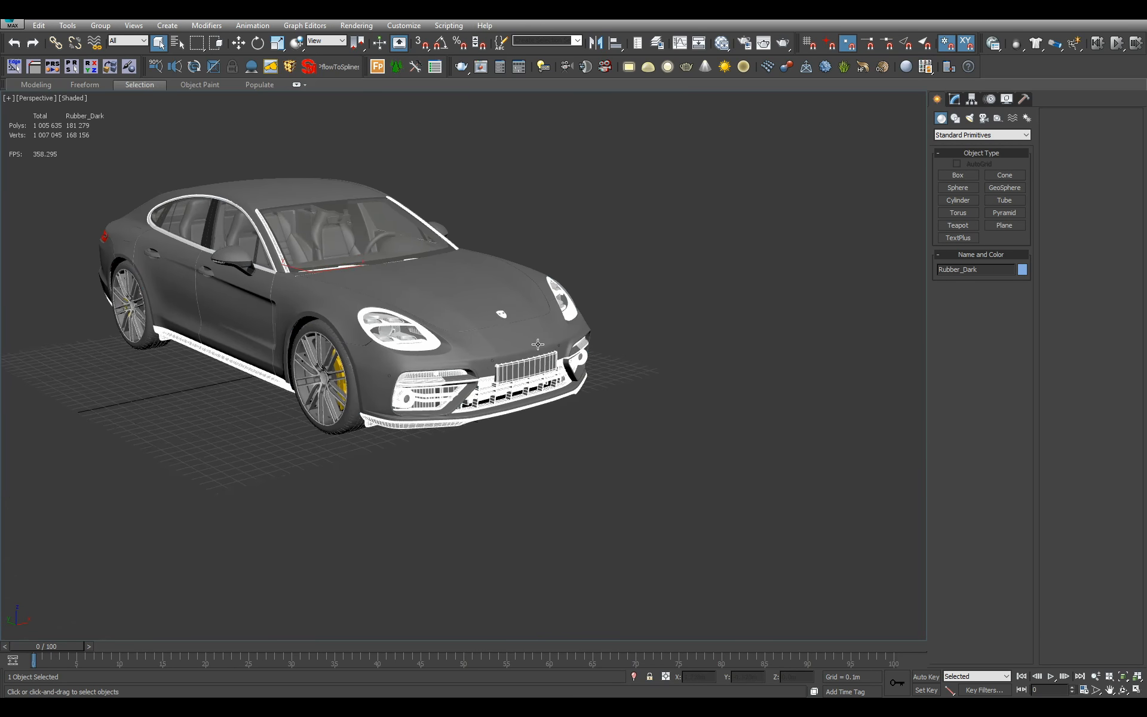
Delete the licence-plate element on the front bumper from the Rubber_Dark mesh and deselect the object
{"action": "scroll", "coordinate": [656, 263], "scroll_direction": "up", "scroll_amount": 8}
{"action": "middle_click_drag", "start_coordinate": [655, 264], "coordinate": [551, 429], "text": "alt"}
{"action": "key", "text": "4"}
{"action": "left_click", "coordinate": [552, 429]}
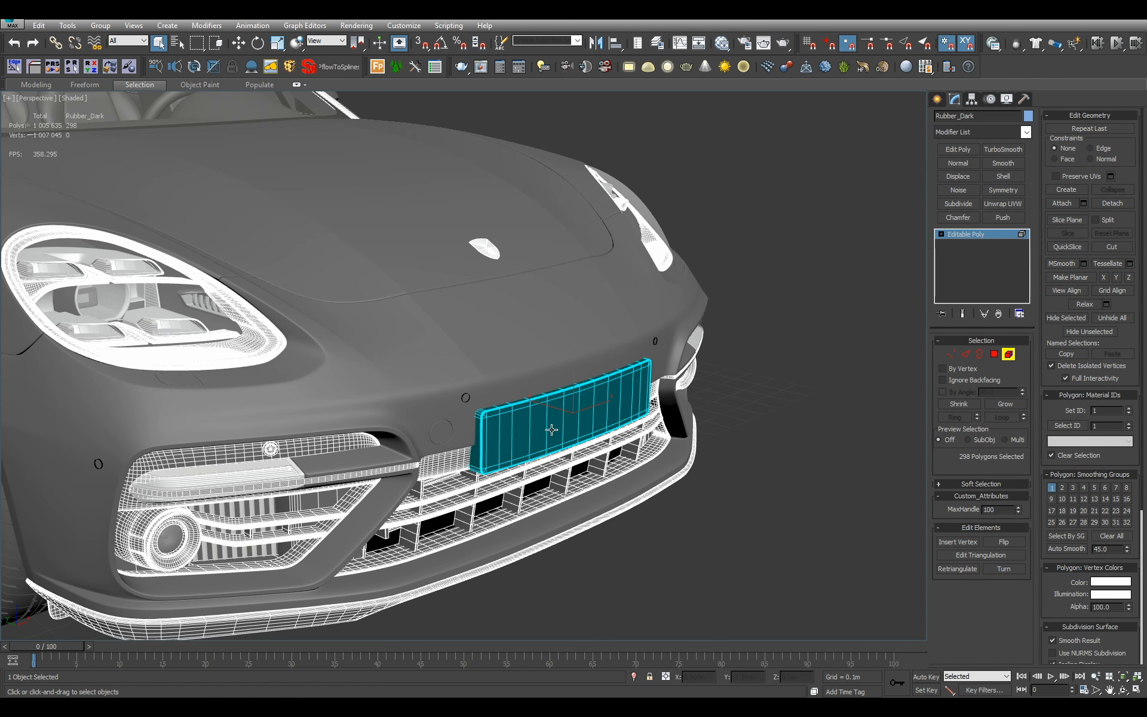
{"action": "left_click", "coordinate": [676, 382]}
{"action": "key", "text": "5"}
{"action": "scroll", "coordinate": [676, 382], "scroll_direction": "down", "scroll_amount": 10}
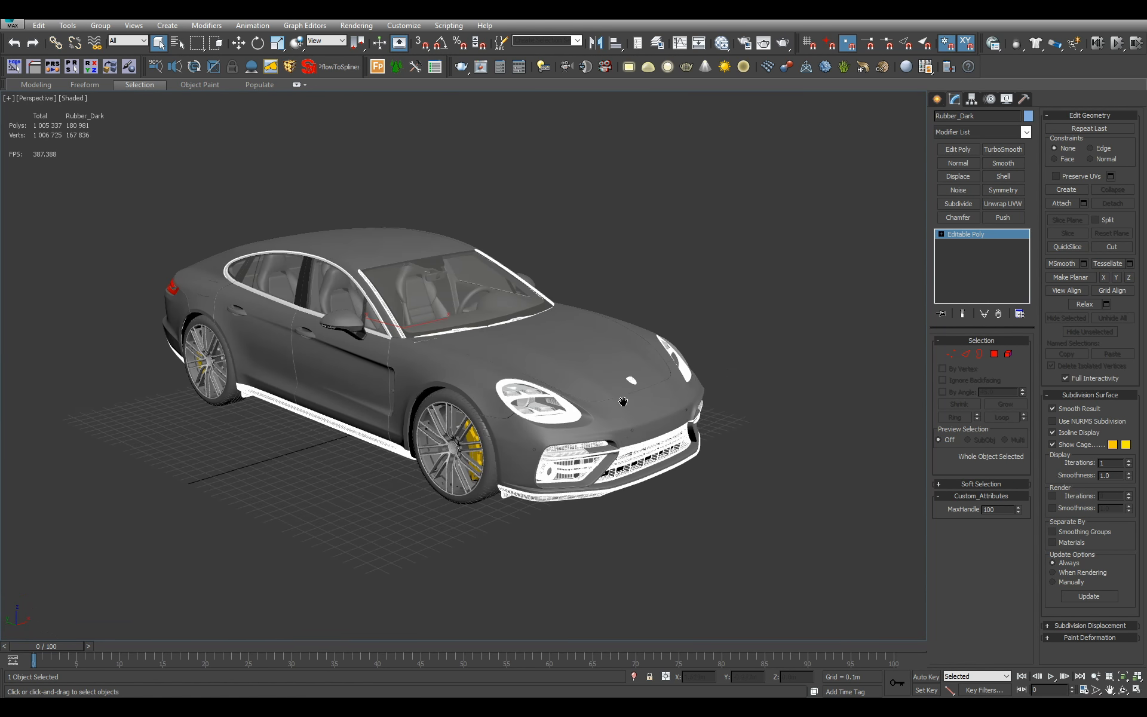
{"action": "middle_click_drag", "start_coordinate": [675, 383], "coordinate": [687, 385], "text": "alt"}
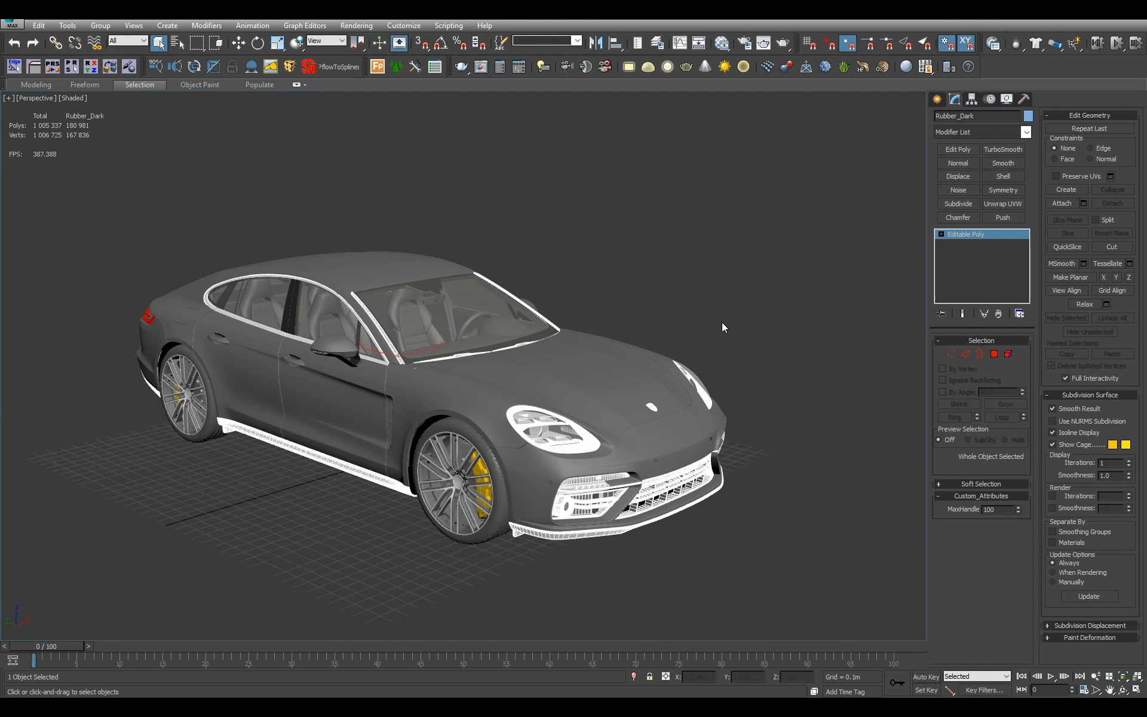
{"action": "middle_click_drag", "start_coordinate": [717, 323], "coordinate": [781, 332], "text": "alt"}
{"action": "right_click", "coordinate": [781, 331]}
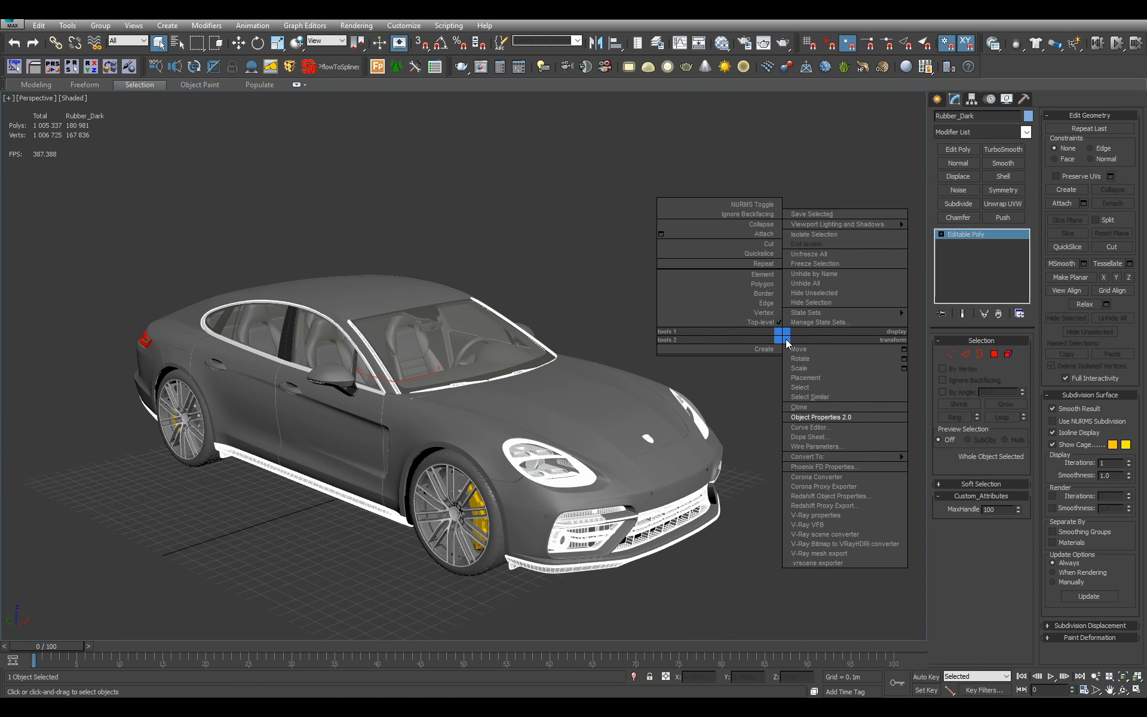
{"action": "left_click", "coordinate": [613, 317]}
{"action": "middle_click_drag", "start_coordinate": [626, 328], "coordinate": [689, 333], "text": "alt"}
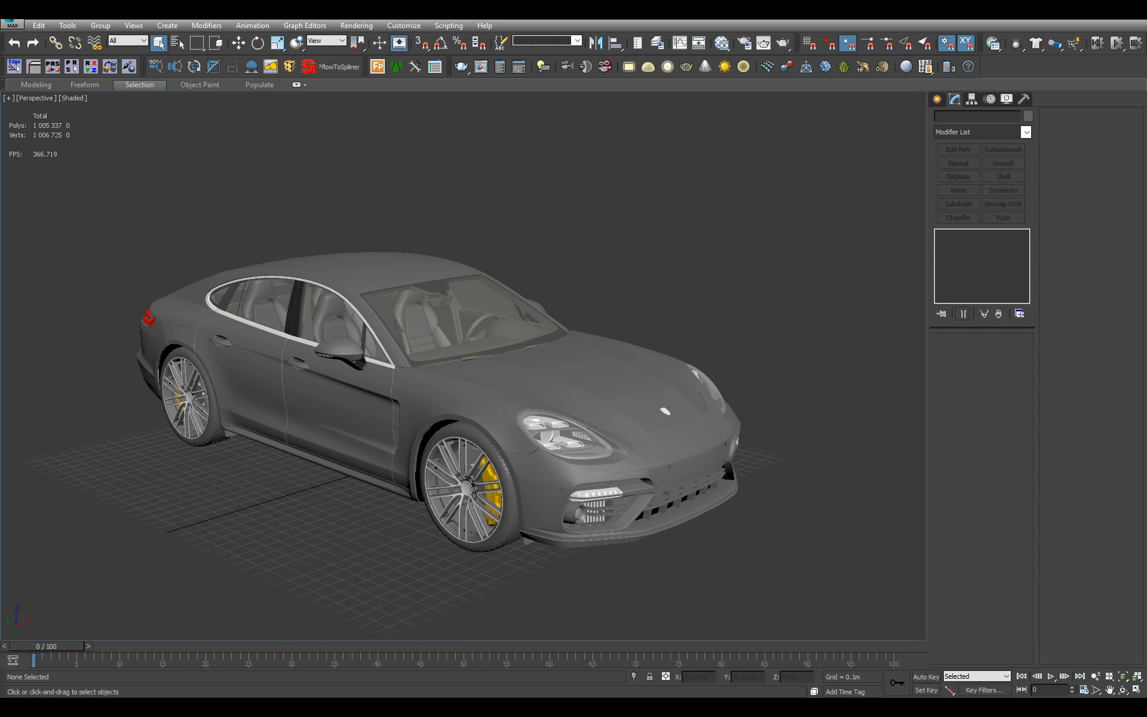
Switch to Snipping Tool and check the car's reference body dimensions, comparing them with the model
{"action": "key", "text": "alt+Tab"}
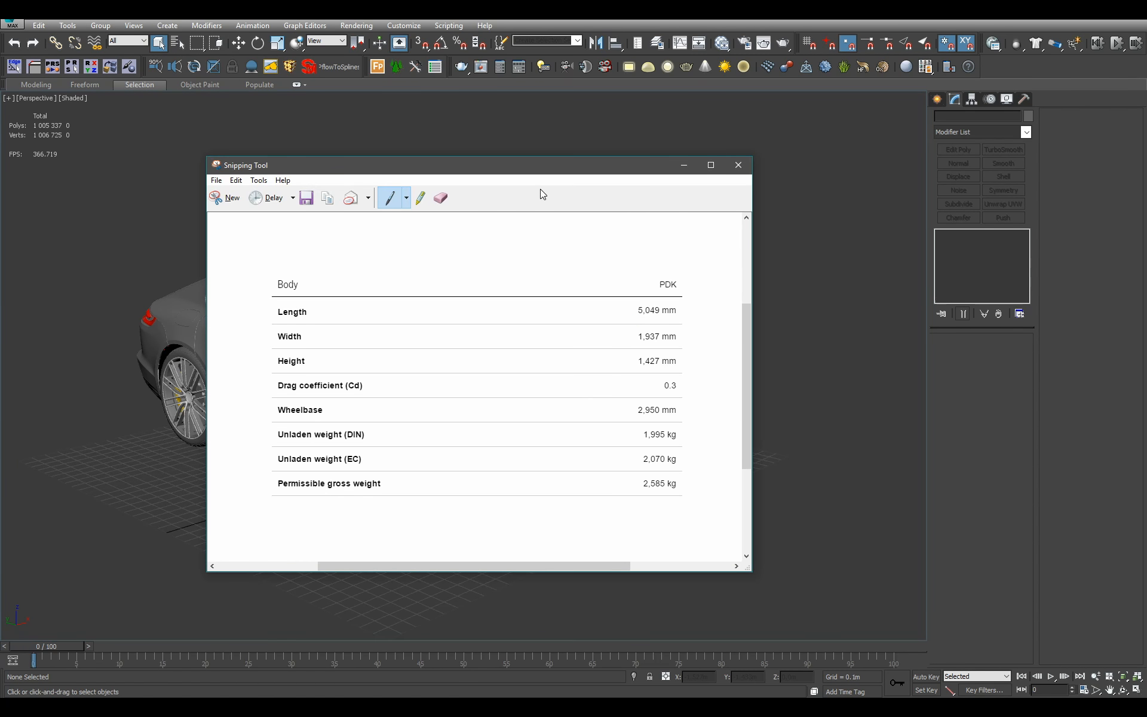
{"action": "left_click_drag", "start_coordinate": [570, 170], "coordinate": [768, 173]}
{"action": "middle_click_drag", "start_coordinate": [372, 292], "coordinate": [315, 326], "text": "alt"}
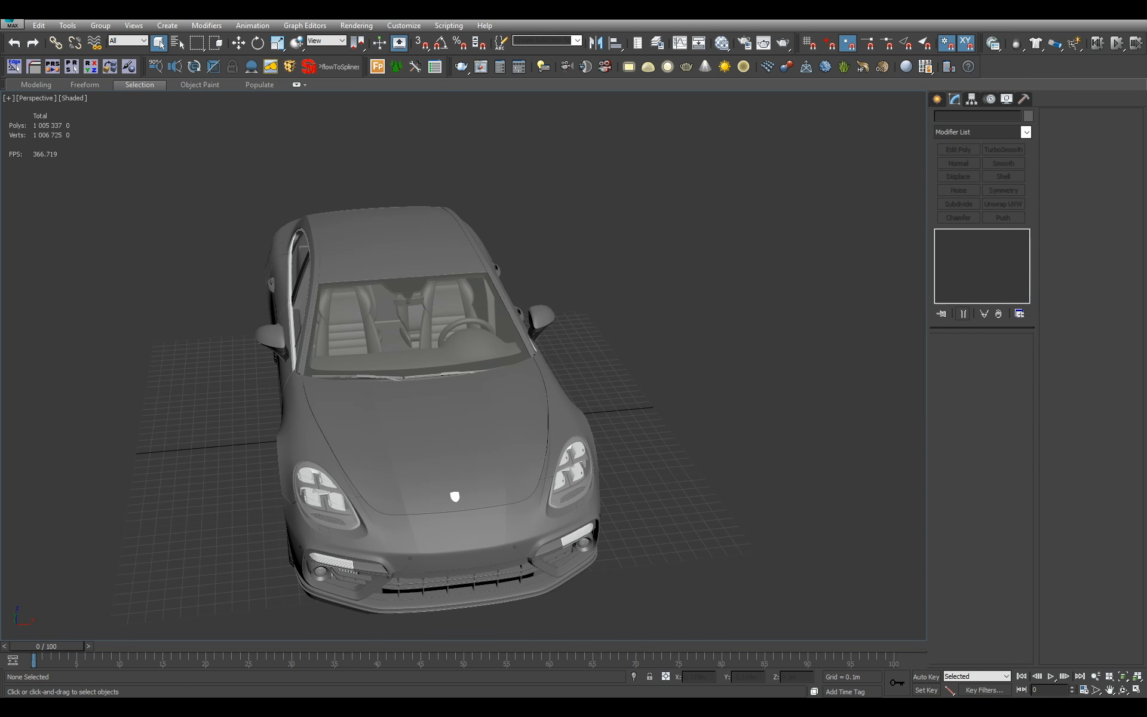
{"action": "key", "text": "alt+Tab"}
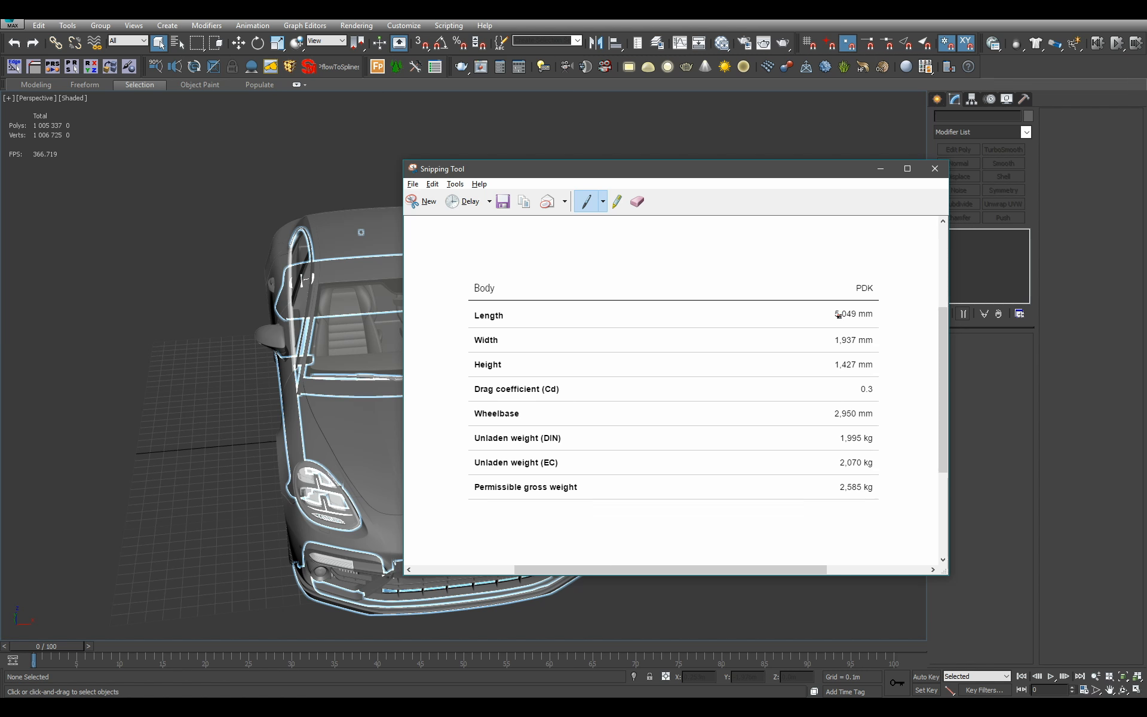
{"action": "left_click", "coordinate": [881, 168]}
Create a box about 2.4 m wide and 1.5 m high beside the car and set its length to 5.049 m
{"action": "middle_click_drag", "start_coordinate": [810, 215], "coordinate": [735, 256], "text": "alt"}
{"action": "scroll", "coordinate": [735, 256], "scroll_direction": "down", "scroll_amount": 3}
{"action": "left_click", "coordinate": [938, 100]}
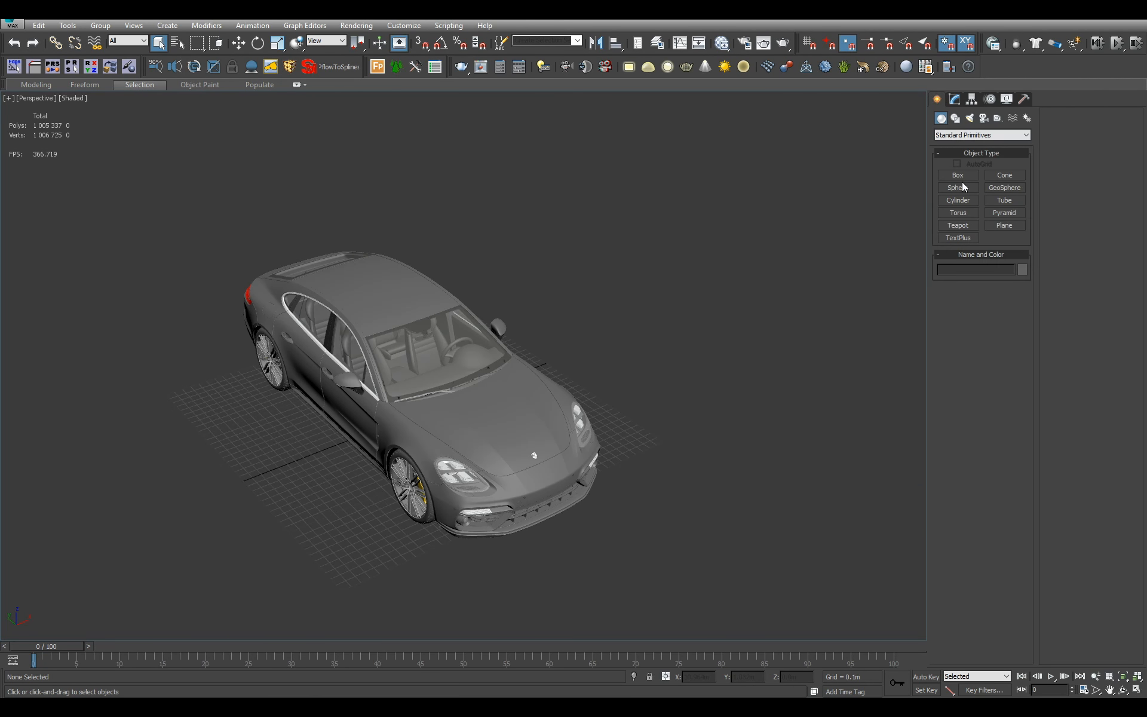
{"action": "left_click", "coordinate": [959, 176]}
{"action": "left_click_drag", "start_coordinate": [407, 314], "coordinate": [681, 510]}
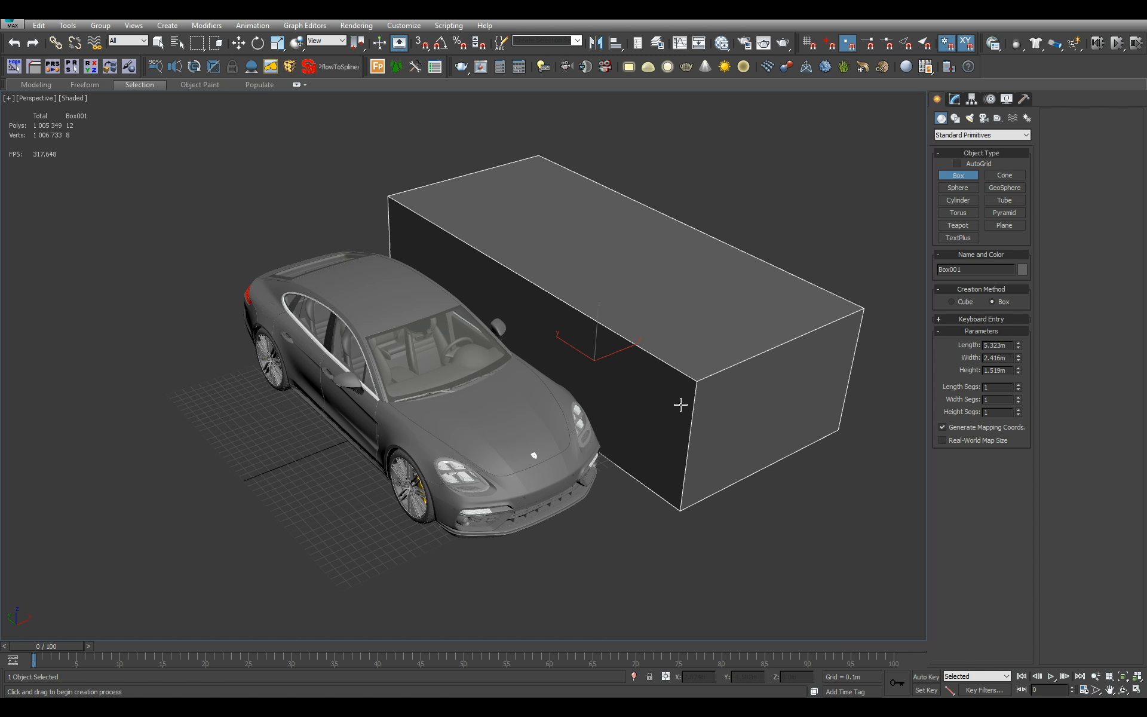
{"action": "double_click", "coordinate": [998, 345]}
{"action": "type", "text": "5"}
{"action": "key", "text": "Return"}
{"action": "middle_click_drag", "start_coordinate": [764, 386], "coordinate": [743, 410]}
{"action": "right_click", "coordinate": [743, 410]}
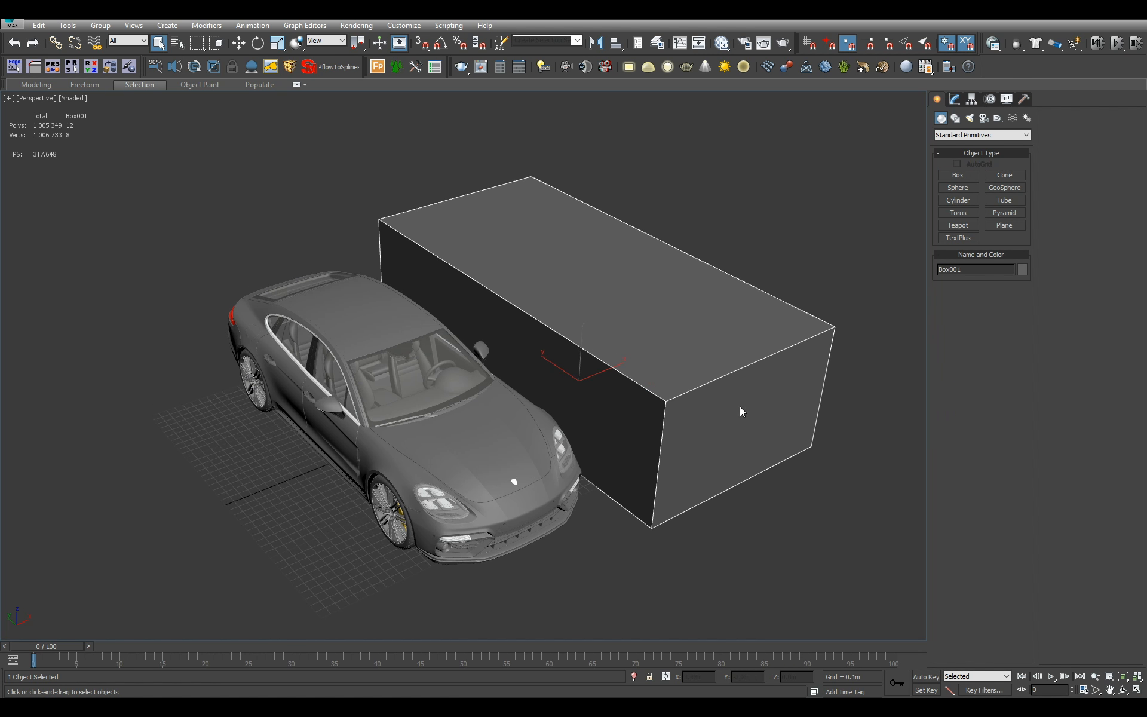
Move the box lengthwise over the car in the wireframe right view to compare their overall lengths
{"action": "middle_click_drag", "start_coordinate": [677, 515], "coordinate": [686, 515]}
{"action": "key", "text": "t"}
{"action": "key", "text": "r"}
{"action": "key", "text": "z"}
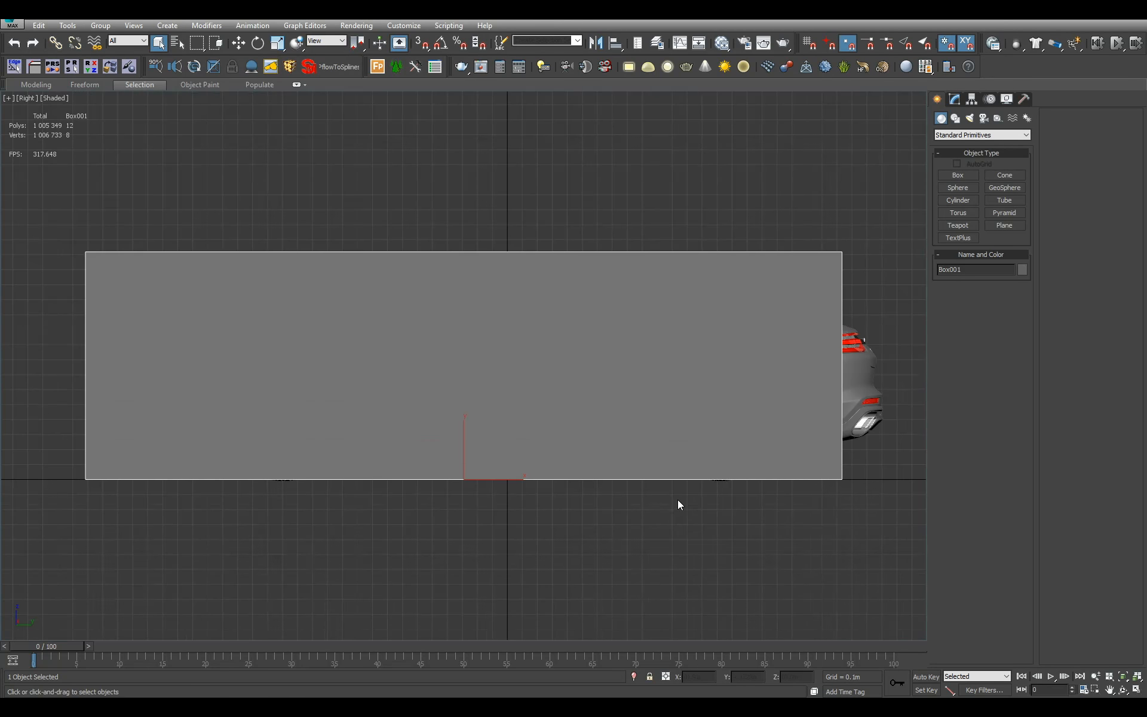
{"action": "key", "text": "F3"}
{"action": "key", "text": "w"}
{"action": "left_click_drag", "start_coordinate": [514, 478], "coordinate": [559, 484]}
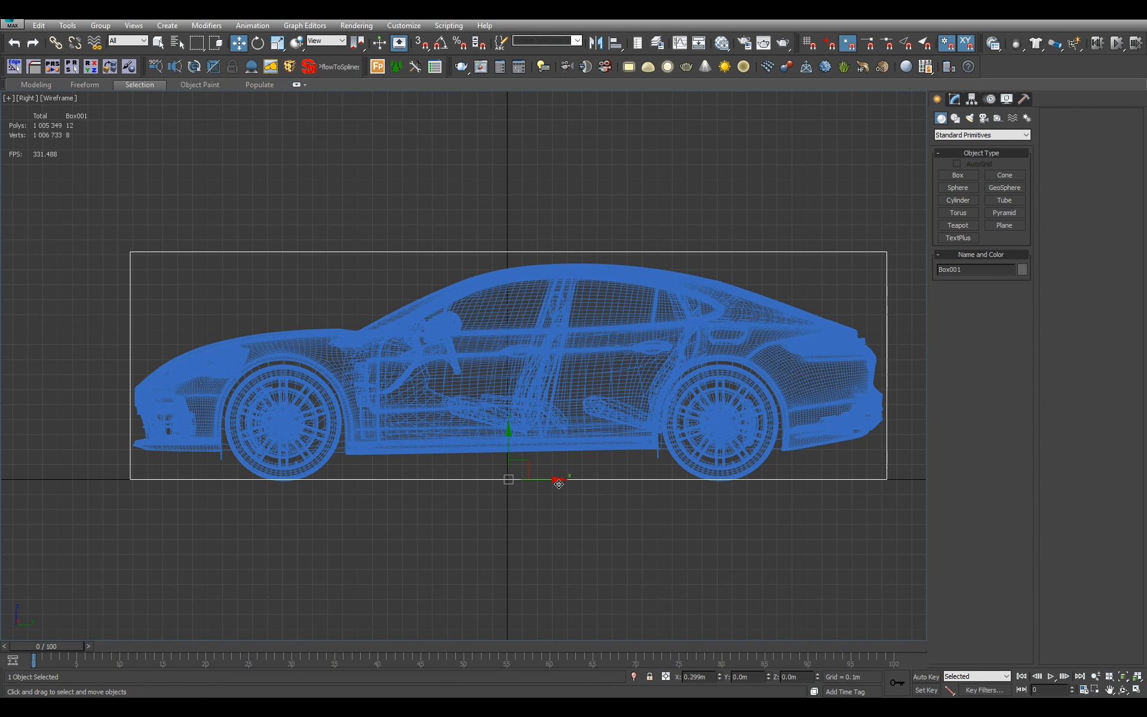
Return to the shaded perspective view and delete the reference box
{"action": "key", "text": "p"}
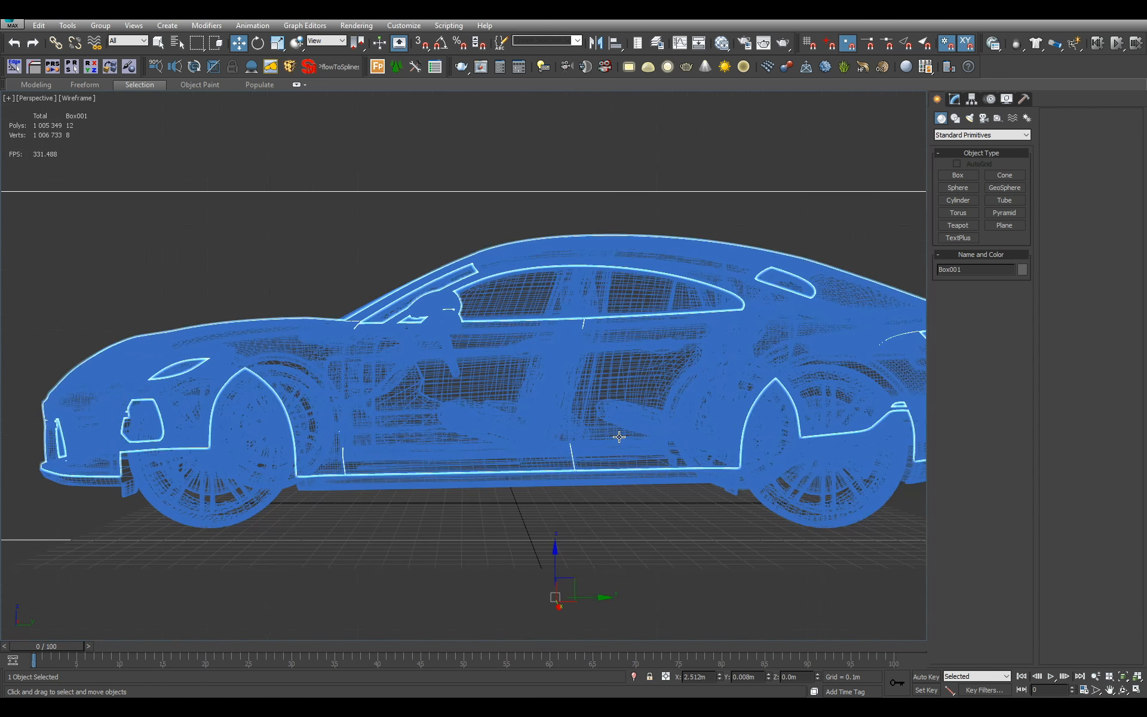
{"action": "middle_click_drag", "start_coordinate": [666, 459], "coordinate": [643, 456], "text": "alt"}
{"action": "key", "text": "F3"}
{"action": "mouse_move", "coordinate": [683, 413]}
{"action": "middle_mouse_down", "text": "alt"}
{"action": "mouse_move", "coordinate": [628, 425]}
{"action": "mouse_move", "coordinate": [596, 404]}
{"action": "mouse_move", "coordinate": [751, 389]}
{"action": "mouse_move", "coordinate": [712, 379]}
{"action": "middle_mouse_up", "text": "alt"}
{"action": "key", "text": "Delete"}
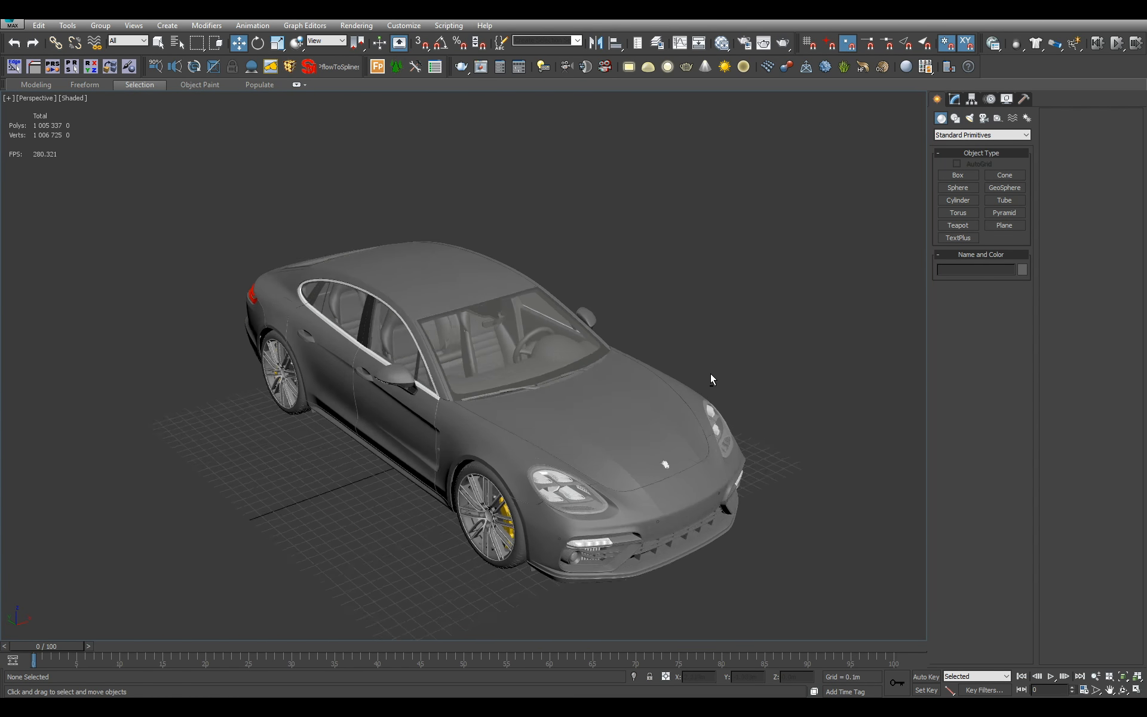
Save the scene as an incremented version of Asset_Car_V01.max in the Automotive folder inside Tutorials
{"action": "scroll", "coordinate": [711, 377], "scroll_direction": "up", "scroll_amount": 3}
{"action": "scroll", "coordinate": [708, 370], "scroll_direction": "down", "scroll_amount": 5}
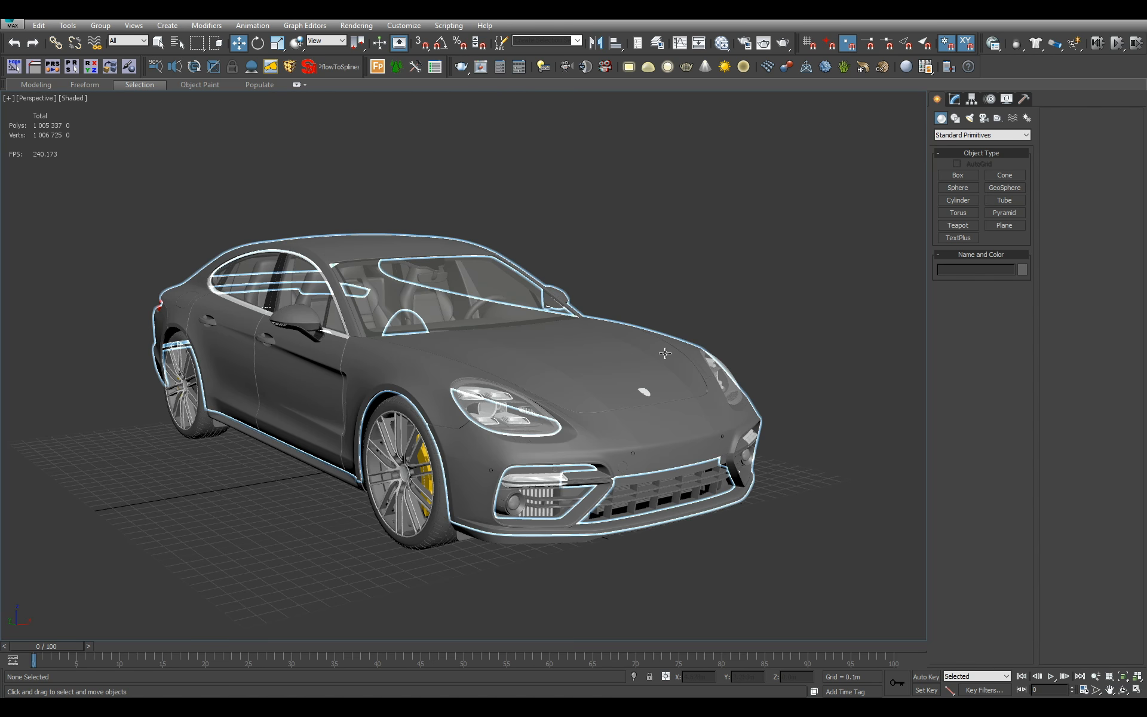
{"action": "scroll", "coordinate": [720, 323], "scroll_direction": "up", "scroll_amount": 3}
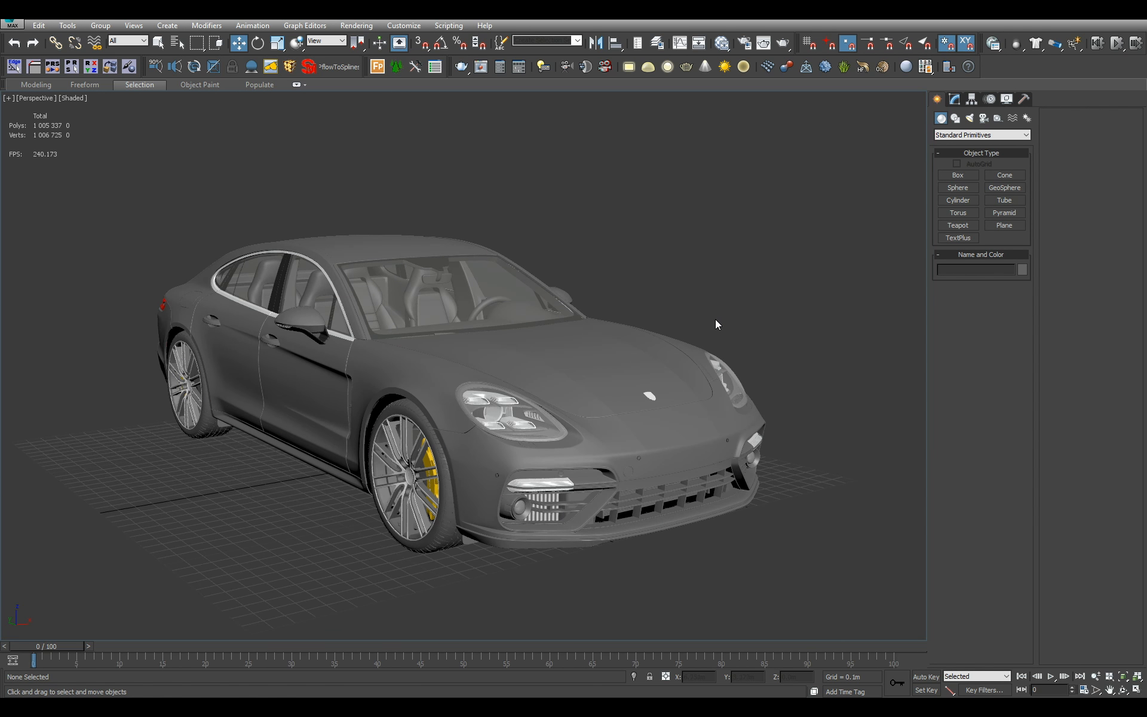
{"action": "left_click", "coordinate": [12, 24]}
{"action": "left_click", "coordinate": [24, 173]}
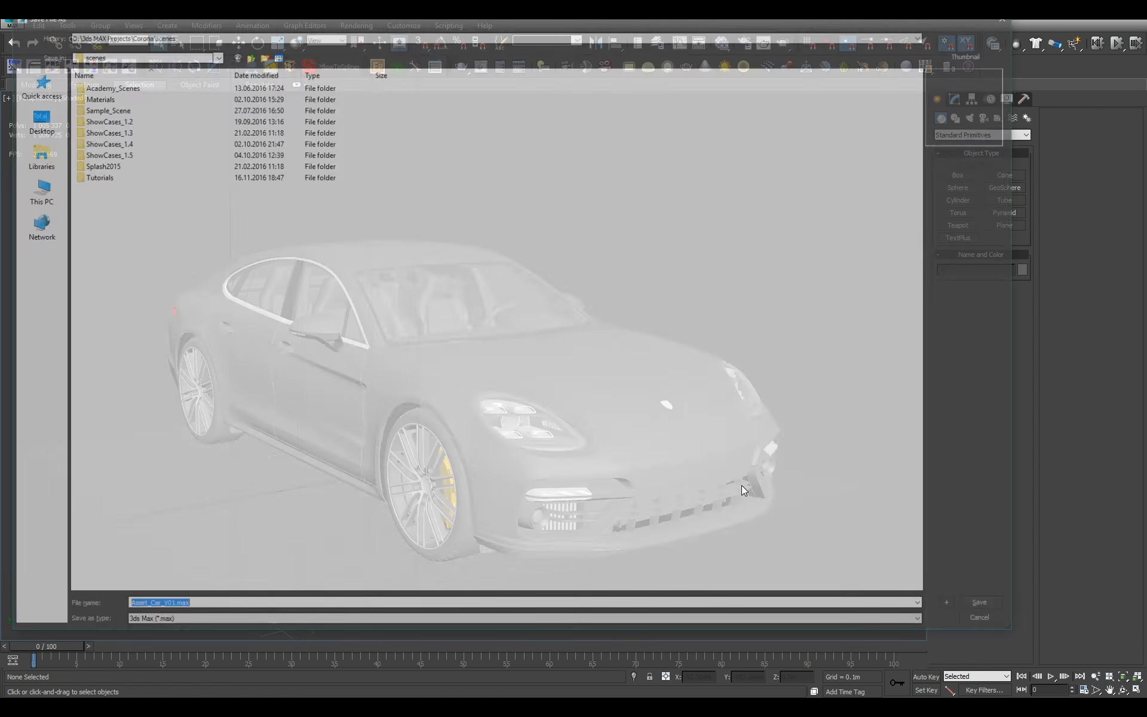
{"action": "double_click", "coordinate": [103, 177]}
{"action": "double_click", "coordinate": [110, 85]}
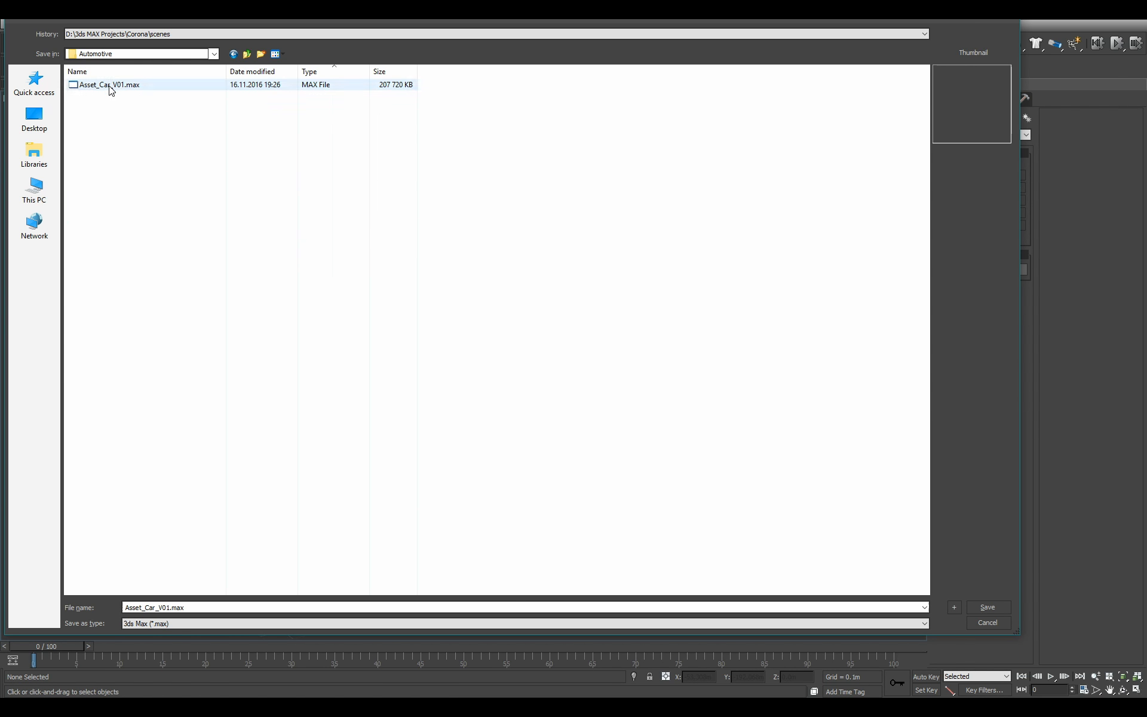
{"action": "left_click", "coordinate": [955, 606]}
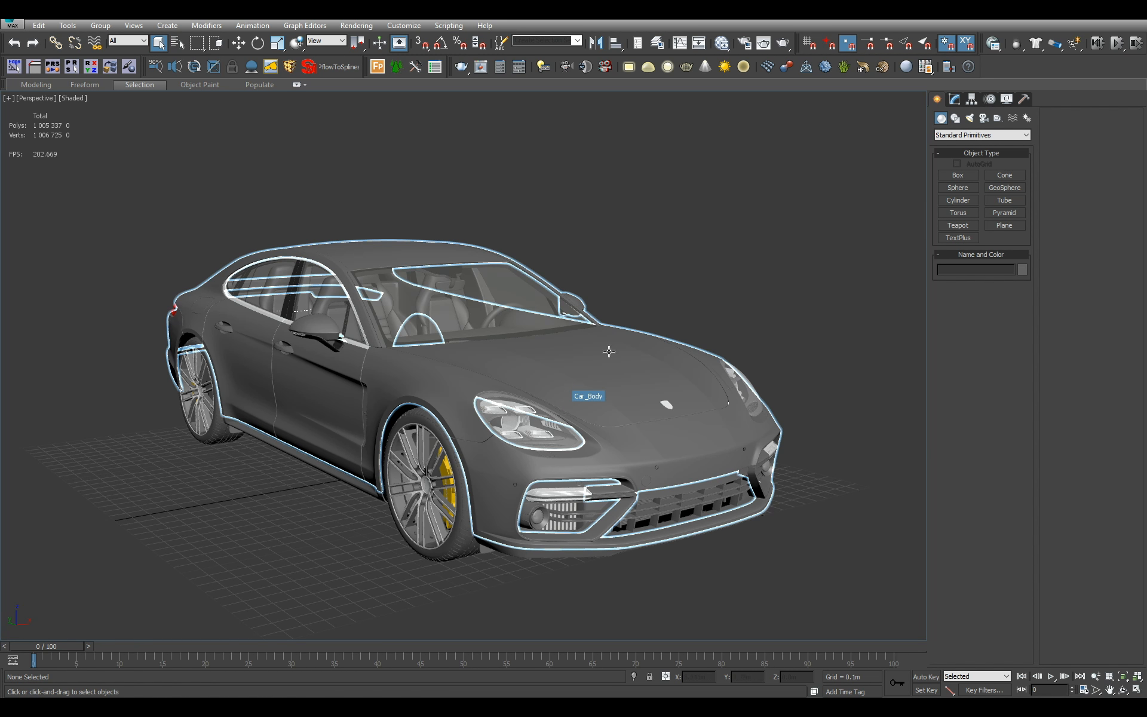
Bring up the Snipping Tool capture with the body dimensions and close it
{"action": "middle_click_drag", "start_coordinate": [647, 321], "coordinate": [656, 322], "text": "alt"}
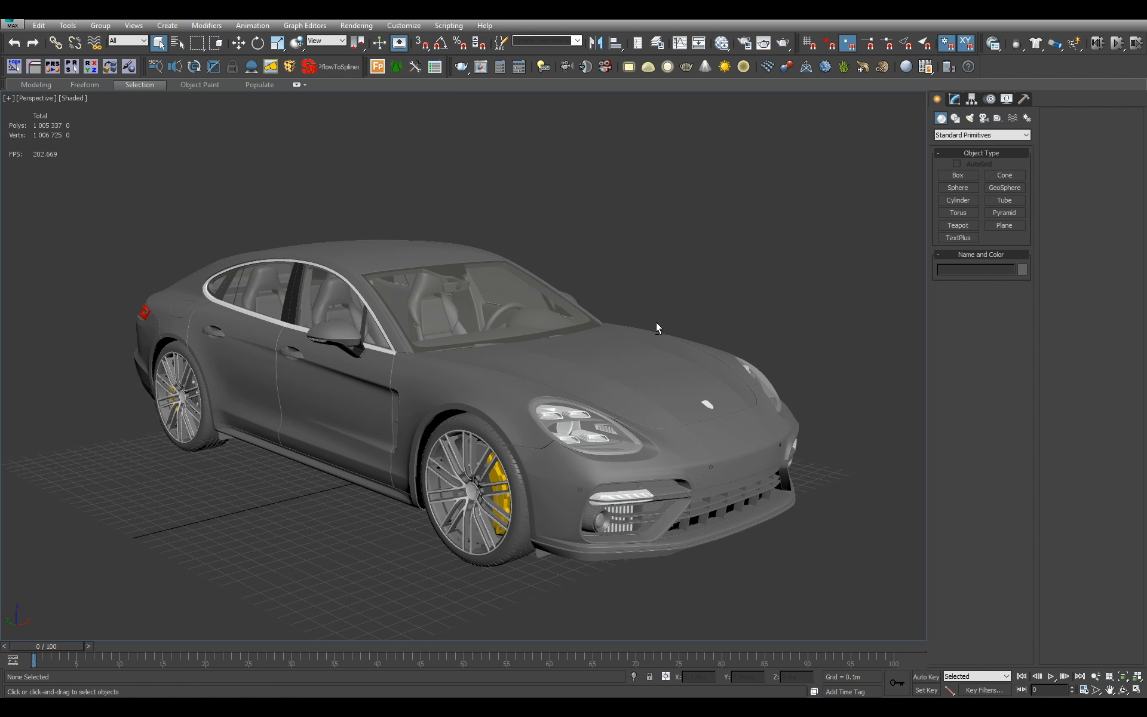
{"action": "left_click", "coordinate": [344, 695]}
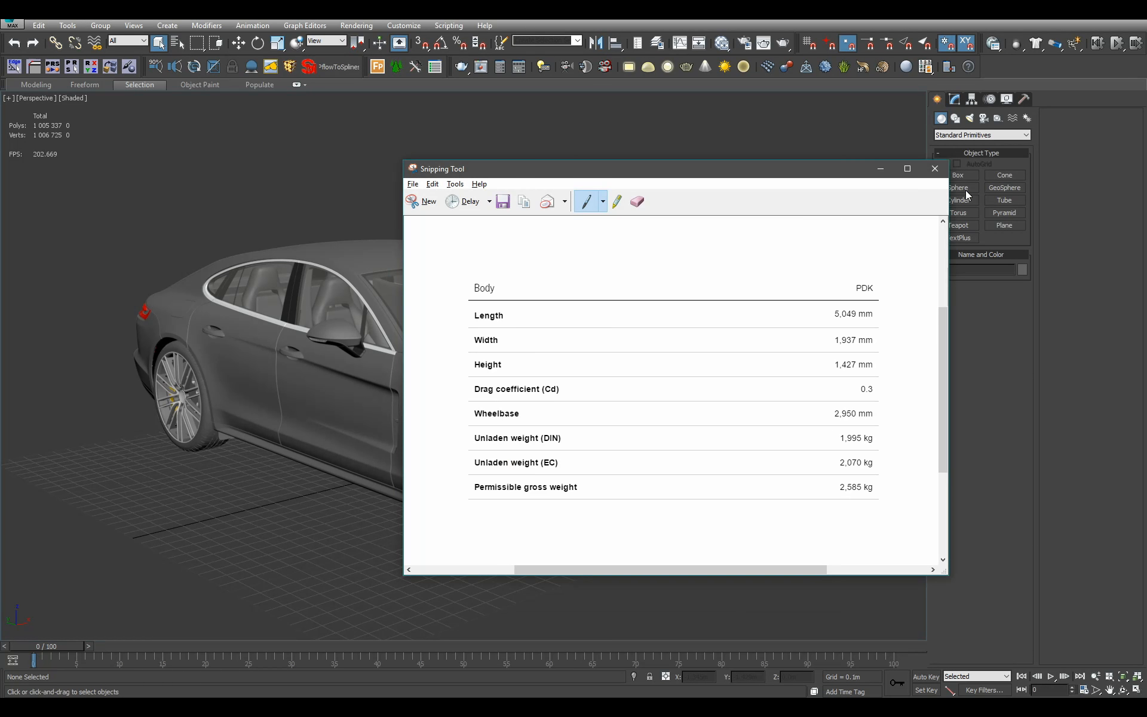
{"action": "left_click", "coordinate": [935, 169]}
{"action": "left_click", "coordinate": [726, 381]}
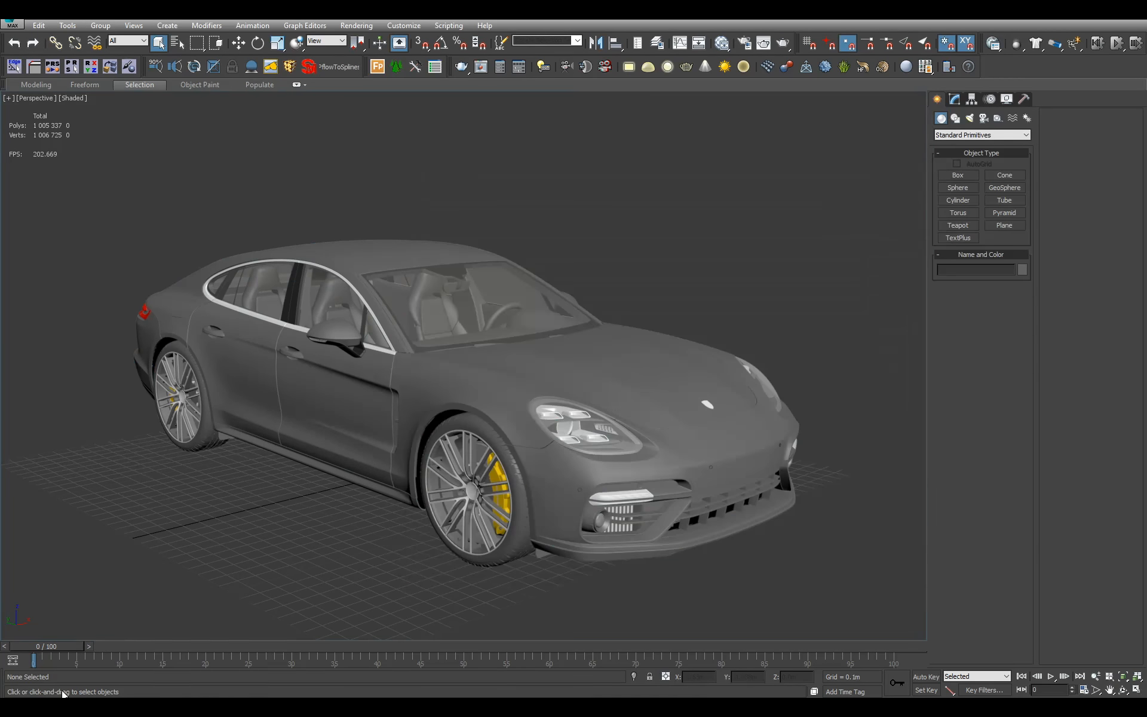
Switch to the CarProject References folder and view the blue Panamera headlight and the front three-quarter photos
{"action": "middle_click_drag", "start_coordinate": [664, 513], "coordinate": [771, 543], "text": "alt"}
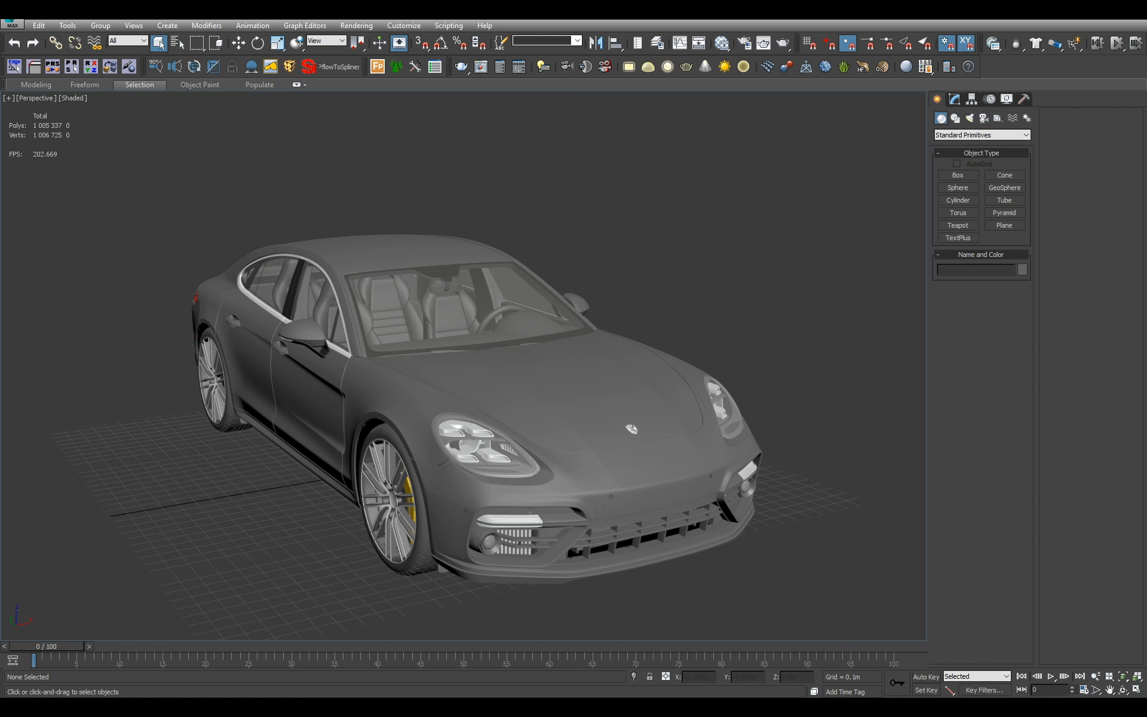
{"action": "mouse_move", "coordinate": [128, 708]}
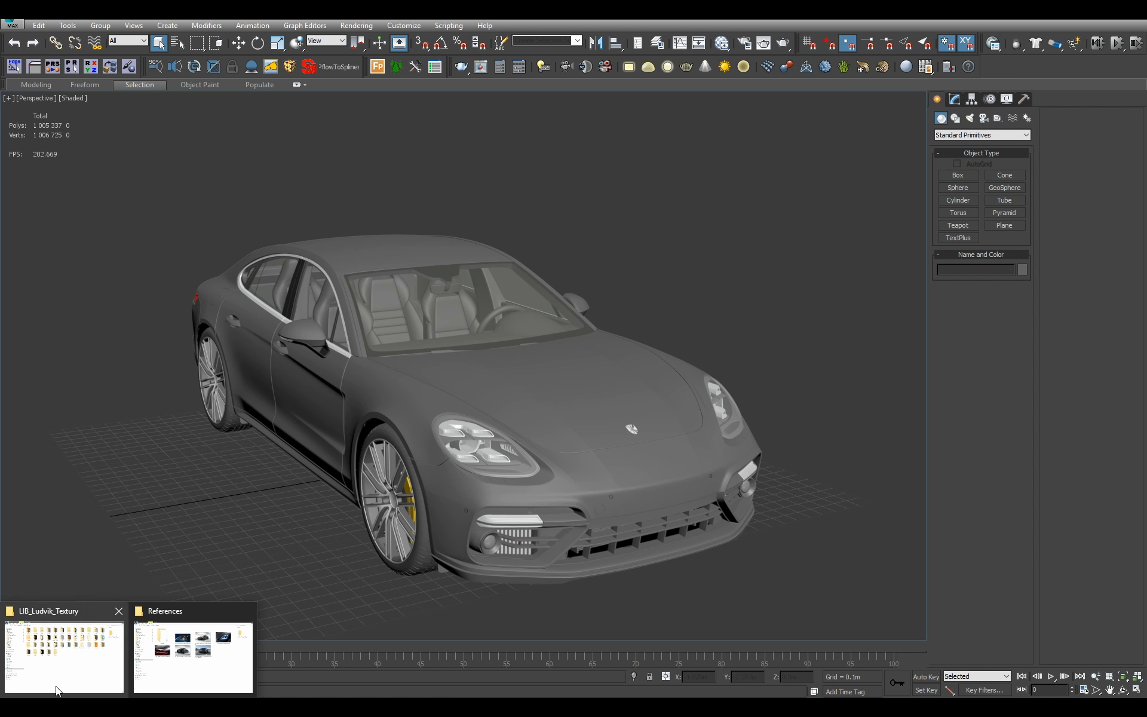
{"action": "left_click", "coordinate": [86, 677]}
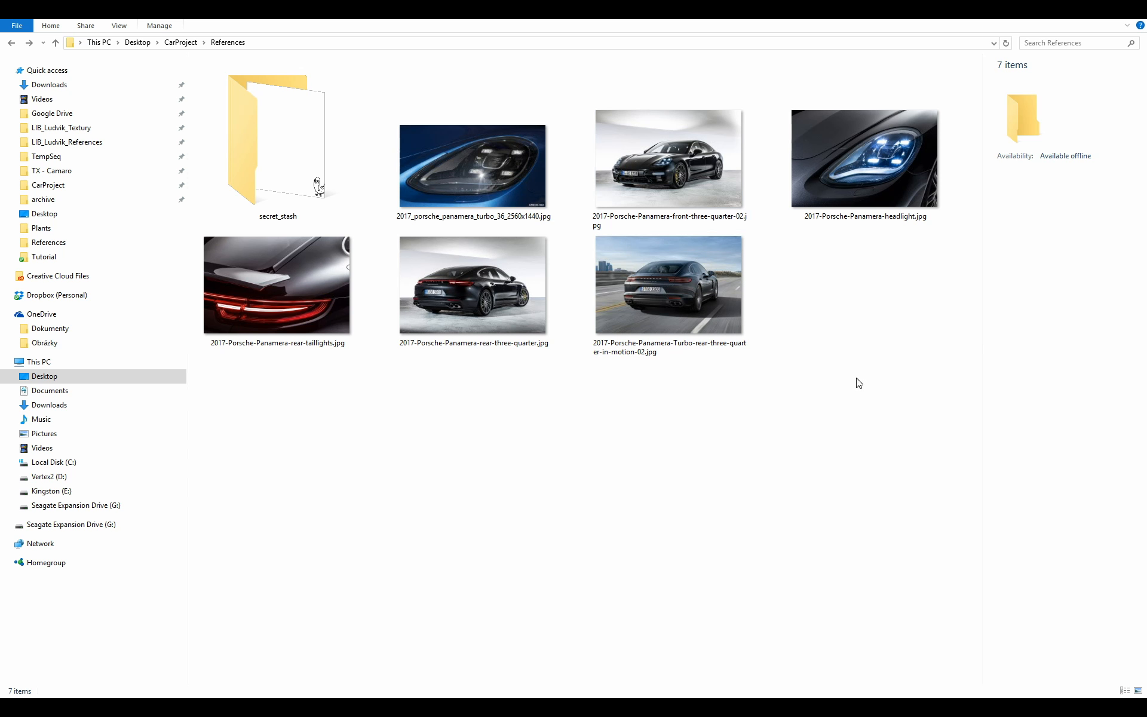
{"action": "double_click", "coordinate": [463, 162]}
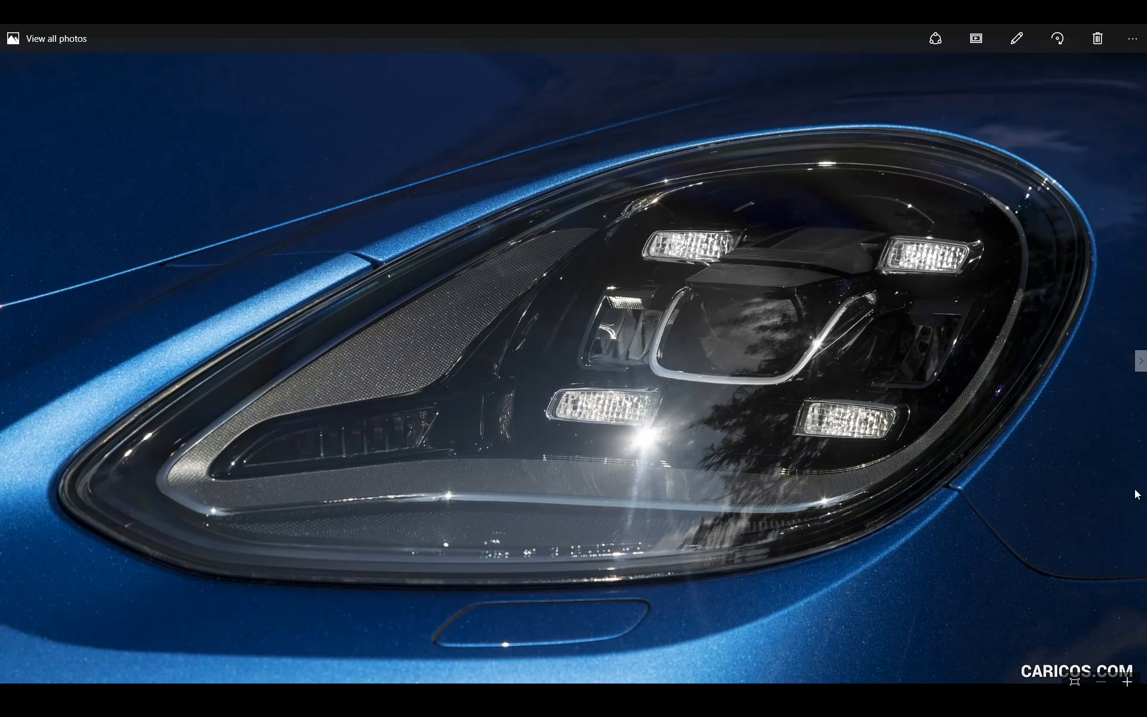
{"action": "key", "text": "Right"}
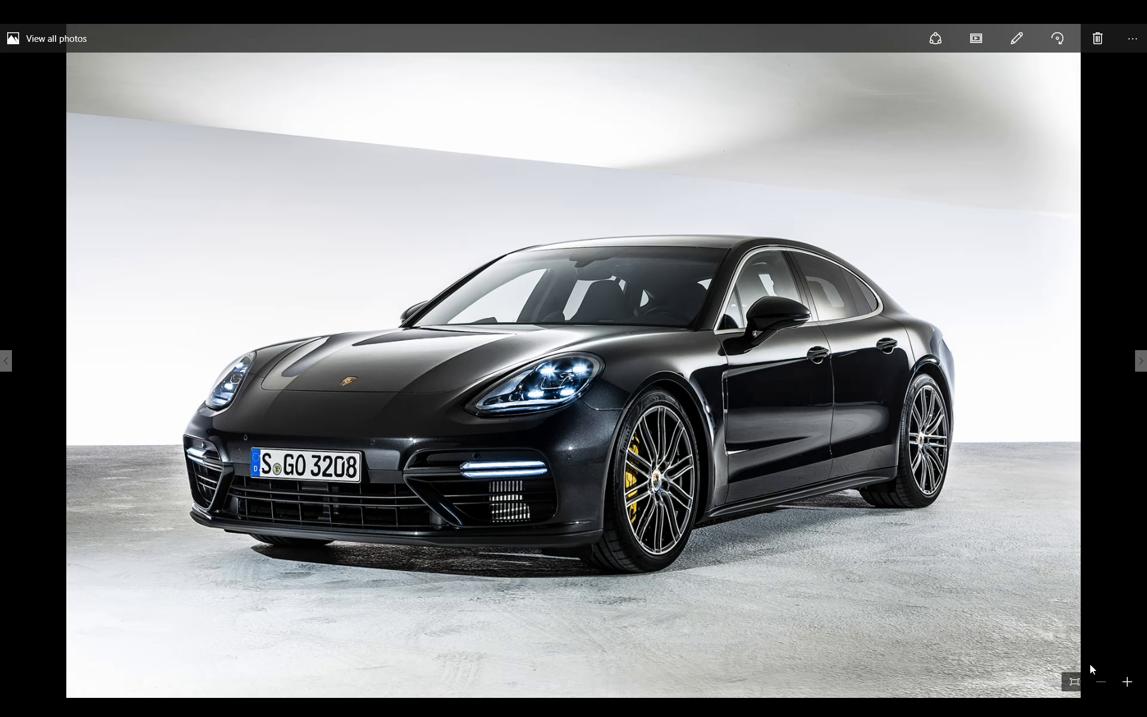
{"action": "scroll", "coordinate": [785, 515], "scroll_direction": "up", "scroll_amount": 2}
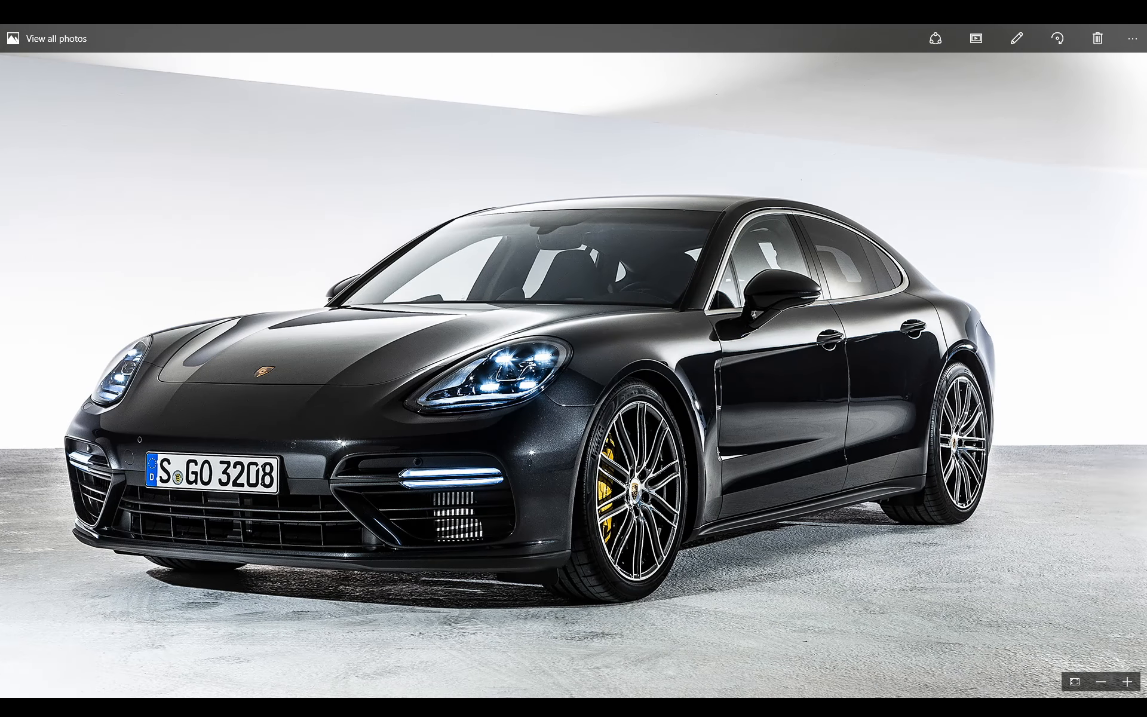
Flip back and forth through the reference photos to examine the headlight details
{"action": "key", "text": "Left"}
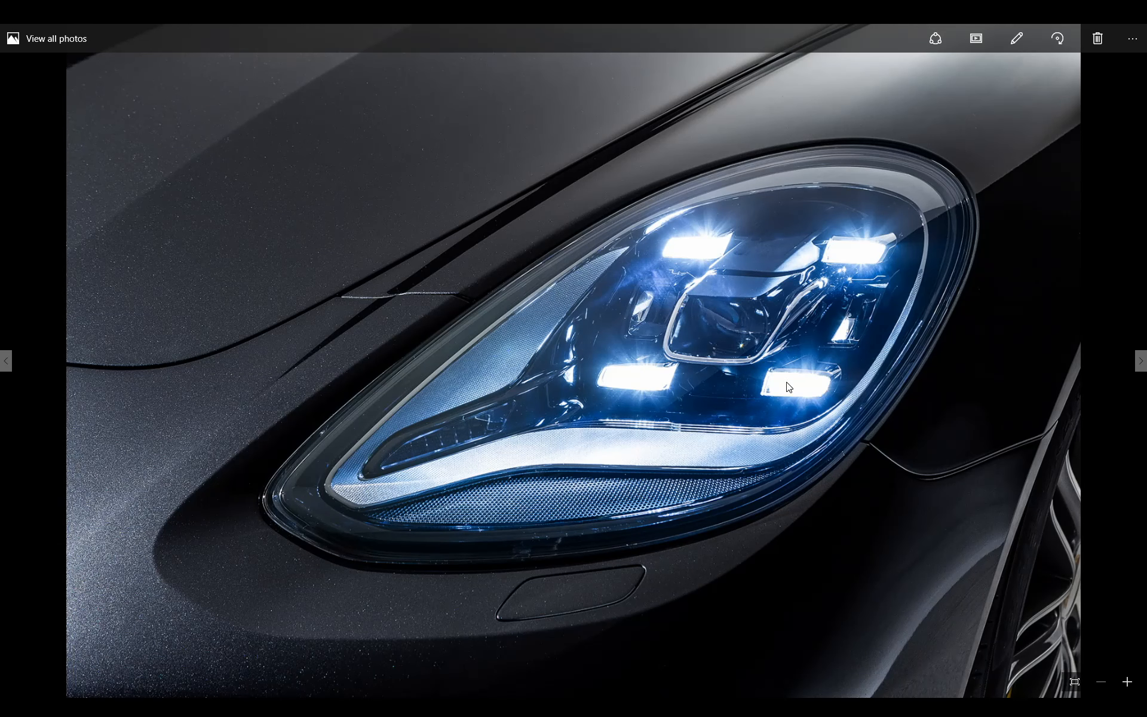
{"action": "key", "text": "Left"}
{"action": "key", "text": "Right"}
{"action": "key", "text": "Left"}
{"action": "key", "text": "Right"}
Examine the rear three-quarter and in-motion reference photos, close the views and switch back to 3ds Max
{"action": "key", "text": "Right"}
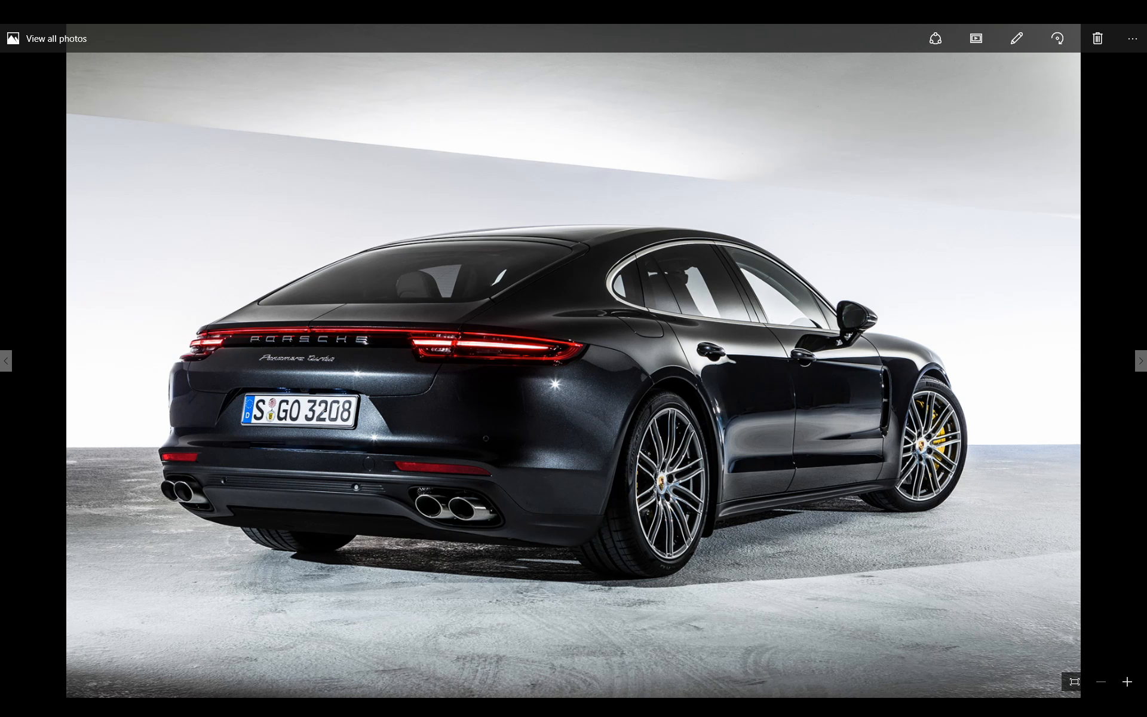
{"action": "scroll", "coordinate": [708, 457], "scroll_direction": "up", "scroll_amount": 2}
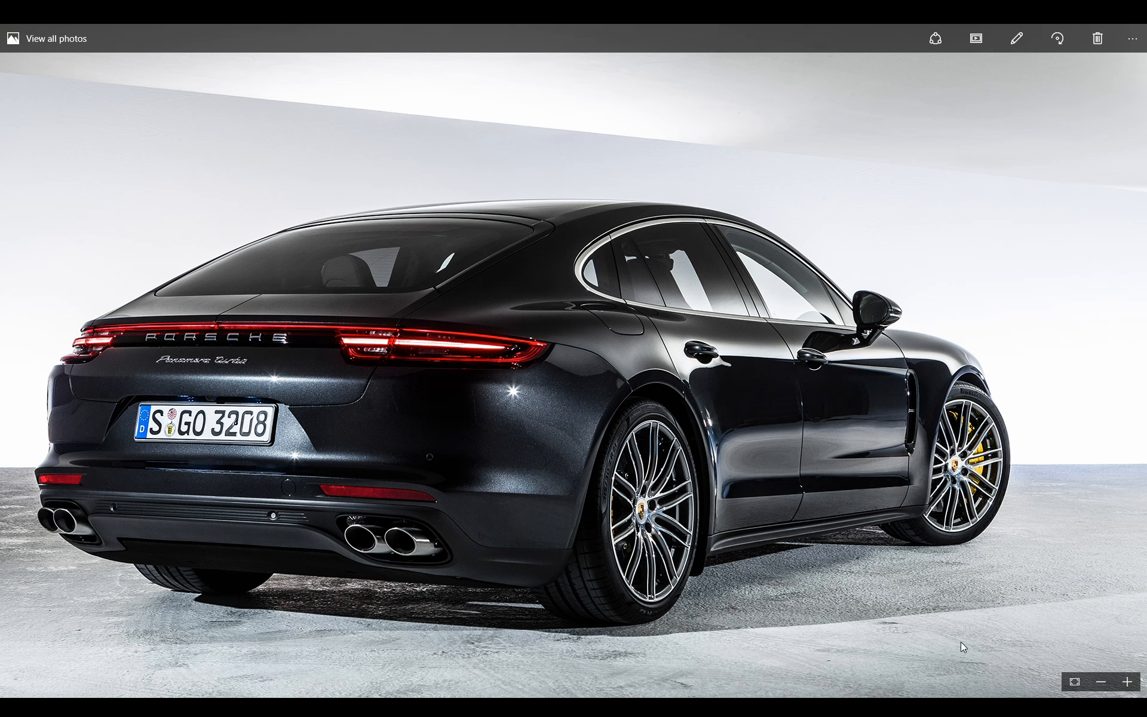
{"action": "left_click", "coordinate": [1074, 682]}
{"action": "key", "text": "Right"}
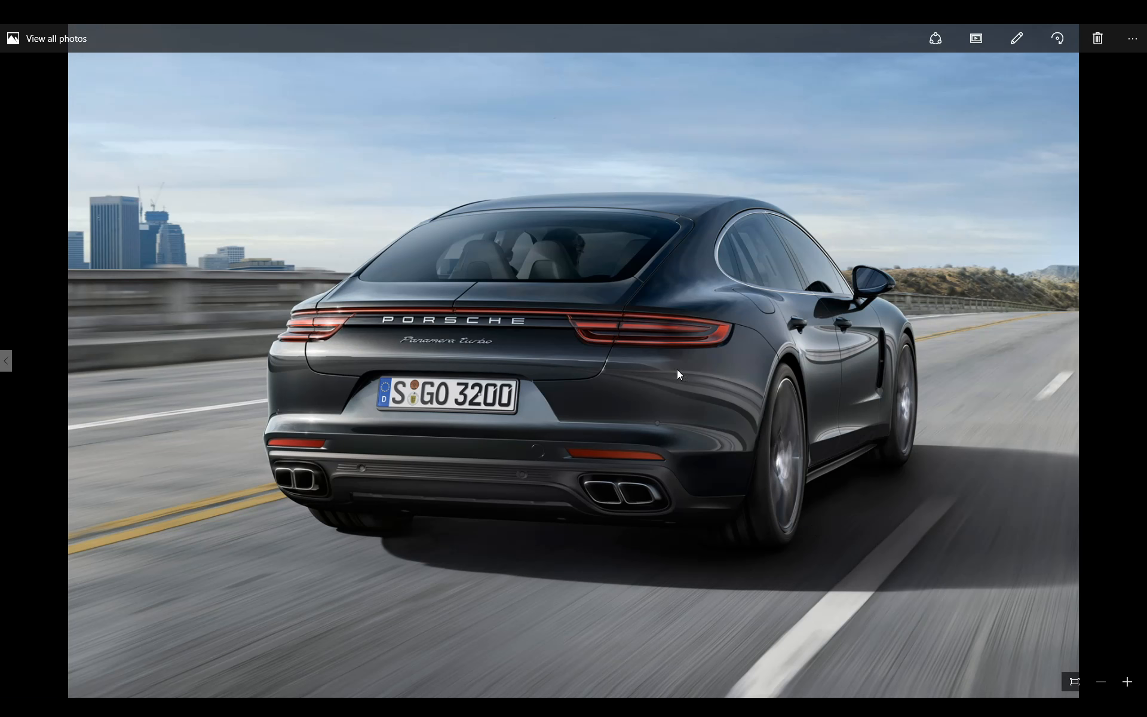
{"action": "left_click", "coordinate": [1077, 21]}
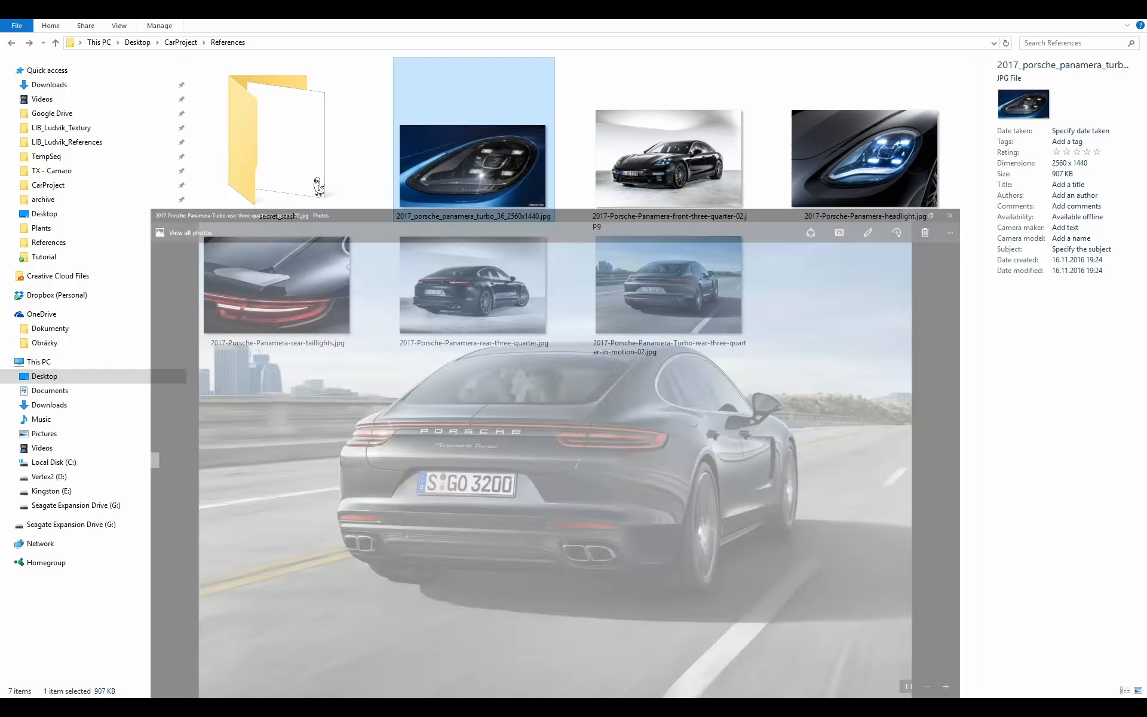
{"action": "left_click", "coordinate": [1077, 21]}
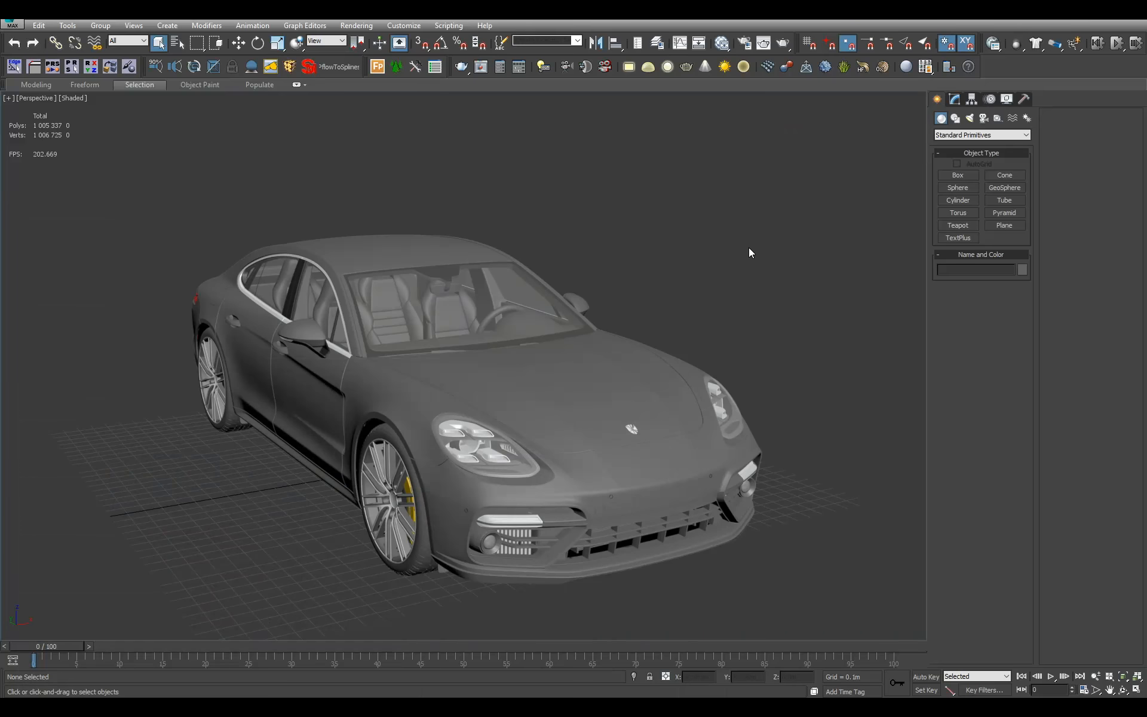
Set the scene's renderer to Corona 1.5 (hotfix 2) in the render setup
{"action": "middle_click_drag", "start_coordinate": [740, 243], "coordinate": [805, 274], "text": "alt"}
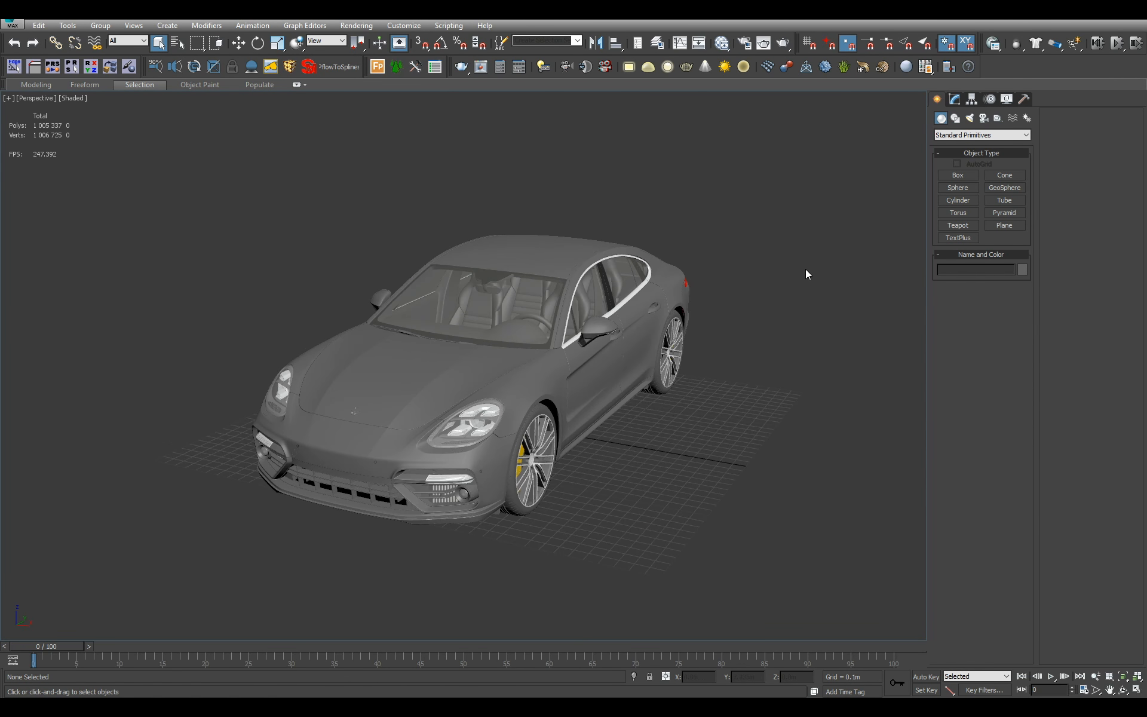
{"action": "key", "text": "F10"}
{"action": "left_click", "coordinate": [291, 183]}
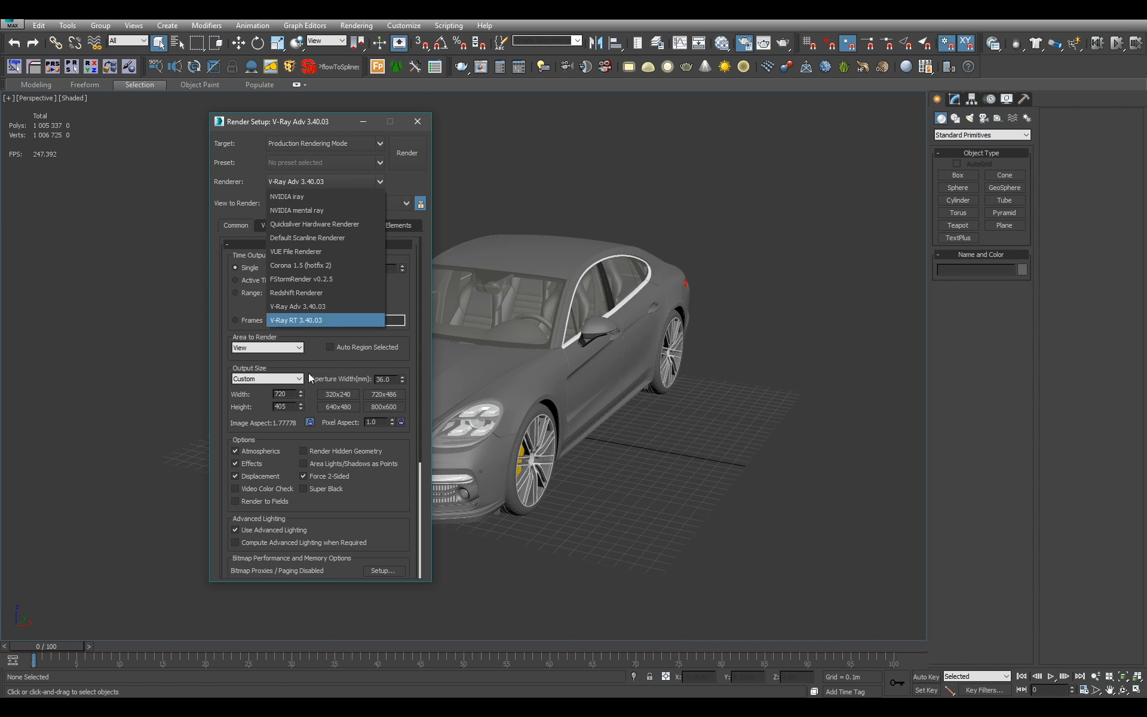
{"action": "left_click", "coordinate": [307, 263]}
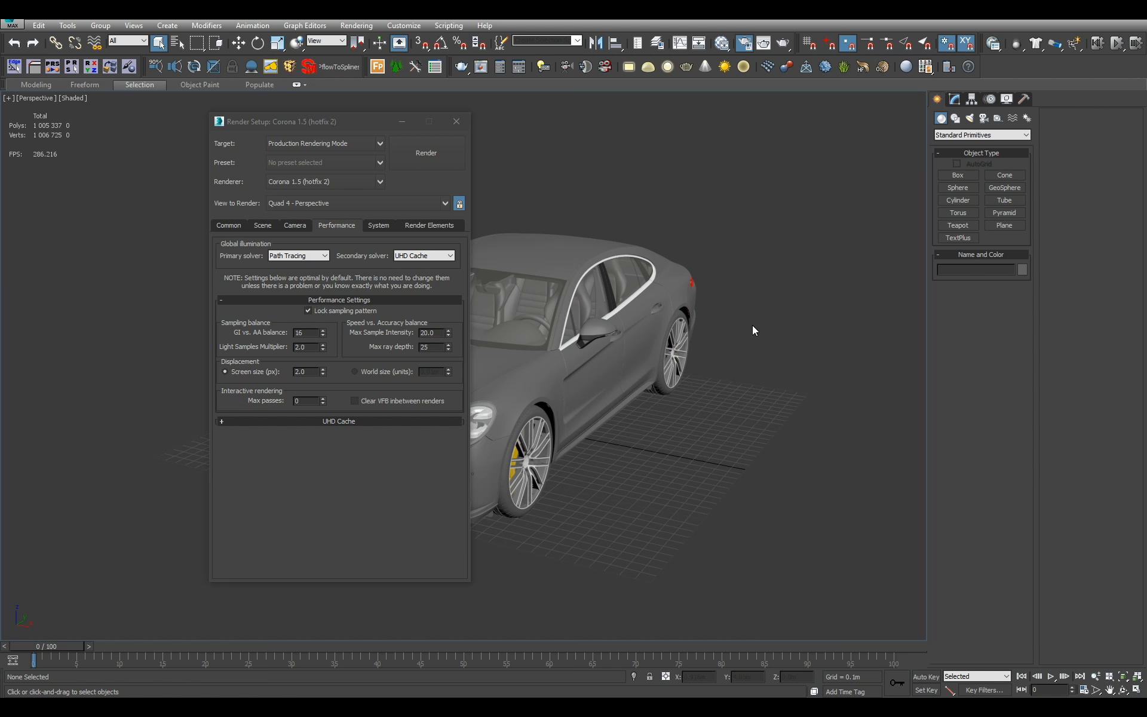
Set Corona's secondary global illumination solver to Path Tracing
{"action": "left_click", "coordinate": [435, 255]}
{"action": "left_click", "coordinate": [421, 272]}
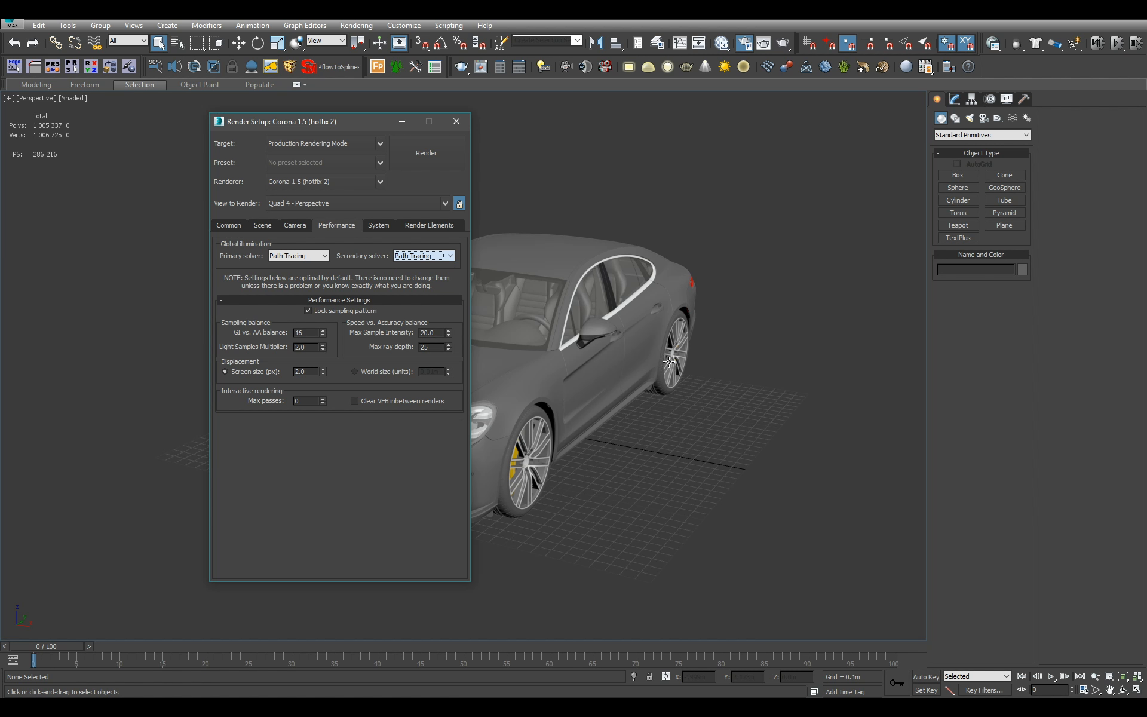
{"action": "middle_click_drag", "start_coordinate": [823, 447], "coordinate": [756, 371], "text": "alt"}
{"action": "scroll", "coordinate": [757, 407], "scroll_direction": "up", "scroll_amount": 2}
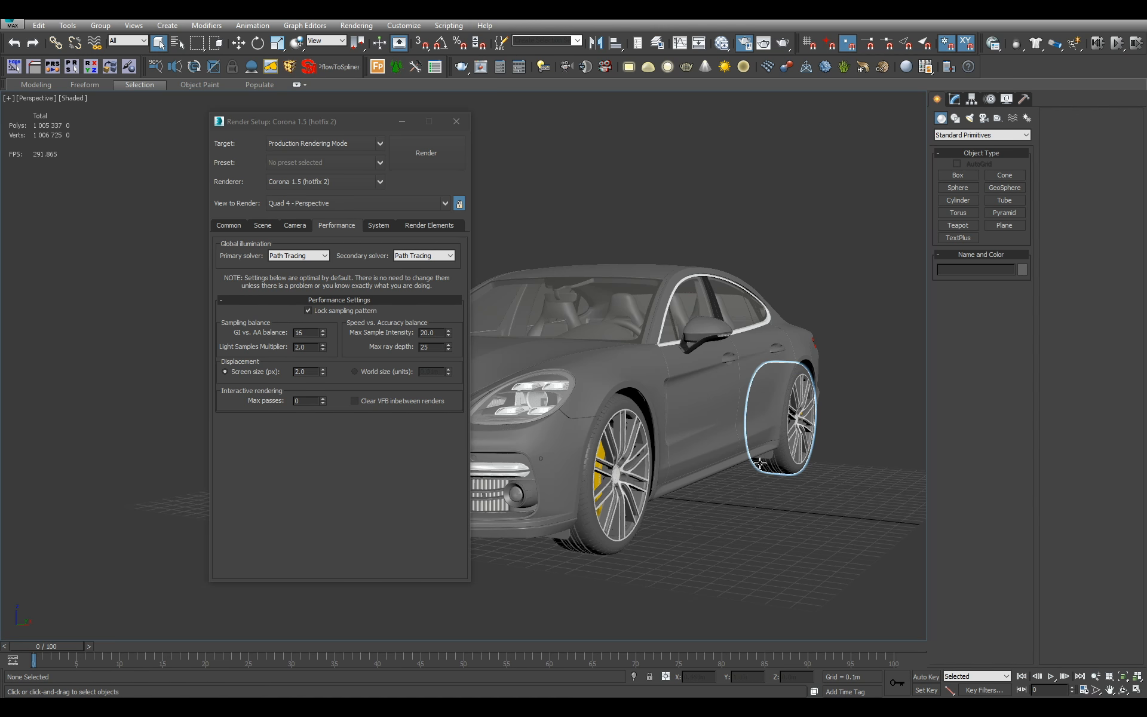
{"action": "mouse_move", "coordinate": [826, 461]}
{"action": "middle_mouse_down", "text": "alt"}
{"action": "mouse_move", "coordinate": [847, 434]}
{"action": "mouse_move", "coordinate": [830, 438]}
{"action": "middle_mouse_up", "text": "alt"}
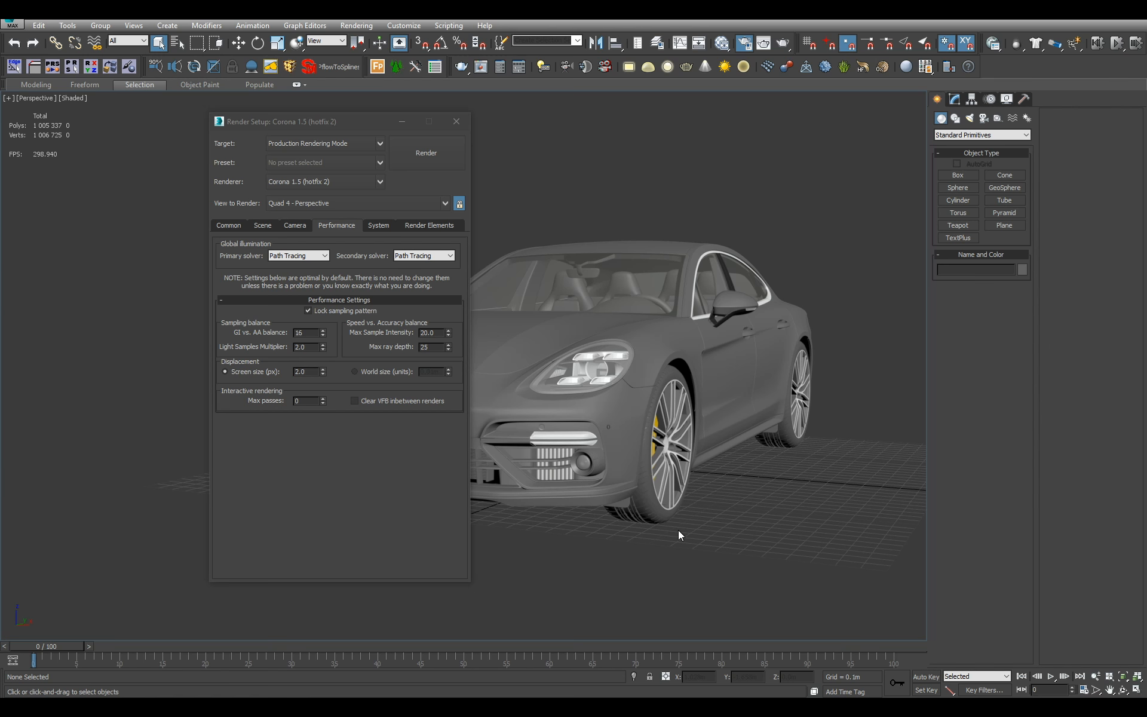
Set the GI vs. AA balance to 8, save the scene and close the render setup
{"action": "double_click", "coordinate": [301, 333]}
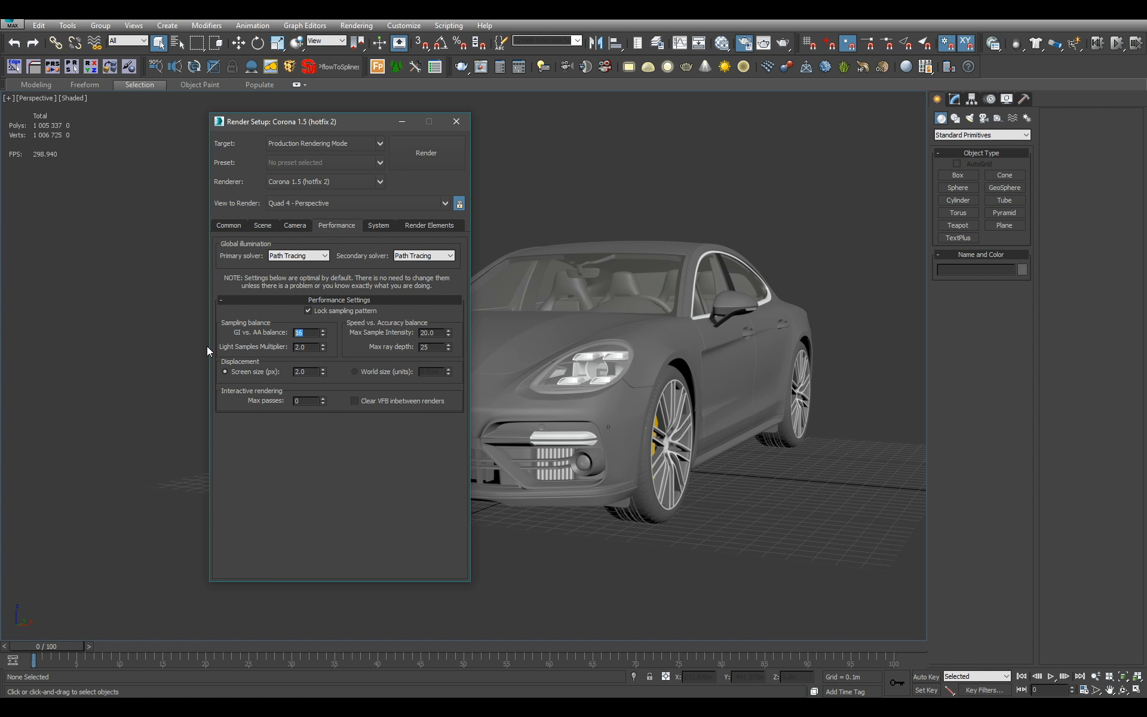
{"action": "type", "text": "8"}
{"action": "middle_click_drag", "start_coordinate": [669, 412], "coordinate": [618, 374], "text": "alt"}
{"action": "key", "text": "ctrl+s"}
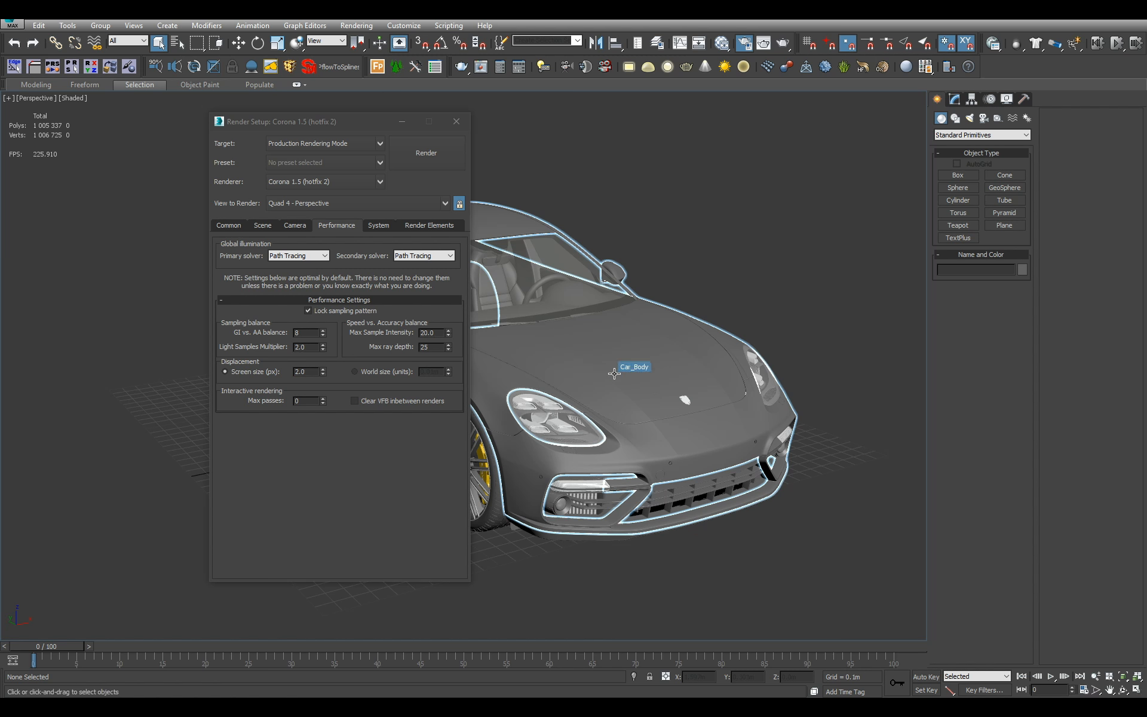
{"action": "middle_click_drag", "start_coordinate": [614, 373], "coordinate": [573, 368], "text": "alt"}
{"action": "left_click", "coordinate": [461, 125]}
Create a ground plane about 10.7 m long and 8.7 m wide around the car
{"action": "middle_click_drag", "start_coordinate": [505, 317], "coordinate": [630, 312], "text": "alt"}
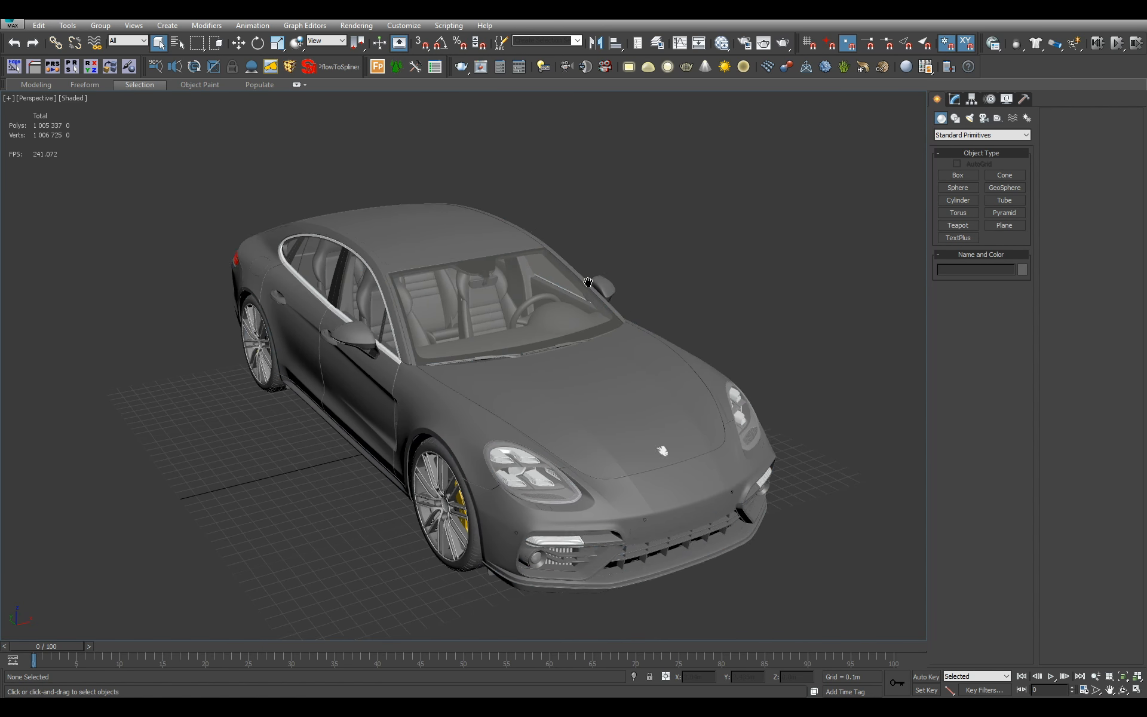
{"action": "scroll", "coordinate": [631, 312], "scroll_direction": "down", "scroll_amount": 4}
{"action": "left_click", "coordinate": [1004, 225]}
{"action": "left_click_drag", "start_coordinate": [471, 182], "coordinate": [405, 615]}
{"action": "middle_click_drag", "start_coordinate": [732, 370], "coordinate": [745, 420], "text": "alt"}
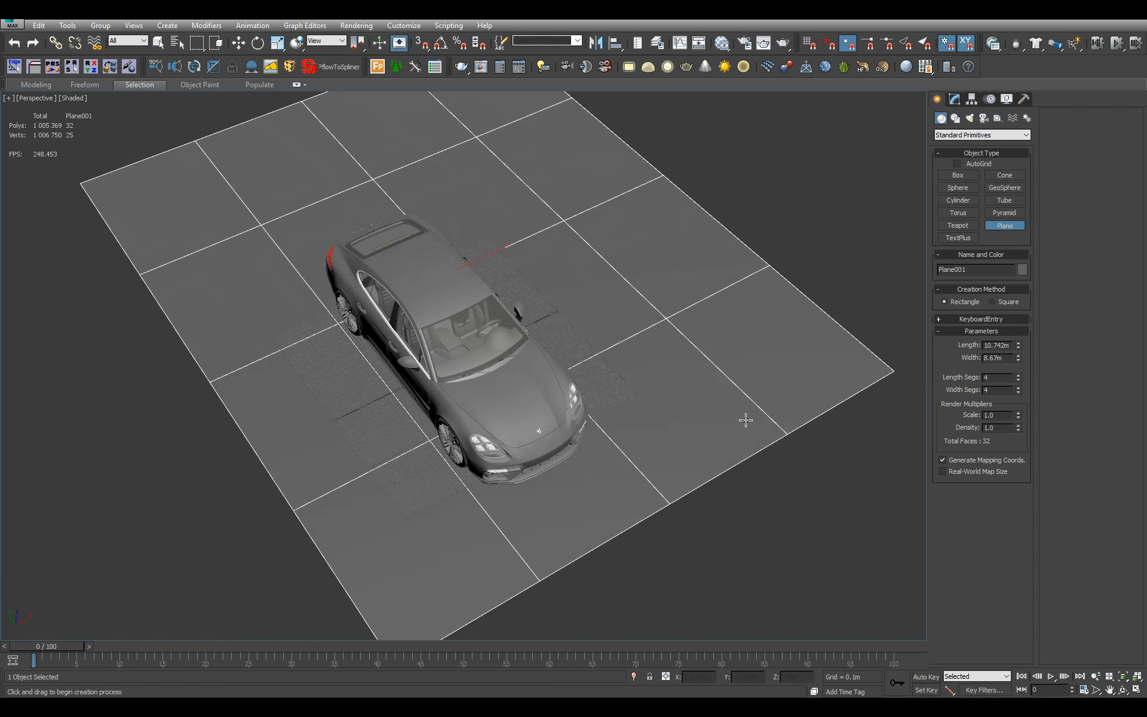
Set the ground plane's length and width to 10 m each
{"action": "double_click", "coordinate": [1008, 348]}
{"action": "type", "text": "10"}
{"action": "key", "text": "Tab"}
{"action": "type", "text": "10"}
{"action": "key", "text": "Return"}
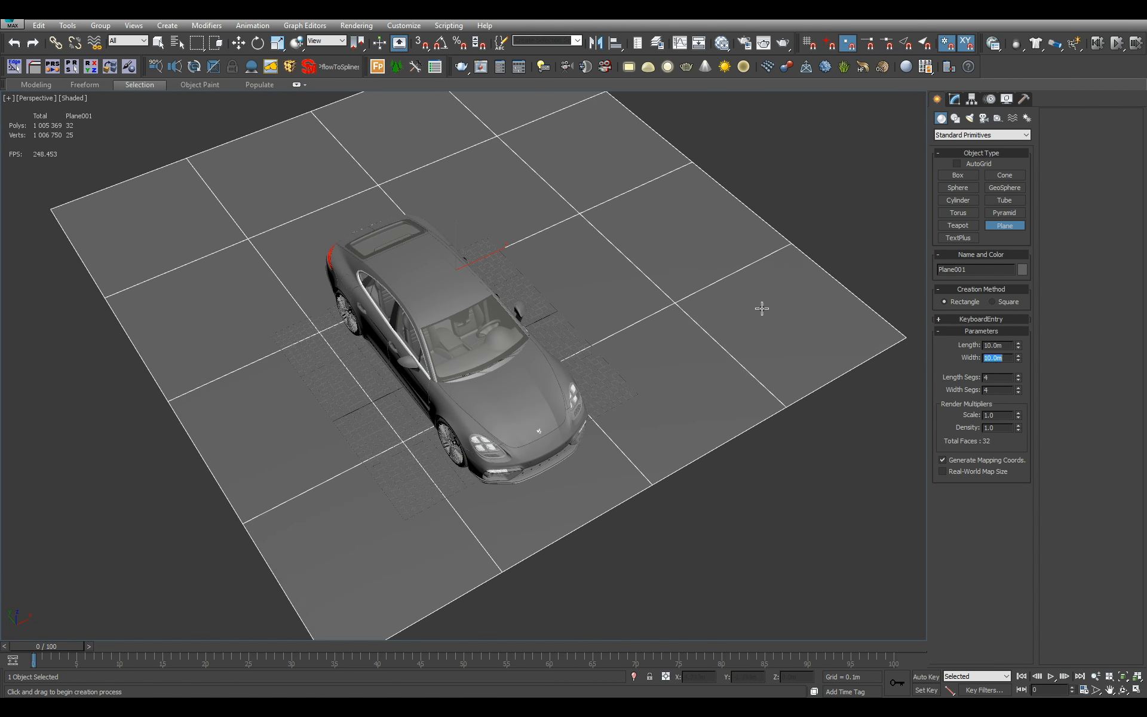
Centre the ground plane at the world origin in X and Y, and deselect it
{"action": "middle_click_drag", "start_coordinate": [760, 308], "coordinate": [687, 380]}
{"action": "key", "text": "w"}
{"action": "right_click", "coordinate": [719, 679]}
{"action": "right_click", "coordinate": [769, 679]}
{"action": "left_click", "coordinate": [705, 317]}
{"action": "scroll", "coordinate": [687, 380], "scroll_direction": "up", "scroll_amount": 3}
{"action": "scroll", "coordinate": [687, 380], "scroll_direction": "down", "scroll_amount": 3}
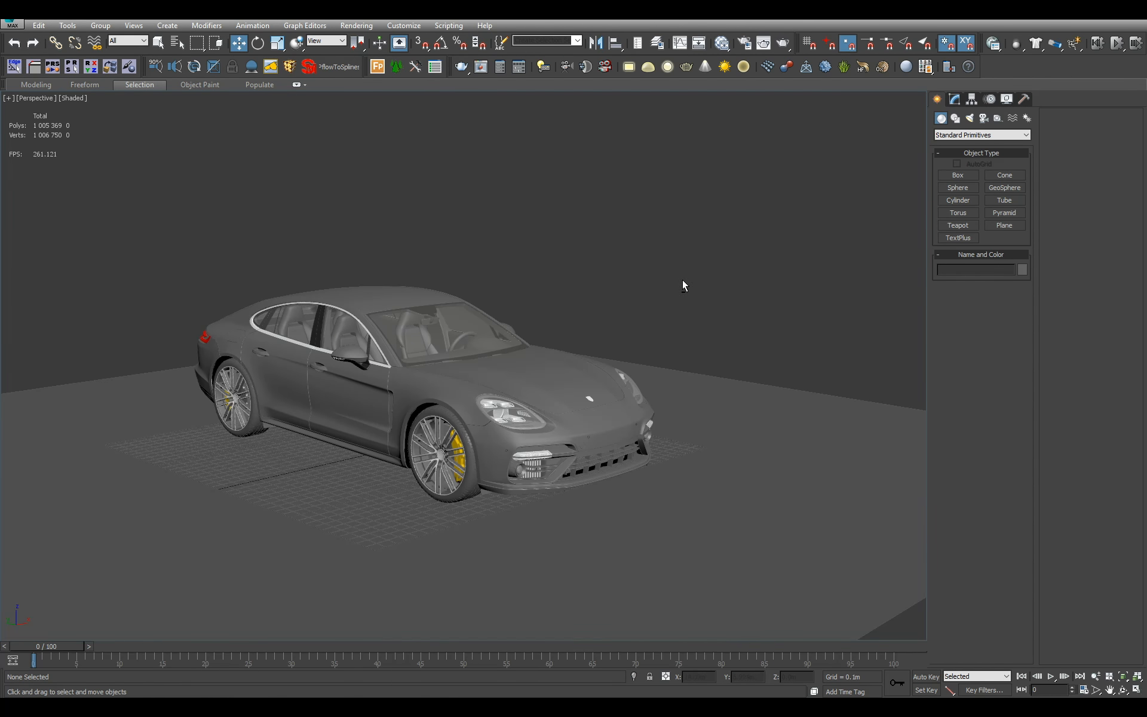
Look over the car's material nodes in the Slate Material Editor and minimize the editor
{"action": "key", "text": "m"}
{"action": "scroll", "coordinate": [585, 403], "scroll_direction": "down", "scroll_amount": 5}
{"action": "middle_click_drag", "start_coordinate": [584, 406], "coordinate": [569, 474]}
{"action": "scroll", "coordinate": [562, 439], "scroll_direction": "up", "scroll_amount": 5}
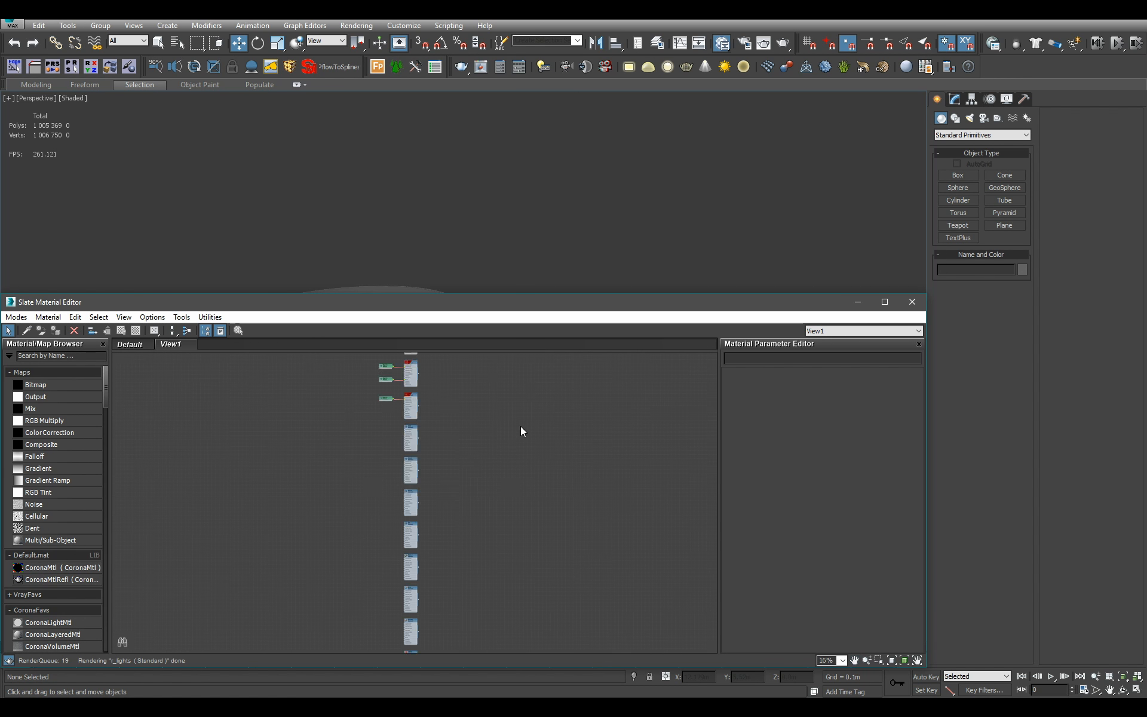
{"action": "scroll", "coordinate": [537, 533], "scroll_direction": "up", "scroll_amount": 3}
{"action": "middle_click_drag", "start_coordinate": [478, 447], "coordinate": [549, 515]}
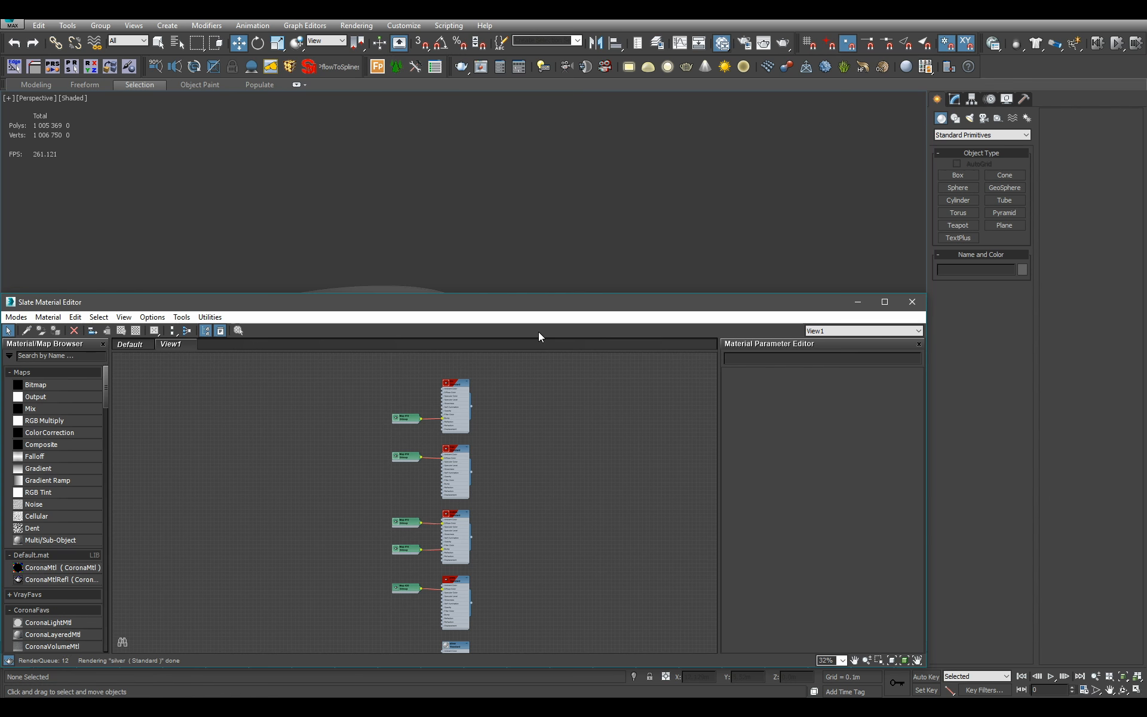
{"action": "left_click", "coordinate": [858, 303]}
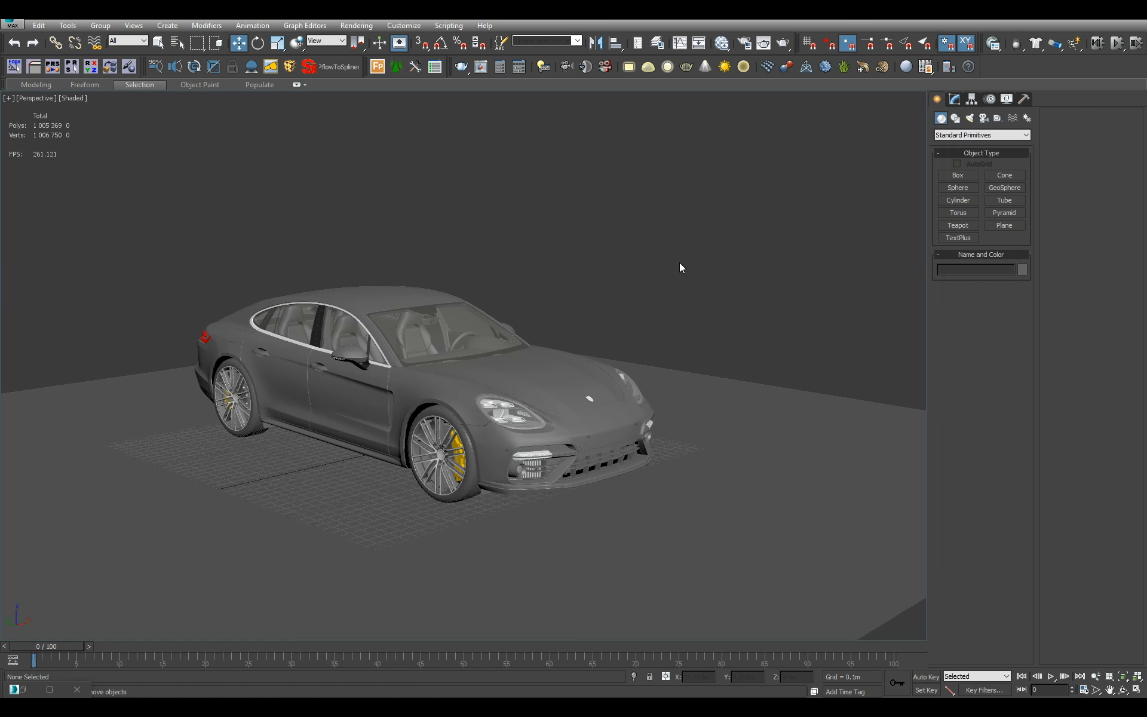
Change the viewport layout to two views above one wide view
{"action": "key", "text": "alt+b"}
{"action": "left_click", "coordinate": [651, 227]}
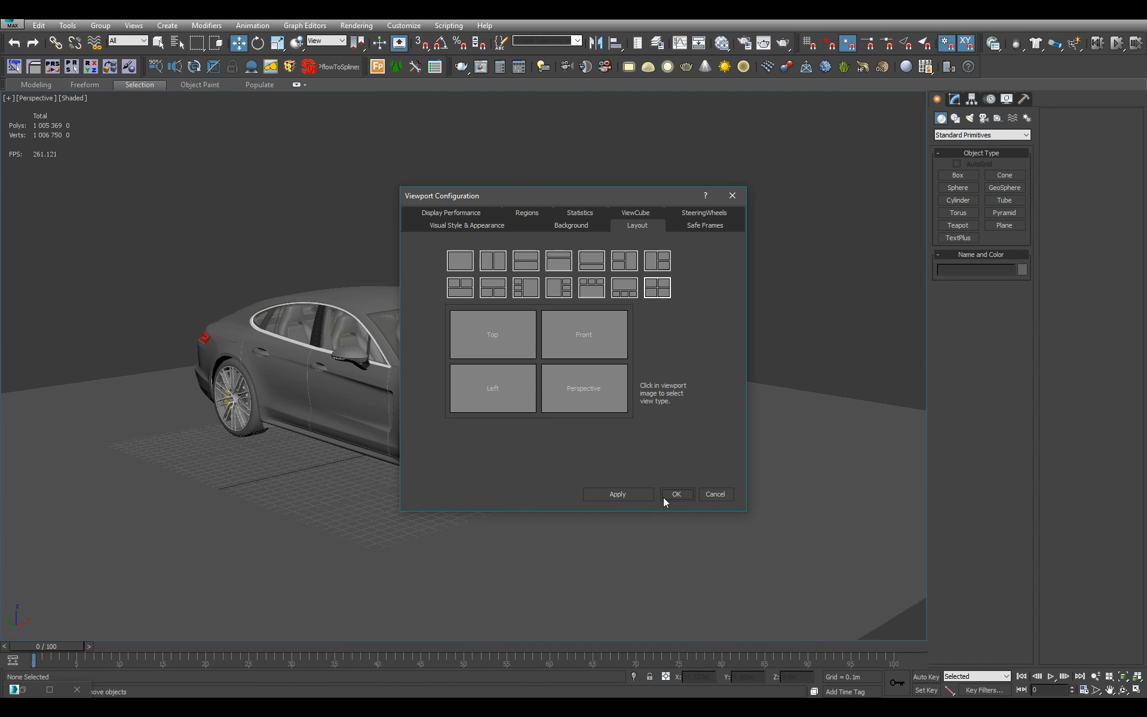
{"action": "left_click", "coordinate": [460, 289]}
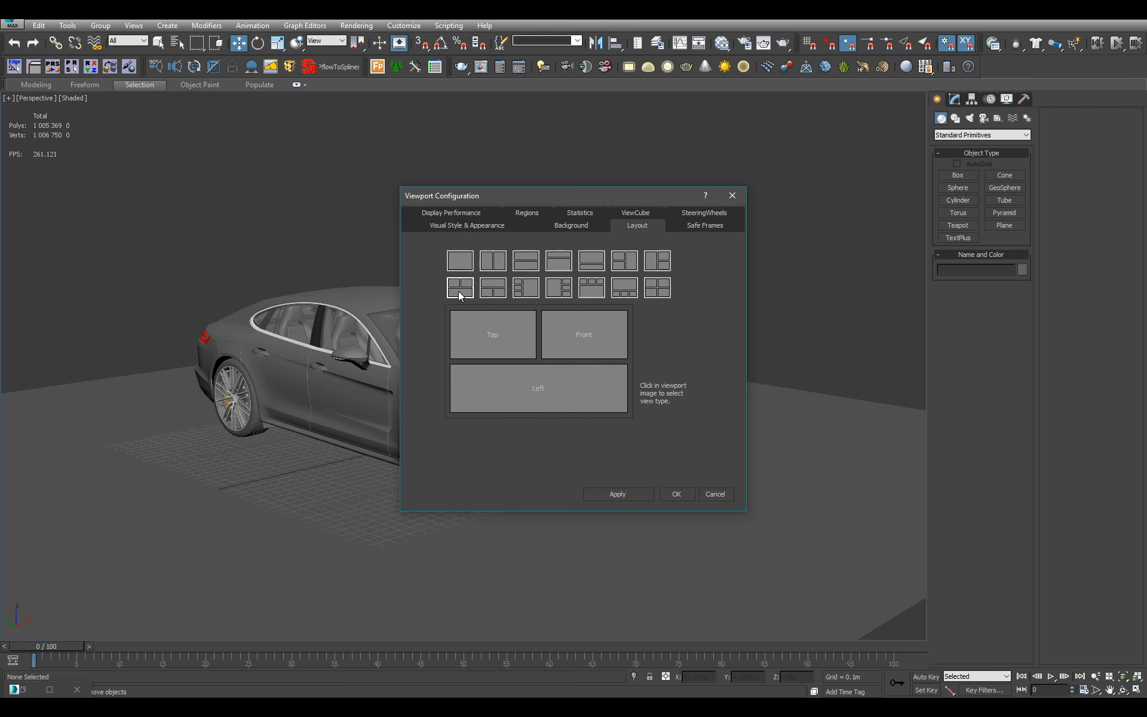
{"action": "left_click", "coordinate": [677, 494]}
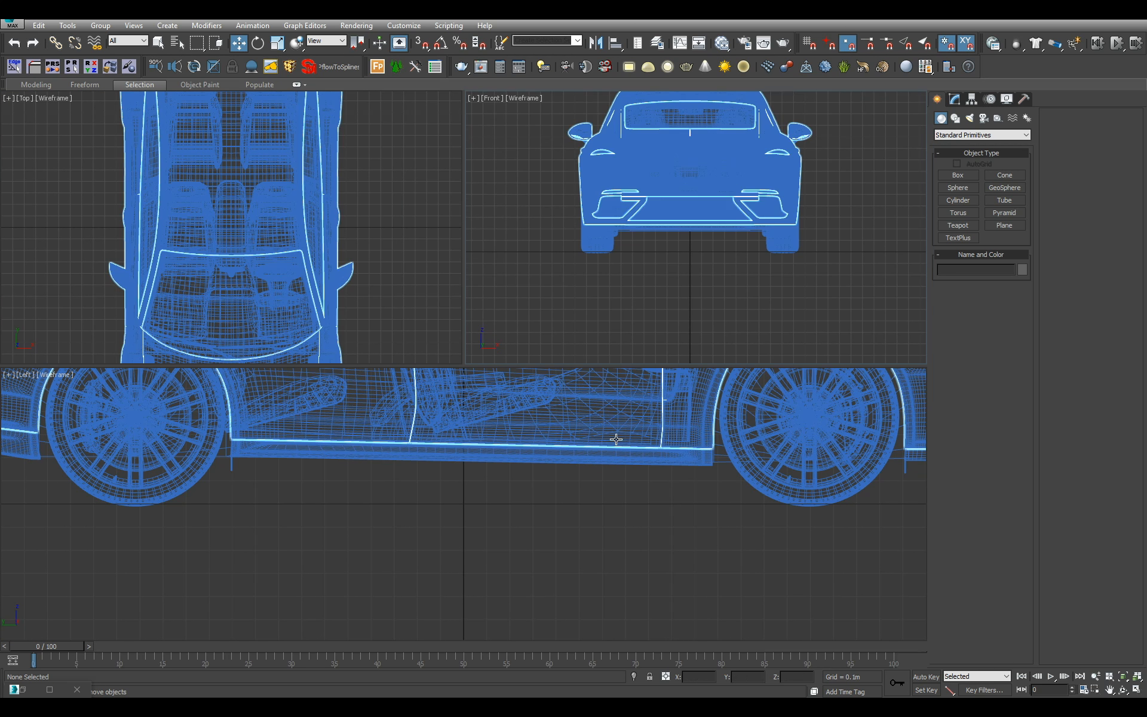
Resize the viewports so the wide lower view gets more height and the Top view more width
{"action": "left_click_drag", "start_coordinate": [546, 365], "coordinate": [484, 315]}
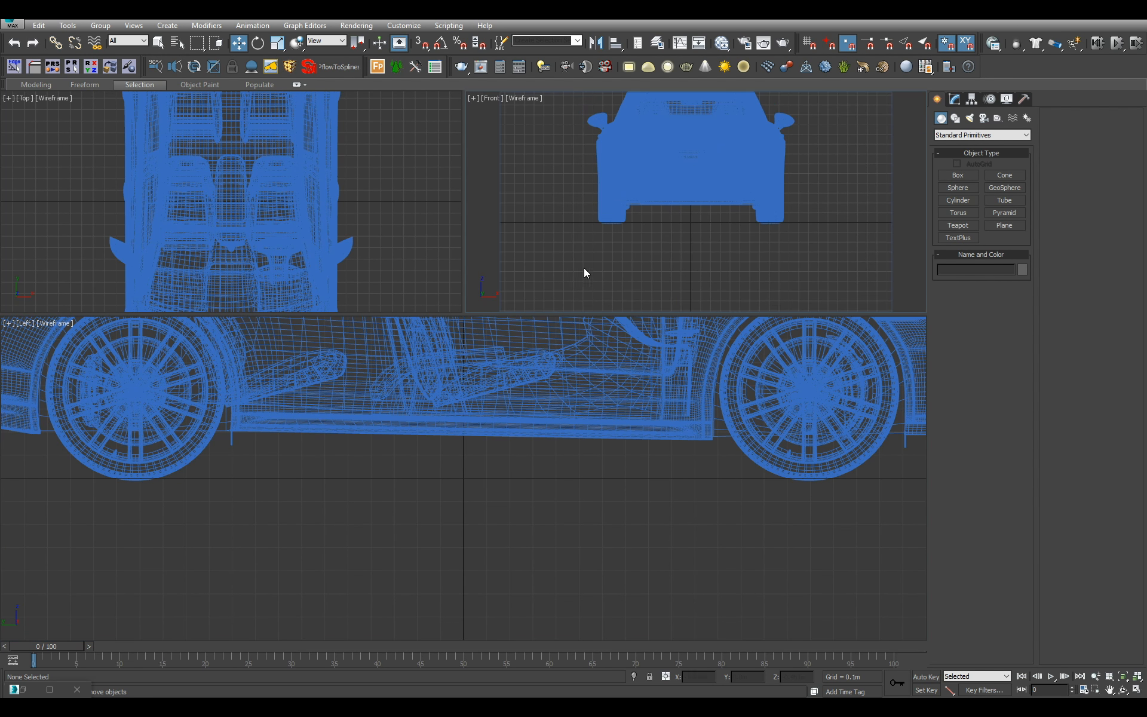
{"action": "left_click_drag", "start_coordinate": [501, 199], "coordinate": [524, 205]}
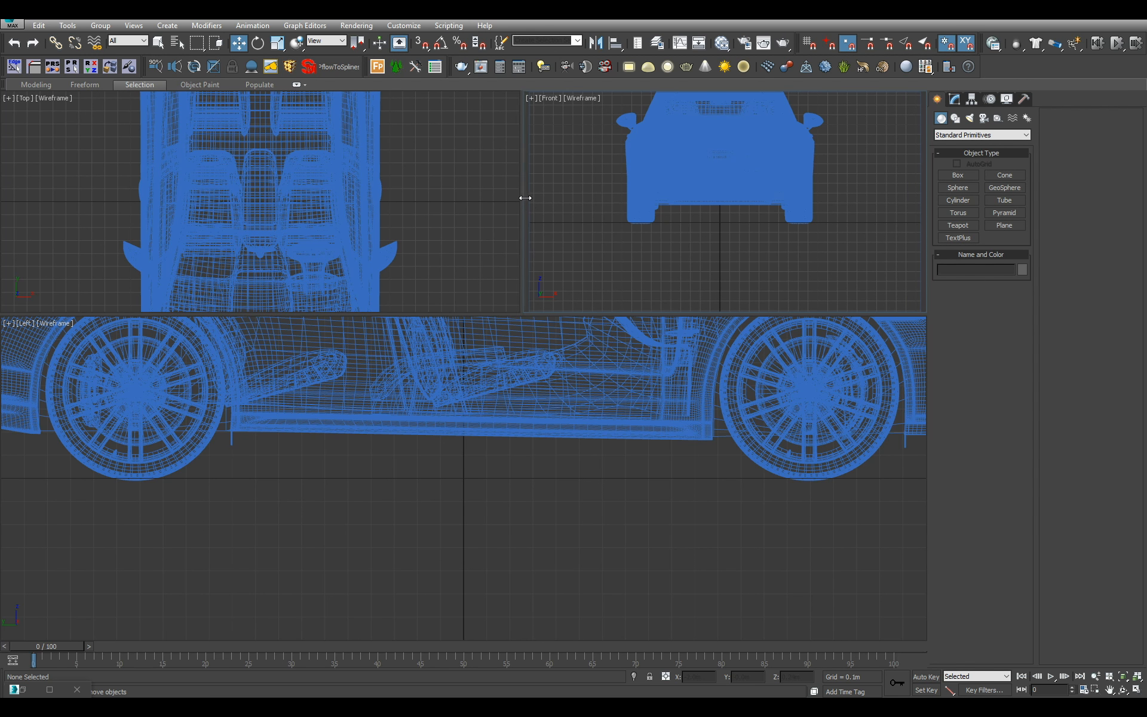
{"action": "left_click_drag", "start_coordinate": [526, 198], "coordinate": [530, 198]}
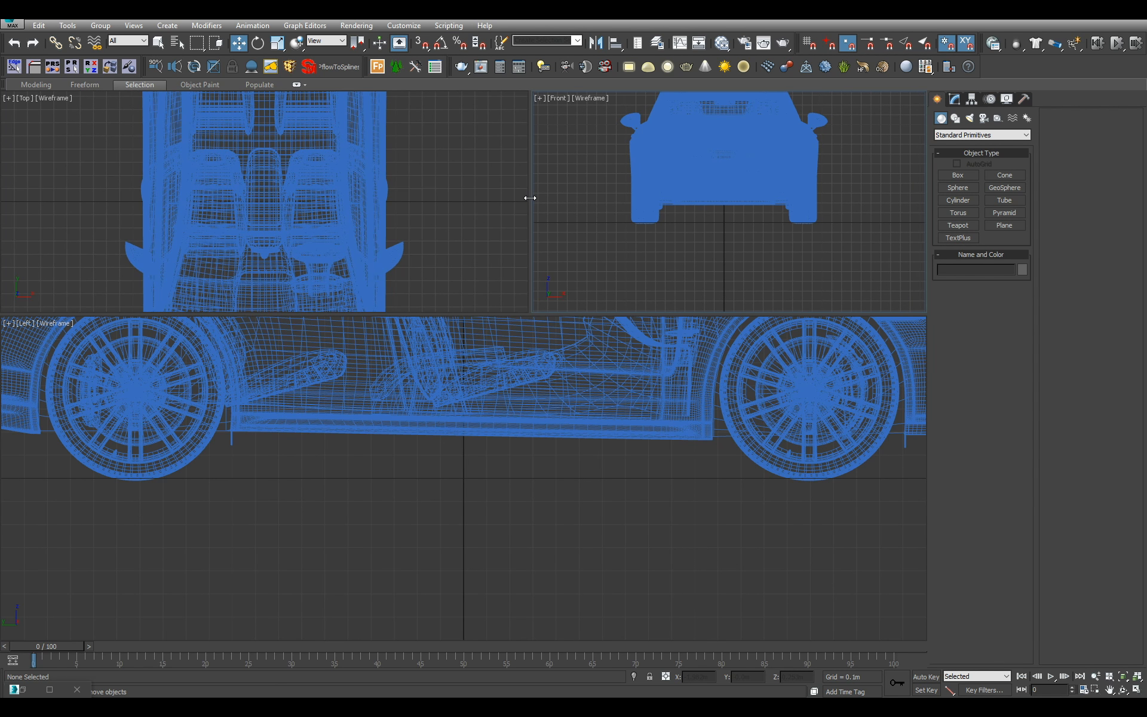
{"action": "middle_click_drag", "start_coordinate": [640, 447], "coordinate": [615, 530]}
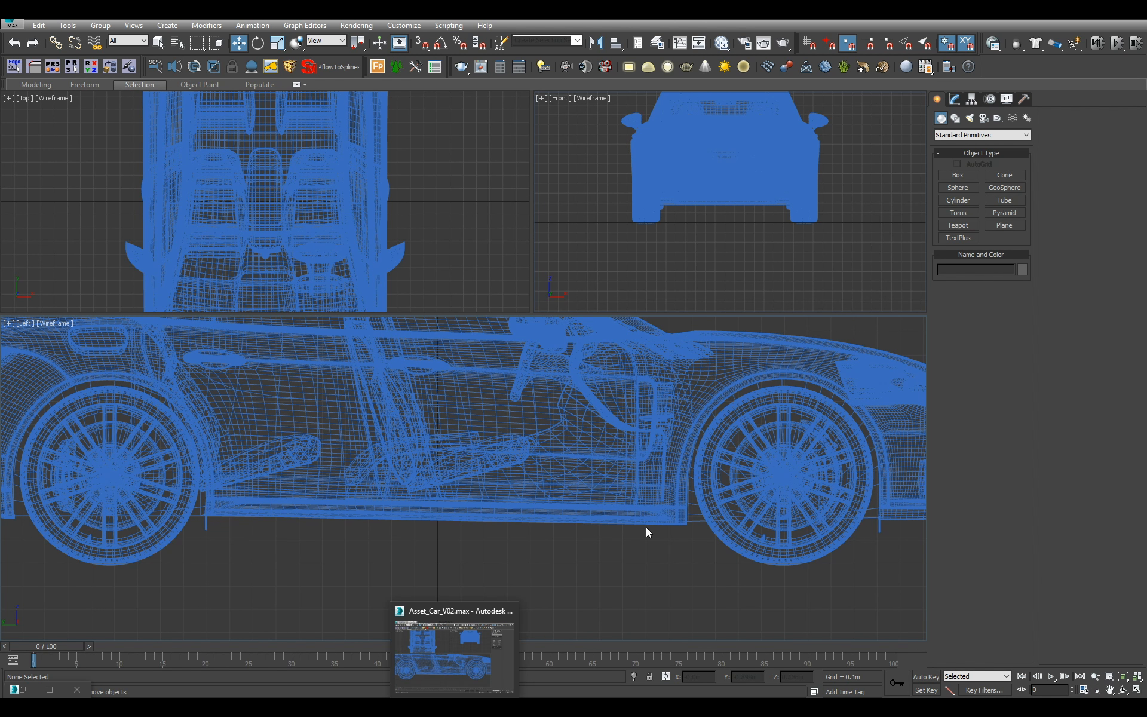
Reopen the Slate Material Editor and fit its window over the wide lower viewport
{"action": "key", "text": "m"}
{"action": "mouse_move", "coordinate": [444, 329]}
{"action": "left_mouse_down"}
{"action": "mouse_move", "coordinate": [438, 385]}
{"action": "mouse_move", "coordinate": [442, 323]}
{"action": "left_mouse_up"}
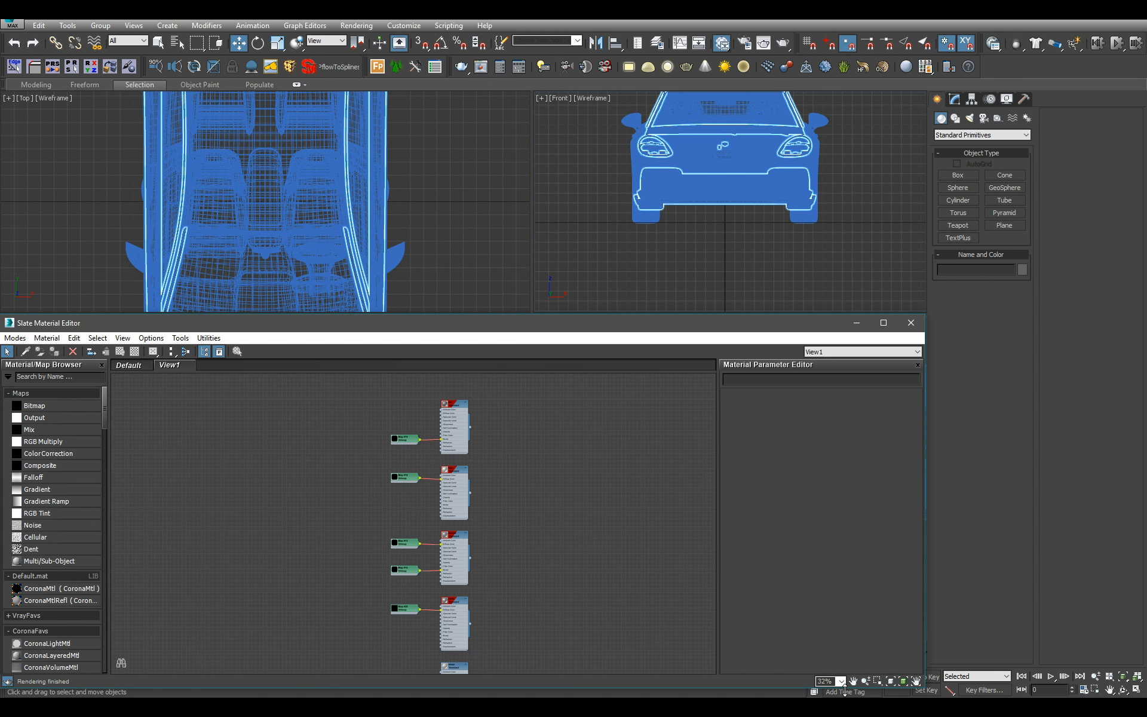
{"action": "left_click_drag", "start_coordinate": [845, 691], "coordinate": [837, 669]}
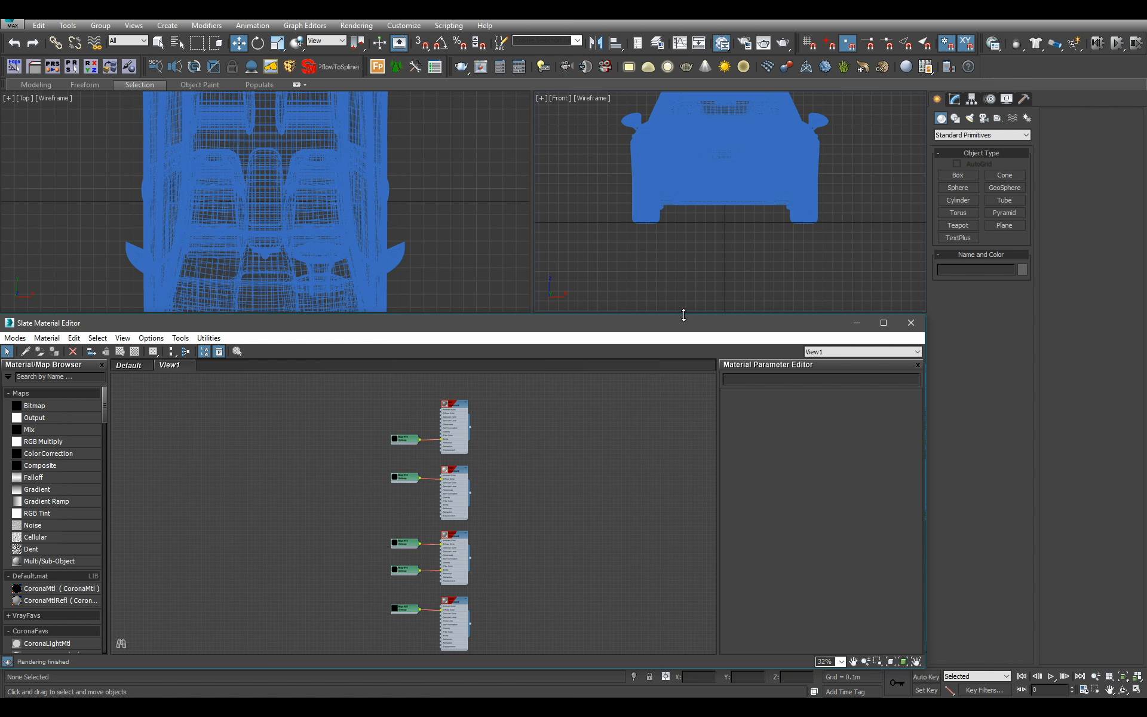
{"action": "left_click_drag", "start_coordinate": [677, 316], "coordinate": [677, 315]}
Turn the Top viewport into a shaded Perspective view framing the car and ground plane
{"action": "left_click", "coordinate": [432, 234]}
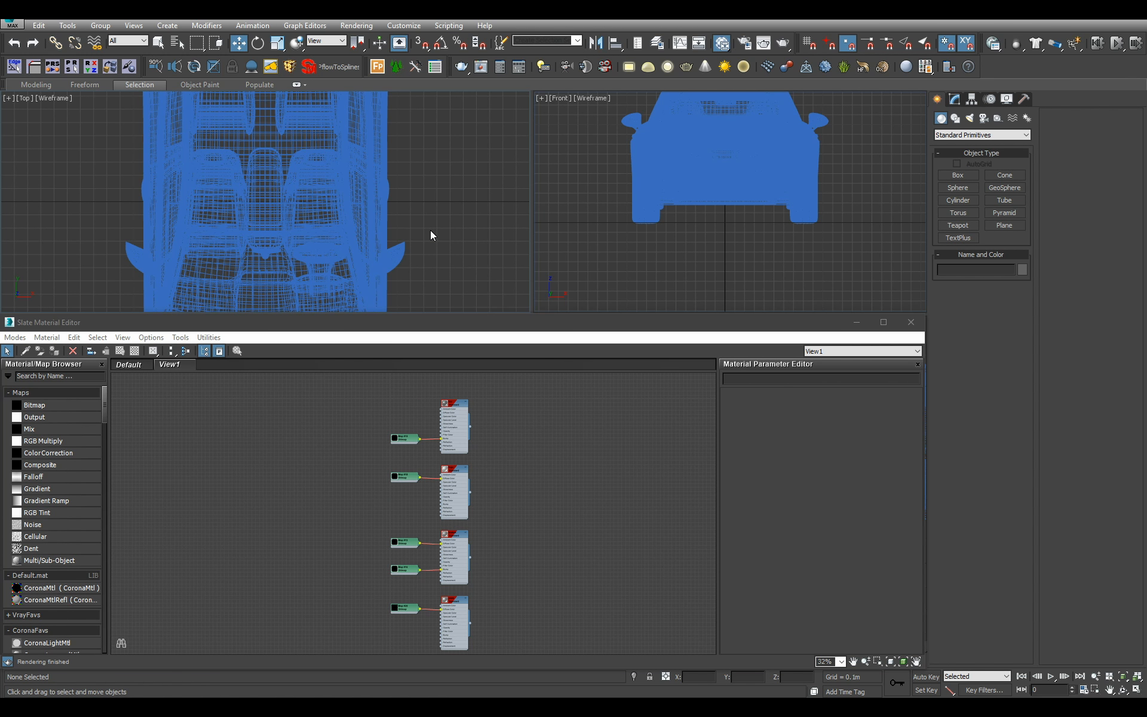
{"action": "key", "text": "p"}
{"action": "scroll", "coordinate": [430, 231], "scroll_direction": "down", "scroll_amount": 4}
{"action": "key", "text": "z"}
{"action": "mouse_move", "coordinate": [414, 228]}
{"action": "middle_mouse_down", "text": "alt"}
{"action": "mouse_move", "coordinate": [371, 167]}
{"action": "mouse_move", "coordinate": [382, 188]}
{"action": "mouse_move", "coordinate": [336, 155]}
{"action": "middle_mouse_up", "text": "alt"}
{"action": "key", "text": "F3"}
{"action": "key", "text": "shift+F3"}
Check the Perspective viewport's visual style and appearance settings and close the configuration
{"action": "key", "text": "alt+b"}
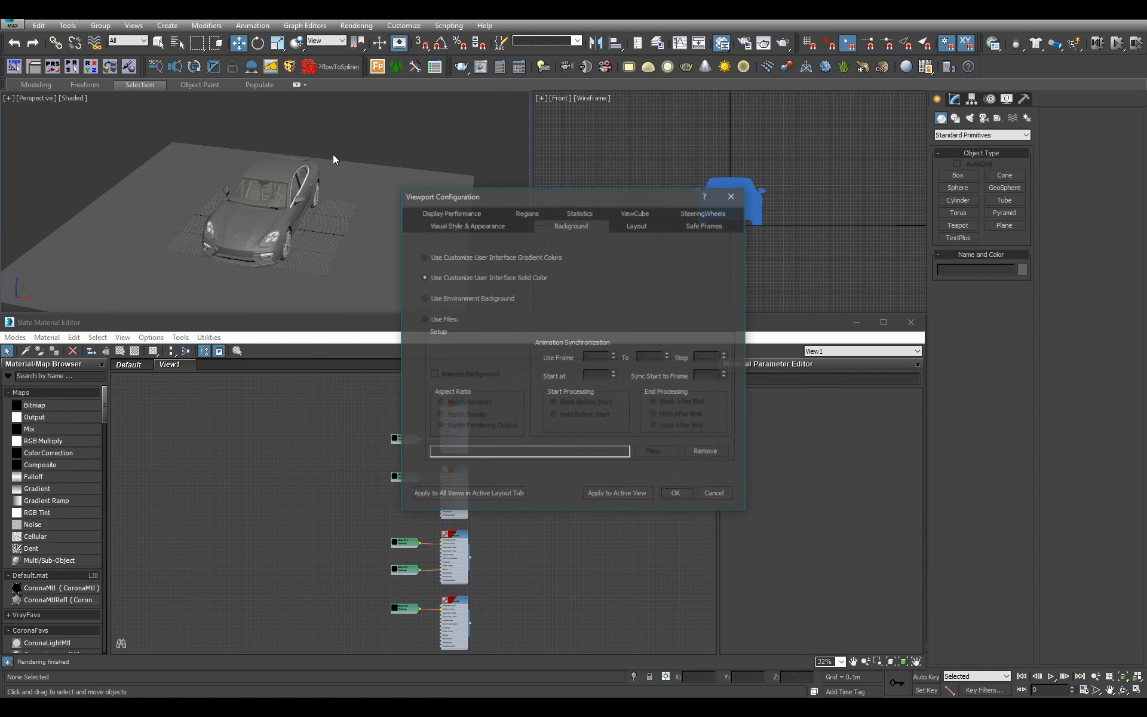
{"action": "left_click", "coordinate": [477, 212]}
{"action": "left_click", "coordinate": [477, 212]}
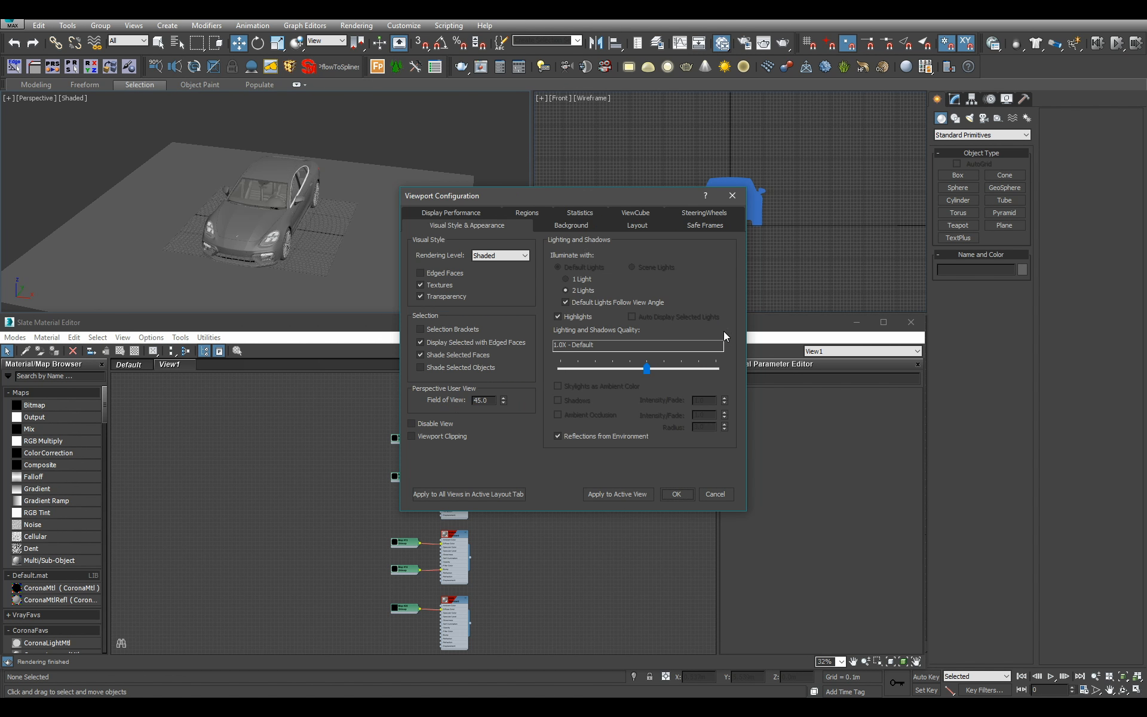
{"action": "left_click", "coordinate": [687, 495]}
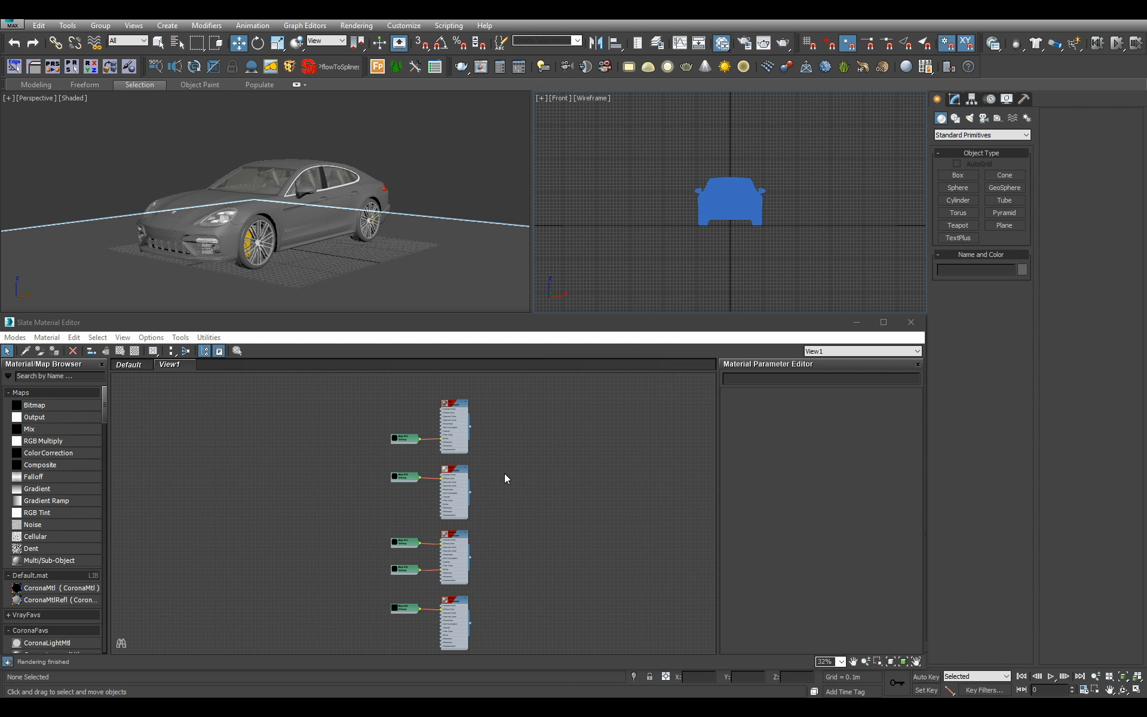
Frame the car closely beside the browsed material nodes and turn on the Perspective viewport statistics
{"action": "scroll", "coordinate": [505, 479], "scroll_direction": "up", "scroll_amount": 1}
{"action": "middle_click_drag", "start_coordinate": [507, 565], "coordinate": [501, 368]}
{"action": "middle_click_drag", "start_coordinate": [536, 558], "coordinate": [529, 466]}
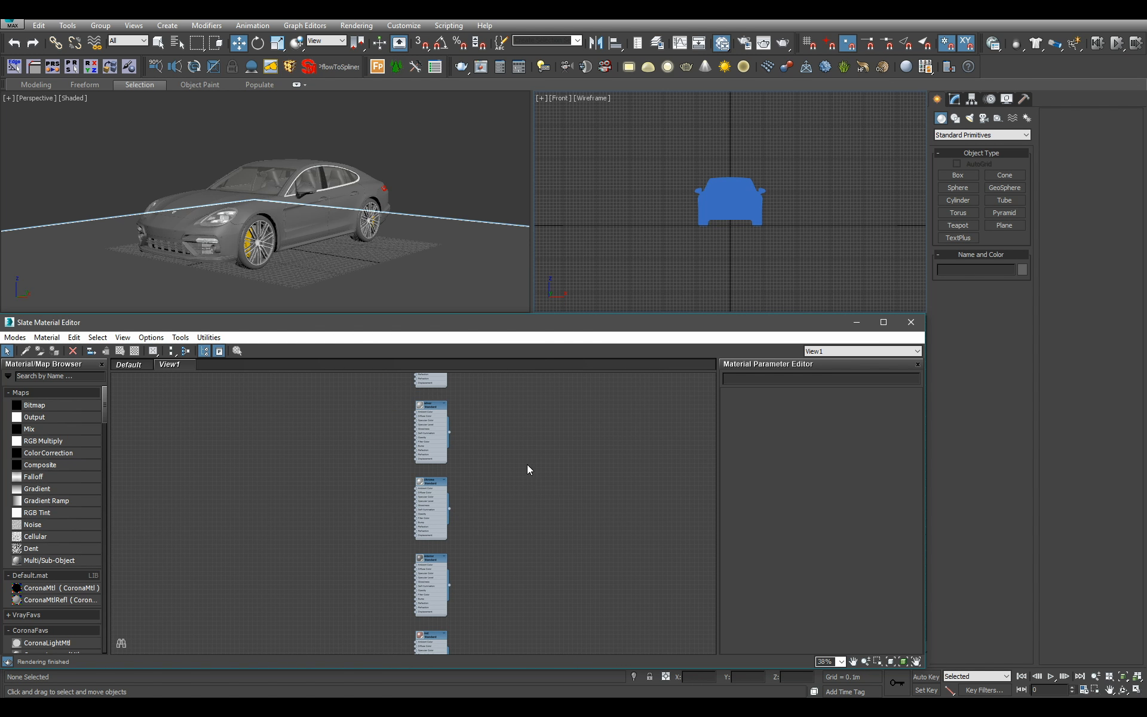
{"action": "middle_click_drag", "start_coordinate": [440, 257], "coordinate": [450, 210], "text": "alt"}
{"action": "scroll", "coordinate": [453, 240], "scroll_direction": "up", "scroll_amount": 3}
{"action": "key", "text": "7"}
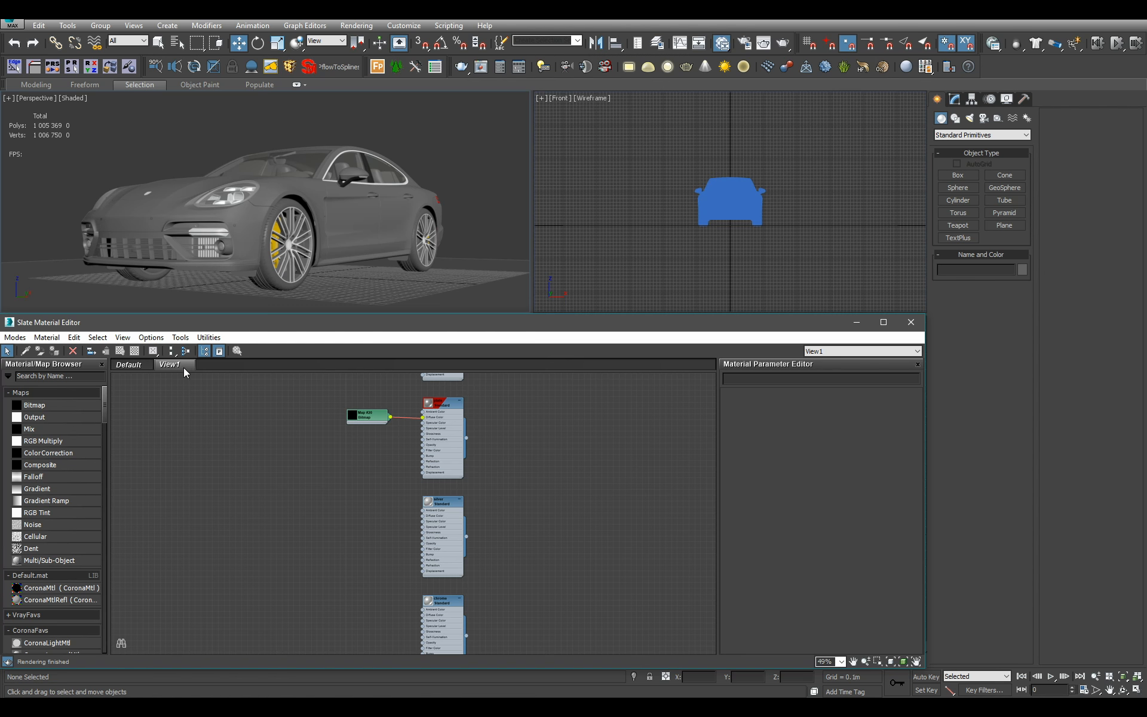
Rename the material view View1 to CarMaterials and bring up the option for creating a new view
{"action": "right_click", "coordinate": [184, 371]}
{"action": "left_click", "coordinate": [209, 379]}
{"action": "type", "text": "CarM"}
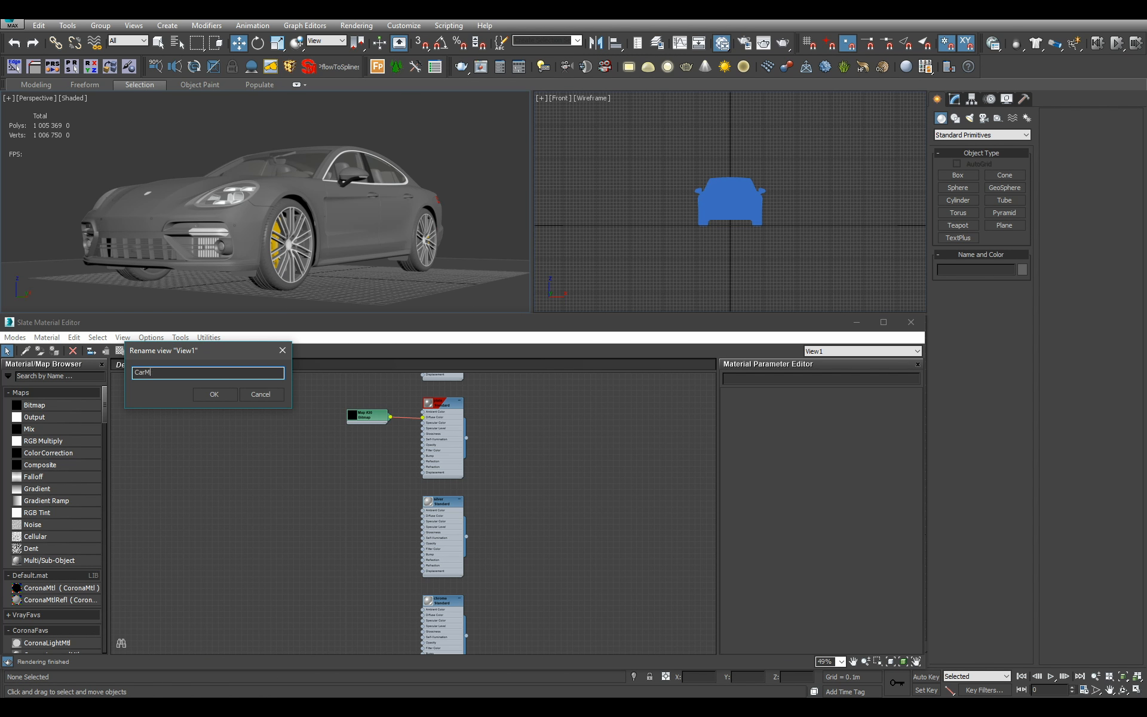
{"action": "type", "text": "aterials"}
{"action": "key", "text": "Return"}
{"action": "right_click", "coordinate": [264, 364]}
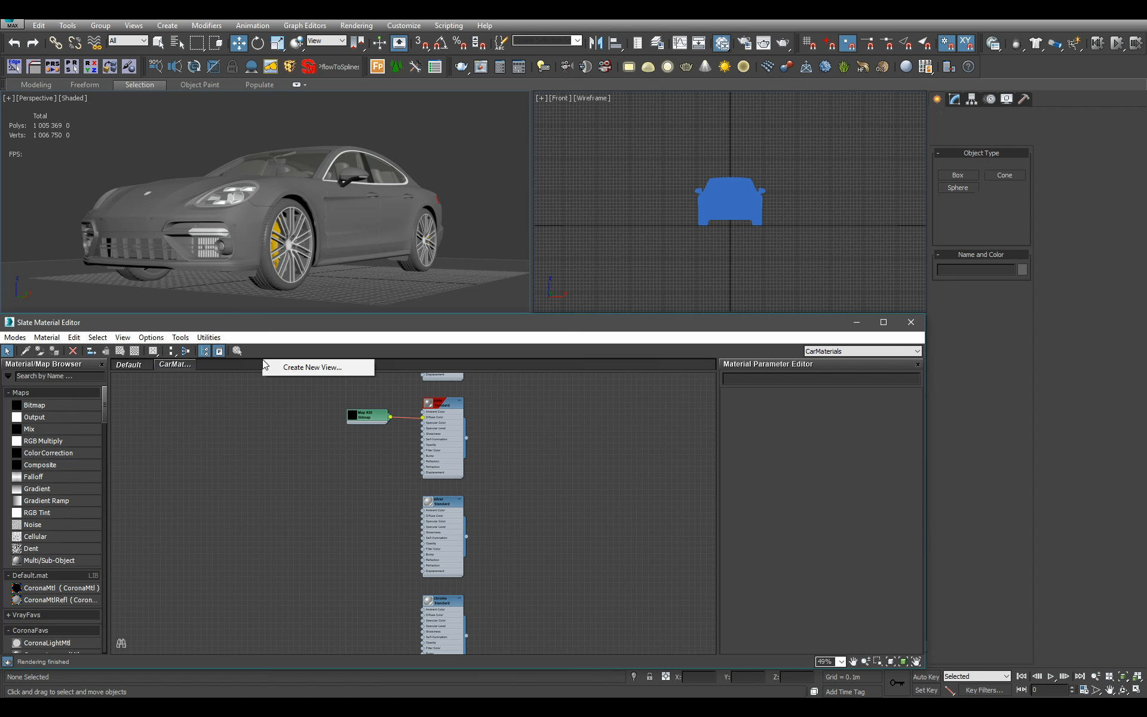
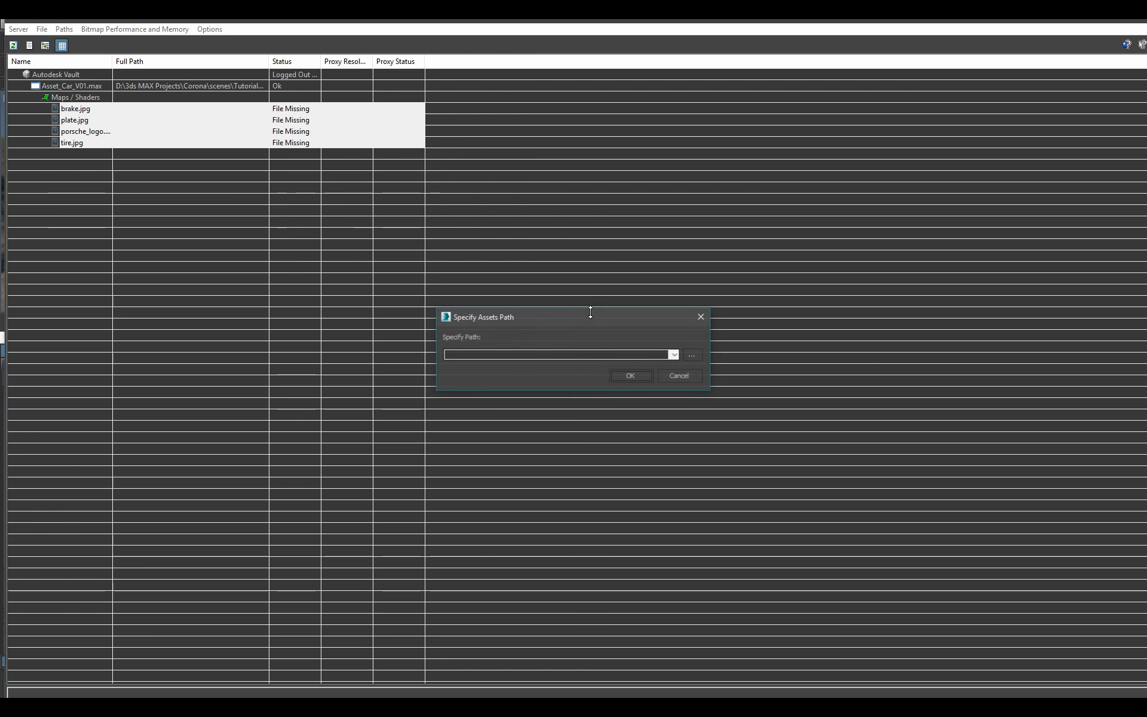
Repath the four missing car textures to the Desktop folder CarProject\CarModel\Textures and close the asset tracking list
{"action": "left_click", "coordinate": [672, 354]}
{"action": "left_click", "coordinate": [157, 227]}
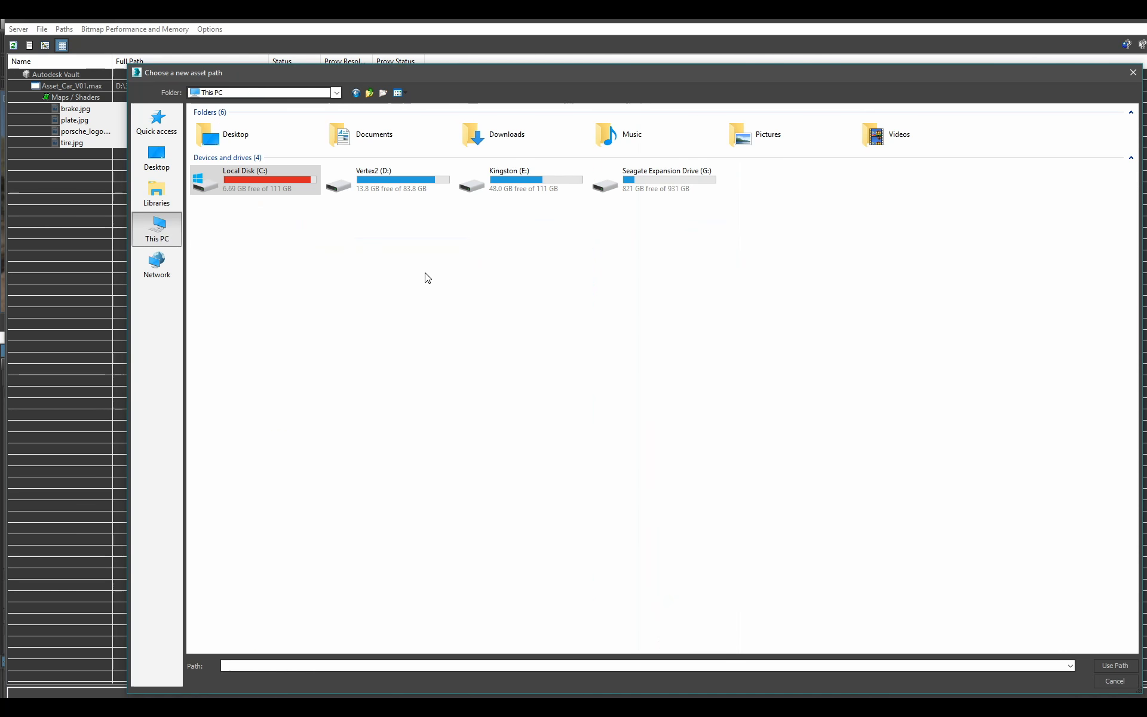
{"action": "double_click", "coordinate": [261, 143]}
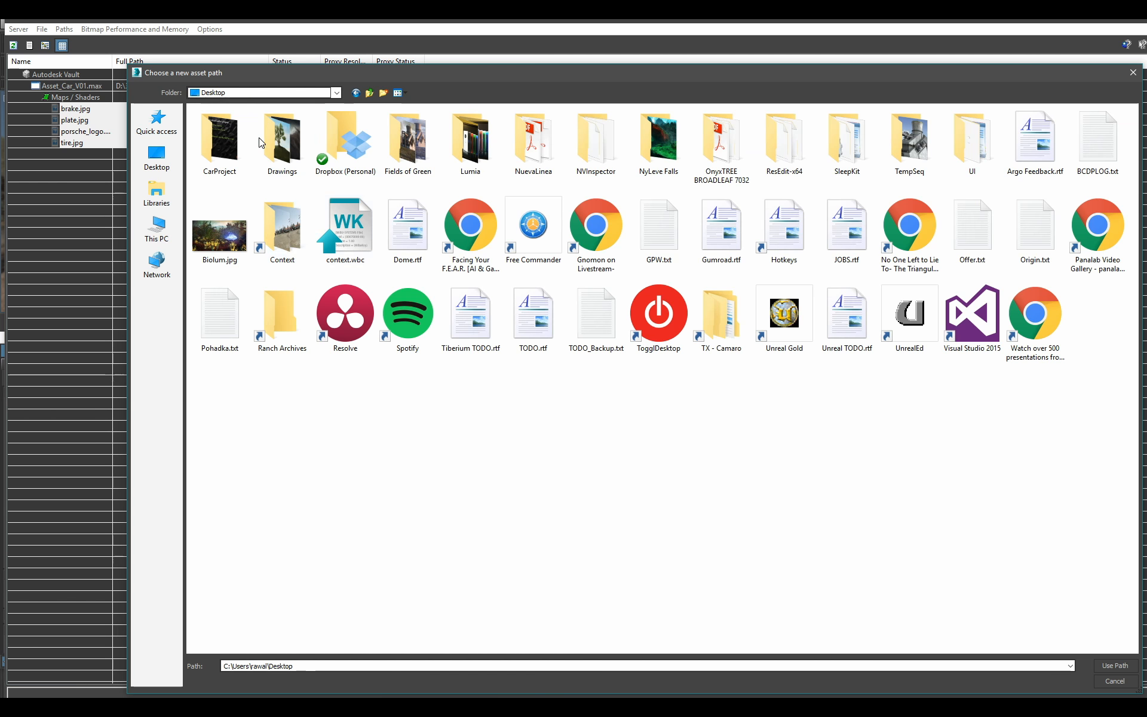
{"action": "left_click", "coordinate": [344, 230]}
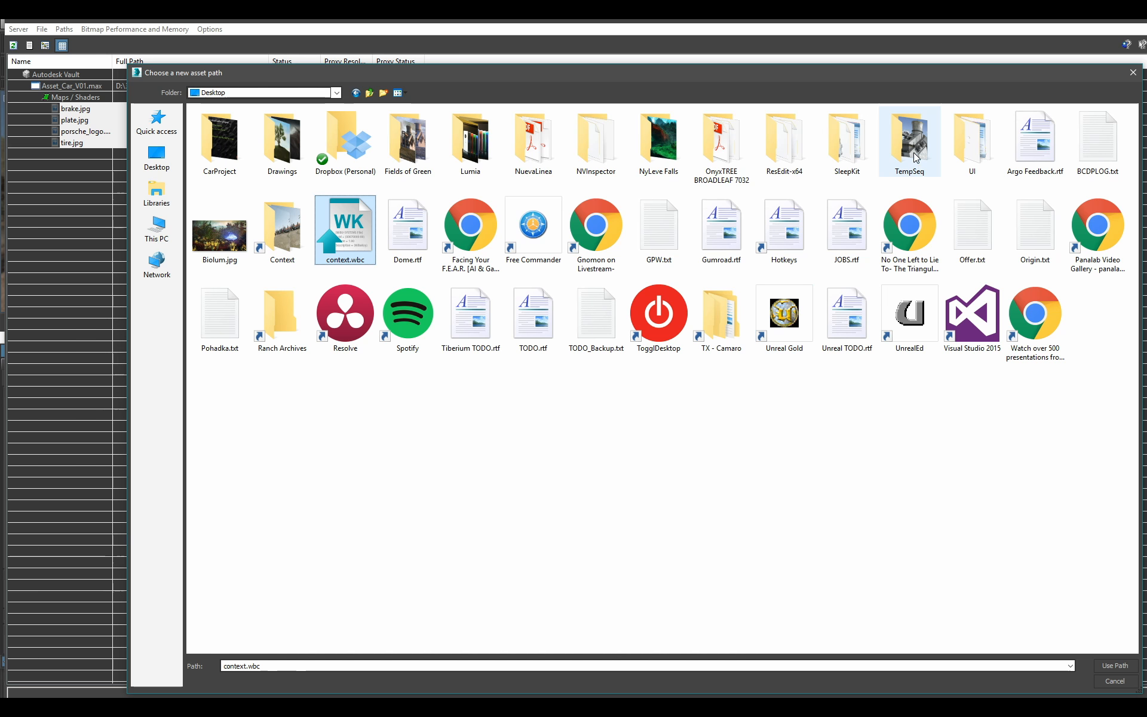
{"action": "left_click", "coordinate": [847, 141]}
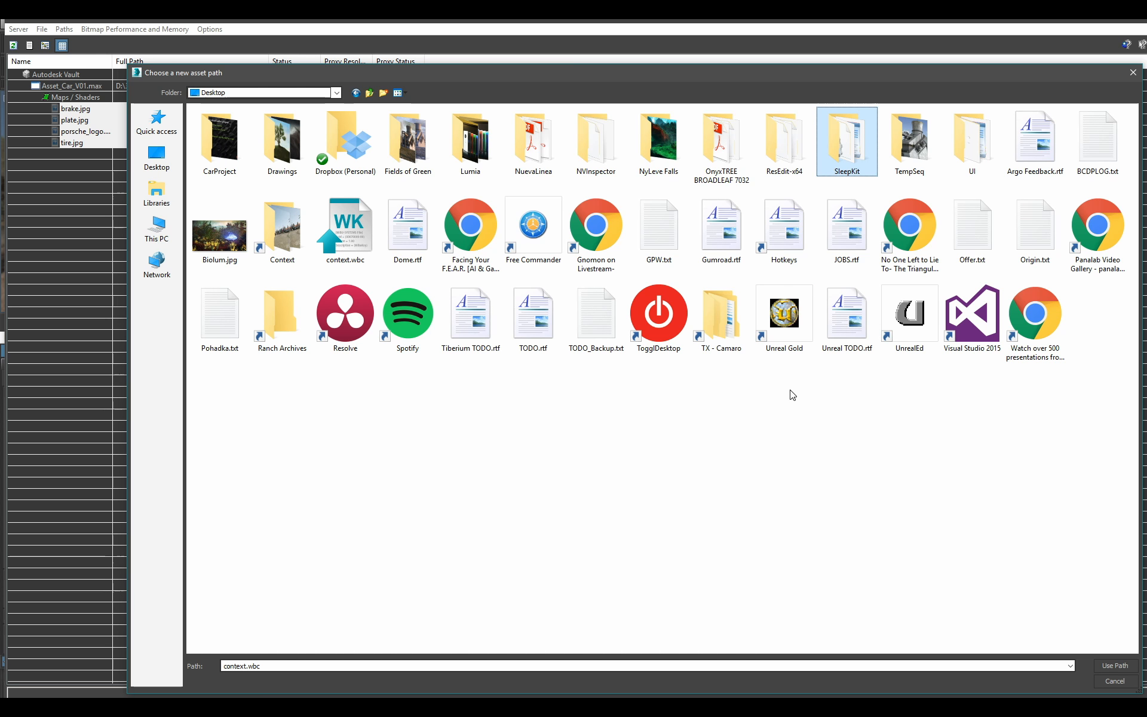
{"action": "left_click", "coordinate": [216, 157]}
{"action": "double_click", "coordinate": [217, 156]}
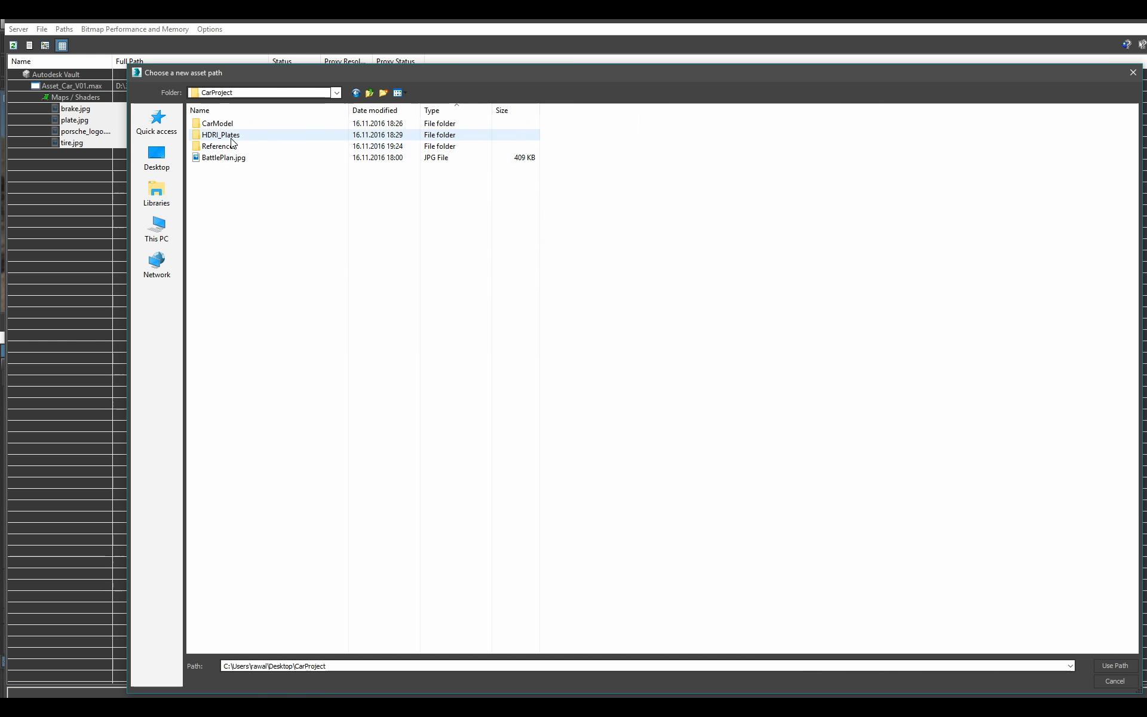
{"action": "double_click", "coordinate": [218, 124]}
{"action": "double_click", "coordinate": [215, 124]}
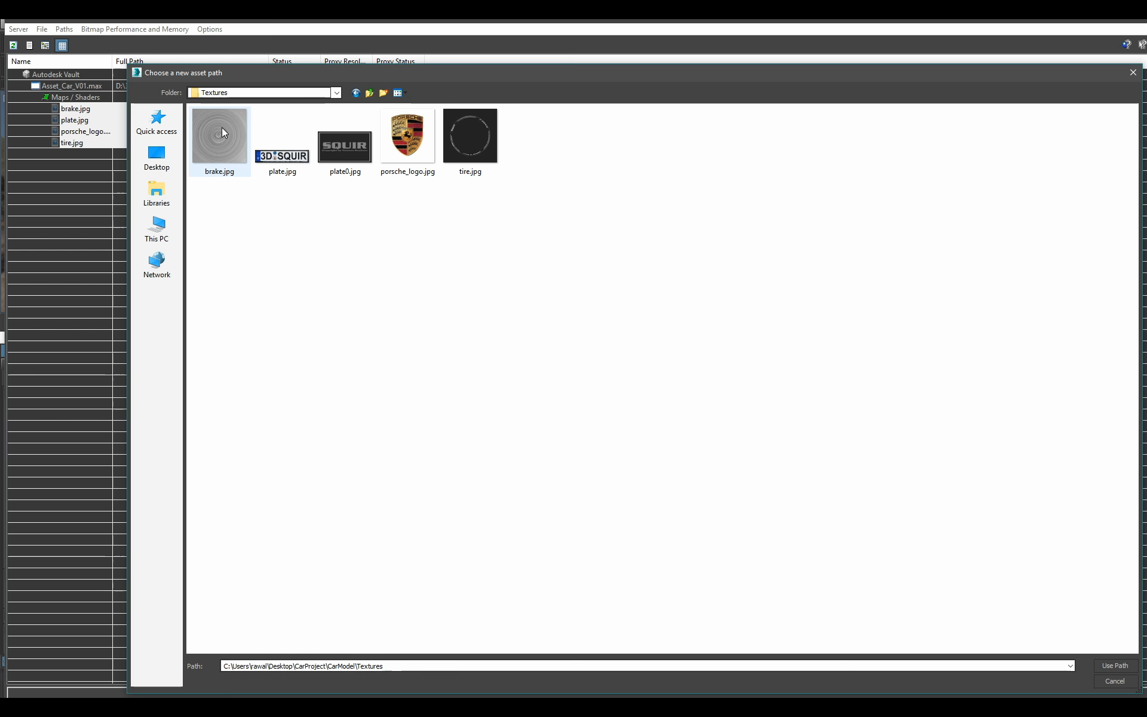
{"action": "left_click", "coordinate": [221, 127]}
{"action": "key", "text": "Return"}
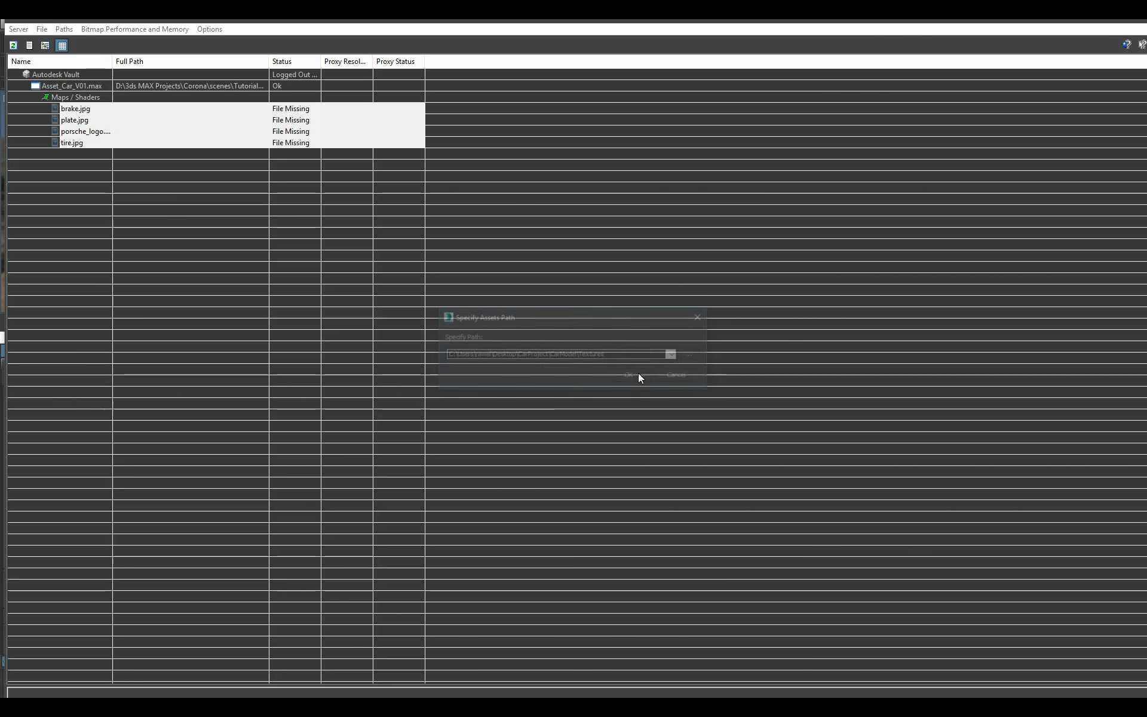
{"action": "left_click", "coordinate": [633, 376]}
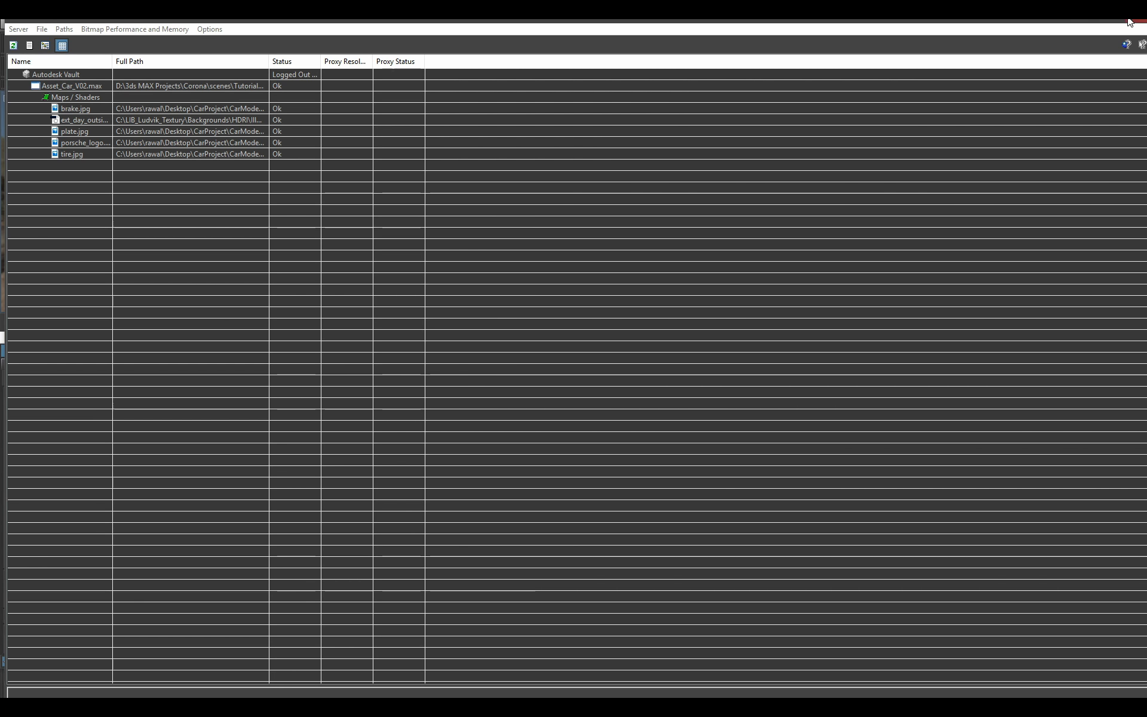
{"action": "left_click", "coordinate": [1084, 26]}
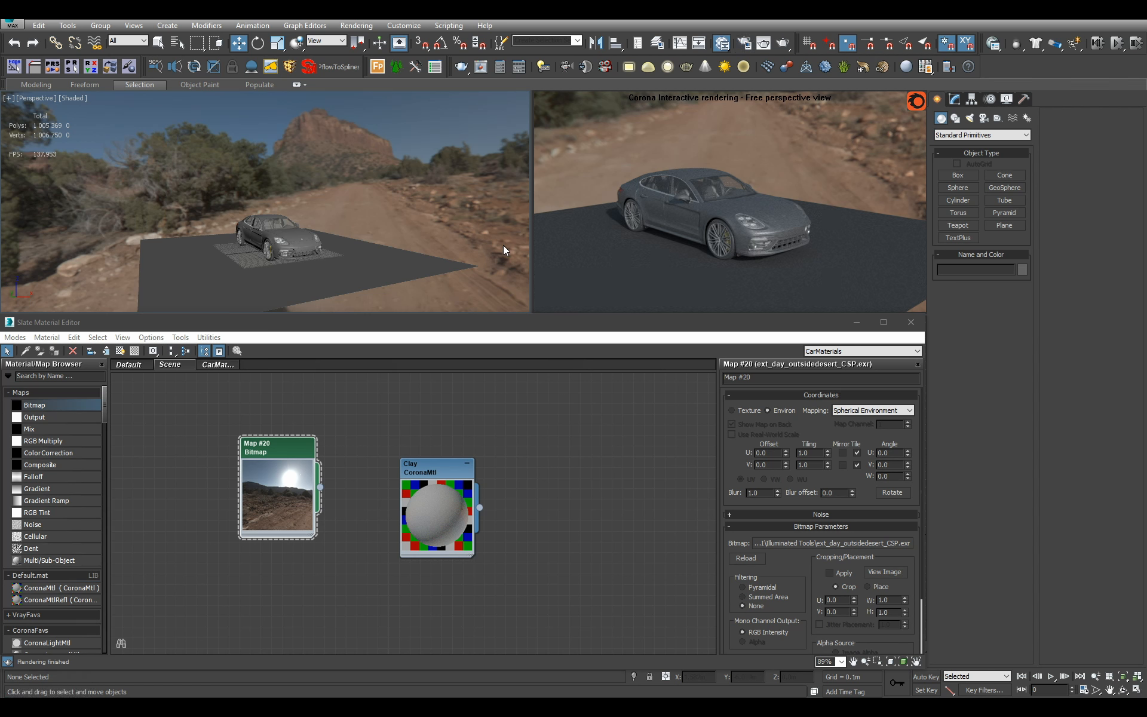
Assign the Clay CoronaMtl material to the material override in the render setup and close the setup
{"action": "middle_click_drag", "start_coordinate": [507, 230], "coordinate": [496, 225]}
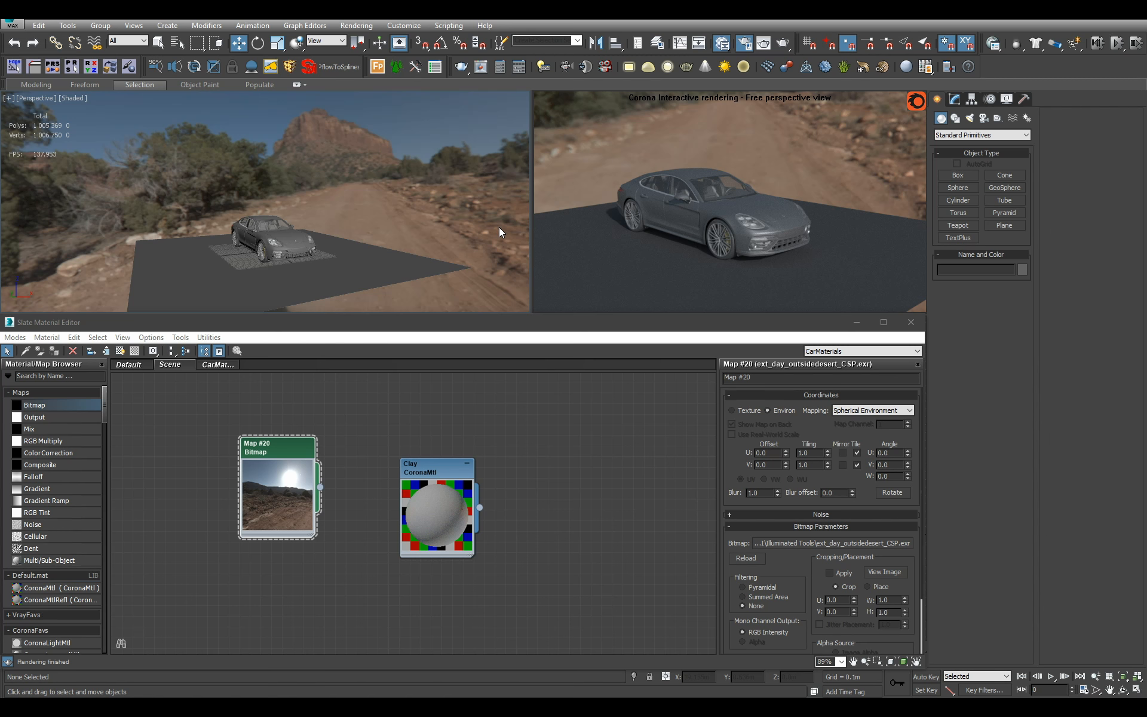
{"action": "key", "text": "F10"}
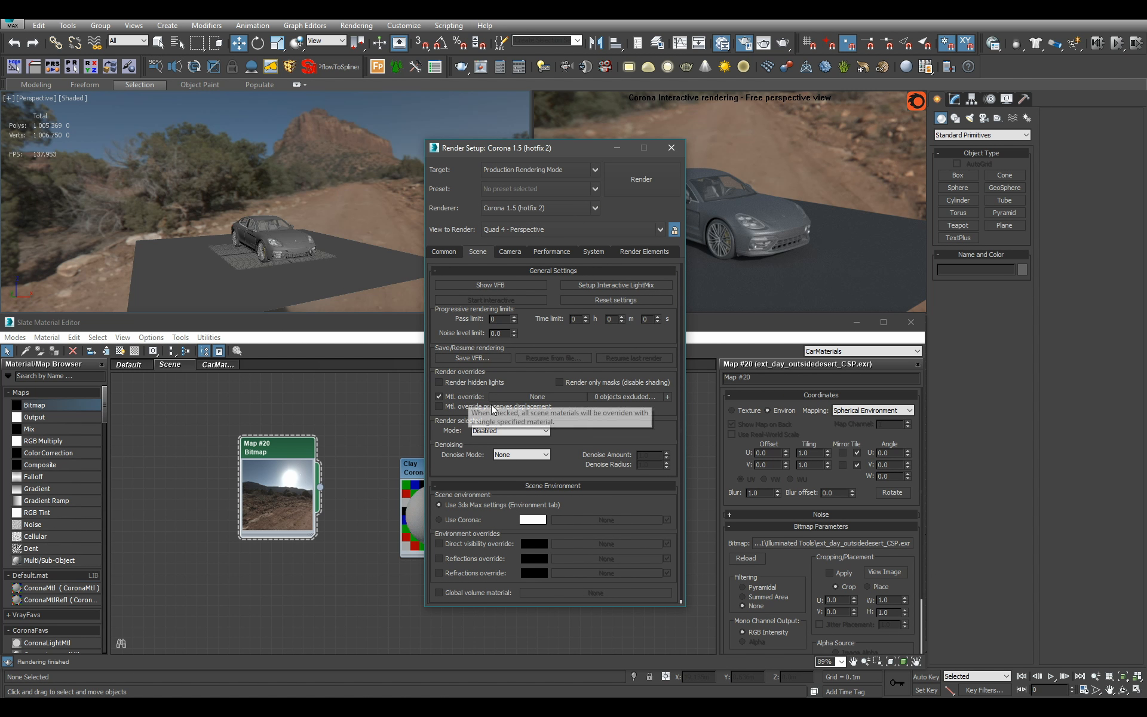
{"action": "middle_click_drag", "start_coordinate": [322, 432], "coordinate": [187, 425]}
{"action": "left_click", "coordinate": [490, 151]}
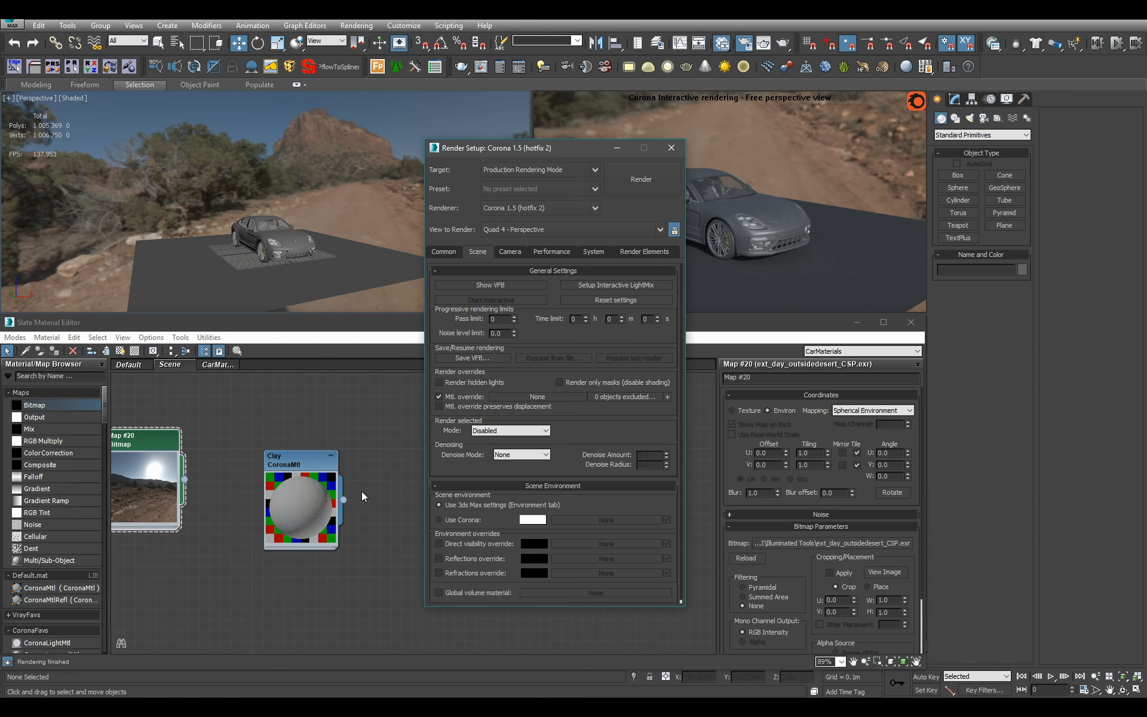
{"action": "left_click_drag", "start_coordinate": [344, 500], "coordinate": [503, 444]}
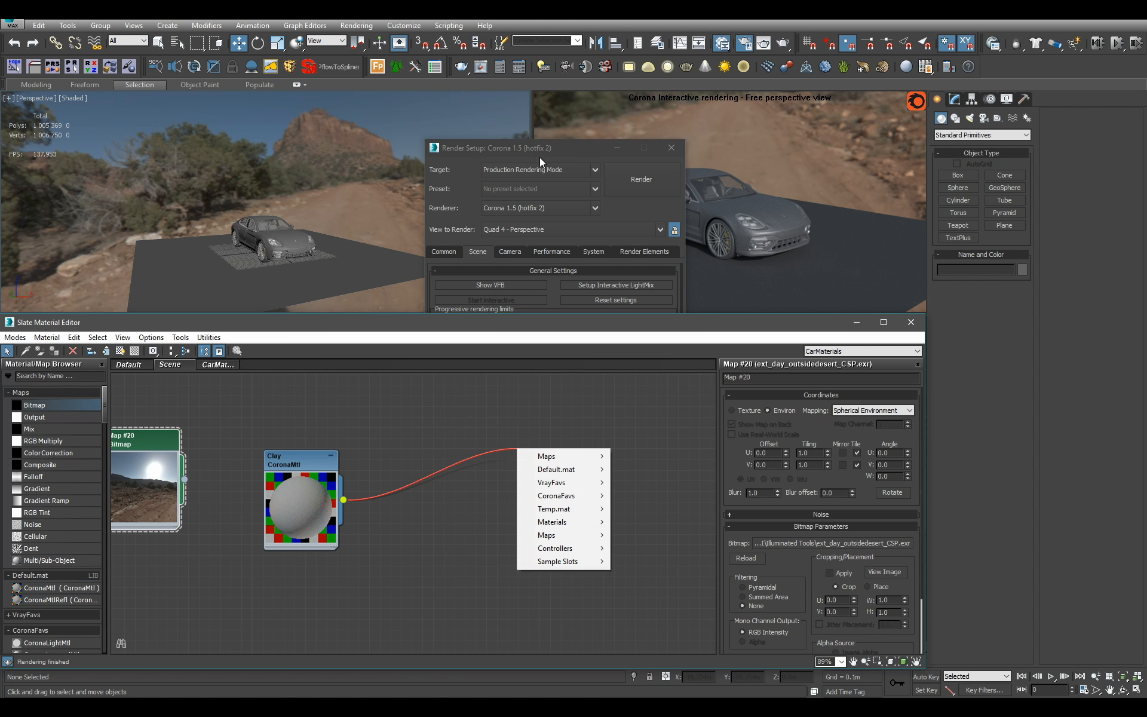
{"action": "left_click_drag", "start_coordinate": [537, 148], "coordinate": [760, 51]}
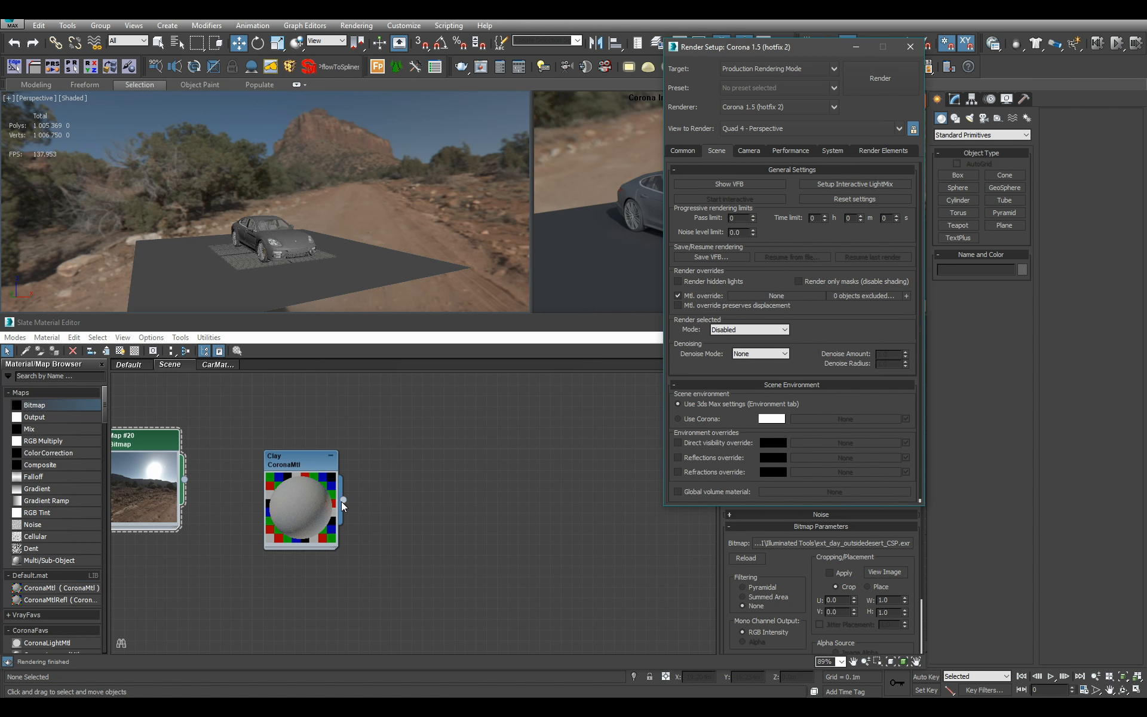
{"action": "left_click_drag", "start_coordinate": [344, 500], "coordinate": [777, 296]}
{"action": "left_click", "coordinate": [767, 323]}
{"action": "middle_click_drag", "start_coordinate": [357, 225], "coordinate": [364, 228]}
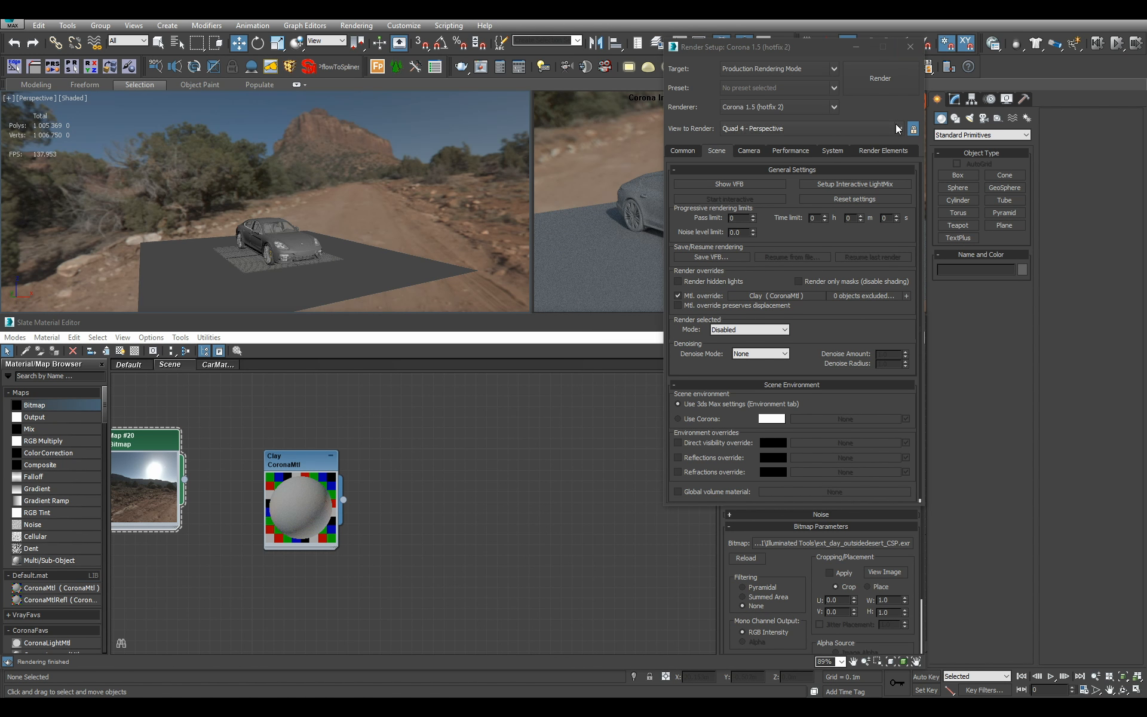
{"action": "left_click", "coordinate": [910, 48]}
Browse bitmap files for the Map #20 environment and preview the D_ext_day exterior HDRIs in the Illuminated Tools folder
{"action": "scroll", "coordinate": [414, 206], "scroll_direction": "down", "scroll_amount": 2}
{"action": "scroll", "coordinate": [372, 213], "scroll_direction": "up", "scroll_amount": 5}
{"action": "middle_click_drag", "start_coordinate": [413, 205], "coordinate": [318, 241], "text": "alt"}
{"action": "middle_click_drag", "start_coordinate": [214, 451], "coordinate": [309, 461]}
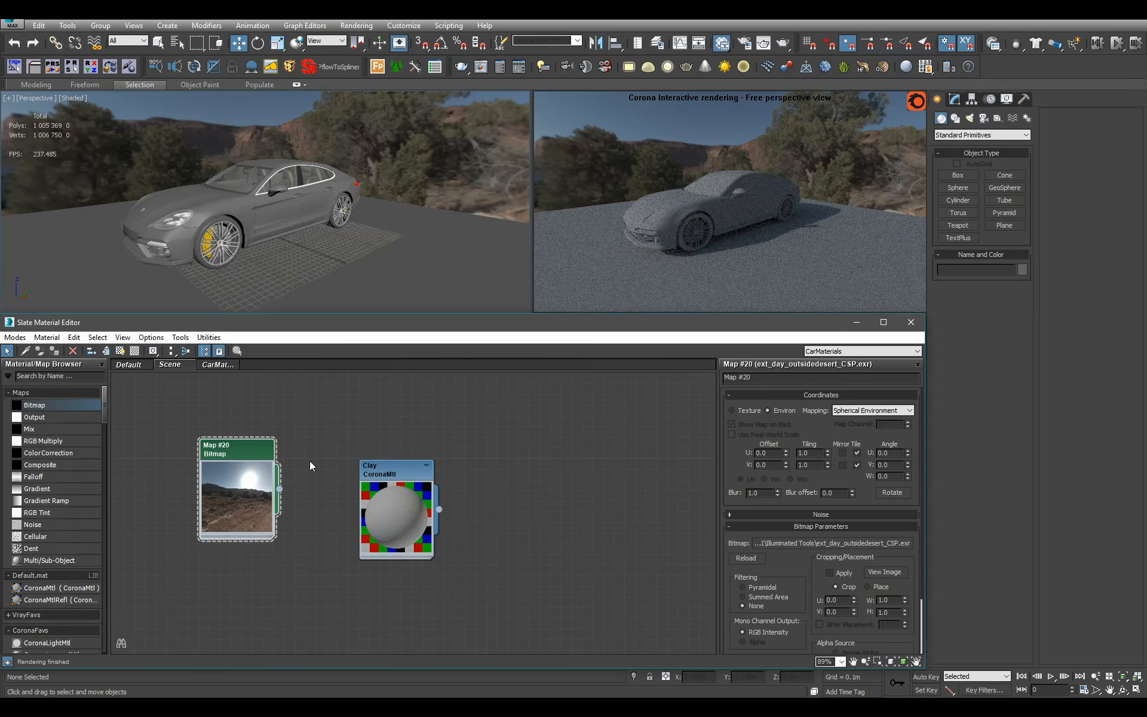
{"action": "left_click", "coordinate": [794, 546]}
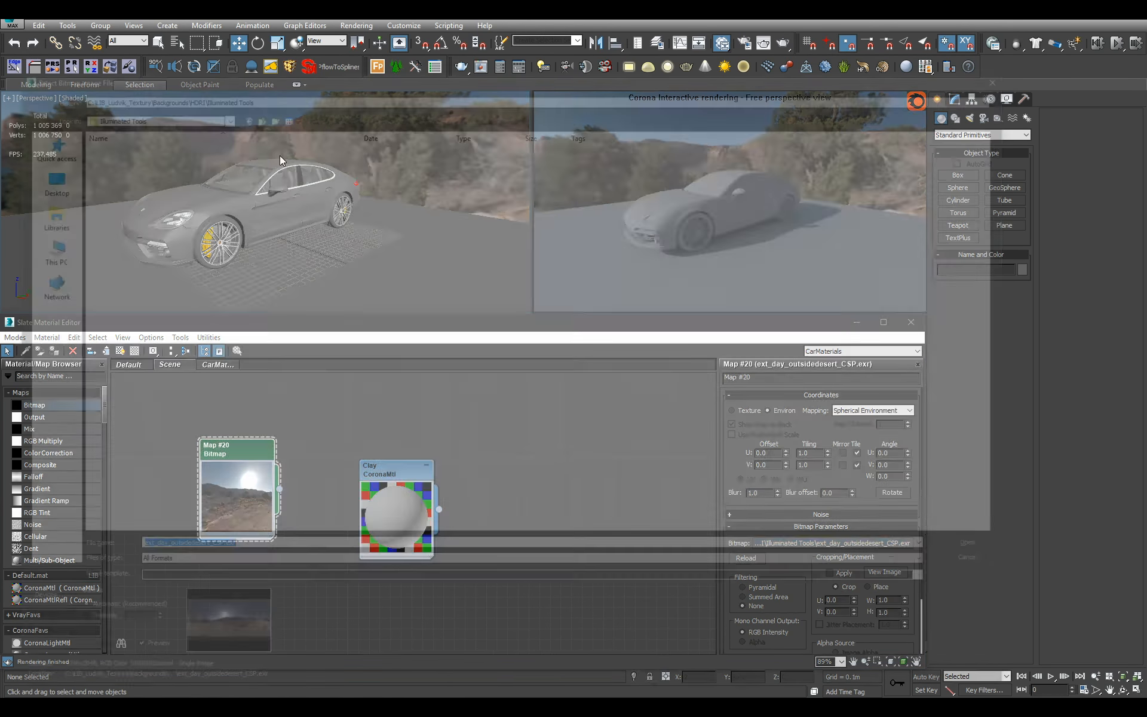
{"action": "left_click_drag", "start_coordinate": [1006, 159], "coordinate": [968, 159]}
{"action": "left_click", "coordinate": [228, 233]}
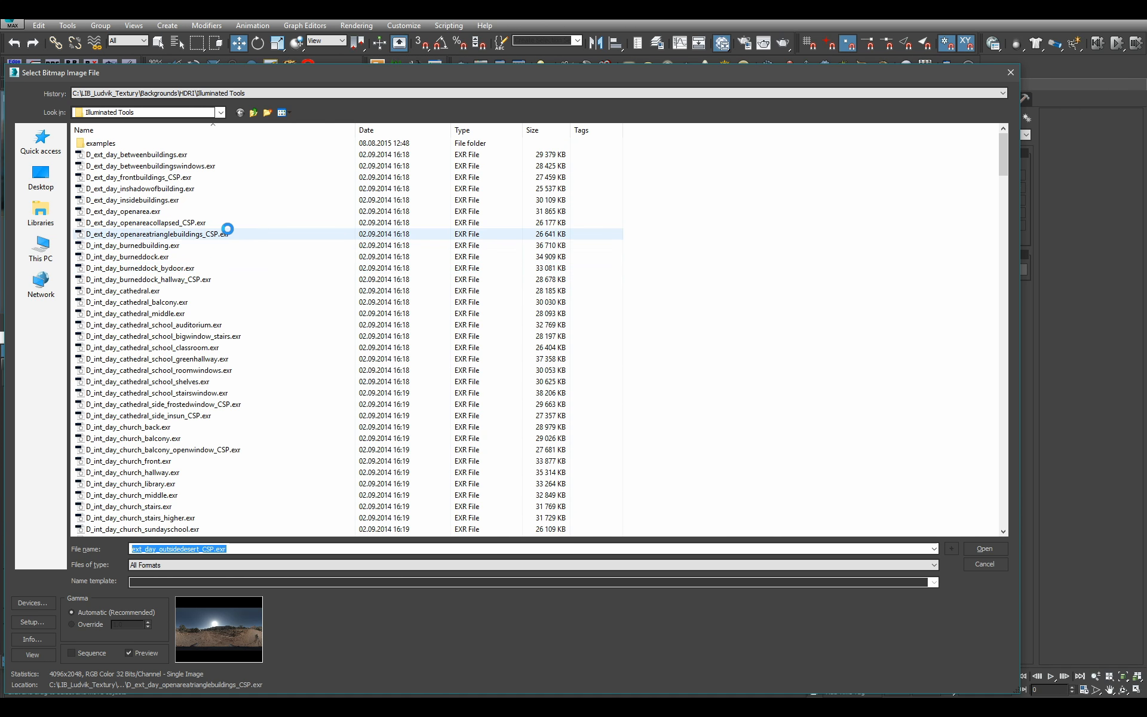
{"action": "left_click", "coordinate": [226, 232]}
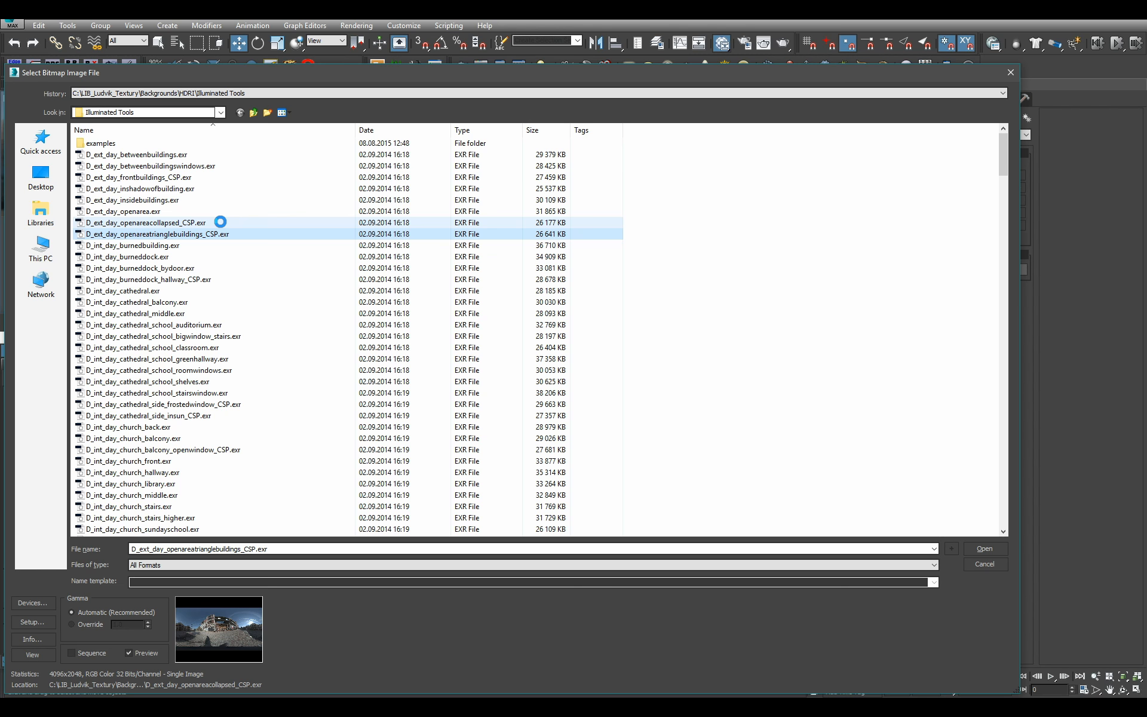
{"action": "left_click", "coordinate": [220, 222]}
{"action": "left_click", "coordinate": [219, 211]}
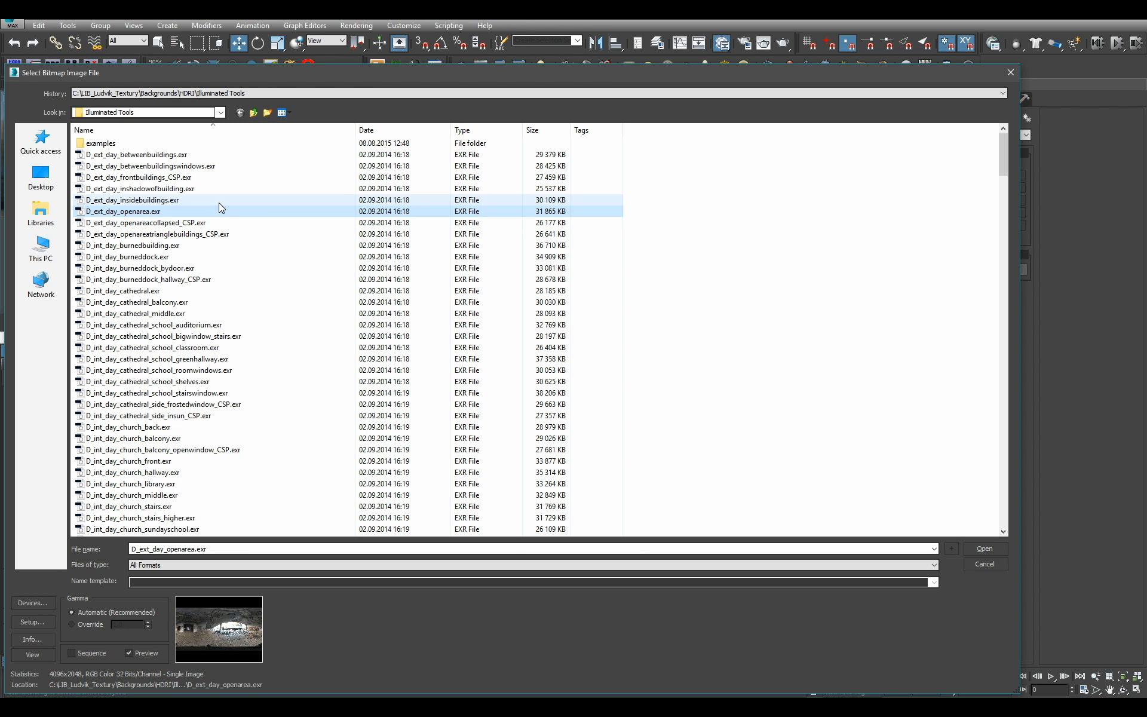
{"action": "left_click", "coordinate": [218, 200]}
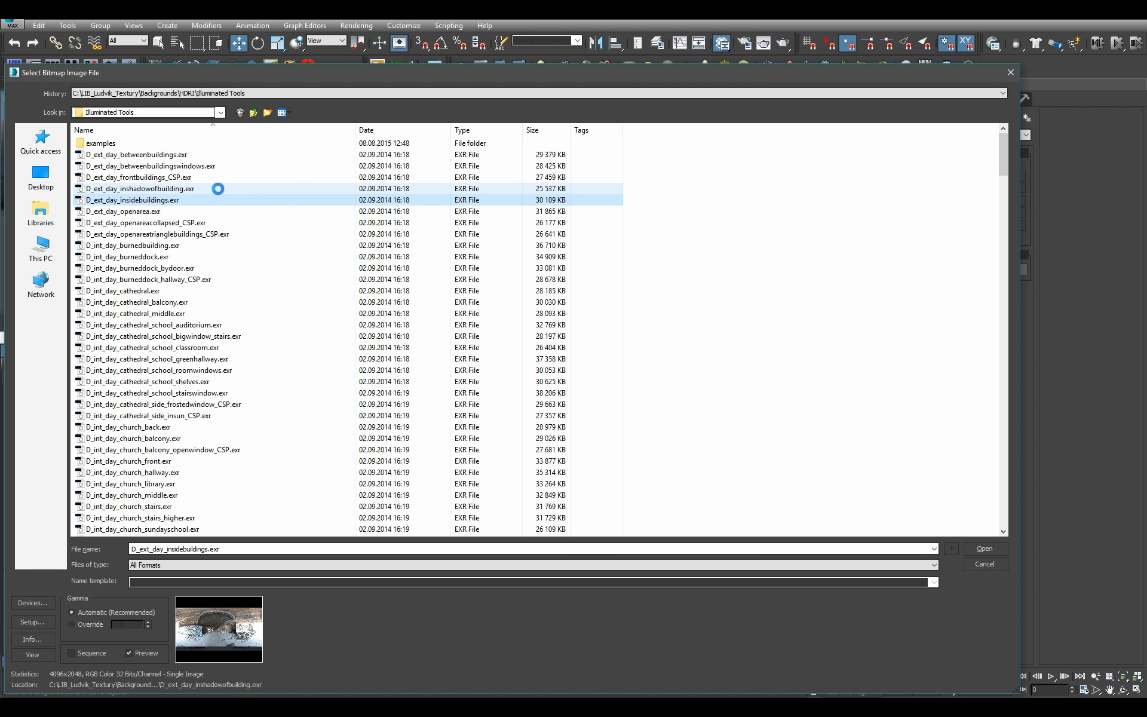
{"action": "left_click", "coordinate": [216, 178]}
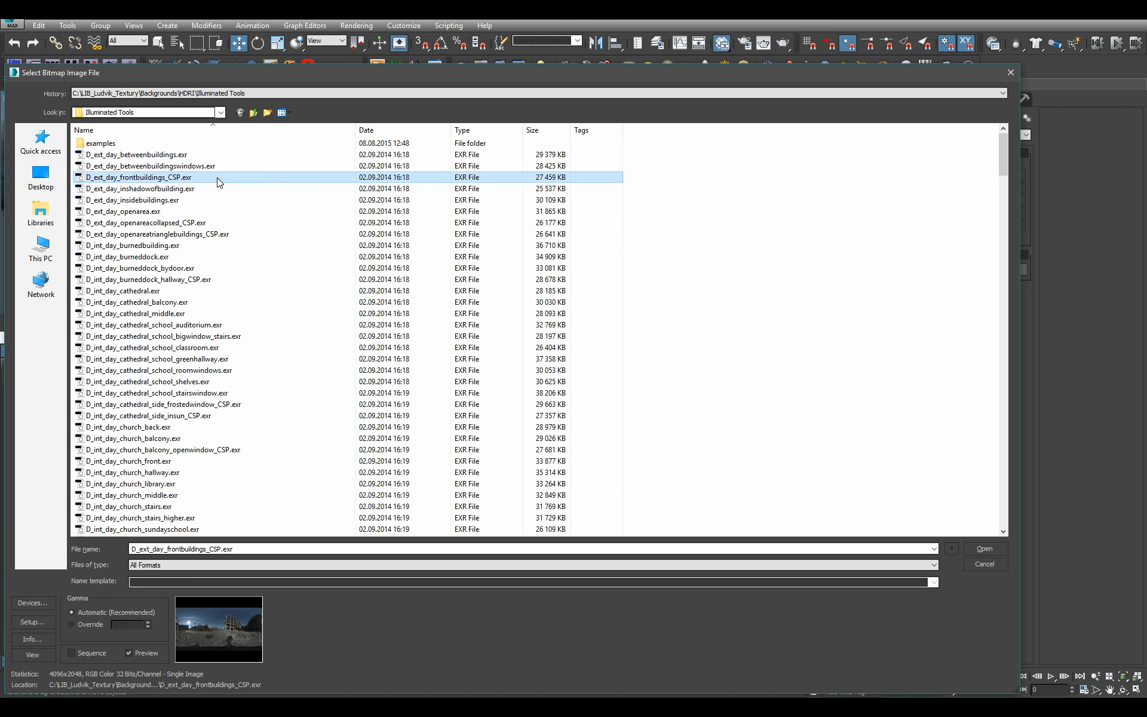
{"action": "left_click", "coordinate": [202, 168]}
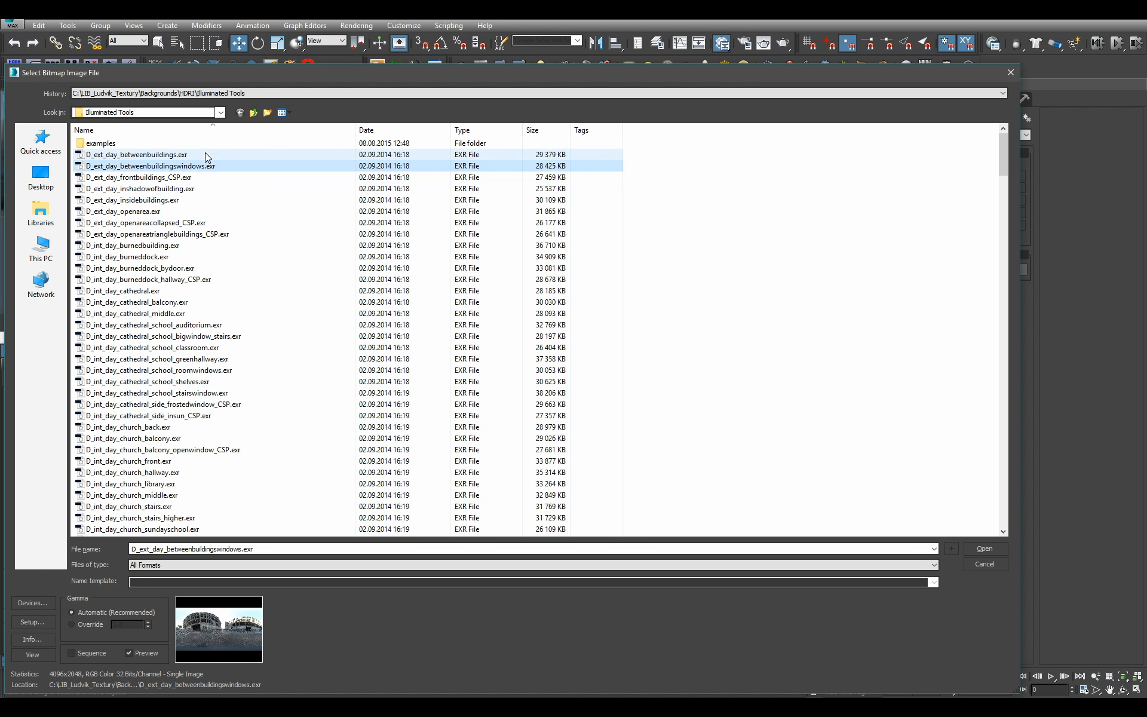
{"action": "left_click", "coordinate": [205, 154]}
Replace Map #20's environment bitmap with ext_day_MountainLake_CSP.exr from the Illuminated Tools folder
{"action": "scroll", "coordinate": [210, 410], "scroll_direction": "down", "scroll_amount": 8}
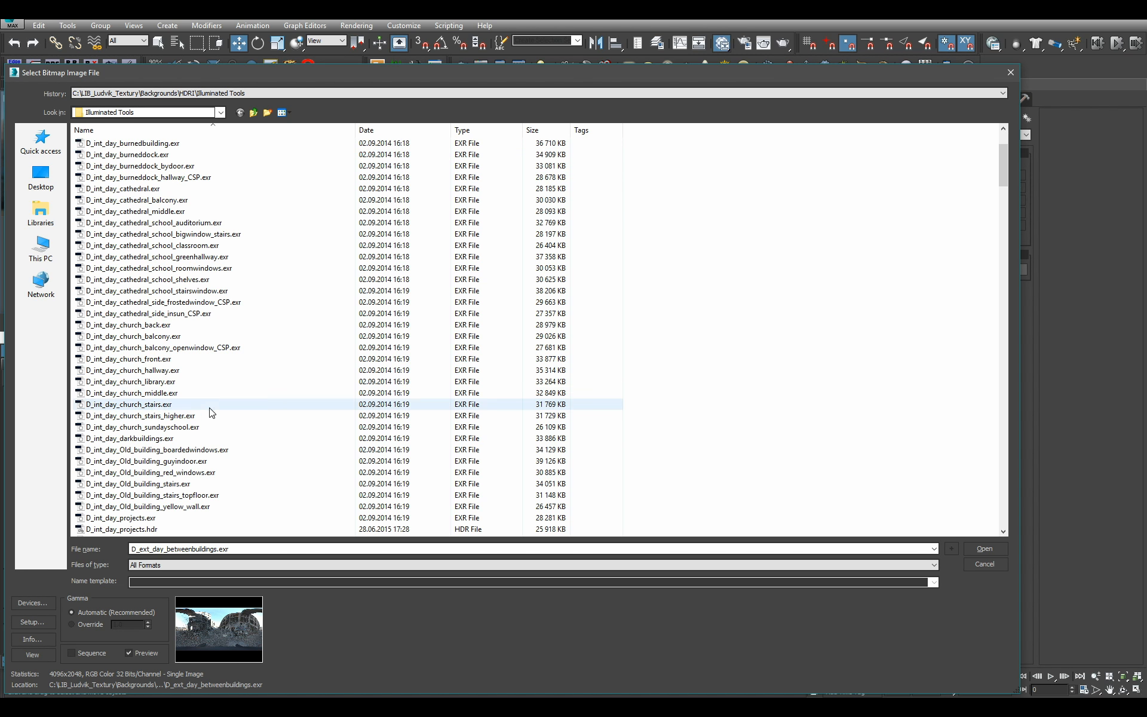
{"action": "scroll", "coordinate": [235, 409], "scroll_direction": "down", "scroll_amount": 12}
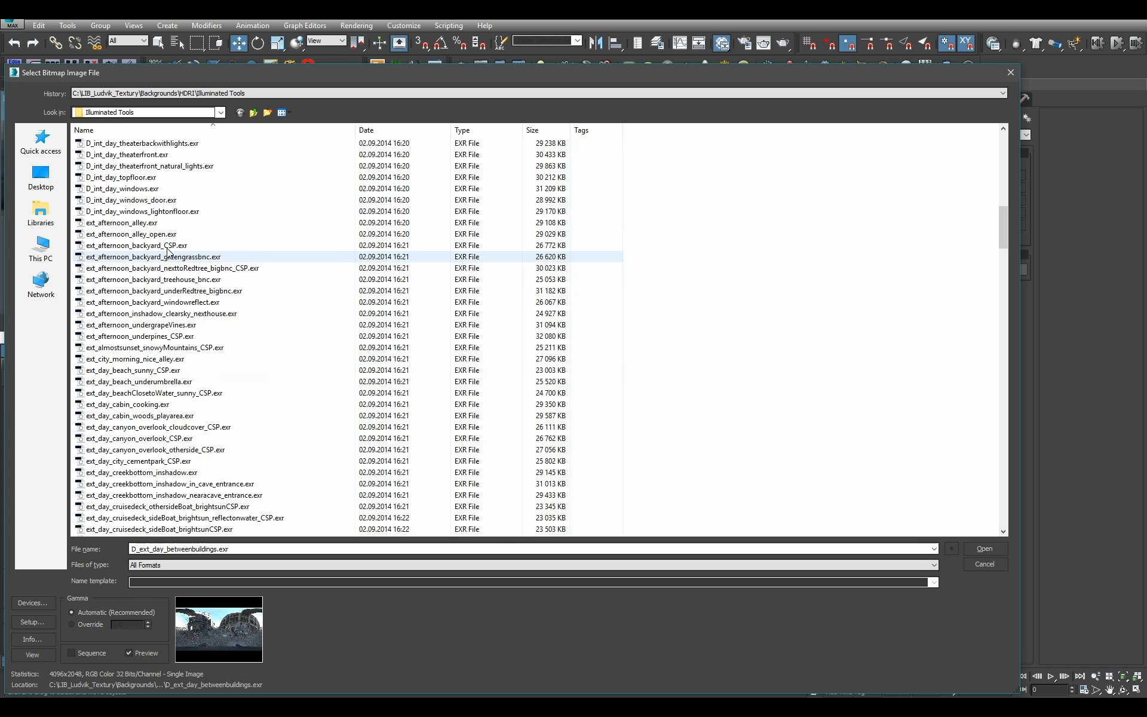
{"action": "scroll", "coordinate": [221, 388], "scroll_direction": "down", "scroll_amount": 11}
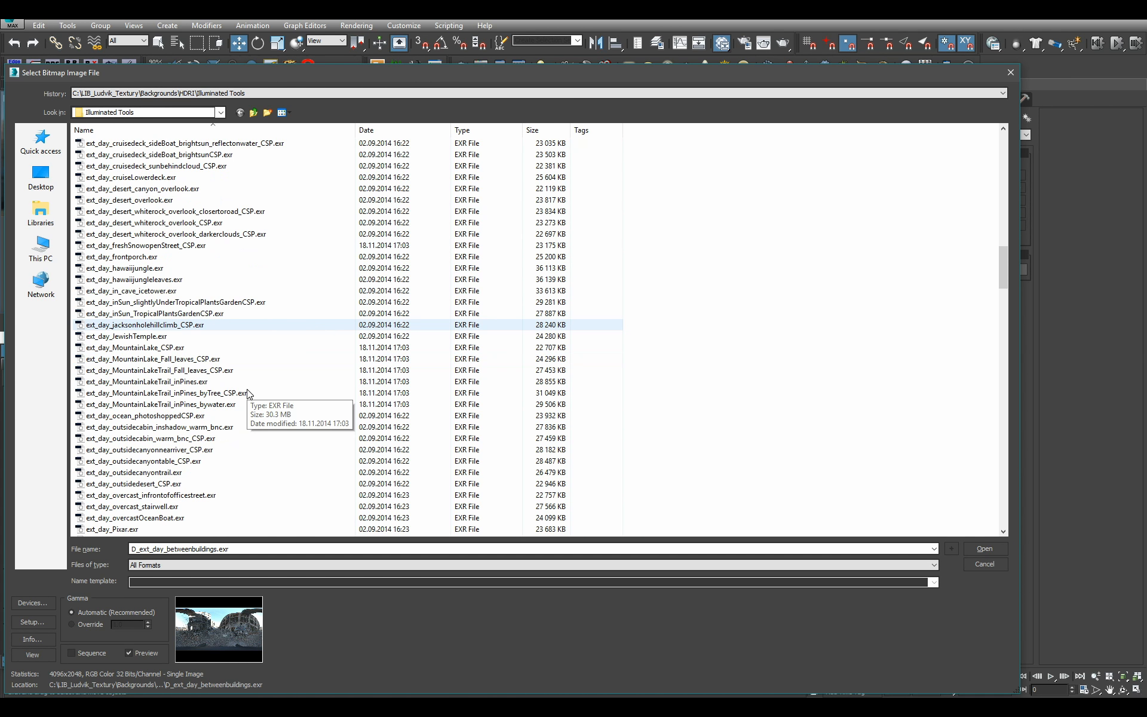
{"action": "left_click", "coordinate": [220, 392]}
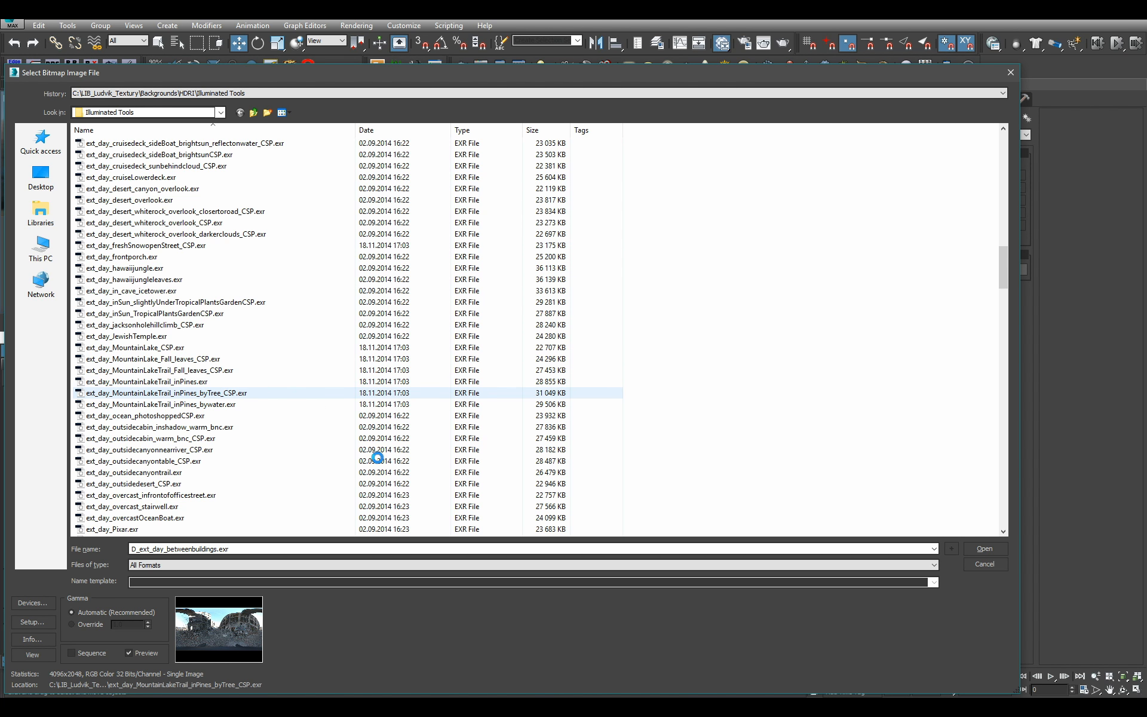
{"action": "left_click", "coordinate": [192, 350]}
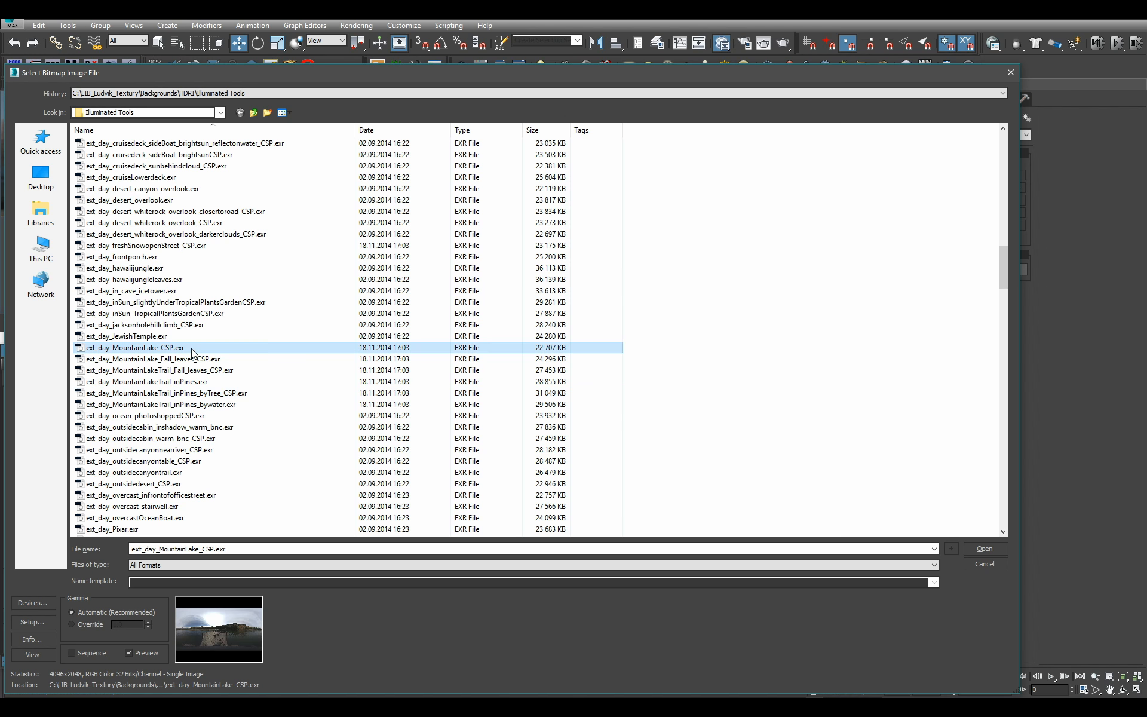
{"action": "double_click", "coordinate": [192, 351]}
{"action": "left_click", "coordinate": [233, 270]}
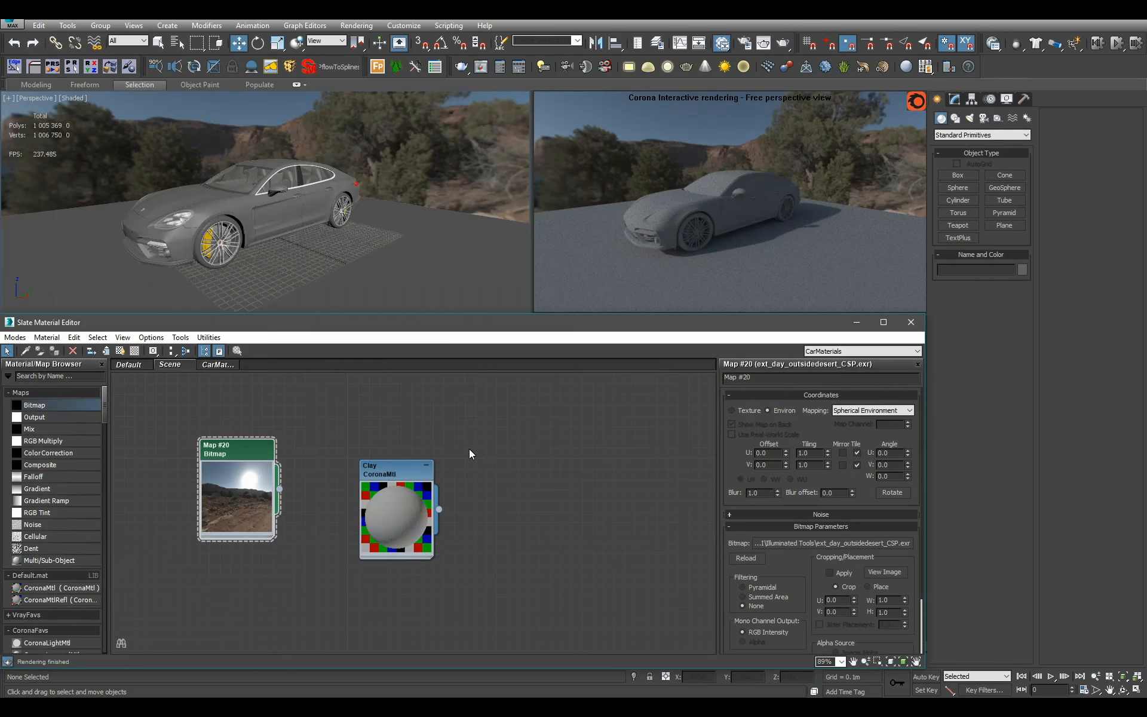
Rotate the lake environment around the car by setting Map #20's U offset to 0.225
{"action": "scroll", "coordinate": [439, 224], "scroll_direction": "down", "scroll_amount": 5}
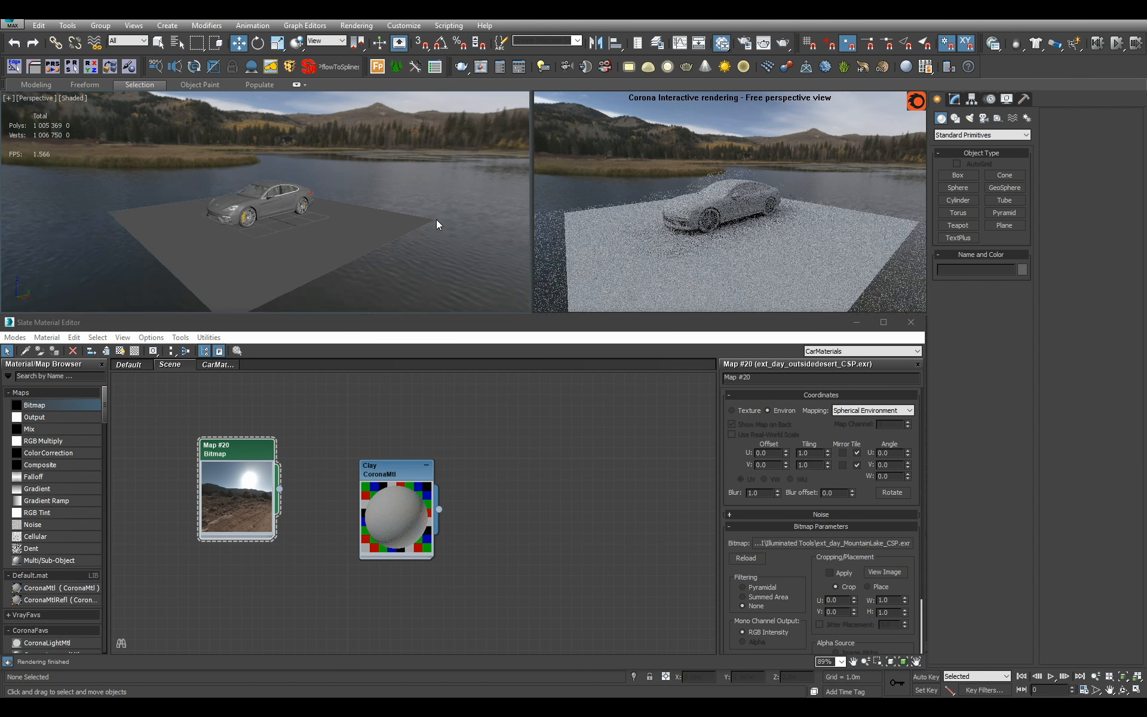
{"action": "middle_click_drag", "start_coordinate": [401, 214], "coordinate": [361, 207], "text": "alt"}
{"action": "scroll", "coordinate": [374, 214], "scroll_direction": "up", "scroll_amount": 5}
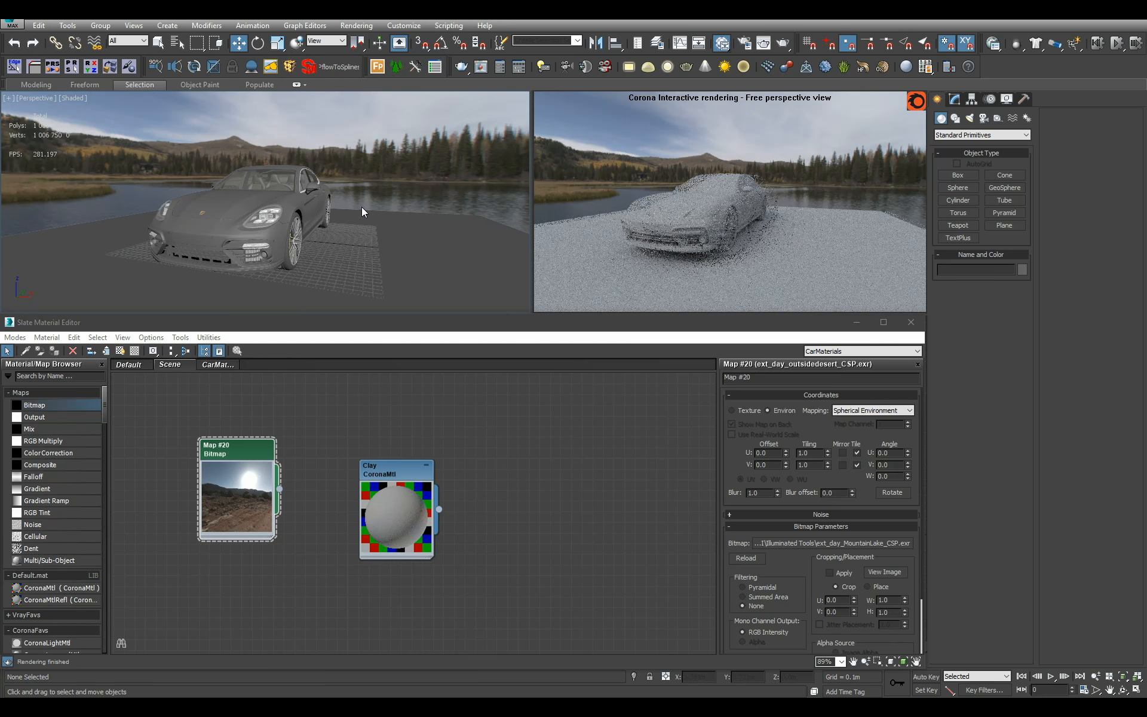
{"action": "left_click_drag", "start_coordinate": [786, 452], "coordinate": [751, 294]}
{"action": "middle_click_drag", "start_coordinate": [269, 182], "coordinate": [319, 189], "text": "alt"}
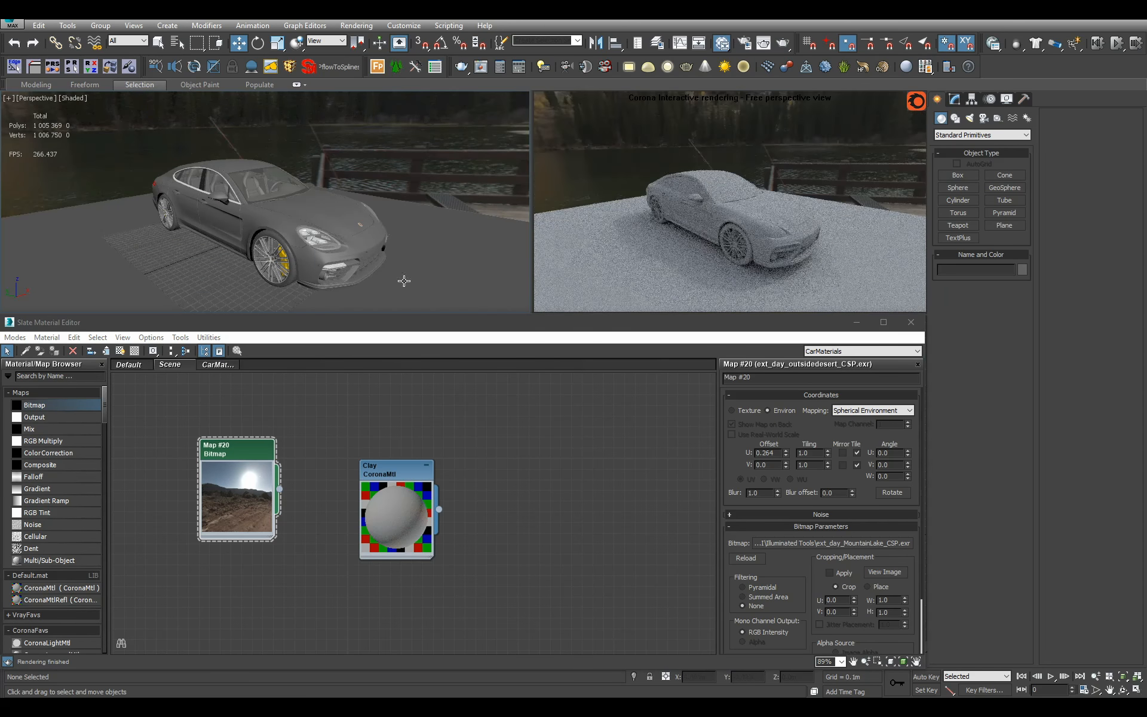
{"action": "middle_click_drag", "start_coordinate": [410, 269], "coordinate": [363, 260], "text": "alt"}
{"action": "scroll", "coordinate": [364, 259], "scroll_direction": "up", "scroll_amount": 4}
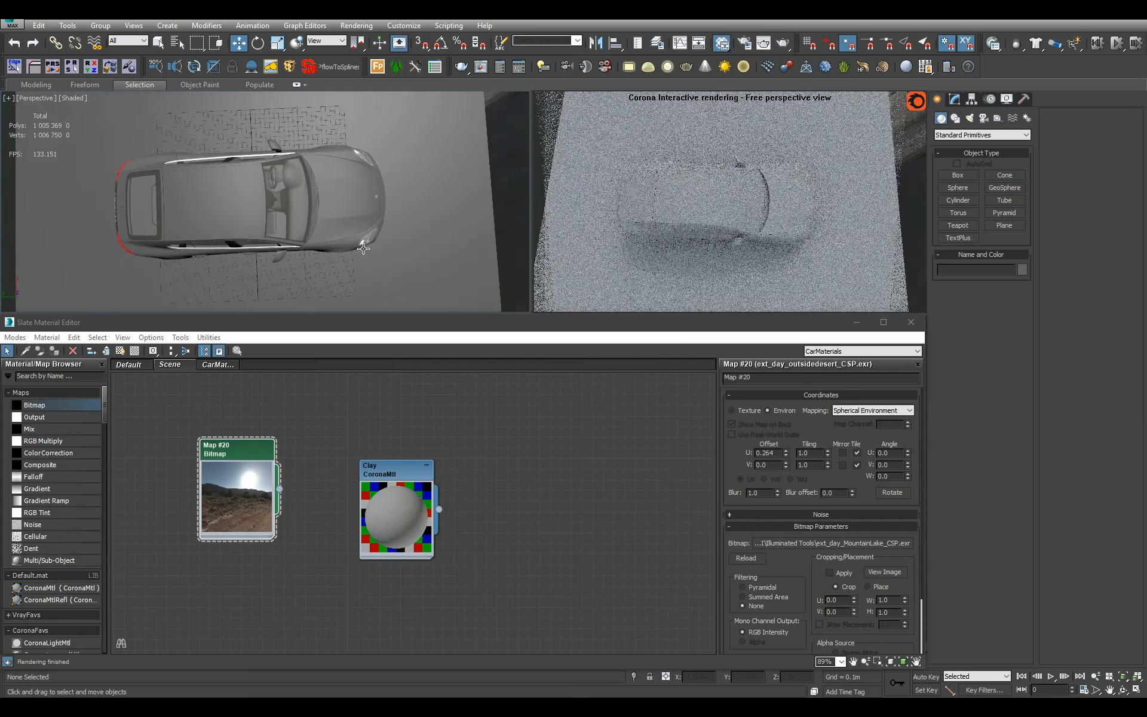
{"action": "left_click_drag", "start_coordinate": [786, 455], "coordinate": [788, 475]}
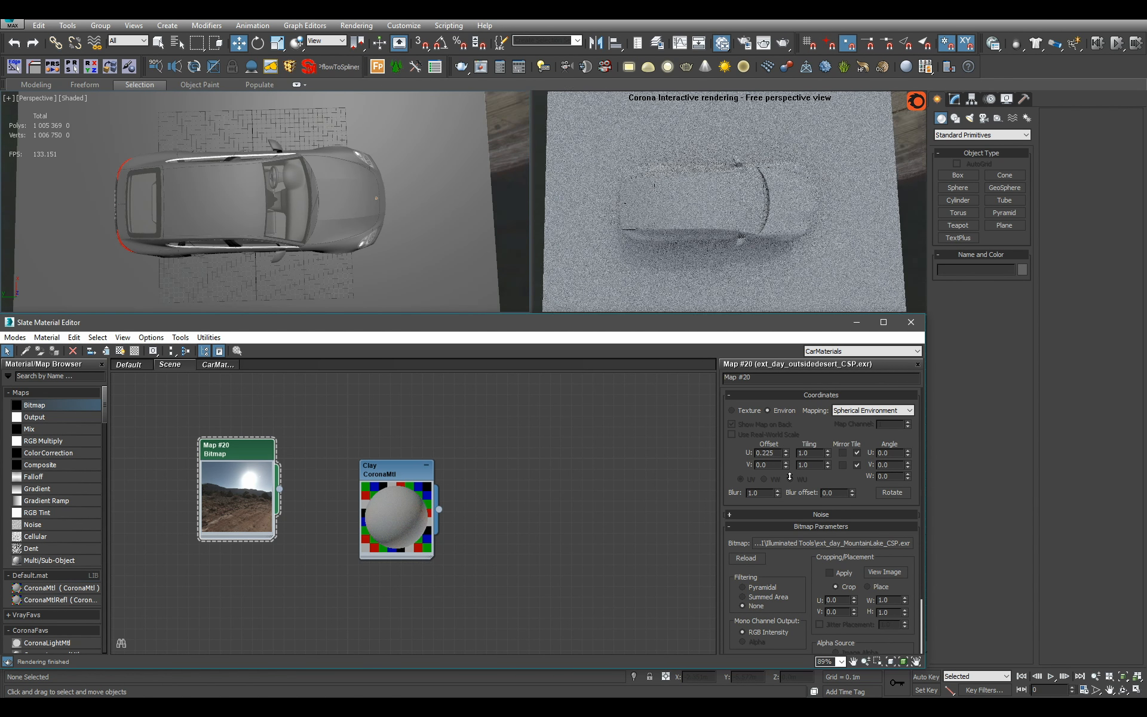
{"action": "mouse_move", "coordinate": [358, 230]}
{"action": "middle_mouse_down", "text": "alt"}
{"action": "mouse_move", "coordinate": [369, 268]}
{"action": "mouse_move", "coordinate": [344, 215]}
{"action": "middle_mouse_up", "text": "alt"}
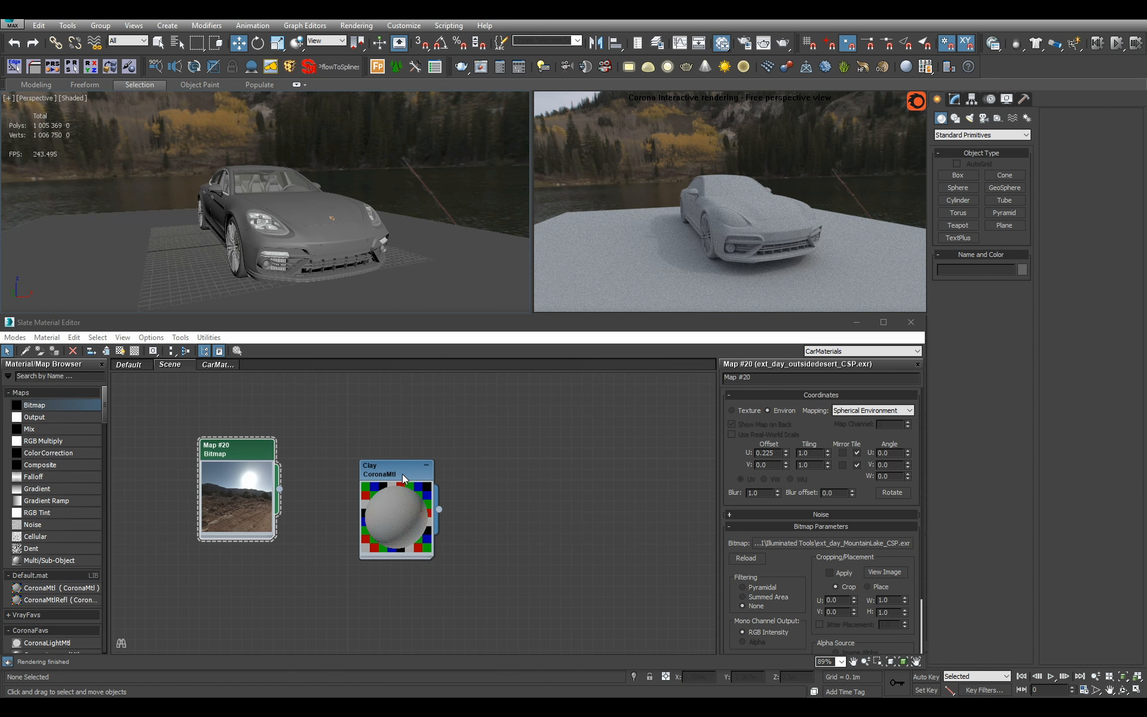
Move the Clay material node well away from the Map #20 node and view the clay car from the front
{"action": "left_click_drag", "start_coordinate": [403, 475], "coordinate": [678, 390]}
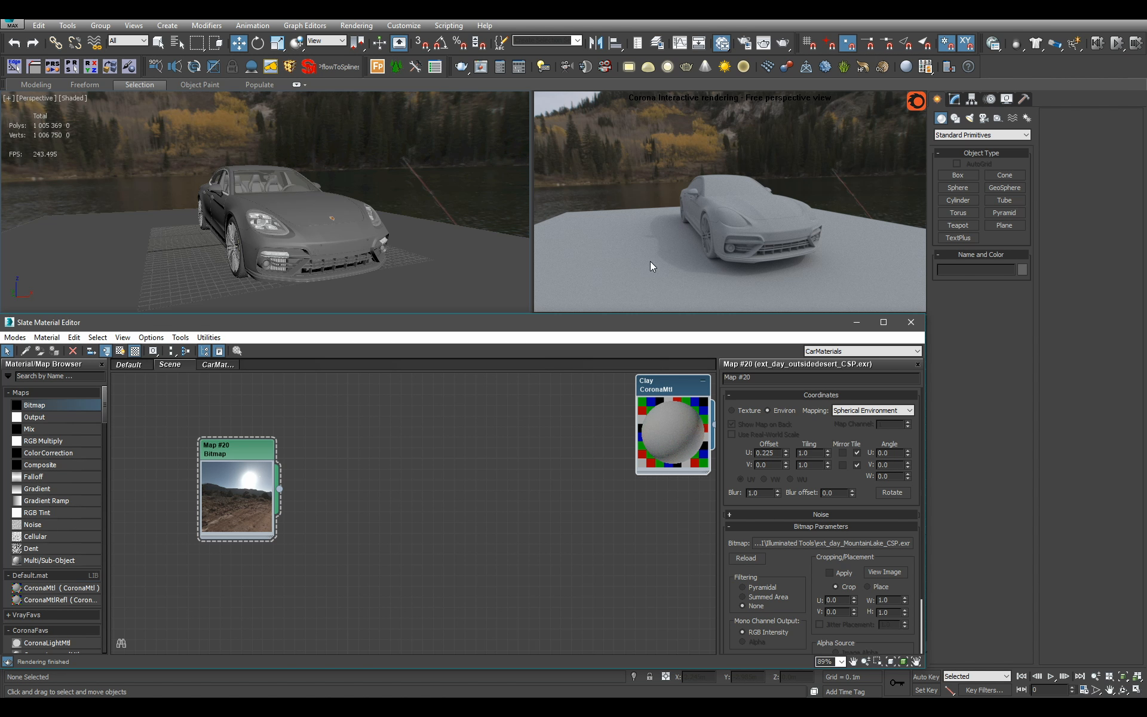
{"action": "middle_click_drag", "start_coordinate": [468, 218], "coordinate": [328, 167], "text": "alt"}
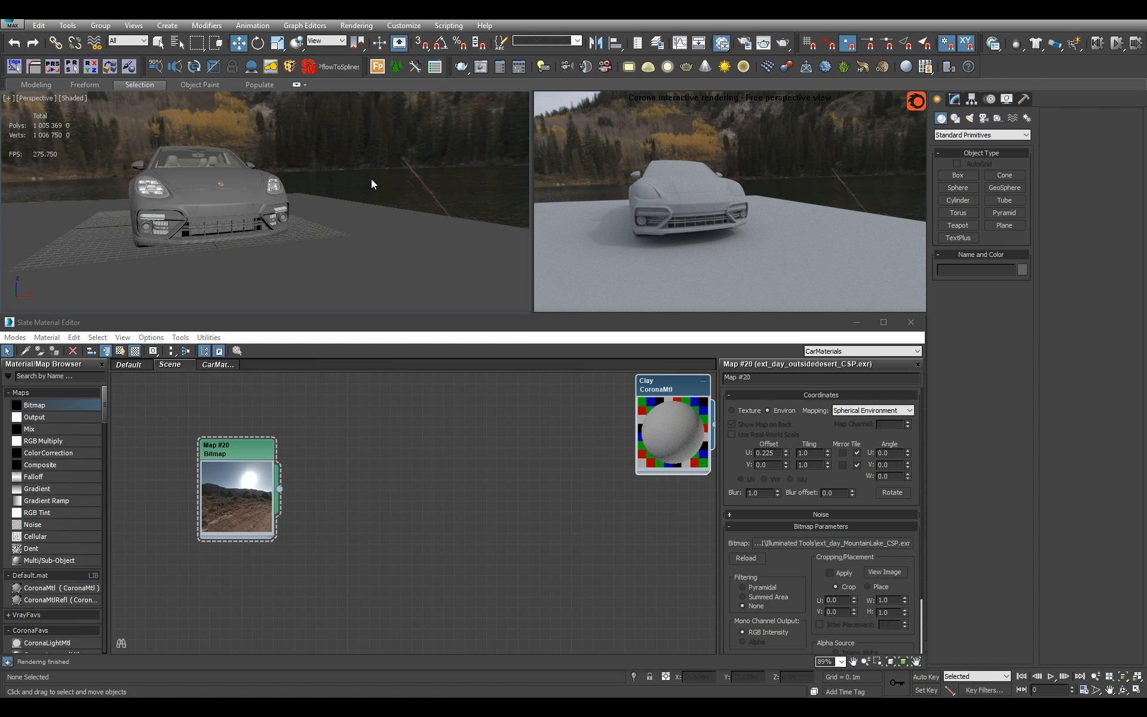
{"action": "middle_click_drag", "start_coordinate": [371, 179], "coordinate": [395, 193]}
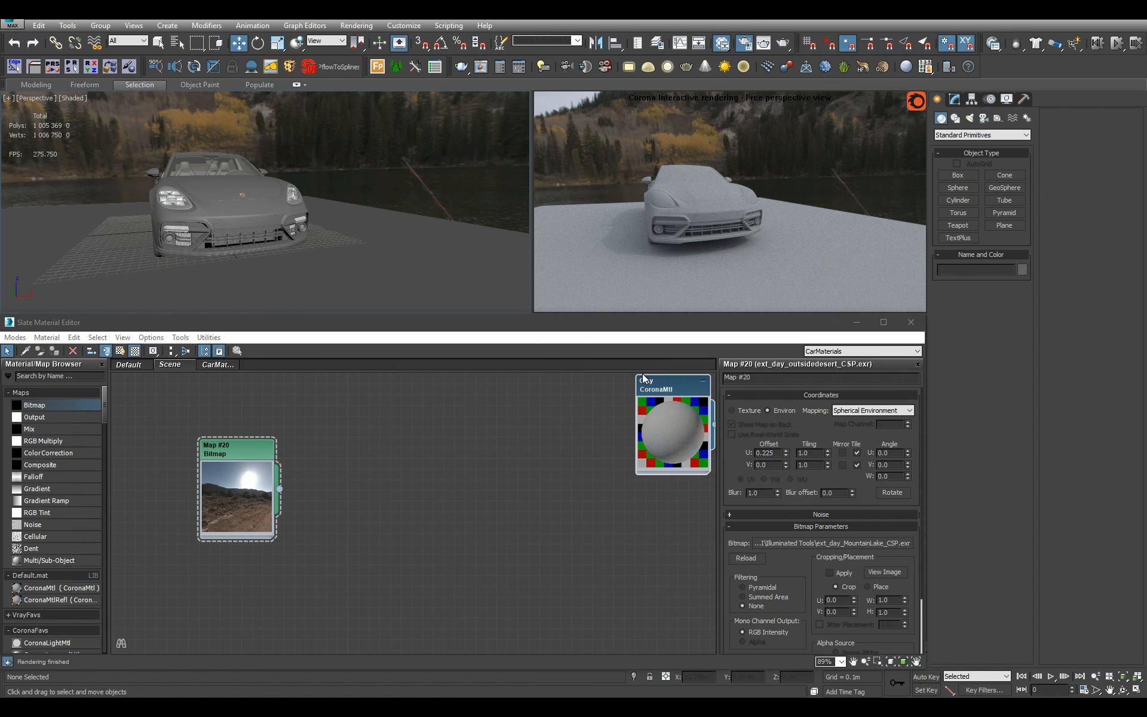
Open the render setup's camera postprocessing settings and set the tone mapping contrast to 2.5
{"action": "key", "text": "F10"}
{"action": "left_click_drag", "start_coordinate": [759, 40], "coordinate": [176, 137]}
{"action": "middle_click_drag", "start_coordinate": [405, 209], "coordinate": [466, 213], "text": "alt"}
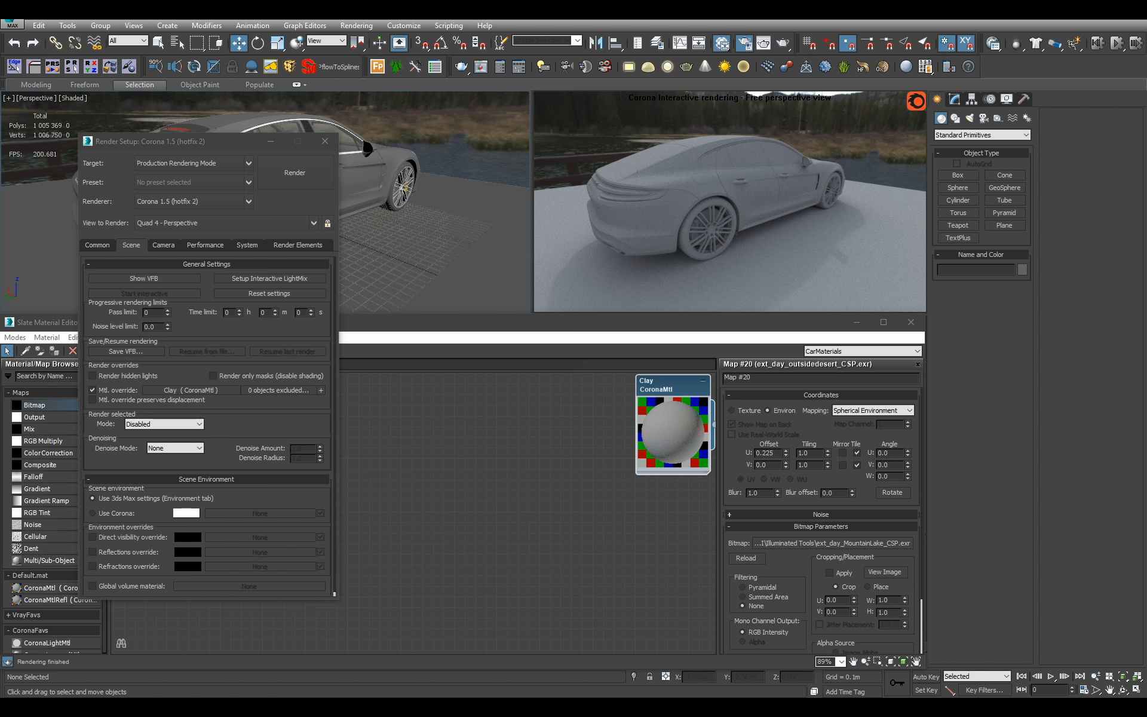
{"action": "key", "text": "alt+Tab"}
{"action": "key", "text": "alt+Tab"}
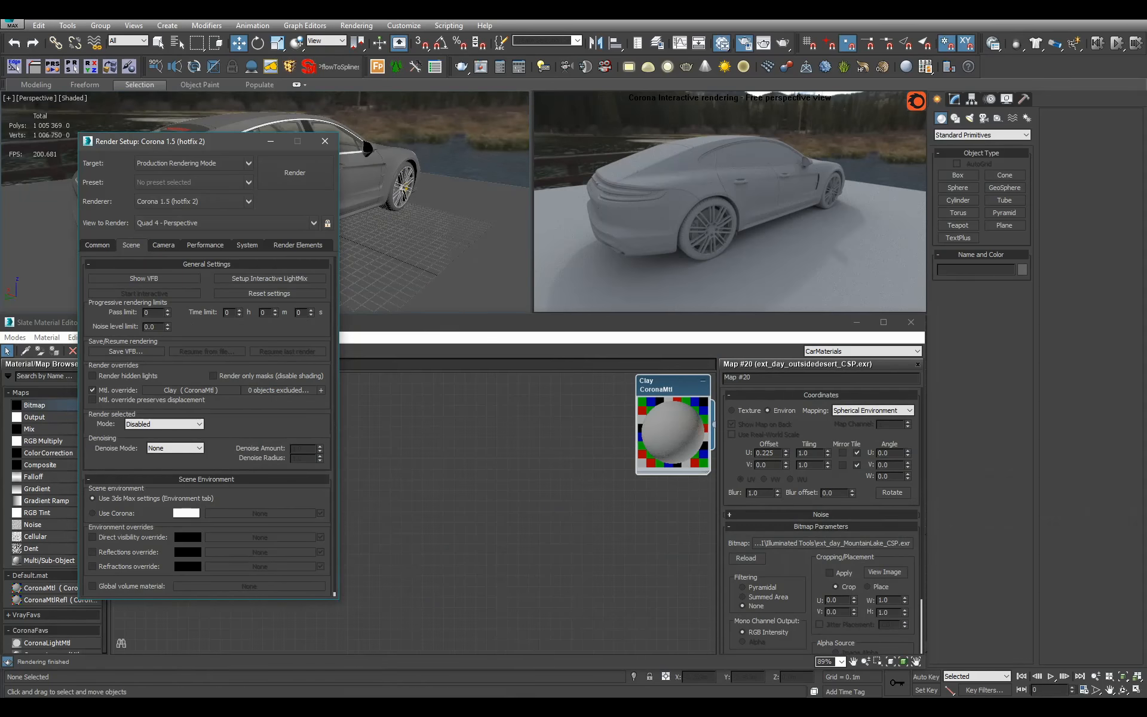
{"action": "left_click", "coordinate": [164, 246]}
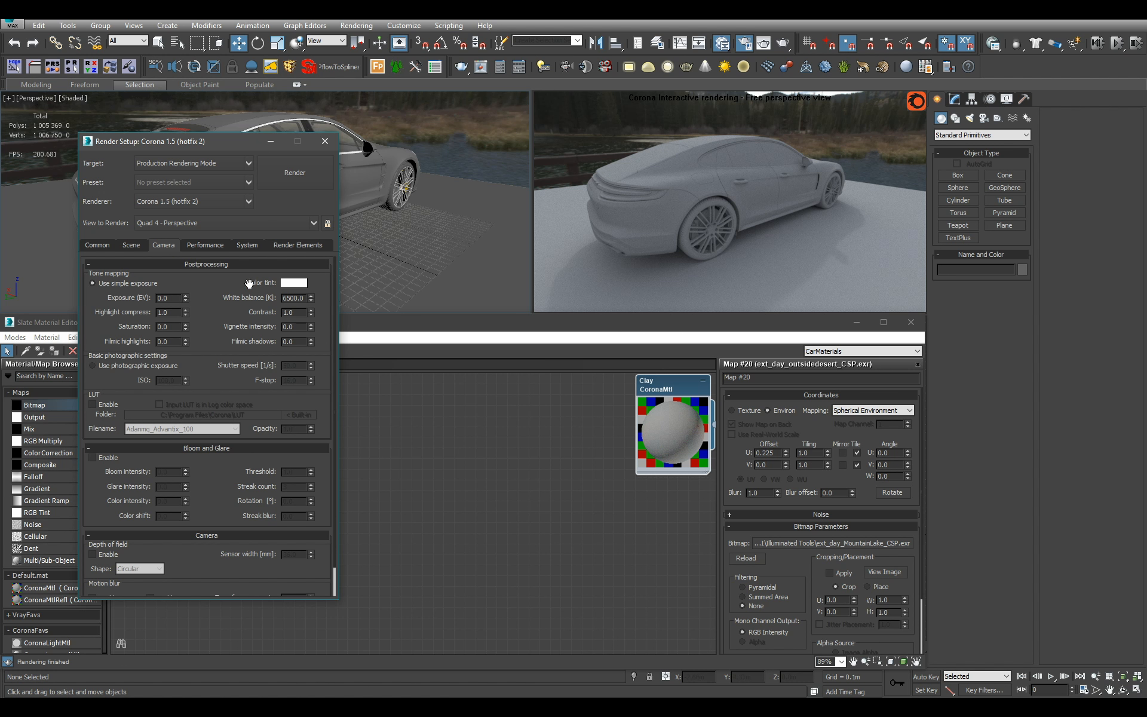
{"action": "scroll", "coordinate": [220, 332], "scroll_direction": "down", "scroll_amount": 1}
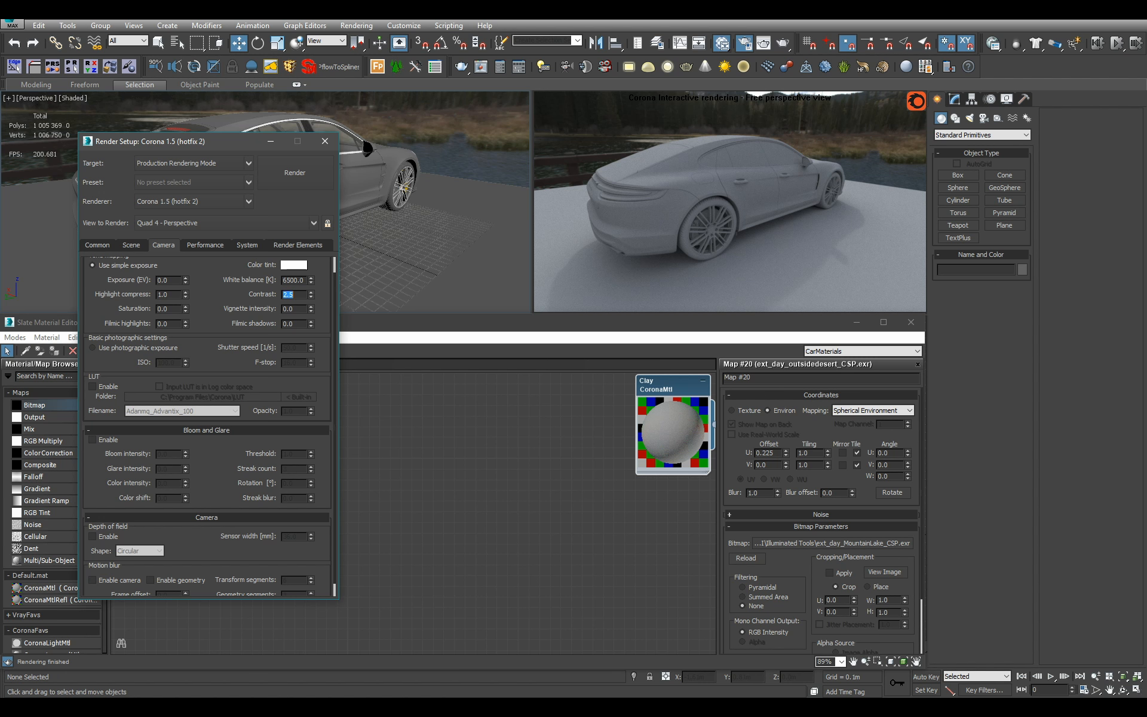
{"action": "key", "text": "Return"}
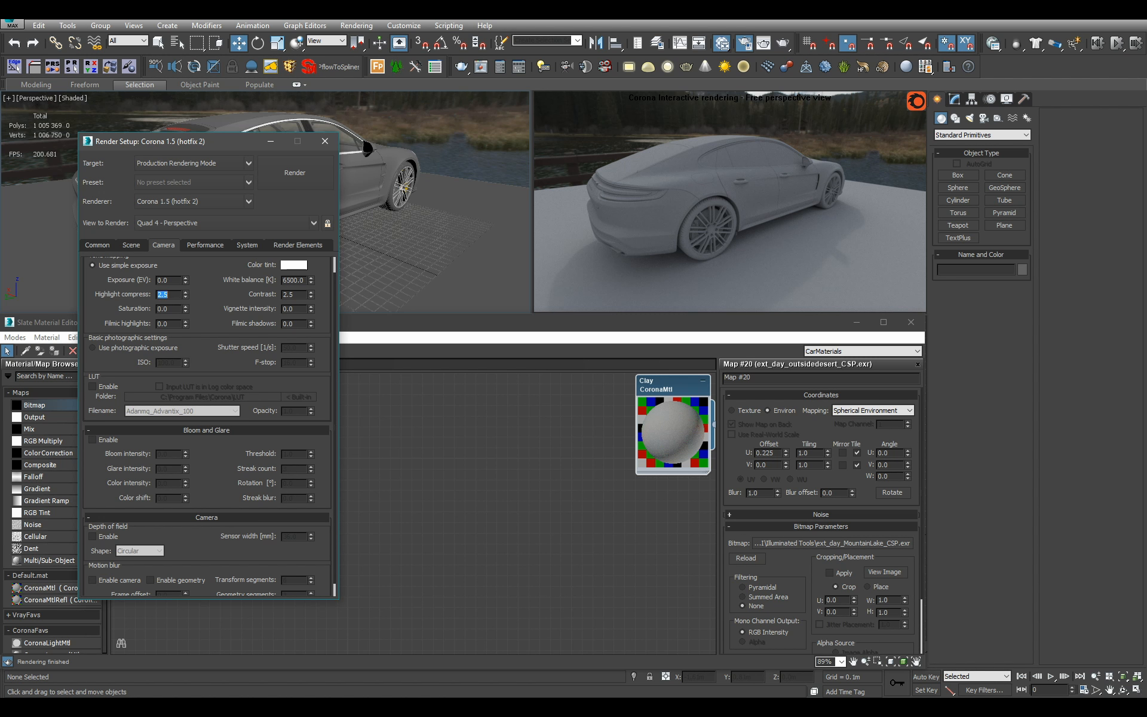
Set the highlight compression to 1.5 and the simple exposure to 0.25 EV
{"action": "type", "text": "1.5"}
{"action": "key", "text": "Return"}
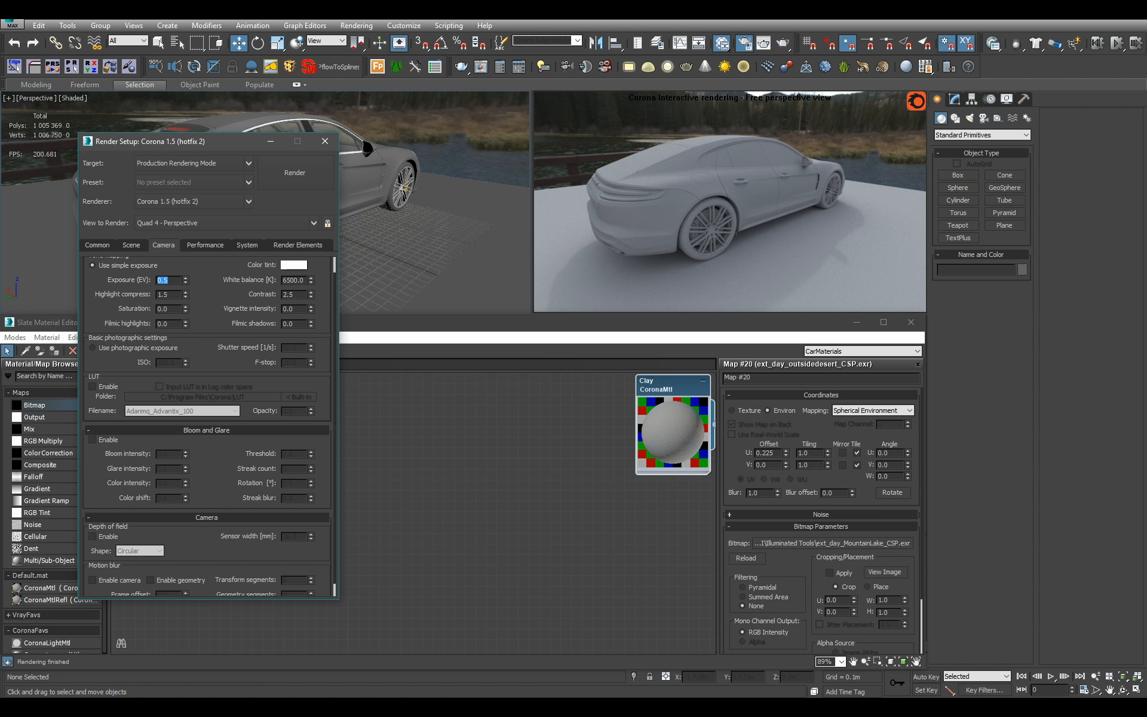
{"action": "type", "text": ".25"}
{"action": "key", "text": "Return"}
{"action": "middle_click_drag", "start_coordinate": [476, 241], "coordinate": [536, 249], "text": "alt"}
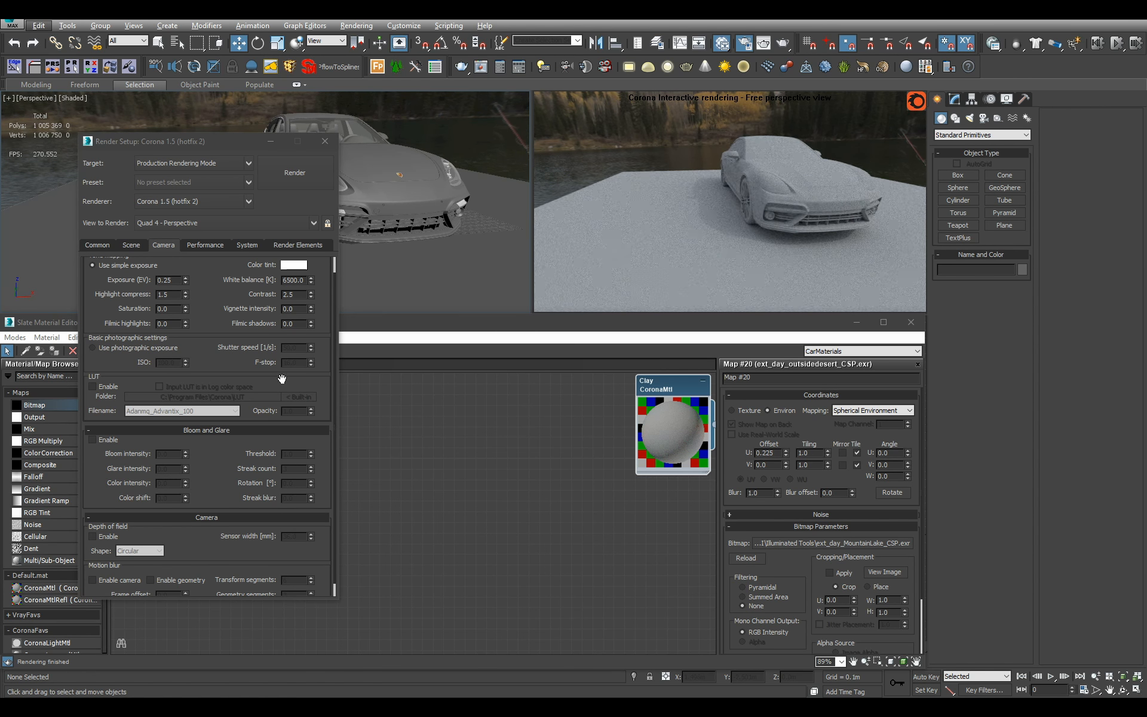
Set the filmic shadows to 0.5 and close the render setup
{"action": "double_click", "coordinate": [175, 324]}
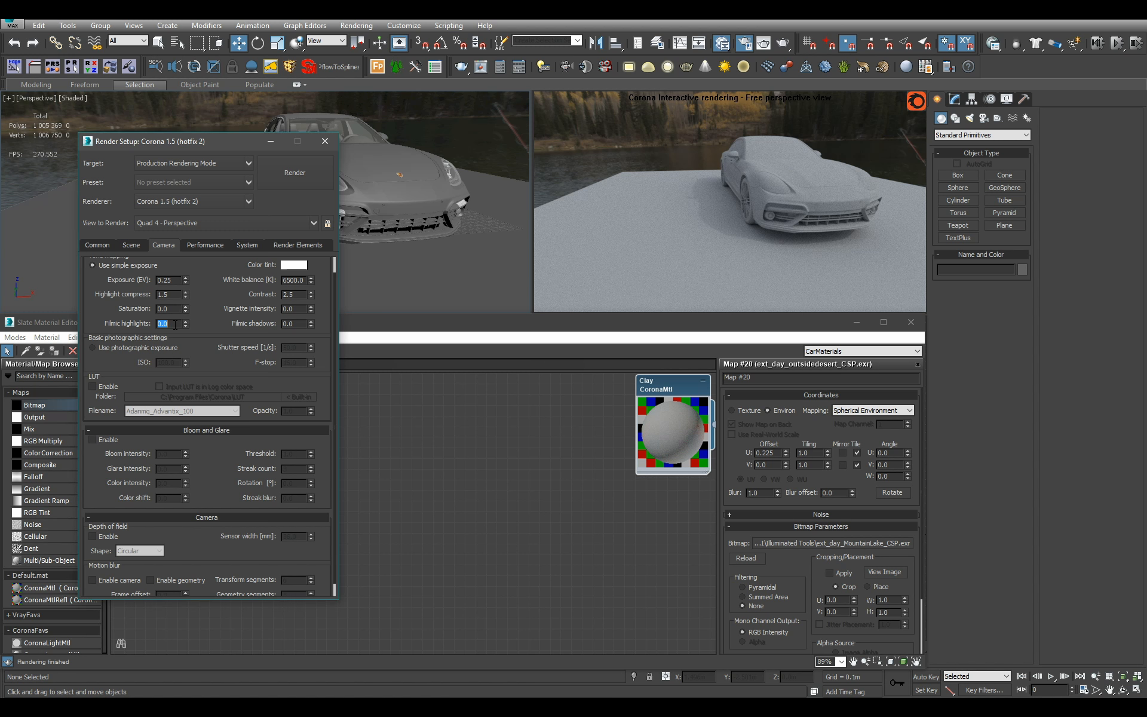
{"action": "double_click", "coordinate": [297, 323]}
{"action": "type", "text": "1"}
{"action": "key", "text": "Return"}
{"action": "type", "text": "."}
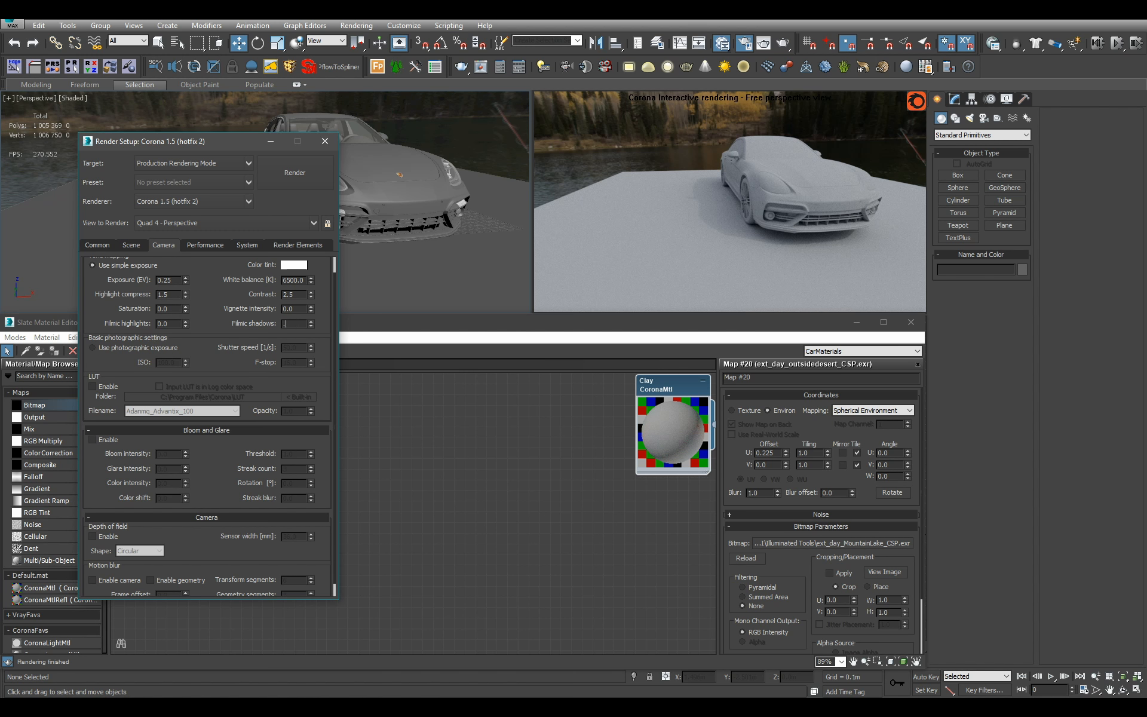
{"action": "type", "text": "5"}
{"action": "key", "text": "Return"}
{"action": "left_click", "coordinate": [325, 143]}
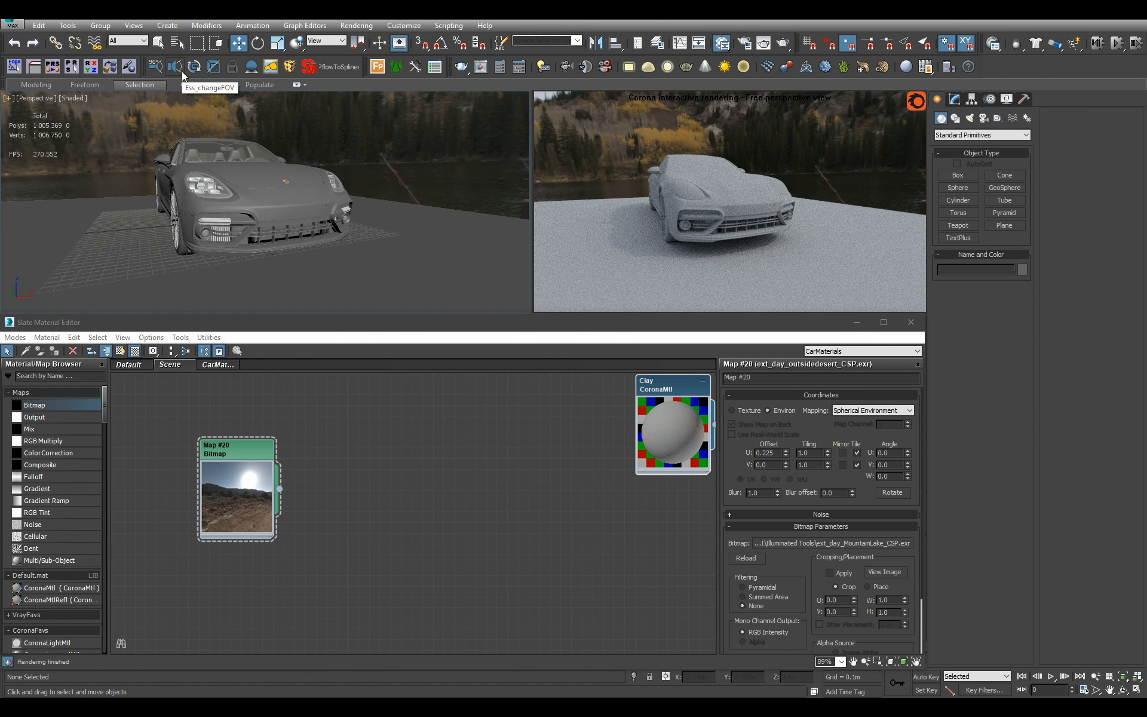
Change the perspective view's field of view to 20
{"action": "left_click", "coordinate": [182, 70]}
{"action": "double_click", "coordinate": [581, 359]}
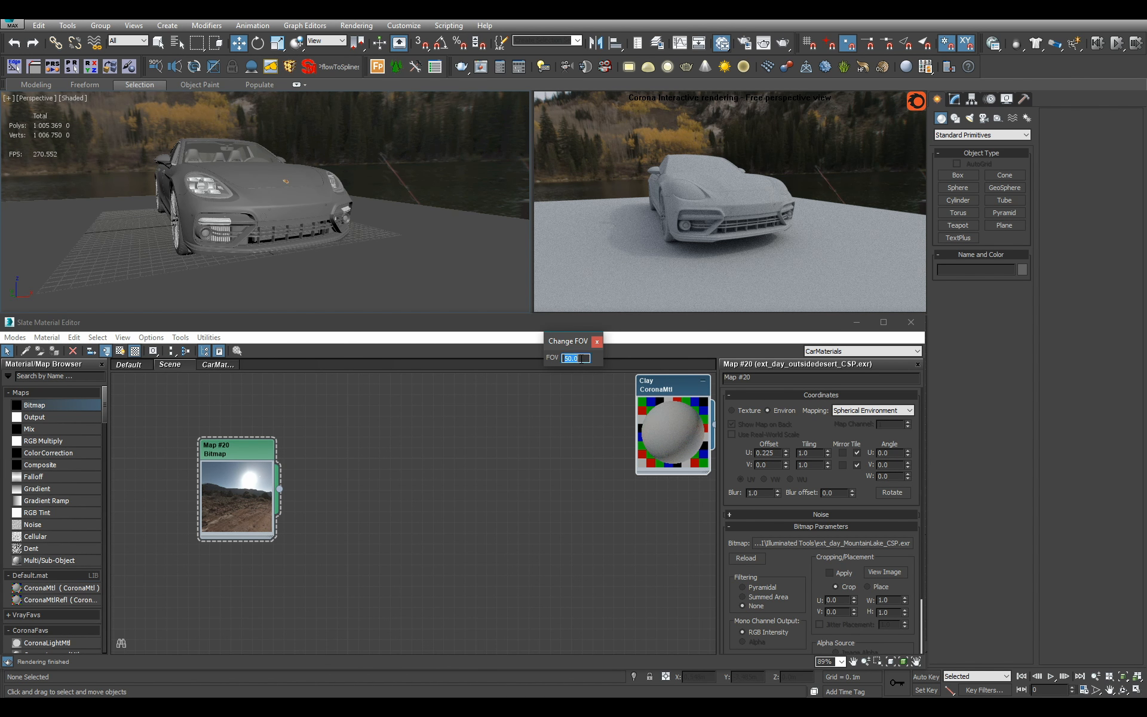
{"action": "type", "text": "20"}
{"action": "left_click", "coordinate": [597, 342]}
Reframe the whole car in a front three-quarter perspective and save the scene
{"action": "scroll", "coordinate": [402, 191], "scroll_direction": "down", "scroll_amount": 3}
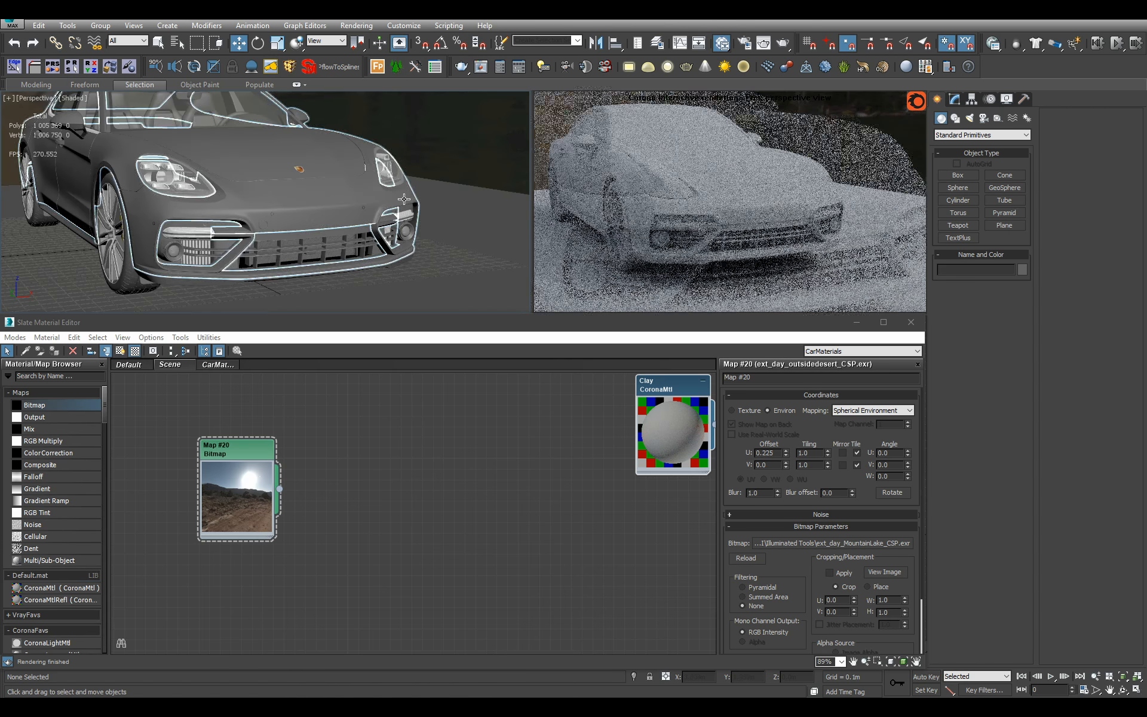
{"action": "middle_click_drag", "start_coordinate": [402, 192], "coordinate": [482, 254]}
{"action": "middle_click_drag", "start_coordinate": [424, 242], "coordinate": [449, 238], "text": "alt"}
{"action": "key", "text": "ctrl+s"}
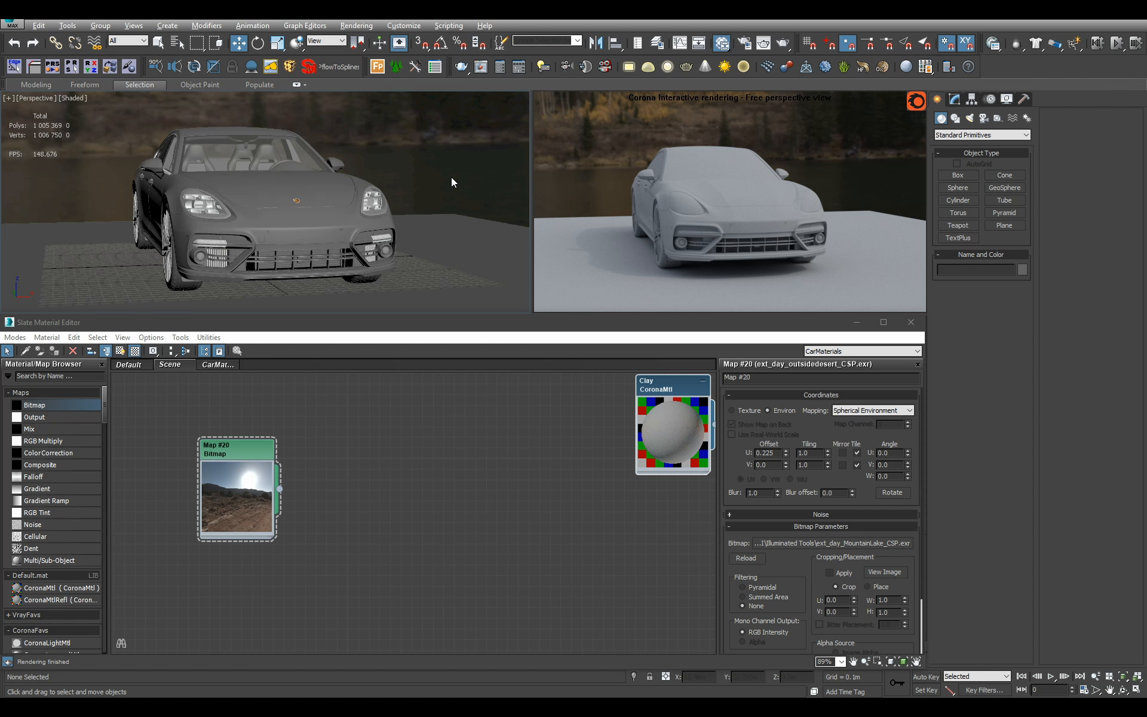
{"action": "middle_click_drag", "start_coordinate": [451, 178], "coordinate": [429, 188], "text": "alt"}
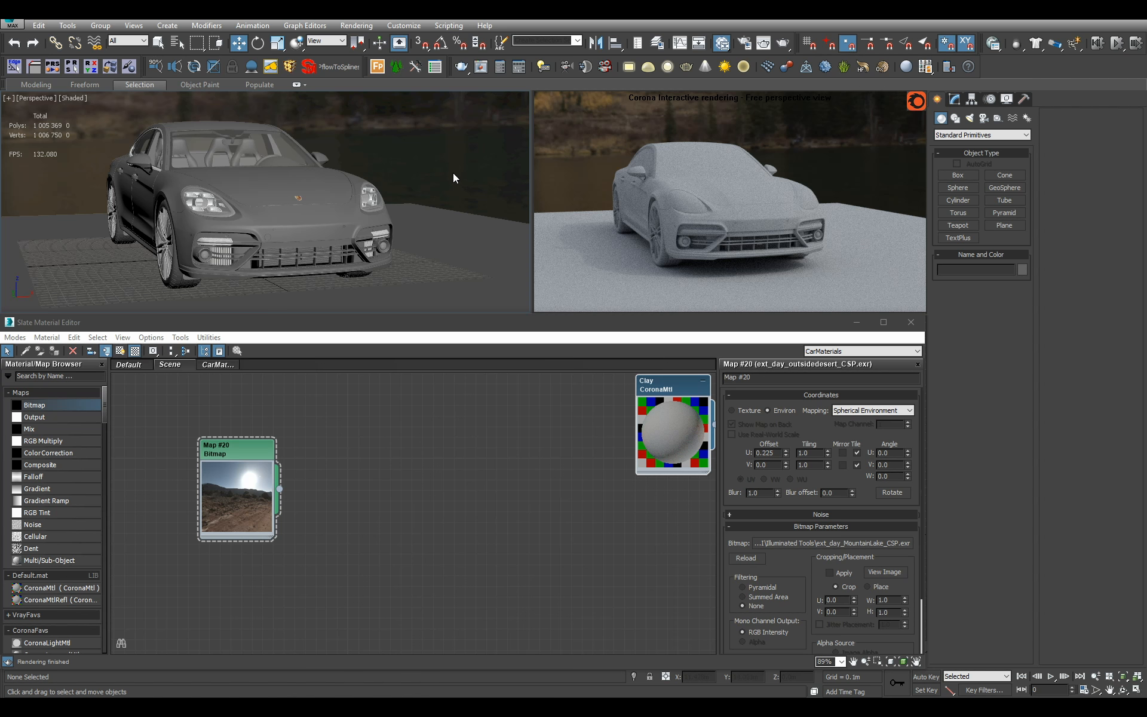
{"action": "middle_click_drag", "start_coordinate": [453, 173], "coordinate": [424, 179], "text": "alt"}
Disable the Clay material override in the render setup and close the setup
{"action": "left_click", "coordinate": [232, 365]}
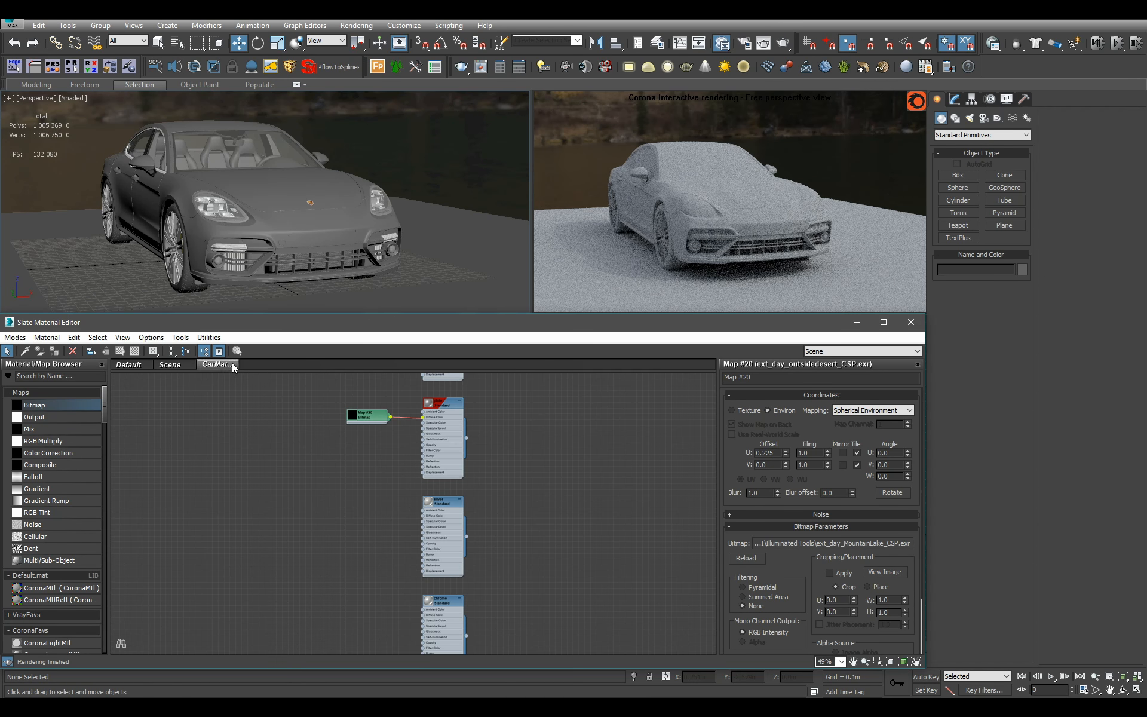
{"action": "left_click", "coordinate": [431, 231]}
{"action": "key", "text": "F10"}
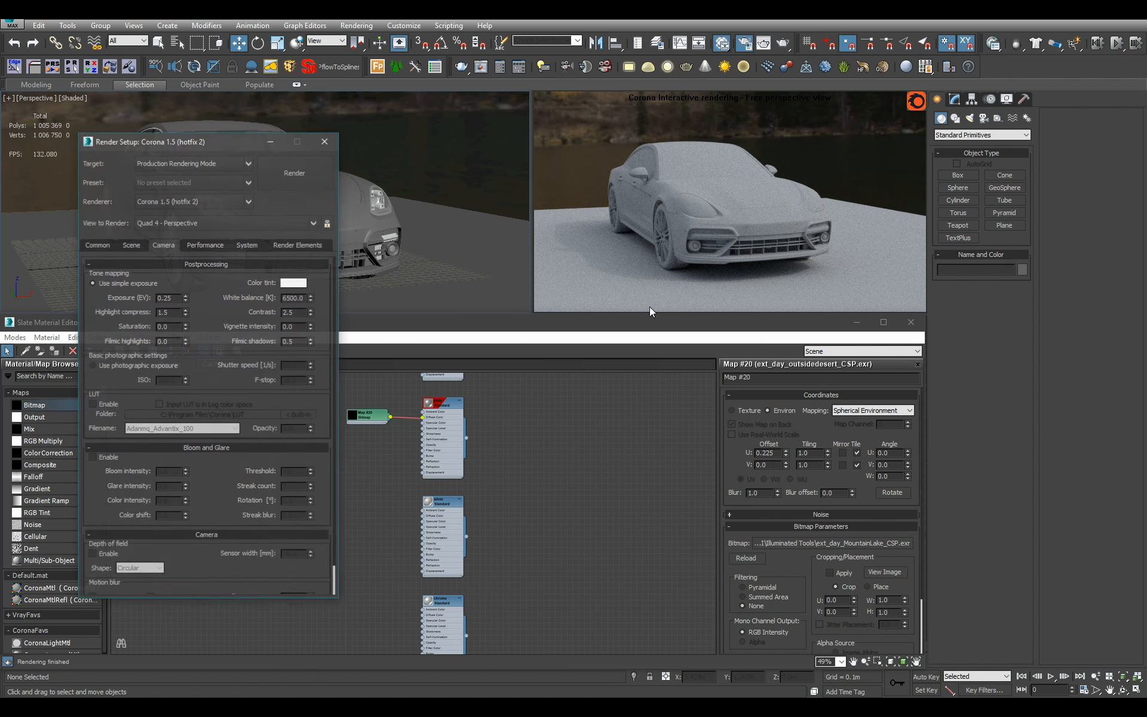
{"action": "left_click", "coordinate": [133, 246]}
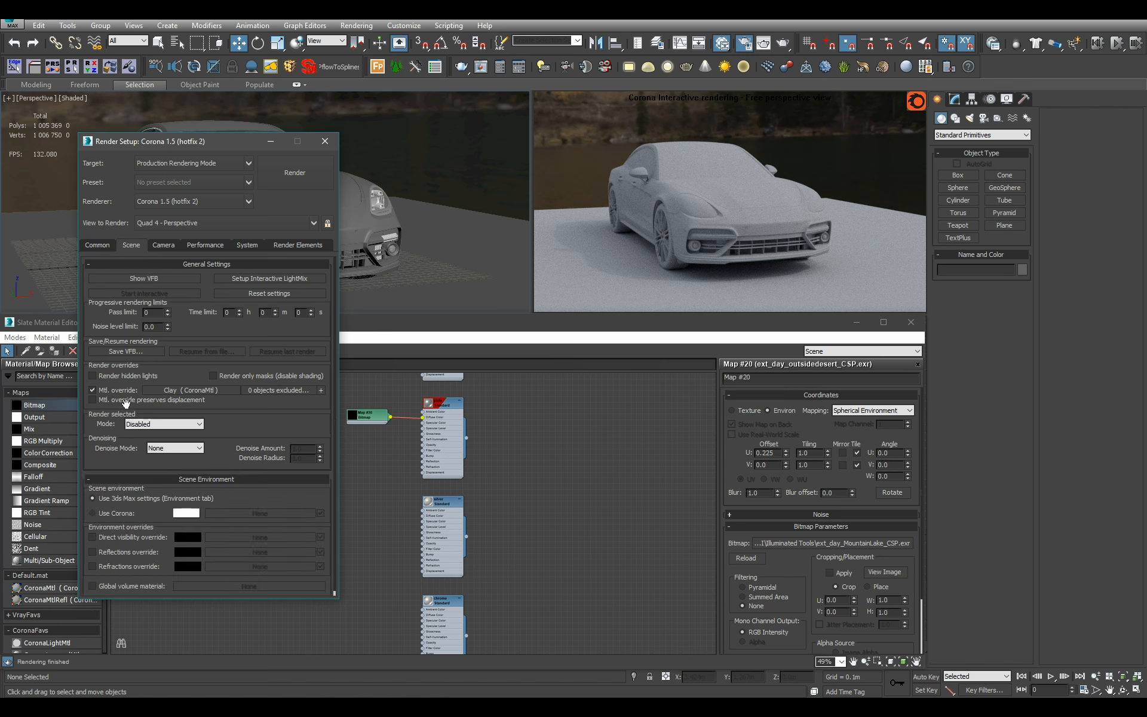
{"action": "left_click", "coordinate": [325, 141]}
Select the ground plane and darken the diffuse color of the Clay material
{"action": "left_click", "coordinate": [327, 296]}
{"action": "left_click", "coordinate": [170, 365]}
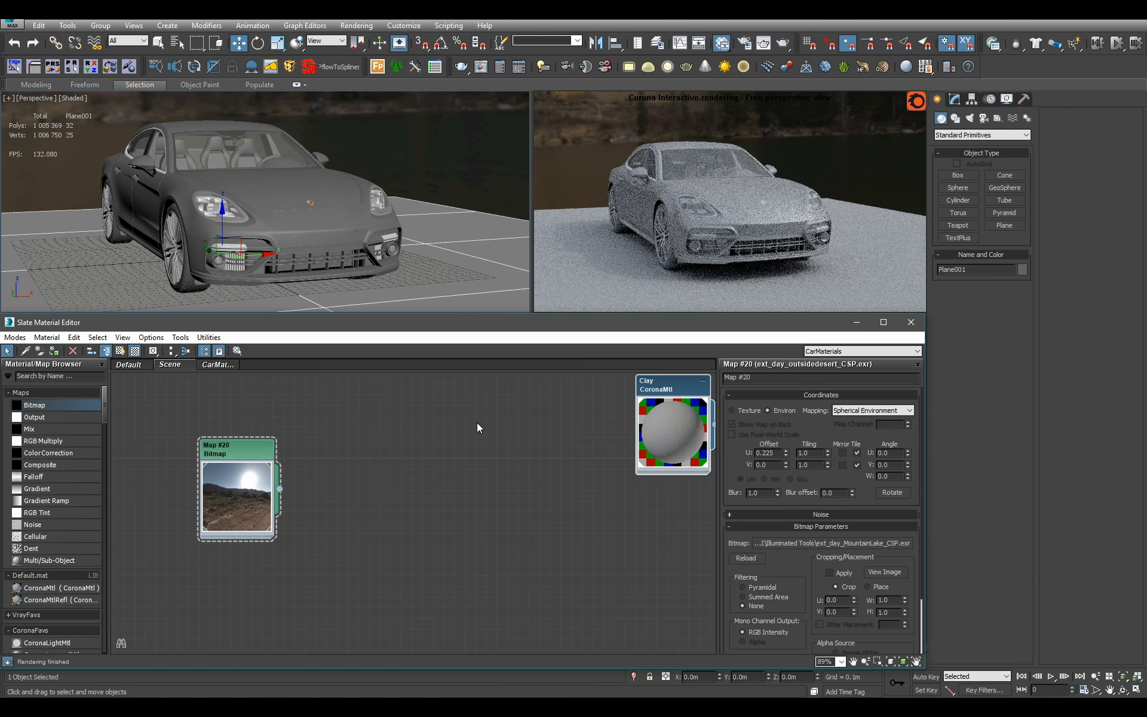
{"action": "left_click", "coordinate": [444, 281]}
{"action": "key", "text": "q"}
{"action": "double_click", "coordinate": [672, 385]}
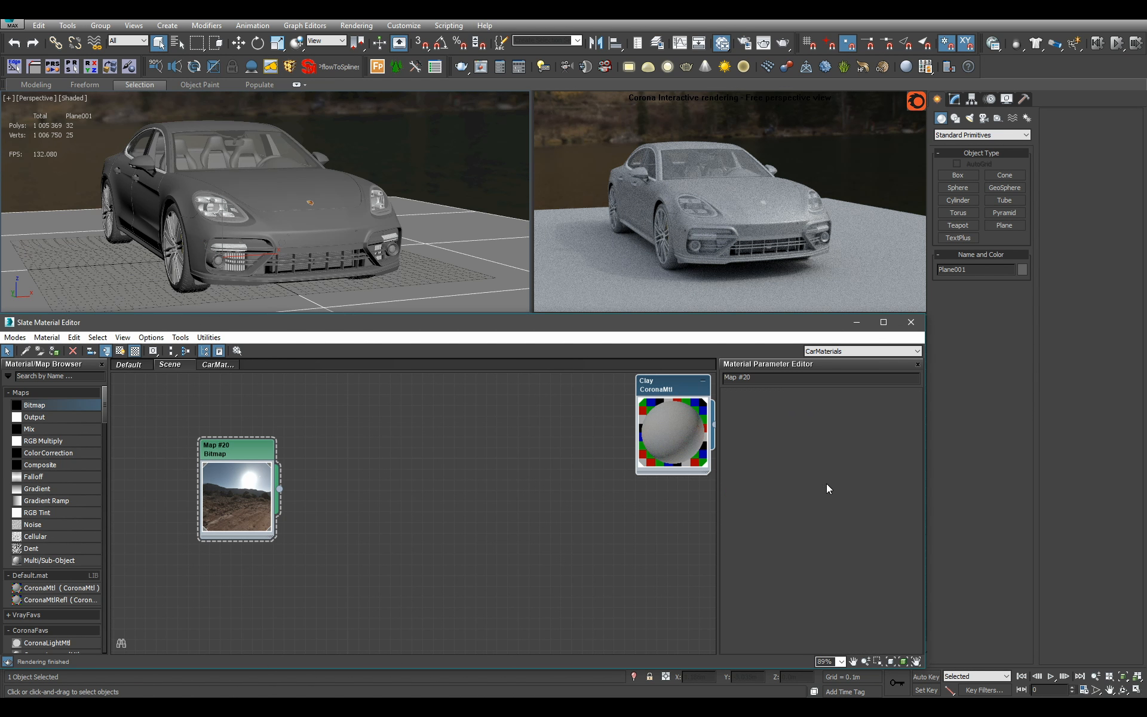
{"action": "left_click", "coordinate": [864, 415]}
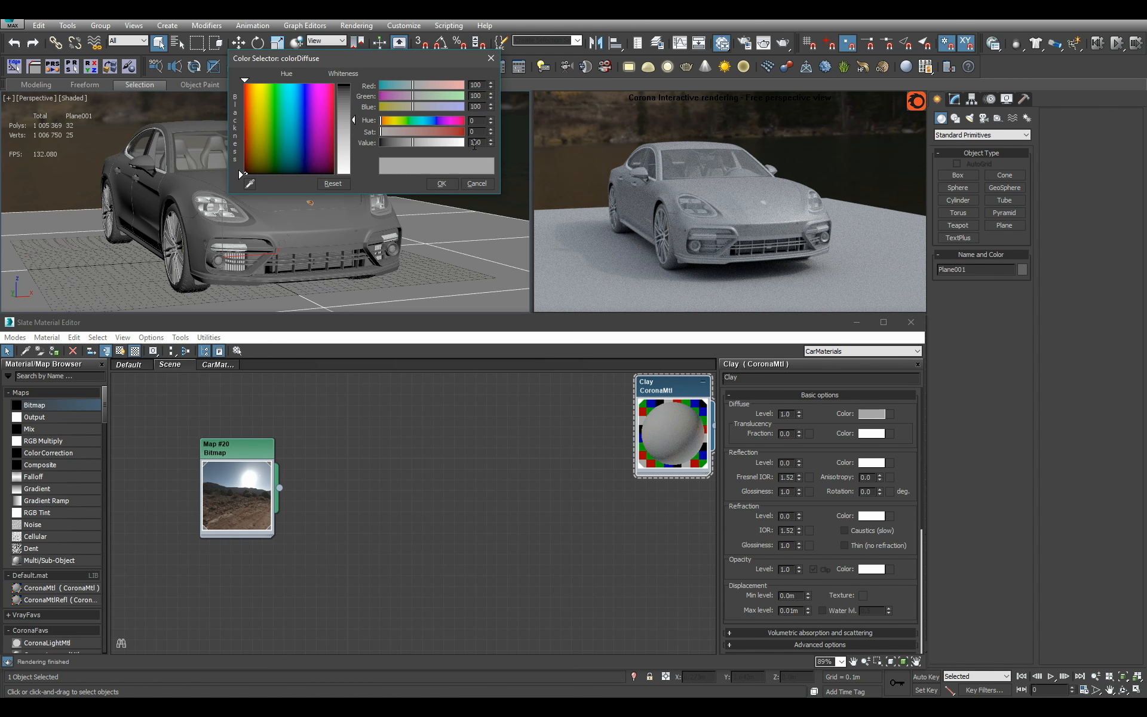
{"action": "left_click", "coordinate": [440, 183]}
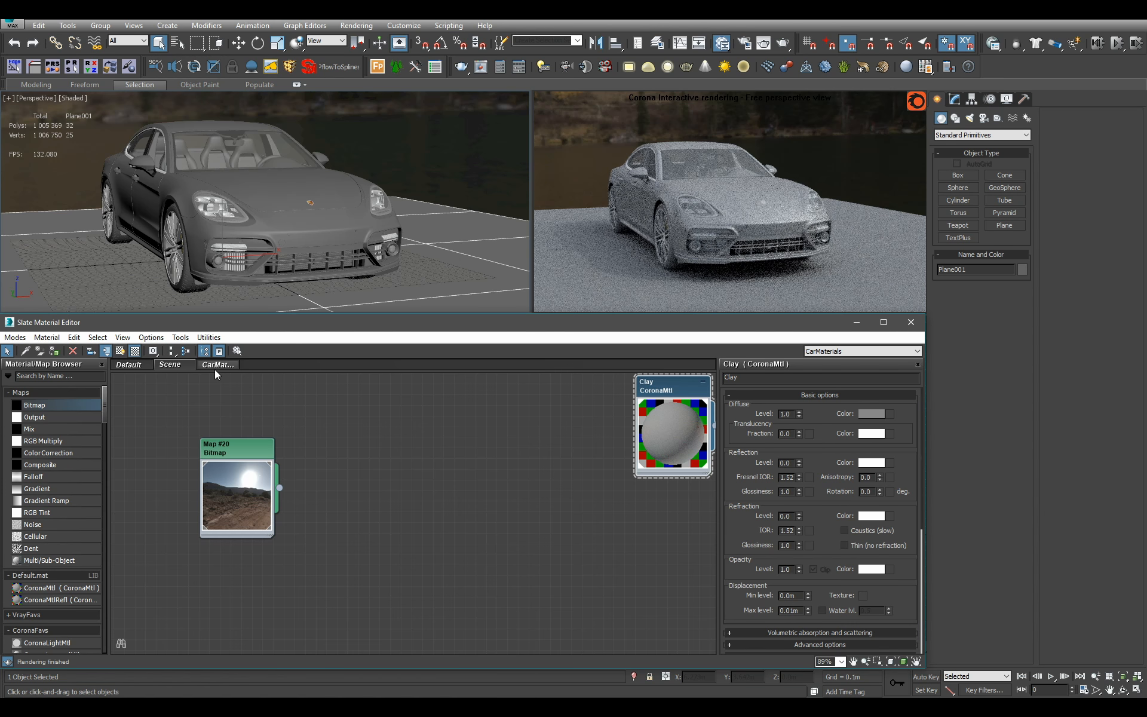
Pick the body material from the car in the car materials view, move its node clear of the others and open its parameters
{"action": "left_click", "coordinate": [215, 366]}
{"action": "scroll", "coordinate": [265, 453], "scroll_direction": "up", "scroll_amount": 3}
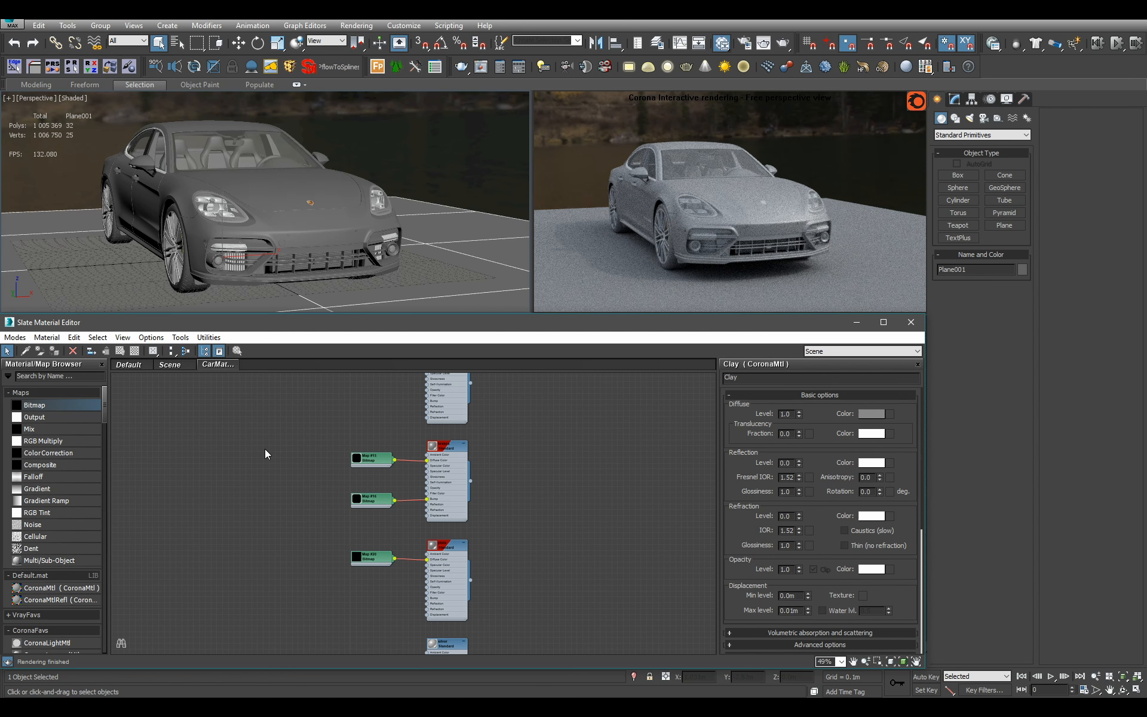
{"action": "left_click", "coordinate": [23, 352]}
{"action": "left_click", "coordinate": [280, 246]}
{"action": "left_click", "coordinate": [402, 478]}
{"action": "scroll", "coordinate": [403, 480], "scroll_direction": "up", "scroll_amount": 2}
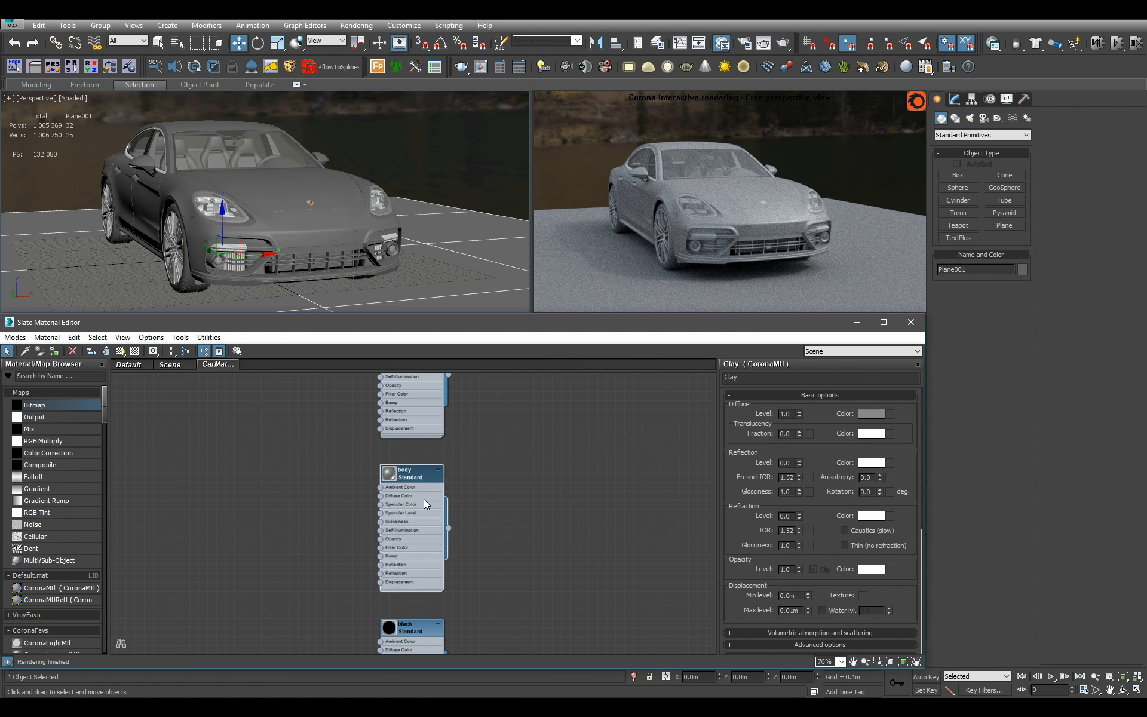
{"action": "left_click_drag", "start_coordinate": [424, 499], "coordinate": [638, 500]}
{"action": "middle_click_drag", "start_coordinate": [638, 499], "coordinate": [367, 498]}
{"action": "double_click", "coordinate": [367, 497]}
Select the Car_Body object and isolate it in the viewport
{"action": "key", "text": "q"}
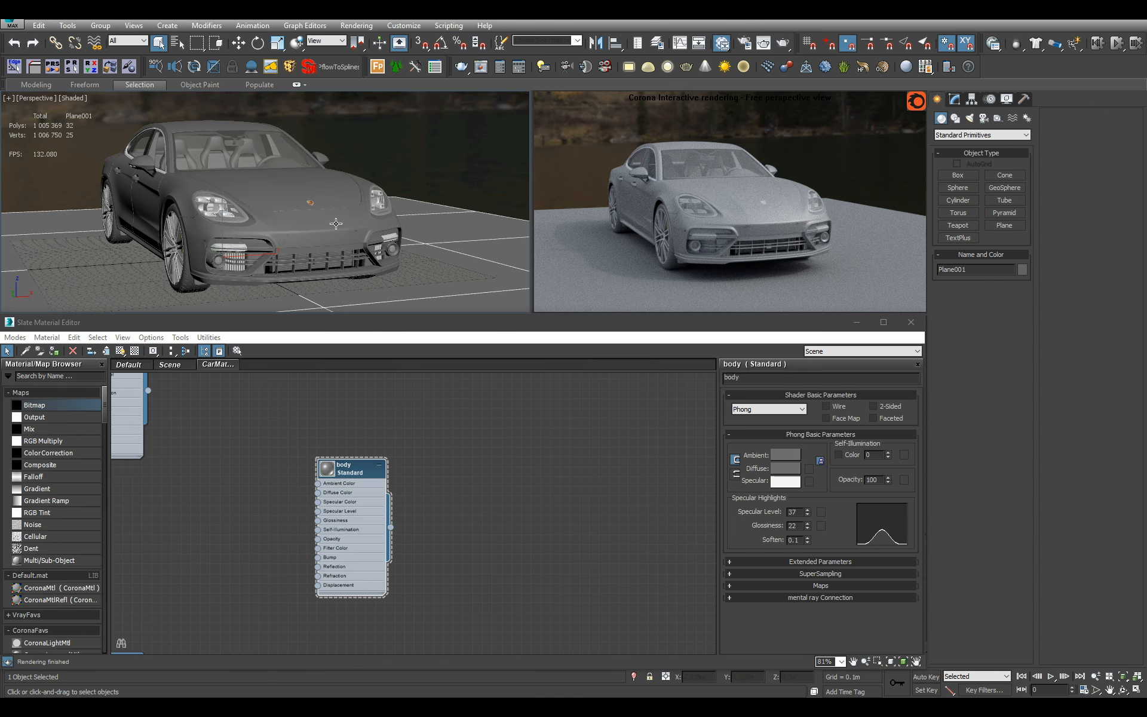
{"action": "left_click", "coordinate": [336, 224]}
{"action": "scroll", "coordinate": [323, 226], "scroll_direction": "up", "scroll_amount": 6}
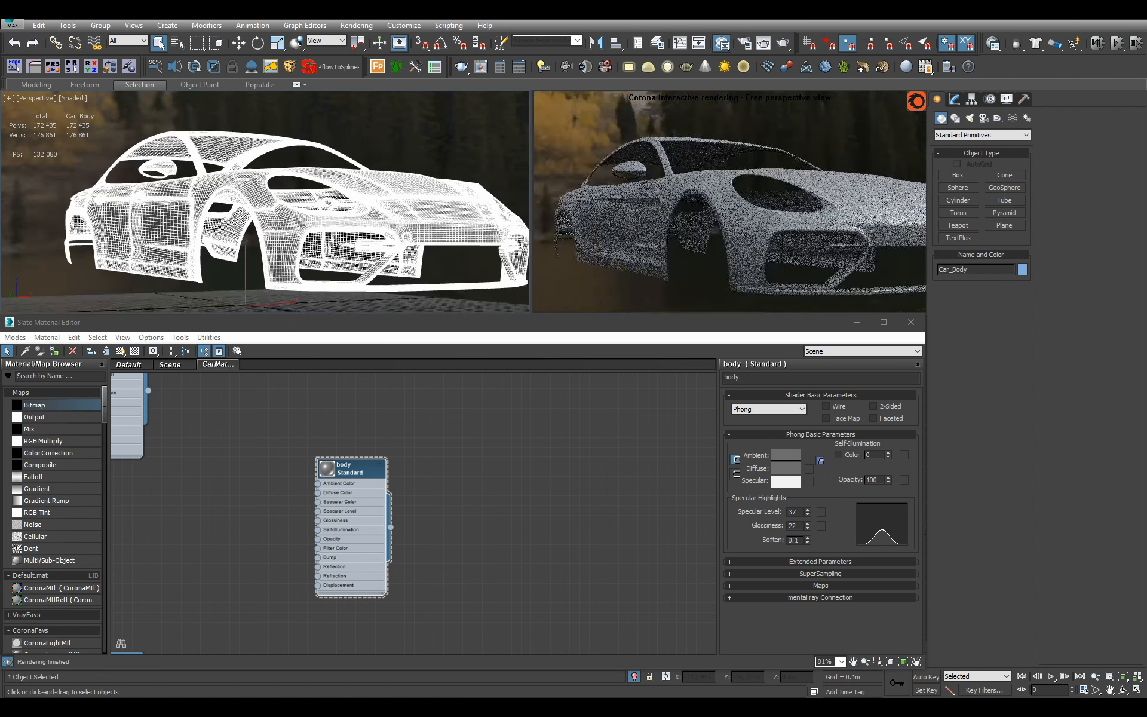
{"action": "middle_click_drag", "start_coordinate": [359, 225], "coordinate": [293, 224], "text": "alt"}
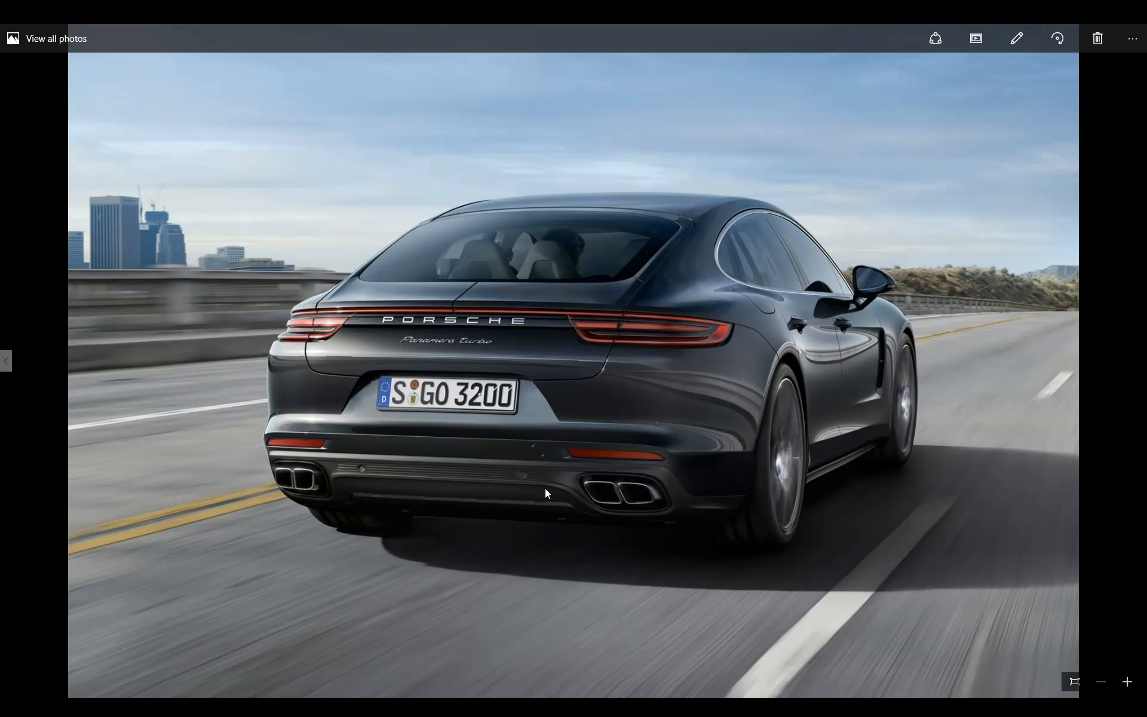
Browse the Porsche Panamera reference photos and examine the dark paint and its reflections on the studio shot
{"action": "key", "text": "Left"}
{"action": "key", "text": "Left"}
{"action": "key", "text": "Left"}
{"action": "key", "text": "Left"}
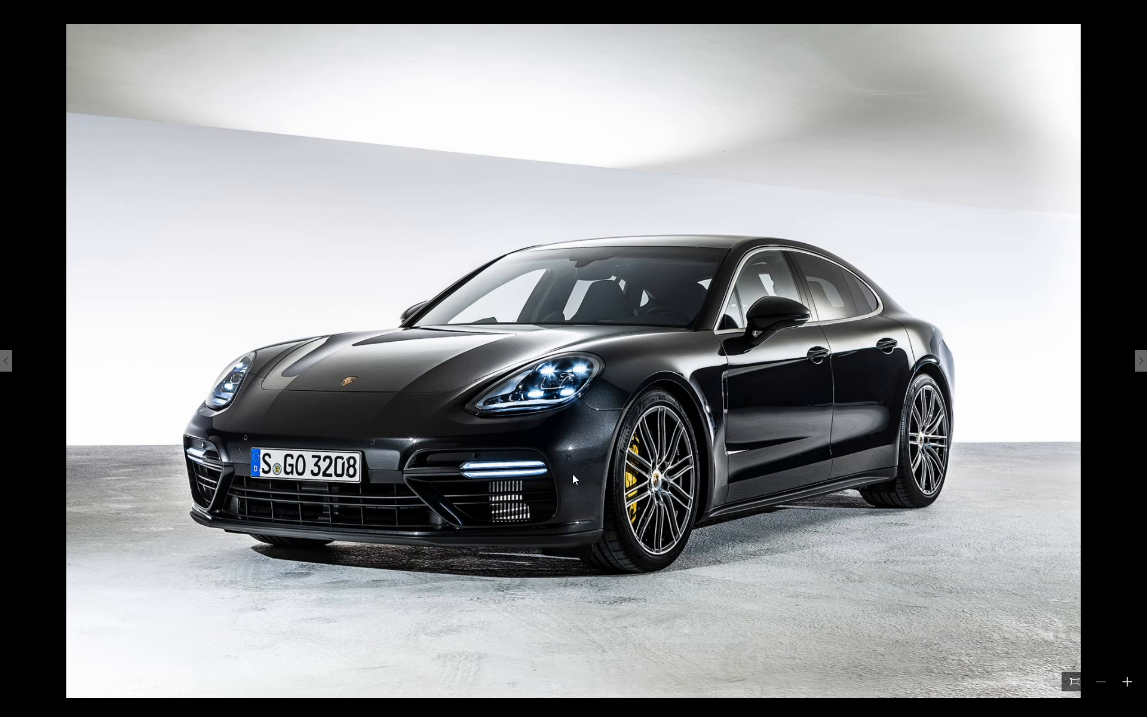
{"action": "left_click", "coordinate": [1075, 682]}
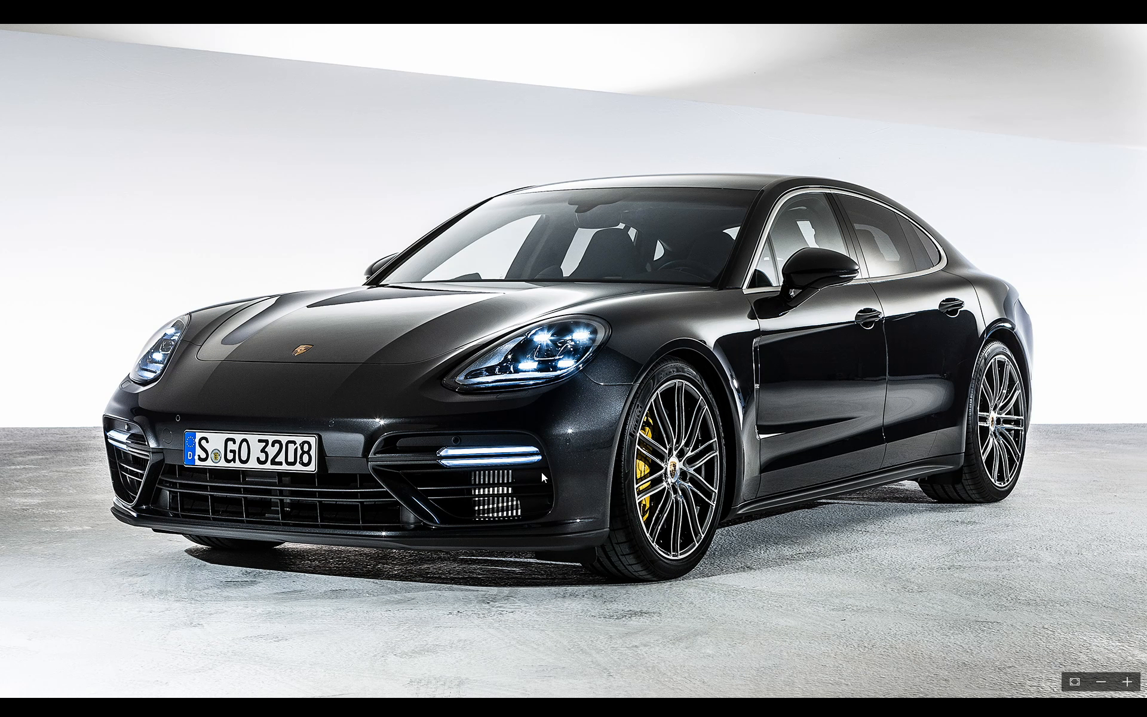
{"action": "scroll", "coordinate": [578, 378], "scroll_direction": "right", "scroll_amount": 1}
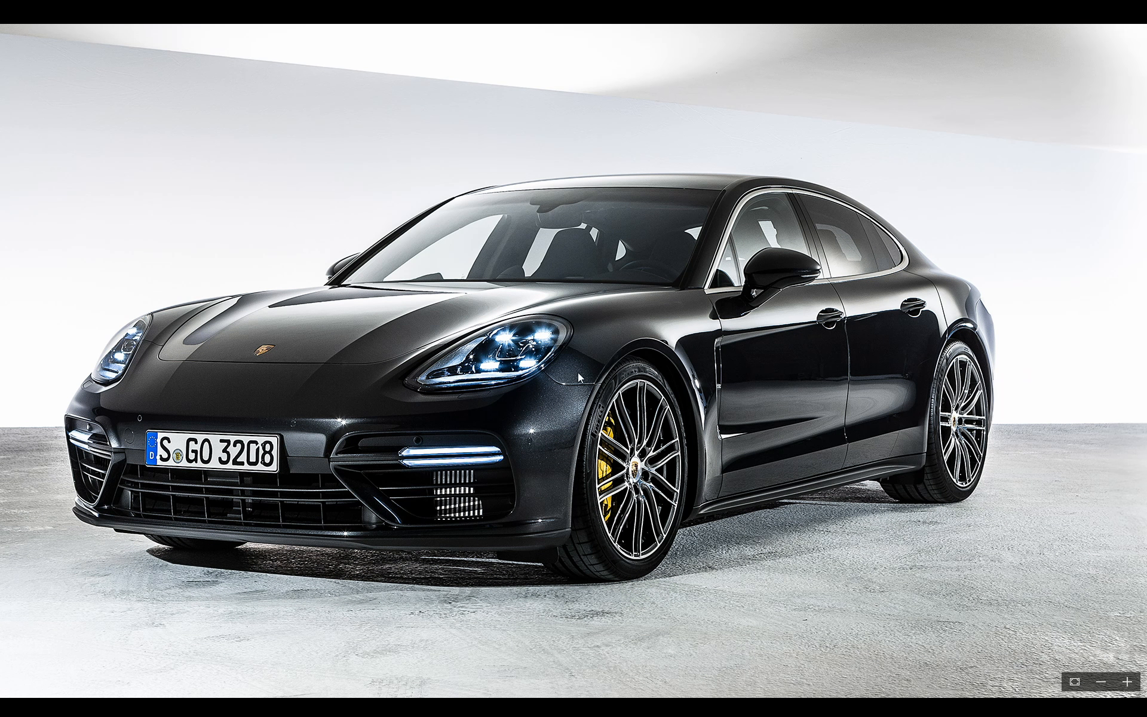
{"action": "left_click_drag", "start_coordinate": [505, 389], "coordinate": [591, 415]}
{"action": "left_click", "coordinate": [1075, 21]}
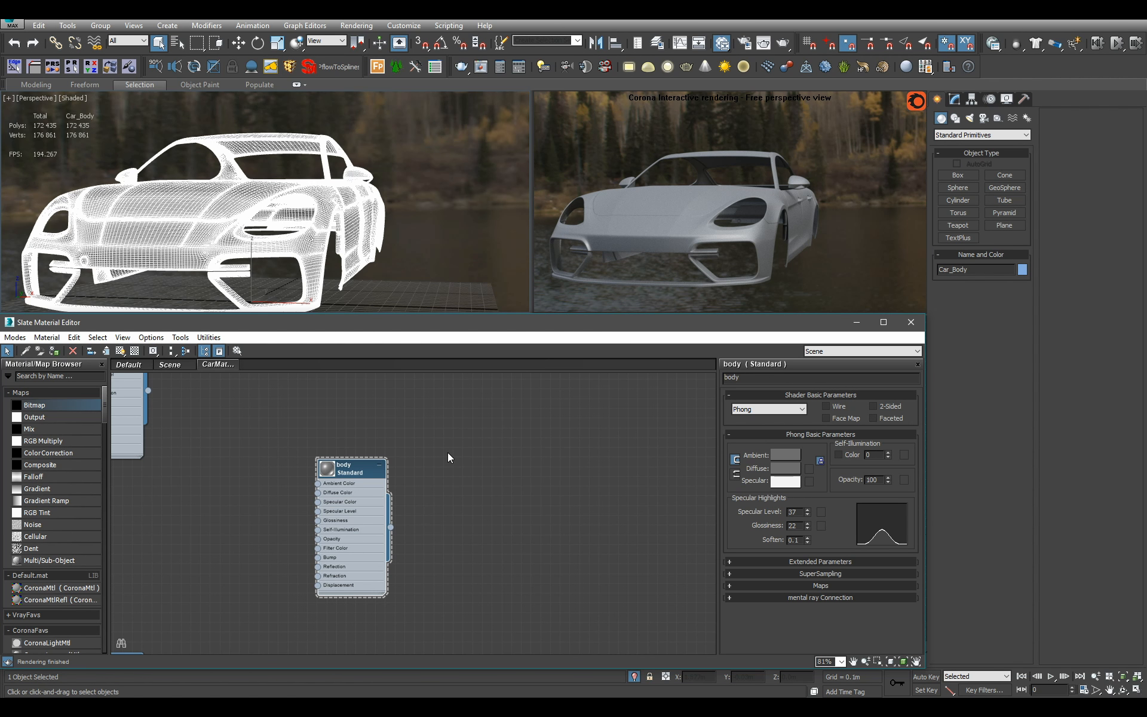
Add the library material CoronaMtlRefl as a new node beside the body Standard material
{"action": "middle_click_drag", "start_coordinate": [383, 462], "coordinate": [426, 485]}
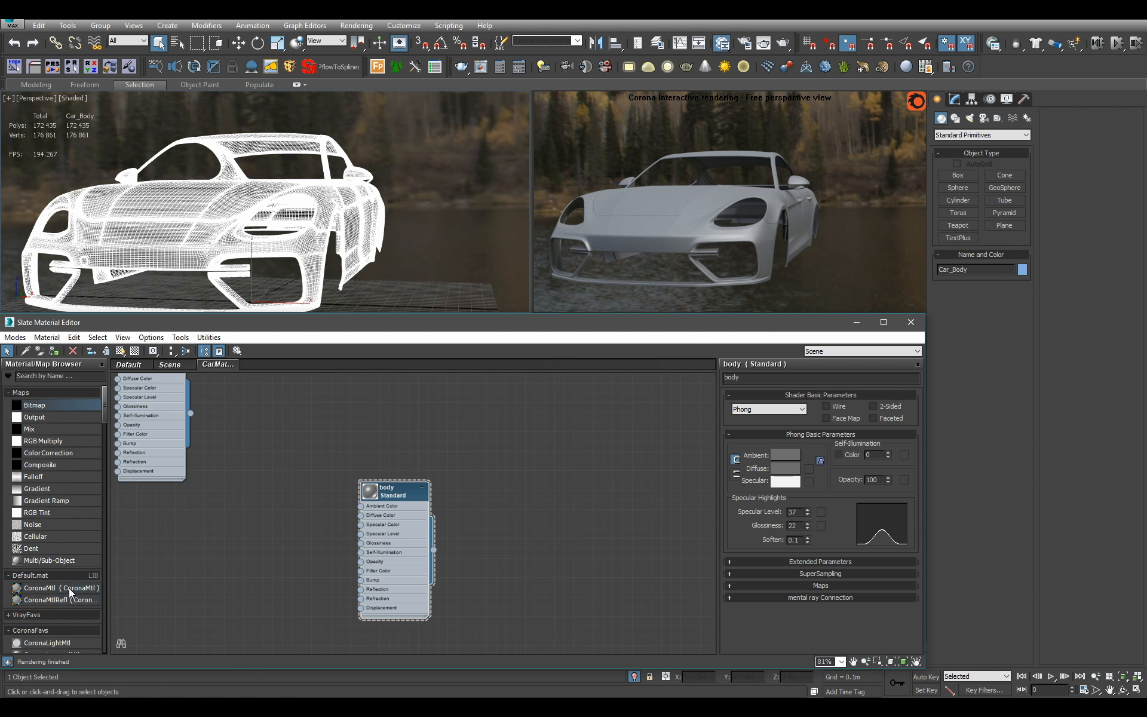
{"action": "left_click_drag", "start_coordinate": [37, 600], "coordinate": [538, 457]}
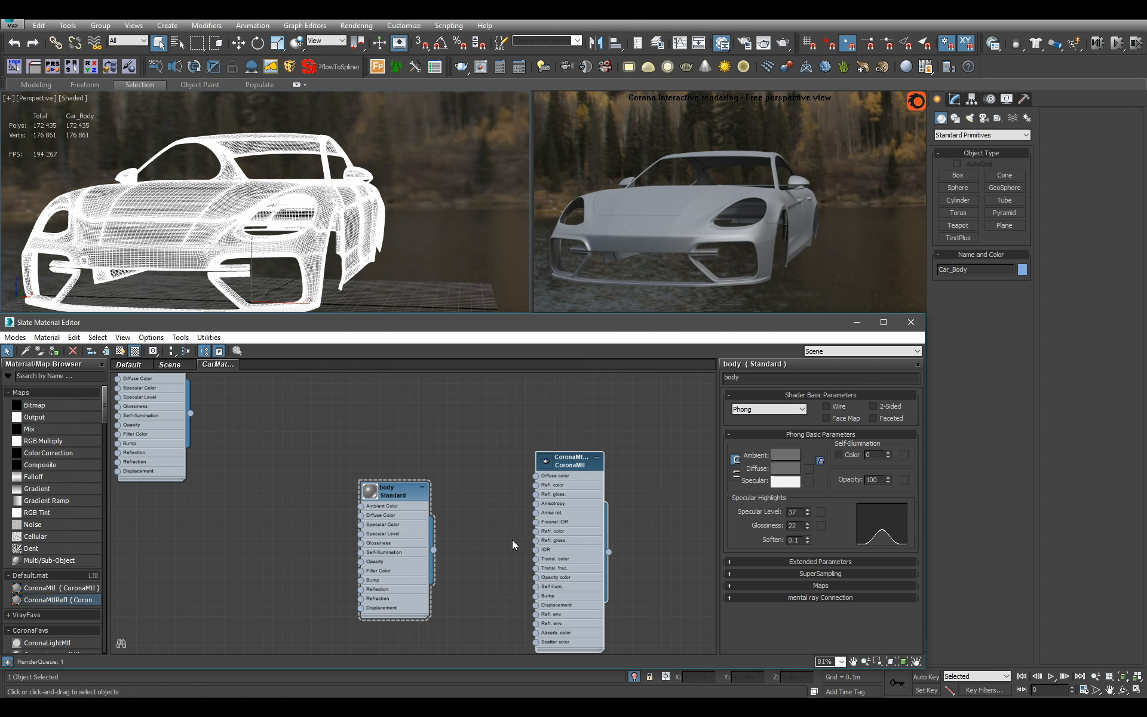
Move the body Standard node away from the CoronaMtlRefl node to clear space between them
{"action": "middle_click_drag", "start_coordinate": [478, 537], "coordinate": [456, 529]}
{"action": "left_click_drag", "start_coordinate": [365, 481], "coordinate": [279, 442]}
{"action": "middle_click_drag", "start_coordinate": [554, 523], "coordinate": [488, 521]}
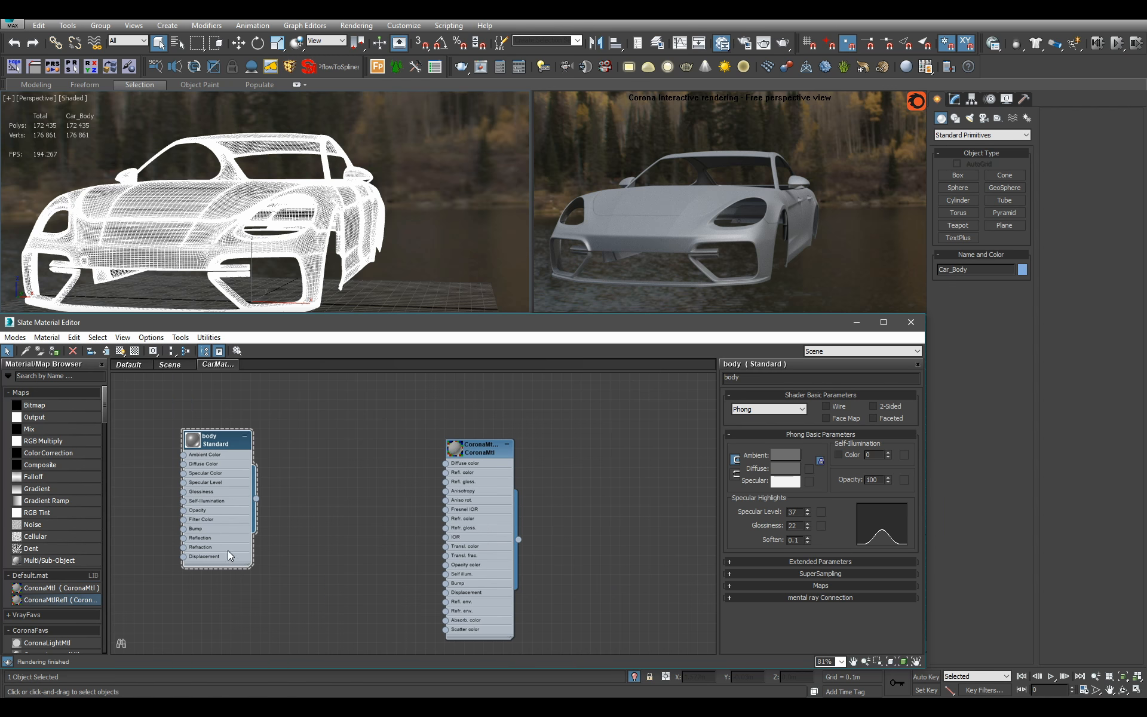
Add a CoronaLayeredMtl node beside the CoronaMtlRefl node and name it CarPaint
{"action": "scroll", "coordinate": [71, 518], "scroll_direction": "down", "scroll_amount": 5}
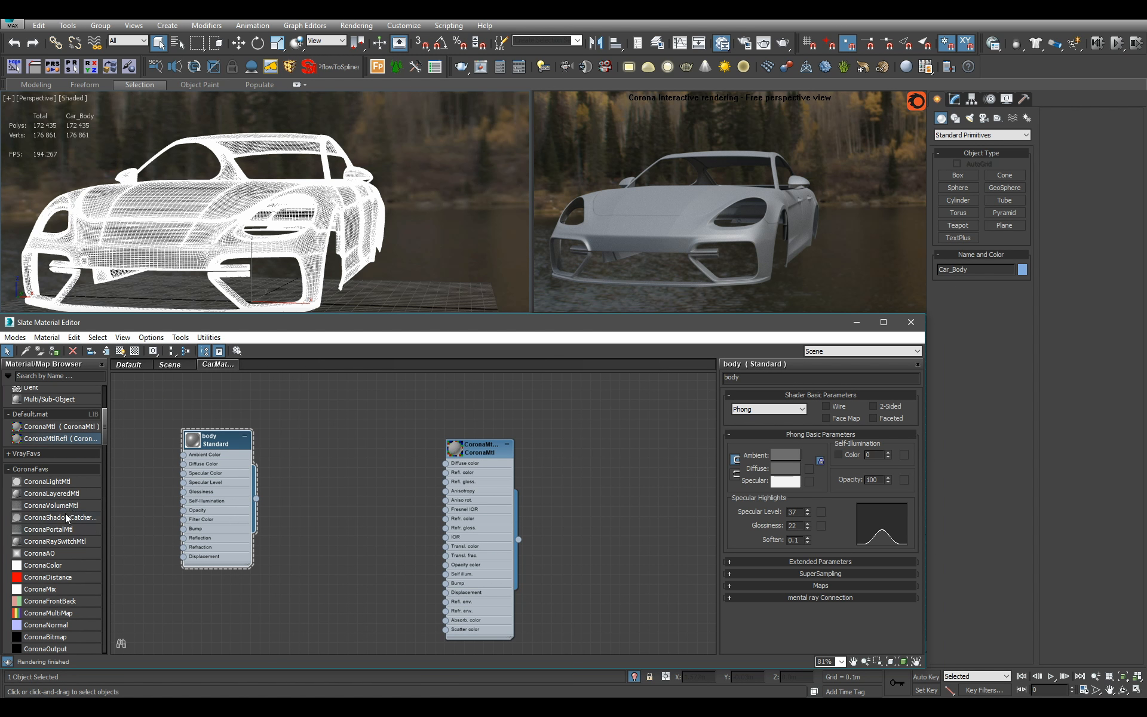
{"action": "scroll", "coordinate": [73, 520], "scroll_direction": "down", "scroll_amount": 3}
{"action": "left_click_drag", "start_coordinate": [75, 452], "coordinate": [611, 492]}
{"action": "middle_click_drag", "start_coordinate": [611, 492], "coordinate": [569, 504]}
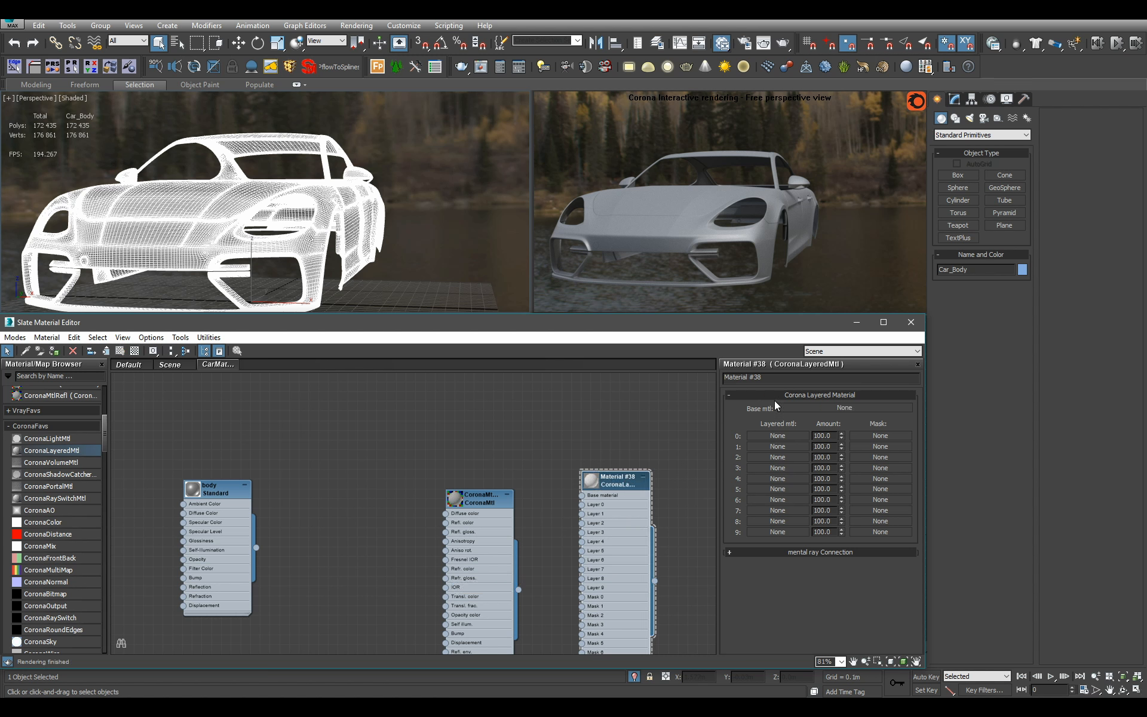
{"action": "type", "text": "Cp"}
{"action": "key", "text": "Return"}
Check the Corona tone mapping settings in Render Setup, close it and save the scene
{"action": "left_click", "coordinate": [439, 306]}
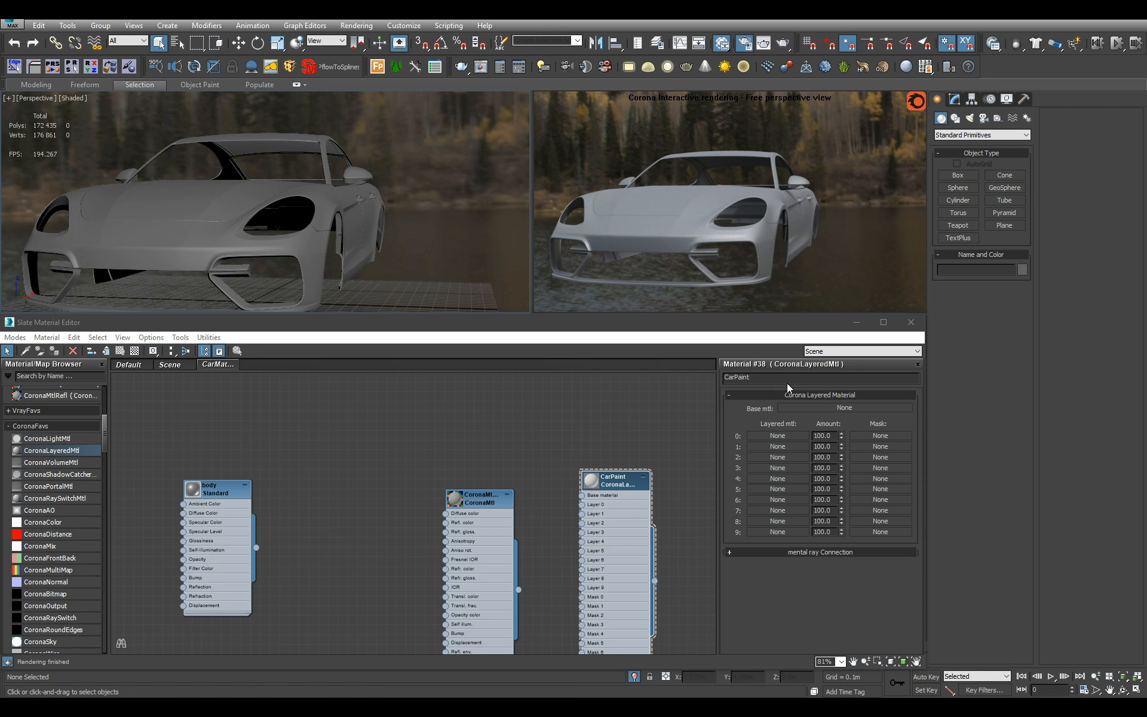
{"action": "key", "text": "F10"}
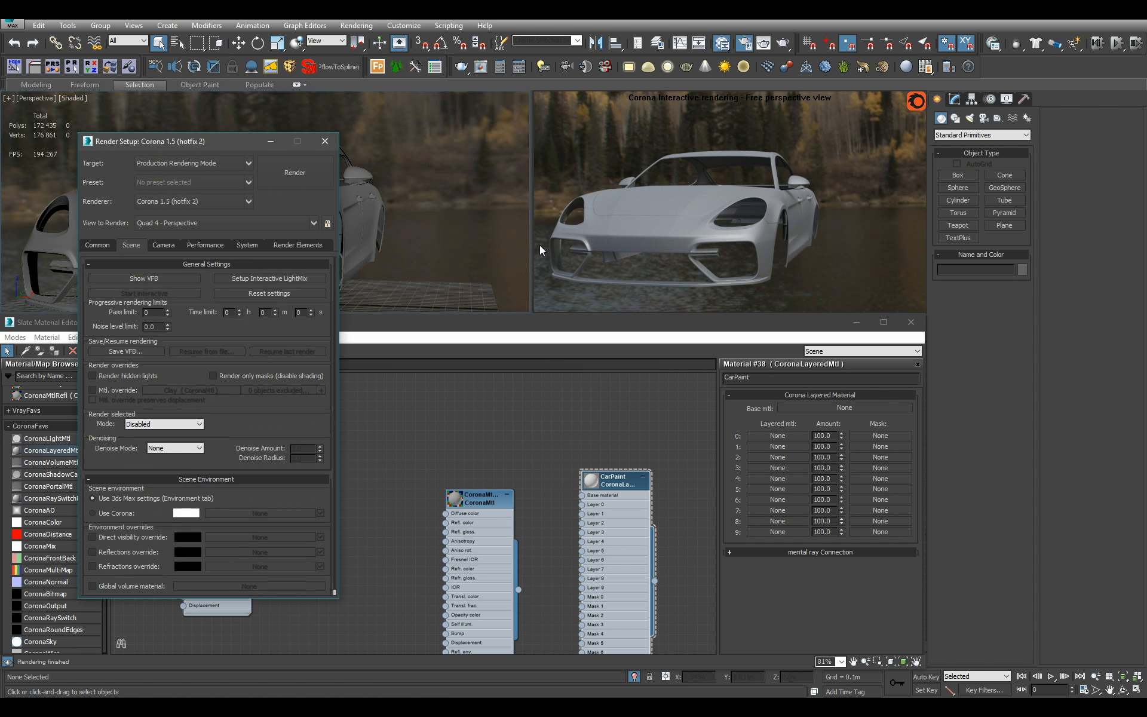
{"action": "left_click", "coordinate": [160, 248]}
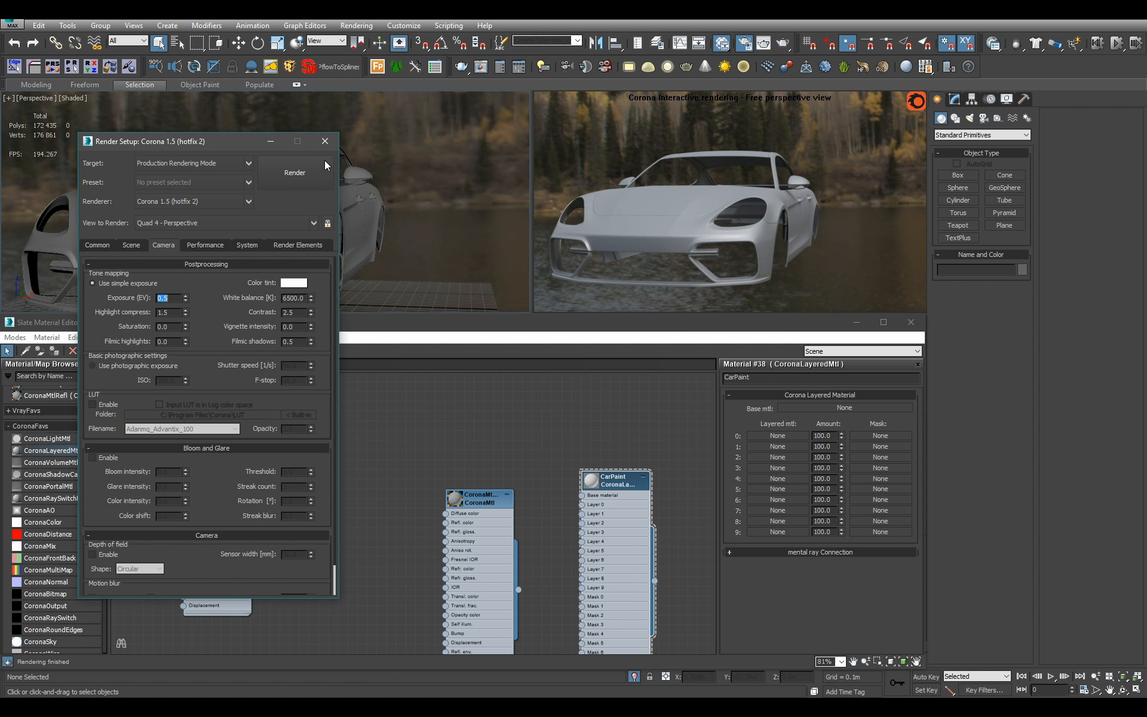
{"action": "left_click", "coordinate": [326, 141]}
{"action": "key", "text": "ctrl+s"}
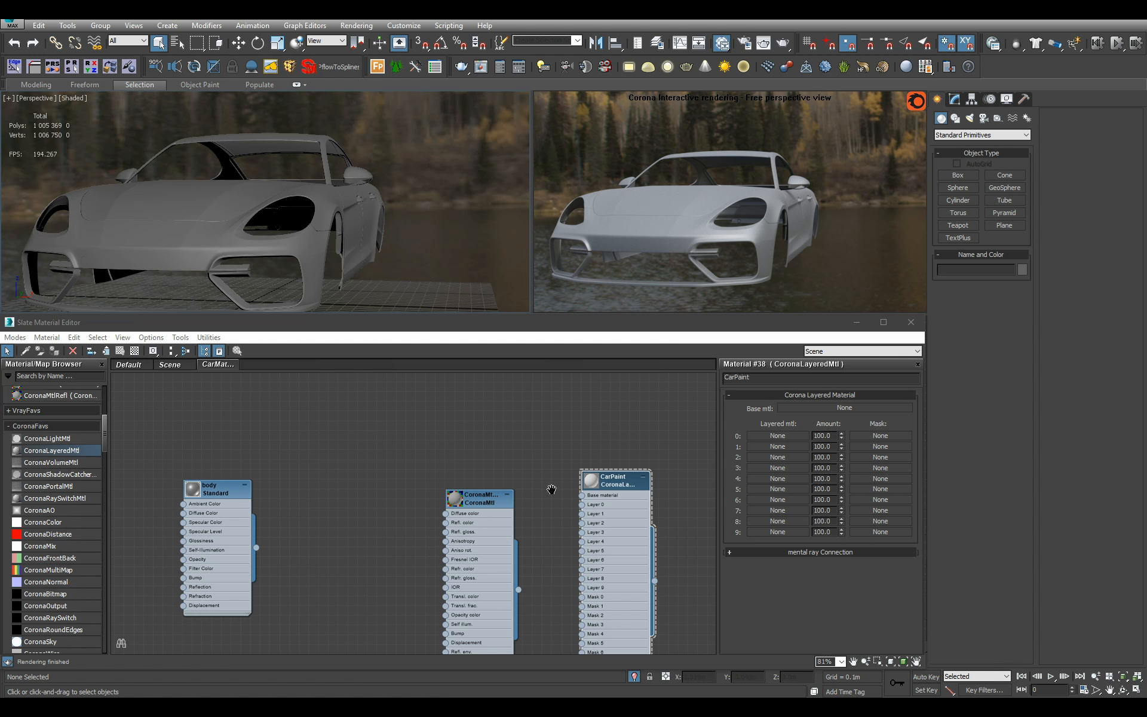
Assign the CarPaint layered material to the Car_Body object and ignore the error about its empty base material
{"action": "scroll", "coordinate": [555, 501], "scroll_direction": "up", "scroll_amount": 1}
{"action": "scroll", "coordinate": [555, 496], "scroll_direction": "up", "scroll_amount": 1}
{"action": "double_click", "coordinate": [535, 418]}
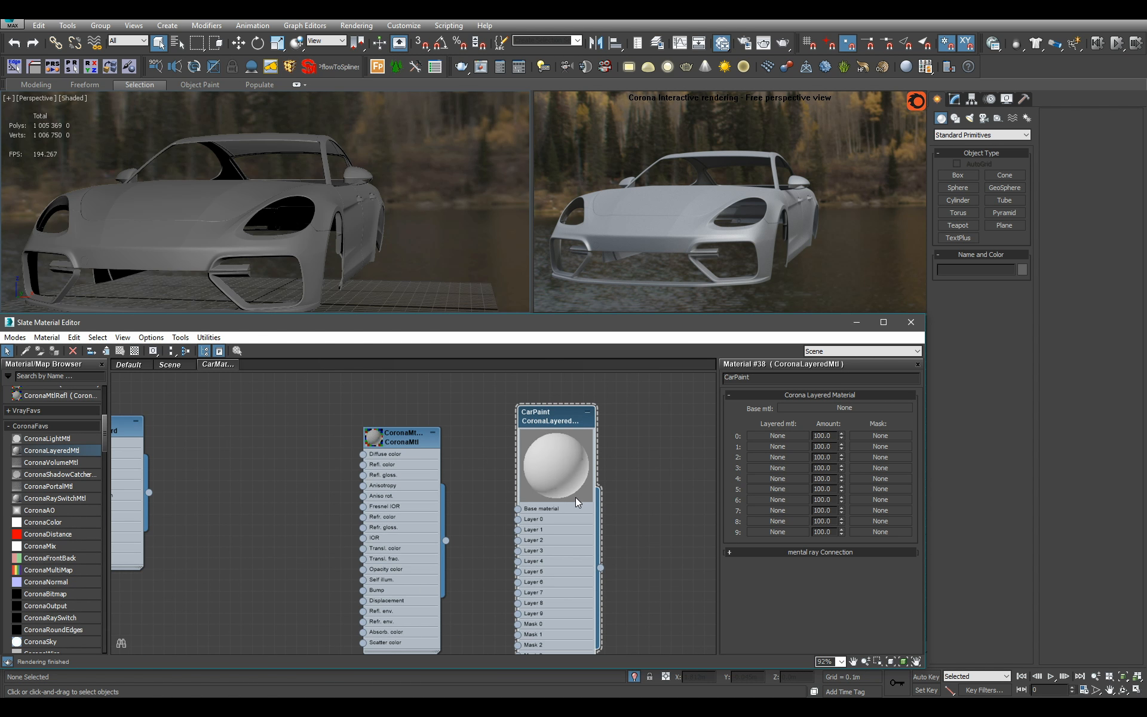
{"action": "left_click", "coordinate": [278, 237]}
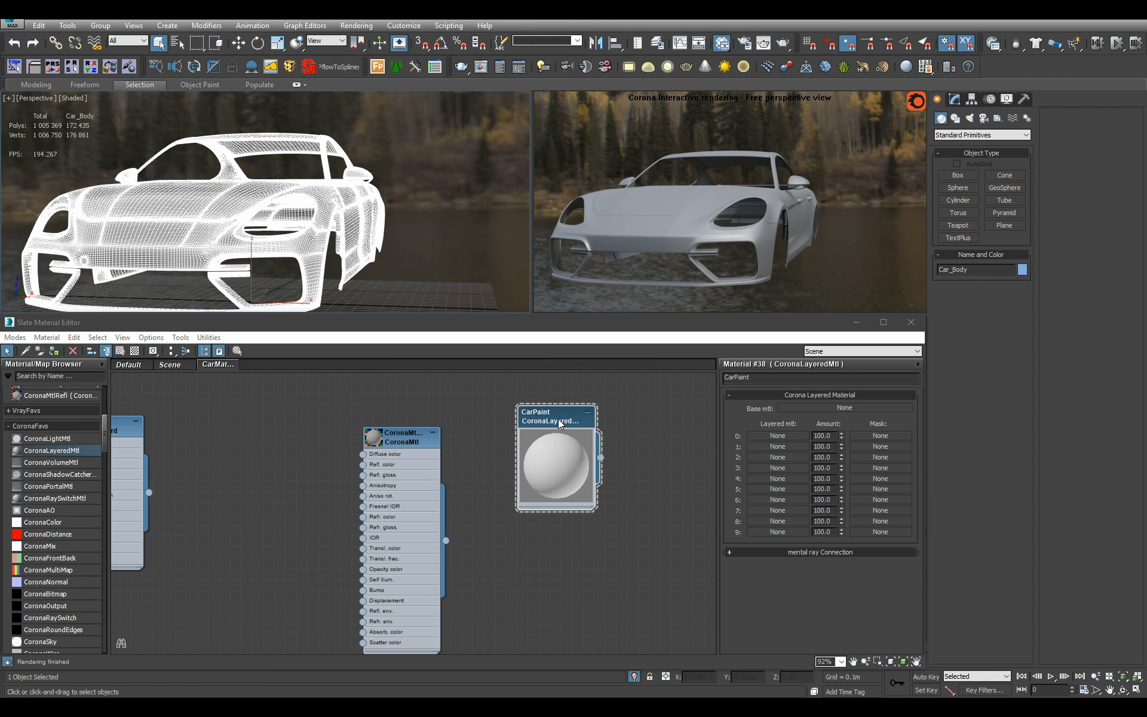
{"action": "key", "text": "a"}
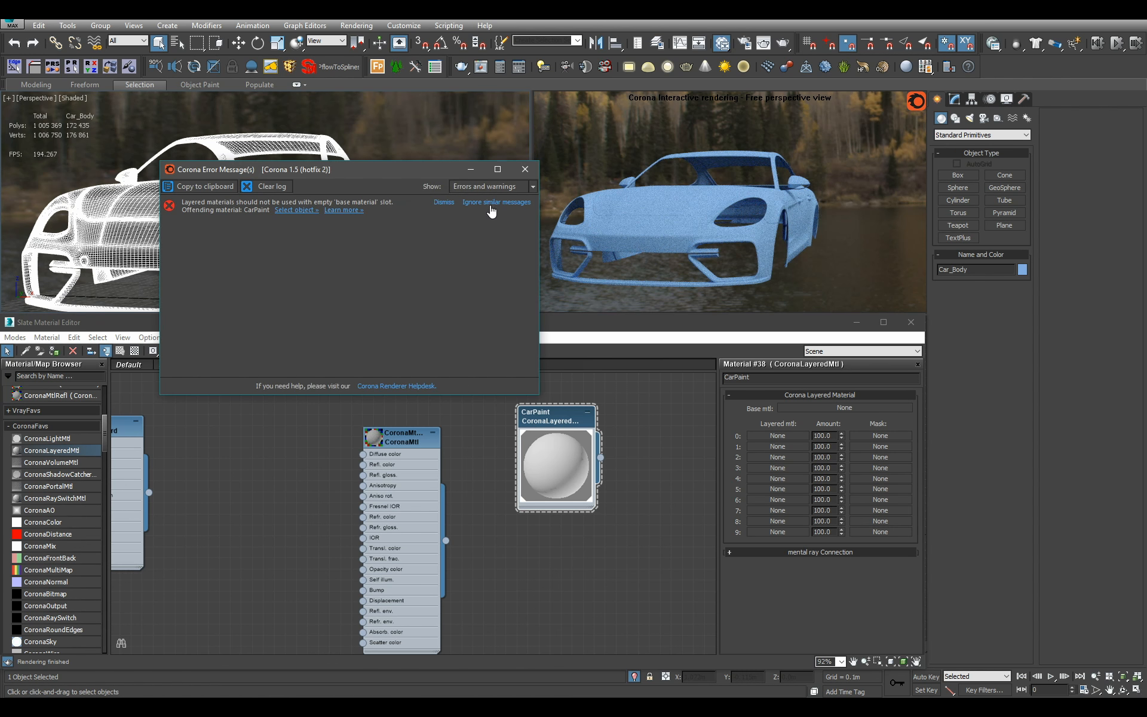
{"action": "left_click", "coordinate": [491, 203]}
{"action": "left_click", "coordinate": [525, 169]}
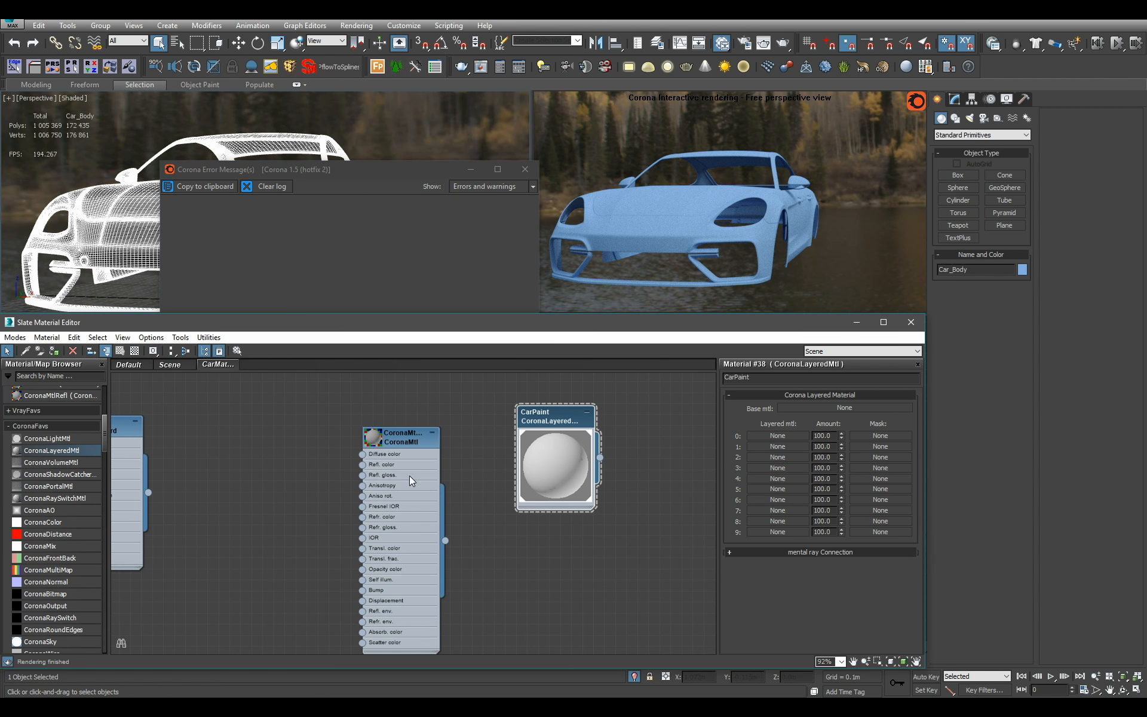
Rename the CoronaMtlRefl material CP_Base and connect it to the Base material slot of CarPaint, with its preview enlarged
{"action": "middle_click_drag", "start_coordinate": [400, 478], "coordinate": [409, 545]}
{"action": "scroll", "coordinate": [409, 545], "scroll_direction": "down", "scroll_amount": 1}
{"action": "left_click_drag", "start_coordinate": [409, 545], "coordinate": [349, 479]}
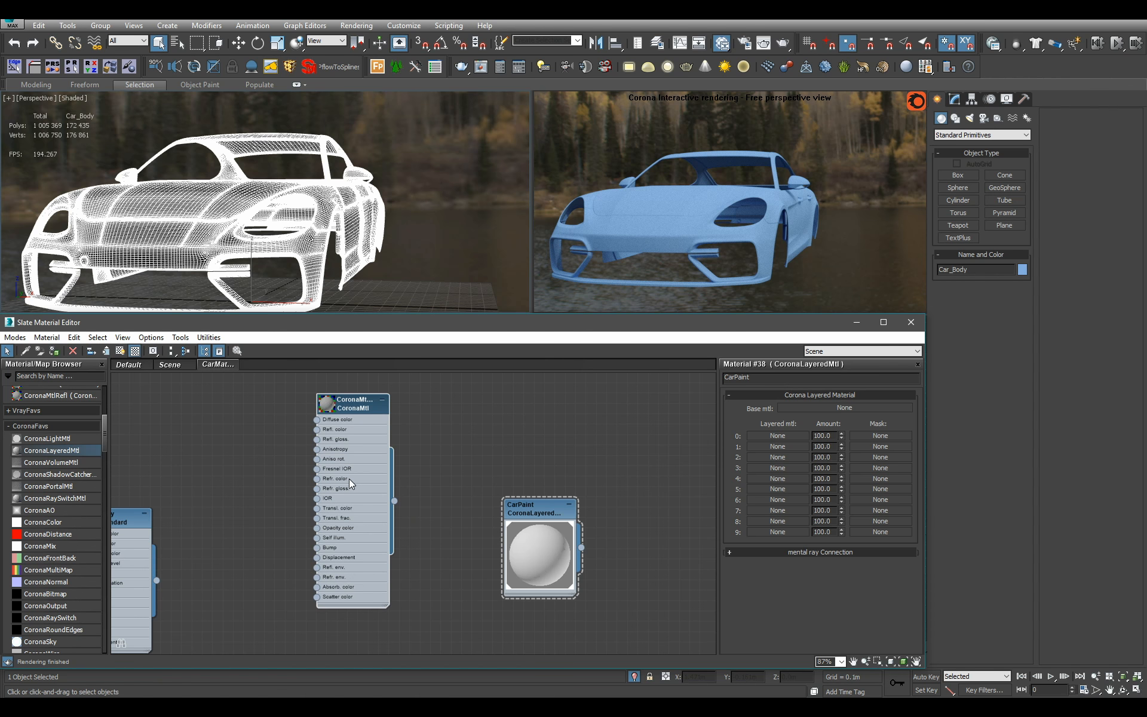
{"action": "left_click", "coordinate": [806, 380]}
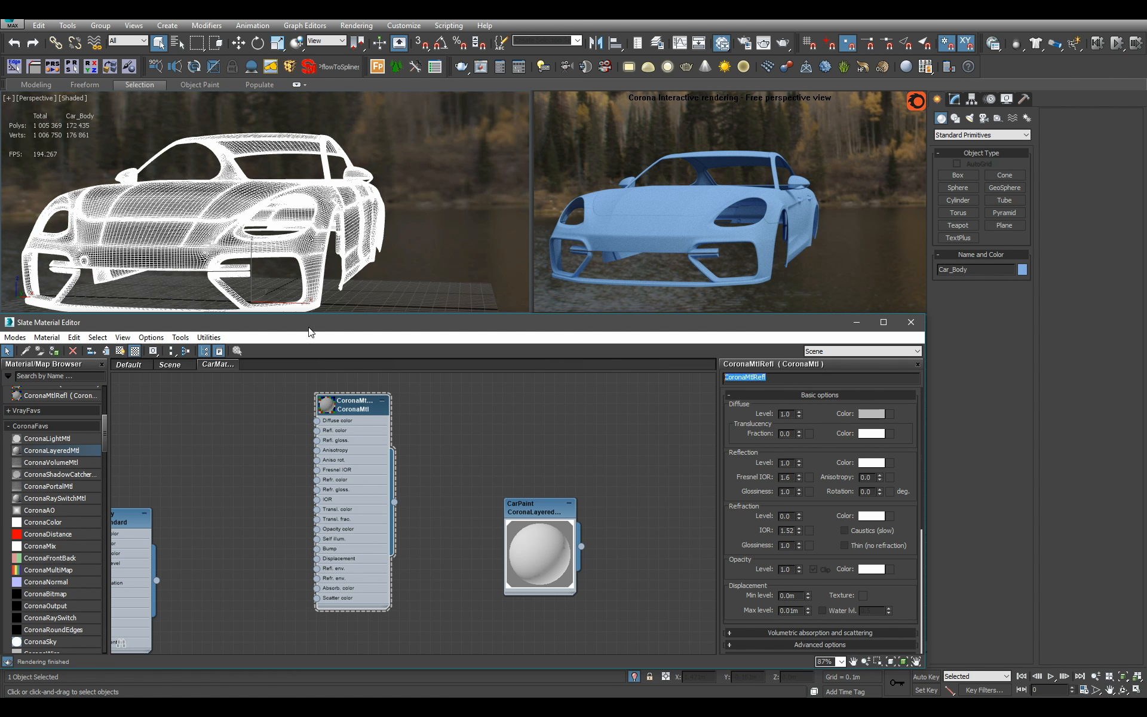
{"action": "type", "text": "CP_Base"}
{"action": "left_click_drag", "start_coordinate": [394, 502], "coordinate": [509, 599]}
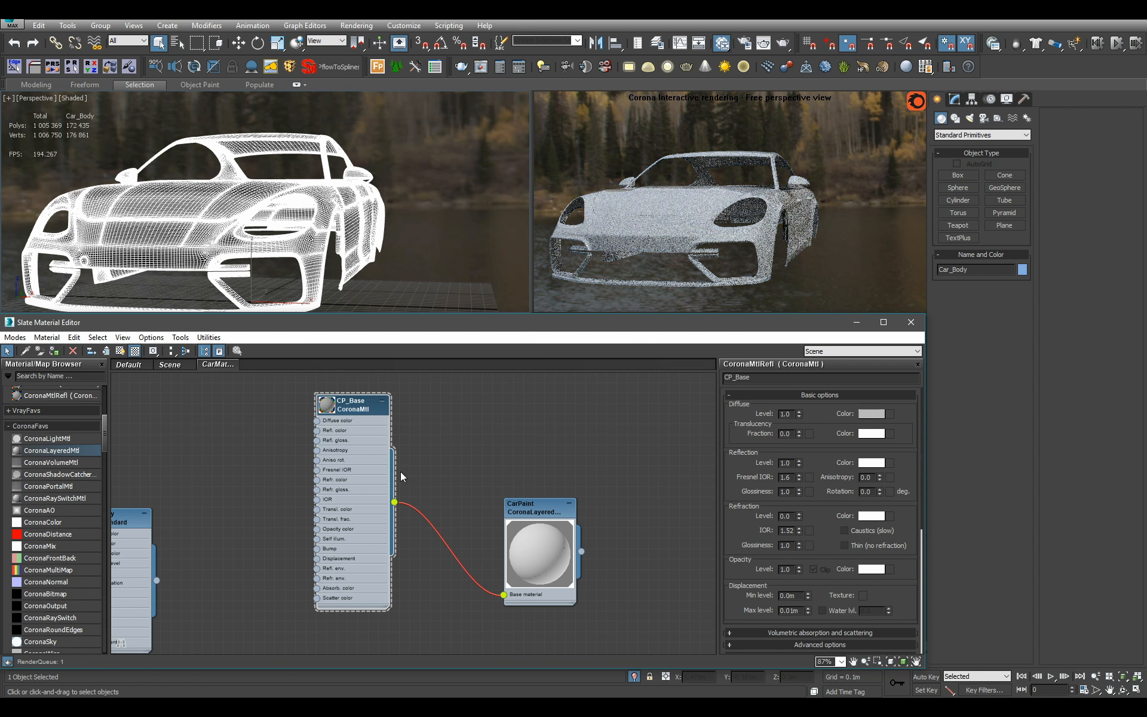
{"action": "double_click", "coordinate": [327, 405]}
{"action": "middle_click_drag", "start_coordinate": [401, 519], "coordinate": [432, 500]}
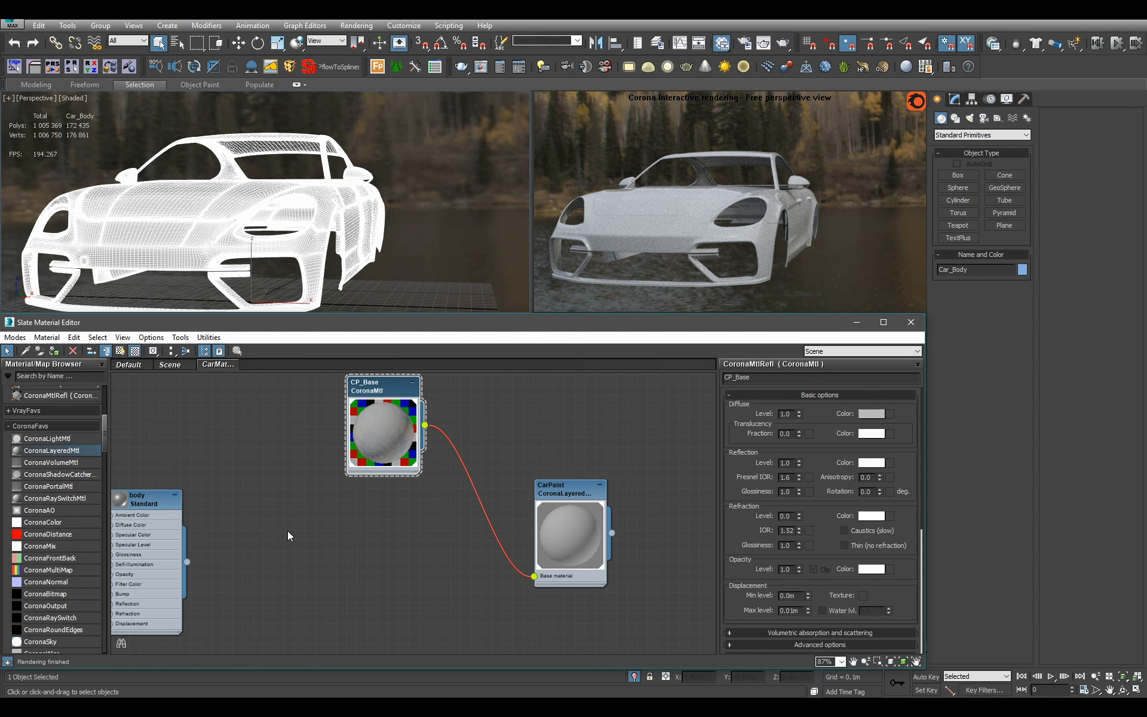
Add the library material CoronaMtl as a new node below CP_Base and name it Mirror
{"action": "middle_click_drag", "start_coordinate": [217, 525], "coordinate": [236, 525]}
{"action": "scroll", "coordinate": [144, 489], "scroll_direction": "down", "scroll_amount": 2}
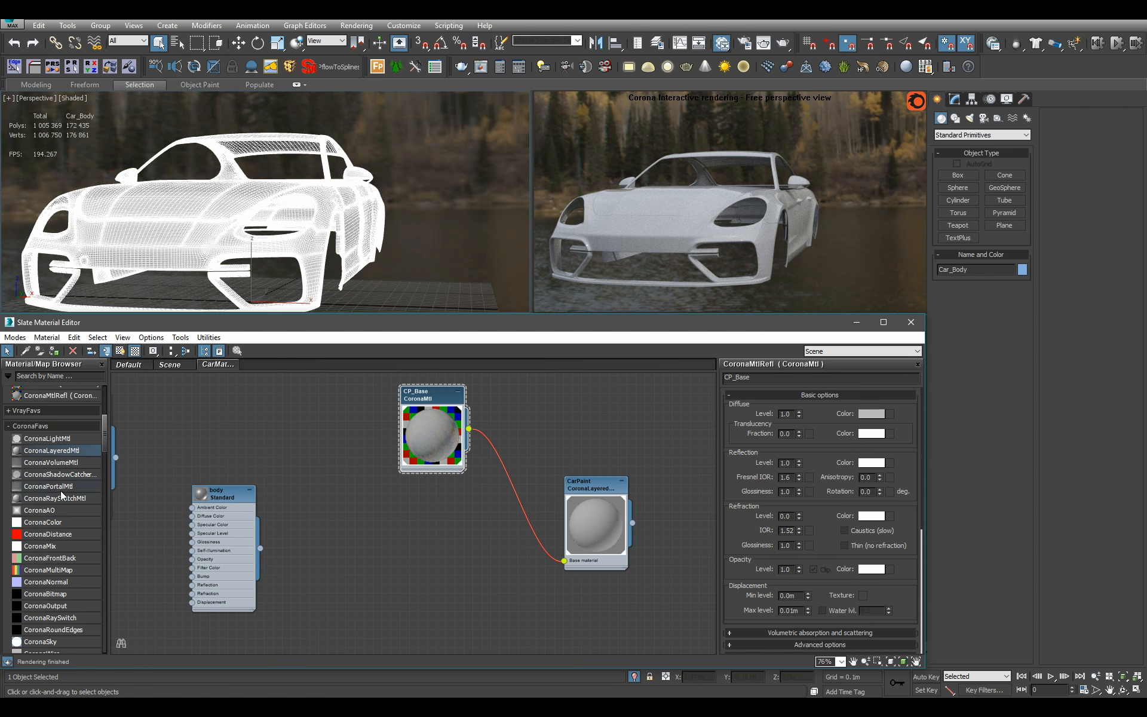
{"action": "scroll", "coordinate": [60, 490], "scroll_direction": "up", "scroll_amount": 2}
{"action": "left_click_drag", "start_coordinate": [54, 448], "coordinate": [442, 535]}
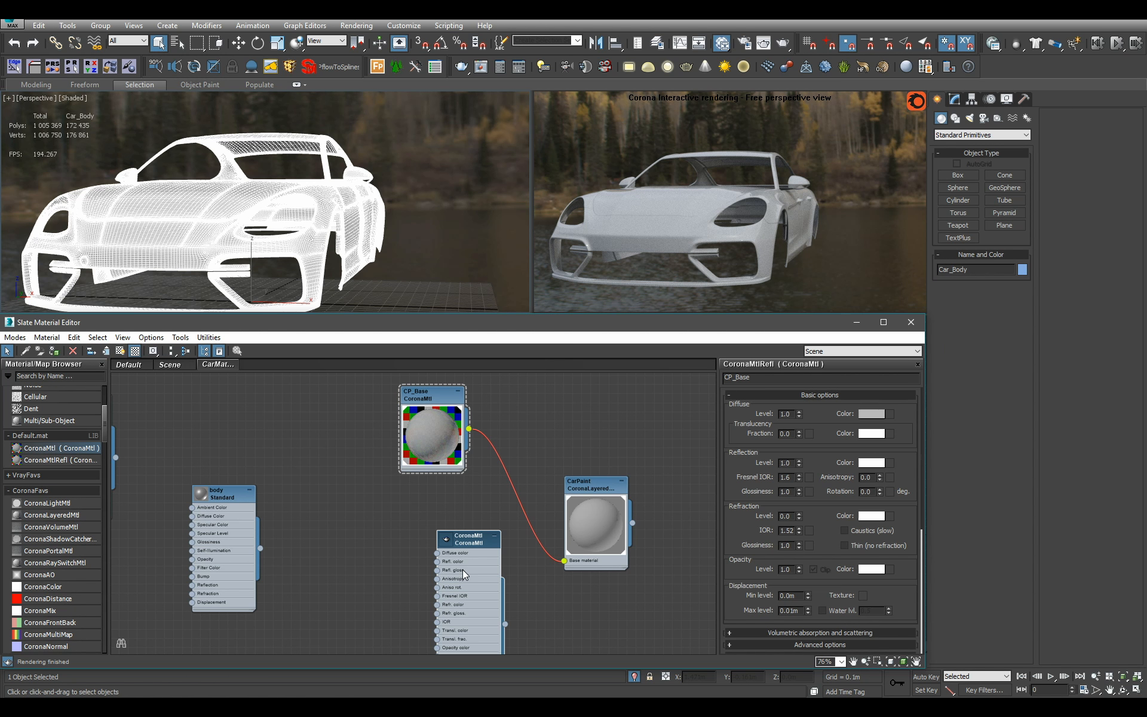
{"action": "double_click", "coordinate": [779, 380]}
{"action": "type", "text": "Mirror"}
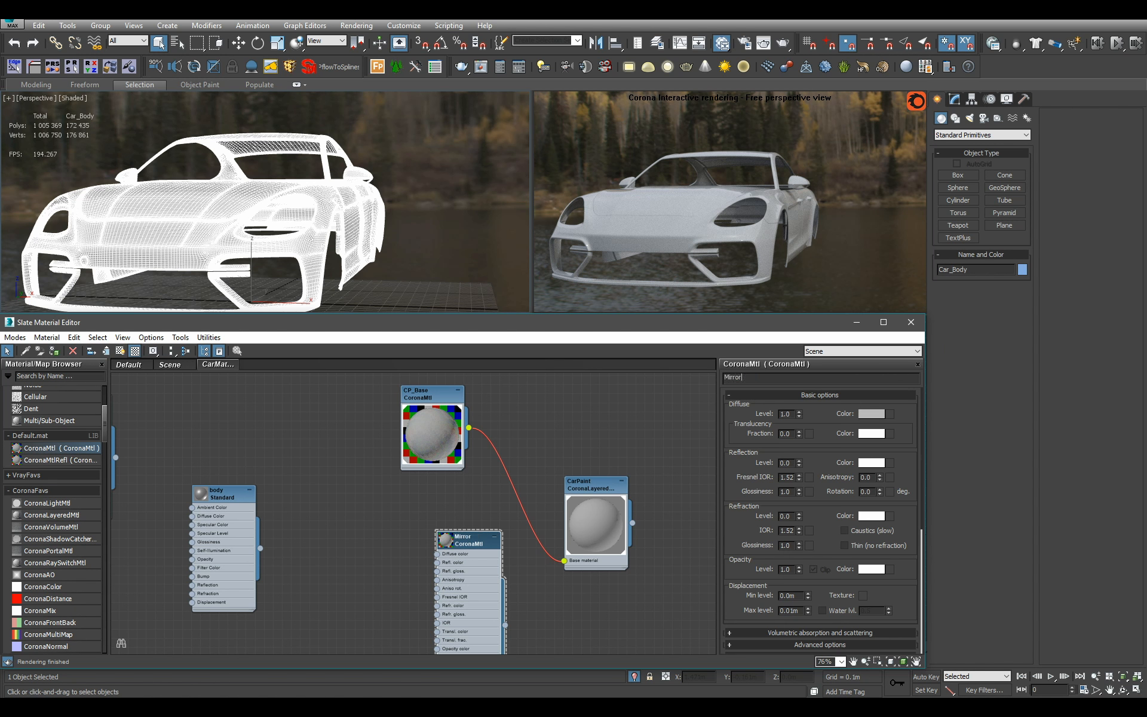
{"action": "key", "text": "Return"}
Set the Mirror material's diffuse level to 0, reflection level to 1 and Fresnel IOR to 999
{"action": "right_click", "coordinate": [799, 414]}
{"action": "middle_click_drag", "start_coordinate": [402, 472], "coordinate": [352, 397]}
{"action": "scroll", "coordinate": [403, 472], "scroll_direction": "up", "scroll_amount": 2}
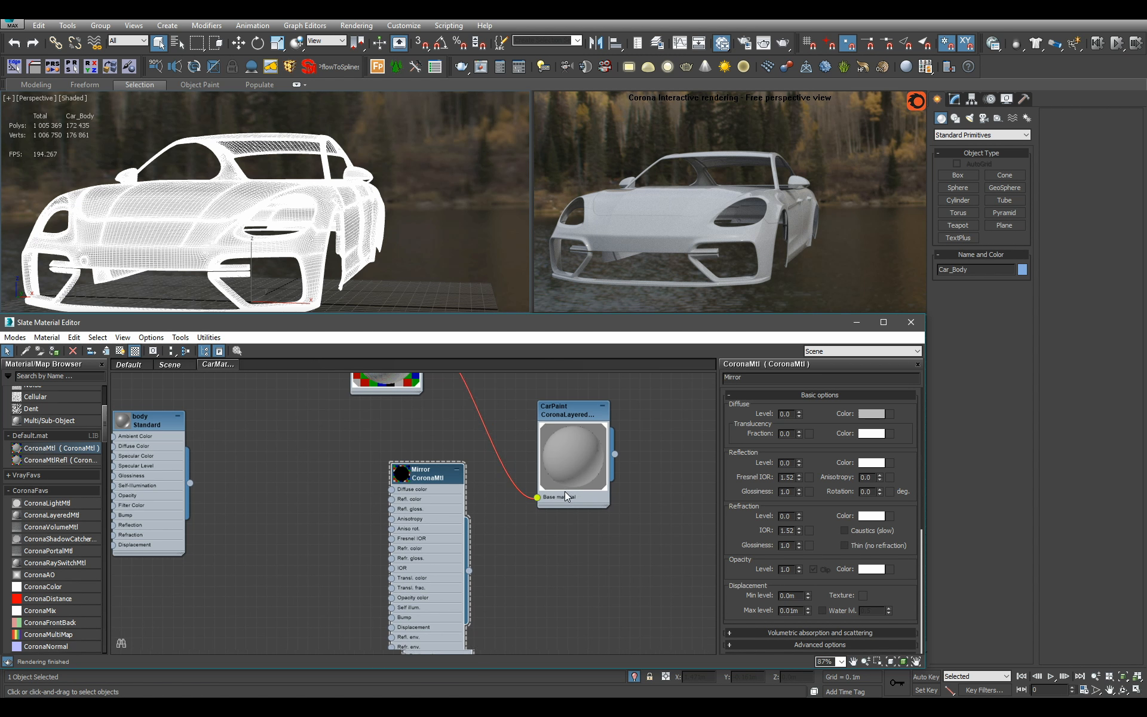
{"action": "double_click", "coordinate": [786, 463]}
{"action": "type", "text": "1"}
{"action": "key", "text": "Return"}
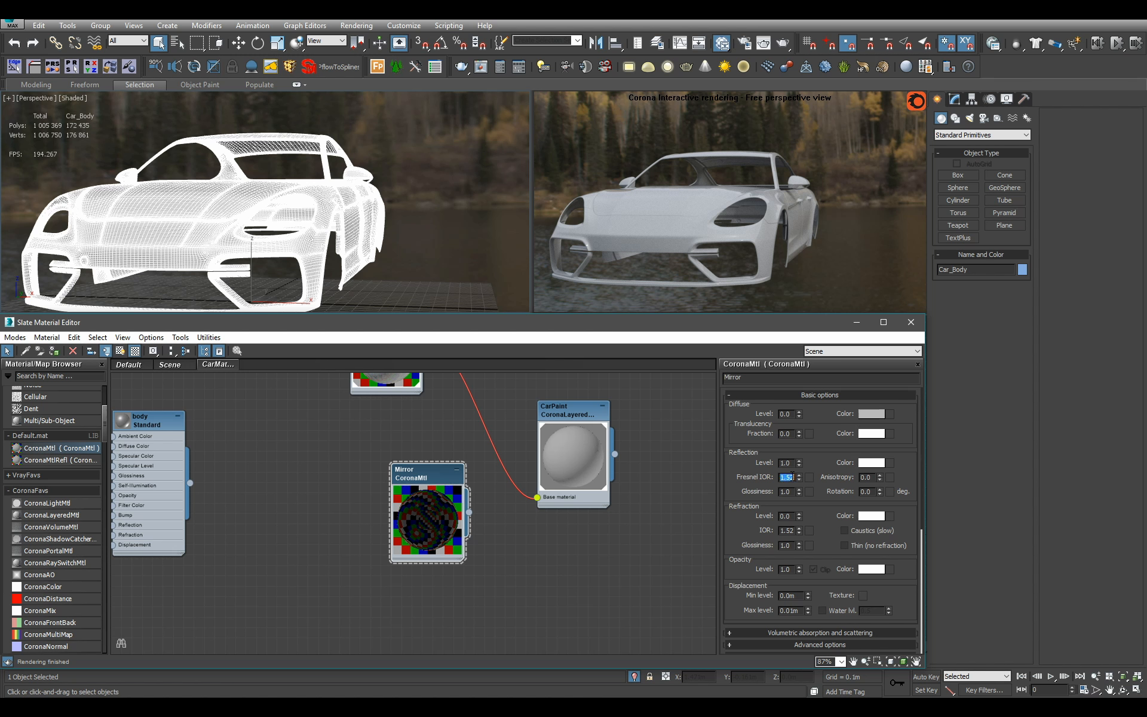
{"action": "type", "text": "999"}
{"action": "key", "text": "Return"}
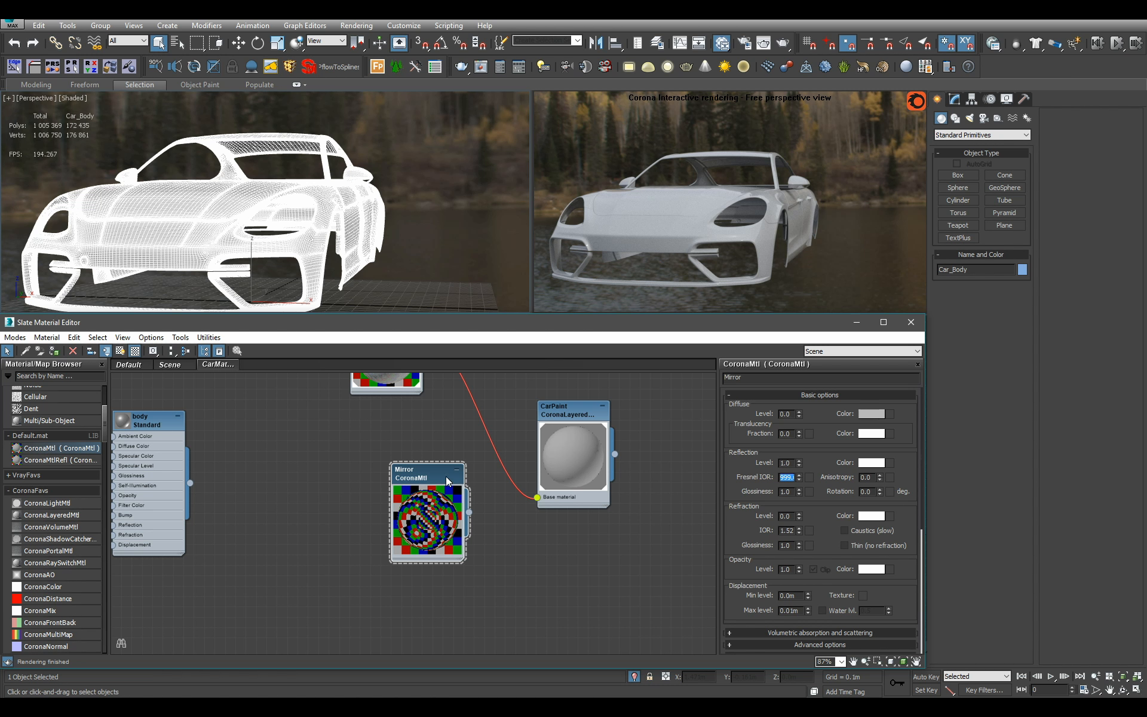
Connect the Mirror material to Layer 0 of CarPaint and arrange the connected nodes closer together
{"action": "left_click_drag", "start_coordinate": [446, 475], "coordinate": [549, 511]}
{"action": "middle_click_drag", "start_coordinate": [395, 360], "coordinate": [396, 413]}
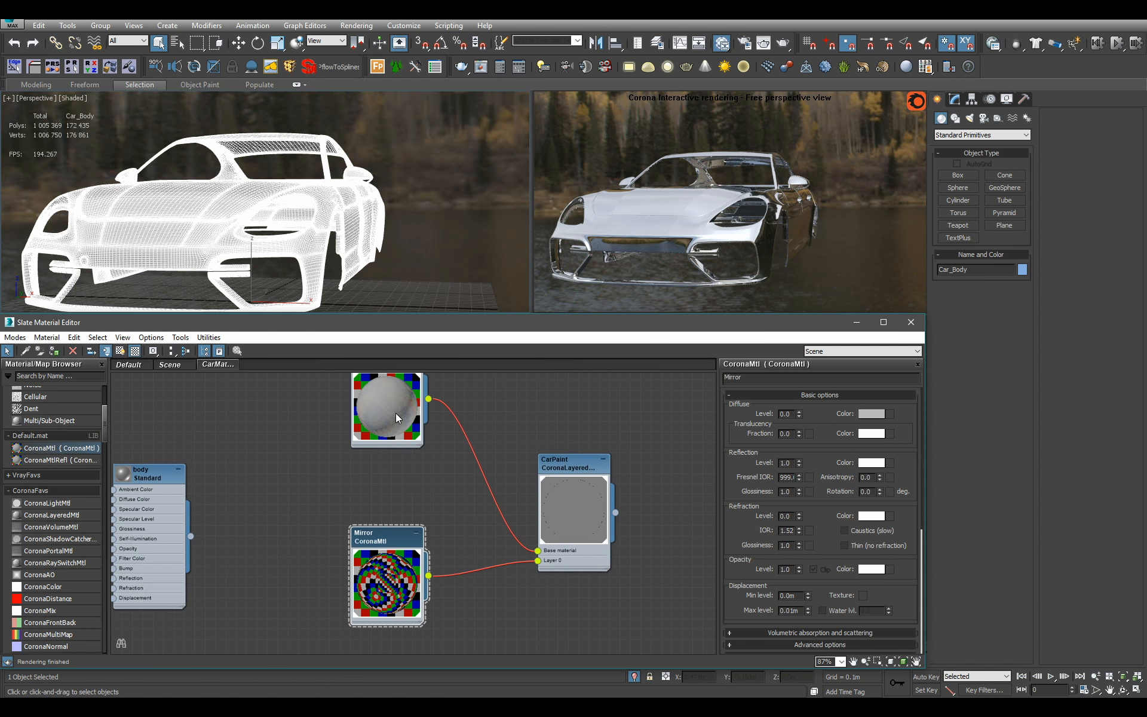
{"action": "left_click_drag", "start_coordinate": [396, 413], "coordinate": [396, 475]}
{"action": "middle_click_drag", "start_coordinate": [577, 557], "coordinate": [590, 491]}
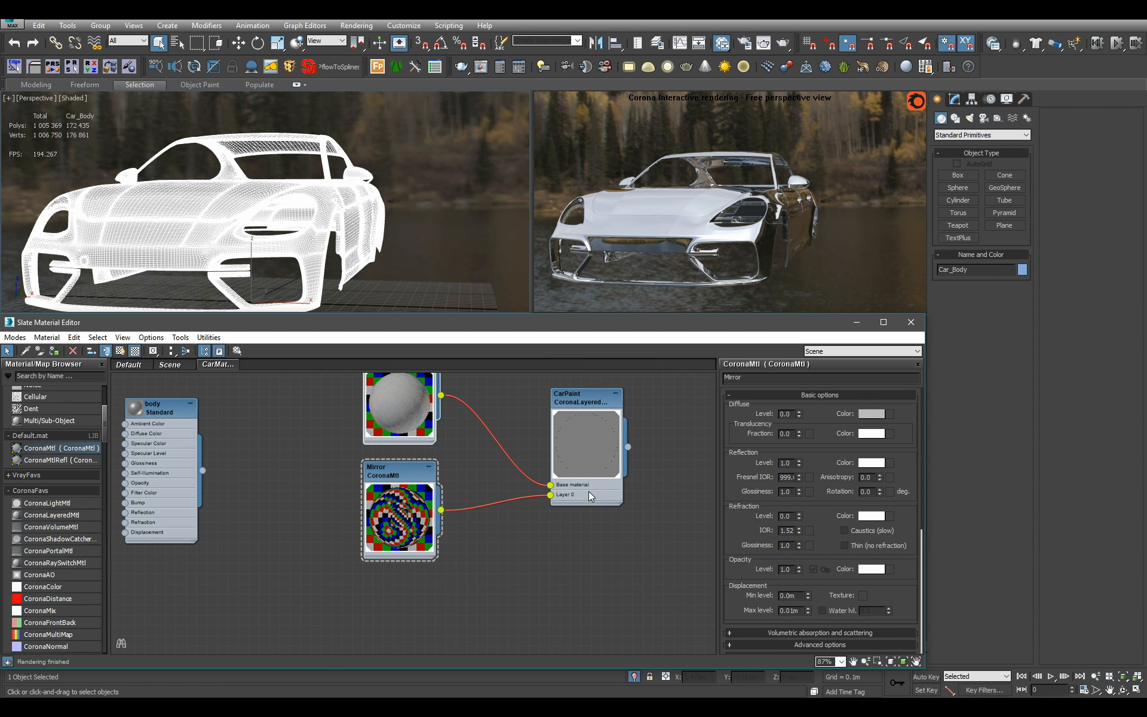
{"action": "left_click", "coordinate": [590, 491]}
{"action": "left_click_drag", "start_coordinate": [577, 486], "coordinate": [526, 455]}
Add a Falloff map below the Mirror node, with the Fresnel falloff type and an index of refraction of 1.45
{"action": "left_click", "coordinate": [62, 375]}
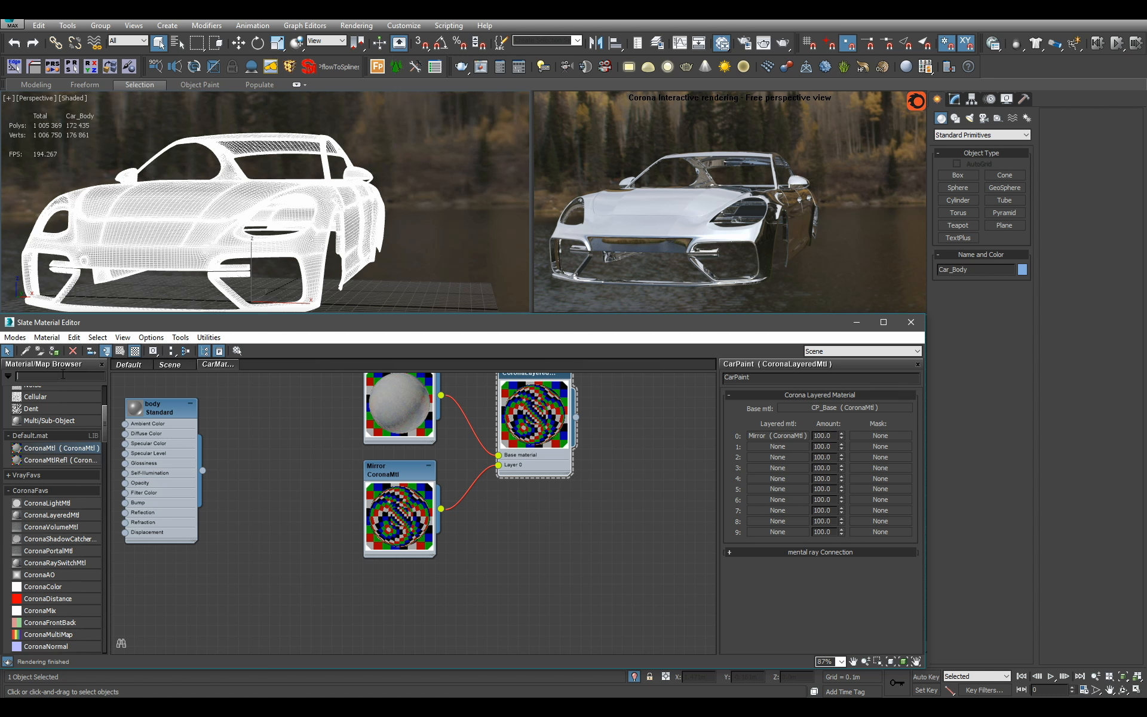
{"action": "type", "text": "fall"}
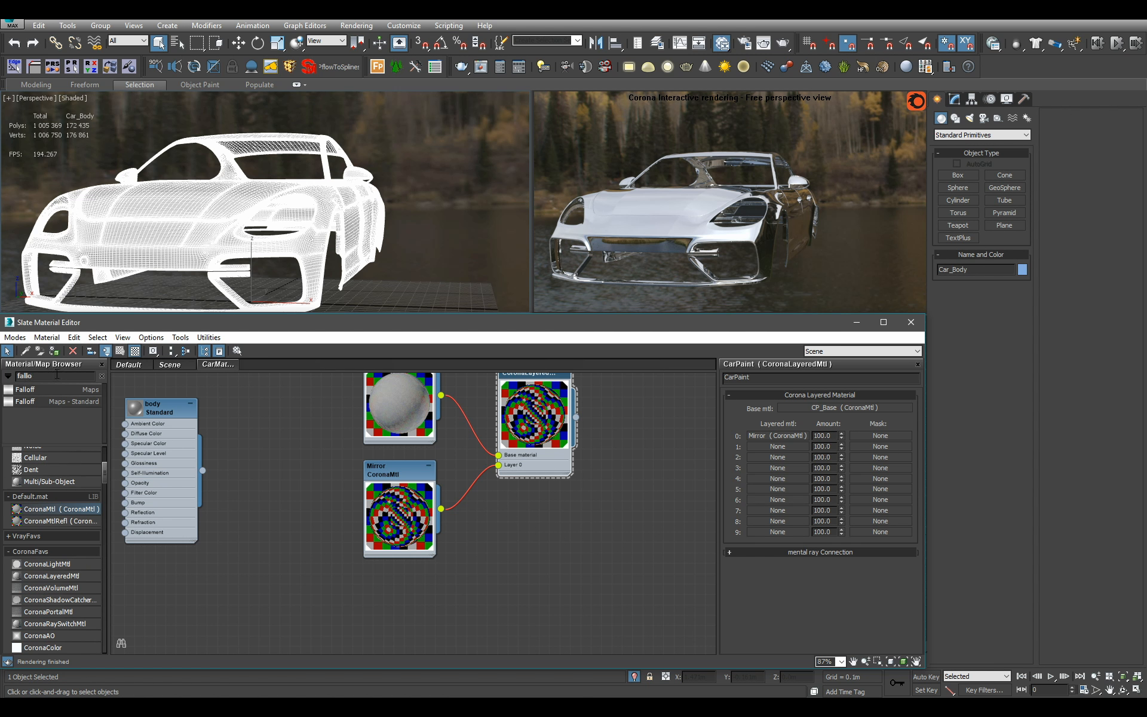
{"action": "type", "text": "o"}
{"action": "left_click_drag", "start_coordinate": [25, 389], "coordinate": [395, 585]}
{"action": "double_click", "coordinate": [401, 603]}
{"action": "left_click", "coordinate": [843, 451]}
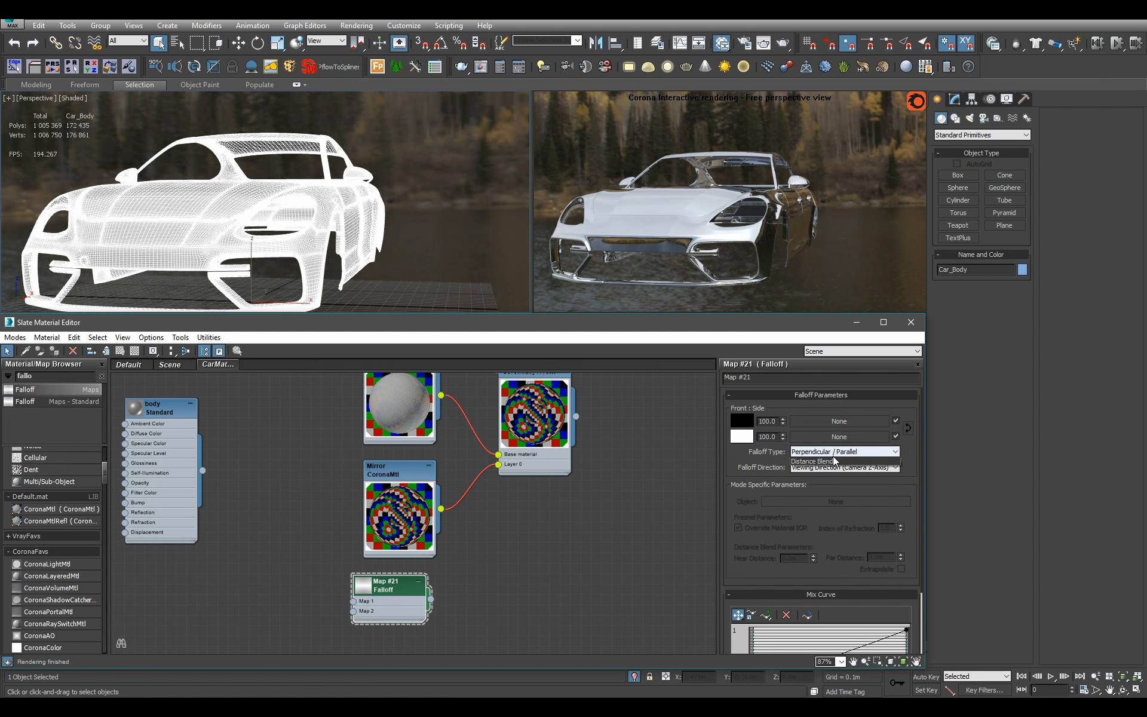
{"action": "left_click", "coordinate": [823, 477]}
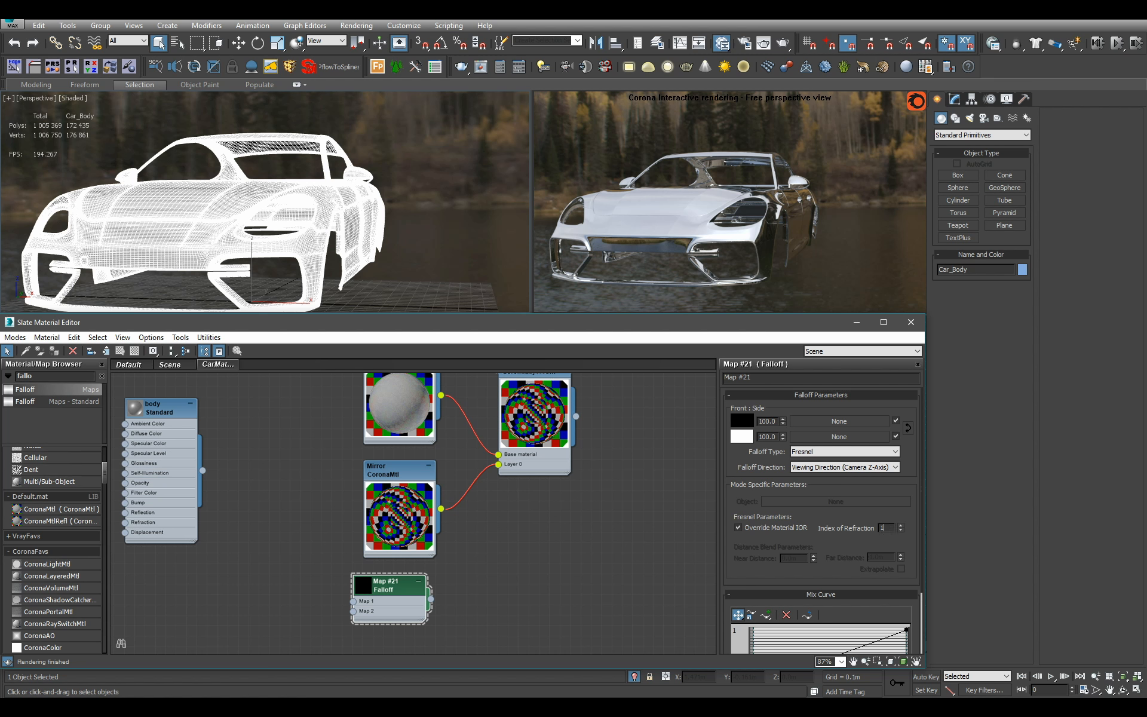
{"action": "type", "text": "1.45"}
Connect the Falloff map to Mask 0 of CarPaint and align its node under the Mirror node
{"action": "left_click_drag", "start_coordinate": [433, 601], "coordinate": [501, 474]}
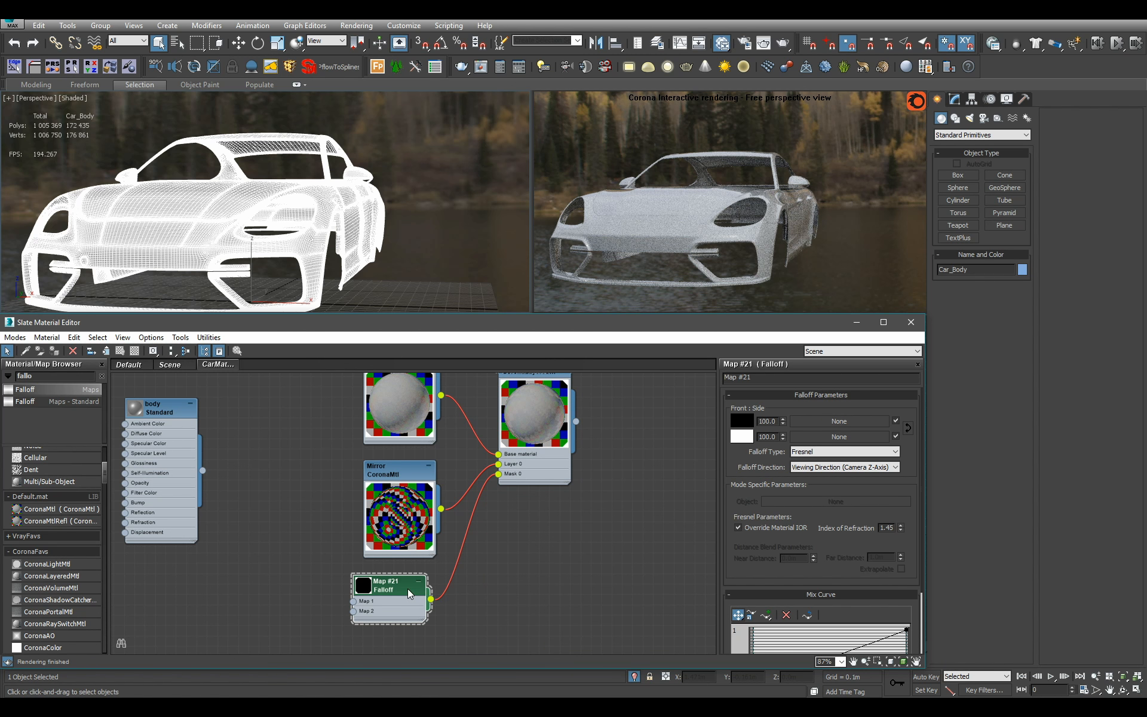
{"action": "left_click_drag", "start_coordinate": [408, 589], "coordinate": [418, 589]}
{"action": "left_click", "coordinate": [429, 582]}
{"action": "middle_click_drag", "start_coordinate": [424, 446], "coordinate": [425, 496]}
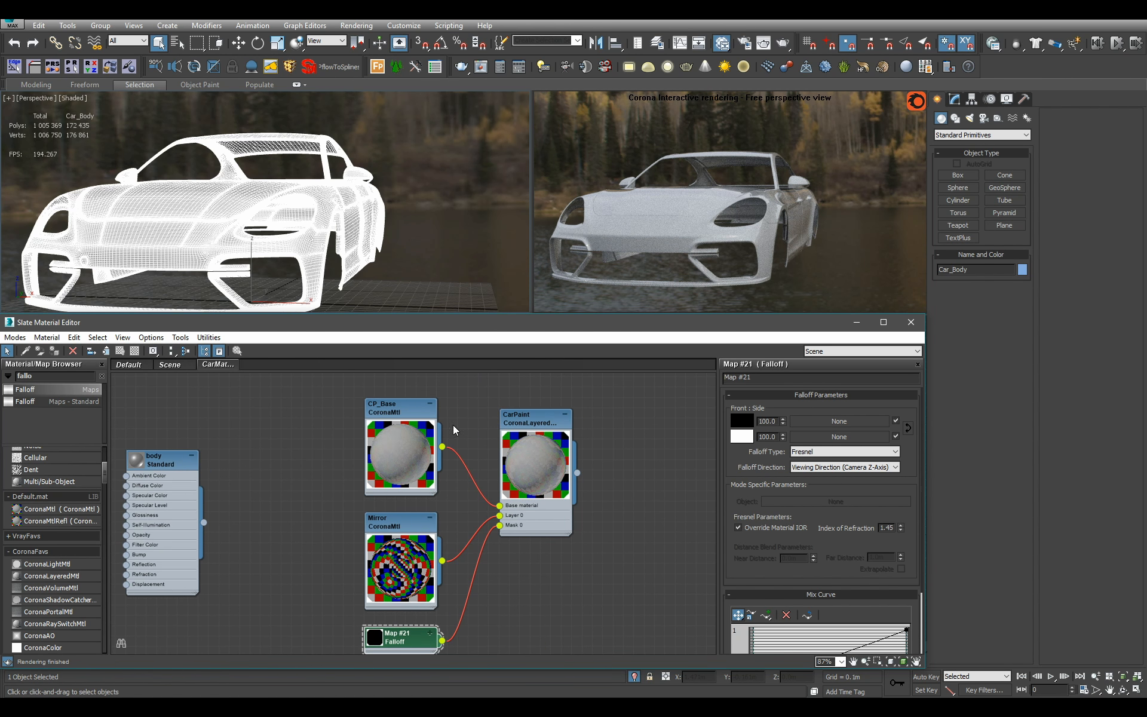
Set the diffuse level of the CP_Base material to 0 and view the car body from another front angle
{"action": "middle_click_drag", "start_coordinate": [358, 269], "coordinate": [505, 256], "text": "alt"}
{"action": "middle_click_drag", "start_coordinate": [381, 432], "coordinate": [405, 462]}
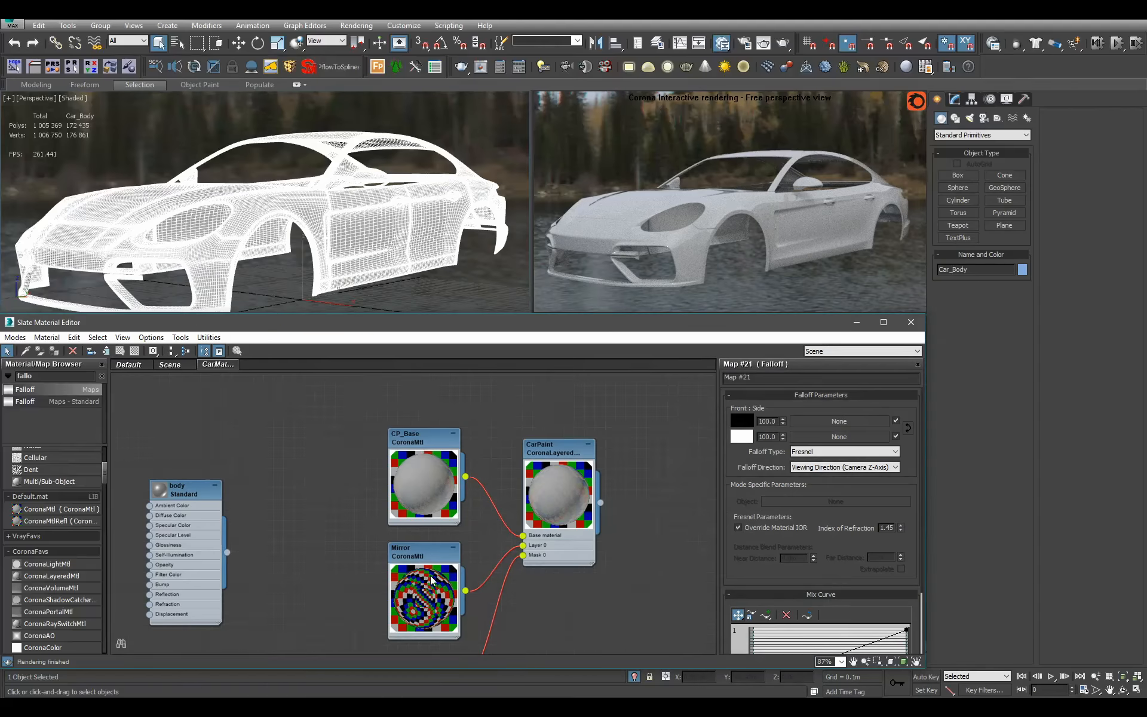
{"action": "left_click", "coordinate": [424, 431]}
{"action": "double_click", "coordinate": [424, 431]}
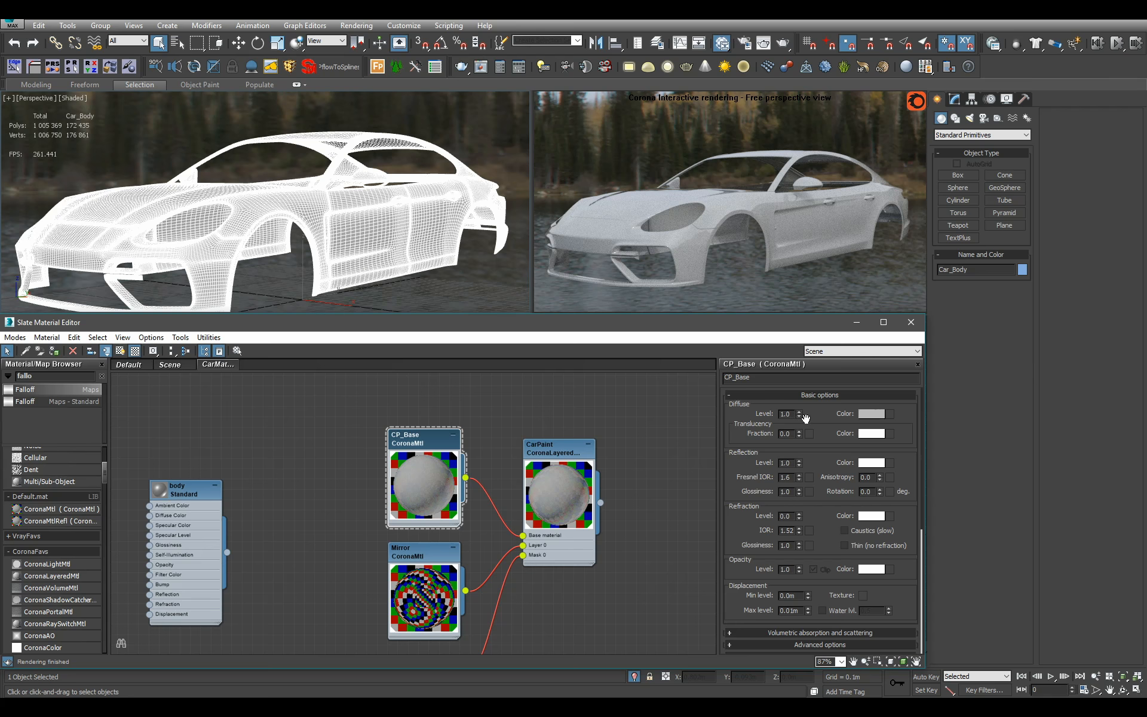
{"action": "right_click", "coordinate": [800, 416]}
{"action": "mouse_move", "coordinate": [353, 206]}
{"action": "middle_mouse_down", "text": "alt"}
{"action": "mouse_move", "coordinate": [322, 230]}
{"action": "mouse_move", "coordinate": [340, 219]}
{"action": "middle_mouse_up", "text": "alt"}
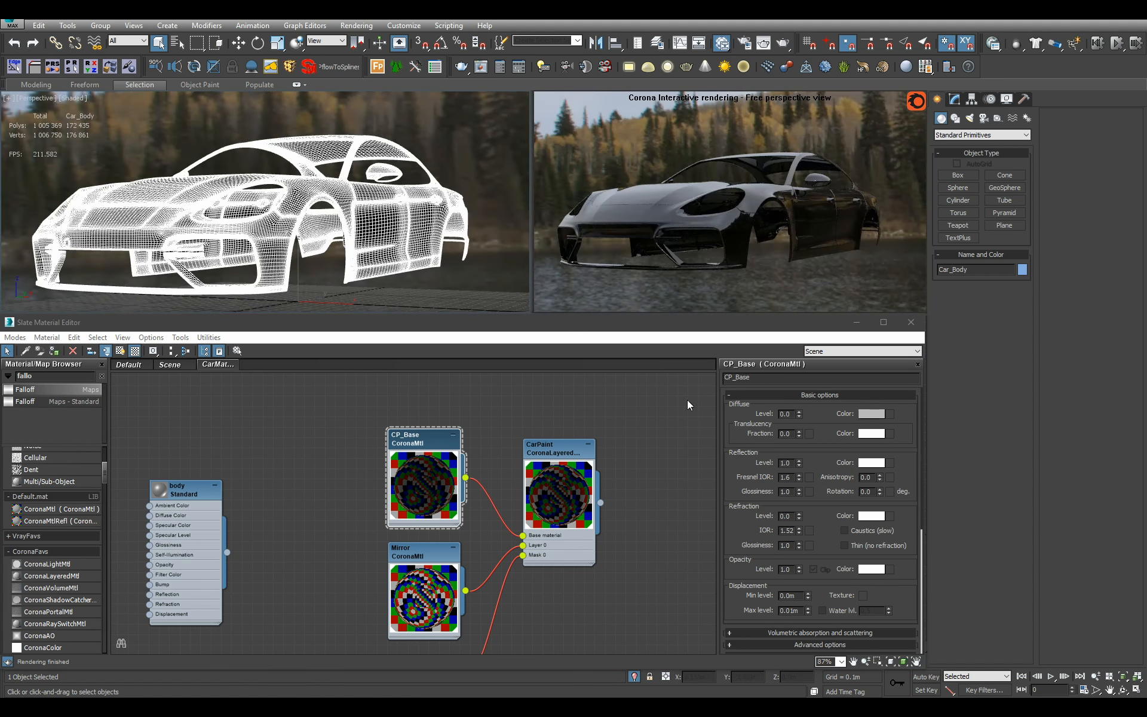
Set the reflection of the CP_Base material to a Fresnel IOR of 2.4 and a glossiness of 0.5
{"action": "left_click", "coordinate": [790, 478]}
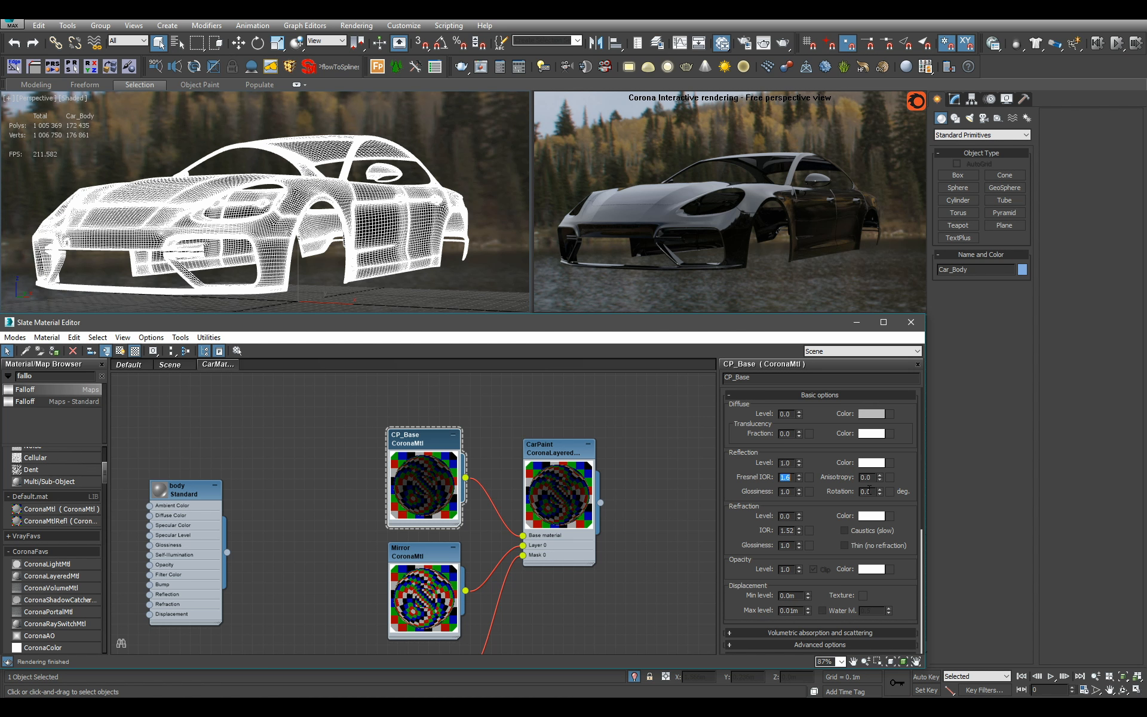
{"action": "type", "text": "2.4"}
{"action": "key", "text": "Return"}
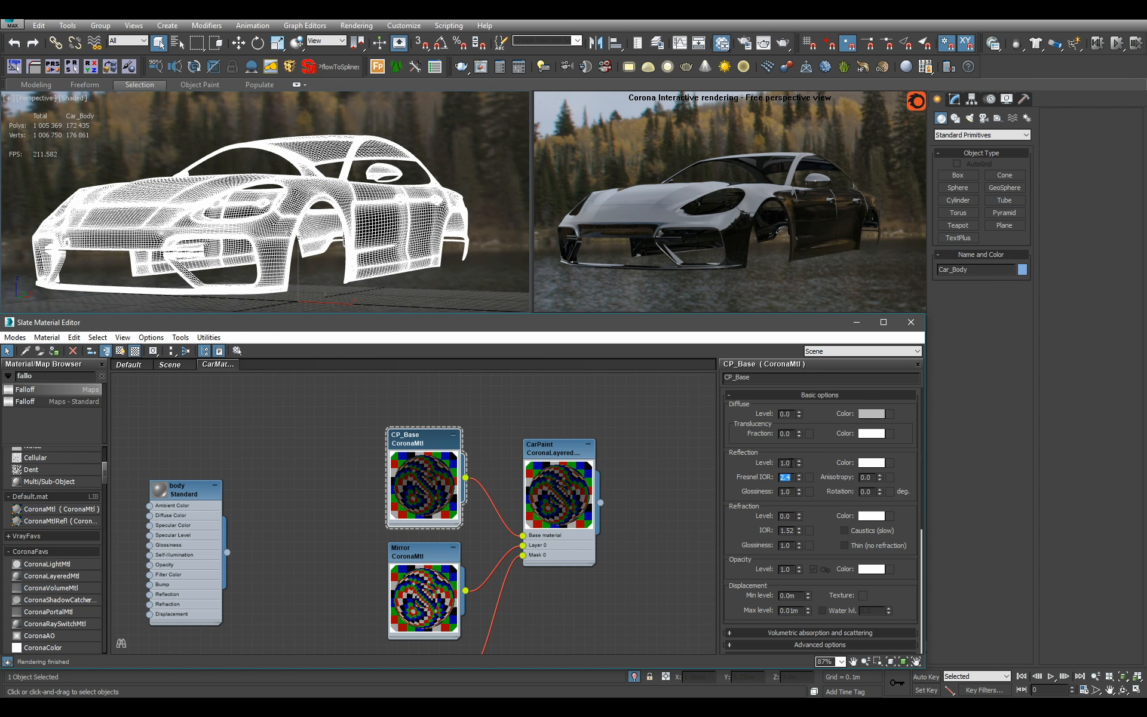
{"action": "double_click", "coordinate": [786, 491]}
{"action": "type", "text": ".5"}
{"action": "key", "text": "Return"}
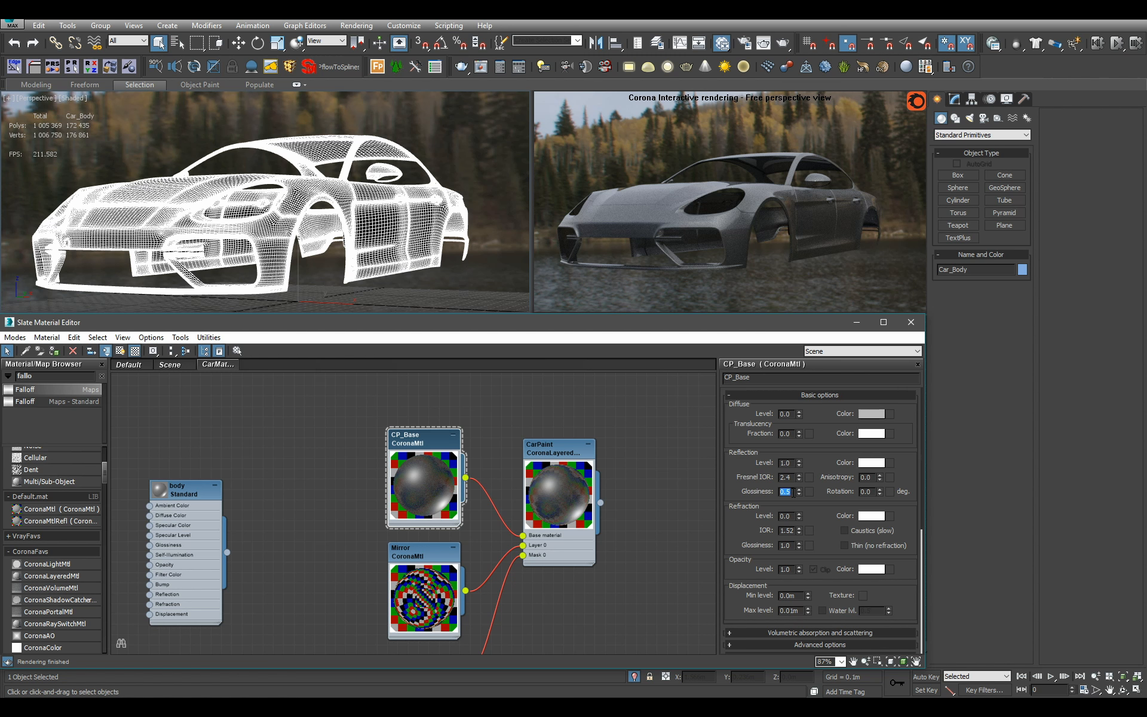
Compare reflection glossiness values of 0.6 and 0.7 on CP_Base, settle on 0.6, and view the car from other front angles
{"action": "type", "text": ".6"}
{"action": "key", "text": "Return"}
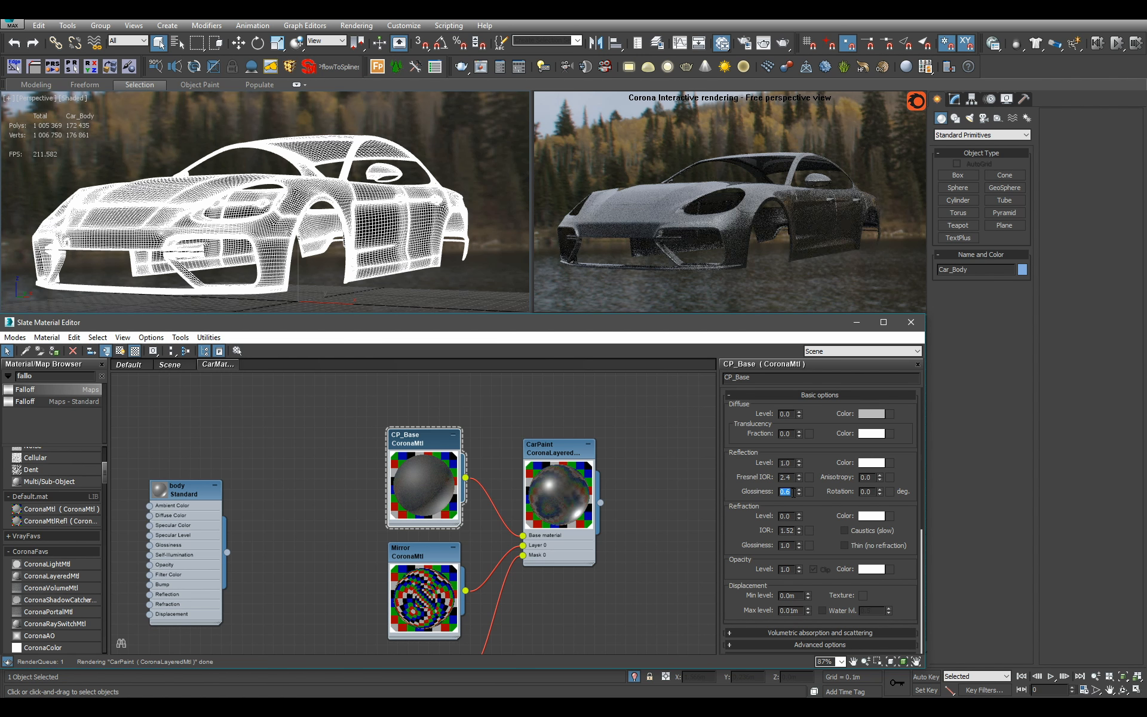
{"action": "type", "text": ".7"}
{"action": "key", "text": "Return"}
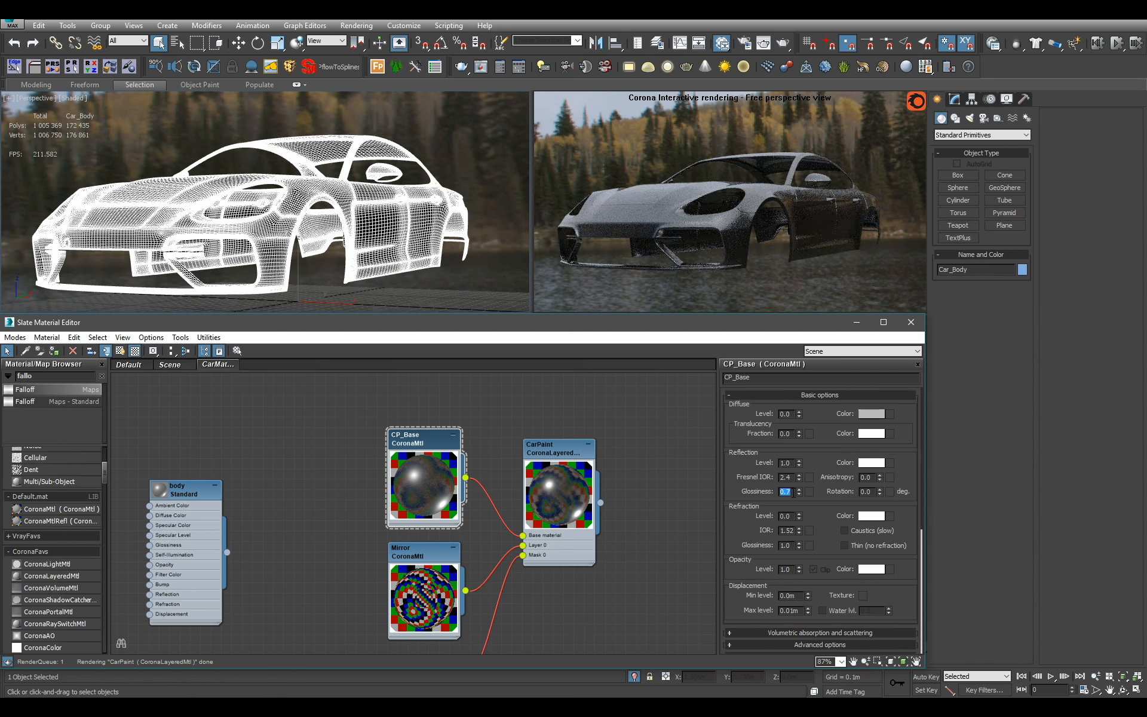
{"action": "type", "text": ".6"}
{"action": "key", "text": "Return"}
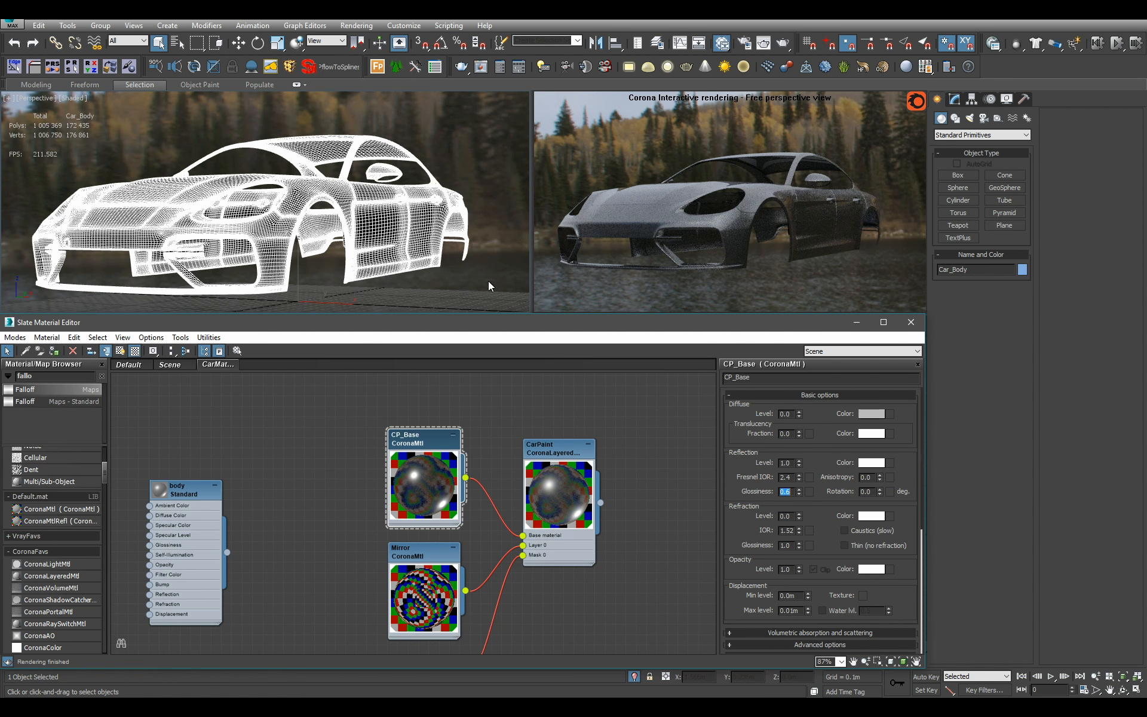
{"action": "middle_click_drag", "start_coordinate": [489, 281], "coordinate": [414, 199], "text": "alt"}
{"action": "mouse_move", "coordinate": [305, 214]}
{"action": "middle_mouse_down", "text": "alt"}
{"action": "mouse_move", "coordinate": [272, 229]}
{"action": "mouse_move", "coordinate": [293, 219]}
{"action": "mouse_move", "coordinate": [288, 201]}
{"action": "middle_mouse_up", "text": "alt"}
{"action": "scroll", "coordinate": [275, 227], "scroll_direction": "up", "scroll_amount": 3}
{"action": "middle_click_drag", "start_coordinate": [289, 201], "coordinate": [478, 231]}
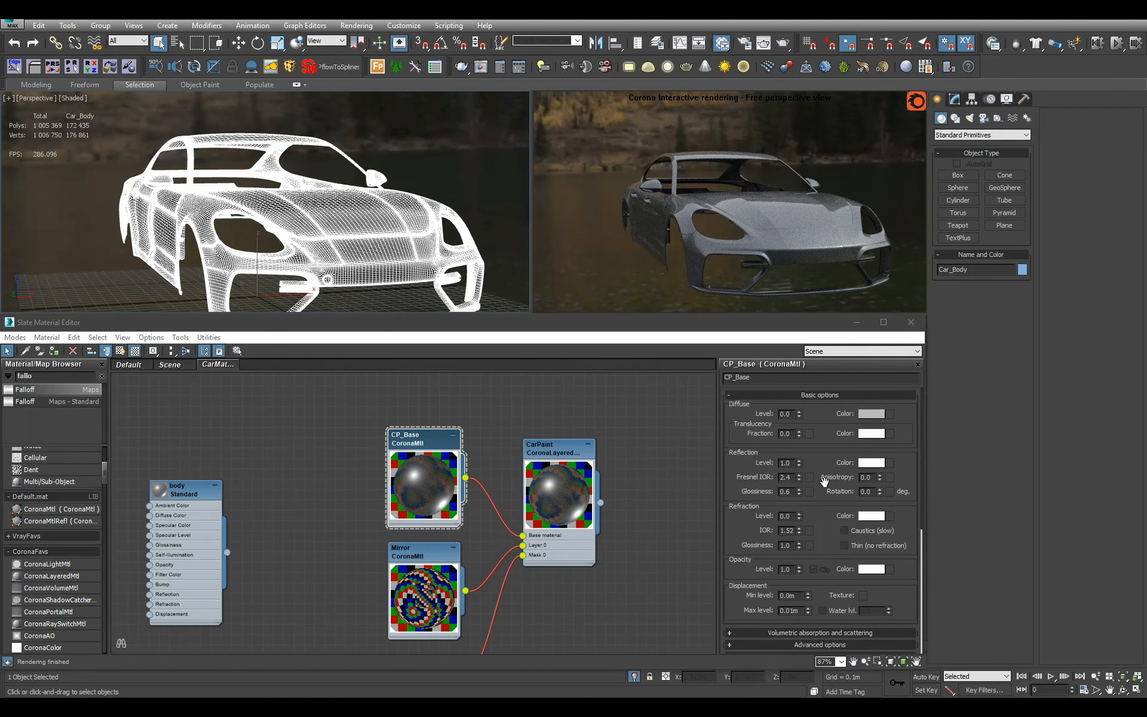
Set the CP_Base reflection to a Fresnel IOR of 1.8 and a glossiness of 0.7, and view the front bumper up close
{"action": "left_click", "coordinate": [793, 477]}
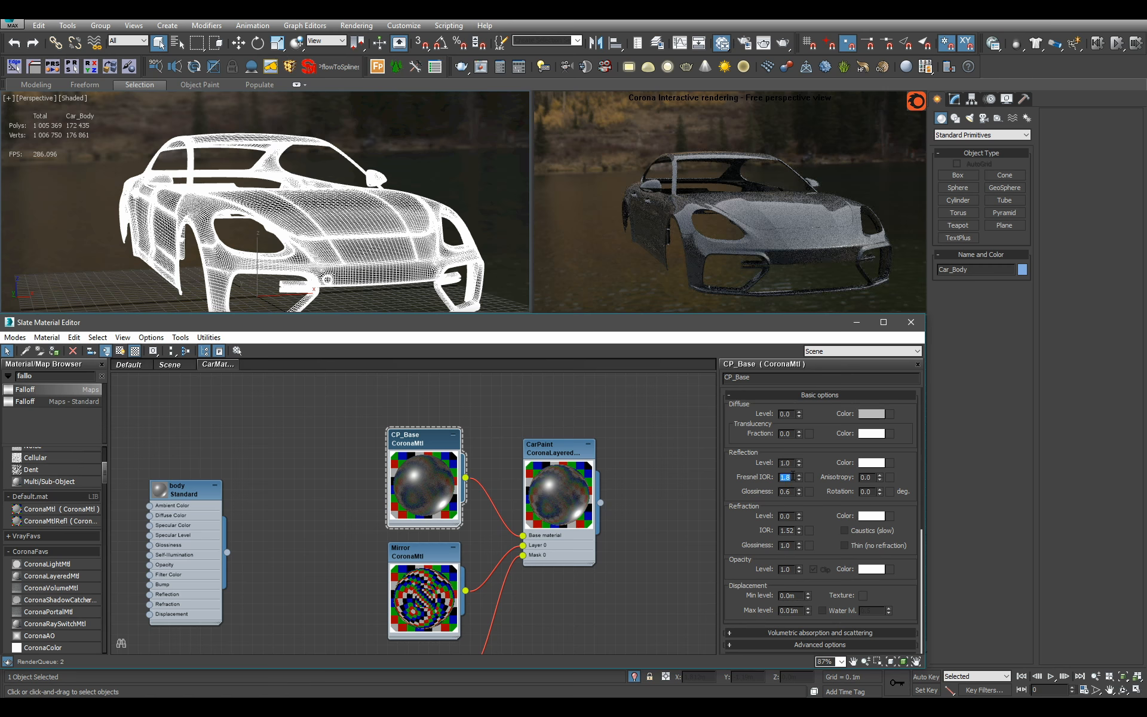
{"action": "middle_click_drag", "start_coordinate": [407, 217], "coordinate": [263, 222], "text": "alt"}
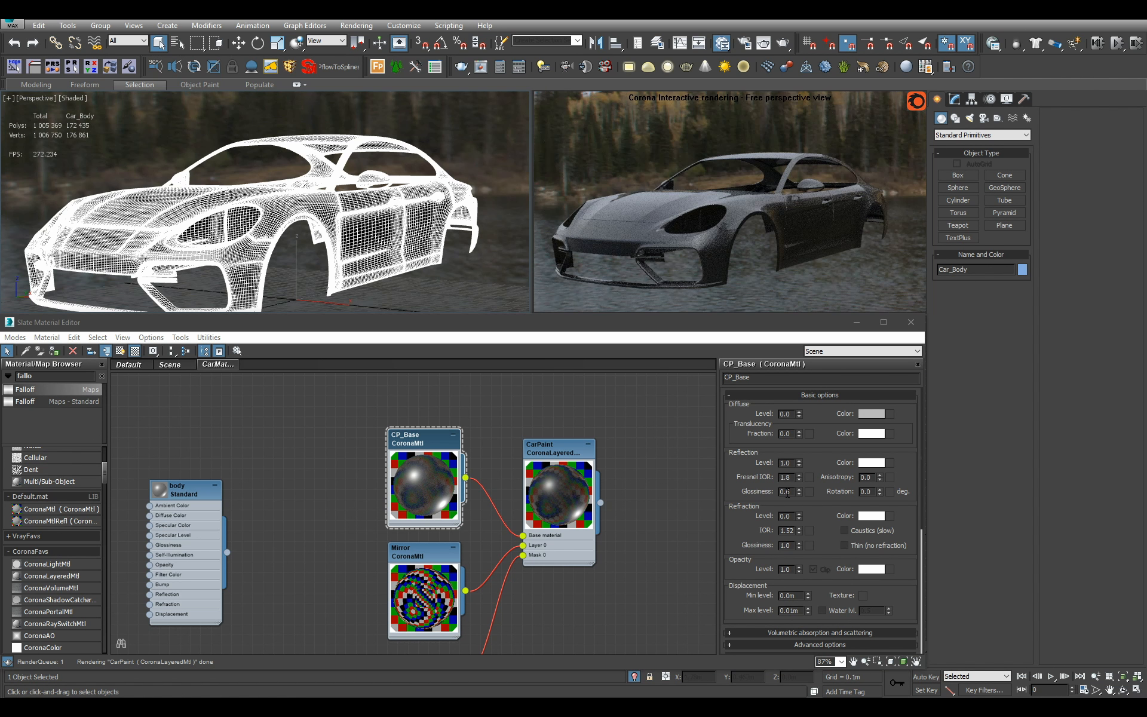
{"action": "double_click", "coordinate": [787, 492]}
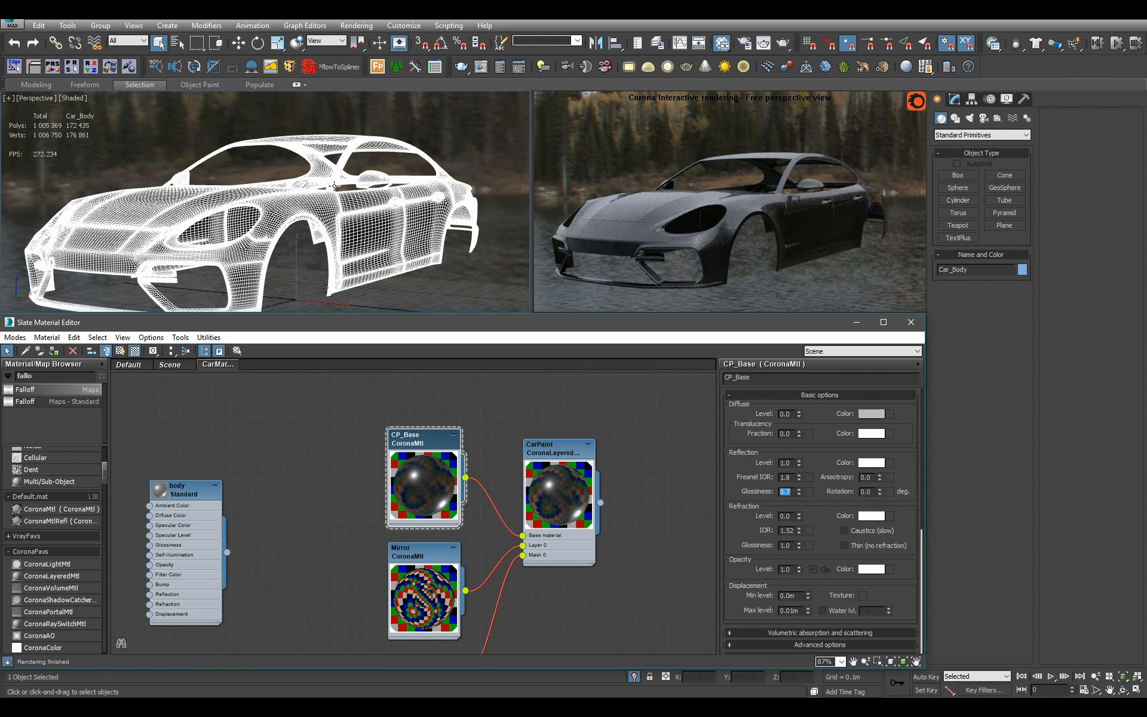
{"action": "mouse_move", "coordinate": [271, 215]}
{"action": "middle_mouse_down", "text": "alt"}
{"action": "mouse_move", "coordinate": [340, 184]}
{"action": "mouse_move", "coordinate": [263, 203]}
{"action": "middle_mouse_up", "text": "alt"}
{"action": "scroll", "coordinate": [315, 199], "scroll_direction": "up", "scroll_amount": 3}
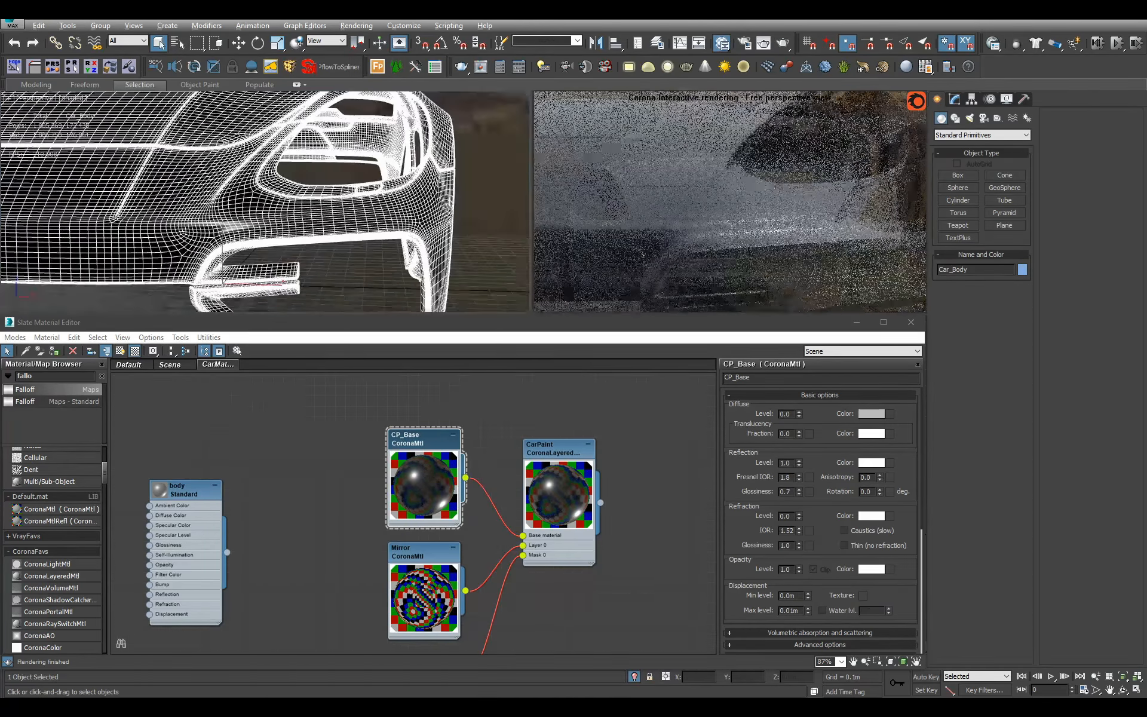
Switch to the Photos viewer and examine the paint in the Panamera reference photos, including the rear view and the headlight close-up
{"action": "key", "text": "alt+Tab"}
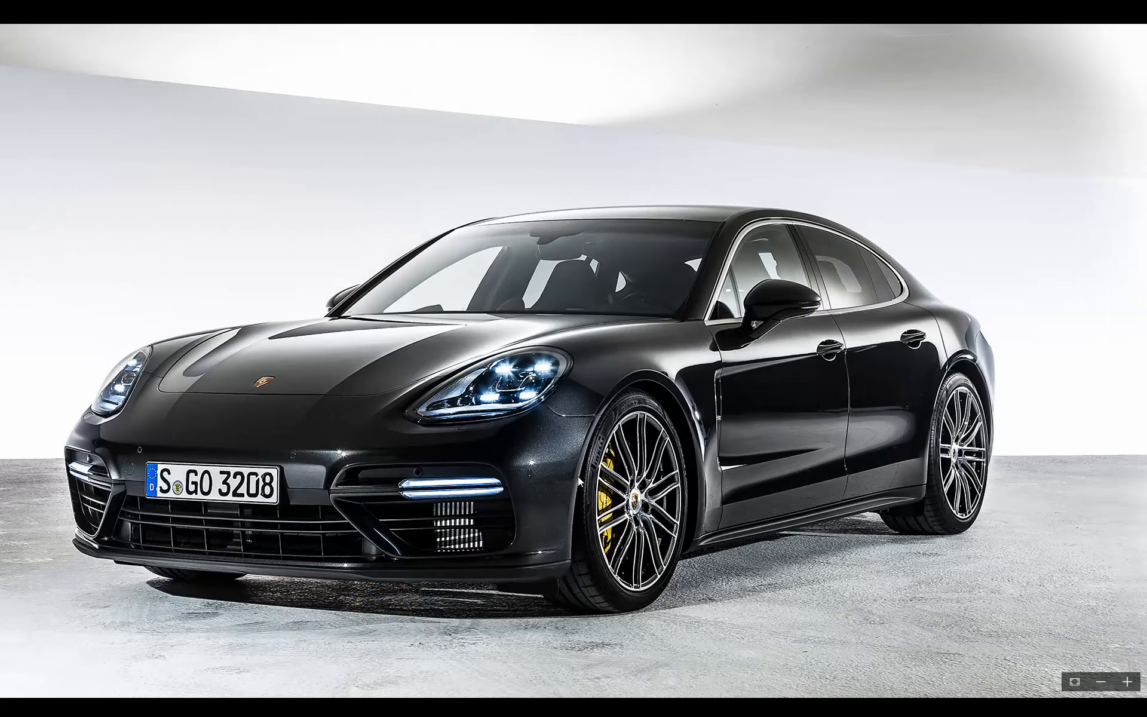
{"action": "key", "text": "Right"}
{"action": "key", "text": "Right"}
{"action": "key", "text": "Right"}
{"action": "key", "text": "Right"}
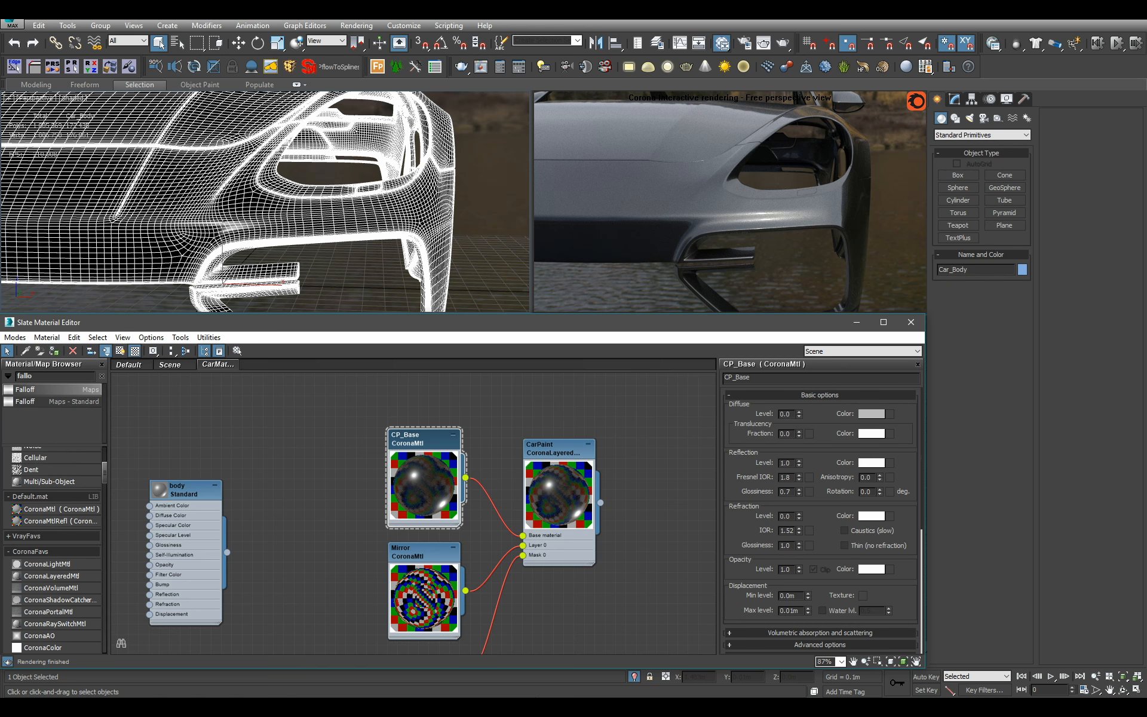
{"action": "key", "text": "alt+Tab"}
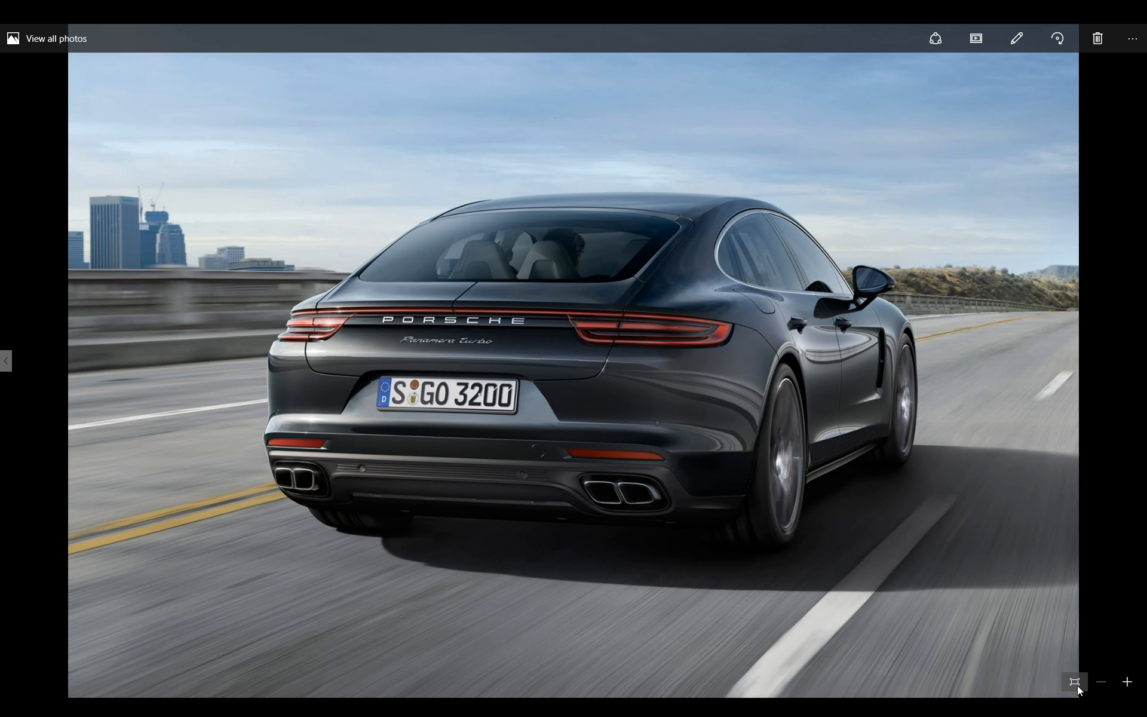
{"action": "left_click", "coordinate": [1078, 689]}
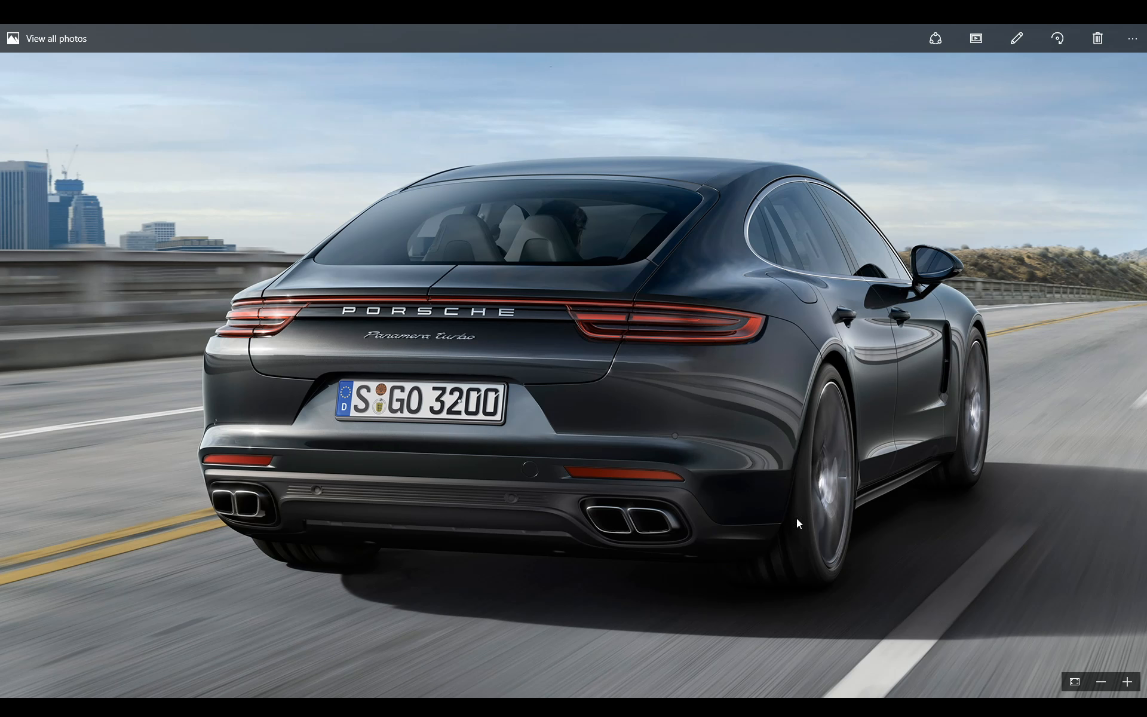
{"action": "left_click", "coordinate": [1077, 682]}
{"action": "left_click", "coordinate": [1076, 682]}
{"action": "left_click", "coordinate": [1076, 681]}
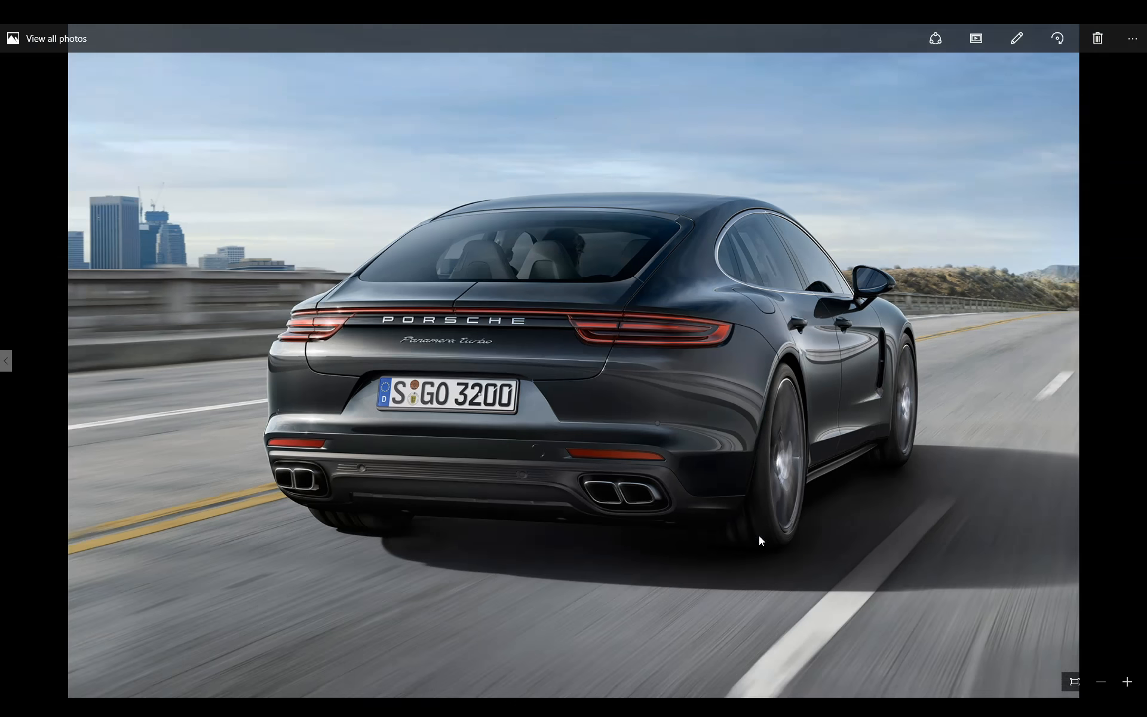
{"action": "scroll", "coordinate": [759, 537], "scroll_direction": "down", "scroll_amount": 1}
{"action": "scroll", "coordinate": [757, 535], "scroll_direction": "down", "scroll_amount": 2}
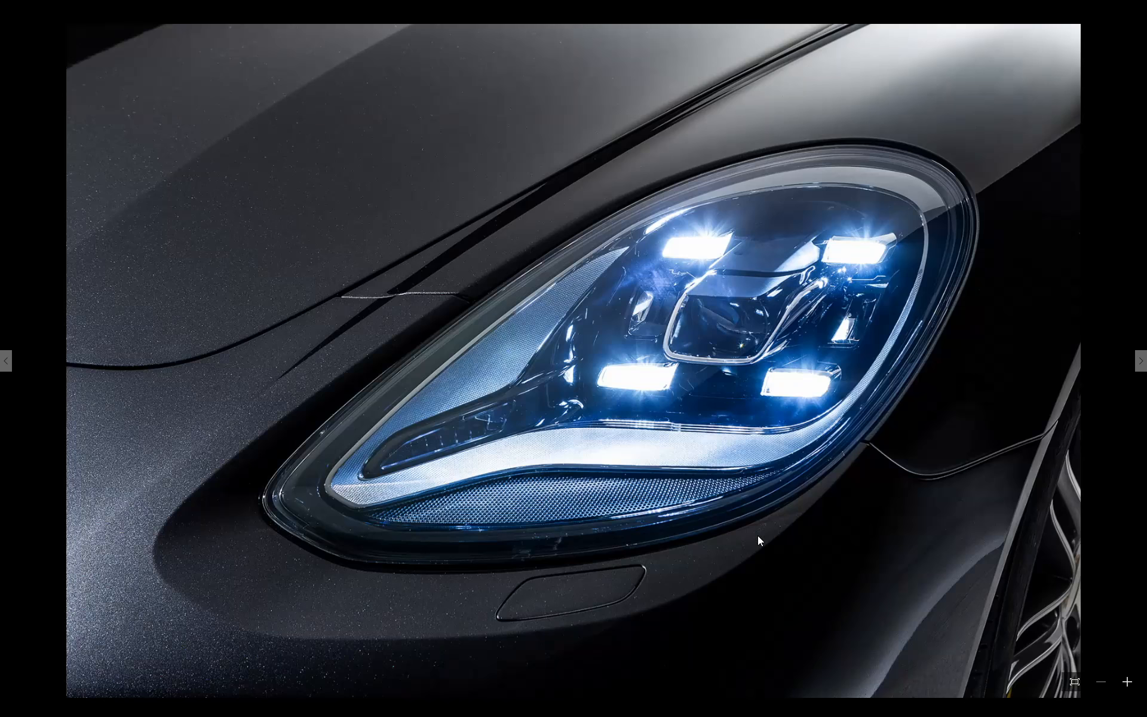
{"action": "scroll", "coordinate": [758, 536], "scroll_direction": "down", "scroll_amount": 1}
{"action": "scroll", "coordinate": [757, 535], "scroll_direction": "down", "scroll_amount": 1}
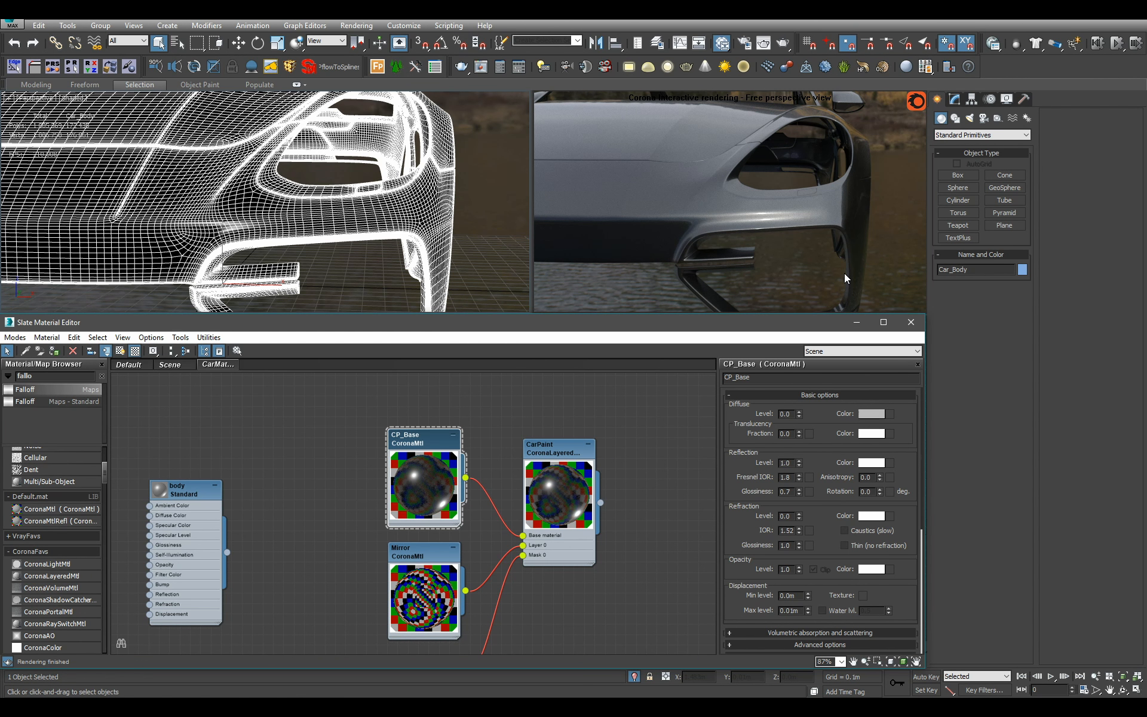
In 3ds Max, move the body Standard material node farther away from the CP_Base node to free space in the graph
{"action": "scroll", "coordinate": [406, 210], "scroll_direction": "down", "scroll_amount": 6}
{"action": "middle_click_drag", "start_coordinate": [407, 209], "coordinate": [344, 212], "text": "alt"}
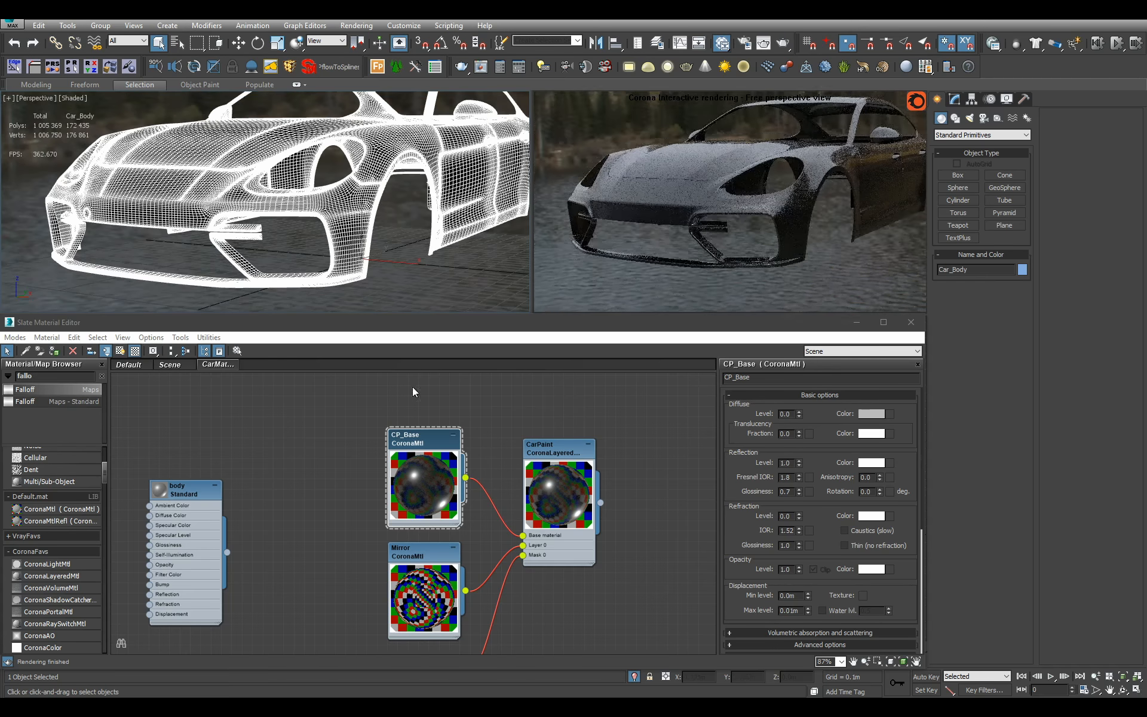
{"action": "middle_click_drag", "start_coordinate": [215, 544], "coordinate": [376, 507]}
{"action": "scroll", "coordinate": [372, 506], "scroll_direction": "up", "scroll_amount": 1}
{"action": "left_click_drag", "start_coordinate": [372, 507], "coordinate": [221, 554]}
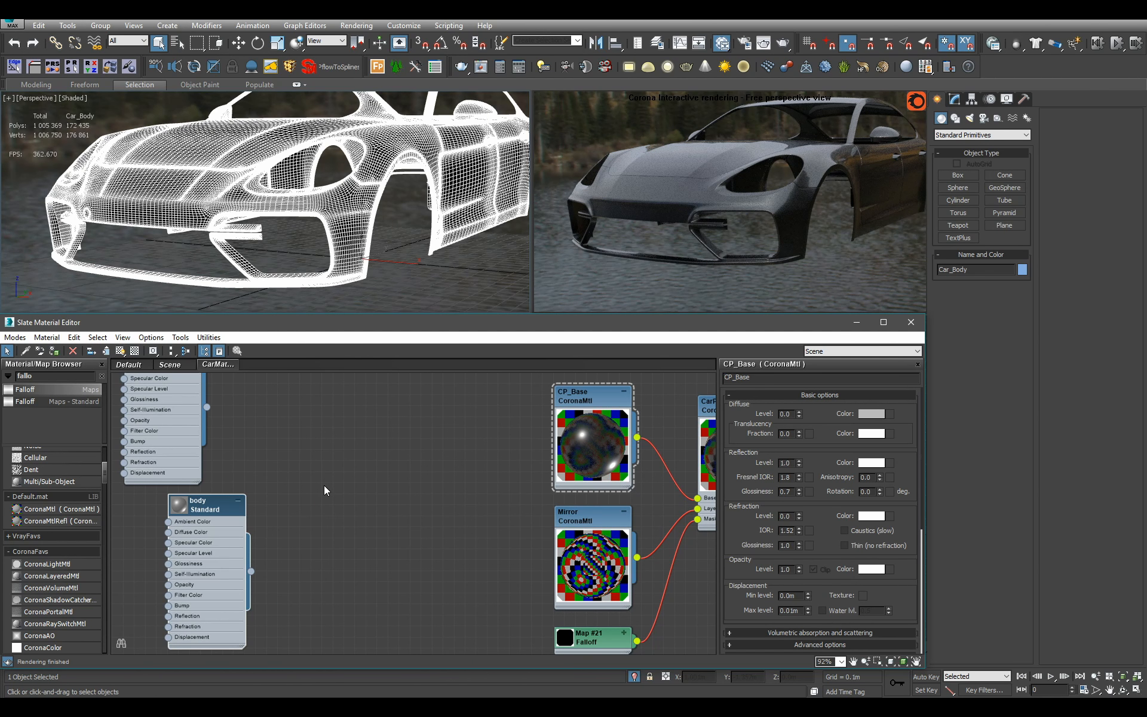
{"action": "middle_click_drag", "start_coordinate": [324, 485], "coordinate": [309, 514]}
{"action": "scroll", "coordinate": [70, 536], "scroll_direction": "up", "scroll_amount": 4}
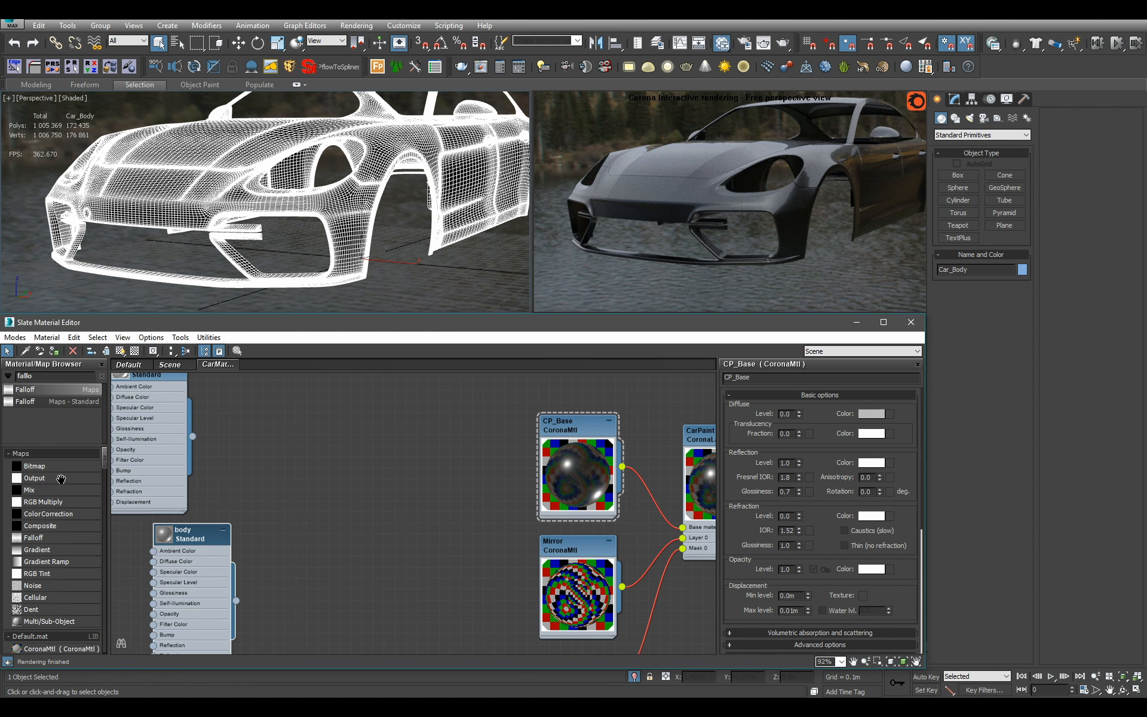
Add a Bitmap map beside CP_Base with CarPaintFlakes_Normal.png from the Metal\Reflections texture folder, using gamma override 1.0 and a blur of 0.1
{"action": "left_click_drag", "start_coordinate": [34, 466], "coordinate": [433, 509]}
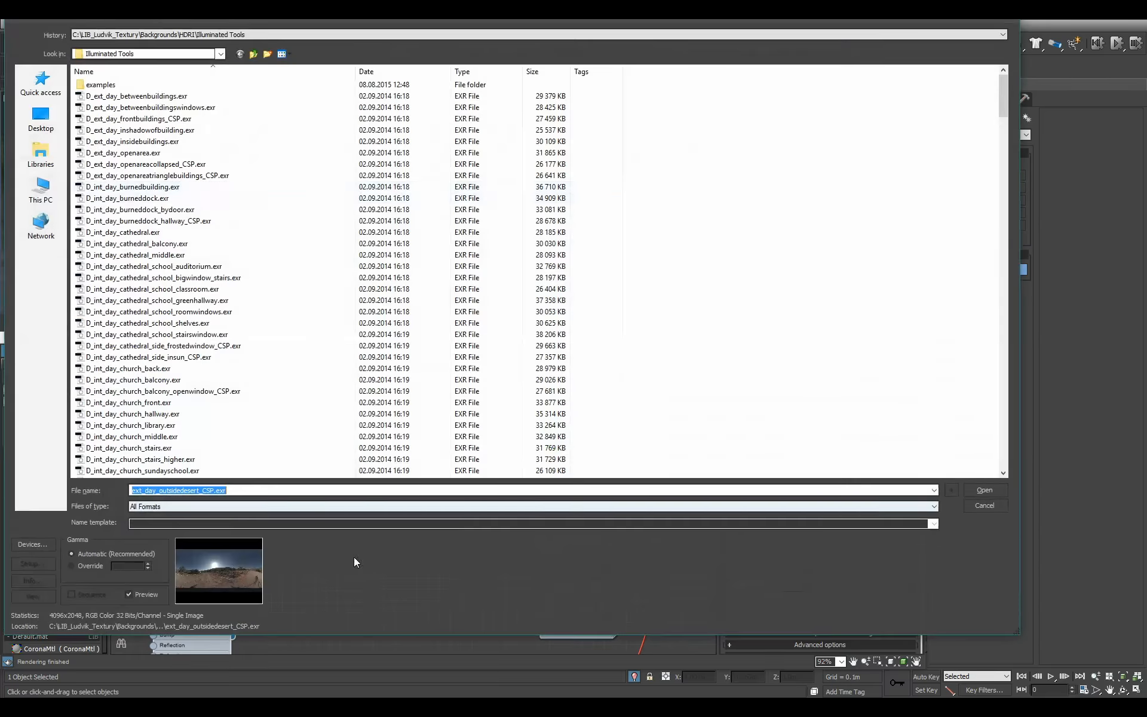
{"action": "left_click", "coordinate": [40, 191]}
{"action": "double_click", "coordinate": [159, 144]}
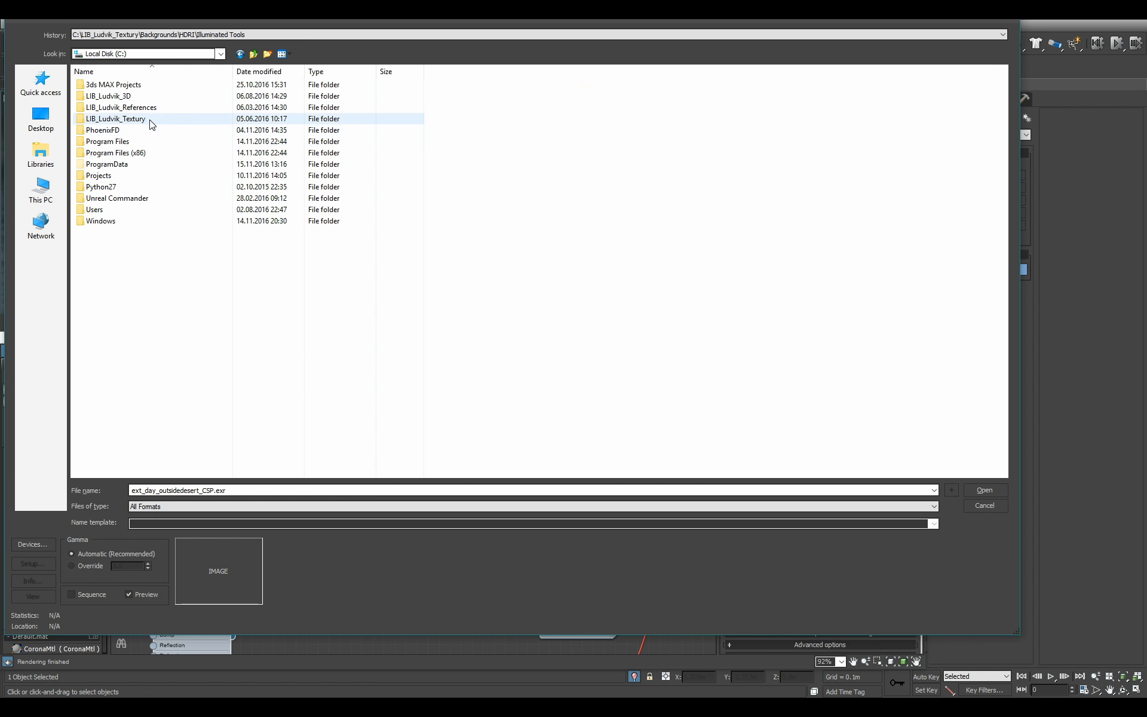
{"action": "double_click", "coordinate": [146, 122]}
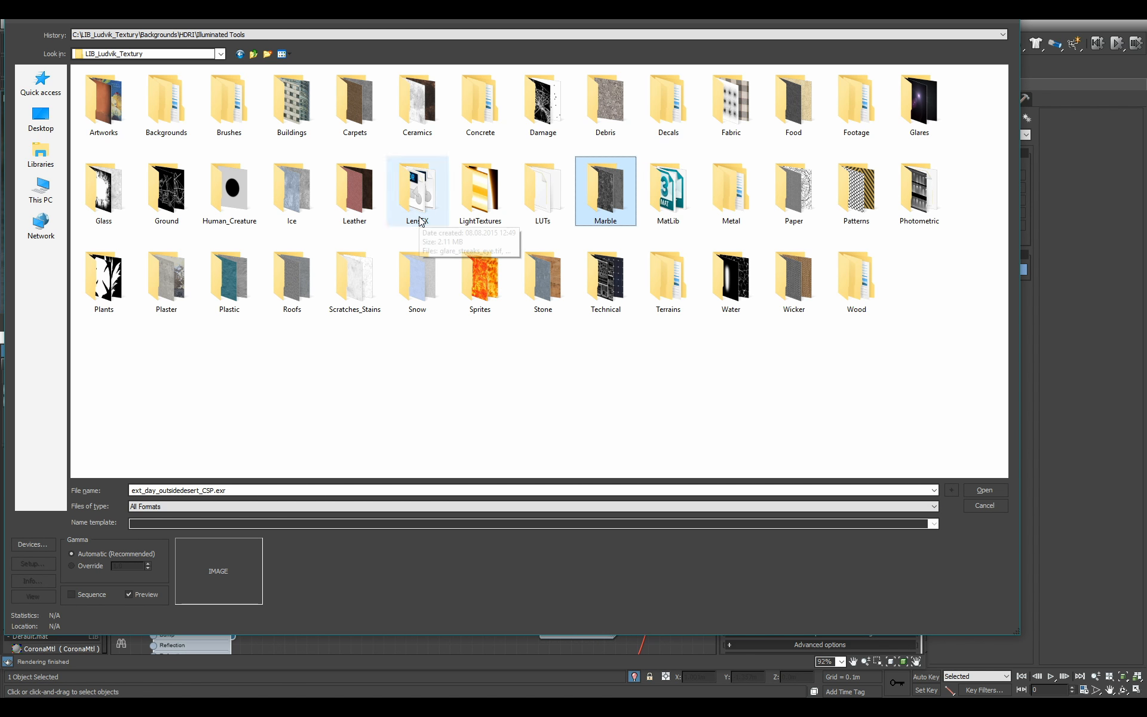
{"action": "double_click", "coordinate": [740, 212]}
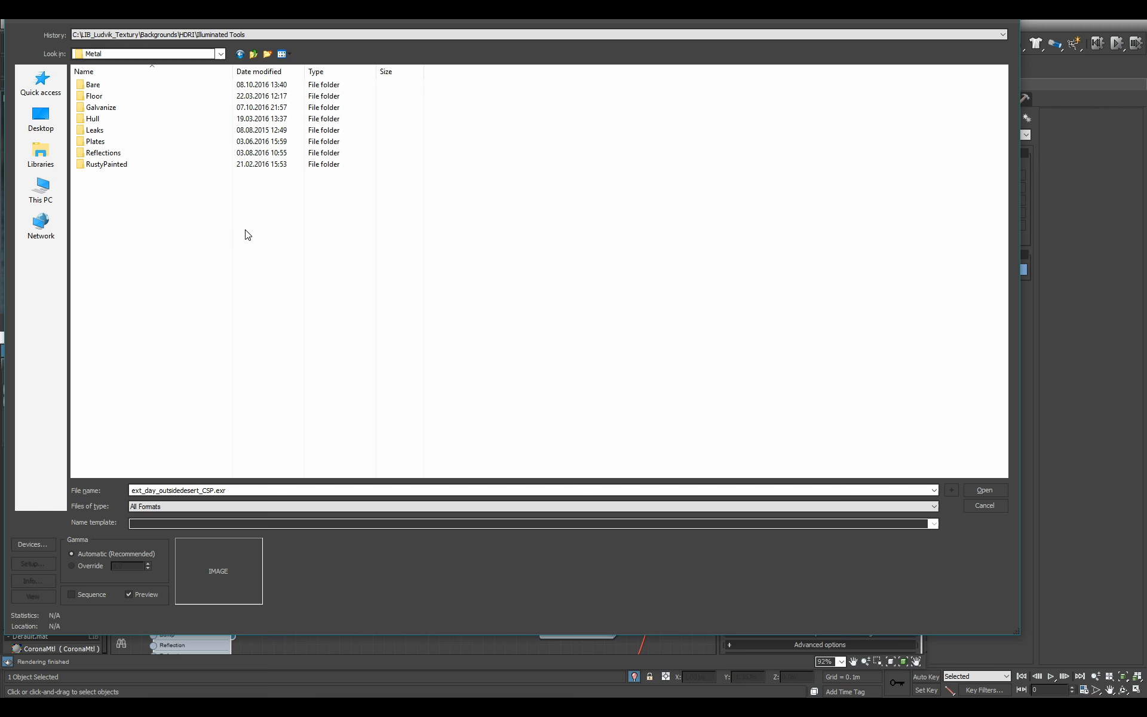
{"action": "double_click", "coordinate": [111, 153]}
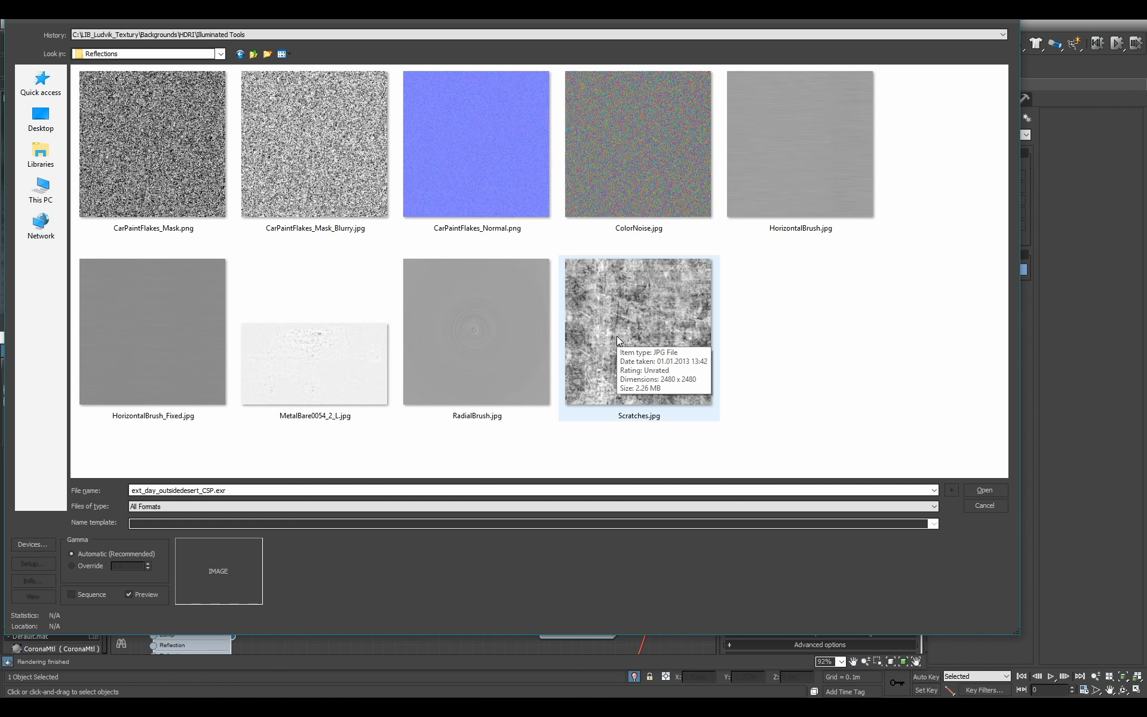
{"action": "left_click", "coordinate": [486, 181]}
{"action": "left_click", "coordinate": [95, 566]}
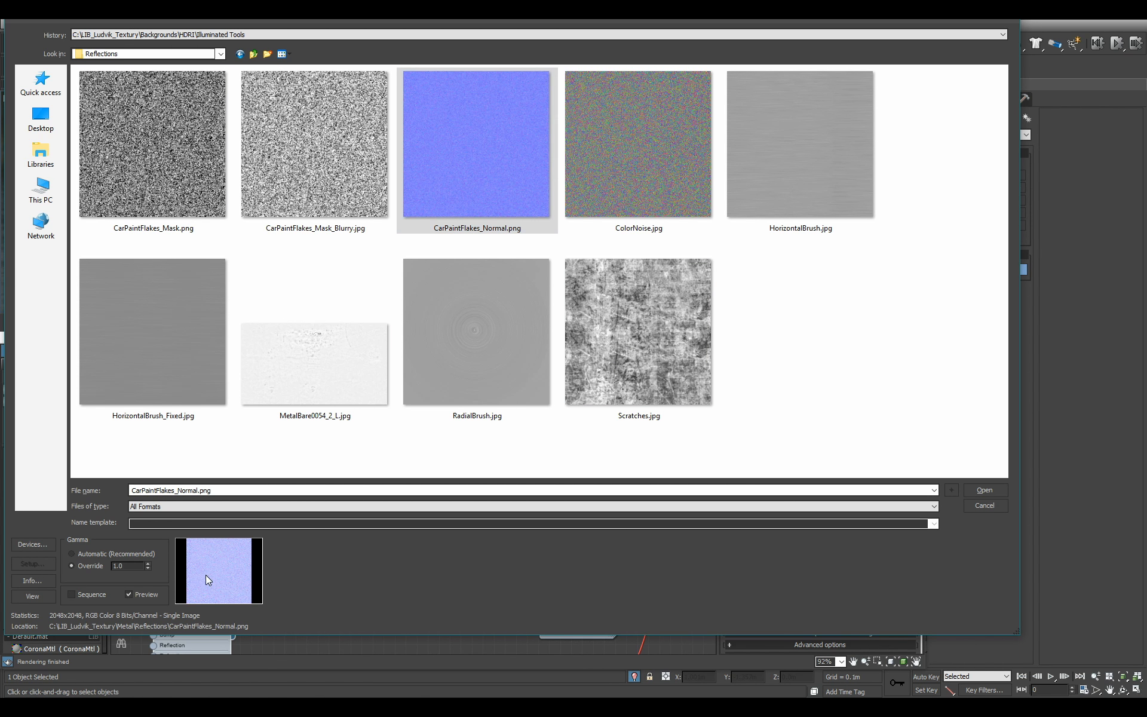
{"action": "left_click", "coordinate": [982, 491]}
{"action": "double_click", "coordinate": [383, 471]}
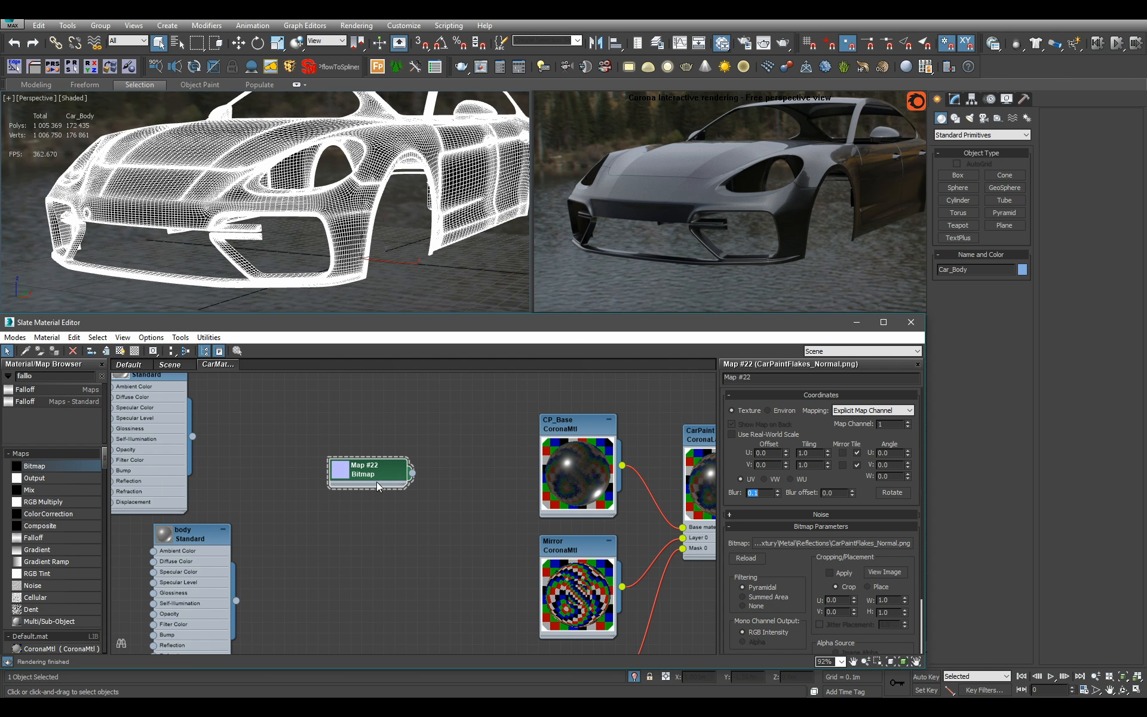
Duplicate the flake normal bitmap below itself and turn the copy into a CarPaintFlakes_Mask.png bitmap with a blur of 0.25
{"action": "scroll", "coordinate": [378, 485], "scroll_direction": "up", "scroll_amount": 1}
{"action": "middle_click_drag", "start_coordinate": [378, 485], "coordinate": [380, 424]}
{"action": "left_click_drag", "start_coordinate": [380, 425], "coordinate": [379, 500], "text": "shift"}
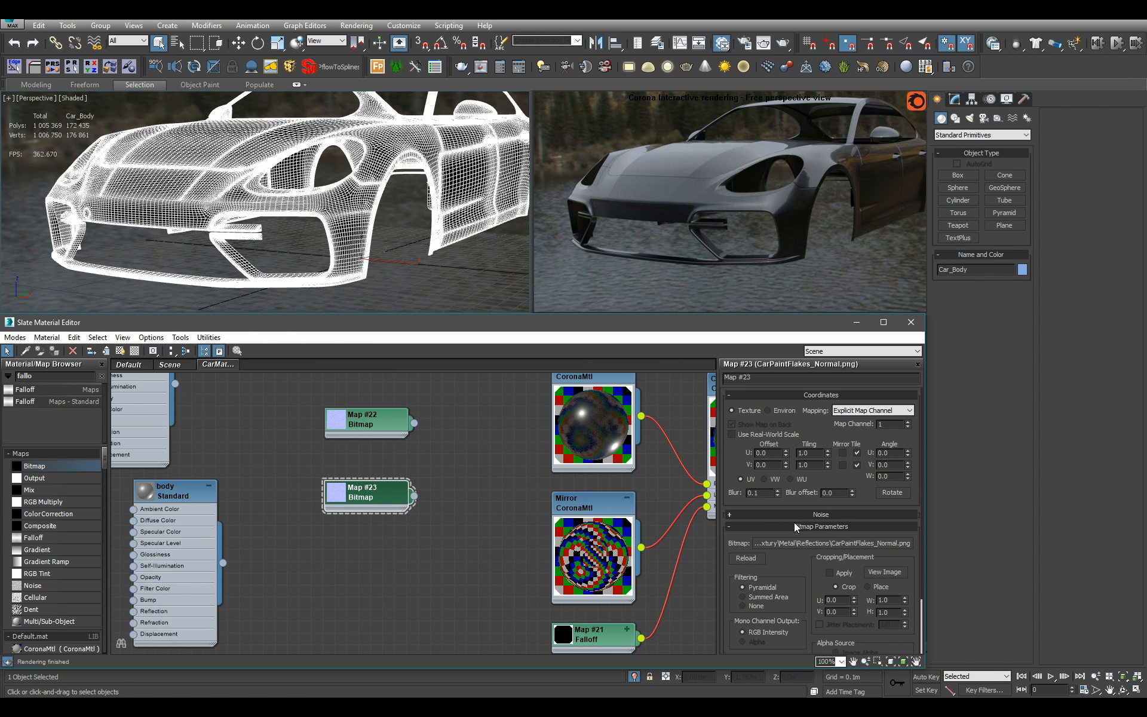
{"action": "left_click", "coordinate": [832, 543]}
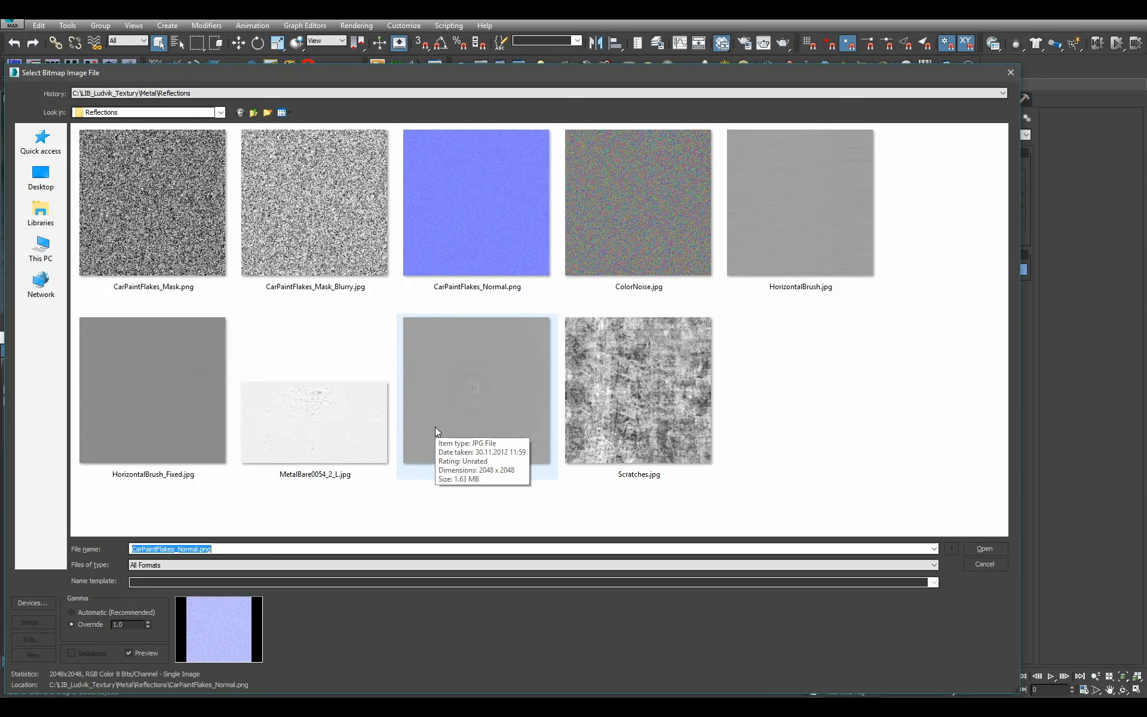
{"action": "left_click", "coordinate": [198, 274]}
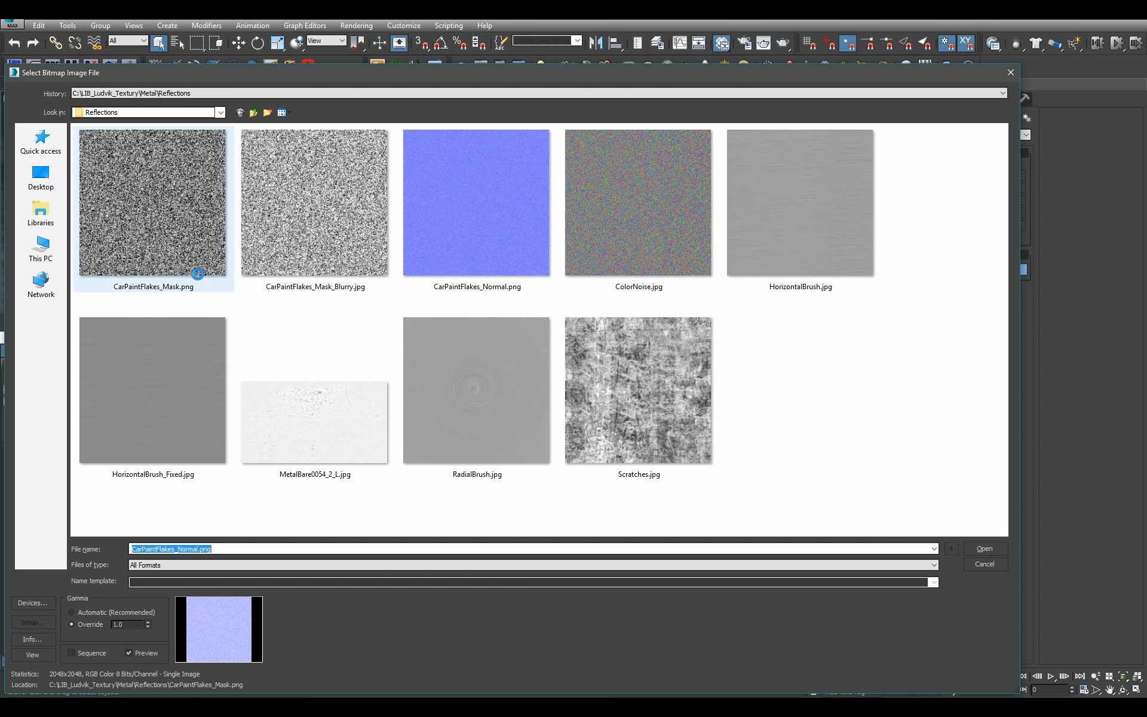
{"action": "double_click", "coordinate": [200, 243]}
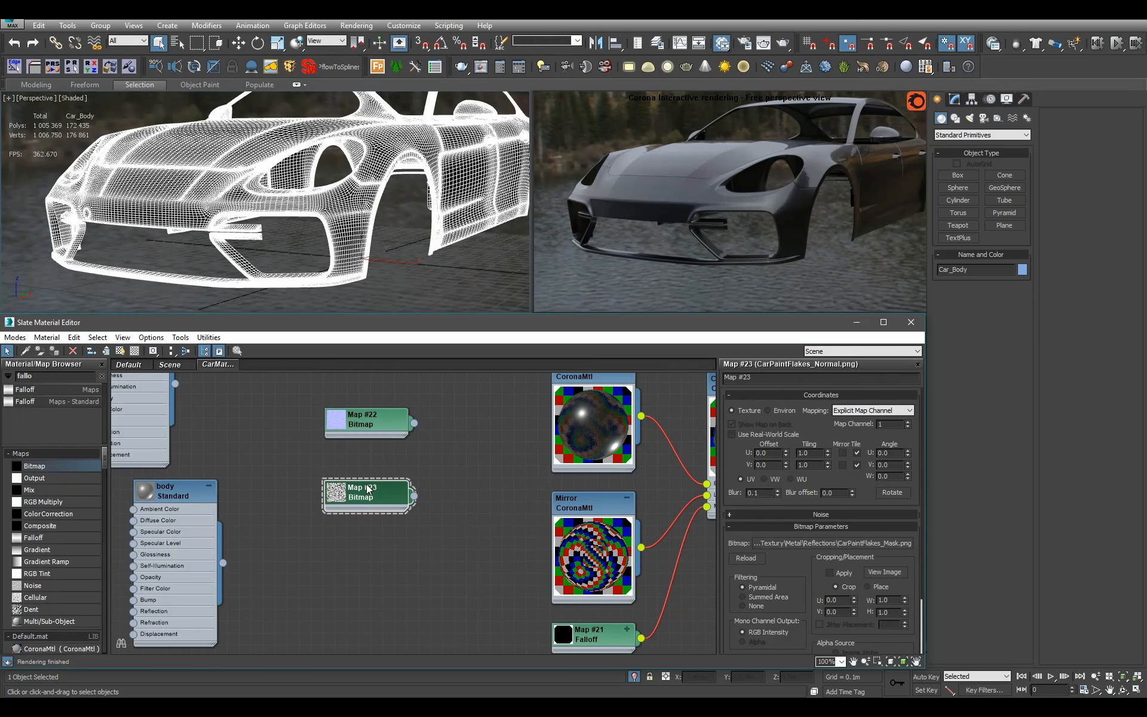
{"action": "middle_click_drag", "start_coordinate": [338, 381], "coordinate": [292, 487]}
{"action": "scroll", "coordinate": [266, 402], "scroll_direction": "up", "scroll_amount": 1}
{"action": "scroll", "coordinate": [428, 530], "scroll_direction": "down", "scroll_amount": 3}
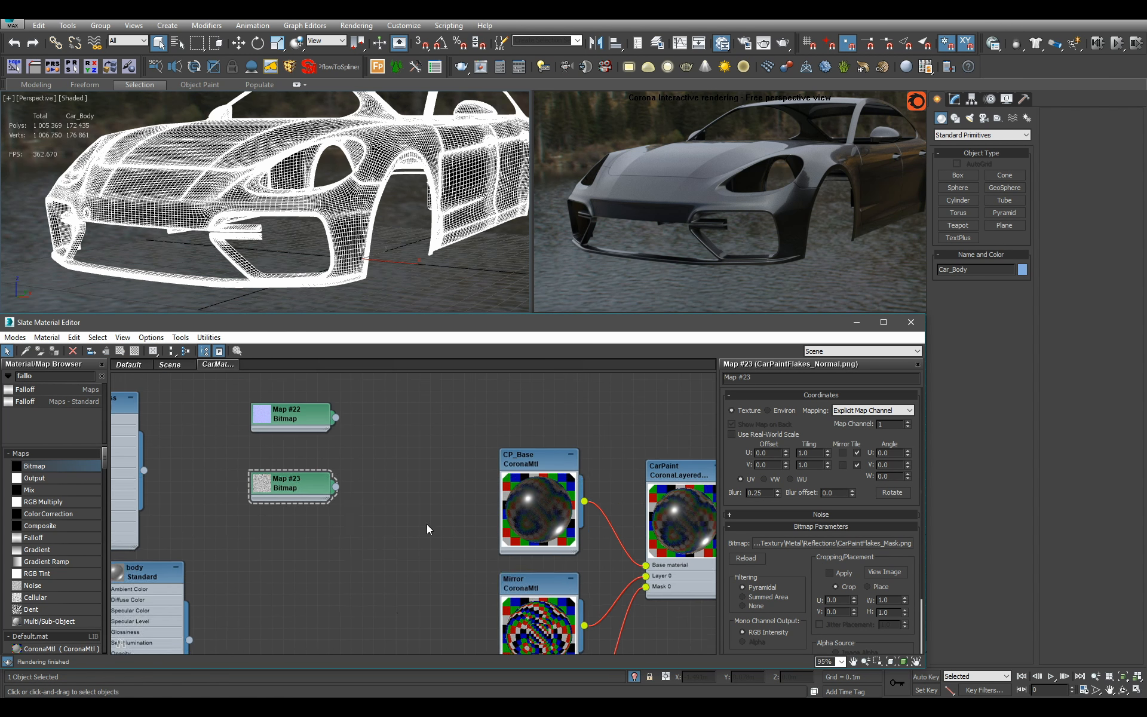
Shift the Mirror and Falloff nodes down, and swap them from layer 0 and mask 0 to slot 1 of CarPaint
{"action": "middle_click_drag", "start_coordinate": [428, 531], "coordinate": [314, 423]}
{"action": "left_click_drag", "start_coordinate": [427, 530], "coordinate": [409, 571]}
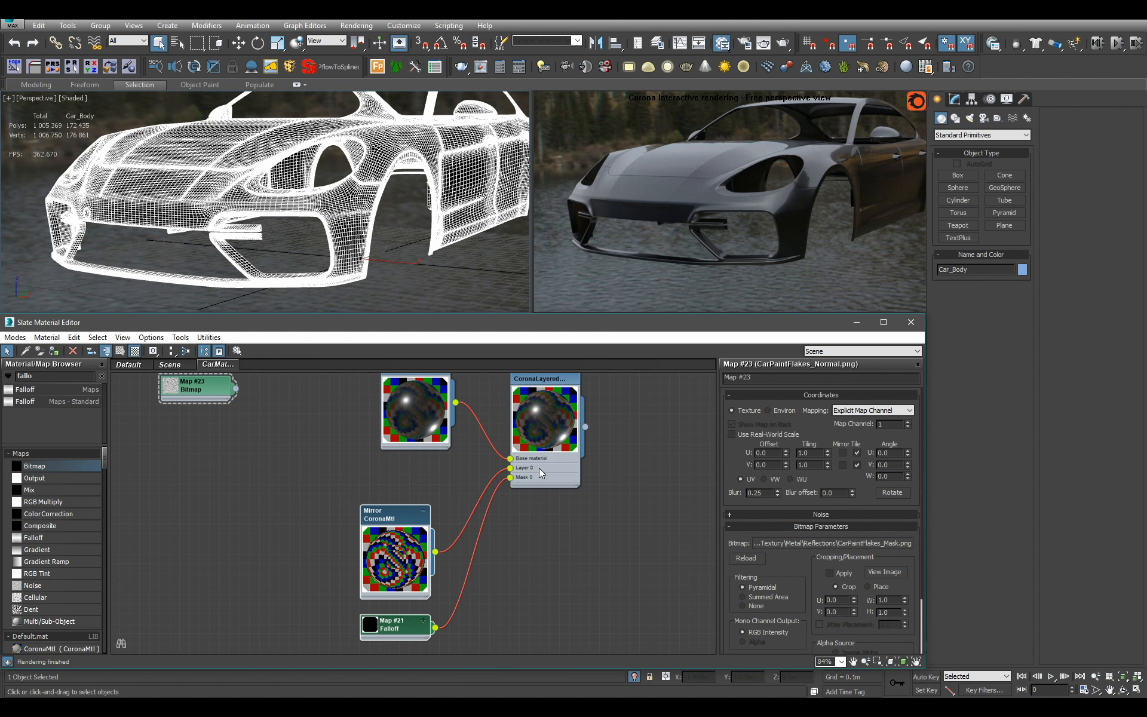
{"action": "double_click", "coordinate": [541, 378]}
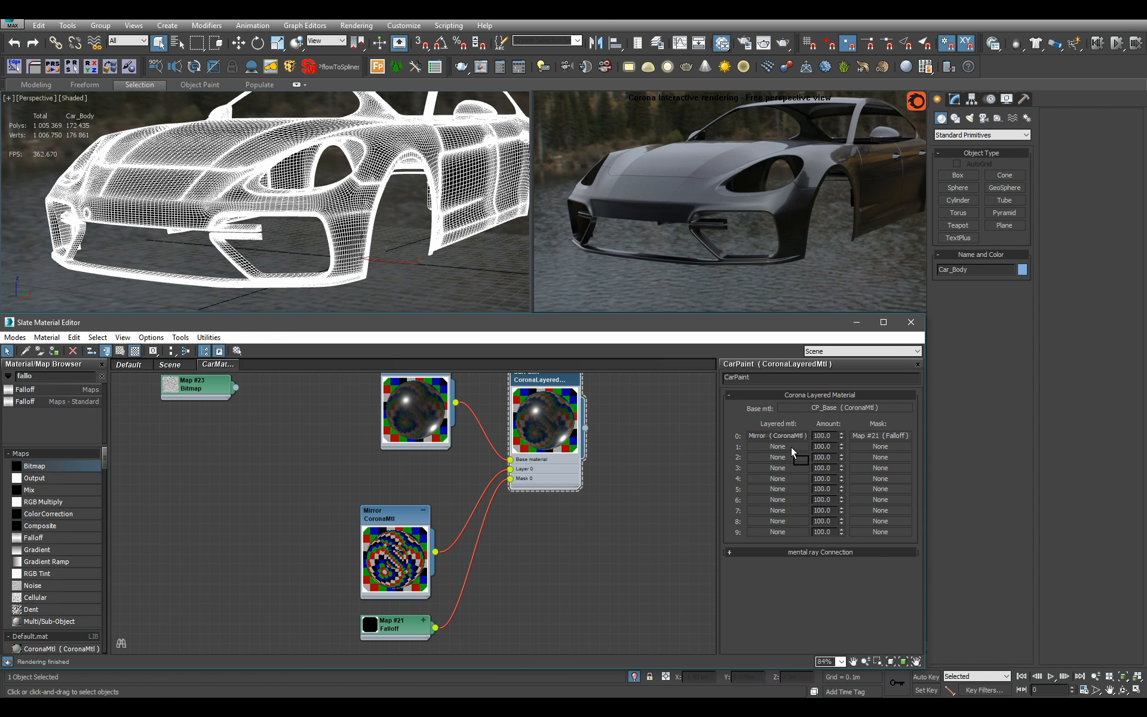
{"action": "left_click_drag", "start_coordinate": [792, 450], "coordinate": [778, 447]}
{"action": "left_click", "coordinate": [445, 532]}
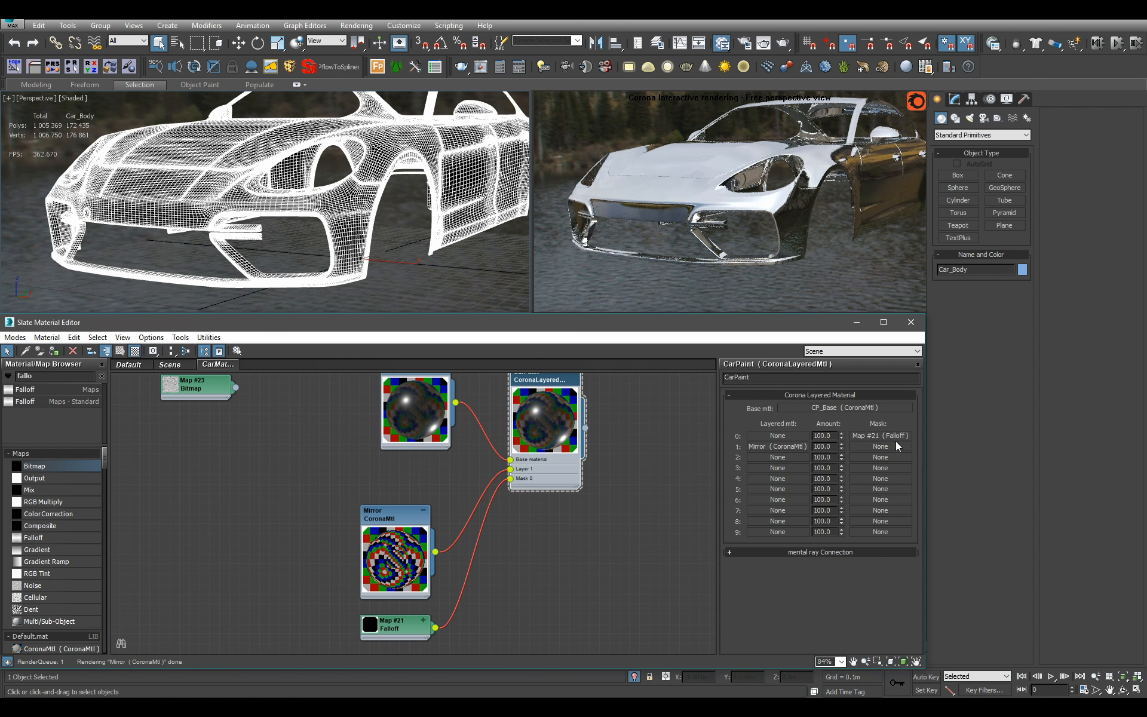
{"action": "left_click_drag", "start_coordinate": [880, 436], "coordinate": [880, 446]}
{"action": "left_click", "coordinate": [448, 509]}
{"action": "left_click", "coordinate": [445, 531]}
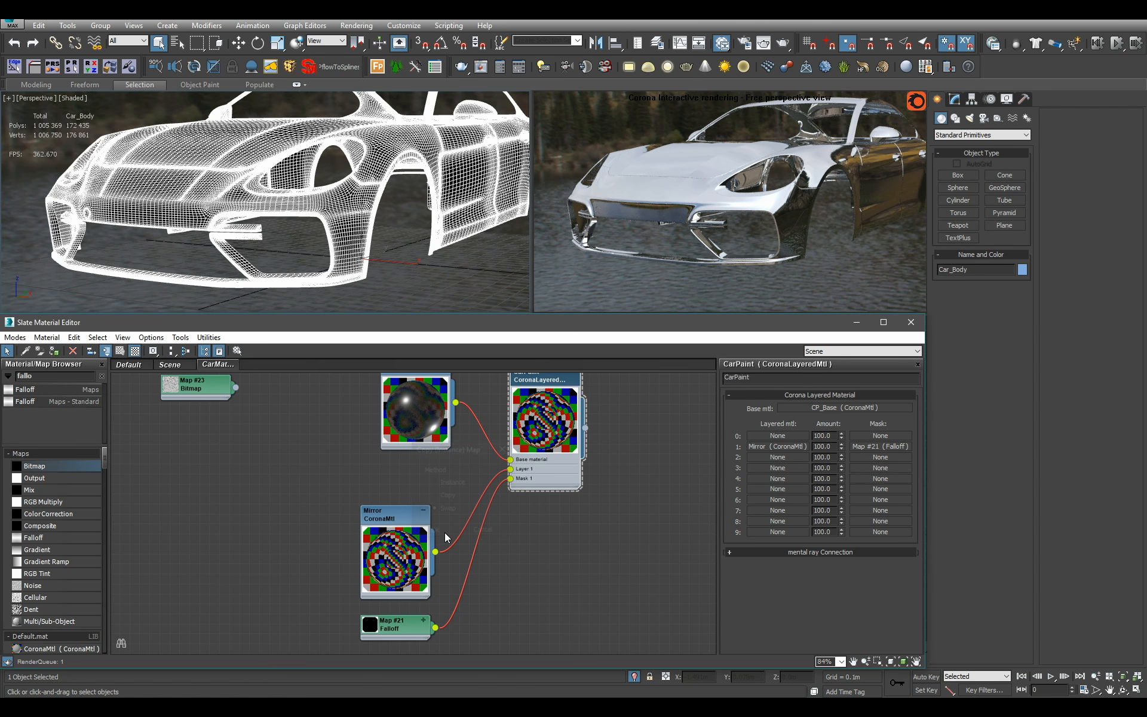
{"action": "middle_click_drag", "start_coordinate": [232, 389], "coordinate": [326, 470]}
{"action": "middle_click_drag", "start_coordinate": [395, 548], "coordinate": [442, 547]}
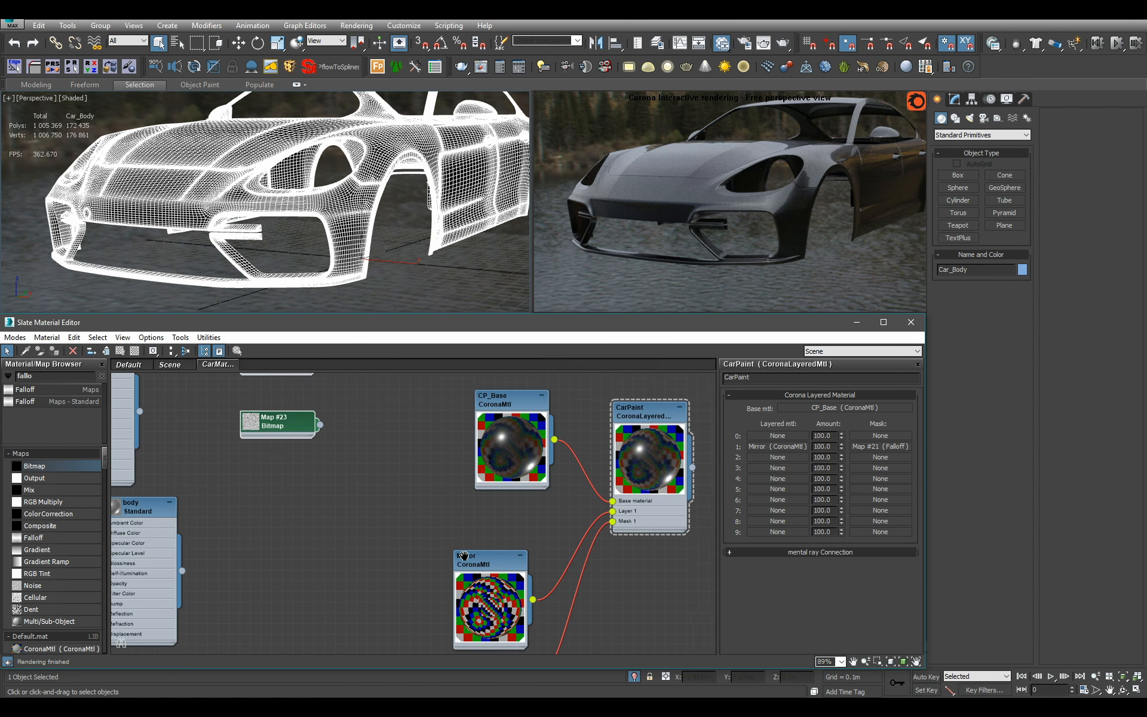
Duplicate the Mirror CoronaMtl, place the copy beside CP_Base and open the copy's parameters
{"action": "scroll", "coordinate": [476, 590], "scroll_direction": "up", "scroll_amount": 1}
{"action": "left_click_drag", "start_coordinate": [483, 592], "coordinate": [375, 432], "text": "shift"}
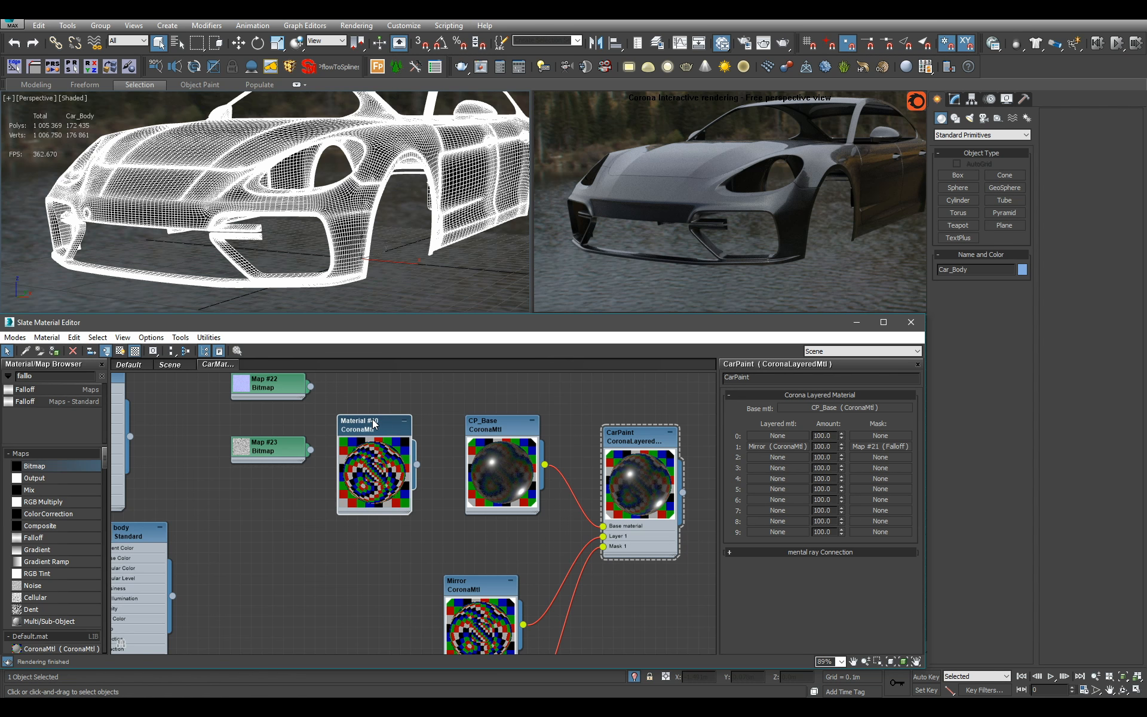
{"action": "double_click", "coordinate": [375, 425]}
{"action": "scroll", "coordinate": [427, 471], "scroll_direction": "up", "scroll_amount": 2}
{"action": "middle_click_drag", "start_coordinate": [328, 426], "coordinate": [366, 480]}
{"action": "scroll", "coordinate": [427, 471], "scroll_direction": "up", "scroll_amount": 1}
{"action": "scroll", "coordinate": [371, 482], "scroll_direction": "up", "scroll_amount": 3}
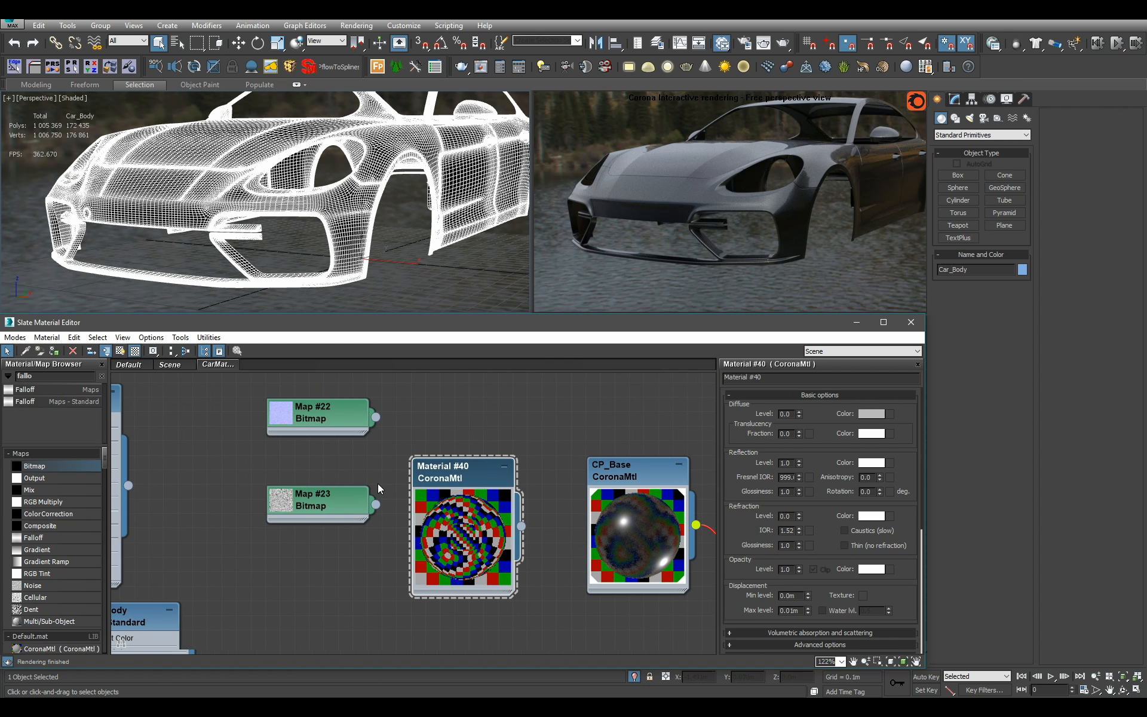
Rearrange the two flake bitmaps beside the copied CoronaMtl and connect the flake normal bitmap to the material's Bump input
{"action": "left_click_drag", "start_coordinate": [329, 512], "coordinate": [314, 572]}
{"action": "middle_click_drag", "start_coordinate": [328, 438], "coordinate": [332, 416]}
{"action": "left_click_drag", "start_coordinate": [333, 396], "coordinate": [289, 461]}
{"action": "double_click", "coordinate": [289, 461]}
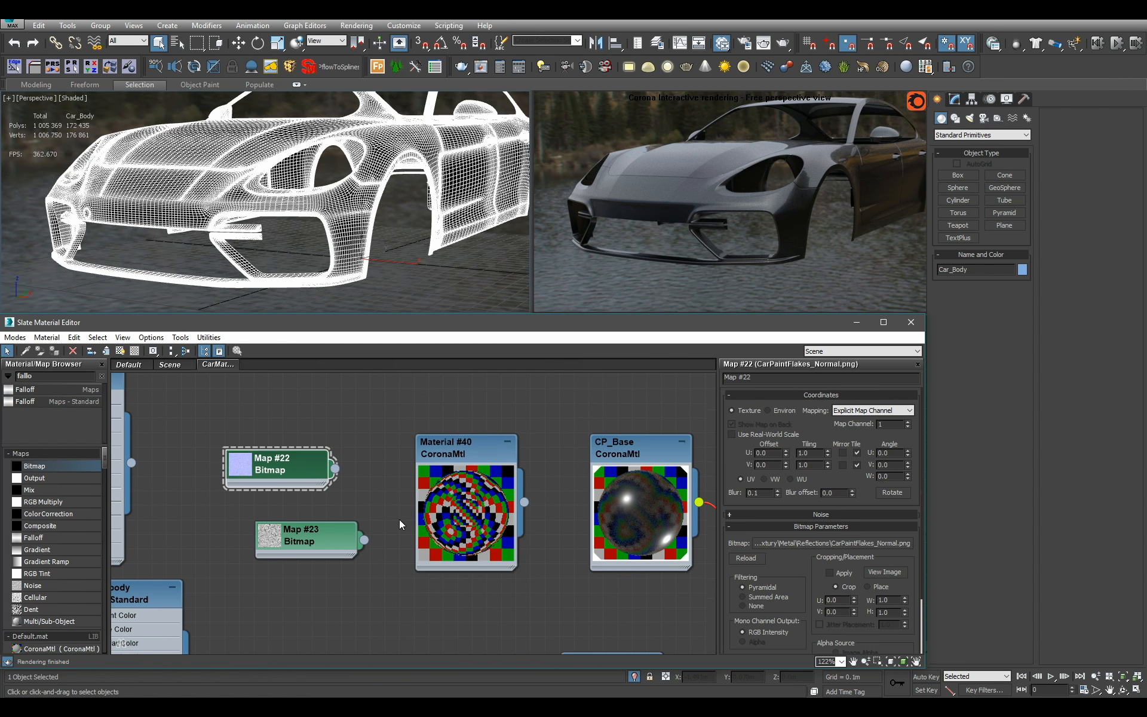
{"action": "scroll", "coordinate": [399, 519], "scroll_direction": "up", "scroll_amount": 1}
{"action": "middle_click_drag", "start_coordinate": [353, 468], "coordinate": [350, 417]}
{"action": "left_click_drag", "start_coordinate": [329, 416], "coordinate": [445, 630]}
{"action": "scroll", "coordinate": [471, 525], "scroll_direction": "down", "scroll_amount": 6}
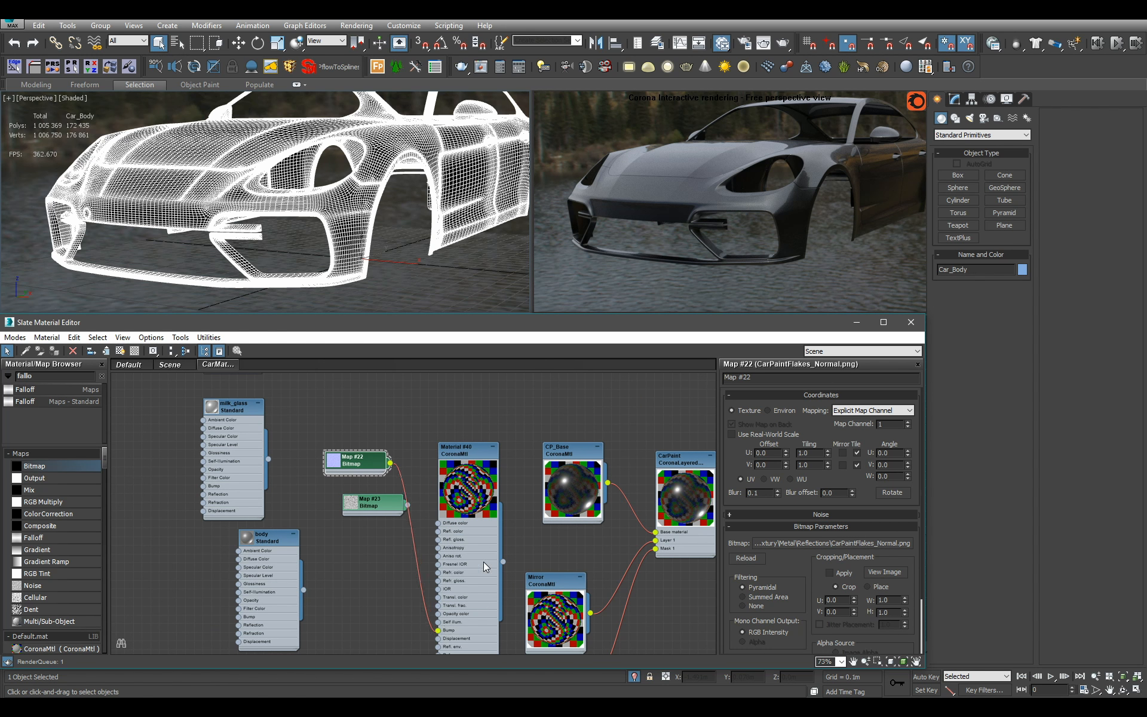
{"action": "scroll", "coordinate": [466, 472], "scroll_direction": "up", "scroll_amount": 4}
{"action": "scroll", "coordinate": [385, 538], "scroll_direction": "up", "scroll_amount": 1}
{"action": "left_click_drag", "start_coordinate": [334, 540], "coordinate": [291, 568]}
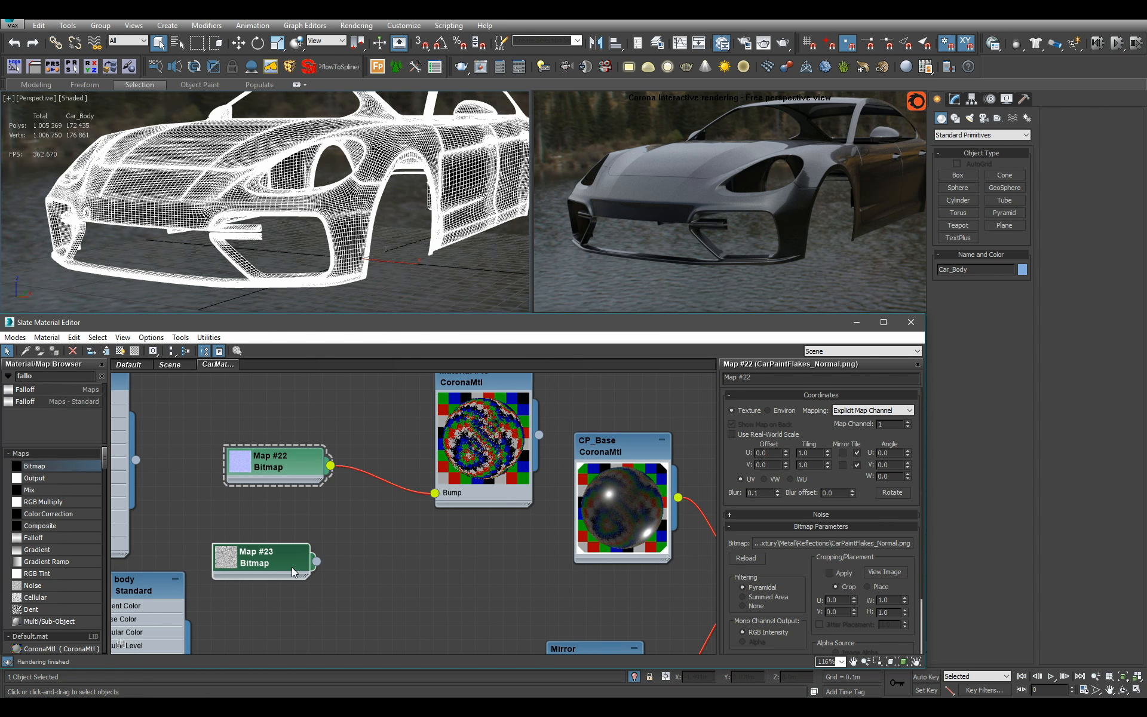
Insert a CoronaNormal map between the flake normal bitmap and the copied material's Bump input, feeding its Normal map slot
{"action": "double_click", "coordinate": [477, 398]}
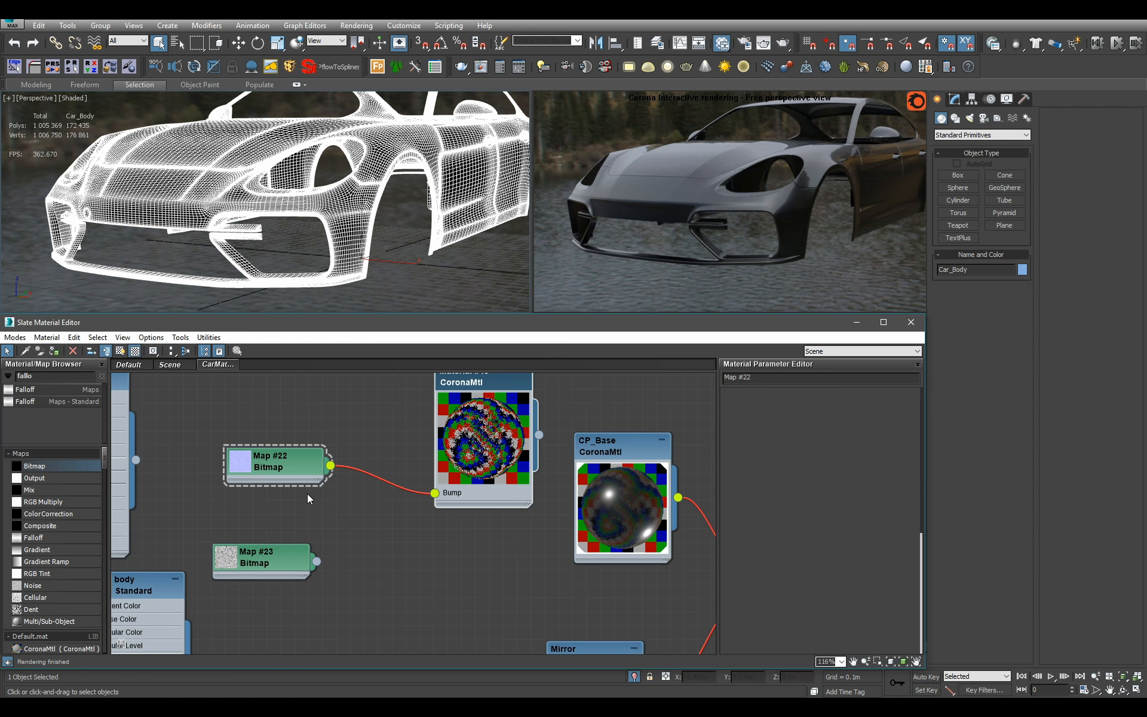
{"action": "scroll", "coordinate": [85, 502], "scroll_direction": "down", "scroll_amount": 5}
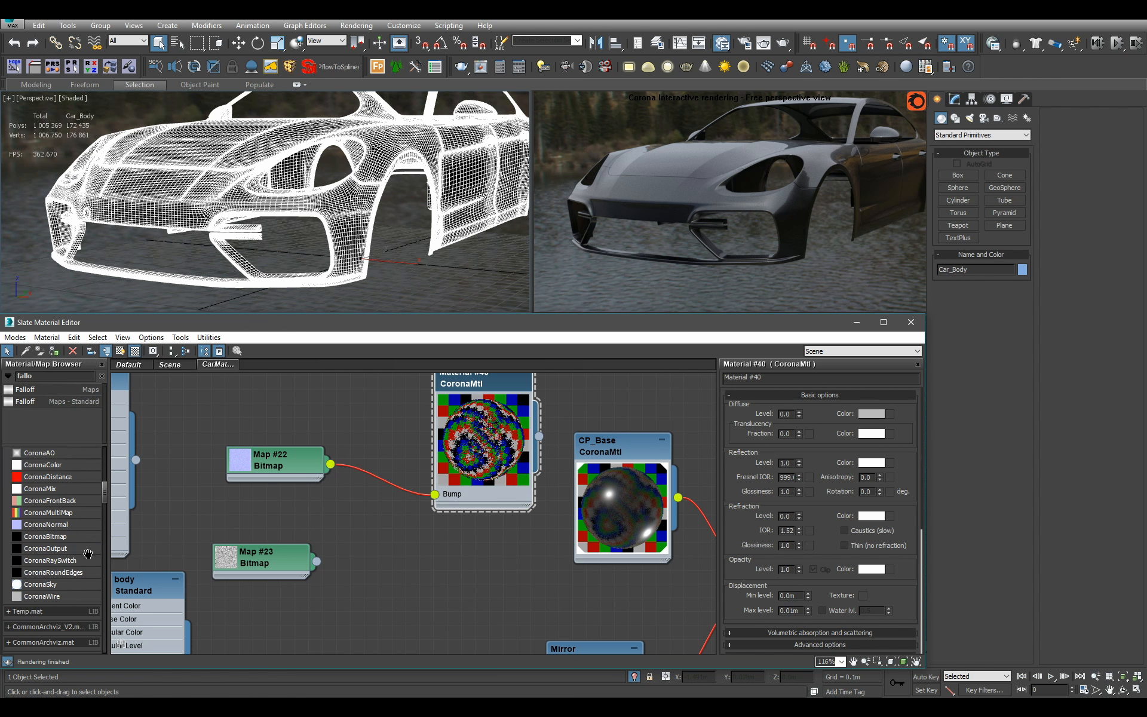
{"action": "left_click_drag", "start_coordinate": [70, 531], "coordinate": [397, 506]}
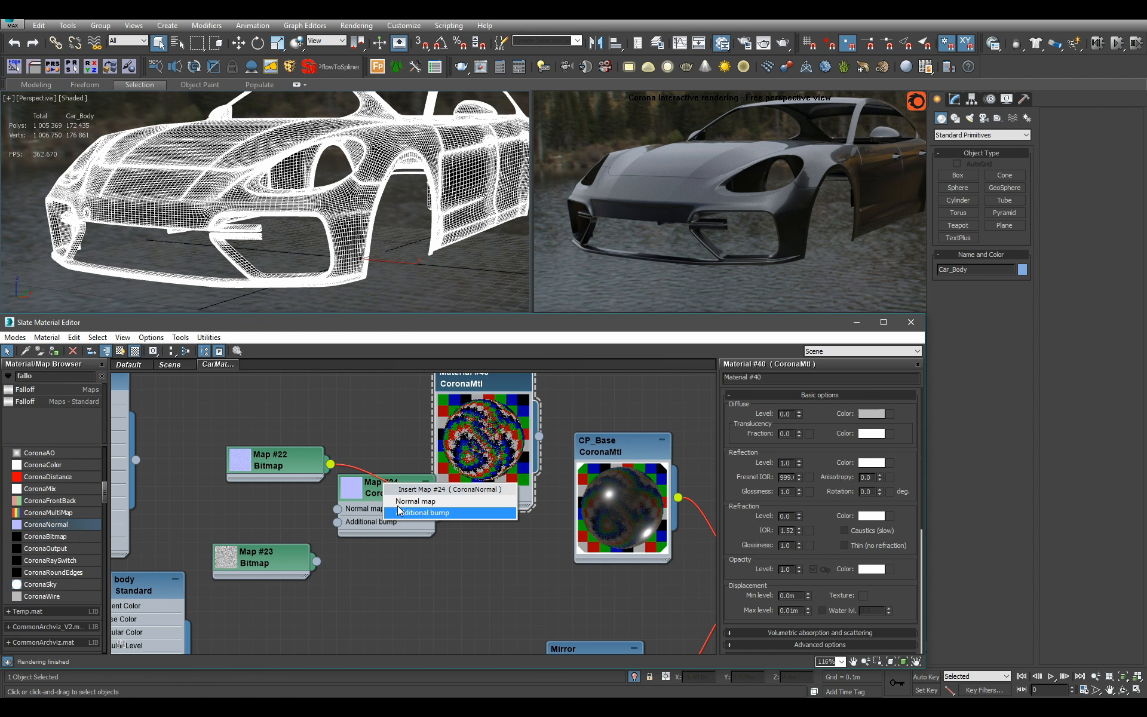
{"action": "left_click", "coordinate": [415, 501]}
{"action": "left_click_drag", "start_coordinate": [270, 454], "coordinate": [219, 469]}
{"action": "scroll", "coordinate": [218, 470], "scroll_direction": "down", "scroll_amount": 4}
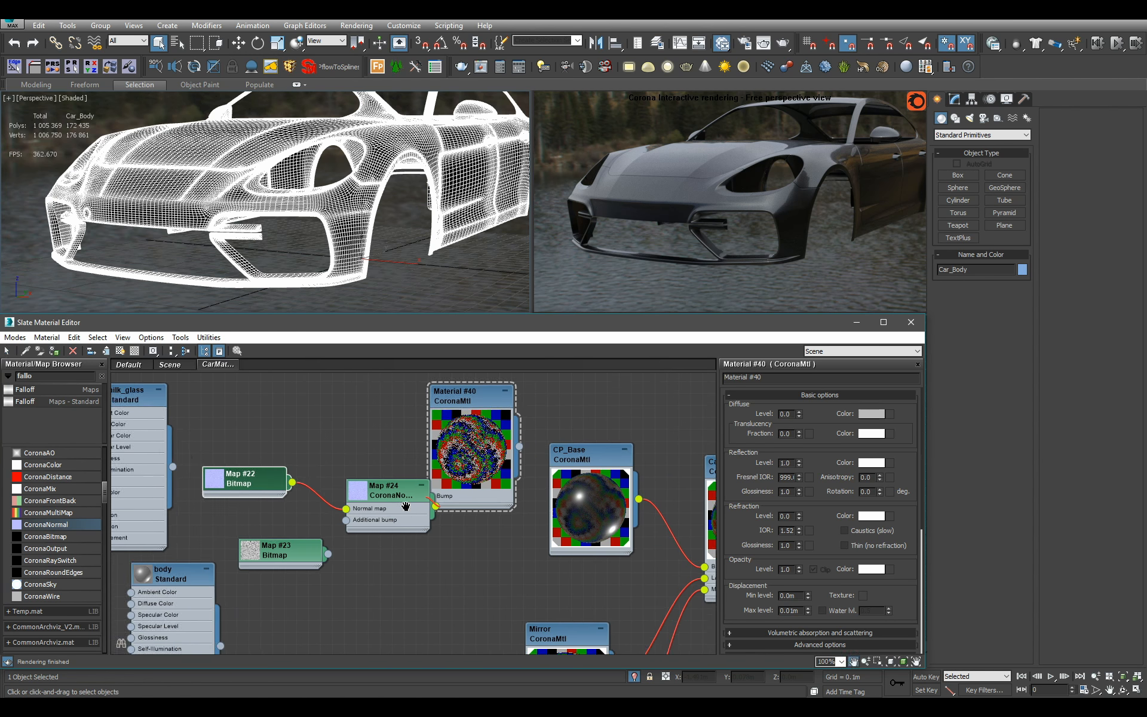
Shift the Mirror and Falloff nodes down, place the copied material below CP_Base and line up its normal map nodes
{"action": "scroll", "coordinate": [447, 532], "scroll_direction": "down", "scroll_amount": 1}
{"action": "middle_click_drag", "start_coordinate": [447, 532], "coordinate": [440, 445]}
{"action": "left_click_drag", "start_coordinate": [410, 465], "coordinate": [461, 591]}
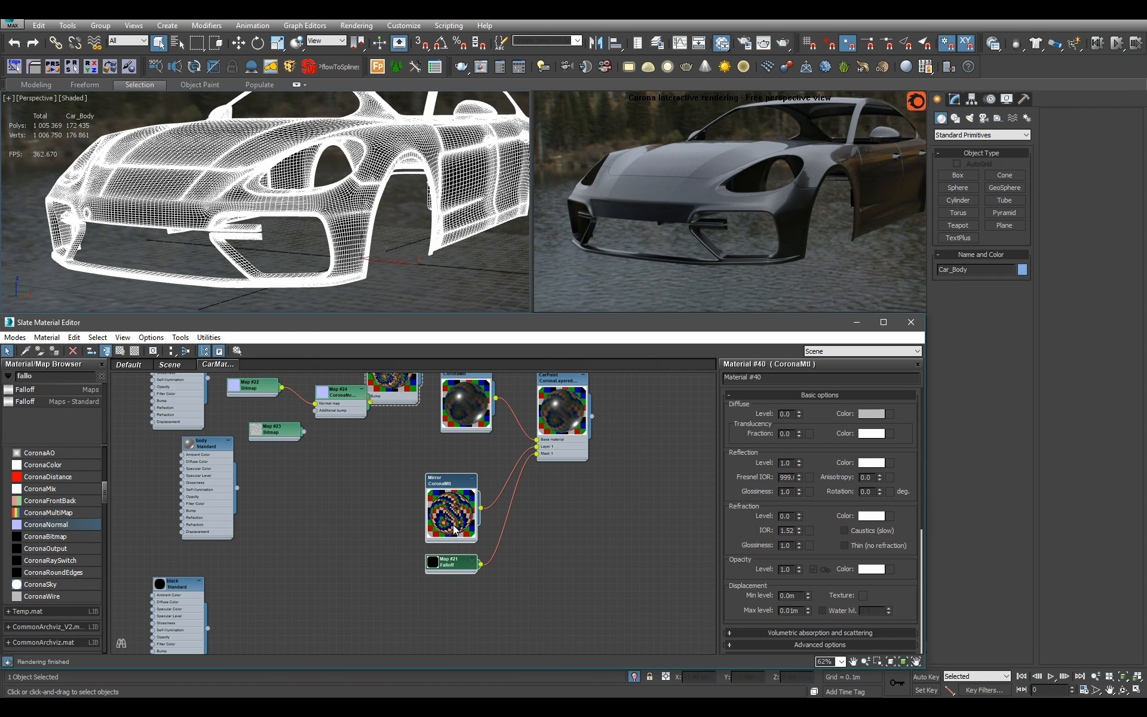
{"action": "left_click_drag", "start_coordinate": [452, 522], "coordinate": [460, 609]}
{"action": "middle_click_drag", "start_coordinate": [449, 463], "coordinate": [417, 505]}
{"action": "left_click_drag", "start_coordinate": [417, 506], "coordinate": [481, 596]}
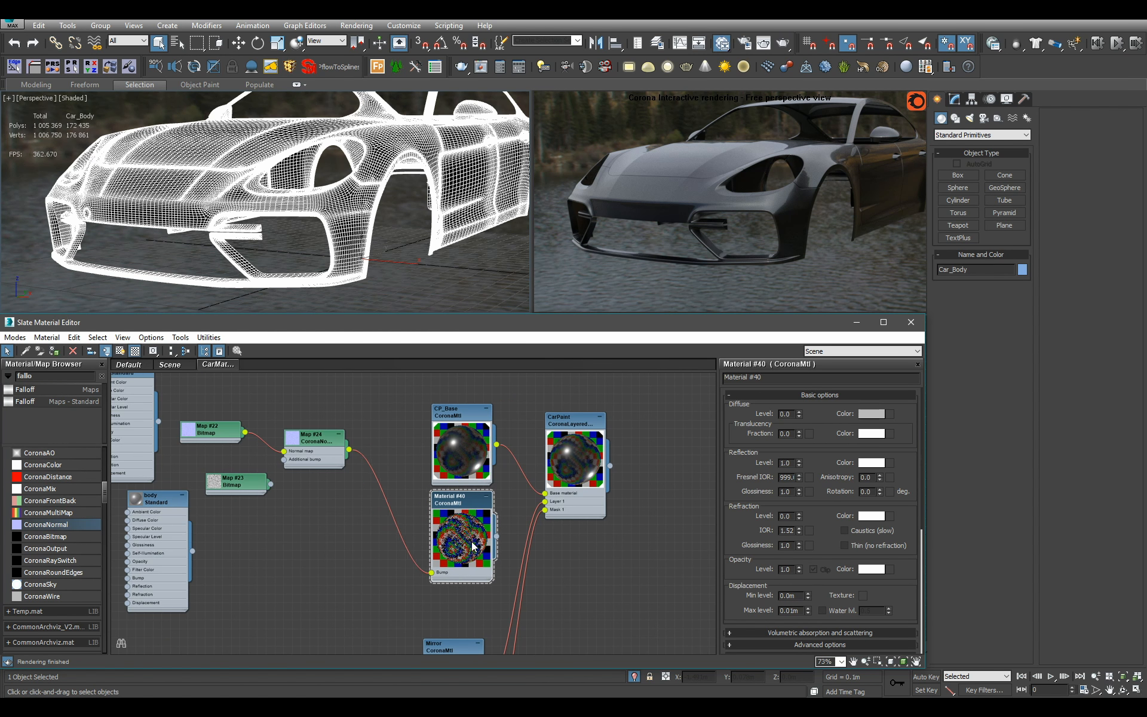
{"action": "scroll", "coordinate": [476, 528], "scroll_direction": "up", "scroll_amount": 1}
{"action": "scroll", "coordinate": [476, 527], "scroll_direction": "up", "scroll_amount": 1}
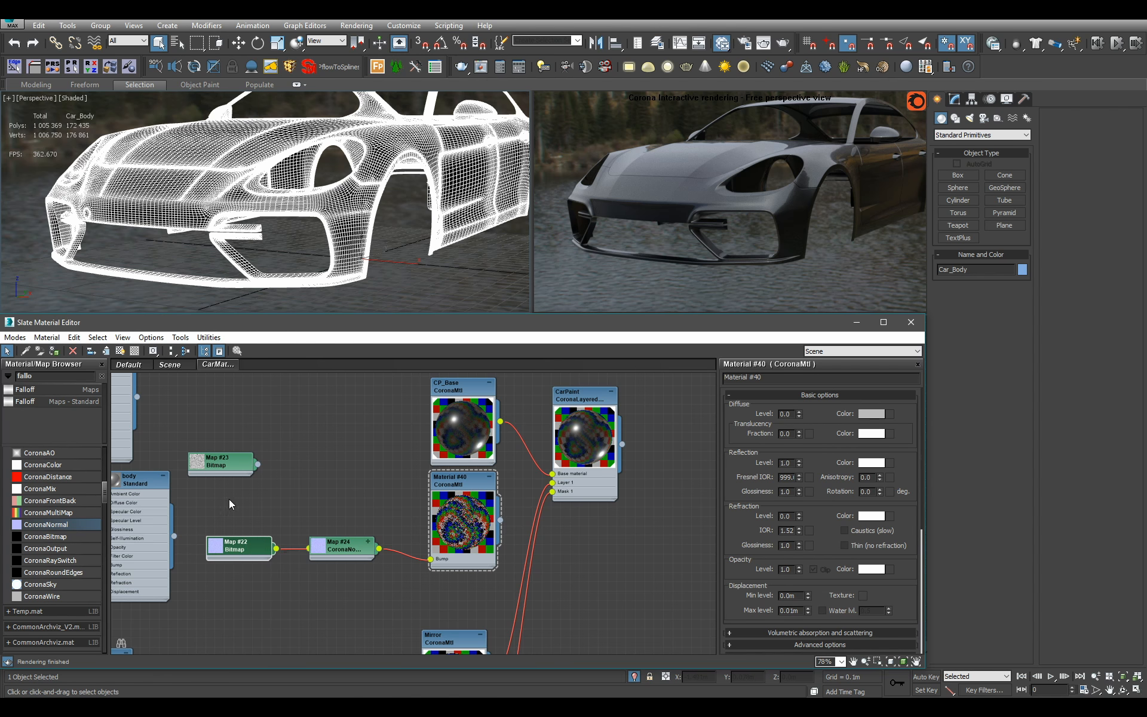
Connect the copied flakes material to CarPaint's Layer 0 and the repositioned flake mask bitmap to Mask 0
{"action": "left_click_drag", "start_coordinate": [242, 464], "coordinate": [423, 602]}
{"action": "scroll", "coordinate": [352, 594], "scroll_direction": "up", "scroll_amount": 2}
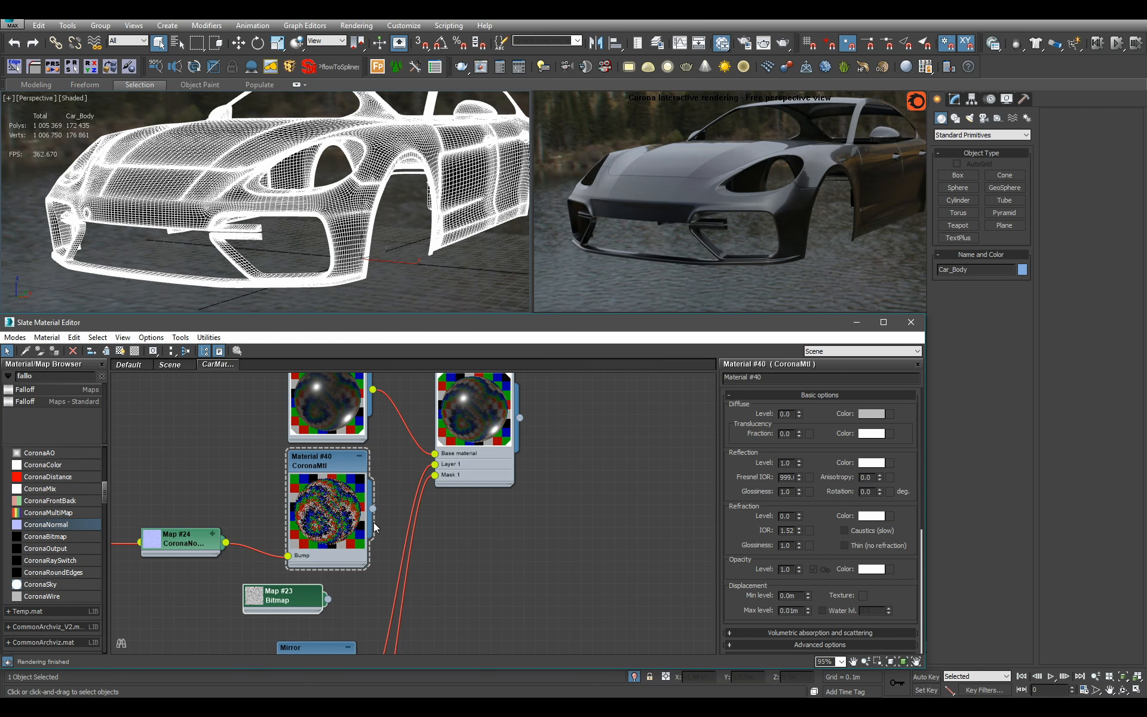
{"action": "left_click_drag", "start_coordinate": [470, 443], "coordinate": [465, 446]}
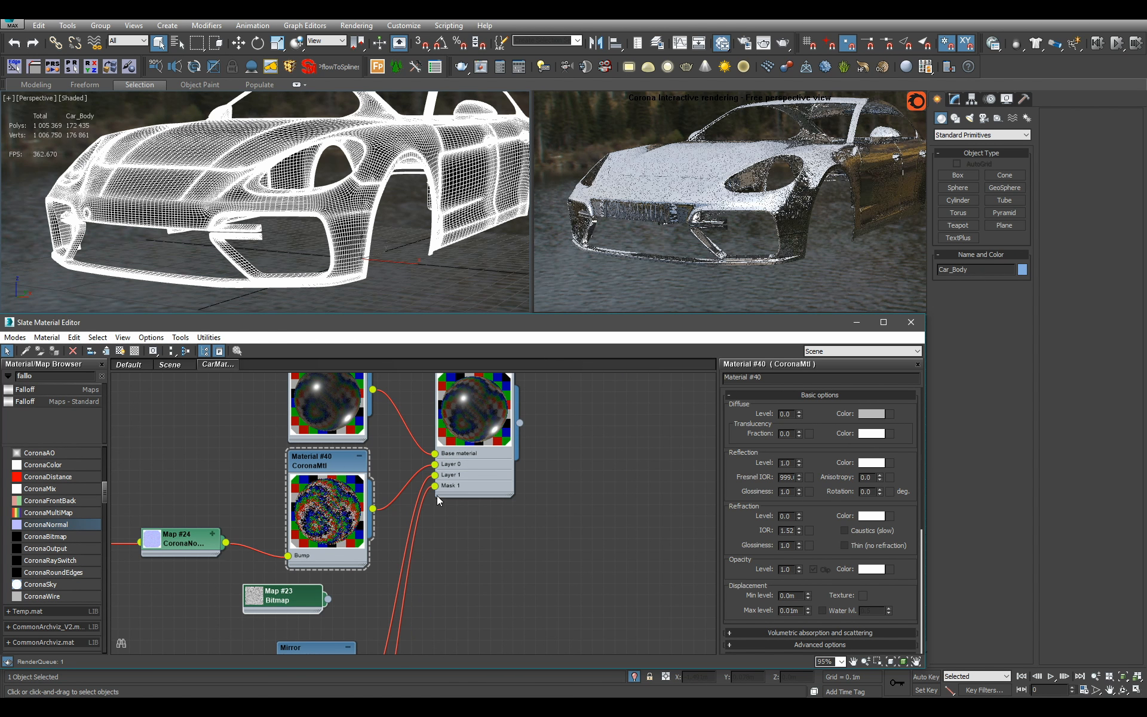
{"action": "scroll", "coordinate": [408, 525], "scroll_direction": "up", "scroll_amount": 1}
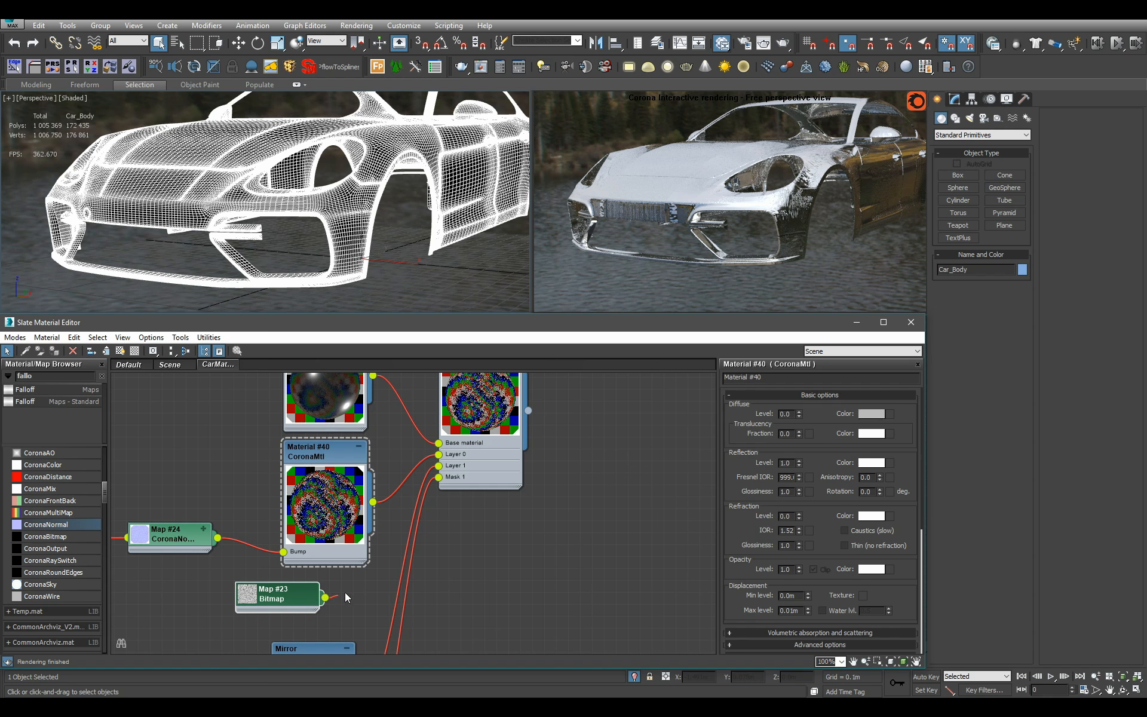
{"action": "left_click_drag", "start_coordinate": [345, 597], "coordinate": [443, 568]}
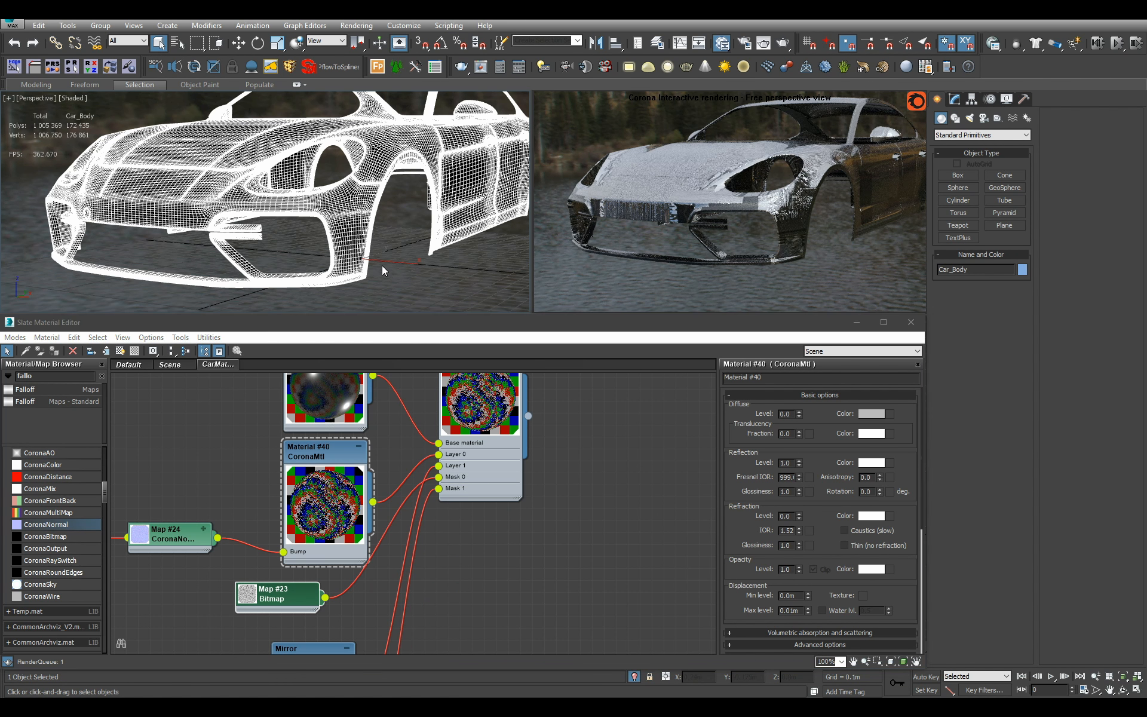
Display the CarPaintFlakes_Mask bitmap on the car body in the perspective viewport and turn off the body's edged faces
{"action": "middle_click_drag", "start_coordinate": [172, 472], "coordinate": [405, 470]}
{"action": "double_click", "coordinate": [258, 541]}
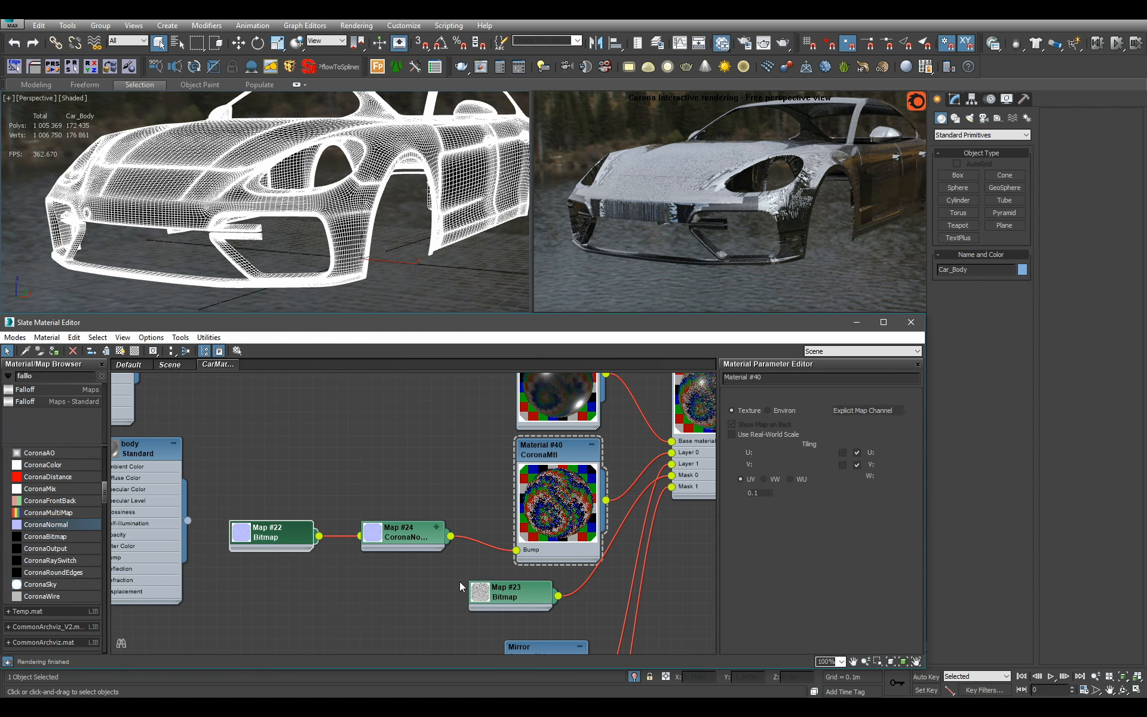
{"action": "double_click", "coordinate": [508, 593]}
{"action": "left_click", "coordinate": [428, 267]}
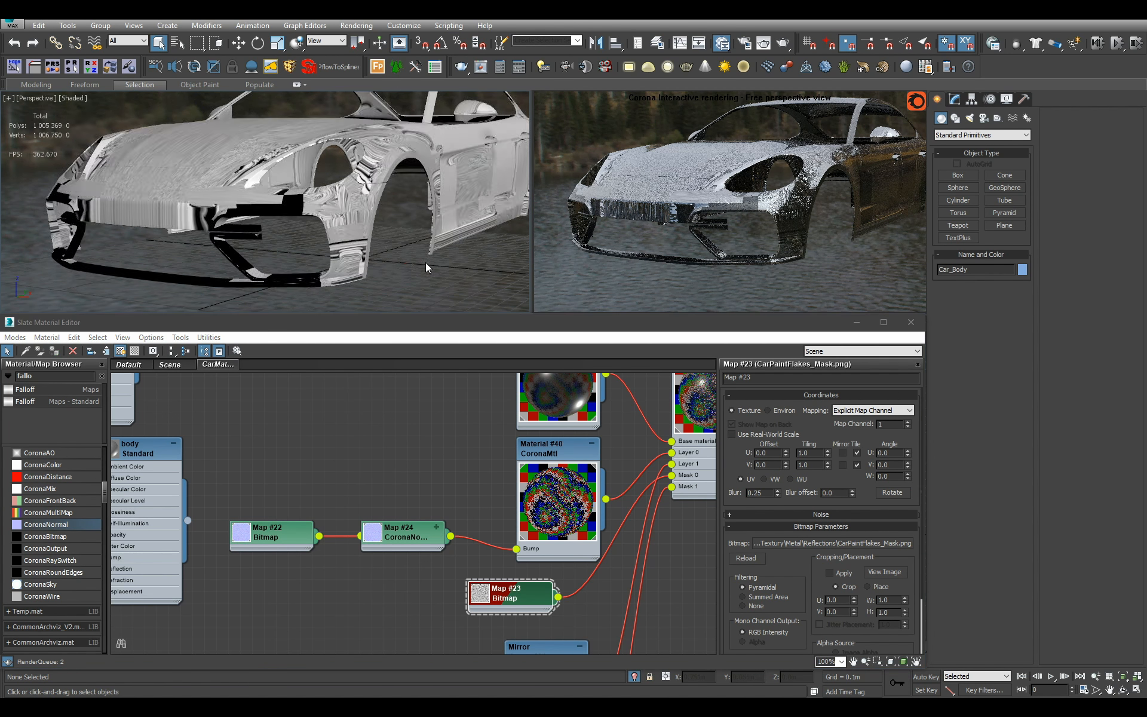
{"action": "scroll", "coordinate": [428, 267], "scroll_direction": "up", "scroll_amount": 5}
{"action": "left_click", "coordinate": [408, 267]}
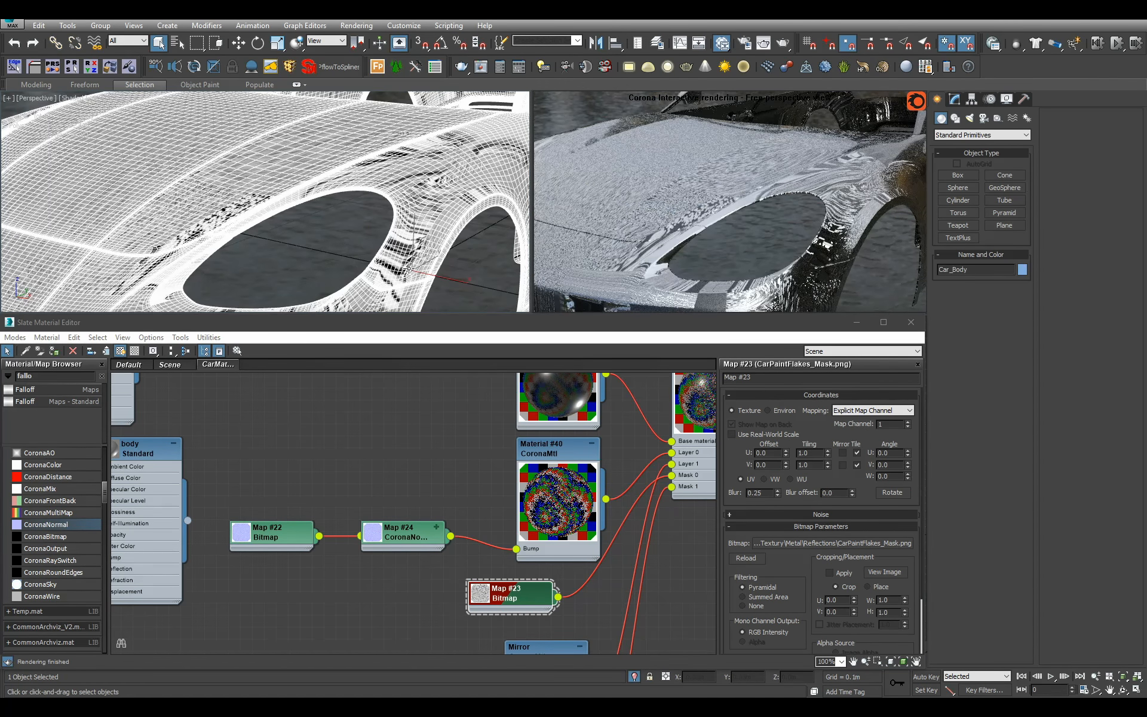
{"action": "scroll", "coordinate": [408, 268], "scroll_direction": "down", "scroll_amount": 5}
{"action": "key", "text": "F4"}
Give Car_Body a UVW Map modifier with Box mapping and set its length, width and height to 0.1 m
{"action": "scroll", "coordinate": [371, 238], "scroll_direction": "up", "scroll_amount": 8}
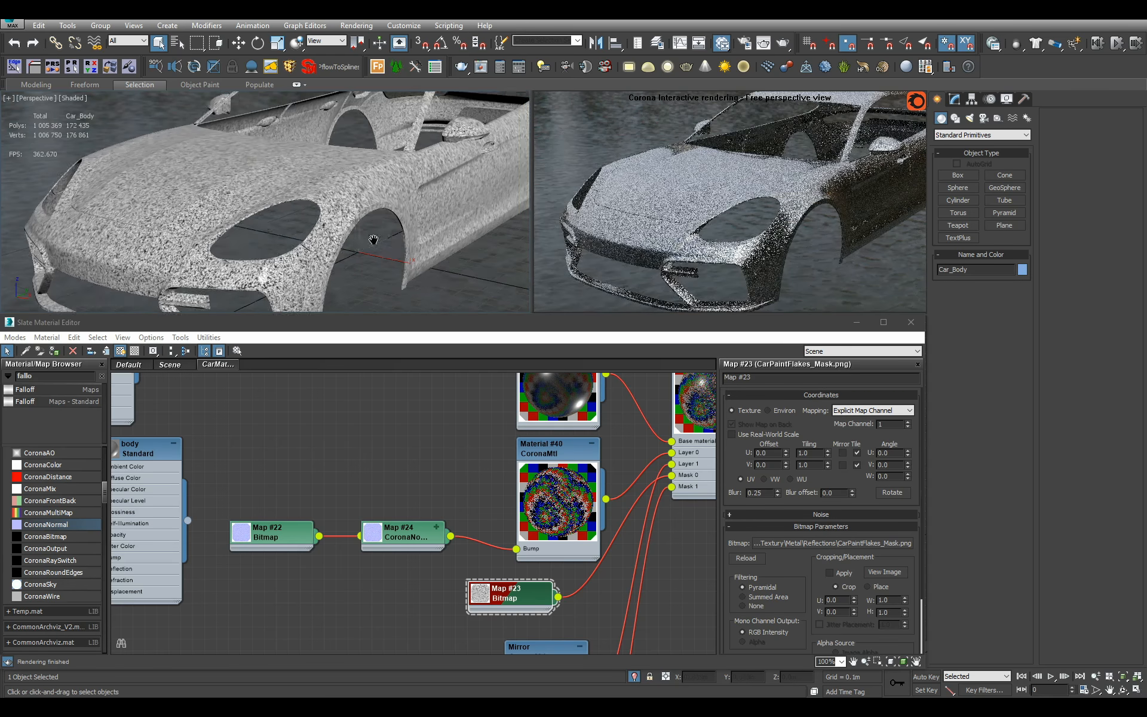
{"action": "middle_click_drag", "start_coordinate": [371, 238], "coordinate": [309, 189]}
{"action": "scroll", "coordinate": [309, 189], "scroll_direction": "up", "scroll_amount": 3}
{"action": "left_click", "coordinate": [955, 99]}
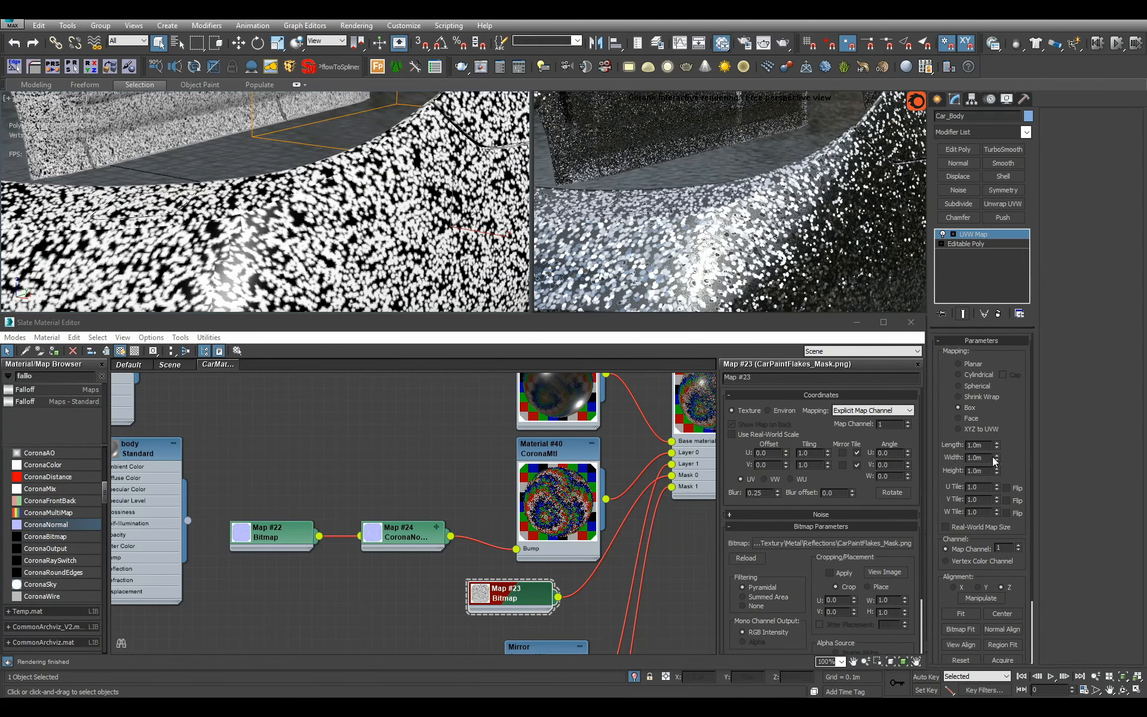
{"action": "type", "text": ".1"}
{"action": "key", "text": "Tab"}
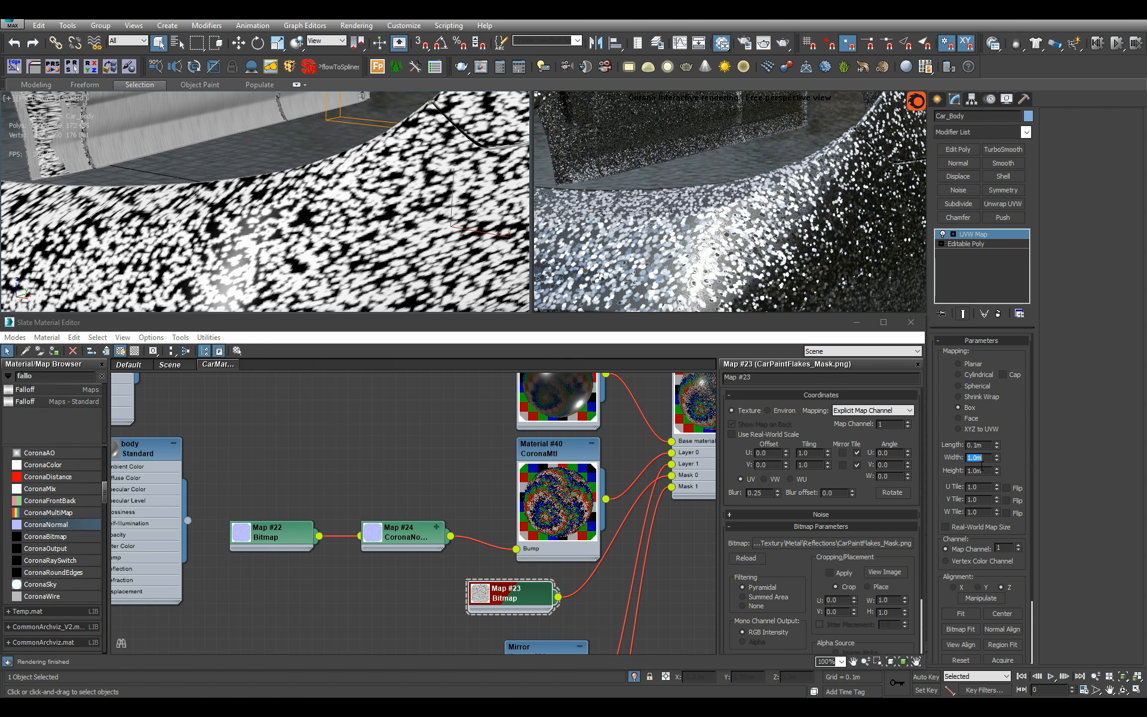
{"action": "type", "text": ".1"}
{"action": "key", "text": "Tab"}
{"action": "type", "text": ".1"}
{"action": "key", "text": "Return"}
{"action": "middle_click_drag", "start_coordinate": [371, 263], "coordinate": [422, 240]}
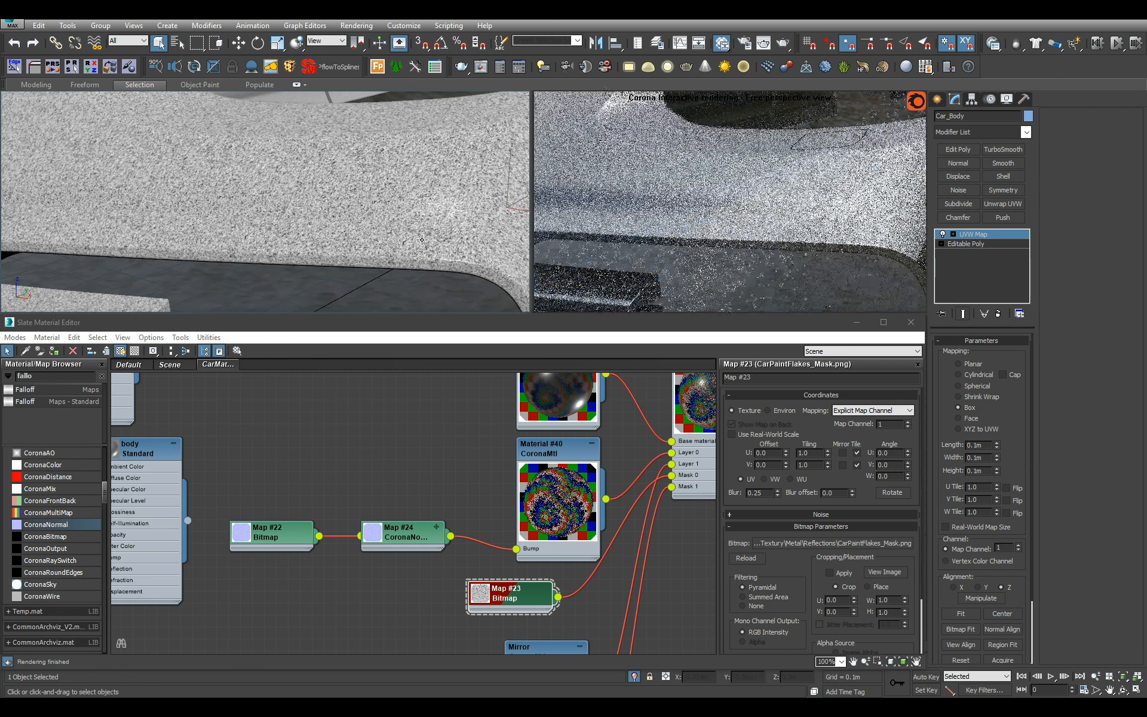
Try a length, width and height of 0.2 m for Car_Body's UVW Map and inspect the flake size
{"action": "double_click", "coordinate": [986, 459]}
{"action": "type", "text": ".2"}
{"action": "double_click", "coordinate": [985, 447]}
{"action": "type", "text": ".2"}
{"action": "key", "text": "Return"}
{"action": "scroll", "coordinate": [340, 236], "scroll_direction": "down", "scroll_amount": 5}
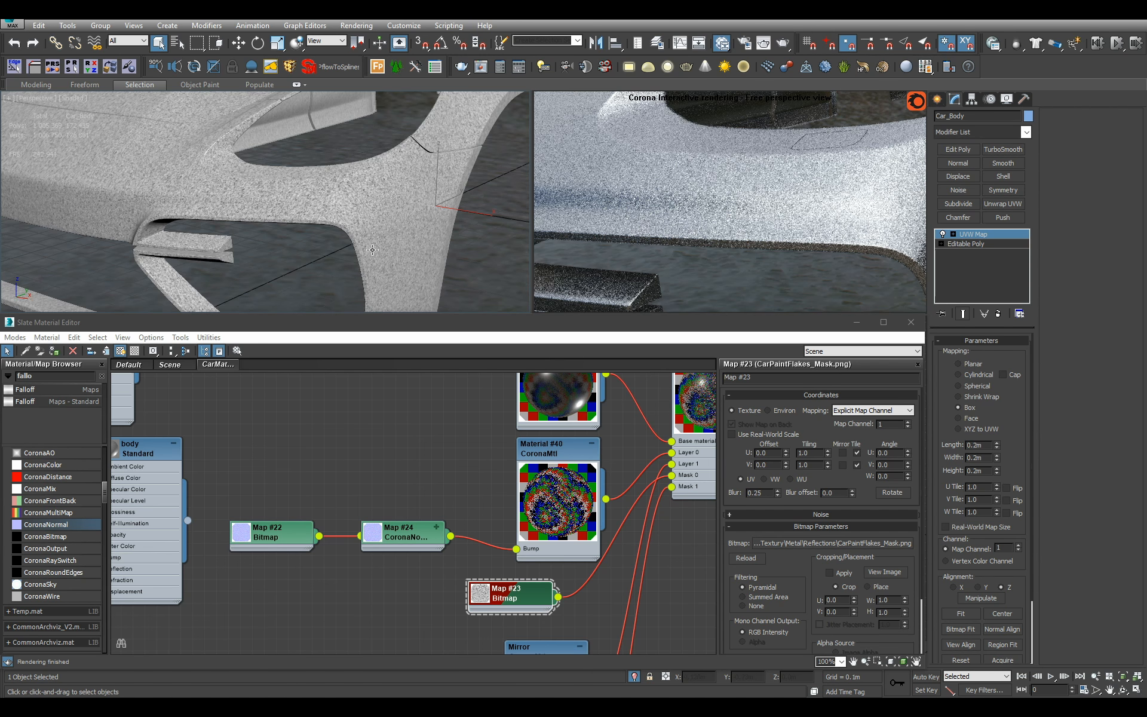
{"action": "scroll", "coordinate": [340, 236], "scroll_direction": "up", "scroll_amount": 10}
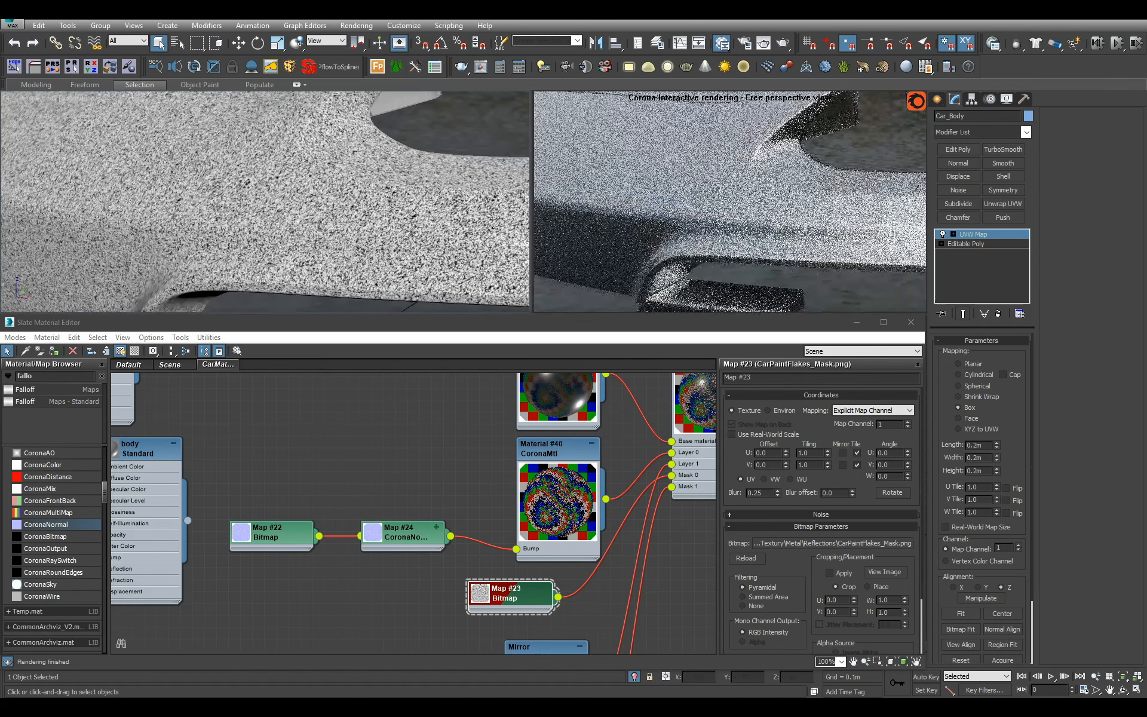
Set the UVW Map's height, width and length back to 0.1 m
{"action": "double_click", "coordinate": [984, 473]}
{"action": "type", "text": ".1"}
{"action": "double_click", "coordinate": [984, 458]}
{"action": "type", "text": ".1"}
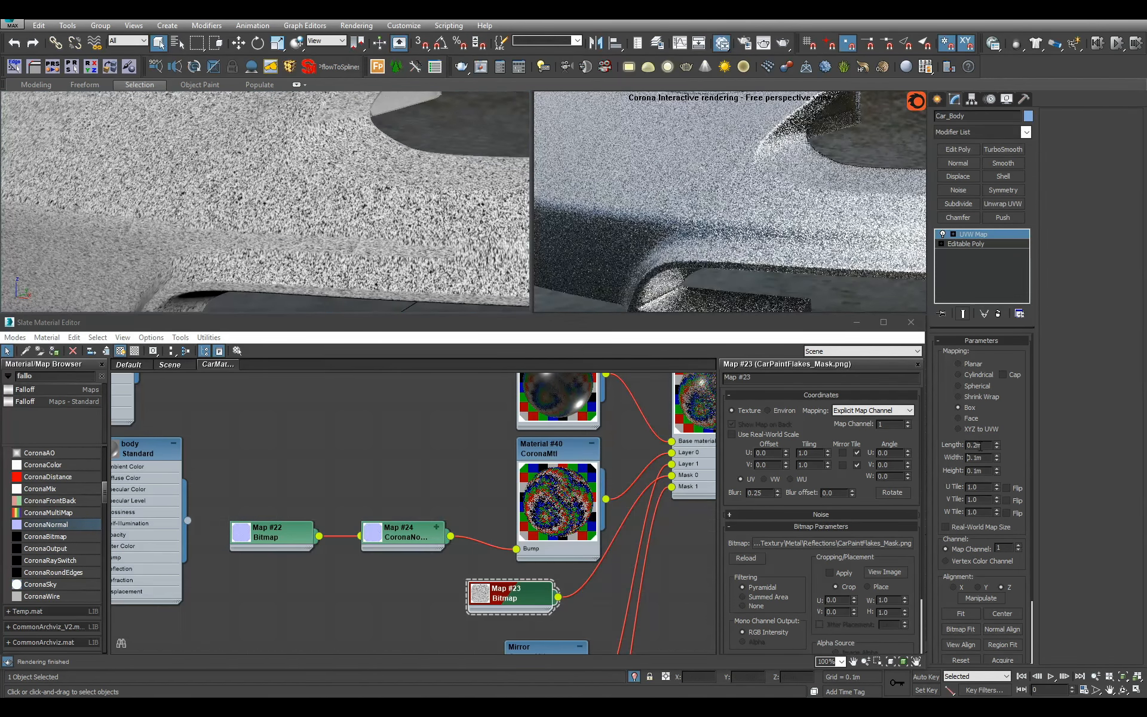
{"action": "double_click", "coordinate": [983, 446]}
{"action": "type", "text": ".1"}
{"action": "key", "text": "Return"}
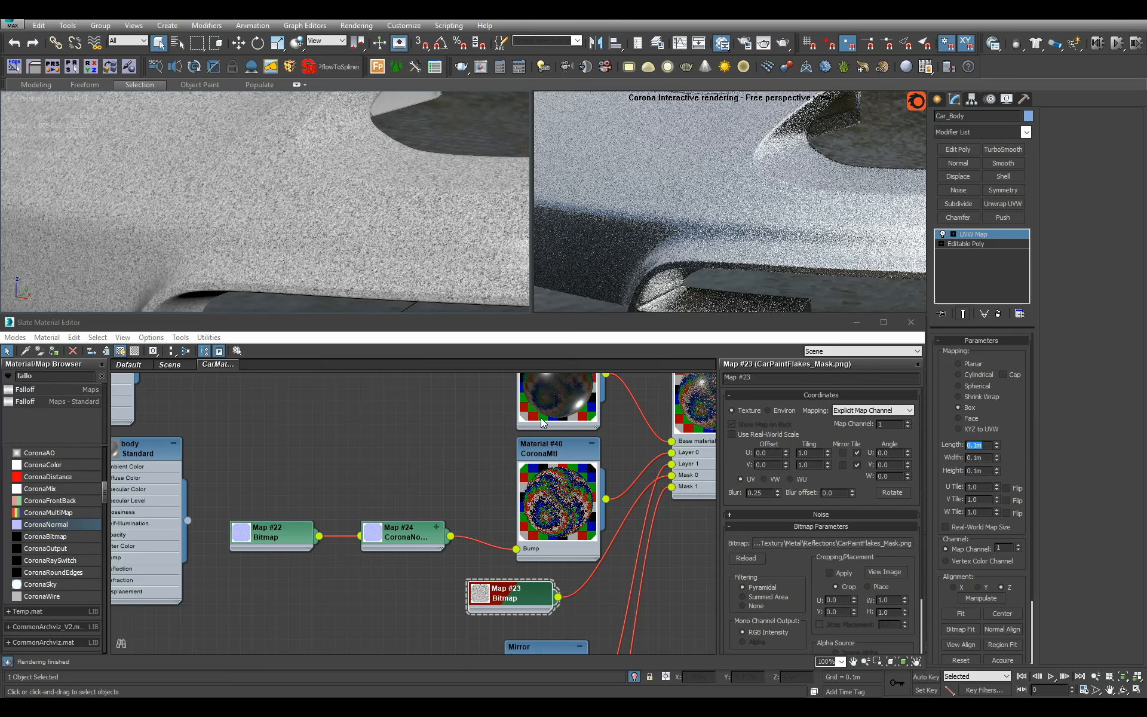
Set the output RGB Level of the CarPaintFlakes_Mask bitmap to 0.1 to weaken the flakes layer
{"action": "middle_click_drag", "start_coordinate": [518, 516], "coordinate": [441, 518]}
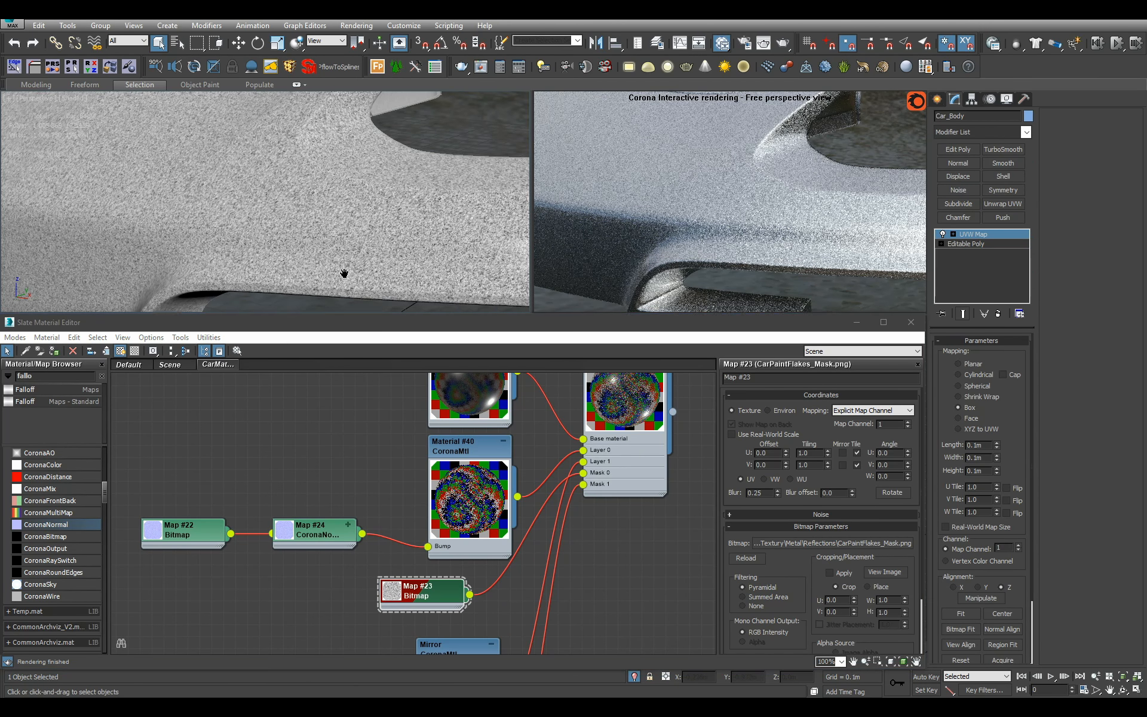
{"action": "middle_click_drag", "start_coordinate": [343, 274], "coordinate": [107, 197]}
{"action": "middle_click_drag", "start_coordinate": [284, 239], "coordinate": [314, 257], "text": "alt"}
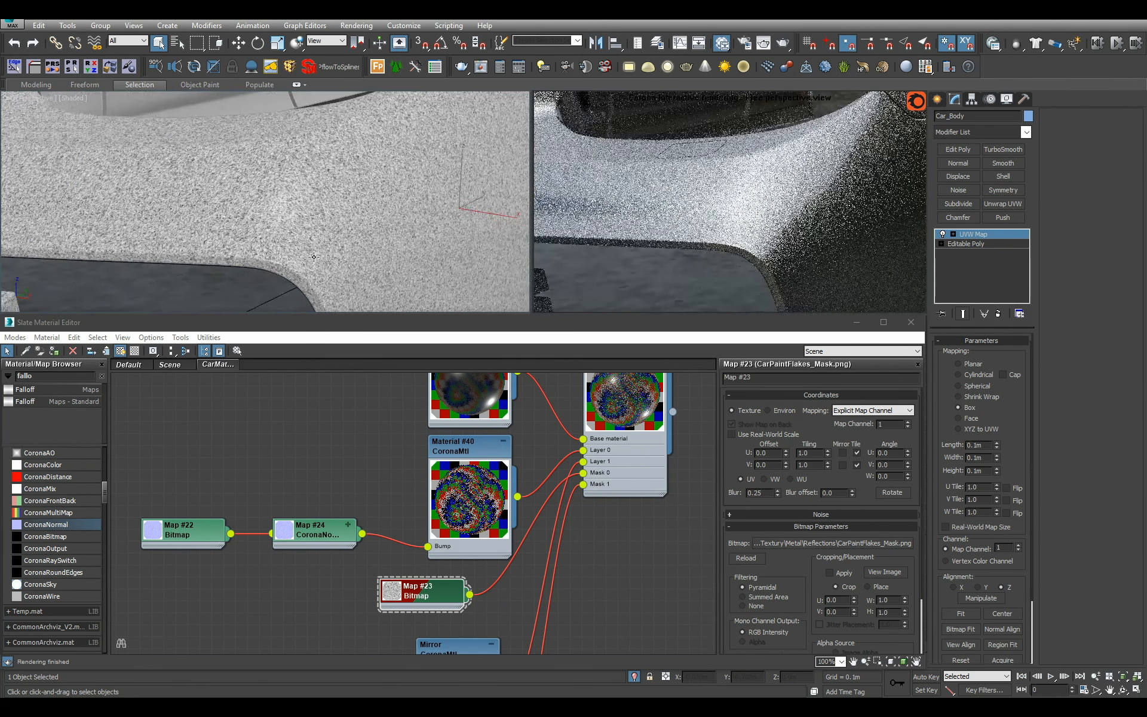
{"action": "left_click", "coordinate": [426, 596]}
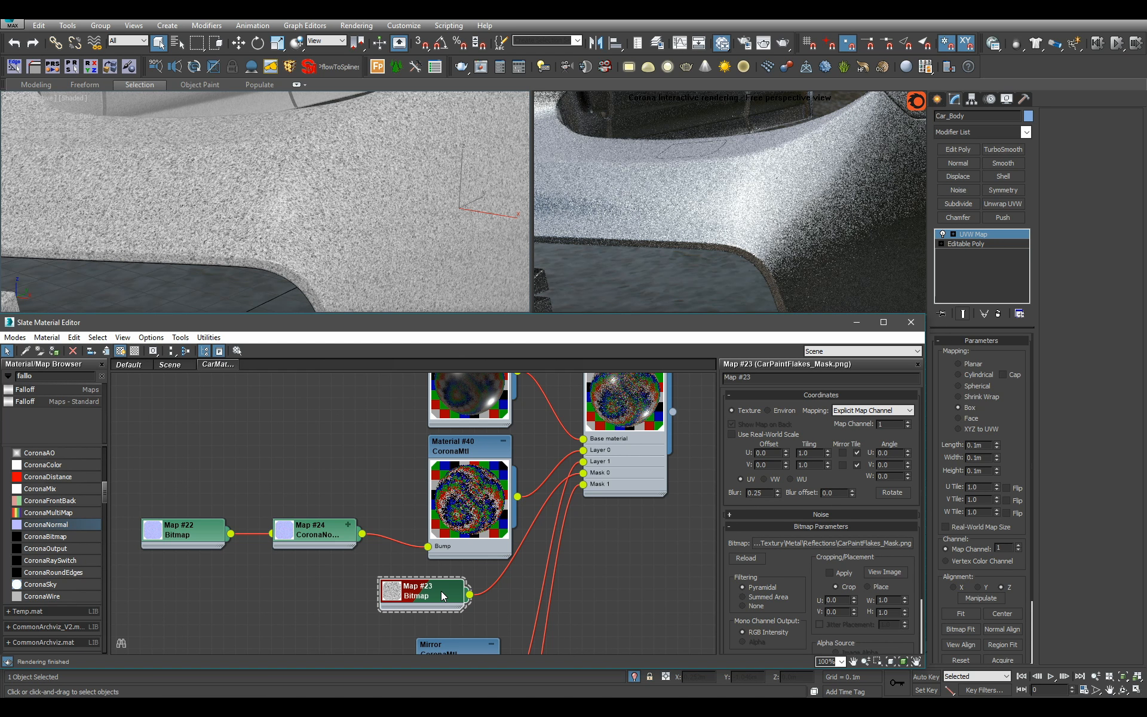
{"action": "left_click_drag", "start_coordinate": [843, 535], "coordinate": [828, 399]}
{"action": "left_click", "coordinate": [828, 649]}
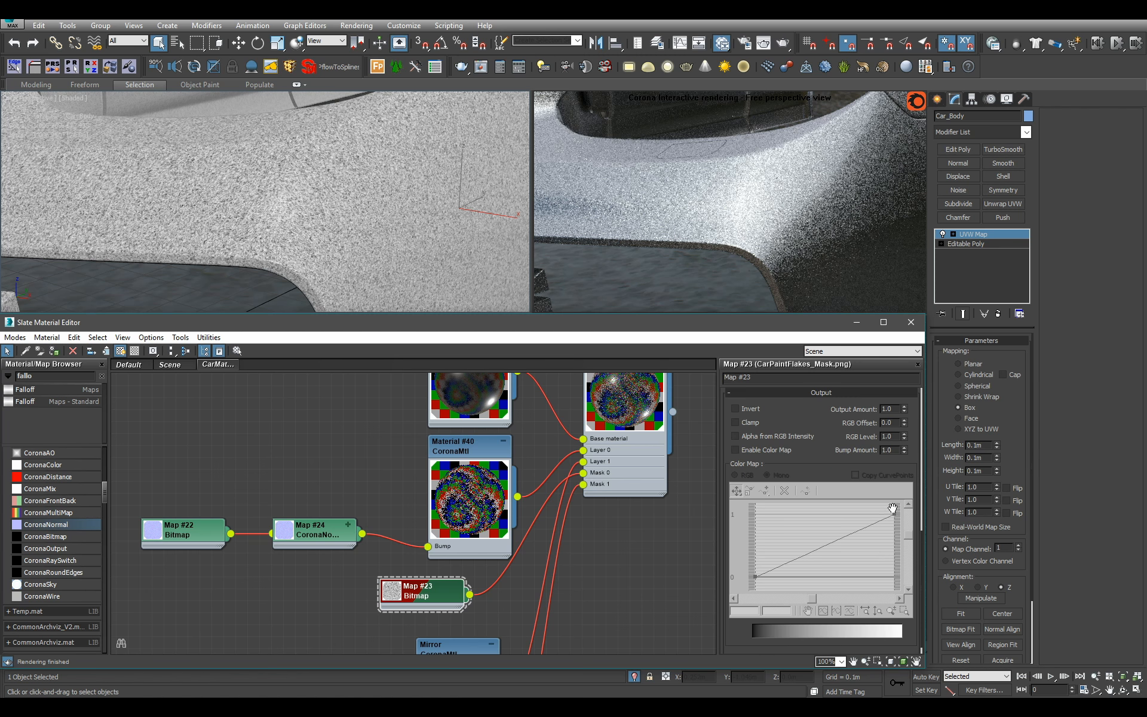
{"action": "key", "text": "Return"}
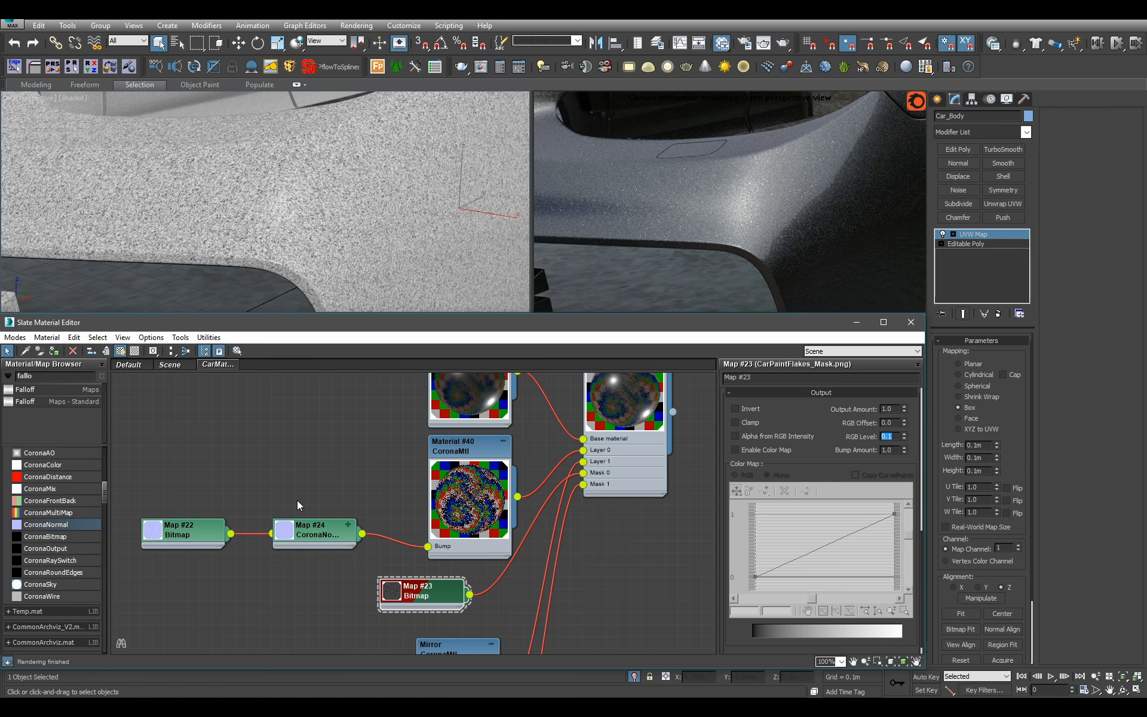
Try a blur of 0.5 on the flake mask bitmap and restore it to 0.25
{"action": "scroll", "coordinate": [829, 428], "scroll_direction": "up", "scroll_amount": 10}
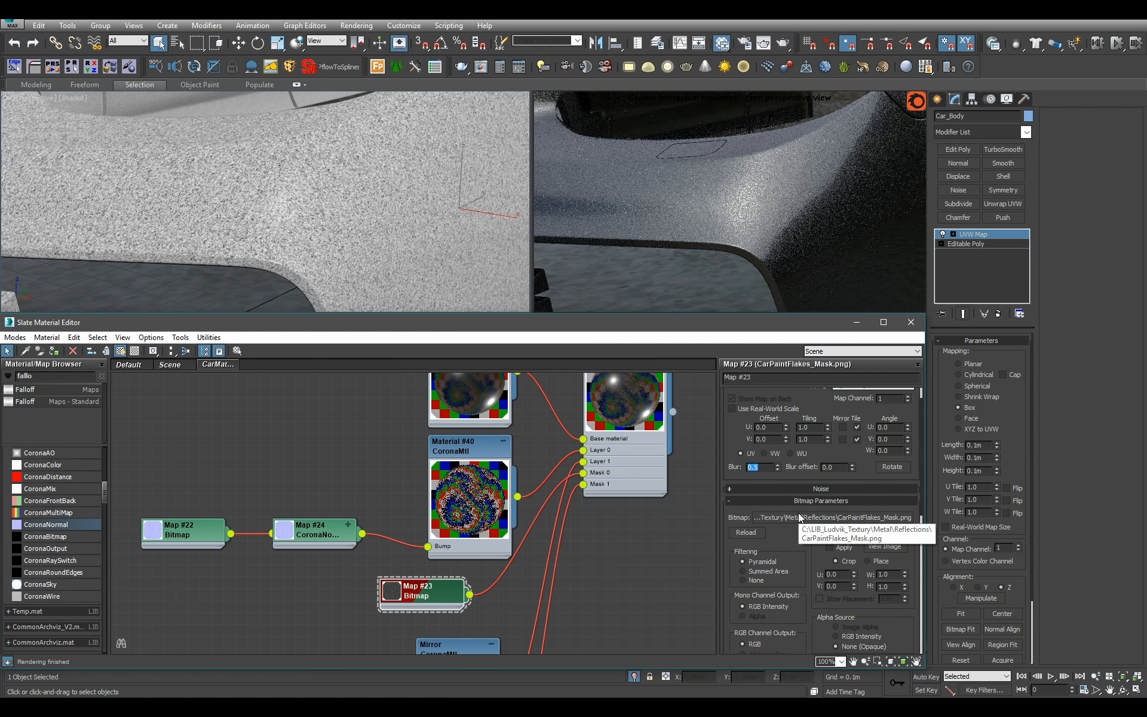
{"action": "type", "text": "."}
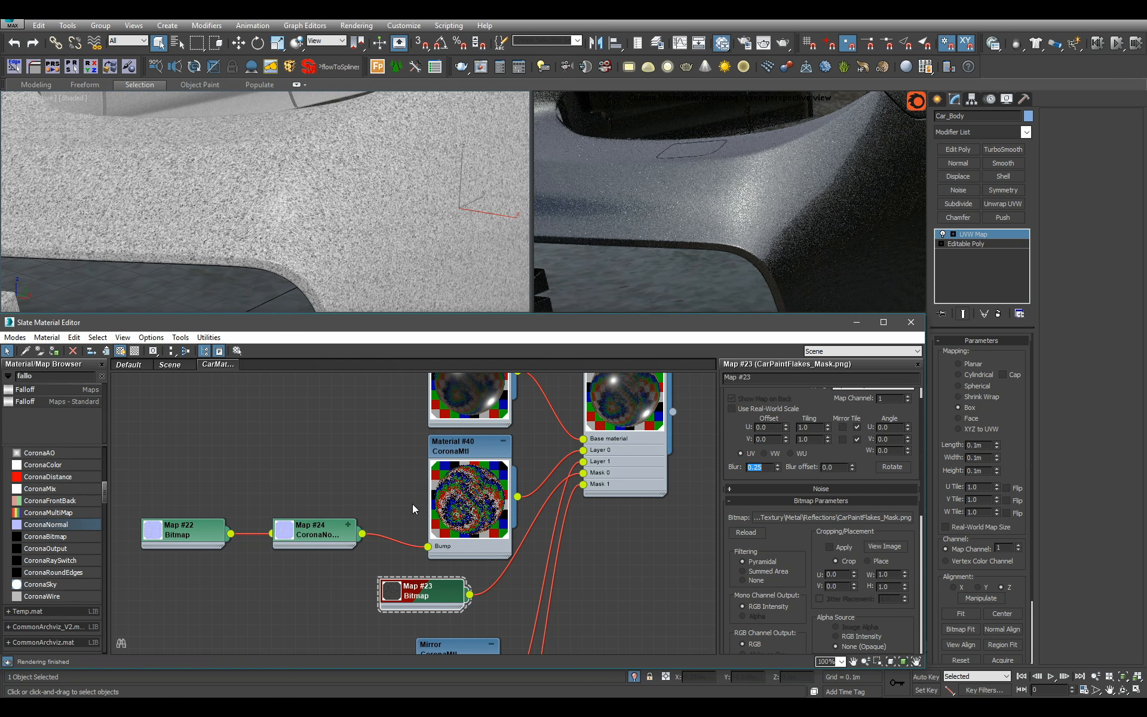
Switch to the Photos viewer and examine the paint flakes in the blue Porsche headlight reference photo
{"action": "left_click", "coordinate": [619, 708]}
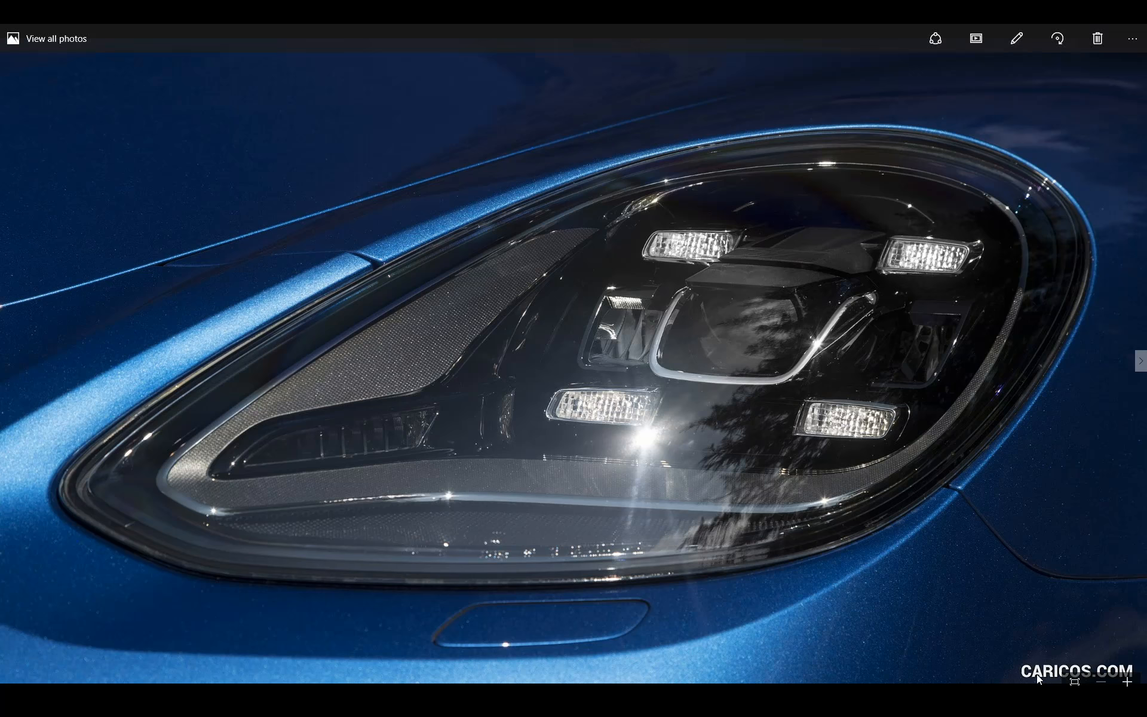
Examine the paint flakes in the blue and black Porsche headlight reference photos
{"action": "left_click", "coordinate": [1075, 681]}
{"action": "left_click", "coordinate": [1075, 682]}
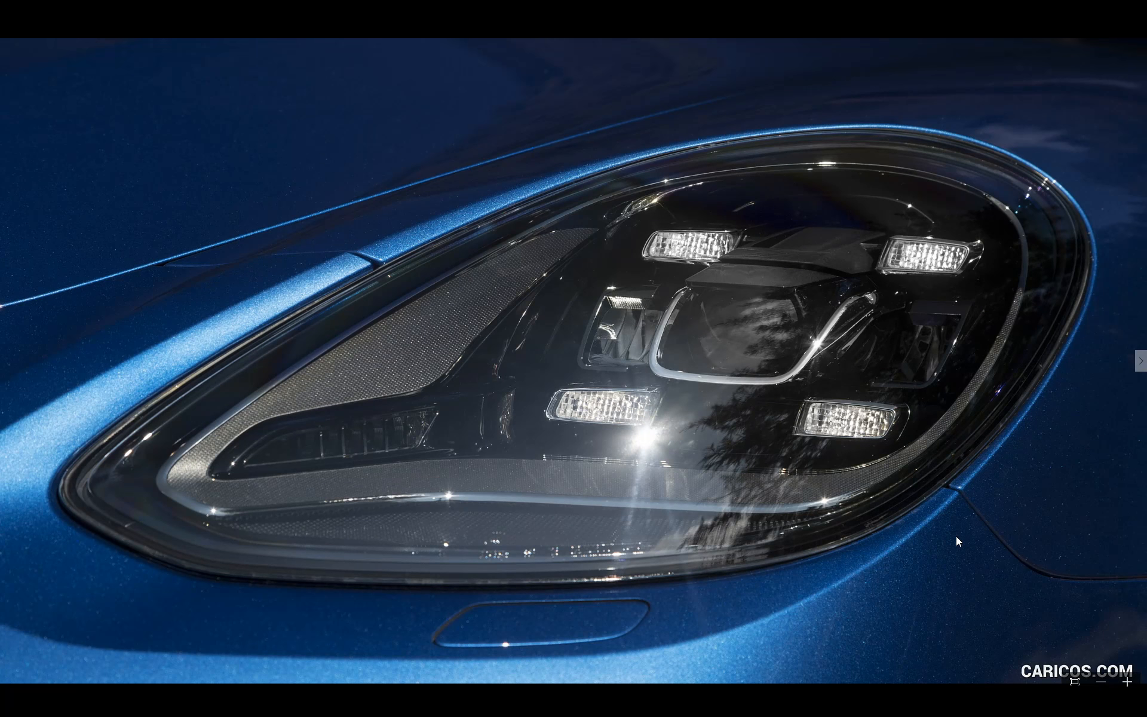
{"action": "left_click", "coordinate": [1075, 682]}
{"action": "left_click", "coordinate": [1075, 682]}
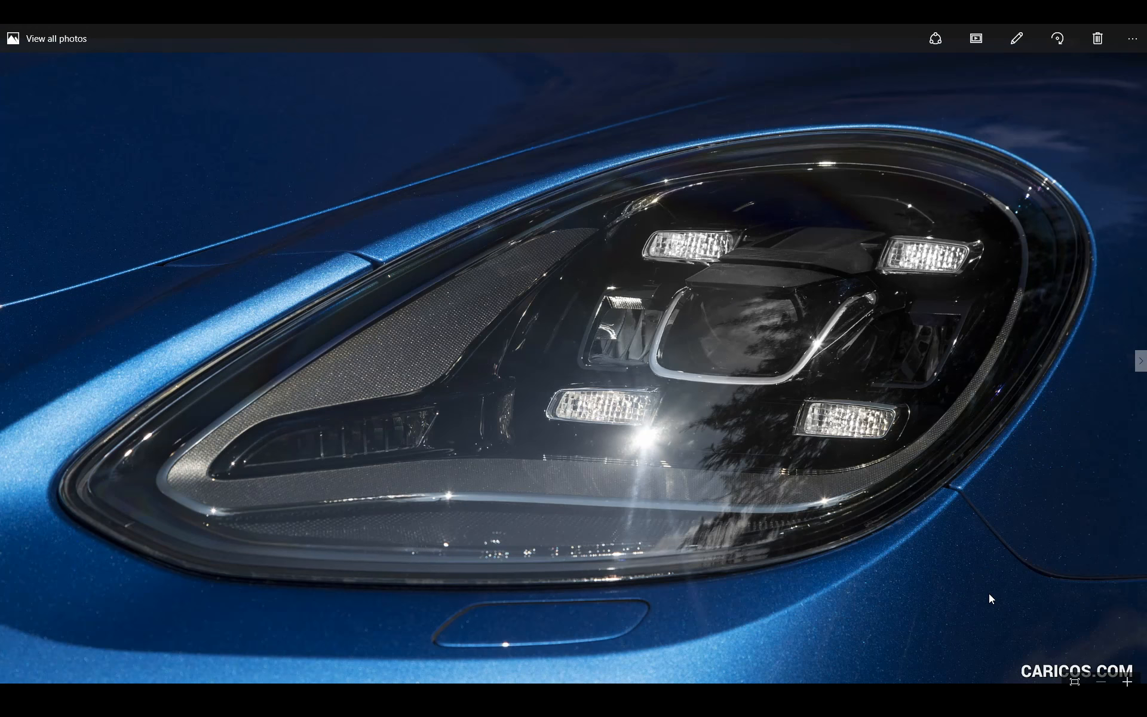
{"action": "key", "text": "Right"}
{"action": "key", "text": "Right"}
{"action": "key", "text": "Left"}
{"action": "key", "text": "Right"}
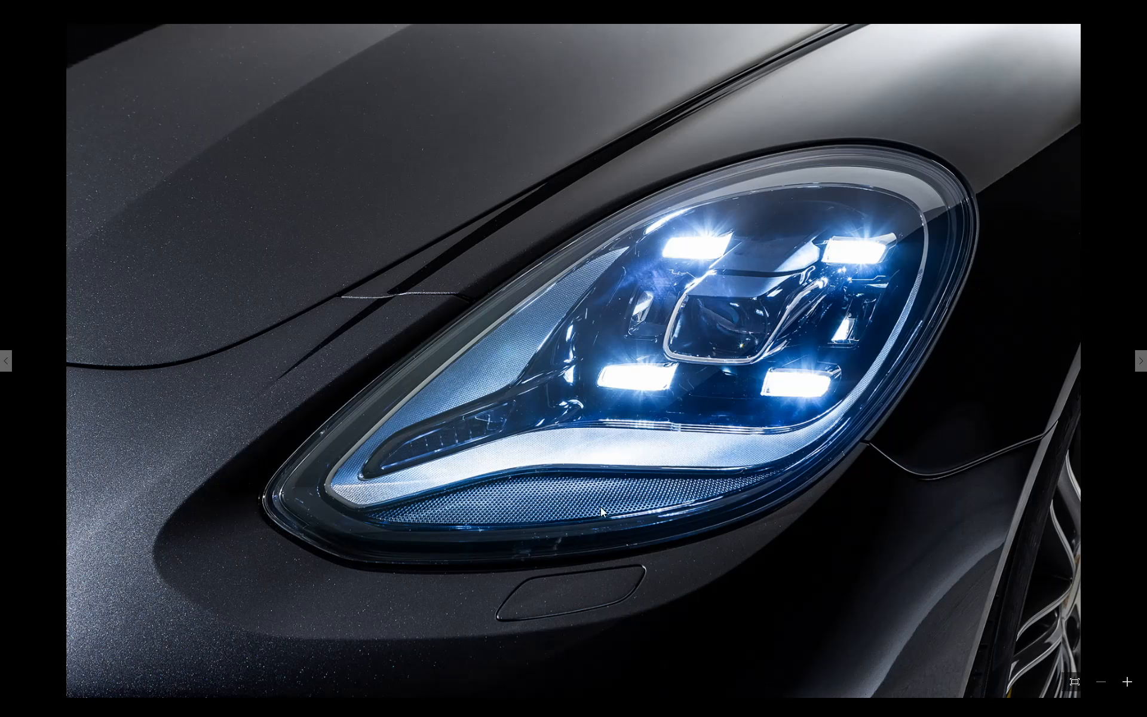
{"action": "key", "text": "Right"}
{"action": "key", "text": "Left"}
{"action": "key", "text": "Left"}
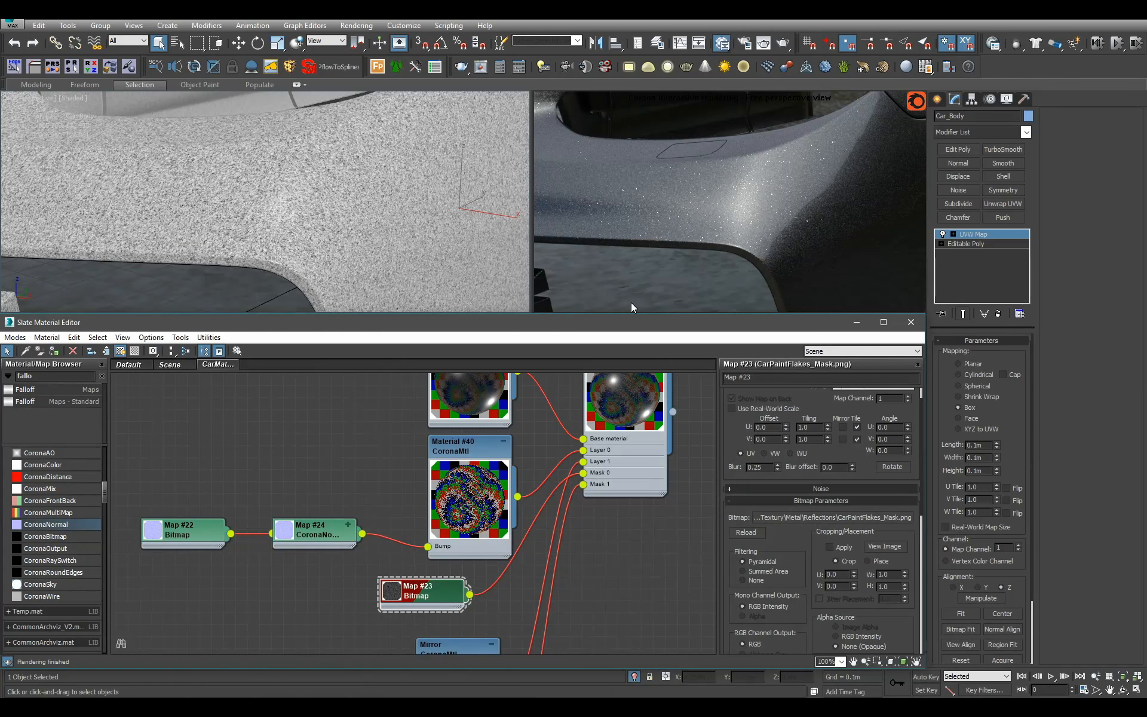
Switch back to 3ds Max and try bump amounts of 0.1, 0.2, 0.3 and 0.5 on the flakes material, Material #40
{"action": "left_click", "coordinate": [199, 536]}
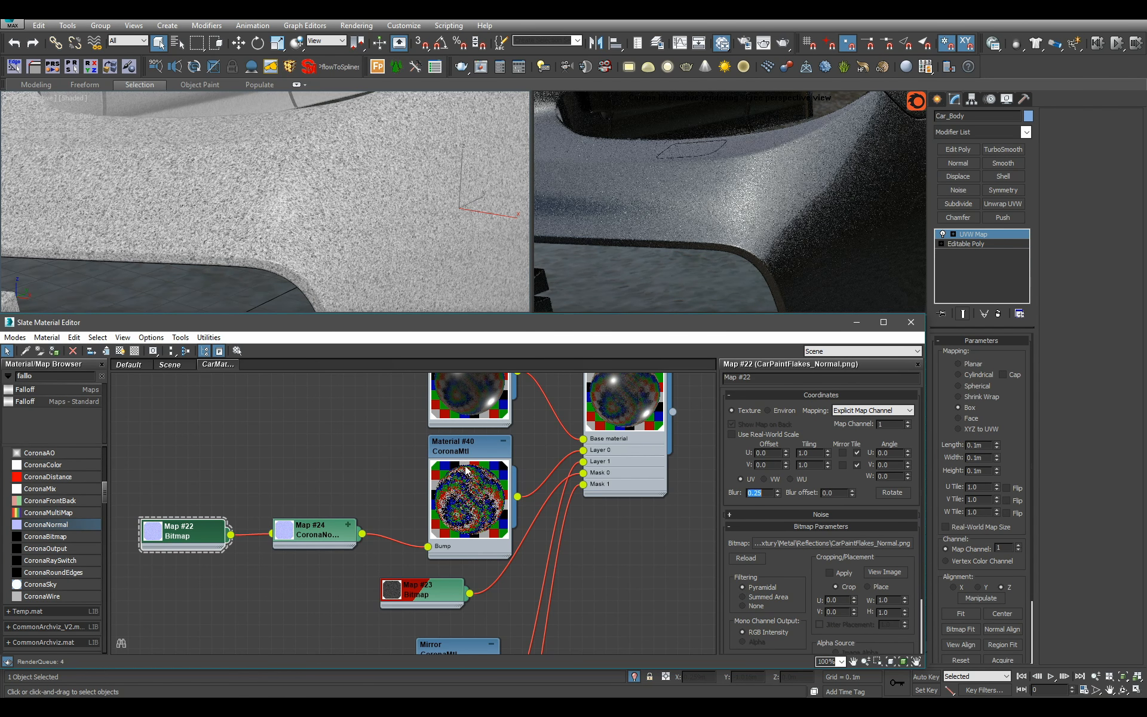
{"action": "double_click", "coordinate": [464, 446]}
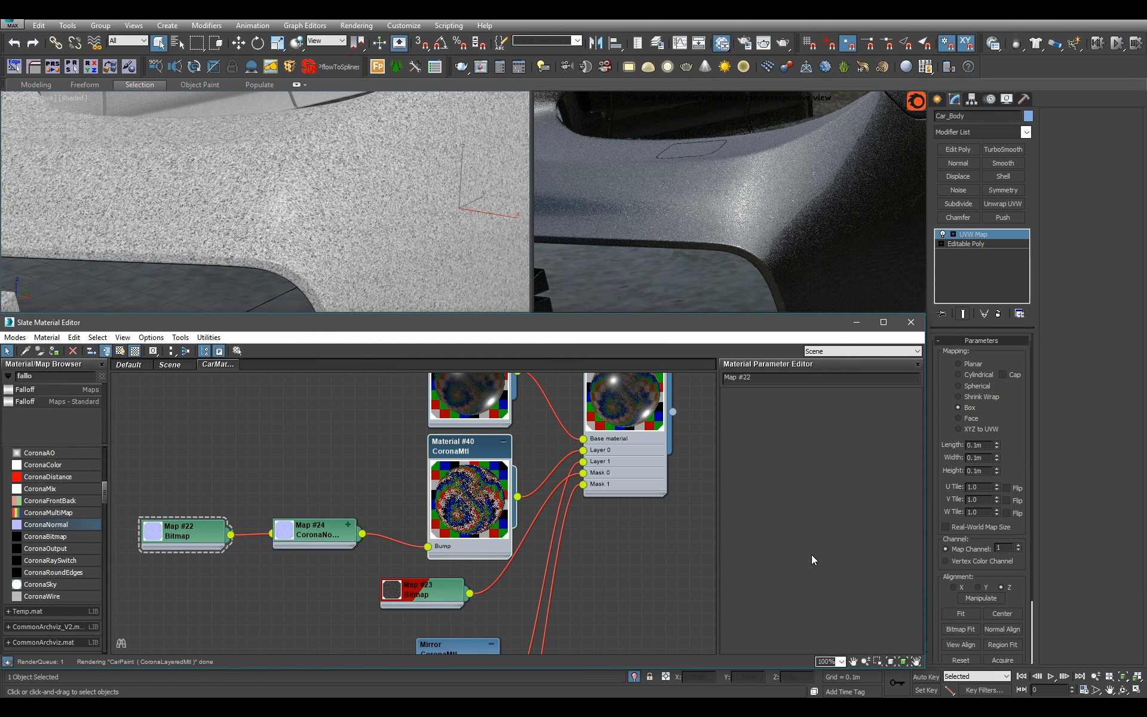
{"action": "left_click_drag", "start_coordinate": [813, 570], "coordinate": [809, 441]}
{"action": "double_click", "coordinate": [801, 592]}
{"action": "type", "text": "0.1"}
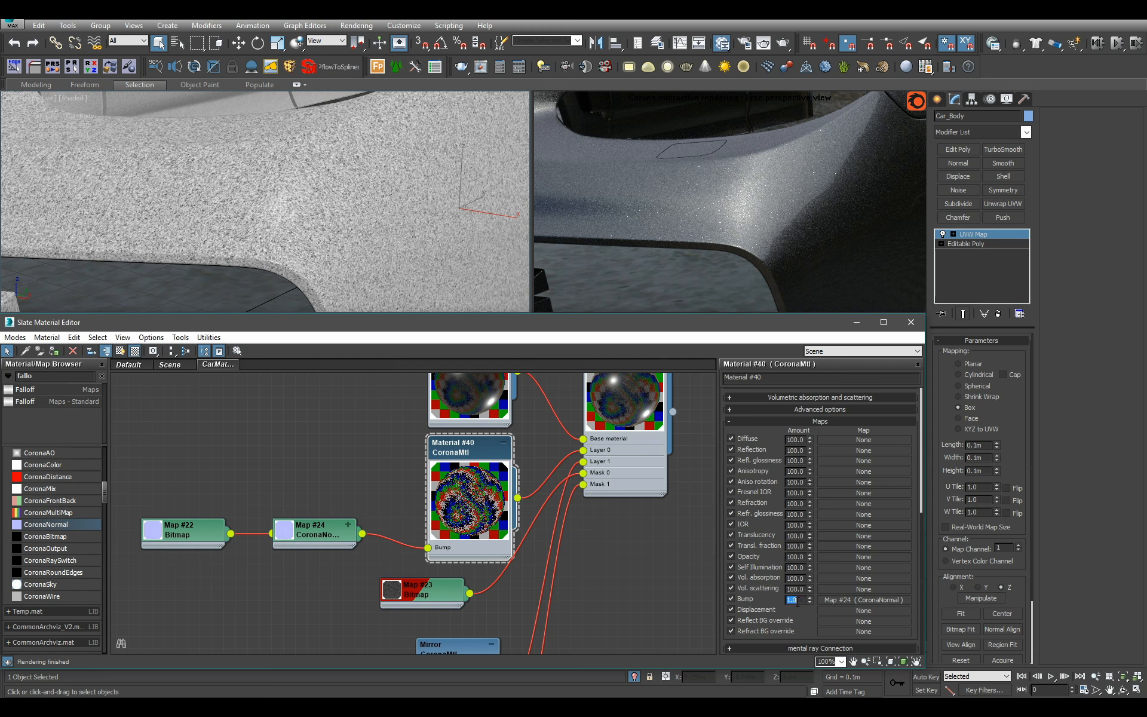
{"action": "key", "text": "Return"}
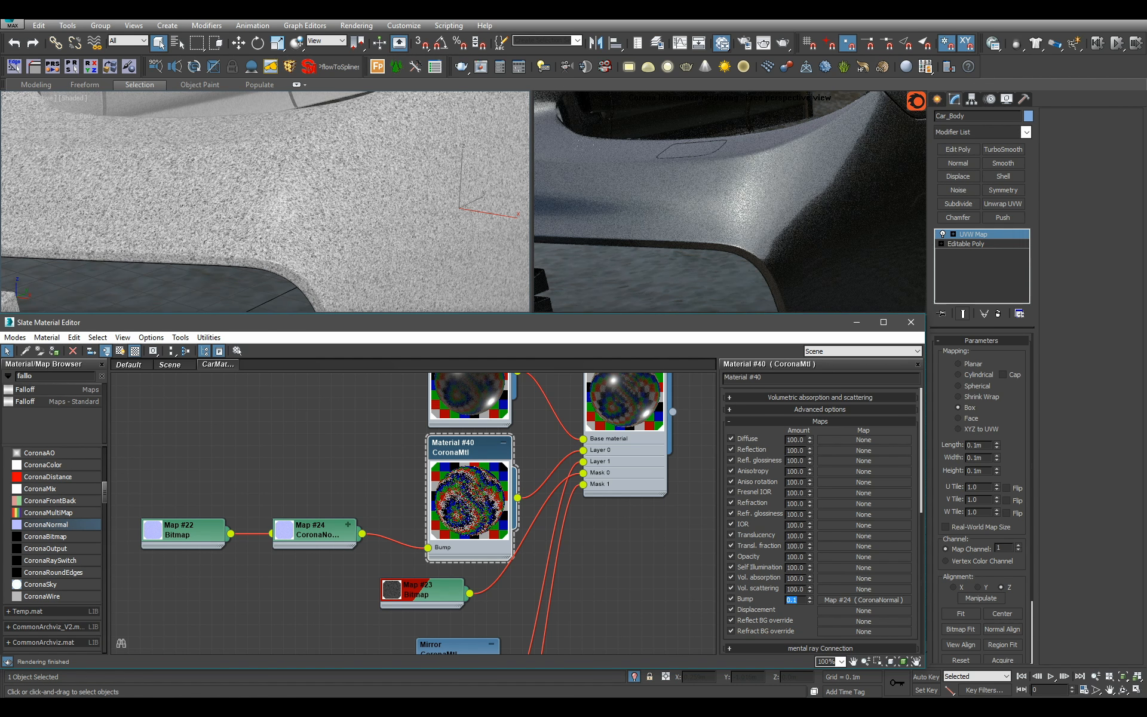
{"action": "type", "text": "0.2"}
{"action": "key", "text": "Return"}
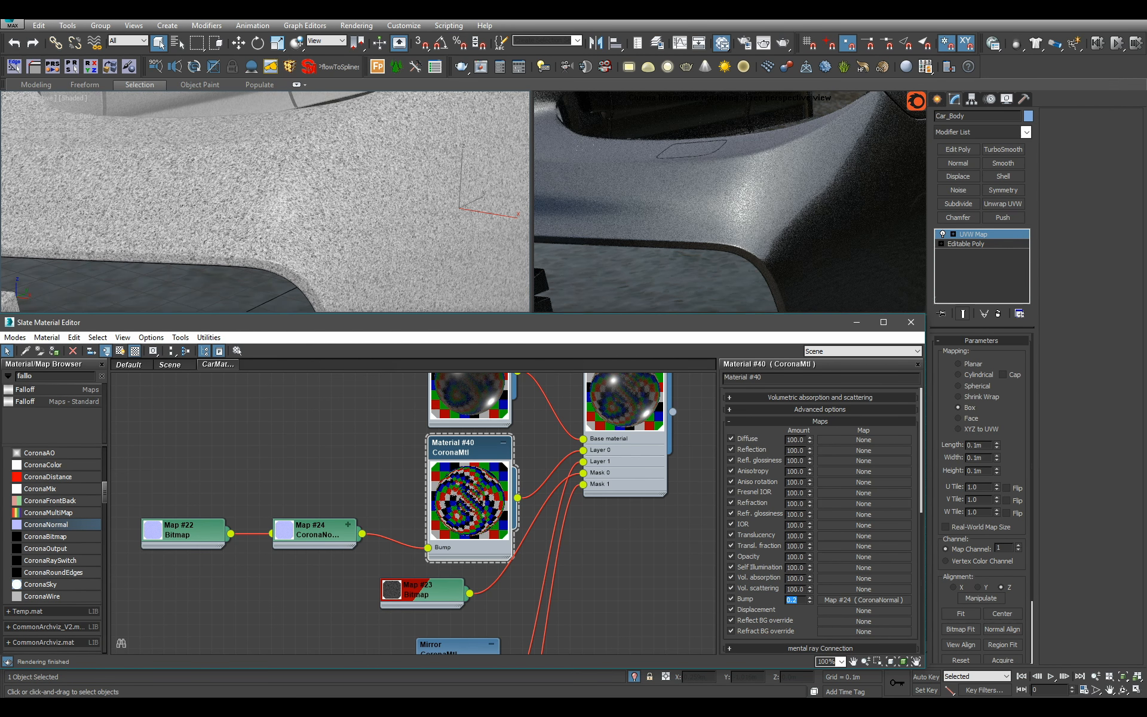
{"action": "type", "text": "0.3"}
{"action": "key", "text": "Return"}
{"action": "type", "text": ".5"}
{"action": "key", "text": "Return"}
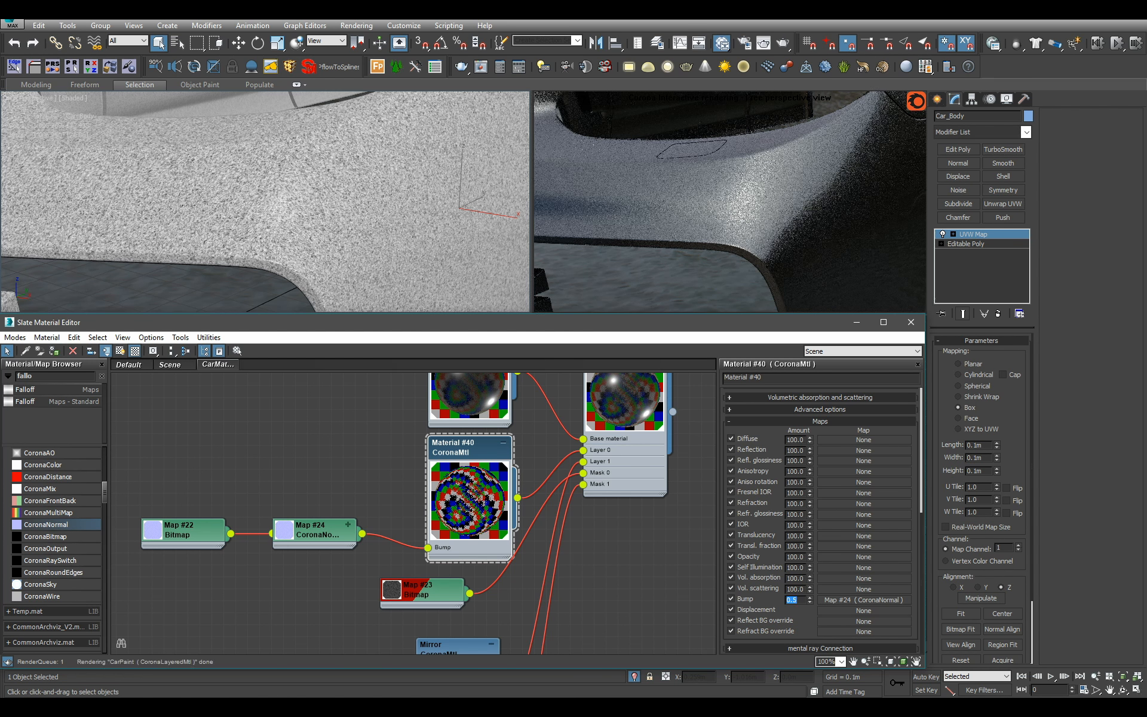
Try an output RGB Level of 0.2 on the CarPaintFlakes_Mask bitmap, check the body paint, and restore the level to 0.1
{"action": "double_click", "coordinate": [444, 587]}
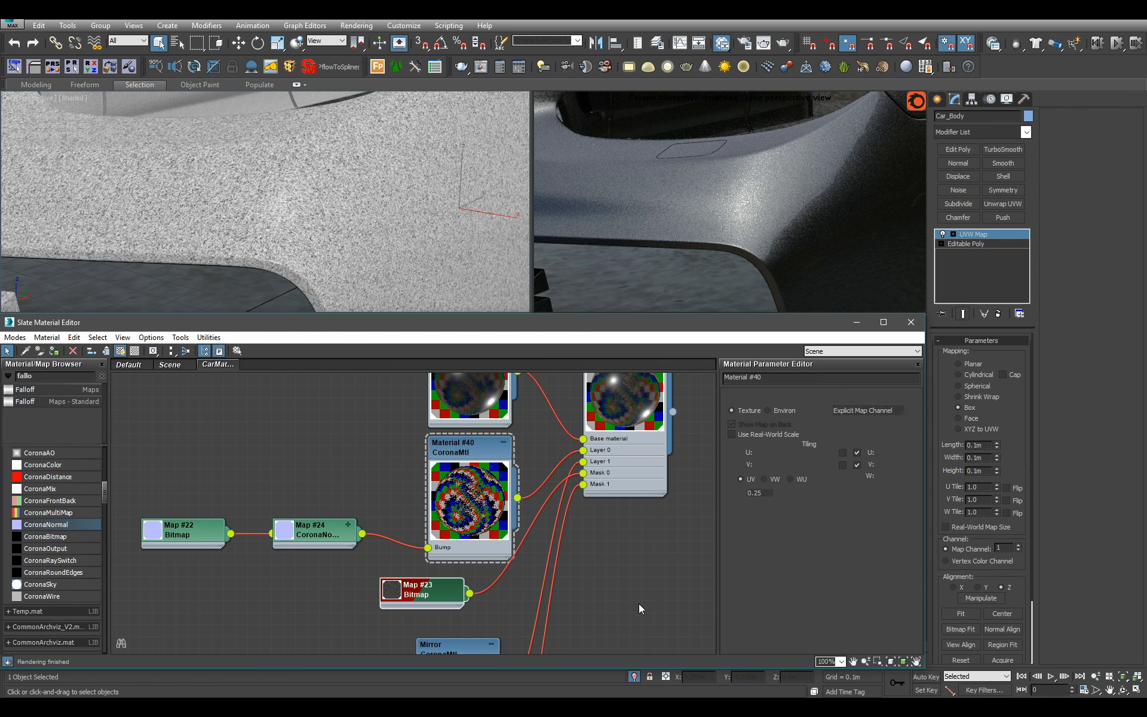
{"action": "scroll", "coordinate": [811, 604], "scroll_direction": "down", "scroll_amount": 5}
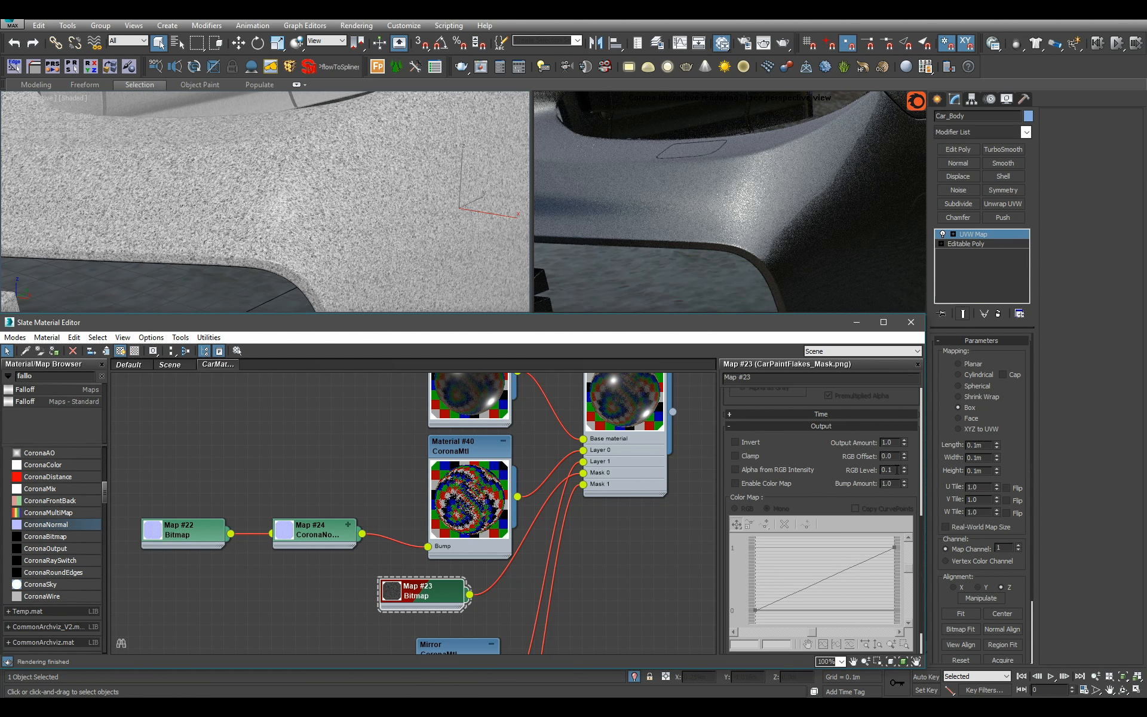
{"action": "type", "text": ".2"}
{"action": "key", "text": "Return"}
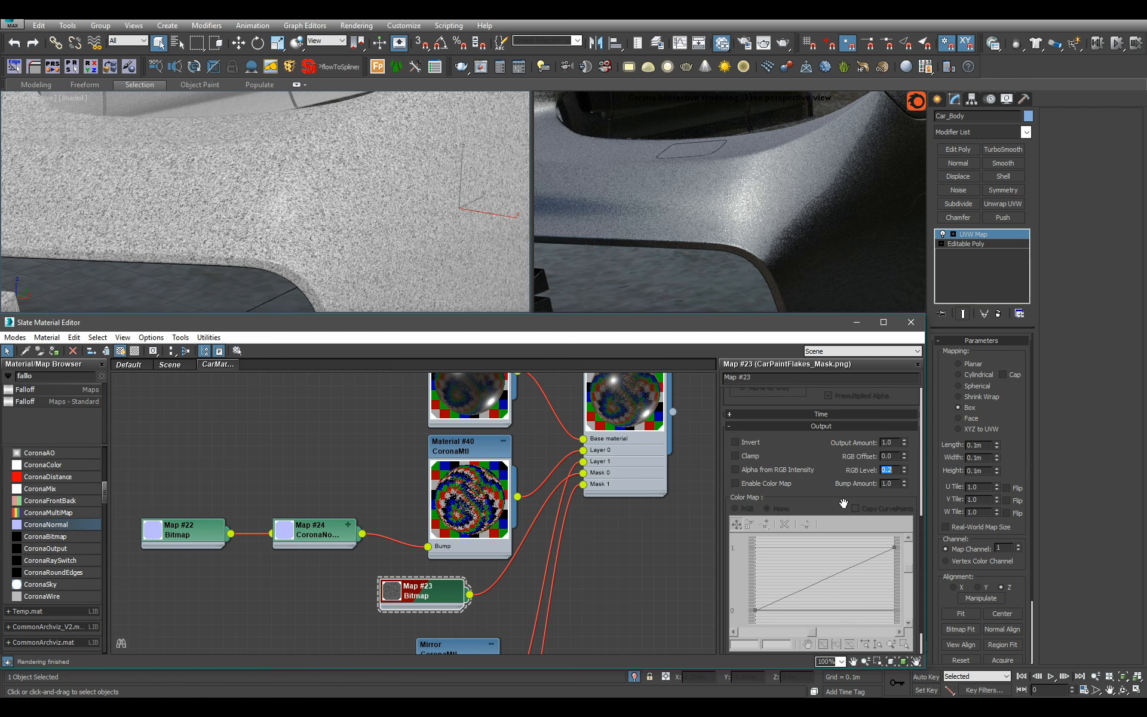
{"action": "scroll", "coordinate": [393, 209], "scroll_direction": "down", "scroll_amount": 6}
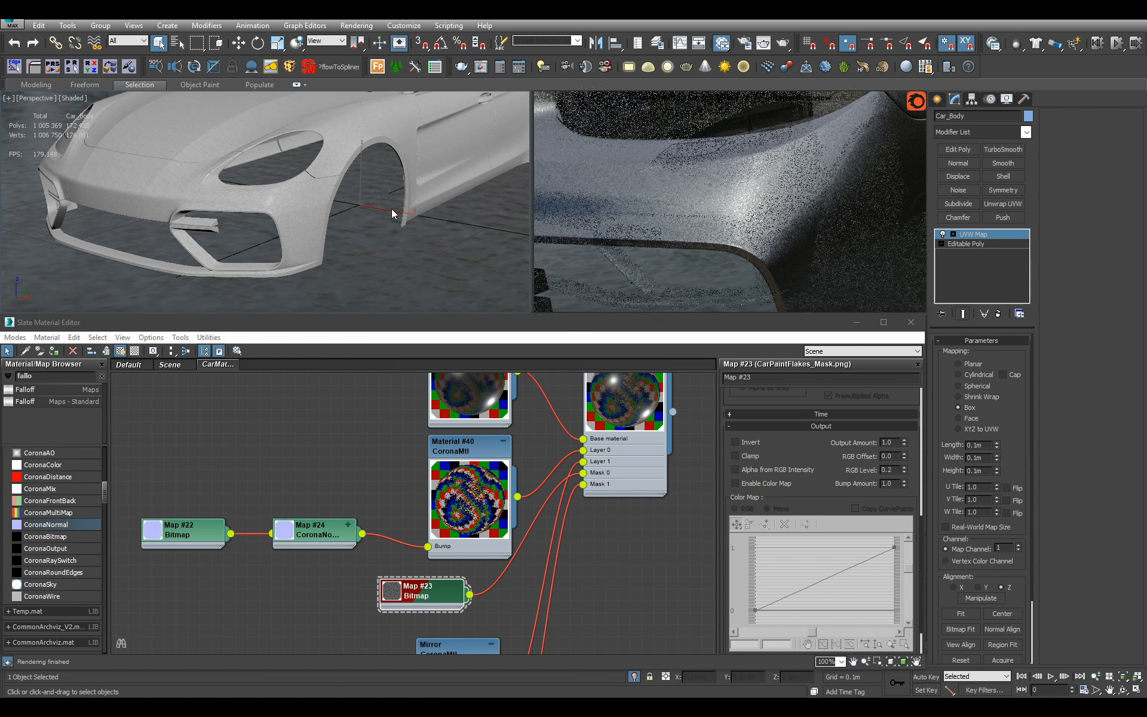
{"action": "middle_click_drag", "start_coordinate": [393, 206], "coordinate": [267, 233], "text": "alt"}
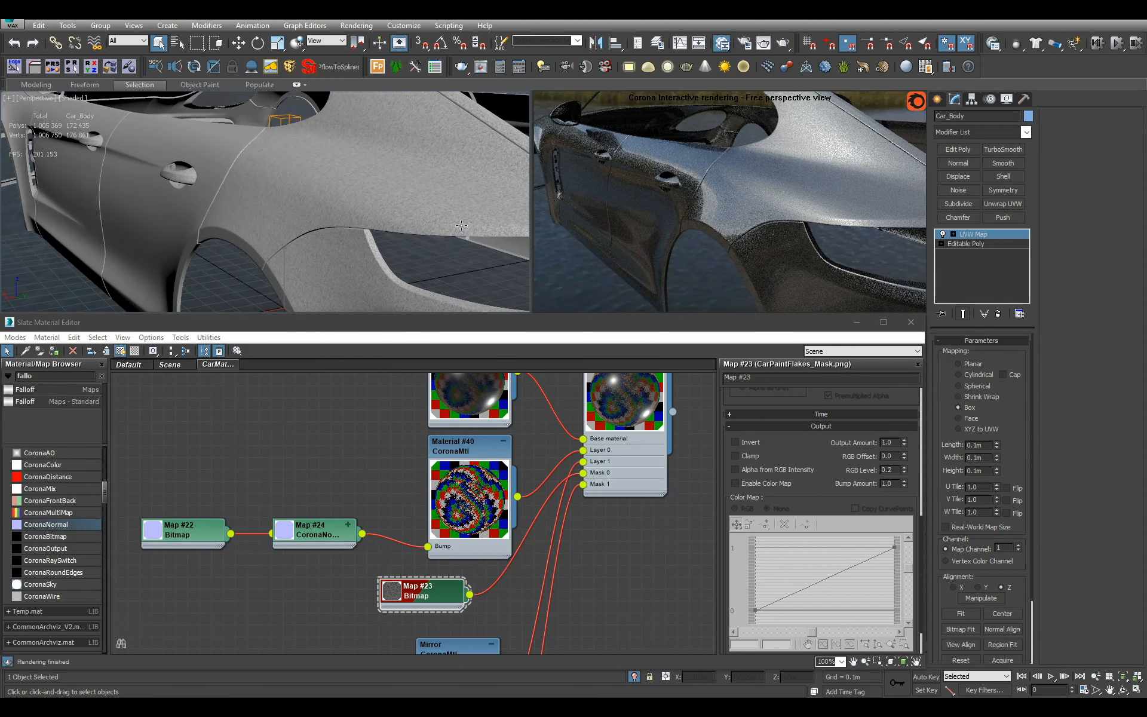
{"action": "scroll", "coordinate": [439, 221], "scroll_direction": "up", "scroll_amount": 4}
{"action": "scroll", "coordinate": [372, 204], "scroll_direction": "up", "scroll_amount": 1}
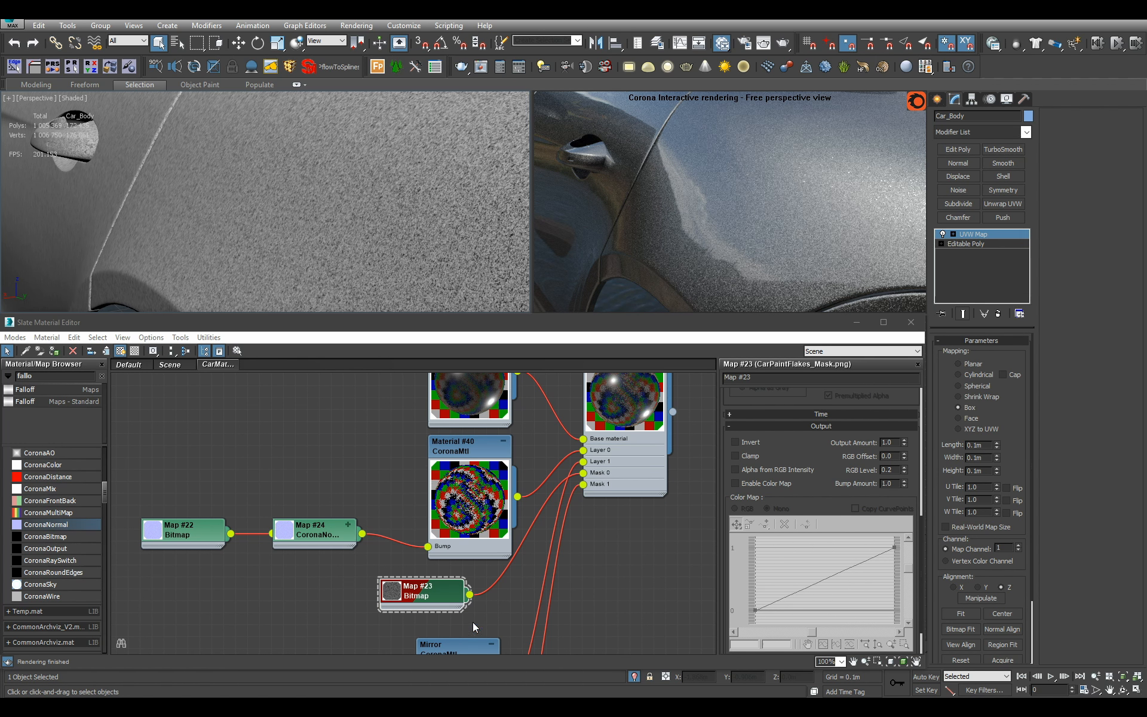
{"action": "double_click", "coordinate": [888, 470]}
{"action": "type", "text": ".1"}
{"action": "key", "text": "Return"}
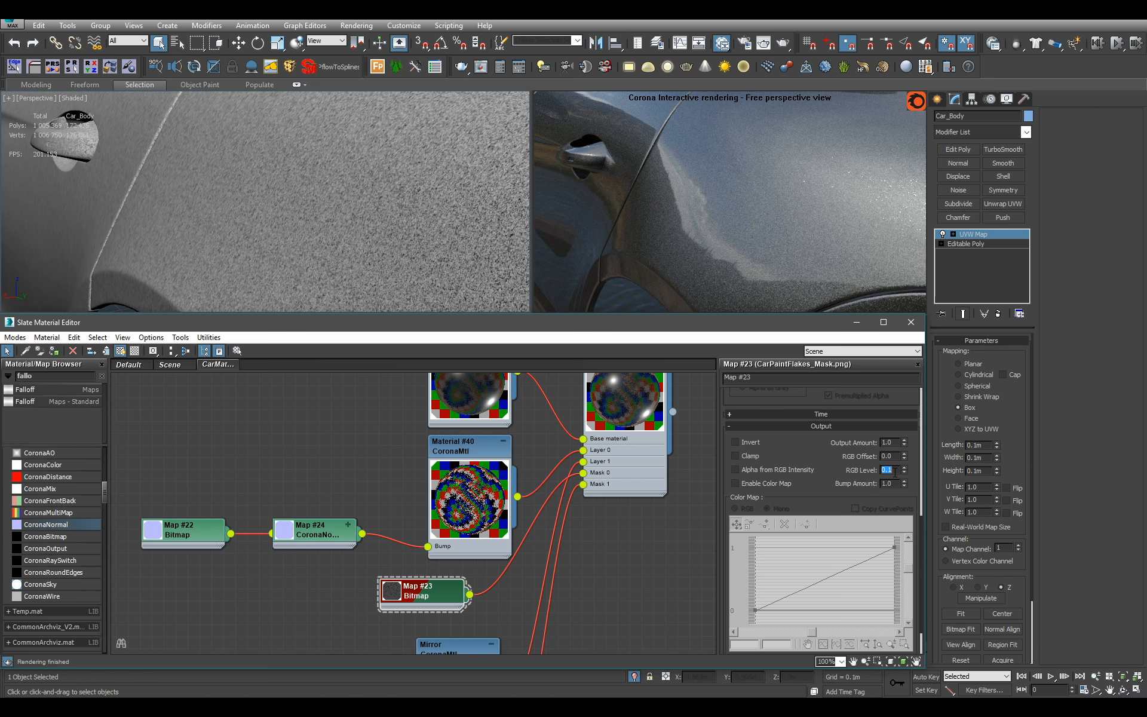
Check the flakes around the front of the body and set the bump amount of Material #40 to 0.7
{"action": "scroll", "coordinate": [335, 191], "scroll_direction": "down", "scroll_amount": 5}
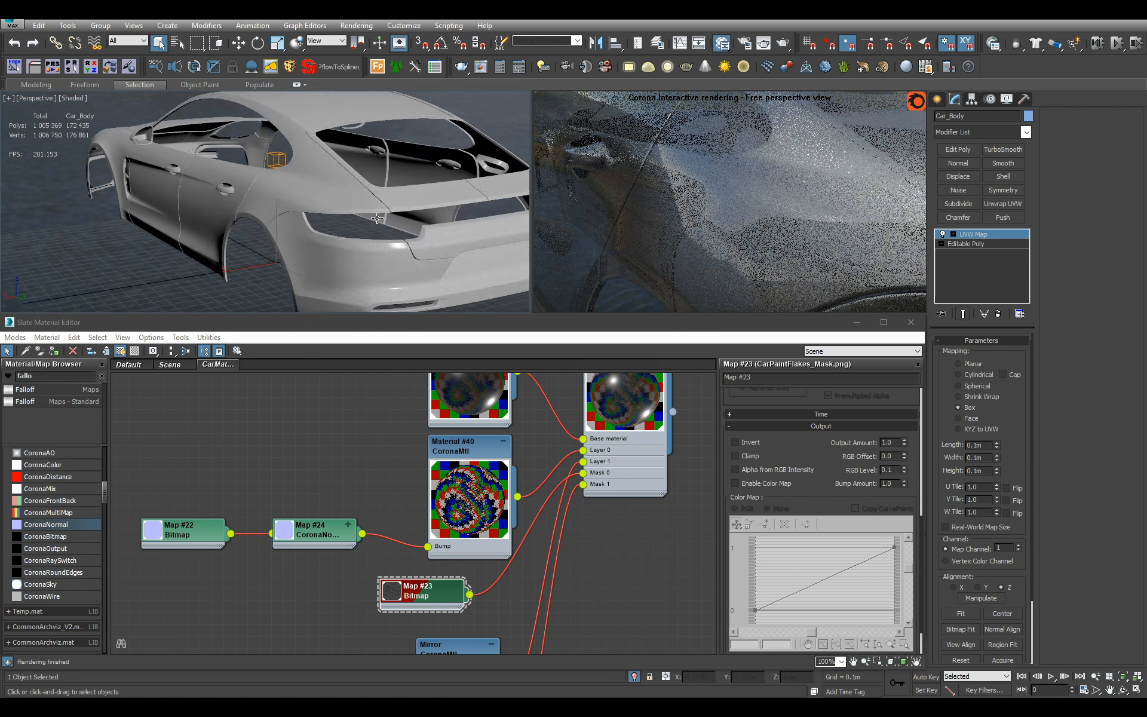
{"action": "middle_click_drag", "start_coordinate": [323, 185], "coordinate": [419, 170], "text": "alt"}
{"action": "scroll", "coordinate": [378, 252], "scroll_direction": "up", "scroll_amount": 3}
{"action": "scroll", "coordinate": [378, 252], "scroll_direction": "up", "scroll_amount": 6}
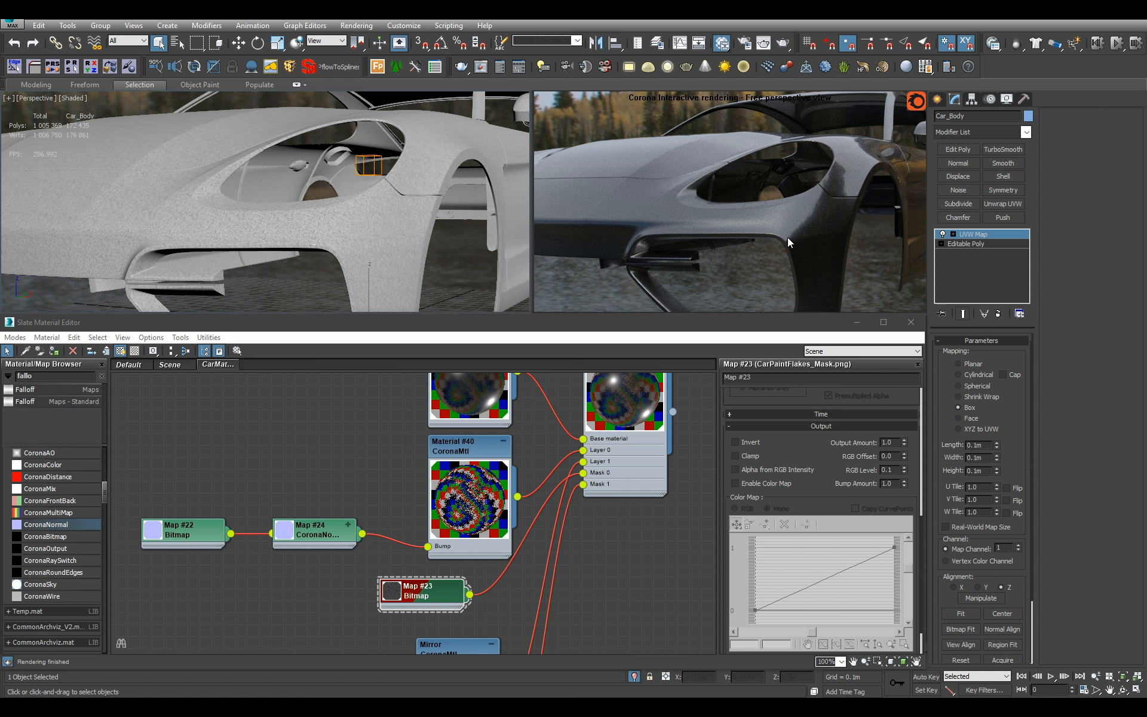
{"action": "scroll", "coordinate": [338, 203], "scroll_direction": "up", "scroll_amount": 4}
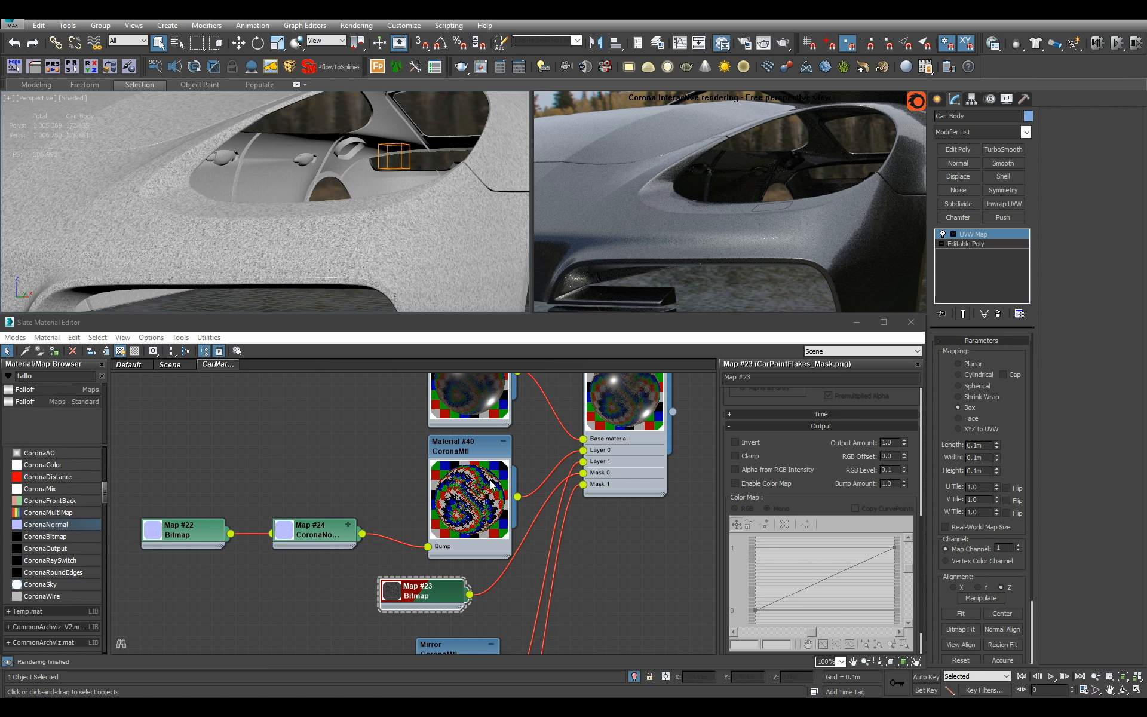
{"action": "double_click", "coordinate": [475, 447]}
{"action": "double_click", "coordinate": [793, 600]}
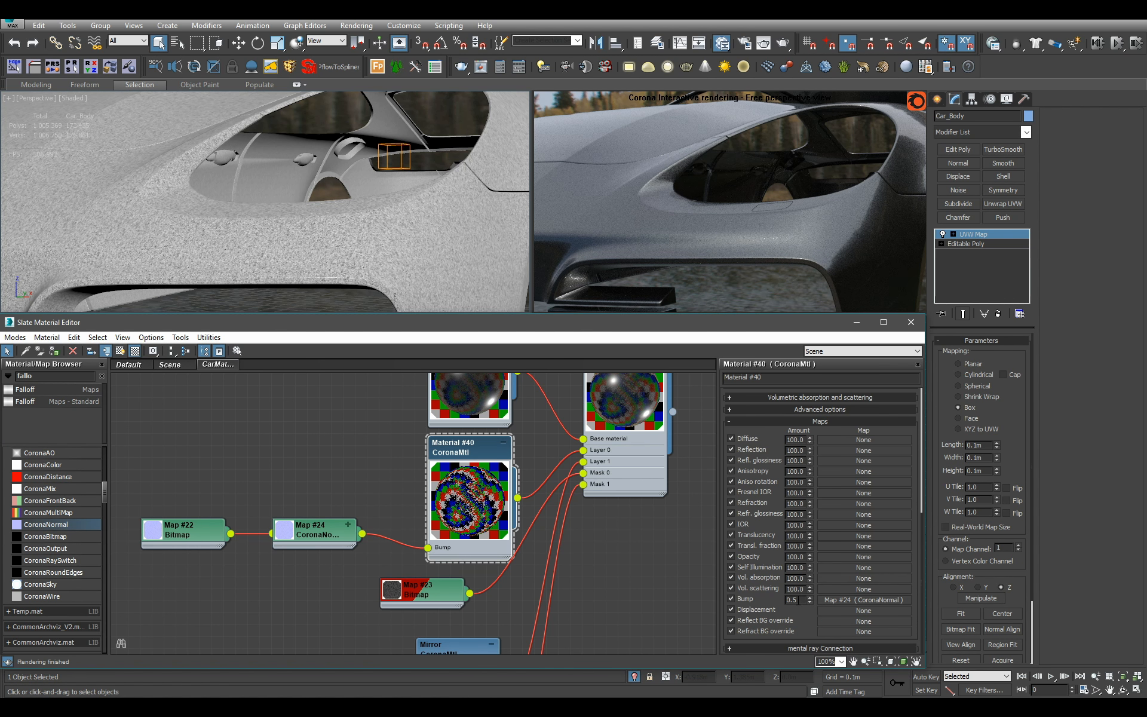
{"action": "type", "text": "0.7"}
{"action": "key", "text": "Return"}
Inspect the paint on the isolated body, exit isolation, and check the complete car from the rear and front
{"action": "scroll", "coordinate": [471, 242], "scroll_direction": "down", "scroll_amount": 10}
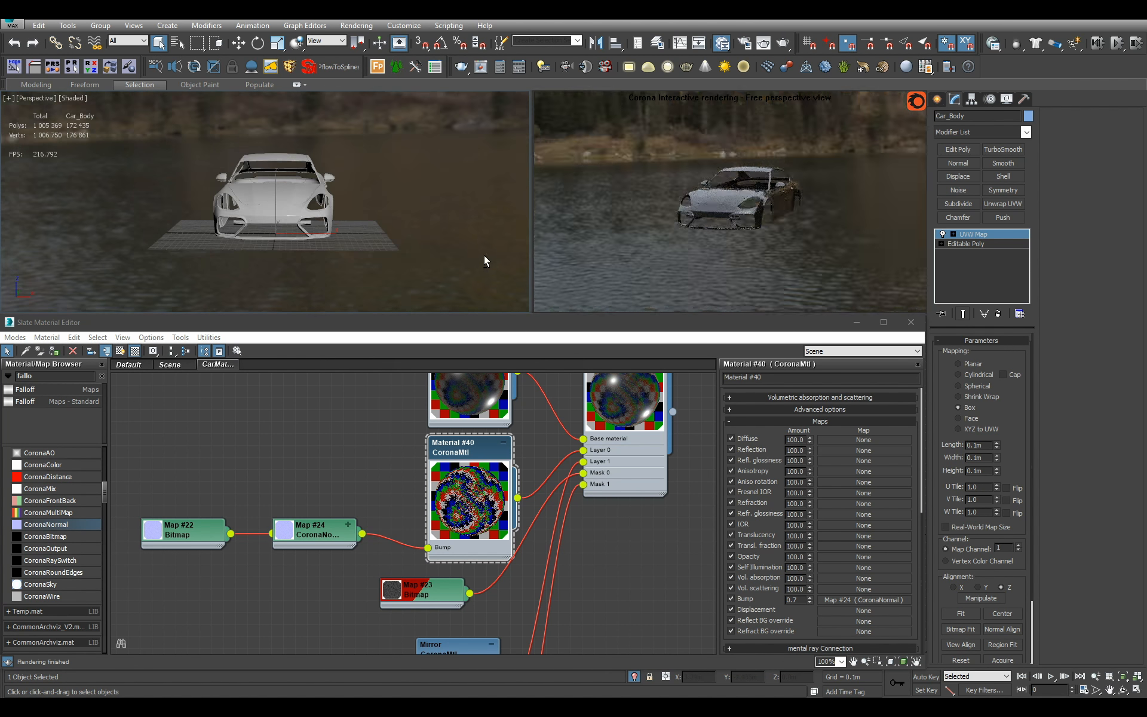
{"action": "scroll", "coordinate": [475, 245], "scroll_direction": "up", "scroll_amount": 3}
{"action": "scroll", "coordinate": [419, 249], "scroll_direction": "up", "scroll_amount": 5}
{"action": "middle_click_drag", "start_coordinate": [474, 245], "coordinate": [394, 248], "text": "alt"}
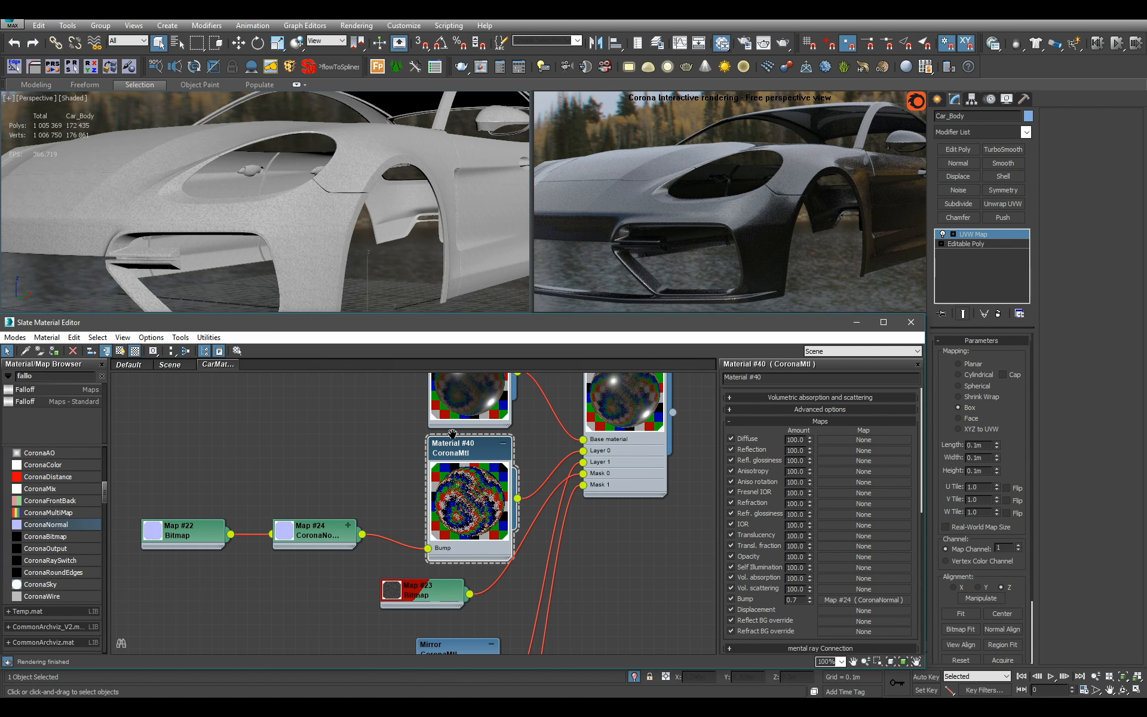
{"action": "middle_click_drag", "start_coordinate": [482, 367], "coordinate": [477, 450]}
{"action": "scroll", "coordinate": [399, 197], "scroll_direction": "down", "scroll_amount": 5}
{"action": "middle_click_drag", "start_coordinate": [403, 215], "coordinate": [515, 228], "text": "alt"}
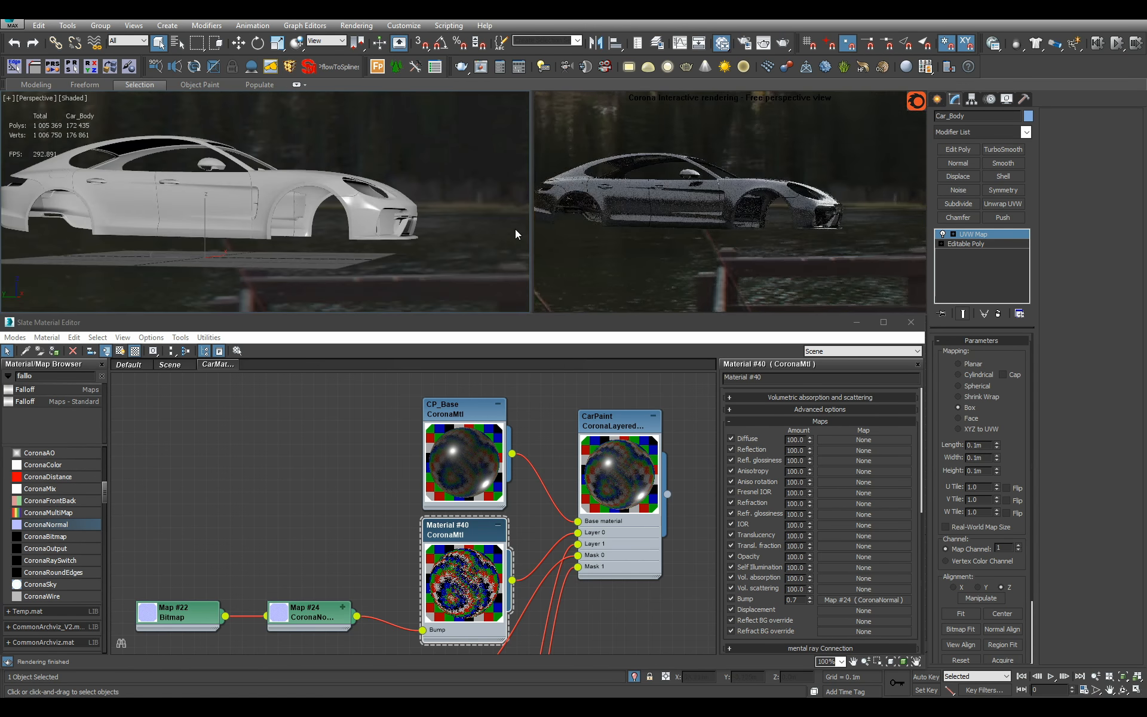
{"action": "left_click", "coordinate": [635, 677]}
{"action": "middle_click_drag", "start_coordinate": [428, 242], "coordinate": [235, 234], "text": "alt"}
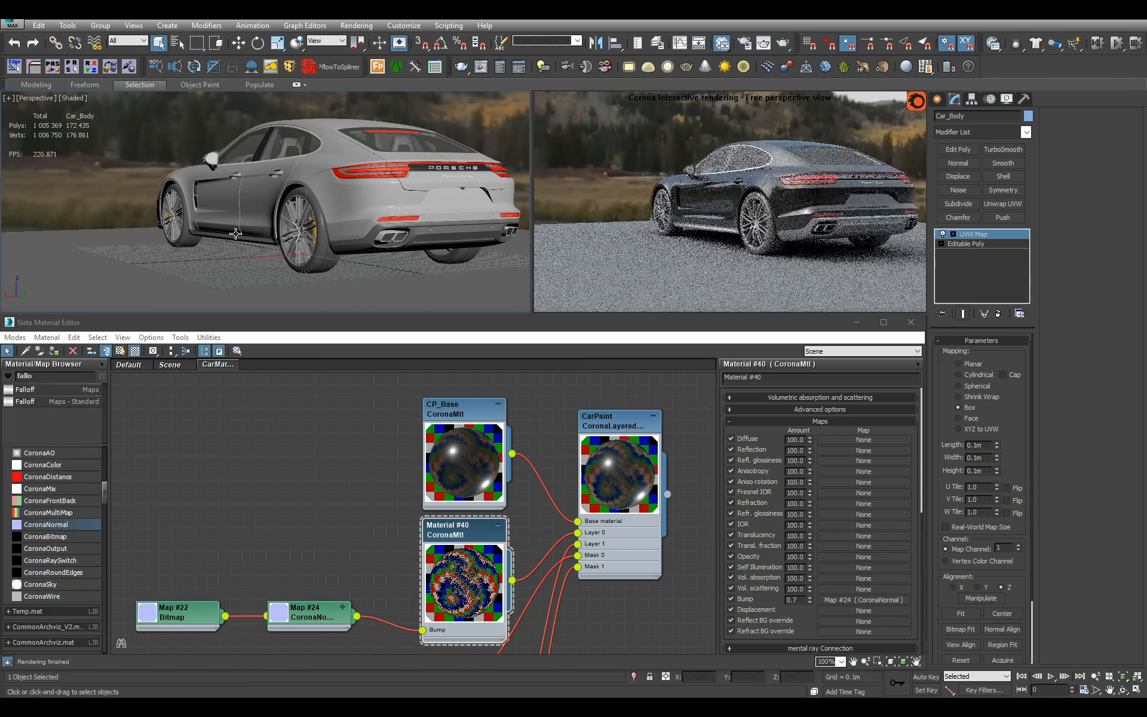
{"action": "scroll", "coordinate": [235, 235], "scroll_direction": "up", "scroll_amount": 4}
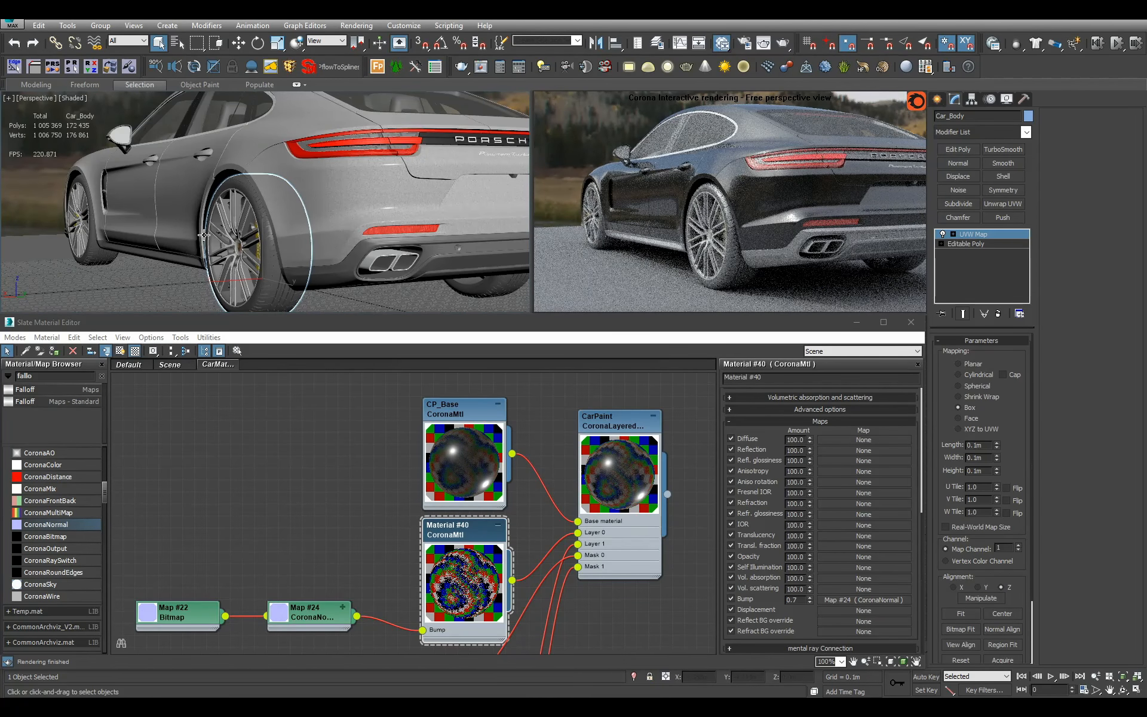
{"action": "middle_click_drag", "start_coordinate": [251, 198], "coordinate": [363, 221], "text": "alt"}
{"action": "scroll", "coordinate": [363, 221], "scroll_direction": "down", "scroll_amount": 5}
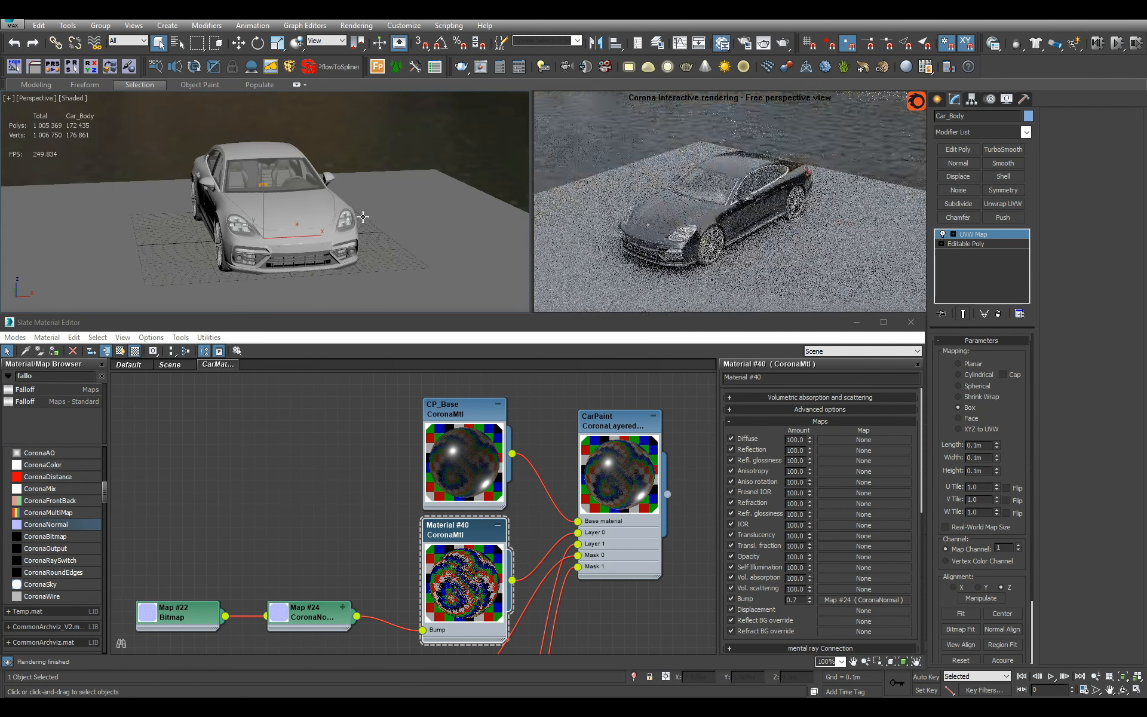
Arrange the flake mask bitmap, the Mirror material and its Falloff map in a compact column under Material #40
{"action": "scroll", "coordinate": [408, 540], "scroll_direction": "down", "scroll_amount": 6}
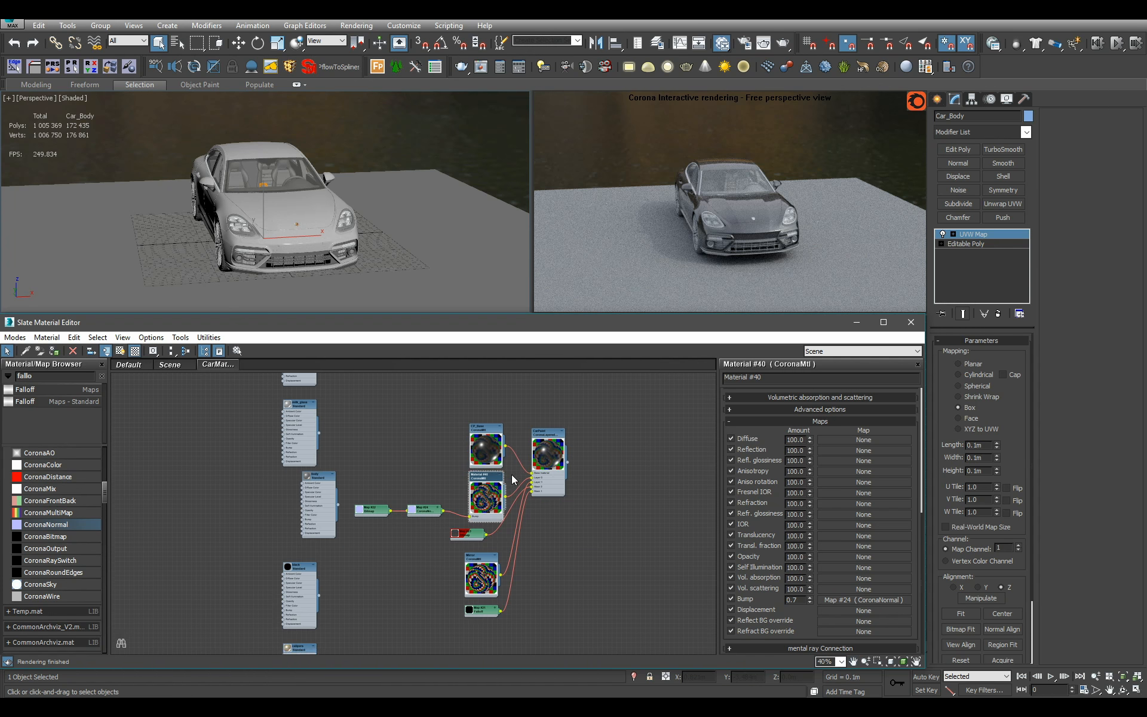
{"action": "scroll", "coordinate": [426, 496], "scroll_direction": "up", "scroll_amount": 3}
{"action": "left_click", "coordinate": [366, 471]}
{"action": "left_click", "coordinate": [639, 526]}
{"action": "middle_click_drag", "start_coordinate": [642, 521], "coordinate": [443, 507]}
{"action": "scroll", "coordinate": [442, 508], "scroll_direction": "down", "scroll_amount": 2}
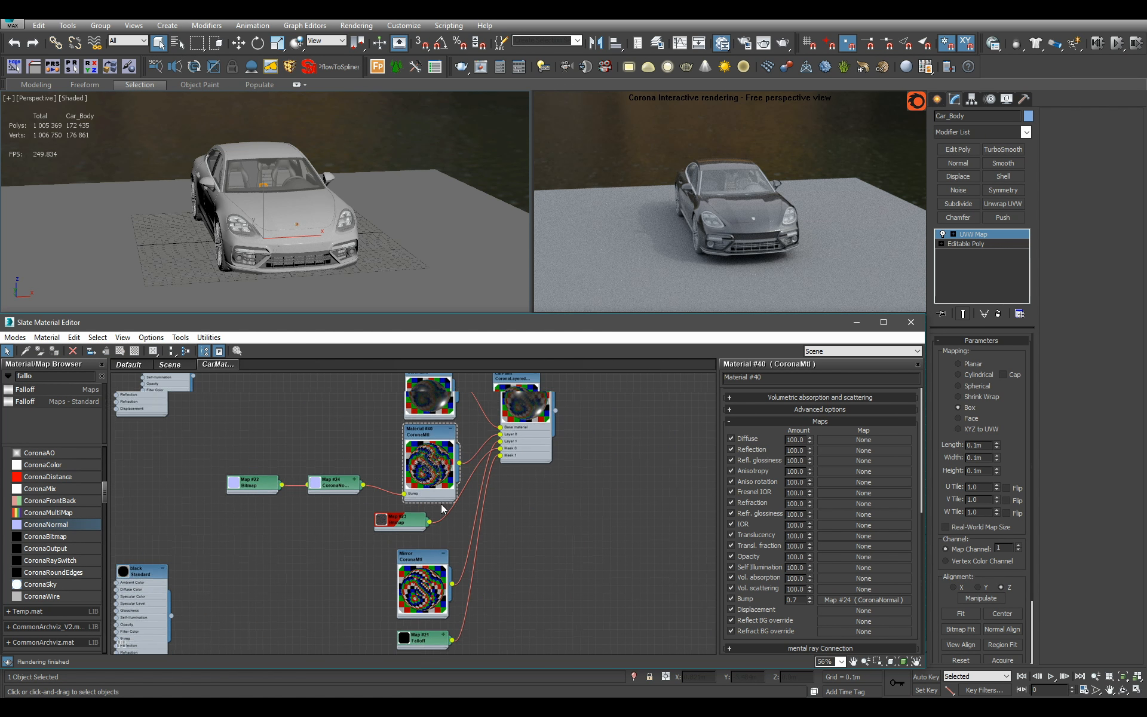
{"action": "middle_click_drag", "start_coordinate": [454, 570], "coordinate": [468, 547]}
{"action": "scroll", "coordinate": [445, 517], "scroll_direction": "up", "scroll_amount": 2}
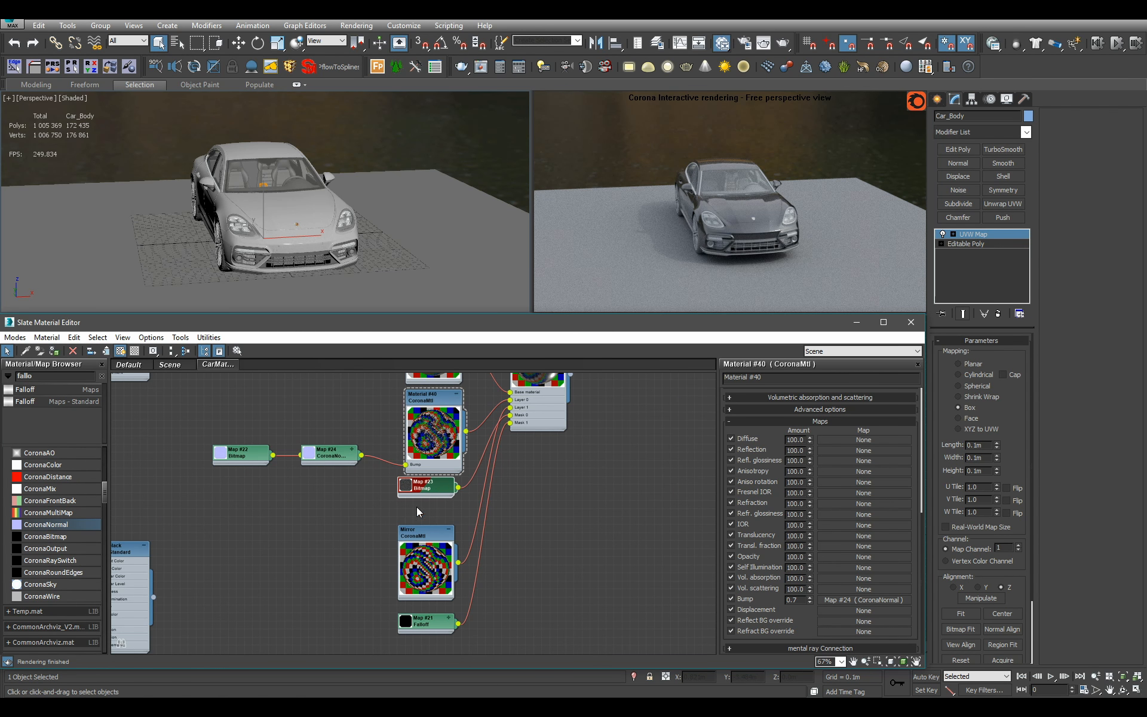
{"action": "left_click_drag", "start_coordinate": [436, 499], "coordinate": [428, 499]}
{"action": "left_click_drag", "start_coordinate": [375, 536], "coordinate": [439, 625]}
{"action": "left_click_drag", "start_coordinate": [431, 621], "coordinate": [440, 604]}
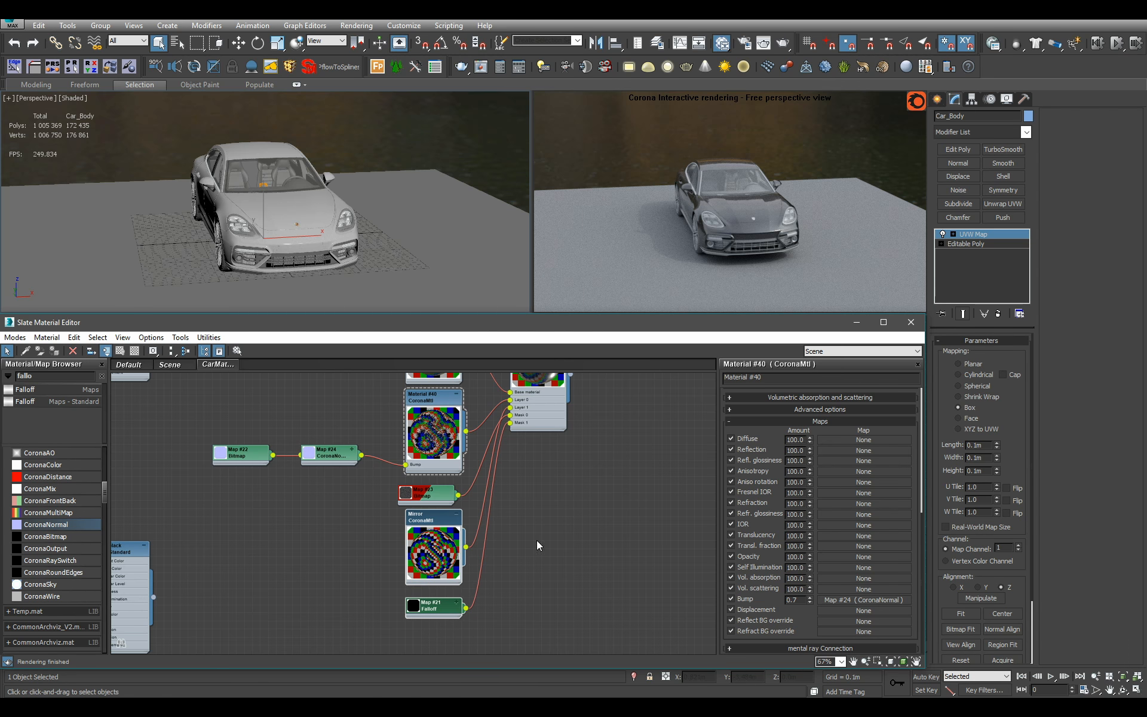
{"action": "left_click", "coordinate": [538, 539]}
{"action": "scroll", "coordinate": [548, 567], "scroll_direction": "down", "scroll_amount": 1}
{"action": "middle_click_drag", "start_coordinate": [554, 493], "coordinate": [583, 555]}
{"action": "scroll", "coordinate": [583, 556], "scroll_direction": "down", "scroll_amount": 2}
Find the black Standard material among the scene materials and open its node's parameters
{"action": "scroll", "coordinate": [89, 538], "scroll_direction": "up", "scroll_amount": 5}
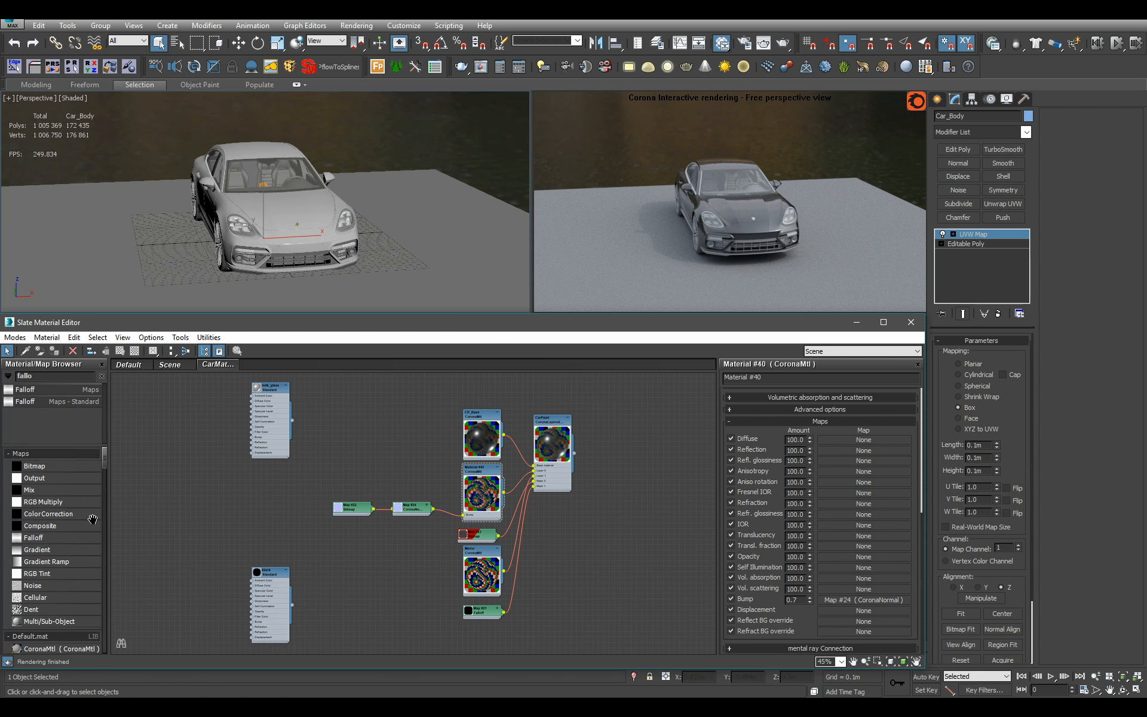
{"action": "left_click_drag", "start_coordinate": [105, 461], "coordinate": [103, 603]}
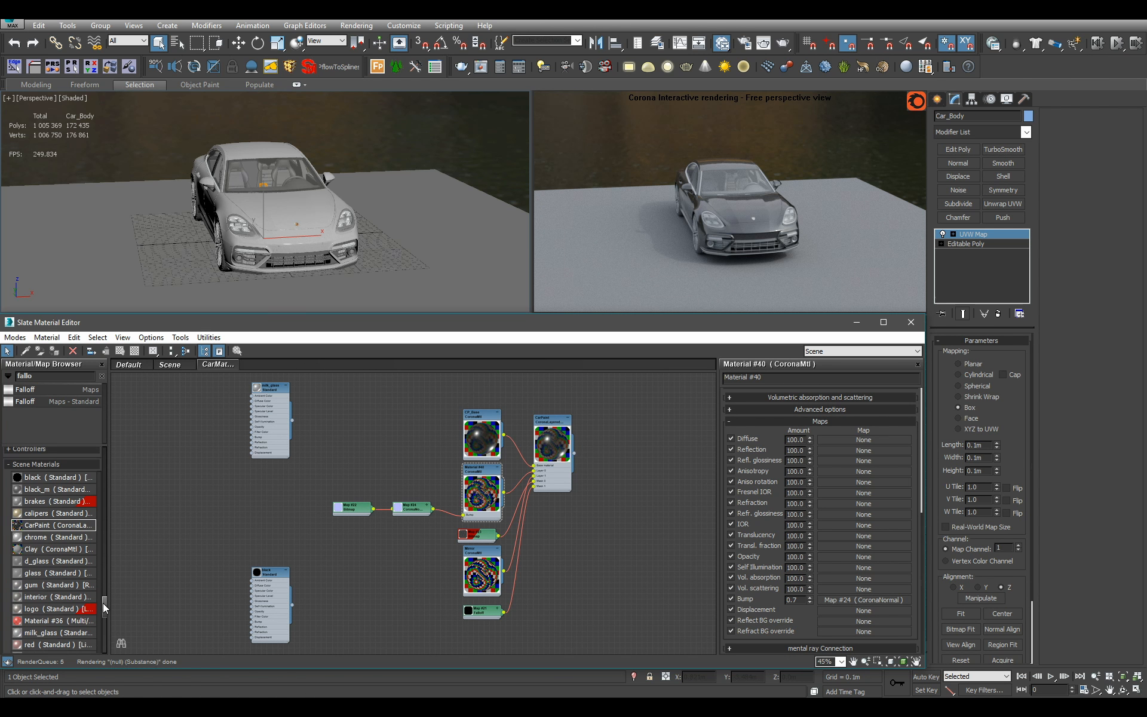
{"action": "left_click", "coordinate": [70, 484]}
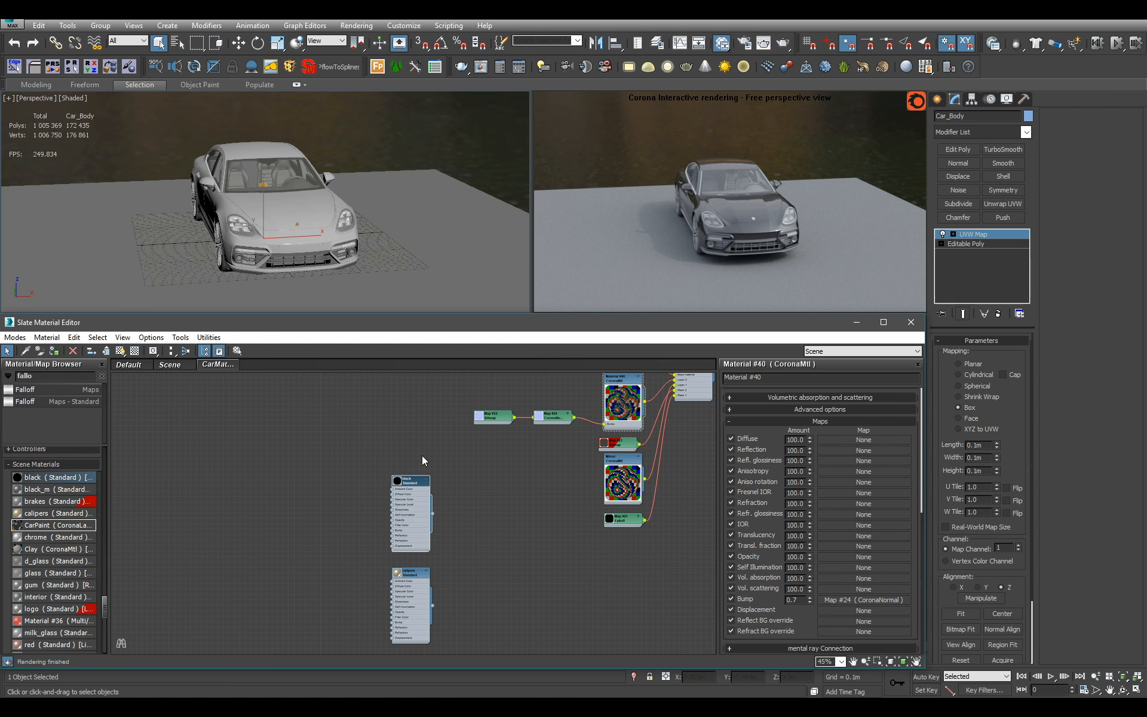
{"action": "scroll", "coordinate": [430, 466], "scroll_direction": "up", "scroll_amount": 4}
{"action": "double_click", "coordinate": [440, 472]}
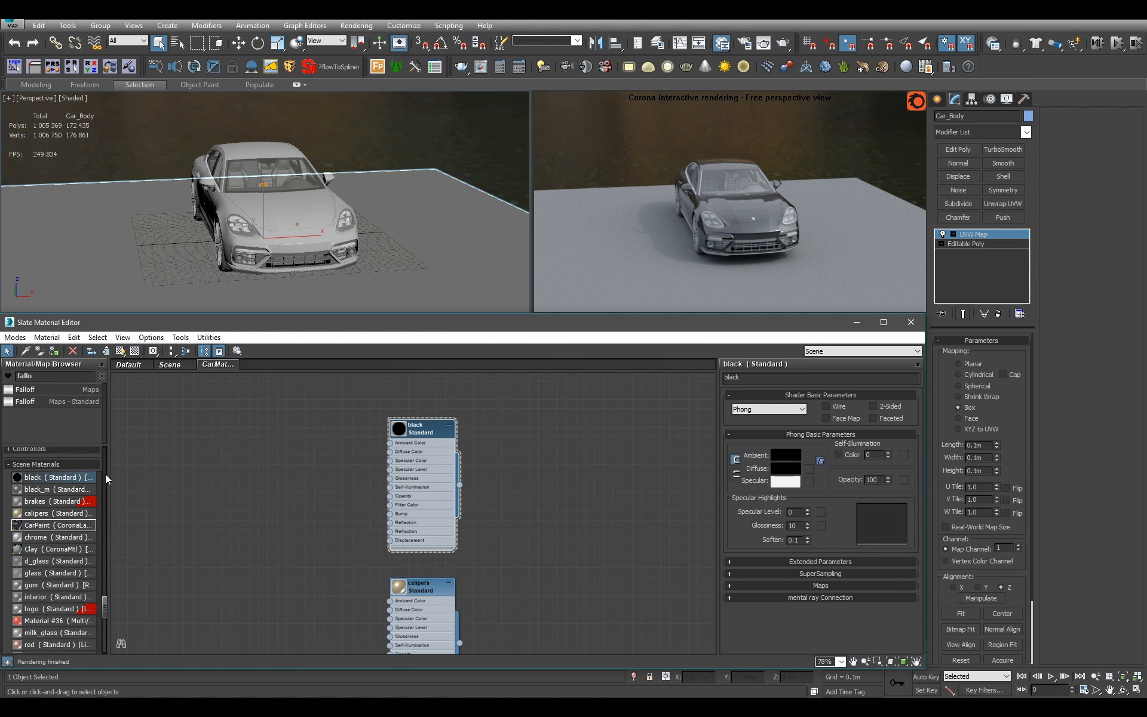
Add a new CoronaMtl beside the black Standard material and set its diffuse level to 0
{"action": "left_click", "coordinate": [101, 376]}
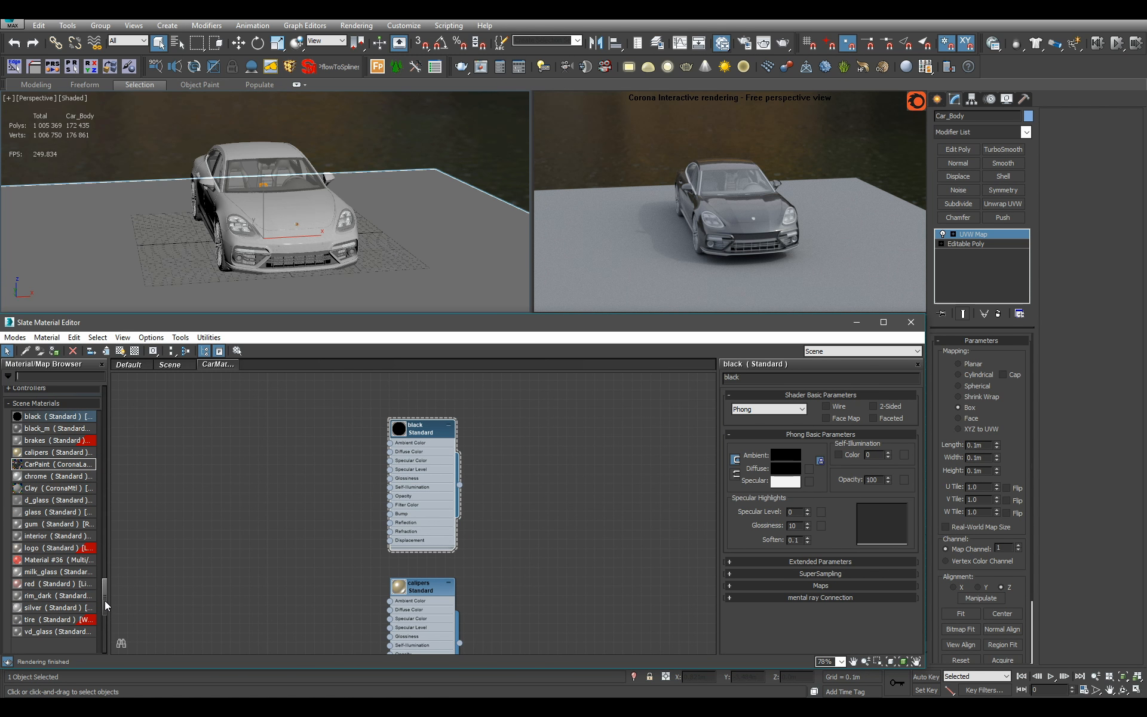
{"action": "left_click_drag", "start_coordinate": [105, 601], "coordinate": [104, 422]}
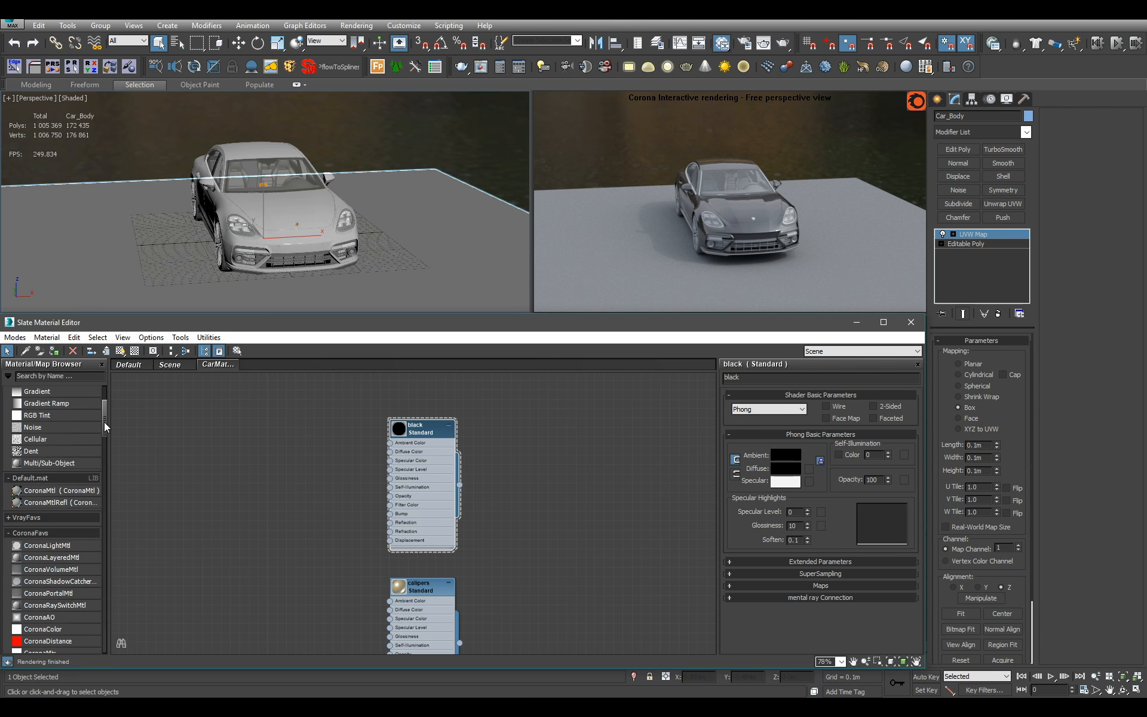
{"action": "left_click_drag", "start_coordinate": [80, 494], "coordinate": [525, 450]}
{"action": "double_click", "coordinate": [526, 449]}
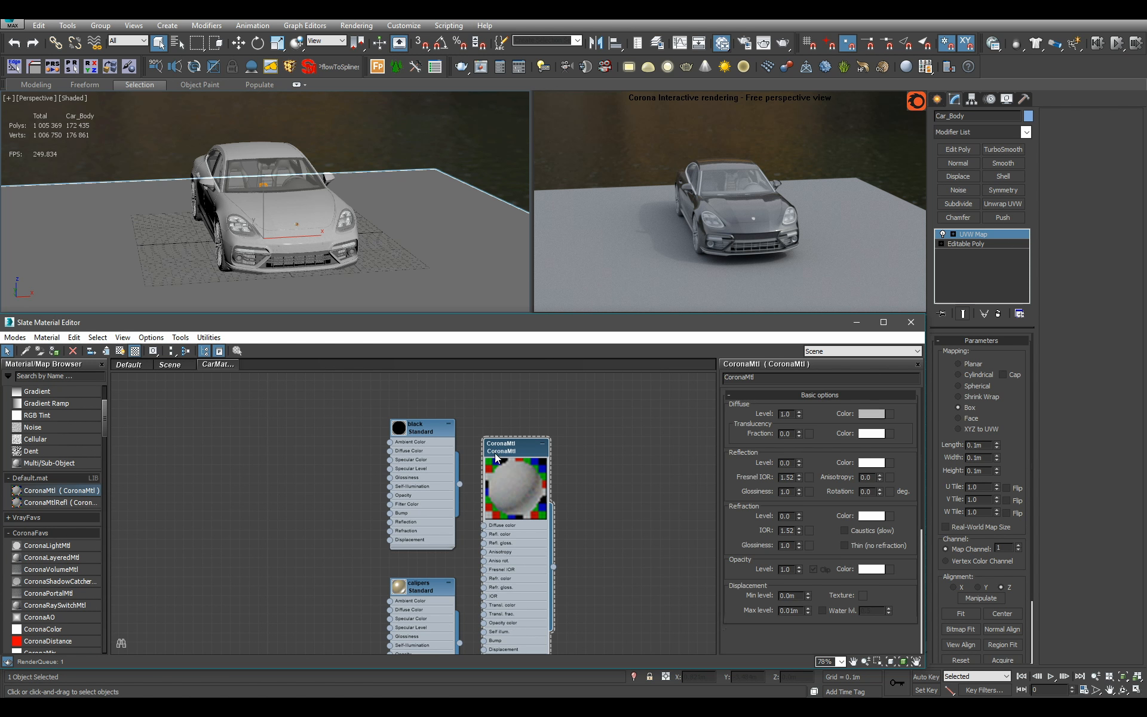
{"action": "right_click", "coordinate": [800, 415]}
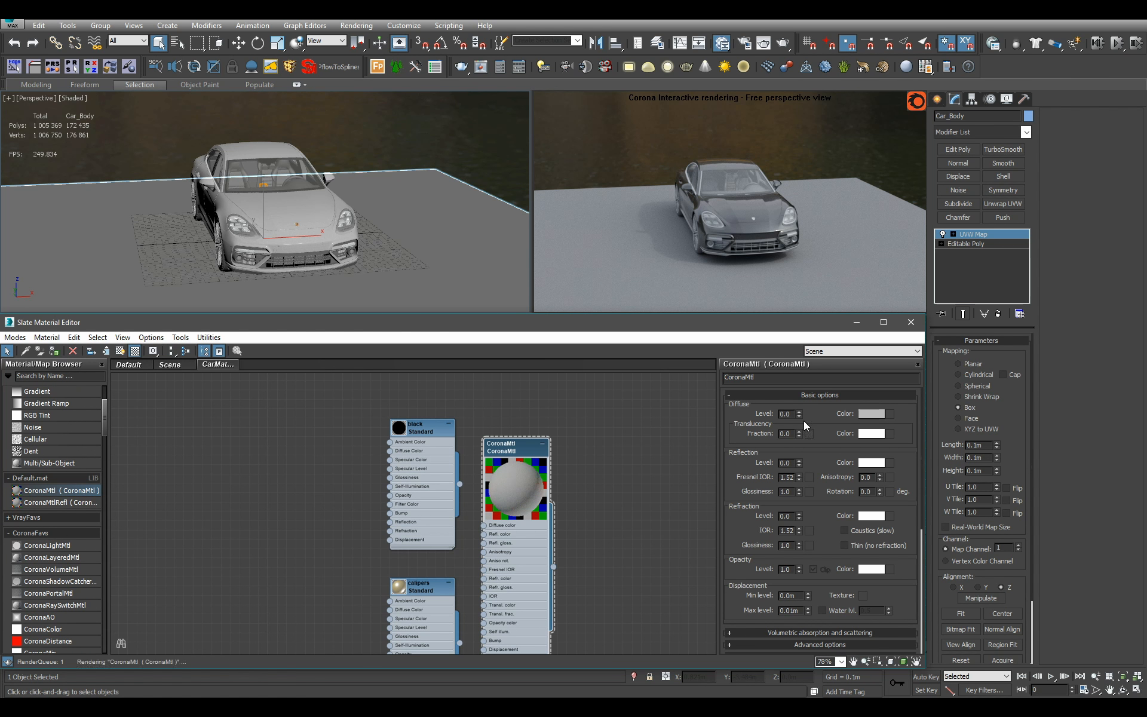
Select the Black_Holdout object that uses the black Standard material and isolate it together with the car body
{"action": "double_click", "coordinate": [428, 477]}
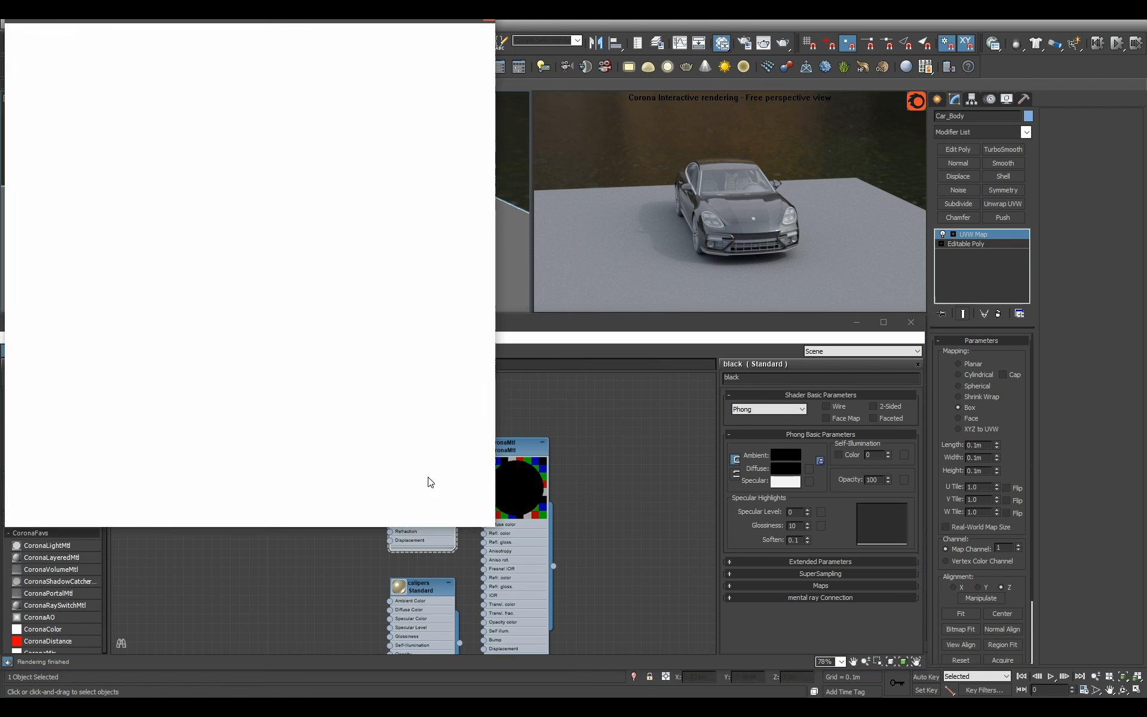
{"action": "left_click", "coordinate": [417, 501]}
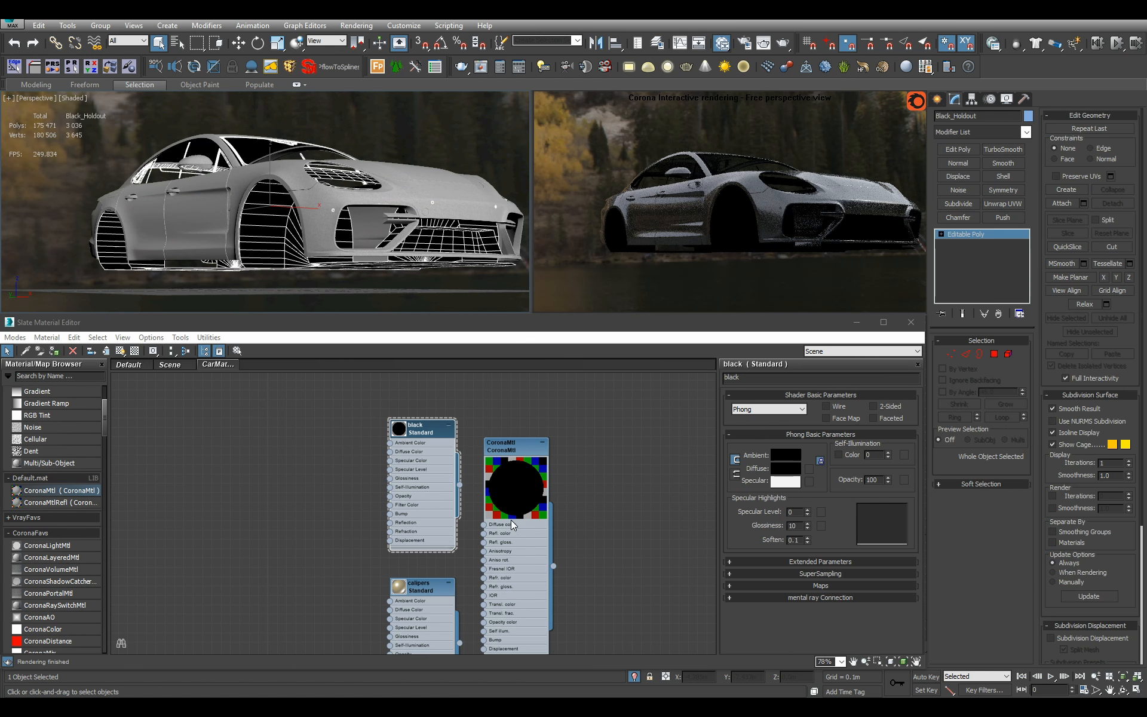
Rename the new CoronaMtl to Holdout and exit isolation
{"action": "left_click", "coordinate": [516, 551]}
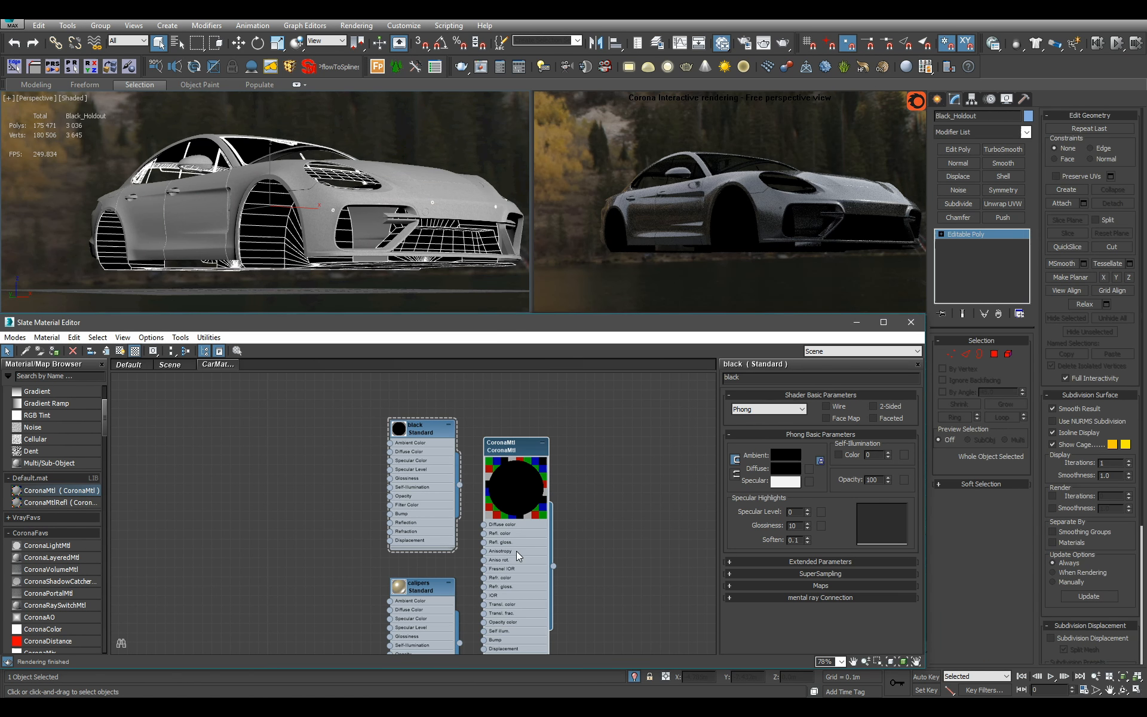
{"action": "double_click", "coordinate": [775, 377]}
{"action": "type", "text": "Holdou"}
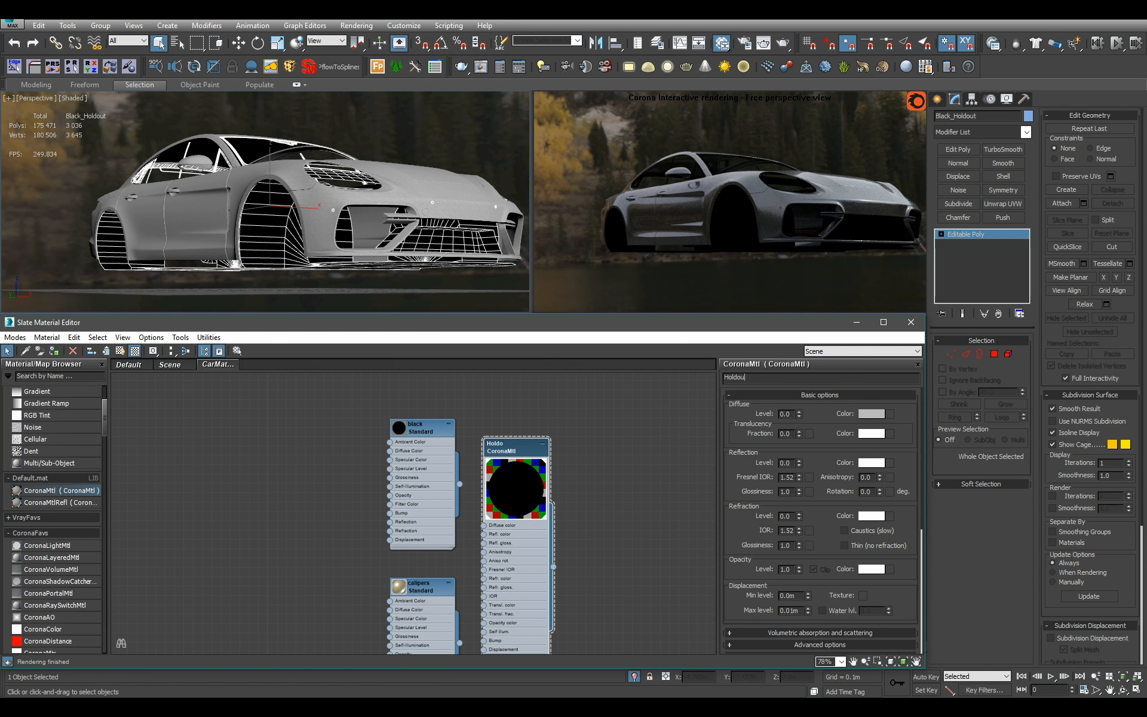
{"action": "type", "text": "t"}
{"action": "key", "text": "Return"}
{"action": "left_click", "coordinate": [633, 678]}
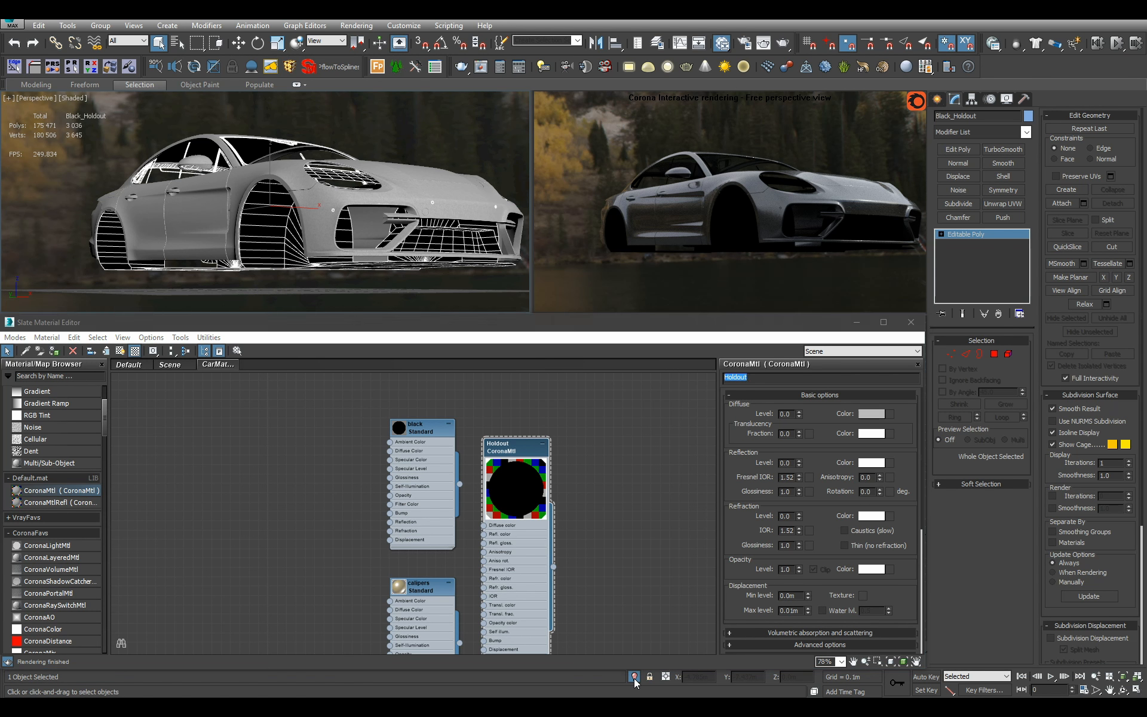
Delete the black Standard node from the material graph and hide the unused slots of the Holdout node
{"action": "left_click", "coordinate": [633, 473]}
{"action": "left_click", "coordinate": [438, 469]}
{"action": "key", "text": "Delete"}
{"action": "left_click", "coordinate": [518, 483]}
{"action": "key", "text": "h"}
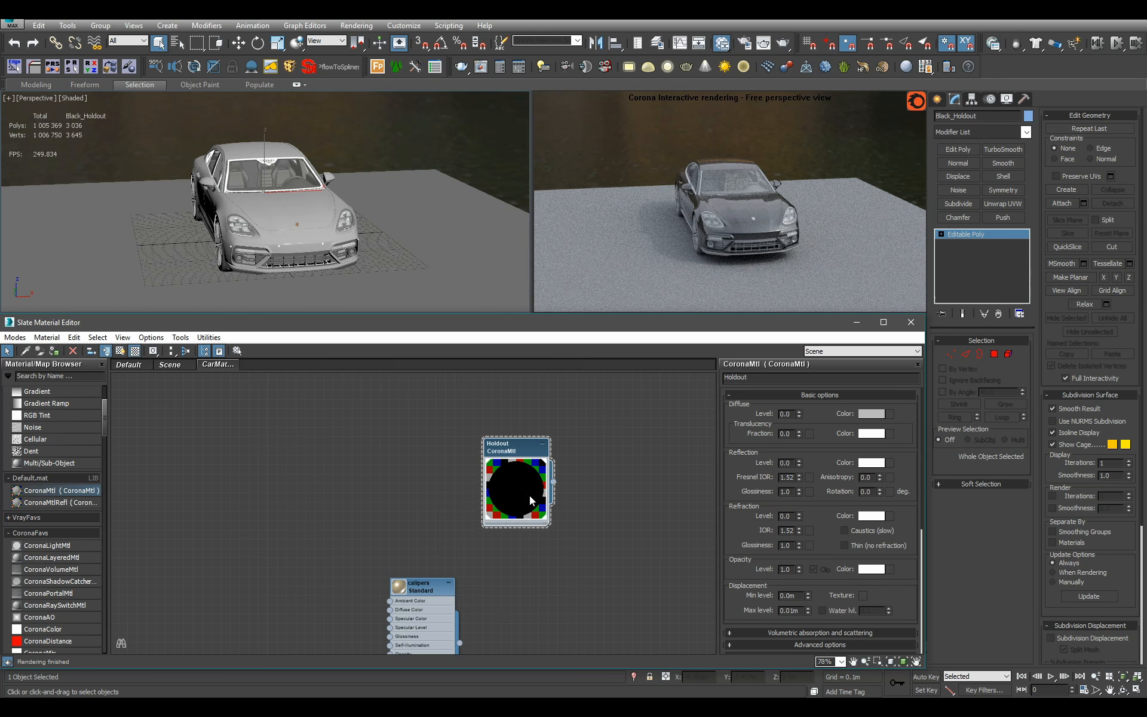
Move the Holdout node away from the column of remaining Standard materials, leaving the calipers node clear
{"action": "scroll", "coordinate": [530, 497], "scroll_direction": "down", "scroll_amount": 4}
{"action": "scroll", "coordinate": [530, 497], "scroll_direction": "up", "scroll_amount": 2}
{"action": "left_click_drag", "start_coordinate": [530, 497], "coordinate": [577, 447]}
{"action": "middle_click_drag", "start_coordinate": [521, 530], "coordinate": [537, 475]}
{"action": "scroll", "coordinate": [537, 475], "scroll_direction": "up", "scroll_amount": 1}
{"action": "scroll", "coordinate": [469, 545], "scroll_direction": "up", "scroll_amount": 4}
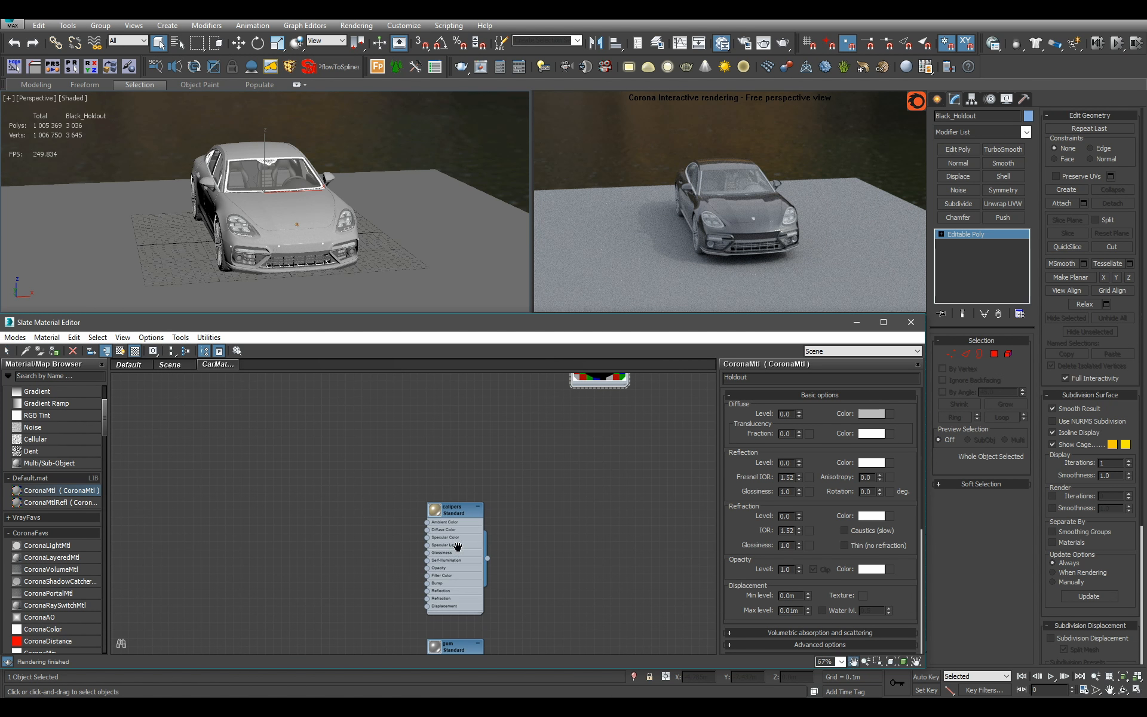
Add a CoronaMtlRefl material beside the calipers node and name it Brakes_Yellow
{"action": "middle_click_drag", "start_coordinate": [453, 554], "coordinate": [408, 513]}
{"action": "double_click", "coordinate": [408, 514]}
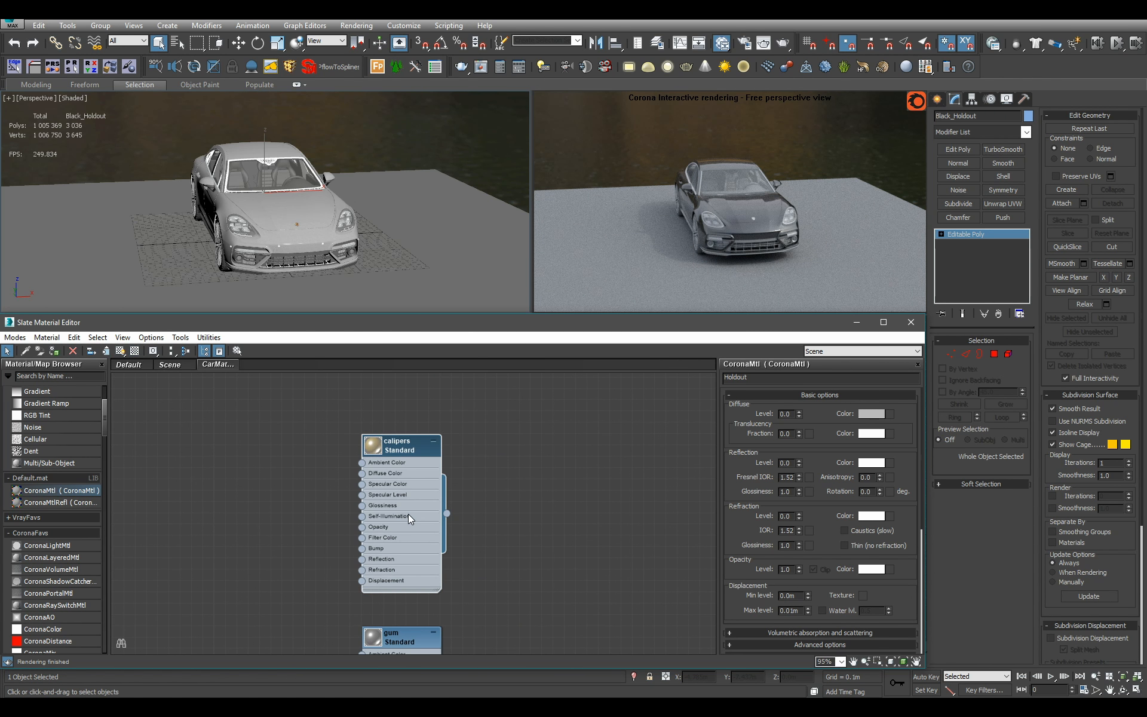
{"action": "left_click_drag", "start_coordinate": [568, 456], "coordinate": [570, 457]}
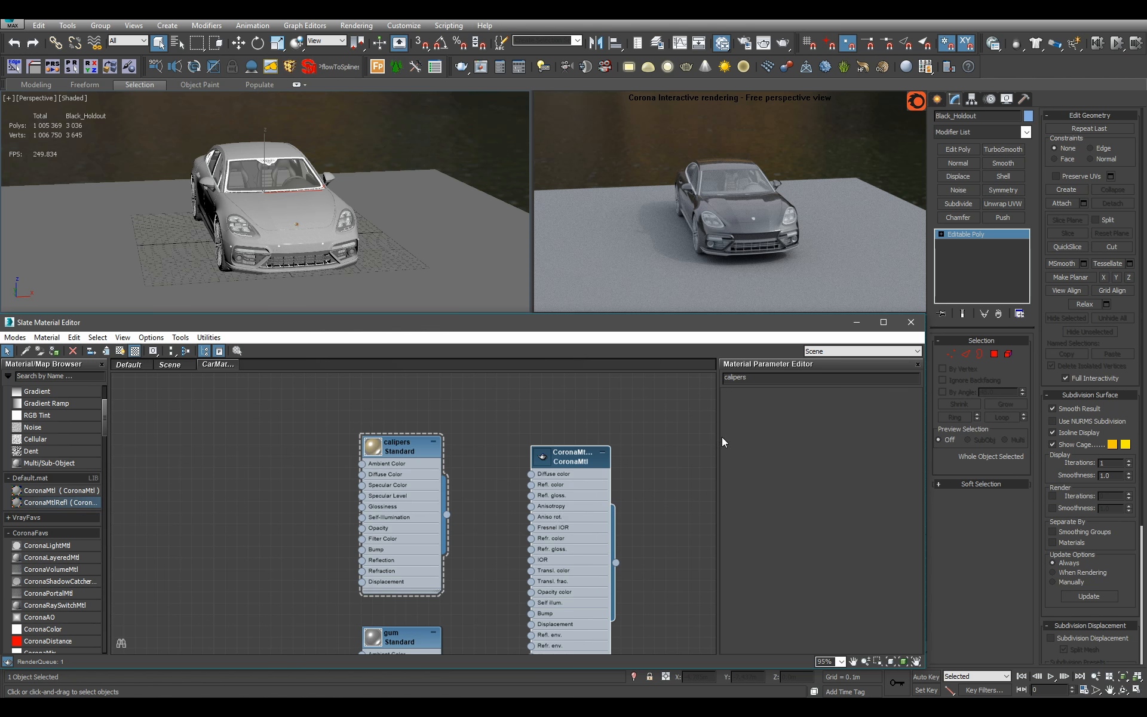
{"action": "type", "text": "Brakes_Ye"}
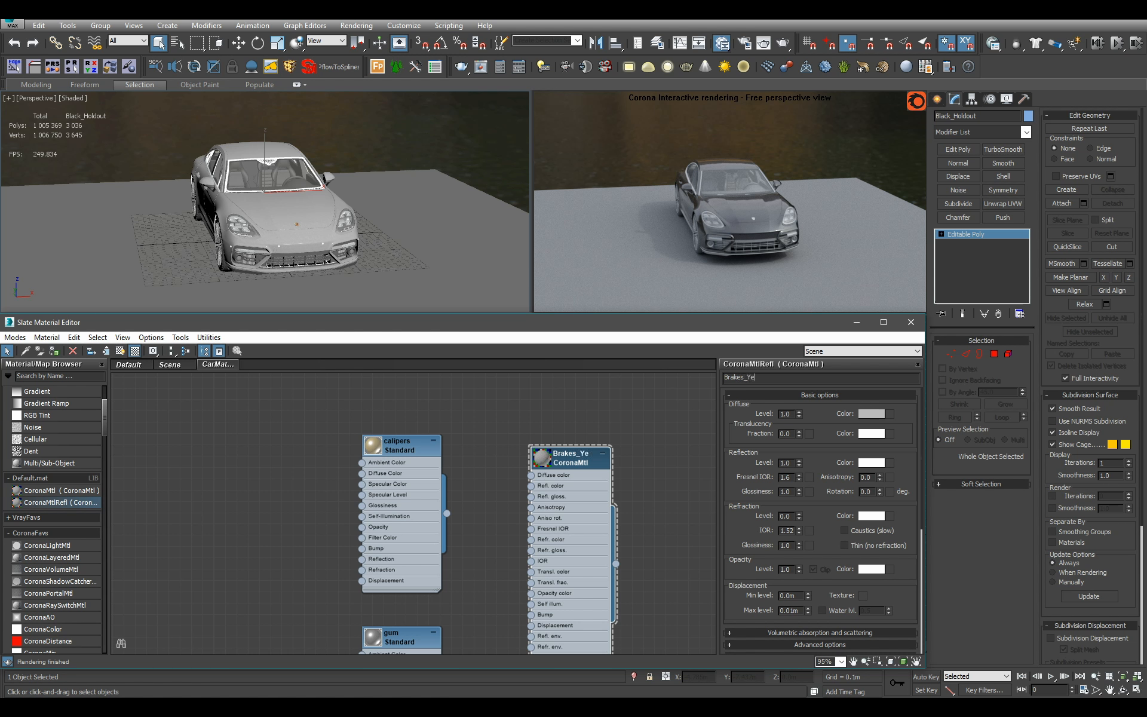
{"action": "type", "text": "llow"}
{"action": "key", "text": "Return"}
Copy the yellow colour of the calipers material into the diffuse colour of Brakes_Yellow
{"action": "double_click", "coordinate": [415, 507]}
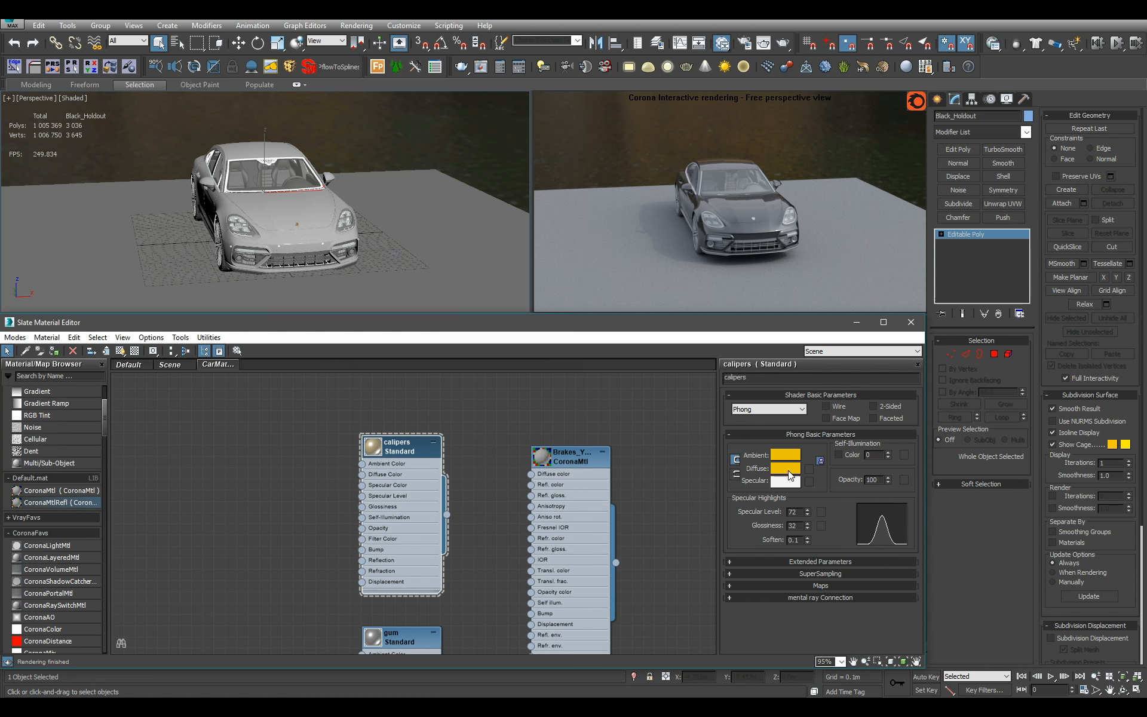
{"action": "right_click", "coordinate": [787, 457]}
{"action": "left_click", "coordinate": [808, 462]}
{"action": "double_click", "coordinate": [584, 505]}
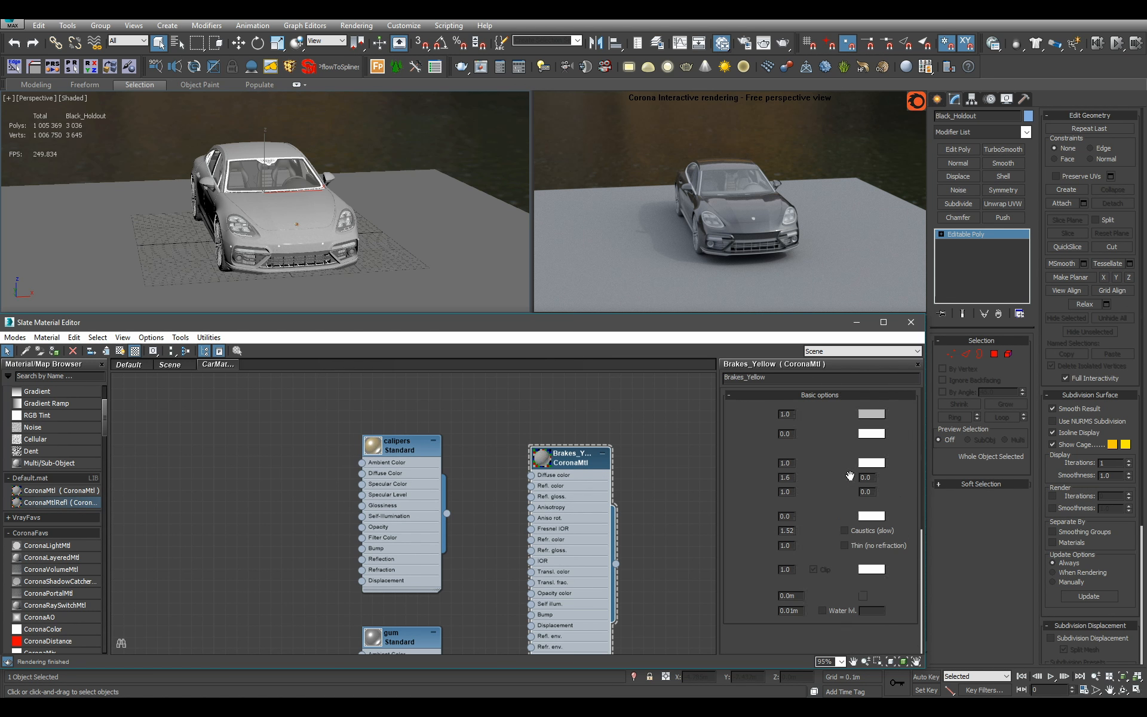
{"action": "right_click", "coordinate": [879, 421]}
{"action": "left_click", "coordinate": [900, 438]}
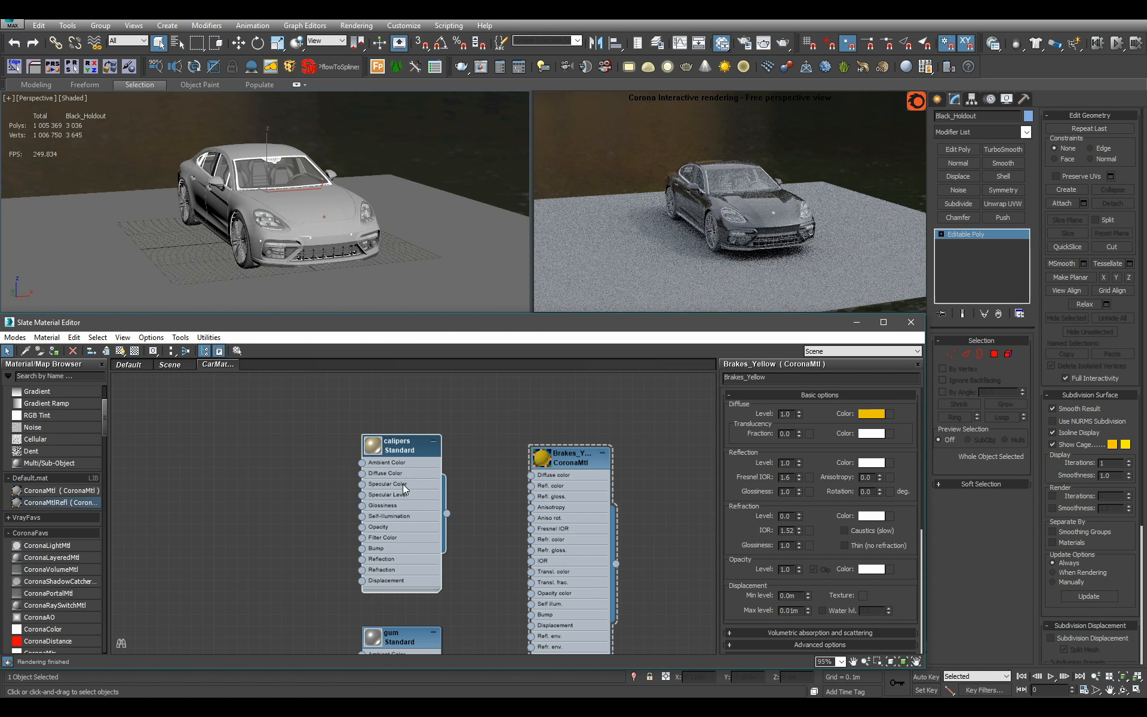
Select all objects that use the calipers material and isolate them in the viewport
{"action": "left_click", "coordinate": [366, 199]}
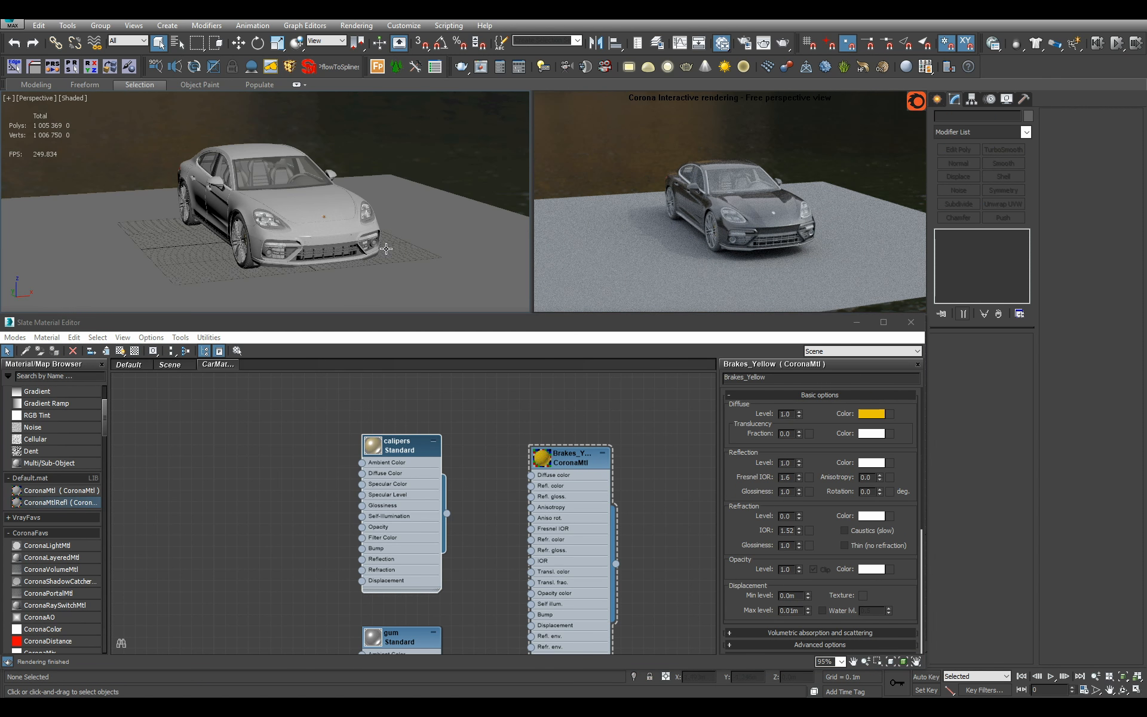
{"action": "middle_click_drag", "start_coordinate": [386, 248], "coordinate": [418, 250], "text": "alt"}
{"action": "double_click", "coordinate": [425, 484]}
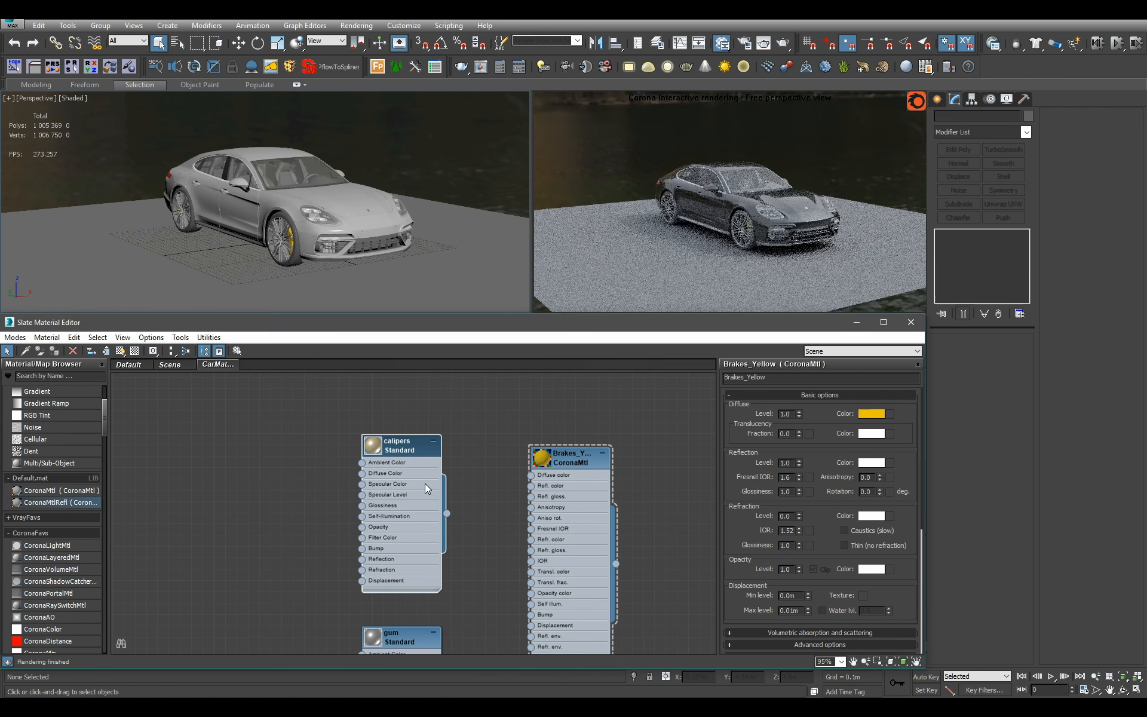
{"action": "left_click", "coordinate": [310, 70]}
{"action": "key", "text": "alt+q"}
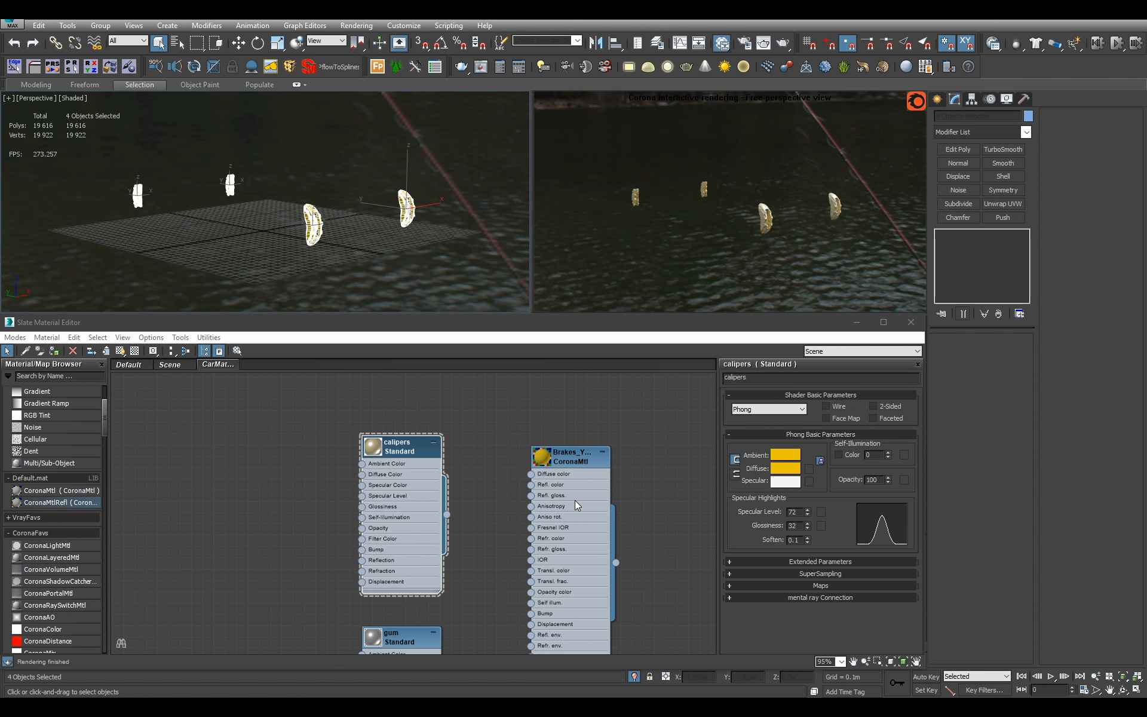
Assign Brakes_Yellow to the isolated brake calipers and delete the old calipers material node
{"action": "key", "text": "a"}
{"action": "left_click", "coordinate": [408, 479]}
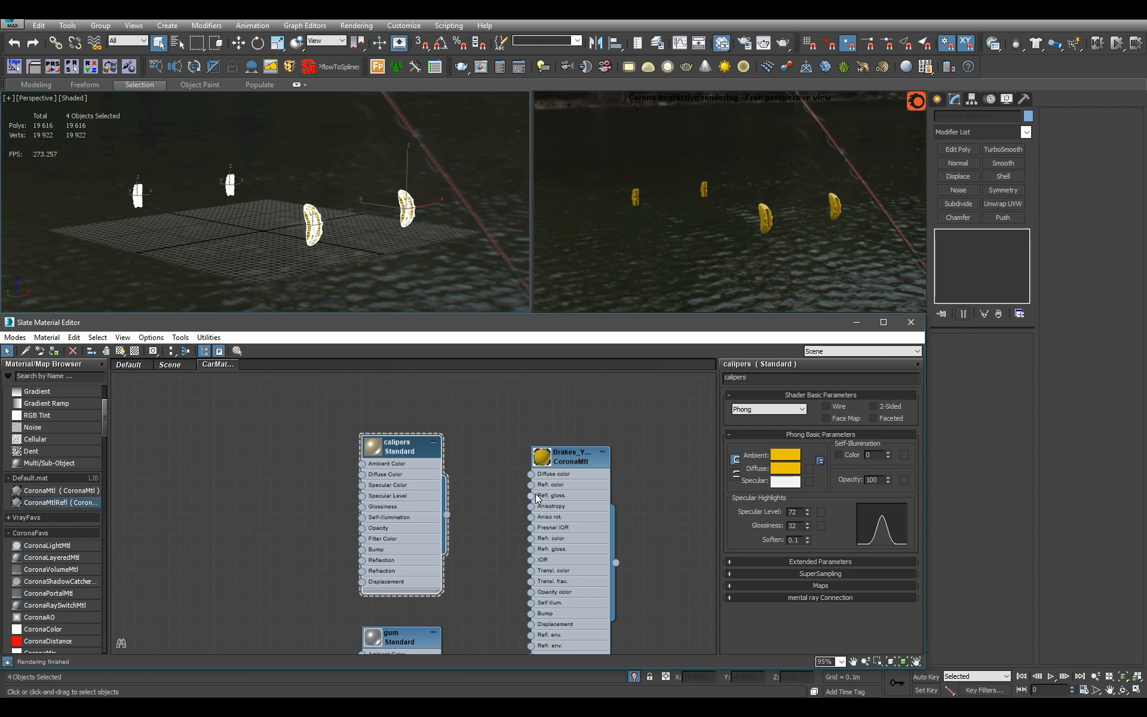
{"action": "key", "text": "Delete"}
Set the reflection glossiness of Brakes_Yellow to 0.8 while checking a caliper up close
{"action": "left_click", "coordinate": [546, 498]}
{"action": "double_click", "coordinate": [546, 498]}
{"action": "scroll", "coordinate": [418, 241], "scroll_direction": "up", "scroll_amount": 4}
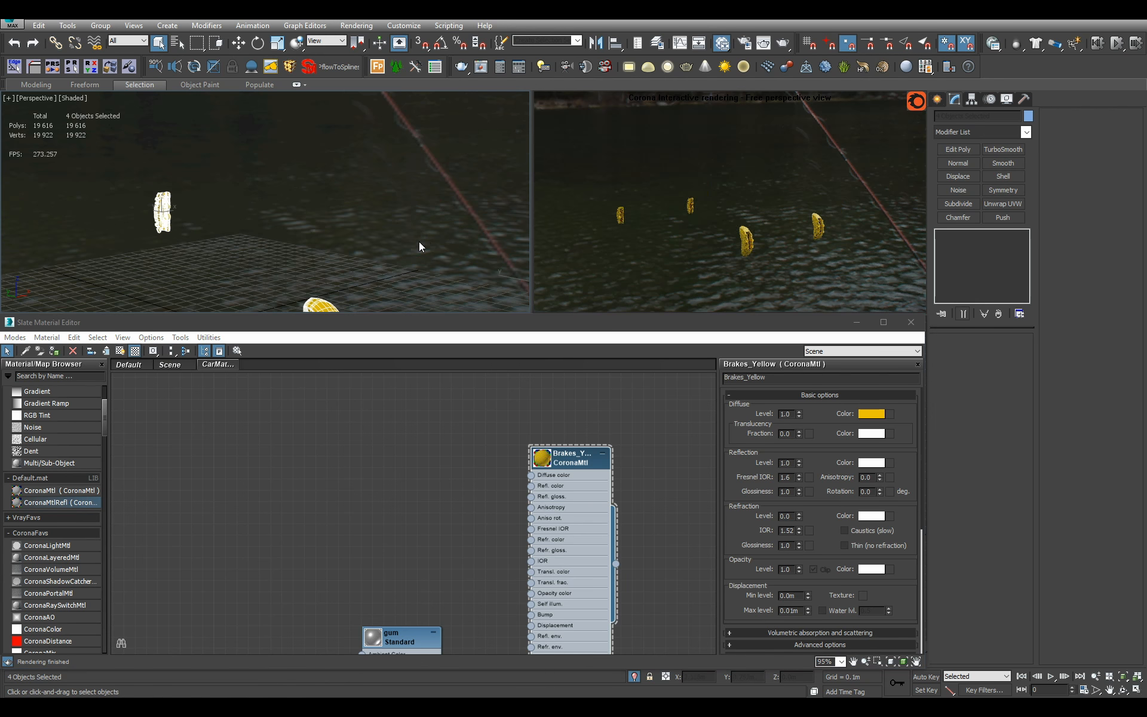
{"action": "middle_click_drag", "start_coordinate": [418, 242], "coordinate": [337, 200], "text": "alt"}
{"action": "scroll", "coordinate": [328, 177], "scroll_direction": "up", "scroll_amount": 3}
{"action": "left_click", "coordinate": [582, 491]}
{"action": "middle_click_drag", "start_coordinate": [337, 209], "coordinate": [470, 247]}
{"action": "scroll", "coordinate": [403, 221], "scroll_direction": "up", "scroll_amount": 2}
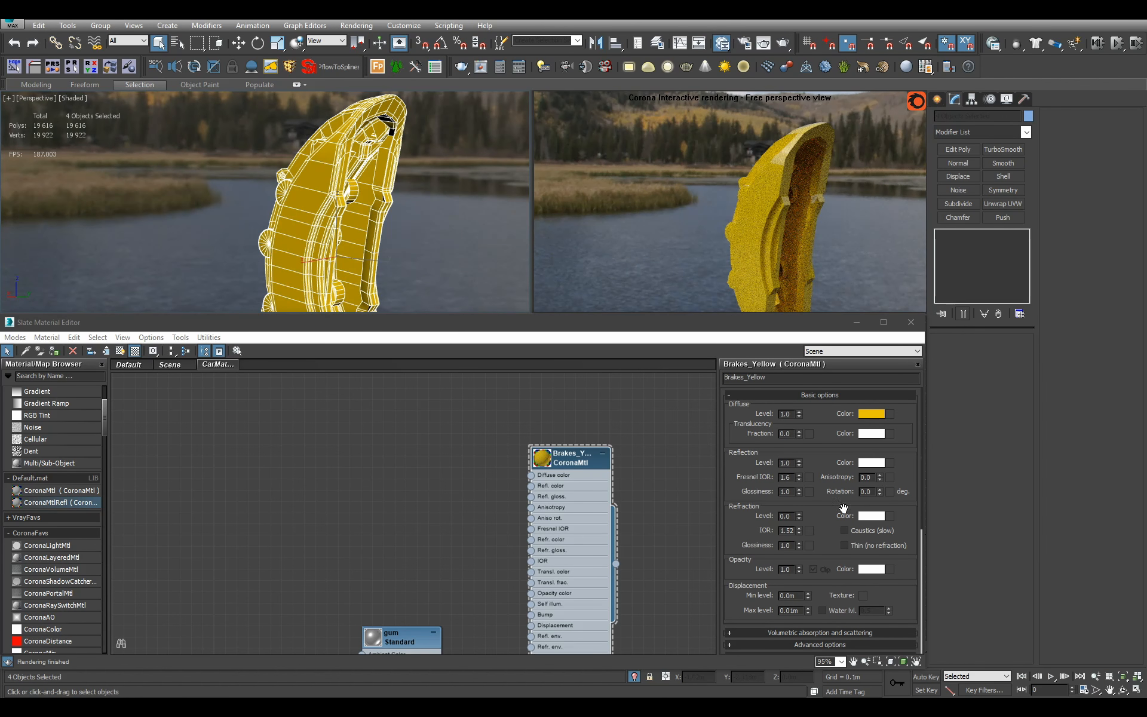
{"action": "left_click", "coordinate": [785, 491]}
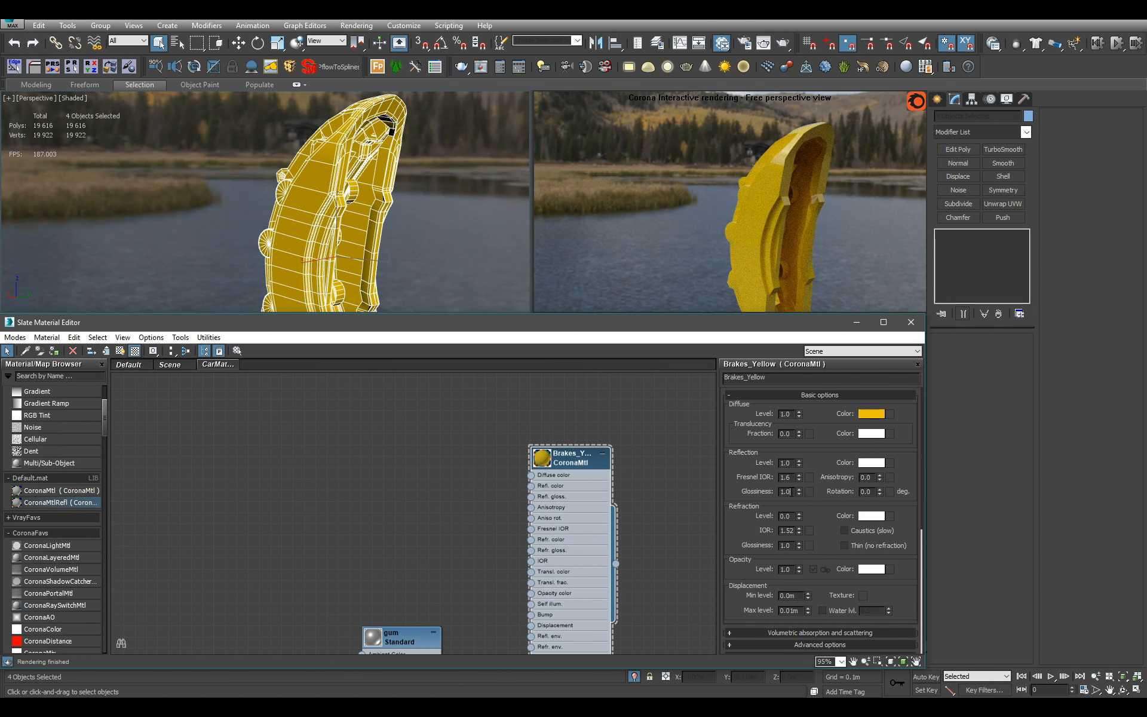
{"action": "type", "text": "0.8"}
{"action": "key", "text": "Return"}
{"action": "scroll", "coordinate": [486, 243], "scroll_direction": "down", "scroll_amount": 4}
{"action": "middle_click_drag", "start_coordinate": [486, 243], "coordinate": [428, 217], "text": "alt"}
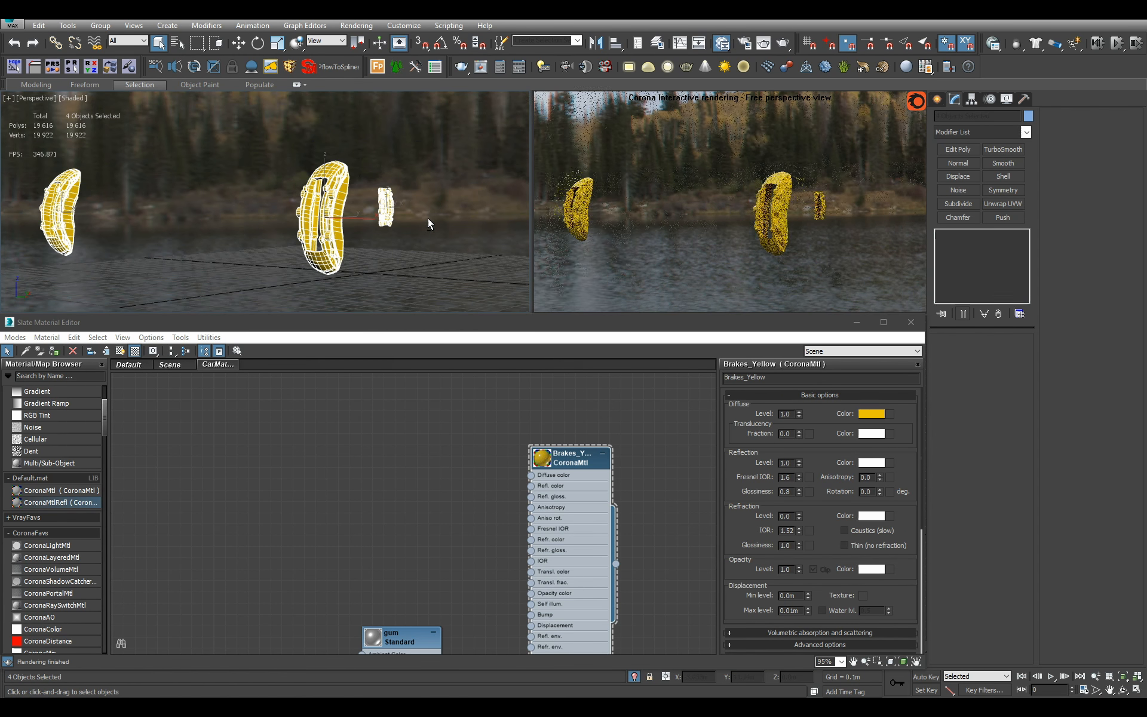
Enlarge the Brakes_Yellow node's preview and place the node directly below the Holdout material
{"action": "double_click", "coordinate": [542, 459]}
{"action": "scroll", "coordinate": [353, 607], "scroll_direction": "down", "scroll_amount": 5}
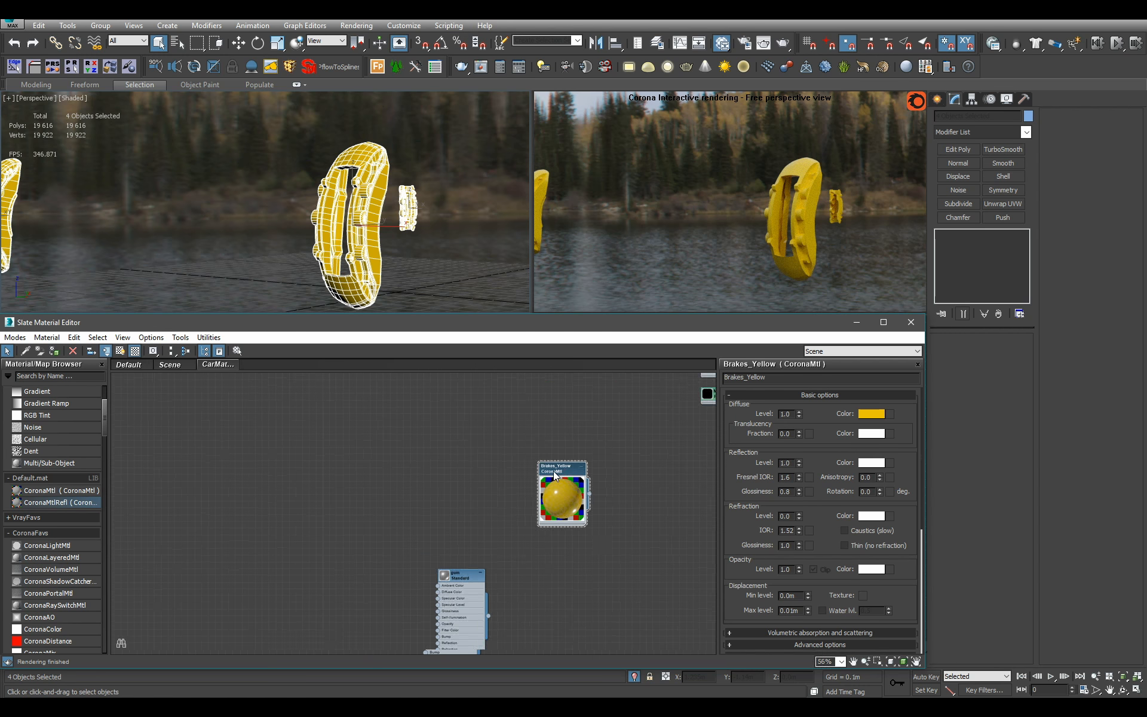
{"action": "left_click_drag", "start_coordinate": [469, 531], "coordinate": [488, 433]}
End the caliper isolation and set the Brakes_Yellow diffuse colour to saturation 250 and value 200
{"action": "left_click", "coordinate": [635, 678]}
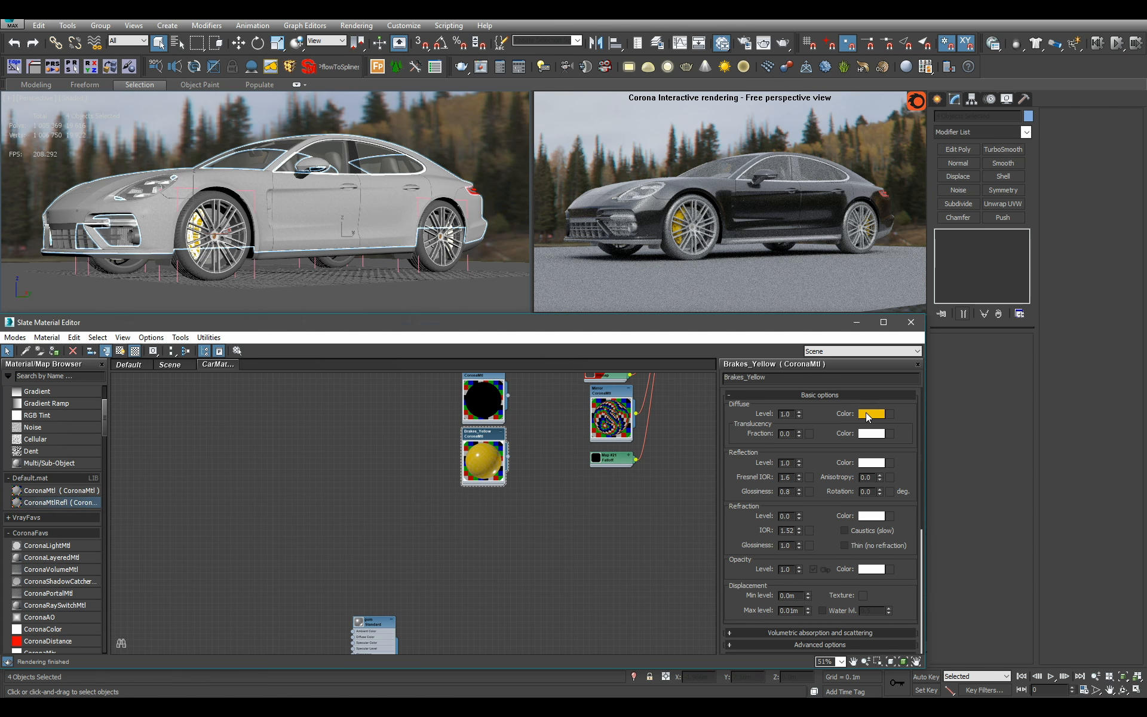
{"action": "left_click", "coordinate": [867, 413]}
{"action": "left_click", "coordinate": [481, 131]}
{"action": "type", "text": "250"}
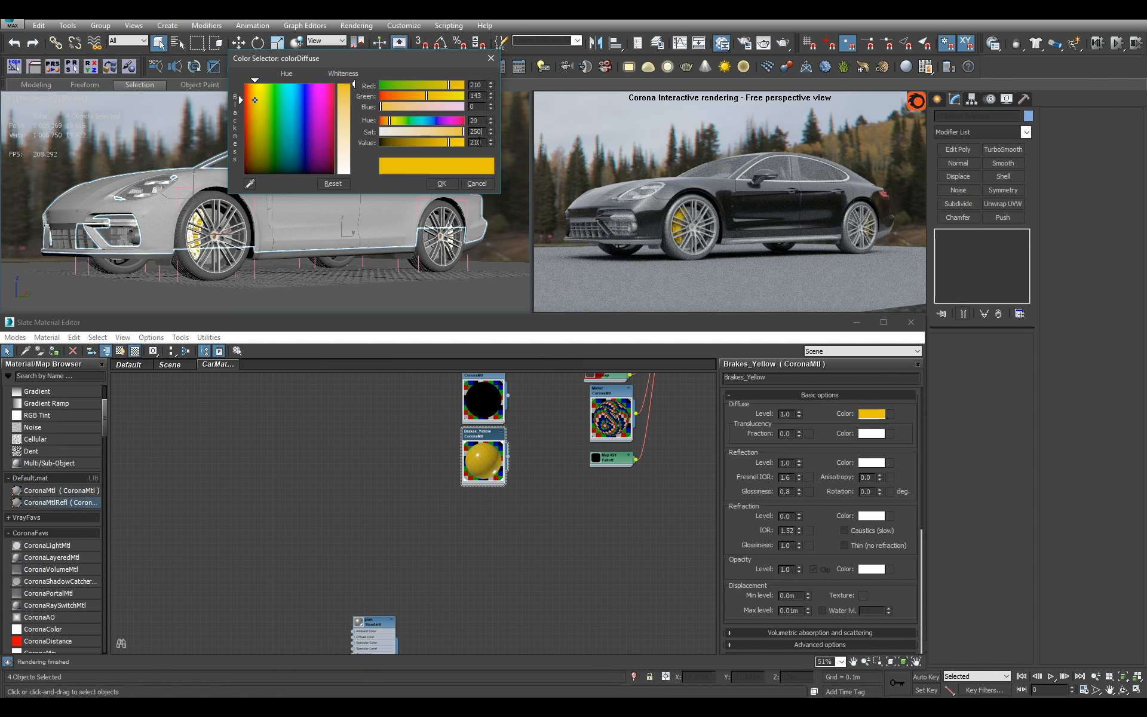
{"action": "left_click", "coordinate": [480, 142]}
{"action": "type", "text": "200"}
{"action": "key", "text": "Return"}
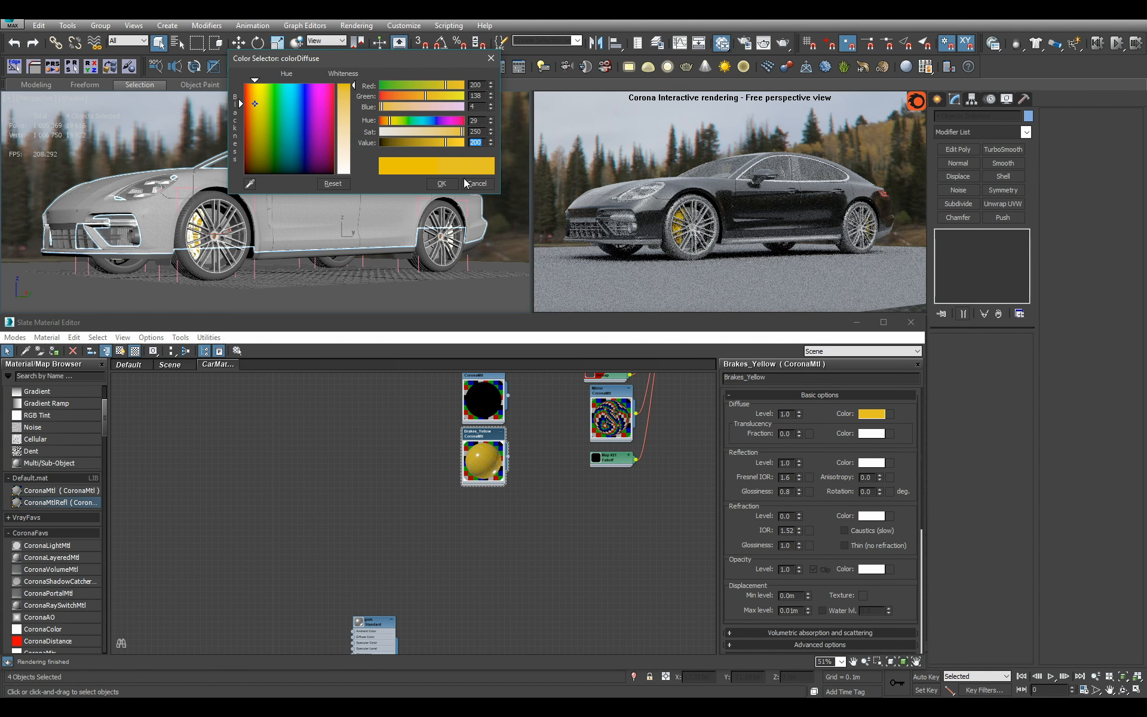
{"action": "left_click", "coordinate": [456, 183]}
Rearrange the material graph, placing Brakes_Yellow beside the finished car paint material and the Holdout node well away from it
{"action": "middle_click_drag", "start_coordinate": [560, 481], "coordinate": [490, 544]}
{"action": "scroll", "coordinate": [546, 470], "scroll_direction": "down", "scroll_amount": 4}
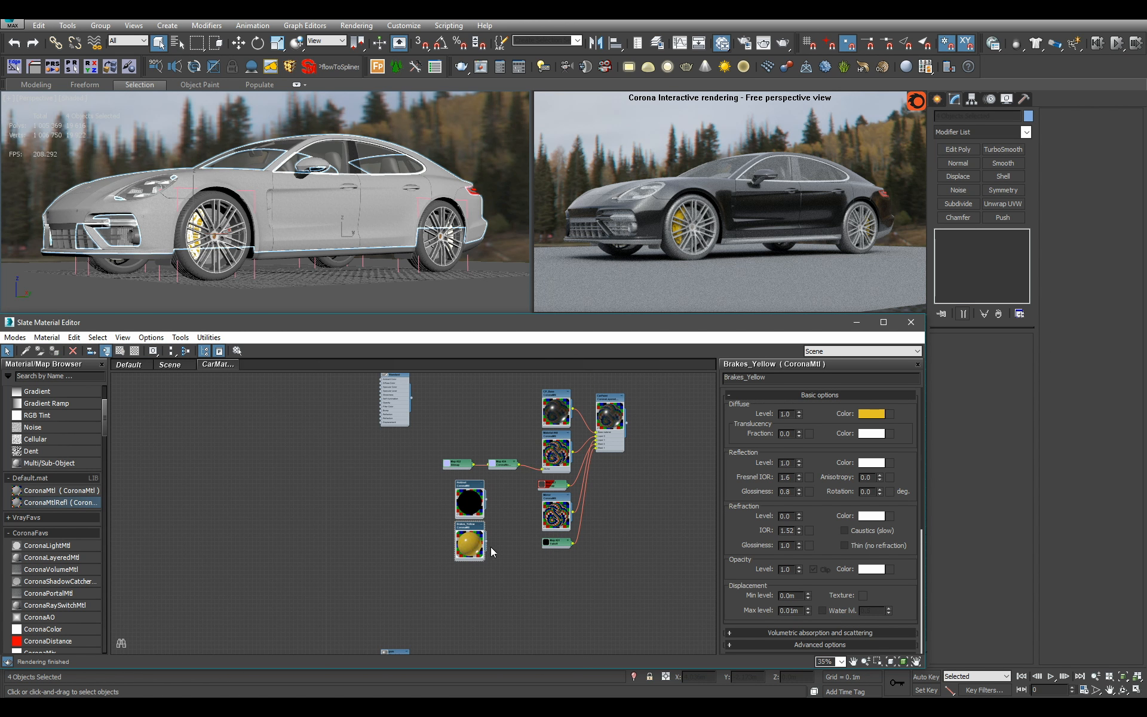
{"action": "scroll", "coordinate": [492, 551], "scroll_direction": "down", "scroll_amount": 15}
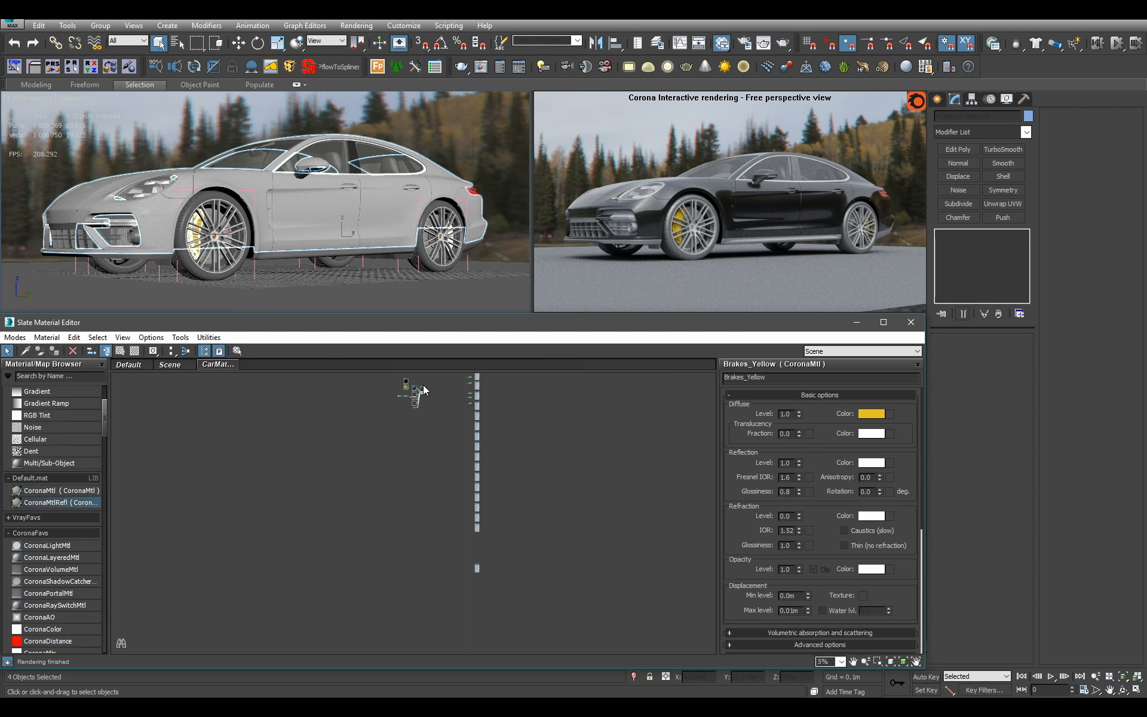
{"action": "scroll", "coordinate": [416, 562], "scroll_direction": "up", "scroll_amount": 10}
{"action": "middle_click_drag", "start_coordinate": [416, 562], "coordinate": [502, 572]}
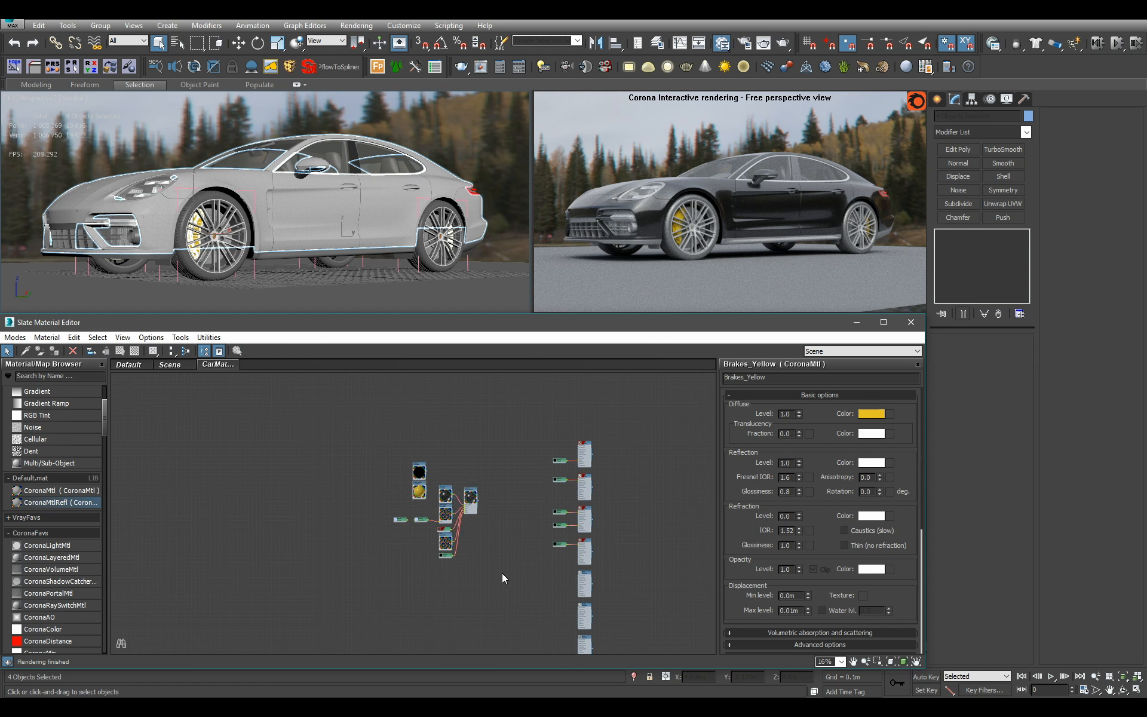
{"action": "scroll", "coordinate": [472, 508], "scroll_direction": "up", "scroll_amount": 8}
{"action": "left_click_drag", "start_coordinate": [353, 470], "coordinate": [560, 499]}
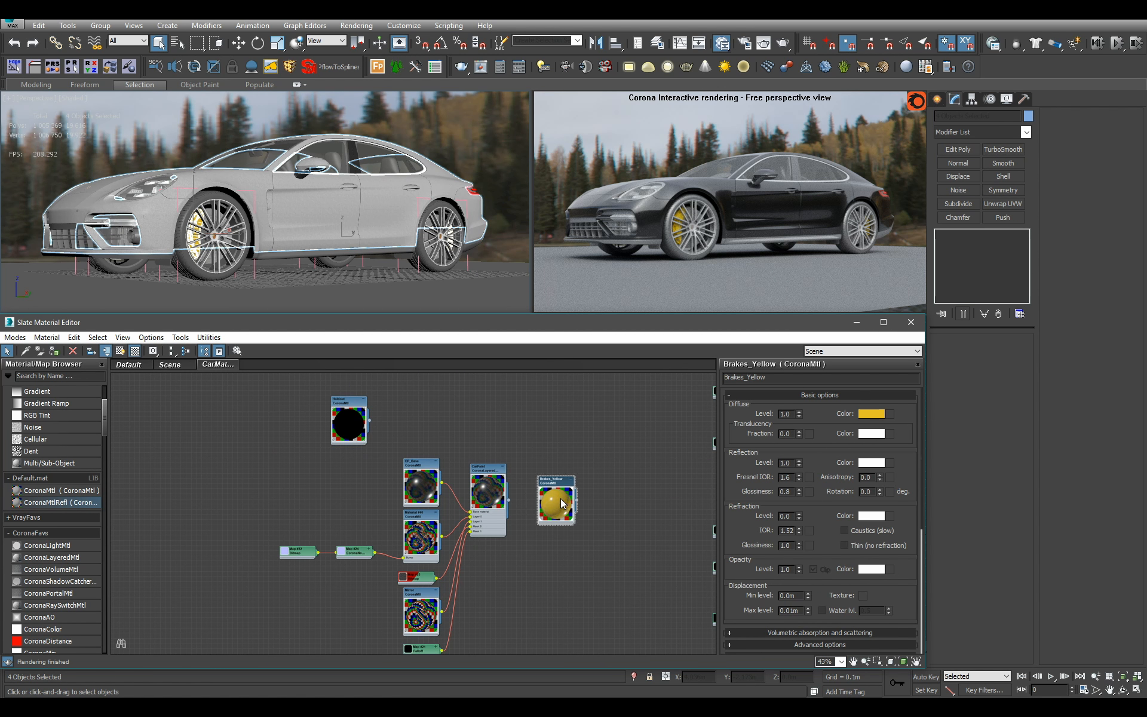
{"action": "scroll", "coordinate": [540, 494], "scroll_direction": "down", "scroll_amount": 4}
{"action": "left_click_drag", "start_coordinate": [460, 419], "coordinate": [266, 428]}
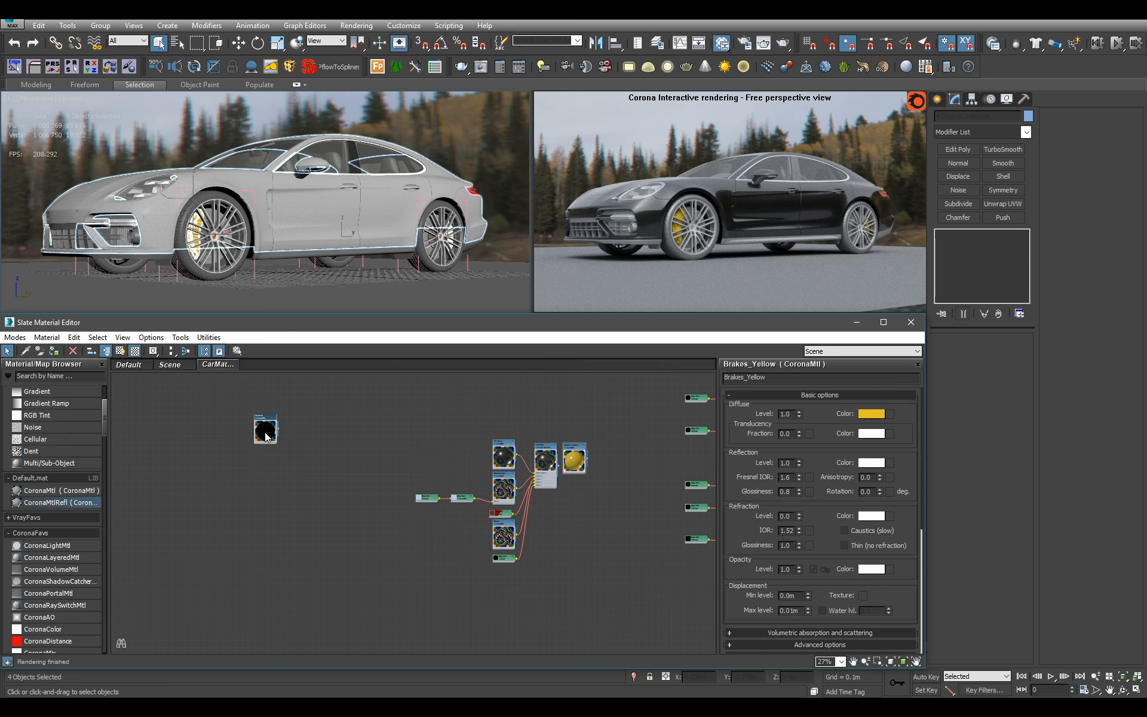
Reload the tire.jpg bitmap feeding the tire material's bump and set its blur to 0.25
{"action": "middle_click_drag", "start_coordinate": [556, 535], "coordinate": [329, 505]}
{"action": "scroll", "coordinate": [449, 508], "scroll_direction": "up", "scroll_amount": 9}
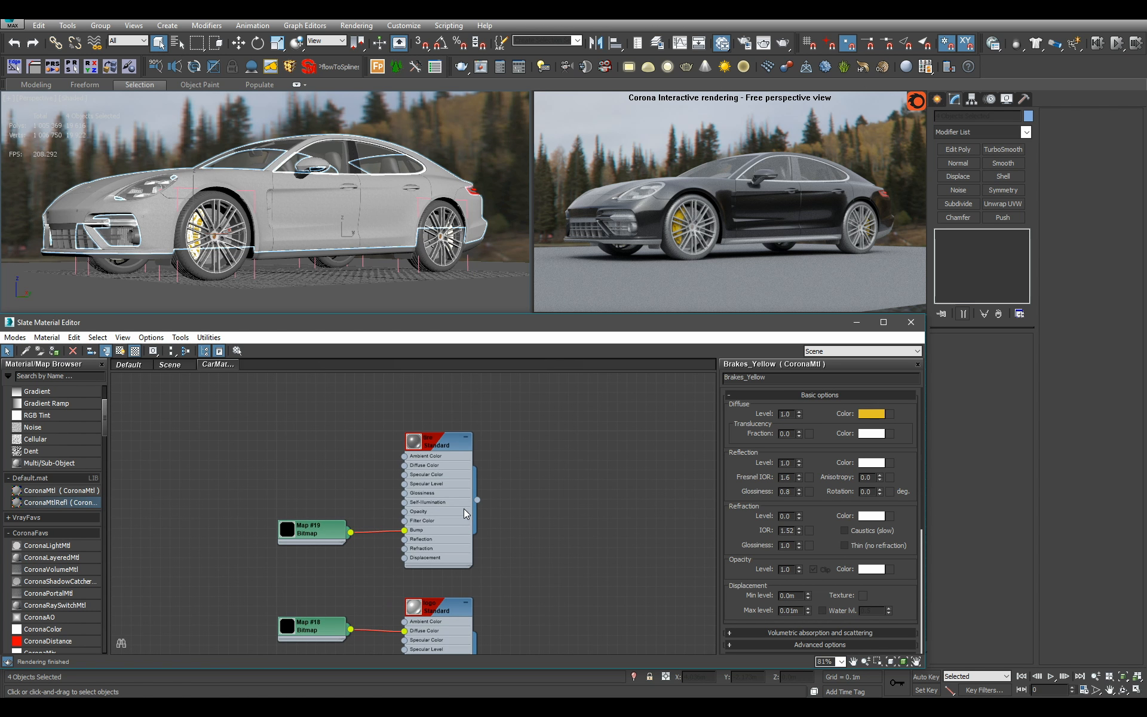
{"action": "double_click", "coordinate": [453, 496]}
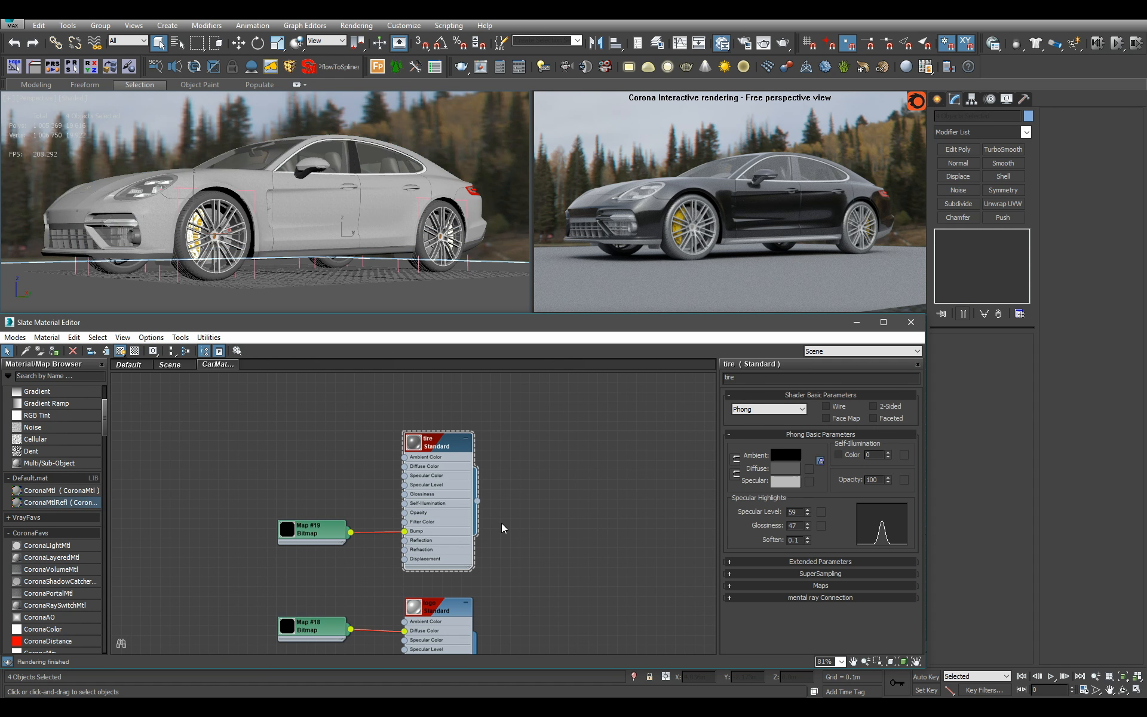
{"action": "double_click", "coordinate": [302, 533]}
{"action": "double_click", "coordinate": [289, 527]}
{"action": "middle_click_drag", "start_coordinate": [316, 538], "coordinate": [364, 440]}
{"action": "scroll", "coordinate": [364, 440], "scroll_direction": "up", "scroll_amount": 2}
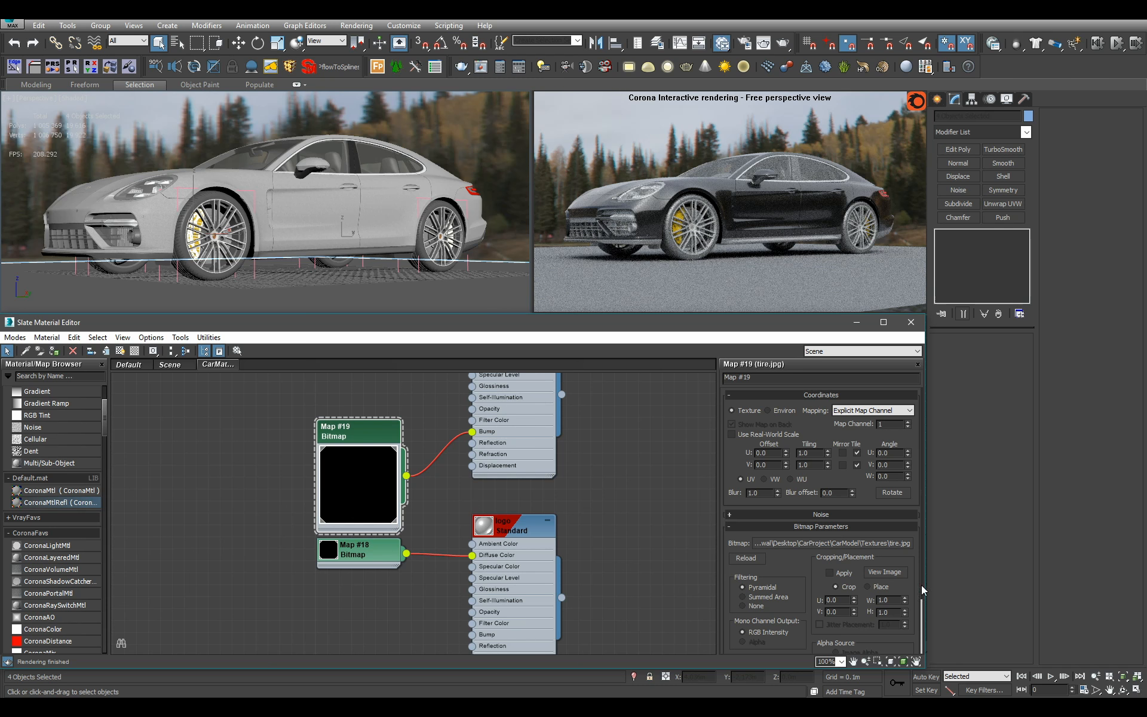
{"action": "left_click", "coordinate": [746, 557]}
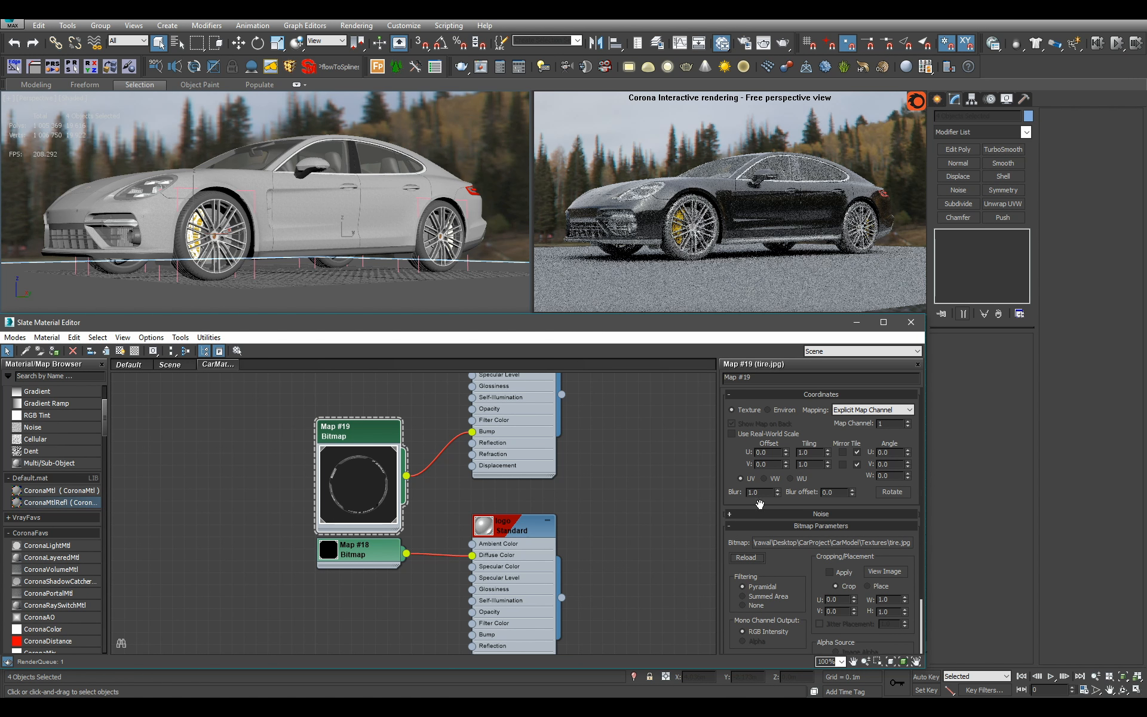
{"action": "type", "text": "0.25"}
{"action": "key", "text": "Return"}
Isolate the objects using the tire material and delete the old standard tire material node
{"action": "middle_click_drag", "start_coordinate": [645, 445], "coordinate": [564, 549]}
{"action": "scroll", "coordinate": [591, 540], "scroll_direction": "down", "scroll_amount": 1}
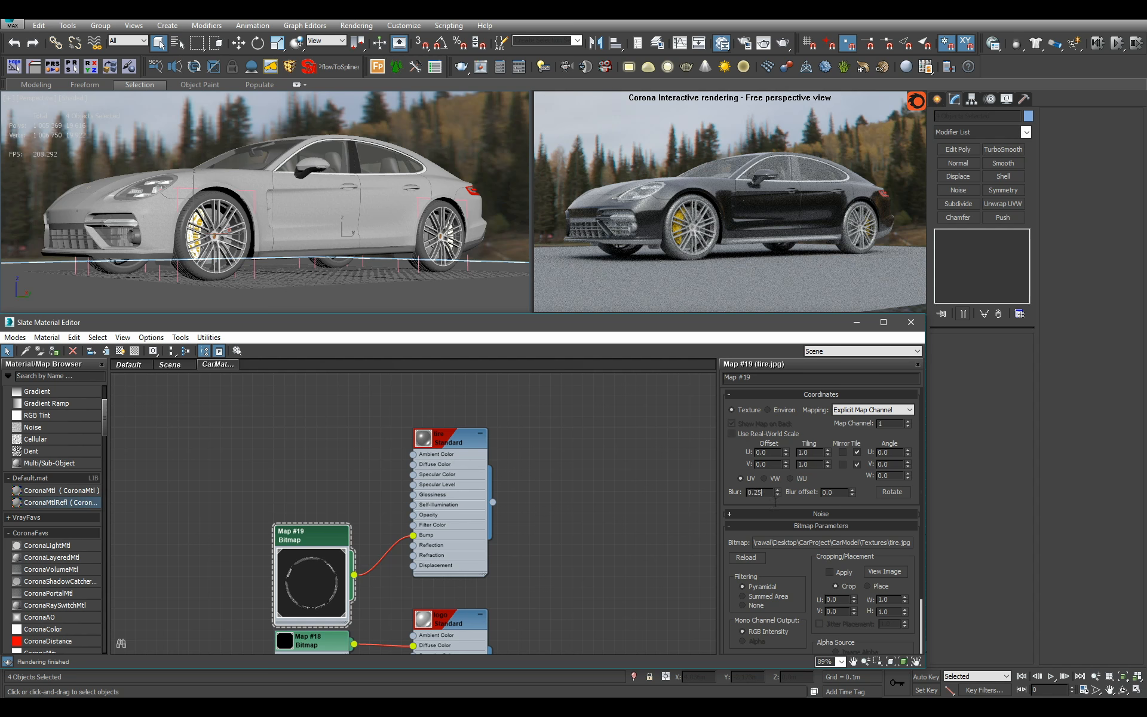
{"action": "scroll", "coordinate": [501, 505], "scroll_direction": "up", "scroll_amount": 1}
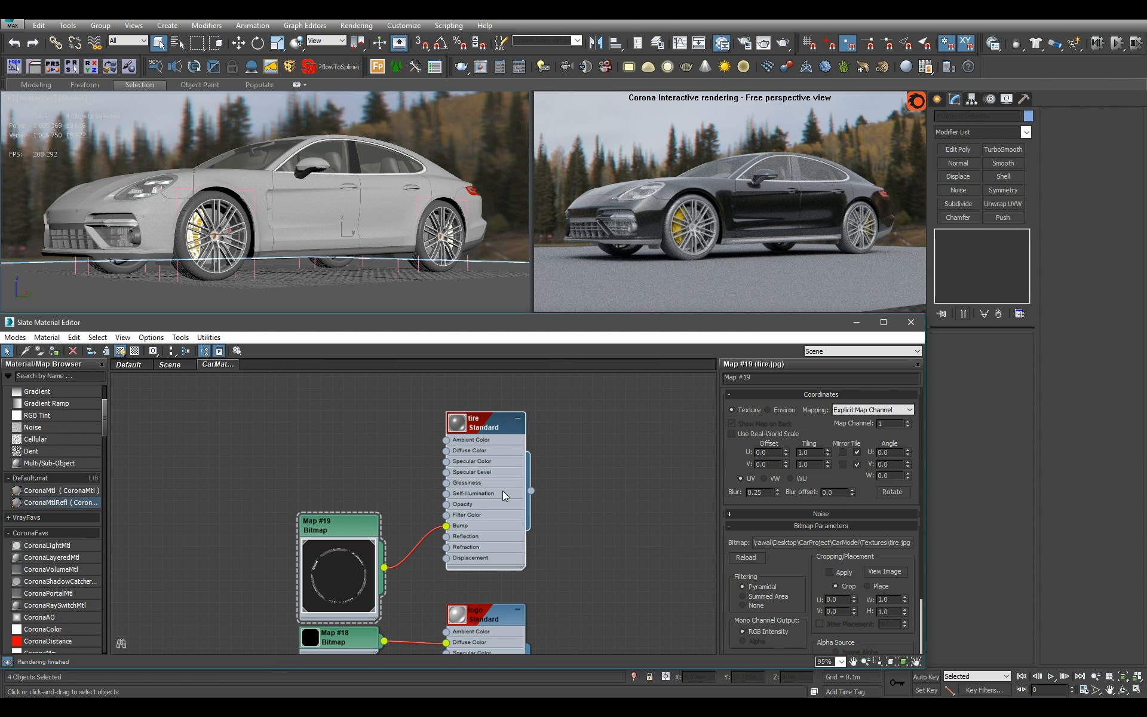
{"action": "left_click", "coordinate": [463, 456]}
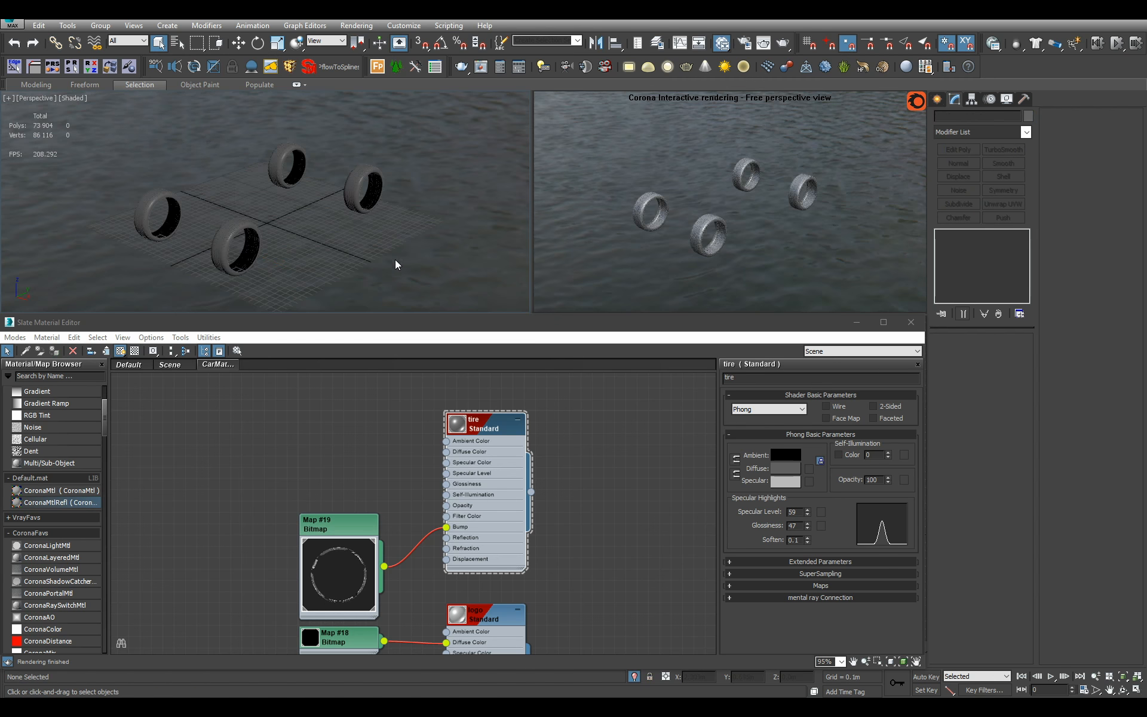
{"action": "left_click", "coordinate": [511, 509]}
{"action": "key", "text": "Delete"}
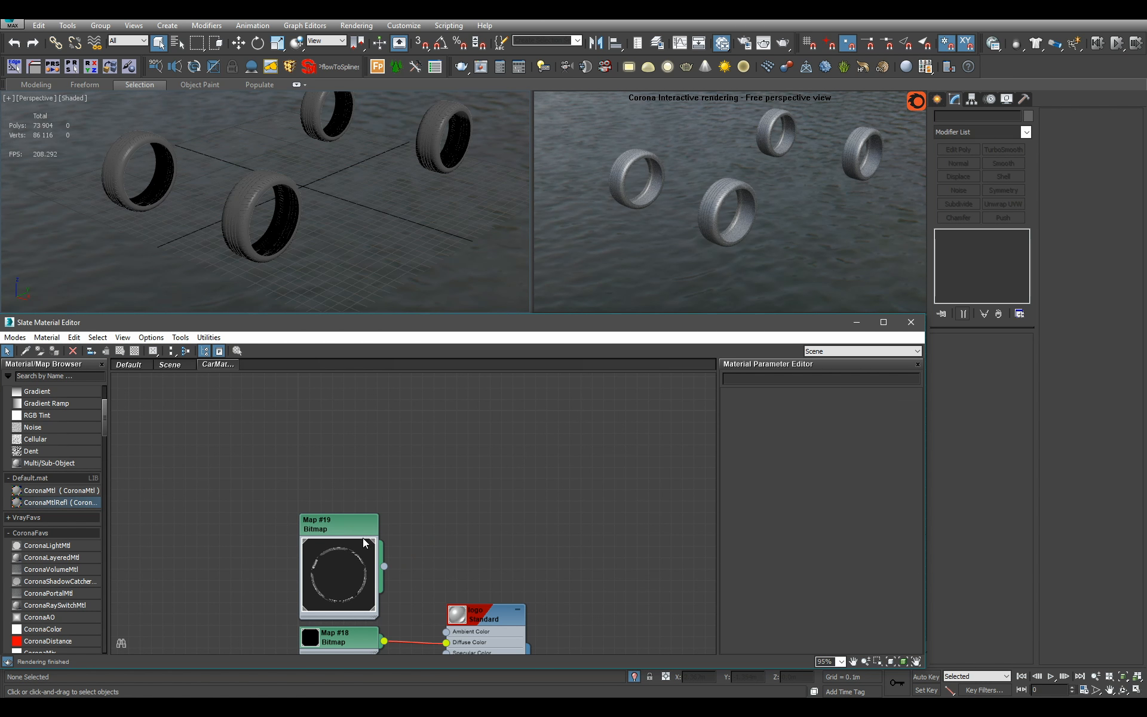
Add a CoronaMtl material named Tires and connect the tire.jpg bitmap to its diffuse colour
{"action": "left_click_drag", "start_coordinate": [332, 534], "coordinate": [333, 477]}
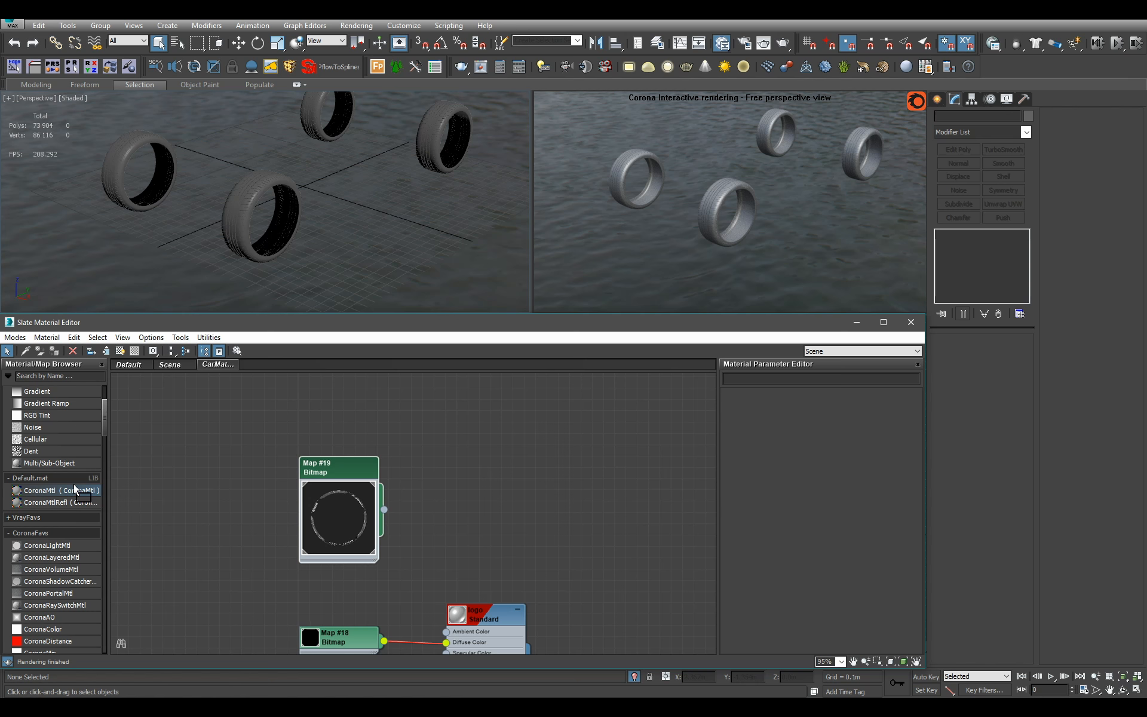
{"action": "left_click_drag", "start_coordinate": [74, 490], "coordinate": [609, 423]}
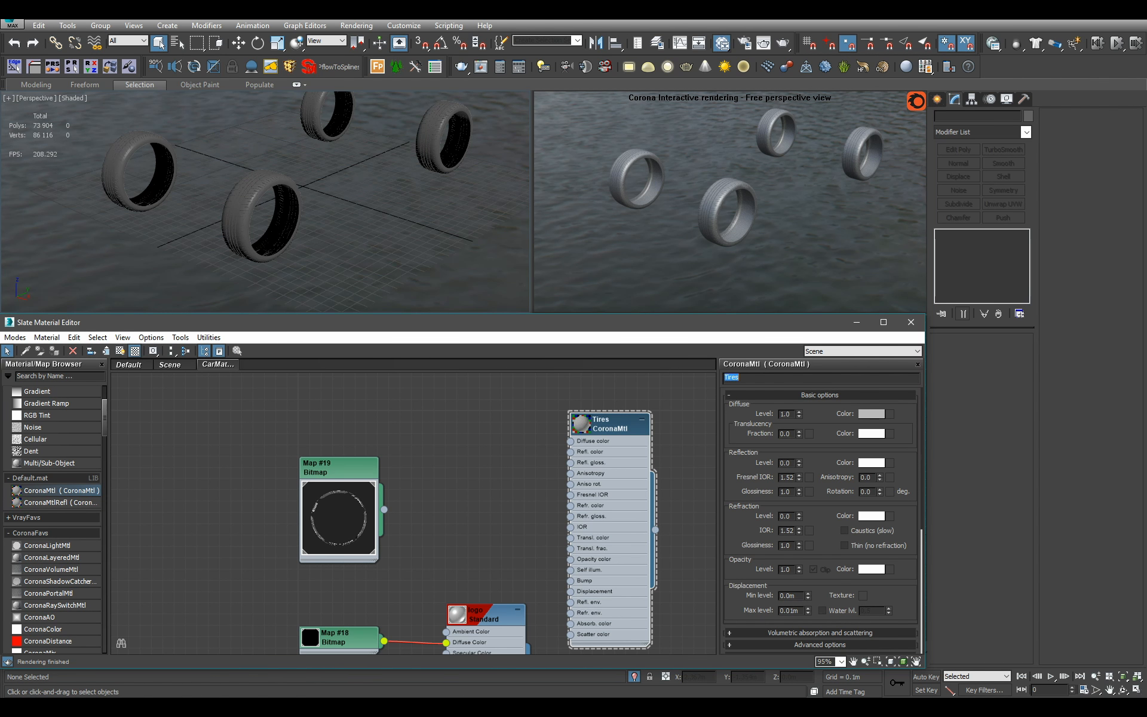
{"action": "left_click_drag", "start_coordinate": [384, 509], "coordinate": [571, 441]}
{"action": "left_click_drag", "start_coordinate": [325, 475], "coordinate": [359, 430]}
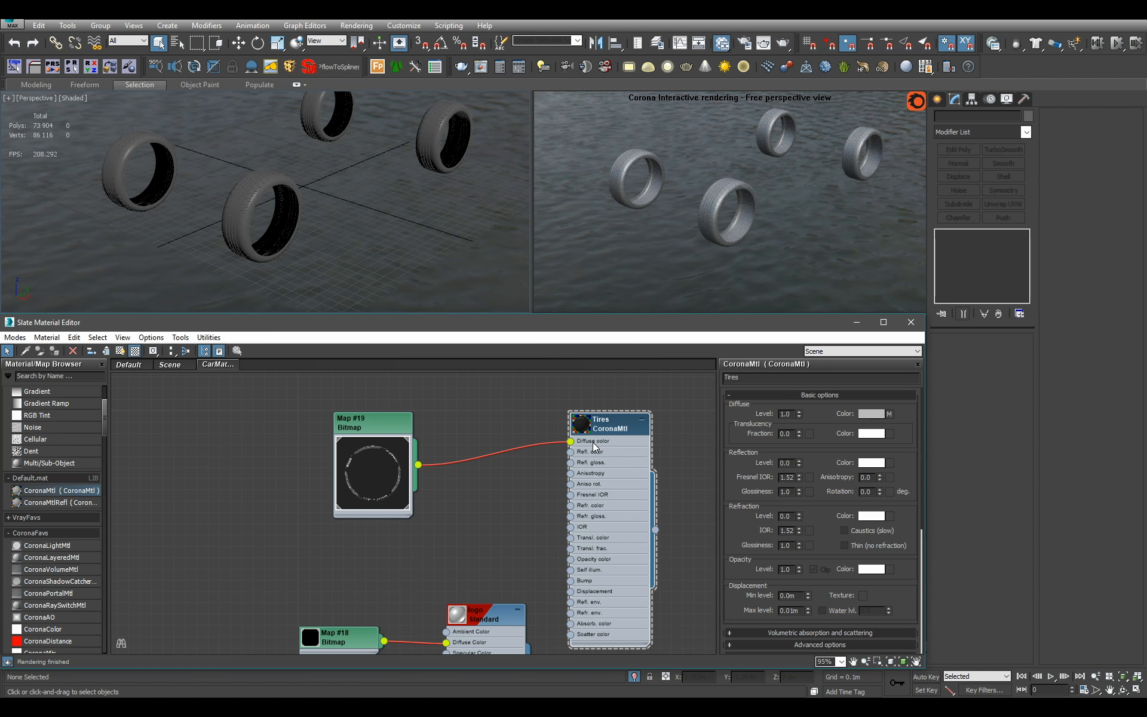
Select all four isolated tires and assign the Tires material to them
{"action": "scroll", "coordinate": [335, 226], "scroll_direction": "down", "scroll_amount": 3}
{"action": "key", "text": "ctrl+a"}
{"action": "left_click", "coordinate": [611, 500]}
{"action": "key", "text": "a"}
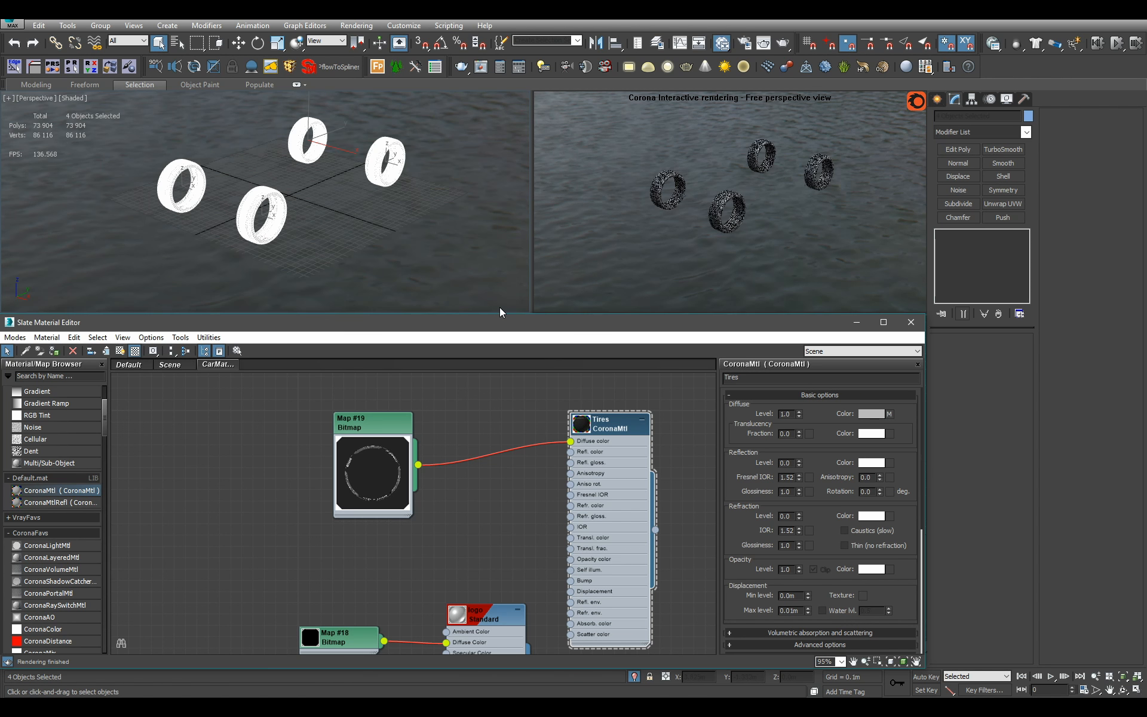
Set the RGB offset of the tire.jpg bitmap to 0.01, with the front-left tire framed in the viewport
{"action": "left_click", "coordinate": [310, 218]}
{"action": "left_click", "coordinate": [267, 219]}
{"action": "key", "text": "z"}
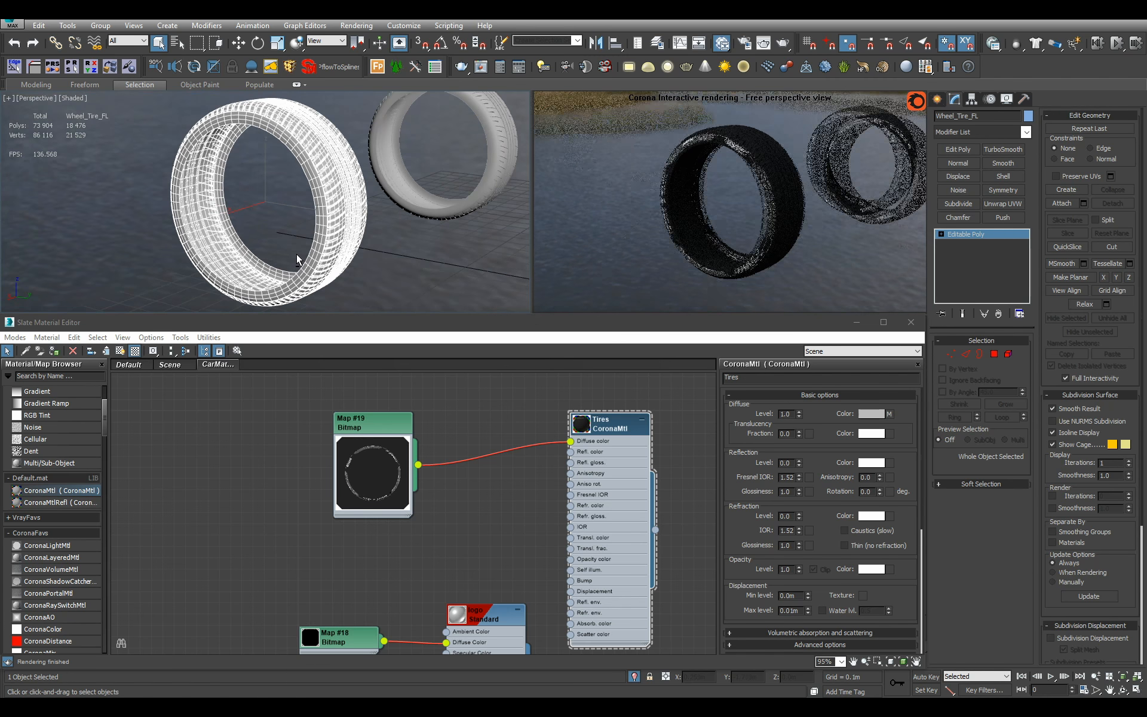
{"action": "left_click", "coordinate": [614, 517]}
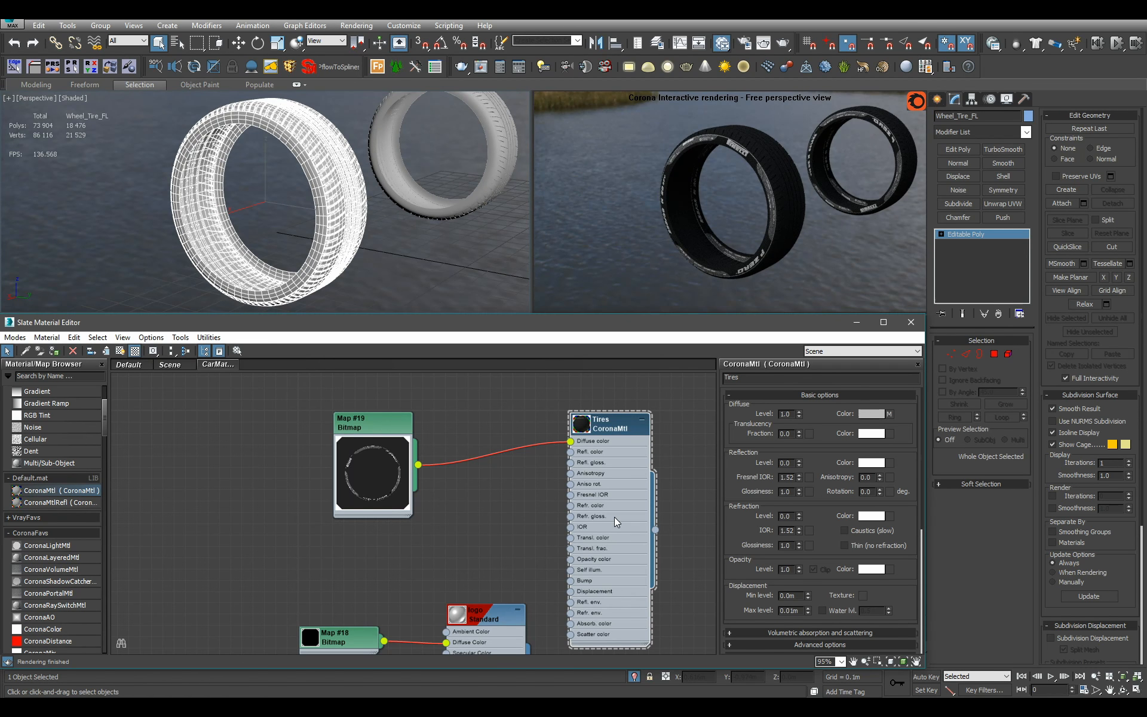
{"action": "double_click", "coordinate": [410, 472]}
{"action": "scroll", "coordinate": [817, 598], "scroll_direction": "down", "scroll_amount": 5}
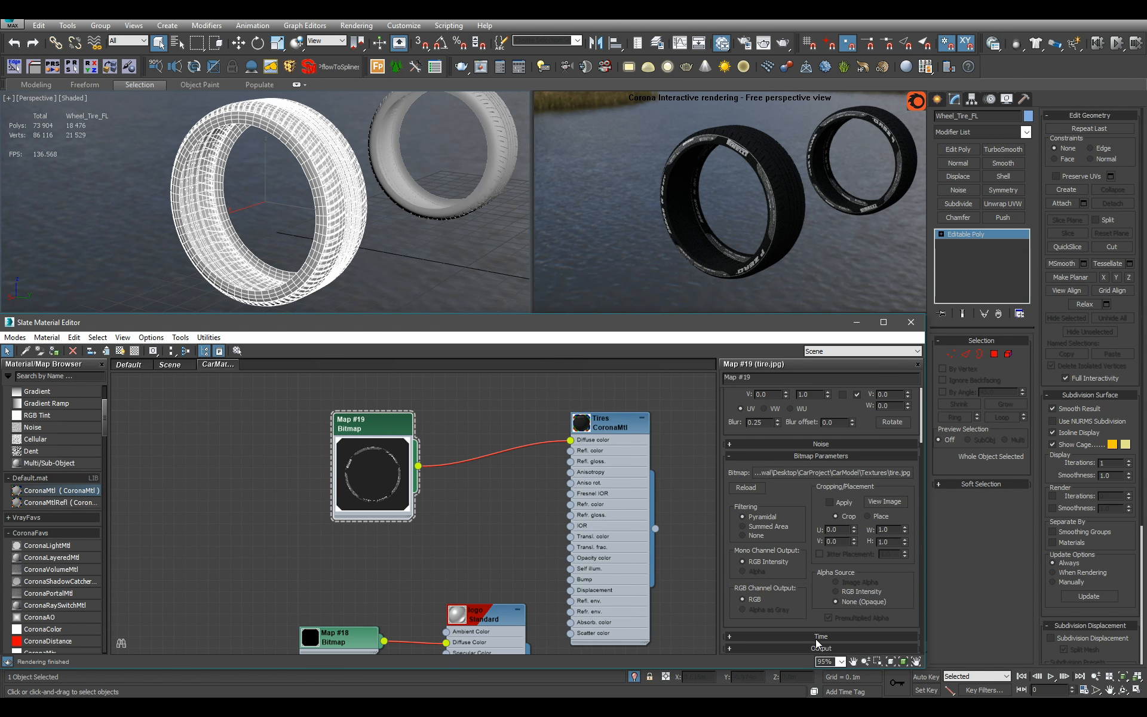
{"action": "left_click", "coordinate": [824, 649]}
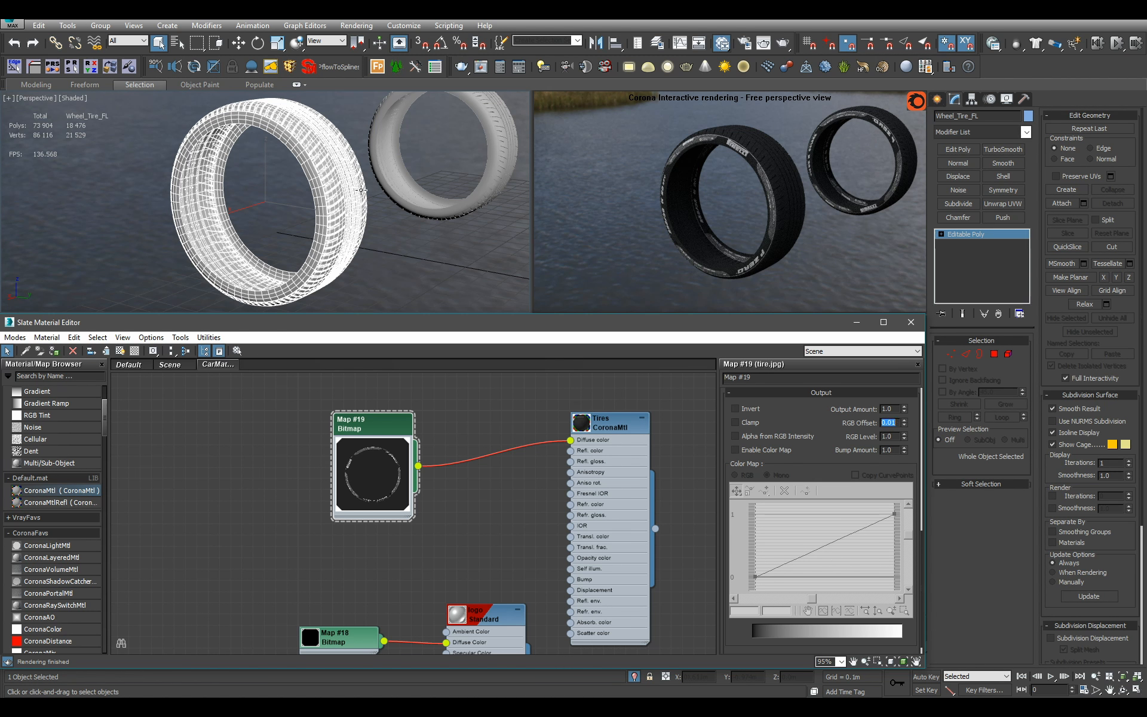
{"action": "middle_click_drag", "start_coordinate": [356, 187], "coordinate": [379, 185], "text": "alt"}
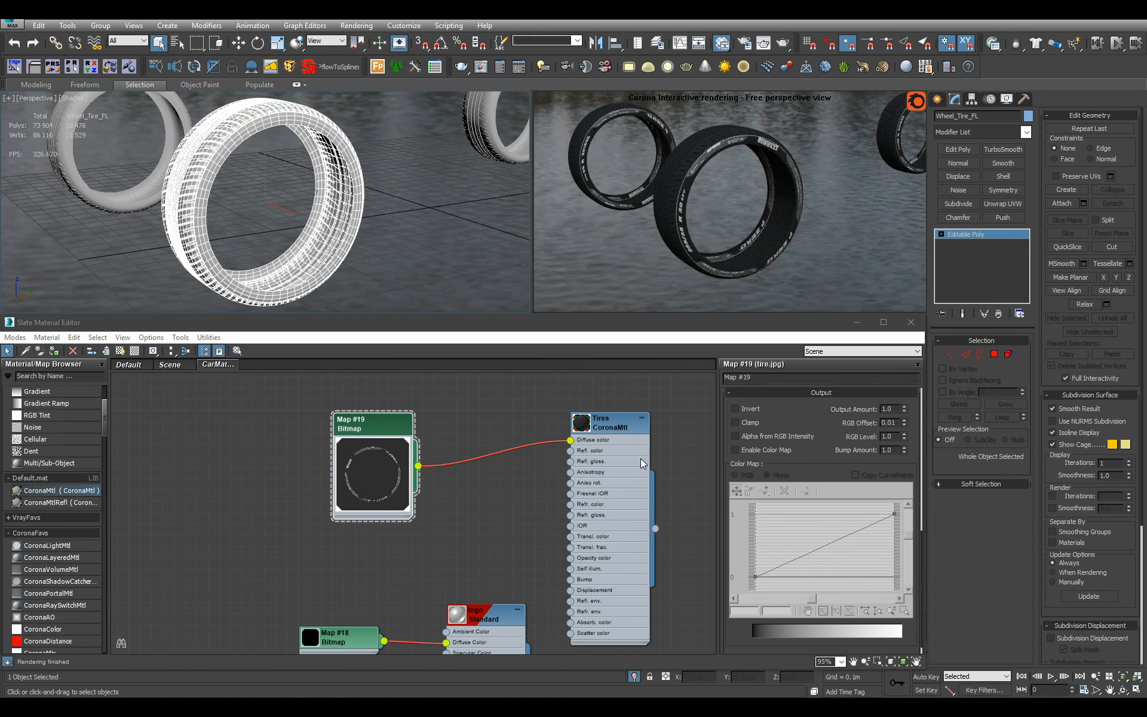
Enlarge the Tires material's preview and set its reflection level to 1.0
{"action": "double_click", "coordinate": [581, 431]}
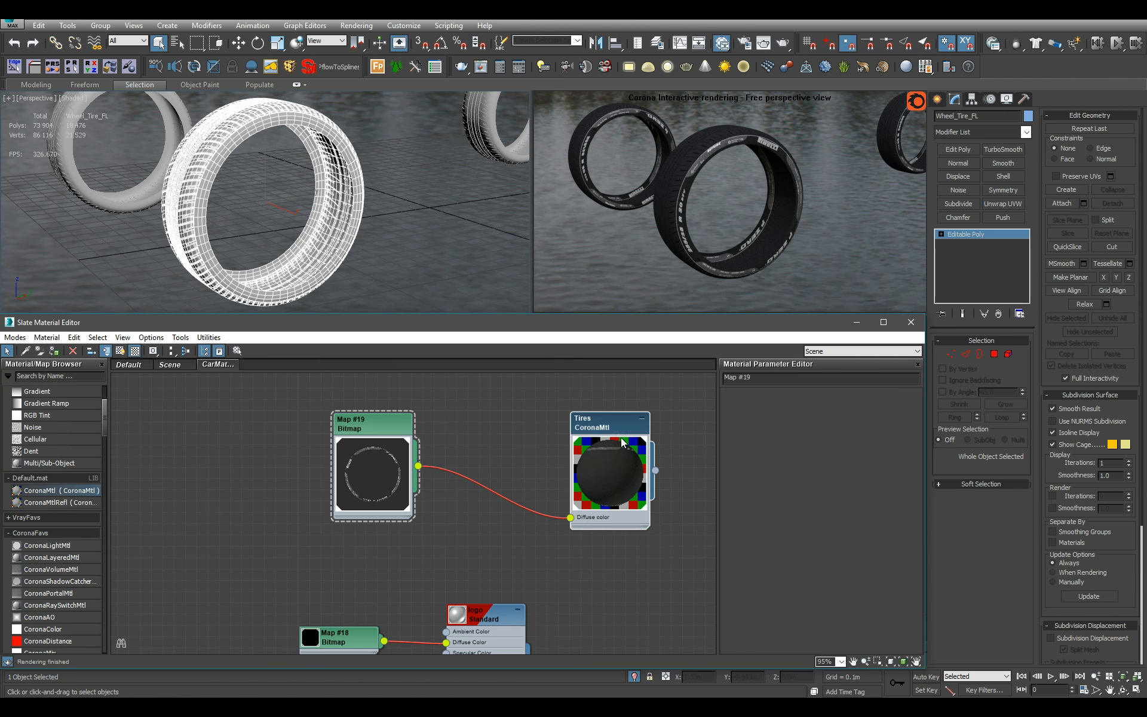
{"action": "double_click", "coordinate": [785, 463]}
{"action": "type", "text": "1"}
{"action": "key", "text": "Return"}
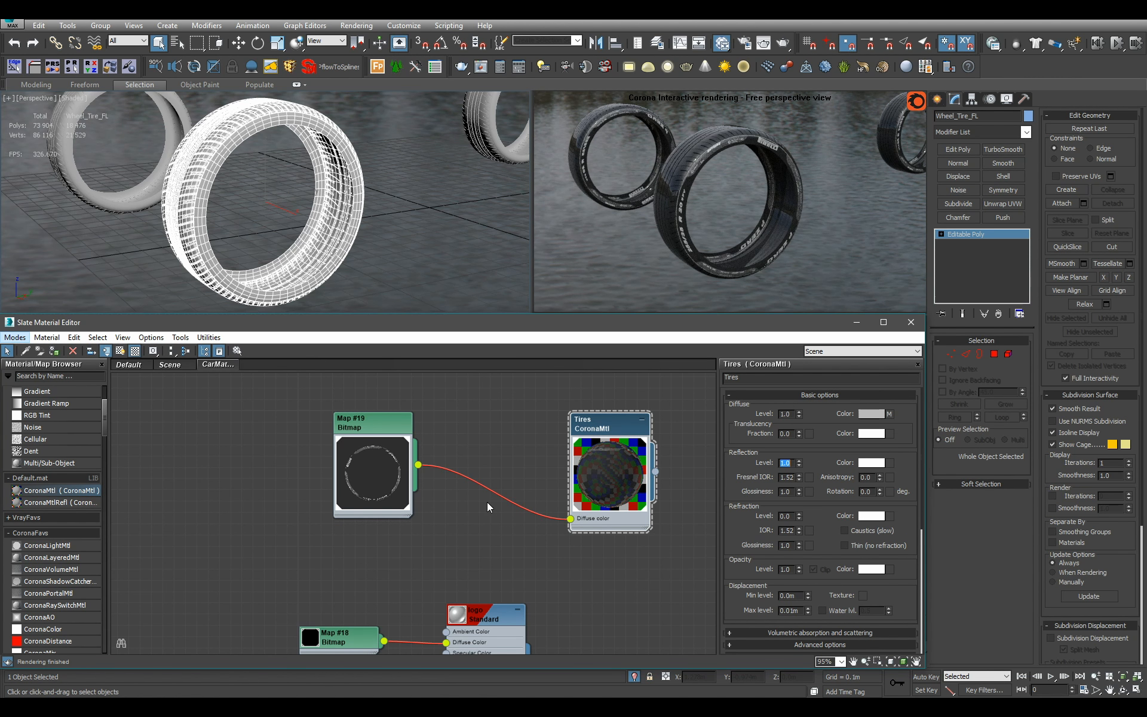
{"action": "middle_click_drag", "start_coordinate": [358, 203], "coordinate": [432, 229], "text": "alt"}
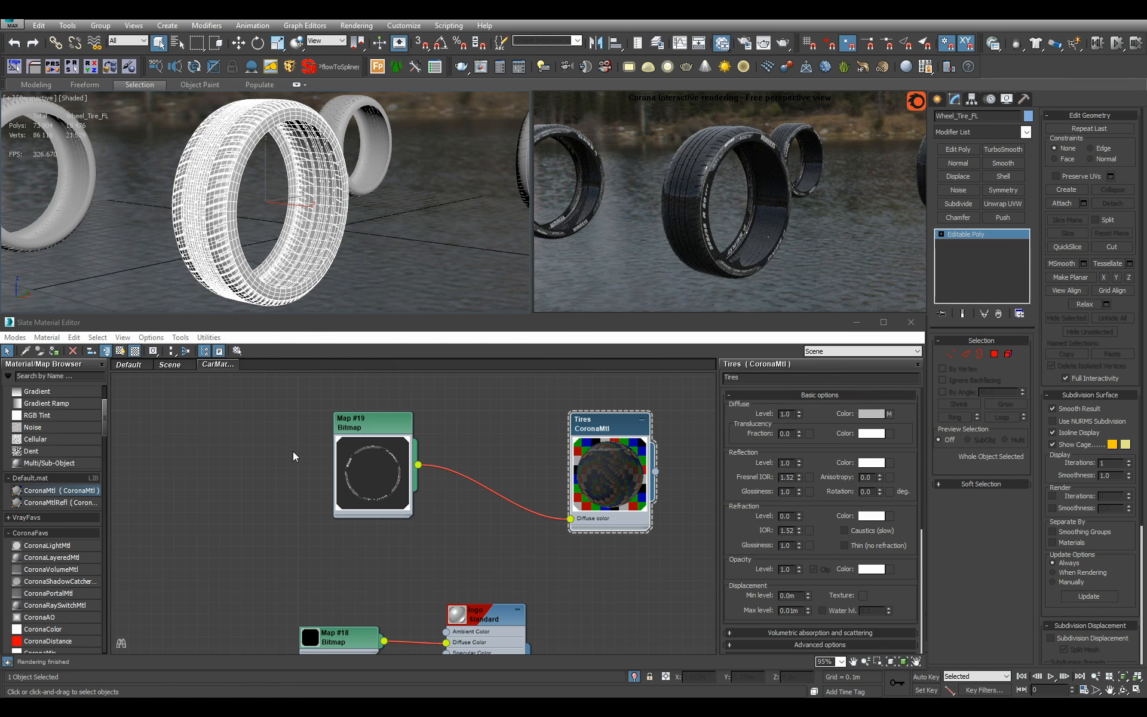
Add a bitmap loading Scratches_Mixed_Weak.jpg from the Scratches_Stains folder and connect it to the Tires material's reflection glossiness
{"action": "left_click_drag", "start_coordinate": [104, 438], "coordinate": [106, 428]}
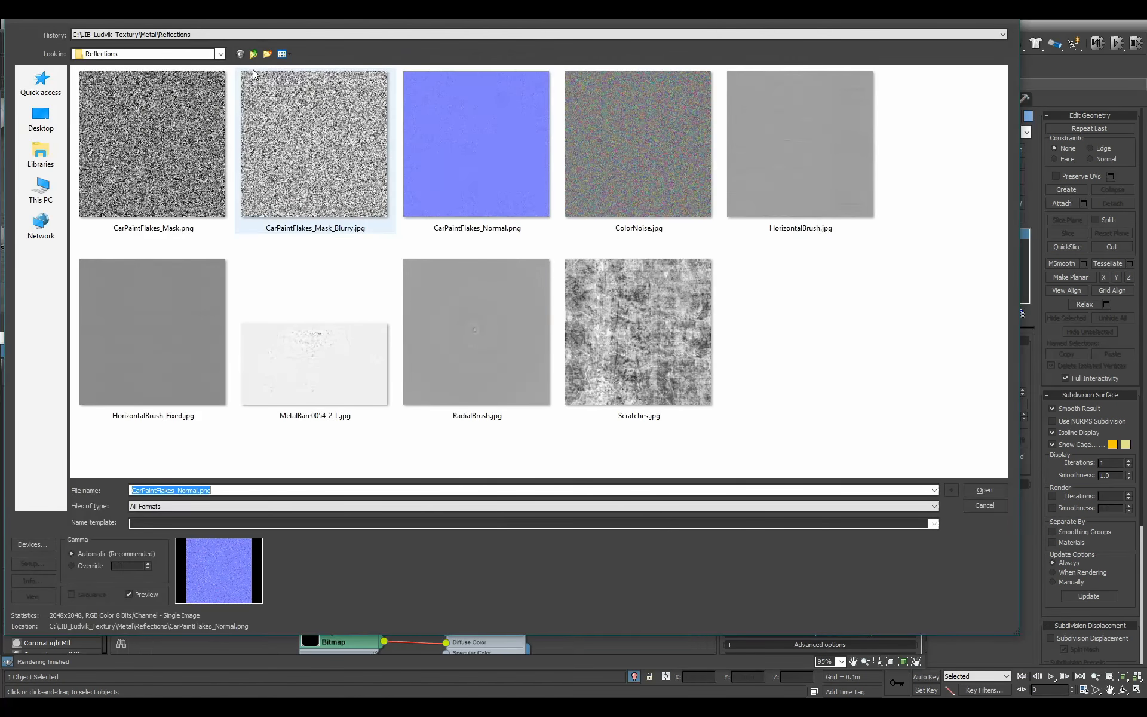
{"action": "left_click", "coordinate": [254, 53]}
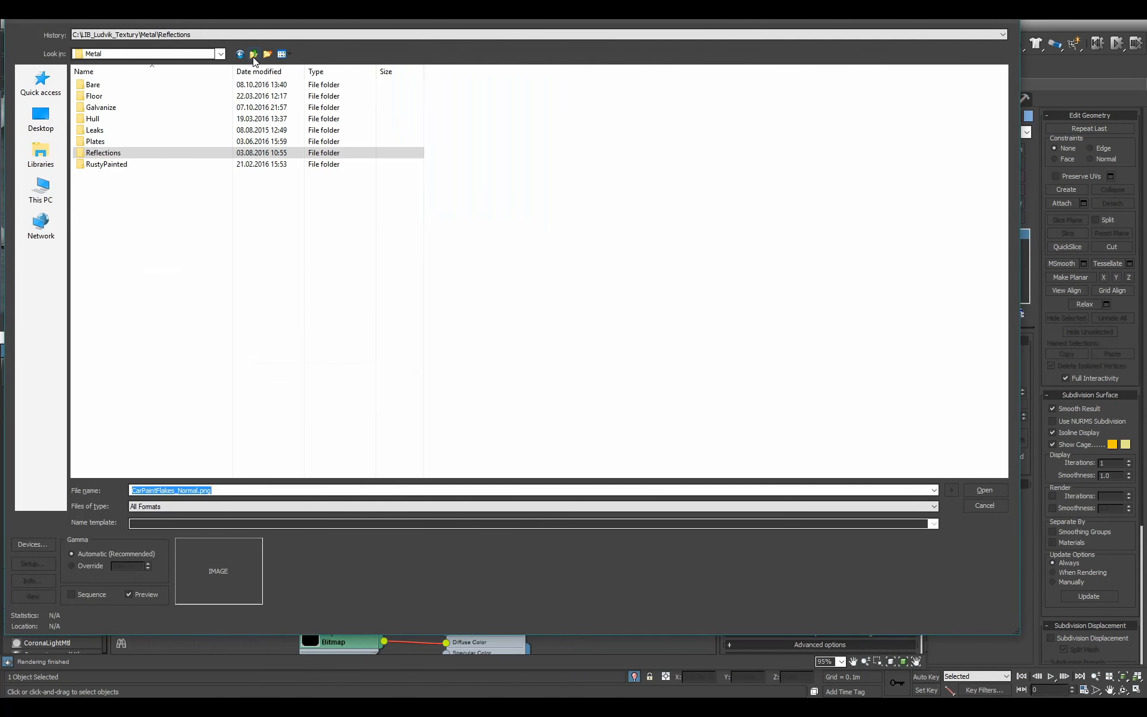
{"action": "left_click", "coordinate": [253, 54]}
{"action": "double_click", "coordinate": [357, 279]}
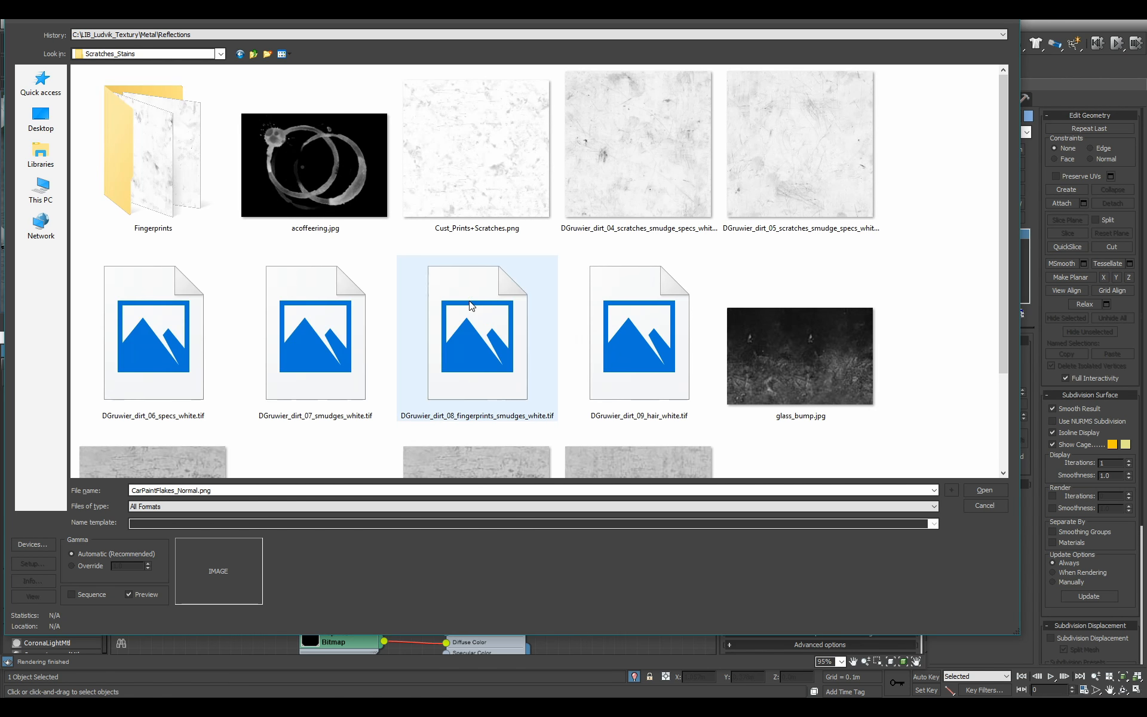
{"action": "scroll", "coordinate": [511, 195], "scroll_direction": "down", "scroll_amount": 2}
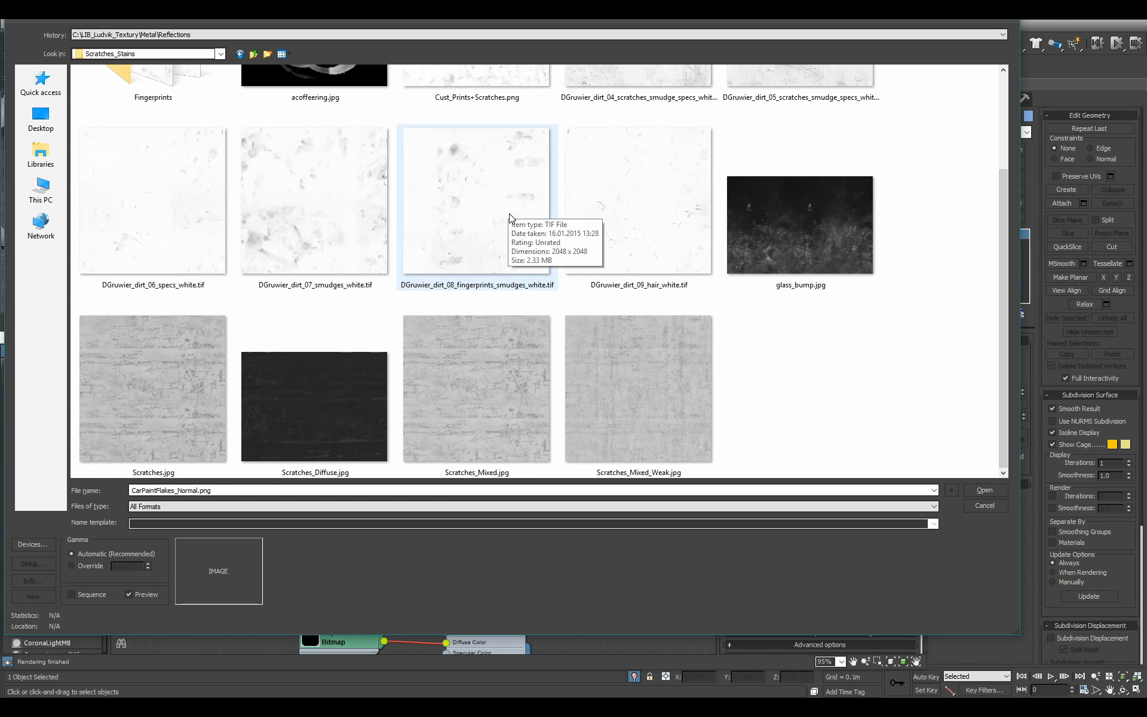
{"action": "double_click", "coordinate": [652, 379]}
{"action": "scroll", "coordinate": [598, 455], "scroll_direction": "up", "scroll_amount": 2}
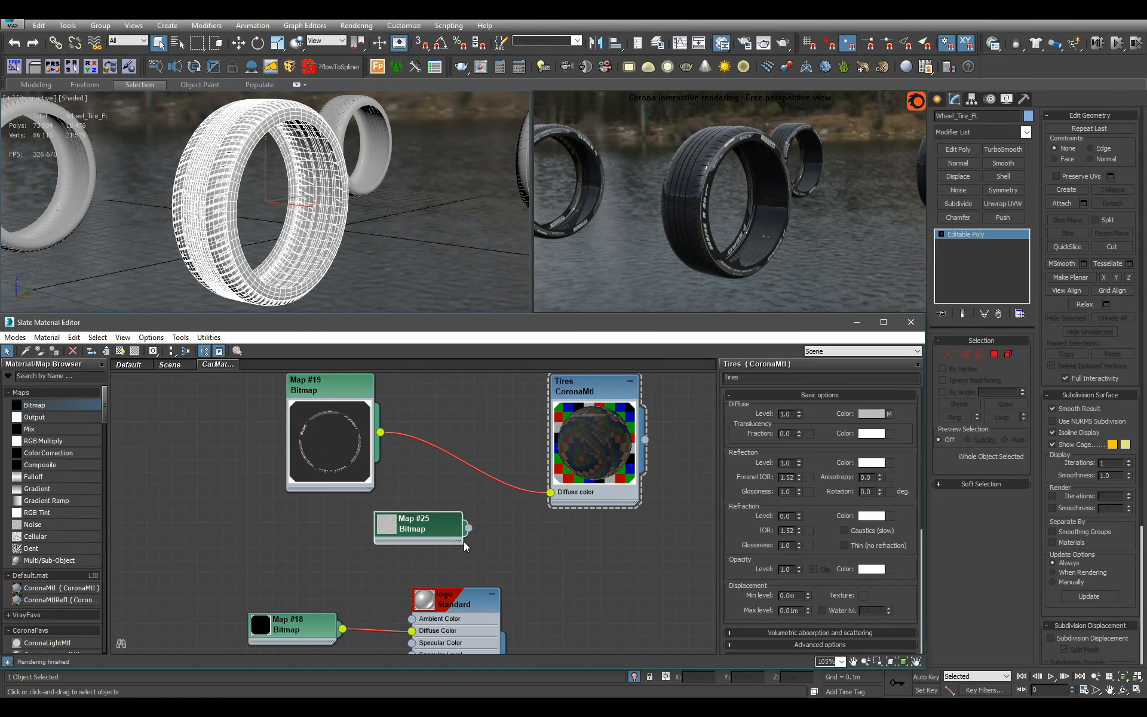
{"action": "left_click_drag", "start_coordinate": [392, 528], "coordinate": [553, 517]}
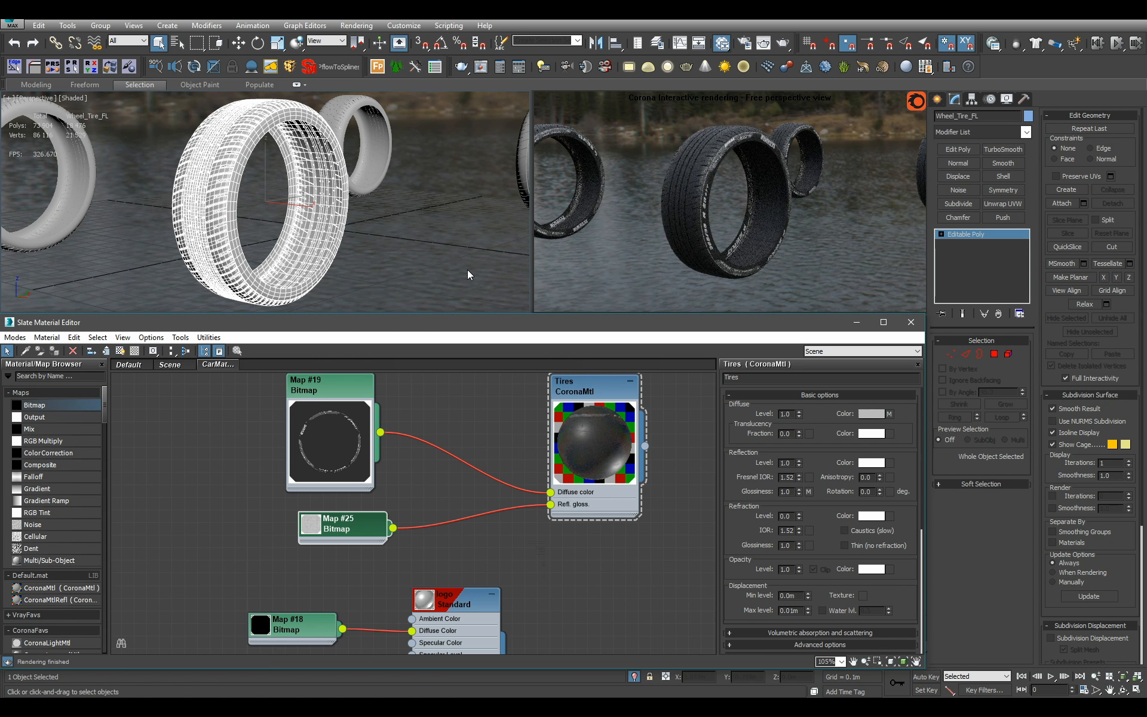
Set the blur of the Scratches_Mixed_Weak.jpg bitmap to 0.25 and expand its output settings
{"action": "middle_click_drag", "start_coordinate": [404, 213], "coordinate": [362, 236], "text": "alt"}
{"action": "middle_click_drag", "start_coordinate": [363, 237], "coordinate": [412, 260]}
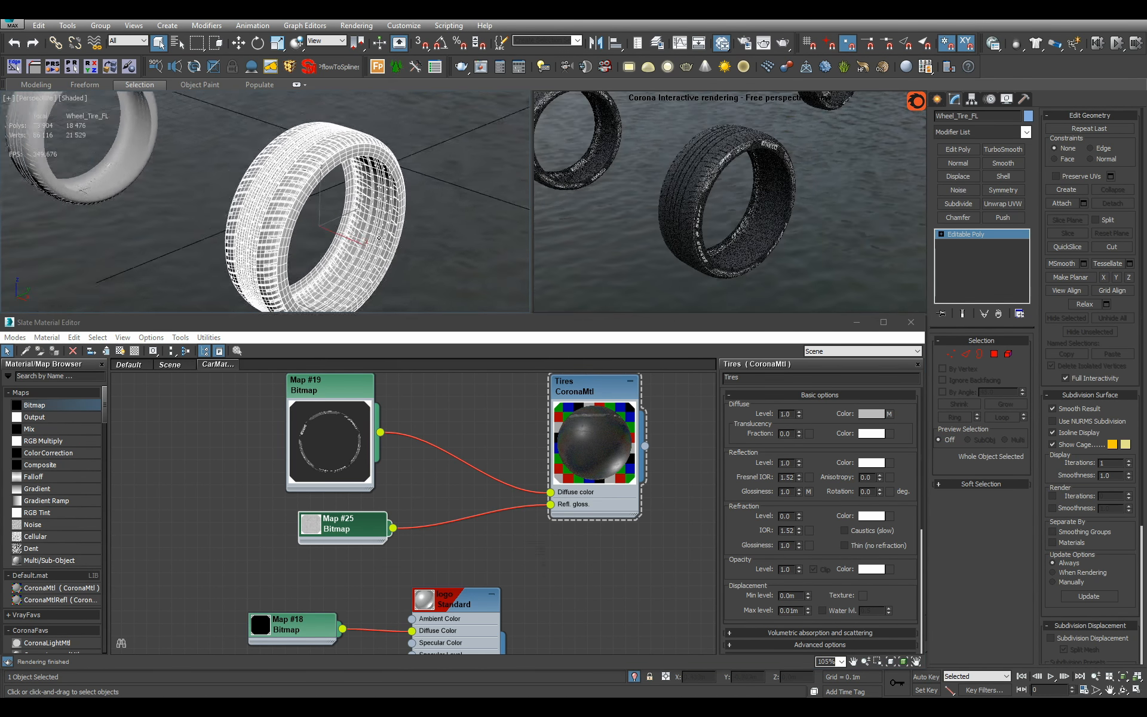
{"action": "scroll", "coordinate": [412, 260], "scroll_direction": "up", "scroll_amount": 3}
{"action": "scroll", "coordinate": [767, 213], "scroll_direction": "up", "scroll_amount": 2}
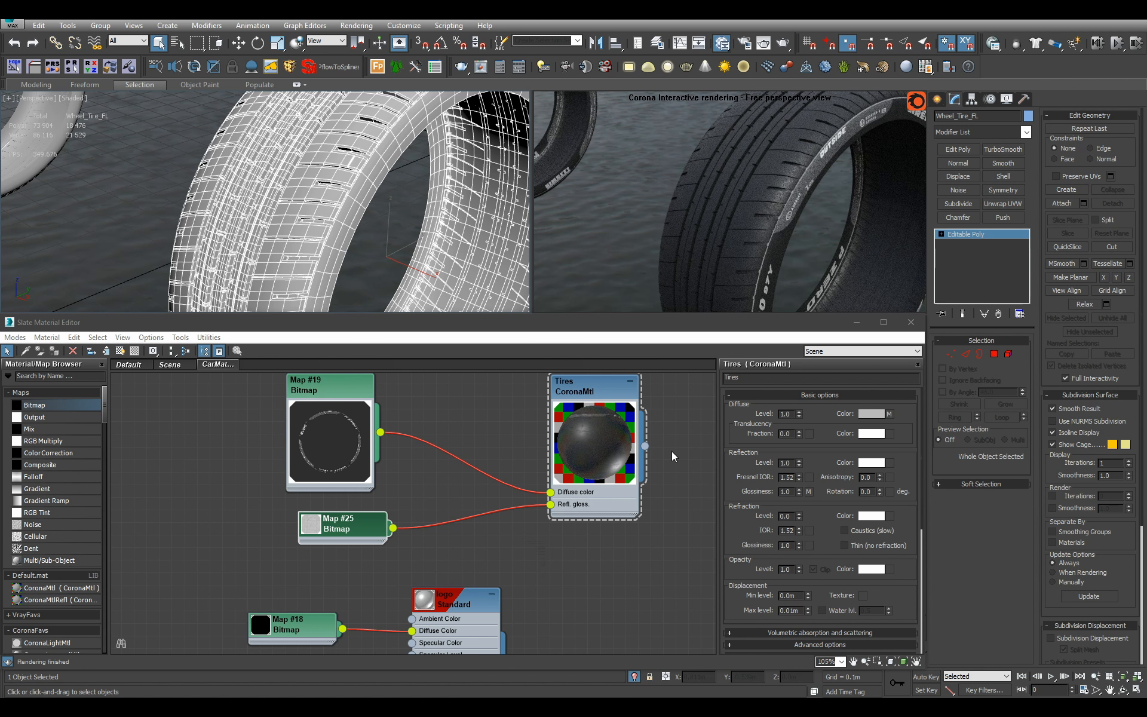
{"action": "scroll", "coordinate": [419, 206], "scroll_direction": "down", "scroll_amount": 3}
{"action": "middle_click_drag", "start_coordinate": [418, 192], "coordinate": [386, 188], "text": "alt"}
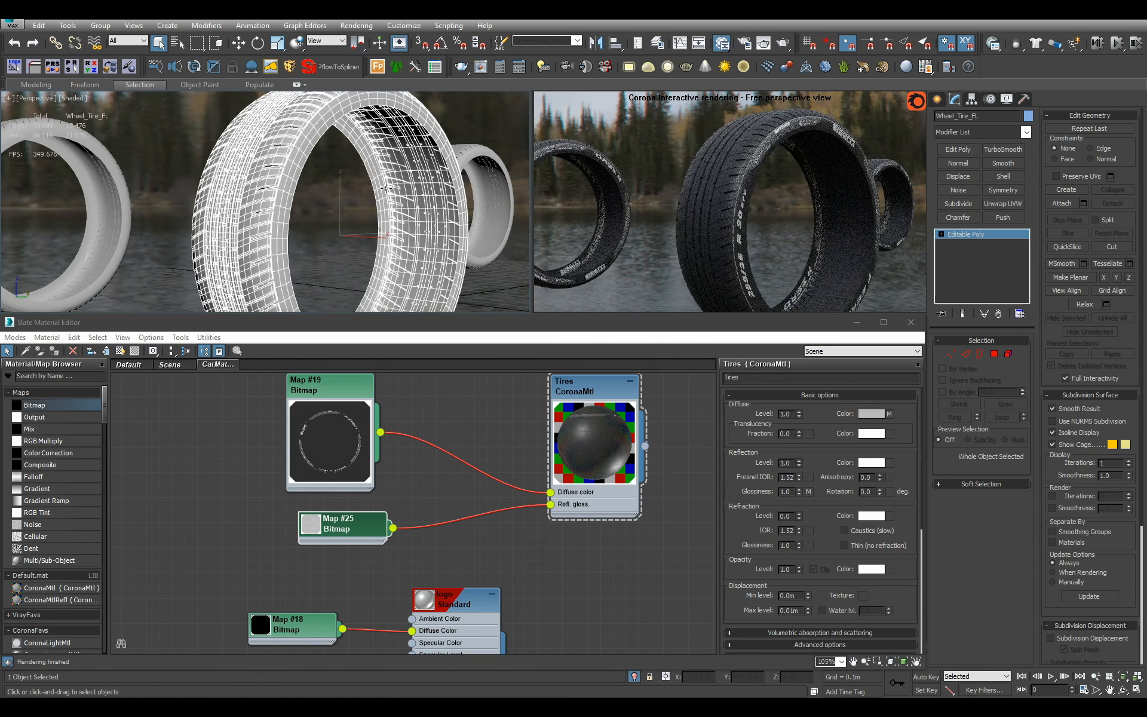
{"action": "double_click", "coordinate": [339, 513]}
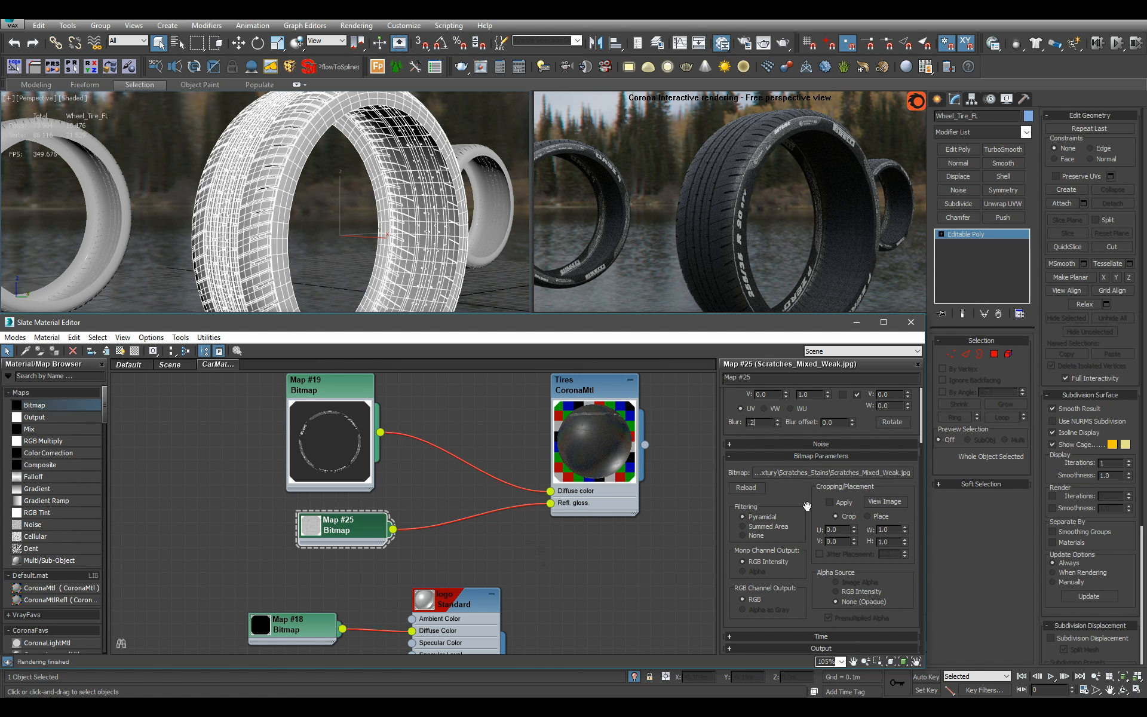
{"action": "left_click", "coordinate": [821, 649]}
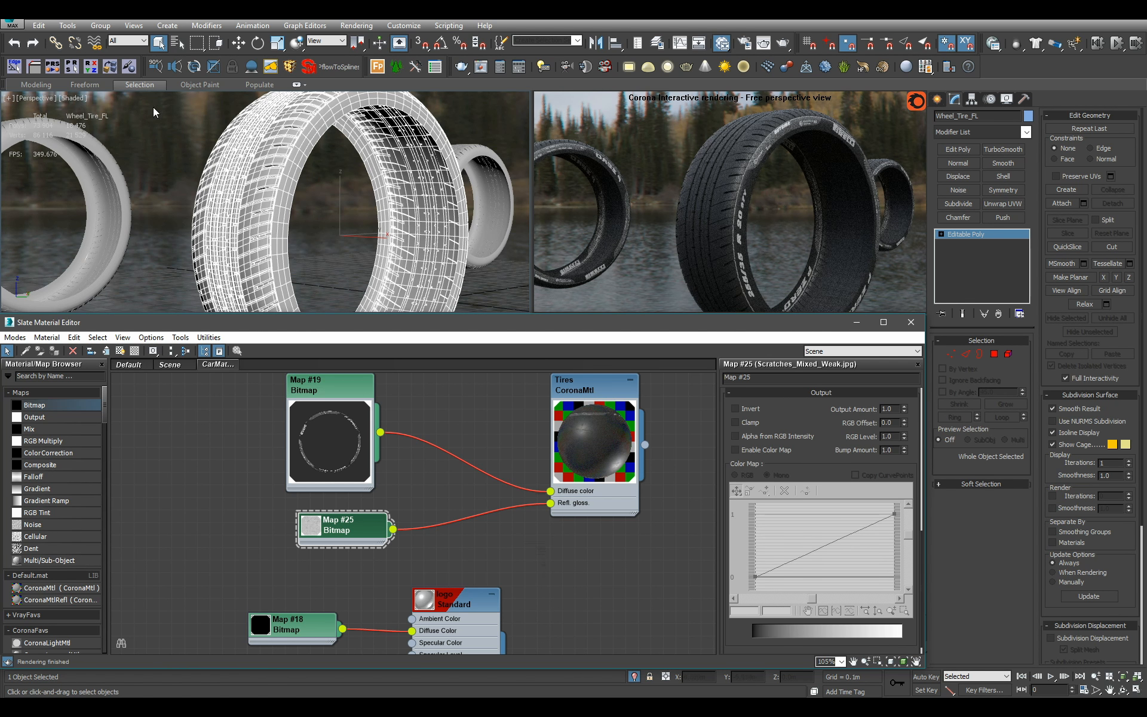
Turn off the edge overlay in the viewport and display the Scratches_Mixed_Weak.jpg map on the tires
{"action": "left_click", "coordinate": [248, 184]}
{"action": "key", "text": "F4"}
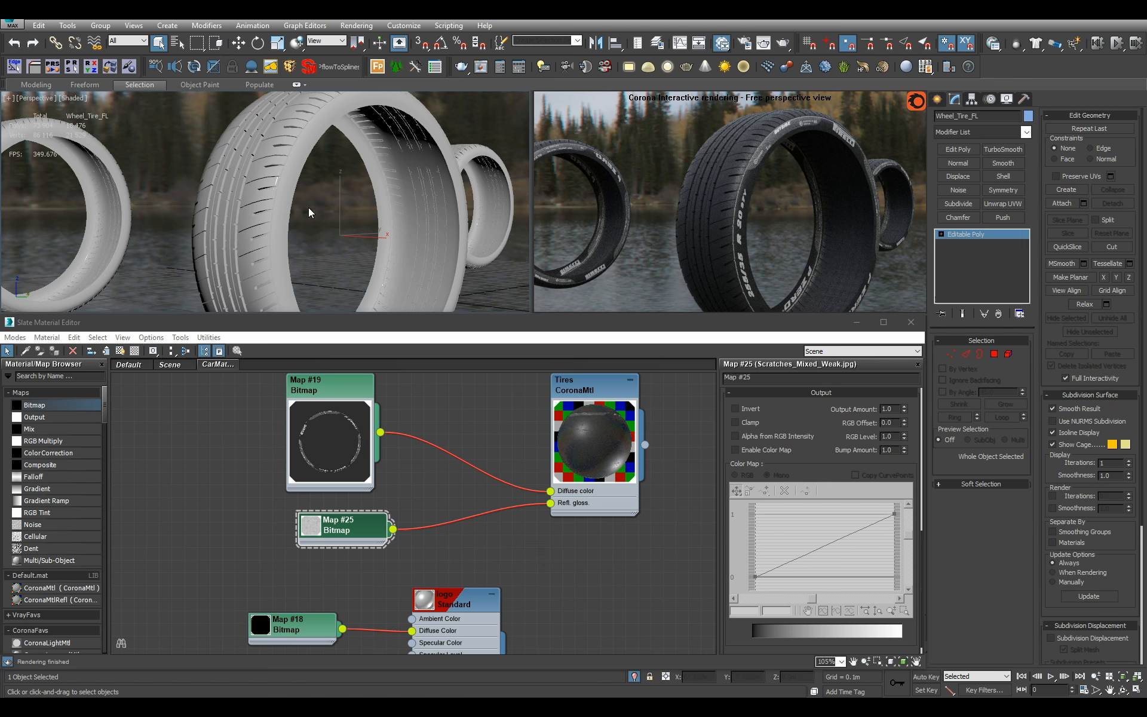
{"action": "left_click", "coordinate": [336, 526]}
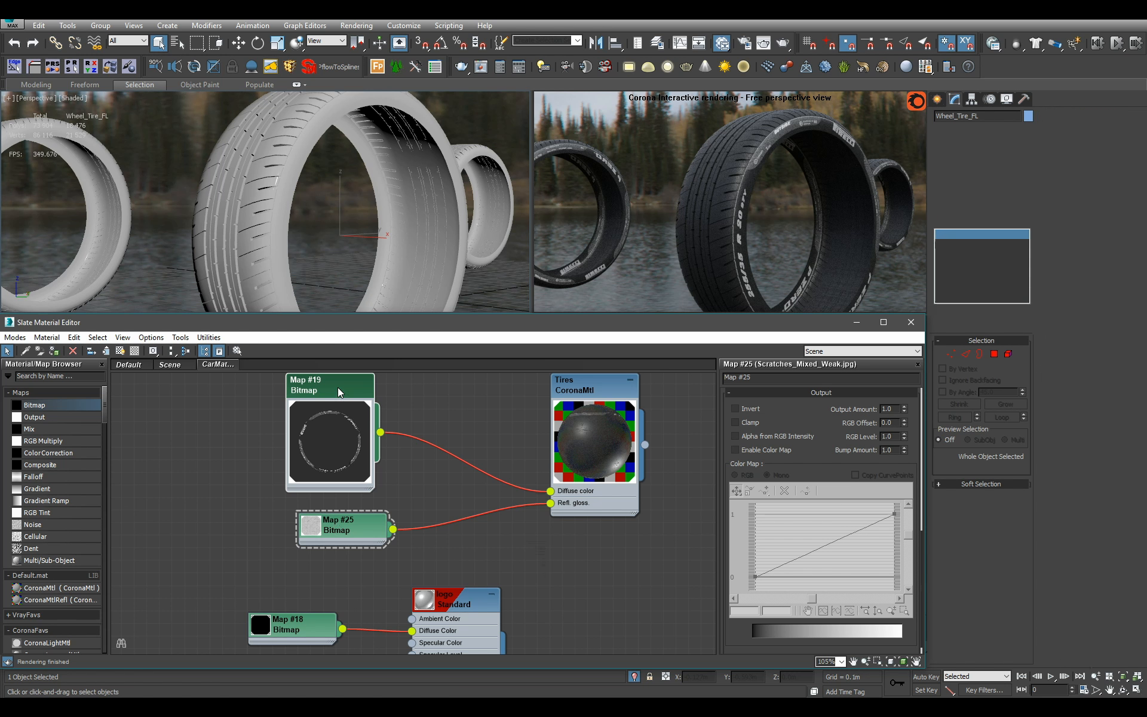
{"action": "left_click", "coordinate": [120, 351]}
{"action": "scroll", "coordinate": [376, 208], "scroll_direction": "down", "scroll_amount": 10}
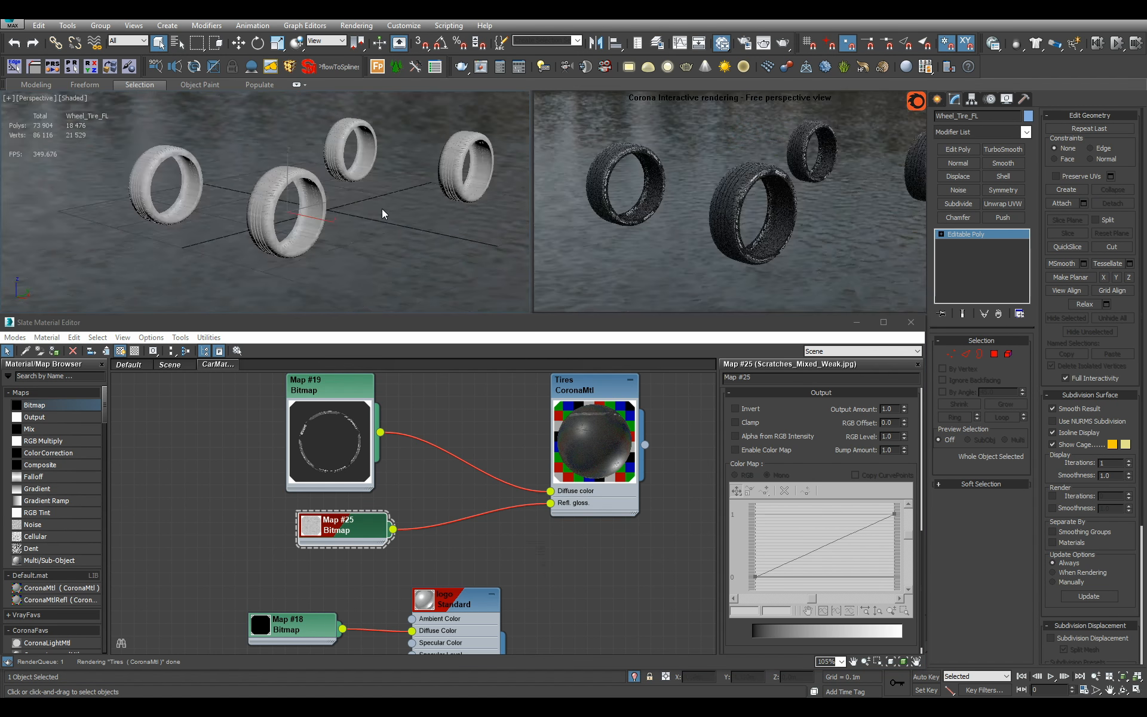
Add a box UVW Map modifier to the front-left tire and set map channel 2 on both the scratches bitmap and the modifier
{"action": "key", "text": "ctrl+u"}
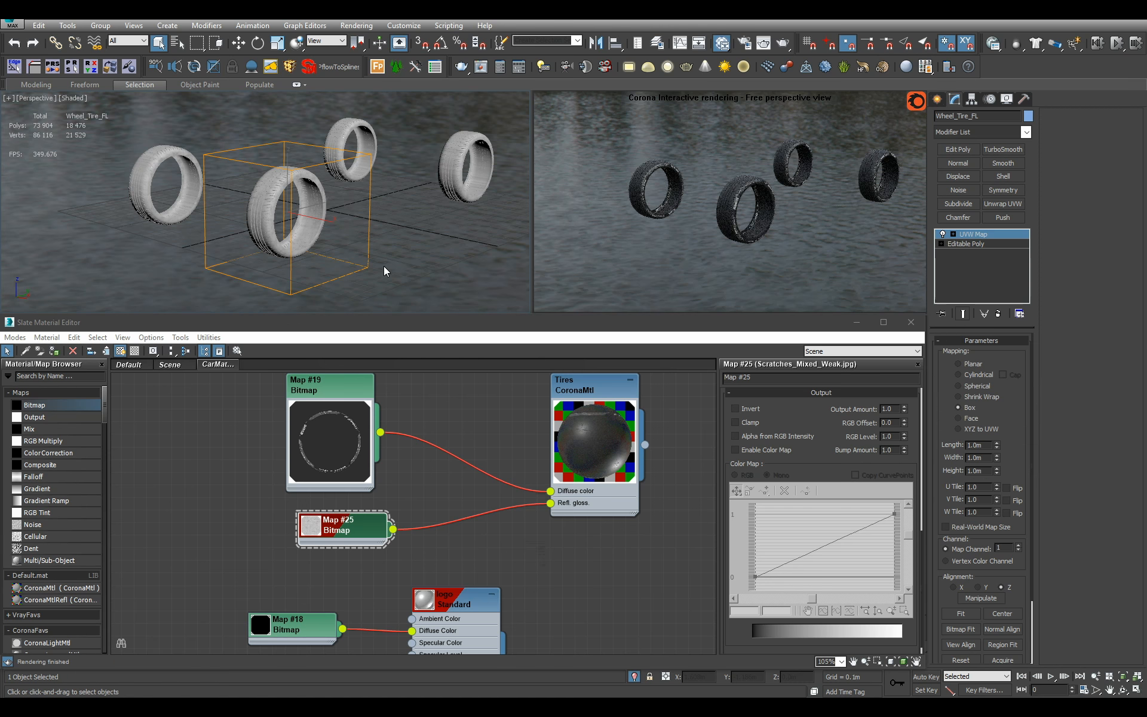
{"action": "left_click", "coordinate": [376, 531]}
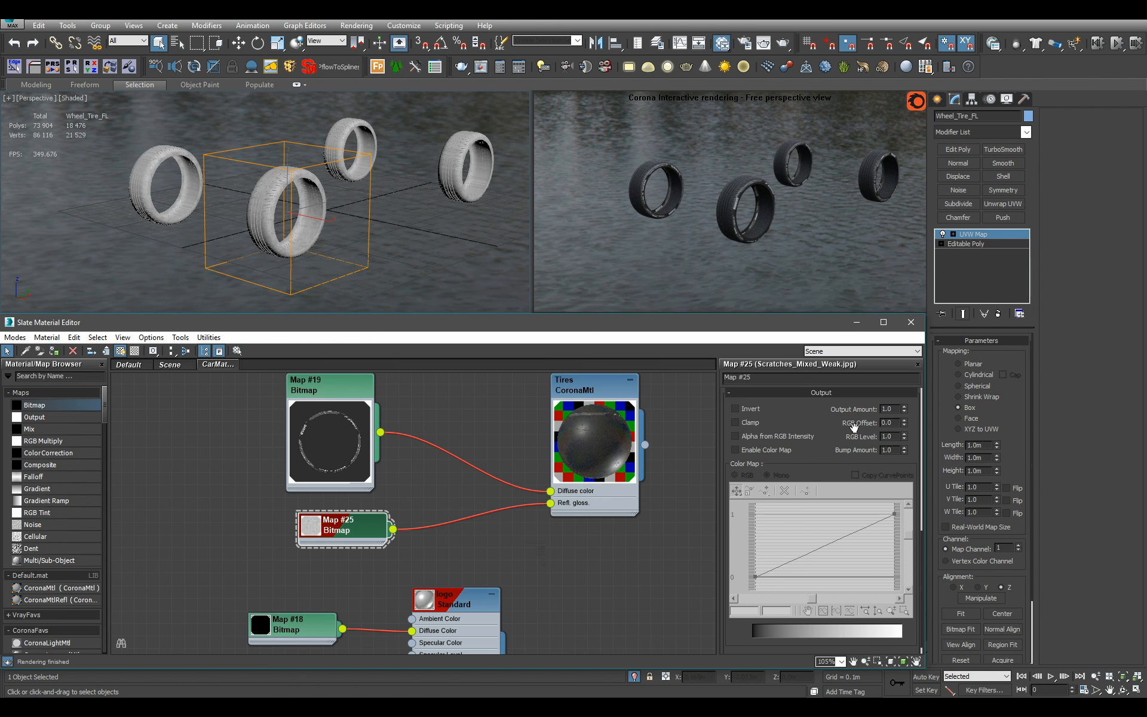
{"action": "scroll", "coordinate": [855, 425], "scroll_direction": "up", "scroll_amount": 5}
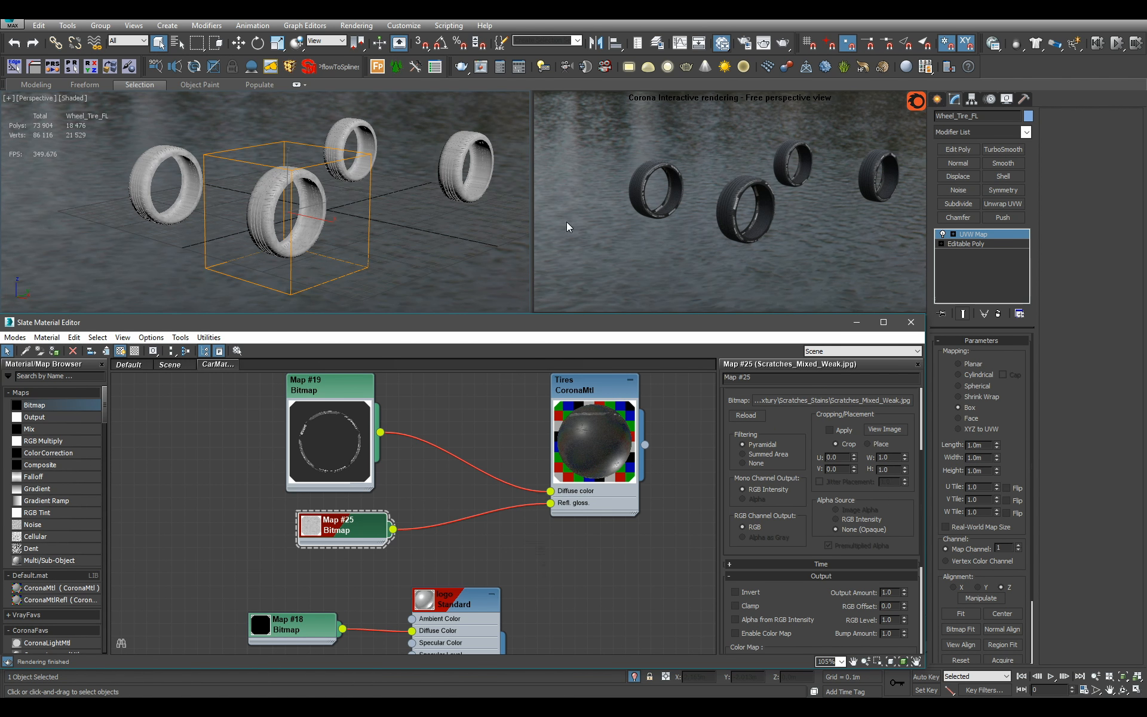
{"action": "scroll", "coordinate": [363, 207], "scroll_direction": "up", "scroll_amount": 3}
{"action": "left_click", "coordinate": [895, 475]}
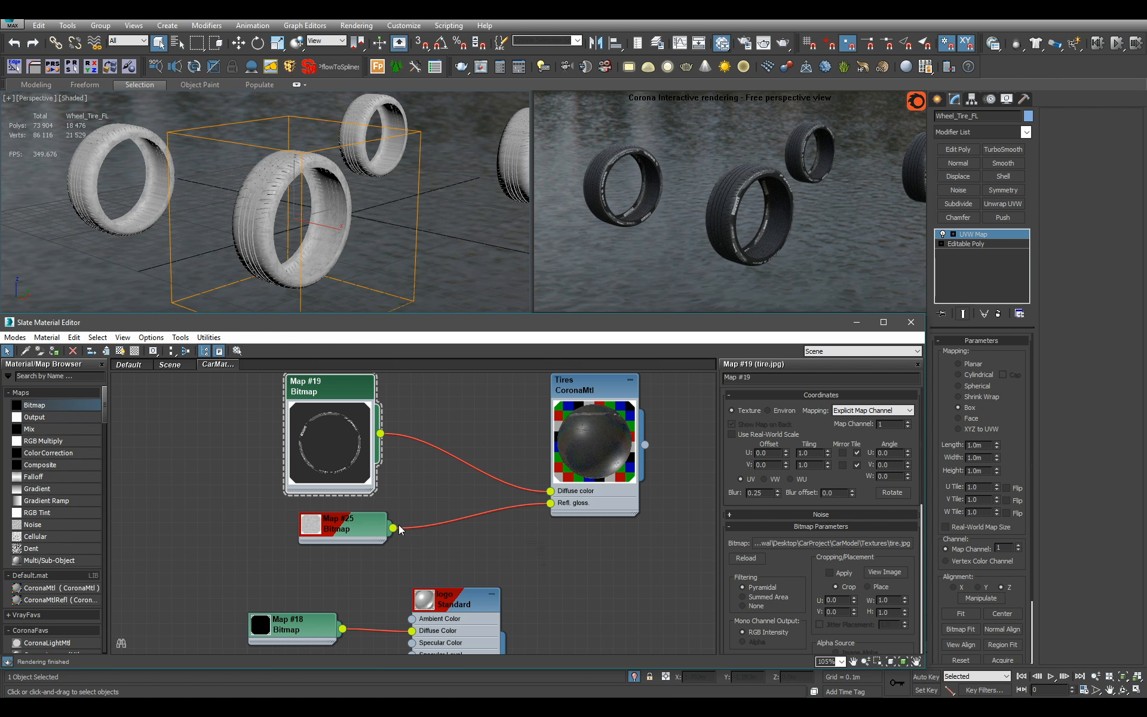
{"action": "left_click", "coordinate": [354, 528]}
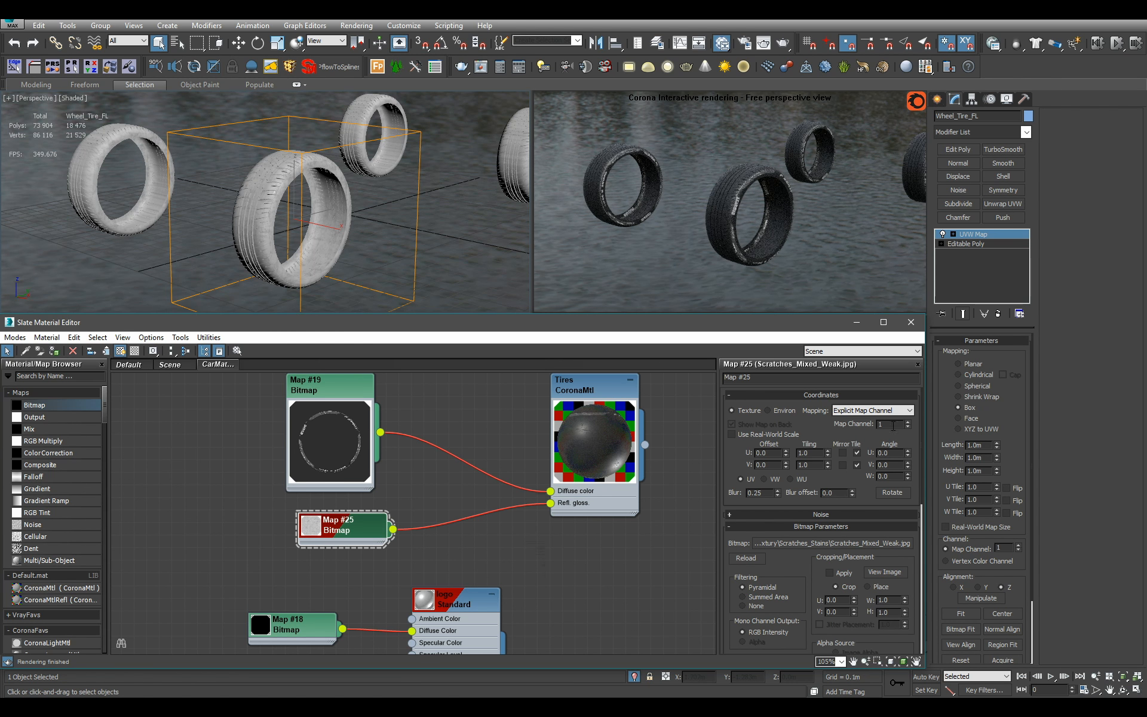
{"action": "double_click", "coordinate": [1005, 548]}
{"action": "type", "text": "2"}
{"action": "key", "text": "Return"}
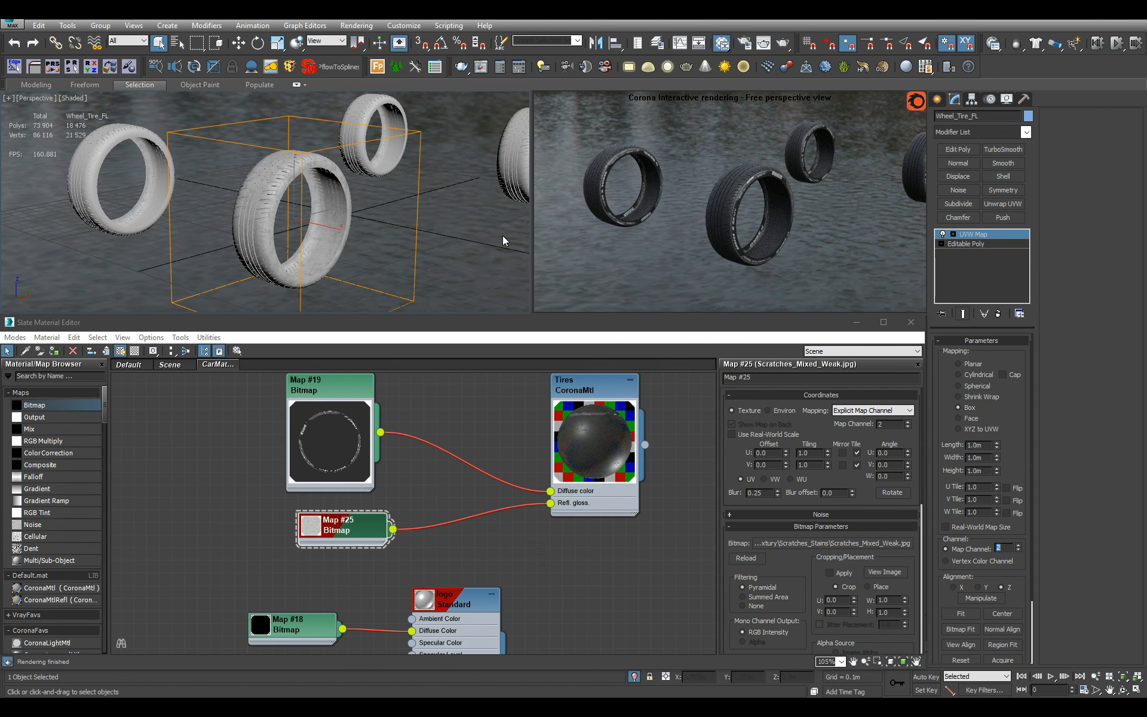
Copy the UVW Map modifier from the front-left tire and paste it as an instance onto the rear-left tire
{"action": "middle_click_drag", "start_coordinate": [429, 228], "coordinate": [377, 225]}
{"action": "scroll", "coordinate": [375, 224], "scroll_direction": "down", "scroll_amount": 3}
{"action": "left_click", "coordinate": [422, 183]}
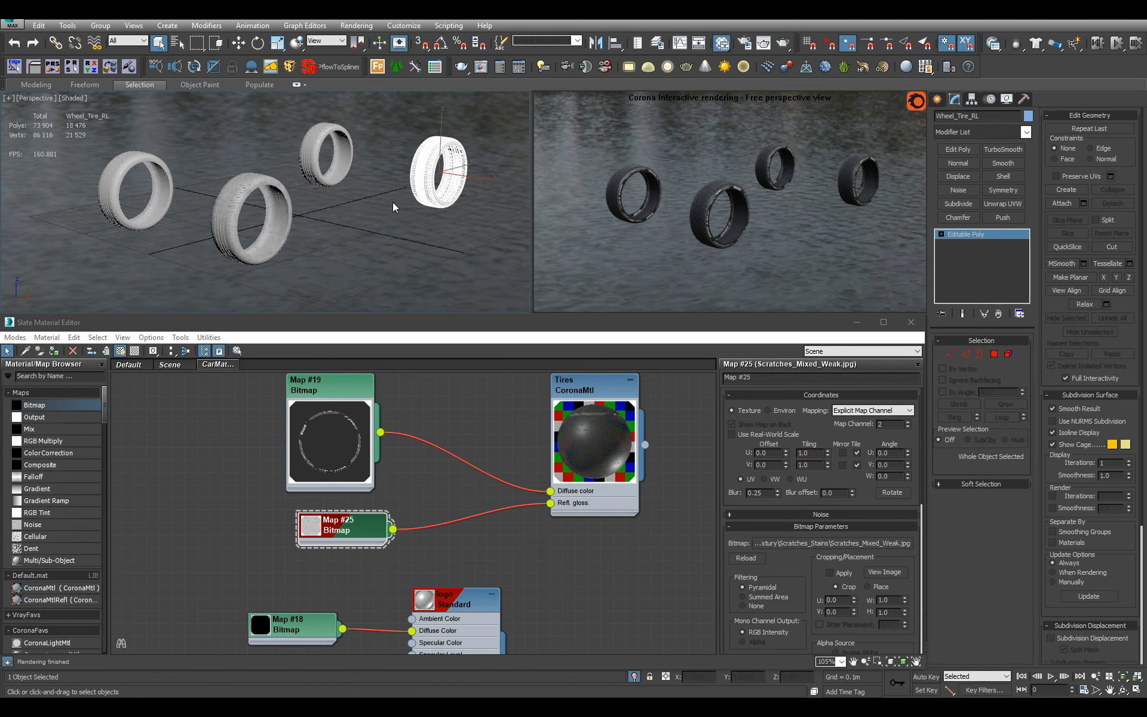
{"action": "left_click", "coordinate": [283, 238]}
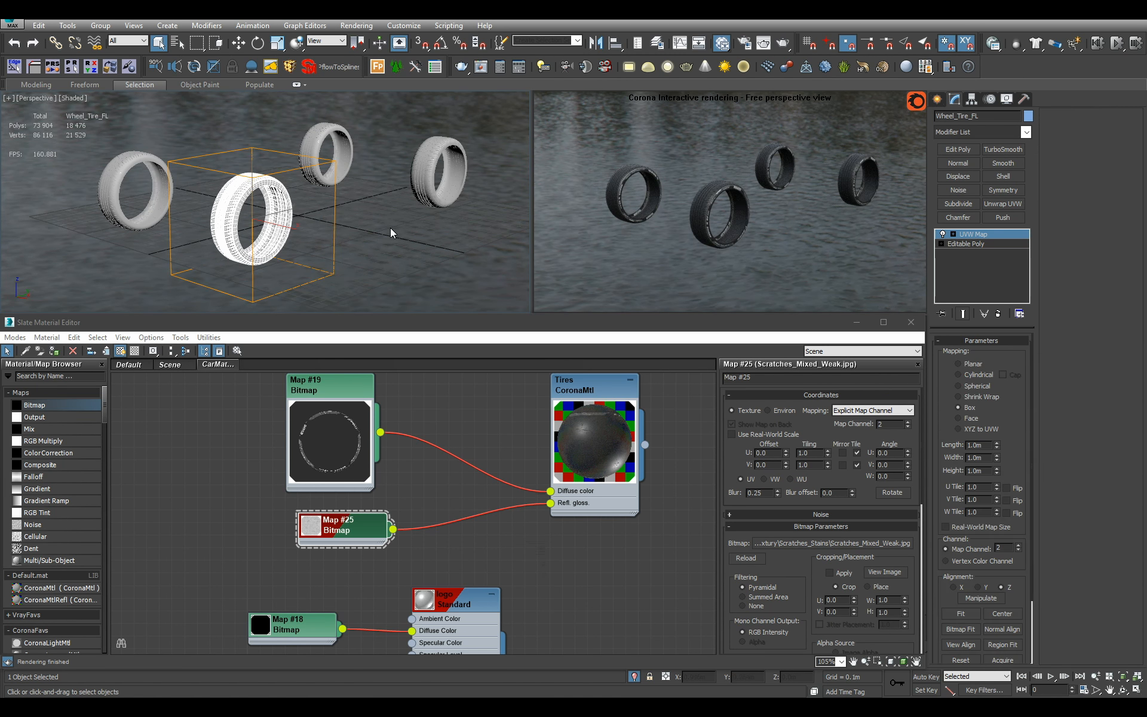
{"action": "right_click", "coordinate": [989, 236]}
{"action": "left_click", "coordinate": [1015, 287]}
{"action": "left_click", "coordinate": [458, 179]}
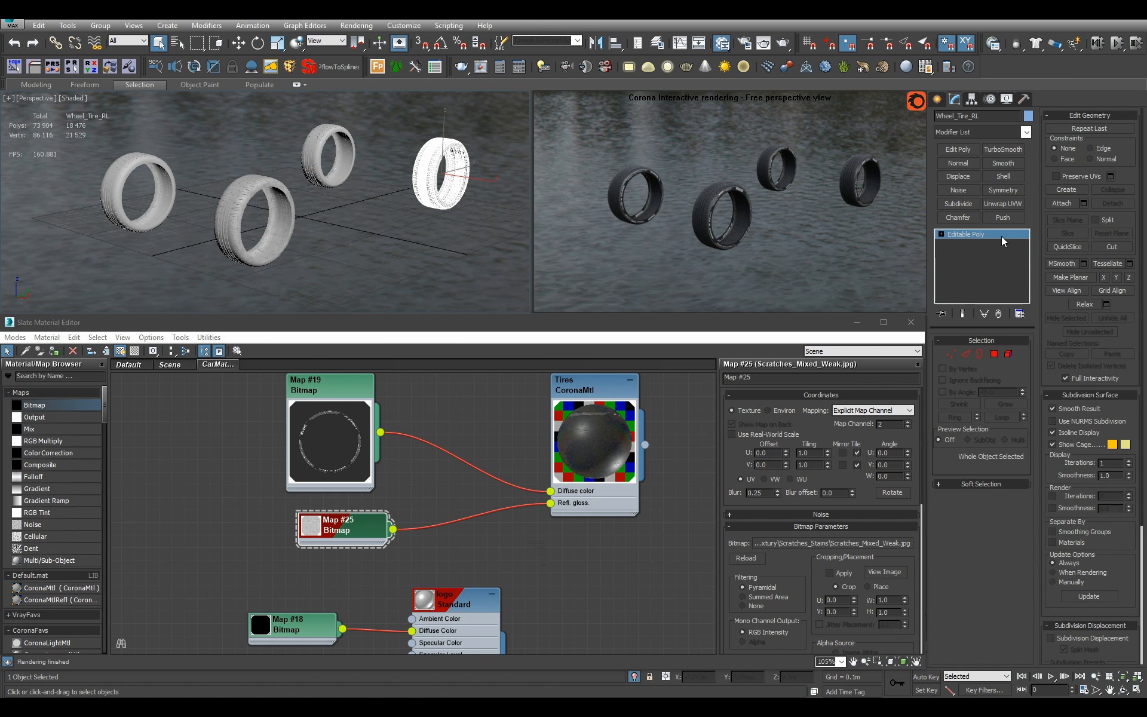
{"action": "right_click", "coordinate": [1004, 238]}
{"action": "left_click", "coordinate": [1033, 252]}
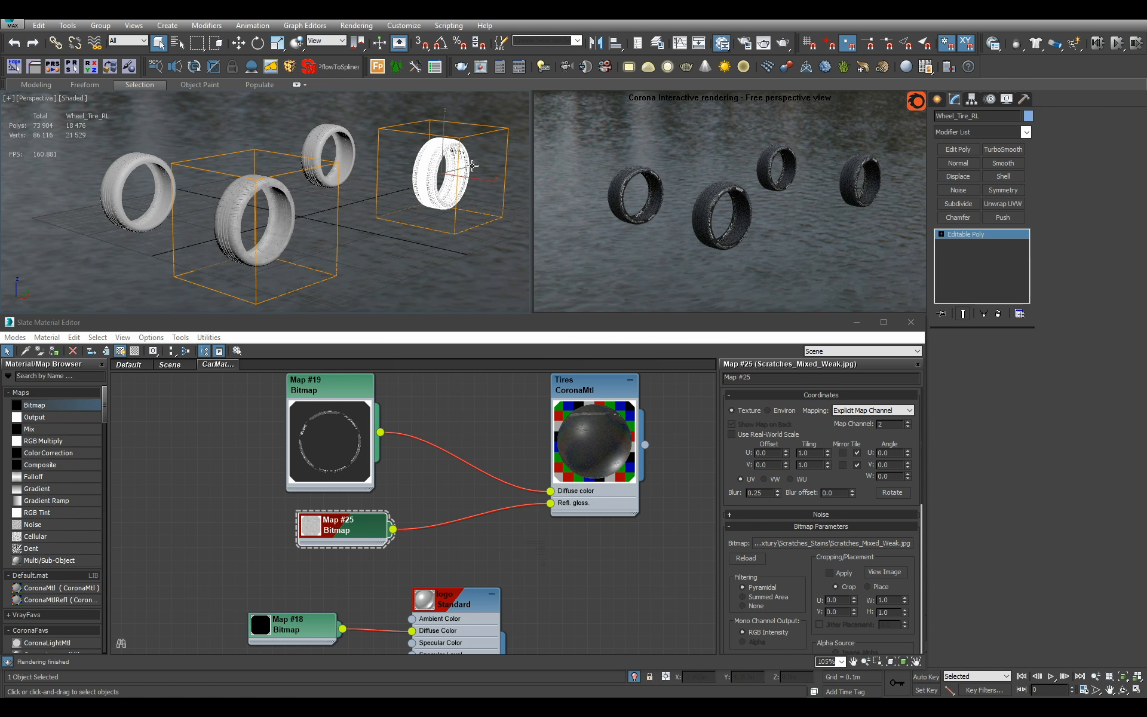
Paste the instanced UVW Map modifier onto the rear-right and front-right tires and select all four tires
{"action": "left_click", "coordinate": [311, 160]}
{"action": "right_click", "coordinate": [994, 235]}
{"action": "left_click", "coordinate": [1034, 253]}
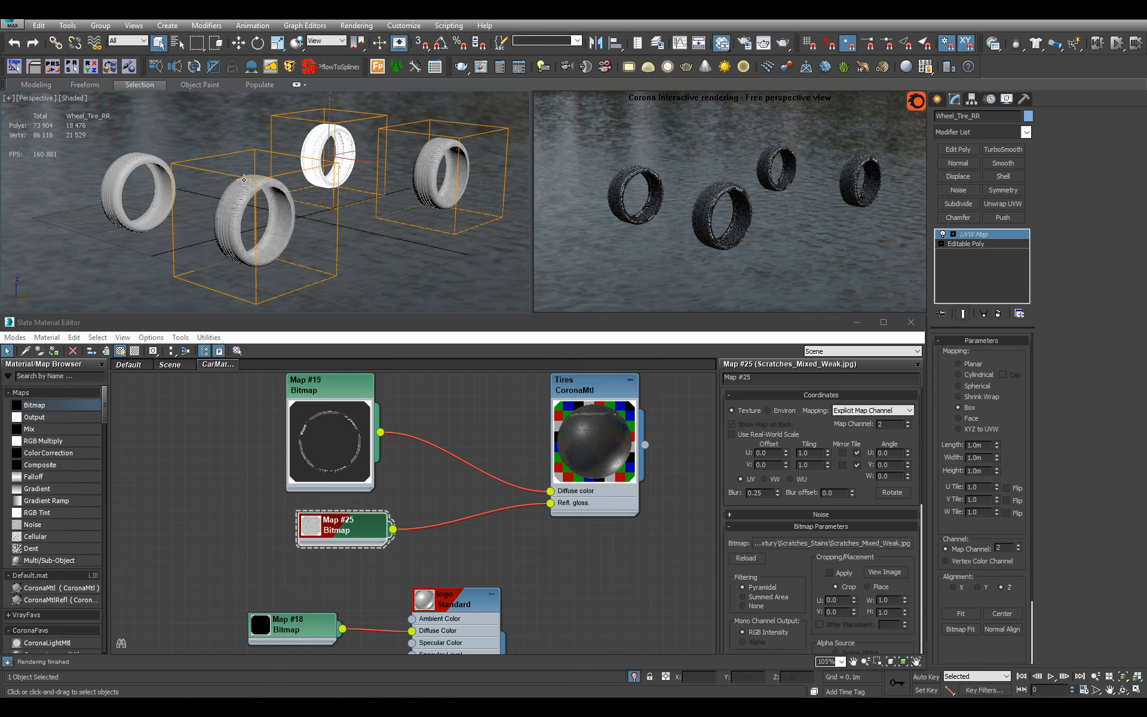
{"action": "left_click", "coordinate": [167, 187]}
{"action": "right_click", "coordinate": [964, 239]}
{"action": "left_click", "coordinate": [1010, 253]}
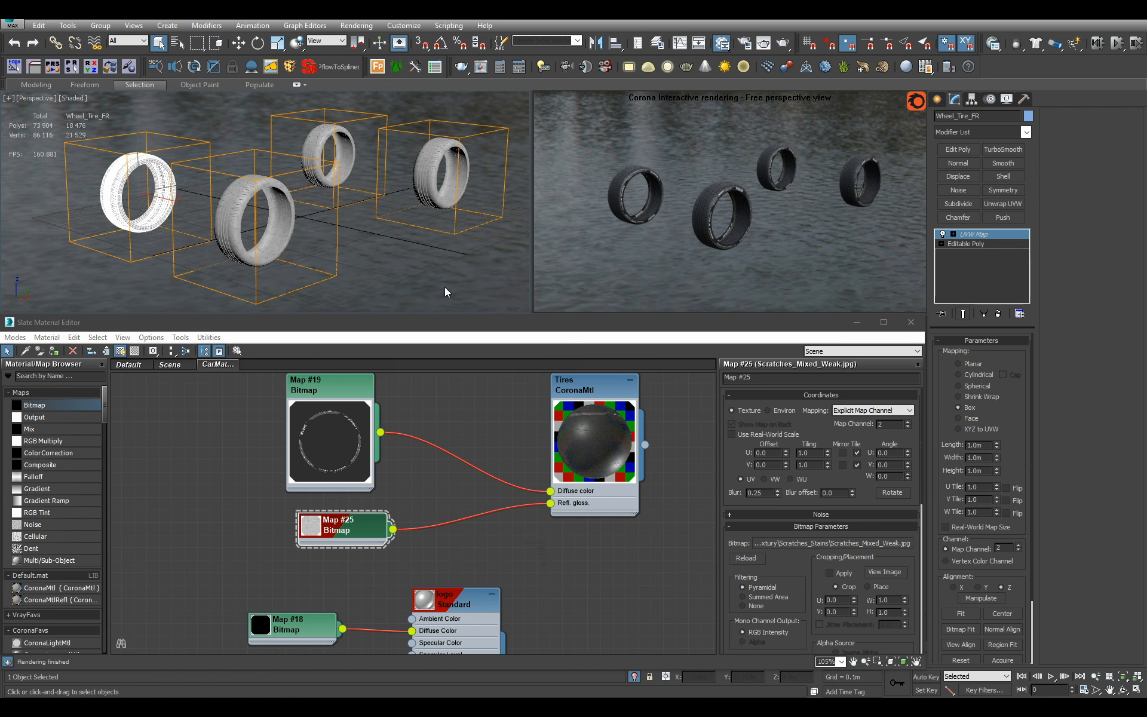
{"action": "key", "text": "ctrl+a"}
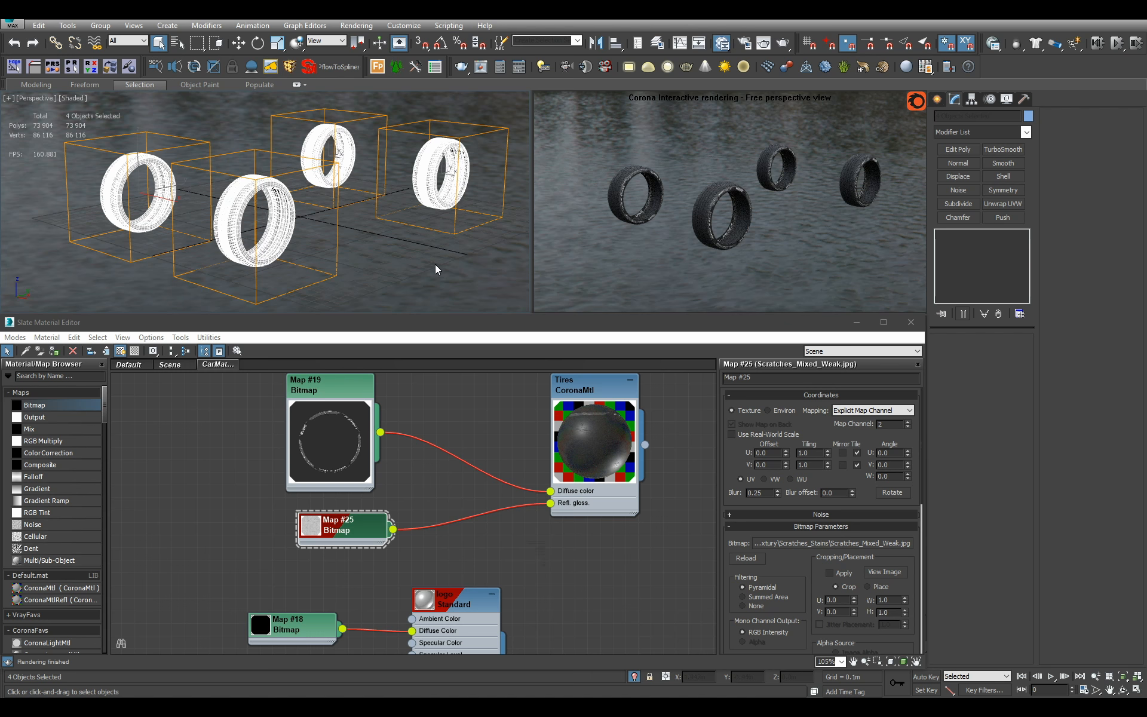
Select the front-left tire up close and set the scratches bitmap's output RGB Level to 0.75
{"action": "left_click", "coordinate": [435, 264]}
{"action": "scroll", "coordinate": [421, 251], "scroll_direction": "up", "scroll_amount": 4}
{"action": "left_click", "coordinate": [304, 228]}
{"action": "scroll", "coordinate": [377, 209], "scroll_direction": "up", "scroll_amount": 6}
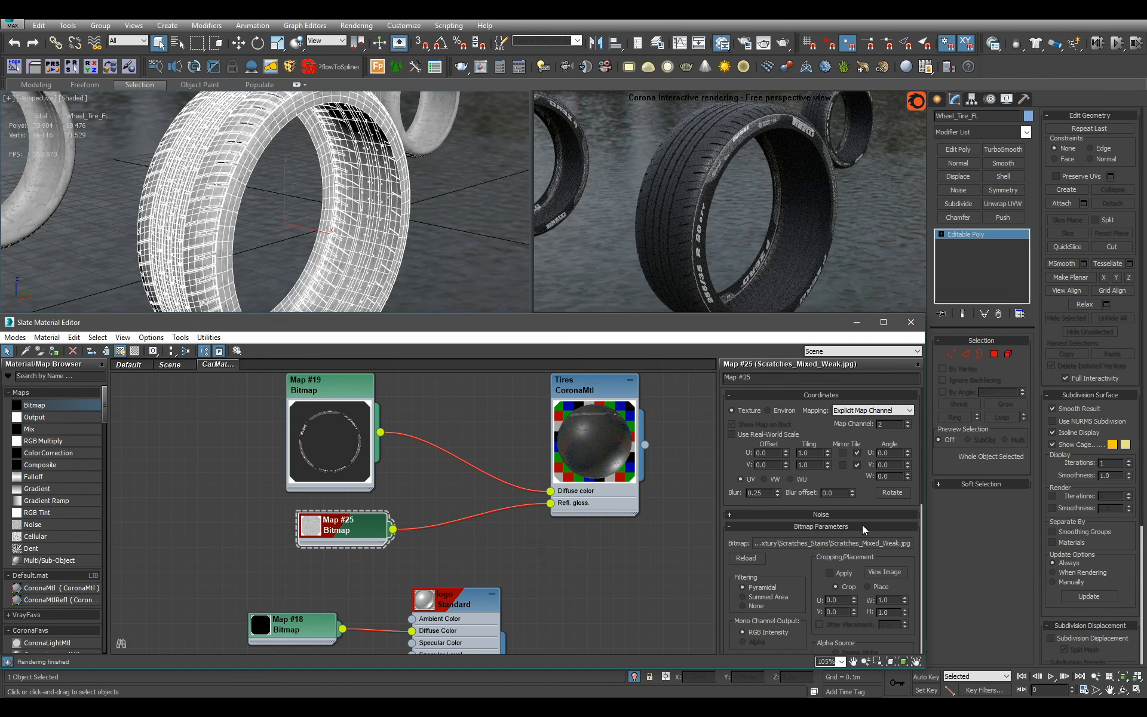
{"action": "scroll", "coordinate": [883, 522], "scroll_direction": "down", "scroll_amount": 5}
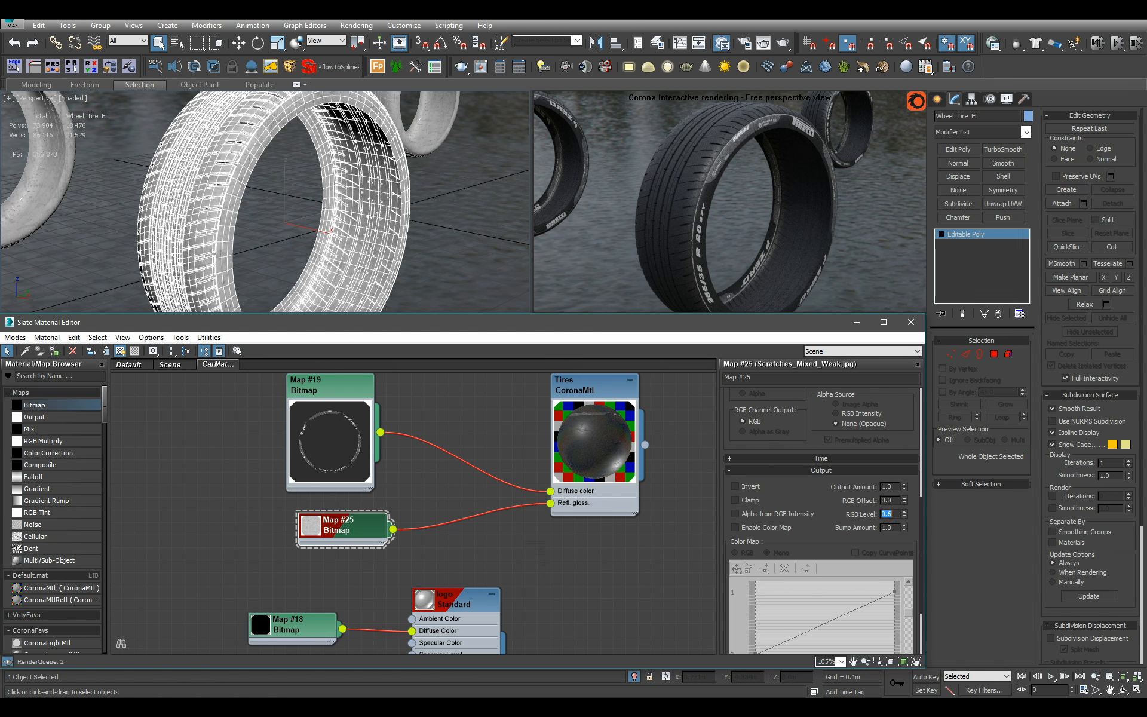
{"action": "type", "text": "."}
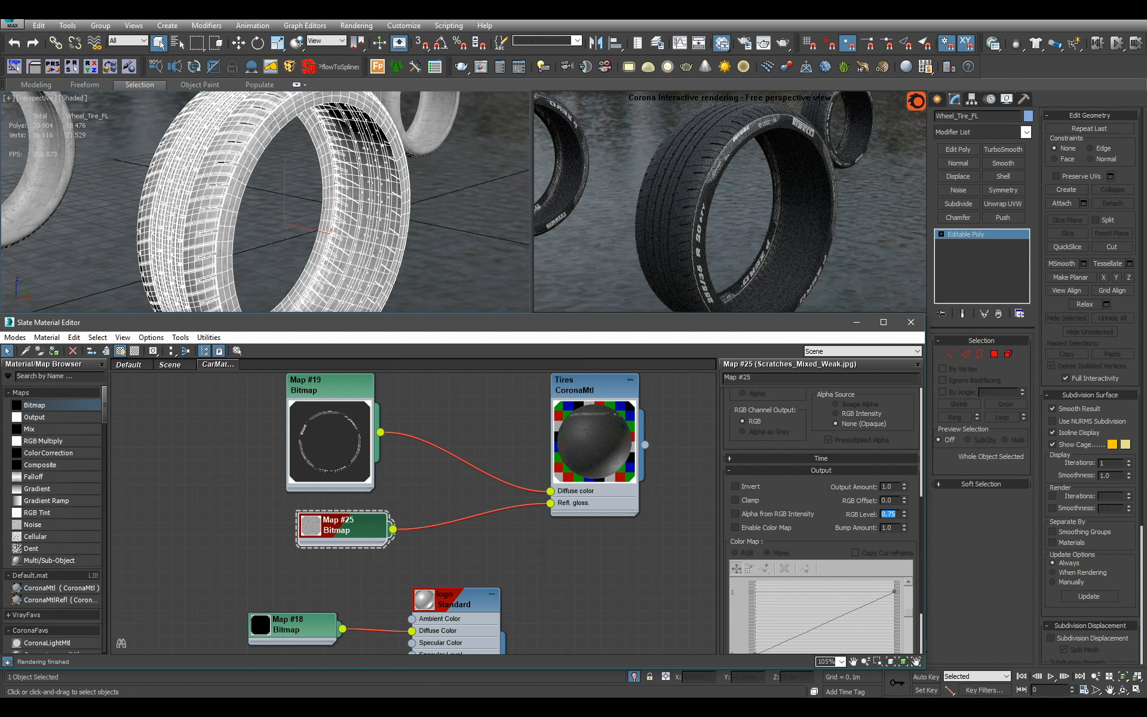
Connect the tire lettering bitmap (Map #19) to the Bump slot of the Tires material as well
{"action": "middle_click_drag", "start_coordinate": [591, 503], "coordinate": [595, 559]}
{"action": "left_click", "coordinate": [594, 557]}
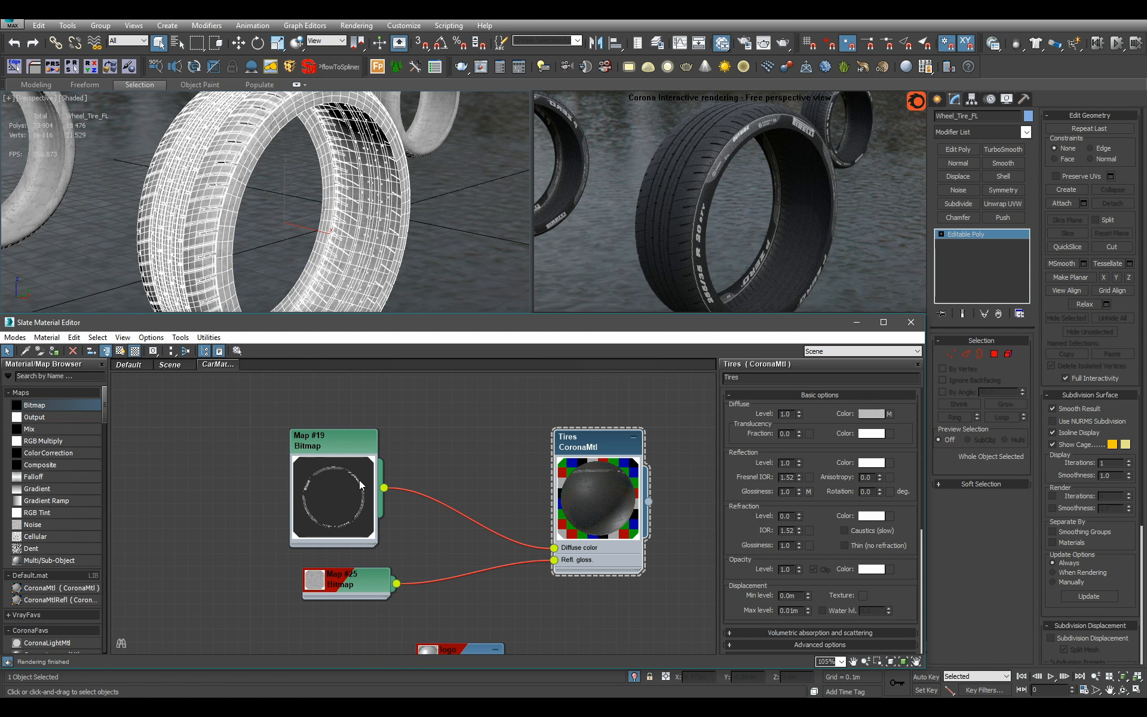
{"action": "scroll", "coordinate": [370, 485], "scroll_direction": "up", "scroll_amount": 3}
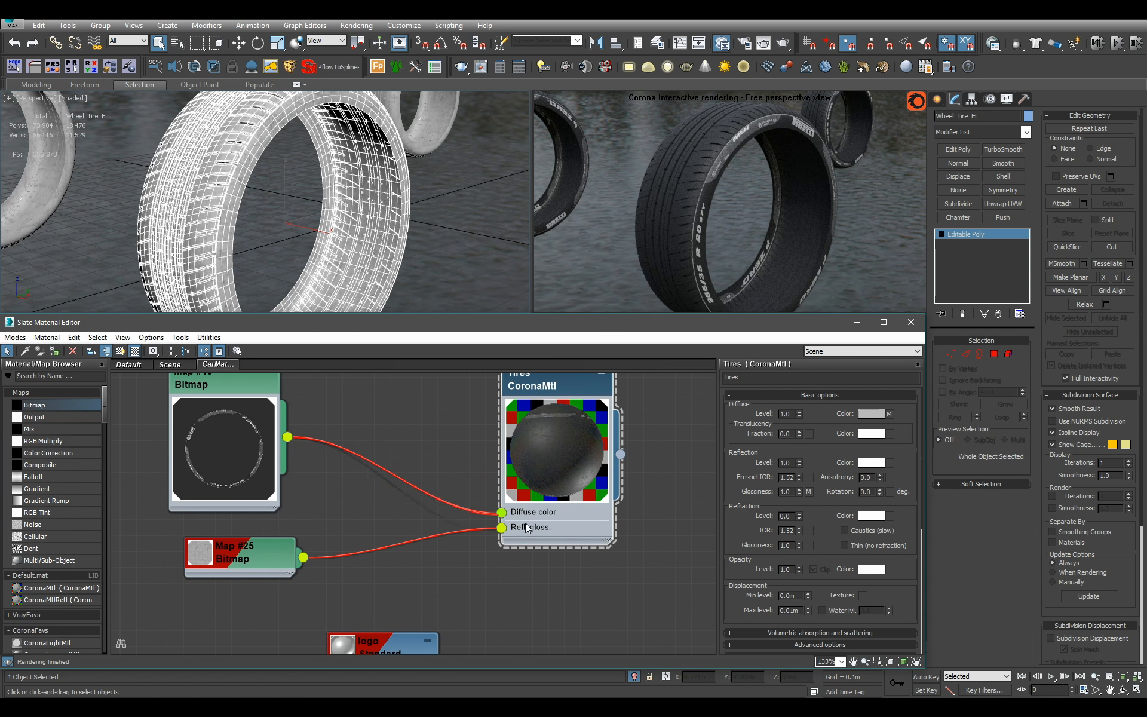
{"action": "left_click_drag", "start_coordinate": [526, 524], "coordinate": [537, 601]}
{"action": "scroll", "coordinate": [555, 586], "scroll_direction": "down", "scroll_amount": 3}
{"action": "left_click", "coordinate": [539, 606]}
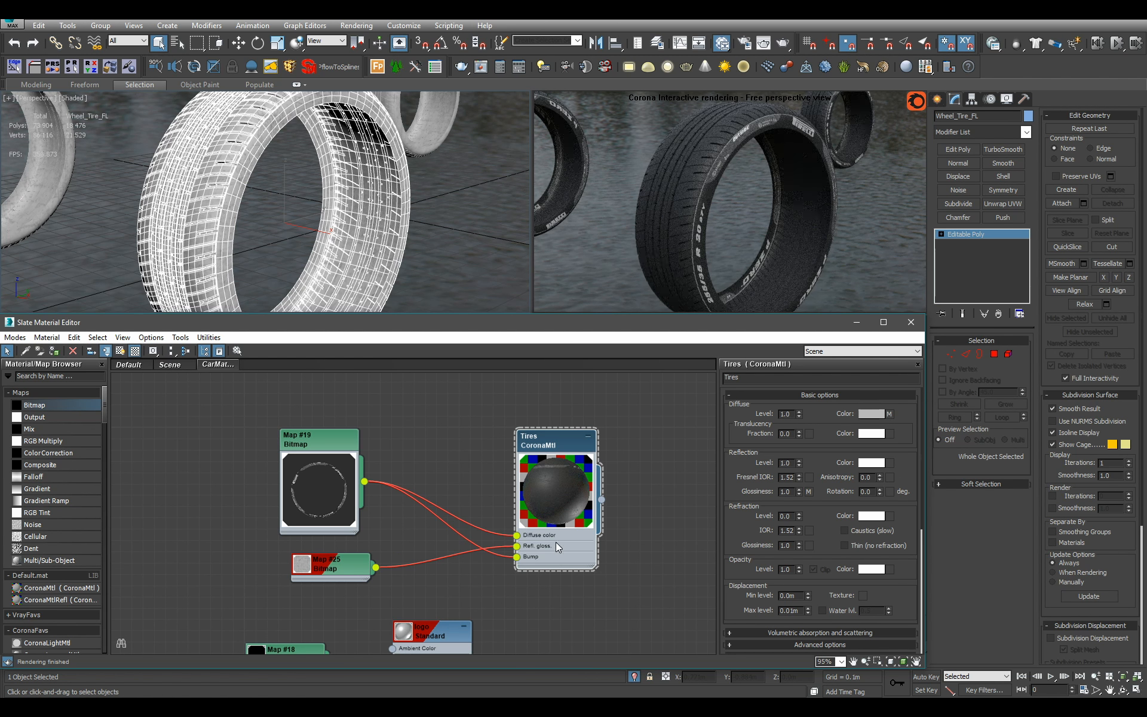
Move the Tires material and its two bitmaps beside the finished Corona materials, directly below the Falloff map
{"action": "scroll", "coordinate": [562, 542], "scroll_direction": "down", "scroll_amount": 5}
{"action": "middle_click_drag", "start_coordinate": [572, 527], "coordinate": [515, 523]}
{"action": "middle_click_drag", "start_coordinate": [370, 485], "coordinate": [430, 395]}
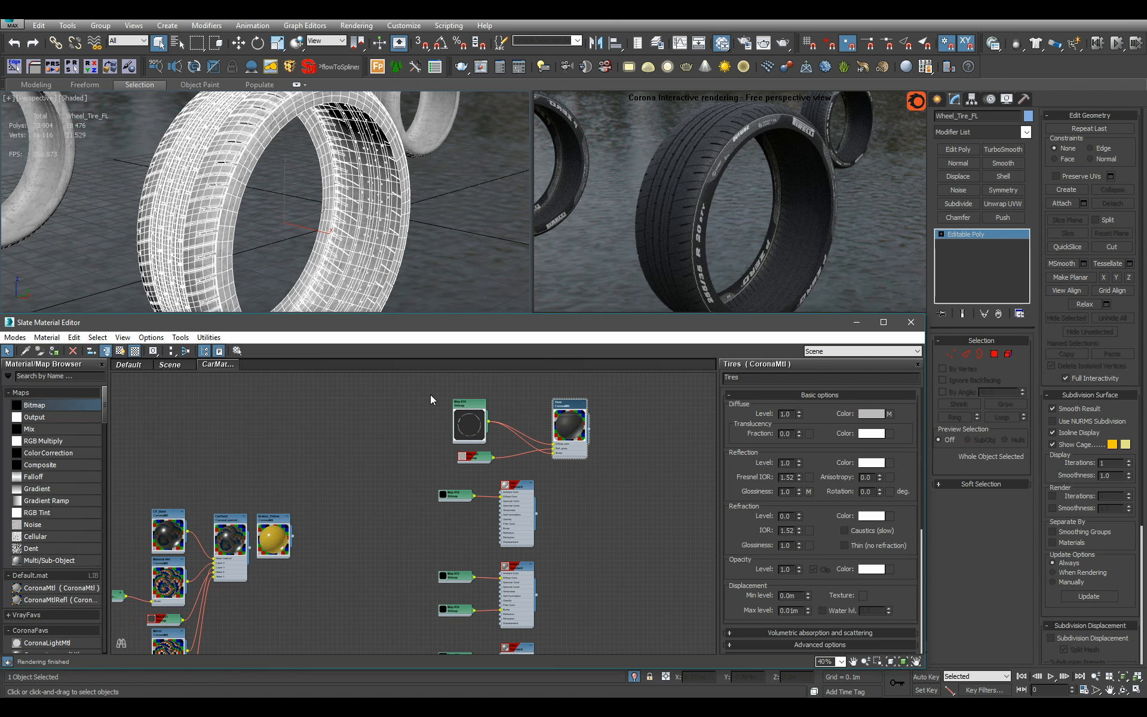
{"action": "left_click_drag", "start_coordinate": [430, 394], "coordinate": [357, 566]}
{"action": "middle_click_drag", "start_coordinate": [352, 562], "coordinate": [513, 411]}
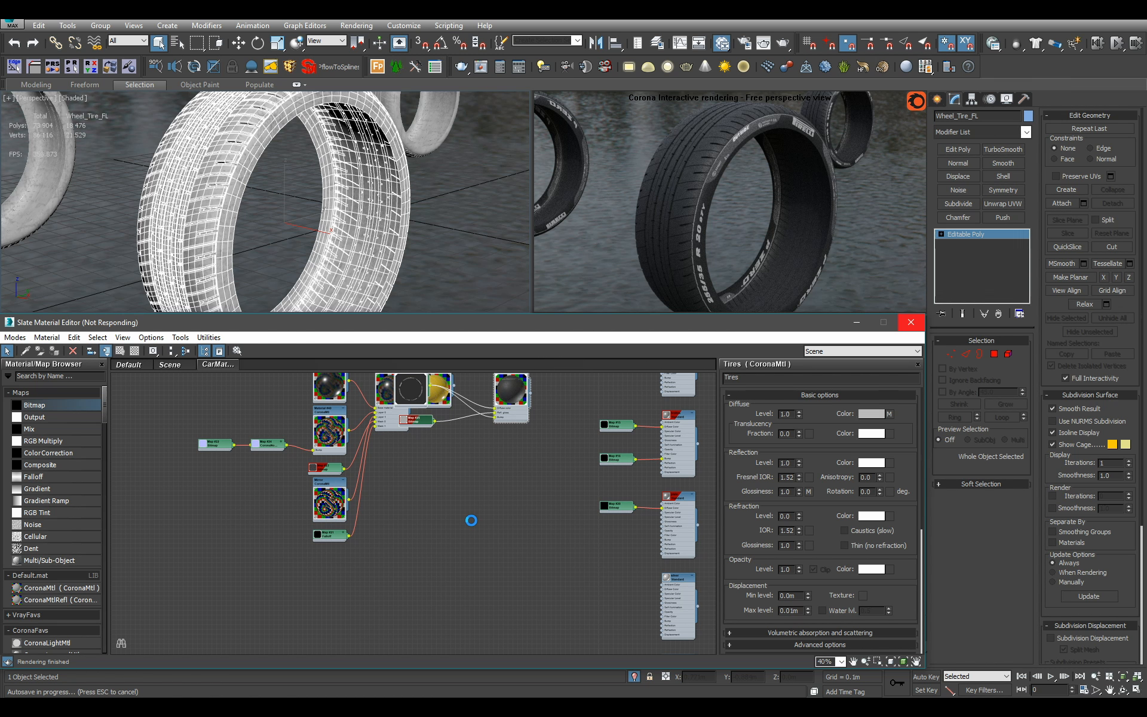
{"action": "left_click_drag", "start_coordinate": [514, 447], "coordinate": [332, 598]}
{"action": "middle_click_drag", "start_coordinate": [389, 613], "coordinate": [479, 563]}
{"action": "scroll", "coordinate": [480, 563], "scroll_direction": "up", "scroll_amount": 5}
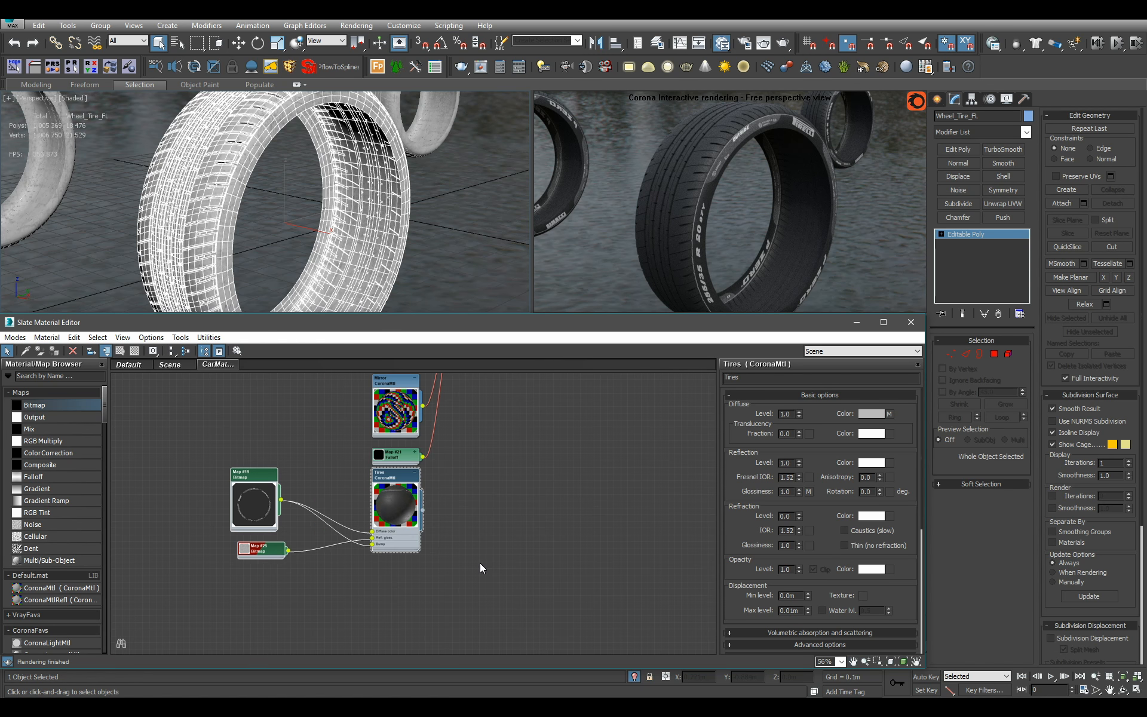
Stack the two tire bitmaps close to the Tires material and collapse the large preview of Map #19
{"action": "left_click", "coordinate": [480, 563]}
{"action": "left_click_drag", "start_coordinate": [217, 480], "coordinate": [294, 490]}
{"action": "left_click_drag", "start_coordinate": [217, 549], "coordinate": [317, 559]}
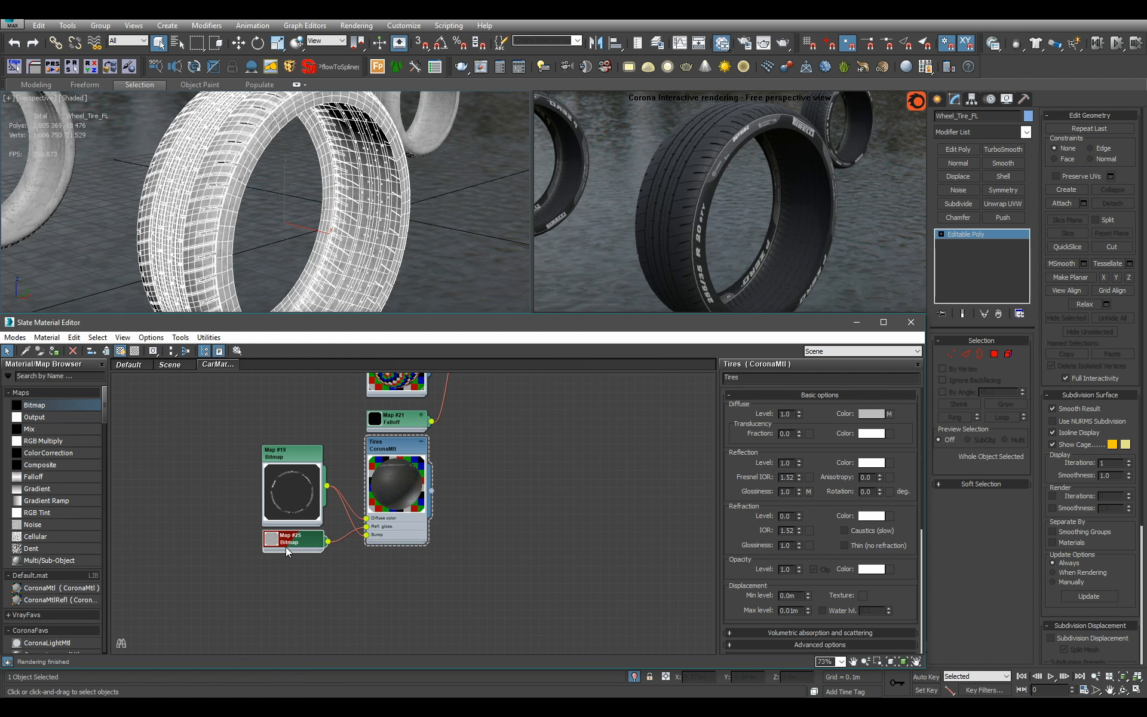
{"action": "left_click_drag", "start_coordinate": [296, 499], "coordinate": [300, 538]}
{"action": "double_click", "coordinate": [299, 623]}
View the tires from farther away, end their isolation to show the whole car, and clear the selection
{"action": "middle_click", "coordinate": [392, 239]}
{"action": "scroll", "coordinate": [391, 239], "scroll_direction": "down", "scroll_amount": 3}
{"action": "middle_click_drag", "start_coordinate": [393, 241], "coordinate": [410, 224]}
{"action": "mouse_move", "coordinate": [414, 230]}
{"action": "middle_mouse_down", "text": "alt"}
{"action": "mouse_move", "coordinate": [458, 249]}
{"action": "mouse_move", "coordinate": [407, 249]}
{"action": "middle_mouse_up", "text": "alt"}
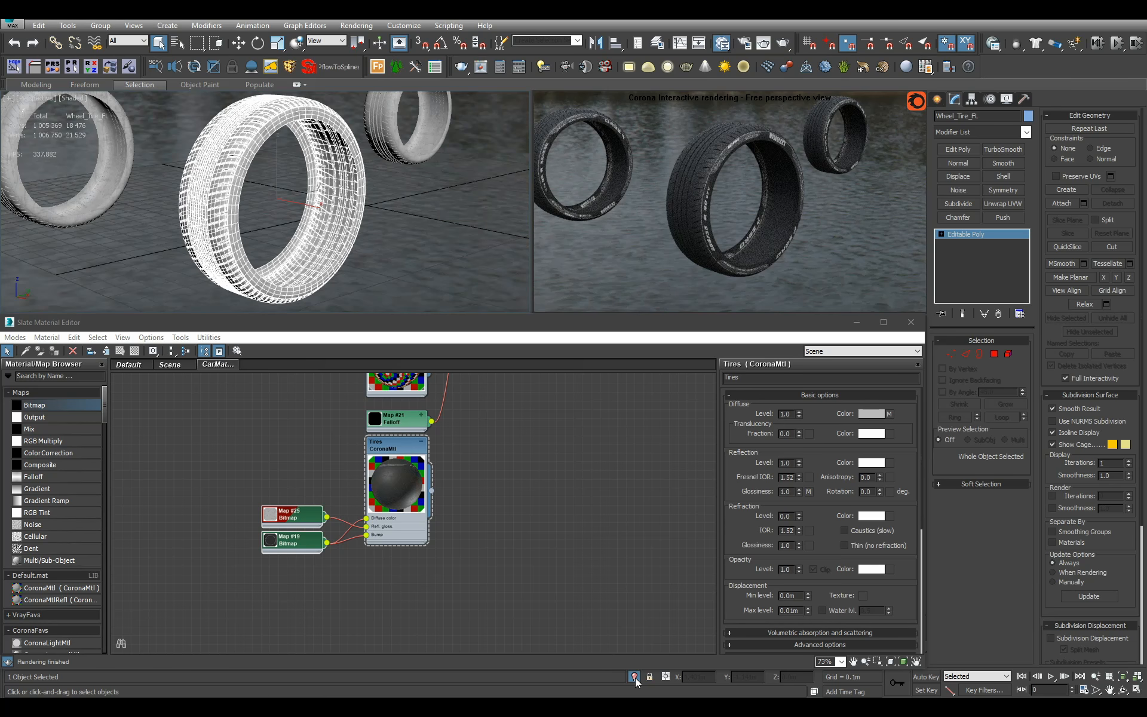
{"action": "left_click", "coordinate": [635, 677]}
{"action": "left_click", "coordinate": [493, 234]}
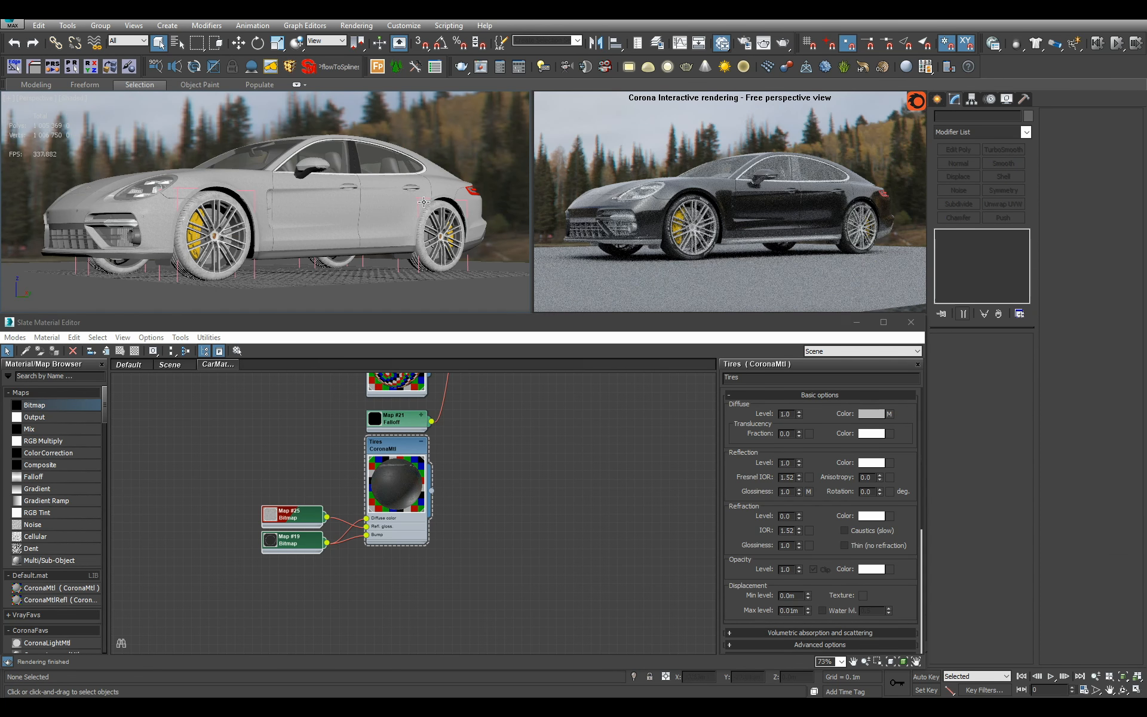
Shift the Tires material and its bitmaps slightly lower to separate them from the nodes above
{"action": "scroll", "coordinate": [518, 497], "scroll_direction": "down", "scroll_amount": 8}
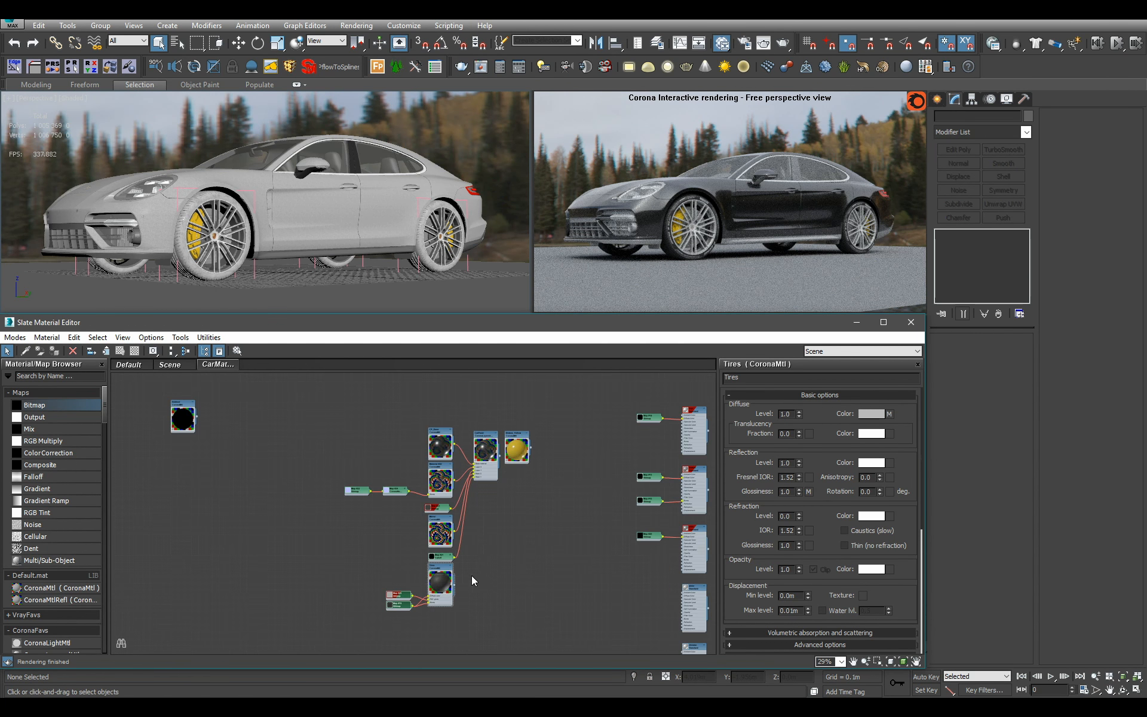
{"action": "left_click_drag", "start_coordinate": [364, 574], "coordinate": [456, 632]}
{"action": "left_click_drag", "start_coordinate": [439, 588], "coordinate": [439, 602]}
{"action": "left_click", "coordinate": [515, 557]}
Open the Standard logo material and add a new CoronaMtl beside it
{"action": "middle_click_drag", "start_coordinate": [696, 474], "coordinate": [568, 504]}
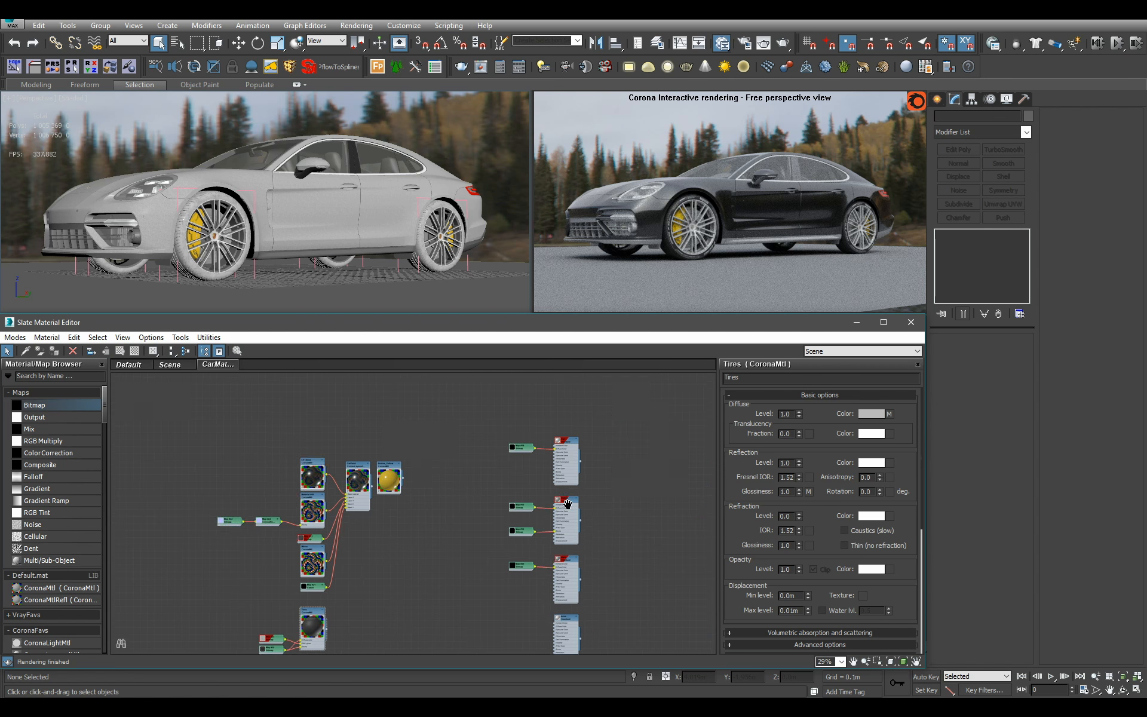
{"action": "scroll", "coordinate": [567, 504], "scroll_direction": "up", "scroll_amount": 5}
{"action": "double_click", "coordinate": [512, 472]}
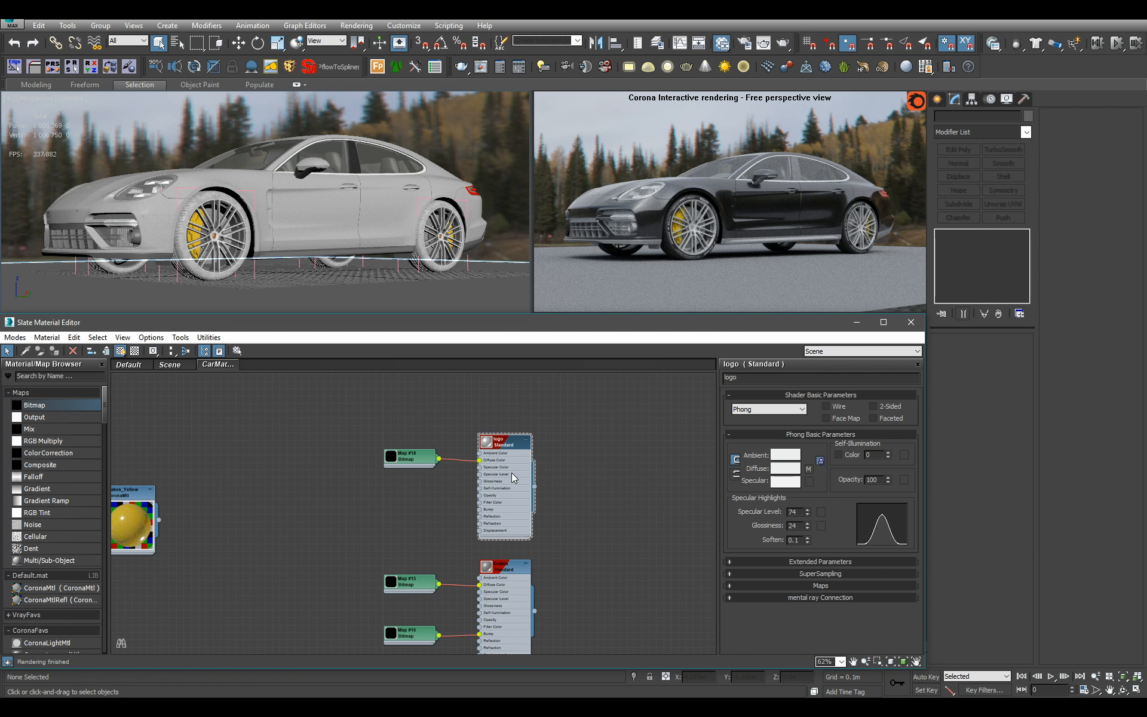
{"action": "scroll", "coordinate": [559, 518], "scroll_direction": "up", "scroll_amount": 3}
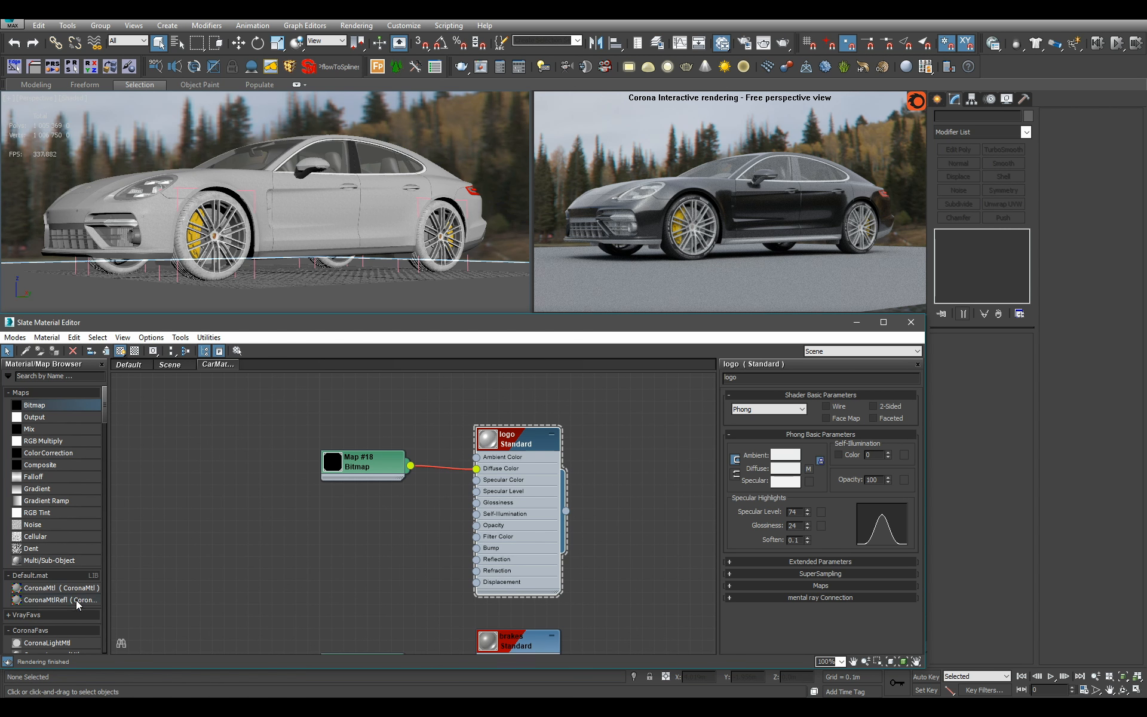
{"action": "left_click_drag", "start_coordinate": [66, 591], "coordinate": [628, 447]}
Enlarge the porsche_logo.jpg bitmap's preview, connect it to the new CoronaMtl's Diffuse color, and delete the Standard logo material's node
{"action": "double_click", "coordinate": [362, 461]}
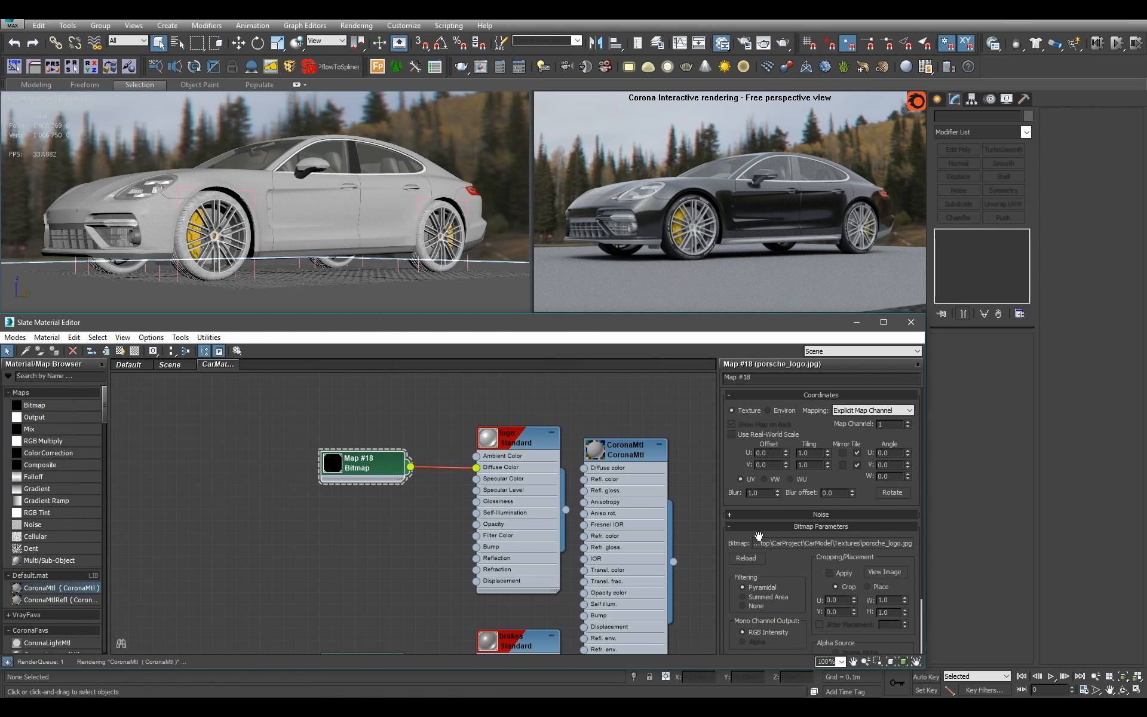
{"action": "double_click", "coordinate": [333, 462]}
{"action": "left_click_drag", "start_coordinate": [413, 512], "coordinate": [584, 468]}
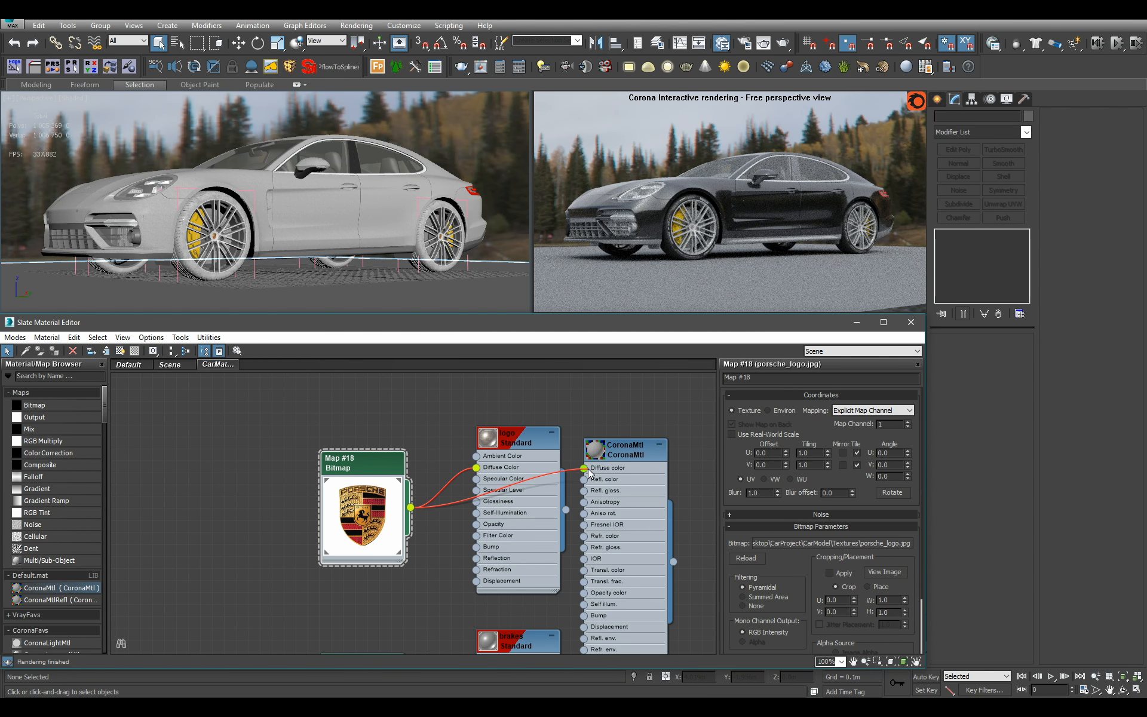
{"action": "left_click", "coordinate": [511, 535]}
{"action": "key", "text": "Delete"}
Enlarge the new CoronaMtl's preview, hide its unused slots, and move it closer to the logo bitmap
{"action": "scroll", "coordinate": [424, 468], "scroll_direction": "up", "scroll_amount": 1}
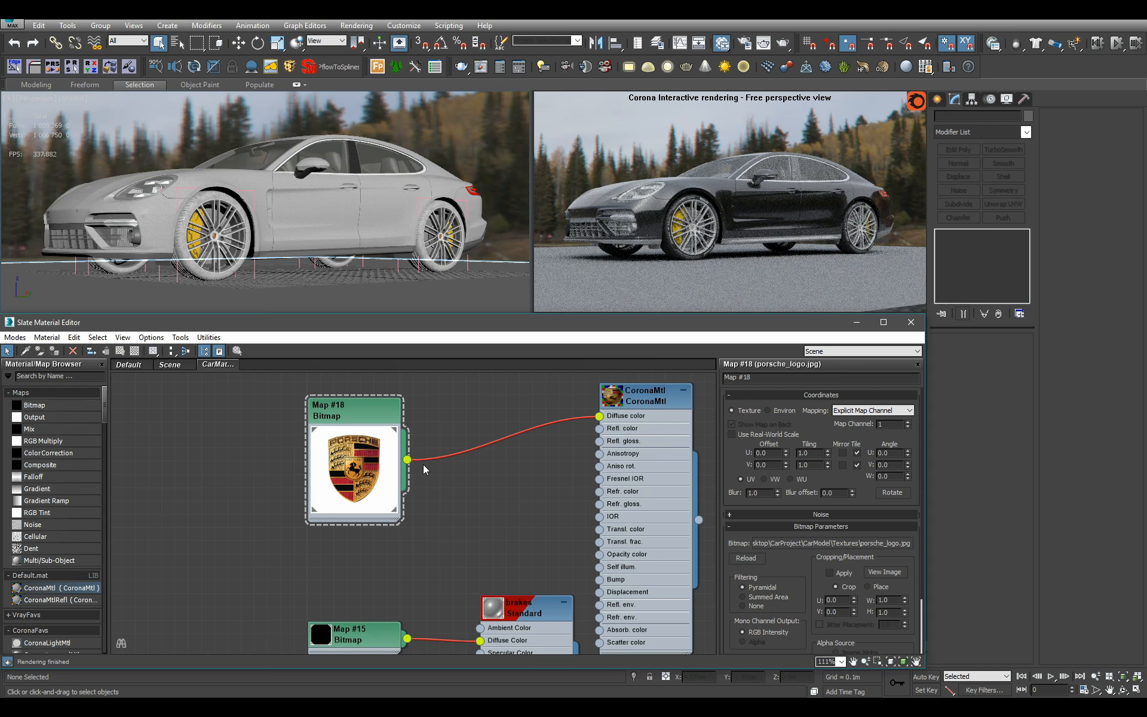
{"action": "double_click", "coordinate": [623, 404]}
{"action": "key", "text": "h"}
{"action": "left_click_drag", "start_coordinate": [652, 481], "coordinate": [556, 469]}
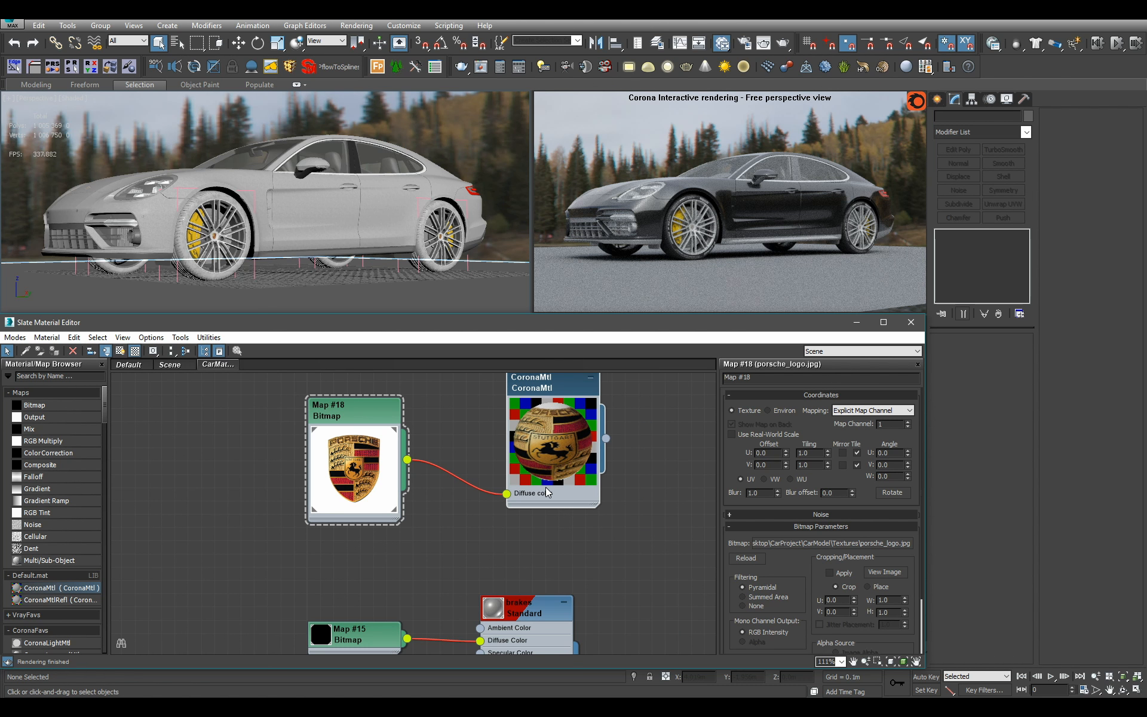
Move the crest CoronaMtl and its bitmap to the free area beside the Tires nodes and rename the material Logo
{"action": "scroll", "coordinate": [547, 492], "scroll_direction": "down", "scroll_amount": 11}
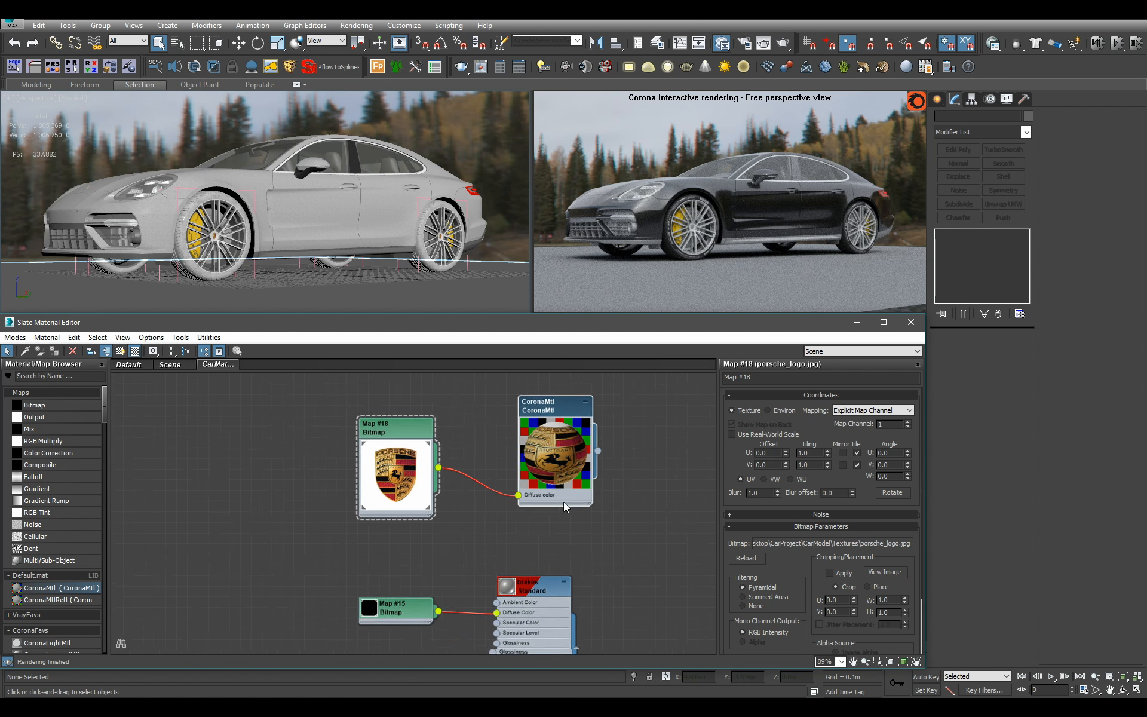
{"action": "left_click_drag", "start_coordinate": [530, 489], "coordinate": [374, 546]}
{"action": "middle_click_drag", "start_coordinate": [374, 546], "coordinate": [610, 468]}
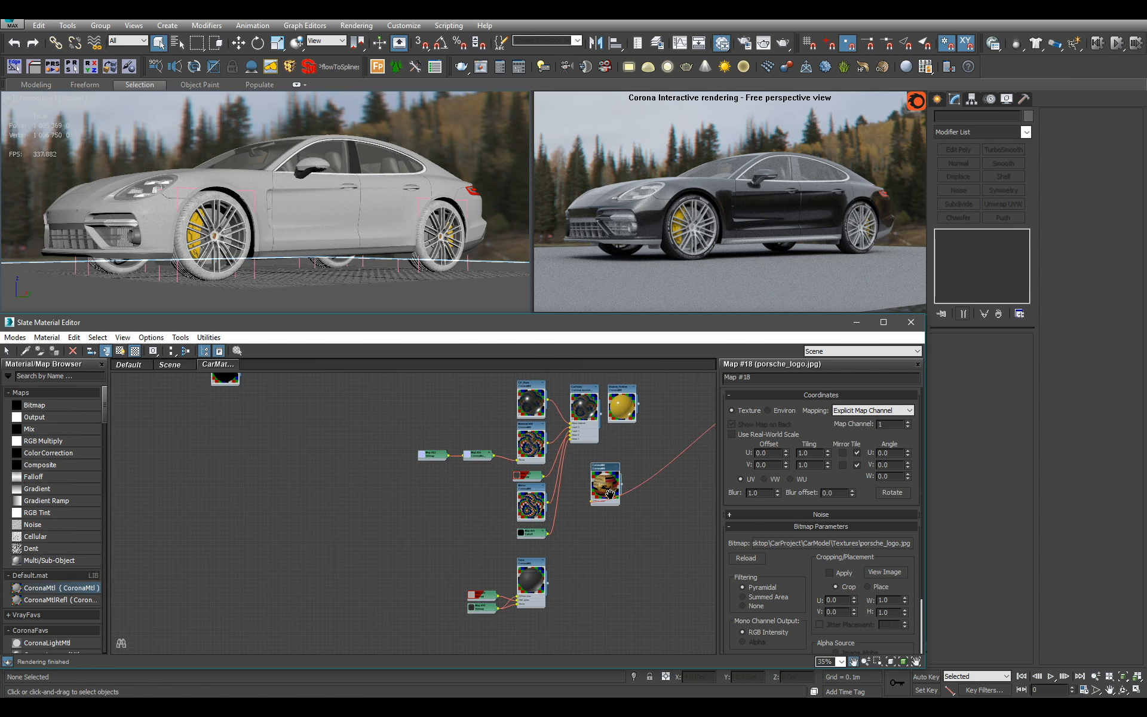
{"action": "scroll", "coordinate": [610, 469], "scroll_direction": "up", "scroll_amount": 3}
{"action": "left_click_drag", "start_coordinate": [609, 468], "coordinate": [268, 519]}
{"action": "key", "text": "c"}
{"action": "middle_click_drag", "start_coordinate": [267, 519], "coordinate": [468, 476]}
{"action": "scroll", "coordinate": [468, 476], "scroll_direction": "up", "scroll_amount": 3}
{"action": "double_click", "coordinate": [470, 478]}
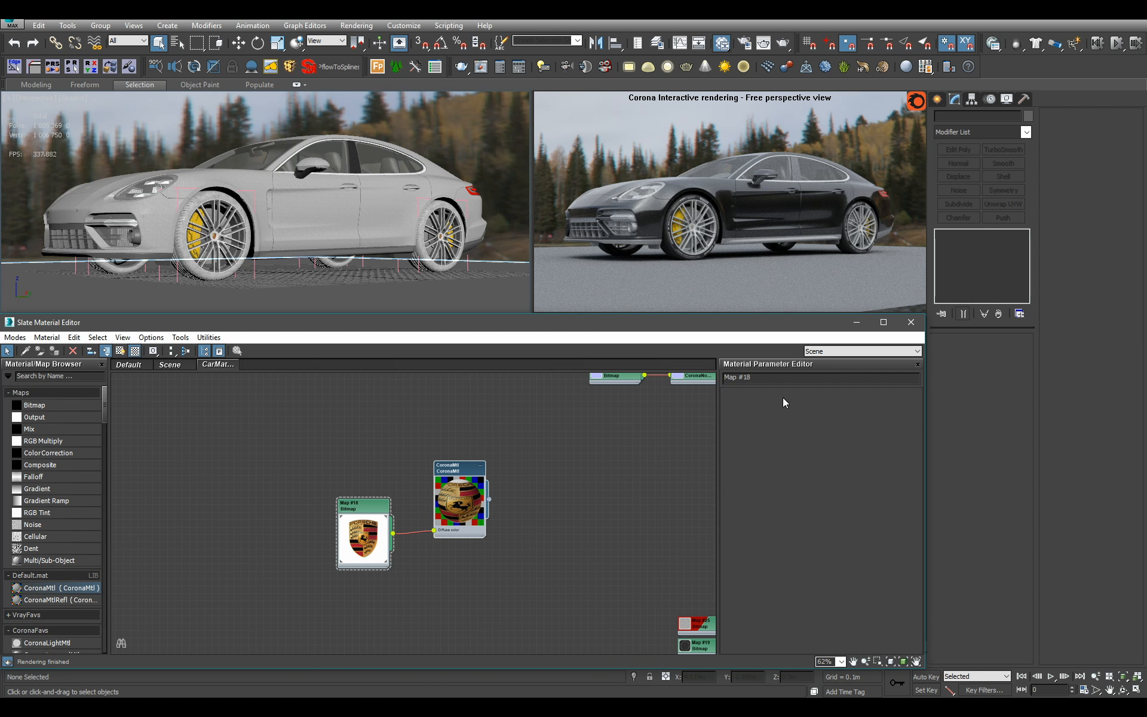
{"action": "type", "text": "Logo"}
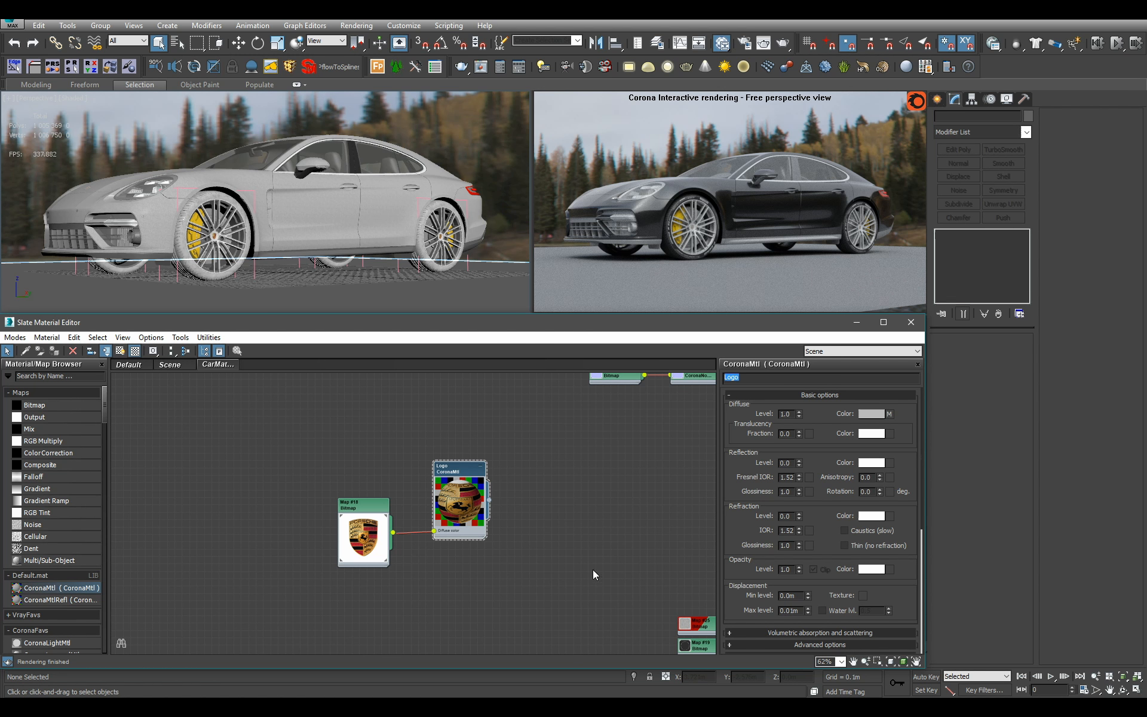
Move the bitmap from the Logo material's Diffuse color to Refl. color, set the diffuse level to 0, and hide unused slots
{"action": "middle_click_drag", "start_coordinate": [508, 531], "coordinate": [568, 480]}
{"action": "scroll", "coordinate": [567, 479], "scroll_direction": "up", "scroll_amount": 5}
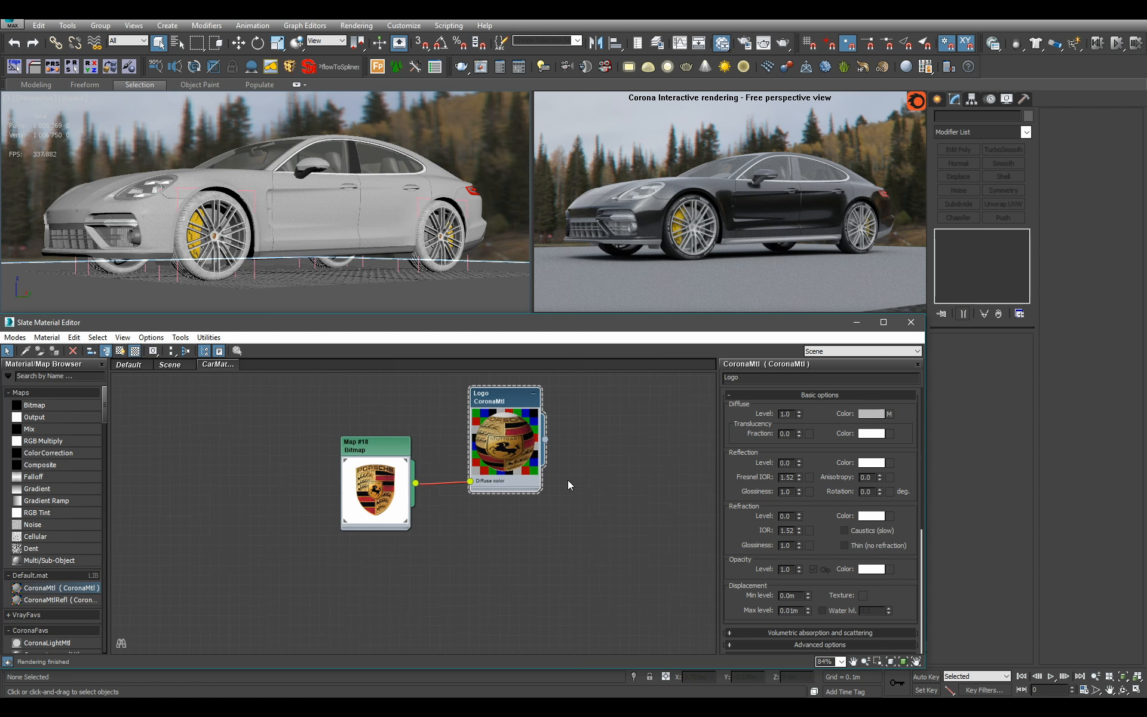
{"action": "left_click_drag", "start_coordinate": [479, 480], "coordinate": [436, 515]}
{"action": "middle_click_drag", "start_coordinate": [521, 413], "coordinate": [512, 444]}
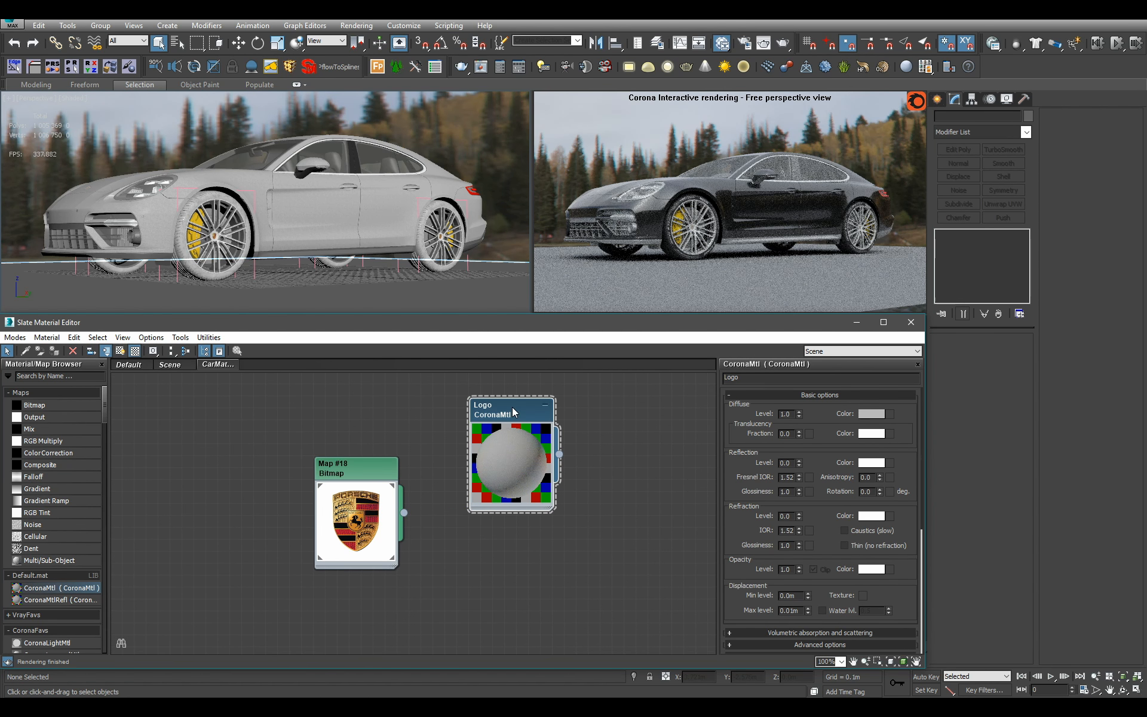
{"action": "right_click", "coordinate": [799, 416]}
{"action": "left_click_drag", "start_coordinate": [404, 512], "coordinate": [470, 520]}
{"action": "key", "text": "h"}
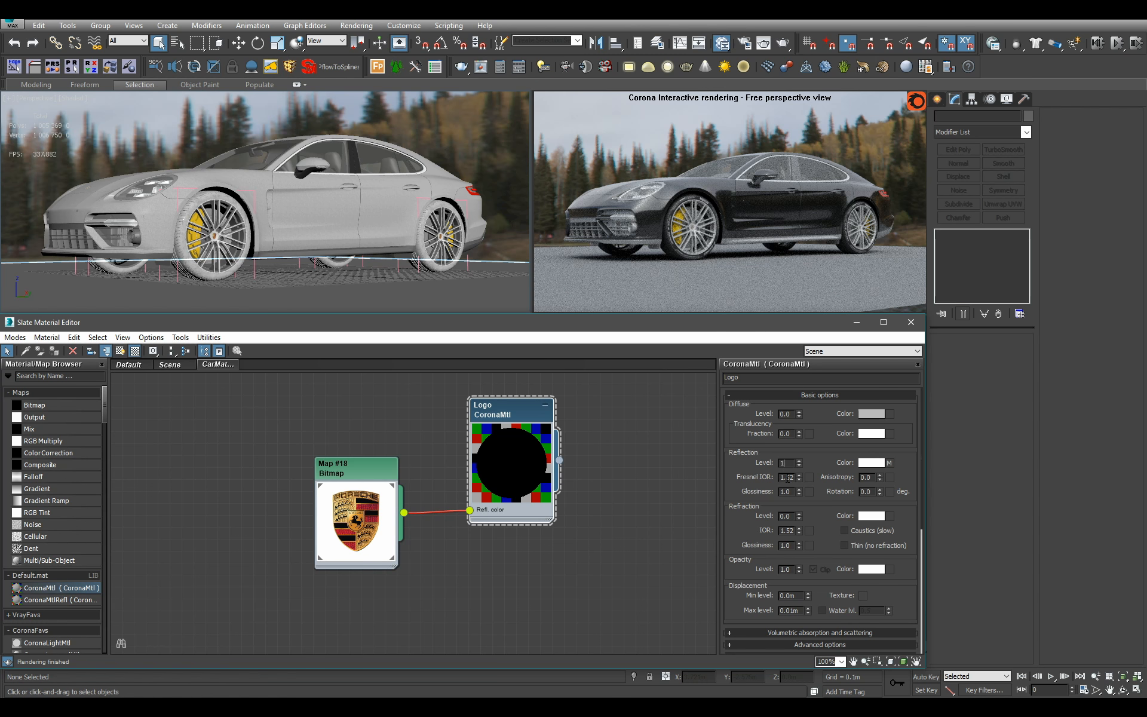
Set the Logo material's reflection level to 1, Fresnel IOR to 999 and glossiness to 0.65, and connect the bitmap to Bump
{"action": "type", "text": "1"}
{"action": "key", "text": "Tab"}
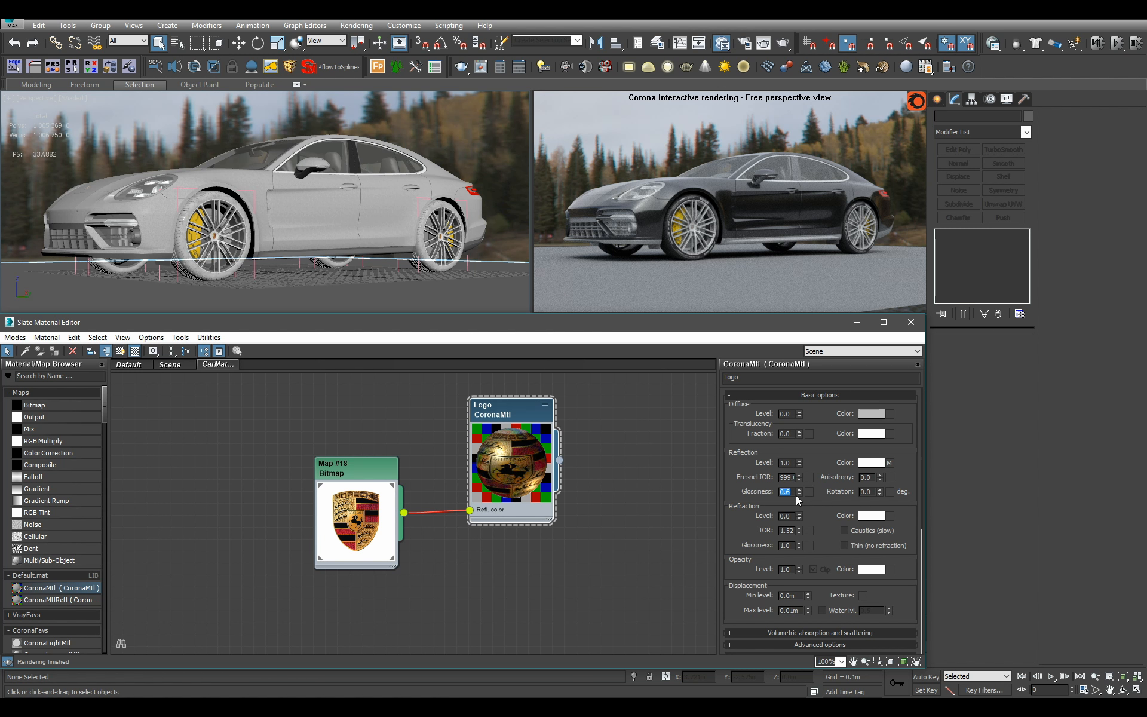
{"action": "type", "text": "0.65"}
{"action": "key", "text": "Return"}
{"action": "scroll", "coordinate": [476, 510], "scroll_direction": "up", "scroll_amount": 1}
{"action": "left_click_drag", "start_coordinate": [543, 472], "coordinate": [482, 631]}
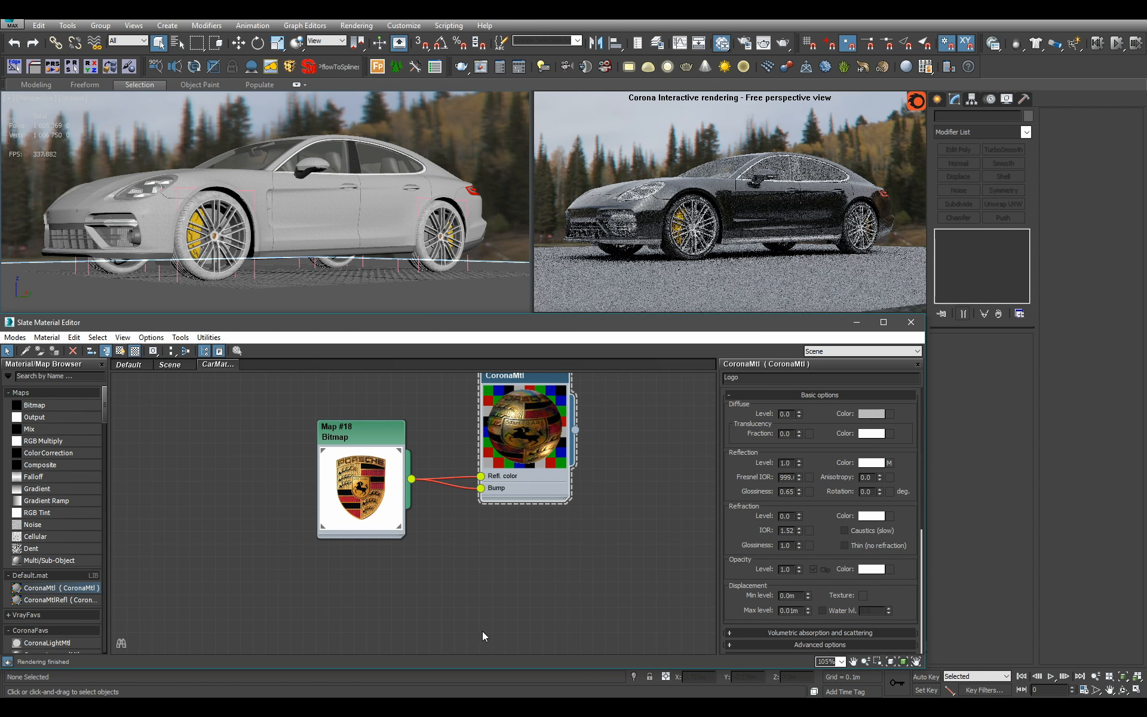
Look over the remaining Standard materials and the arrangement of the finished Corona materials in the node view
{"action": "scroll", "coordinate": [496, 633], "scroll_direction": "down", "scroll_amount": 6}
{"action": "middle_click_drag", "start_coordinate": [590, 572], "coordinate": [383, 530]}
{"action": "scroll", "coordinate": [493, 511], "scroll_direction": "down", "scroll_amount": 7}
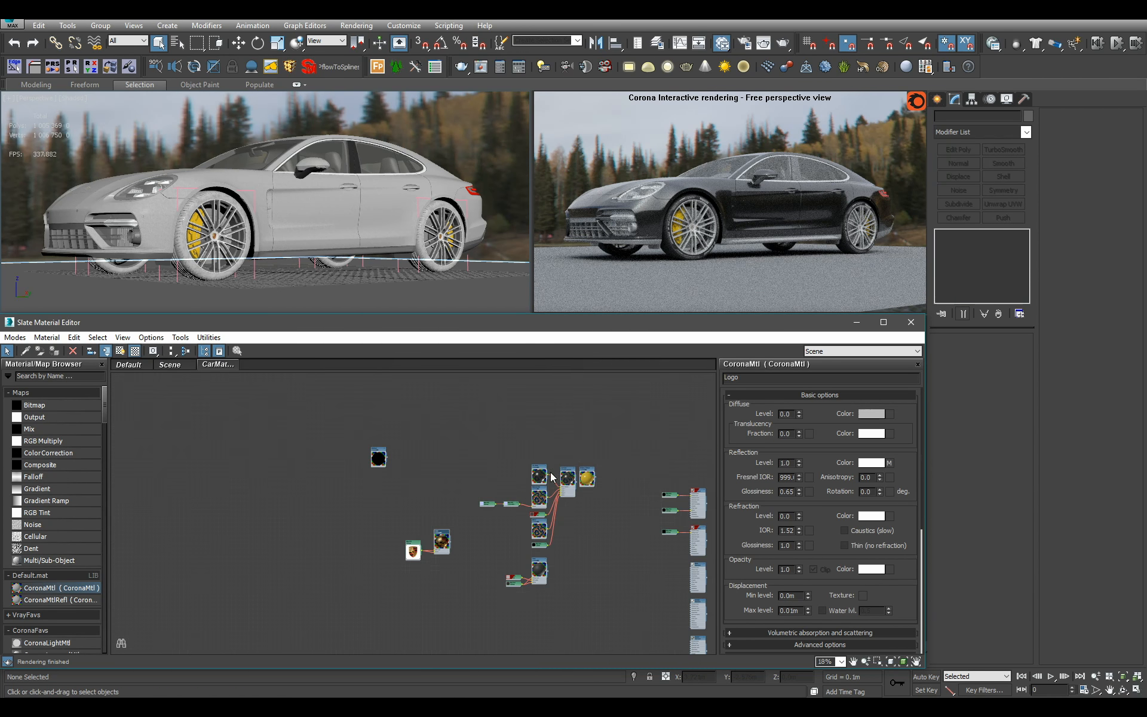
{"action": "middle_click_drag", "start_coordinate": [550, 472], "coordinate": [442, 445]}
{"action": "scroll", "coordinate": [447, 448], "scroll_direction": "up", "scroll_amount": 10}
{"action": "middle_click_drag", "start_coordinate": [599, 564], "coordinate": [510, 502]}
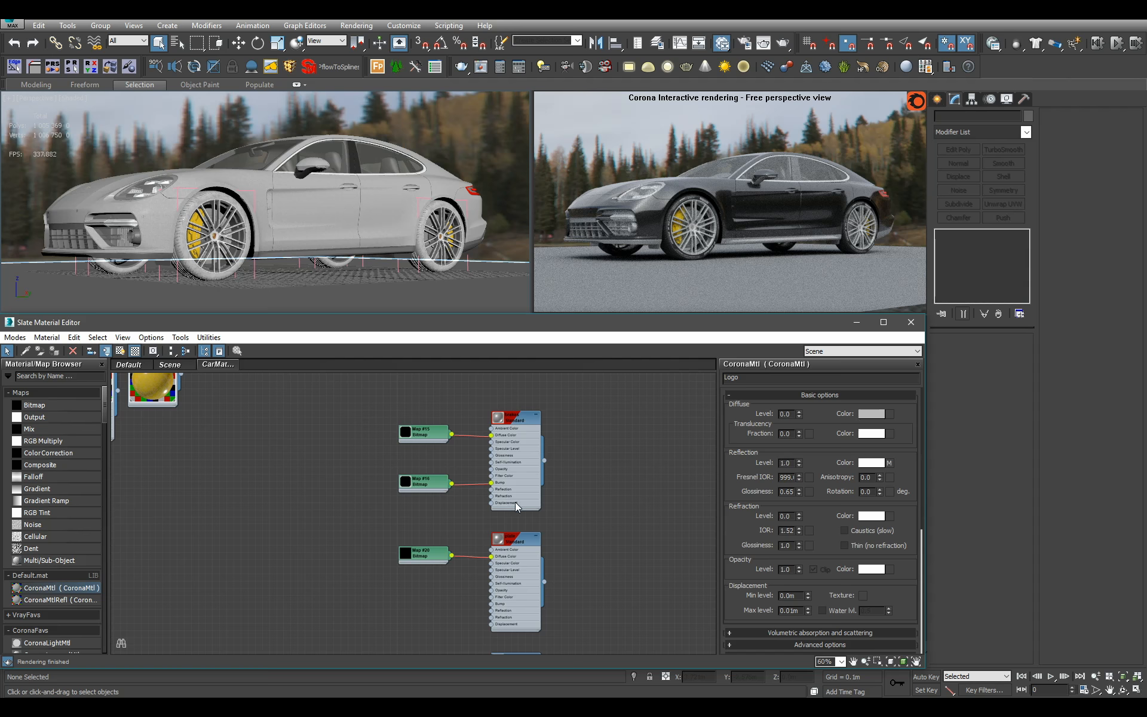
{"action": "scroll", "coordinate": [513, 504], "scroll_direction": "down", "scroll_amount": 2}
{"action": "scroll", "coordinate": [393, 529], "scroll_direction": "down", "scroll_amount": 5}
{"action": "middle_click_drag", "start_coordinate": [350, 502], "coordinate": [412, 496]}
{"action": "scroll", "coordinate": [372, 513], "scroll_direction": "up", "scroll_amount": 2}
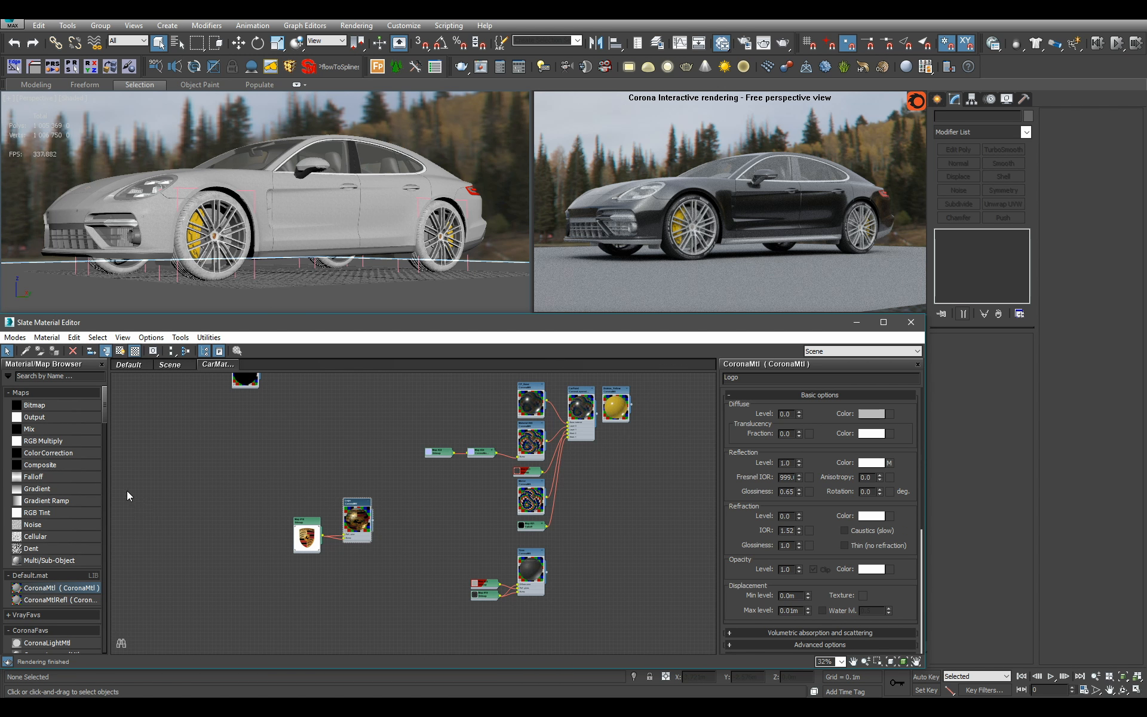
Bring the original Standard logo material from the scene materials back into the node view and open its parameters
{"action": "left_click_drag", "start_coordinate": [106, 417], "coordinate": [114, 607]}
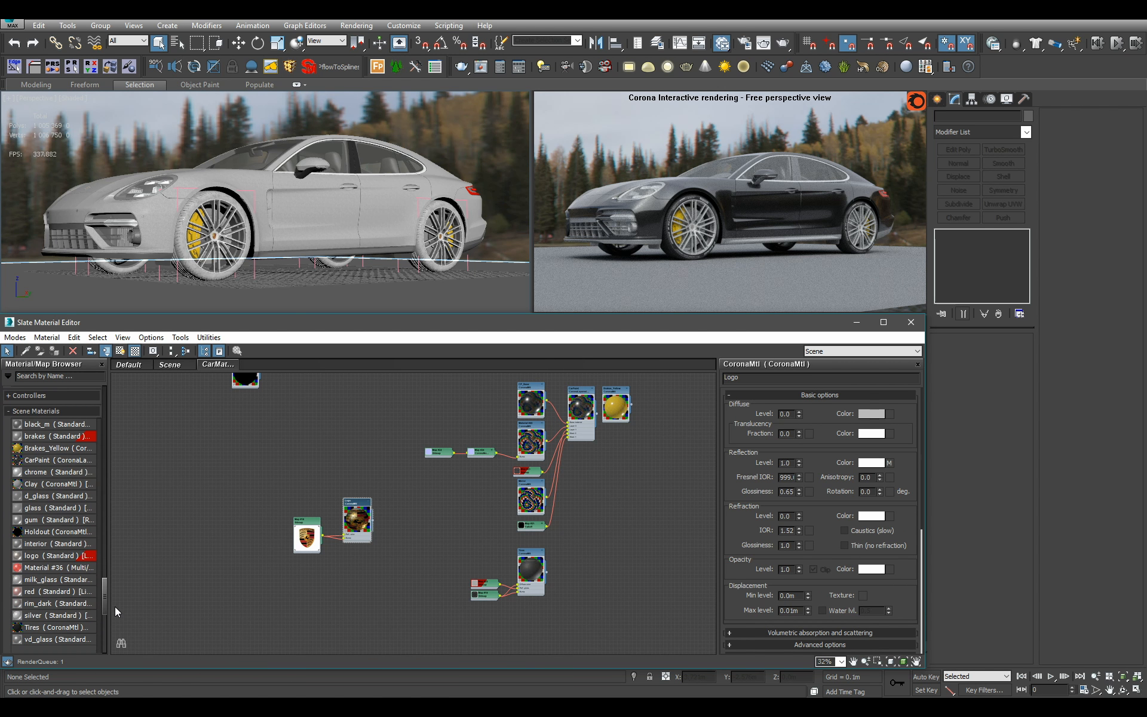
{"action": "double_click", "coordinate": [65, 557]}
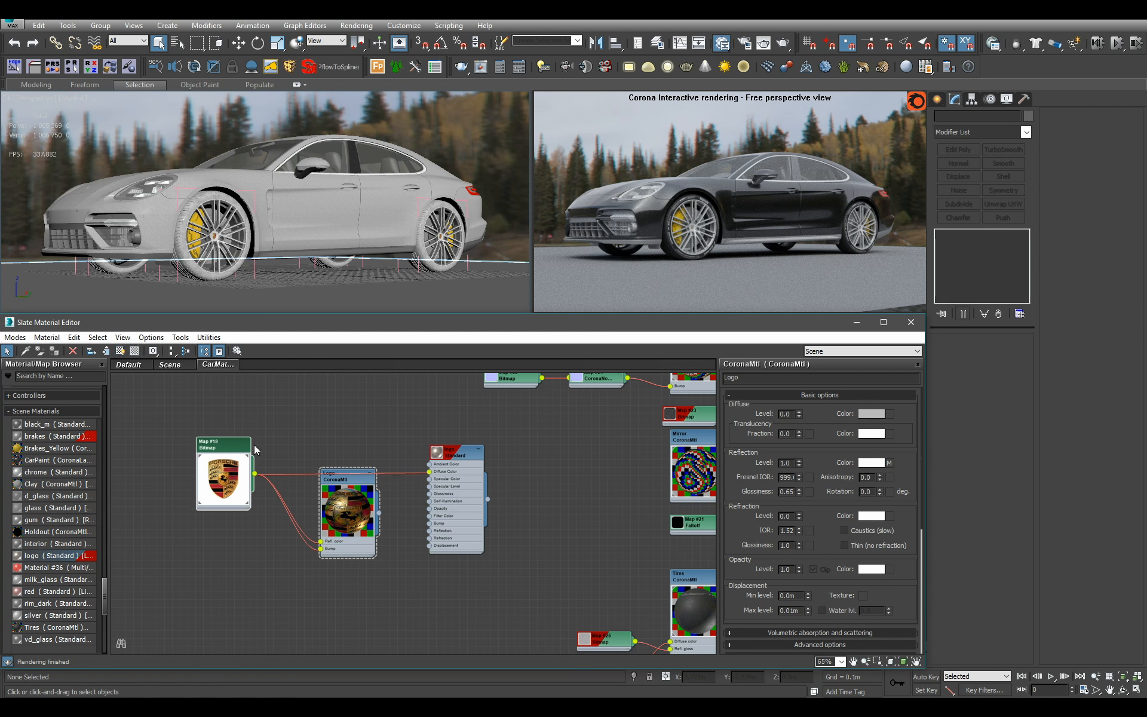
{"action": "left_click", "coordinate": [459, 466]}
{"action": "left_click", "coordinate": [280, 109]}
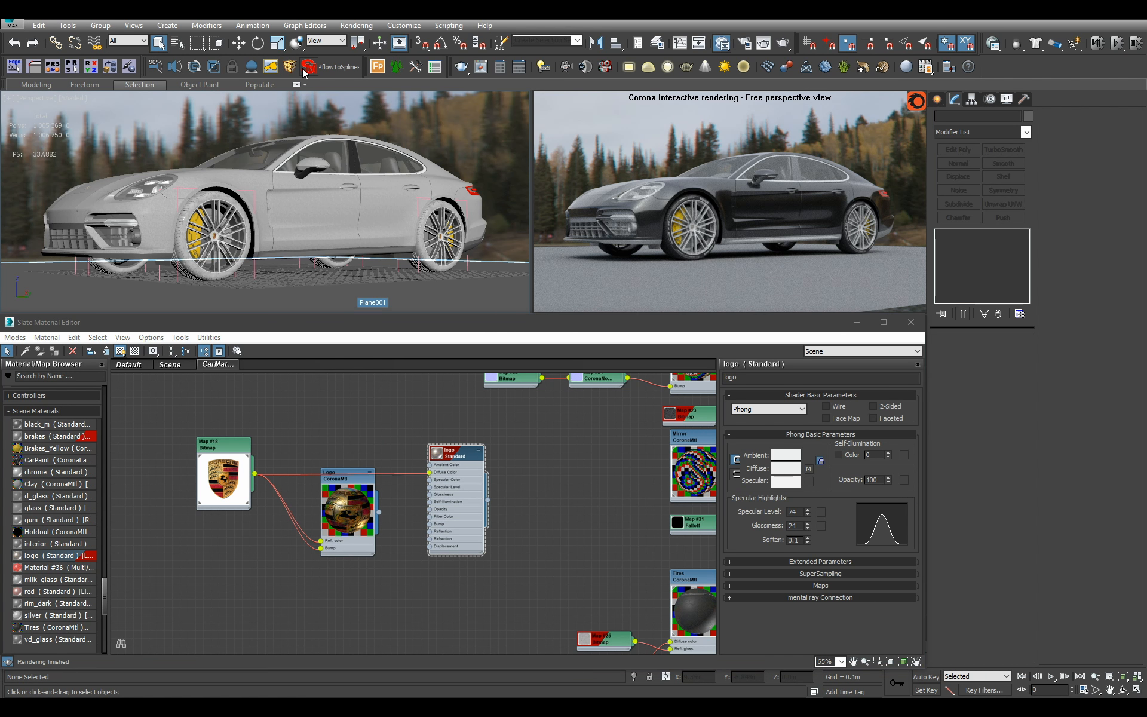
Select and isolate the objects using the Standard logo material and assign the Corona Logo material to them
{"action": "key", "text": "alt+q"}
{"action": "scroll", "coordinate": [402, 477], "scroll_direction": "up", "scroll_amount": 3}
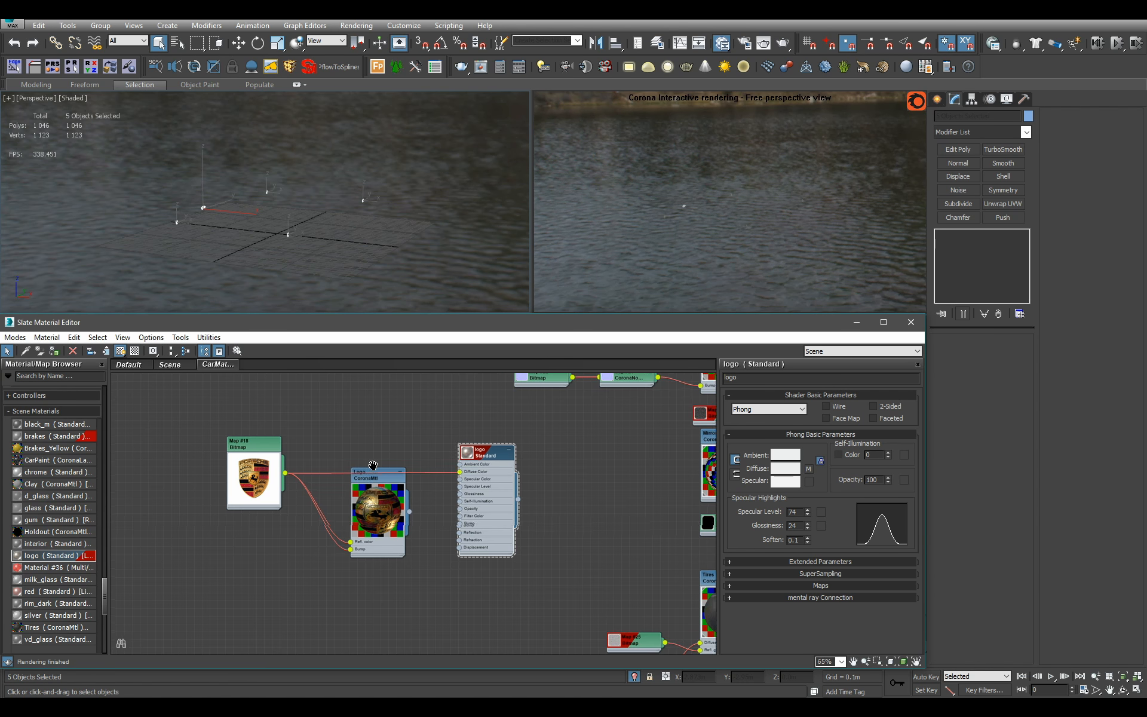
{"action": "left_click_drag", "start_coordinate": [379, 467], "coordinate": [325, 210]}
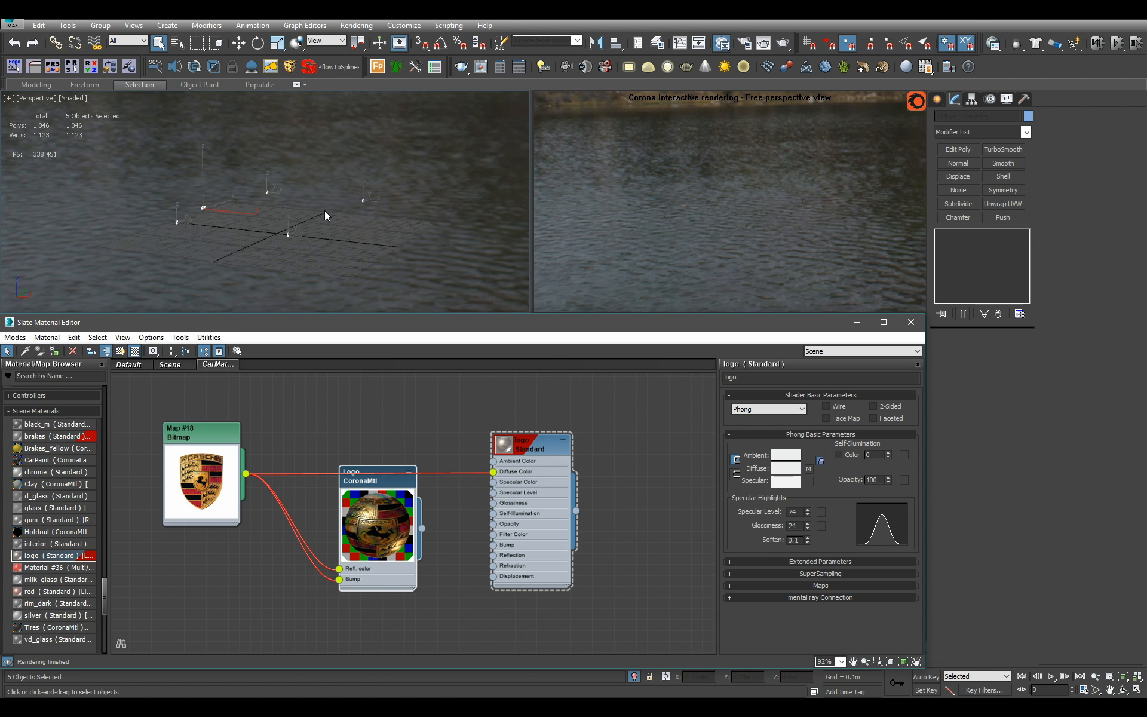
{"action": "scroll", "coordinate": [327, 218], "scroll_direction": "up", "scroll_amount": 3}
Delete the Standard logo node and place the logo bitmap node beside the inputs of the Corona Logo material
{"action": "left_click", "coordinate": [552, 480]}
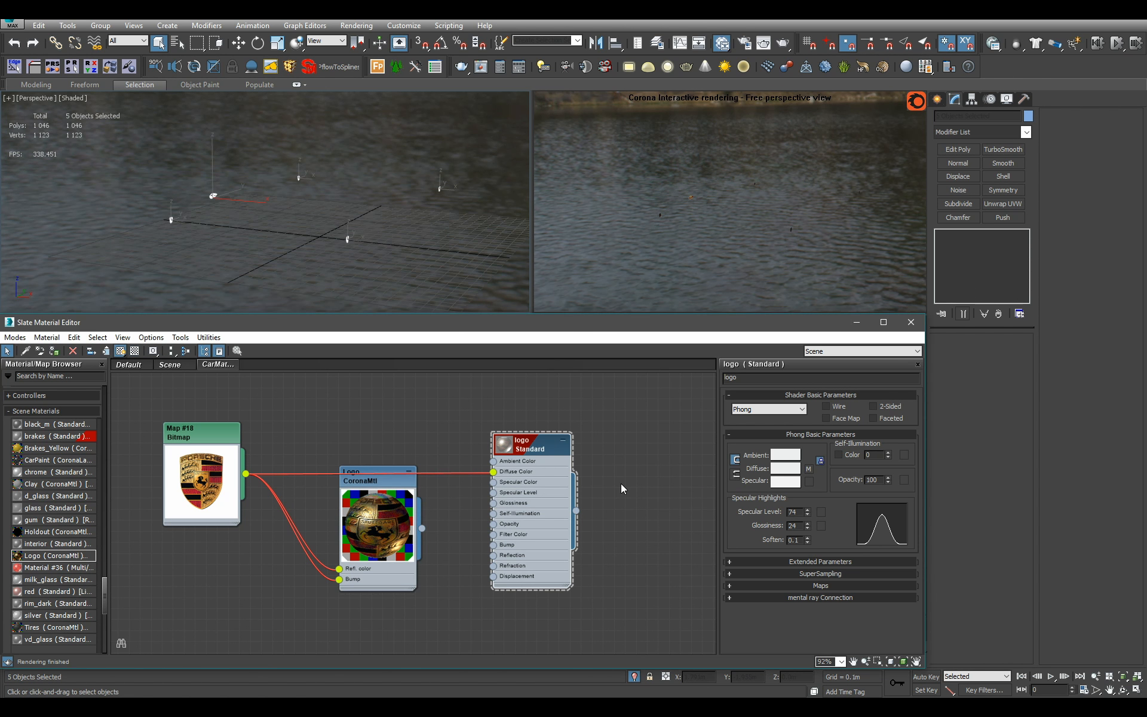
{"action": "key", "text": "Delete"}
{"action": "middle_click", "coordinate": [446, 479]}
{"action": "left_click_drag", "start_coordinate": [223, 472], "coordinate": [256, 549]}
Select the hood logo and examine its metallic surface up close in the interactive render
{"action": "scroll", "coordinate": [279, 234], "scroll_direction": "up", "scroll_amount": 6}
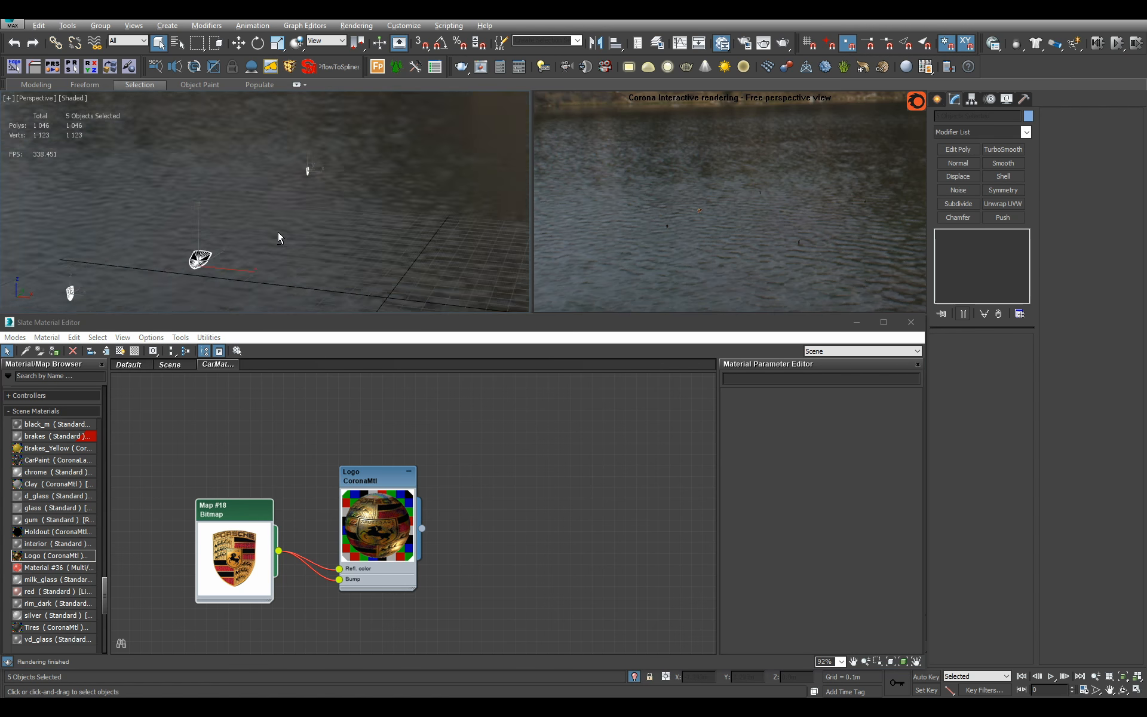
{"action": "scroll", "coordinate": [307, 193], "scroll_direction": "down", "scroll_amount": 3}
{"action": "left_click", "coordinate": [307, 192]}
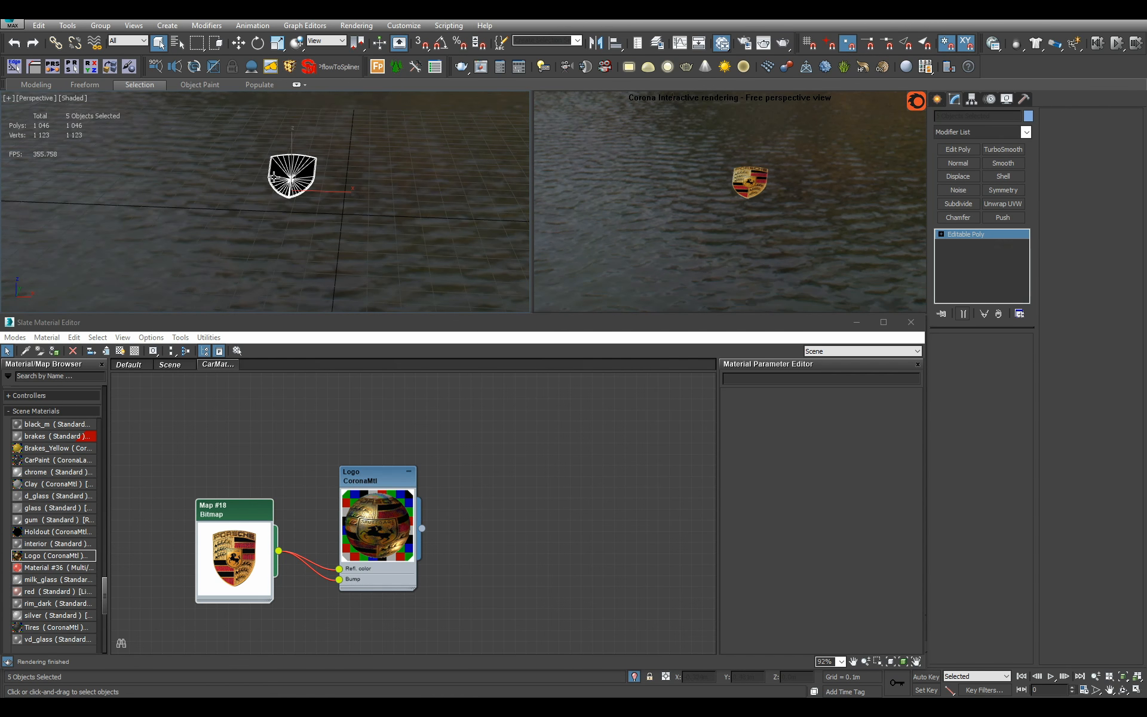
{"action": "scroll", "coordinate": [307, 192], "scroll_direction": "up", "scroll_amount": 5}
{"action": "mouse_move", "coordinate": [342, 186]}
{"action": "middle_mouse_down", "text": "alt"}
{"action": "mouse_move", "coordinate": [448, 235]}
{"action": "mouse_move", "coordinate": [500, 247]}
{"action": "mouse_move", "coordinate": [512, 233]}
{"action": "mouse_move", "coordinate": [494, 217]}
{"action": "mouse_move", "coordinate": [351, 205]}
{"action": "mouse_move", "coordinate": [351, 215]}
{"action": "mouse_move", "coordinate": [323, 200]}
{"action": "middle_mouse_up", "text": "alt"}
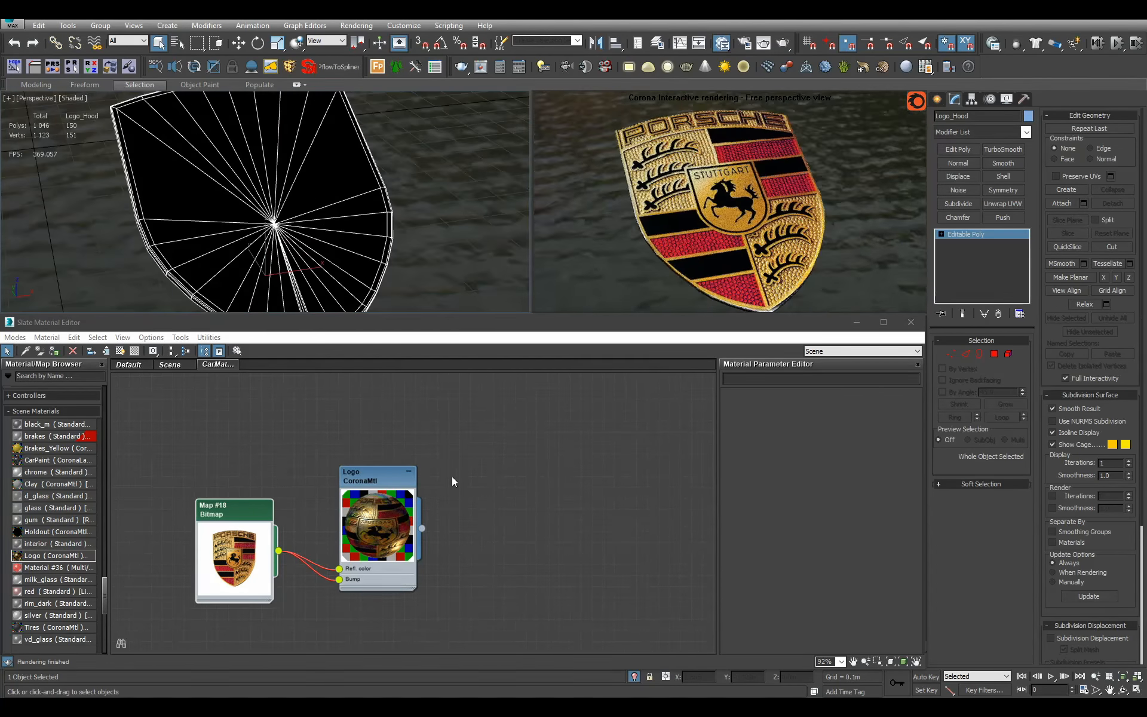
Set the blur of the porsche_logo.jpg bitmap to 0.25
{"action": "double_click", "coordinate": [386, 477]}
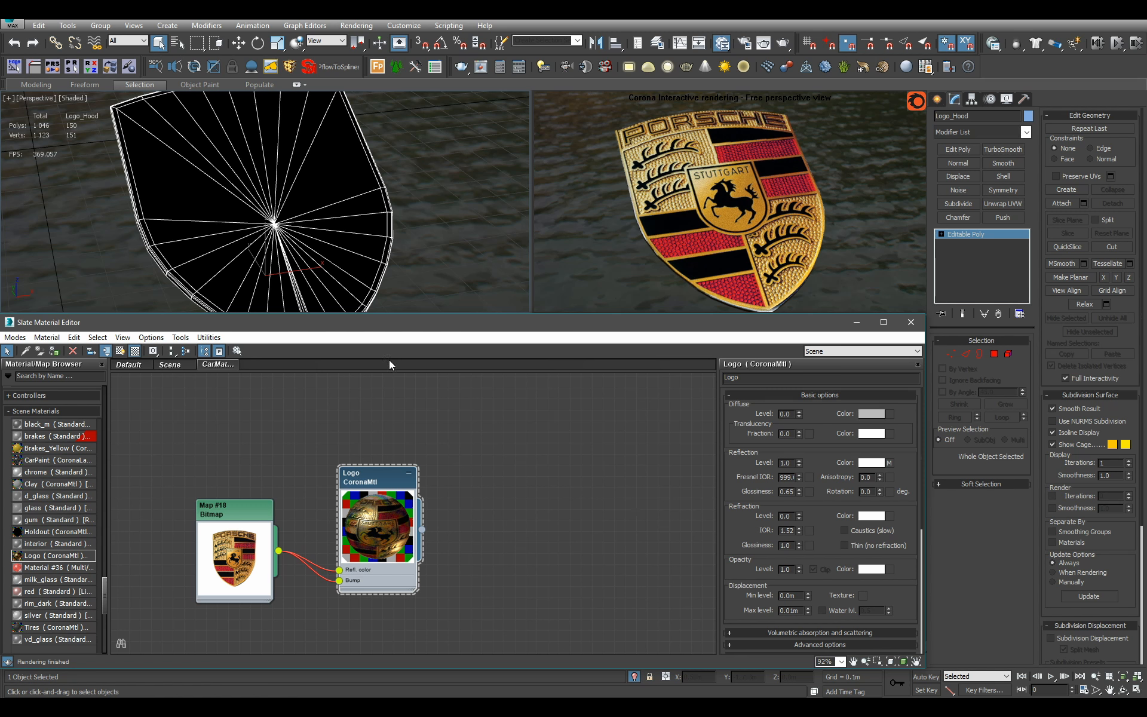
{"action": "double_click", "coordinate": [225, 502]}
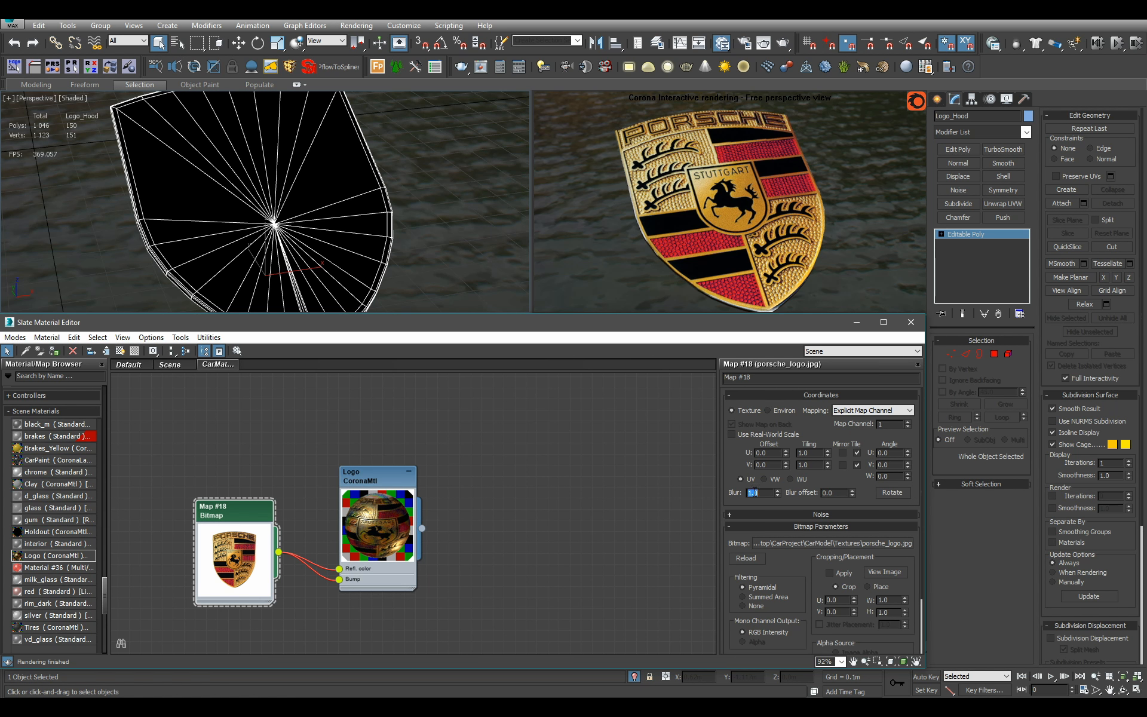
{"action": "type", "text": ".25"}
{"action": "key", "text": "Return"}
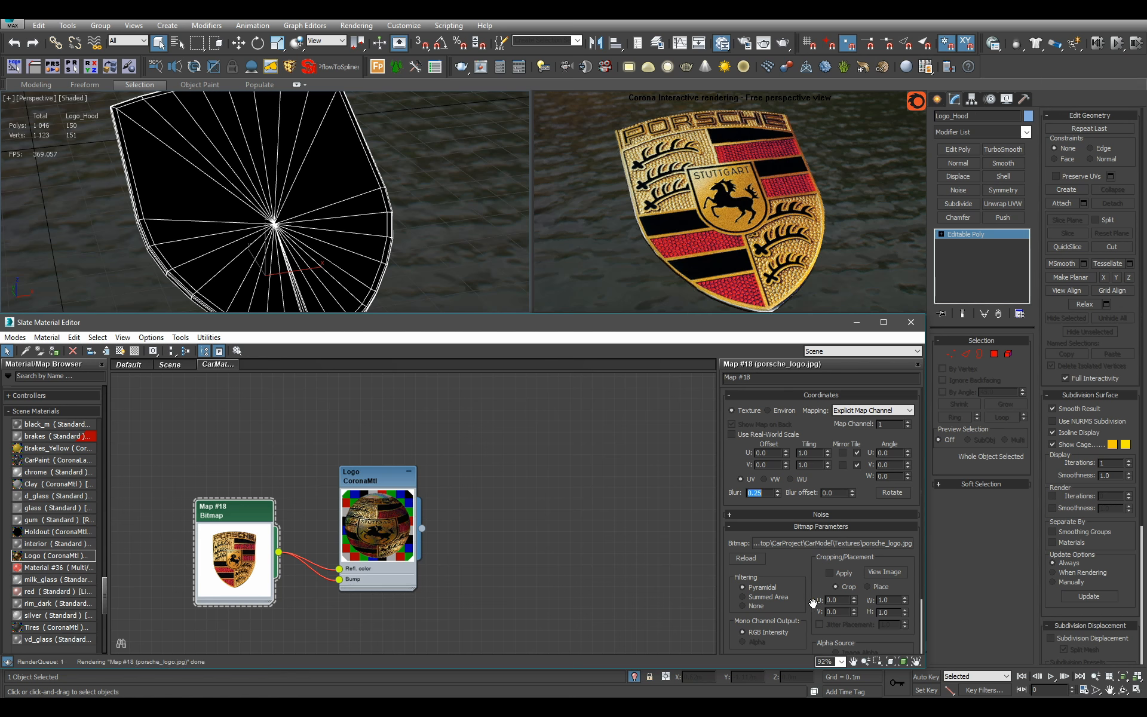
Set the Logo material's bump amount to 0.25 and check the badge from another angle
{"action": "scroll", "coordinate": [771, 423], "scroll_direction": "down", "scroll_amount": 3}
{"action": "double_click", "coordinate": [377, 476]}
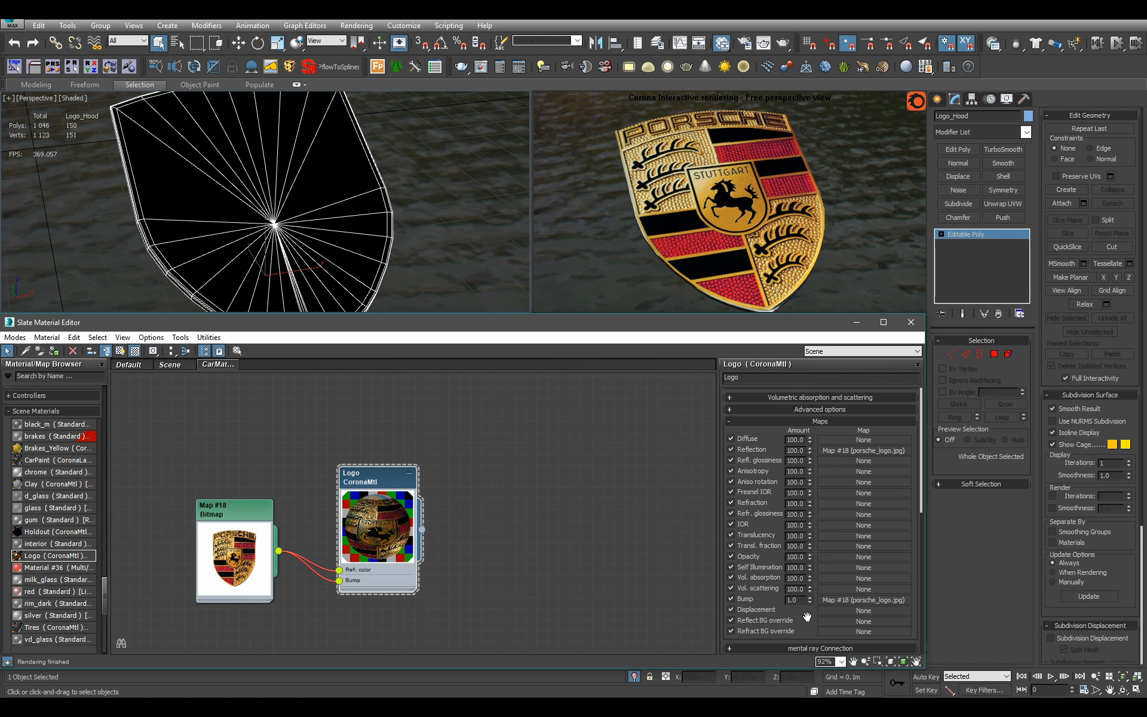
{"action": "type", "text": ".25"}
{"action": "key", "text": "Return"}
{"action": "middle_click_drag", "start_coordinate": [399, 221], "coordinate": [334, 227], "text": "alt"}
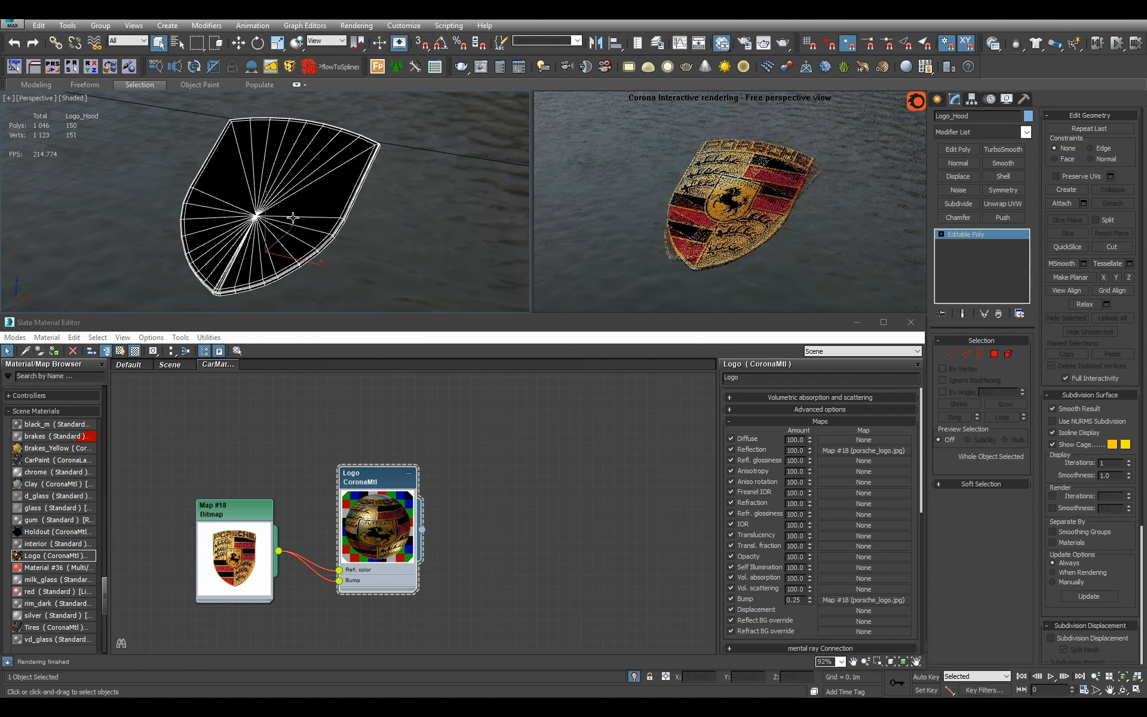
Show the logo bitmap in the viewport on the Logo CoronaMtl material
{"action": "left_click", "coordinate": [233, 540]}
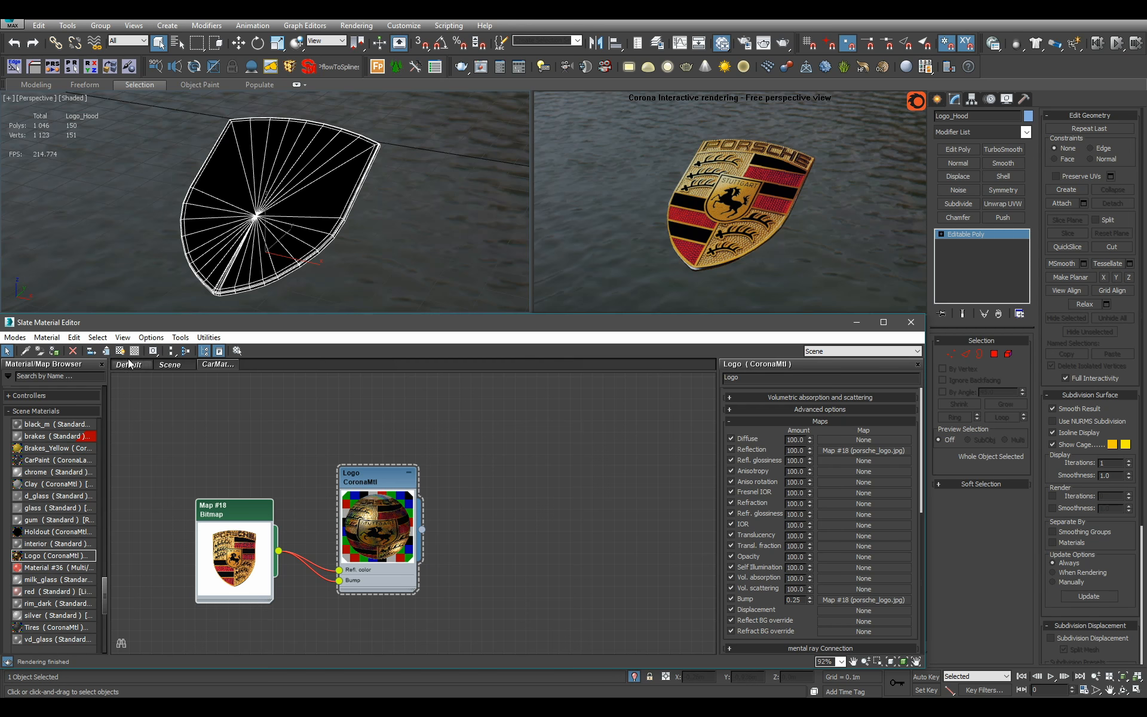
{"action": "left_click", "coordinate": [119, 351]}
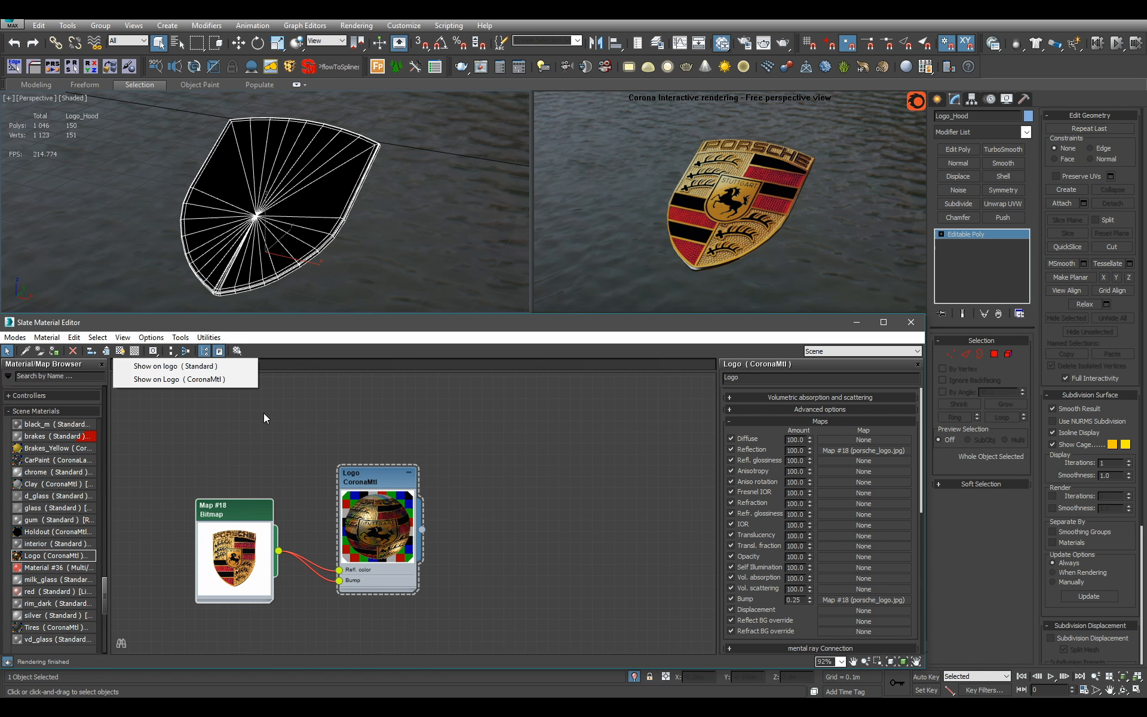
{"action": "left_click", "coordinate": [209, 379]}
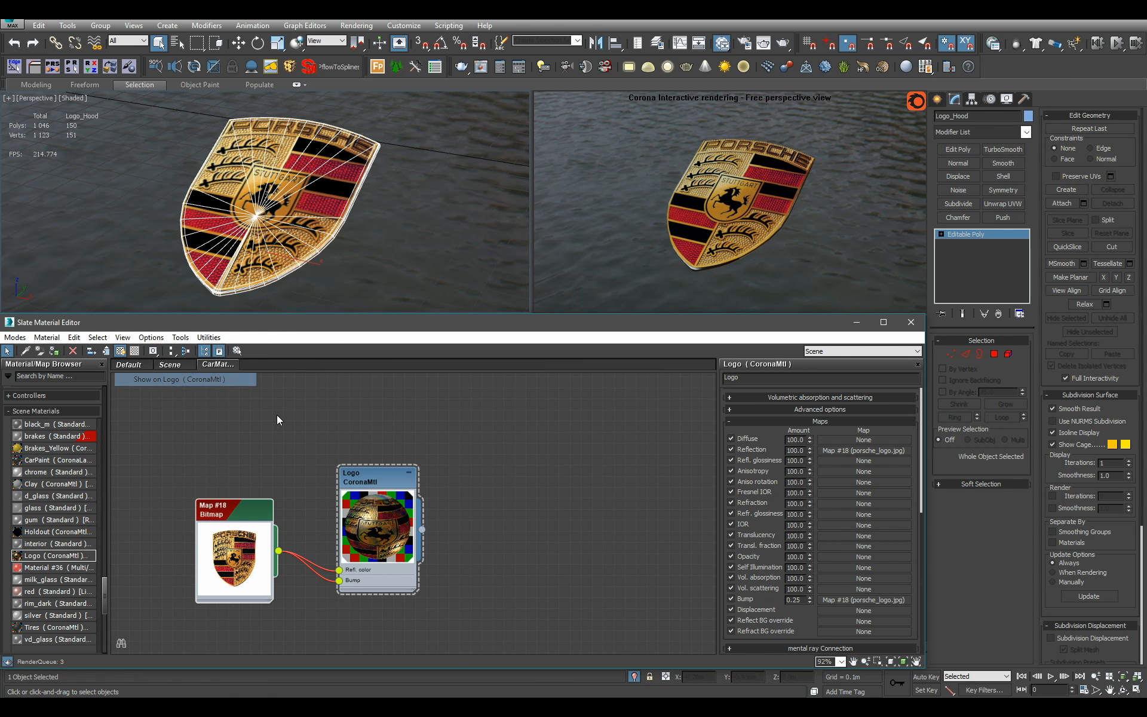
Exit isolation and arrange the Logo material with its collapsed bitmap above the finished Corona materials in the node view
{"action": "left_click", "coordinate": [634, 676]}
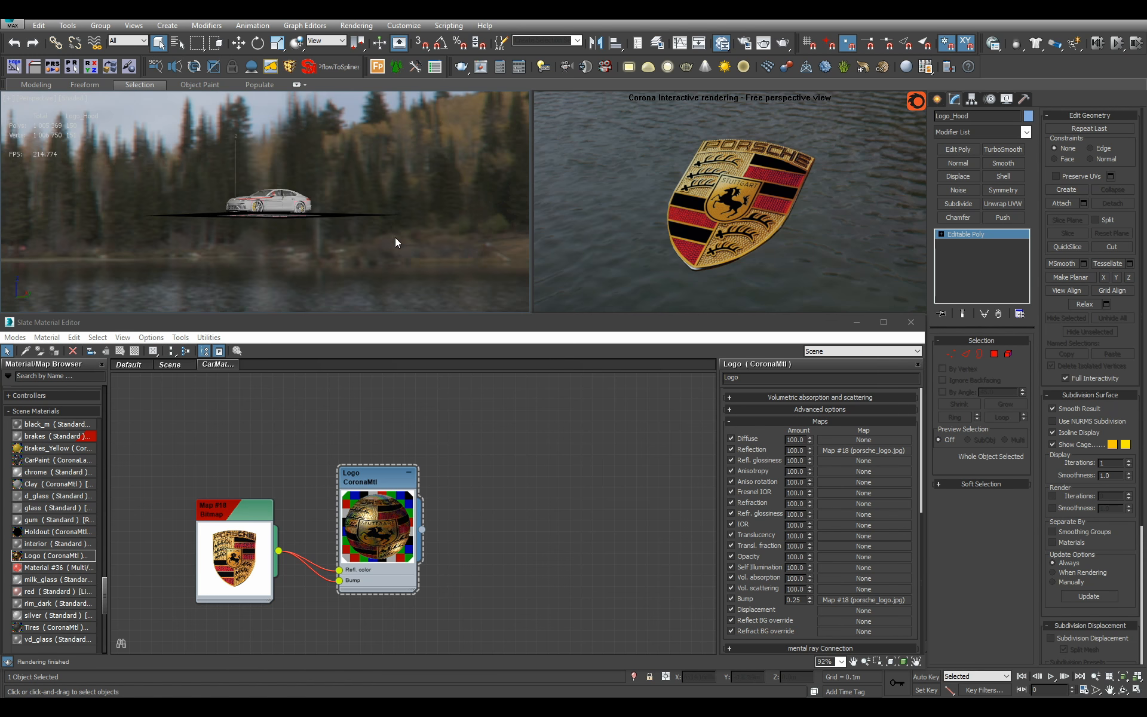
{"action": "scroll", "coordinate": [395, 448], "scroll_direction": "down", "scroll_amount": 2}
{"action": "scroll", "coordinate": [358, 454], "scroll_direction": "down", "scroll_amount": 4}
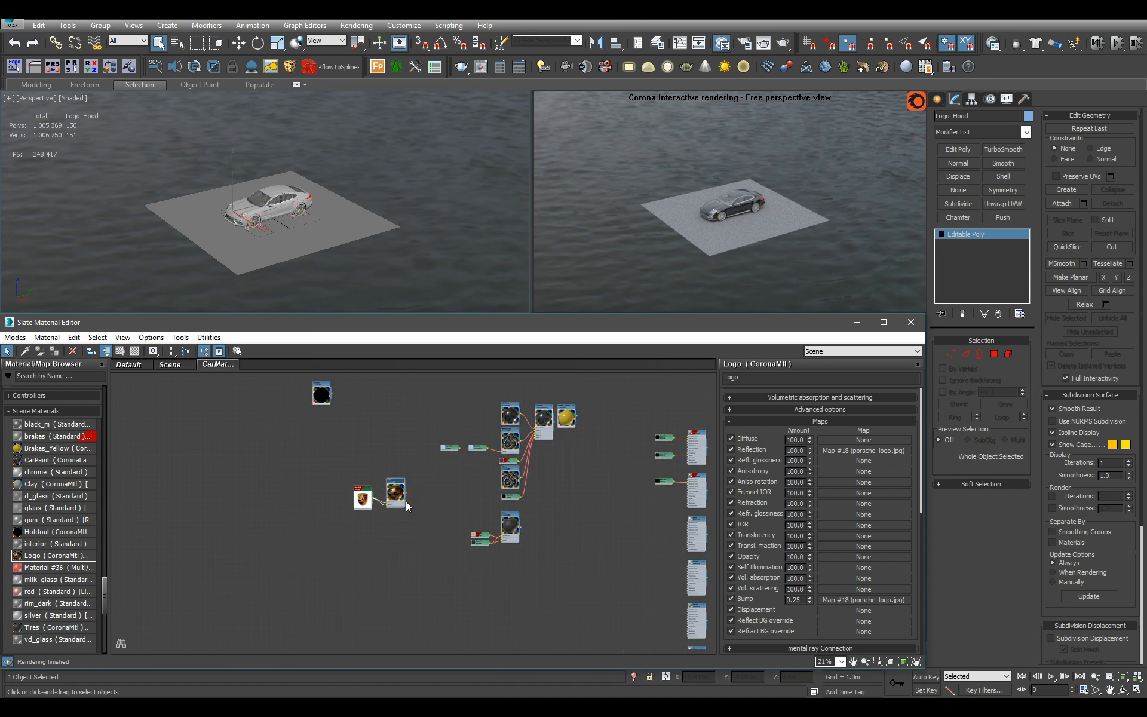
{"action": "middle_click_drag", "start_coordinate": [406, 500], "coordinate": [512, 555]}
{"action": "left_click_drag", "start_coordinate": [512, 555], "coordinate": [518, 389]}
{"action": "scroll", "coordinate": [518, 390], "scroll_direction": "up", "scroll_amount": 2}
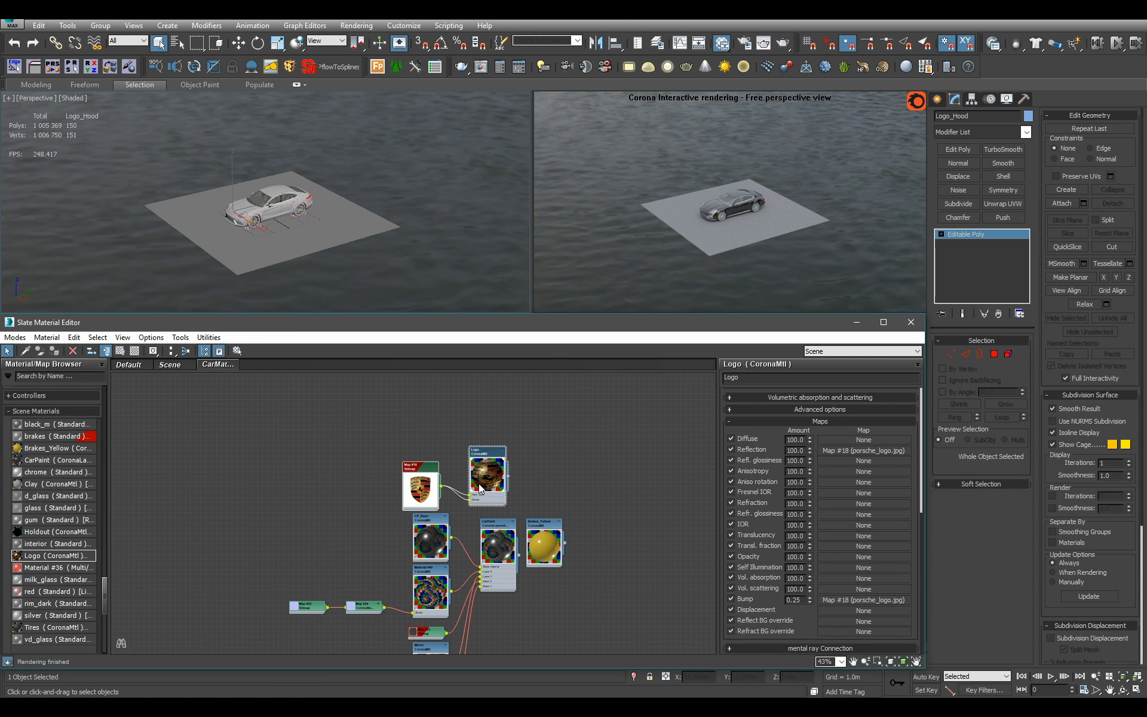
{"action": "left_click_drag", "start_coordinate": [487, 486], "coordinate": [422, 466]}
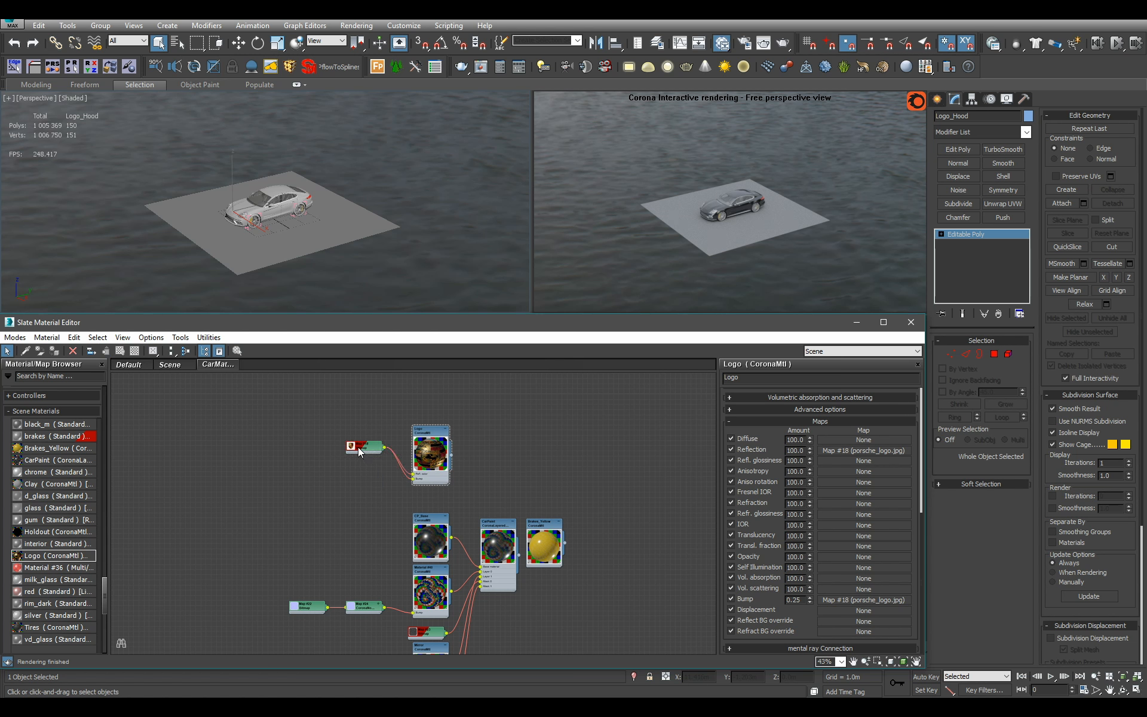
{"action": "left_click_drag", "start_coordinate": [358, 447], "coordinate": [375, 476]}
Open the Standard black_m material's parameters, and select and isolate the car parts that use it
{"action": "middle_click_drag", "start_coordinate": [410, 265], "coordinate": [457, 239], "text": "alt"}
{"action": "scroll", "coordinate": [458, 245], "scroll_direction": "up", "scroll_amount": 5}
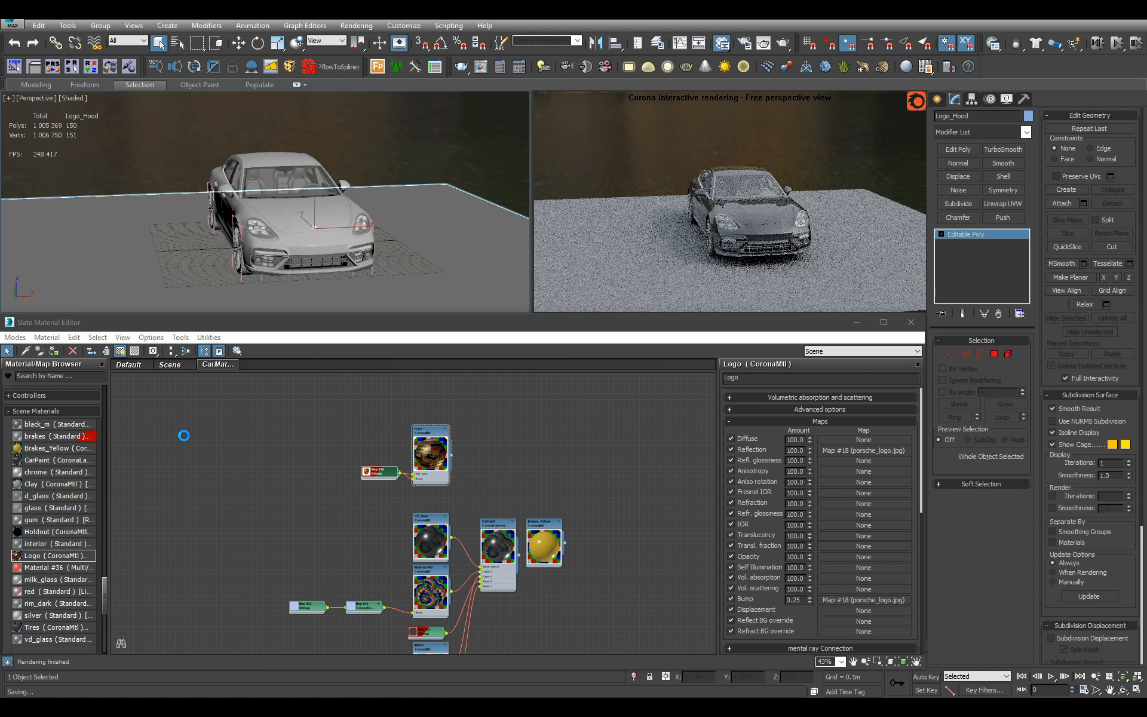
{"action": "double_click", "coordinate": [91, 424]}
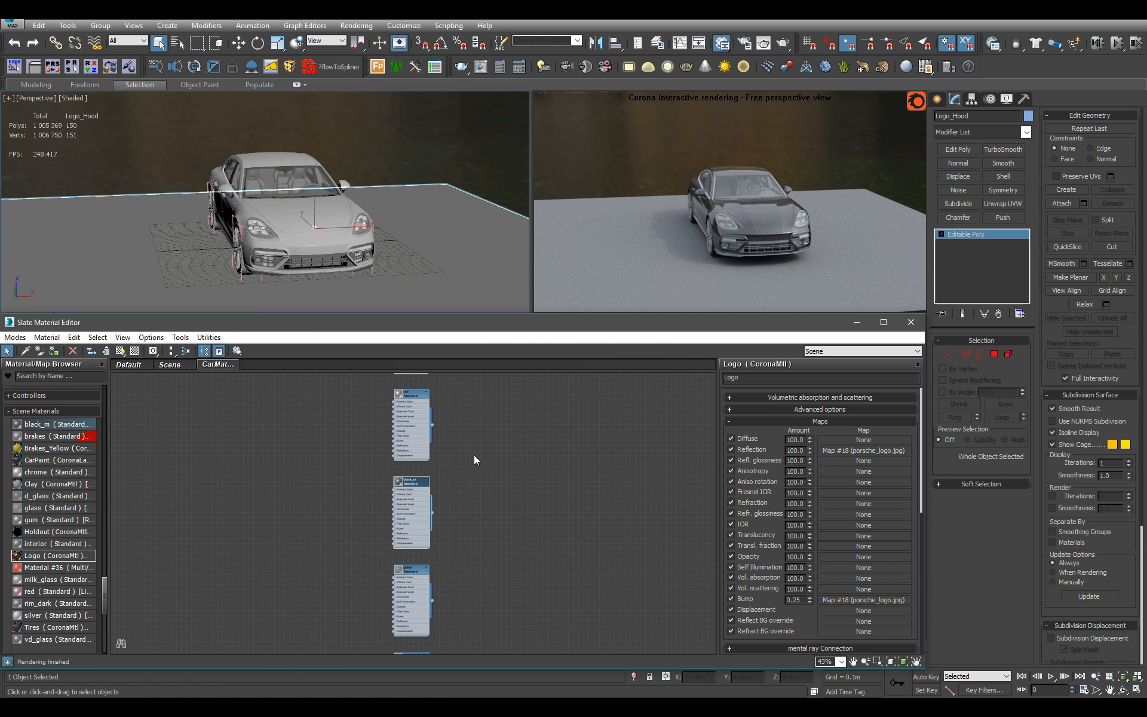
{"action": "scroll", "coordinate": [459, 498], "scroll_direction": "up", "scroll_amount": 5}
{"action": "double_click", "coordinate": [414, 494]}
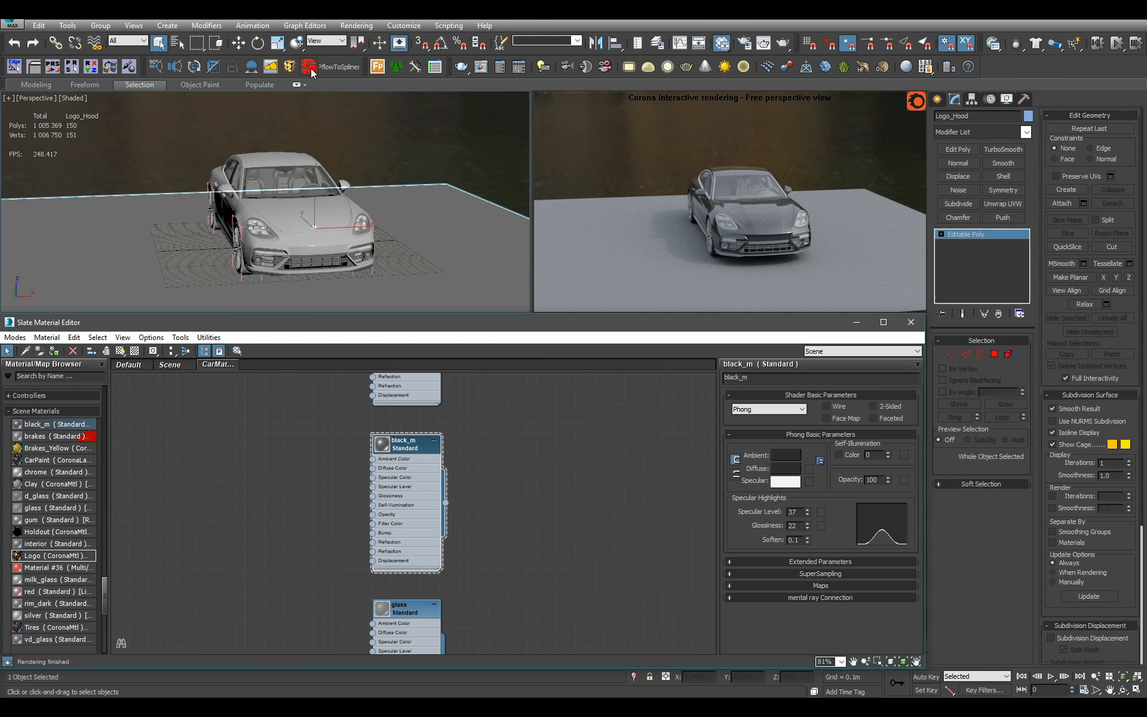
{"action": "left_click", "coordinate": [396, 244]}
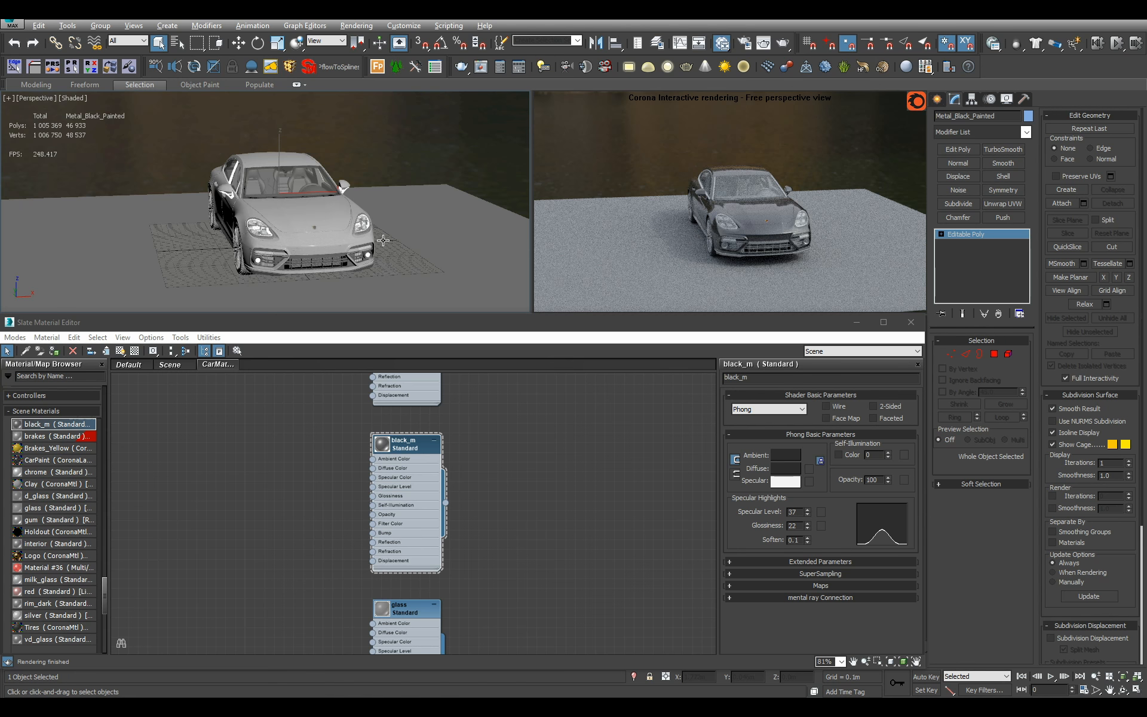
{"action": "key", "text": "alt+q"}
Add a new CoronaMtl beside the black_m node and name it Metal_Painted_Black
{"action": "left_click_drag", "start_coordinate": [105, 590], "coordinate": [114, 423]}
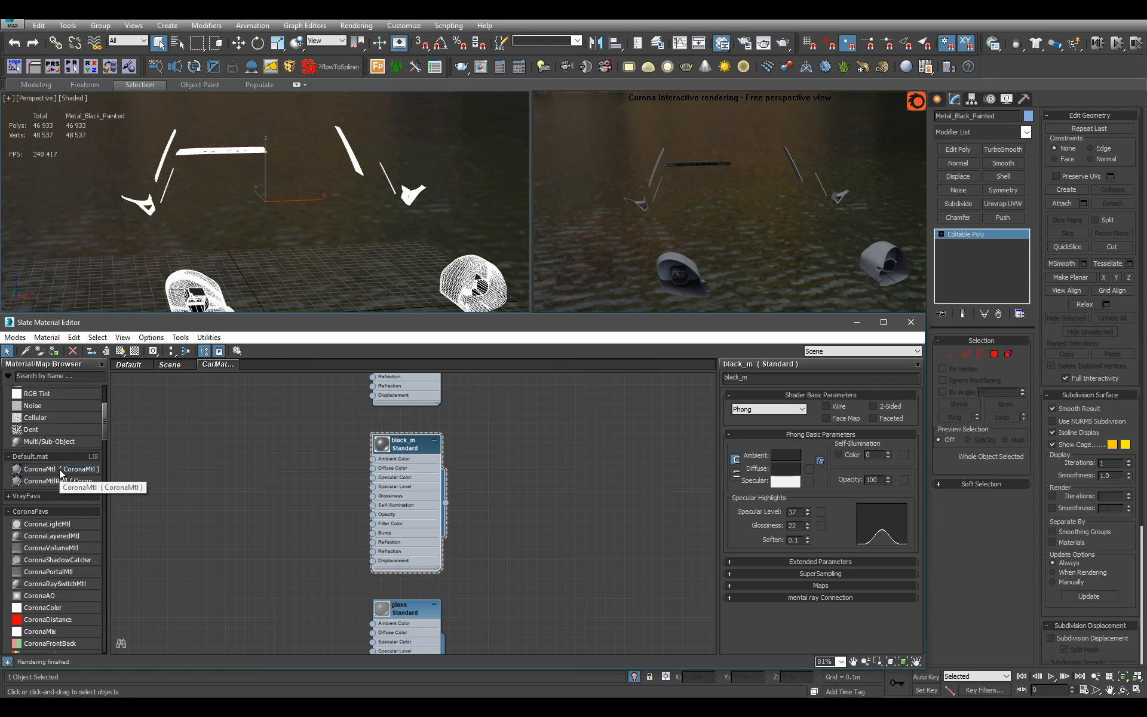
{"action": "left_click_drag", "start_coordinate": [53, 466], "coordinate": [555, 454]}
{"action": "double_click", "coordinate": [576, 461]}
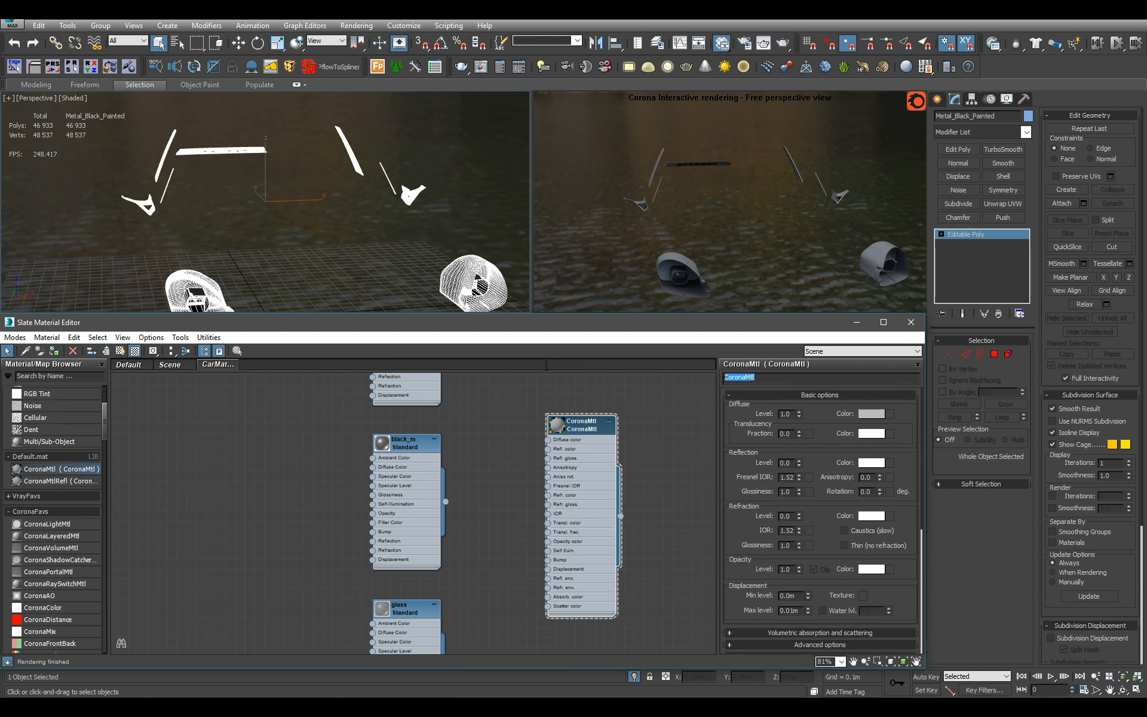
{"action": "type", "text": "Metal_Painted_Black"}
{"action": "key", "text": "Return"}
Set the diffuse color of Metal_Painted_Black to a near-black grey with a value of 8
{"action": "left_click", "coordinate": [868, 415]}
{"action": "double_click", "coordinate": [481, 143]}
{"action": "type", "text": "15"}
{"action": "key", "text": "Return"}
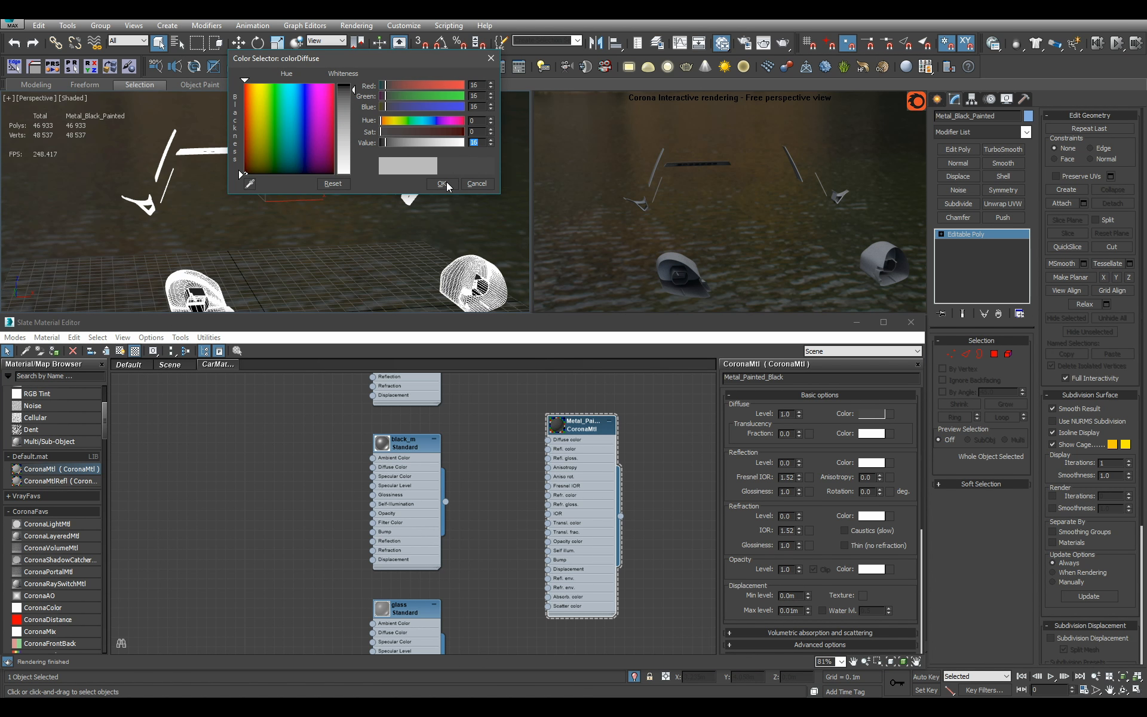
{"action": "left_click", "coordinate": [444, 184]}
{"action": "left_click", "coordinate": [869, 414]}
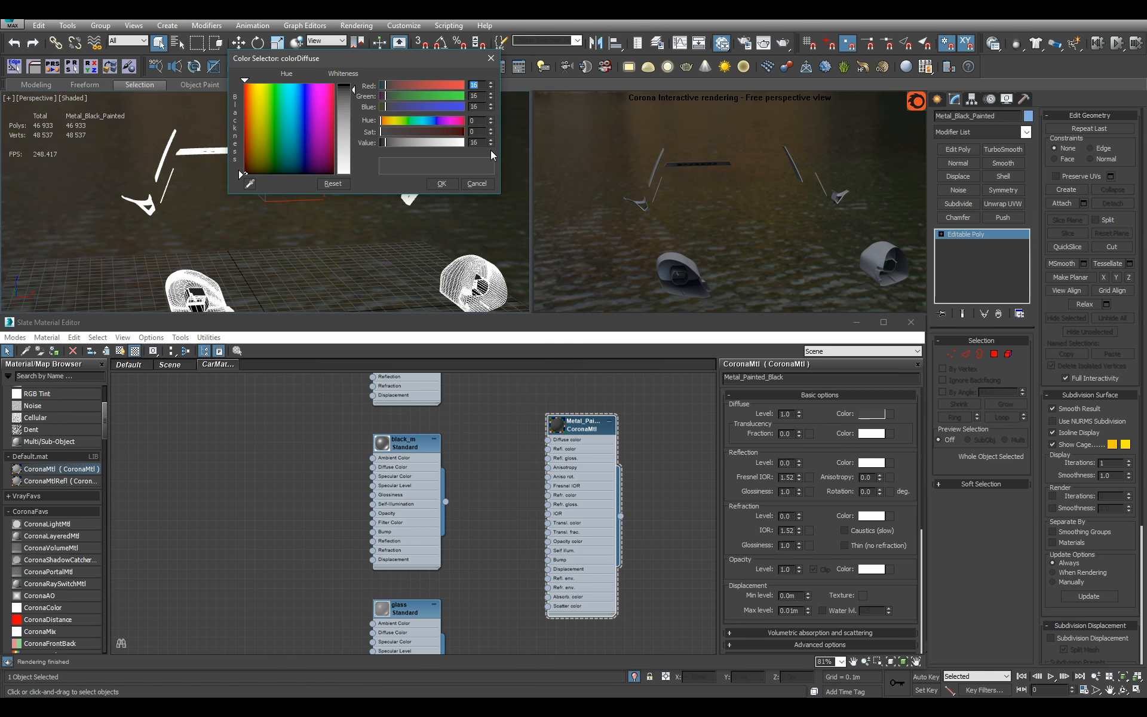
{"action": "type", "text": "8"}
{"action": "key", "text": "Return"}
{"action": "left_click", "coordinate": [441, 184]}
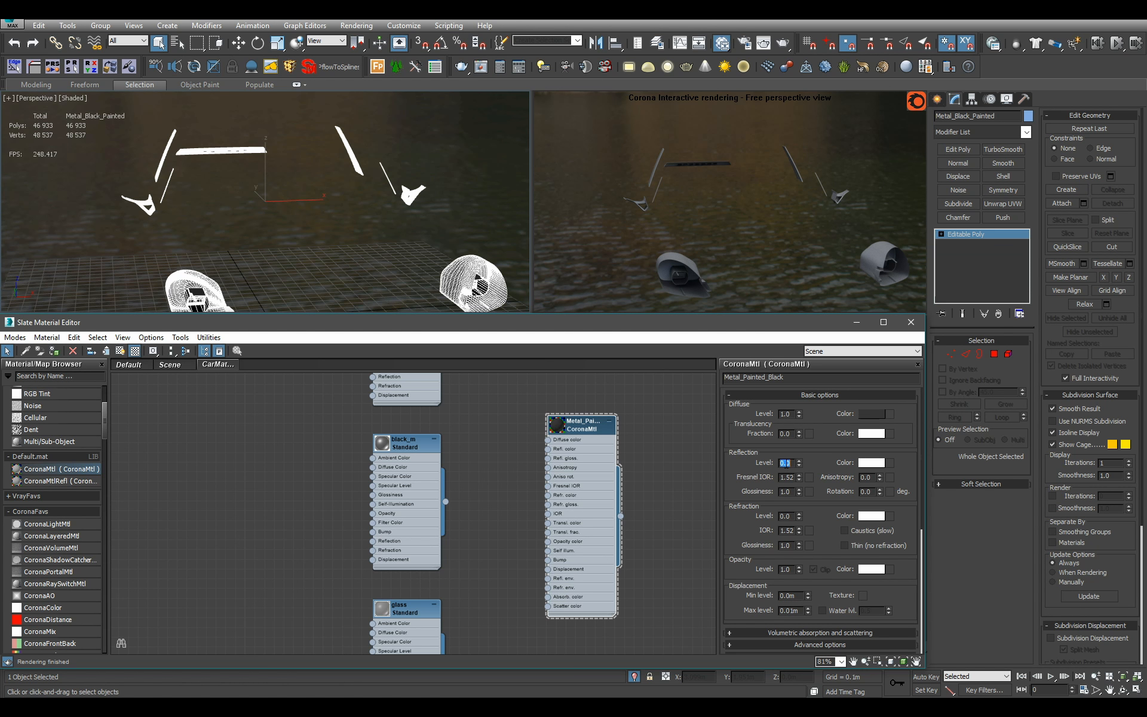
Set the Metal_Painted_Black reflection level to 1 and Fresnel IOR to 1.55
{"action": "double_click", "coordinate": [792, 478]}
{"action": "type", "text": "1"}
{"action": "key", "text": "Return"}
Enlarge the Metal_Painted_Black preview, assign the material to the isolated parts and check them in the render
{"action": "double_click", "coordinate": [558, 424]}
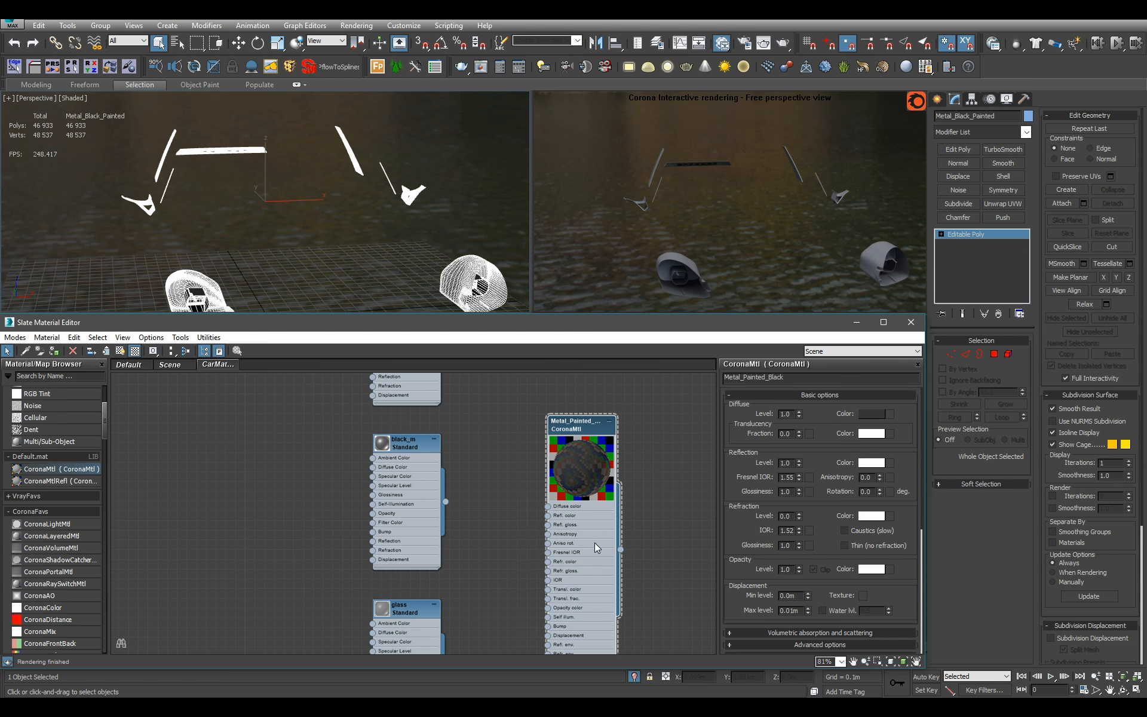
{"action": "key", "text": "a"}
{"action": "middle_click_drag", "start_coordinate": [316, 229], "coordinate": [382, 230], "text": "alt"}
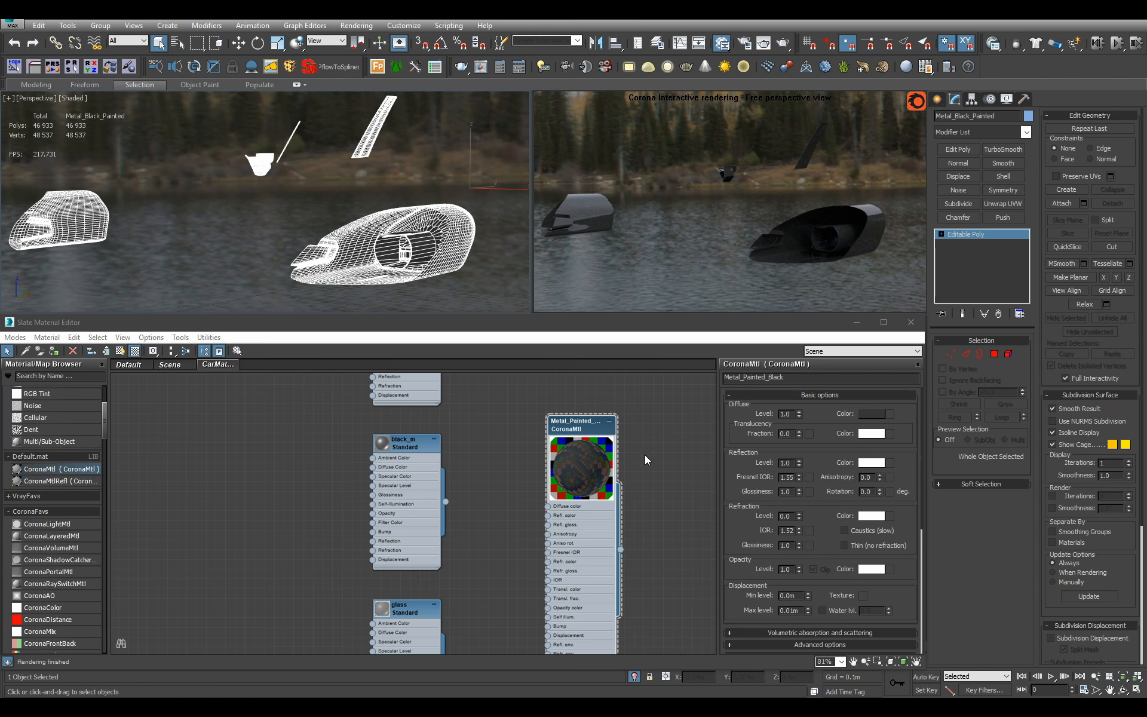
Move the Metal_Painted_Black node next to the Logo material among the finished Corona materials and hide its unused slots
{"action": "scroll", "coordinate": [590, 466], "scroll_direction": "down", "scroll_amount": 3}
{"action": "scroll", "coordinate": [590, 467], "scroll_direction": "down", "scroll_amount": 8}
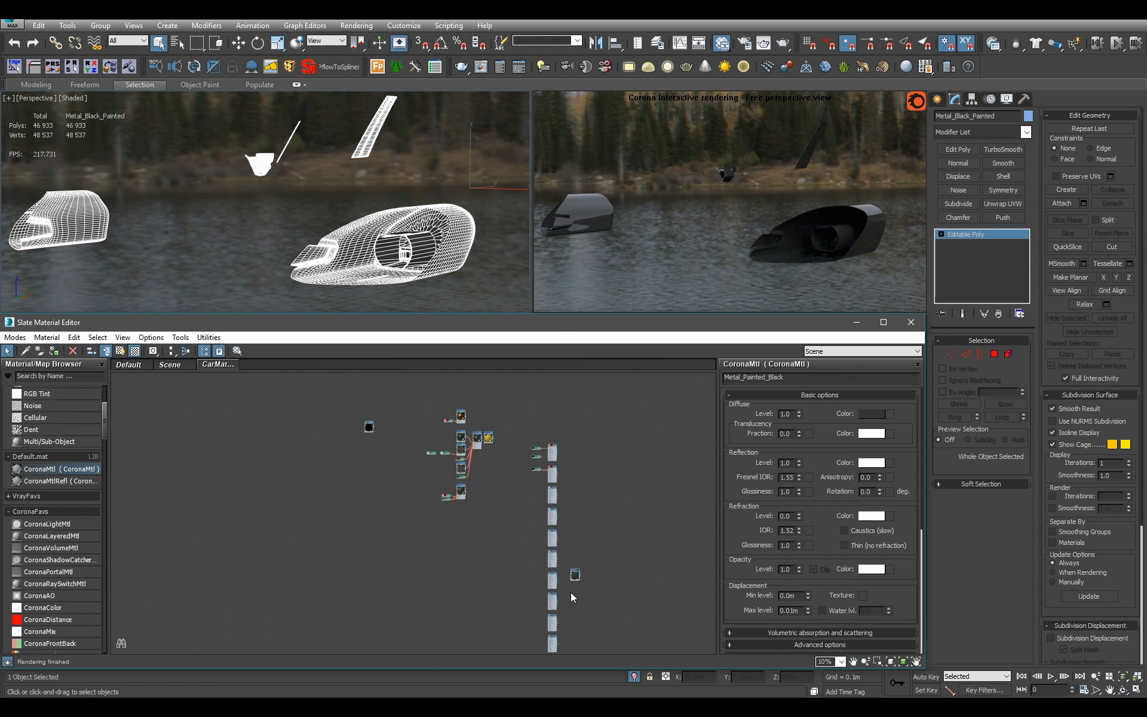
{"action": "left_click_drag", "start_coordinate": [576, 577], "coordinate": [487, 439]}
{"action": "scroll", "coordinate": [485, 411], "scroll_direction": "up", "scroll_amount": 6}
{"action": "left_click", "coordinate": [542, 459]}
{"action": "scroll", "coordinate": [543, 458], "scroll_direction": "down", "scroll_amount": 2}
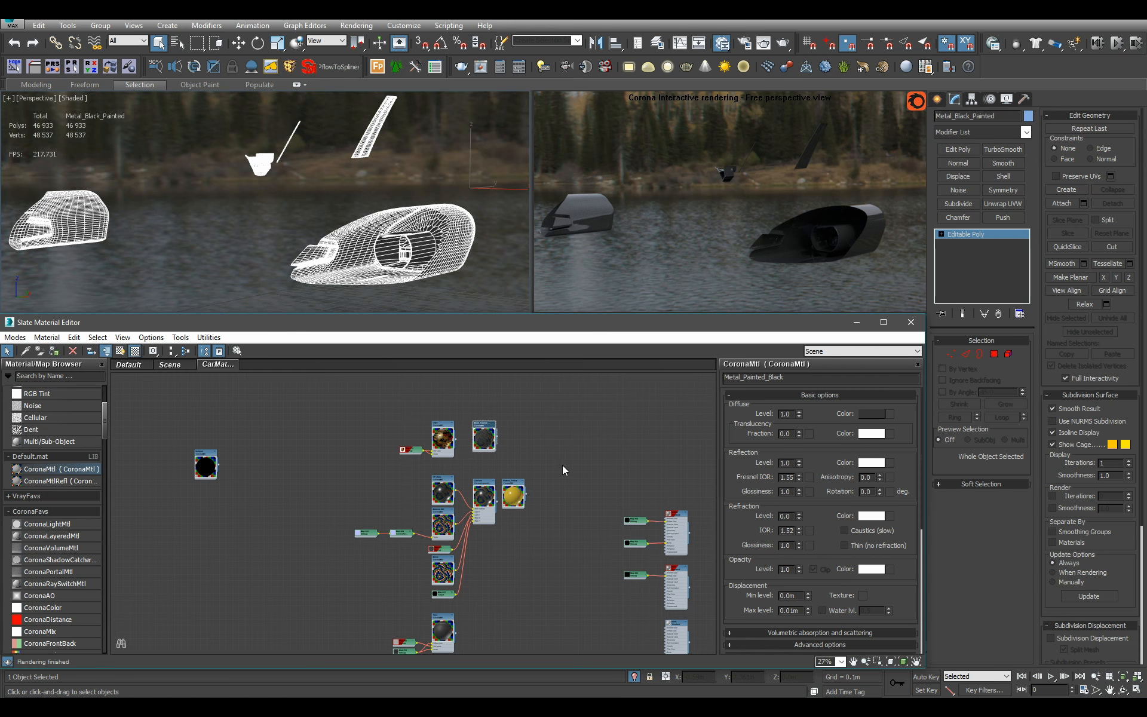
{"action": "left_click", "coordinate": [563, 467]}
Deselect the black painted parts, exit isolation and view the whole car alongside the remaining Standard materials
{"action": "middle_click_drag", "start_coordinate": [650, 529], "coordinate": [459, 444]}
{"action": "scroll", "coordinate": [461, 448], "scroll_direction": "down", "scroll_amount": 2}
{"action": "left_click", "coordinate": [478, 282]}
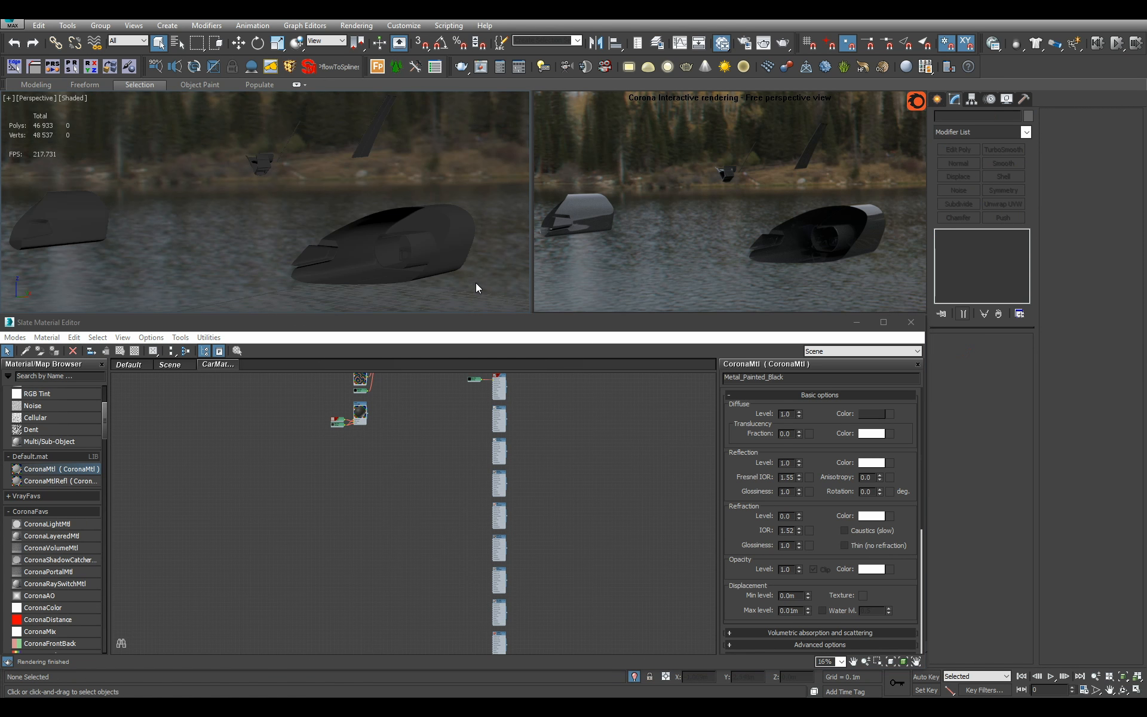
{"action": "left_click", "coordinate": [634, 676]}
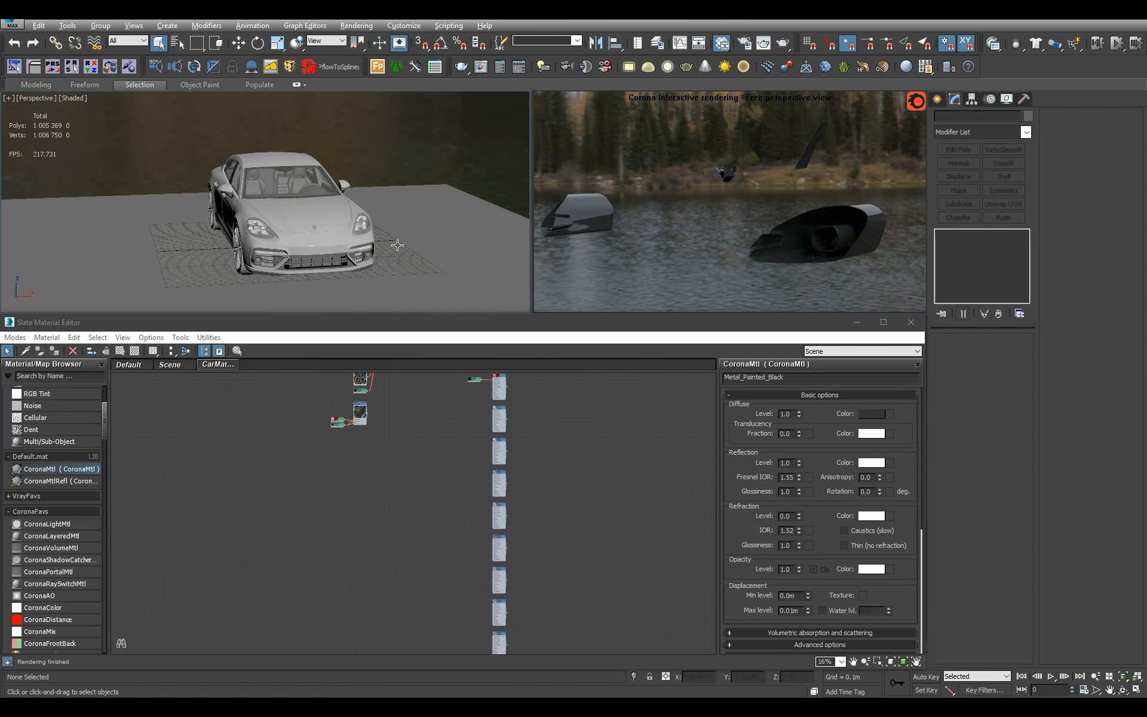
{"action": "middle_click_drag", "start_coordinate": [402, 248], "coordinate": [372, 245], "text": "alt"}
{"action": "scroll", "coordinate": [372, 245], "scroll_direction": "up", "scroll_amount": 2}
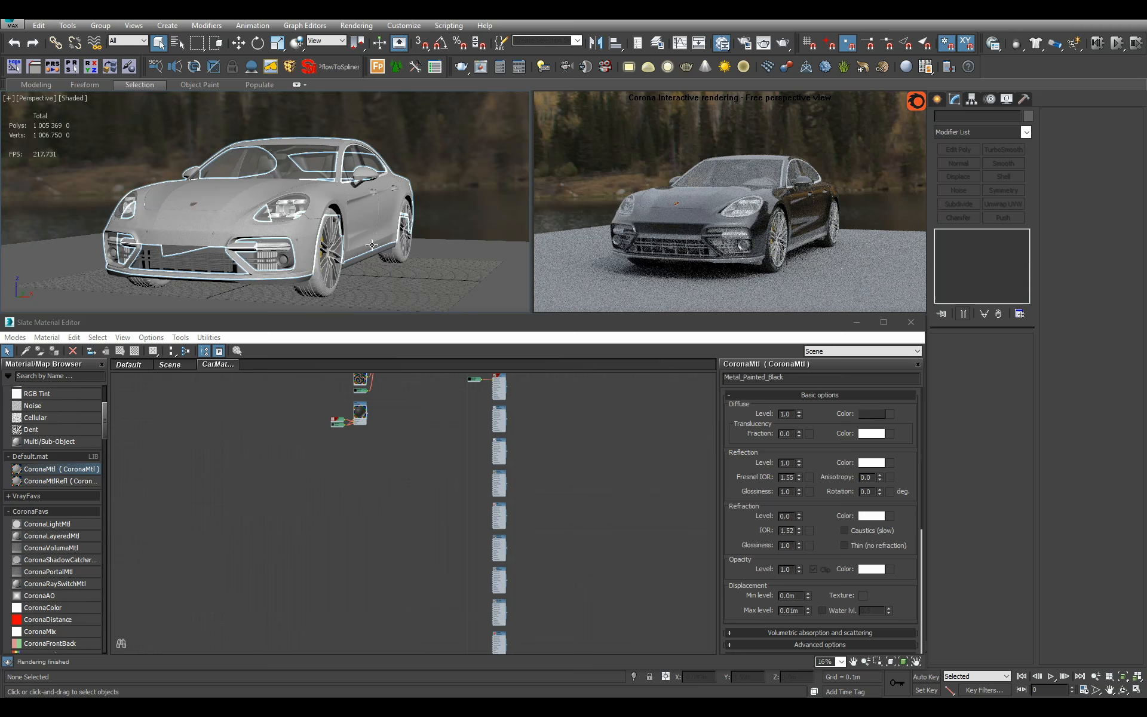
{"action": "middle_click_drag", "start_coordinate": [512, 519], "coordinate": [501, 541]}
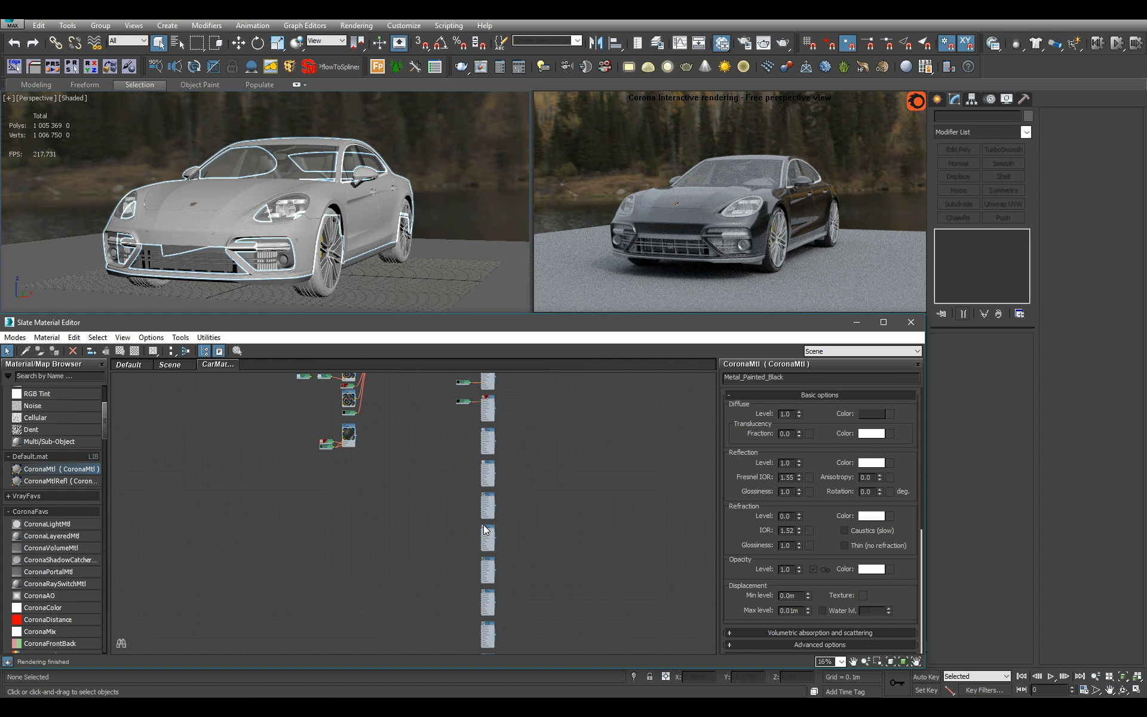
Open the brakes Standard material's diffuse bitmap, reload brake.jpg and enlarge its preview to inspect the texture
{"action": "left_click", "coordinate": [418, 291]}
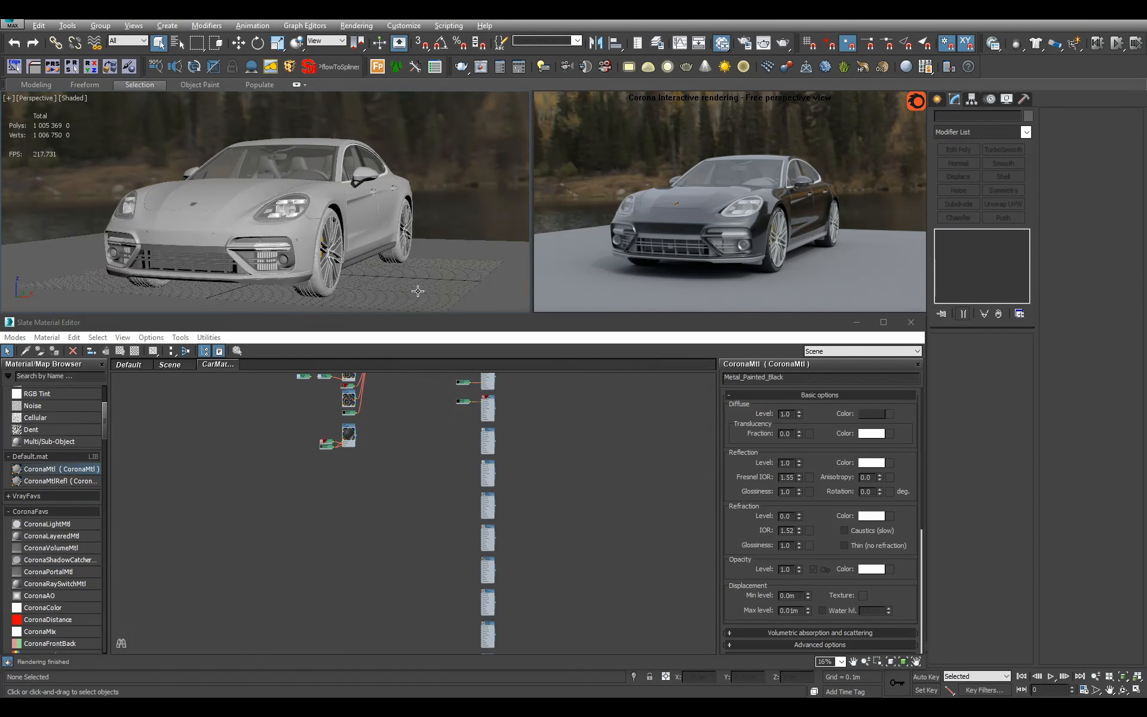
{"action": "scroll", "coordinate": [476, 492], "scroll_direction": "up", "scroll_amount": 6}
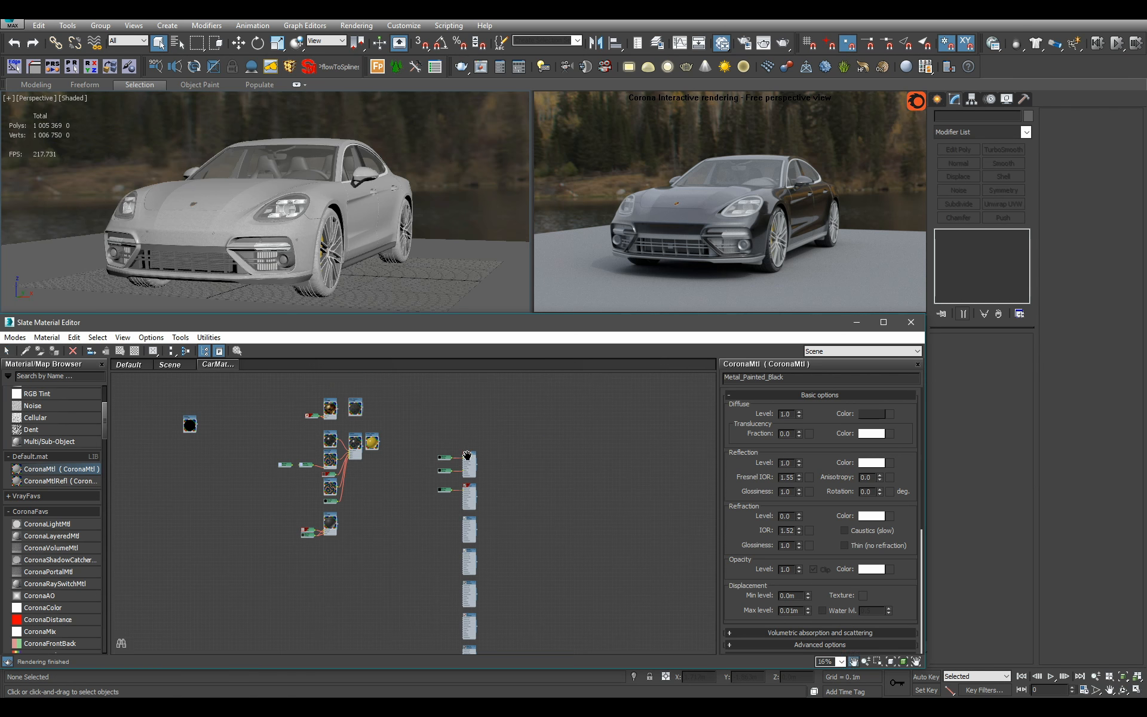
{"action": "left_click", "coordinate": [476, 493]}
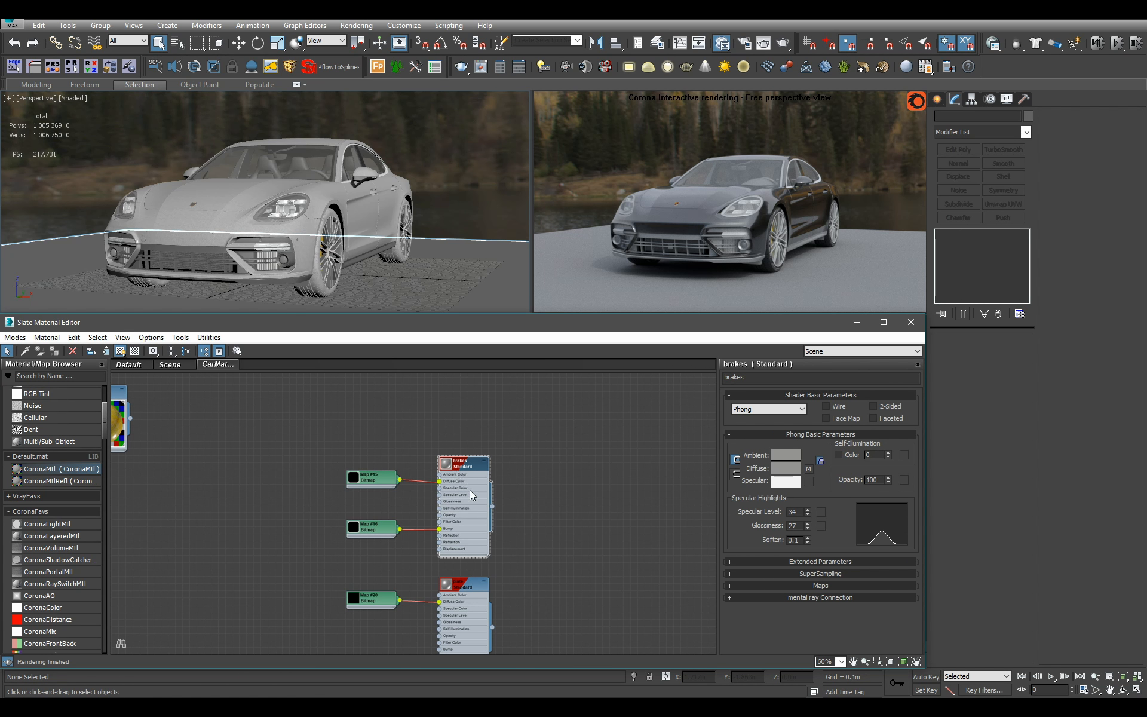
{"action": "scroll", "coordinate": [470, 490], "scroll_direction": "up", "scroll_amount": 2}
{"action": "double_click", "coordinate": [381, 423]}
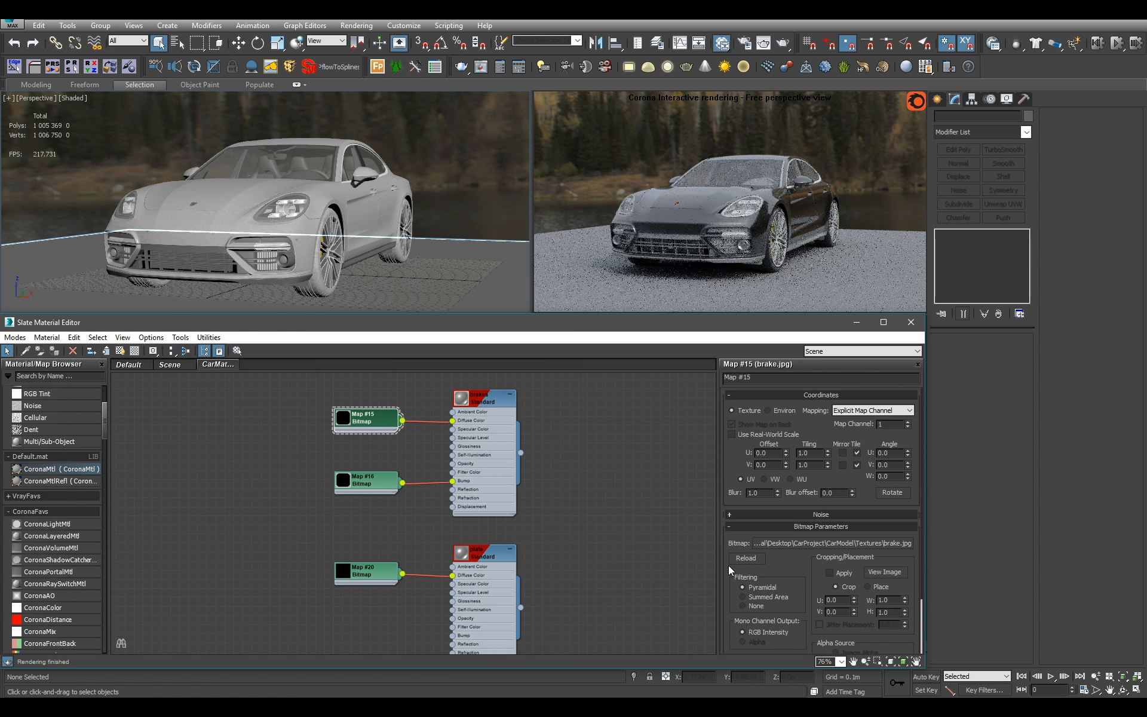
{"action": "left_click", "coordinate": [747, 558]}
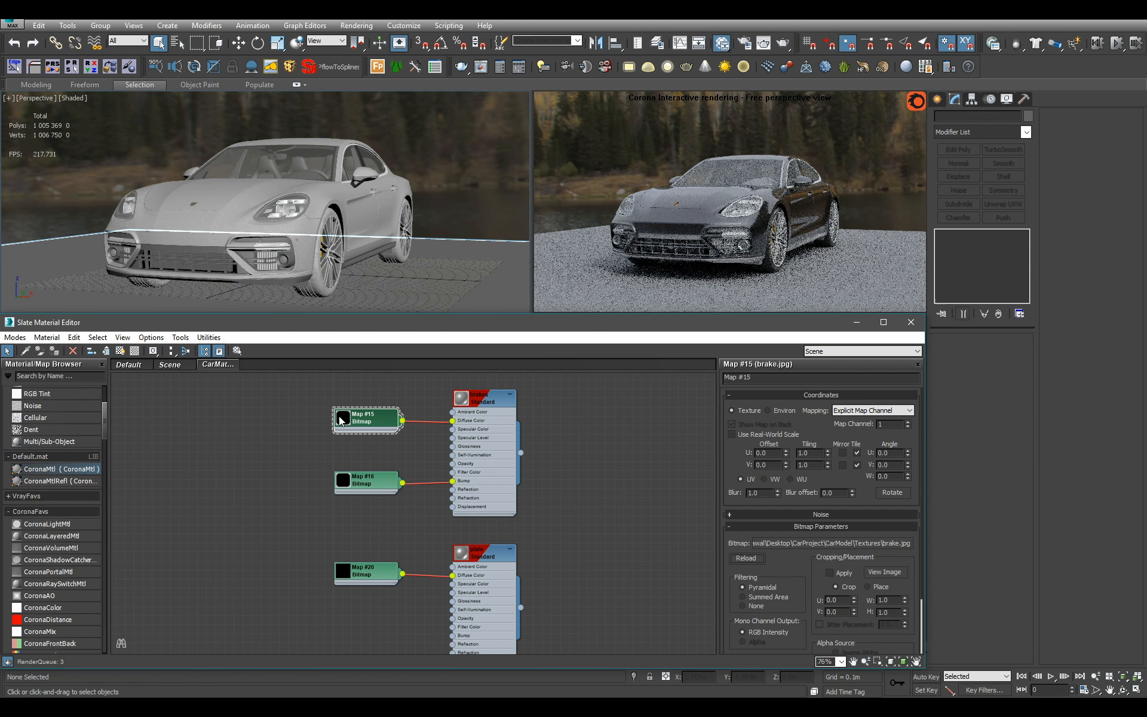
{"action": "double_click", "coordinate": [343, 418]}
{"action": "scroll", "coordinate": [398, 451], "scroll_direction": "up", "scroll_amount": 2}
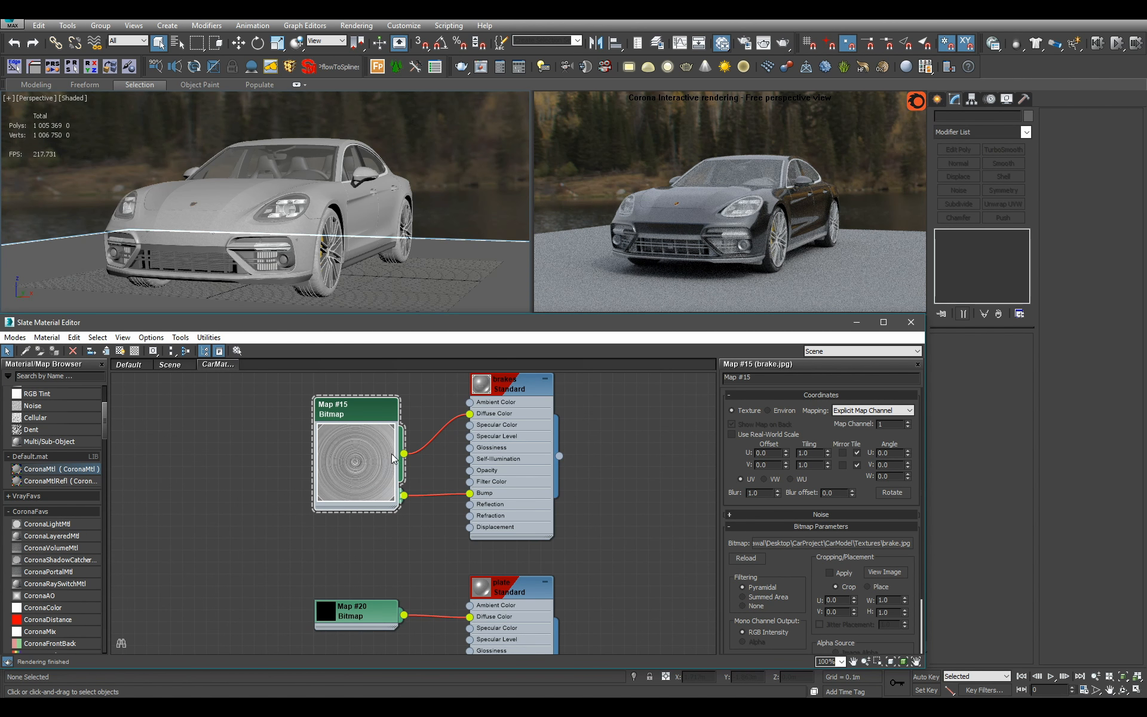
{"action": "scroll", "coordinate": [498, 543], "scroll_direction": "down", "scroll_amount": 2}
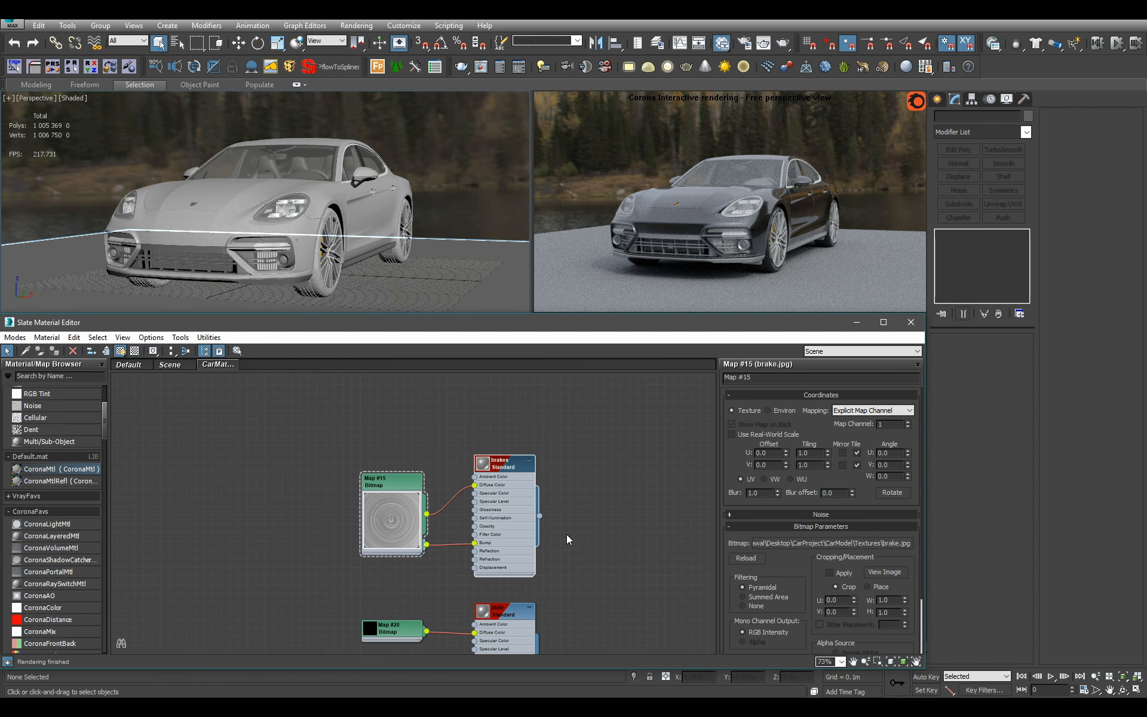
Replace the brakes Standard node with a new CoronaMtl named Metal_Brakes, keeping the brake.jpg bitmap node
{"action": "key", "text": "Delete"}
{"action": "left_click_drag", "start_coordinate": [387, 489], "coordinate": [395, 419]}
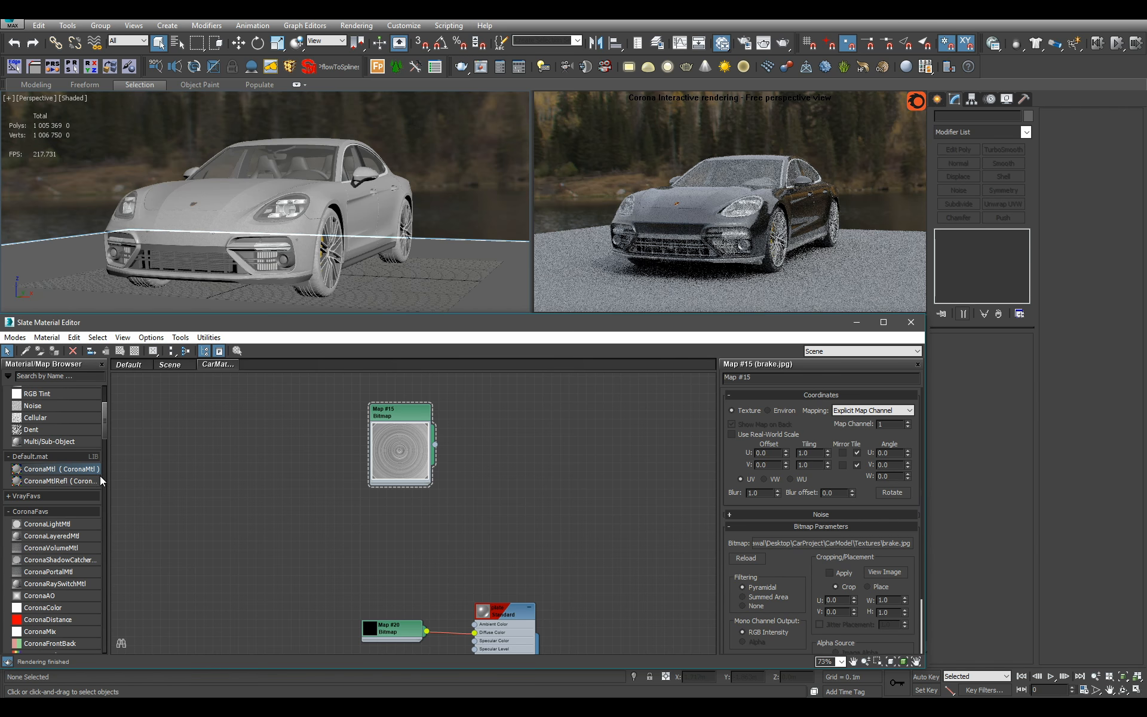
{"action": "left_click_drag", "start_coordinate": [68, 467], "coordinate": [573, 417]}
{"action": "double_click", "coordinate": [571, 456]}
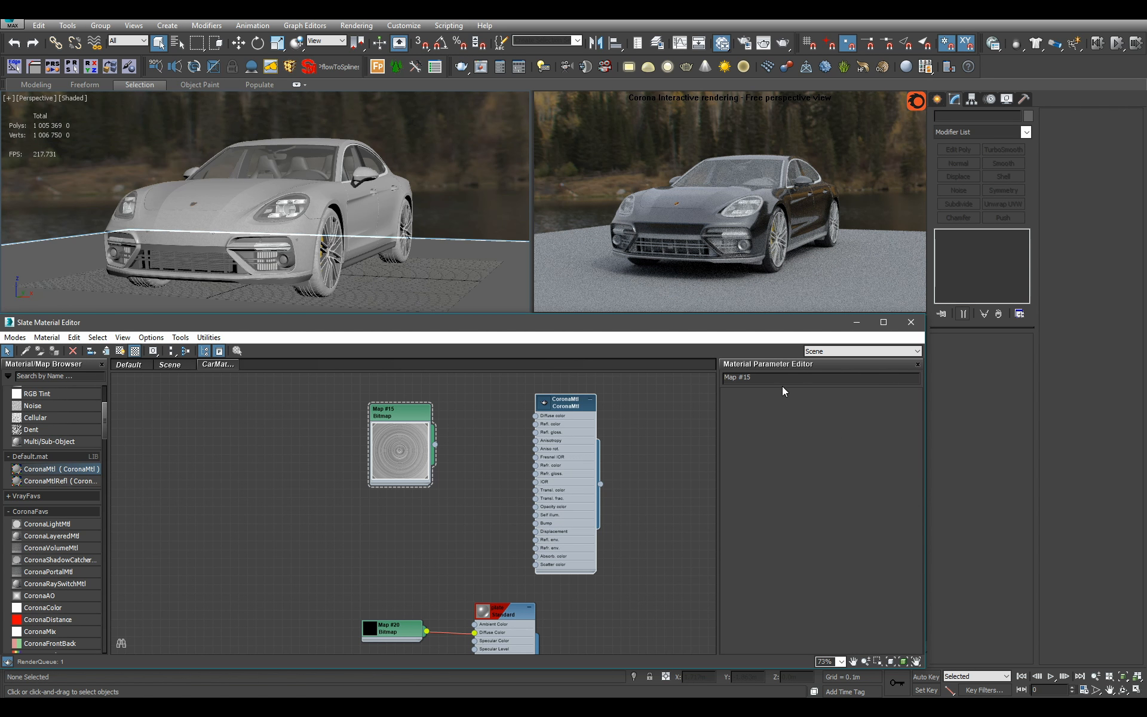
{"action": "double_click", "coordinate": [776, 377]}
{"action": "type", "text": "Metal_Brakes"}
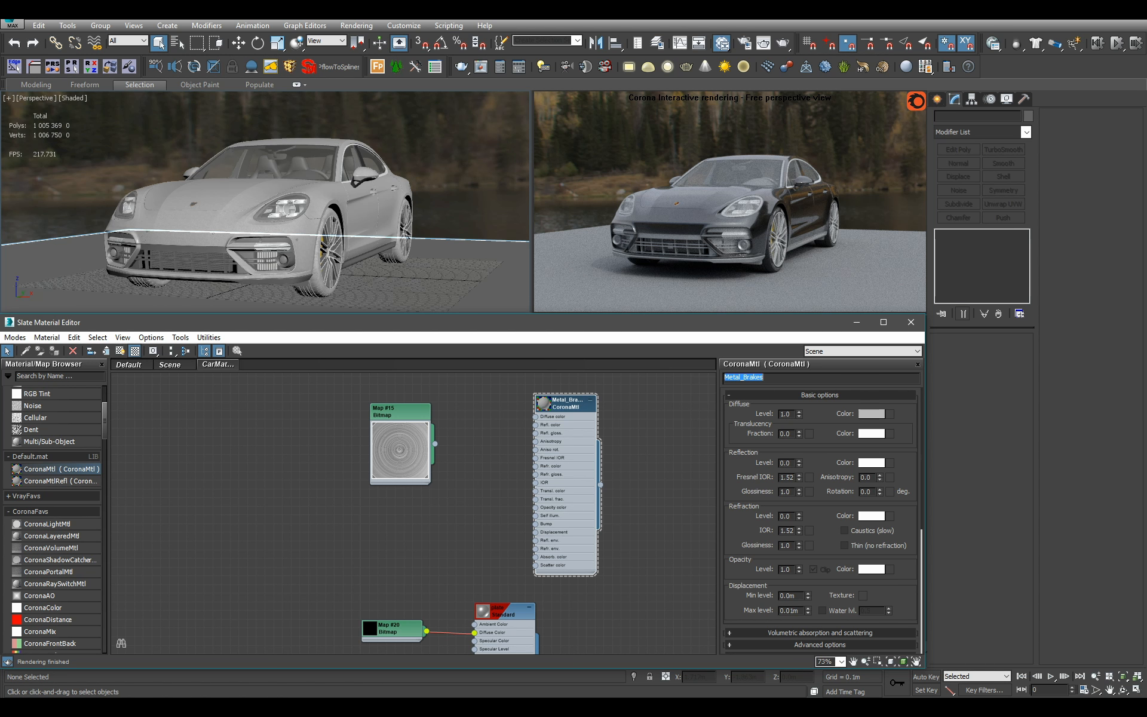
Enlarge the Metal_Brakes preview and set its diffuse level to 0, reflection level to 1 and Fresnel IOR to 10
{"action": "scroll", "coordinate": [459, 451], "scroll_direction": "up", "scroll_amount": 2}
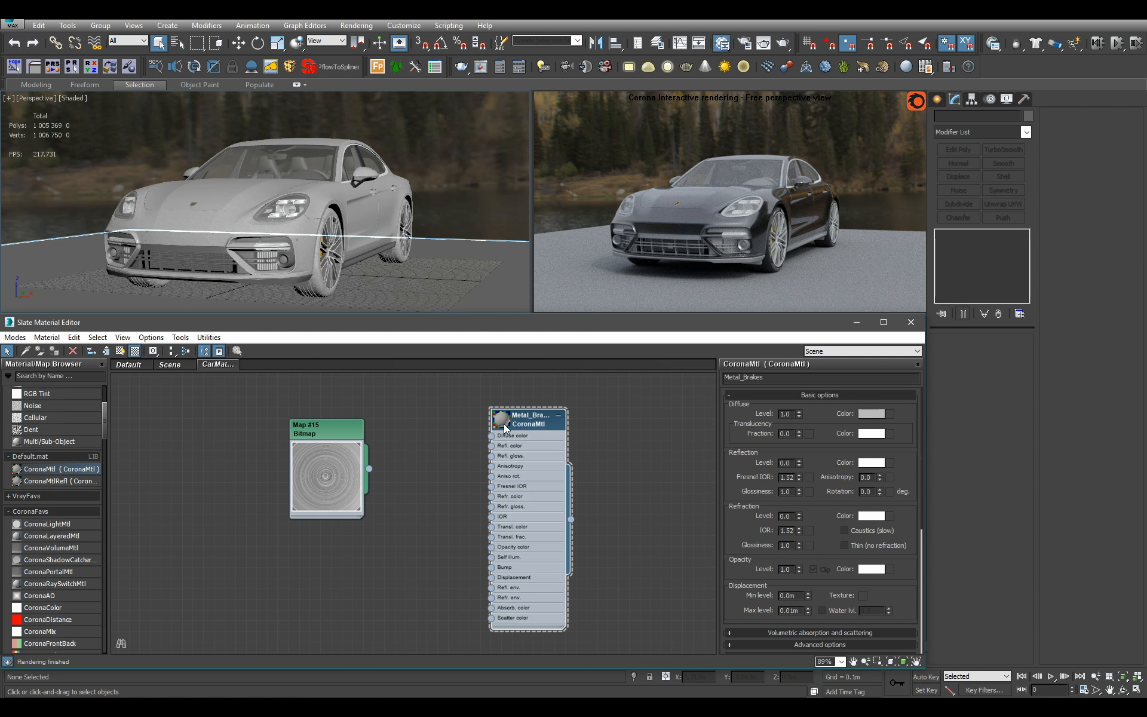
{"action": "right_click", "coordinate": [799, 413]}
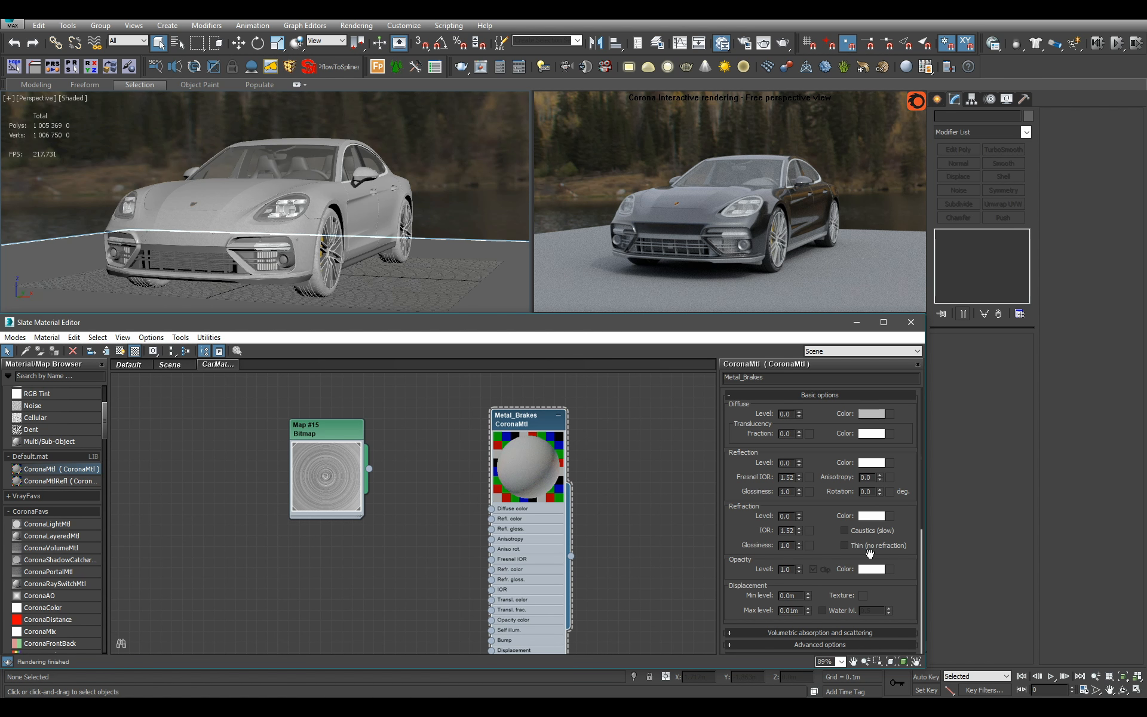
{"action": "type", "text": "1"}
{"action": "key", "text": "Return"}
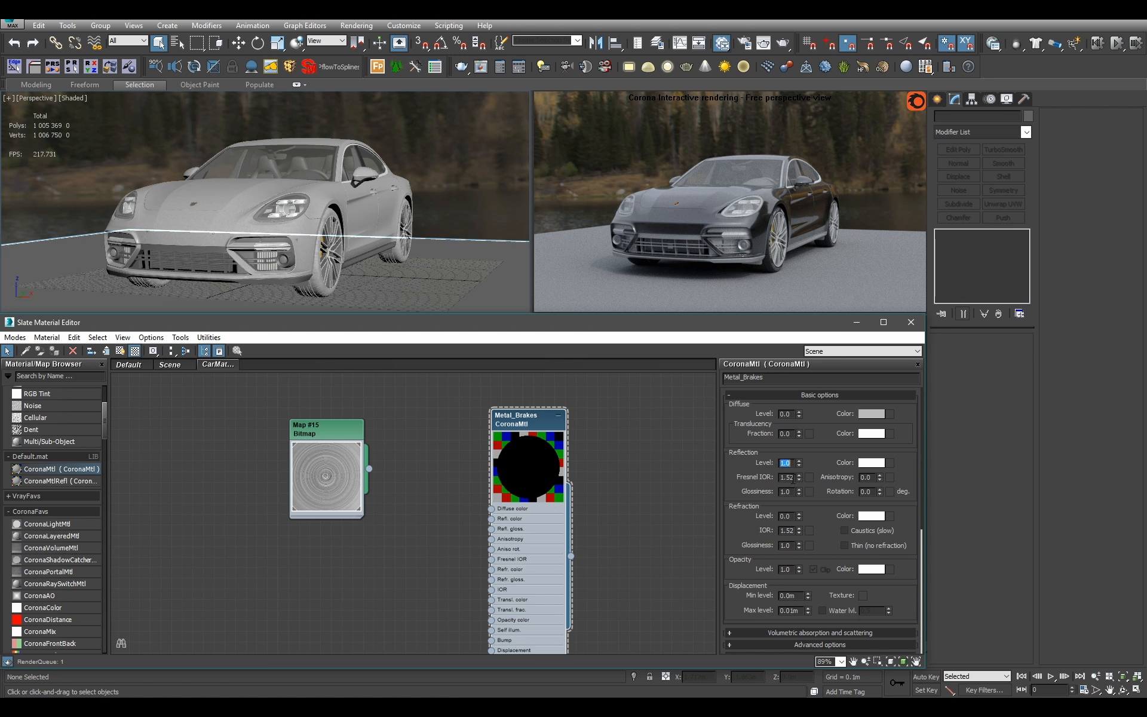
{"action": "type", "text": "10"}
{"action": "key", "text": "Return"}
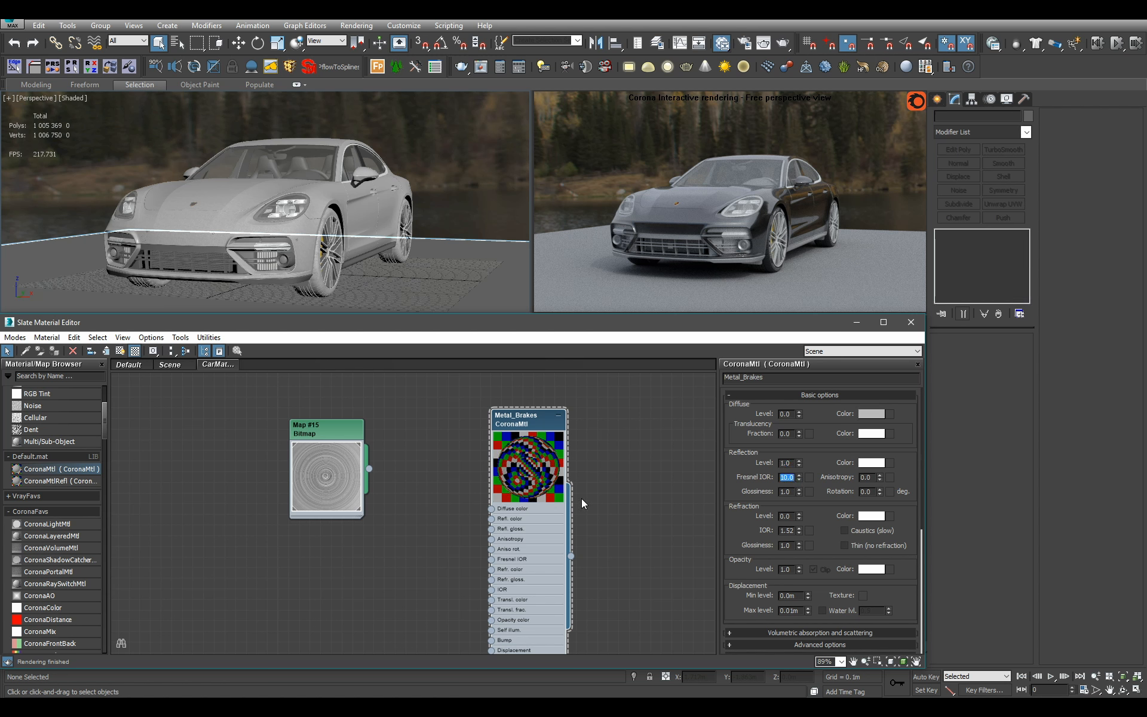
Add an Output map and feed the brake.jpg bitmap into it
{"action": "scroll", "coordinate": [582, 498], "scroll_direction": "up", "scroll_amount": 2}
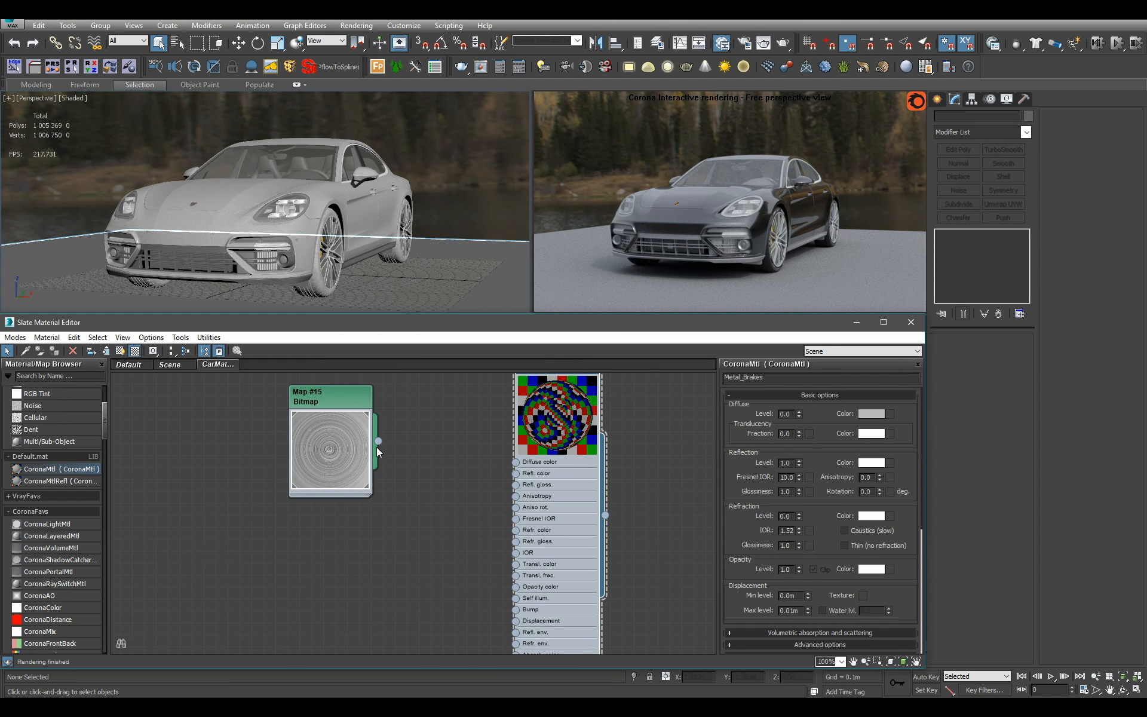
{"action": "left_click_drag", "start_coordinate": [376, 446], "coordinate": [413, 473]}
{"action": "mouse_move", "coordinate": [435, 476]}
{"action": "left_click", "coordinate": [546, 491]}
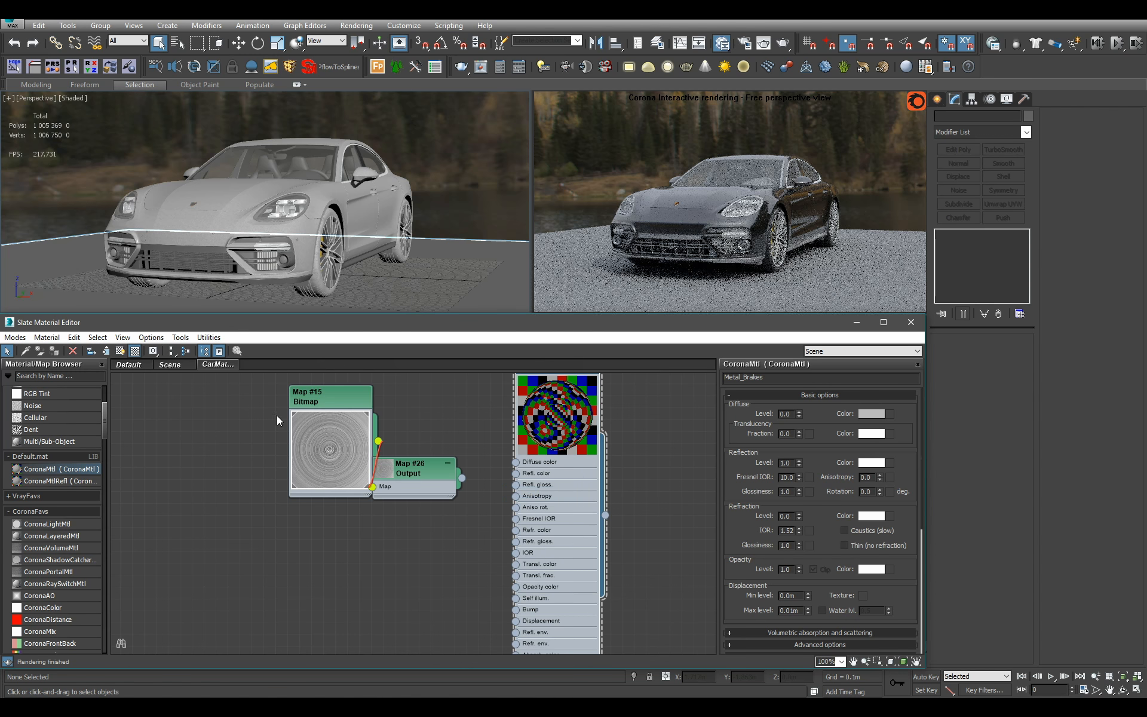
Shrink the brake.jpg bitmap's preview, move the node away from the Output map and set its blur to 0.25
{"action": "double_click", "coordinate": [314, 412]}
{"action": "mouse_move", "coordinate": [314, 412]}
{"action": "left_mouse_down"}
{"action": "mouse_move", "coordinate": [252, 435]}
{"action": "mouse_move", "coordinate": [248, 466]}
{"action": "left_mouse_up"}
{"action": "double_click", "coordinate": [263, 425]}
{"action": "double_click", "coordinate": [759, 492]}
{"action": "type", "text": "0.25"}
{"action": "key", "text": "Return"}
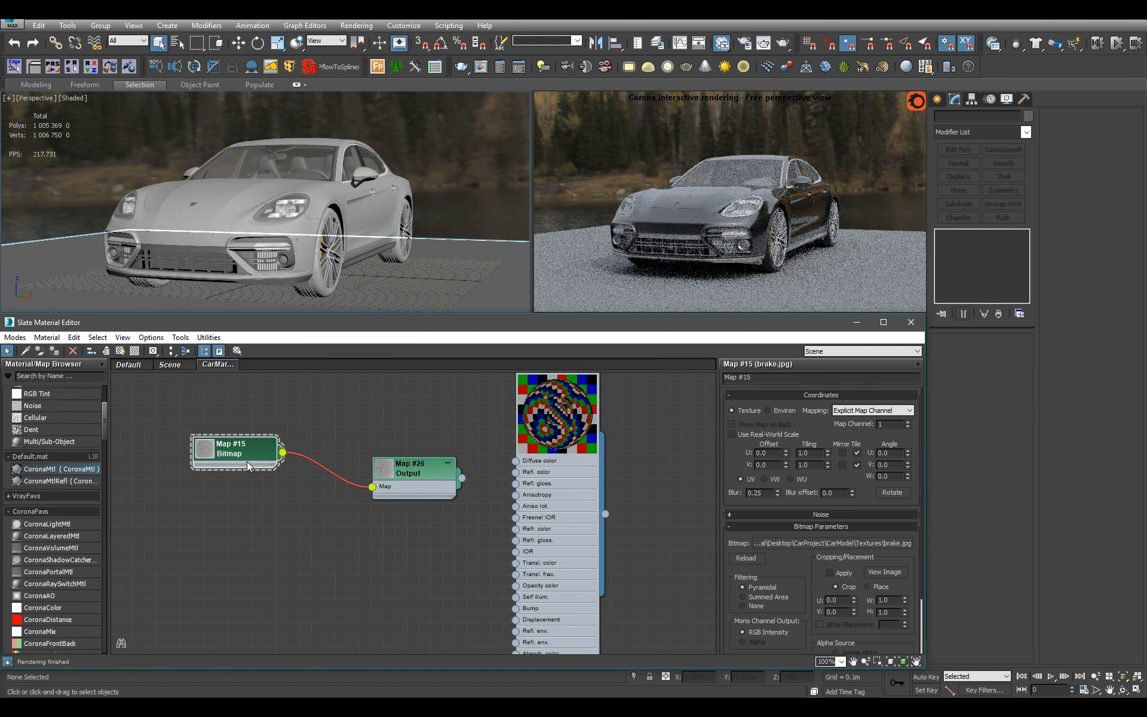
Bring the brakes Standard material from the scene materials into the node view, select the objects using it and isolate them
{"action": "scroll", "coordinate": [430, 493], "scroll_direction": "up", "scroll_amount": 1}
{"action": "scroll", "coordinate": [486, 475], "scroll_direction": "down", "scroll_amount": 5}
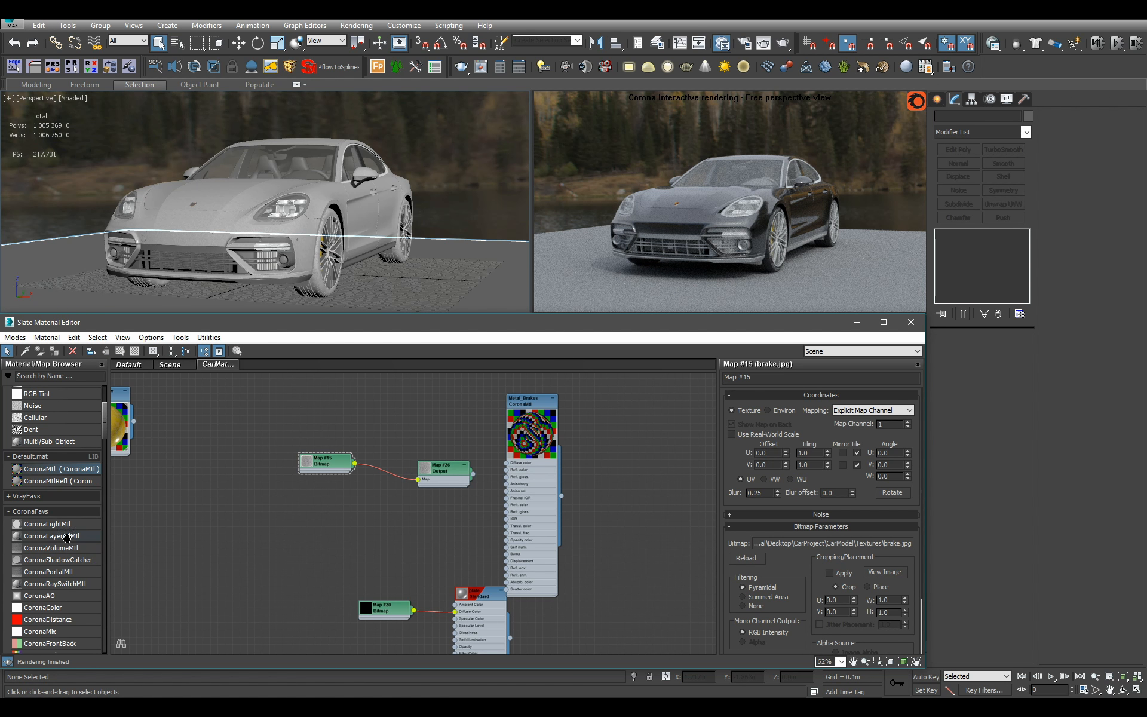
{"action": "scroll", "coordinate": [67, 536], "scroll_direction": "down", "scroll_amount": 10}
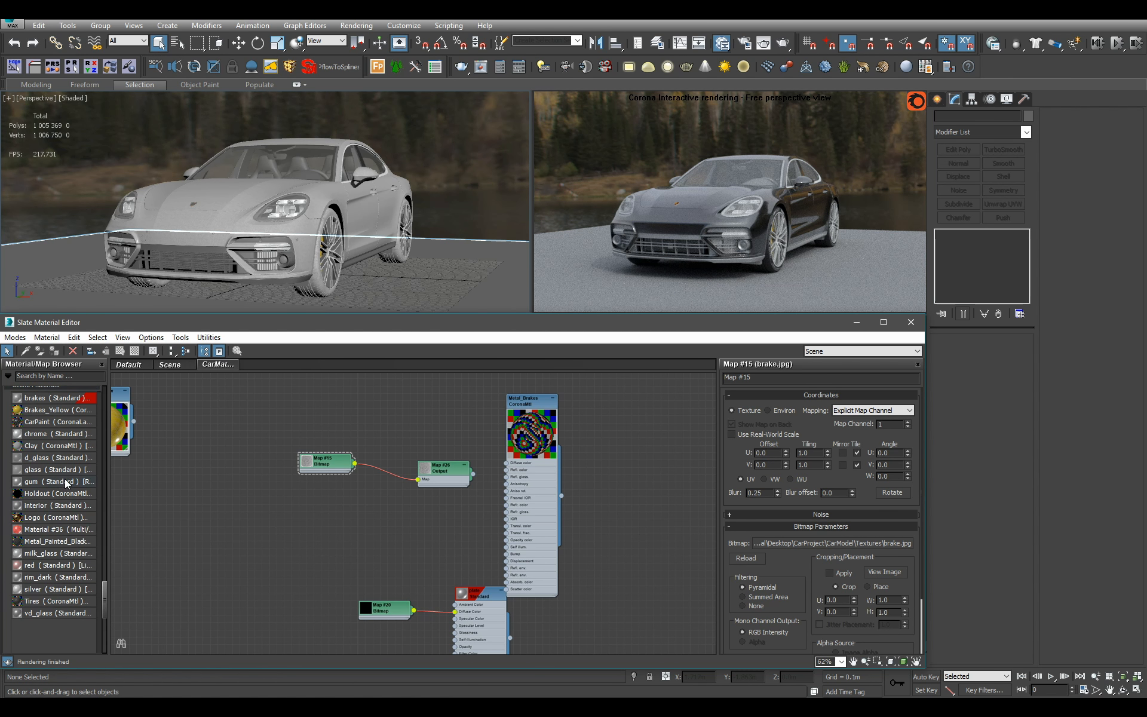
{"action": "scroll", "coordinate": [69, 446], "scroll_direction": "up", "scroll_amount": 2}
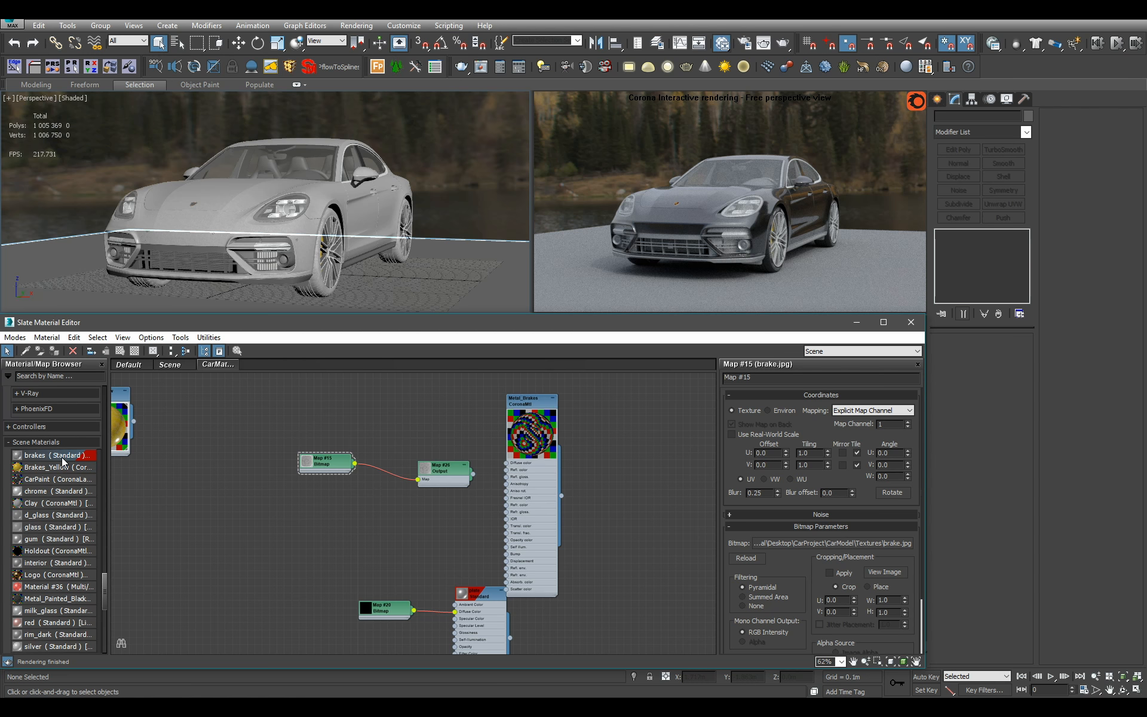
{"action": "left_click_drag", "start_coordinate": [62, 458], "coordinate": [451, 519]}
{"action": "scroll", "coordinate": [418, 530], "scroll_direction": "up", "scroll_amount": 4}
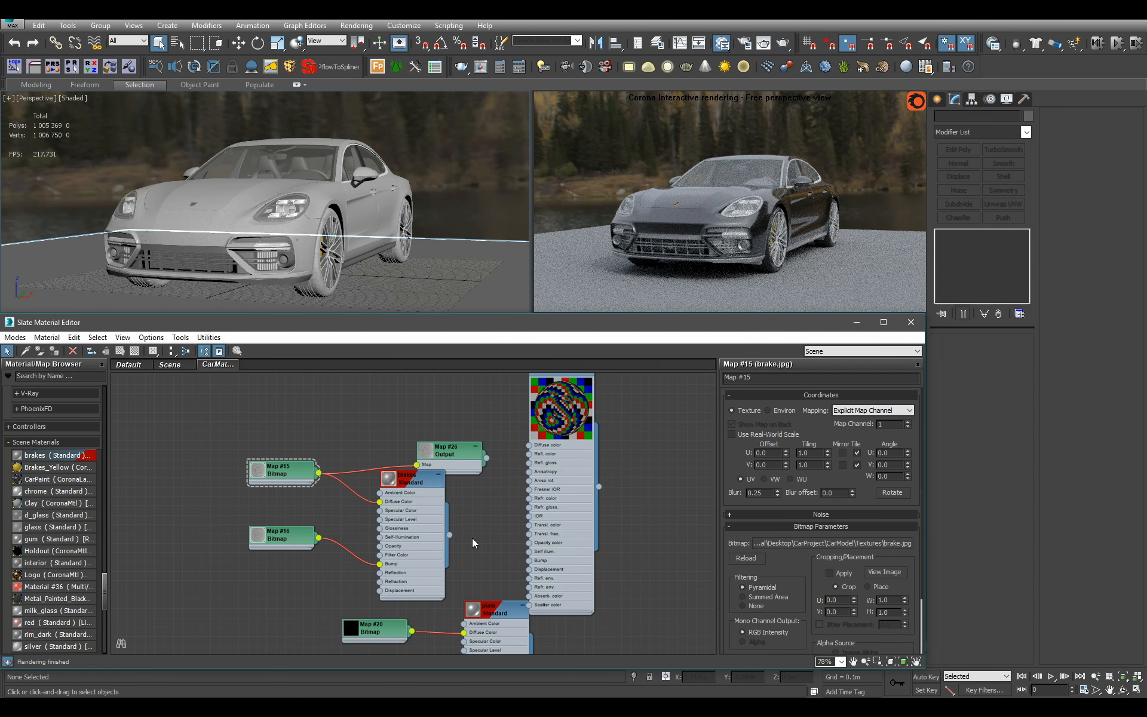
{"action": "double_click", "coordinate": [419, 525]}
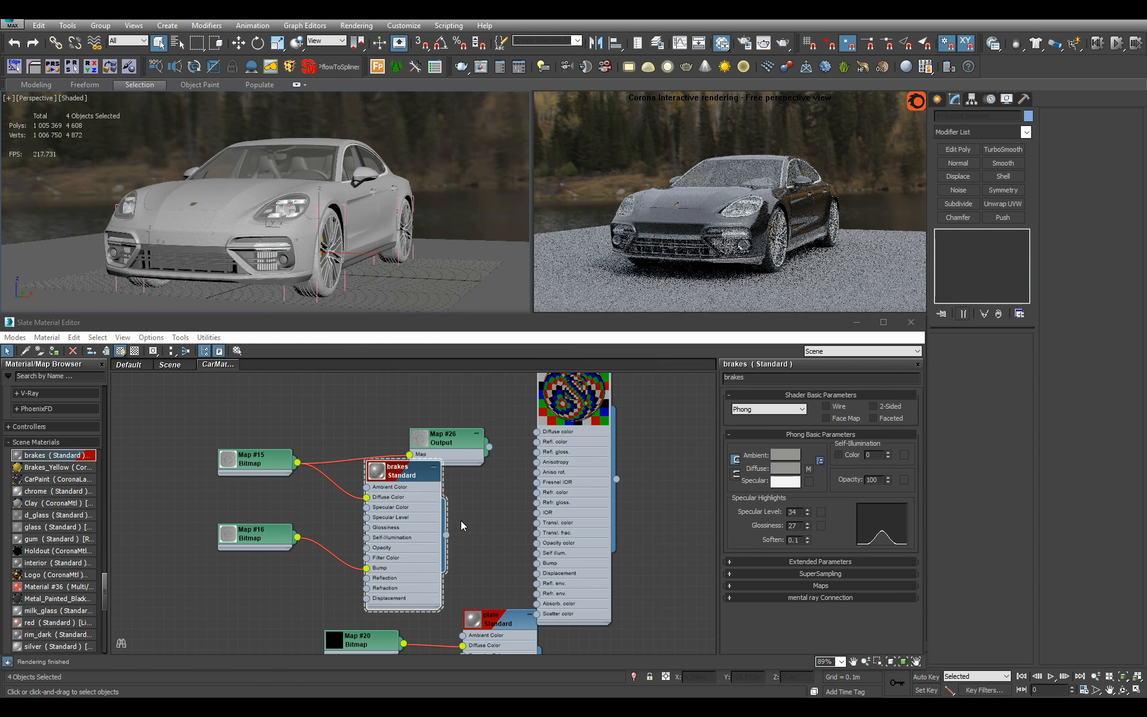
{"action": "key", "text": "alt+q"}
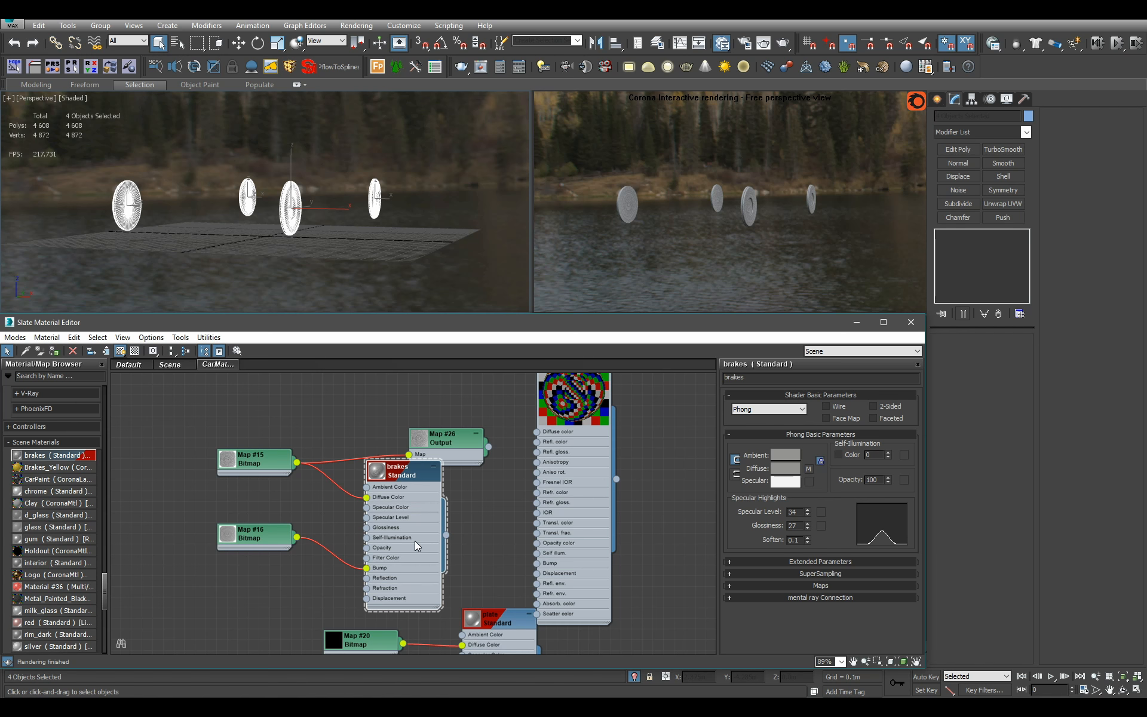
Delete the brakes Standard node and connect the Output map to the reflection glossiness slot of Metal_Brakes
{"action": "key", "text": "Delete"}
{"action": "scroll", "coordinate": [446, 483], "scroll_direction": "up", "scroll_amount": 2}
{"action": "left_click_drag", "start_coordinate": [450, 486], "coordinate": [510, 479]}
{"action": "scroll", "coordinate": [367, 515], "scroll_direction": "up", "scroll_amount": 1}
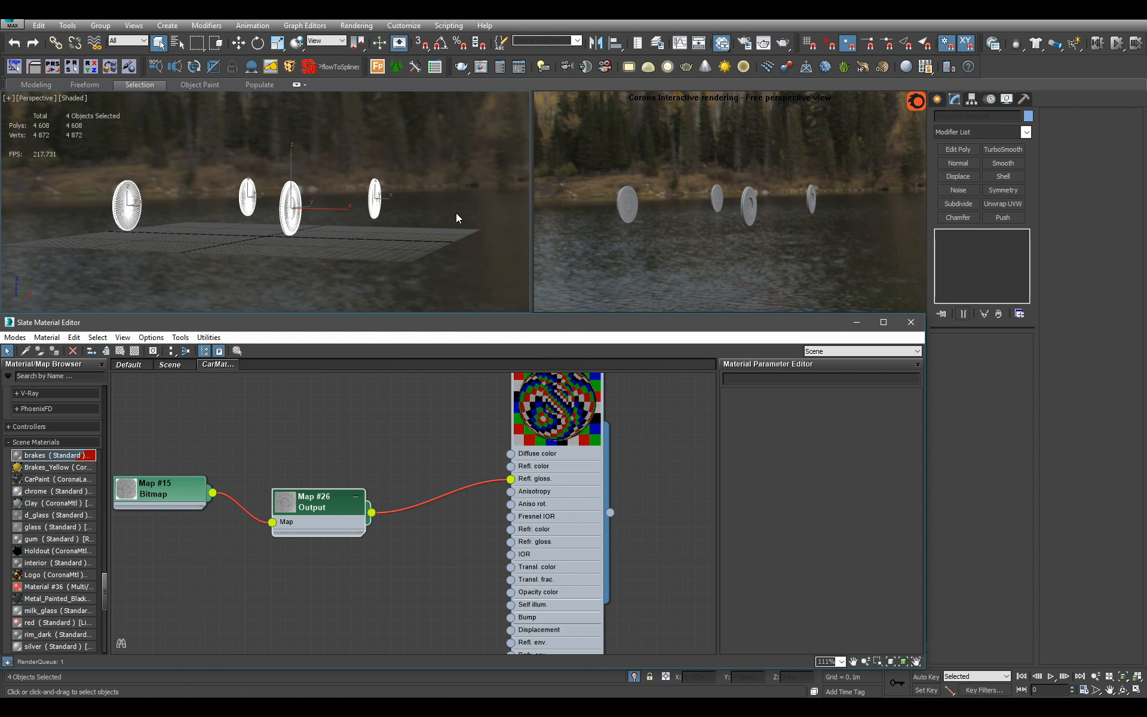
Assign Metal_Brakes to the isolated brake discs and check them up close in the interactive render
{"action": "middle_click_drag", "start_coordinate": [457, 213], "coordinate": [429, 219], "text": "alt"}
{"action": "left_click", "coordinate": [603, 478]}
{"action": "middle_click_drag", "start_coordinate": [337, 259], "coordinate": [392, 231], "text": "alt"}
{"action": "left_click", "coordinate": [538, 459]}
{"action": "key", "text": "a"}
{"action": "scroll", "coordinate": [392, 231], "scroll_direction": "up", "scroll_amount": 3}
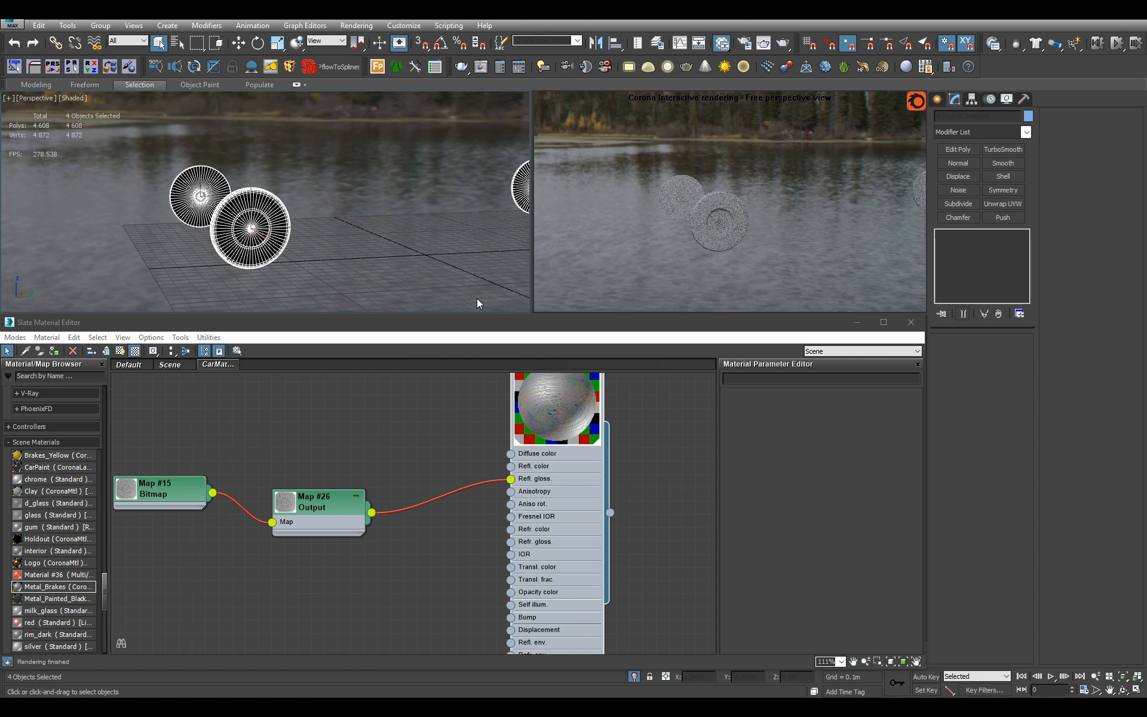
{"action": "middle_click_drag", "start_coordinate": [477, 299], "coordinate": [436, 231], "text": "alt"}
{"action": "scroll", "coordinate": [403, 230], "scroll_direction": "up", "scroll_amount": 3}
Set the Output map's RGB Offset to 0.5 and RGB Level to 0.6, then check the discs from another angle
{"action": "double_click", "coordinate": [318, 519]}
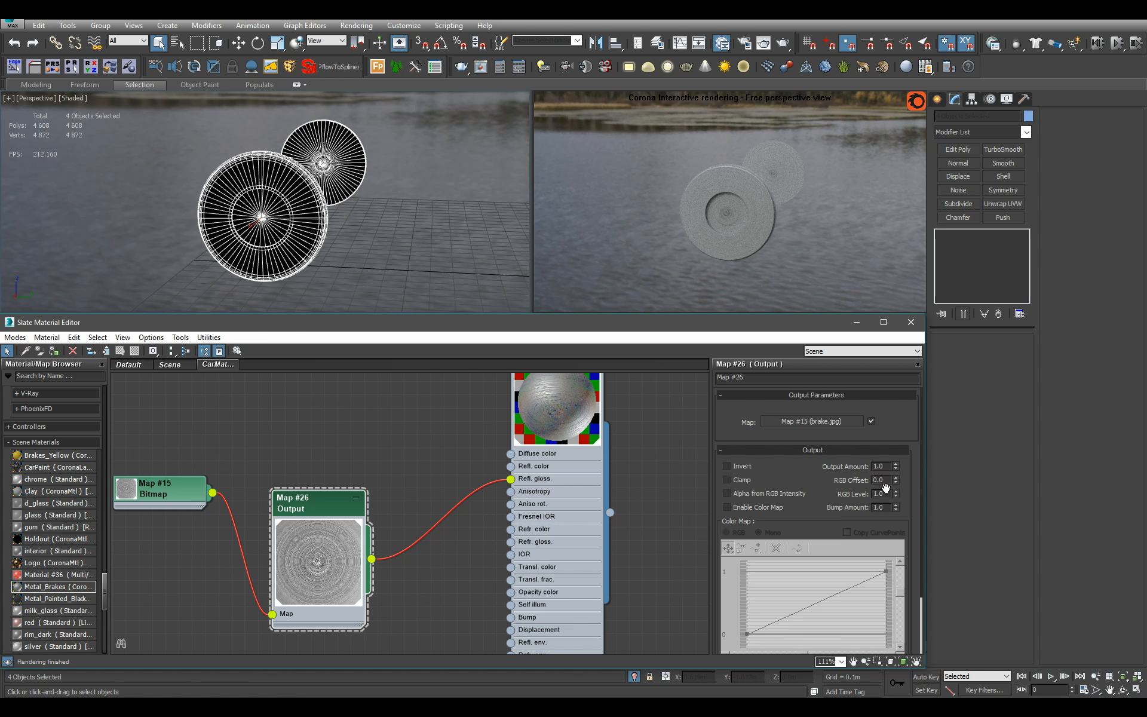
{"action": "key", "text": "Return"}
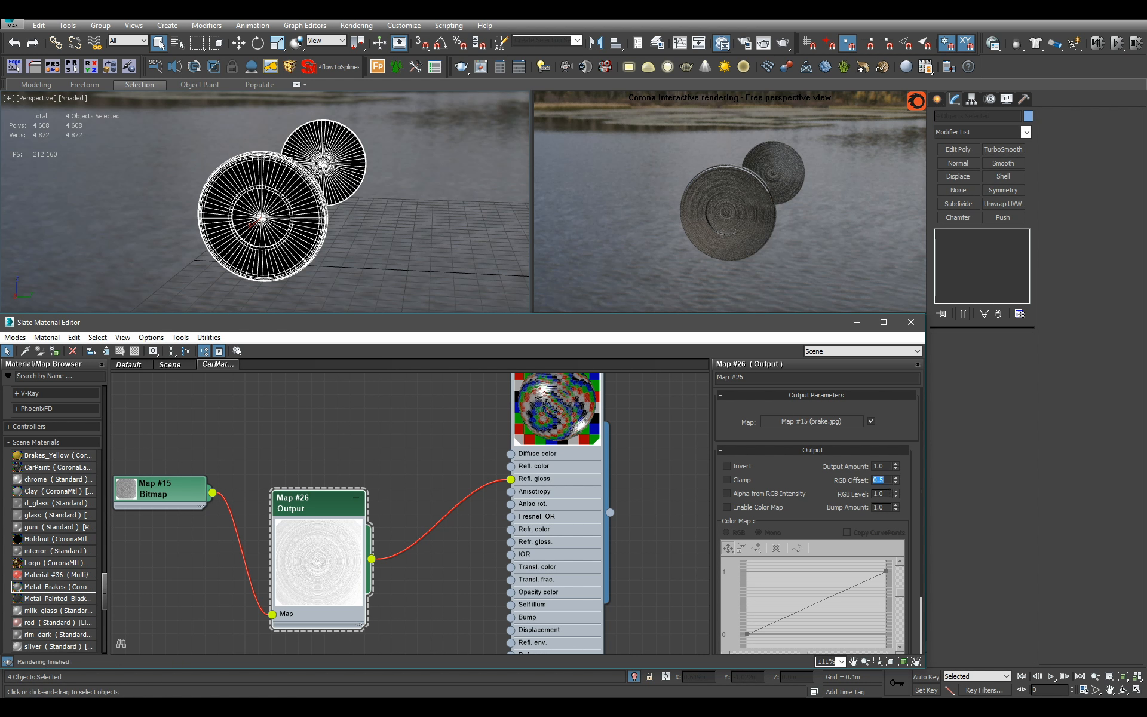
{"action": "left_click", "coordinate": [892, 493]}
{"action": "type", "text": ".6"}
{"action": "key", "text": "Return"}
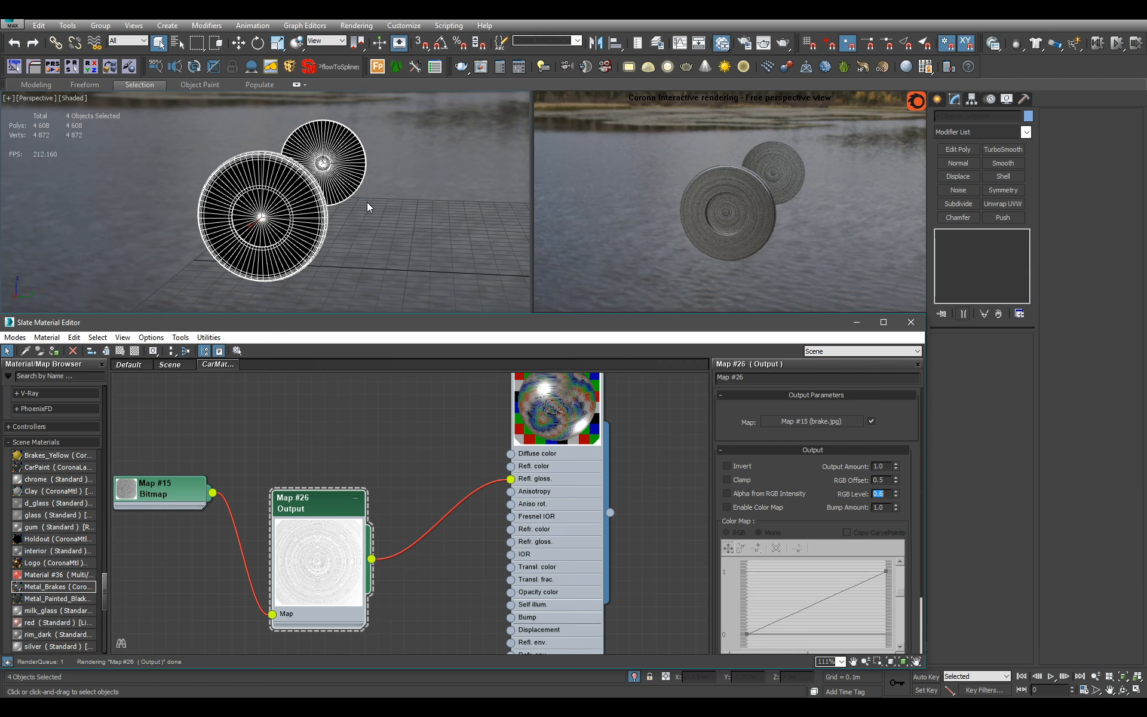
{"action": "middle_click_drag", "start_coordinate": [367, 202], "coordinate": [430, 255], "text": "alt"}
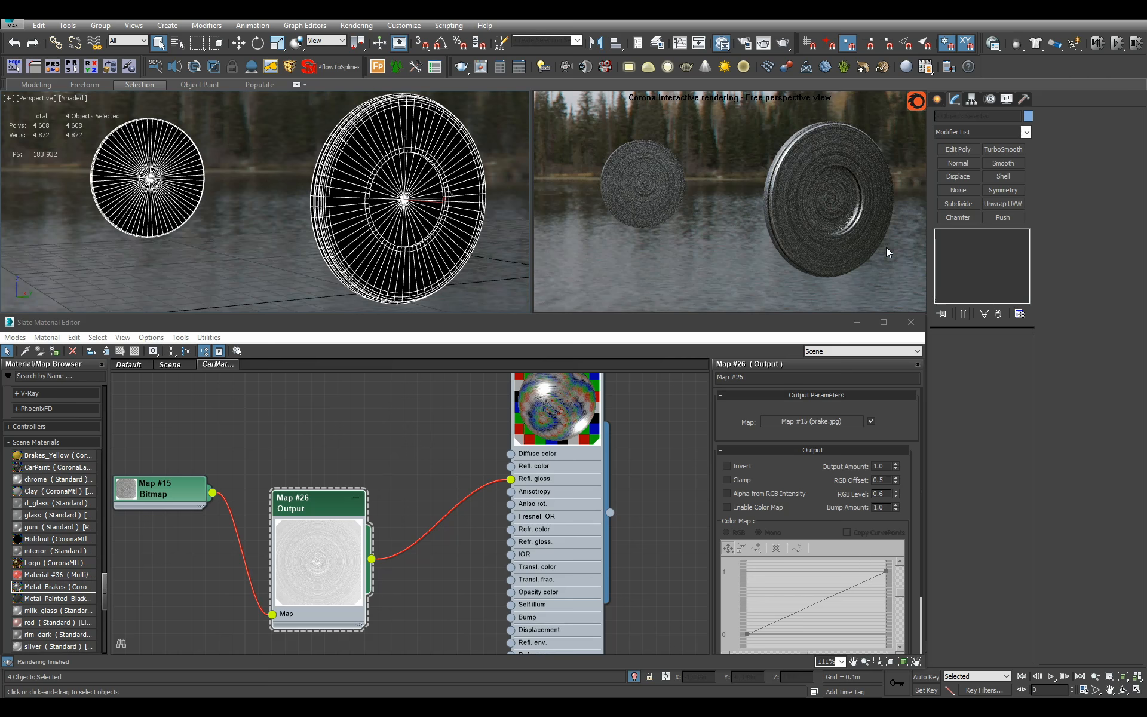
Collapse the Output map's preview, hide the unused slots of Metal_Brakes and move its nodes beside the Logo material
{"action": "scroll", "coordinate": [424, 472], "scroll_direction": "down", "scroll_amount": 4}
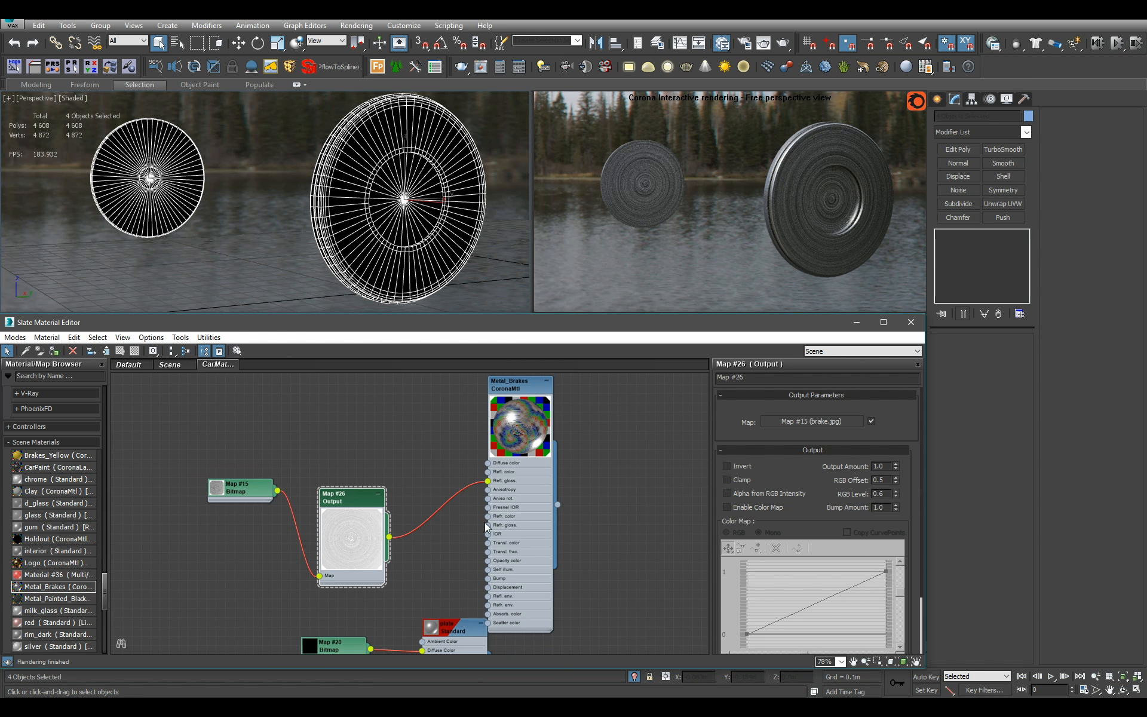
{"action": "left_click", "coordinate": [378, 494]}
{"action": "left_click_drag", "start_coordinate": [341, 497], "coordinate": [369, 478]}
{"action": "scroll", "coordinate": [531, 481], "scroll_direction": "down", "scroll_amount": 7}
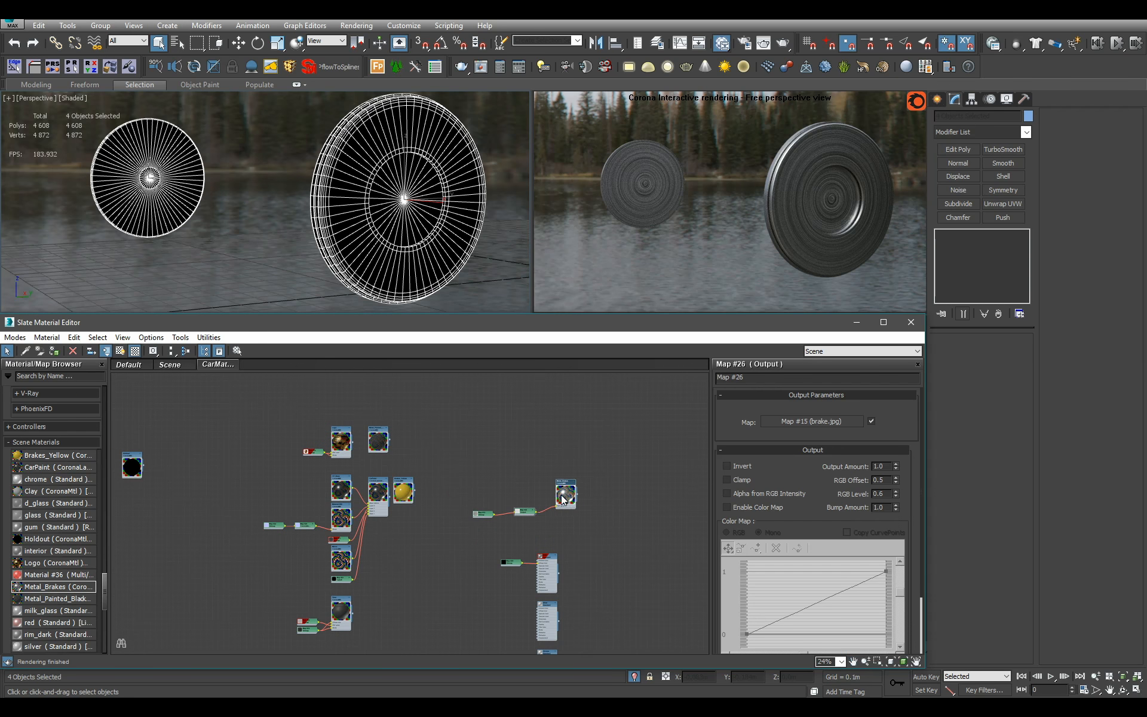
{"action": "left_click", "coordinate": [291, 447]}
{"action": "key", "text": "c"}
{"action": "middle_click_drag", "start_coordinate": [330, 462], "coordinate": [410, 476]}
{"action": "scroll", "coordinate": [411, 476], "scroll_direction": "up", "scroll_amount": 1}
{"action": "scroll", "coordinate": [394, 466], "scroll_direction": "down", "scroll_amount": 2}
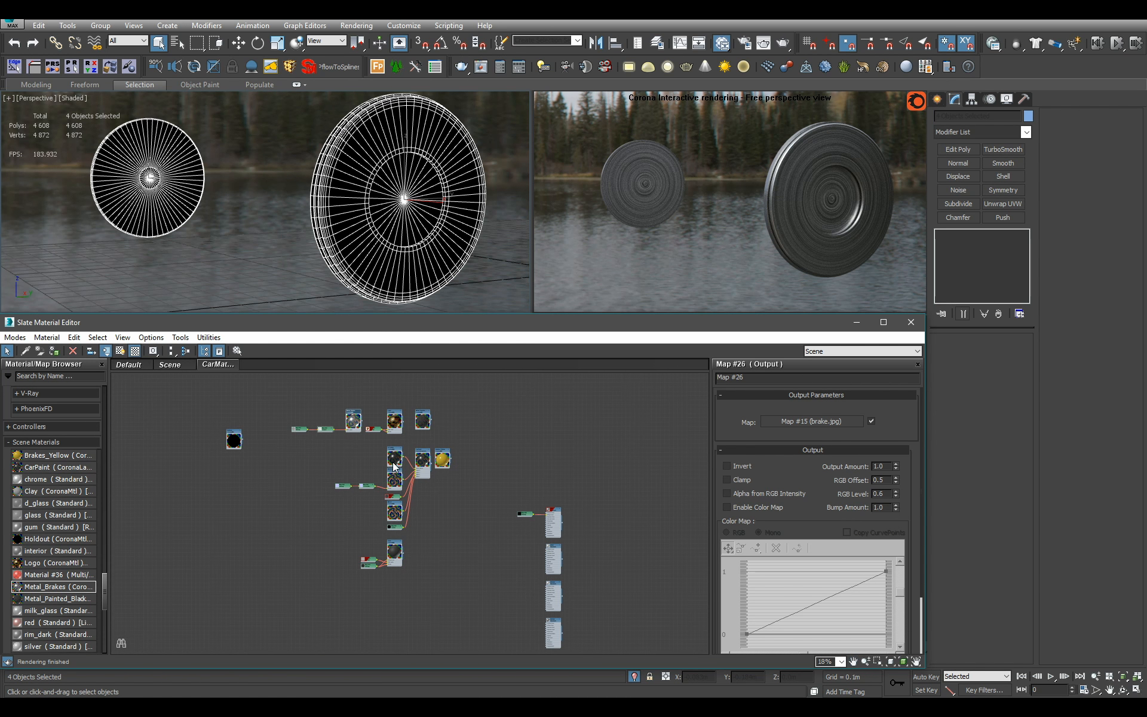
Exit isolation of the brake discs to bring back the whole car
{"action": "middle_click_drag", "start_coordinate": [512, 519], "coordinate": [461, 492]}
{"action": "scroll", "coordinate": [460, 492], "scroll_direction": "up", "scroll_amount": 3}
{"action": "scroll", "coordinate": [221, 210], "scroll_direction": "down", "scroll_amount": 5}
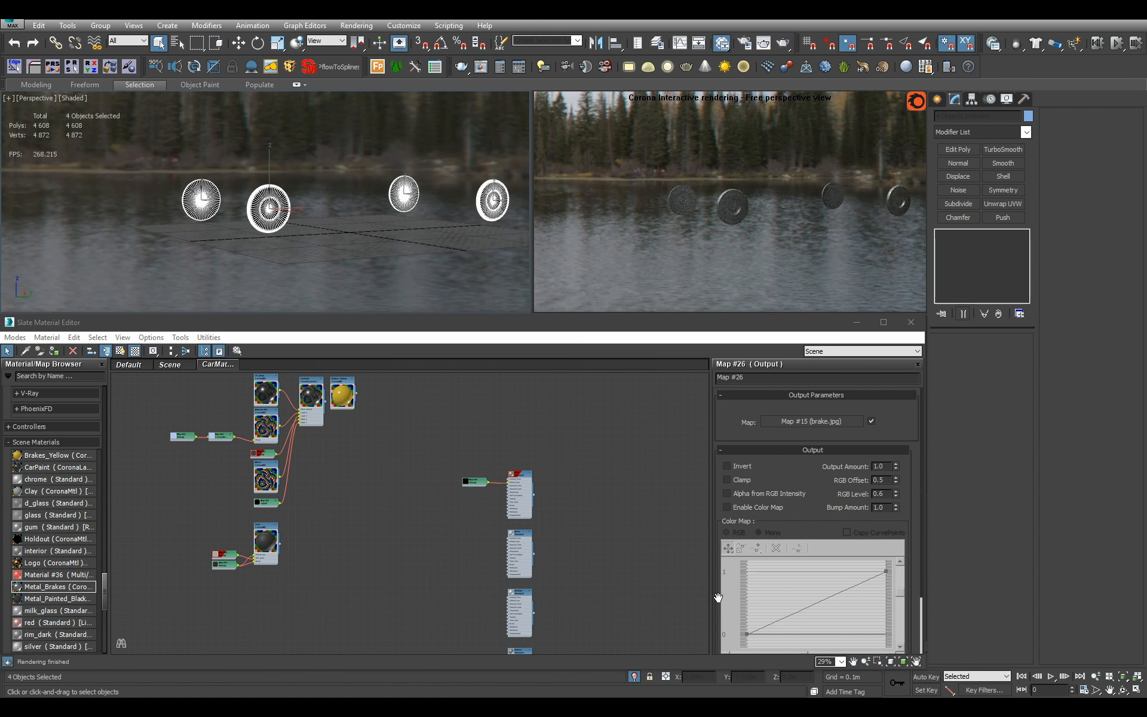
{"action": "left_click", "coordinate": [634, 677]}
Delete the plate Standard material together with its bitmap map node
{"action": "scroll", "coordinate": [535, 448], "scroll_direction": "up", "scroll_amount": 5}
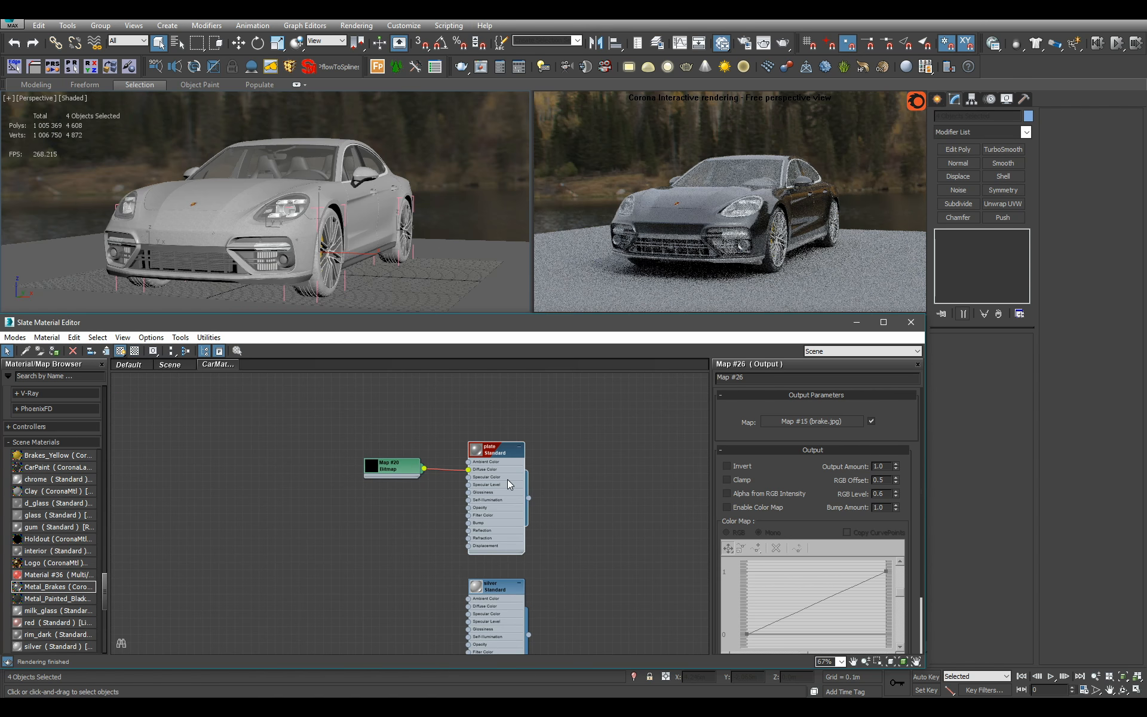
{"action": "double_click", "coordinate": [507, 480]}
{"action": "left_click_drag", "start_coordinate": [357, 446], "coordinate": [589, 553]}
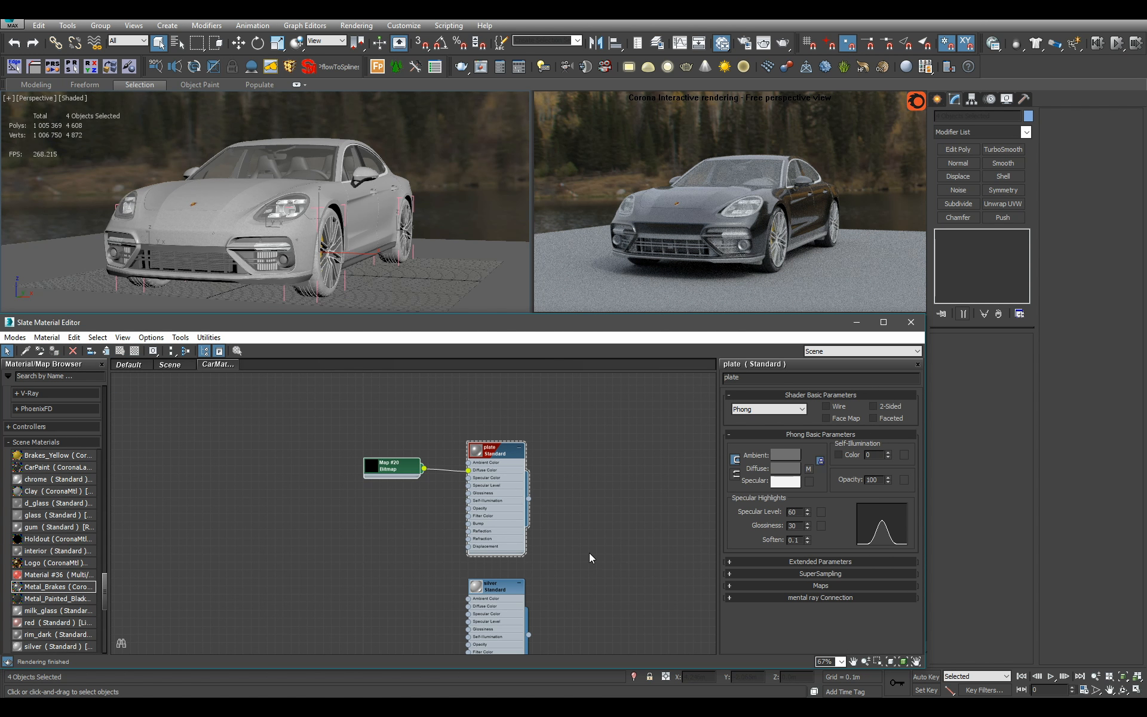
{"action": "key", "text": "Delete"}
Open the silver Standard material's parameters, select all objects that use it and isolate them
{"action": "double_click", "coordinate": [516, 504]}
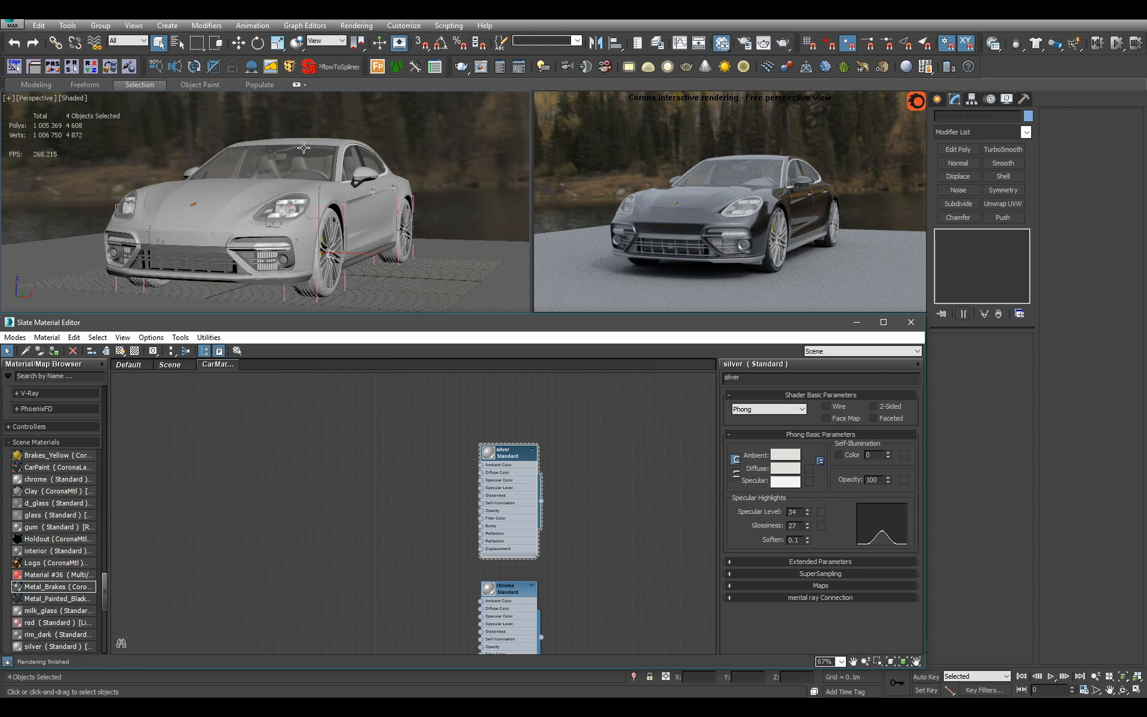
{"action": "left_click", "coordinate": [309, 67]}
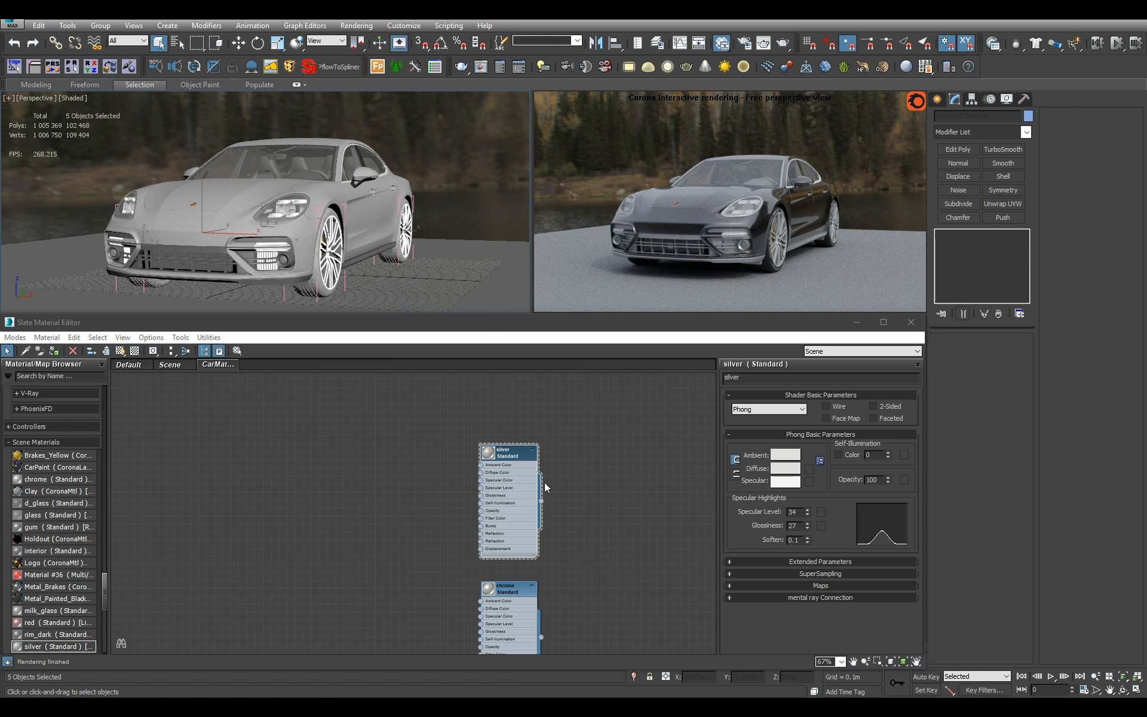
{"action": "key", "text": "alt+q"}
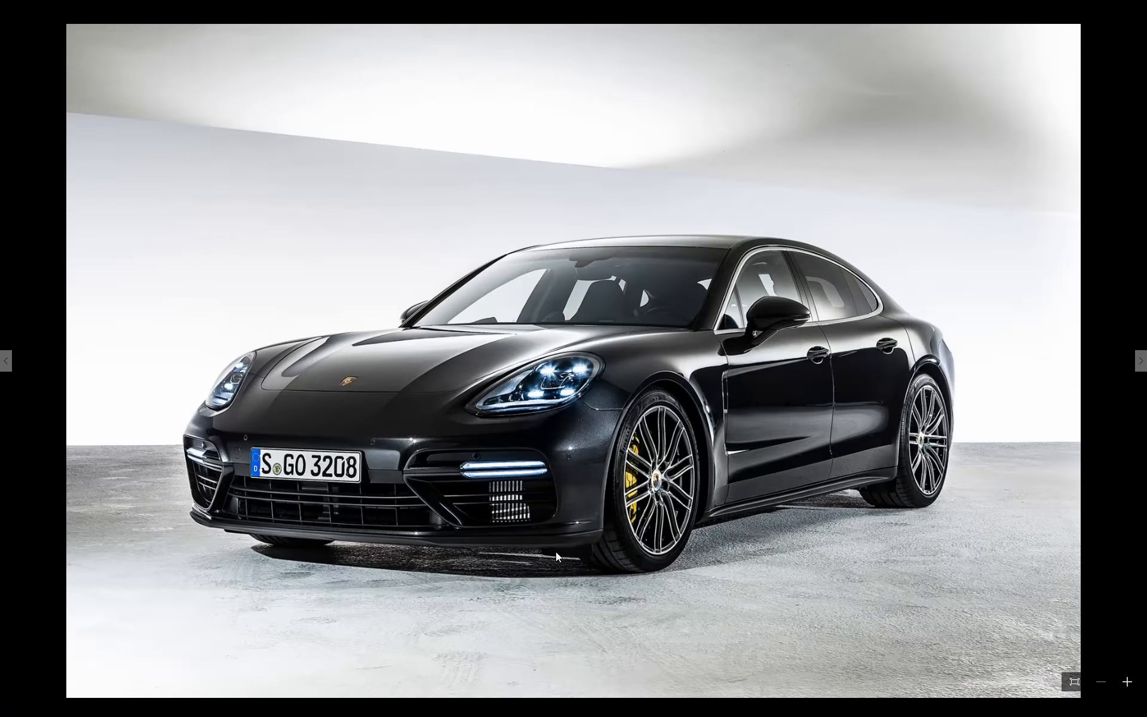
Switch to the reference photos and examine the real car's silver parts, especially the wheel rims
{"action": "key", "text": "Right"}
{"action": "key", "text": "Right"}
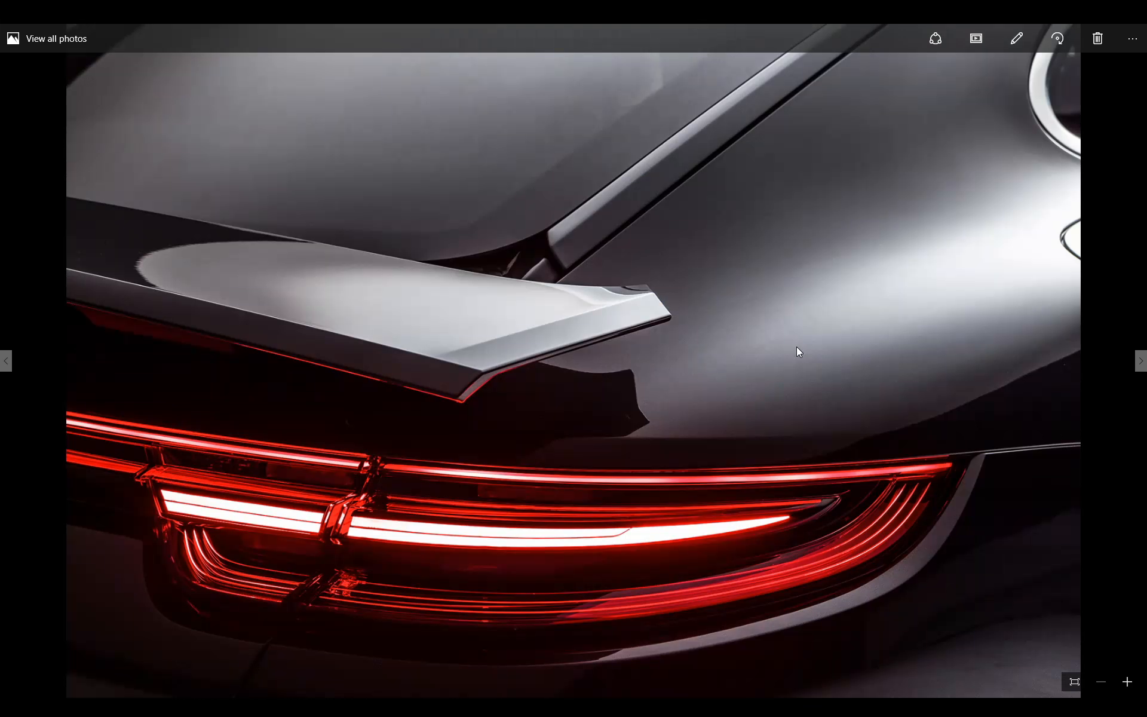
{"action": "key", "text": "Left"}
{"action": "key", "text": "Left"}
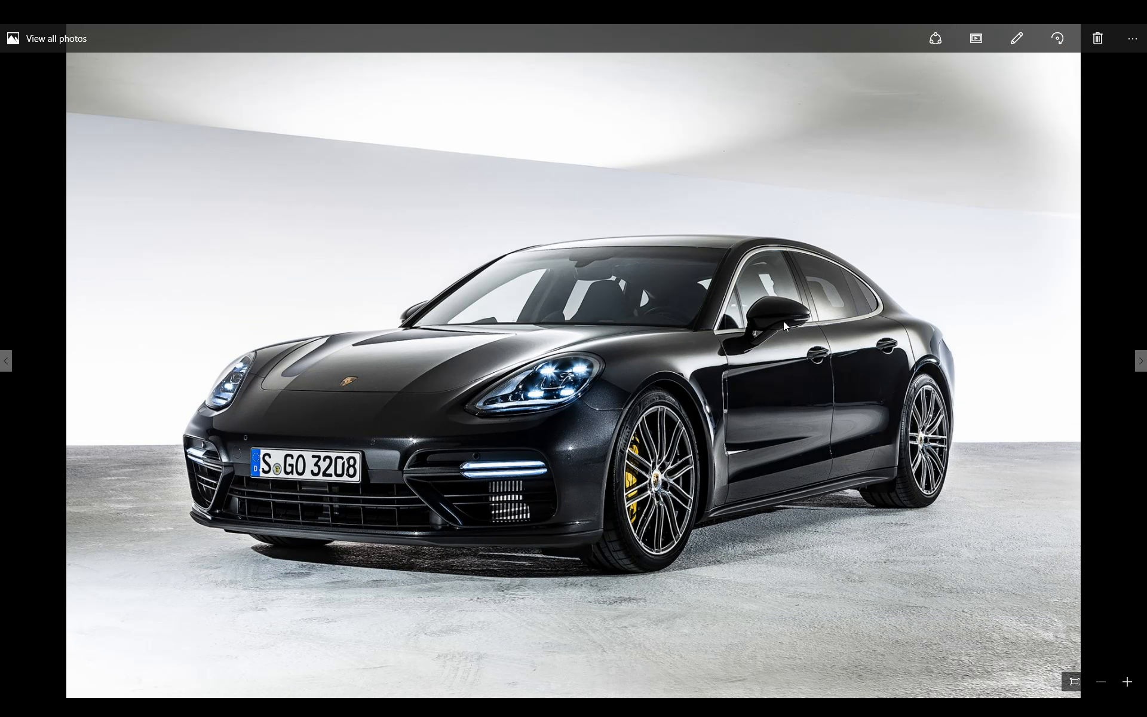
{"action": "key", "text": "Right"}
{"action": "key", "text": "Left"}
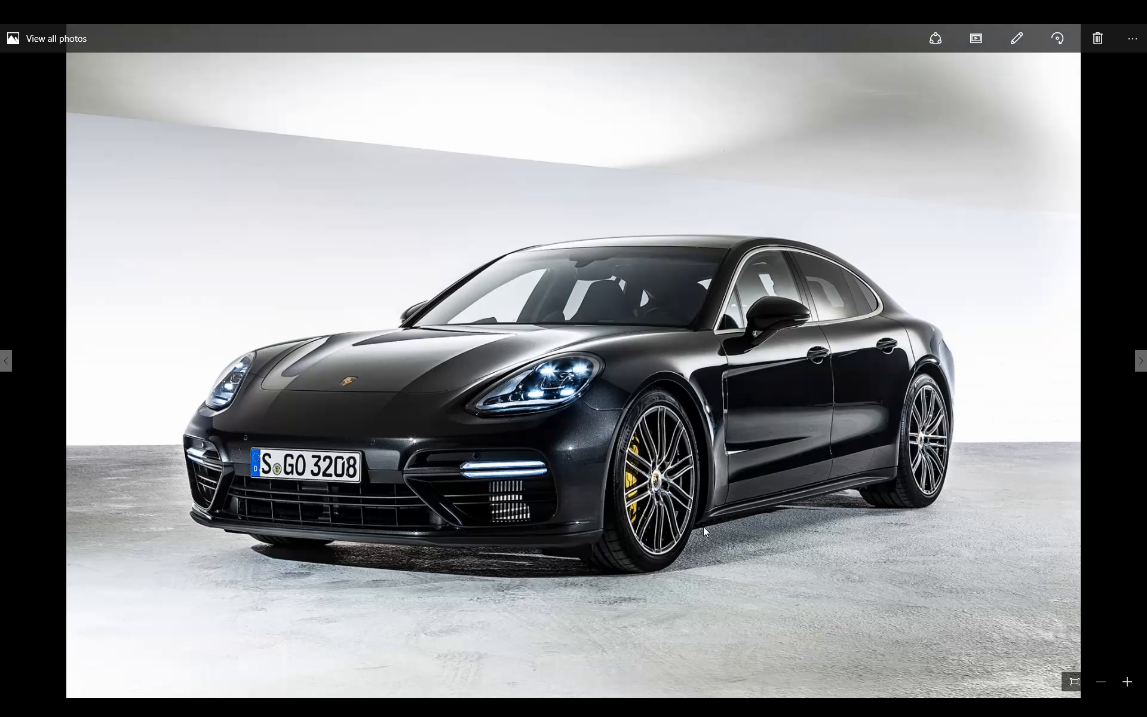
{"action": "left_click", "coordinate": [1073, 682]}
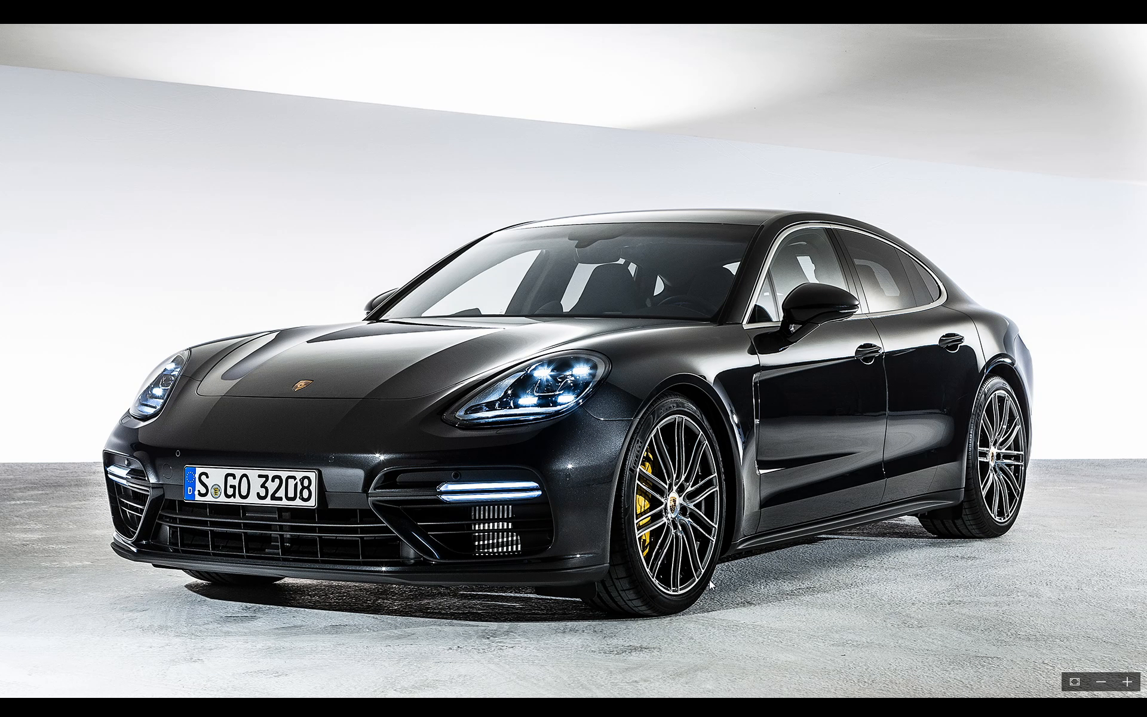
{"action": "key", "text": "Left"}
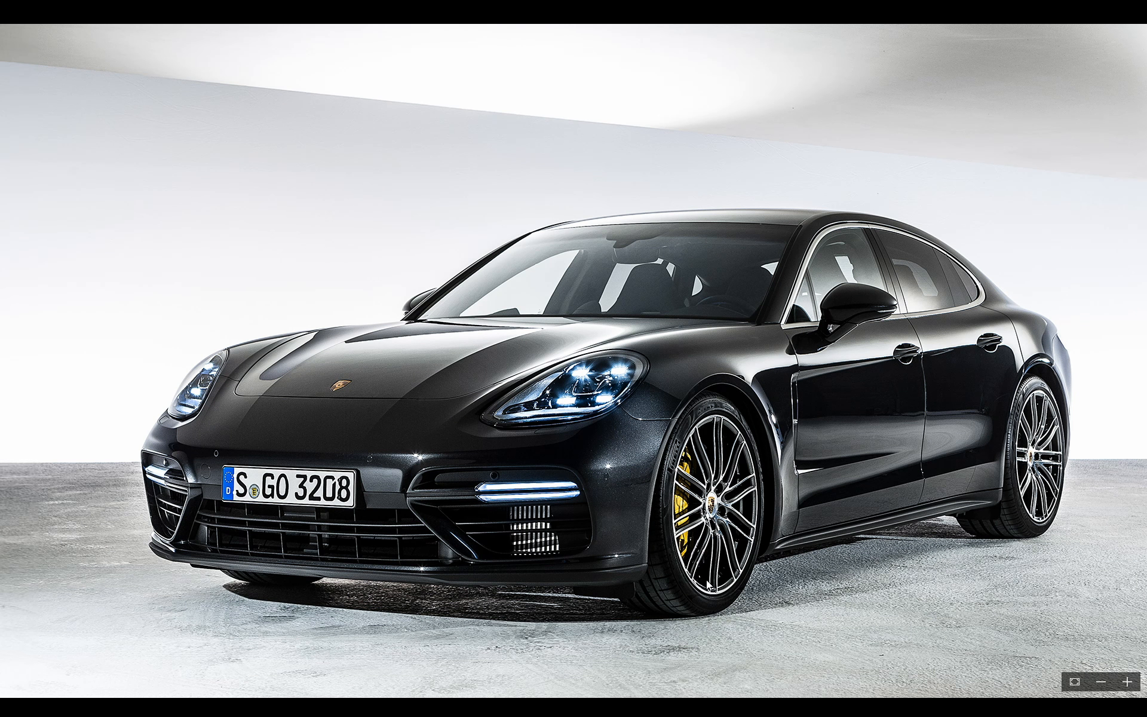
{"action": "key", "text": "Right"}
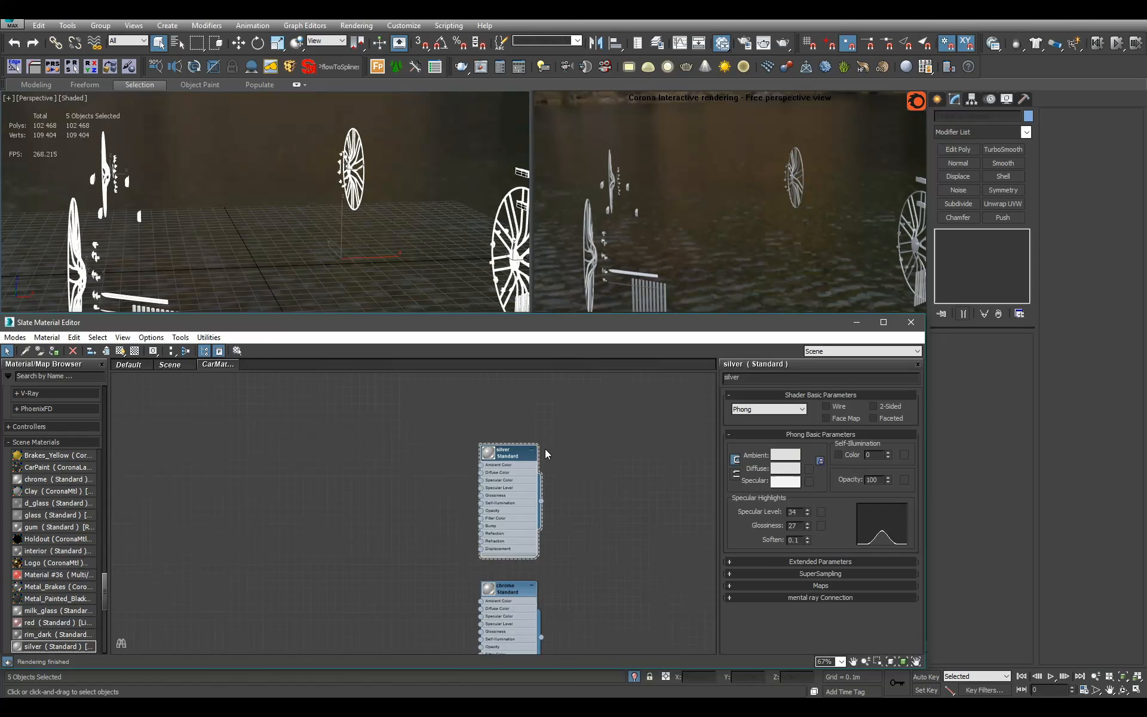
Set the reflection glossiness of Silver_Base to 0.7 and move it with its layered material closer to the Mirror material
{"action": "left_click", "coordinate": [537, 525]}
{"action": "scroll", "coordinate": [537, 525], "scroll_direction": "up", "scroll_amount": 1}
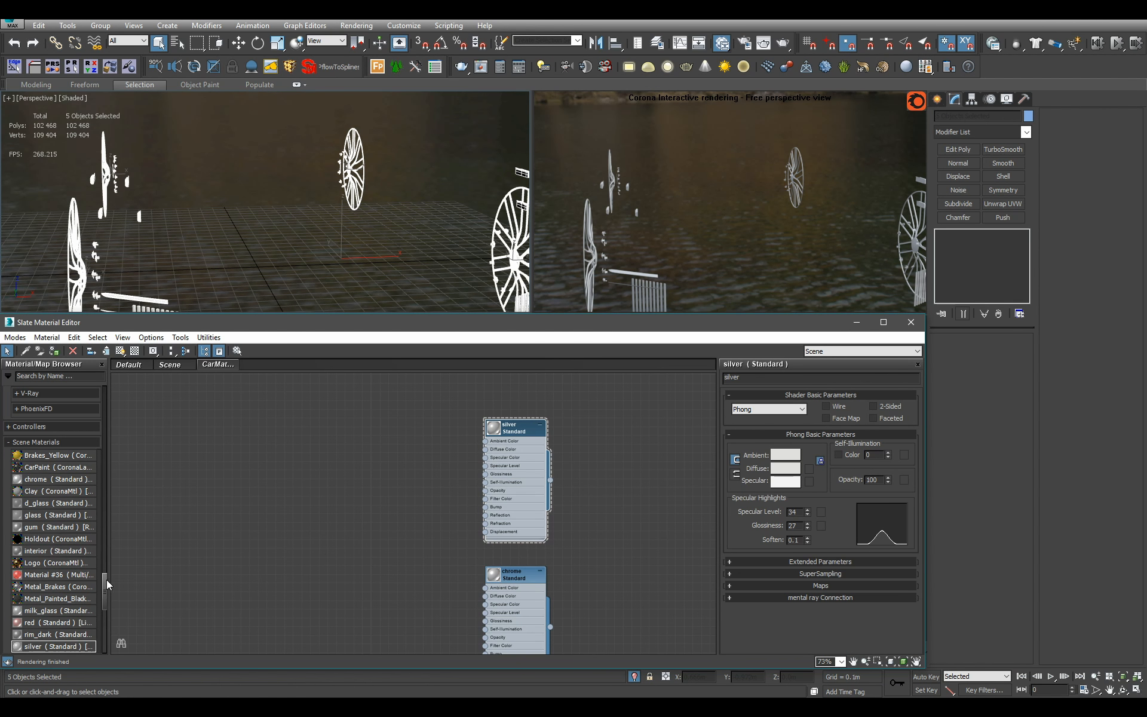
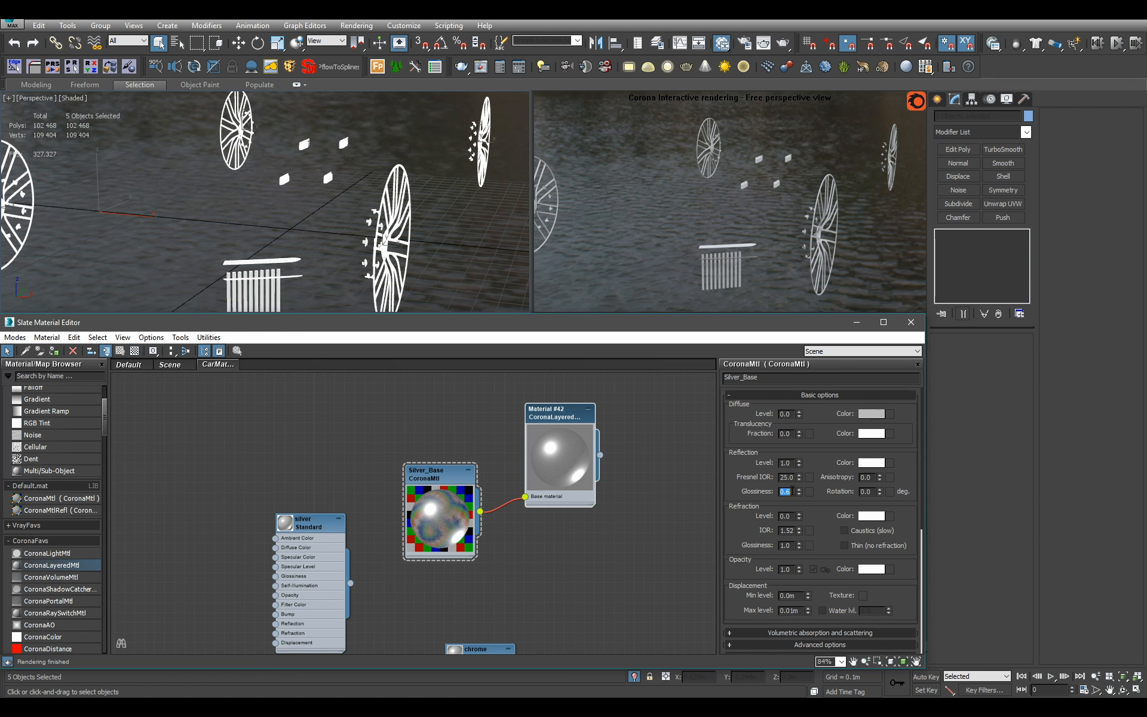
{"action": "key", "text": "Return"}
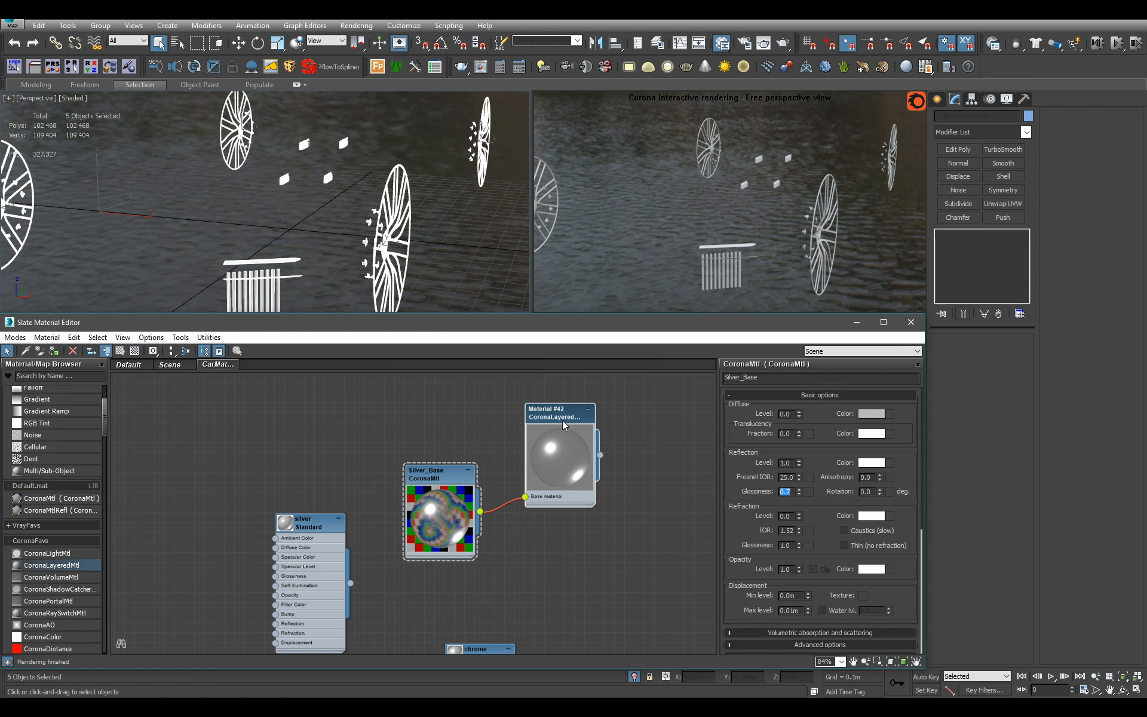
{"action": "double_click", "coordinate": [563, 425]}
{"action": "scroll", "coordinate": [470, 536], "scroll_direction": "down", "scroll_amount": 4}
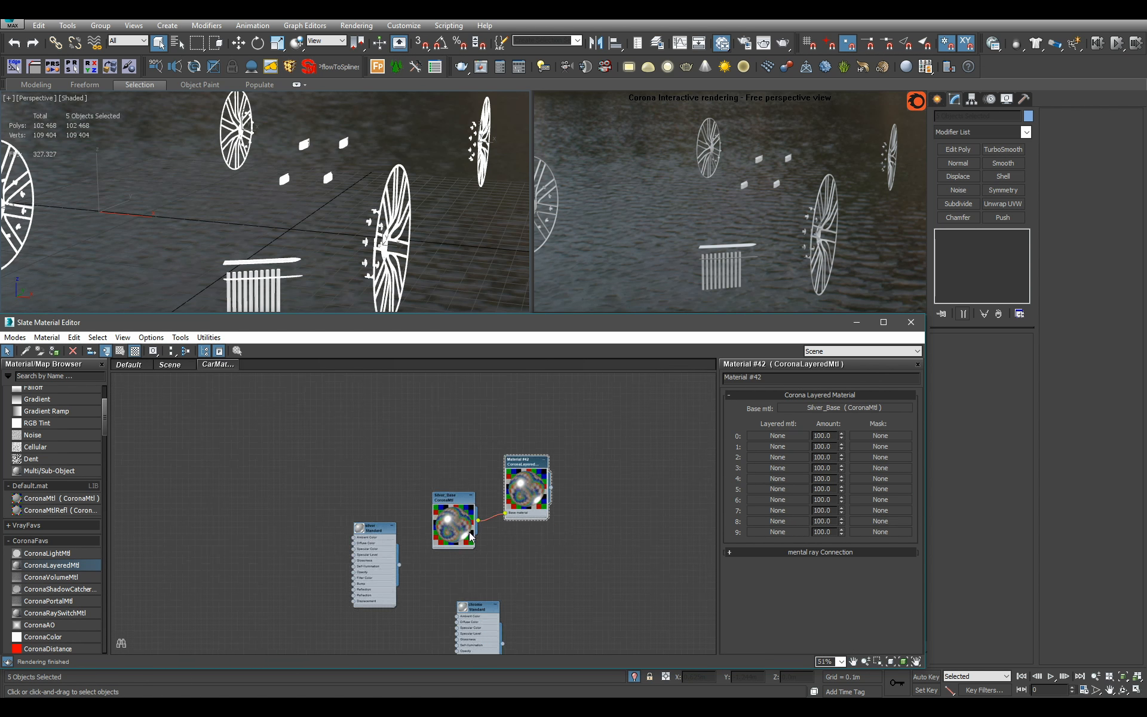
{"action": "scroll", "coordinate": [470, 536], "scroll_direction": "down", "scroll_amount": 5}
{"action": "left_click_drag", "start_coordinate": [505, 541], "coordinate": [361, 510]}
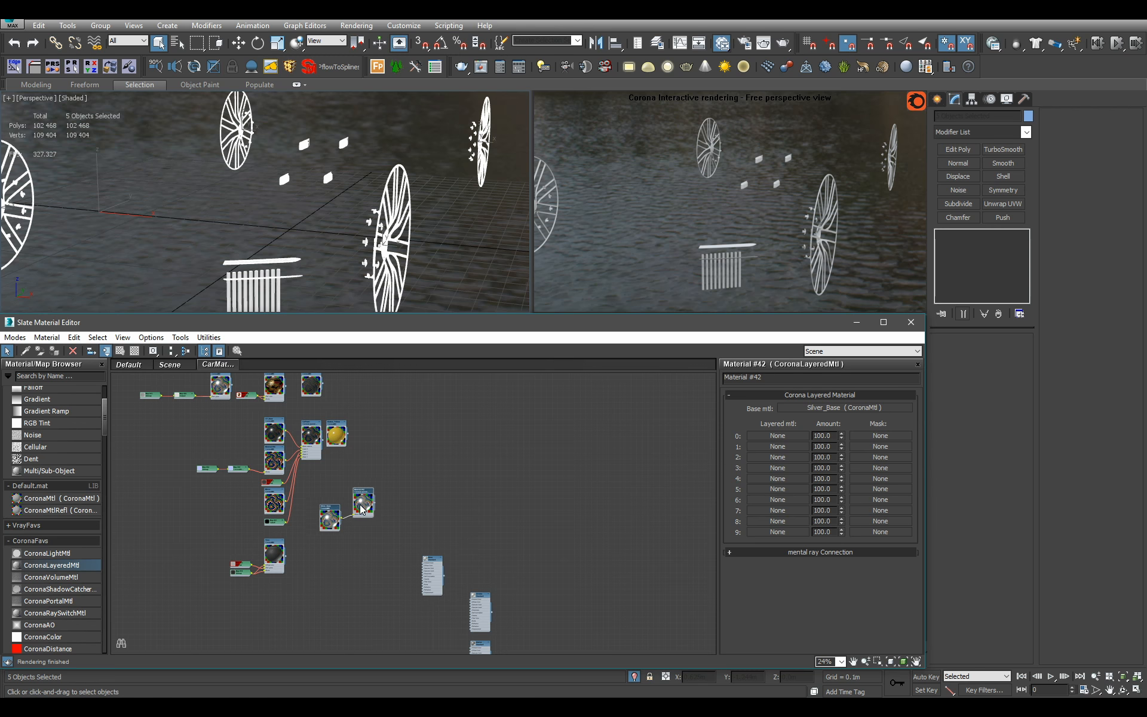
Connect the Mirror material as Layer 0 of the layered material that uses Silver_Base
{"action": "scroll", "coordinate": [418, 505], "scroll_direction": "up", "scroll_amount": 4}
{"action": "scroll", "coordinate": [382, 460], "scroll_direction": "up", "scroll_amount": 4}
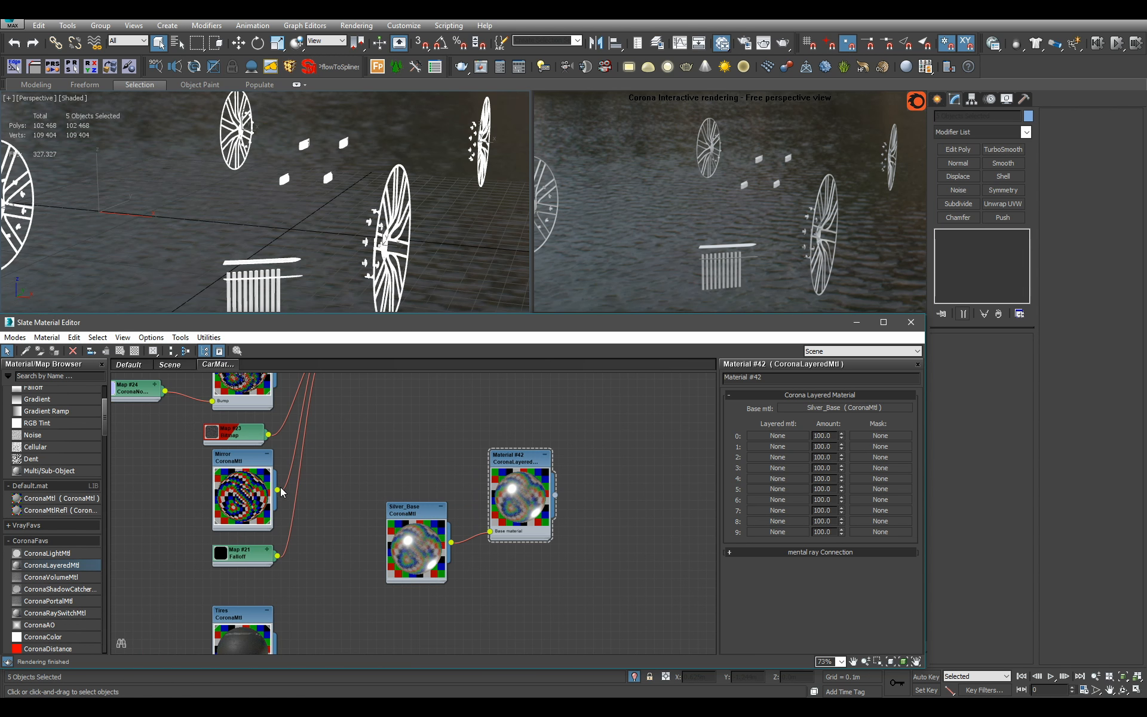
{"action": "left_click_drag", "start_coordinate": [278, 490], "coordinate": [490, 540]}
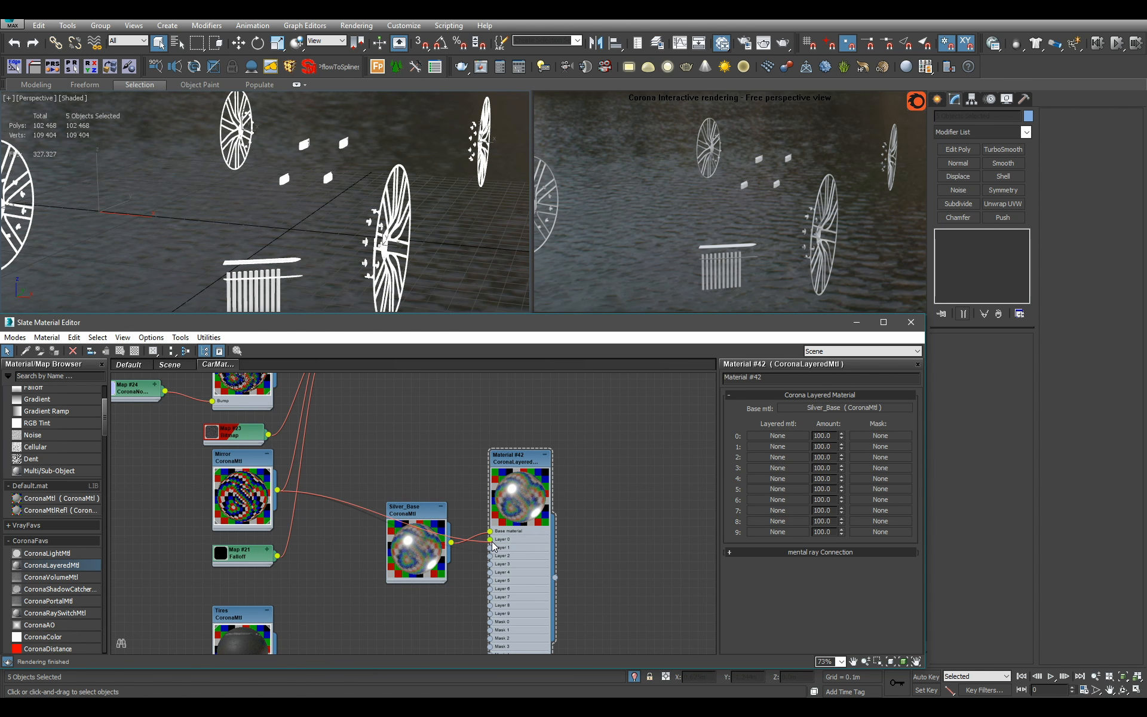
Duplicate the Falloff map below Mirror and connect the copy to Mask 0 of the layered material
{"action": "scroll", "coordinate": [502, 505], "scroll_direction": "up", "scroll_amount": 1}
{"action": "middle_click_drag", "start_coordinate": [306, 489], "coordinate": [312, 469]}
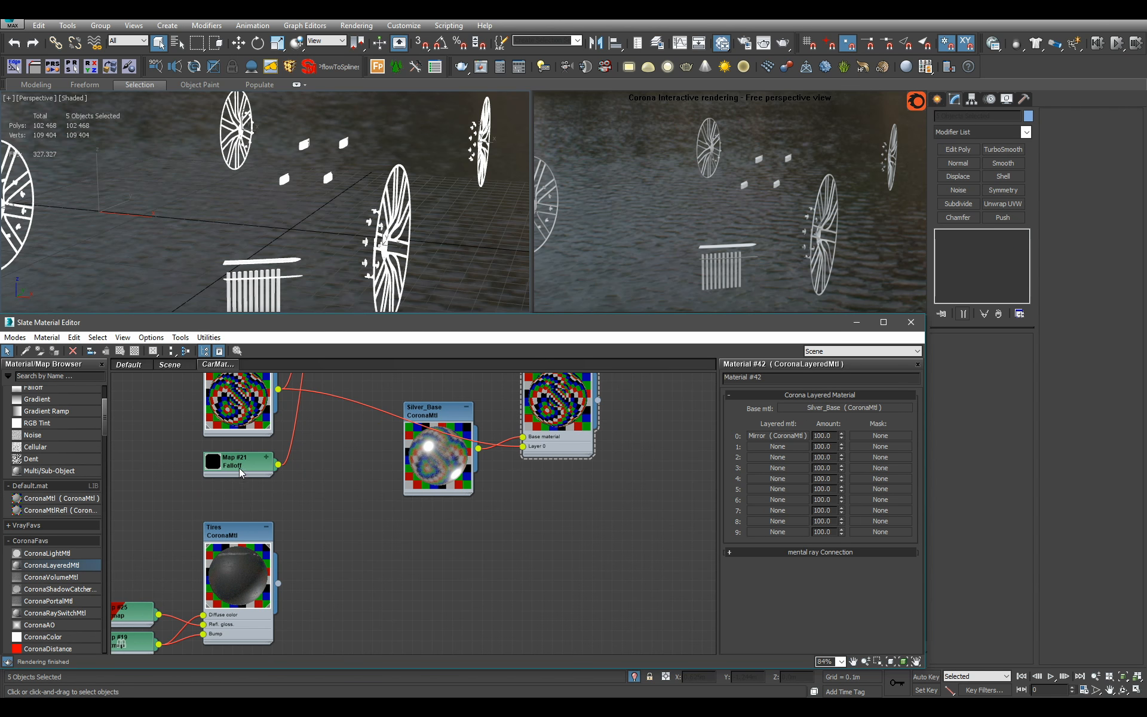
{"action": "left_click_drag", "start_coordinate": [239, 464], "coordinate": [440, 560], "text": "shift"}
{"action": "double_click", "coordinate": [433, 555]}
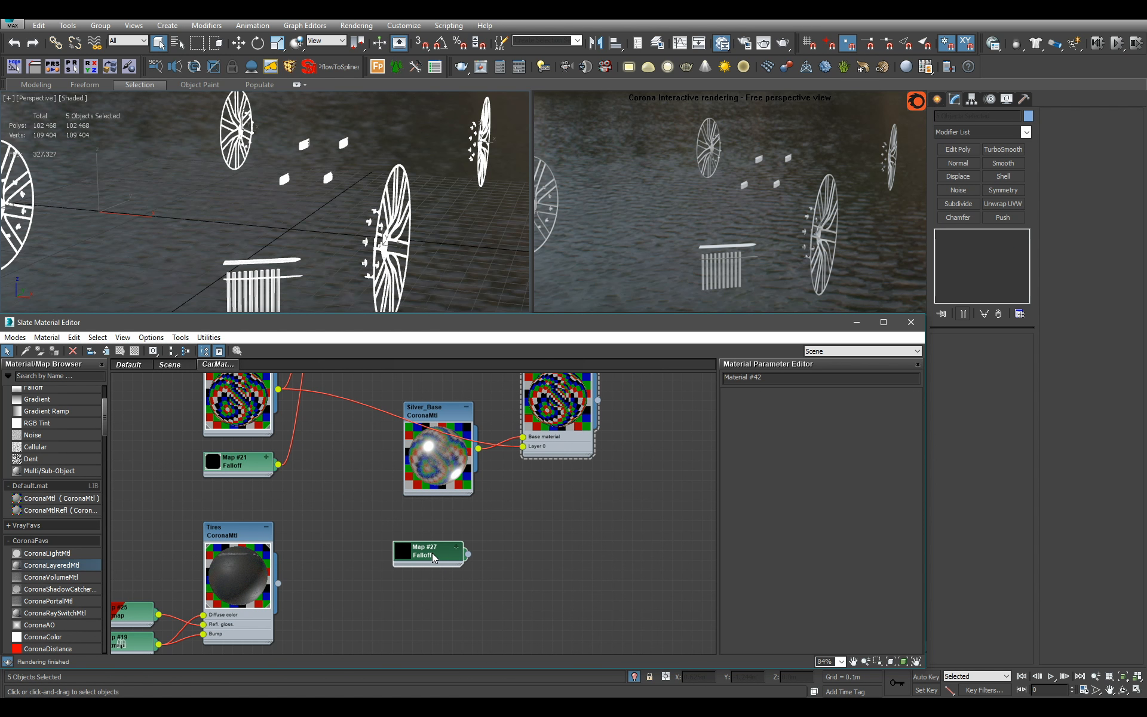
{"action": "middle_click_drag", "start_coordinate": [511, 534], "coordinate": [507, 555]}
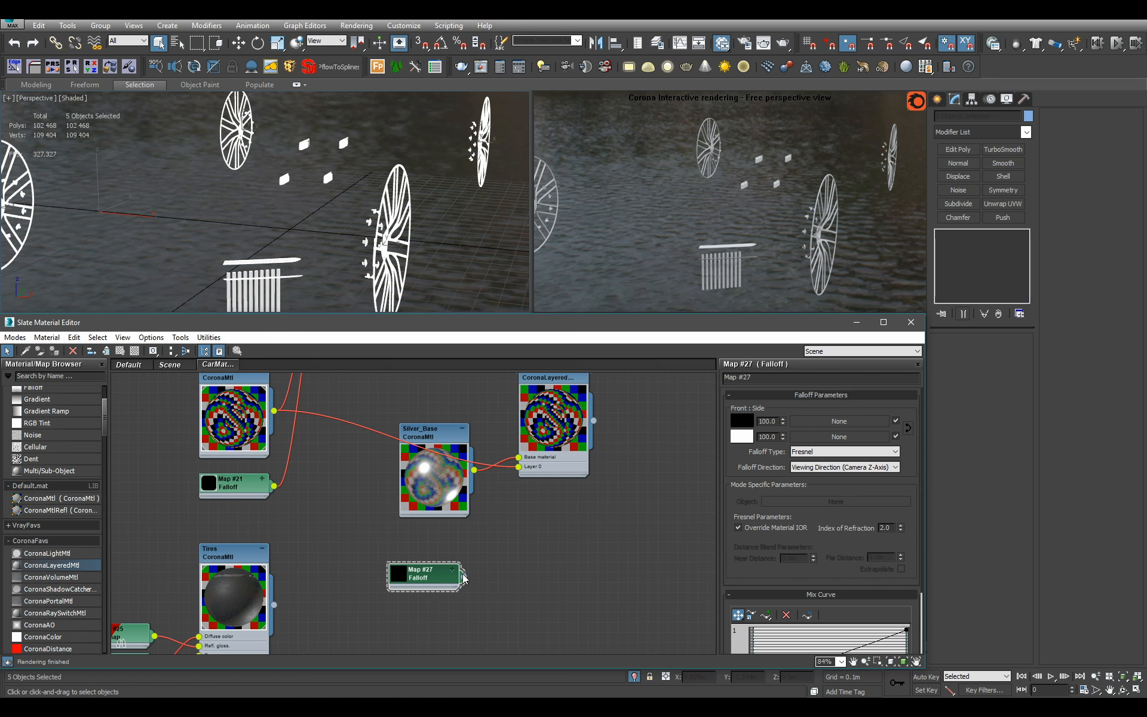
{"action": "left_click_drag", "start_coordinate": [472, 591], "coordinate": [519, 573]}
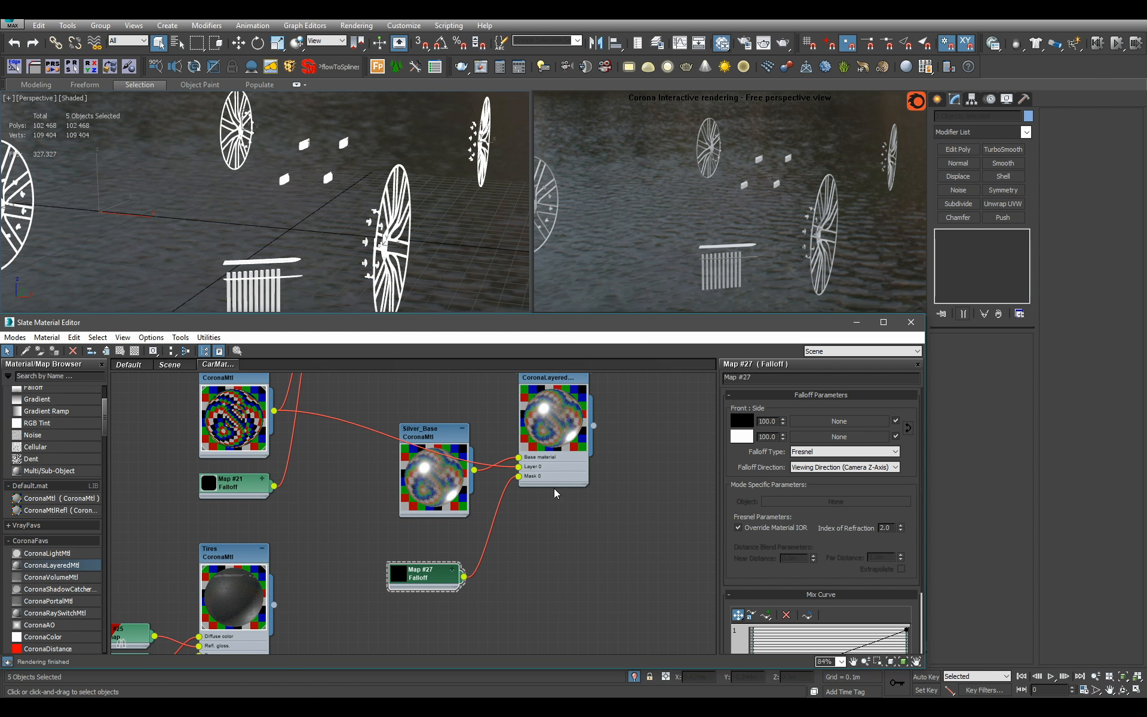
{"action": "double_click", "coordinate": [559, 468]}
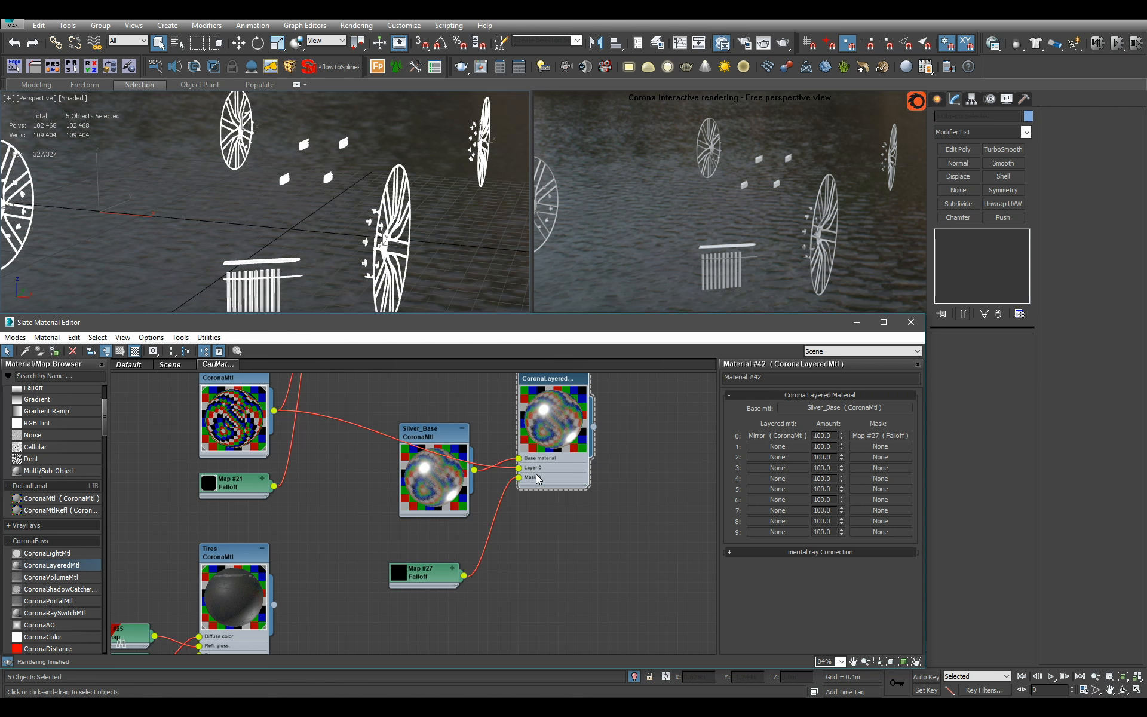
Set the copied Falloff map's Index of Refraction to 2.6
{"action": "left_click", "coordinate": [433, 577]}
{"action": "double_click", "coordinate": [433, 578]}
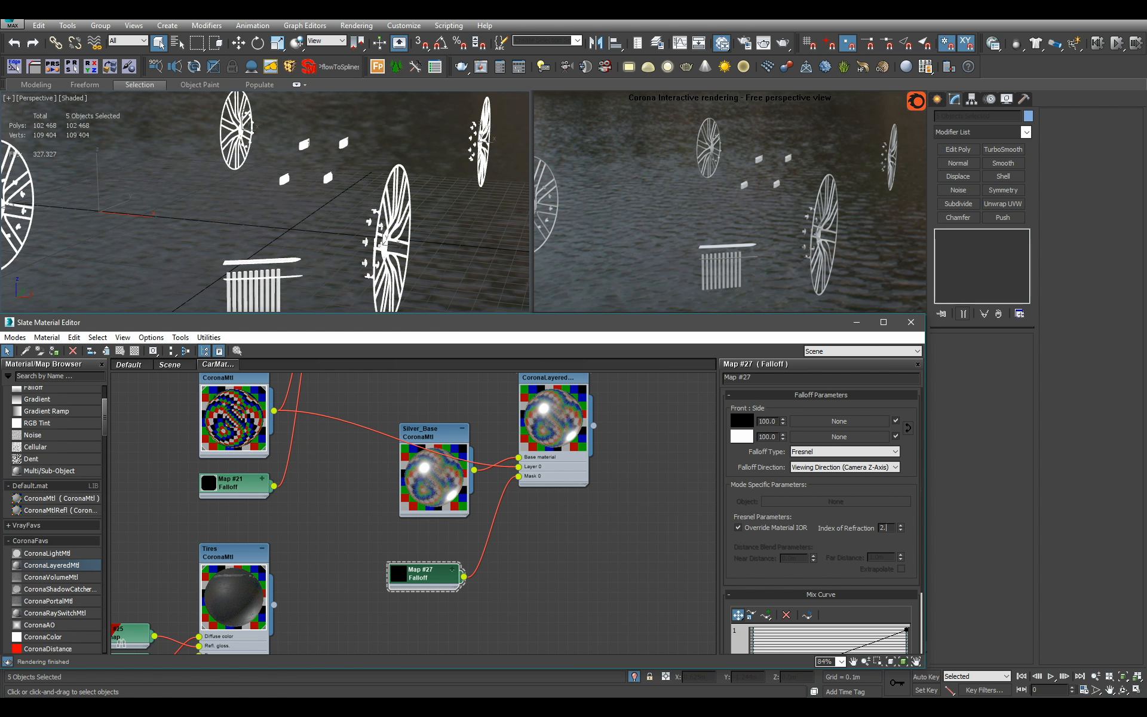
{"action": "middle_click_drag", "start_coordinate": [557, 478], "coordinate": [487, 535]}
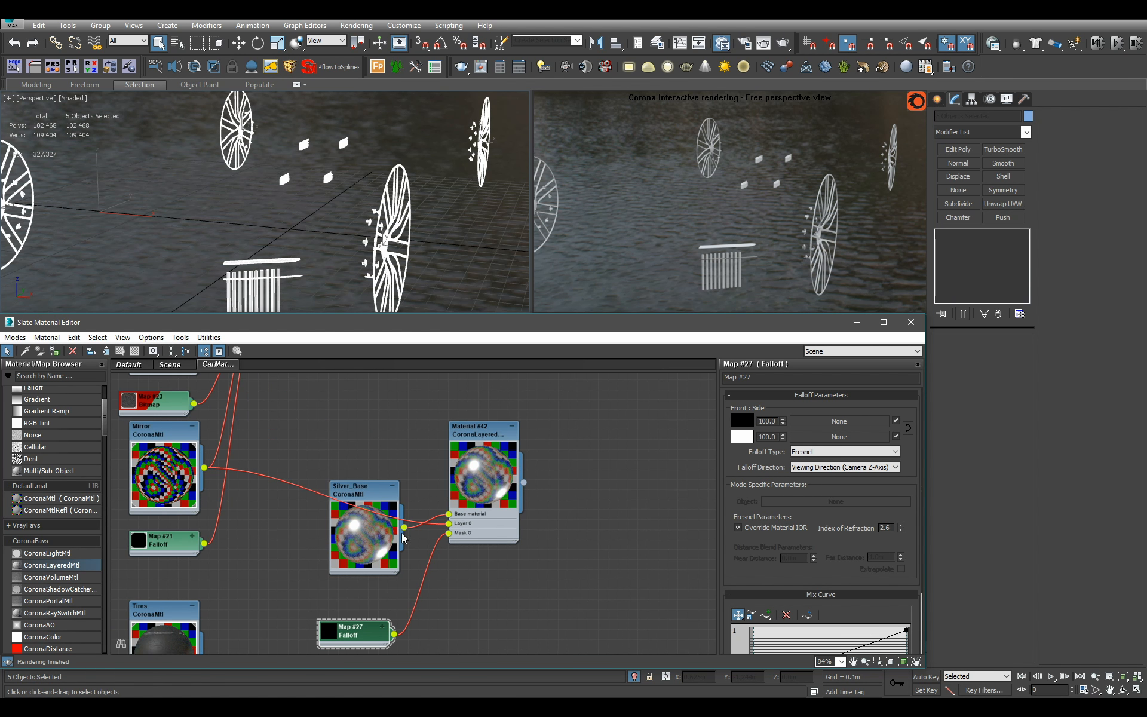
Rename the layered material as Silver and set the reflection glossiness of Silver_Base to 0.8
{"action": "double_click", "coordinate": [476, 438]}
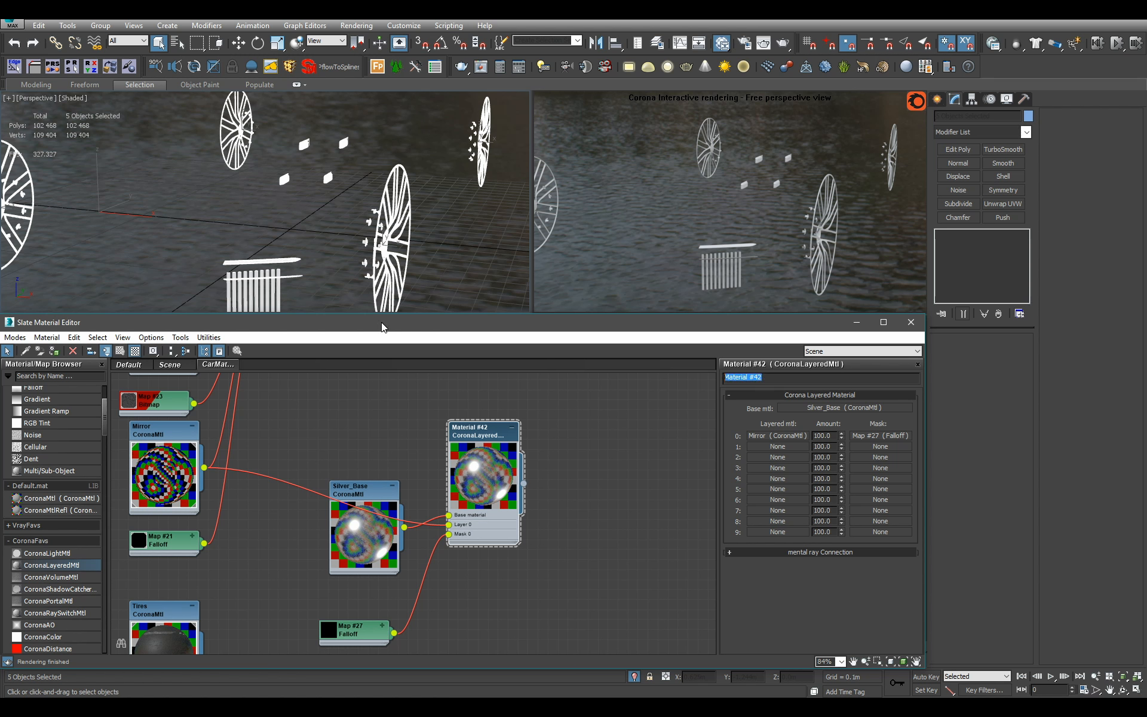
{"action": "type", "text": "Silver"}
{"action": "middle_click_drag", "start_coordinate": [429, 465], "coordinate": [427, 465]}
{"action": "double_click", "coordinate": [393, 497]}
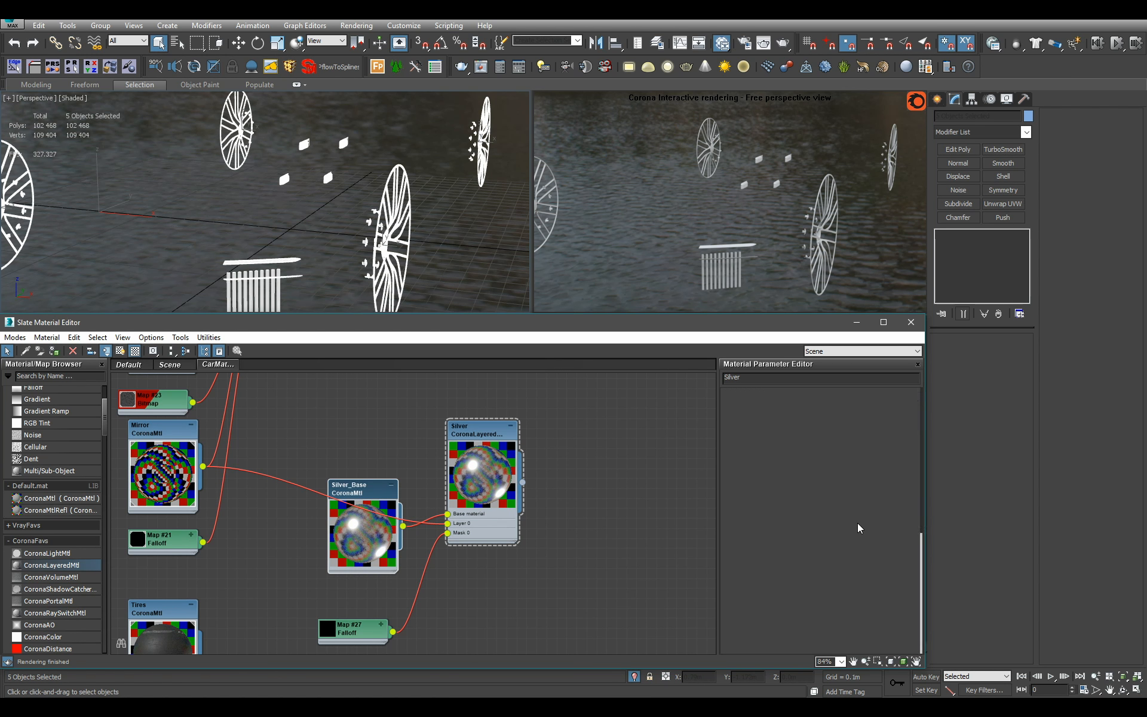
{"action": "key", "text": "Return"}
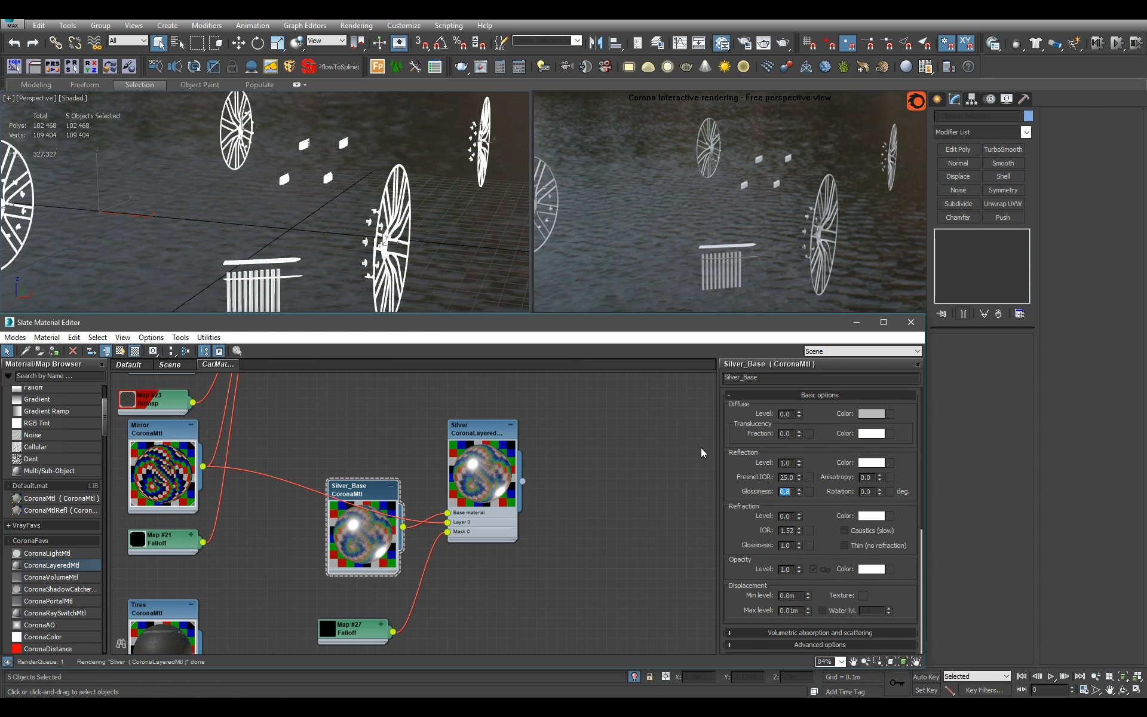
Examine the reflections on the isolated rims and trim parts in the interactive render from several angles and distances
{"action": "scroll", "coordinate": [430, 203], "scroll_direction": "down", "scroll_amount": 6}
{"action": "scroll", "coordinate": [401, 206], "scroll_direction": "up", "scroll_amount": 4}
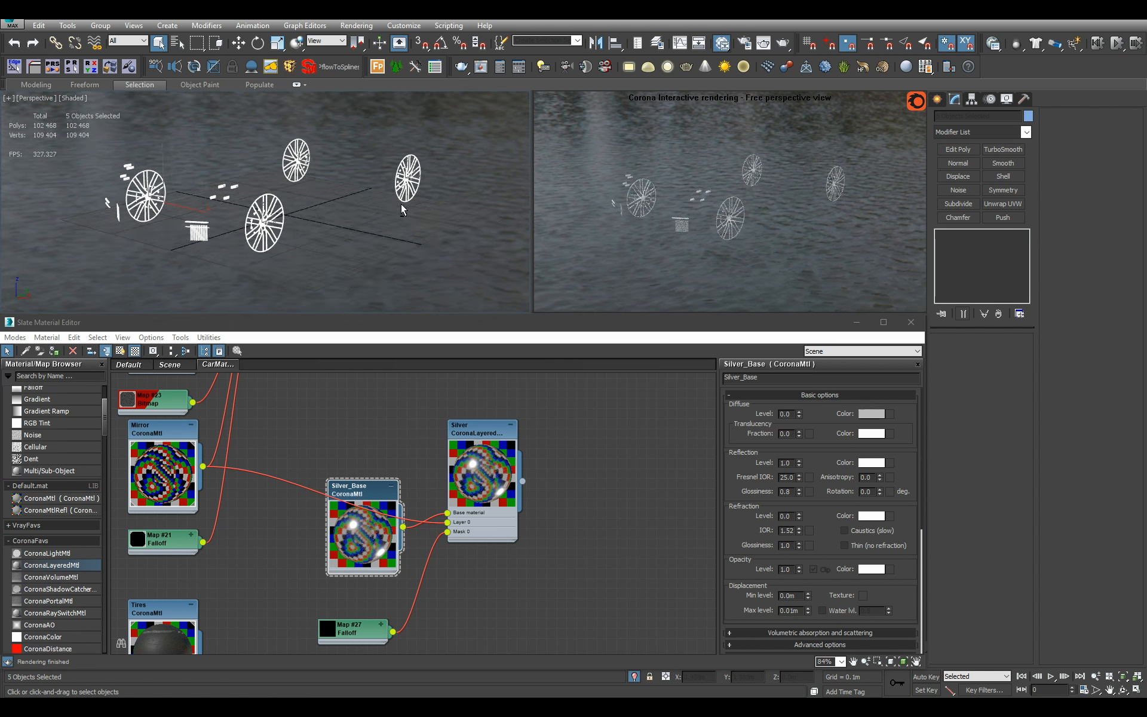
{"action": "scroll", "coordinate": [385, 212], "scroll_direction": "up", "scroll_amount": 8}
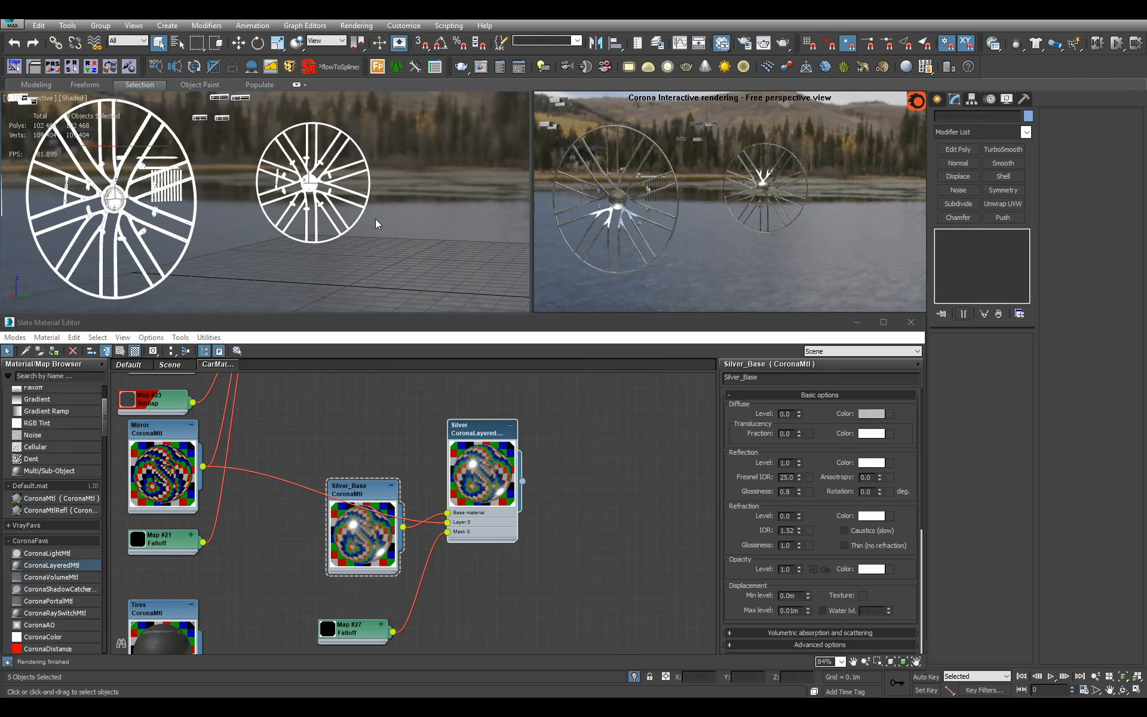
{"action": "middle_click_drag", "start_coordinate": [275, 210], "coordinate": [466, 251], "text": "alt"}
{"action": "scroll", "coordinate": [328, 247], "scroll_direction": "up", "scroll_amount": 6}
{"action": "scroll", "coordinate": [293, 213], "scroll_direction": "down", "scroll_amount": 6}
{"action": "scroll", "coordinate": [326, 205], "scroll_direction": "up", "scroll_amount": 3}
{"action": "scroll", "coordinate": [279, 209], "scroll_direction": "up", "scroll_amount": 4}
{"action": "scroll", "coordinate": [389, 221], "scroll_direction": "down", "scroll_amount": 5}
{"action": "scroll", "coordinate": [422, 491], "scroll_direction": "down", "scroll_amount": 3}
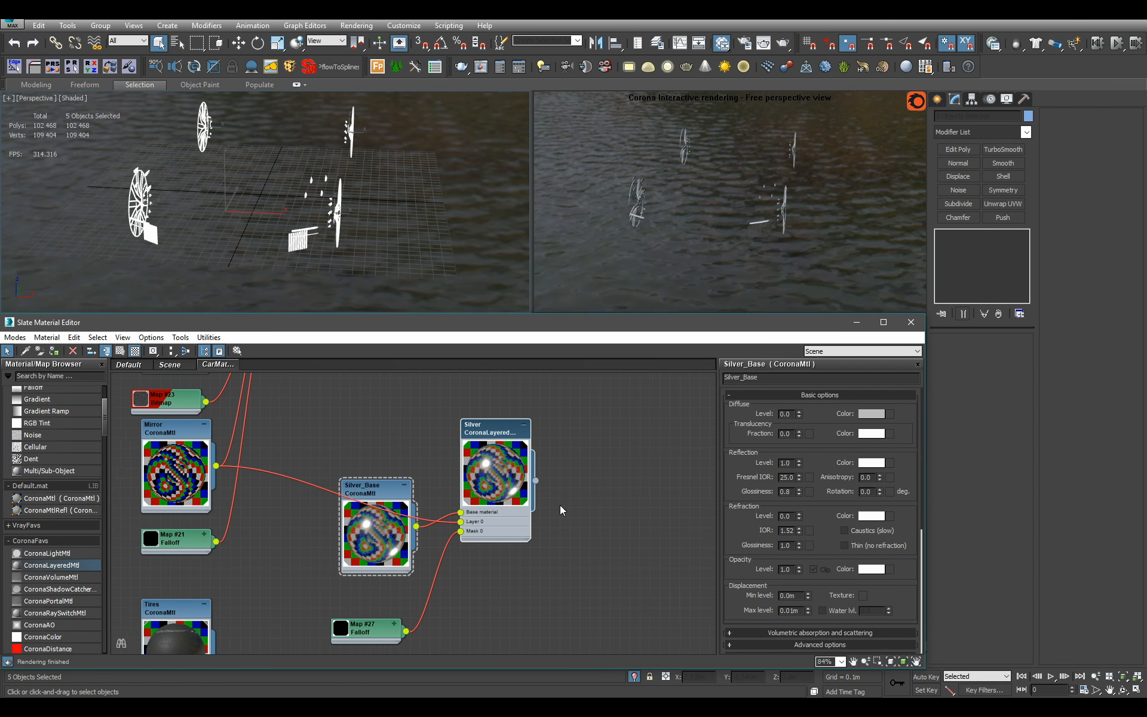
Line up Silver_Base and its Falloff map below the Mirror nodes and place the Silver material beside them
{"action": "scroll", "coordinate": [421, 491], "scroll_direction": "down", "scroll_amount": 3}
{"action": "middle_click_drag", "start_coordinate": [222, 531], "coordinate": [277, 454]}
{"action": "left_click_drag", "start_coordinate": [276, 453], "coordinate": [373, 551]}
{"action": "left_click_drag", "start_coordinate": [383, 475], "coordinate": [349, 555]}
{"action": "scroll", "coordinate": [413, 454], "scroll_direction": "up", "scroll_amount": 1}
{"action": "left_click_drag", "start_coordinate": [457, 414], "coordinate": [372, 454]}
{"action": "left_click_drag", "start_coordinate": [481, 472], "coordinate": [372, 501]}
{"action": "middle_click_drag", "start_coordinate": [497, 474], "coordinate": [446, 533]}
{"action": "left_click_drag", "start_coordinate": [513, 445], "coordinate": [404, 478]}
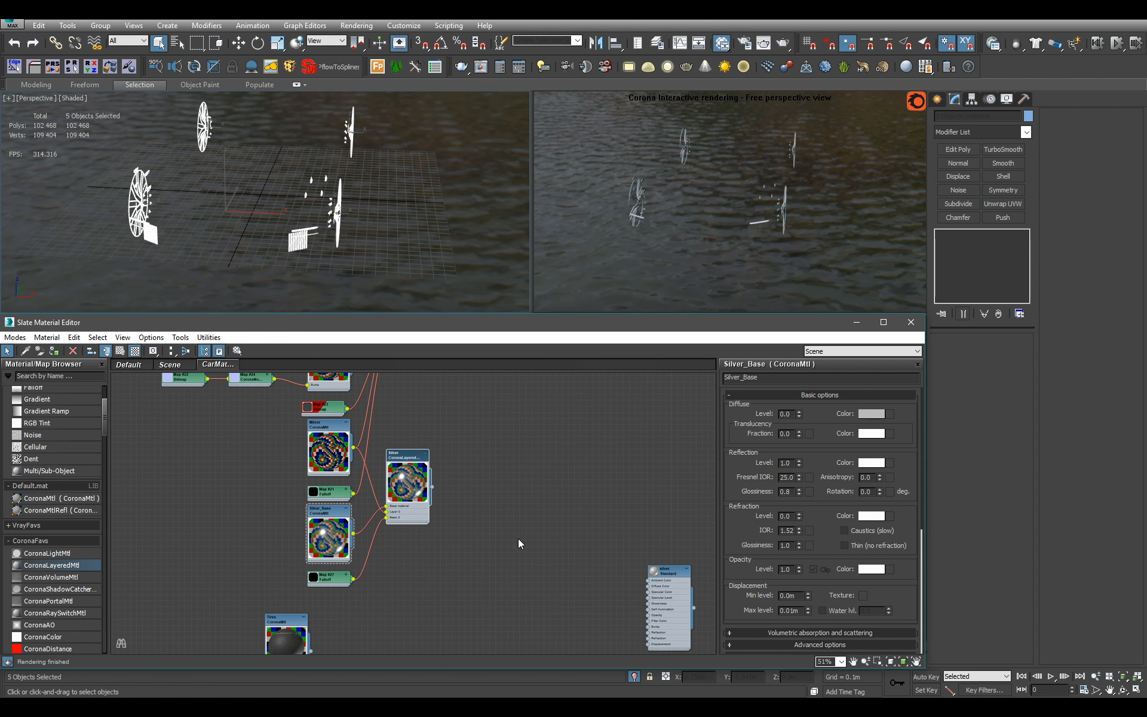
{"action": "scroll", "coordinate": [538, 519], "scroll_direction": "down", "scroll_amount": 3}
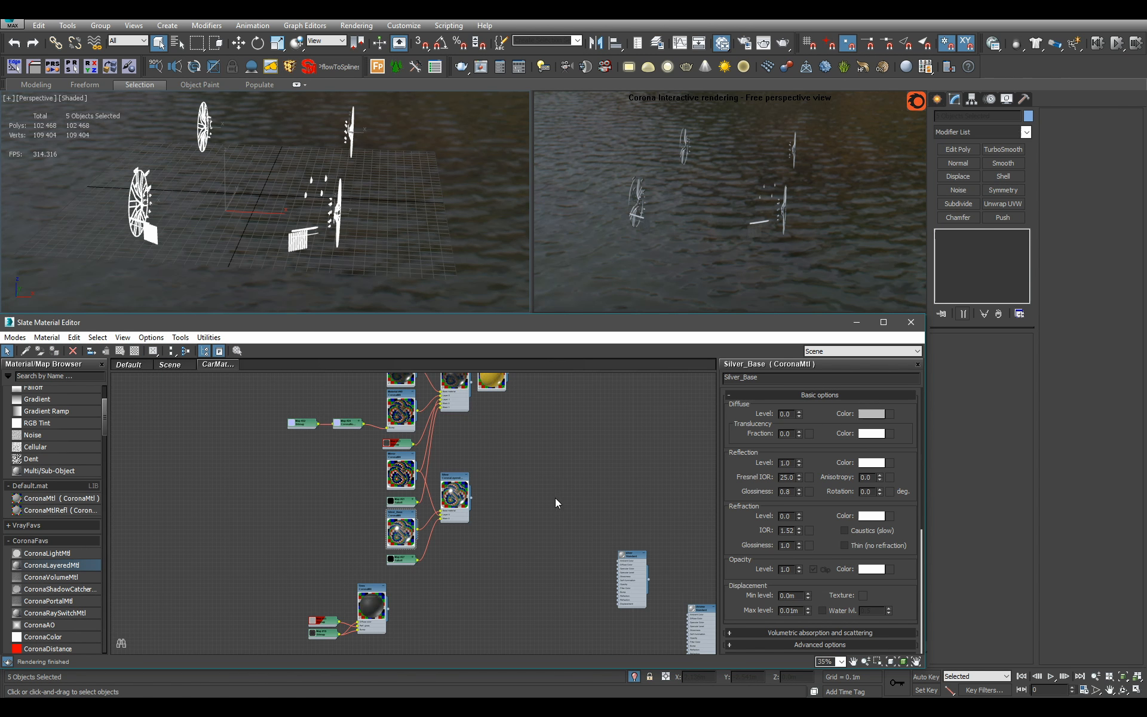
Exit isolation of the silver parts to bring back the whole car
{"action": "left_click", "coordinate": [634, 677]}
{"action": "middle_click_drag", "start_coordinate": [583, 482], "coordinate": [448, 508]}
{"action": "scroll", "coordinate": [520, 464], "scroll_direction": "up", "scroll_amount": 3}
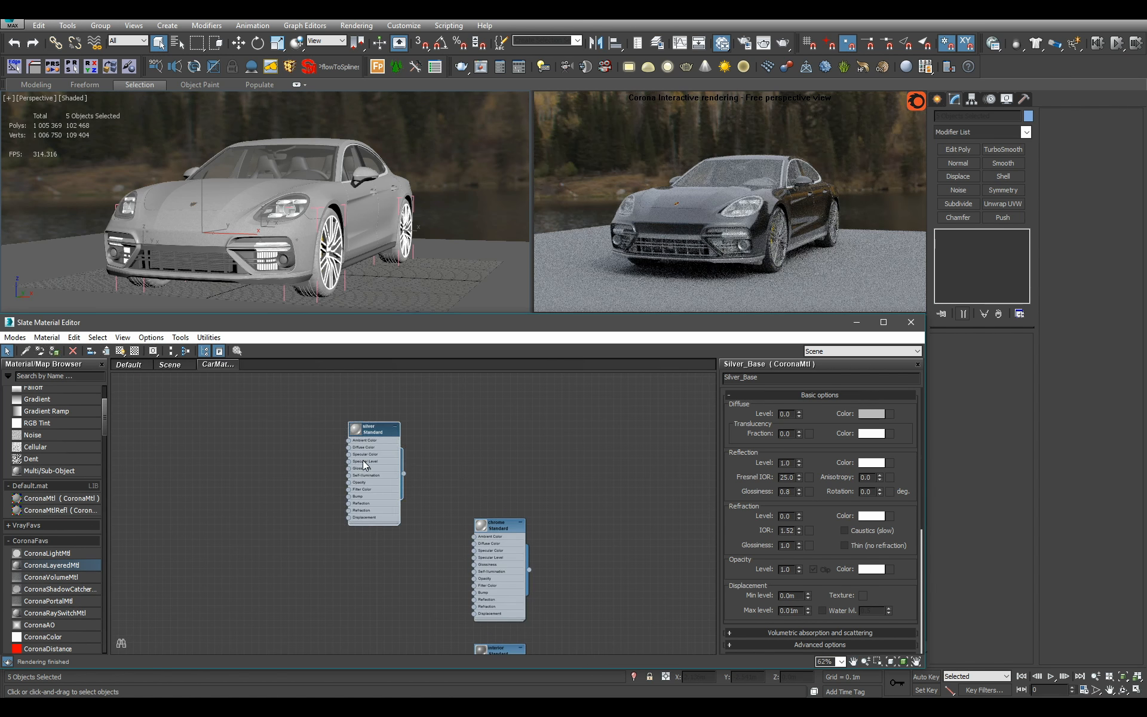
{"action": "middle_click_drag", "start_coordinate": [549, 596], "coordinate": [458, 482]}
{"action": "scroll", "coordinate": [508, 478], "scroll_direction": "up", "scroll_amount": 1}
{"action": "scroll", "coordinate": [458, 482], "scroll_direction": "up", "scroll_amount": 2}
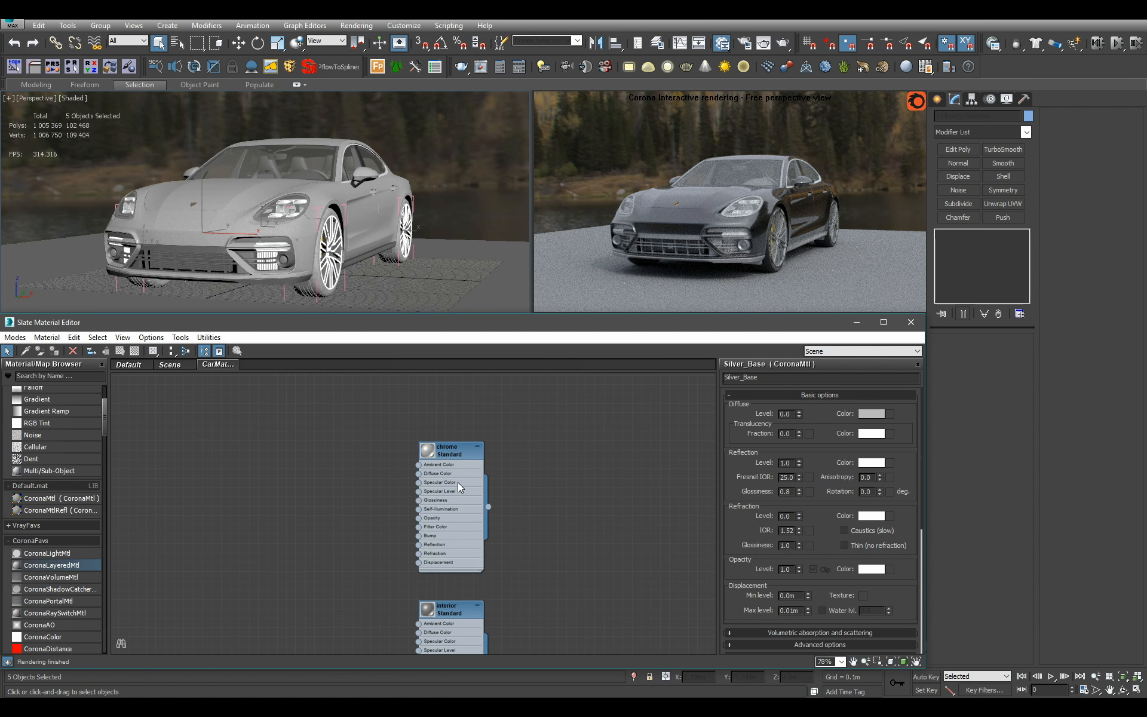
Select the objects using the old chrome material and add a CoronaMtlRefl material named Chrome beside it
{"action": "double_click", "coordinate": [458, 482]}
{"action": "left_click", "coordinate": [332, 173]}
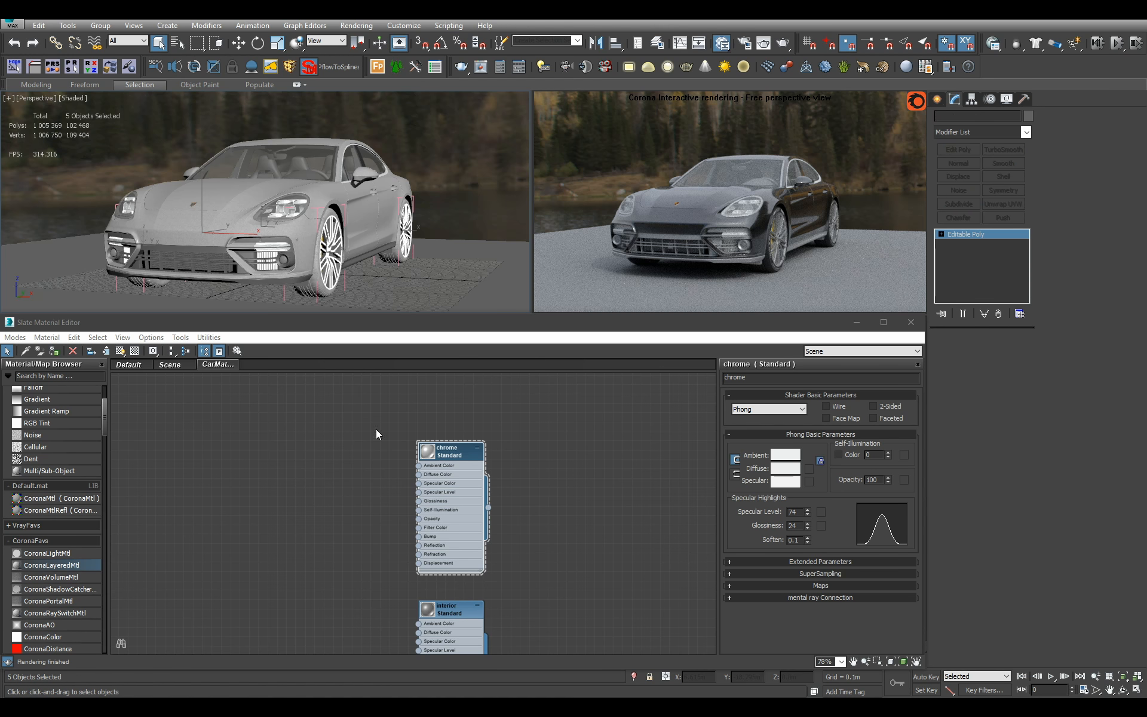
{"action": "left_click_drag", "start_coordinate": [60, 510], "coordinate": [554, 452]}
{"action": "double_click", "coordinate": [554, 452]}
{"action": "left_click", "coordinate": [780, 378]}
{"action": "key", "text": "ctrl+a"}
{"action": "type", "text": "C"}
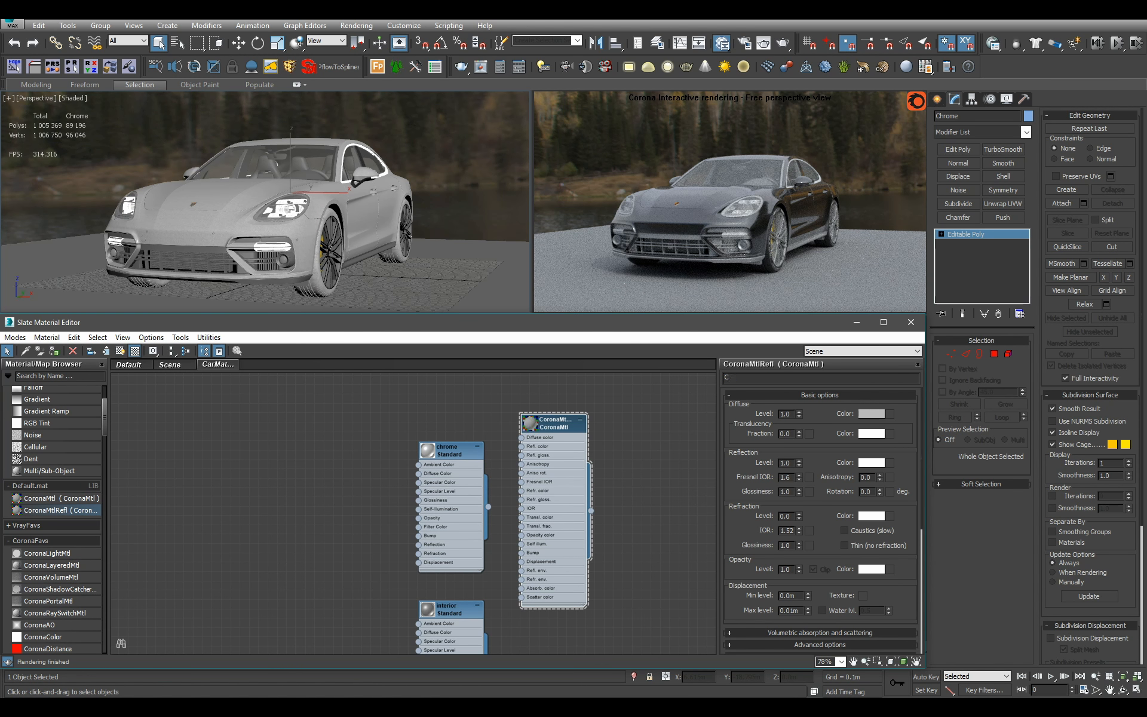
{"action": "key", "text": "Return"}
Set Chrome's diffuse level to 0.0, Fresnel IOR to 20 and reflection glossiness to 0.98
{"action": "right_click", "coordinate": [799, 414]}
{"action": "double_click", "coordinate": [787, 477]}
{"action": "type", "text": "20"}
{"action": "key", "text": "Return"}
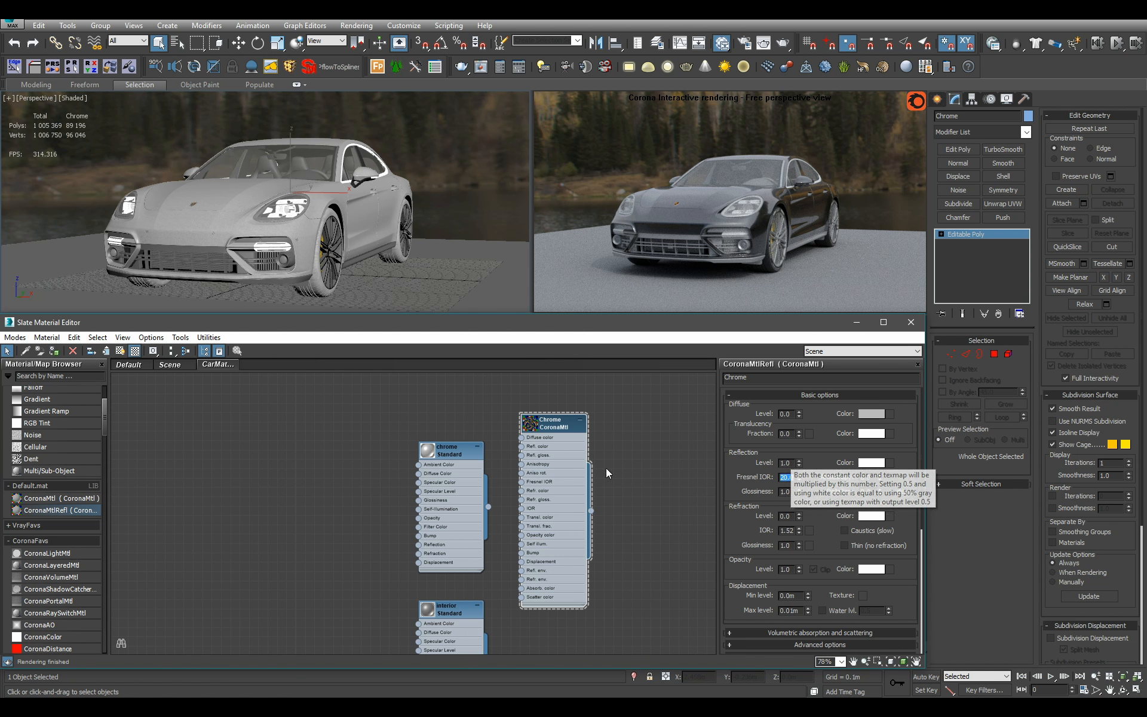
{"action": "double_click", "coordinate": [531, 424]}
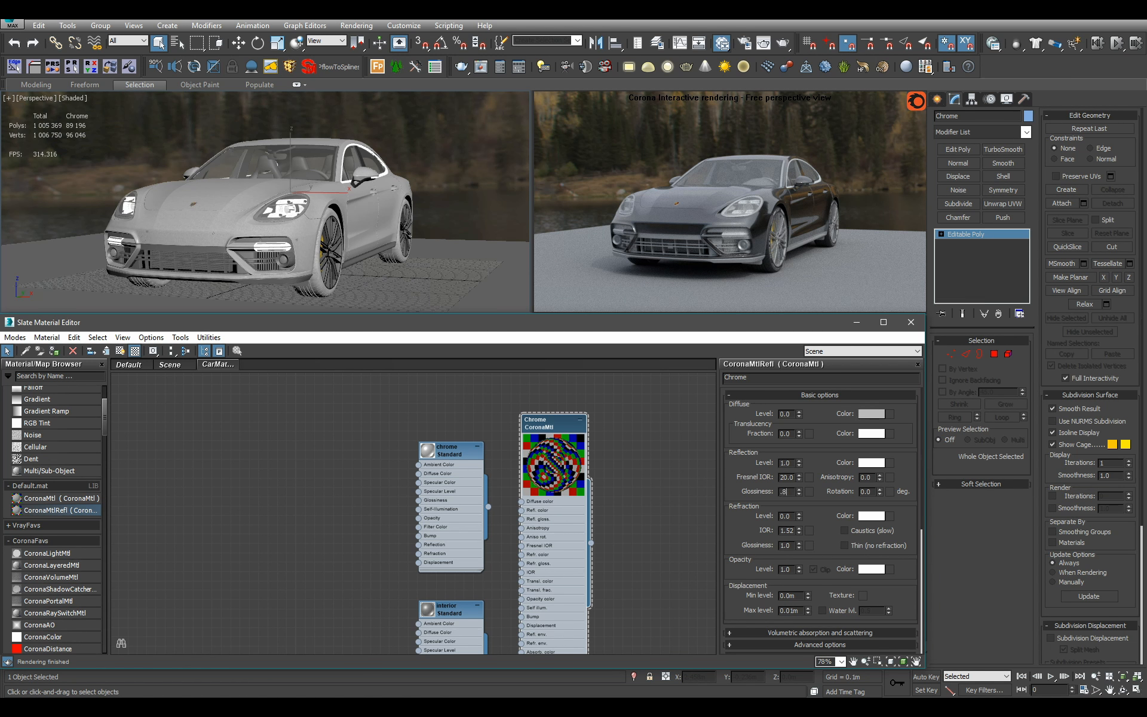
{"action": "type", "text": "0.9"}
{"action": "key", "text": "Return"}
Assign Chrome to the selected object, delete the old chrome Standard material and move the collapsed Chrome node up to the finished materials
{"action": "key", "text": "h"}
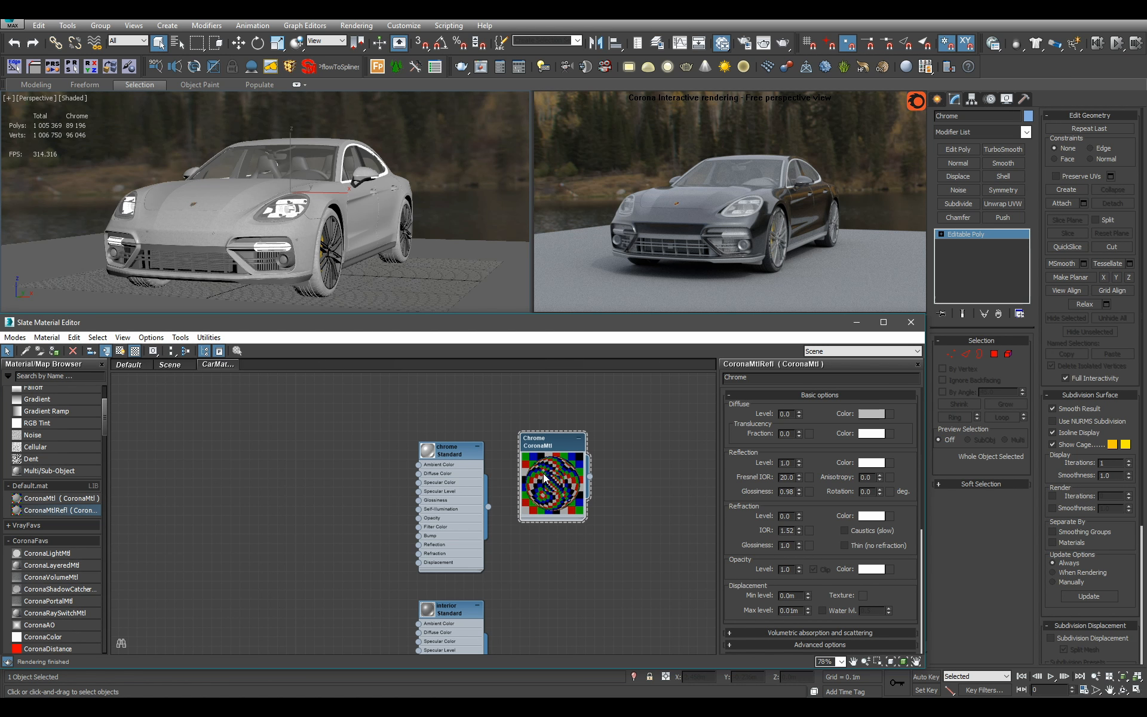
{"action": "key", "text": "a"}
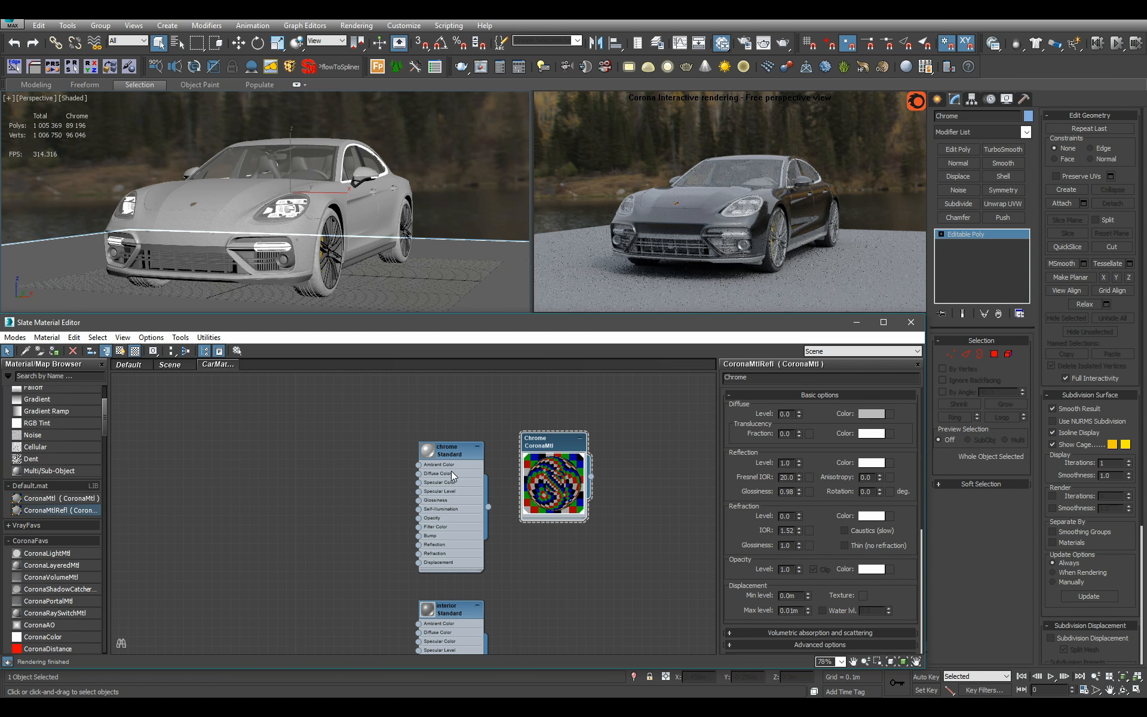
{"action": "left_click", "coordinate": [451, 471]}
{"action": "key", "text": "Delete"}
{"action": "left_click", "coordinate": [551, 452]}
{"action": "scroll", "coordinate": [551, 452], "scroll_direction": "down", "scroll_amount": 1}
{"action": "scroll", "coordinate": [552, 452], "scroll_direction": "down", "scroll_amount": 15}
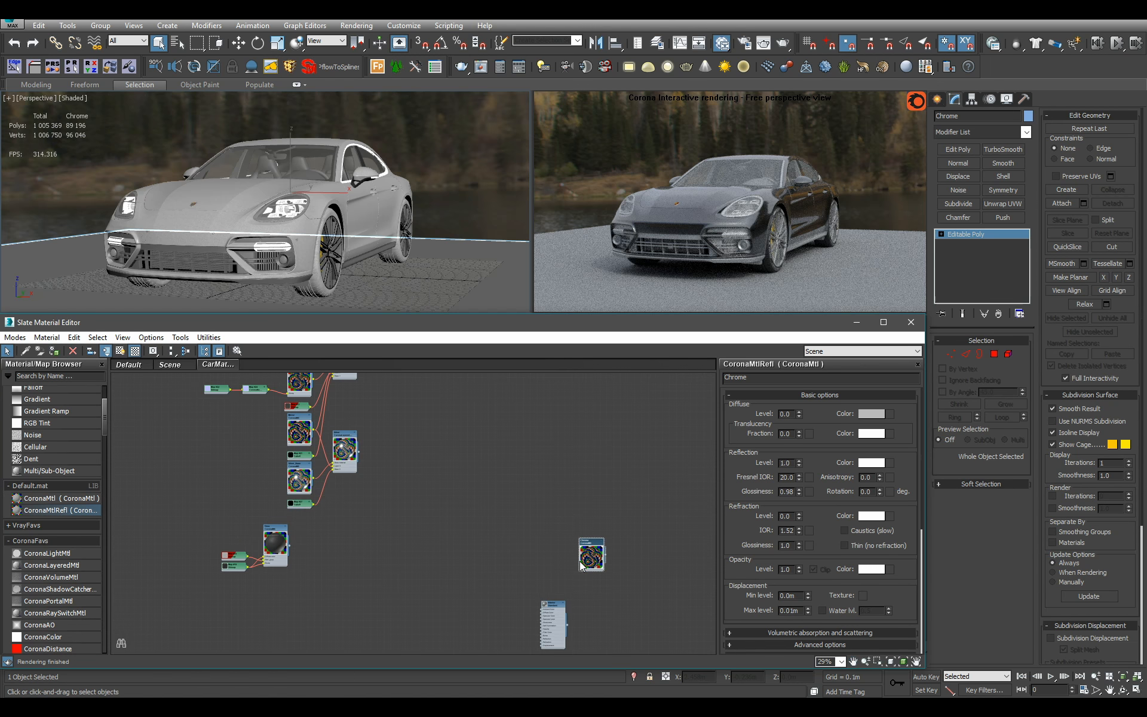
{"action": "left_click_drag", "start_coordinate": [602, 604], "coordinate": [427, 385]}
Isolate the chrome parts to check their reflections in the interactive render, and return to the whole car
{"action": "middle_click_drag", "start_coordinate": [392, 268], "coordinate": [281, 257], "text": "alt"}
{"action": "key", "text": "alt+q"}
{"action": "middle_click_drag", "start_coordinate": [392, 237], "coordinate": [358, 264], "text": "alt"}
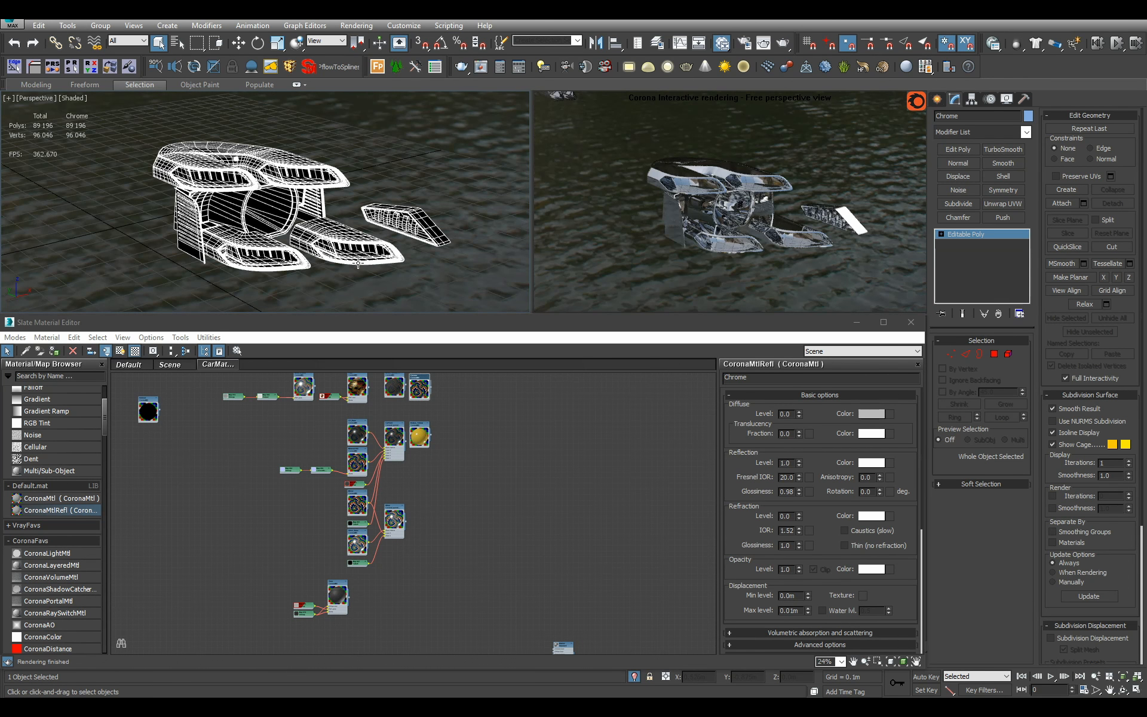
{"action": "left_click", "coordinate": [634, 677]}
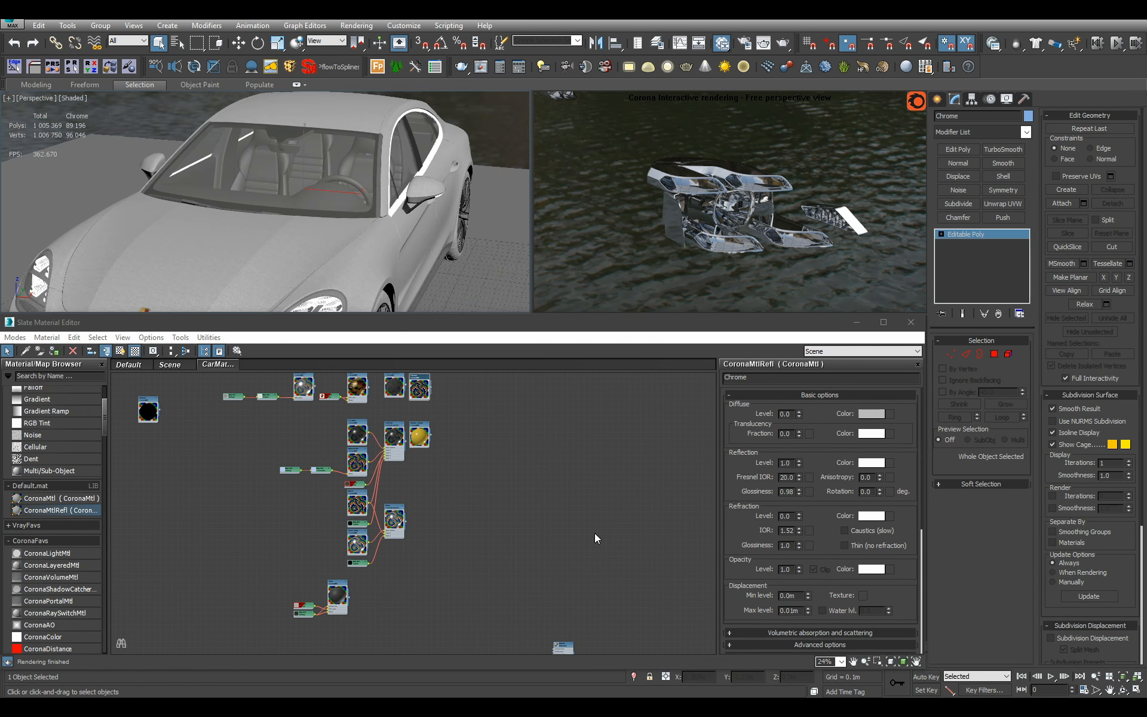
{"action": "middle_click_drag", "start_coordinate": [418, 240], "coordinate": [461, 228], "text": "alt"}
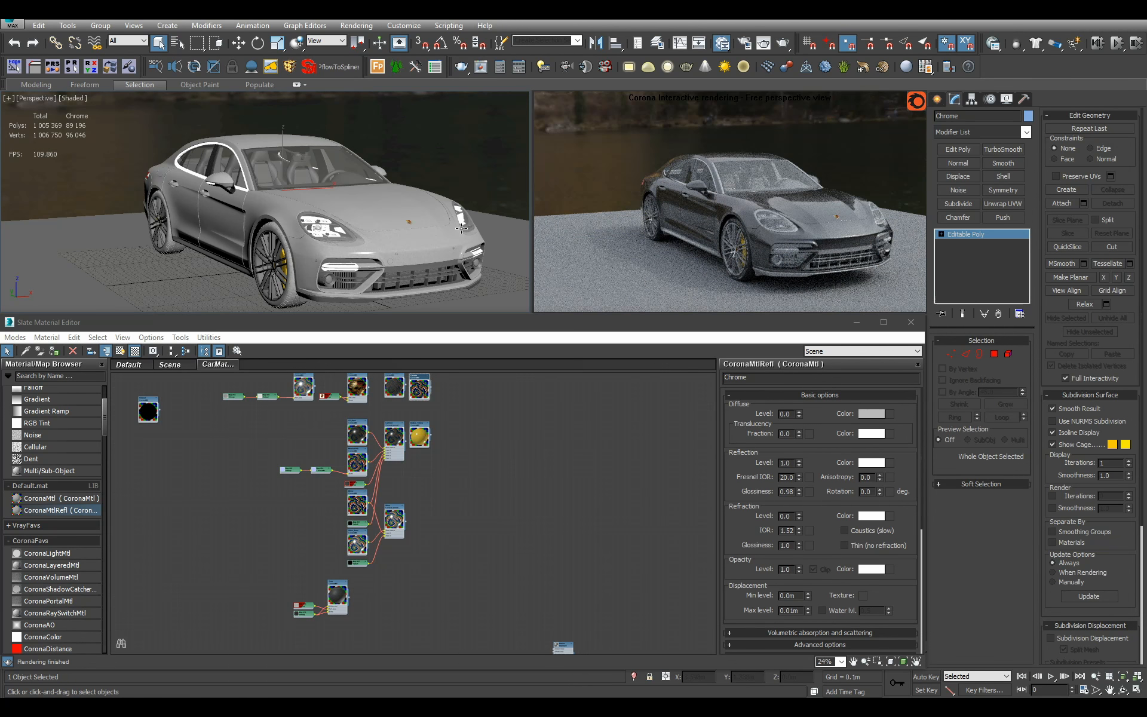
Open the old interior Standard material and add a CoronaMtl named Interior beside it
{"action": "middle_click_drag", "start_coordinate": [460, 529], "coordinate": [381, 428]}
{"action": "scroll", "coordinate": [464, 499], "scroll_direction": "up", "scroll_amount": 3}
{"action": "middle_click_drag", "start_coordinate": [464, 499], "coordinate": [400, 410]}
{"action": "scroll", "coordinate": [450, 522], "scroll_direction": "up", "scroll_amount": 3}
{"action": "double_click", "coordinate": [446, 511]}
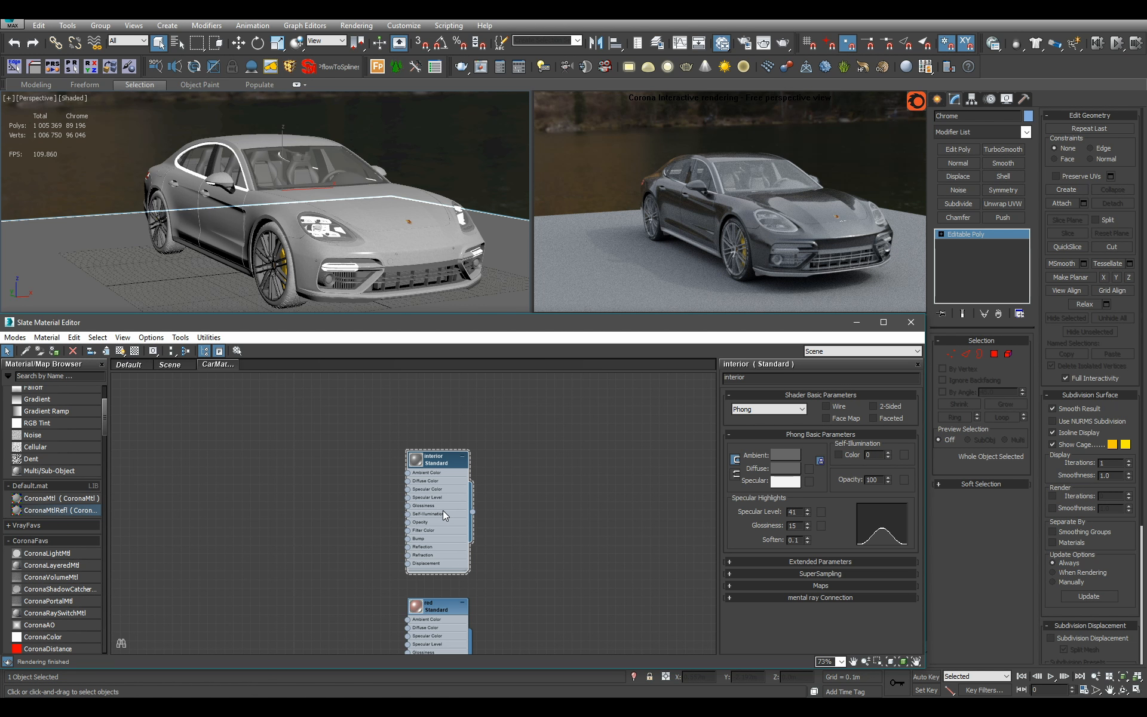
{"action": "left_click_drag", "start_coordinate": [80, 497], "coordinate": [622, 471]}
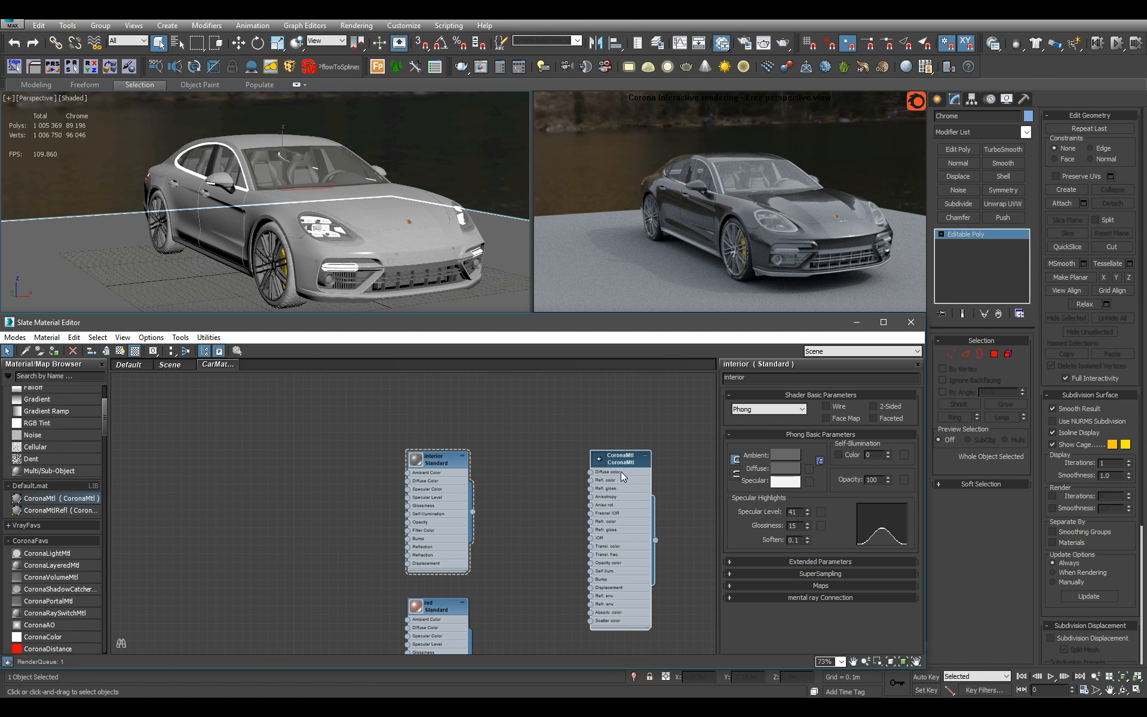
{"action": "type", "text": "I"}
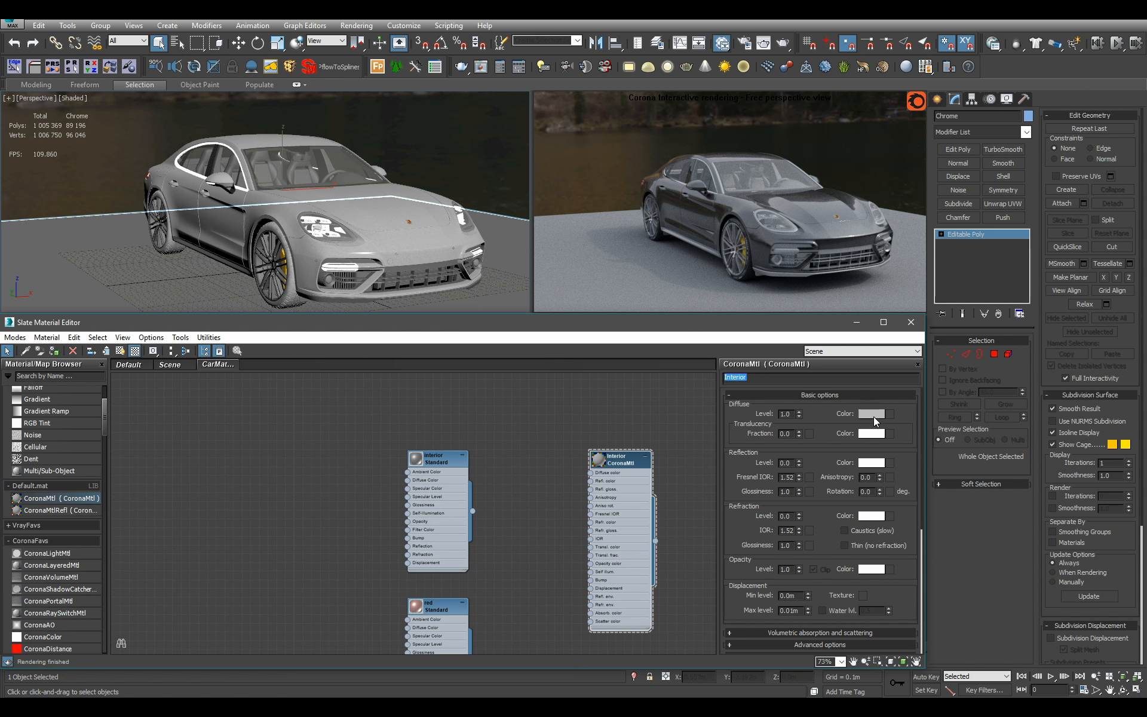
Give Interior a dark grey diffuse colour, reflection level 1.0, Fresnel IOR 1.6 and reflection glossiness 0.5
{"action": "left_click", "coordinate": [874, 415]}
{"action": "type", "text": "30"}
{"action": "key", "text": "Return"}
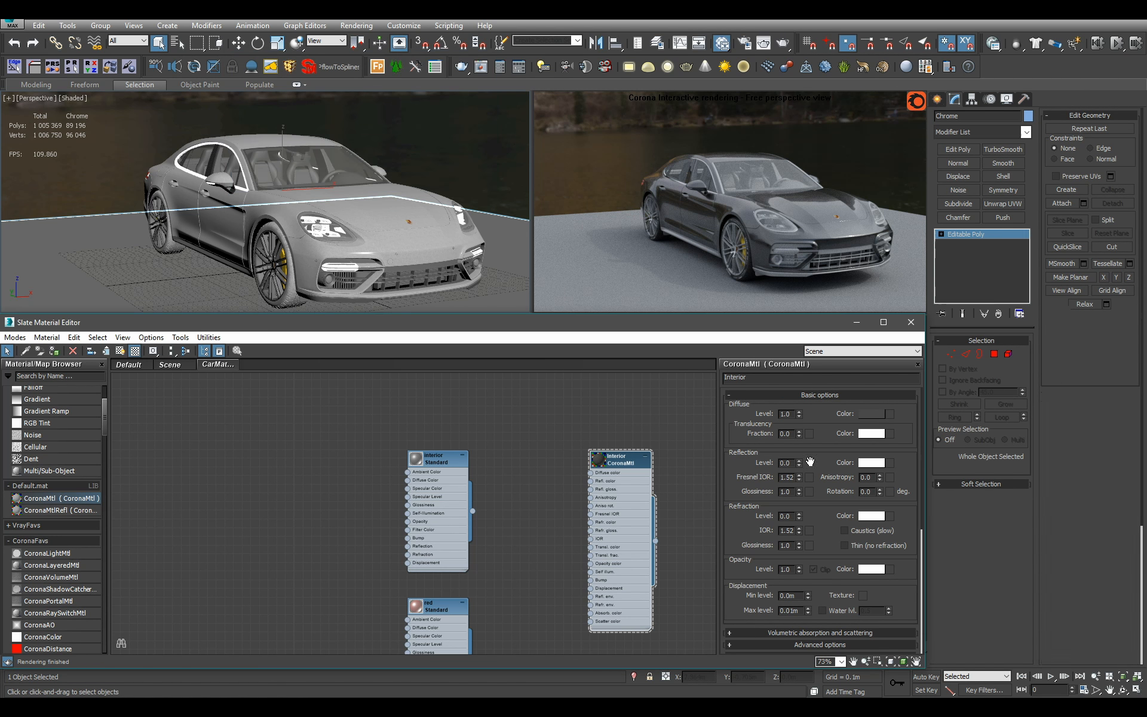
{"action": "left_click", "coordinate": [442, 183]}
{"action": "left_click", "coordinate": [787, 478]}
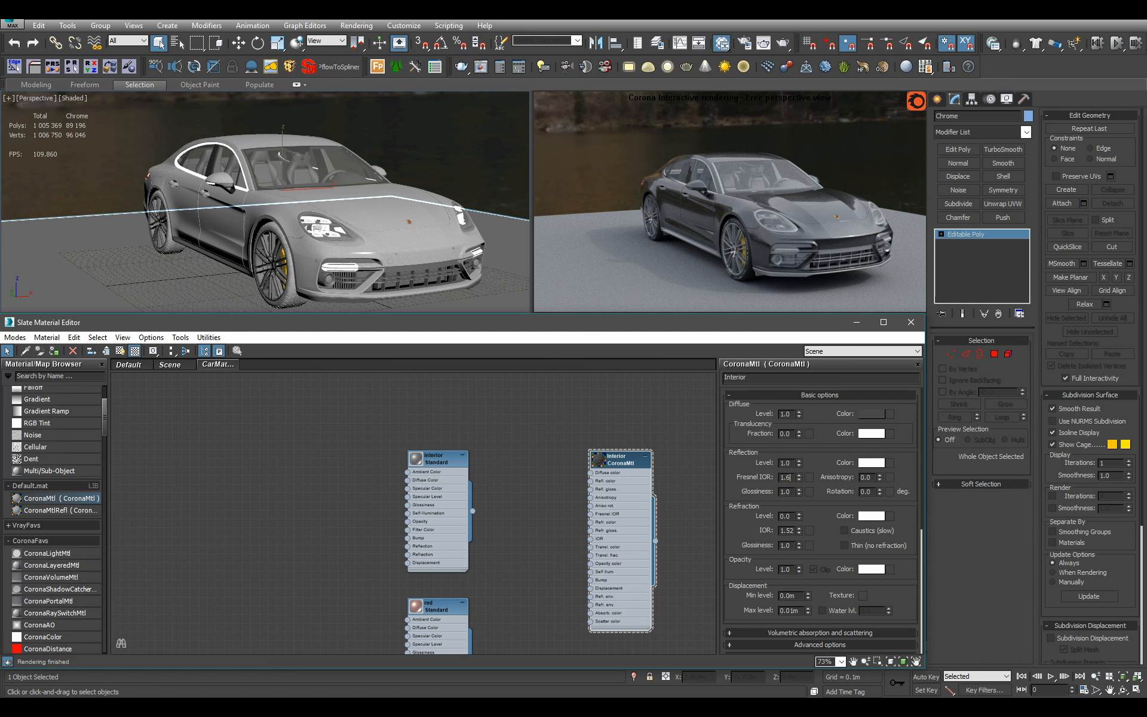
{"action": "key", "text": "Return"}
{"action": "left_click", "coordinate": [790, 493]}
{"action": "type", "text": ".7"}
{"action": "key", "text": "Return"}
{"action": "double_click", "coordinate": [602, 461]}
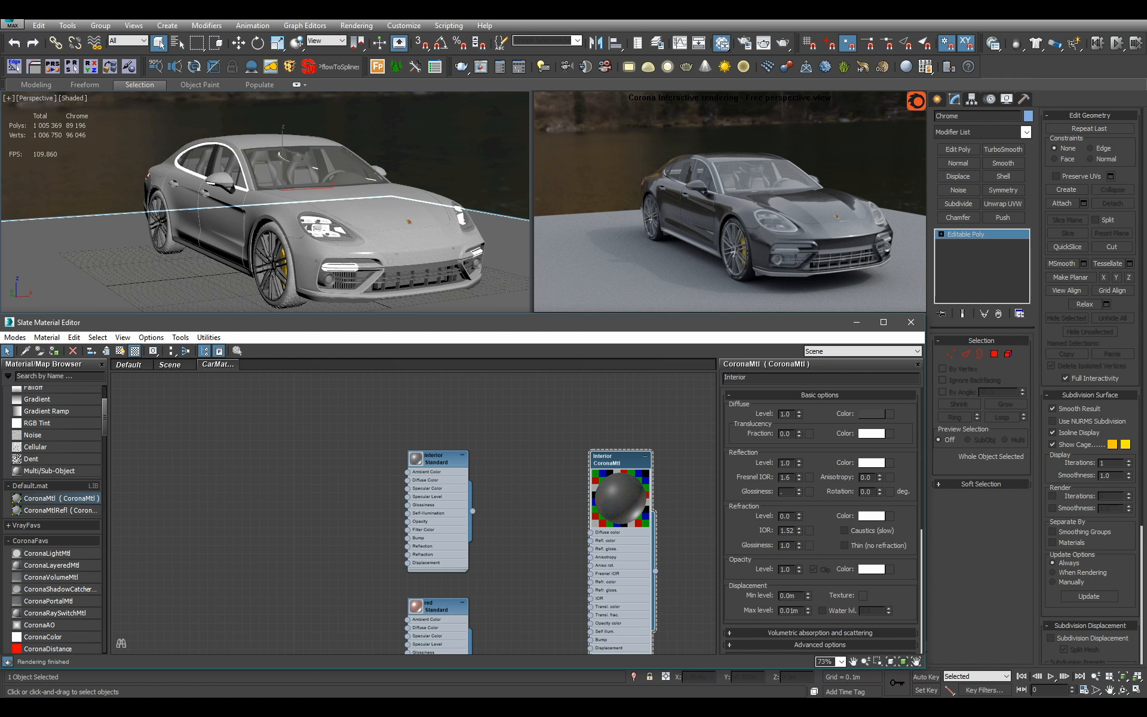
Select the object using the old interior material, isolate it and assign the Interior Corona material to it
{"action": "left_click", "coordinate": [301, 174]}
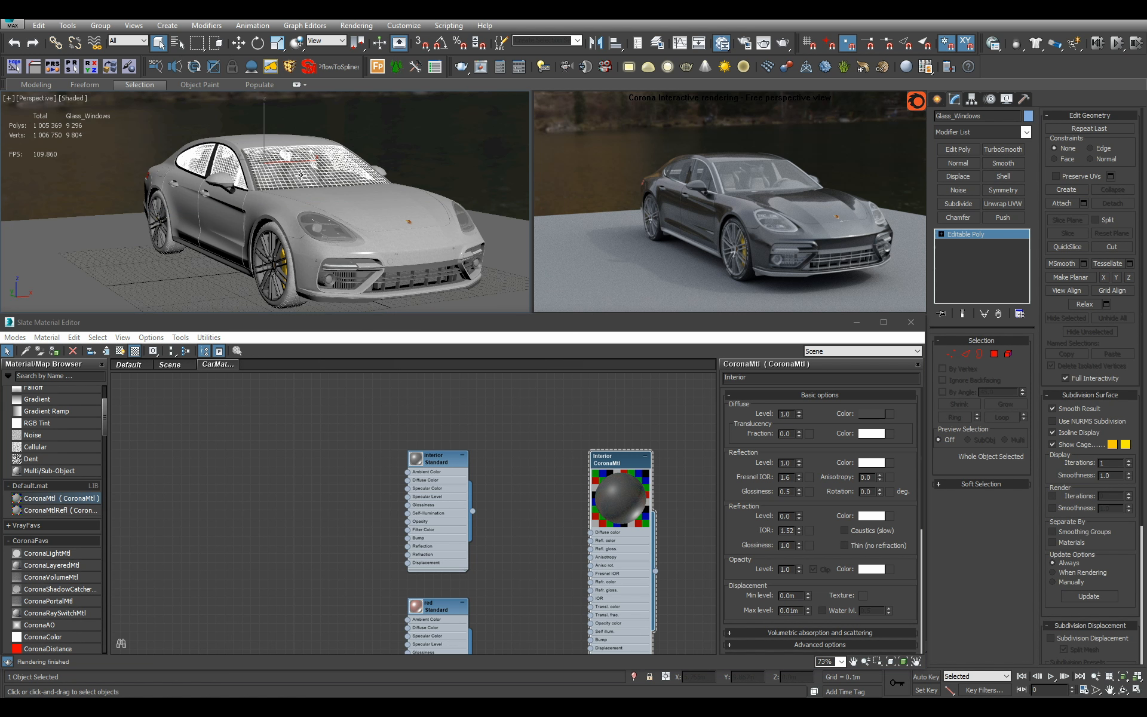
{"action": "double_click", "coordinate": [453, 475]}
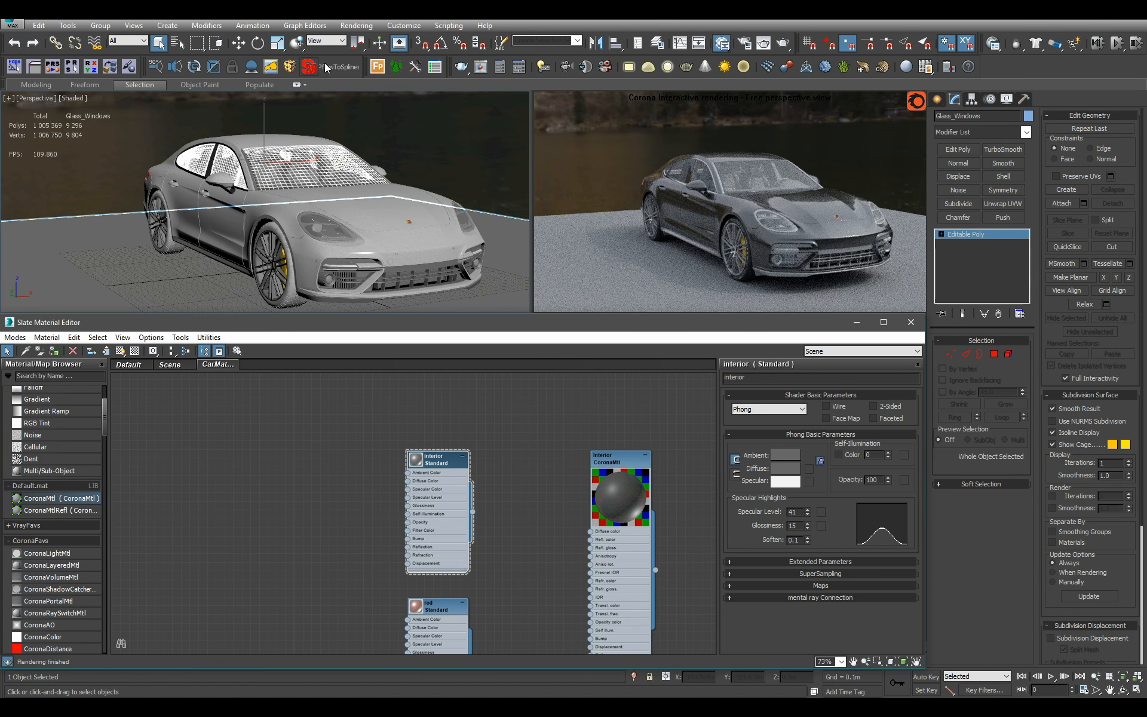
{"action": "left_click", "coordinate": [335, 172]}
{"action": "key", "text": "alt+q"}
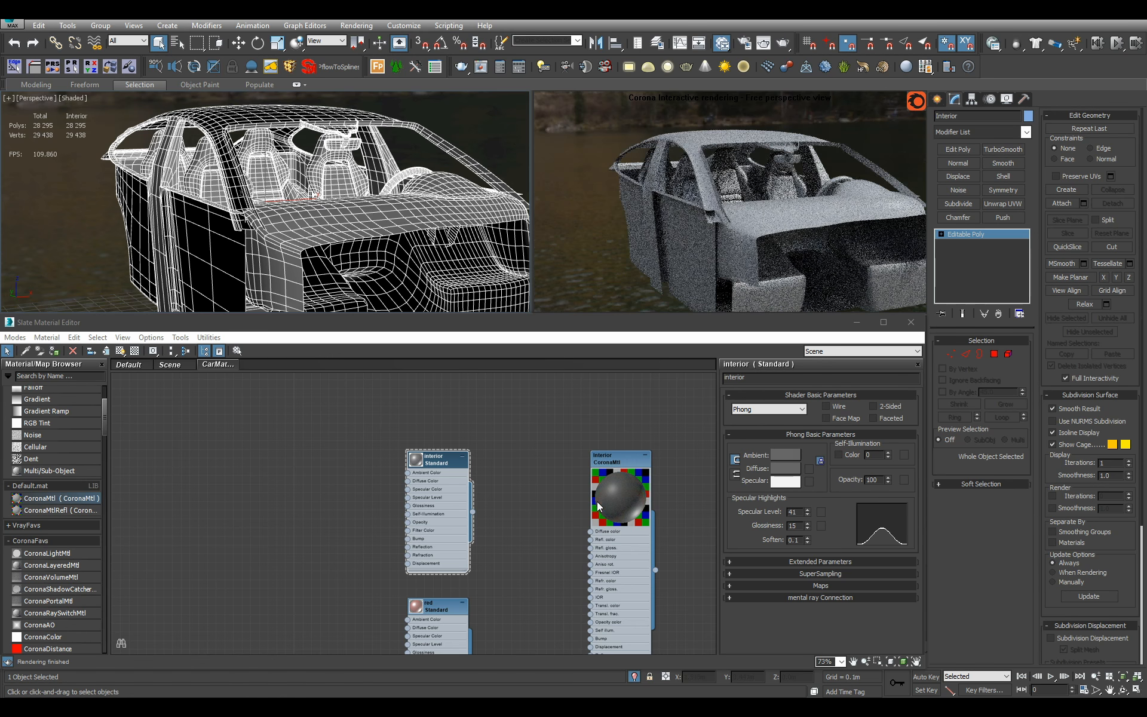
{"action": "left_click", "coordinate": [630, 547]}
{"action": "middle_click_drag", "start_coordinate": [420, 250], "coordinate": [377, 220], "text": "alt"}
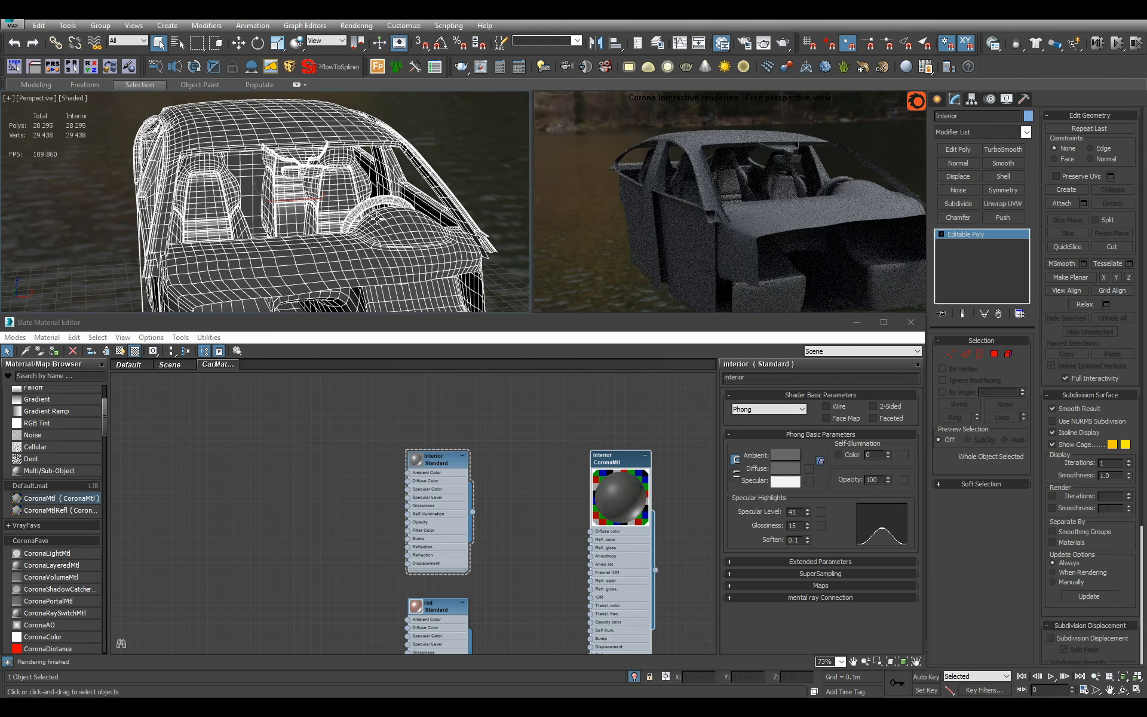
Adjust Interior's dark diffuse colour and check the isolated cabin from a lower angle in the interactive render
{"action": "double_click", "coordinate": [629, 544]}
{"action": "left_click", "coordinate": [873, 413]}
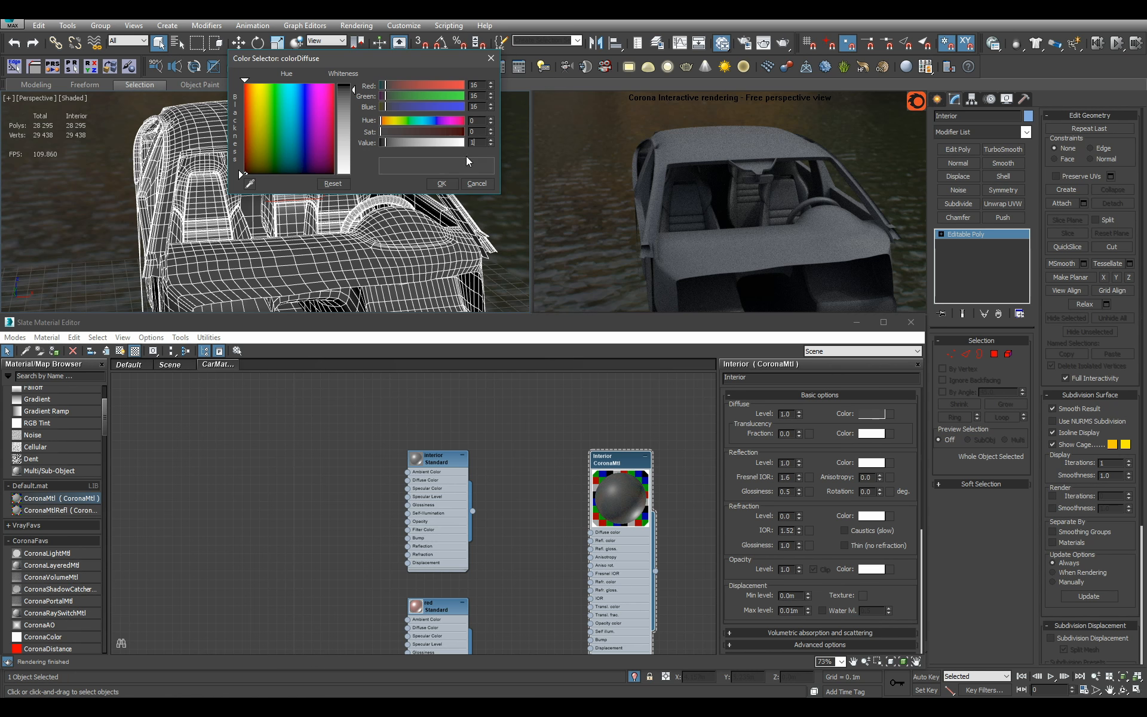
{"action": "left_click", "coordinate": [441, 183]}
{"action": "scroll", "coordinate": [440, 193], "scroll_direction": "down", "scroll_amount": 3}
{"action": "middle_click_drag", "start_coordinate": [440, 193], "coordinate": [383, 168], "text": "alt"}
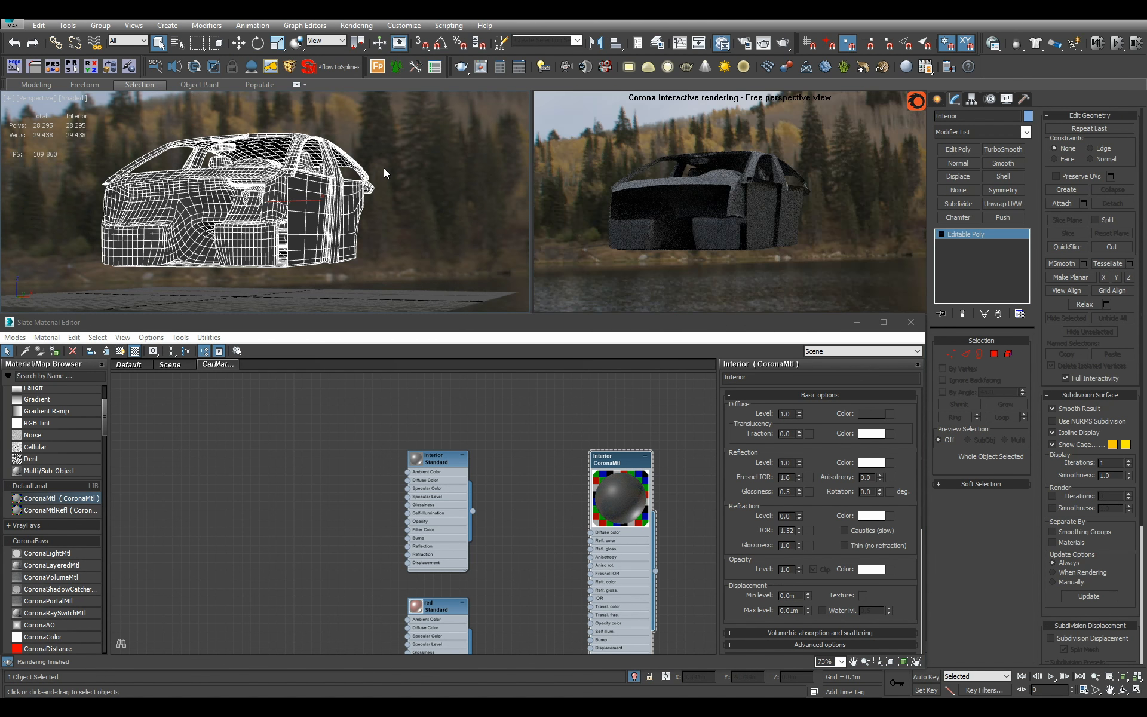
Delete the old interior Standard material and place the Interior node beside the dark material below the Silver nodes
{"action": "left_click", "coordinate": [474, 501]}
{"action": "left_click", "coordinate": [440, 495]}
{"action": "key", "text": "Delete"}
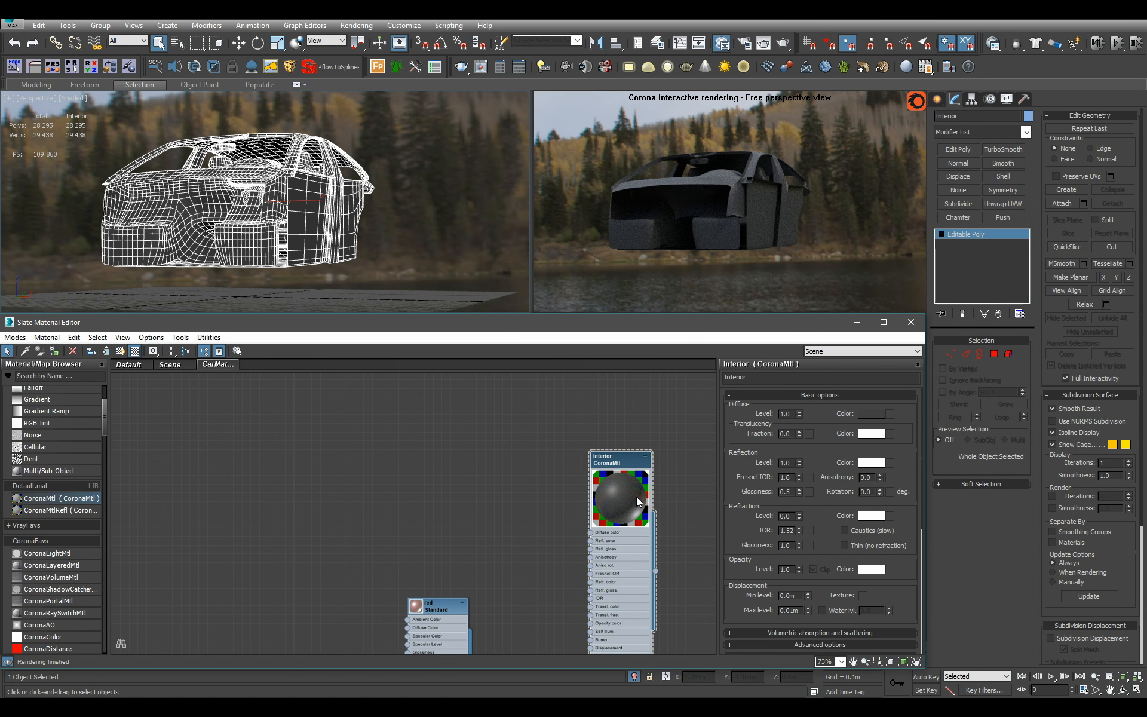
{"action": "scroll", "coordinate": [637, 497], "scroll_direction": "down", "scroll_amount": 6}
{"action": "left_click_drag", "start_coordinate": [628, 507], "coordinate": [415, 449]}
{"action": "scroll", "coordinate": [416, 453], "scroll_direction": "up", "scroll_amount": 1}
{"action": "middle_click_drag", "start_coordinate": [417, 453], "coordinate": [486, 572]}
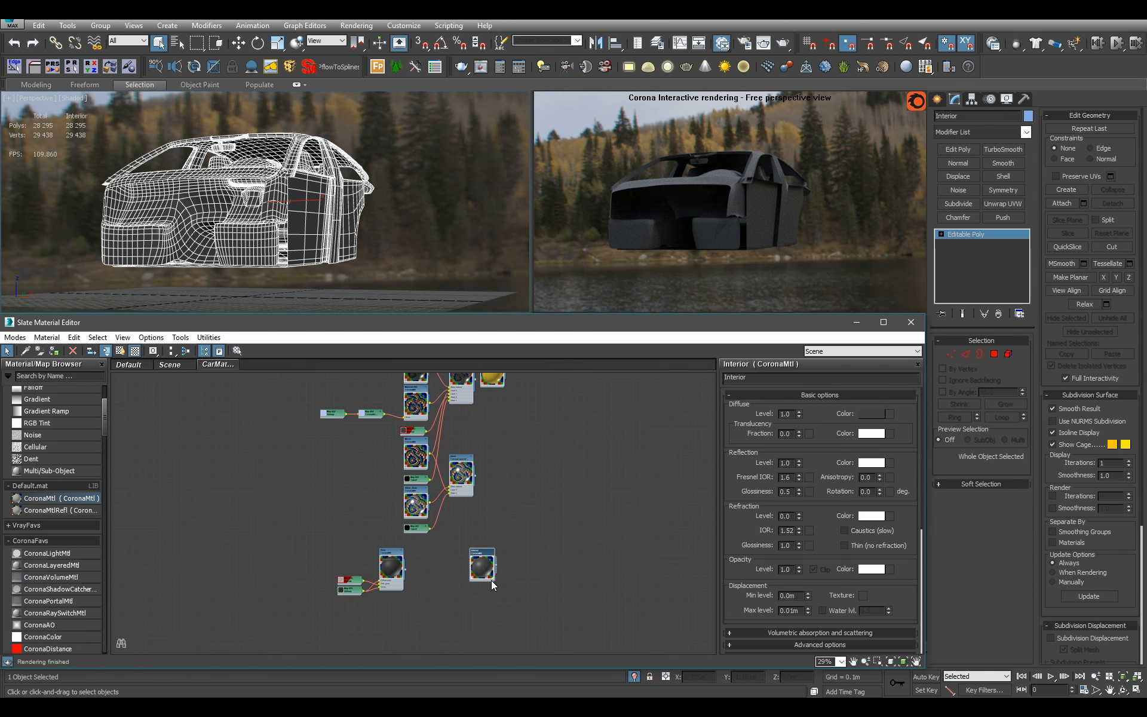
{"action": "left_click_drag", "start_coordinate": [486, 572], "coordinate": [453, 580]}
{"action": "scroll", "coordinate": [453, 581], "scroll_direction": "up", "scroll_amount": 2}
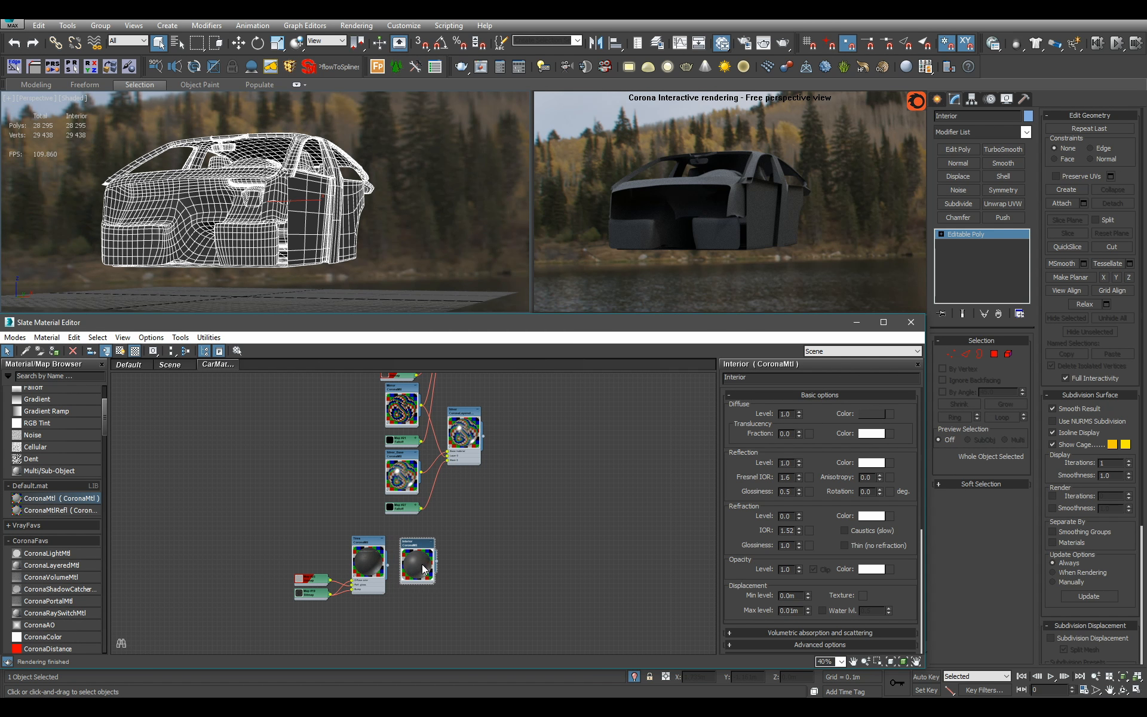
Move Interior and the neighbouring dark material with its maps further down from the Silver nodes
{"action": "left_click_drag", "start_coordinate": [280, 527], "coordinate": [440, 600]}
{"action": "left_click_drag", "start_coordinate": [416, 545], "coordinate": [431, 611]}
{"action": "left_click", "coordinate": [445, 581]}
{"action": "scroll", "coordinate": [505, 557], "scroll_direction": "down", "scroll_amount": 3}
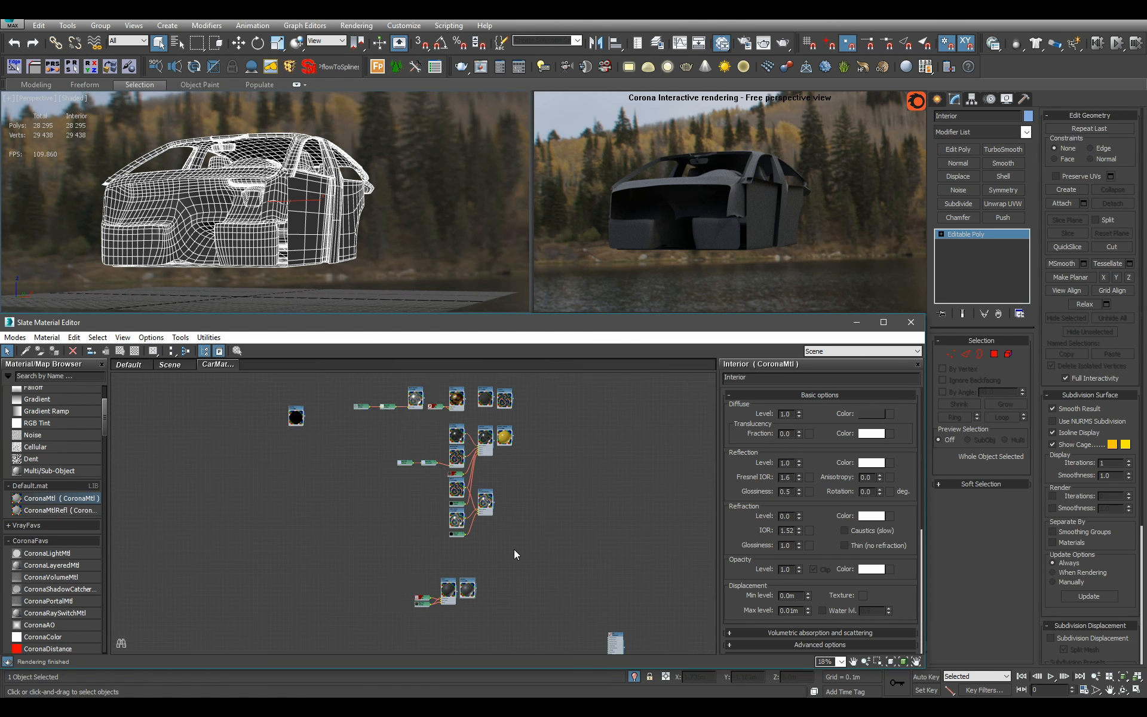
Exit isolation of the interior to bring back the whole car, and save the scene
{"action": "middle_click_drag", "start_coordinate": [514, 550], "coordinate": [358, 384]}
{"action": "scroll", "coordinate": [500, 454], "scroll_direction": "up", "scroll_amount": 4}
{"action": "left_click", "coordinate": [635, 677]}
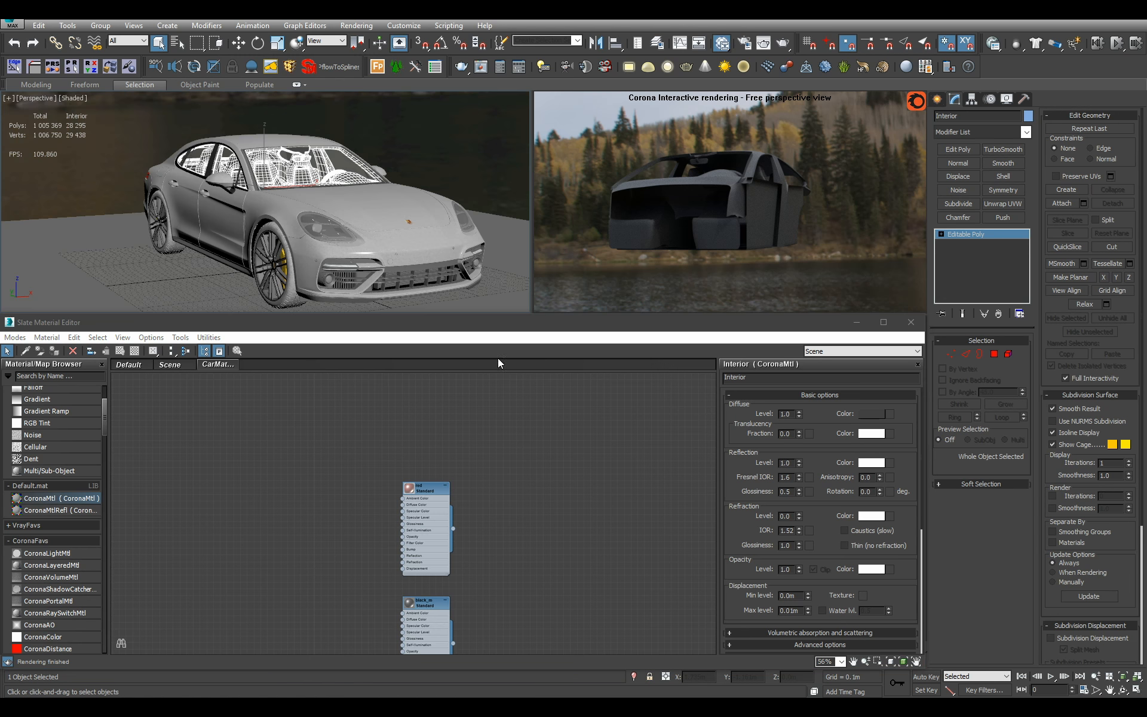
{"action": "middle_click_drag", "start_coordinate": [415, 243], "coordinate": [383, 234], "text": "alt"}
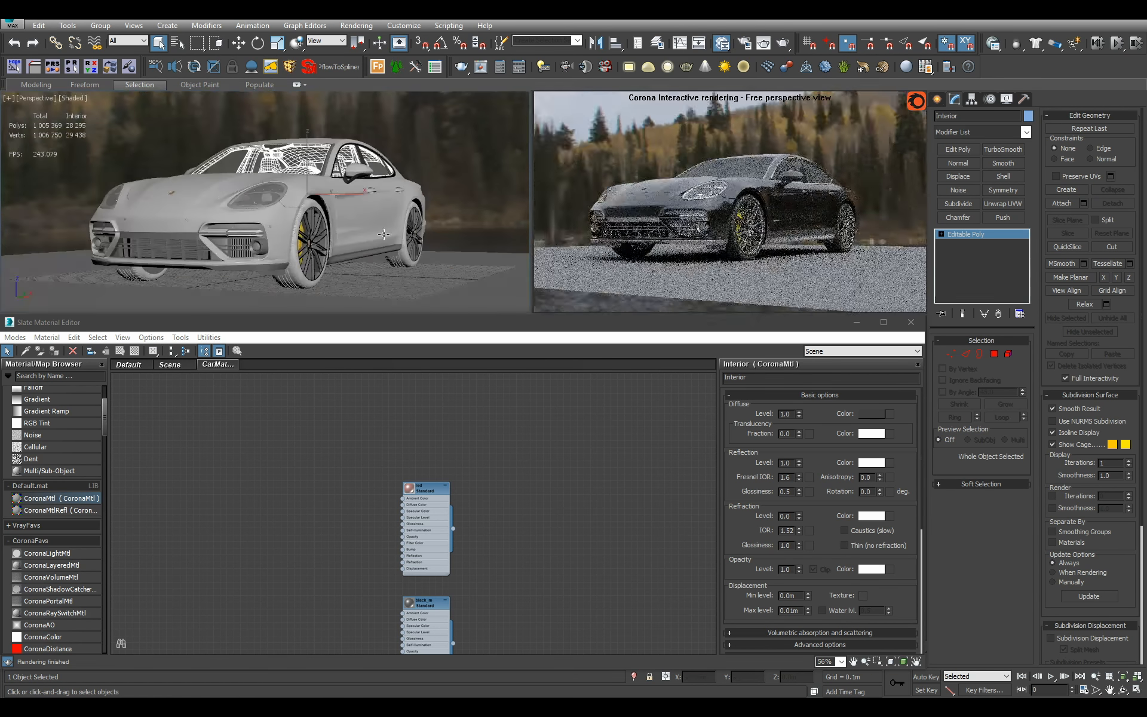
{"action": "key", "text": "ctrl+s"}
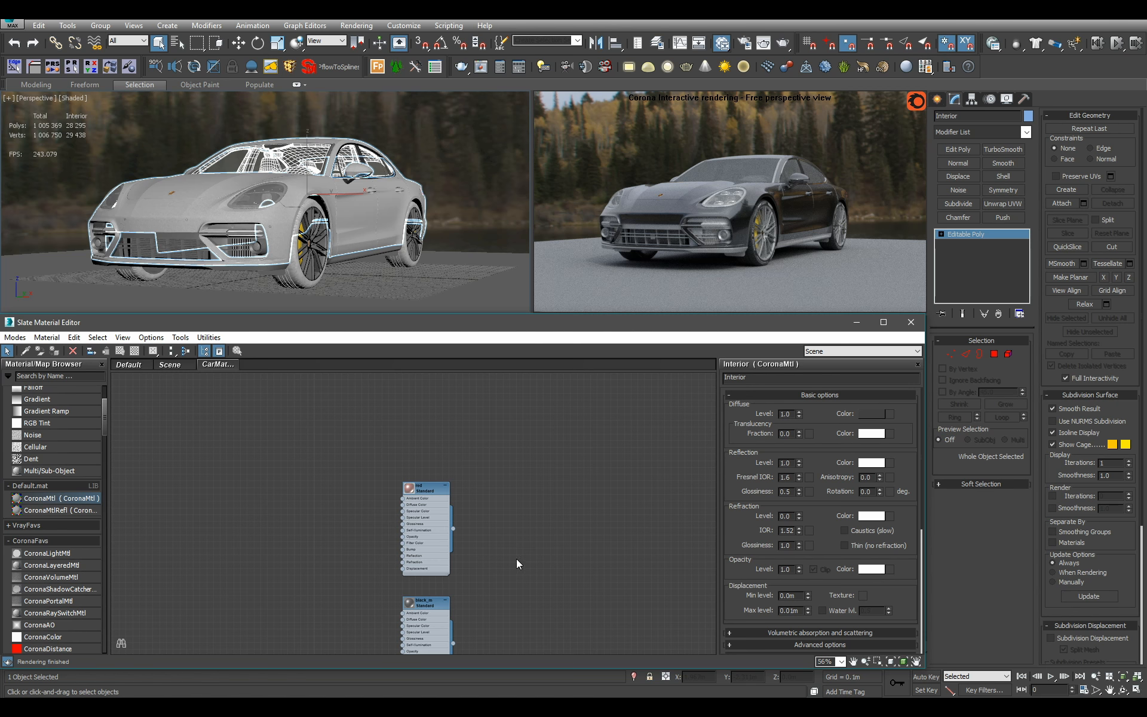
Open the old red Standard material, select the rear light case that uses it and isolate that object
{"action": "middle_click_drag", "start_coordinate": [515, 577], "coordinate": [503, 500]}
{"action": "scroll", "coordinate": [503, 501], "scroll_direction": "up", "scroll_amount": 1}
{"action": "left_click", "coordinate": [400, 445]}
{"action": "double_click", "coordinate": [401, 445]}
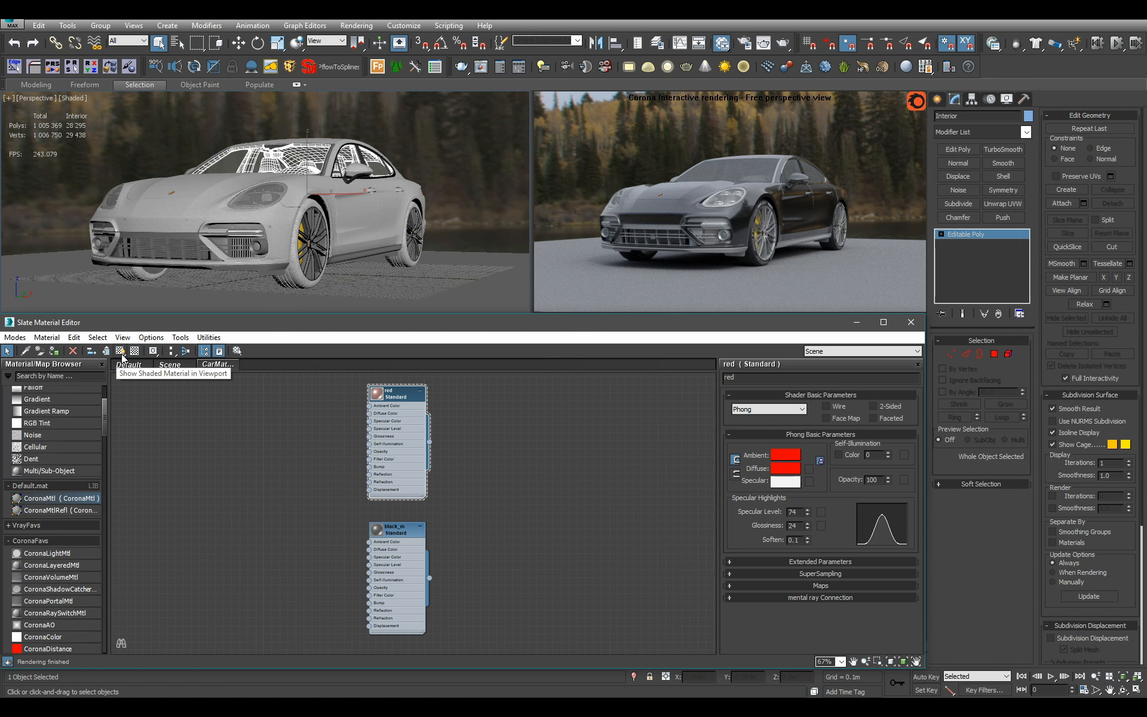
{"action": "left_click", "coordinate": [384, 196]}
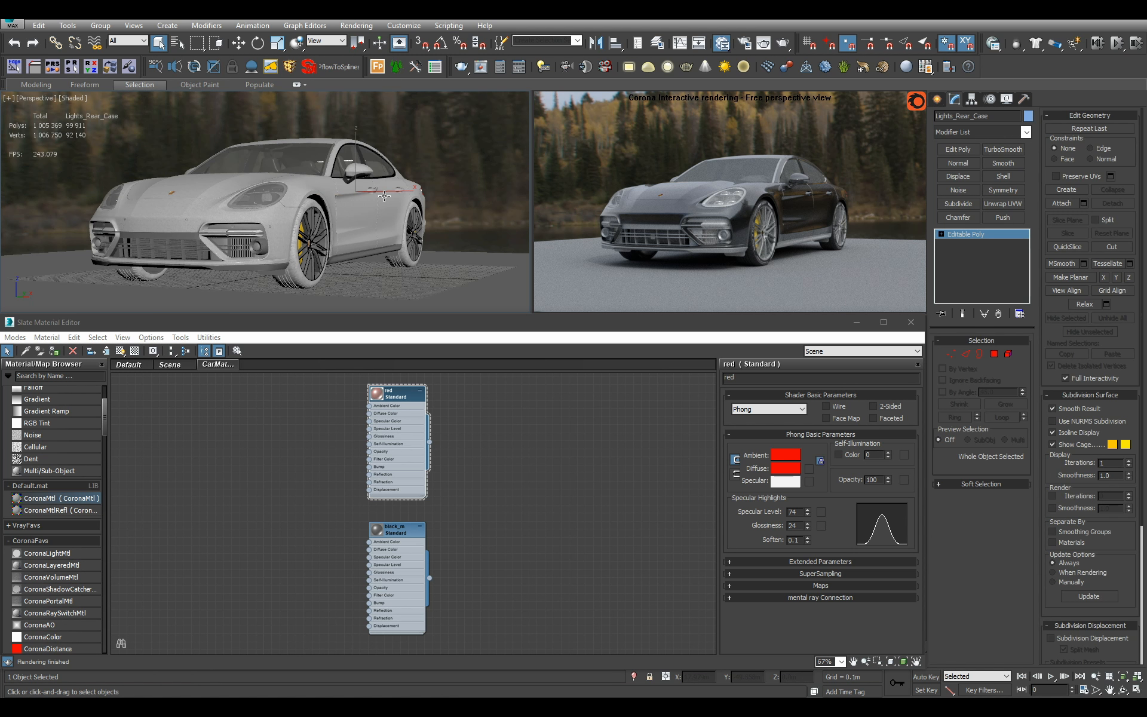
{"action": "key", "text": "alt+q"}
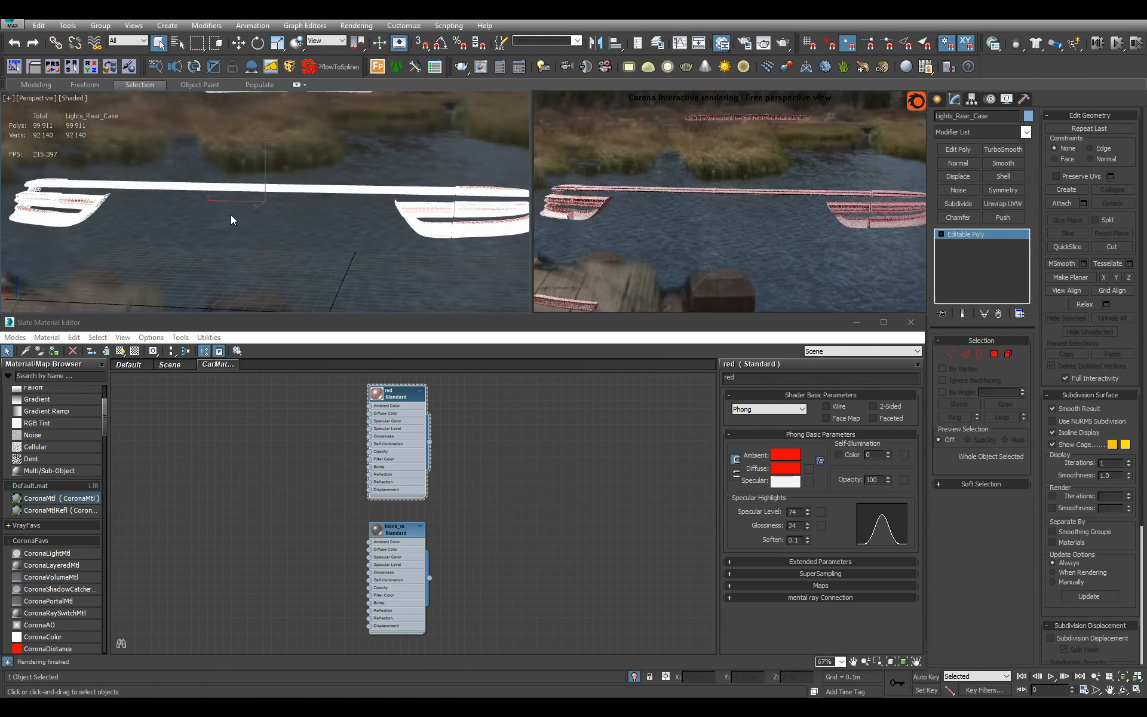
{"action": "middle_click_drag", "start_coordinate": [231, 214], "coordinate": [272, 231], "text": "alt"}
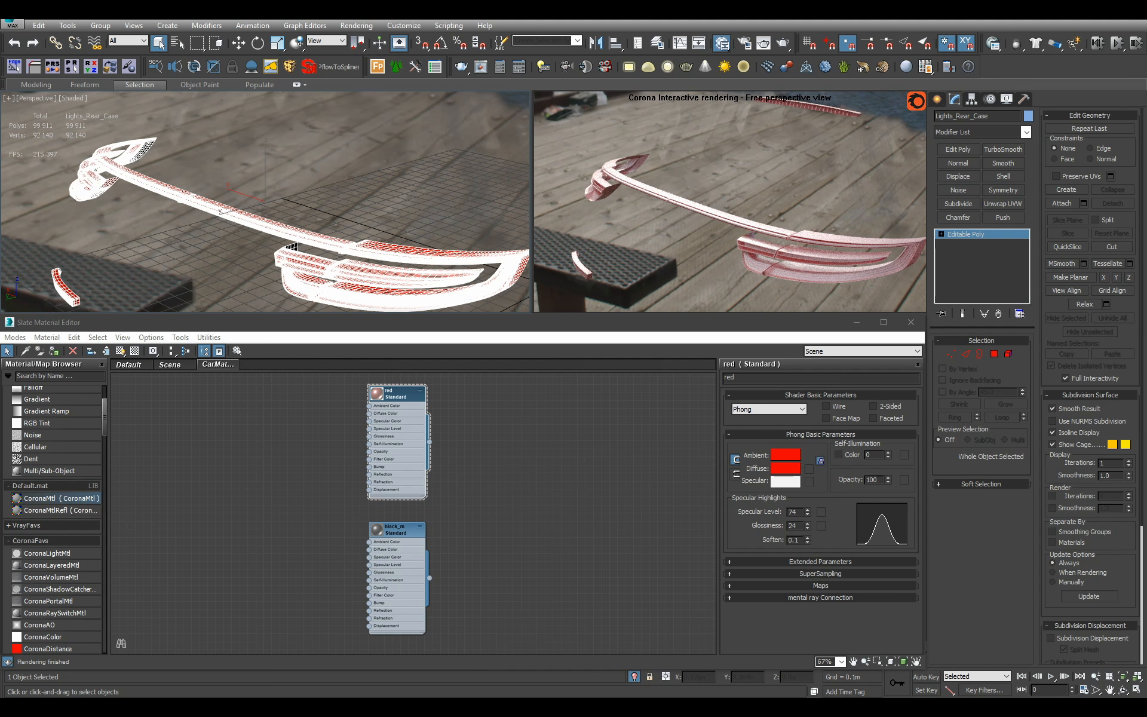
Switch to the Photos app and study the reference picture of the black car, fitted to the window
{"action": "mouse_move", "coordinate": [627, 687]}
{"action": "left_click", "coordinate": [521, 666]}
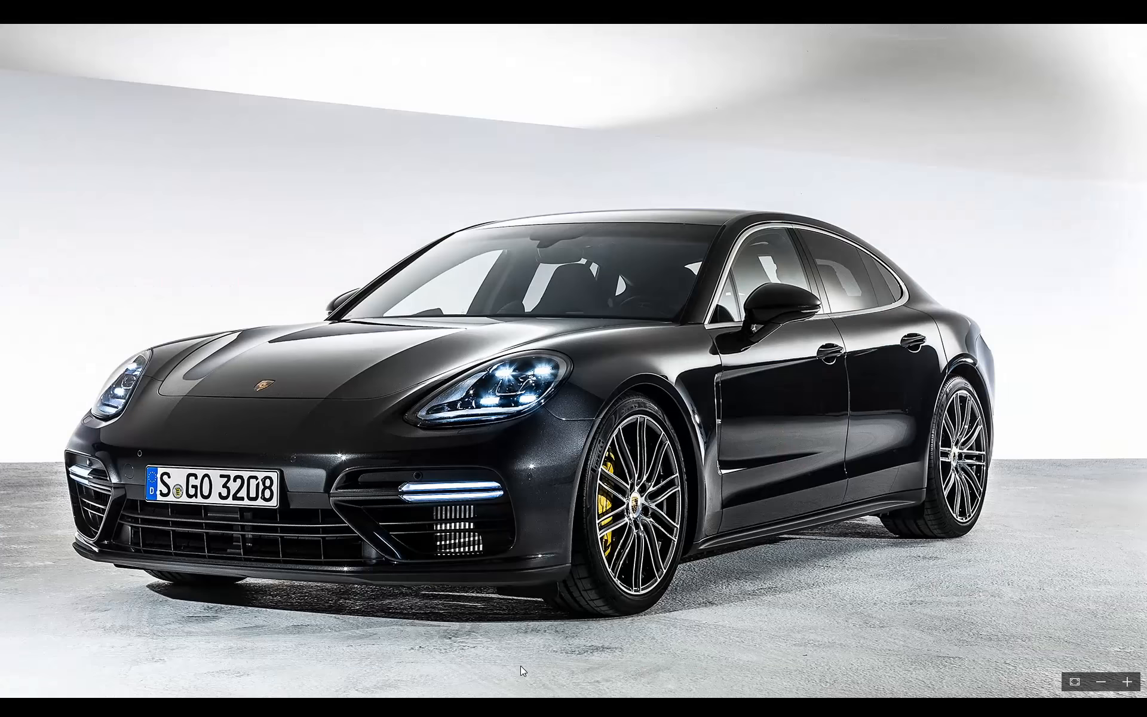
{"action": "left_click", "coordinate": [540, 604]}
{"action": "left_click_drag", "start_coordinate": [539, 604], "coordinate": [628, 606]}
{"action": "left_click", "coordinate": [1074, 682]}
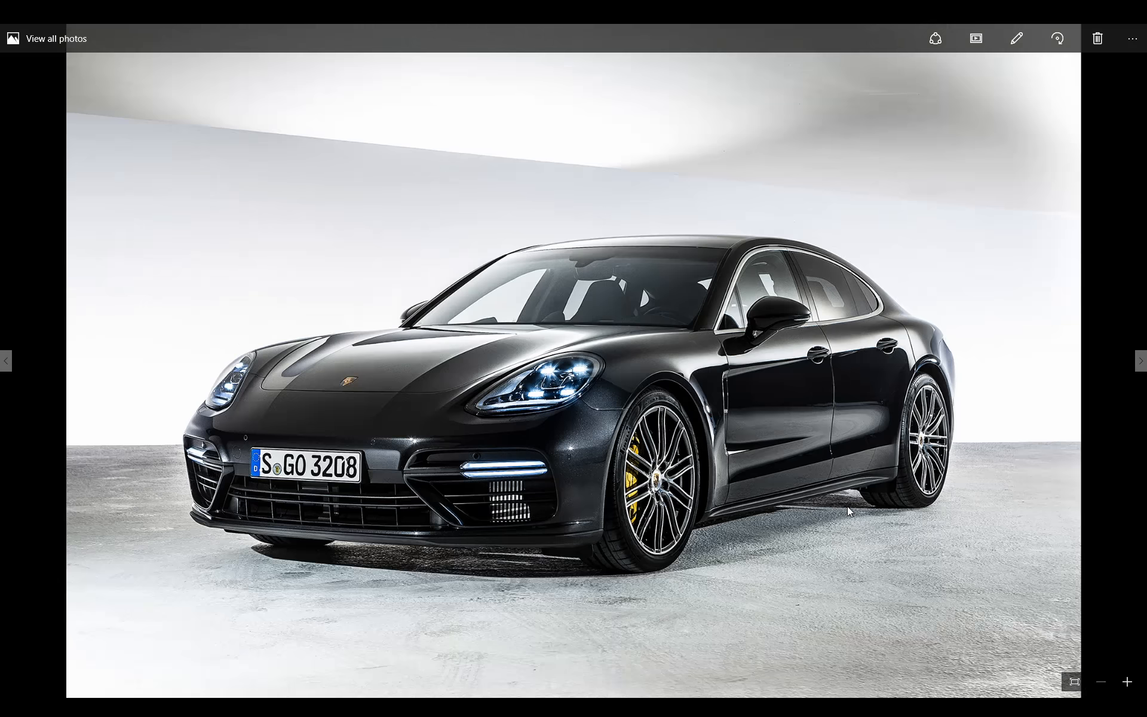
Study the reference photos of the lit rear light and of the car's rear, then return to 3ds Max
{"action": "key", "text": "Right"}
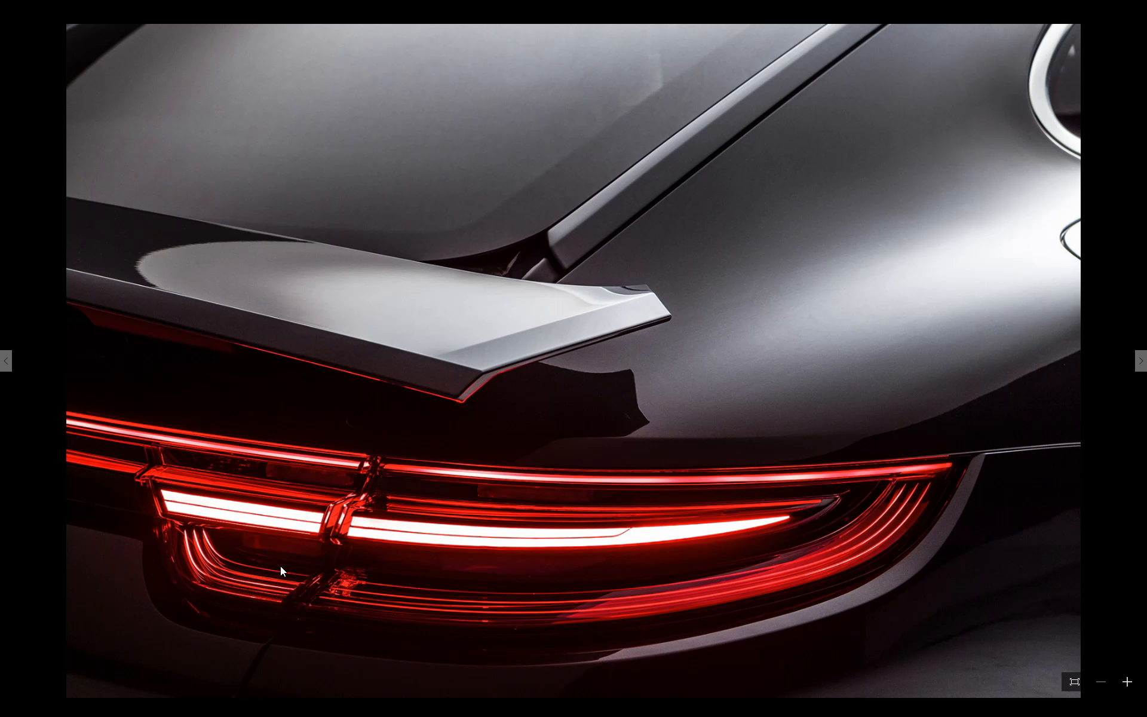
{"action": "key", "text": "Right"}
{"action": "left_click", "coordinate": [1074, 682]}
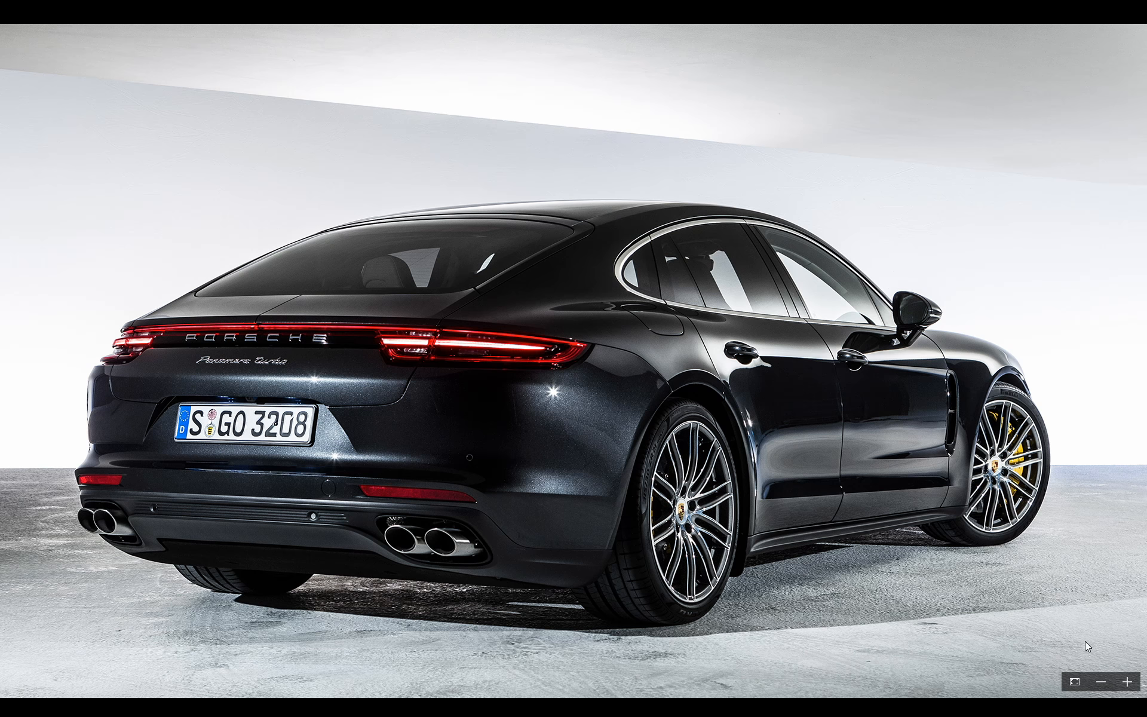
{"action": "left_click", "coordinate": [1075, 682]}
{"action": "left_click", "coordinate": [1067, 21]}
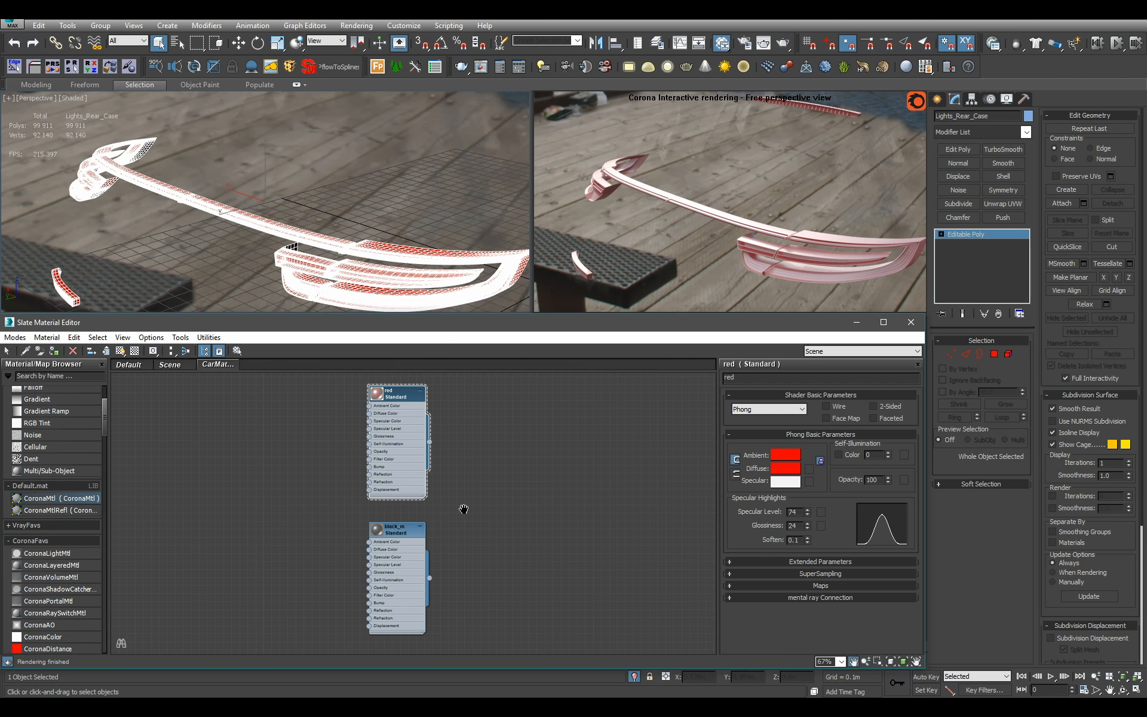
Find the Chrome CoronaMtl among the car materials and assign it to the selected rear light case
{"action": "scroll", "coordinate": [478, 515], "scroll_direction": "down", "scroll_amount": 8}
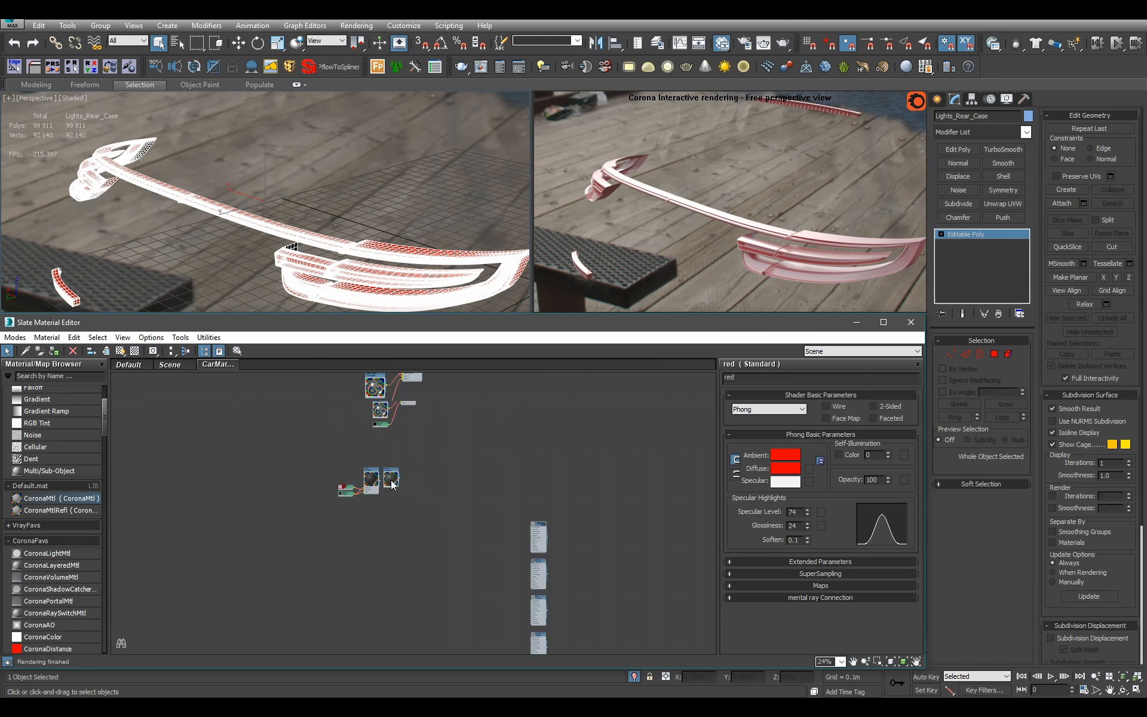
{"action": "scroll", "coordinate": [440, 572], "scroll_direction": "up", "scroll_amount": 7}
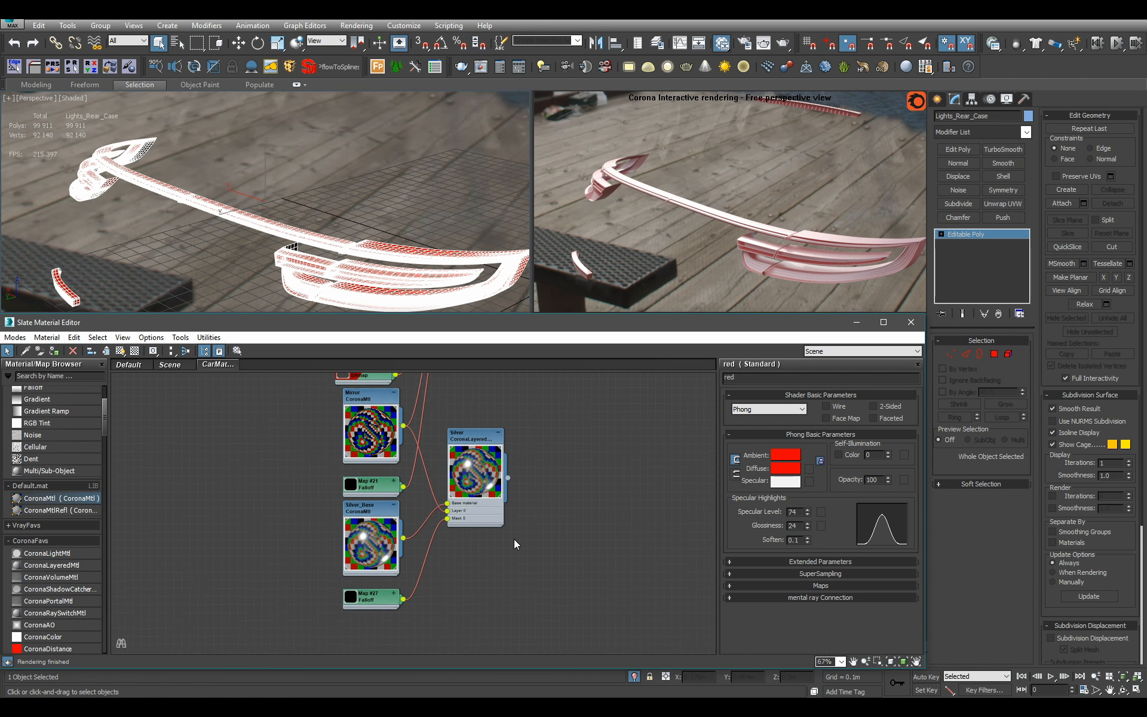
{"action": "scroll", "coordinate": [515, 544], "scroll_direction": "down", "scroll_amount": 6}
{"action": "scroll", "coordinate": [486, 426], "scroll_direction": "up", "scroll_amount": 5}
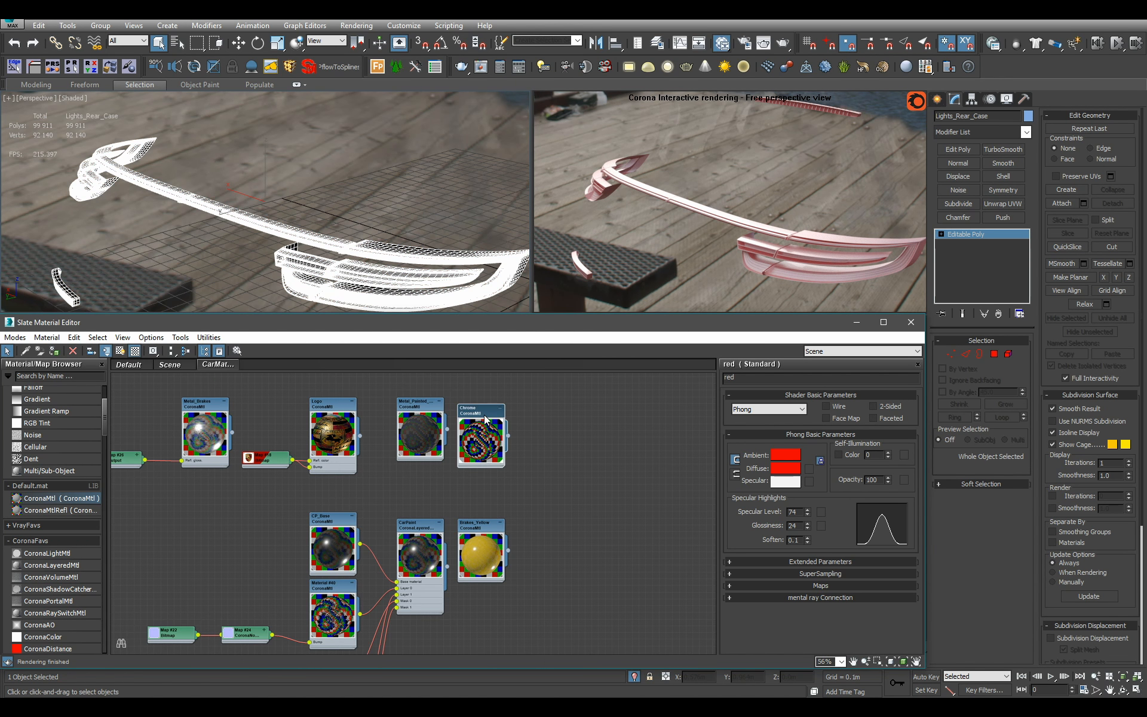
{"action": "middle_click_drag", "start_coordinate": [299, 191], "coordinate": [386, 278], "text": "alt"}
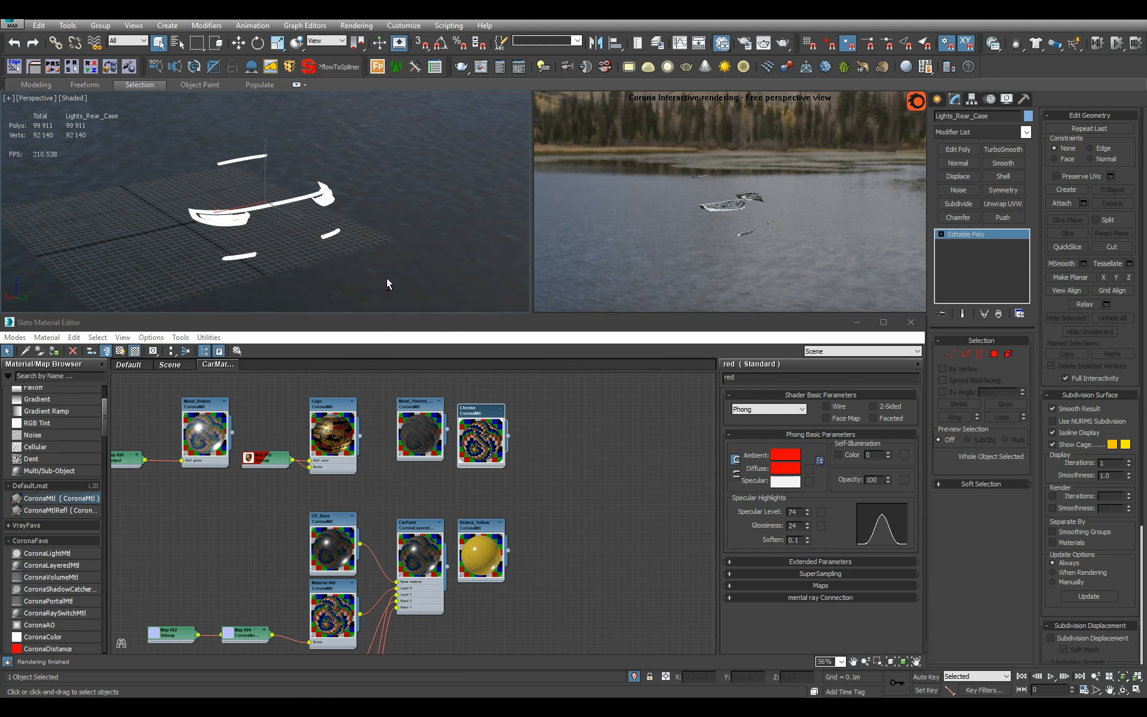
Delete the old red Standard material from the car materials view
{"action": "scroll", "coordinate": [585, 556], "scroll_direction": "down", "scroll_amount": 1}
{"action": "middle_click_drag", "start_coordinate": [586, 556], "coordinate": [349, 410]}
{"action": "scroll", "coordinate": [443, 510], "scroll_direction": "down", "scroll_amount": 1}
{"action": "scroll", "coordinate": [358, 430], "scroll_direction": "down", "scroll_amount": 1}
{"action": "middle_click_drag", "start_coordinate": [443, 568], "coordinate": [511, 433]}
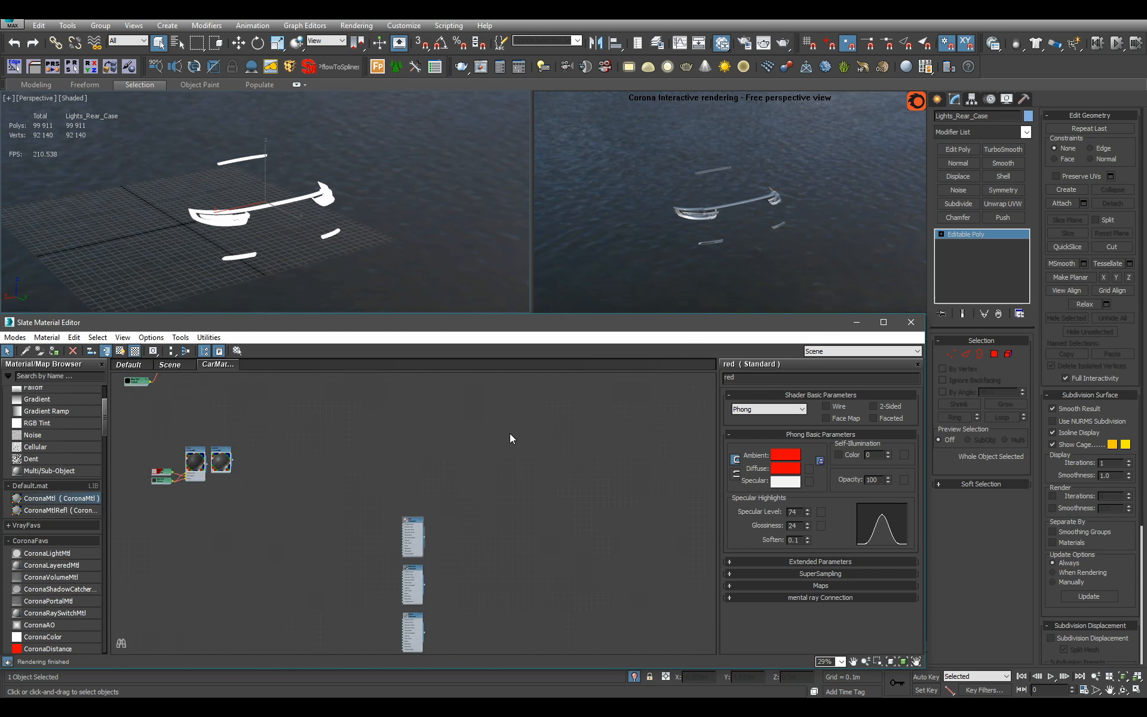
{"action": "scroll", "coordinate": [483, 479], "scroll_direction": "up", "scroll_amount": 2}
{"action": "key", "text": "Delete"}
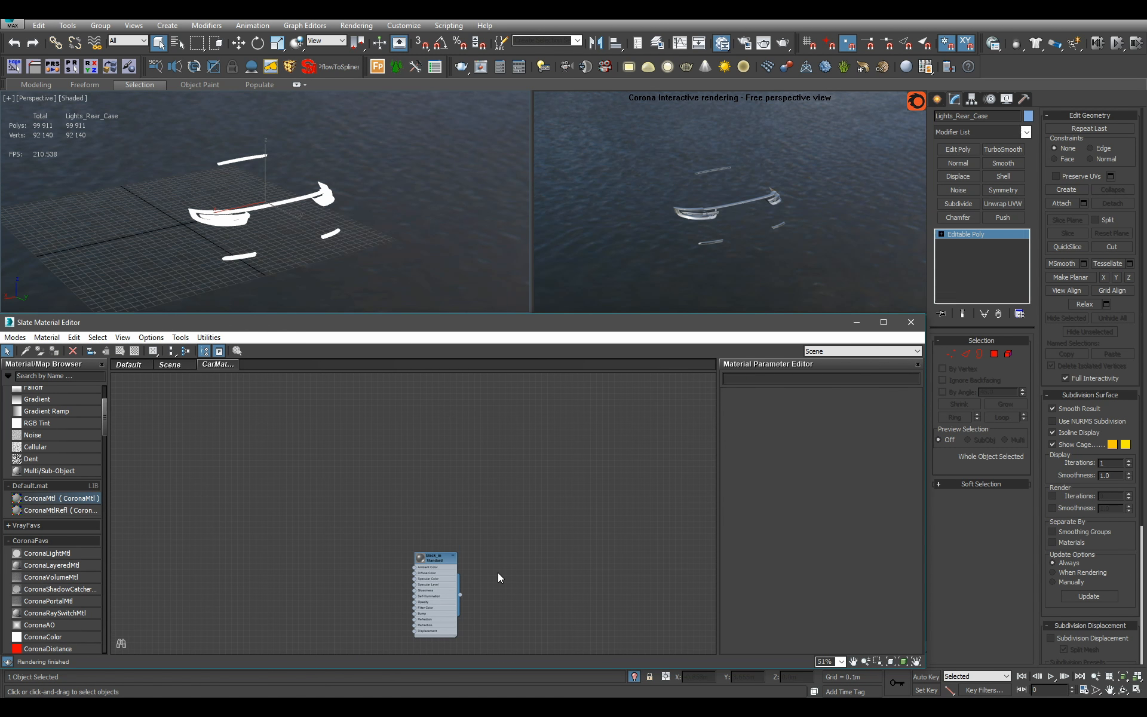
Exit isolation of the rear light case, then delete the old black_m Standard material
{"action": "left_click", "coordinate": [634, 677]}
{"action": "middle_click_drag", "start_coordinate": [447, 536], "coordinate": [476, 463]}
{"action": "scroll", "coordinate": [475, 462], "scroll_direction": "up", "scroll_amount": 2}
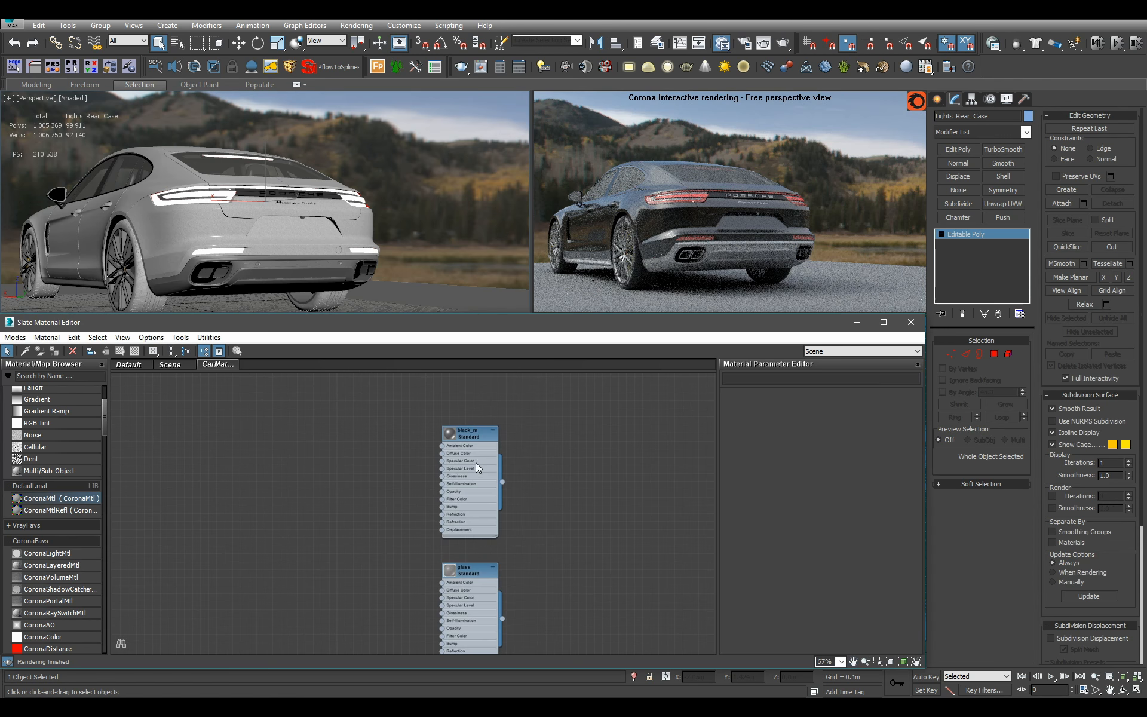
{"action": "double_click", "coordinate": [475, 463]}
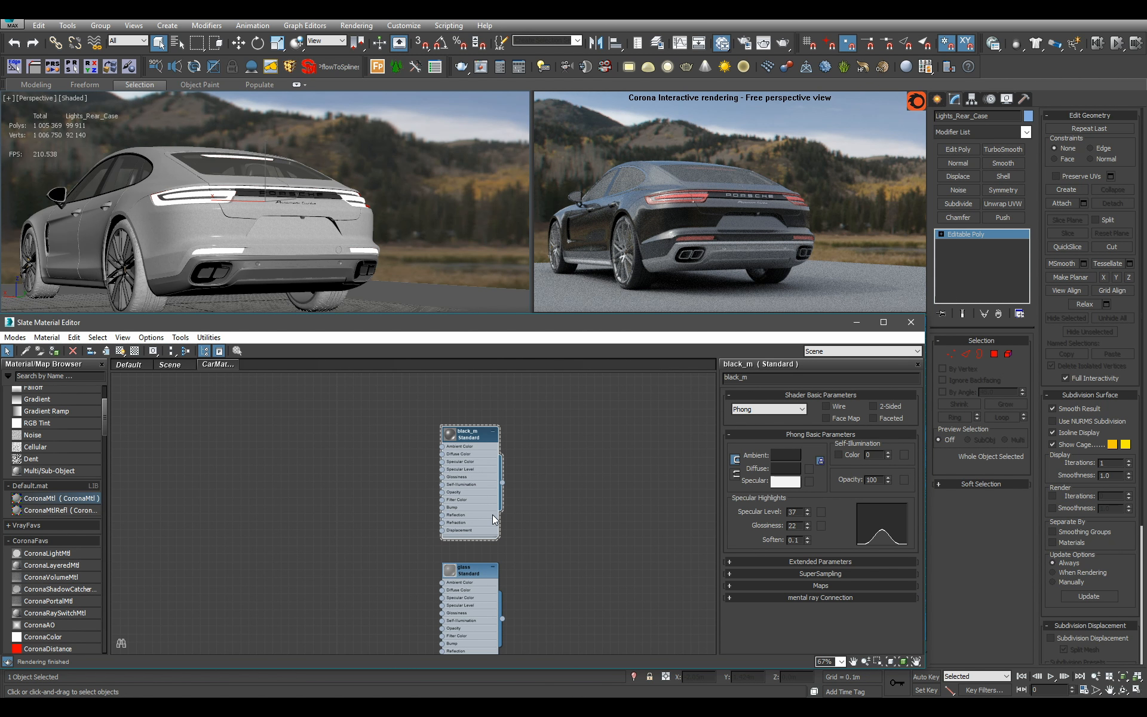
{"action": "key", "text": "Delete"}
Open the old glass Standard material, select the Glass_Lights object and isolate it
{"action": "double_click", "coordinate": [474, 603]}
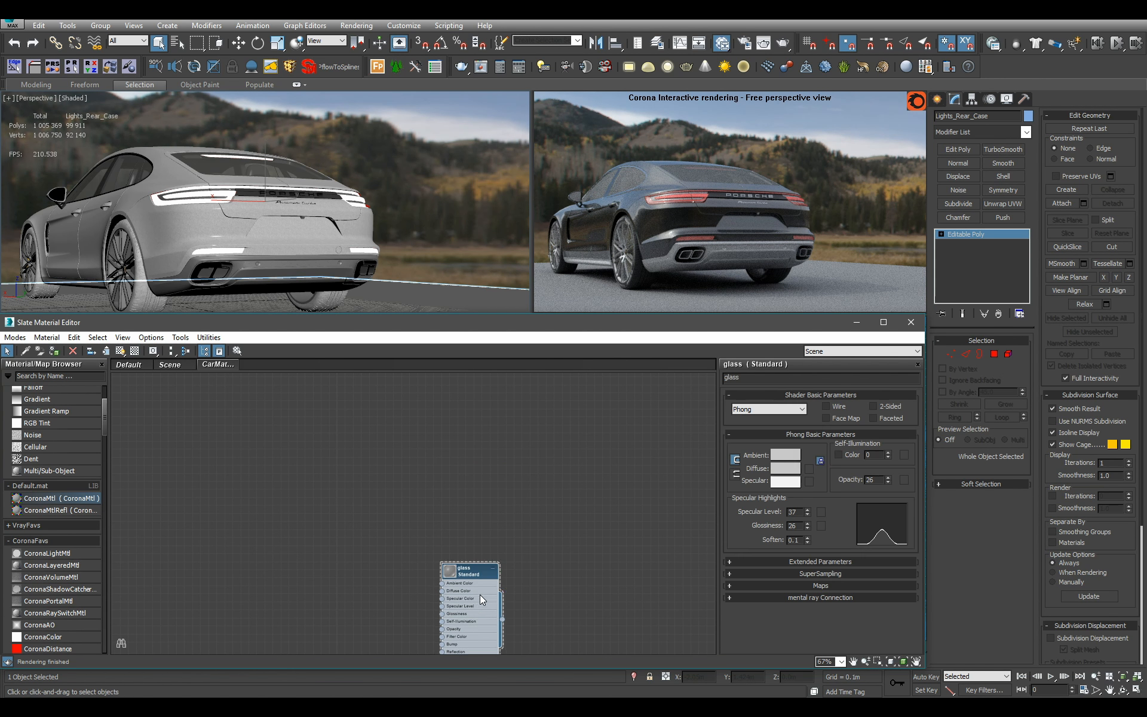
{"action": "middle_click_drag", "start_coordinate": [476, 600], "coordinate": [472, 472]}
{"action": "scroll", "coordinate": [472, 472], "scroll_direction": "up", "scroll_amount": 1}
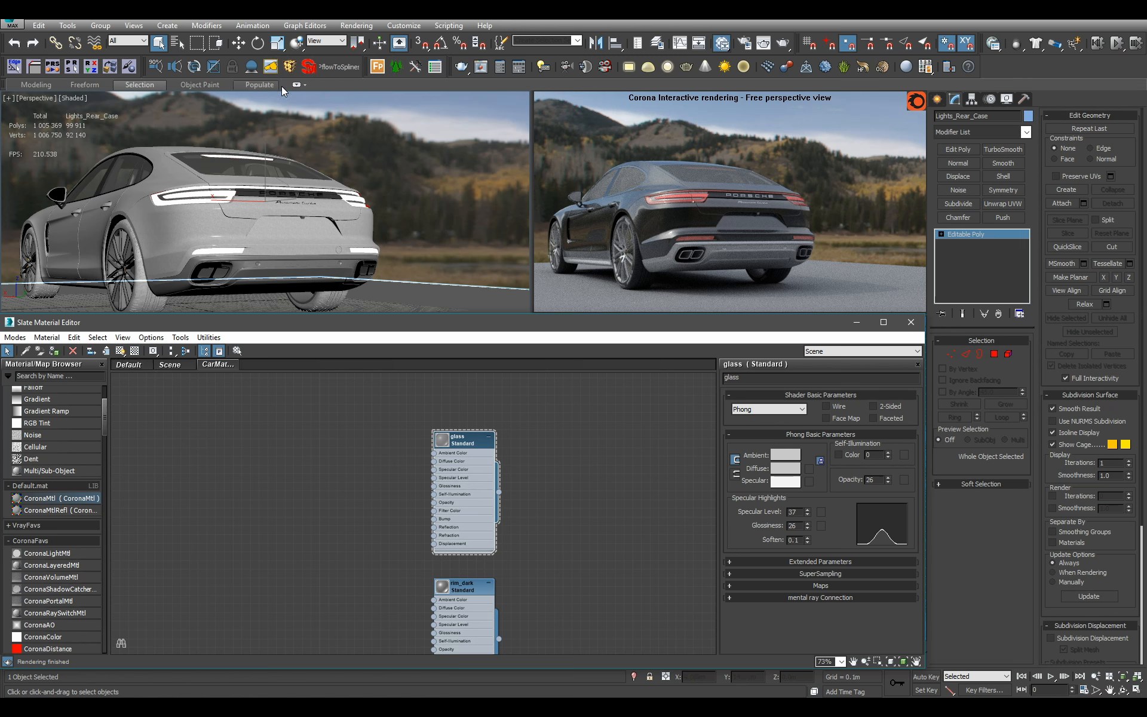
{"action": "left_click", "coordinate": [368, 192]}
{"action": "key", "text": "alt+q"}
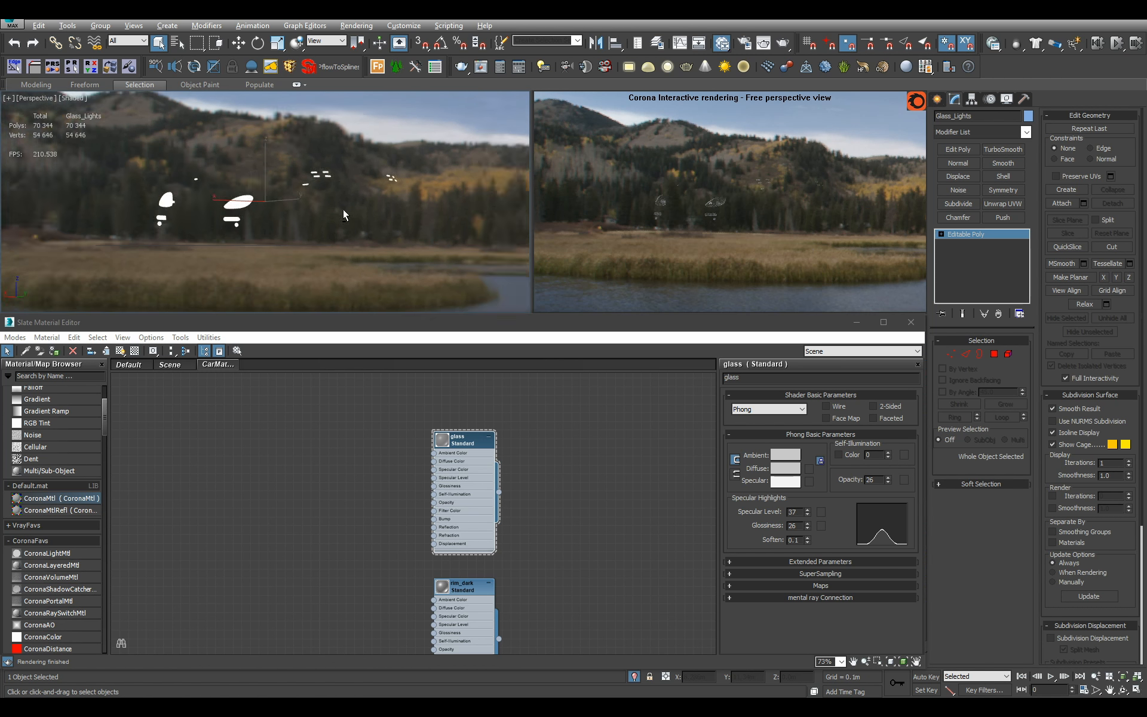
Examine the Glass_Lights mesh up close, framing a single polygon, then leave polygon editing
{"action": "middle_click_drag", "start_coordinate": [343, 209], "coordinate": [365, 248], "text": "alt"}
{"action": "scroll", "coordinate": [394, 257], "scroll_direction": "up", "scroll_amount": 3}
{"action": "scroll", "coordinate": [371, 227], "scroll_direction": "up", "scroll_amount": 4}
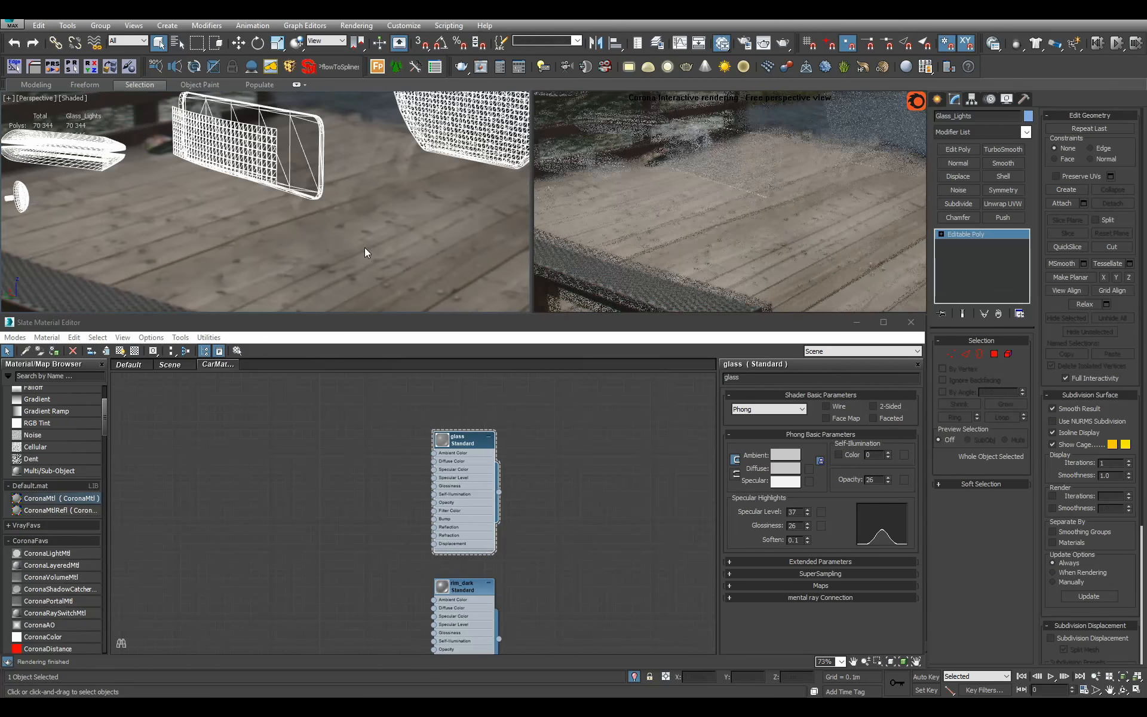
{"action": "left_click", "coordinate": [995, 355]}
{"action": "key", "text": "z"}
{"action": "middle_click_drag", "start_coordinate": [323, 209], "coordinate": [472, 210], "text": "alt"}
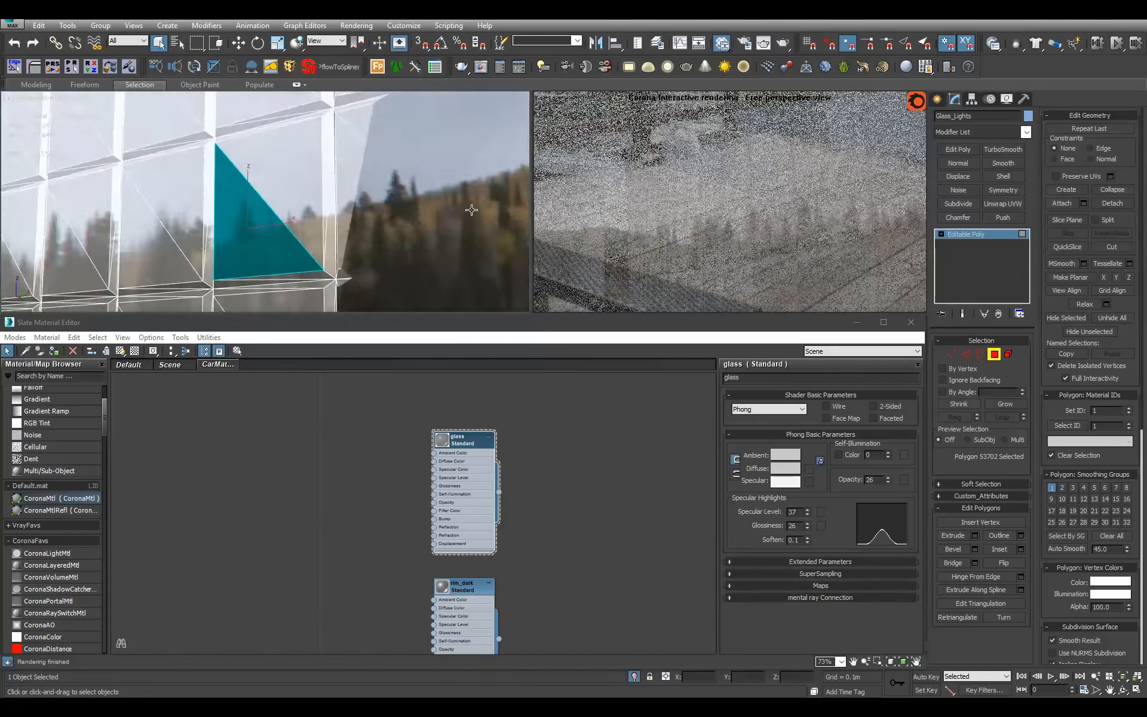
{"action": "scroll", "coordinate": [471, 210], "scroll_direction": "down", "scroll_amount": 10}
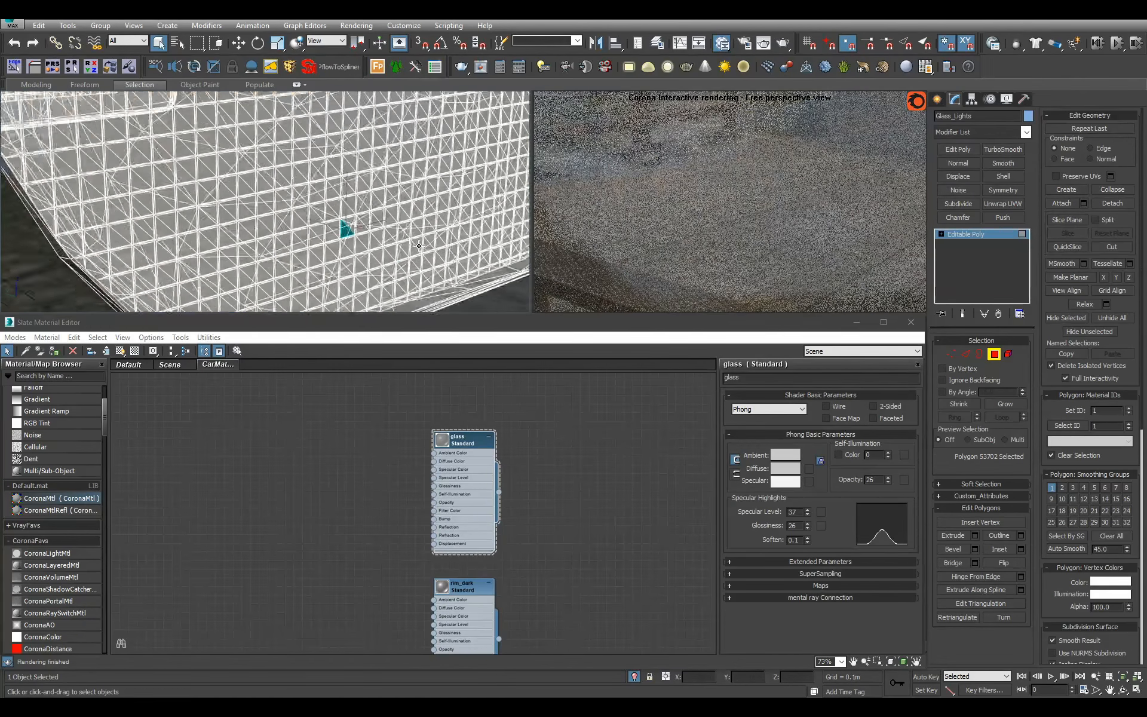
{"action": "scroll", "coordinate": [419, 246], "scroll_direction": "down", "scroll_amount": 4}
{"action": "middle_click_drag", "start_coordinate": [419, 246], "coordinate": [244, 132], "text": "alt"}
{"action": "scroll", "coordinate": [377, 252], "scroll_direction": "down", "scroll_amount": 5}
{"action": "key", "text": "4"}
Examine the headlight and lower lamp lenses from several sides to tell thin glass from solid glass
{"action": "scroll", "coordinate": [340, 166], "scroll_direction": "up", "scroll_amount": 5}
{"action": "scroll", "coordinate": [311, 217], "scroll_direction": "down", "scroll_amount": 5}
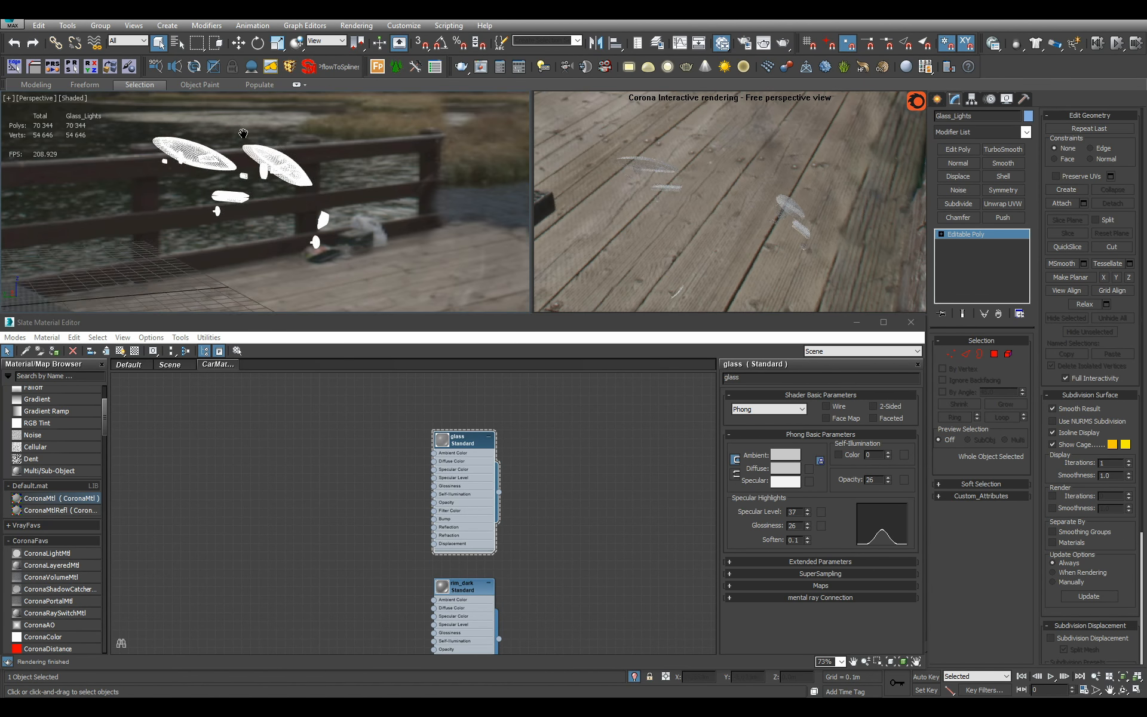
{"action": "scroll", "coordinate": [270, 247], "scroll_direction": "up", "scroll_amount": 10}
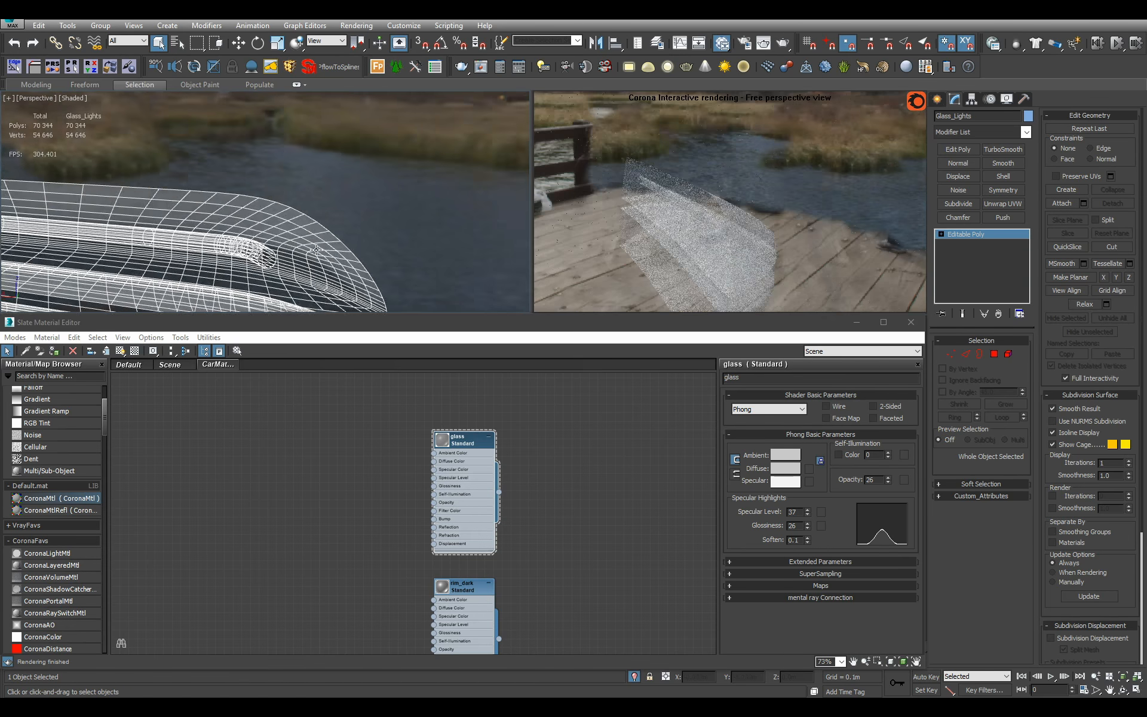
{"action": "scroll", "coordinate": [271, 246], "scroll_direction": "down", "scroll_amount": 10}
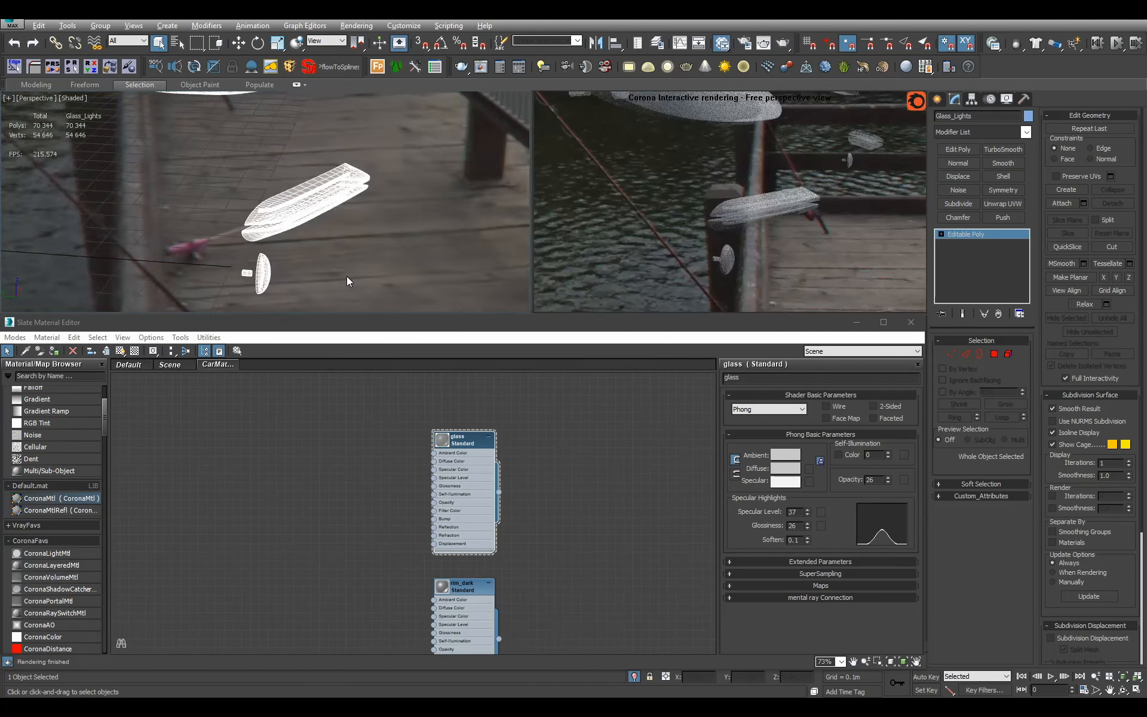
{"action": "scroll", "coordinate": [302, 263], "scroll_direction": "up", "scroll_amount": 5}
{"action": "middle_click_drag", "start_coordinate": [351, 226], "coordinate": [306, 210], "text": "alt"}
{"action": "scroll", "coordinate": [327, 240], "scroll_direction": "down", "scroll_amount": 3}
{"action": "scroll", "coordinate": [393, 249], "scroll_direction": "up", "scroll_amount": 3}
{"action": "scroll", "coordinate": [341, 195], "scroll_direction": "up", "scroll_amount": 3}
{"action": "middle_click_drag", "start_coordinate": [365, 267], "coordinate": [418, 260]}
{"action": "mouse_move", "coordinate": [290, 197]}
{"action": "middle_mouse_down", "text": "alt"}
{"action": "mouse_move", "coordinate": [371, 239]}
{"action": "mouse_move", "coordinate": [228, 166]}
{"action": "mouse_move", "coordinate": [298, 213]}
{"action": "middle_mouse_up", "text": "alt"}
{"action": "mouse_move", "coordinate": [395, 236]}
{"action": "middle_mouse_down", "text": "alt"}
{"action": "mouse_move", "coordinate": [305, 185]}
{"action": "mouse_move", "coordinate": [215, 215]}
{"action": "mouse_move", "coordinate": [419, 210]}
{"action": "mouse_move", "coordinate": [392, 174]}
{"action": "mouse_move", "coordinate": [328, 174]}
{"action": "mouse_move", "coordinate": [359, 236]}
{"action": "mouse_move", "coordinate": [375, 239]}
{"action": "middle_mouse_up", "text": "alt"}
Select the thin outer lens elements of the headlights and lower lamps within Glass_Lights
{"action": "key", "text": "5"}
{"action": "left_click", "coordinate": [392, 175]}
{"action": "key", "text": "z"}
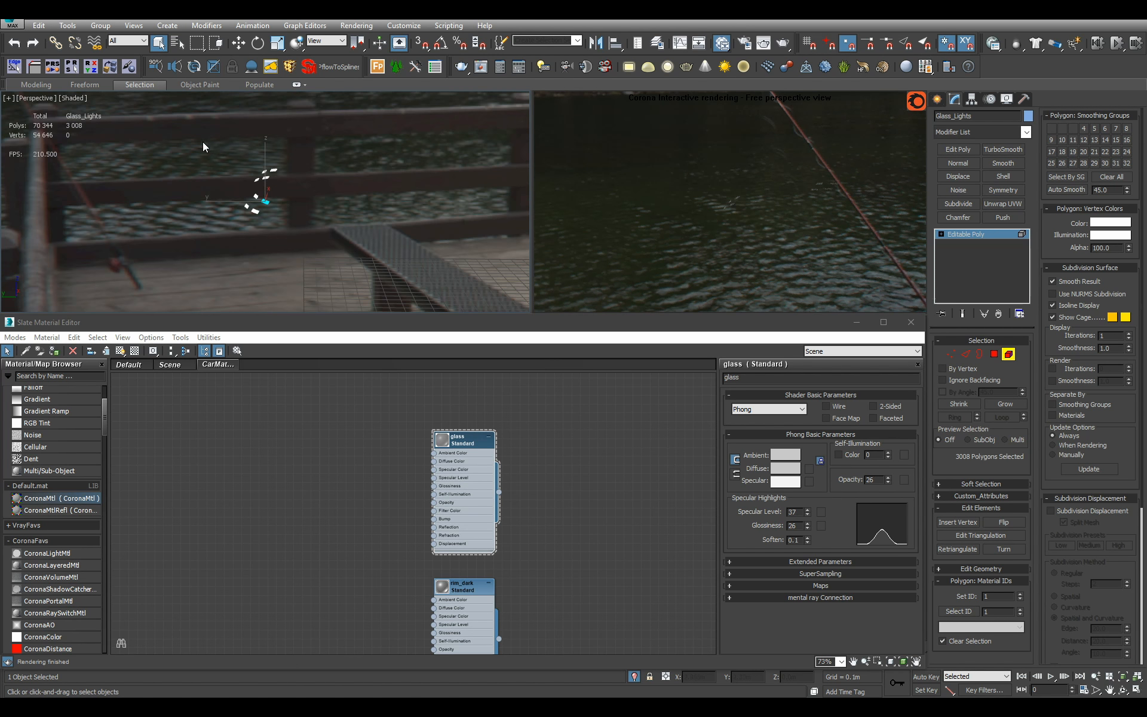
{"action": "left_click_drag", "start_coordinate": [205, 145], "coordinate": [358, 272]}
{"action": "scroll", "coordinate": [367, 259], "scroll_direction": "down", "scroll_amount": 4}
{"action": "middle_click_drag", "start_coordinate": [425, 250], "coordinate": [353, 272]}
{"action": "scroll", "coordinate": [350, 241], "scroll_direction": "up", "scroll_amount": 3}
{"action": "left_click", "coordinate": [334, 263], "text": "ctrl"}
{"action": "scroll", "coordinate": [383, 256], "scroll_direction": "down", "scroll_amount": 4}
{"action": "scroll", "coordinate": [284, 258], "scroll_direction": "up", "scroll_amount": 3}
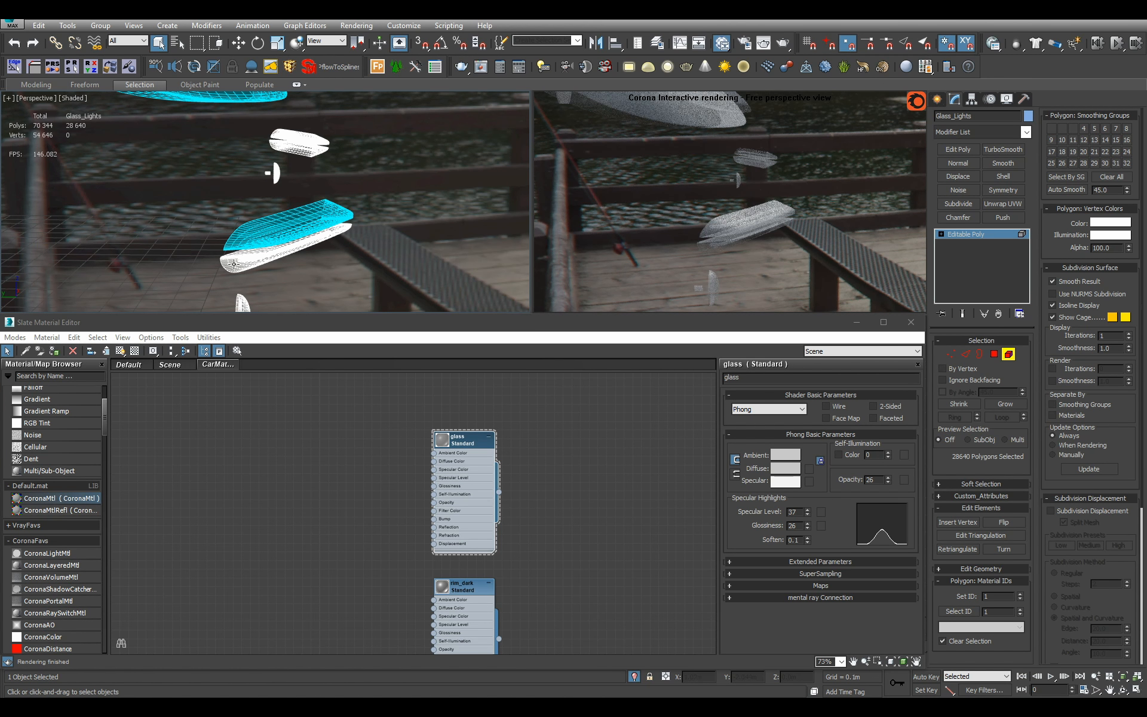
Complete the lens selection, detach it as a separate object named Glass_Lights_Thin and select that object
{"action": "middle_click_drag", "start_coordinate": [276, 132], "coordinate": [318, 233], "text": "alt"}
{"action": "scroll", "coordinate": [305, 244], "scroll_direction": "up", "scroll_amount": 5}
{"action": "scroll", "coordinate": [400, 204], "scroll_direction": "down", "scroll_amount": 5}
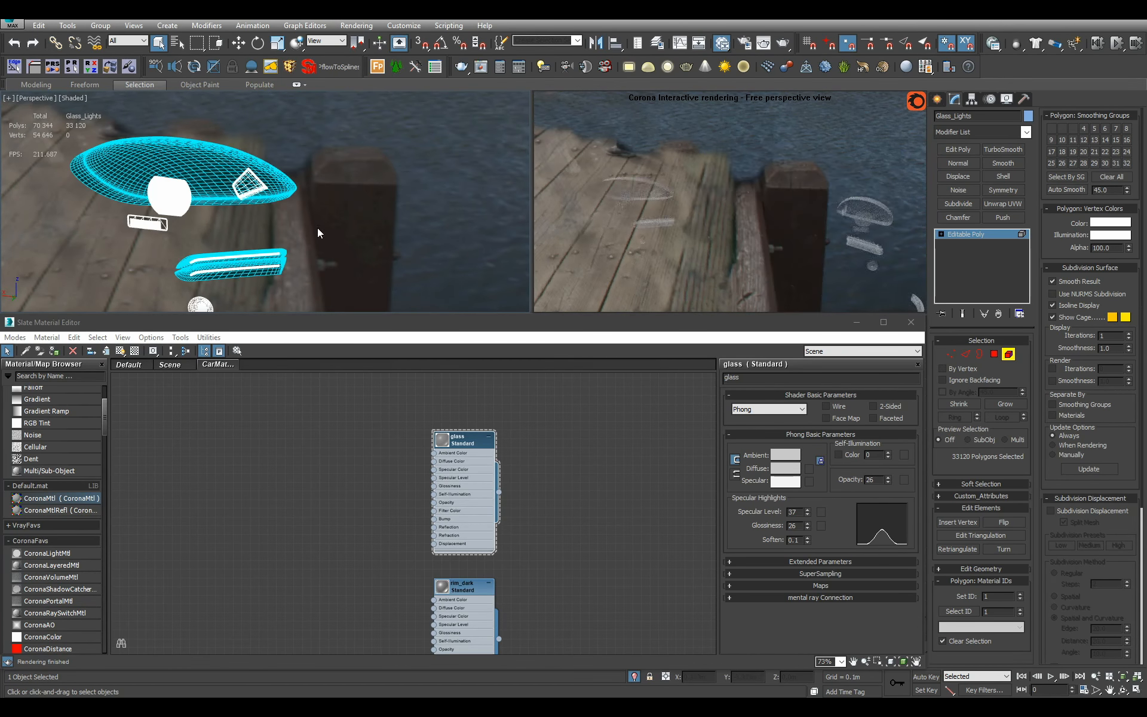
{"action": "middle_click_drag", "start_coordinate": [246, 187], "coordinate": [370, 254], "text": "alt"}
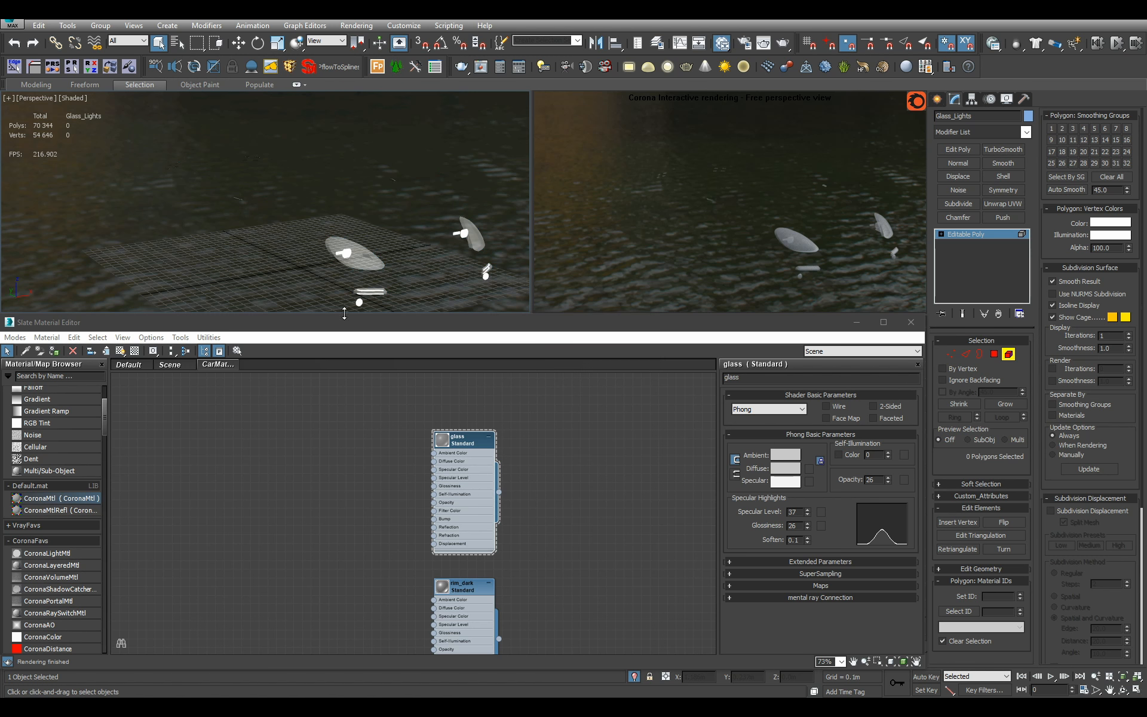
{"action": "middle_click_drag", "start_coordinate": [406, 293], "coordinate": [353, 287]}
{"action": "key", "text": "5"}
{"action": "left_click", "coordinate": [317, 254]}
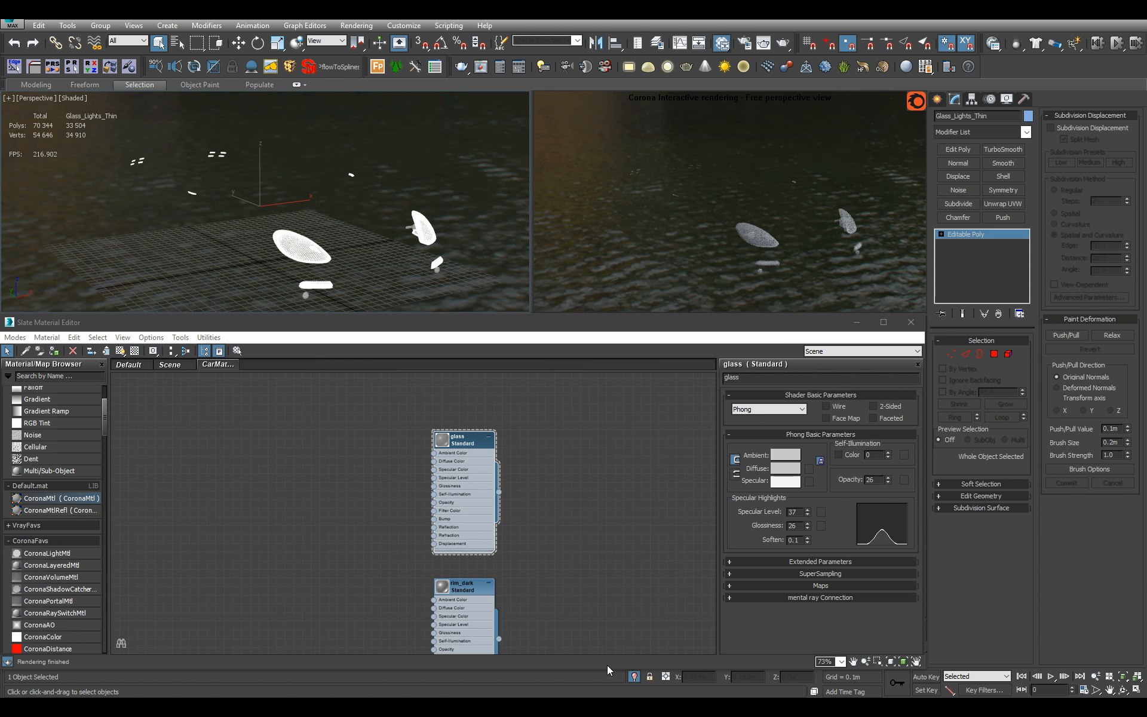
Exit isolation, check the scene object list and isolate Car_Body together with Glass_Lights_Thin
{"action": "left_click", "coordinate": [635, 678]}
{"action": "key", "text": "h"}
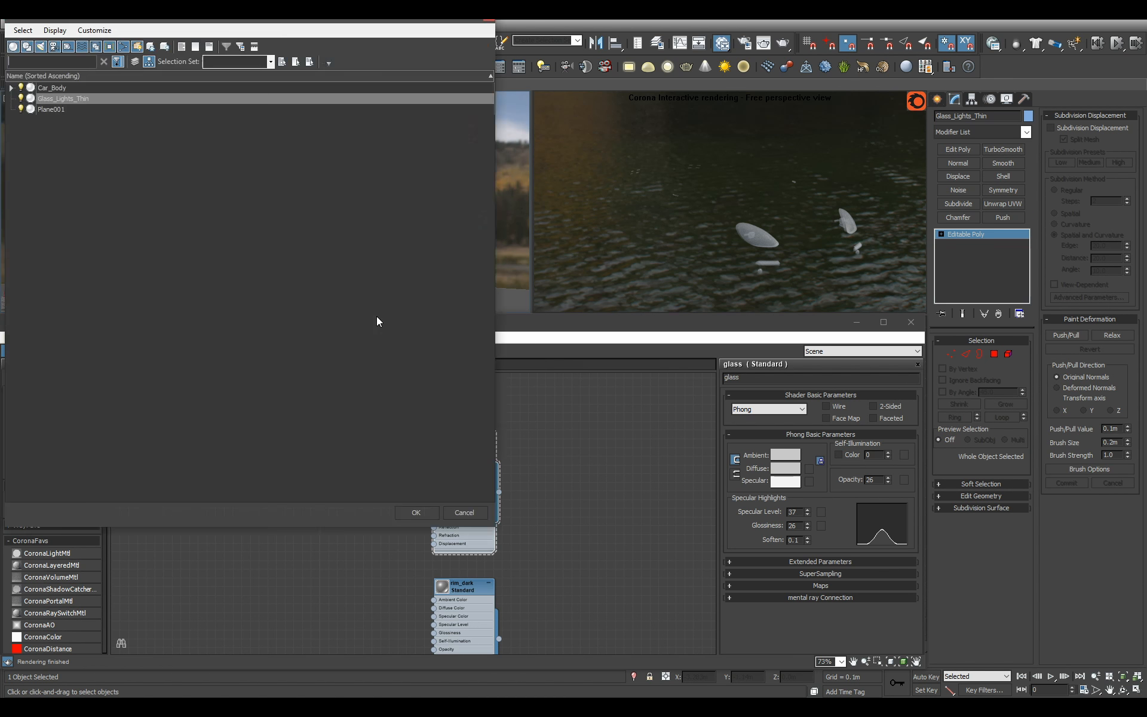
{"action": "left_click", "coordinate": [437, 516]}
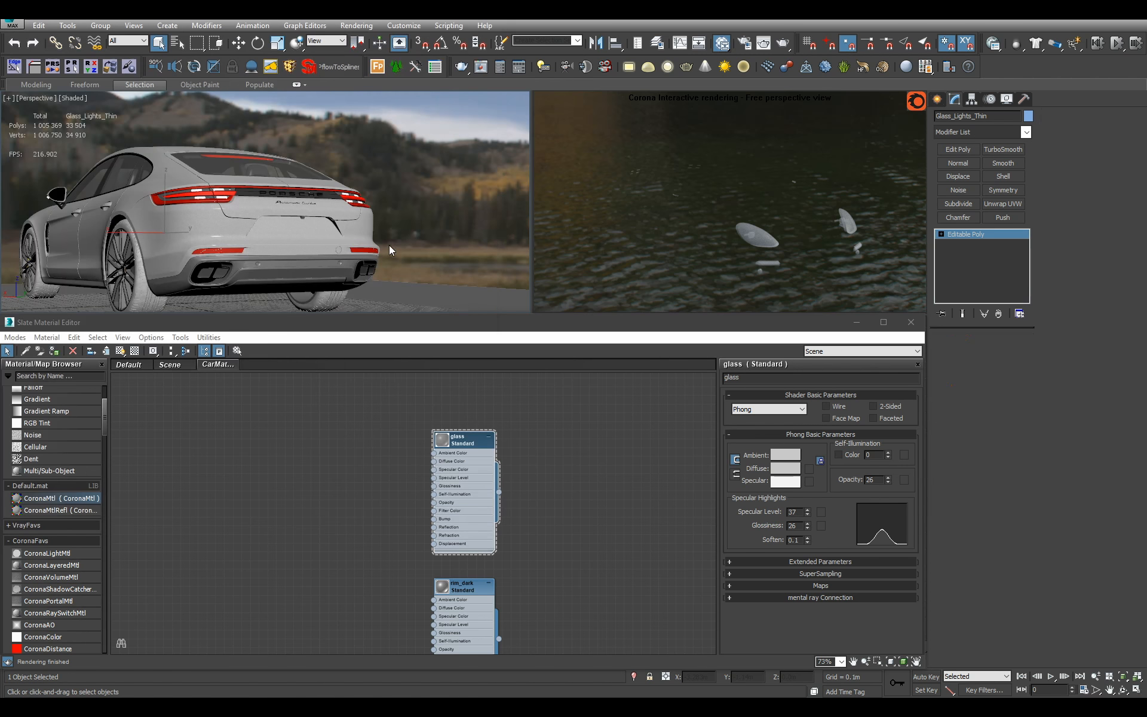
{"action": "key", "text": "alt+q"}
{"action": "middle_click_drag", "start_coordinate": [260, 237], "coordinate": [318, 230], "text": "alt"}
Link Glass_Lights_Thin to Car_Body as its parent, then exit isolation to bring back the whole car
{"action": "left_click", "coordinate": [304, 237], "text": "alt"}
{"action": "scroll", "coordinate": [292, 261], "scroll_direction": "up", "scroll_amount": 5}
{"action": "key", "text": "l"}
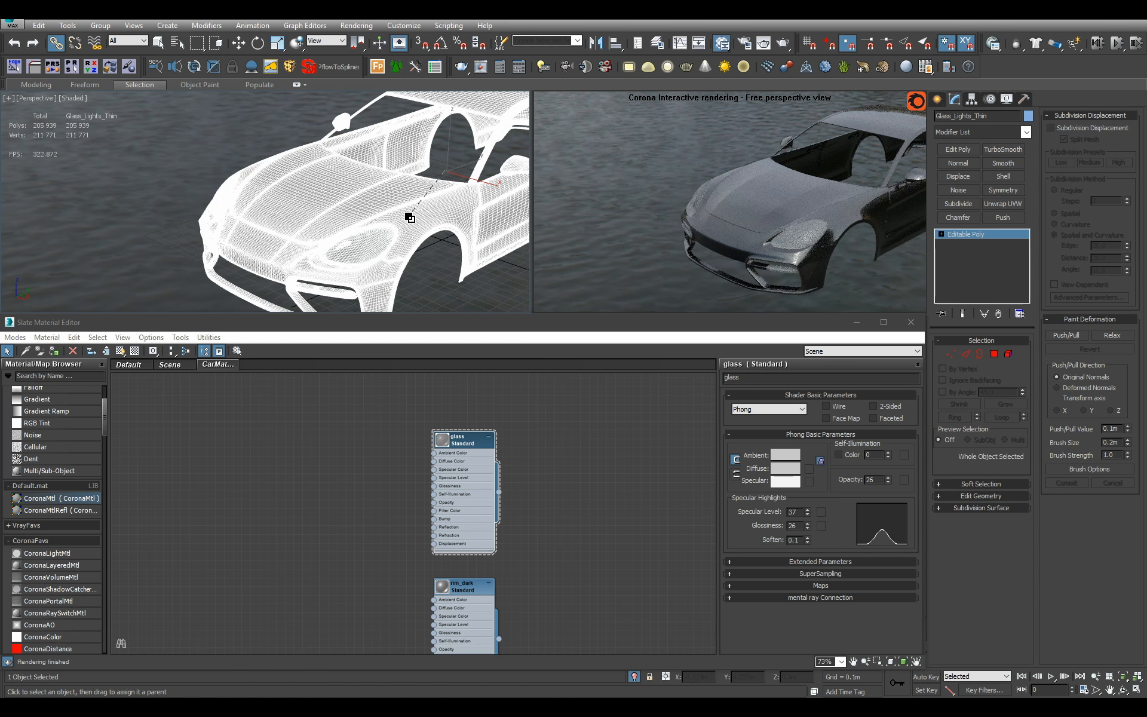
{"action": "key", "text": "q"}
{"action": "left_click", "coordinate": [634, 676]}
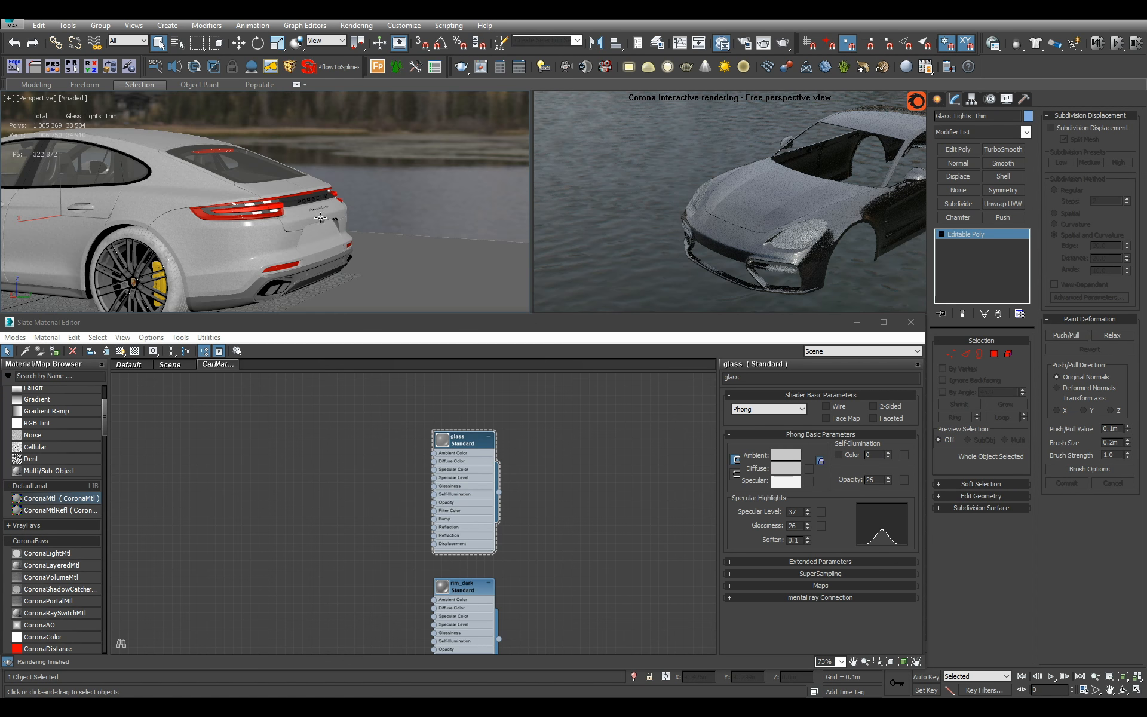
Add a CoronaMtl named Glass_Clear_Thin with diffuse level 0 and reflection level 1.0
{"action": "scroll", "coordinate": [320, 217], "scroll_direction": "down", "scroll_amount": 5}
{"action": "middle_click_drag", "start_coordinate": [320, 217], "coordinate": [375, 205], "text": "alt"}
{"action": "scroll", "coordinate": [385, 208], "scroll_direction": "up", "scroll_amount": 4}
{"action": "middle_click_drag", "start_coordinate": [375, 205], "coordinate": [385, 221]}
{"action": "scroll", "coordinate": [494, 497], "scroll_direction": "down", "scroll_amount": 1}
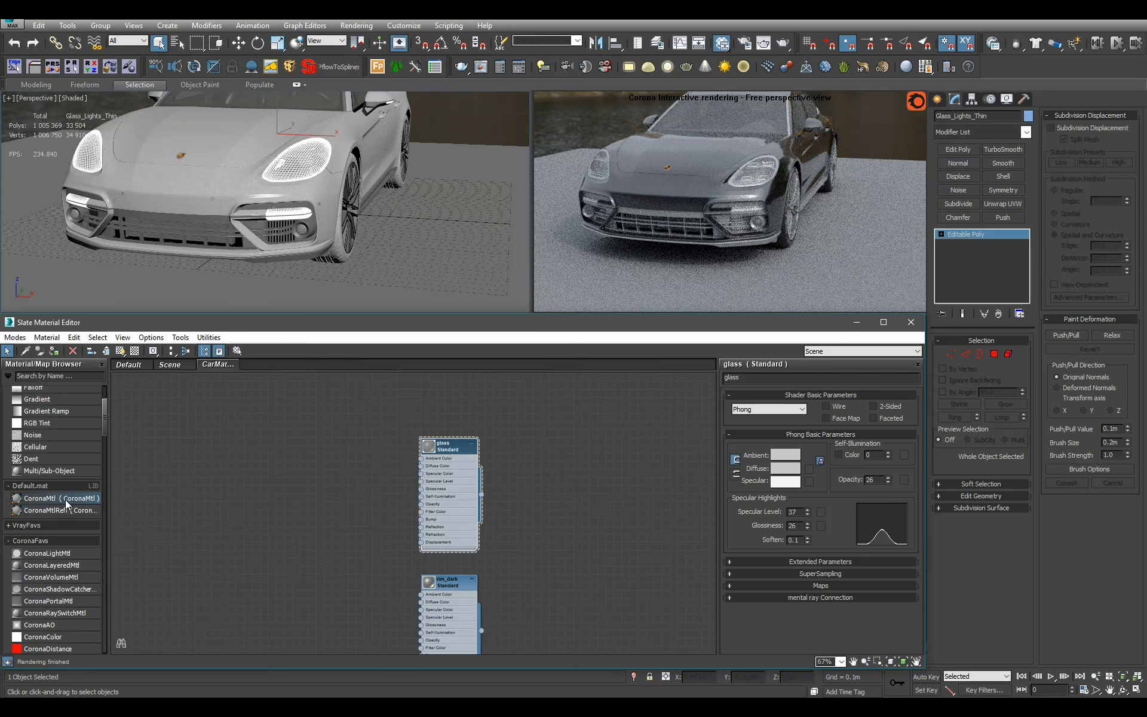
{"action": "left_click_drag", "start_coordinate": [66, 499], "coordinate": [601, 486]}
{"action": "double_click", "coordinate": [602, 485]}
{"action": "left_click", "coordinate": [763, 375]}
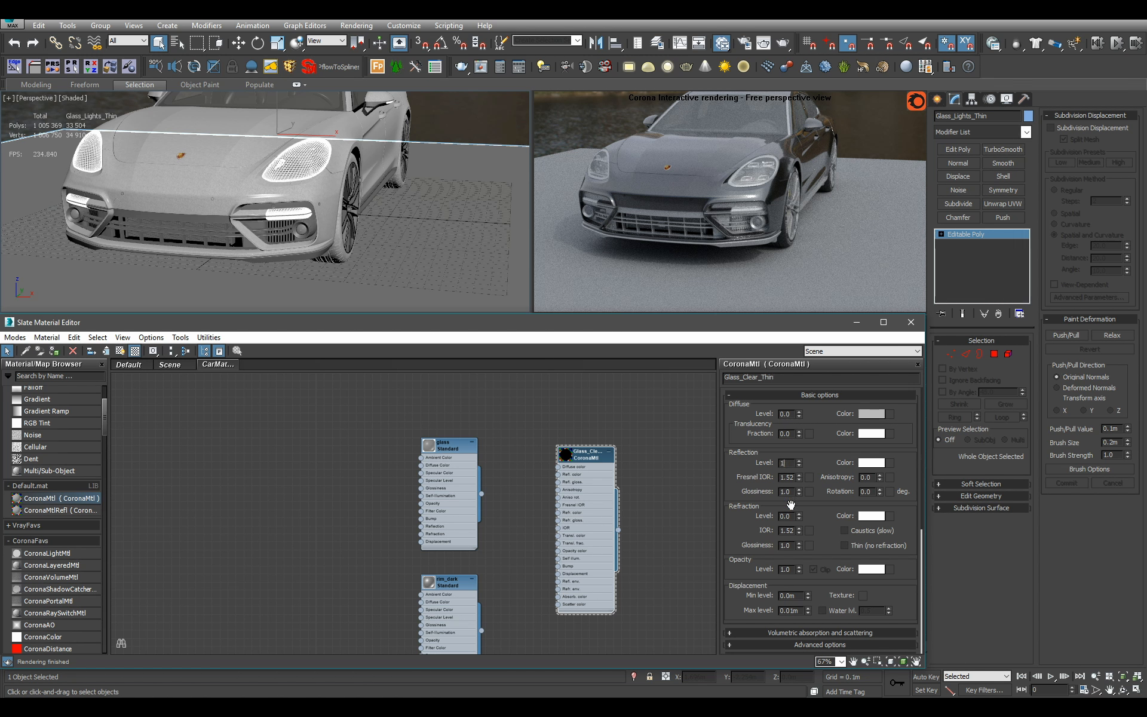
Set Glass_Clear_Thin's refraction level to 1.0 with Thin (no refraction) enabled, enlarge its preview and assign it to Glass_Lights_Thin
{"action": "scroll", "coordinate": [595, 508], "scroll_direction": "up", "scroll_amount": 2}
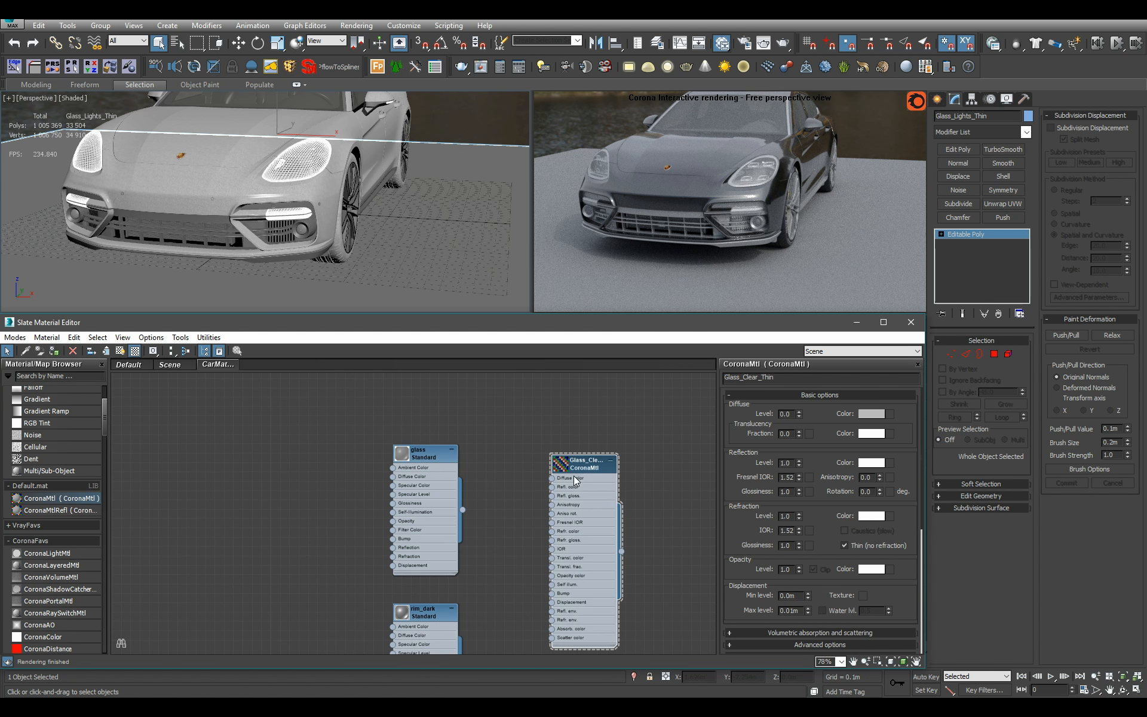
{"action": "key", "text": "h"}
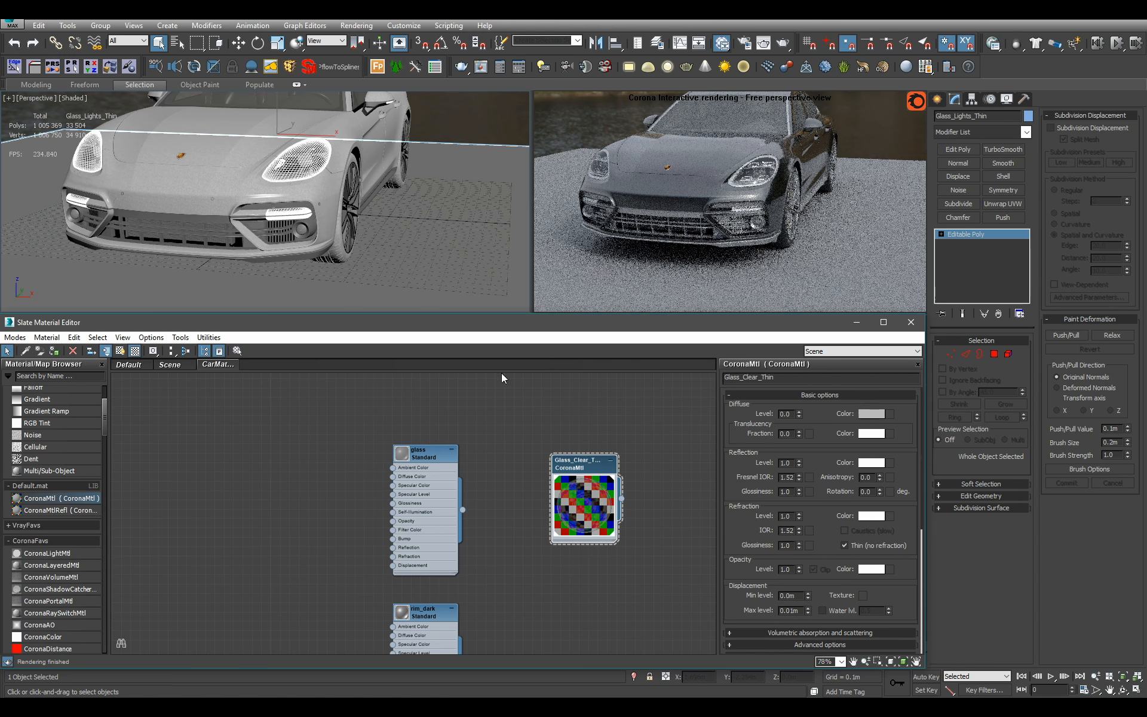
{"action": "mouse_move", "coordinate": [449, 256]}
{"action": "middle_mouse_down", "text": "alt"}
{"action": "mouse_move", "coordinate": [379, 236]}
{"action": "mouse_move", "coordinate": [438, 275]}
{"action": "middle_mouse_up", "text": "alt"}
{"action": "scroll", "coordinate": [438, 276], "scroll_direction": "up", "scroll_amount": 4}
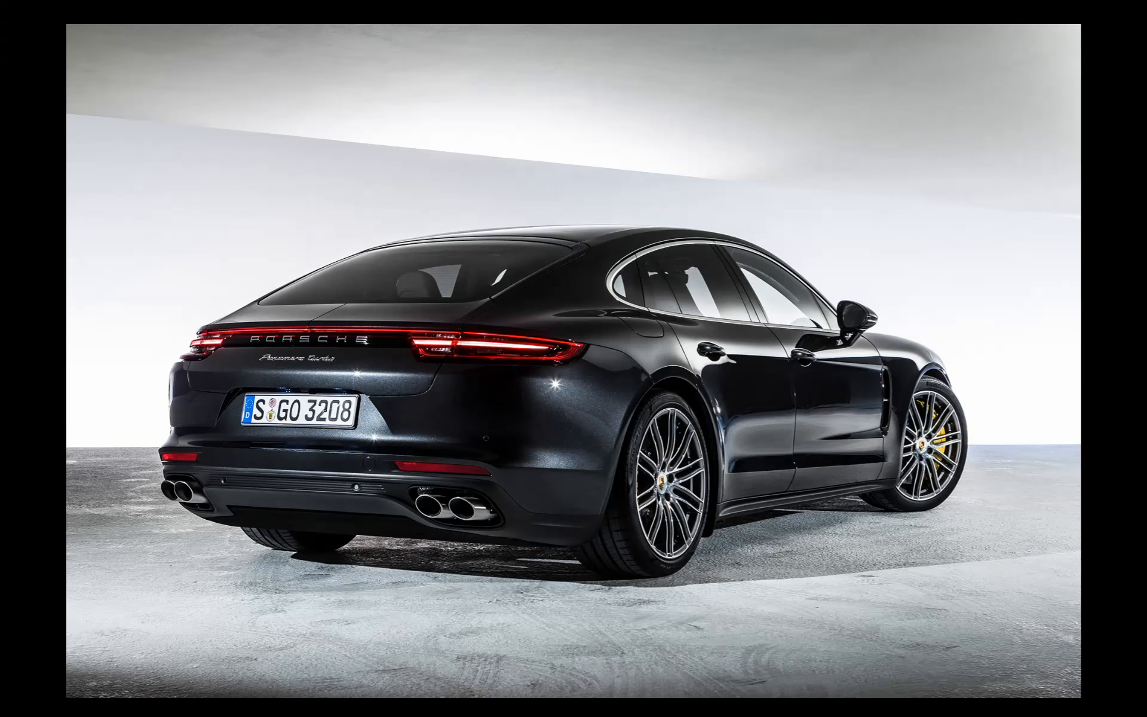
Switch to the Photos app and go to the close-up reference picture of the lit headlight
{"action": "key", "text": "Right"}
{"action": "key", "text": "Right"}
{"action": "key", "text": "Right"}
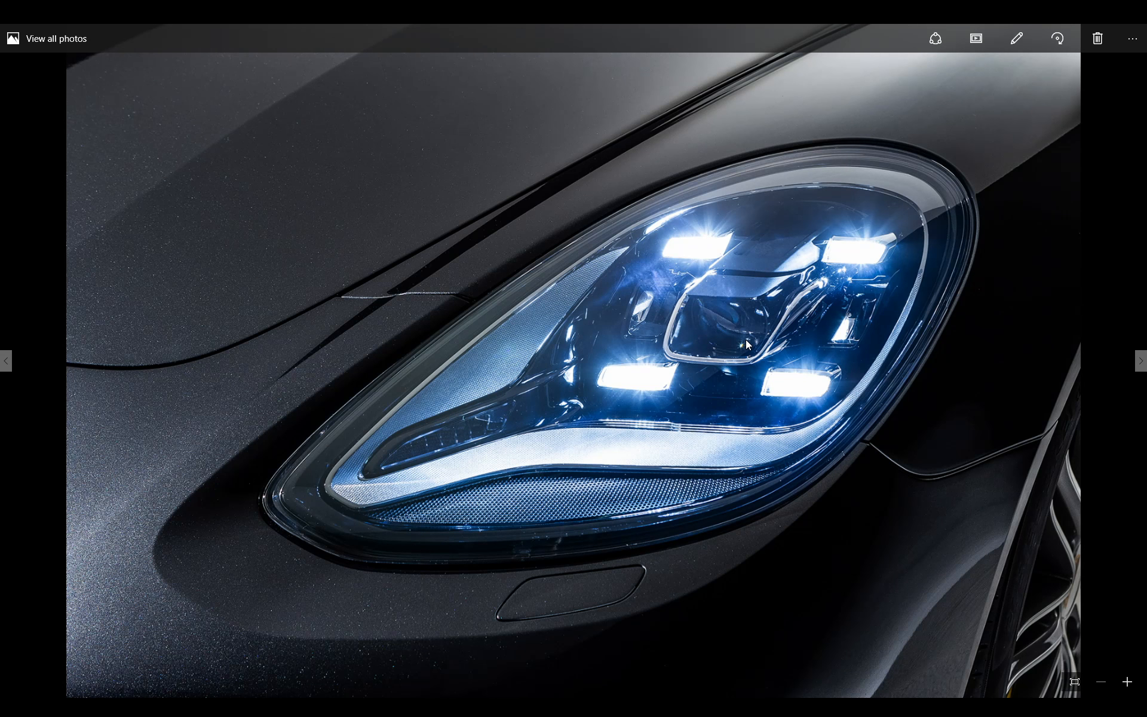
Switch back to 3ds Max and isolate the Glass_Lights_Thin headlight glass
{"action": "left_click", "coordinate": [1070, 22]}
{"action": "middle_click_drag", "start_coordinate": [392, 135], "coordinate": [378, 196]}
{"action": "scroll", "coordinate": [402, 217], "scroll_direction": "up", "scroll_amount": 5}
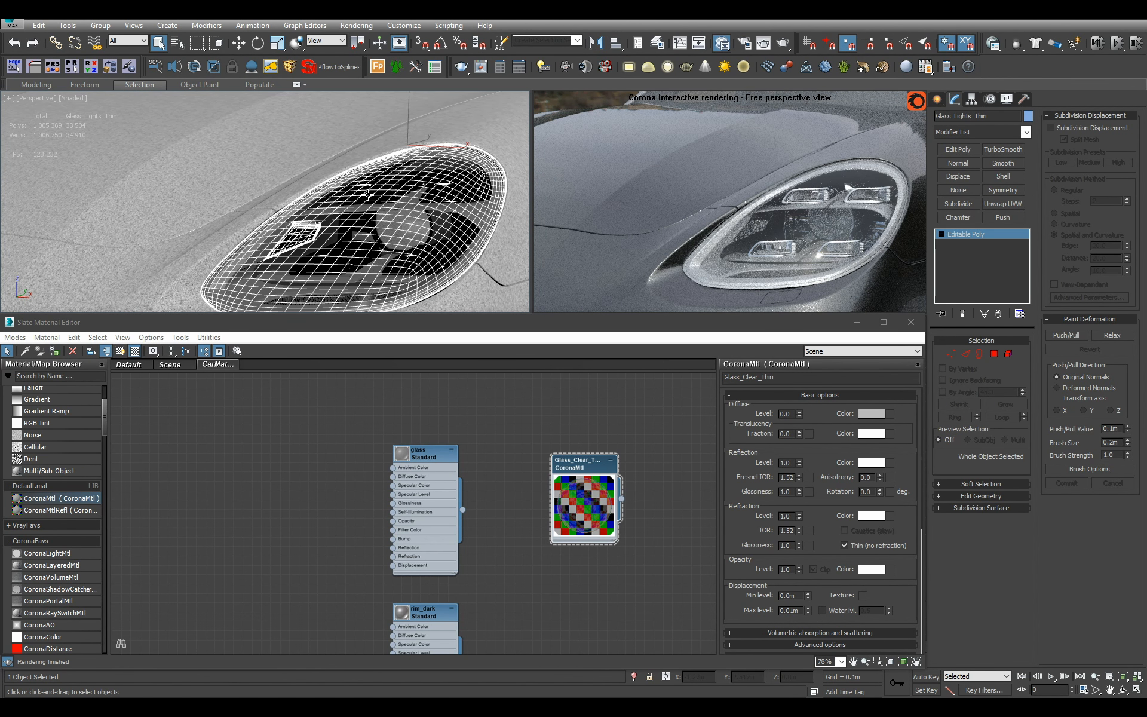
{"action": "key", "text": "alt+q"}
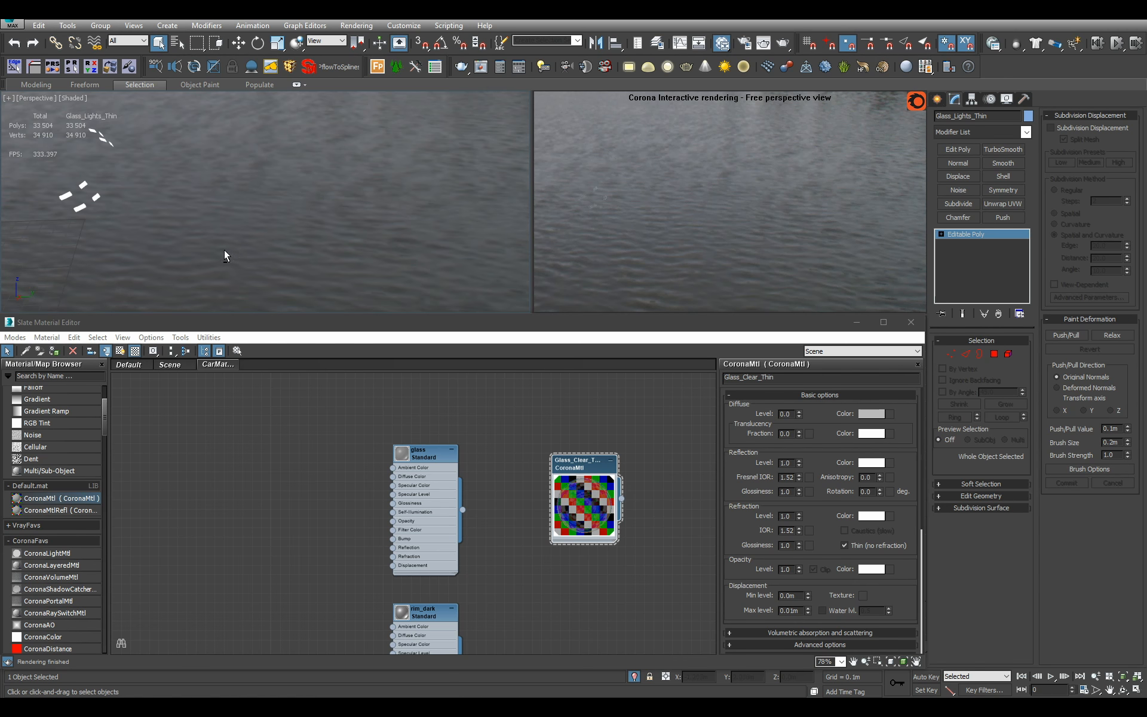
Examine the isolated light glass up close in the perspective view with edged faces turned off
{"action": "middle_click_drag", "start_coordinate": [225, 251], "coordinate": [256, 214], "text": "alt"}
{"action": "scroll", "coordinate": [125, 235], "scroll_direction": "up", "scroll_amount": 4}
{"action": "middle_click_drag", "start_coordinate": [125, 235], "coordinate": [432, 231]}
{"action": "scroll", "coordinate": [431, 231], "scroll_direction": "up", "scroll_amount": 3}
{"action": "middle_click_drag", "start_coordinate": [431, 231], "coordinate": [293, 156], "text": "alt"}
{"action": "scroll", "coordinate": [293, 158], "scroll_direction": "up", "scroll_amount": 3}
{"action": "scroll", "coordinate": [295, 230], "scroll_direction": "up", "scroll_amount": 5}
{"action": "middle_click_drag", "start_coordinate": [295, 230], "coordinate": [336, 209]}
{"action": "key", "text": "F4"}
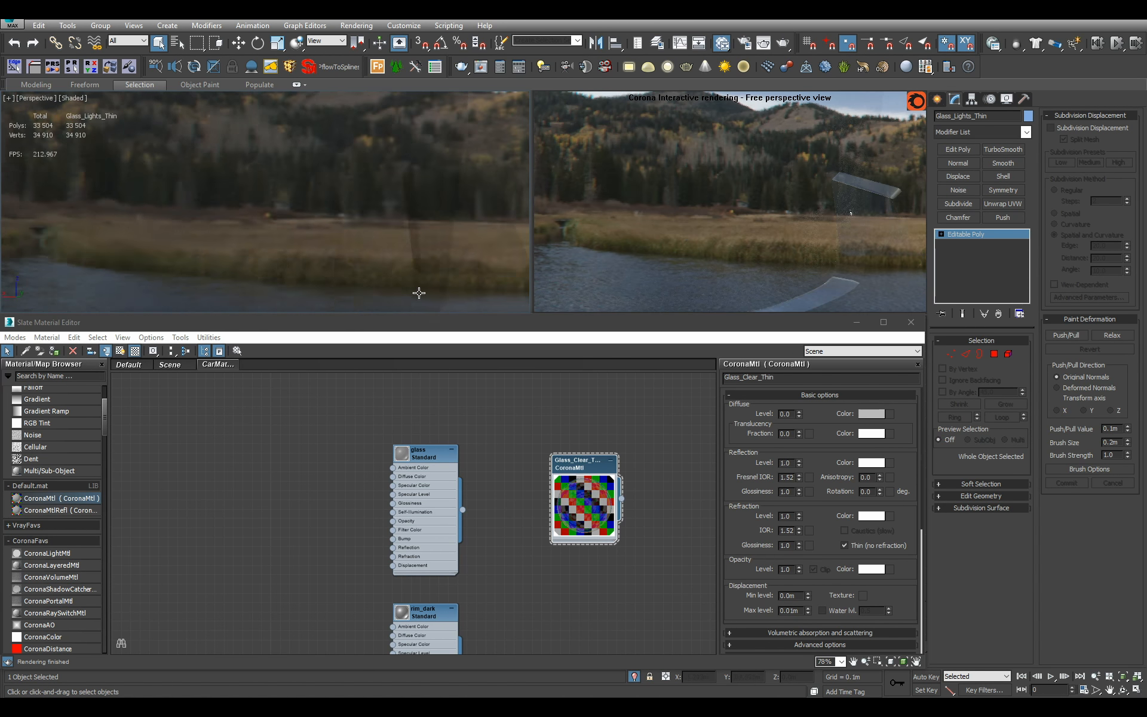
Disable Thin (no refraction) on the light glass material and rename it Glass_Clear
{"action": "left_click", "coordinate": [869, 550]}
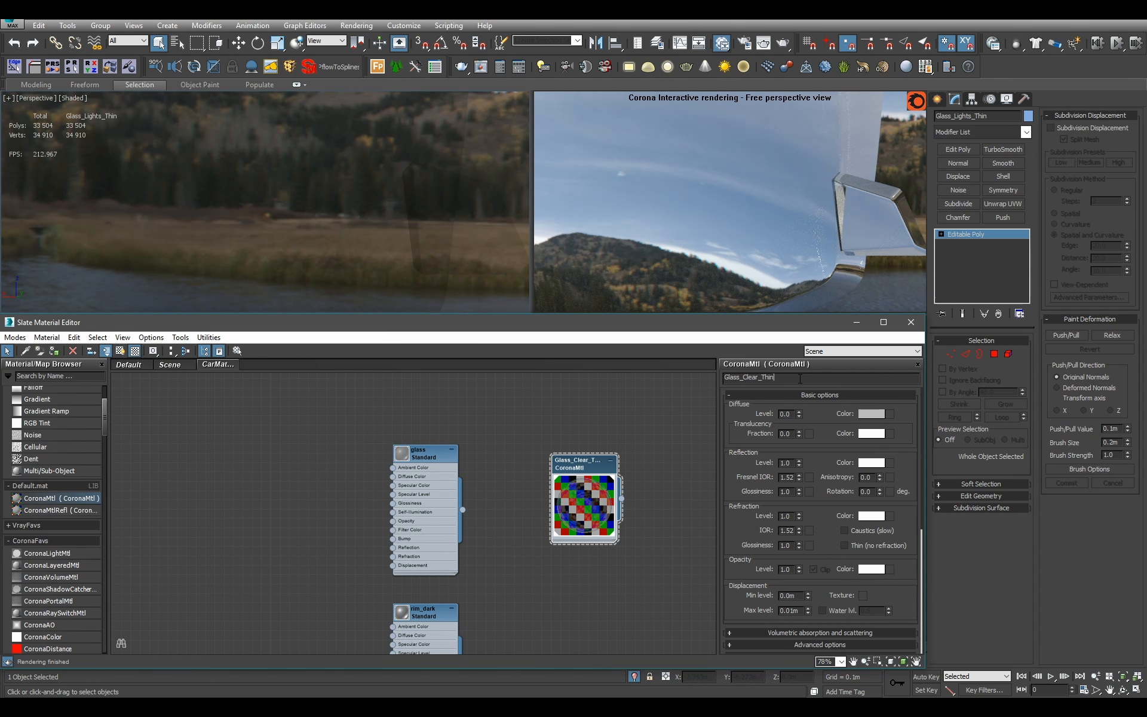
{"action": "middle_click_drag", "start_coordinate": [446, 224], "coordinate": [472, 233]}
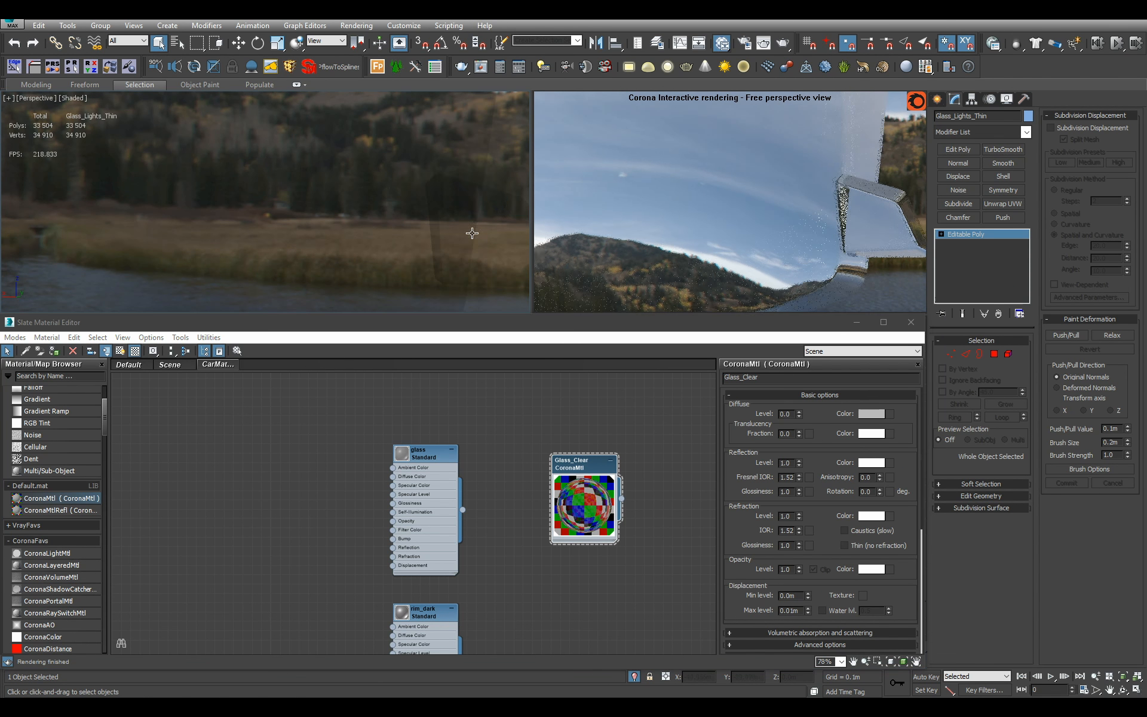
Add a Shell modifier to Glass_Lights_Thin with an outer amount of 0.0 m and an inner amount of 0.001 m
{"action": "left_click", "coordinate": [1003, 177]}
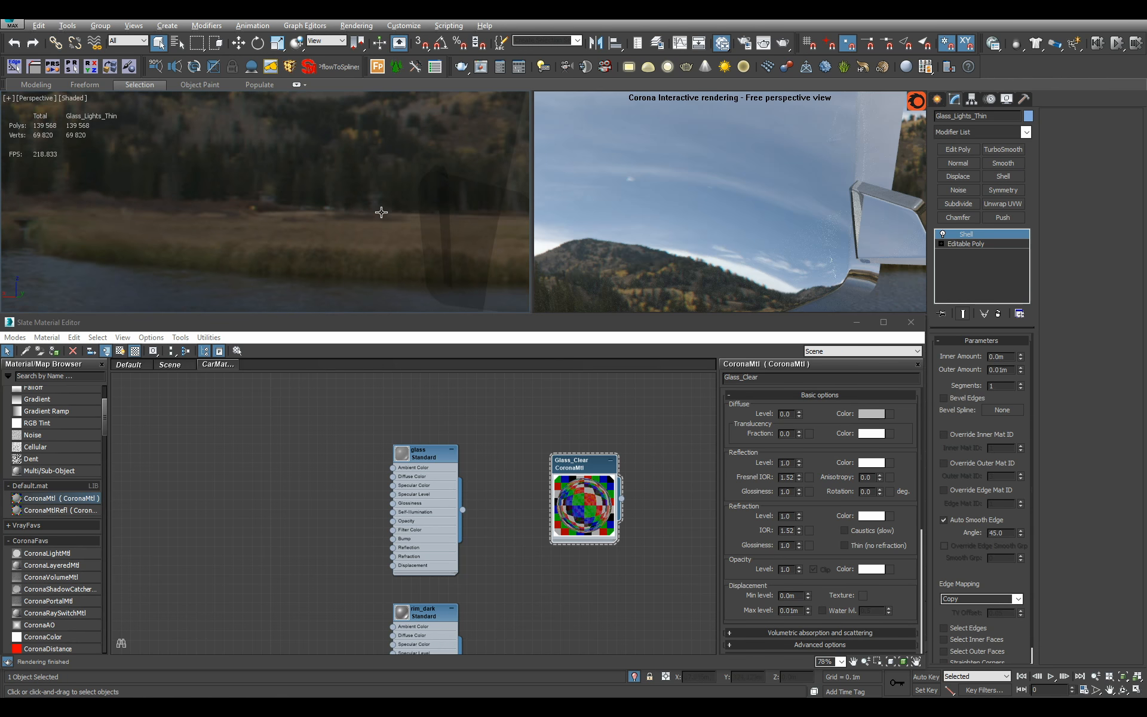
{"action": "scroll", "coordinate": [367, 230], "scroll_direction": "up", "scroll_amount": 5}
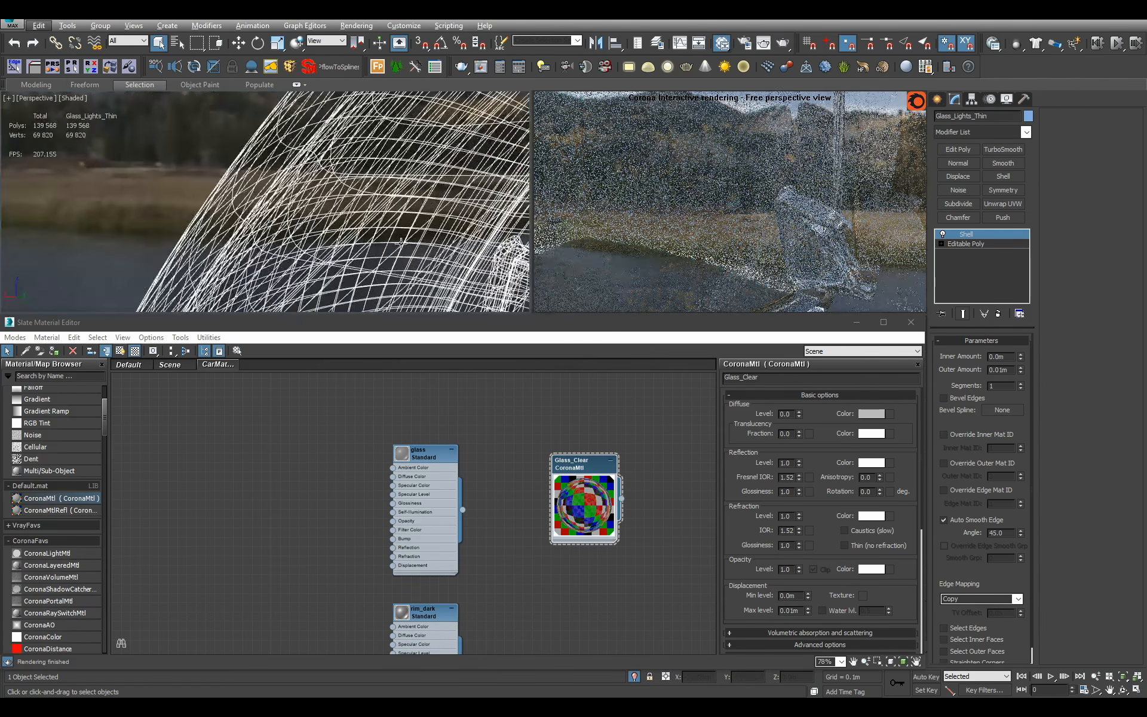
{"action": "left_click", "coordinate": [1022, 373]}
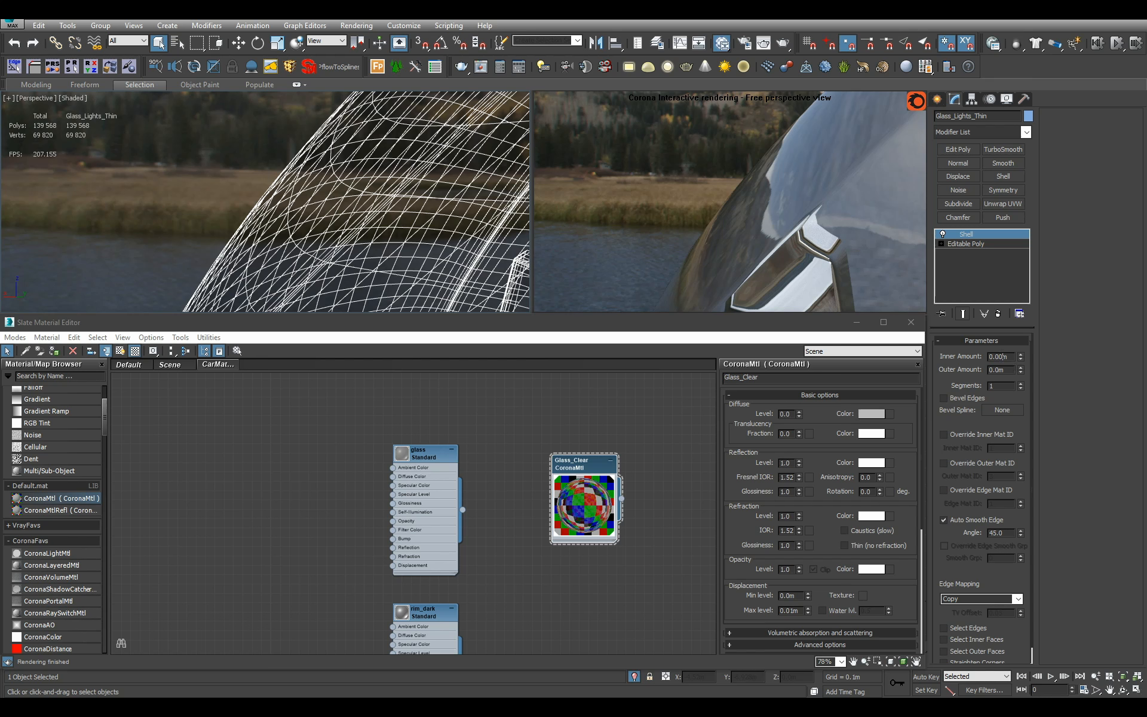
{"action": "double_click", "coordinate": [1003, 357]}
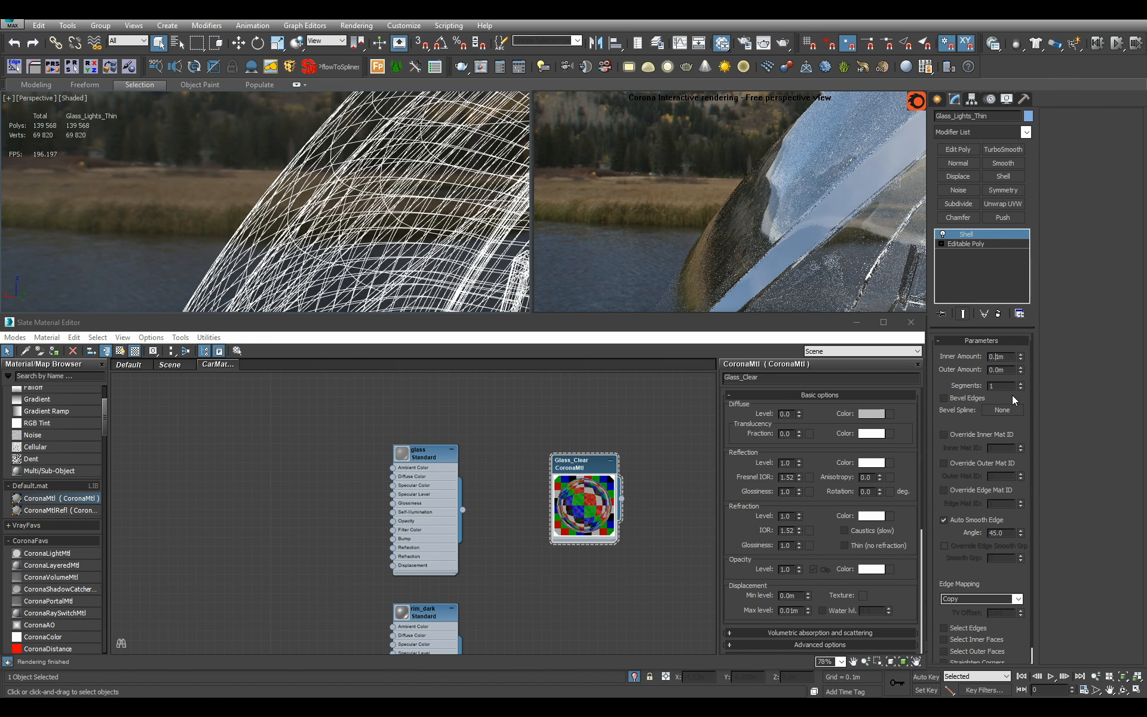
{"action": "key", "text": "BackSpace"}
{"action": "key", "text": "Return"}
{"action": "left_click", "coordinate": [1001, 358]}
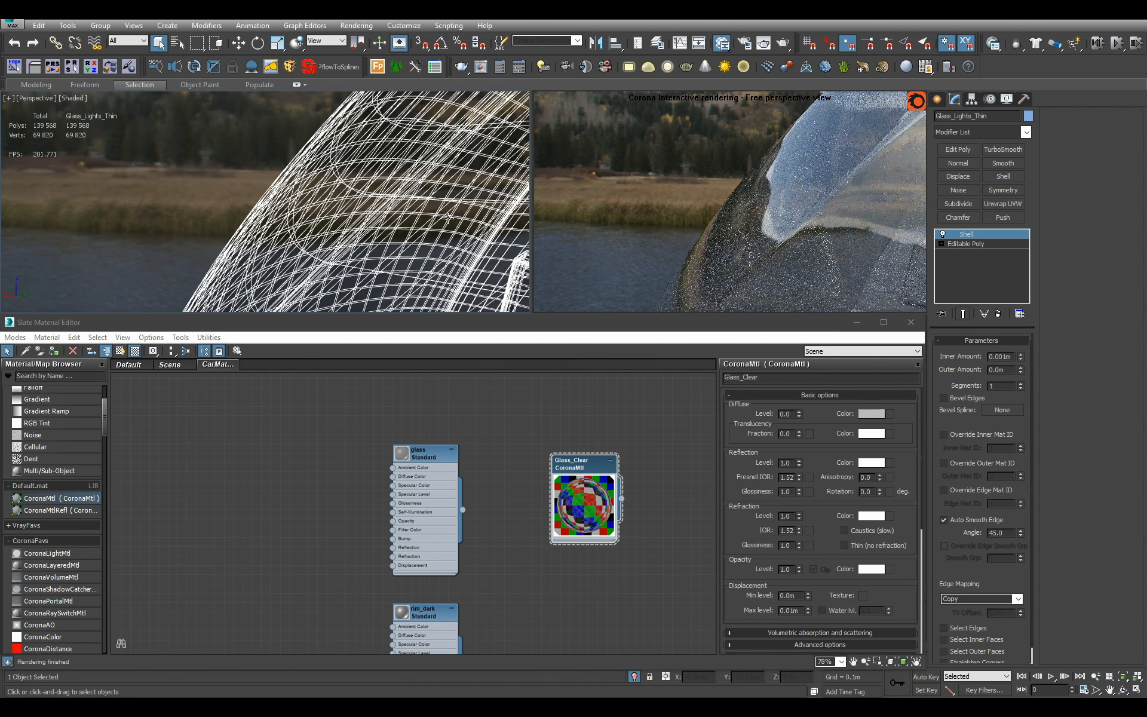
Check the isolated headlight glass, bring the whole car back out of isolation and save the scene
{"action": "scroll", "coordinate": [364, 173], "scroll_direction": "down", "scroll_amount": 4}
{"action": "middle_click_drag", "start_coordinate": [364, 173], "coordinate": [324, 133], "text": "alt"}
{"action": "scroll", "coordinate": [325, 133], "scroll_direction": "up", "scroll_amount": 4}
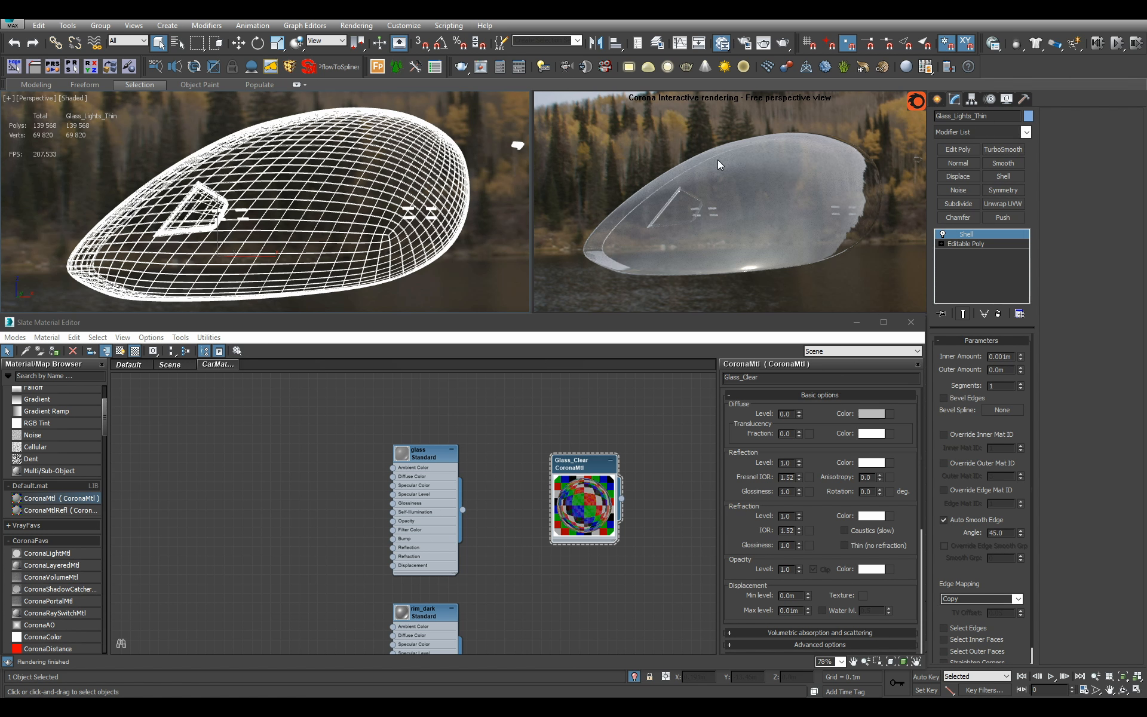
{"action": "scroll", "coordinate": [608, 258], "scroll_direction": "up", "scroll_amount": 8}
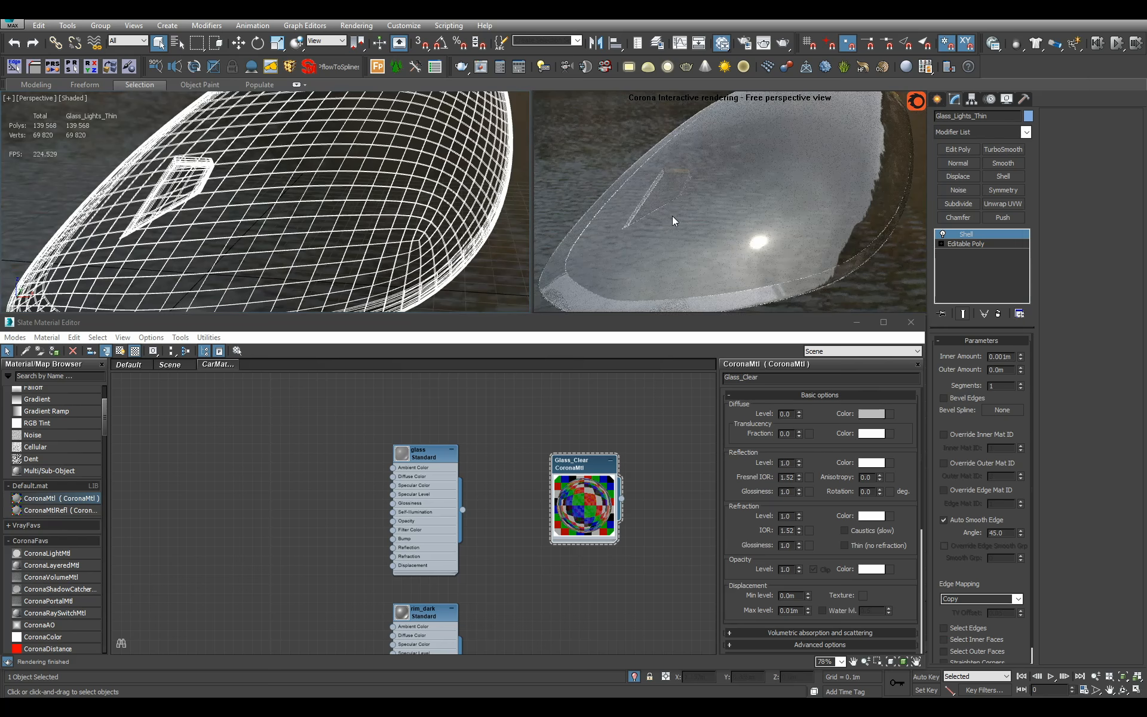
{"action": "key", "text": "z"}
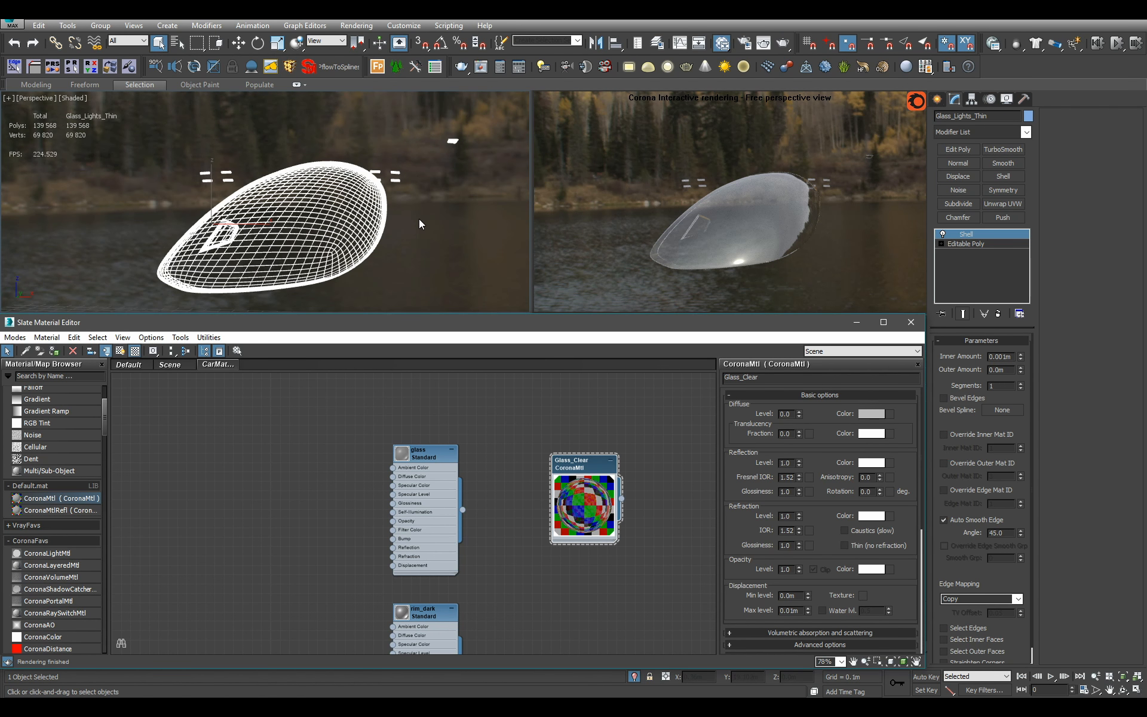
{"action": "middle_click_drag", "start_coordinate": [421, 251], "coordinate": [384, 241]}
{"action": "left_click", "coordinate": [637, 677]}
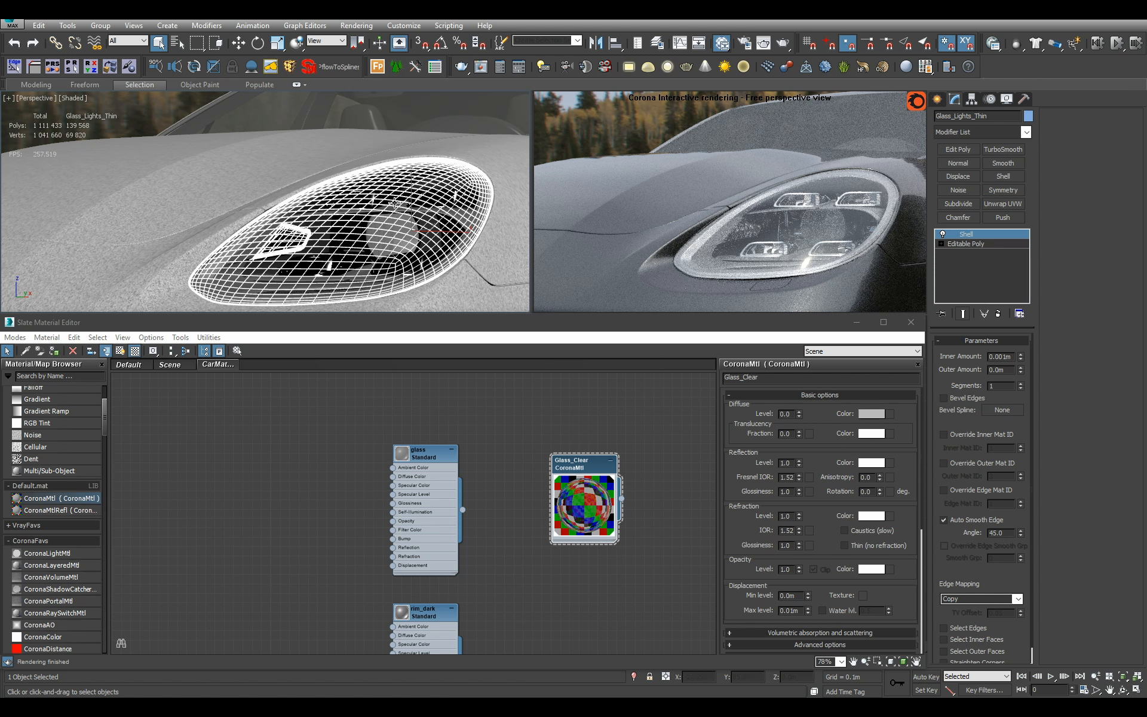
{"action": "scroll", "coordinate": [395, 203], "scroll_direction": "down", "scroll_amount": 5}
{"action": "key", "text": "ctrl+s"}
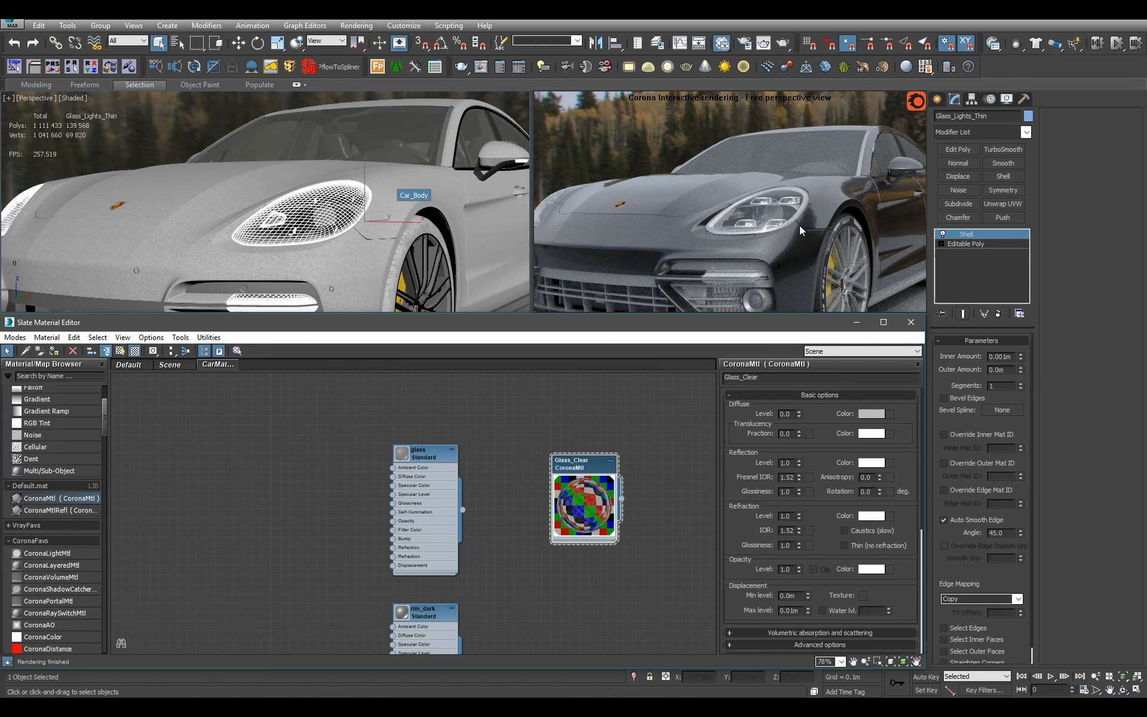
Select the Metal_Black_Painted object at the front fog light and isolate it
{"action": "middle_click_drag", "start_coordinate": [361, 212], "coordinate": [412, 278], "text": "alt"}
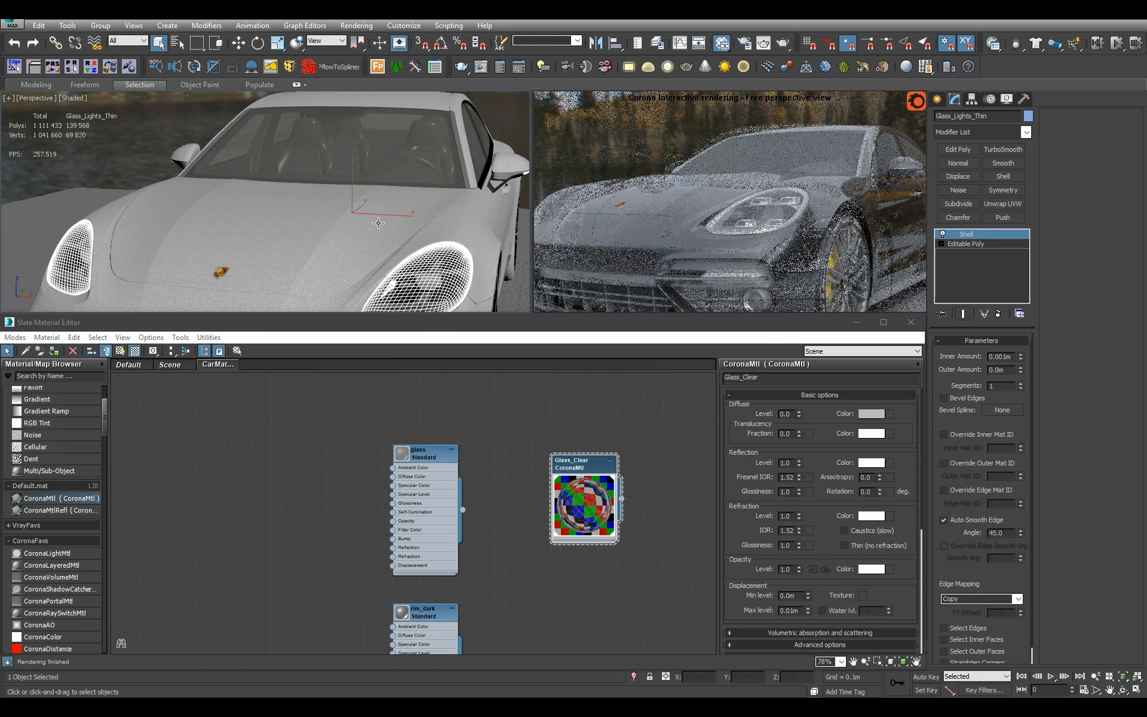
{"action": "left_click", "coordinate": [431, 285]}
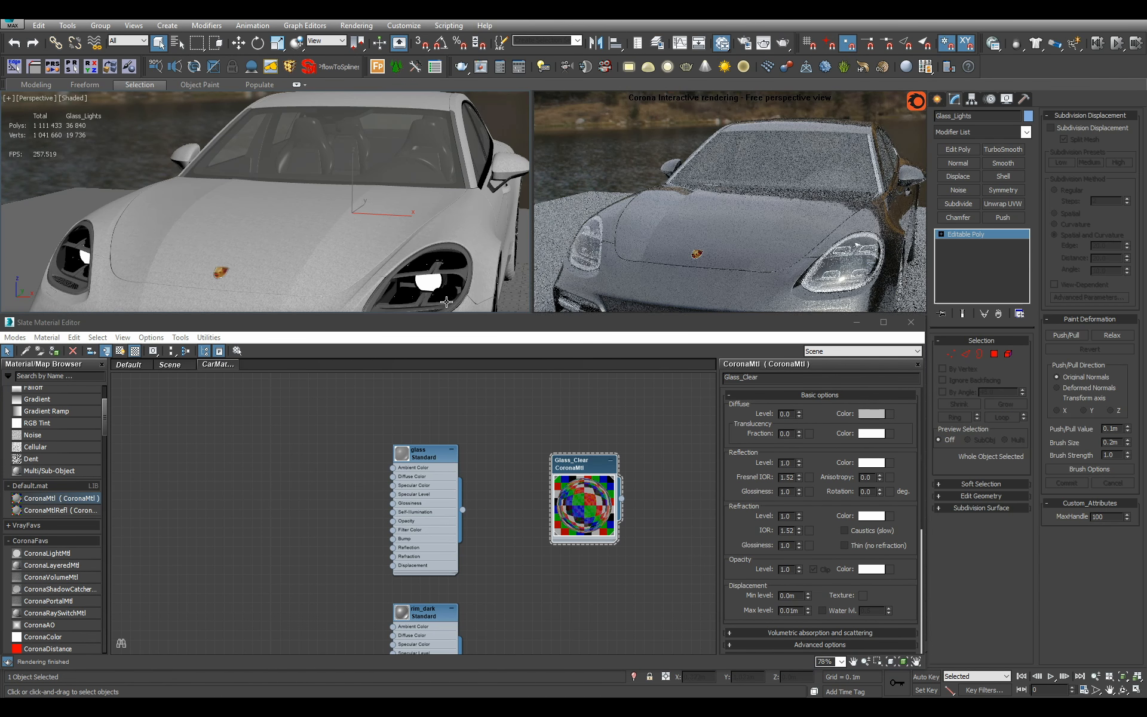
{"action": "middle_click_drag", "start_coordinate": [477, 241], "coordinate": [470, 299], "text": "alt"}
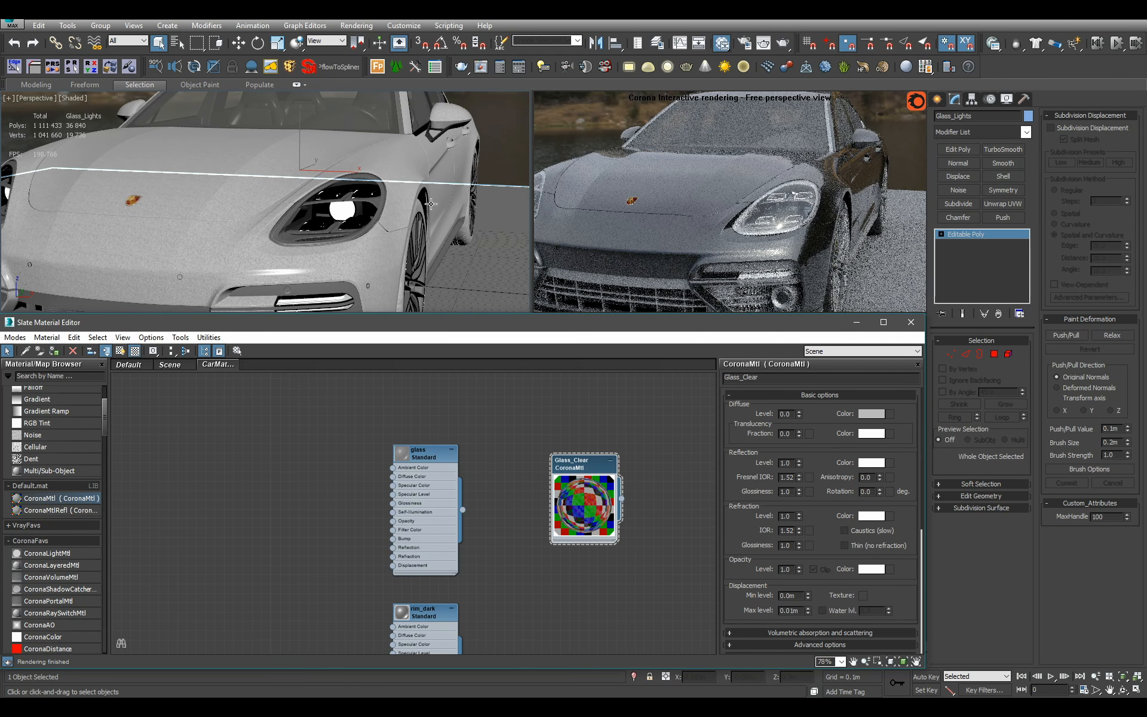
{"action": "middle_click_drag", "start_coordinate": [382, 209], "coordinate": [346, 251], "text": "alt"}
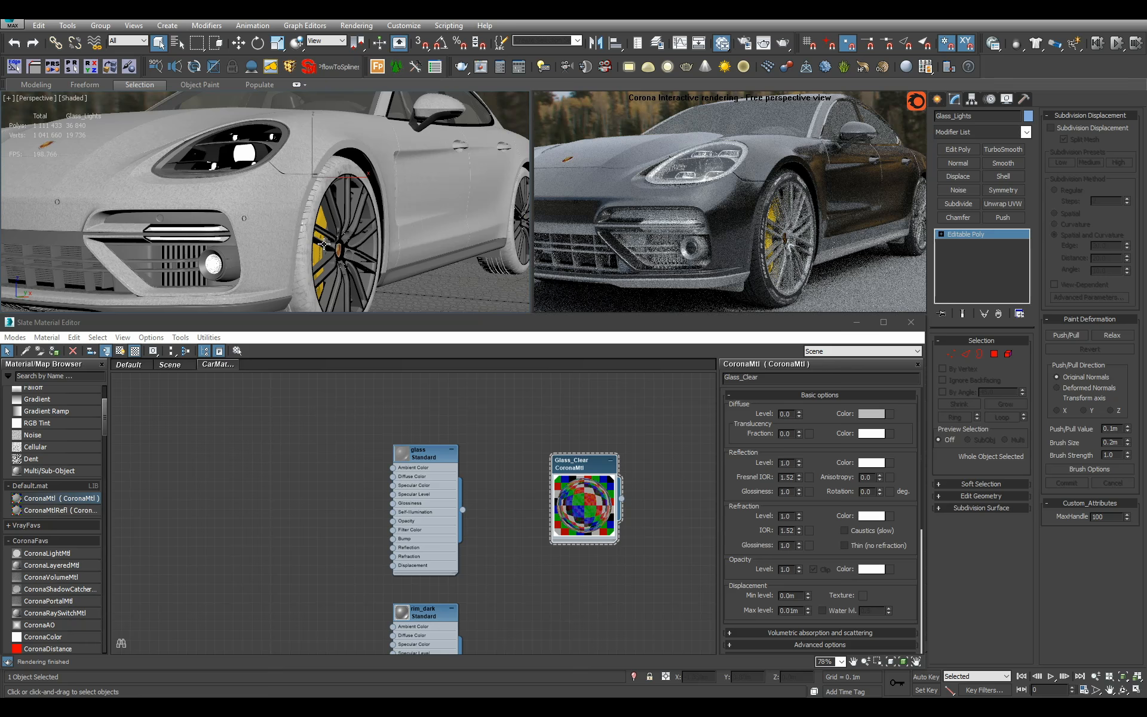
{"action": "middle_click_drag", "start_coordinate": [347, 246], "coordinate": [338, 233], "text": "alt"}
{"action": "scroll", "coordinate": [335, 227], "scroll_direction": "up", "scroll_amount": 6}
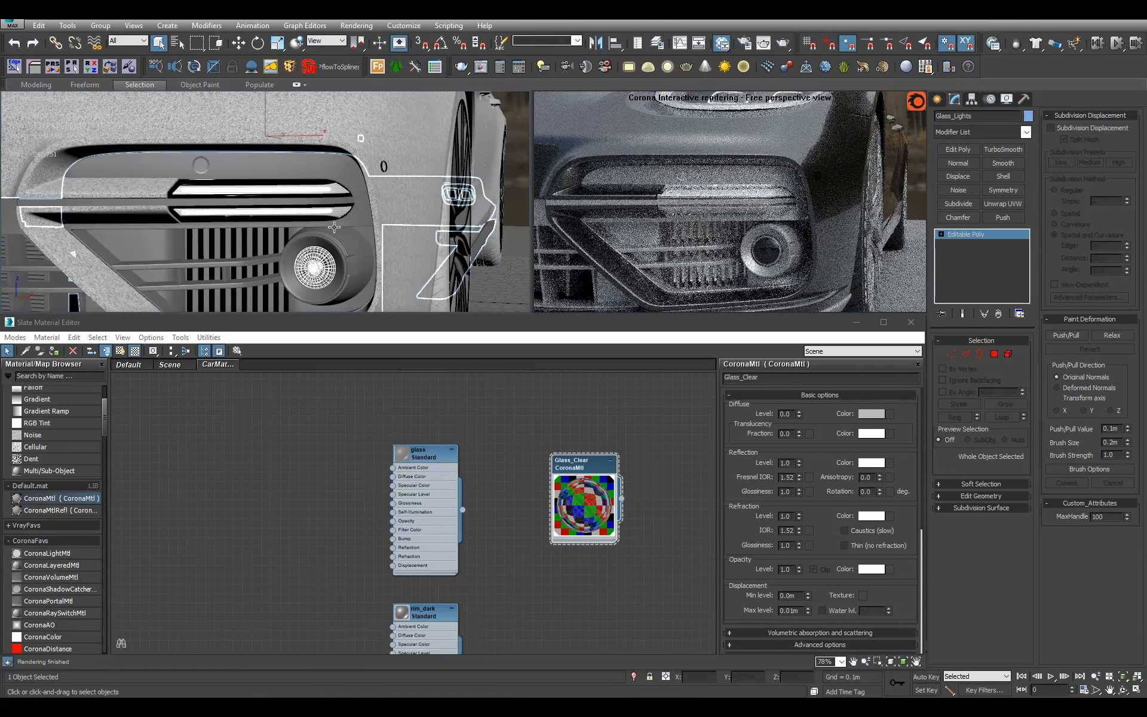
{"action": "left_click", "coordinate": [328, 260]}
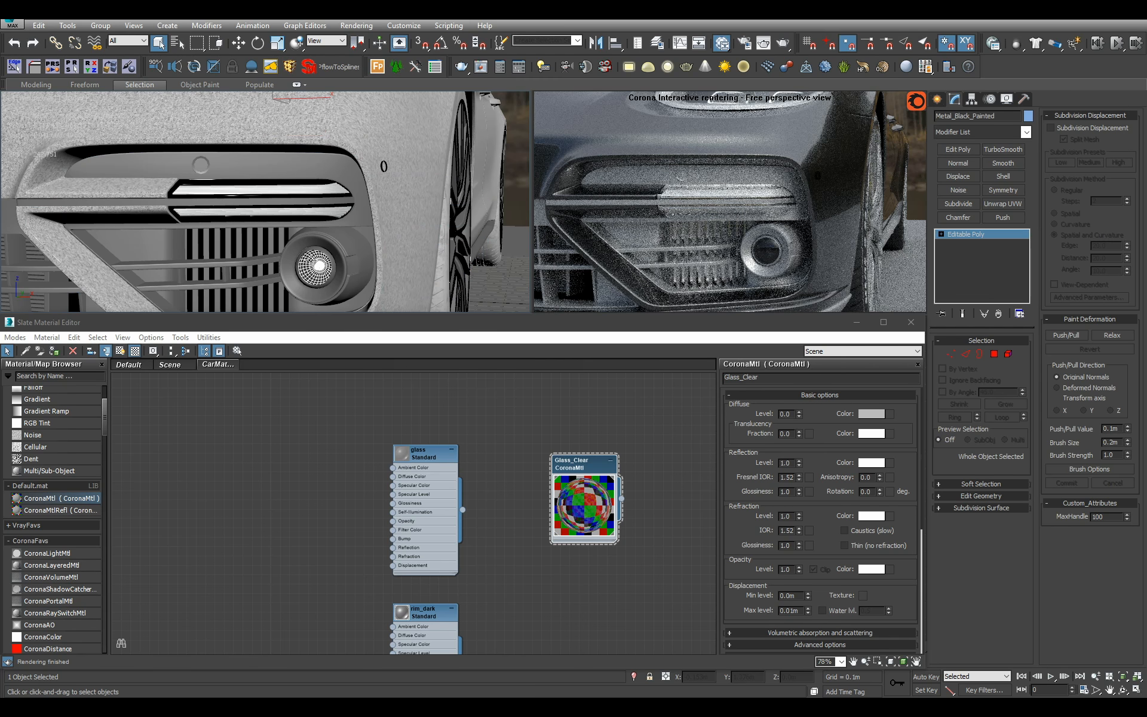
{"action": "key", "text": "alt+q"}
Detach the two small fog light reflector elements from Metal_Black_Painted as a separate object under the default name
{"action": "middle_click_drag", "start_coordinate": [328, 259], "coordinate": [447, 248], "text": "alt"}
{"action": "scroll", "coordinate": [315, 232], "scroll_direction": "up", "scroll_amount": 5}
{"action": "scroll", "coordinate": [374, 236], "scroll_direction": "up", "scroll_amount": 5}
{"action": "left_click", "coordinate": [422, 266]}
{"action": "scroll", "coordinate": [410, 249], "scroll_direction": "down", "scroll_amount": 3}
{"action": "scroll", "coordinate": [331, 193], "scroll_direction": "down", "scroll_amount": 3}
{"action": "scroll", "coordinate": [300, 217], "scroll_direction": "down", "scroll_amount": 4}
{"action": "scroll", "coordinate": [283, 202], "scroll_direction": "up", "scroll_amount": 2}
{"action": "key", "text": "5"}
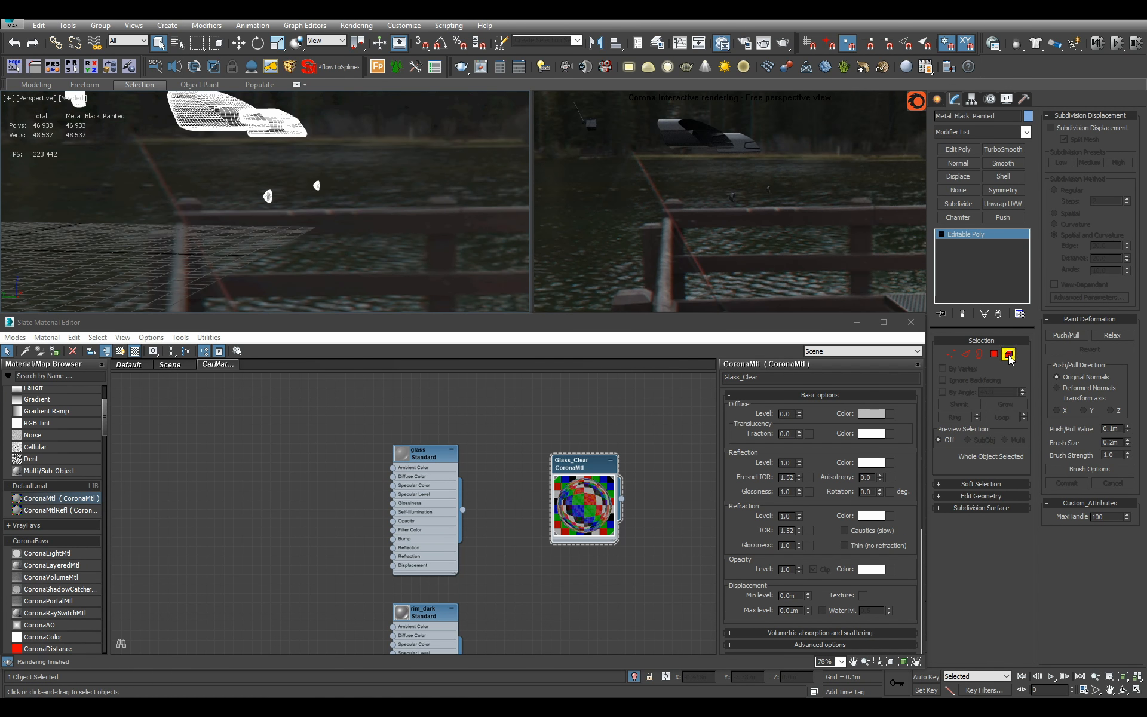
{"action": "key", "text": "alt+d"}
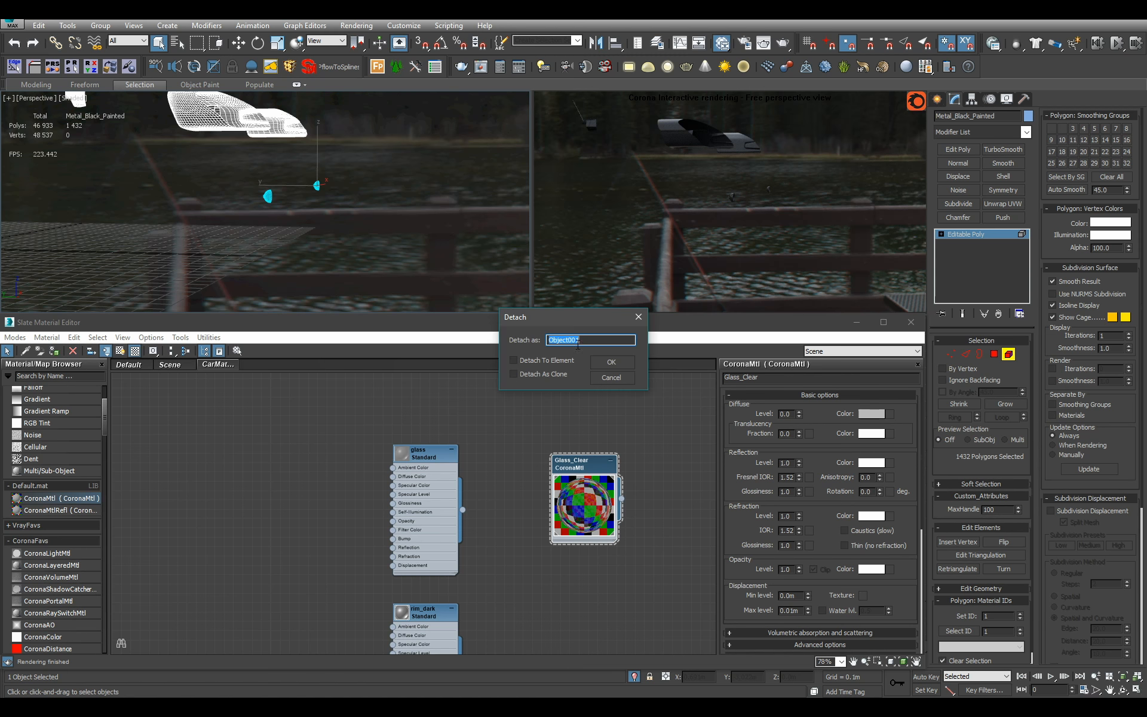
{"action": "left_click", "coordinate": [599, 360]}
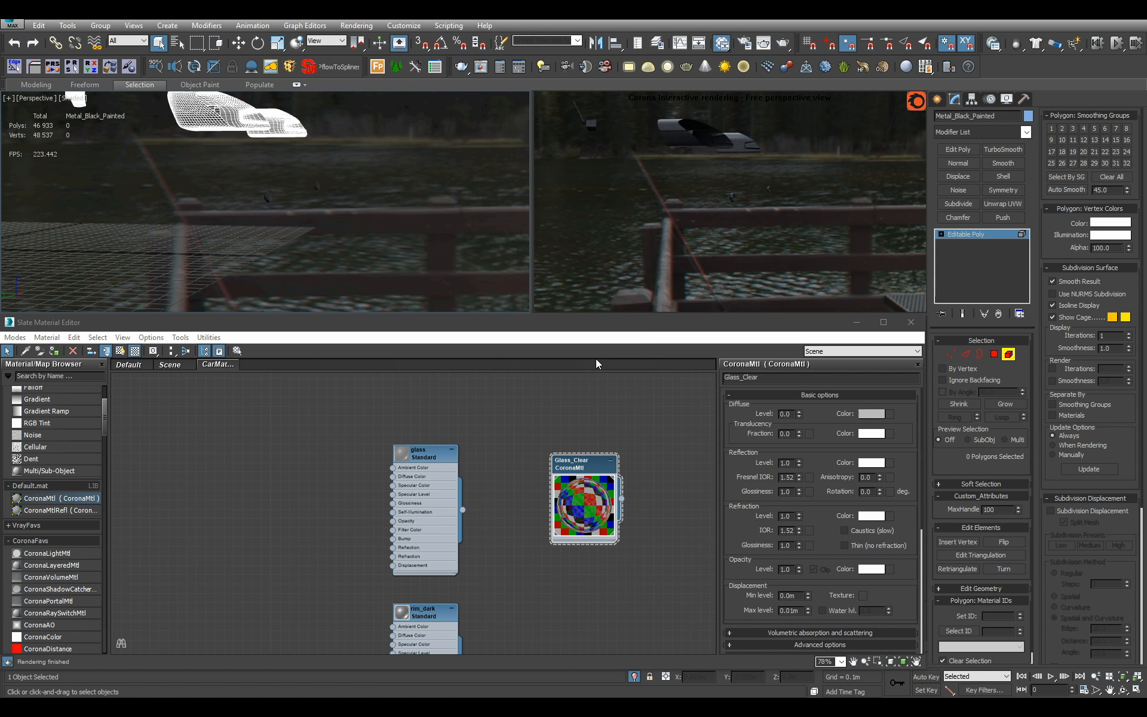
Select the newly detached fog light reflector object and leave isolation to show the whole car
{"action": "middle_click_drag", "start_coordinate": [271, 196], "coordinate": [278, 231], "text": "alt"}
{"action": "left_click", "coordinate": [317, 257]}
{"action": "scroll", "coordinate": [295, 245], "scroll_direction": "up", "scroll_amount": 3}
{"action": "left_click", "coordinate": [245, 212]}
{"action": "left_click", "coordinate": [299, 245]}
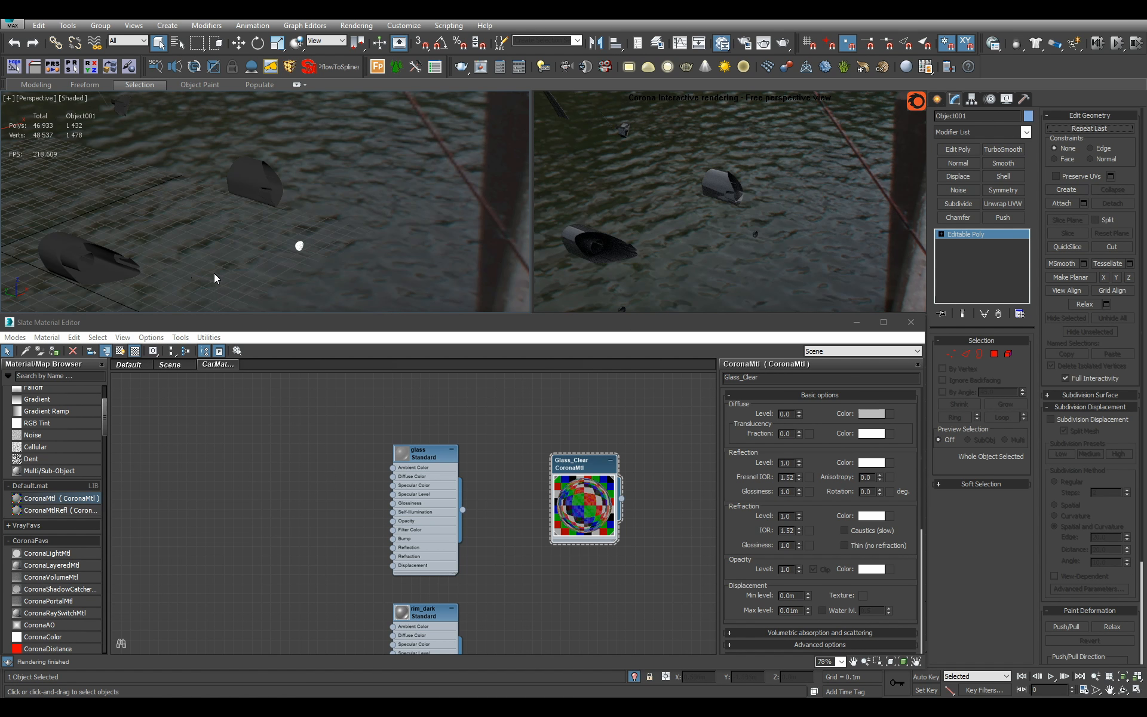
{"action": "middle_click_drag", "start_coordinate": [214, 273], "coordinate": [367, 249]}
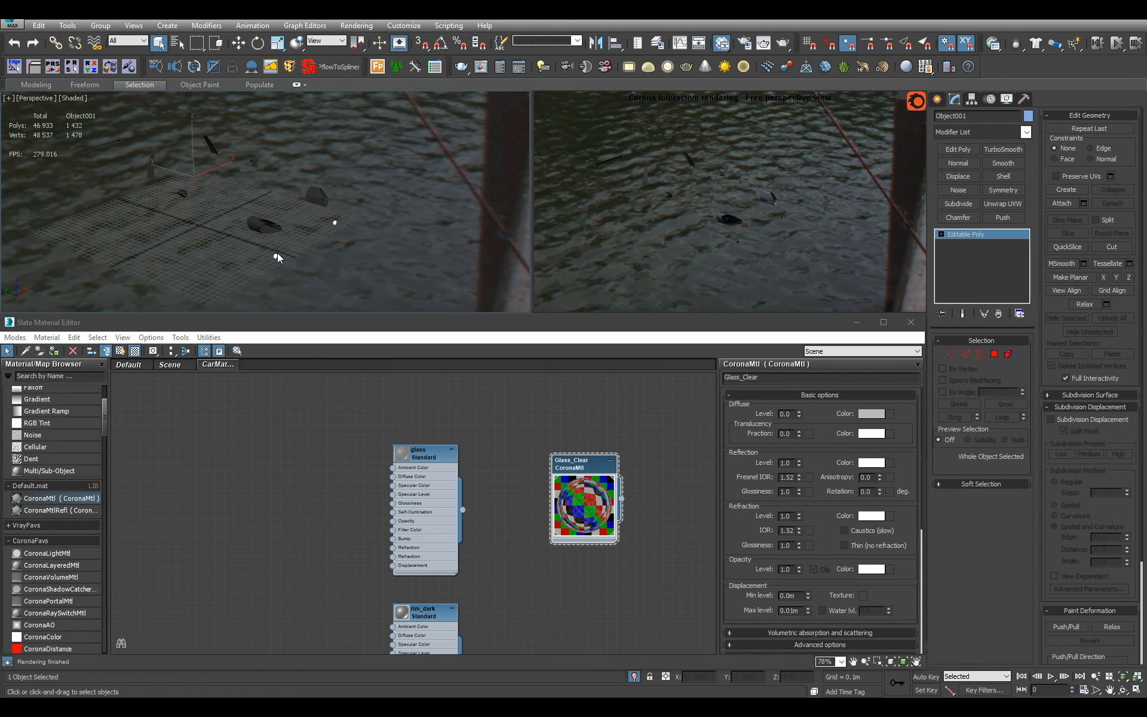
{"action": "middle_click_drag", "start_coordinate": [278, 253], "coordinate": [391, 272], "text": "alt"}
{"action": "key", "text": "z"}
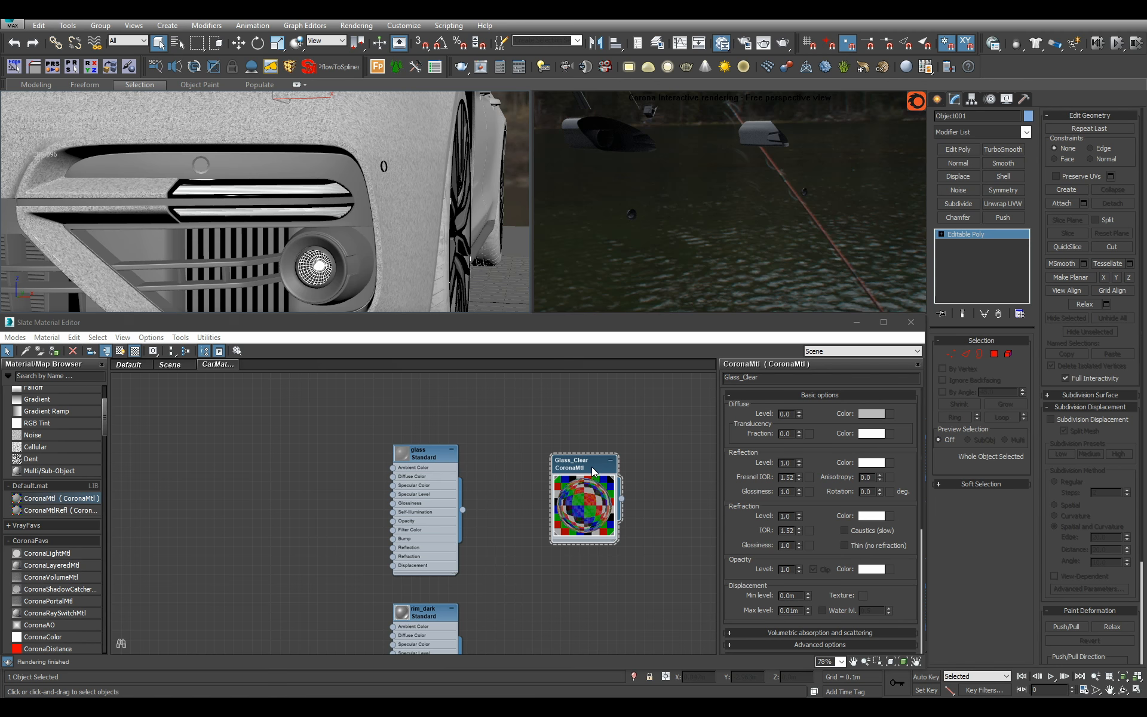
Assign the Chrome material from the car materials view to the detached fog light reflectors
{"action": "scroll", "coordinate": [484, 519], "scroll_direction": "down", "scroll_amount": 10}
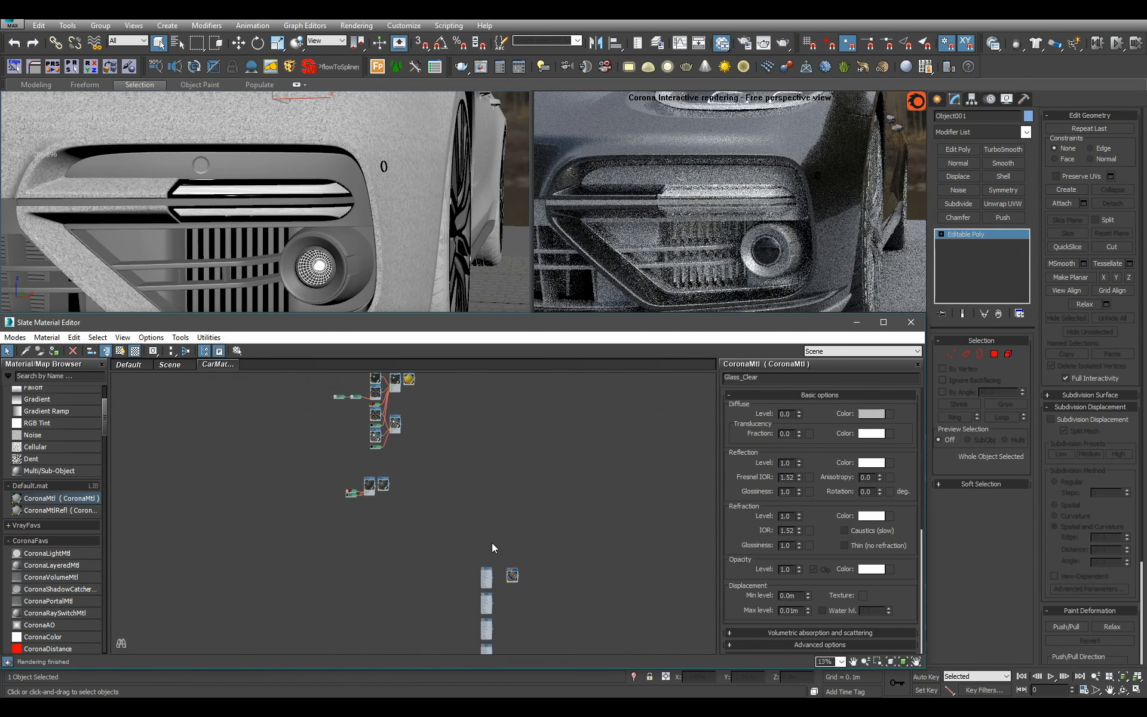
{"action": "middle_click_drag", "start_coordinate": [493, 547], "coordinate": [517, 604]}
{"action": "scroll", "coordinate": [454, 557], "scroll_direction": "up", "scroll_amount": 8}
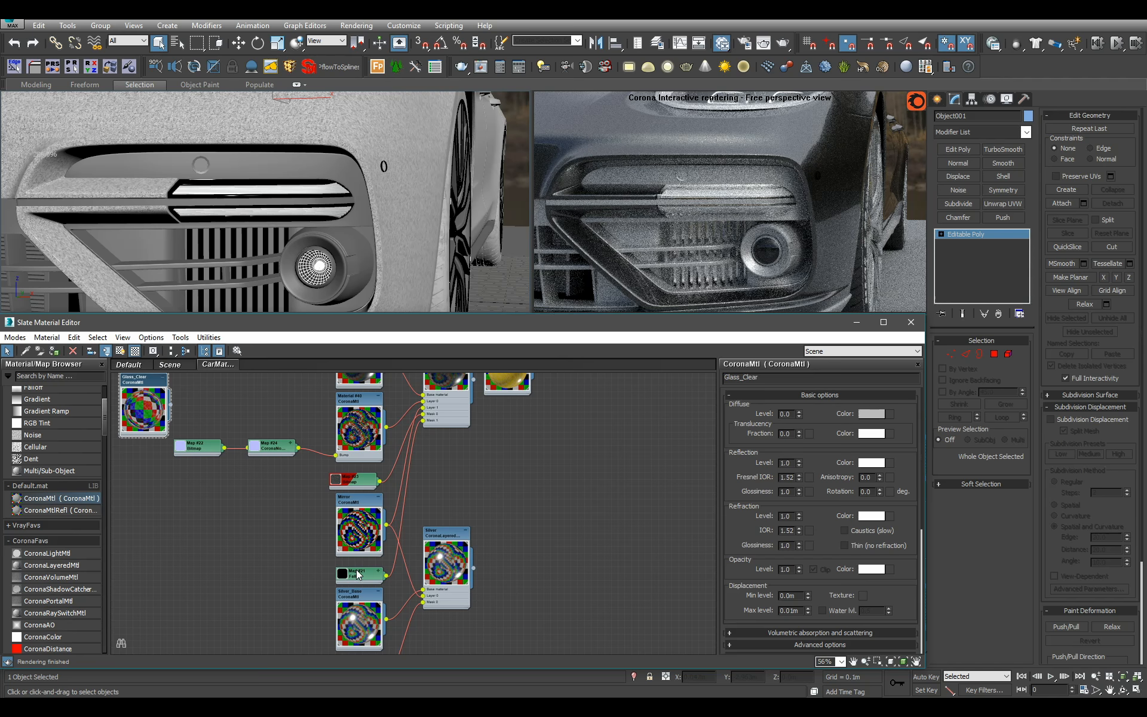
{"action": "scroll", "coordinate": [389, 514], "scroll_direction": "down", "scroll_amount": 2}
{"action": "middle_click_drag", "start_coordinate": [392, 502], "coordinate": [381, 644]}
{"action": "left_click", "coordinate": [470, 441]}
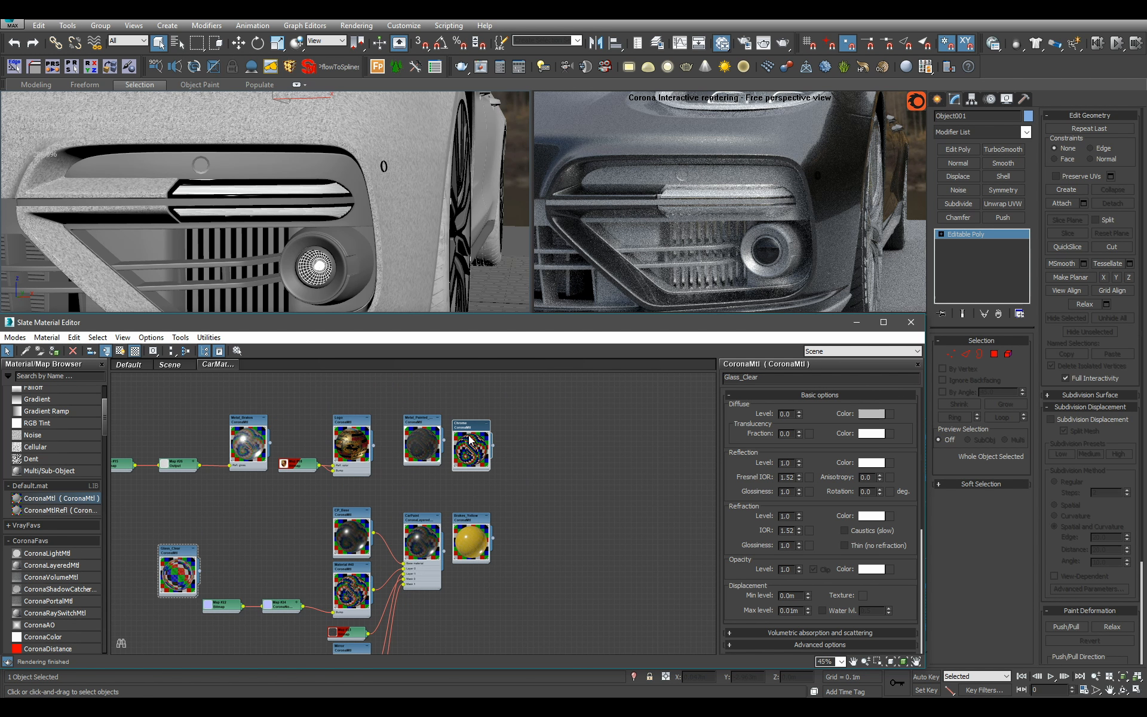
{"action": "left_click_drag", "start_coordinate": [470, 441], "coordinate": [776, 252]}
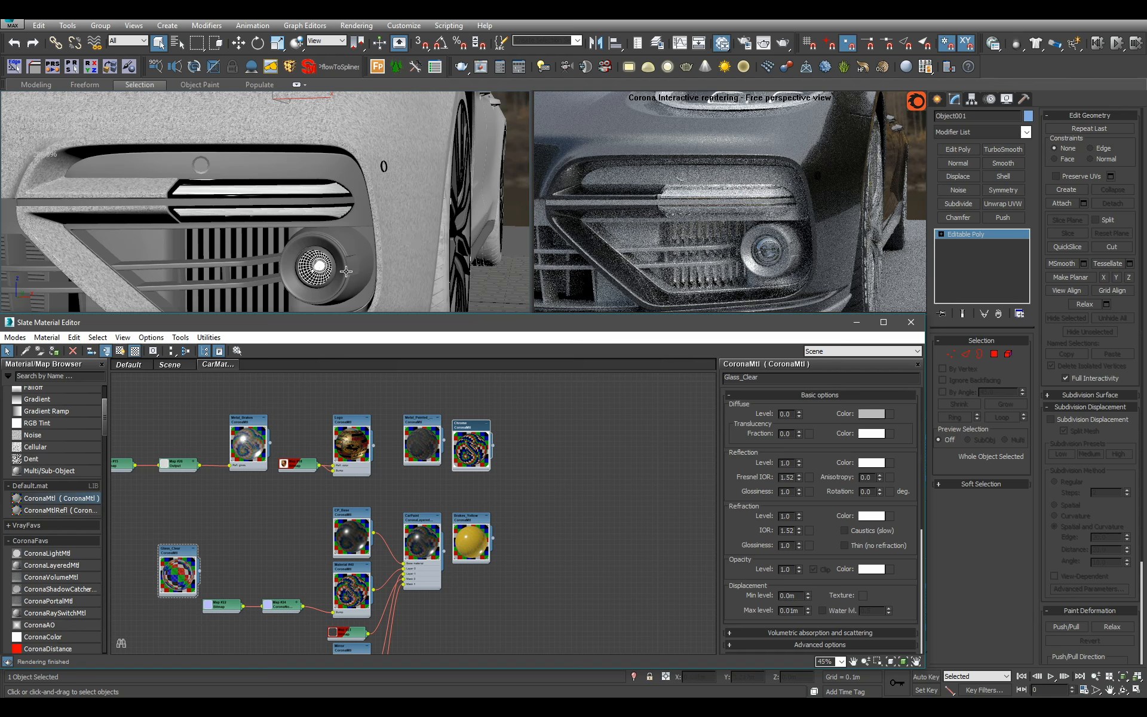
Add the Chrome object to the selection with the detached reflectors by name and isolate both objects
{"action": "scroll", "coordinate": [365, 262], "scroll_direction": "down", "scroll_amount": 7}
{"action": "middle_click_drag", "start_coordinate": [359, 233], "coordinate": [293, 256], "text": "alt"}
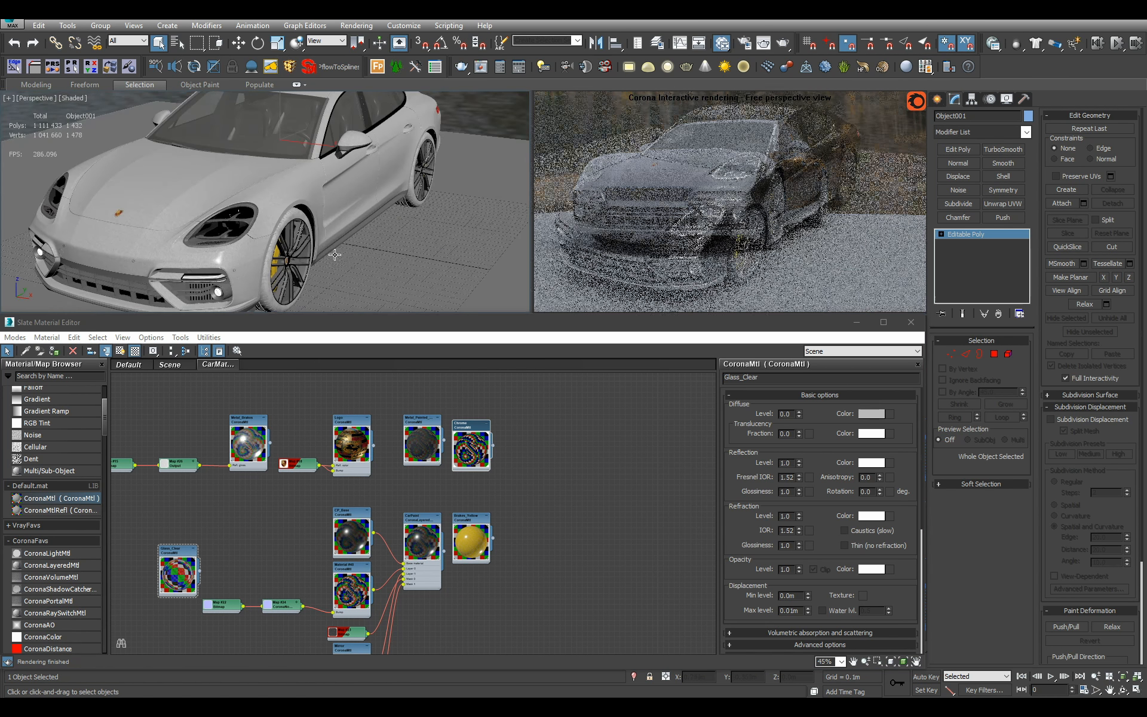
{"action": "key", "text": "h"}
{"action": "left_click", "coordinate": [10, 88]}
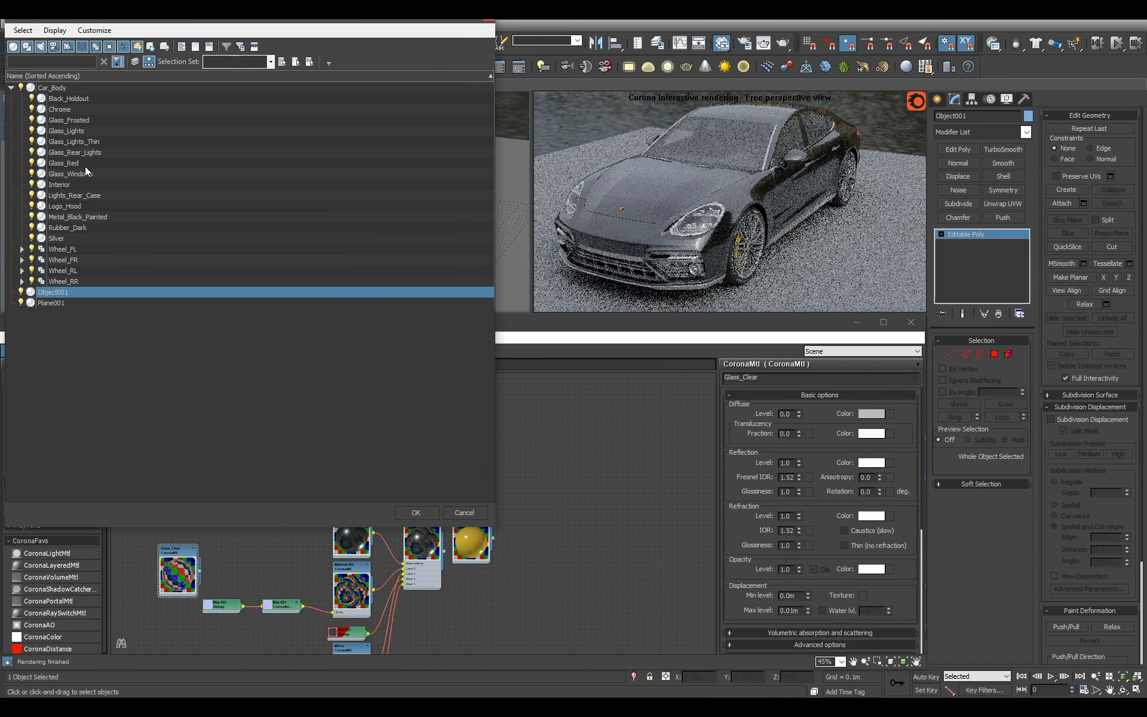
{"action": "left_click", "coordinate": [64, 111], "text": "ctrl"}
{"action": "left_click", "coordinate": [416, 513]}
{"action": "key", "text": "alt+q"}
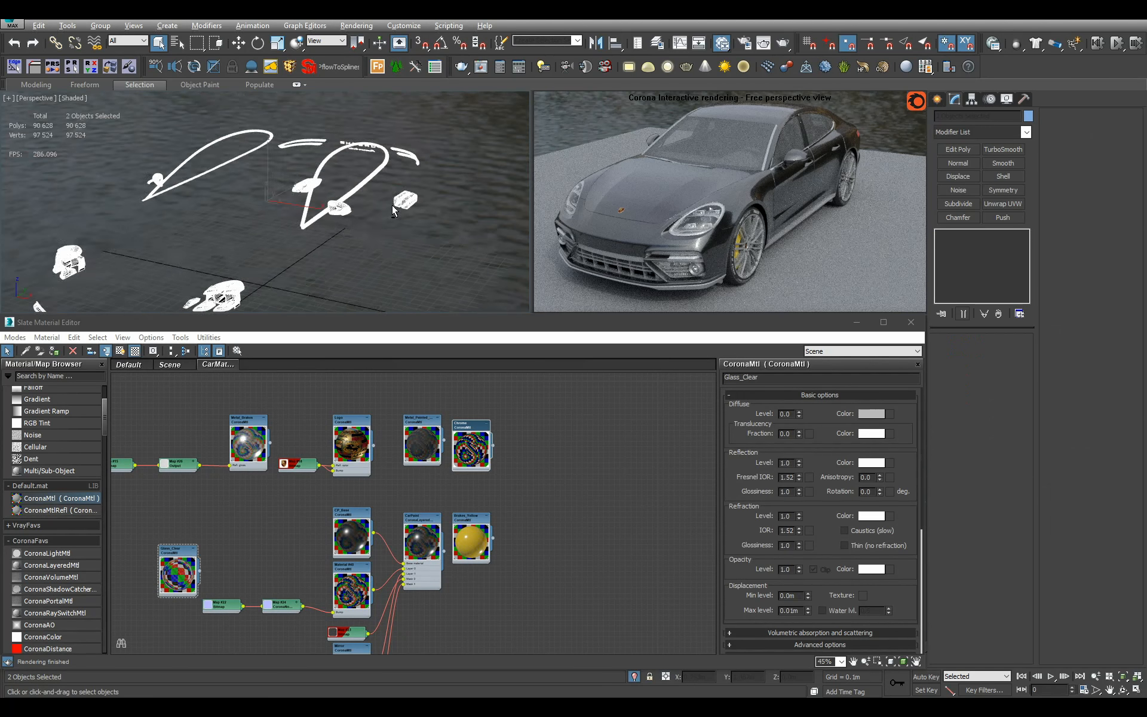
Attach the detached fog light reflectors to the Chrome object and leave isolation
{"action": "left_click", "coordinate": [338, 174]}
{"action": "middle_click_drag", "start_coordinate": [313, 291], "coordinate": [361, 195]}
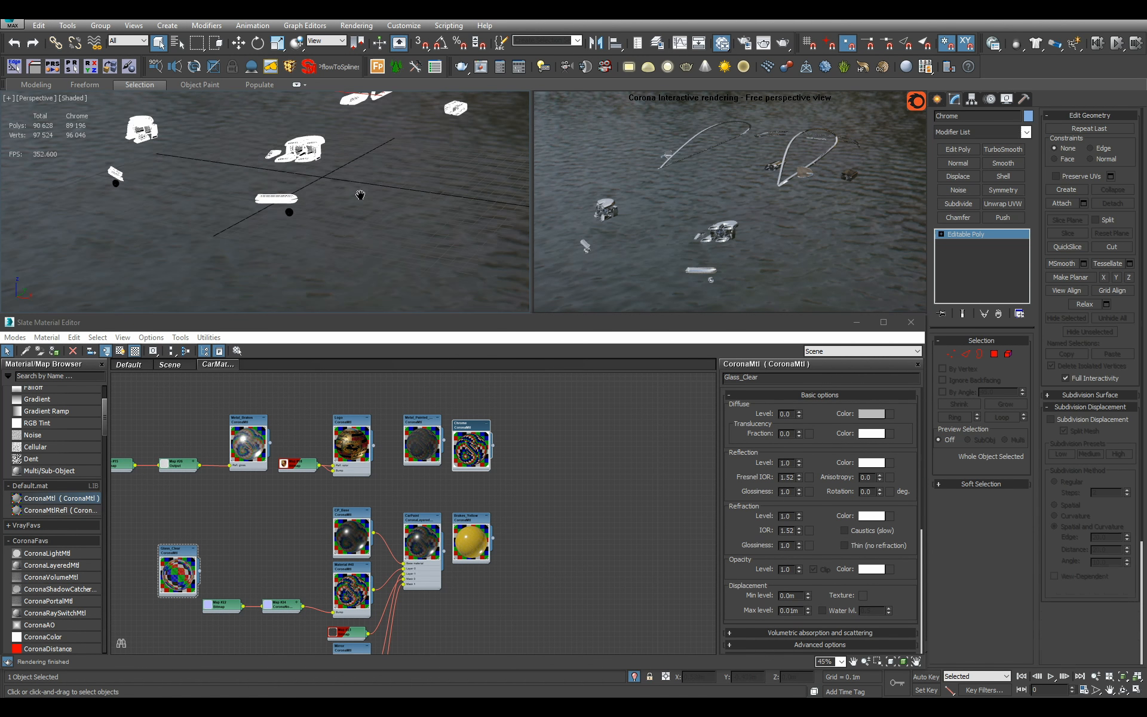
{"action": "left_click", "coordinate": [290, 211]}
{"action": "left_click", "coordinate": [307, 157]}
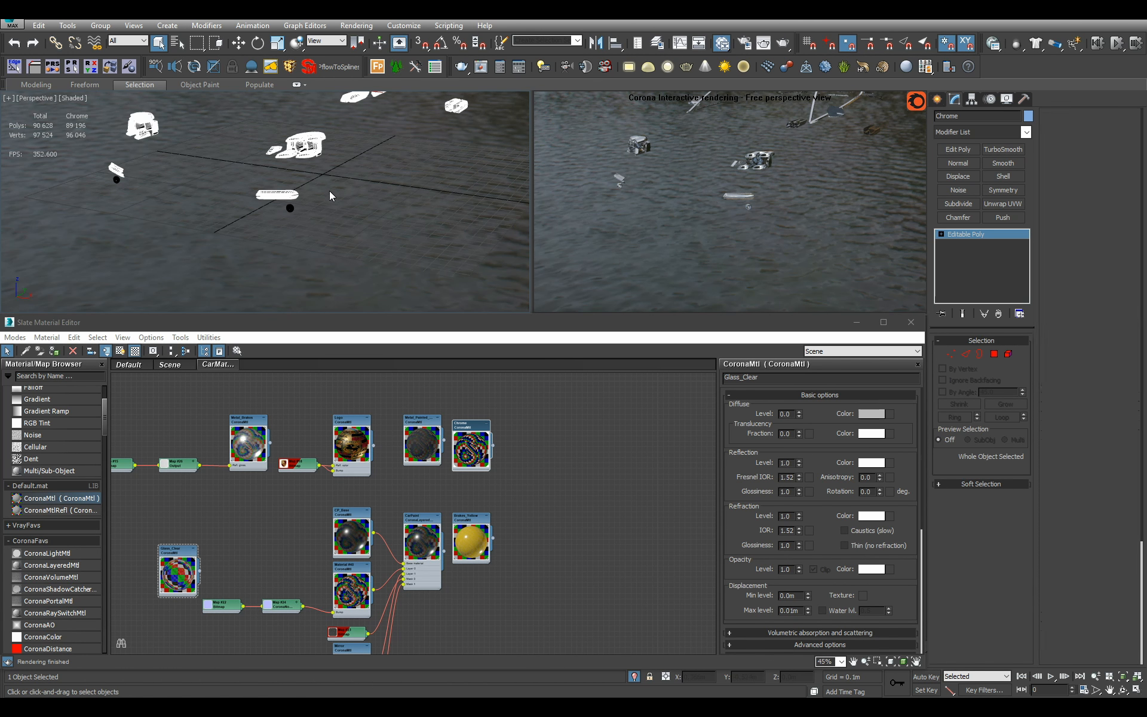
{"action": "key", "text": "alt+a"}
{"action": "left_click", "coordinate": [291, 208]}
{"action": "key", "text": "w"}
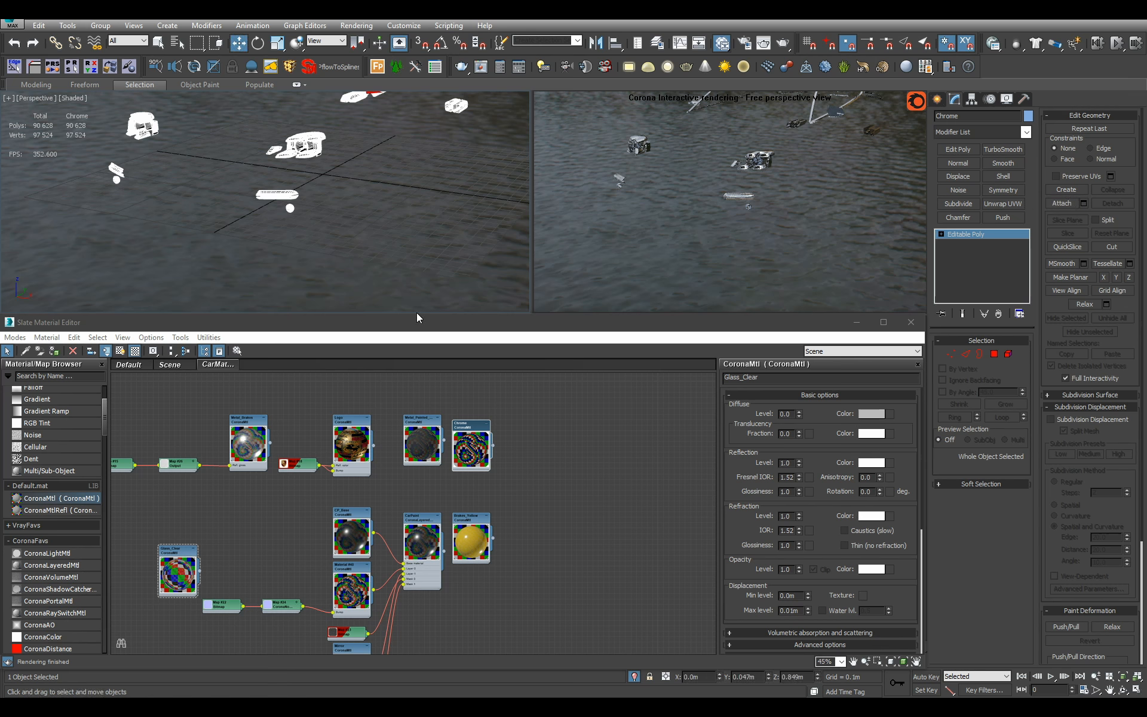
{"action": "left_click", "coordinate": [634, 677]}
Compare the rendered headlight's chrome parts and glass with the close-up headlight reference photo in the image viewer
{"action": "scroll", "coordinate": [428, 206], "scroll_direction": "down", "scroll_amount": 2}
{"action": "middle_click_drag", "start_coordinate": [412, 221], "coordinate": [302, 107], "text": "alt"}
{"action": "key", "text": "q"}
{"action": "scroll", "coordinate": [455, 200], "scroll_direction": "up", "scroll_amount": 3}
{"action": "scroll", "coordinate": [389, 205], "scroll_direction": "up", "scroll_amount": 3}
{"action": "scroll", "coordinate": [358, 179], "scroll_direction": "up", "scroll_amount": 2}
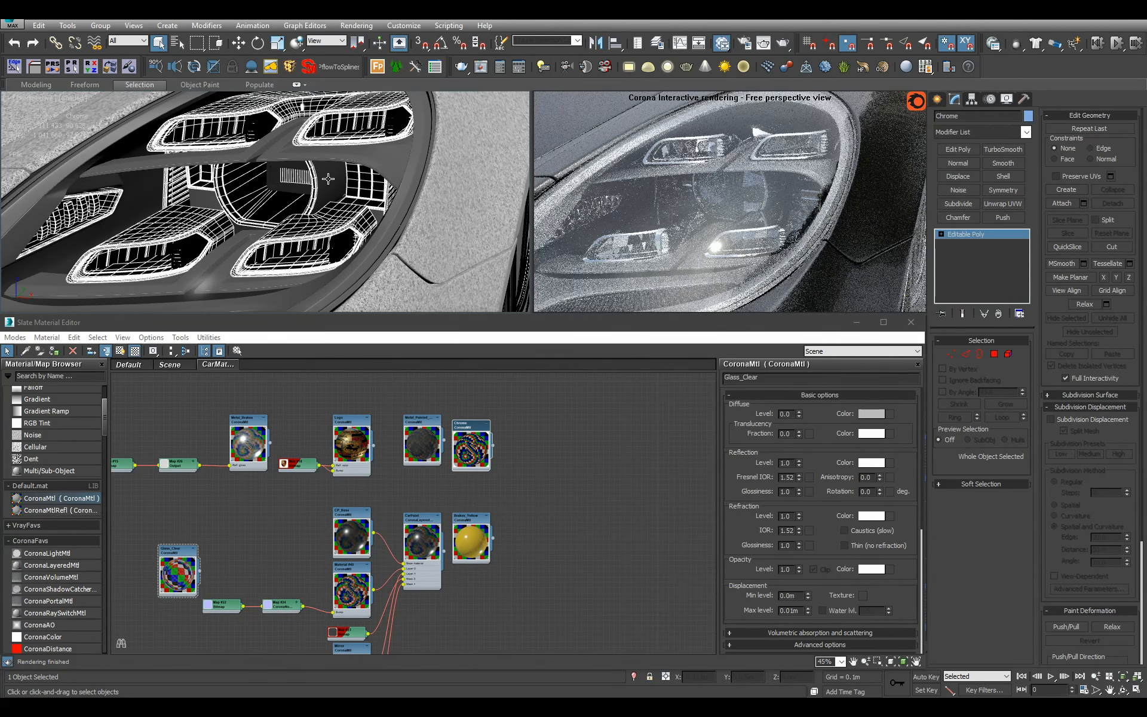
{"action": "key", "text": "alt+Tab"}
{"action": "key", "text": "Left"}
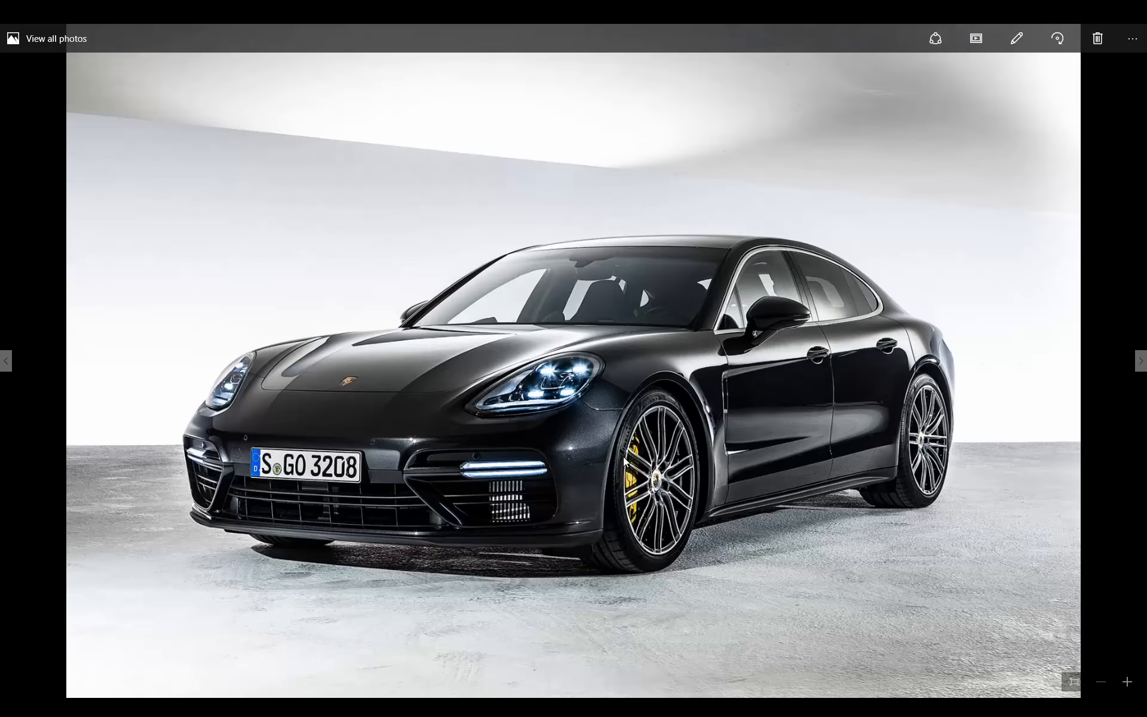
{"action": "key", "text": "Left"}
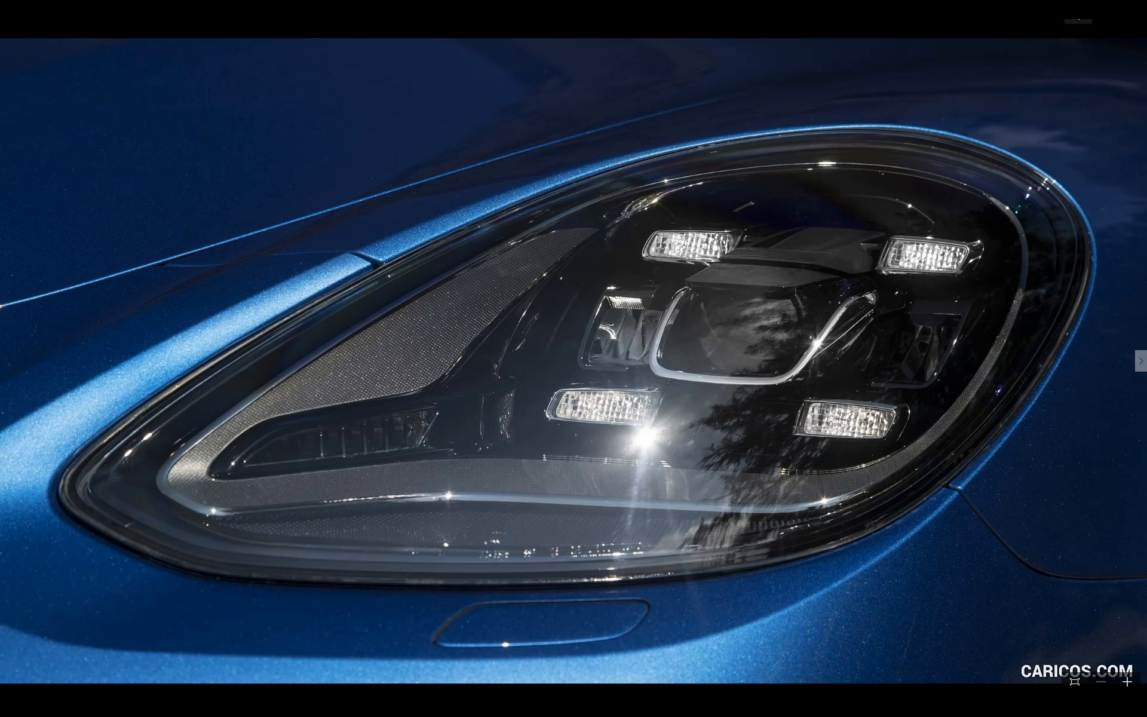
{"action": "key", "text": "alt+Tab"}
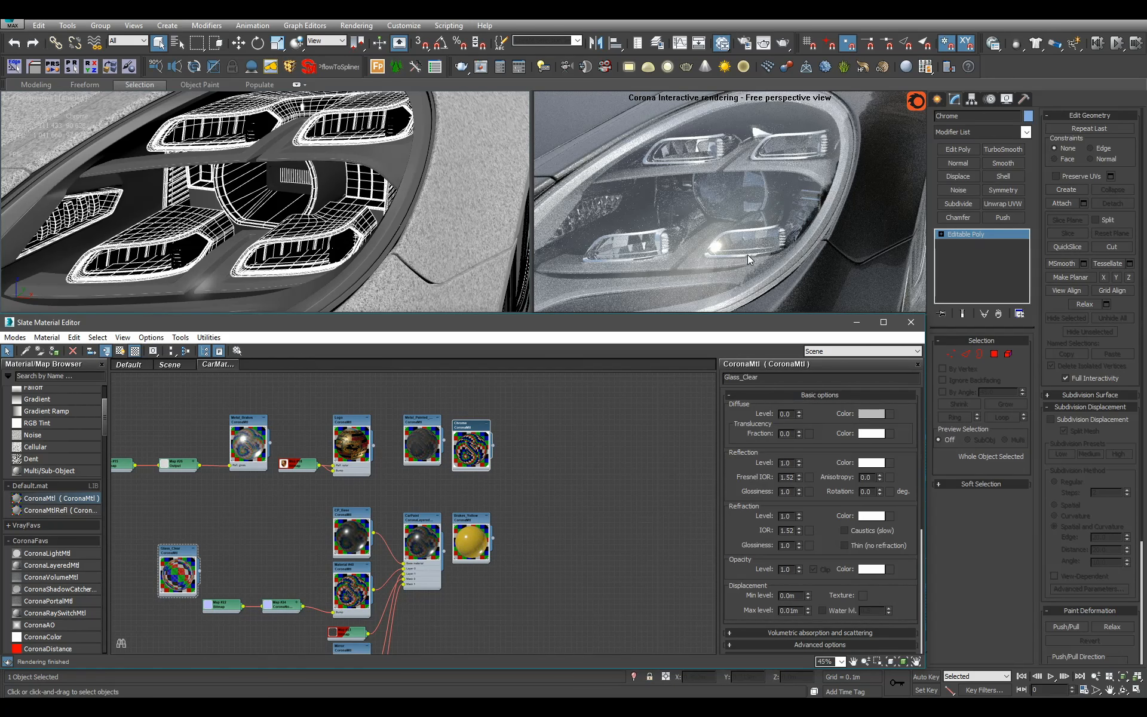
Return to a view of the whole car and save the scene with the fog light reflectors merged into Chrome
{"action": "middle_click", "coordinate": [346, 176]}
{"action": "key", "text": "shift+z"}
{"action": "key", "text": "shift+z"}
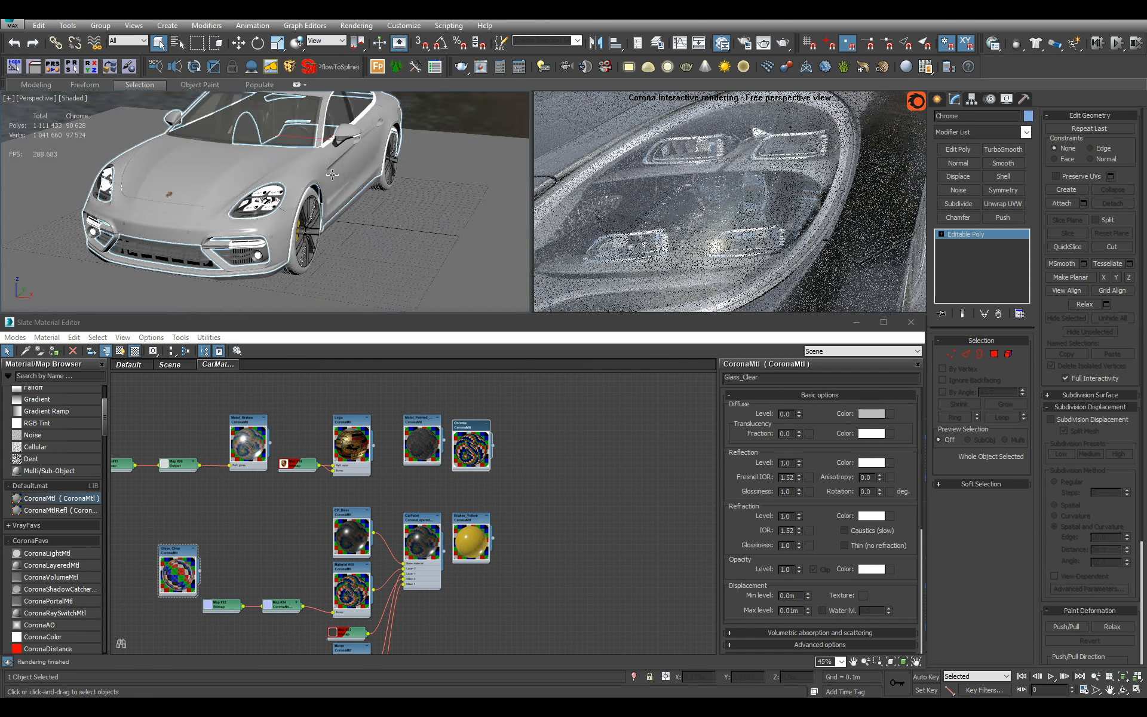
{"action": "key", "text": "ctrl+s"}
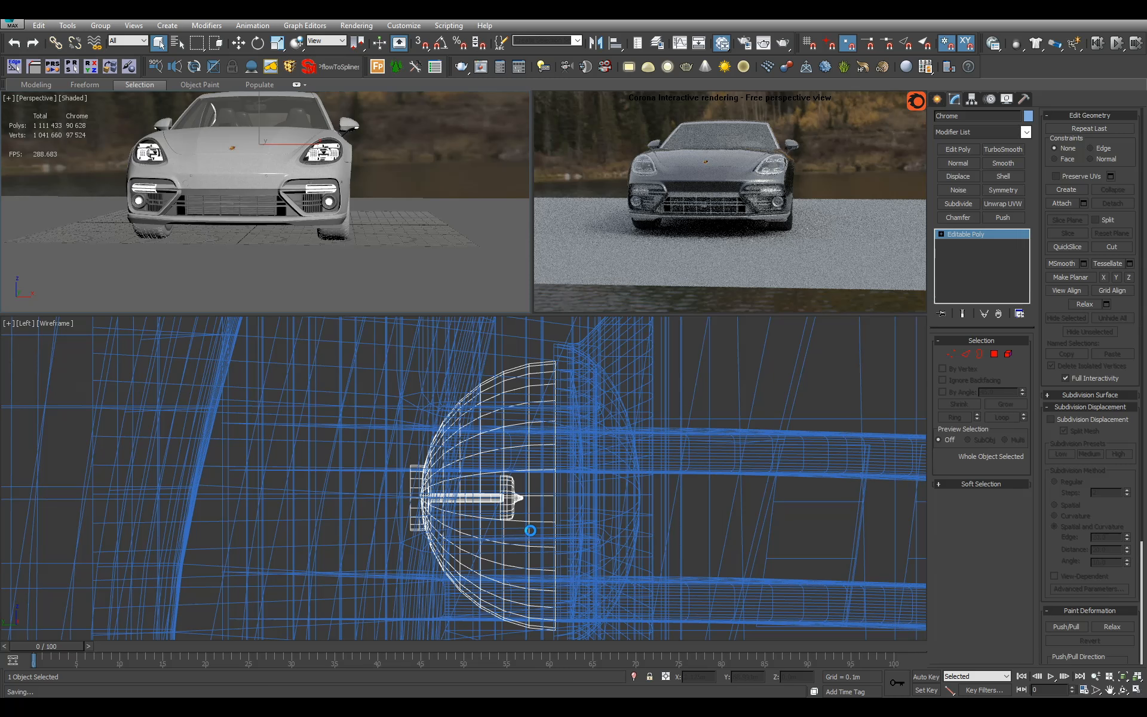
Delete the old glass Standard material node and open the parameters of the rim_dark Standard material
{"action": "middle_click_drag", "start_coordinate": [669, 595], "coordinate": [500, 493]}
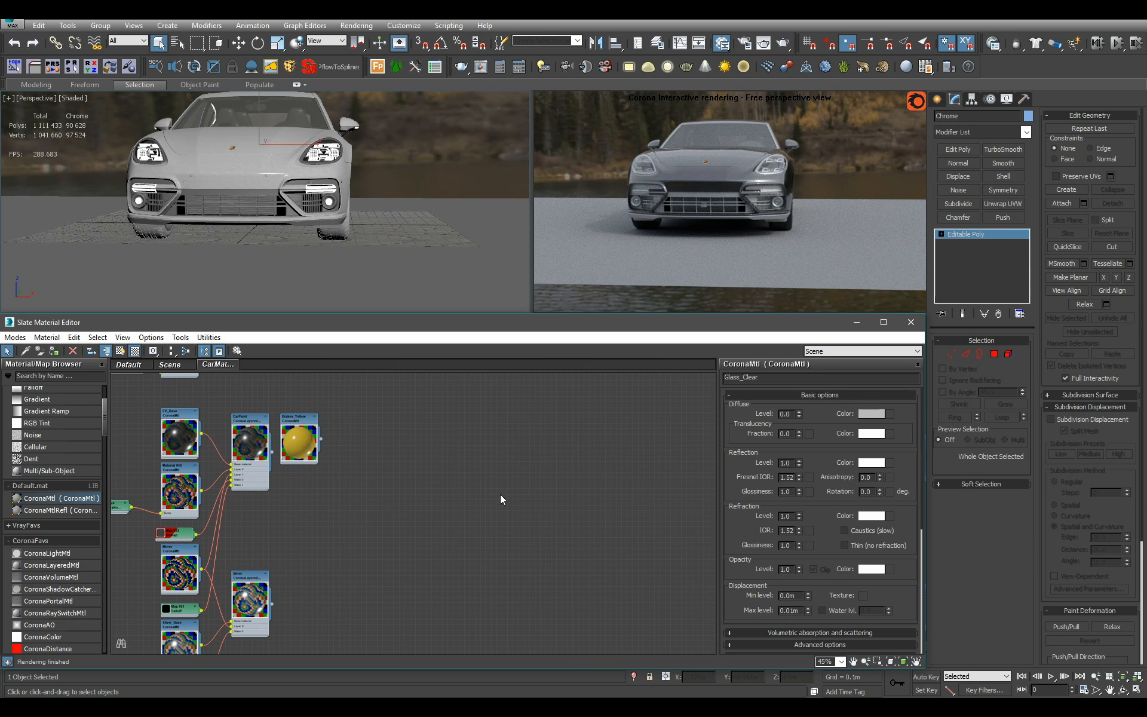
{"action": "scroll", "coordinate": [501, 494], "scroll_direction": "down", "scroll_amount": 3}
{"action": "middle_click_drag", "start_coordinate": [520, 556], "coordinate": [364, 382]}
{"action": "scroll", "coordinate": [445, 481], "scroll_direction": "up", "scroll_amount": 3}
{"action": "middle_click_drag", "start_coordinate": [446, 599], "coordinate": [460, 478]}
{"action": "scroll", "coordinate": [445, 481], "scroll_direction": "up", "scroll_amount": 6}
{"action": "double_click", "coordinate": [468, 496]}
{"action": "scroll", "coordinate": [514, 471], "scroll_direction": "up", "scroll_amount": 1}
{"action": "key", "text": "Delete"}
{"action": "left_click", "coordinate": [460, 478]}
{"action": "double_click", "coordinate": [460, 478]}
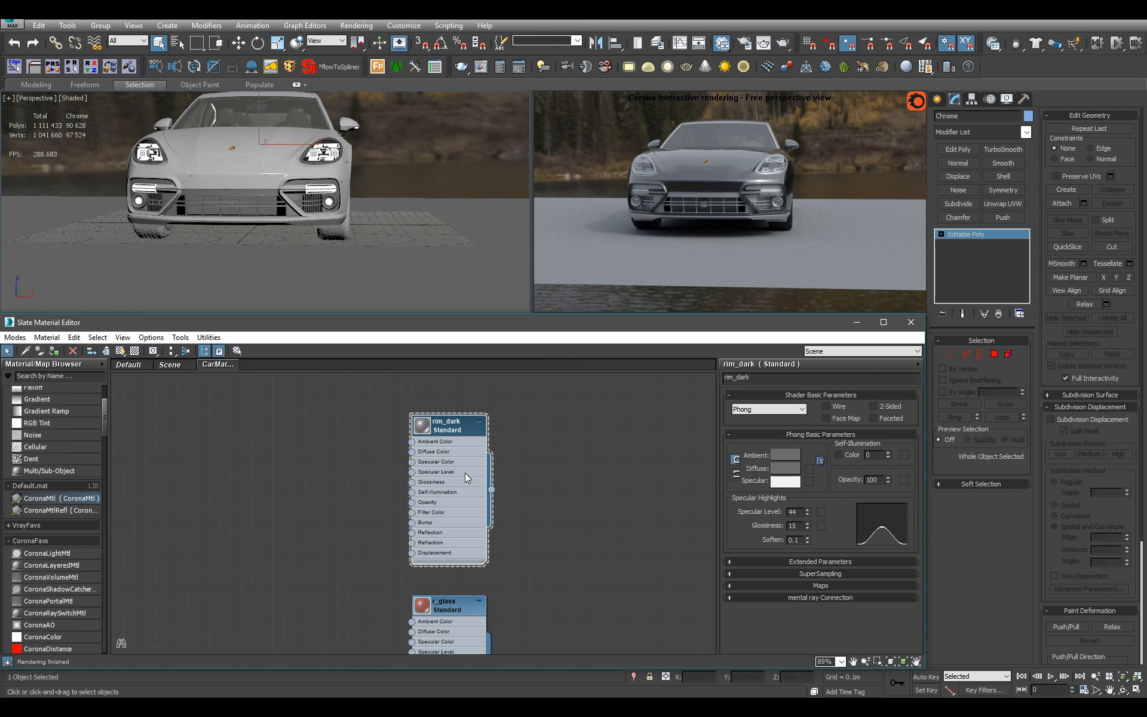
Select the wheel rims that use the rim_dark material and isolate them
{"action": "left_click", "coordinate": [271, 67]}
{"action": "key", "text": "alt+q"}
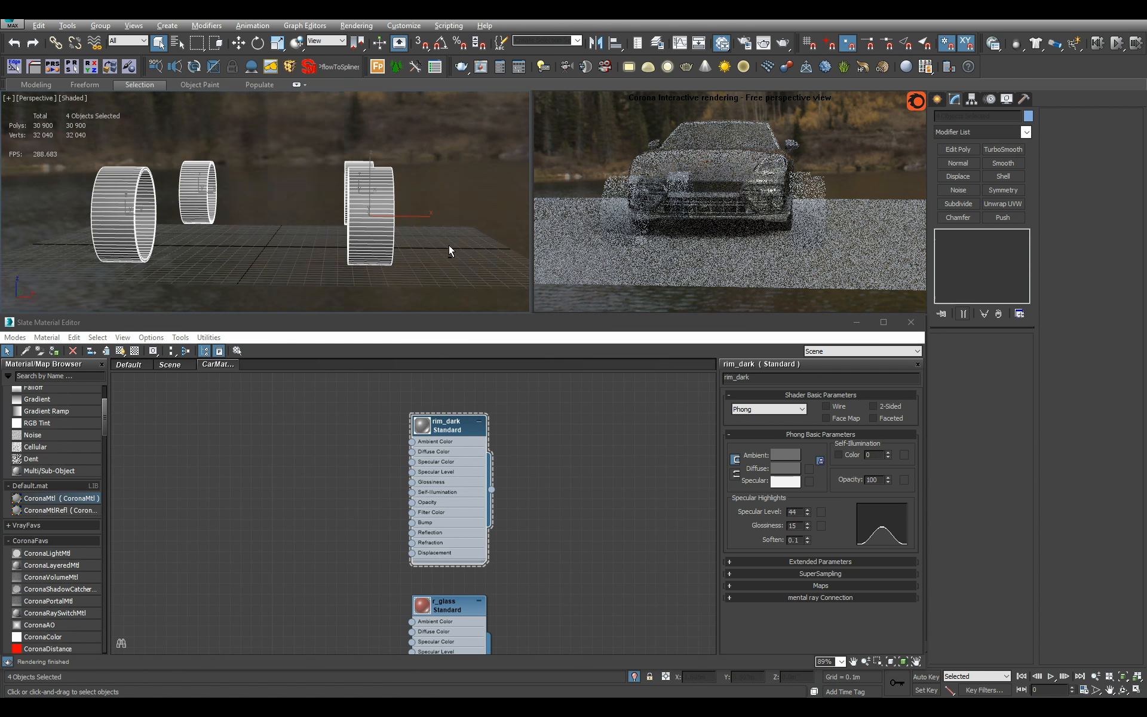
{"action": "middle_click_drag", "start_coordinate": [449, 245], "coordinate": [406, 256], "text": "alt"}
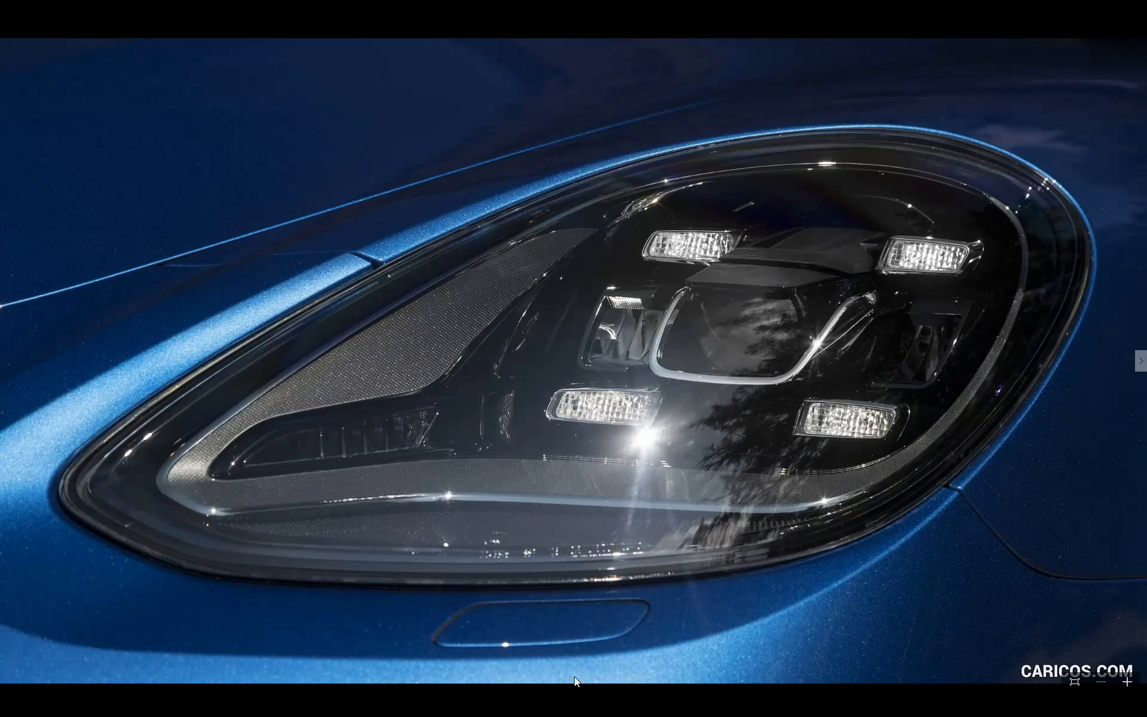
Look through the Porsche reference photos in the image viewer and examine the wheel rims' finish and colour
{"action": "key", "text": "Right"}
{"action": "key", "text": "Left"}
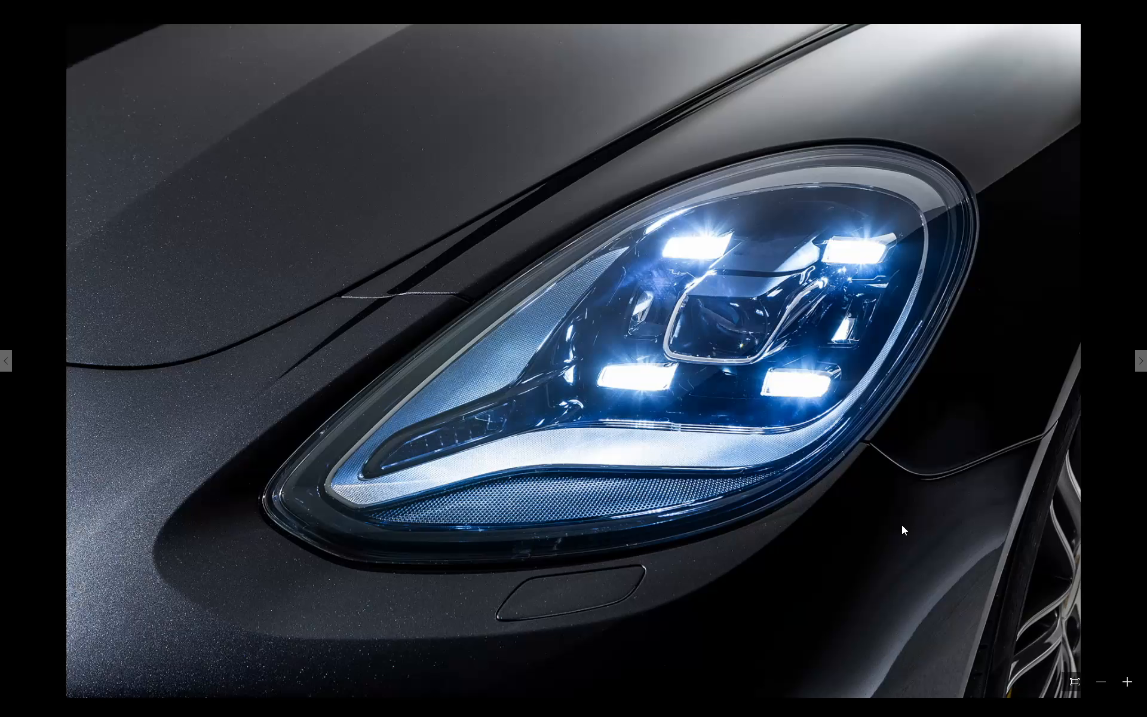
{"action": "key", "text": "Right"}
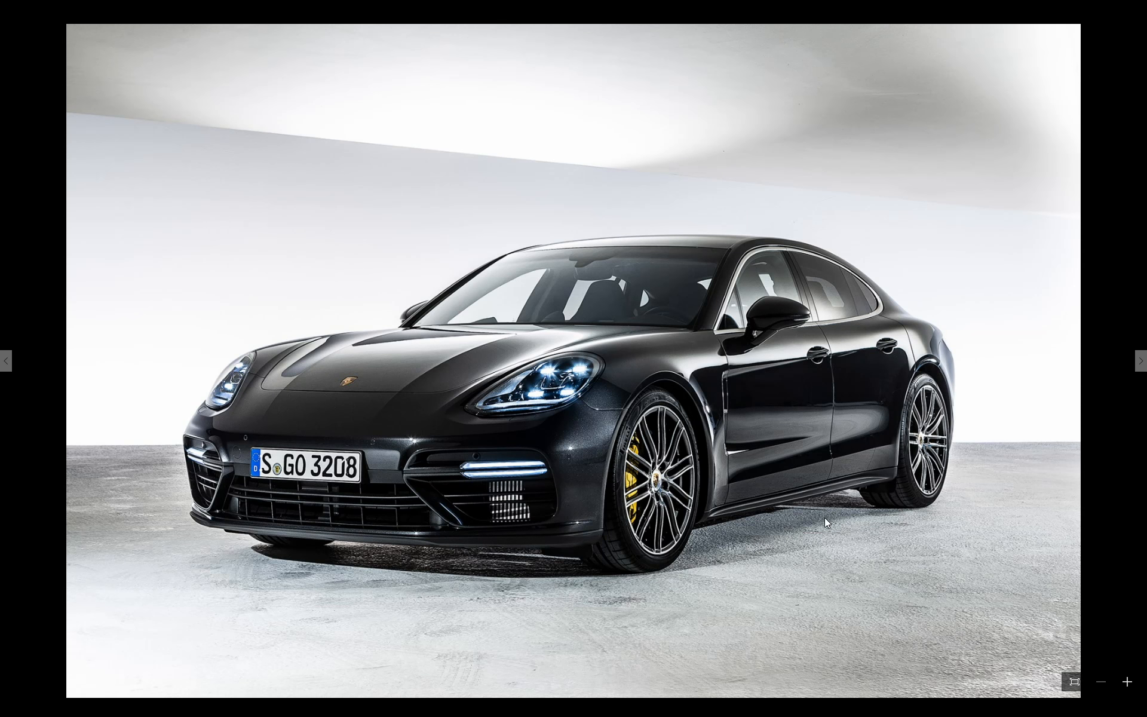
{"action": "key", "text": "Left"}
{"action": "key", "text": "Right"}
{"action": "key", "text": "Right"}
{"action": "key", "text": "Right"}
{"action": "key", "text": "Right"}
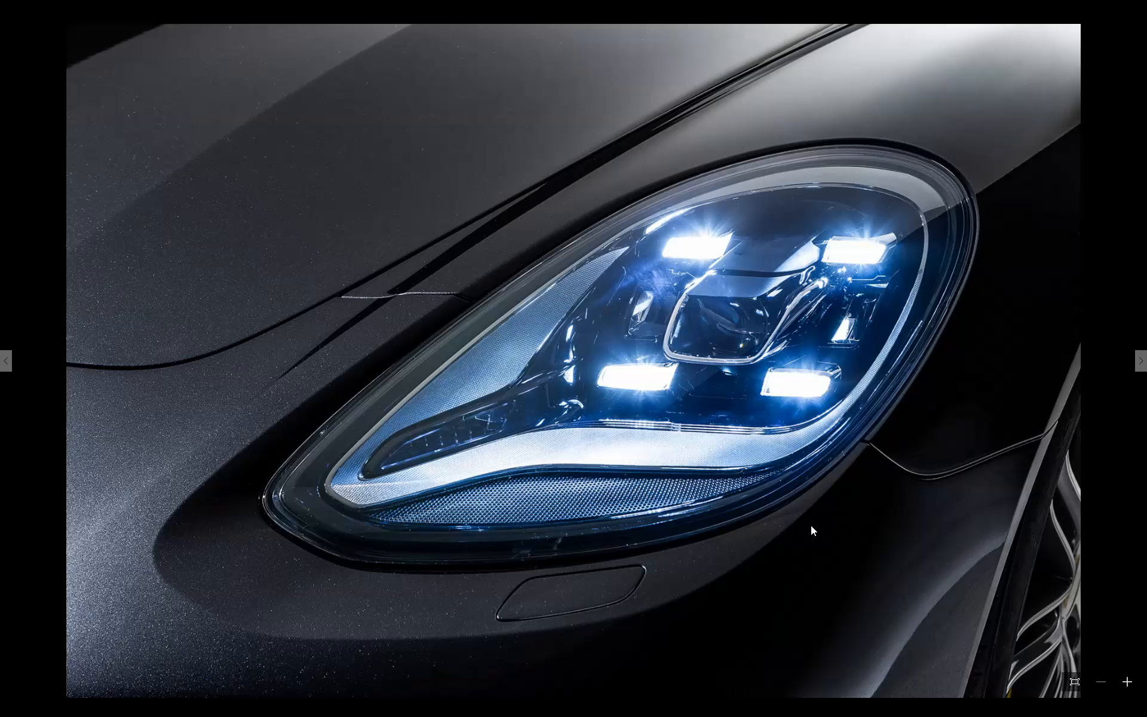
{"action": "key", "text": "Left"}
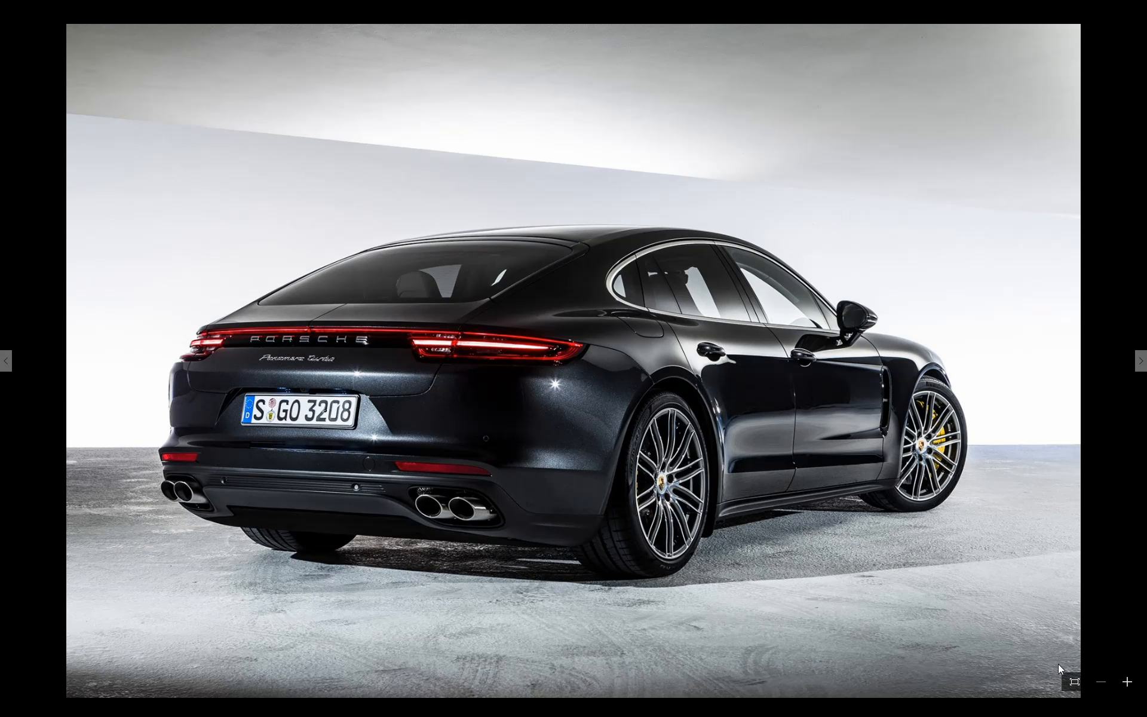
{"action": "left_click", "coordinate": [1079, 683]}
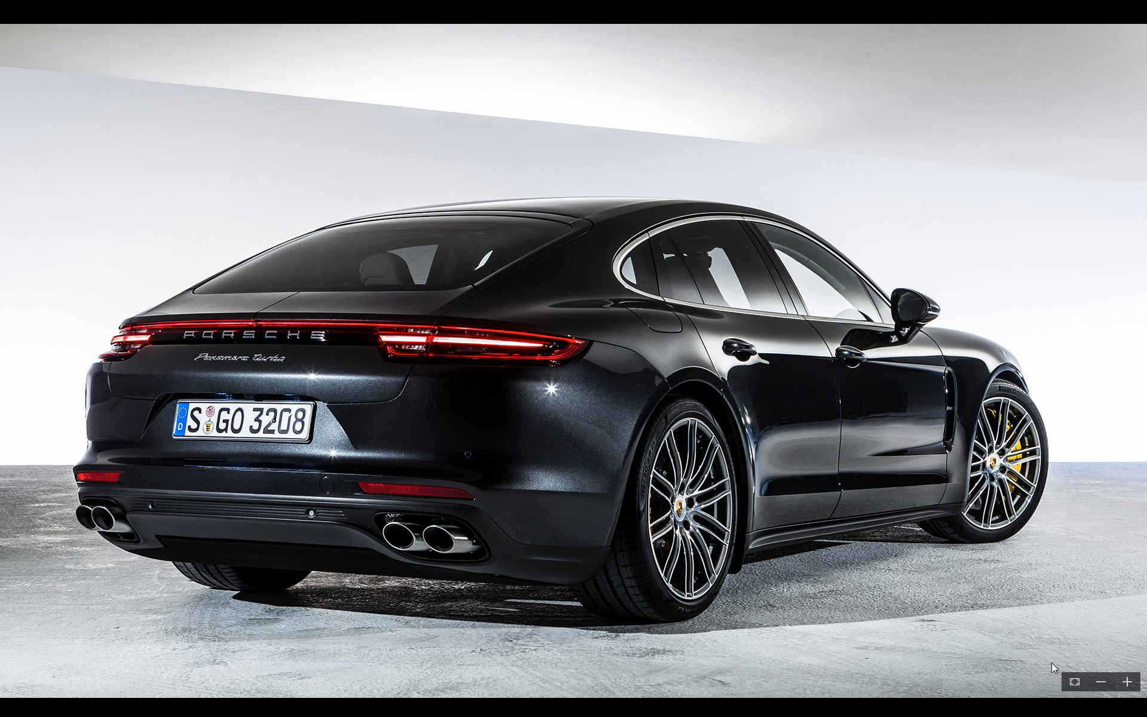
{"action": "key", "text": "Right"}
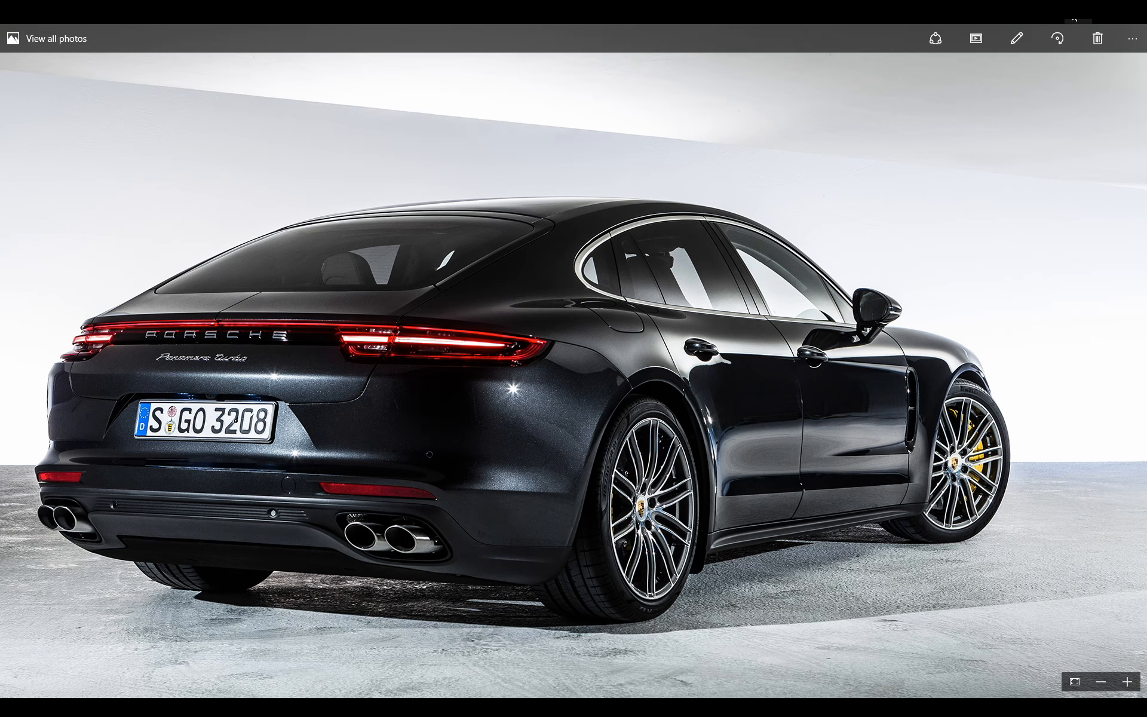
{"action": "left_click", "coordinate": [1075, 21]}
Locate the Silver layered material and its base and mask nodes in the material graph
{"action": "middle_click_drag", "start_coordinate": [451, 489], "coordinate": [478, 548]}
{"action": "scroll", "coordinate": [476, 547], "scroll_direction": "down", "scroll_amount": 10}
{"action": "middle_click_drag", "start_coordinate": [426, 474], "coordinate": [443, 520]}
{"action": "scroll", "coordinate": [464, 512], "scroll_direction": "up", "scroll_amount": 8}
{"action": "middle_click_drag", "start_coordinate": [451, 565], "coordinate": [507, 450]}
{"action": "scroll", "coordinate": [507, 450], "scroll_direction": "up", "scroll_amount": 4}
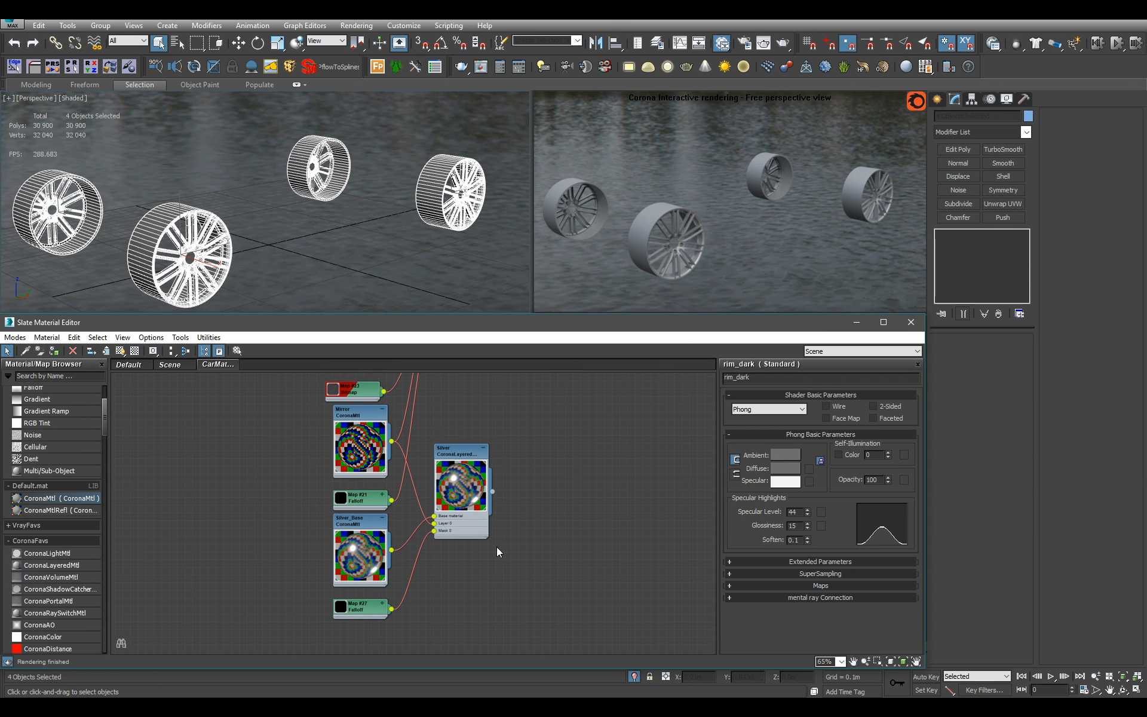
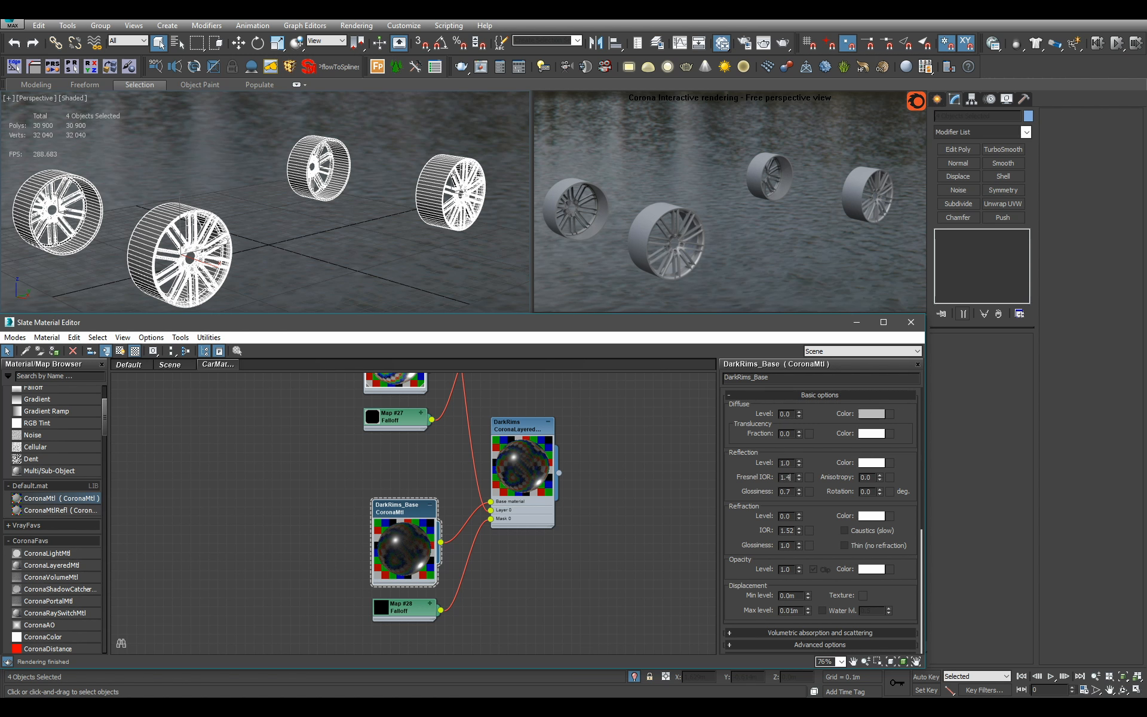
Try a reflection Fresnel IOR of 1.3 on the DarkRims_Base material and view the rims from another side
{"action": "key", "text": "BackSpace"}
{"action": "type", "text": "3"}
{"action": "key", "text": "Return"}
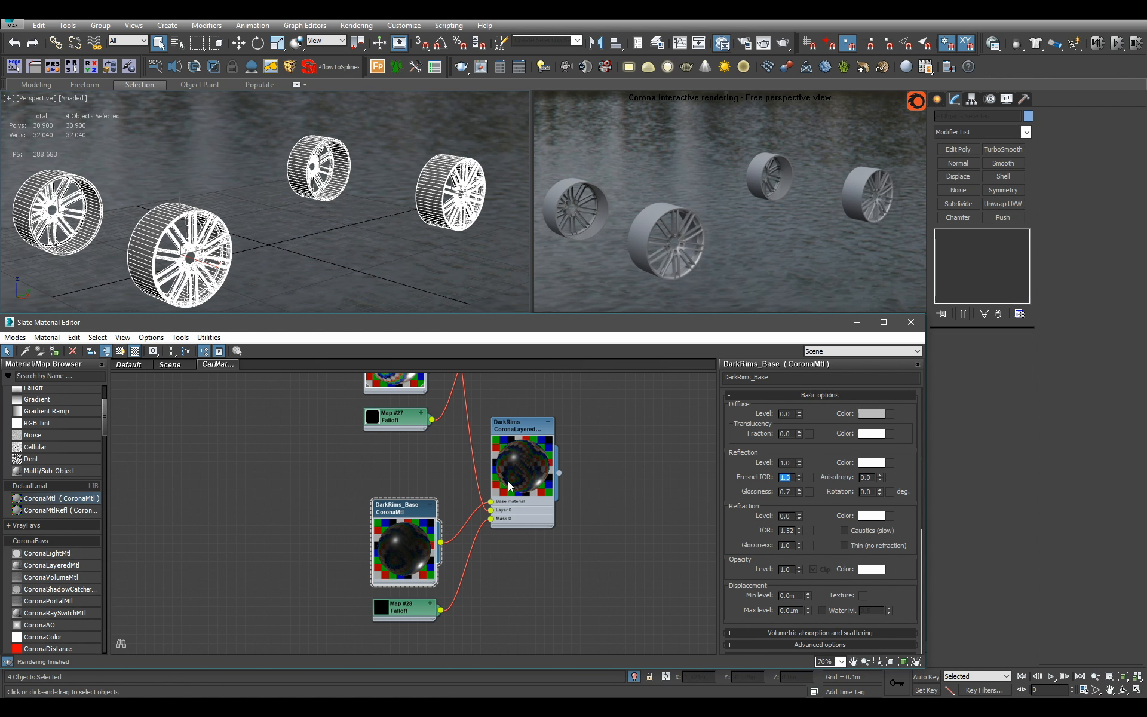
{"action": "middle_click_drag", "start_coordinate": [365, 209], "coordinate": [282, 206], "text": "alt"}
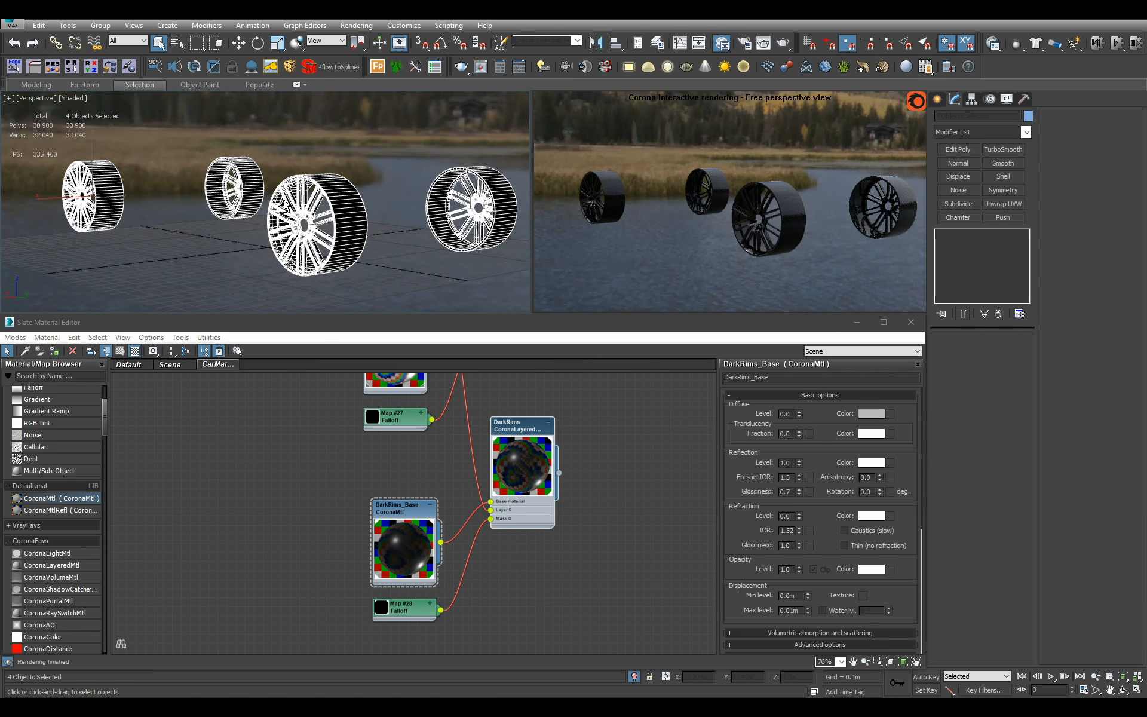
Set DarkRims_Base's reflection glossiness to 0.6 and Fresnel IOR to 1.6, and check the rendered rim up close
{"action": "left_click", "coordinate": [528, 508]}
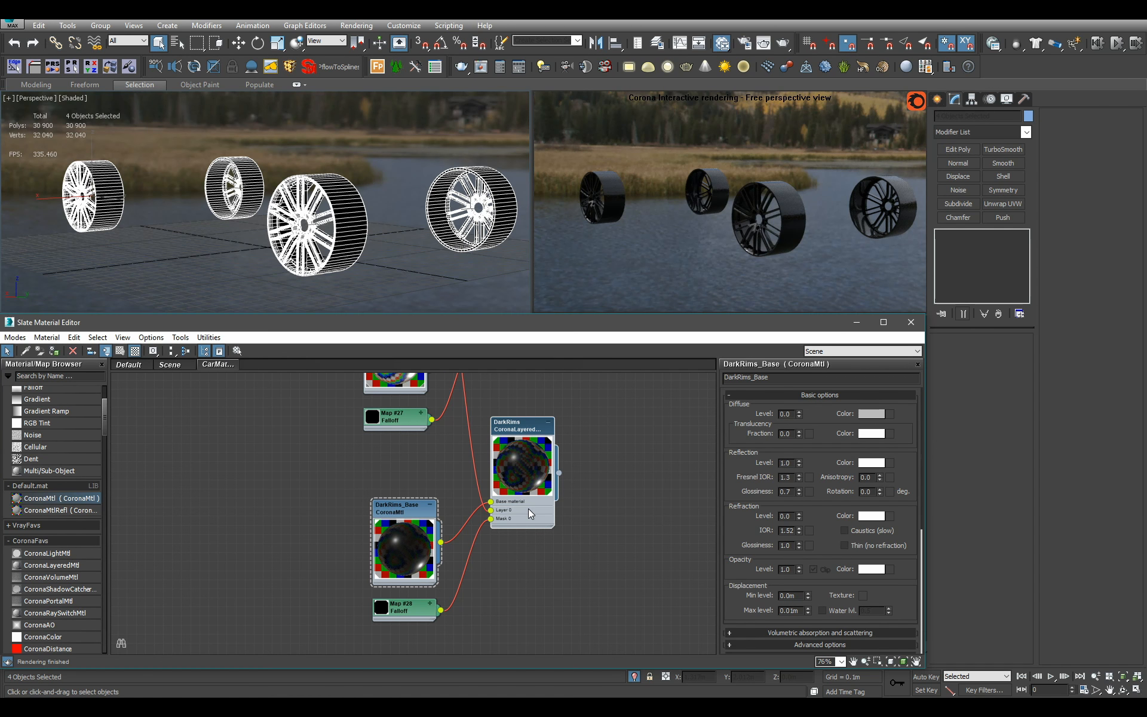
{"action": "left_click", "coordinate": [406, 526]}
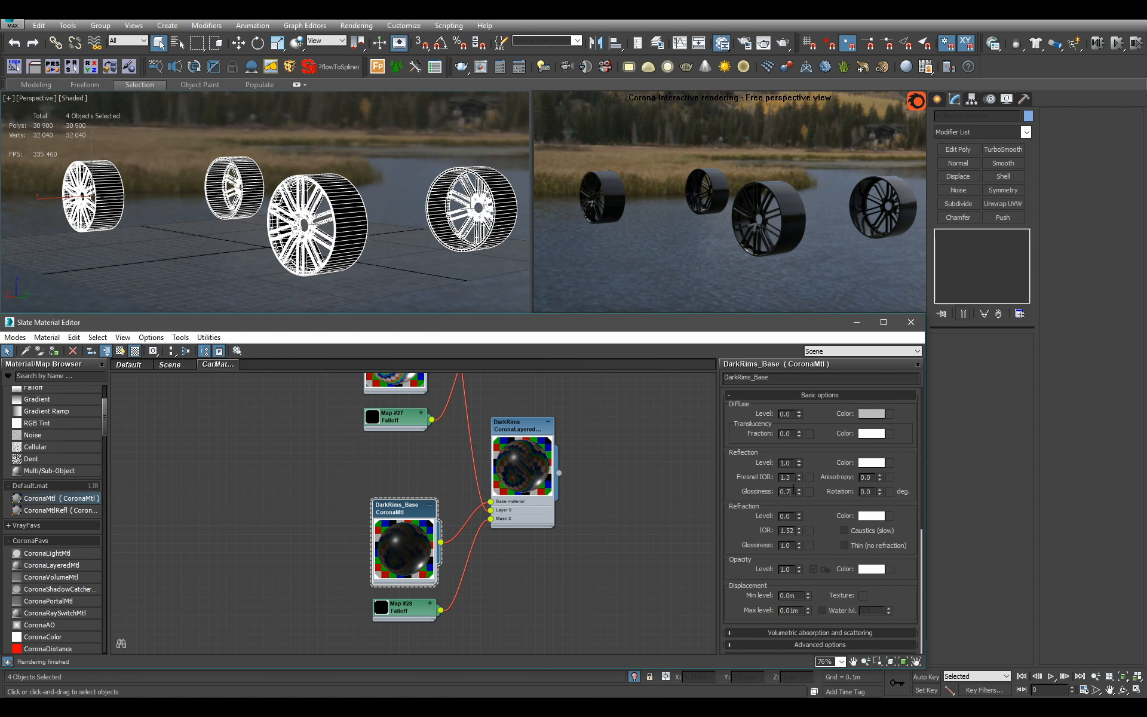
{"action": "type", "text": "1.6"}
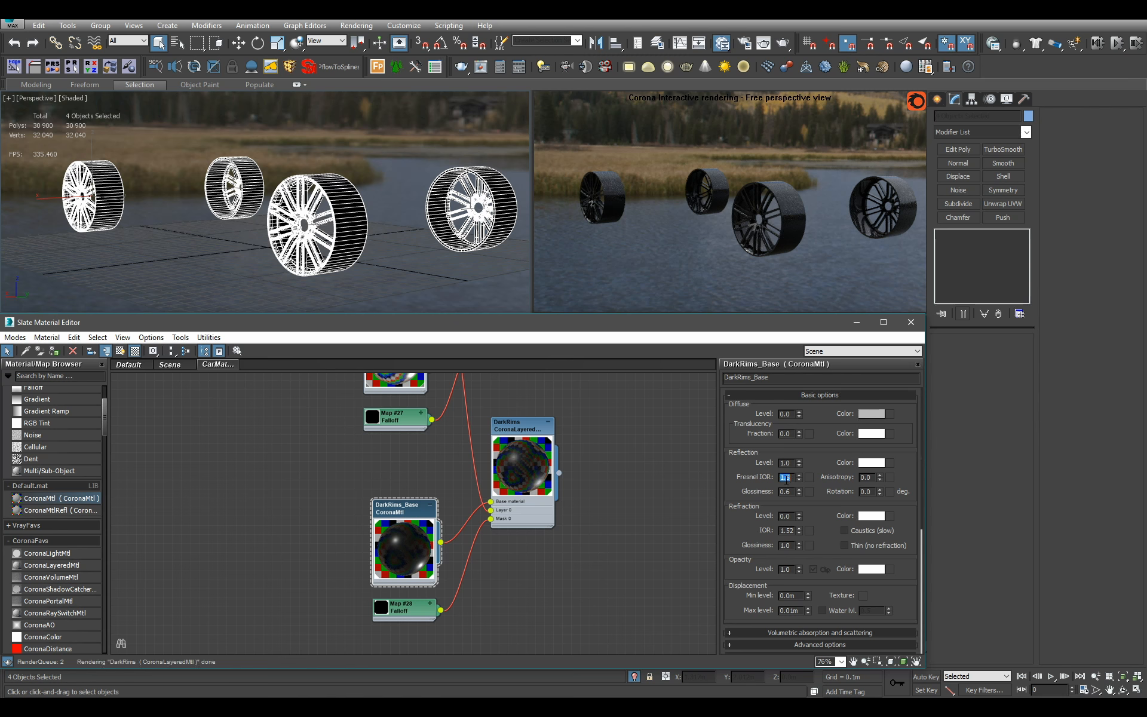
{"action": "key", "text": "Return"}
{"action": "middle_click_drag", "start_coordinate": [429, 278], "coordinate": [388, 210], "text": "alt"}
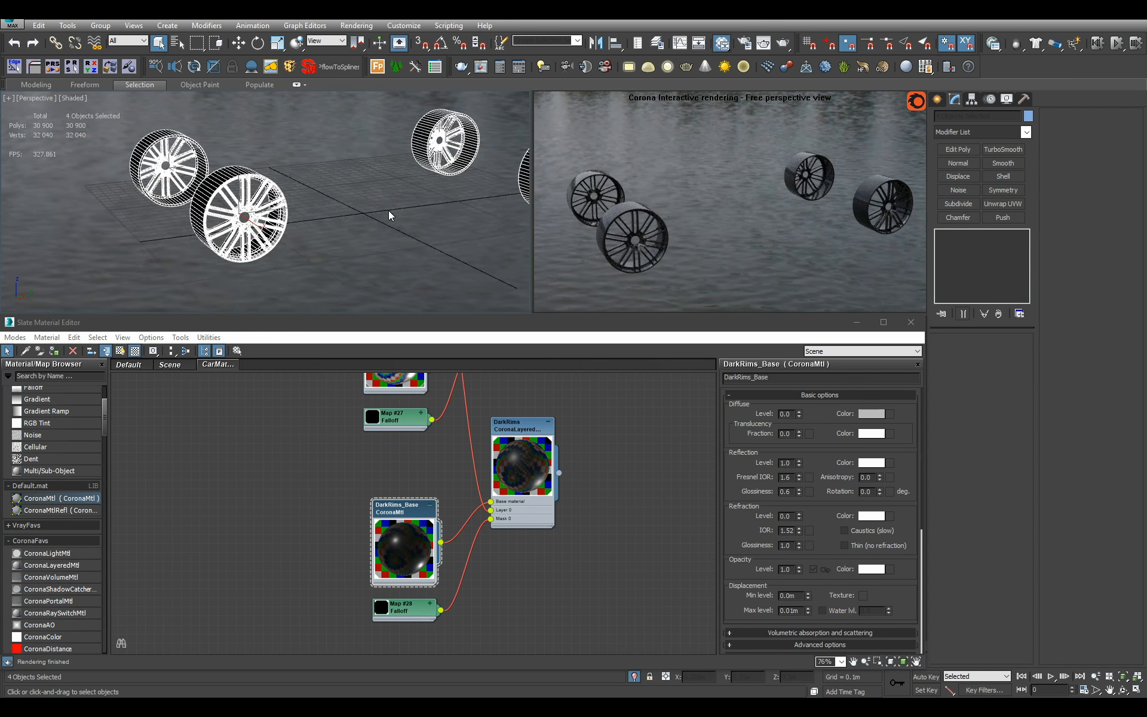
{"action": "scroll", "coordinate": [387, 218], "scroll_direction": "up", "scroll_amount": 10}
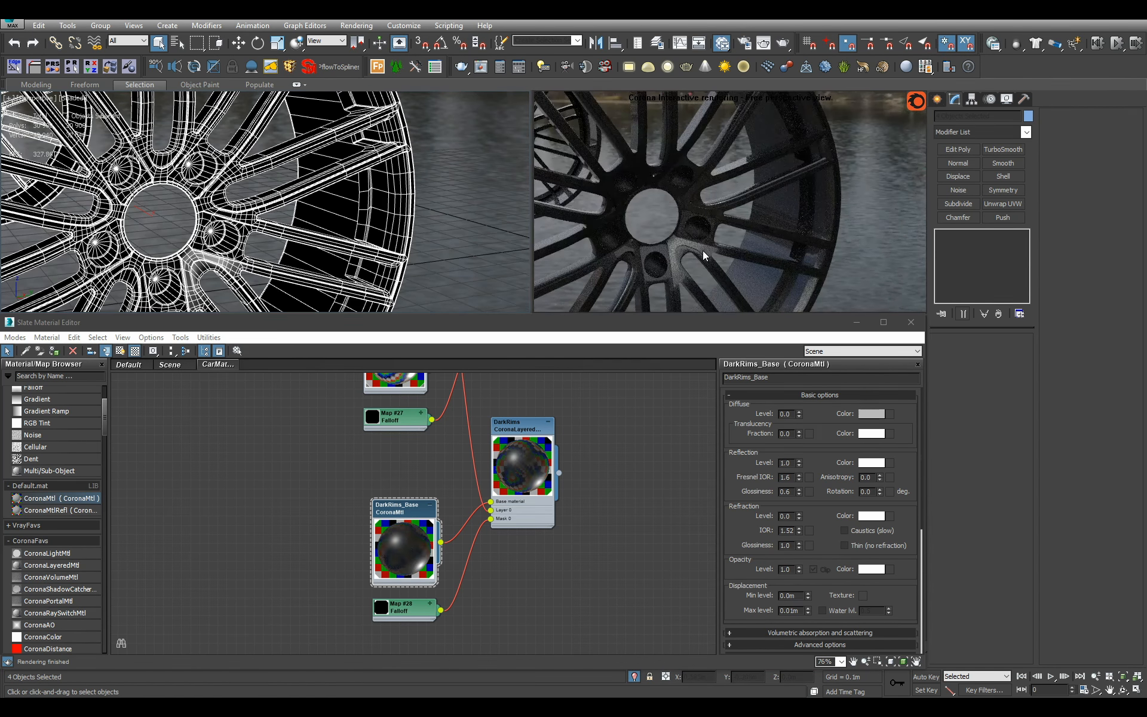
{"action": "mouse_move", "coordinate": [413, 233]}
{"action": "middle_mouse_down", "text": "alt"}
{"action": "mouse_move", "coordinate": [387, 226]}
{"action": "mouse_move", "coordinate": [413, 227]}
{"action": "middle_mouse_up", "text": "alt"}
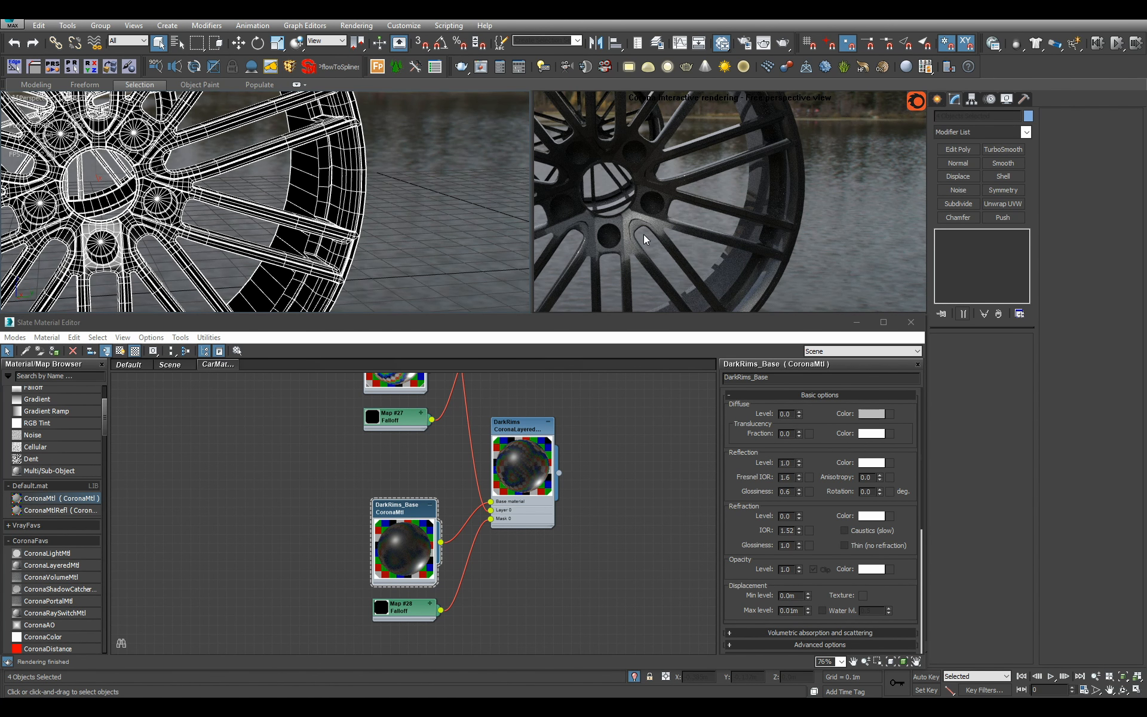
Leave isolation to show the whole car again and save the scene
{"action": "left_click", "coordinate": [635, 677]}
{"action": "middle_click_drag", "start_coordinate": [398, 254], "coordinate": [344, 243], "text": "alt"}
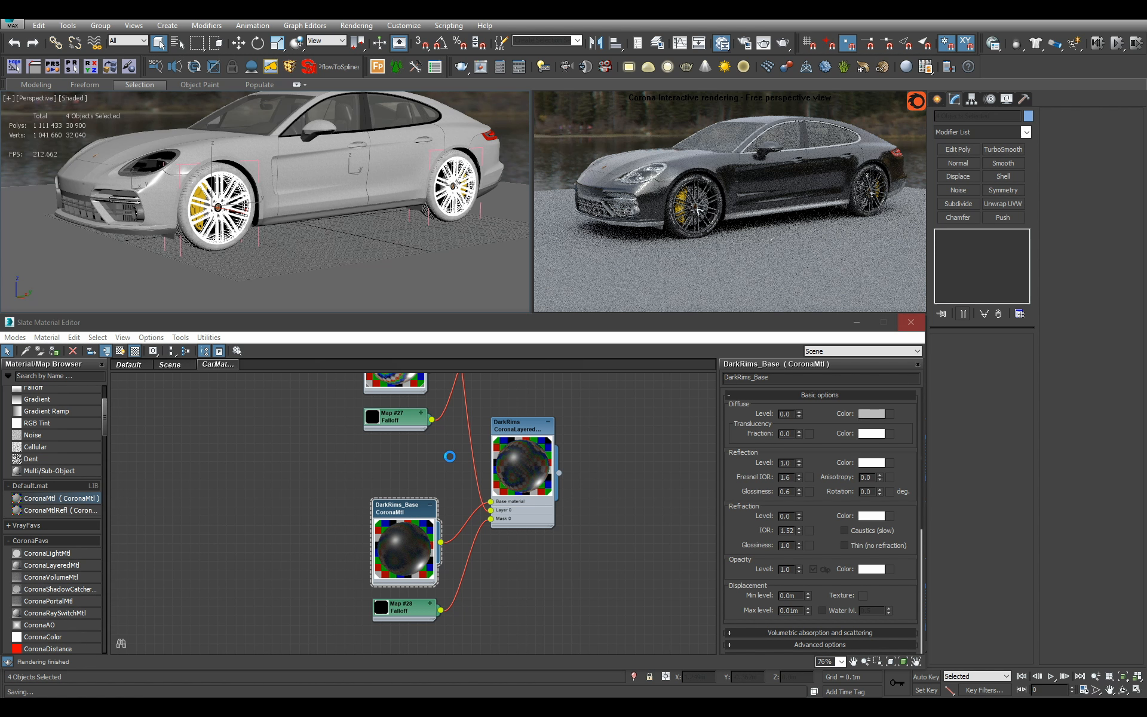
Delete the old rim_dark Standard material node and open the parameters of the r_glass Standard material
{"action": "scroll", "coordinate": [504, 488], "scroll_direction": "down", "scroll_amount": 10}
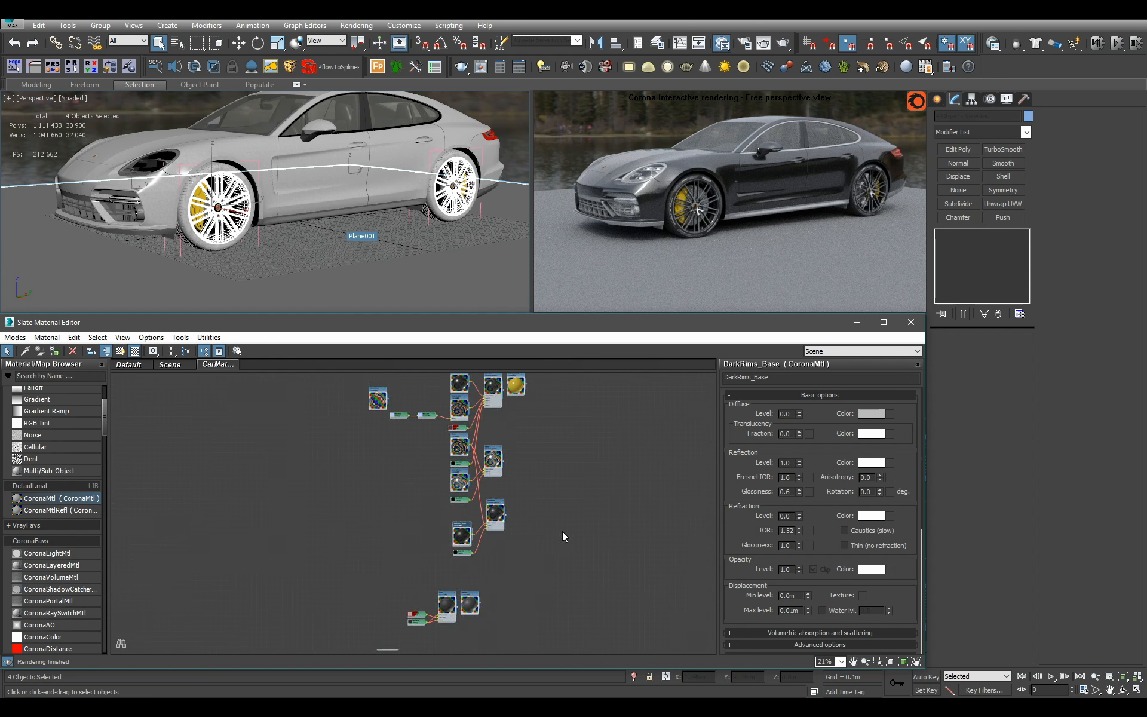
{"action": "scroll", "coordinate": [451, 622], "scroll_direction": "up", "scroll_amount": 8}
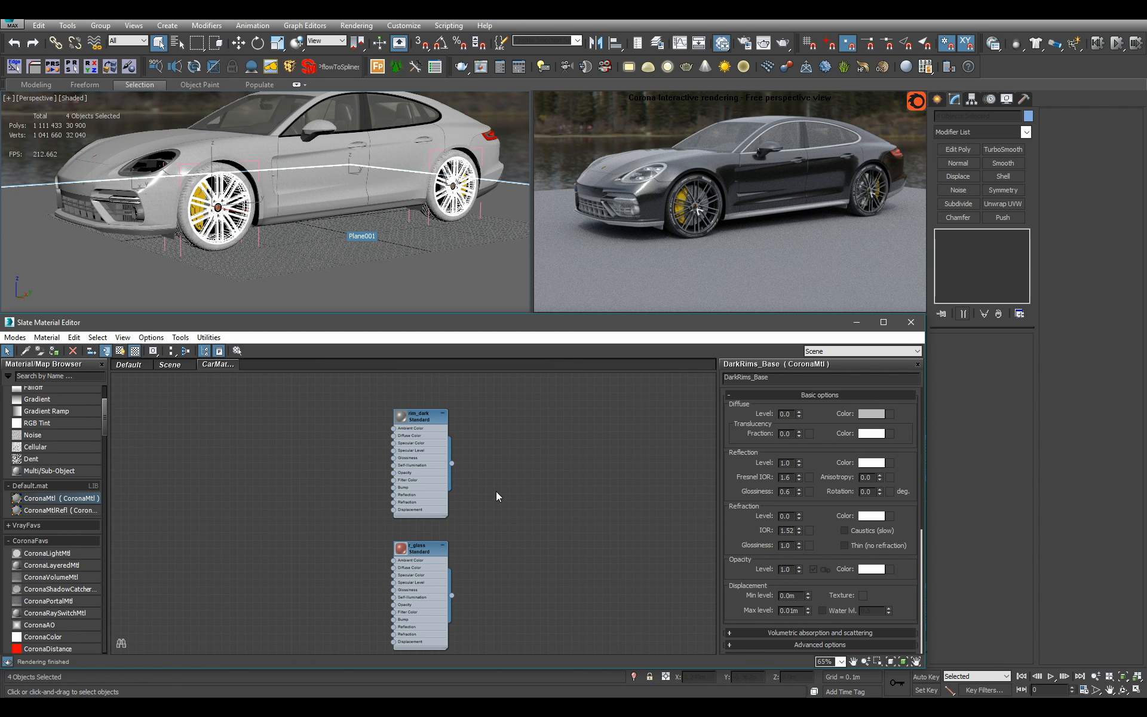
{"action": "middle_click_drag", "start_coordinate": [427, 595], "coordinate": [451, 508]}
{"action": "left_click", "coordinate": [451, 508]}
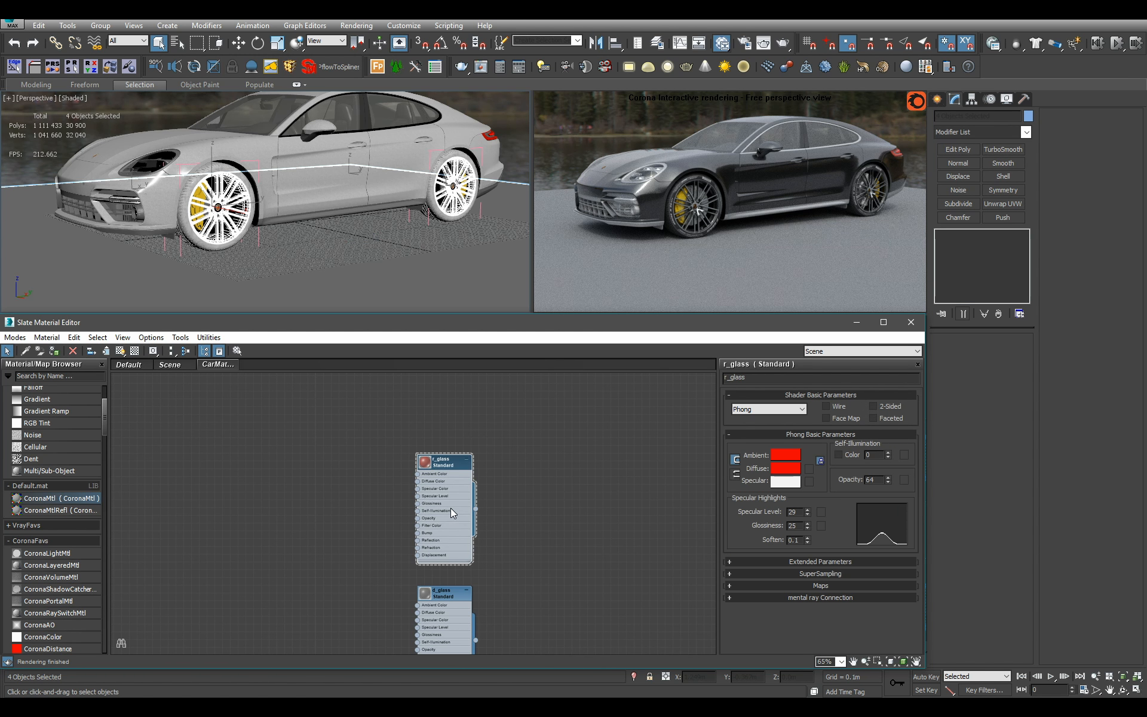
Select the Glass_Red object by the r_glass material and frame the car's rear tail light
{"action": "left_click", "coordinate": [391, 218]}
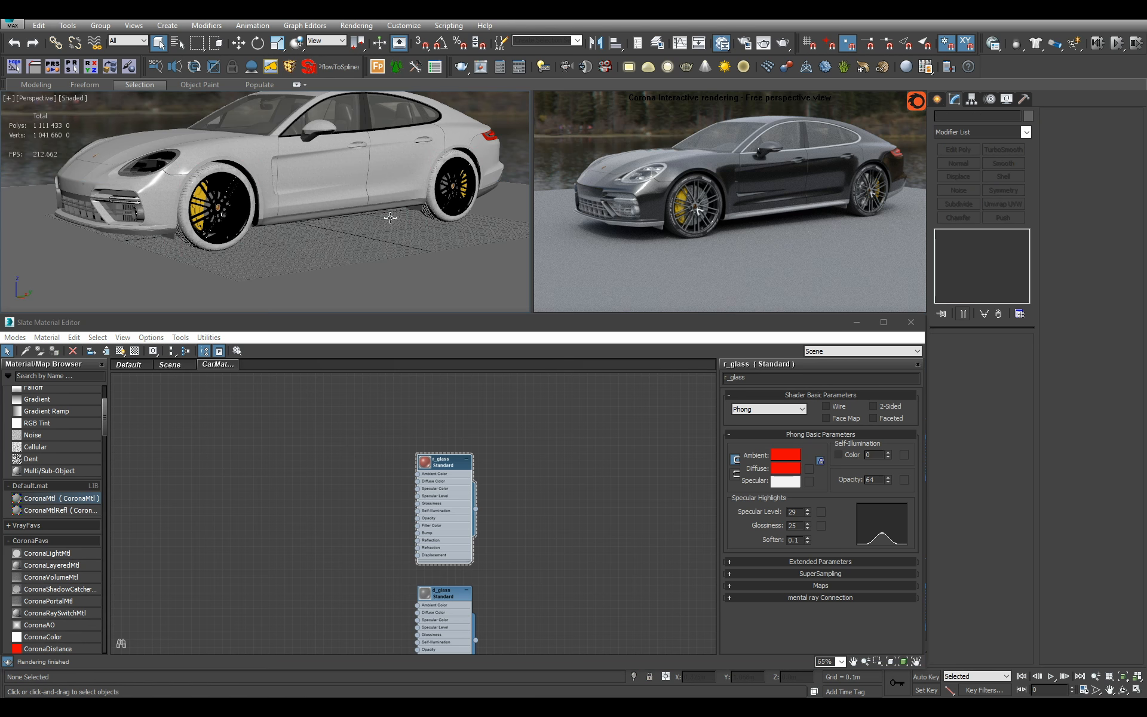
{"action": "scroll", "coordinate": [391, 217], "scroll_direction": "down", "scroll_amount": 5}
{"action": "middle_click_drag", "start_coordinate": [392, 217], "coordinate": [315, 220], "text": "alt"}
{"action": "scroll", "coordinate": [352, 223], "scroll_direction": "up", "scroll_amount": 4}
{"action": "left_click", "coordinate": [432, 505]}
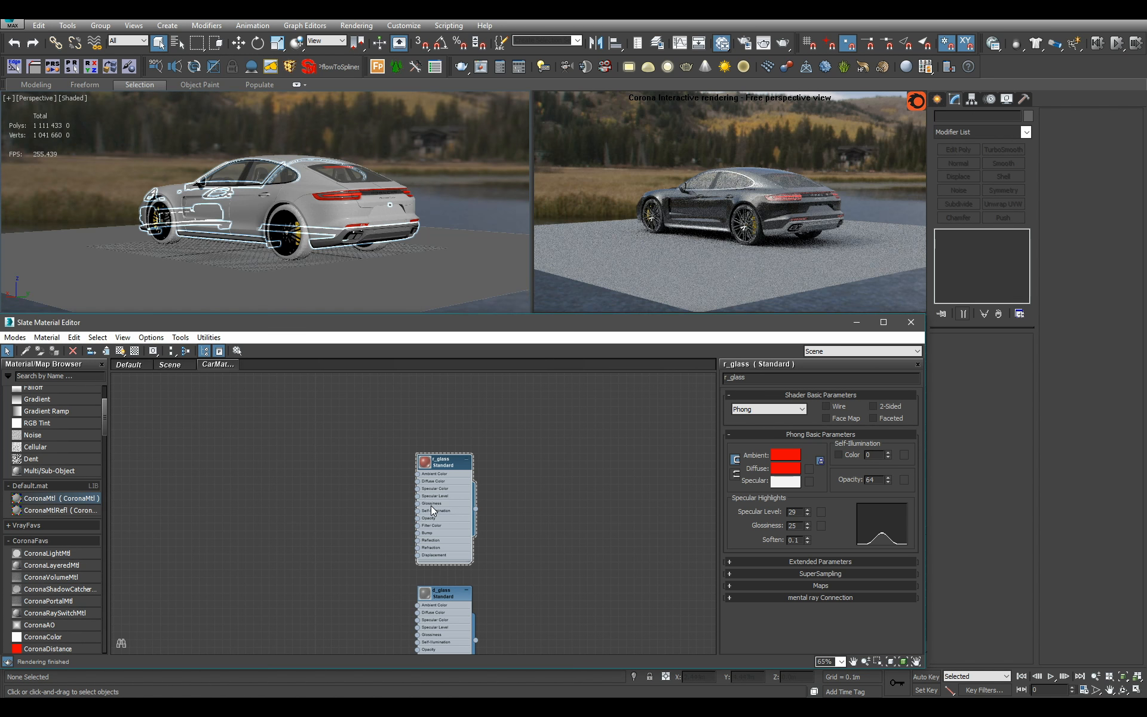
{"action": "left_click", "coordinate": [392, 204]}
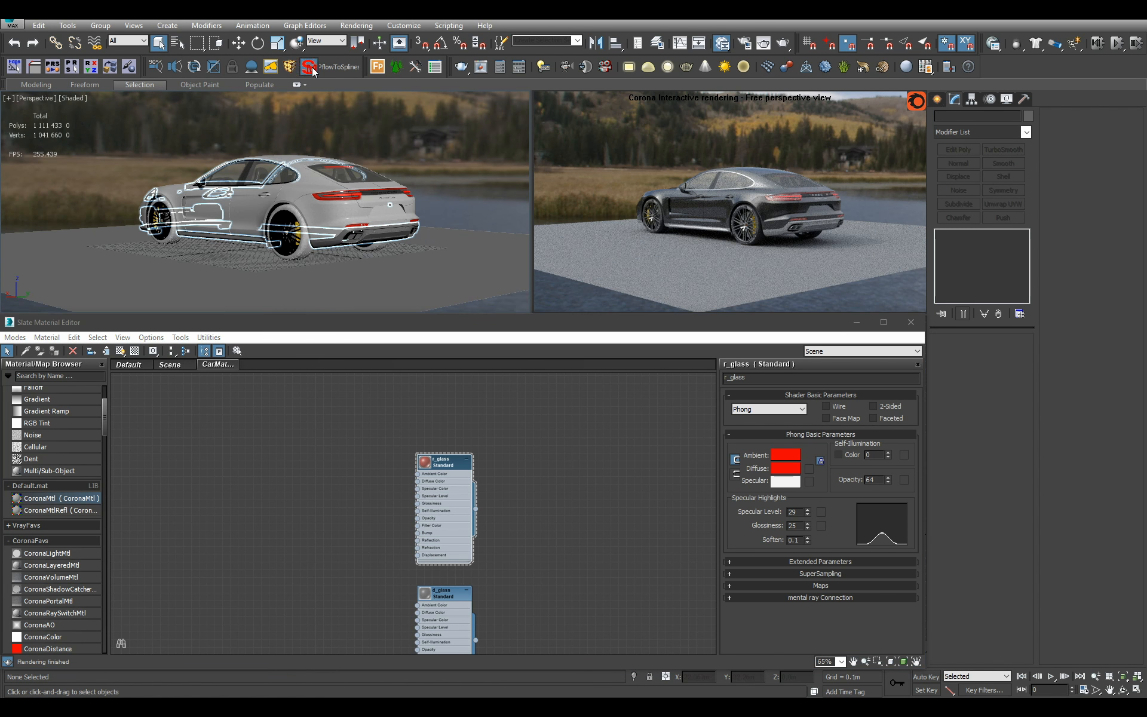
{"action": "left_click", "coordinate": [354, 197]}
{"action": "key", "text": "z"}
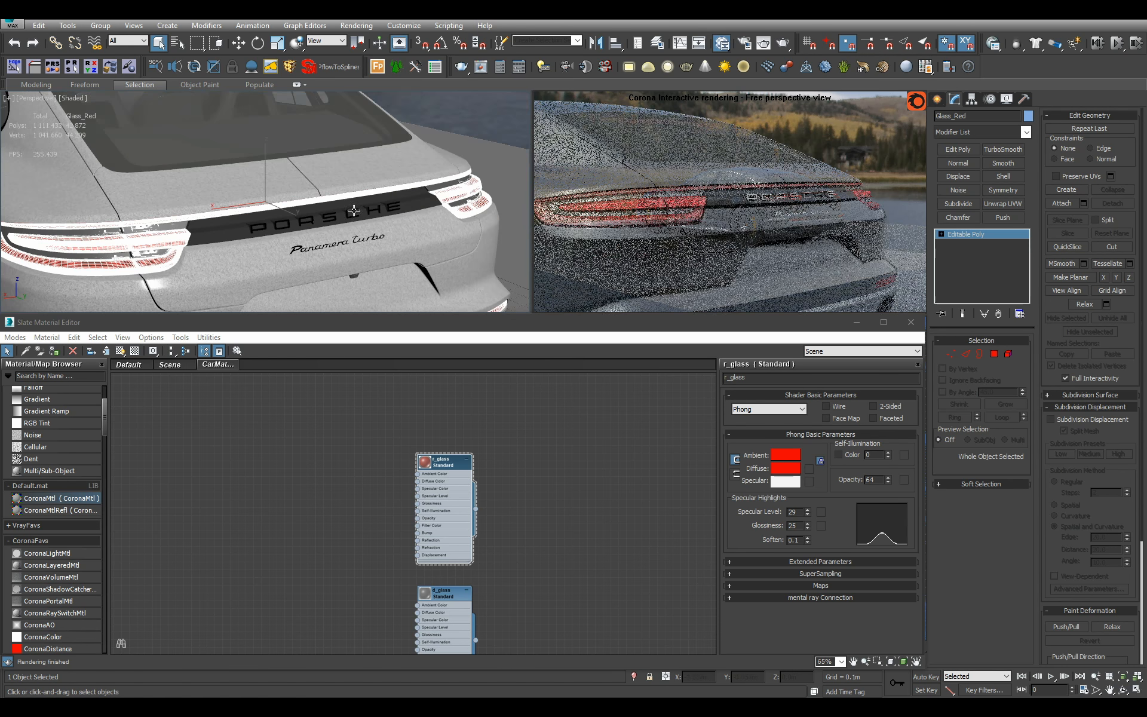
{"action": "middle_click_drag", "start_coordinate": [354, 211], "coordinate": [317, 179], "text": "alt"}
{"action": "middle_click_drag", "start_coordinate": [418, 204], "coordinate": [315, 226], "text": "alt"}
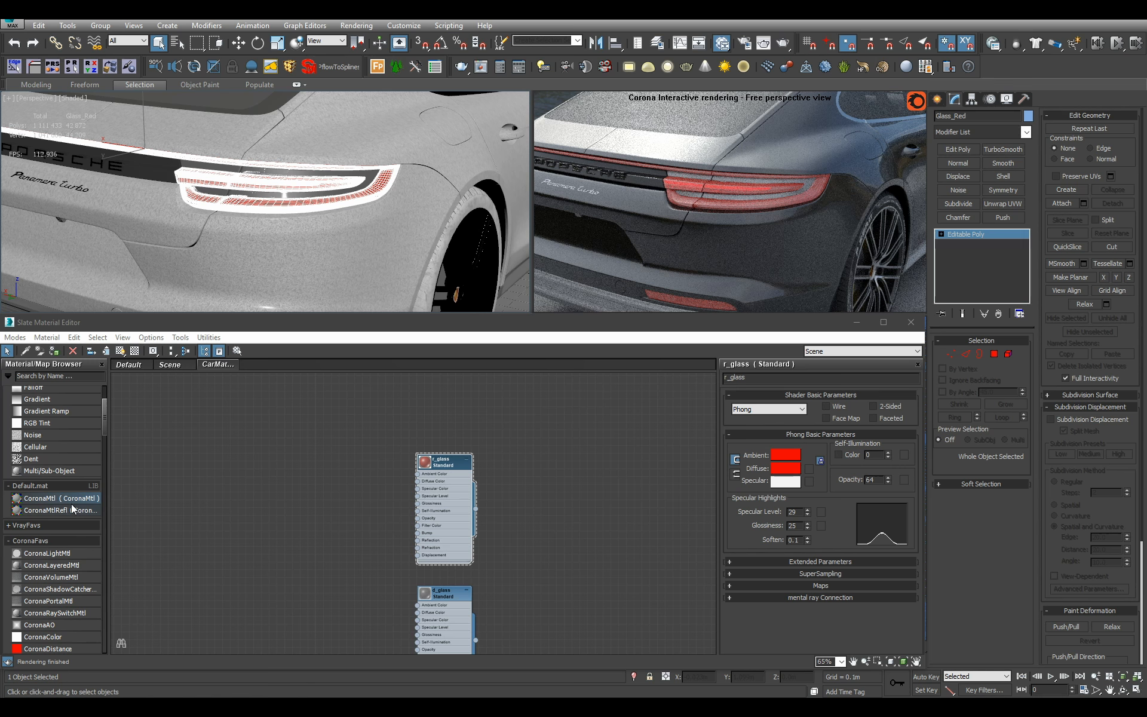
Create a CoronaMtl named Glass_Red and assign it to the selected tail light glass
{"action": "left_click_drag", "start_coordinate": [71, 502], "coordinate": [556, 421]}
{"action": "left_click_drag", "start_coordinate": [779, 375], "coordinate": [427, 356]}
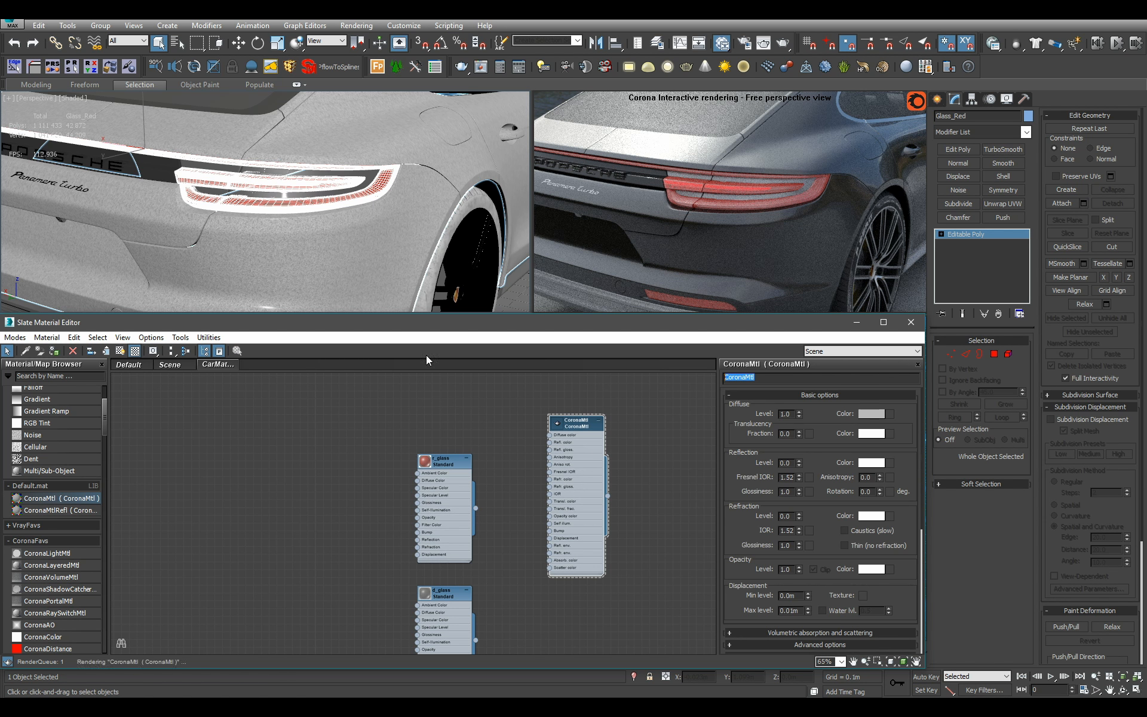
{"action": "type", "text": "Glass_Red"}
{"action": "key", "text": "Return"}
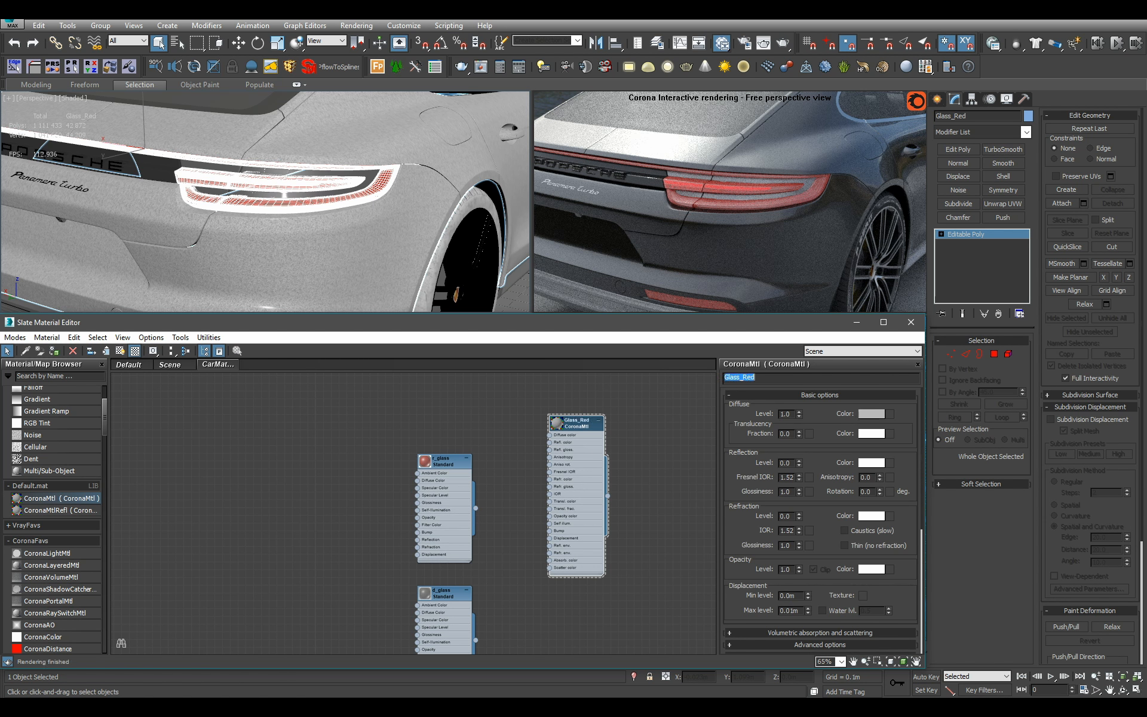
{"action": "key", "text": "a"}
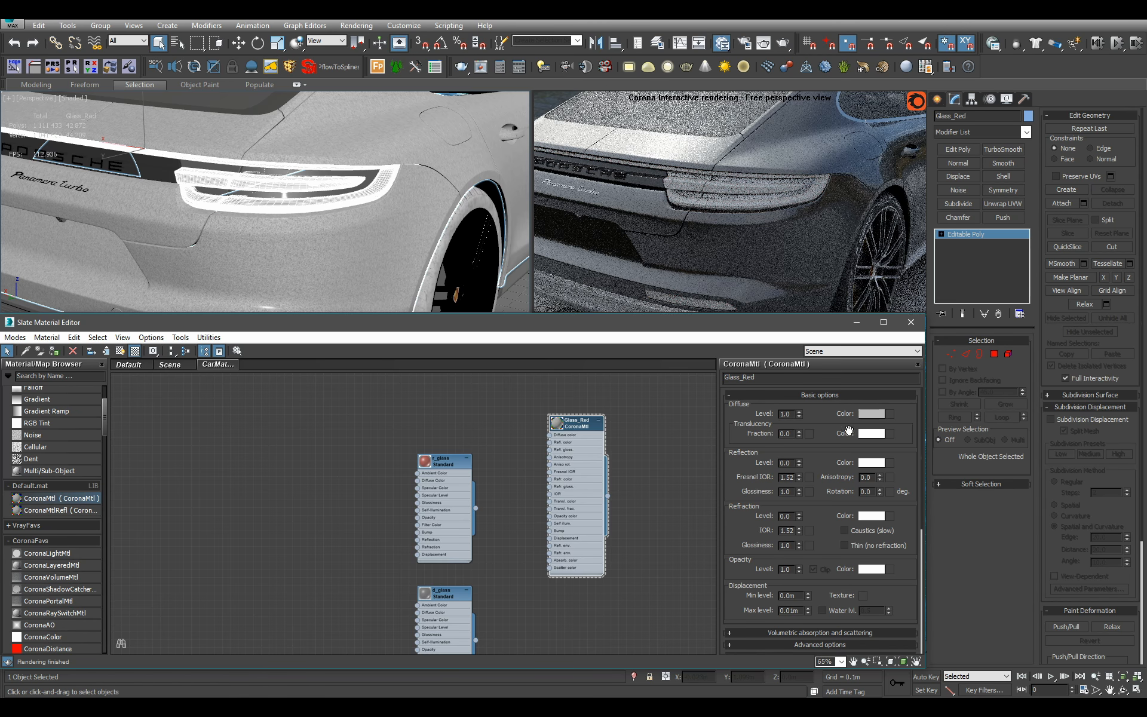
Set the Glass_Red material's diffuse level to 0 and its reflection and refraction levels to 1
{"action": "right_click", "coordinate": [799, 413]}
{"action": "double_click", "coordinate": [787, 463]}
{"action": "type", "text": "1"}
{"action": "key", "text": "Return"}
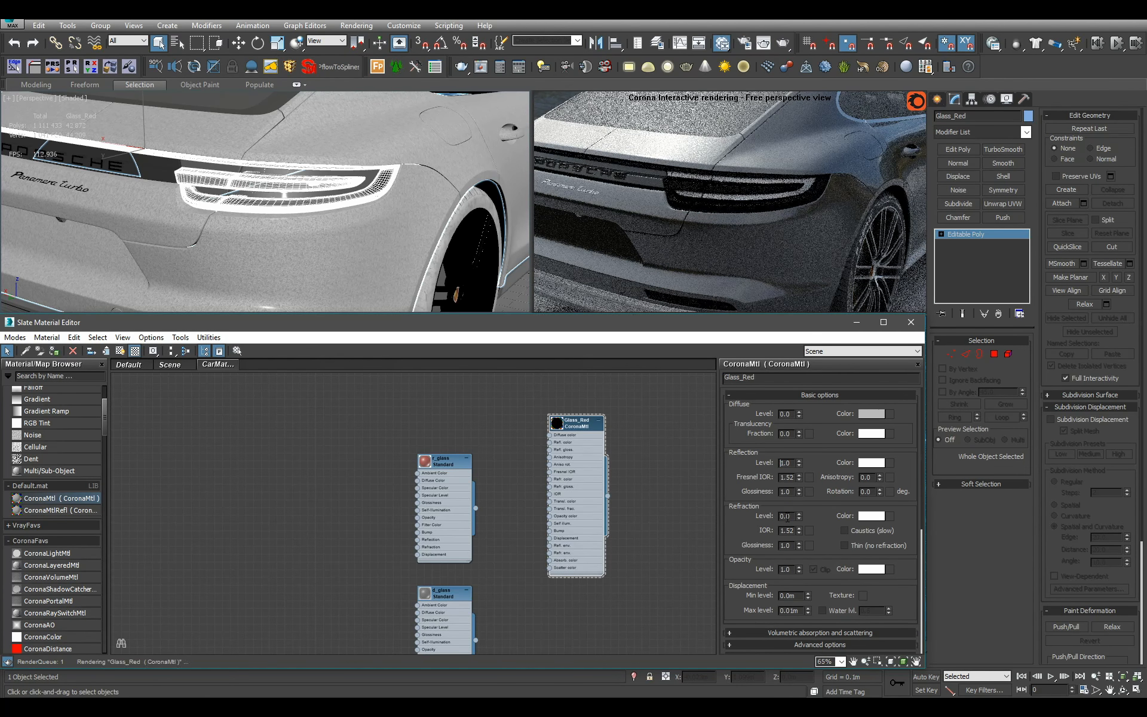
{"action": "double_click", "coordinate": [787, 516]}
{"action": "type", "text": "1"}
{"action": "key", "text": "Return"}
Isolate the Glass_Red object and inspect the thickness of the tail light glass up close
{"action": "key", "text": "alt+q"}
{"action": "middle_click_drag", "start_coordinate": [382, 197], "coordinate": [418, 93], "text": "alt"}
{"action": "scroll", "coordinate": [309, 247], "scroll_direction": "up", "scroll_amount": 5}
{"action": "middle_click_drag", "start_coordinate": [309, 247], "coordinate": [349, 191], "text": "alt"}
{"action": "scroll", "coordinate": [338, 234], "scroll_direction": "up", "scroll_amount": 3}
{"action": "scroll", "coordinate": [418, 234], "scroll_direction": "down", "scroll_amount": 4}
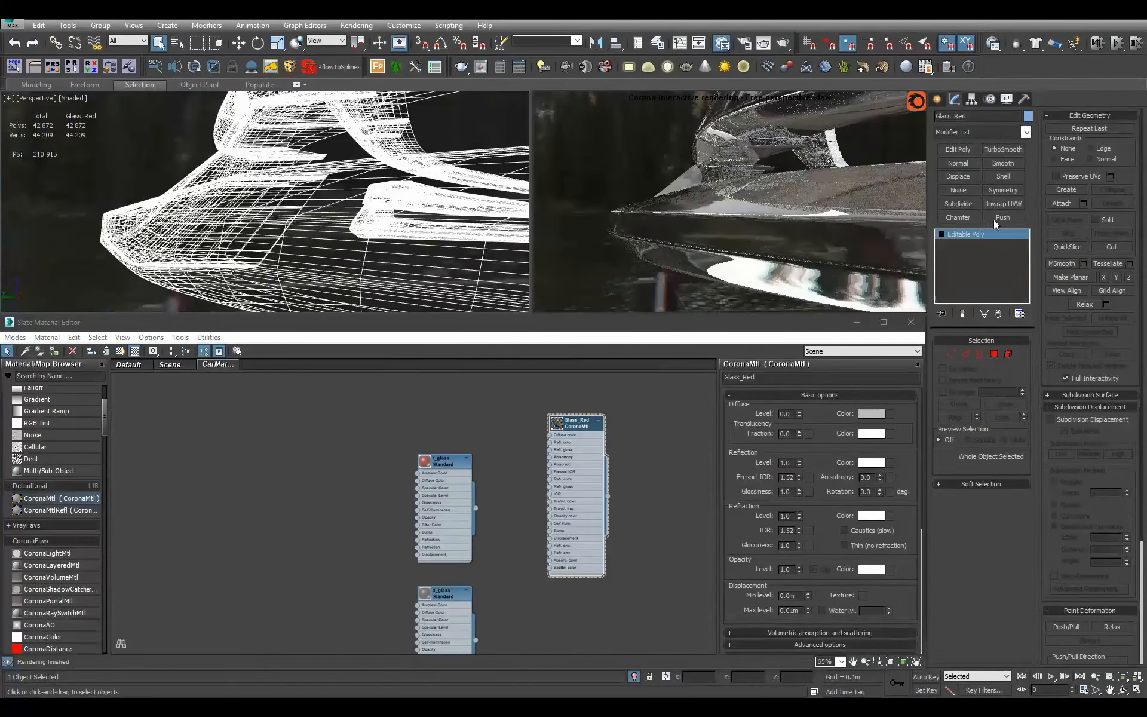
Add a Shell modifier with a 0.001 m inner amount to Glass_Red and compare the glass with it off and on
{"action": "left_click", "coordinate": [1003, 176]}
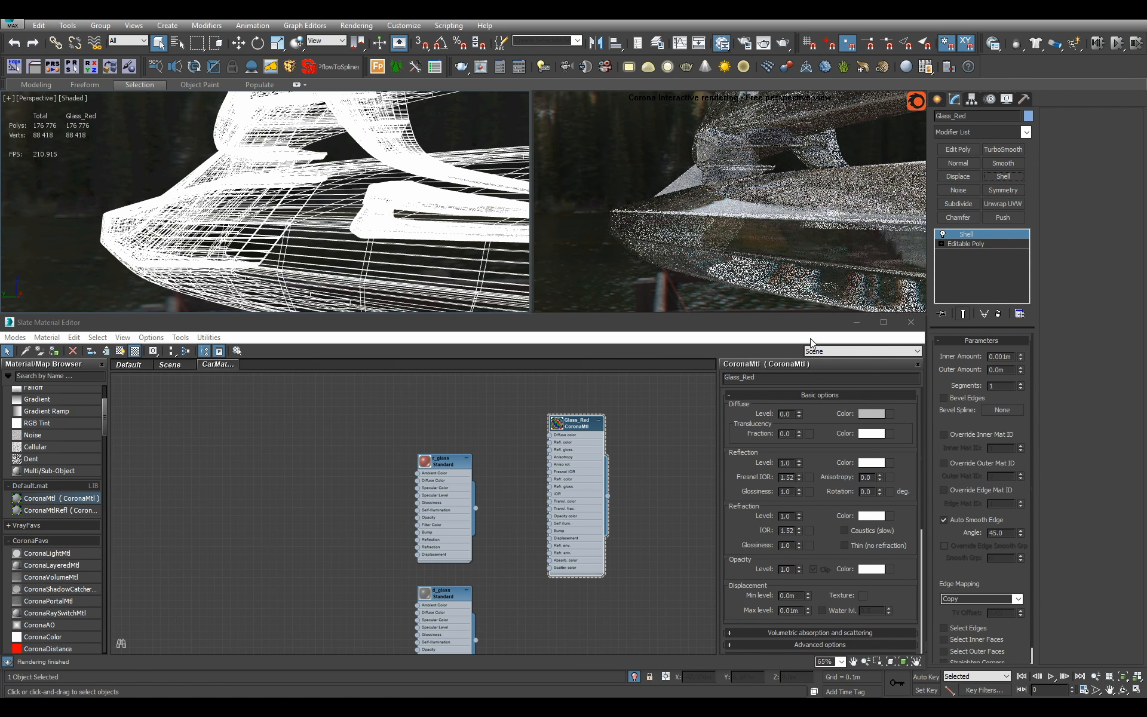
{"action": "left_click", "coordinate": [942, 236]}
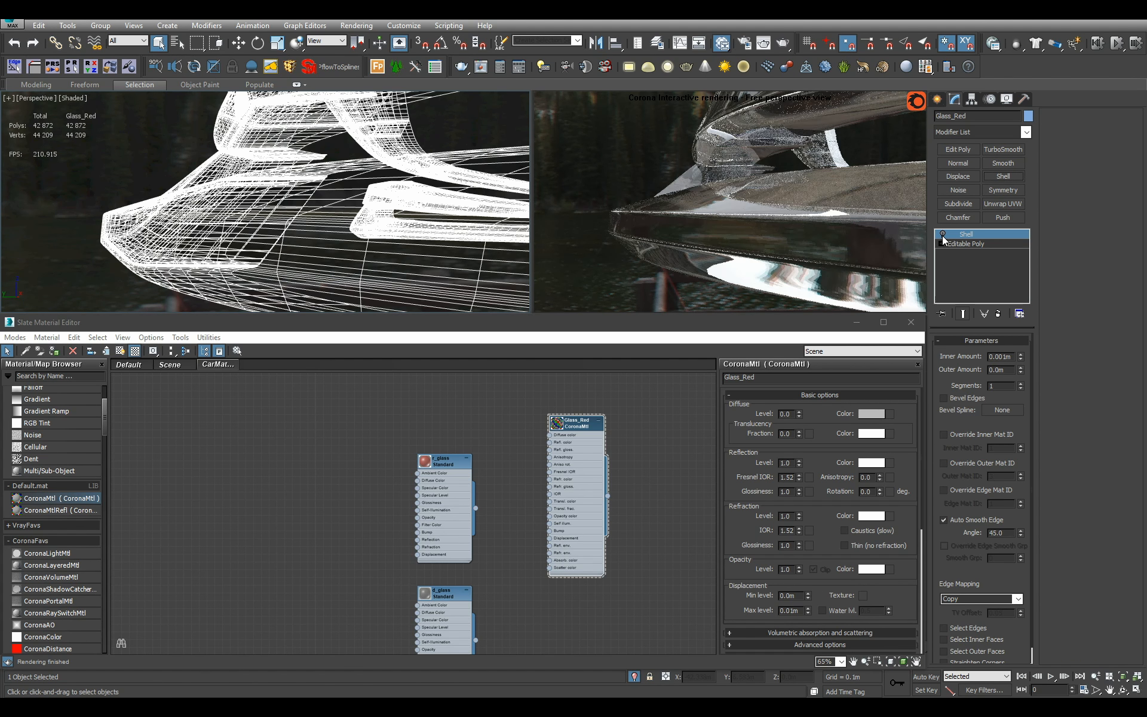
{"action": "left_click", "coordinate": [942, 236]}
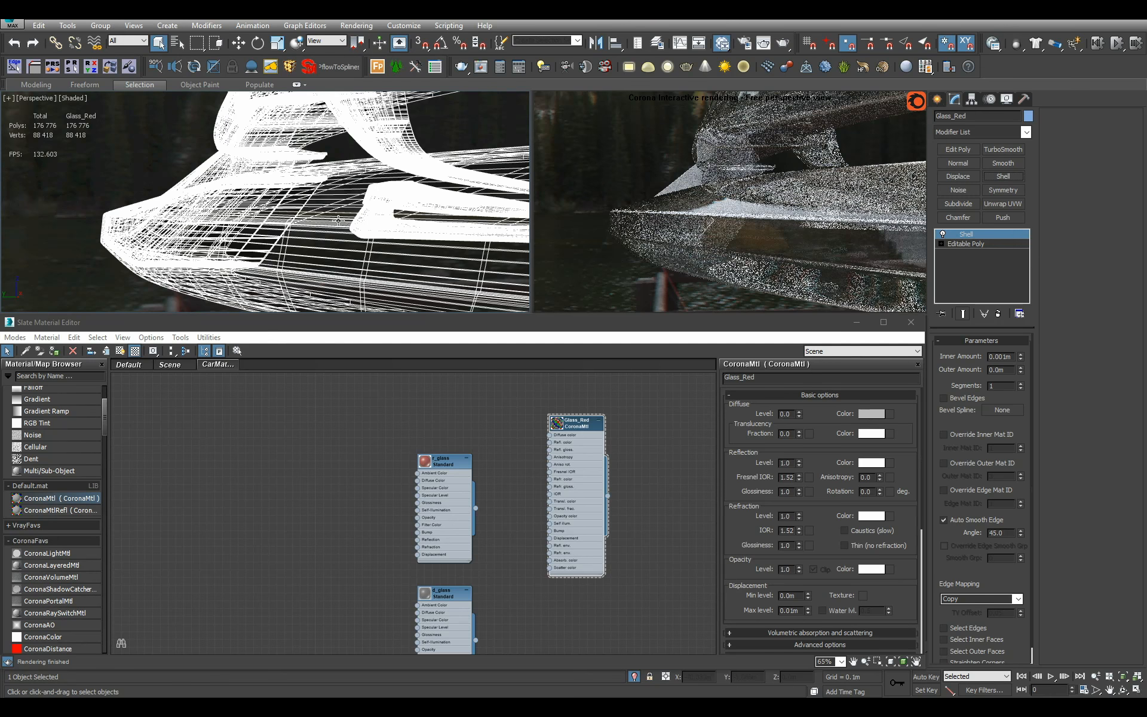
Set Glass_Red's volumetric absorption color to red with a saturation of 250 and a value of 200
{"action": "scroll", "coordinate": [439, 271], "scroll_direction": "up", "scroll_amount": 5}
{"action": "scroll", "coordinate": [439, 270], "scroll_direction": "down", "scroll_amount": 6}
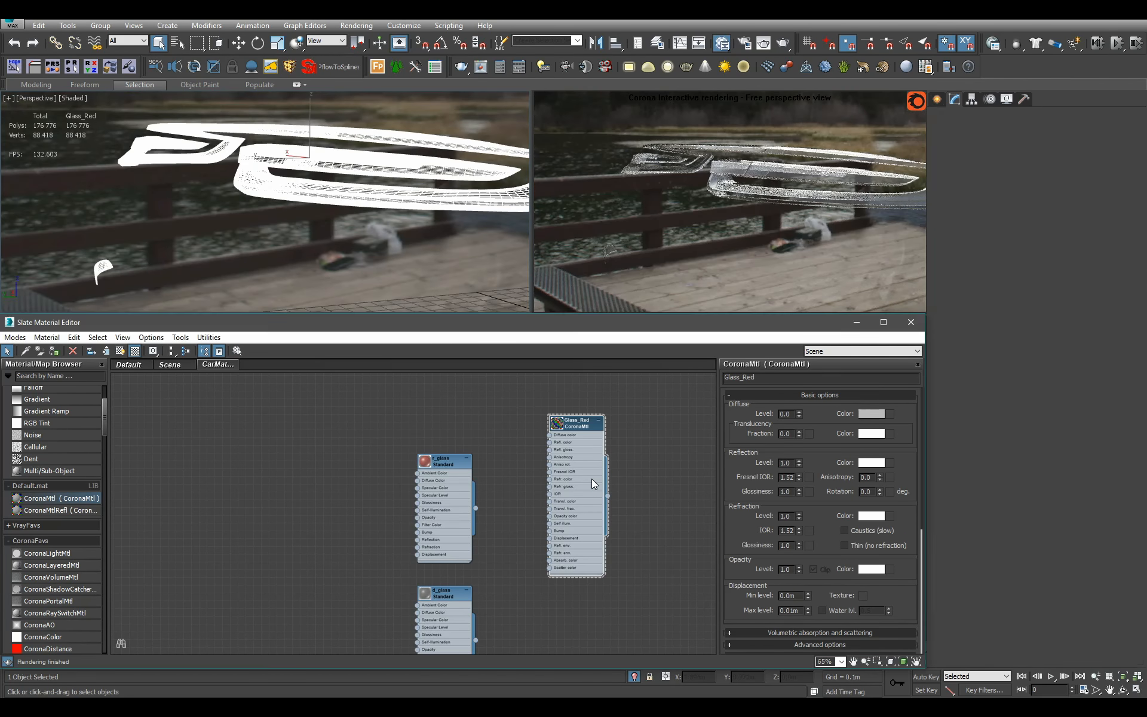
{"action": "scroll", "coordinate": [834, 561], "scroll_direction": "down", "scroll_amount": 5}
{"action": "left_click", "coordinate": [828, 492]}
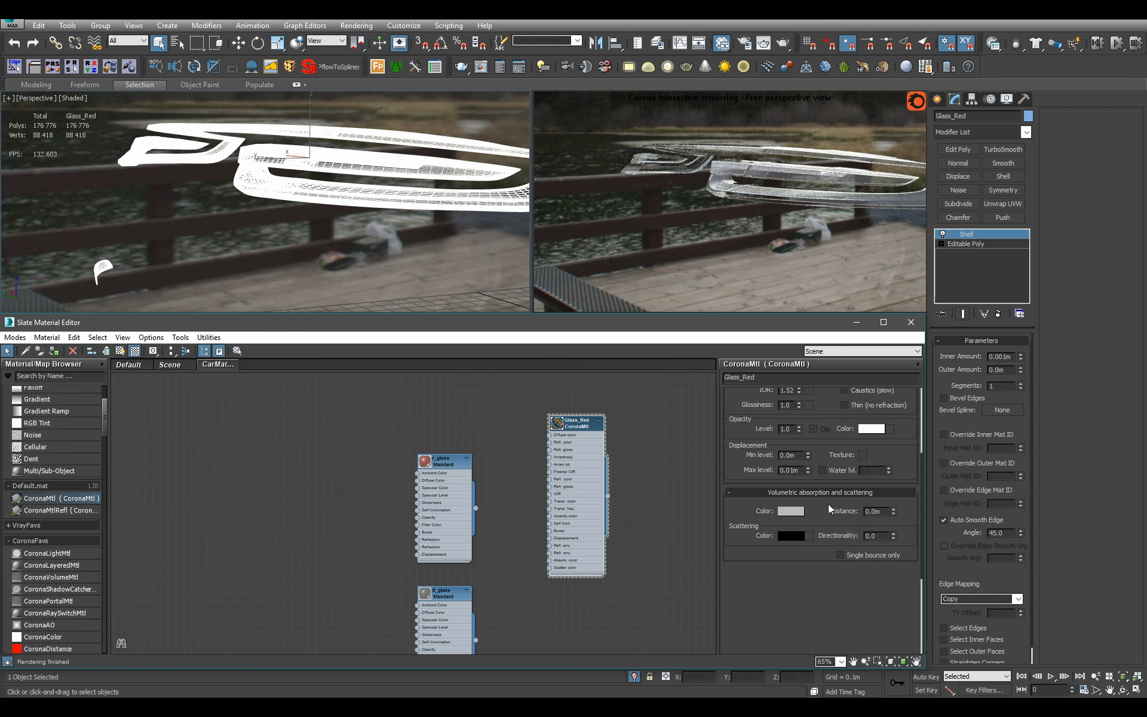
{"action": "left_click", "coordinate": [791, 511]}
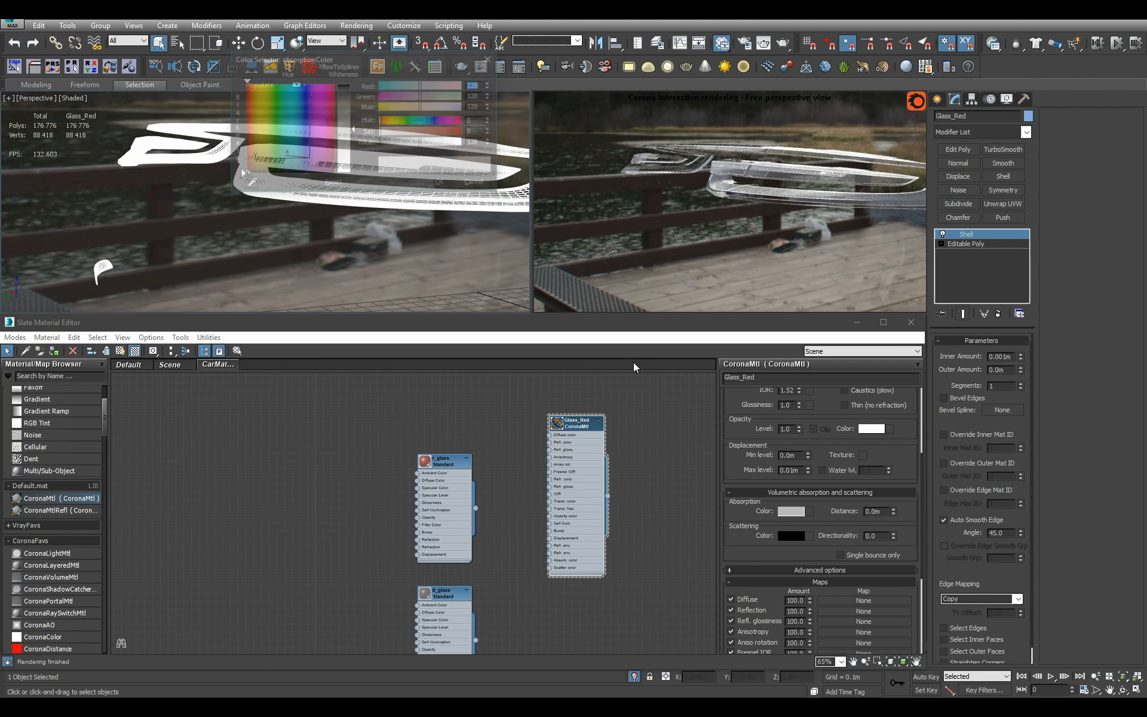
{"action": "left_click", "coordinate": [474, 132]}
{"action": "type", "text": "250"}
{"action": "key", "text": "Return"}
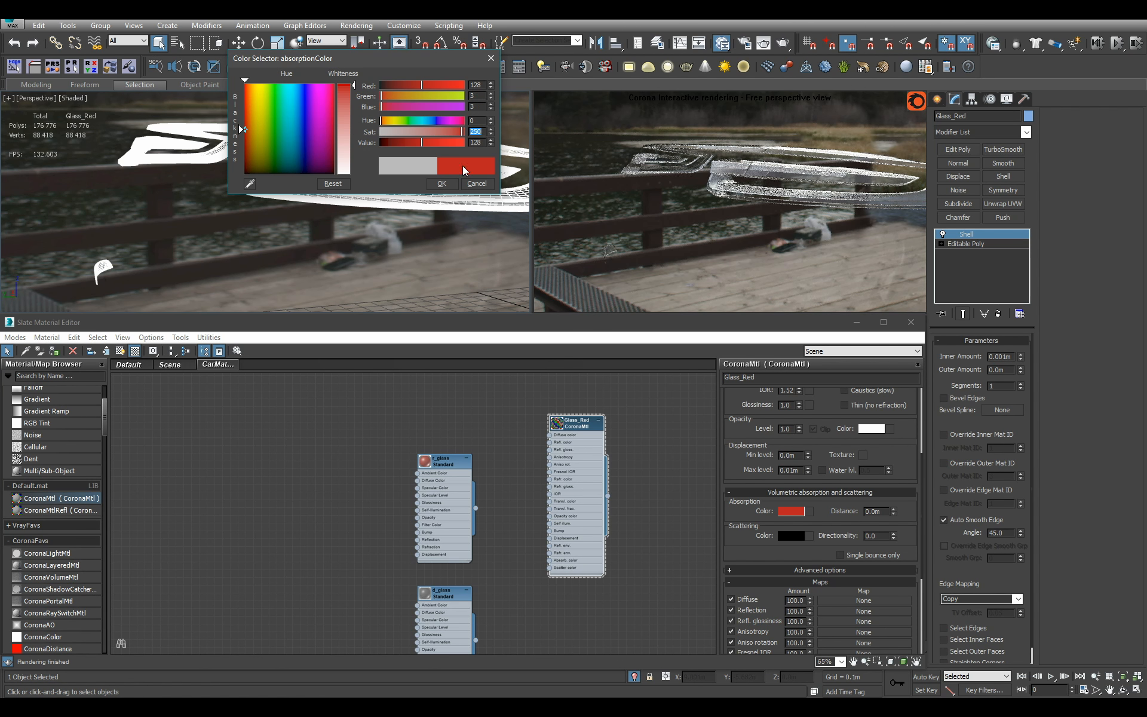
{"action": "double_click", "coordinate": [475, 143]}
{"action": "type", "text": "255"}
{"action": "key", "text": "Return"}
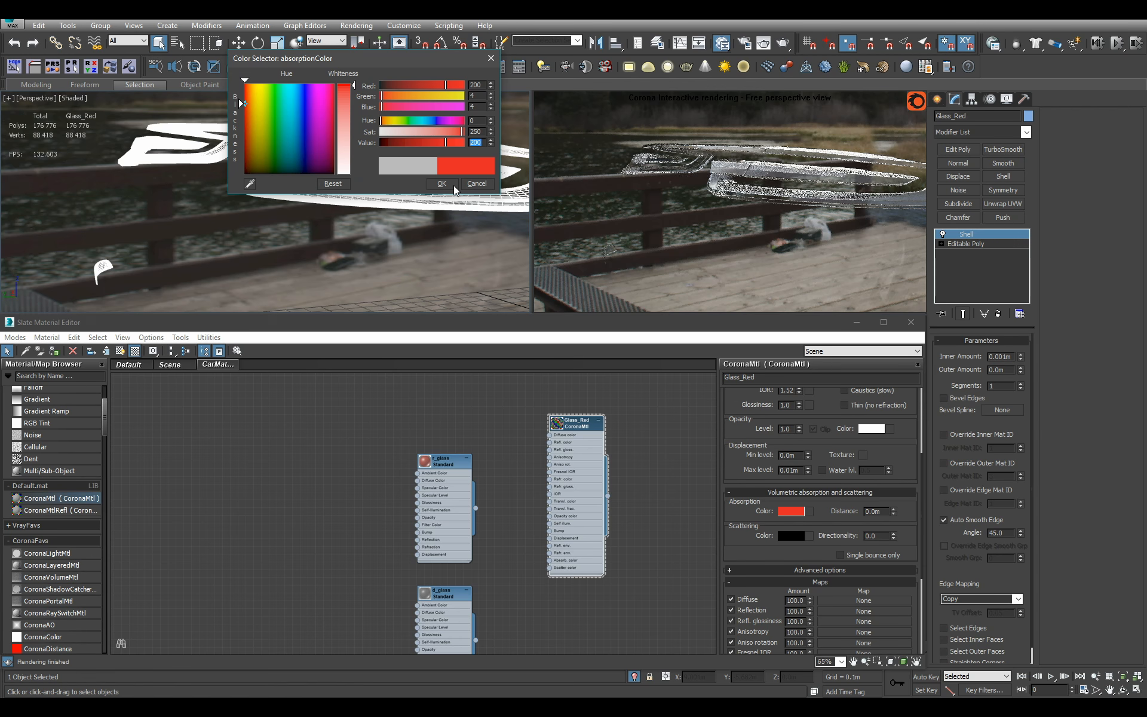
{"action": "left_click", "coordinate": [453, 184]}
Try absorption distances of 0.01 m and 0.005 m on the isolated Glass_Red material
{"action": "type", "text": "0.01"}
{"action": "key", "text": "Return"}
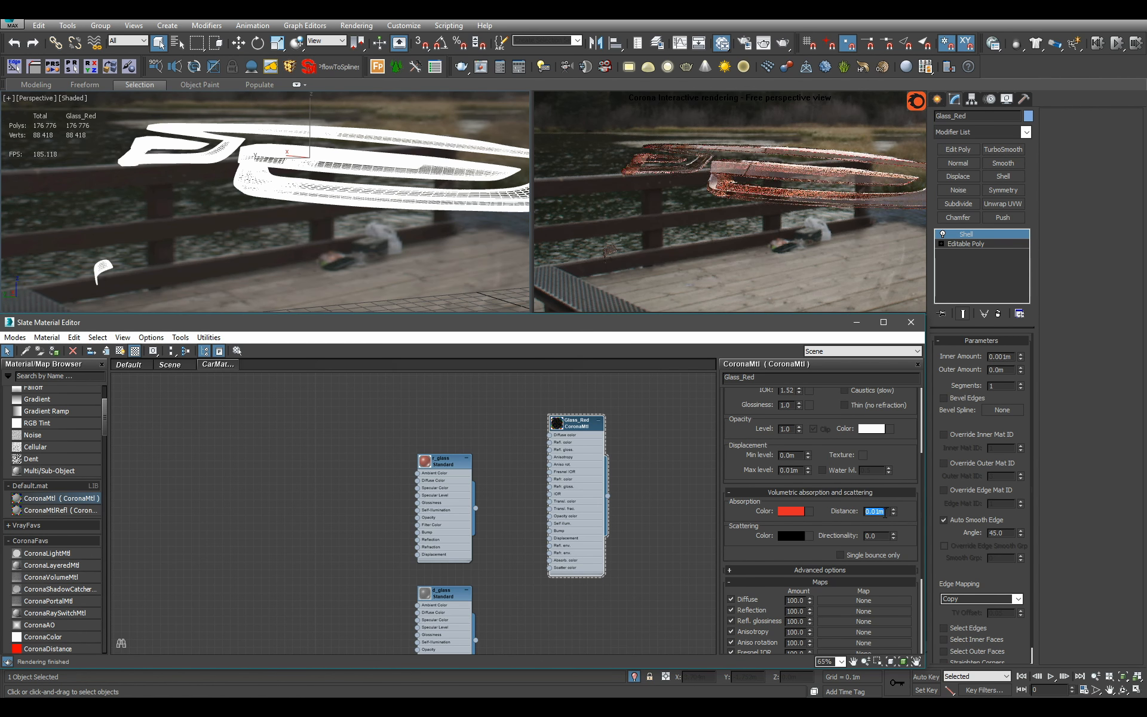
{"action": "left_click", "coordinate": [879, 512]}
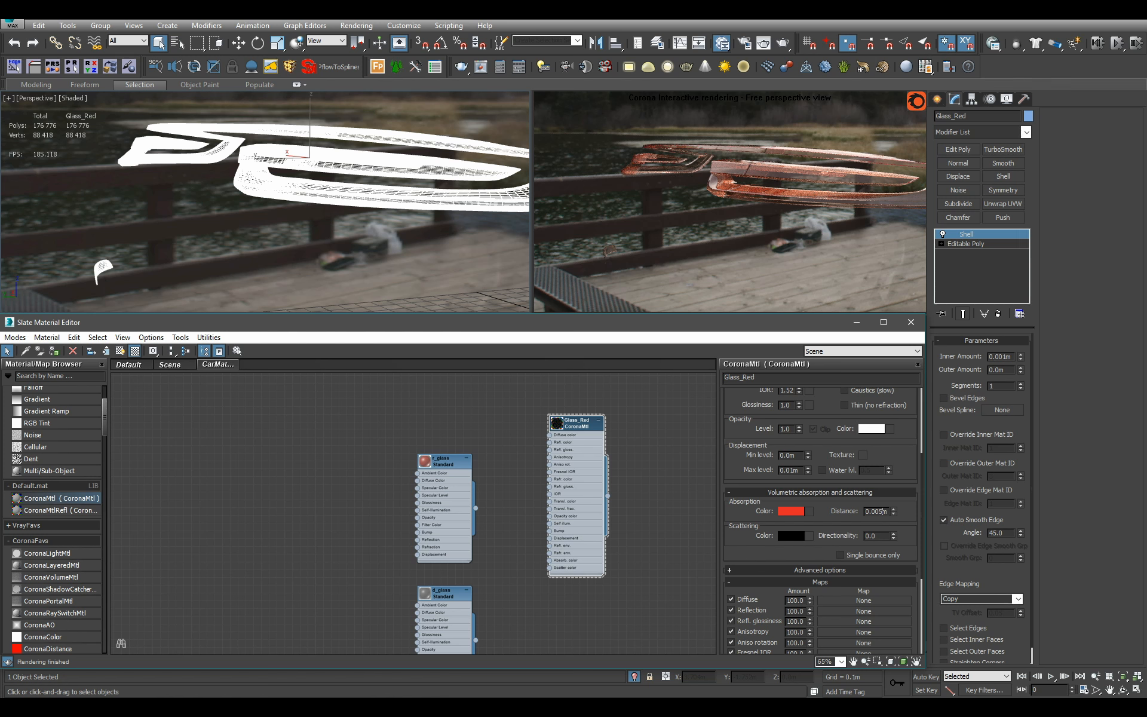
{"action": "key", "text": "Return"}
End the isolation of the tail light glass and review its absorption color against the whole car
{"action": "left_click", "coordinate": [634, 677]}
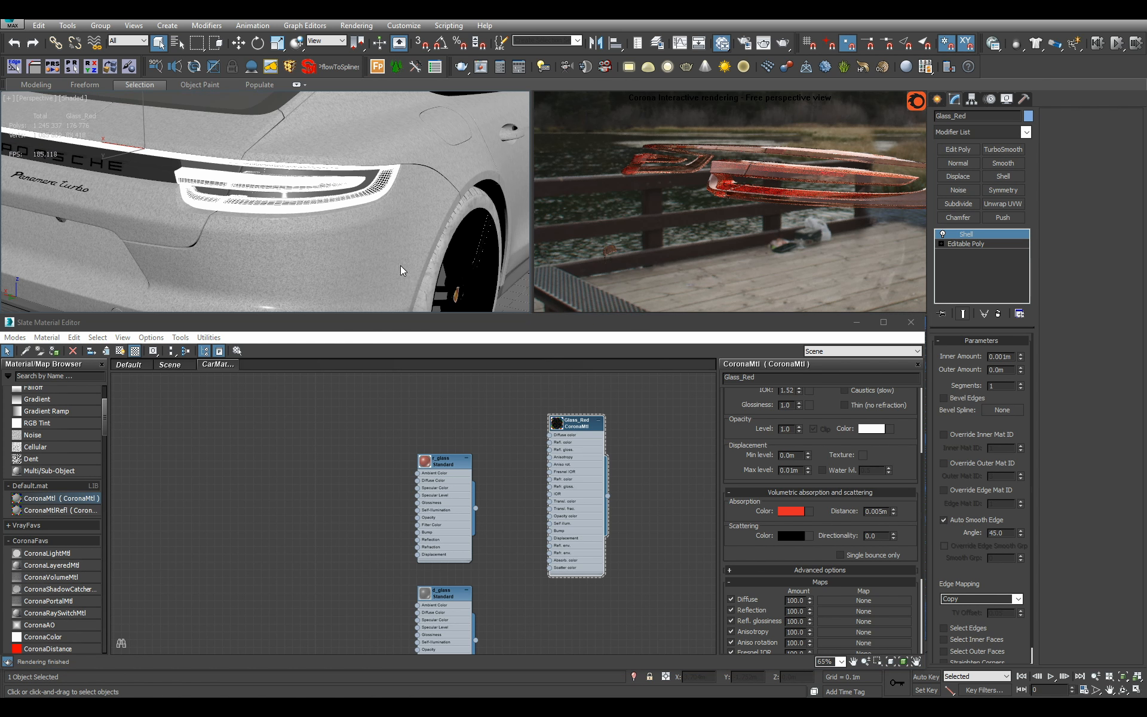
{"action": "middle_click_drag", "start_coordinate": [396, 258], "coordinate": [400, 272], "text": "alt"}
{"action": "left_click", "coordinate": [489, 692]}
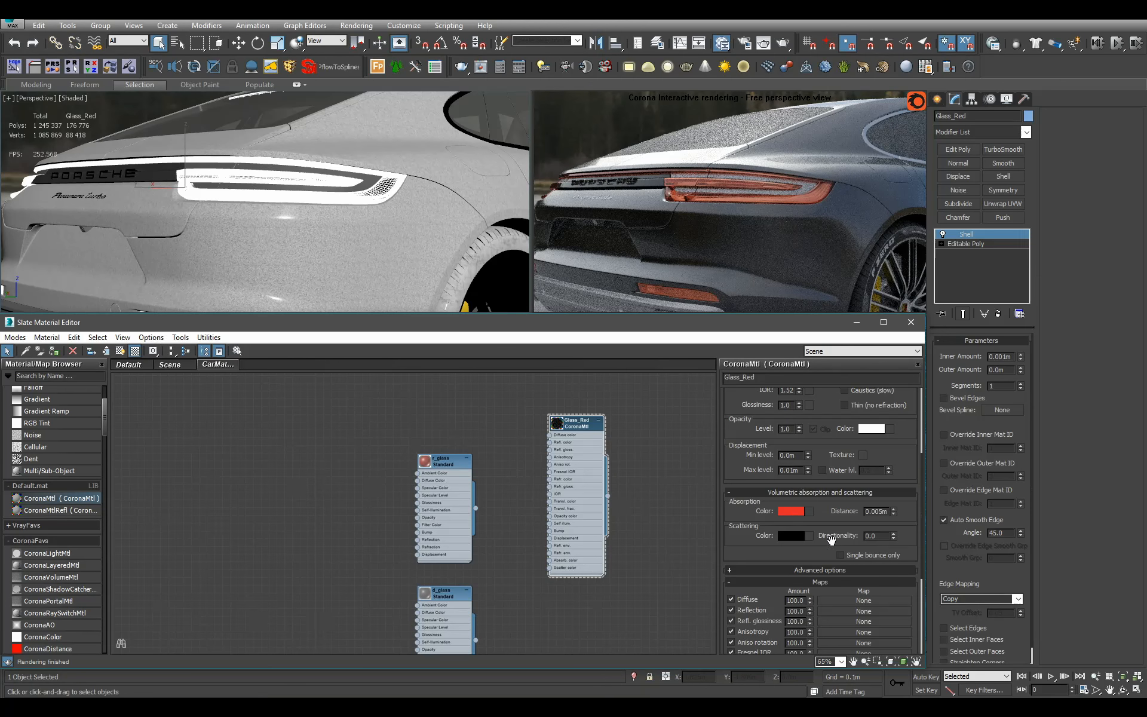
{"action": "left_click", "coordinate": [791, 511]}
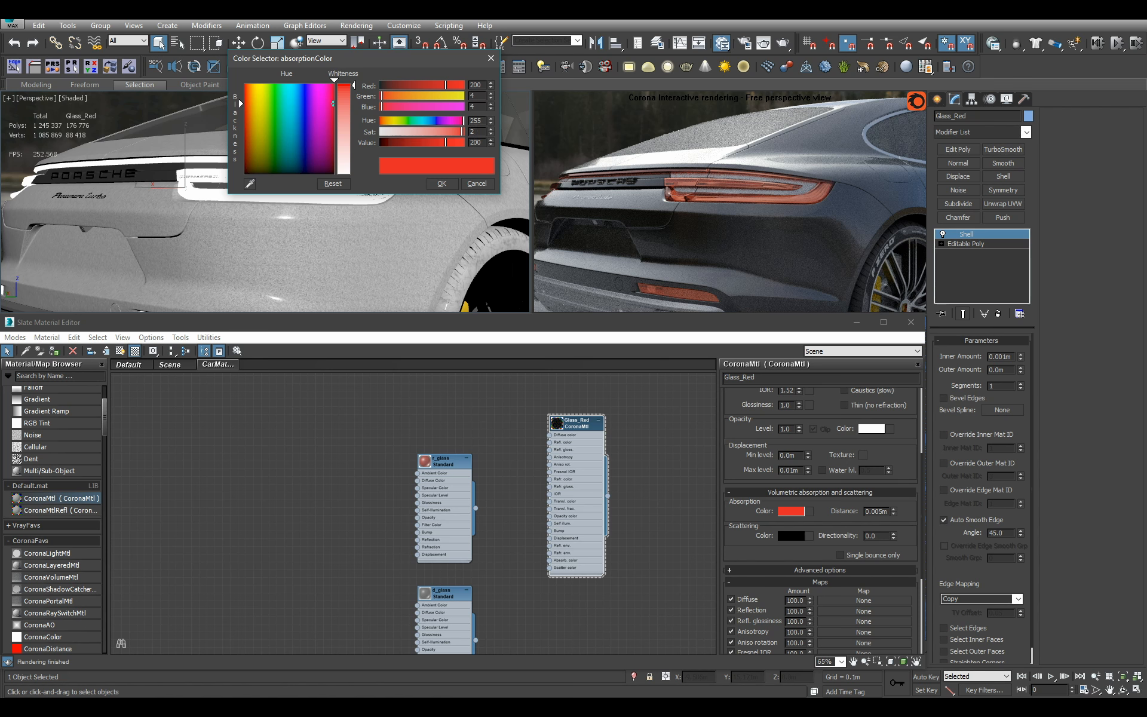
{"action": "left_click", "coordinate": [446, 184]}
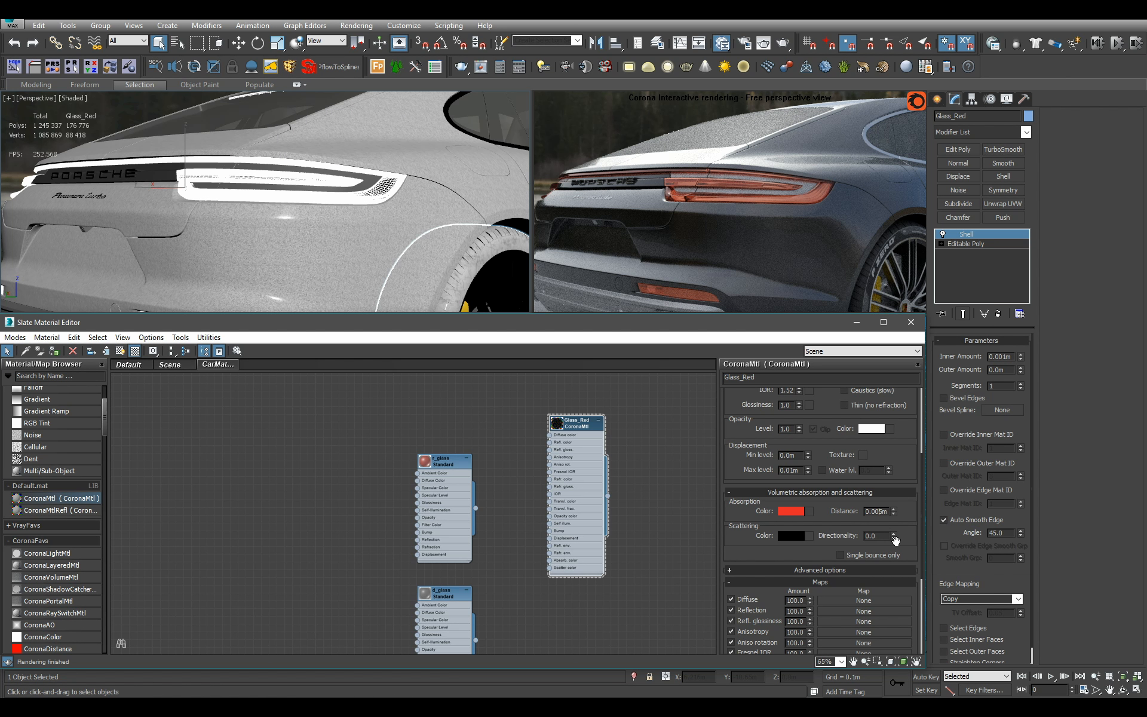
Compare Glass_Red absorption distances of 0.002 m and 0.003 m on the tail lights, seen from behind and up close
{"action": "type", "text": "2"}
{"action": "key", "text": "Return"}
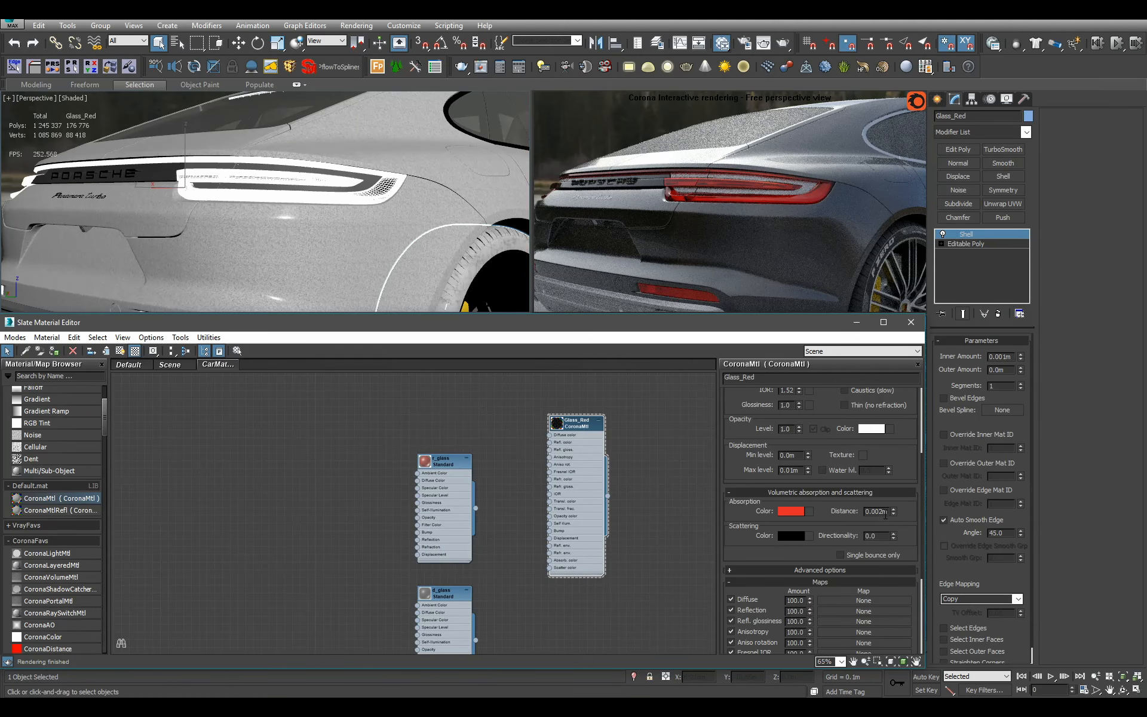
{"action": "type", "text": "3"}
{"action": "key", "text": "Return"}
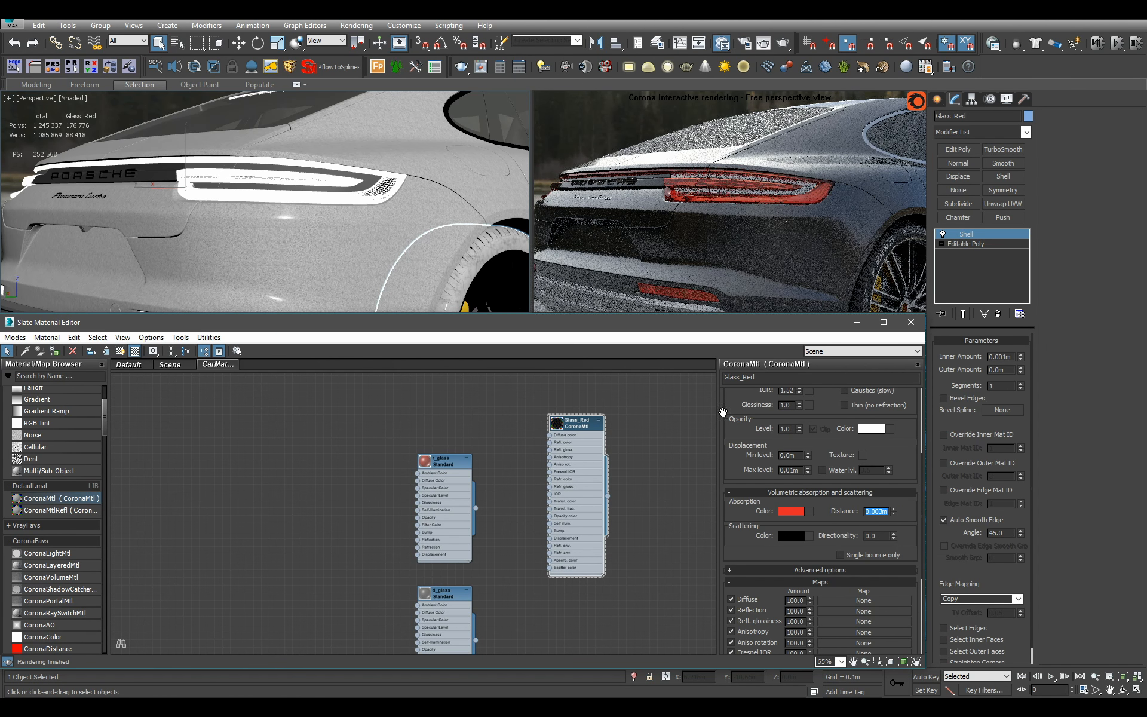
{"action": "scroll", "coordinate": [402, 191], "scroll_direction": "down", "scroll_amount": 3}
{"action": "middle_click_drag", "start_coordinate": [403, 192], "coordinate": [437, 216], "text": "alt"}
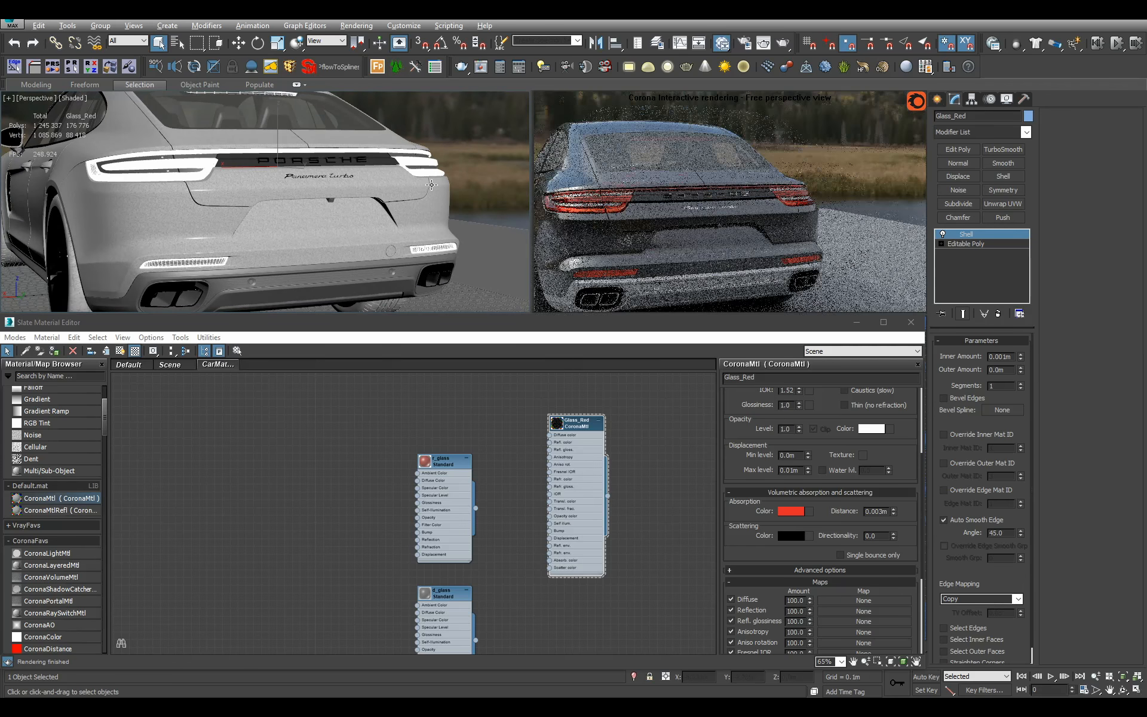
{"action": "scroll", "coordinate": [149, 179], "scroll_direction": "up", "scroll_amount": 6}
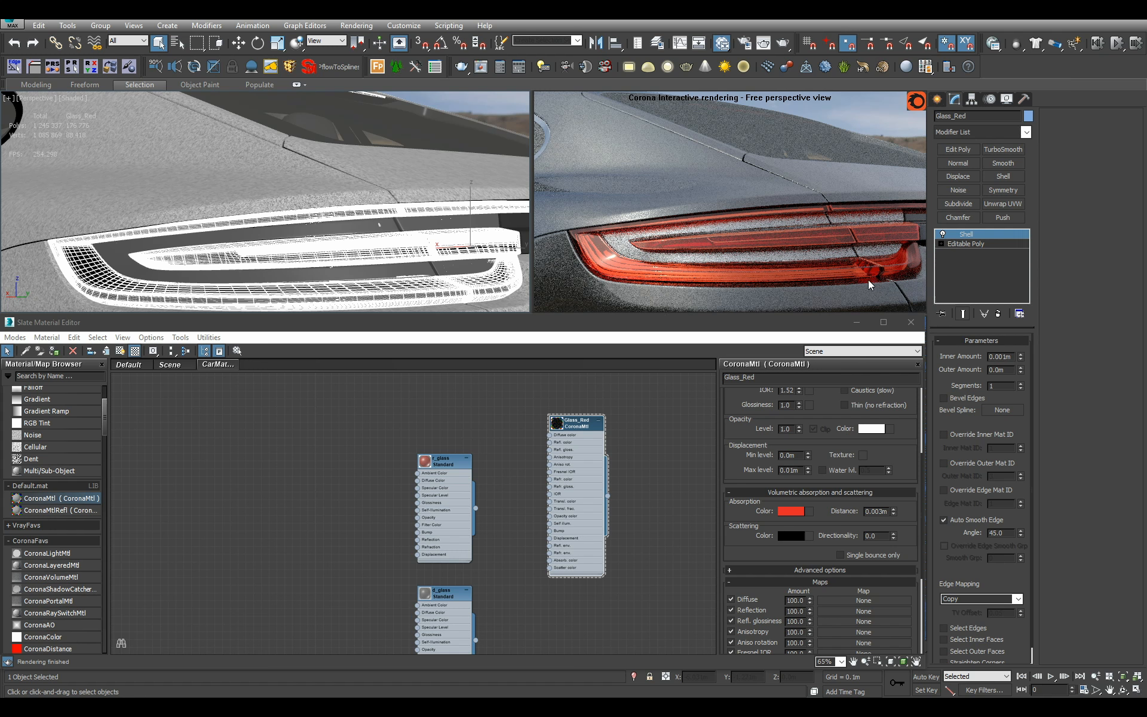
Switch to Photos and examine the tail light glass in the Porsche Panamera rear reference shots, returning to 3ds Max
{"action": "key", "text": "alt+Tab"}
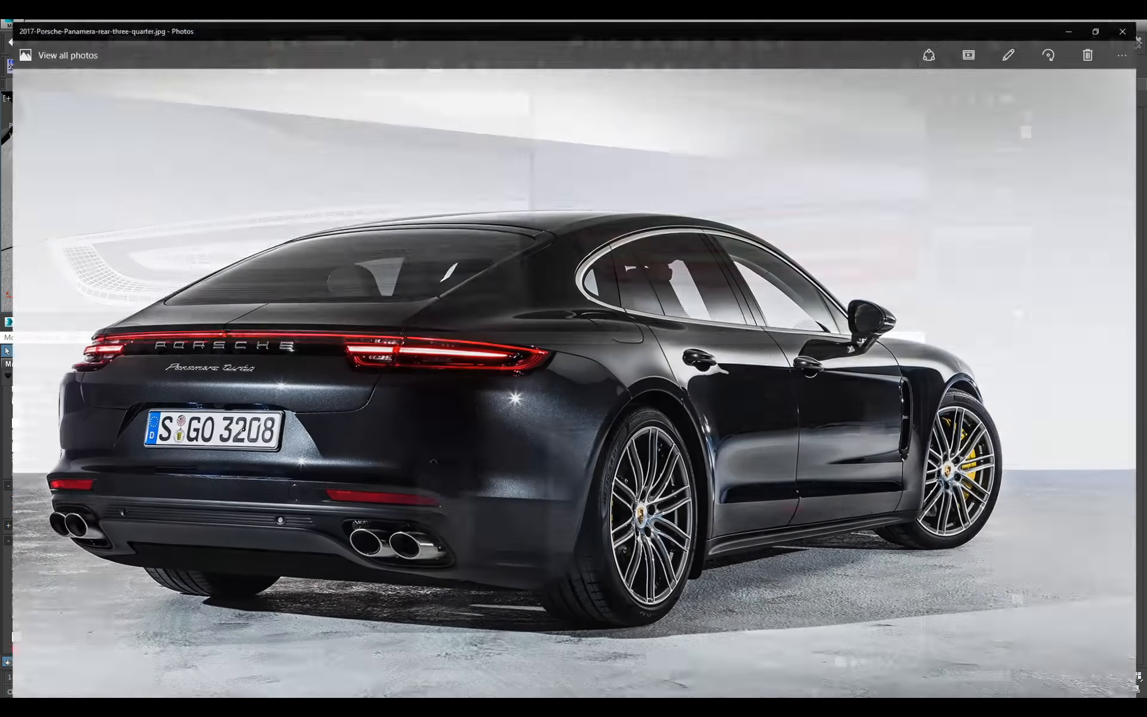
{"action": "scroll", "coordinate": [579, 583], "scroll_direction": "down", "scroll_amount": 2}
{"action": "left_click", "coordinate": [1075, 681]}
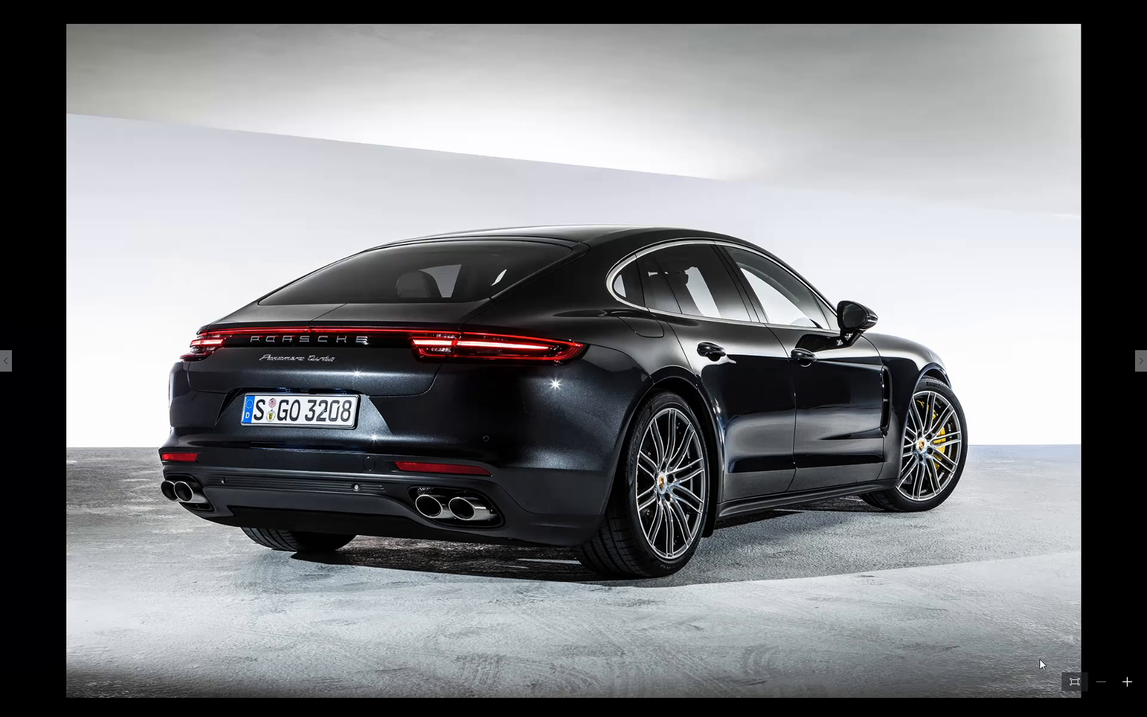
{"action": "scroll", "coordinate": [844, 500], "scroll_direction": "down", "scroll_amount": 1}
{"action": "scroll", "coordinate": [844, 500], "scroll_direction": "up", "scroll_amount": 2}
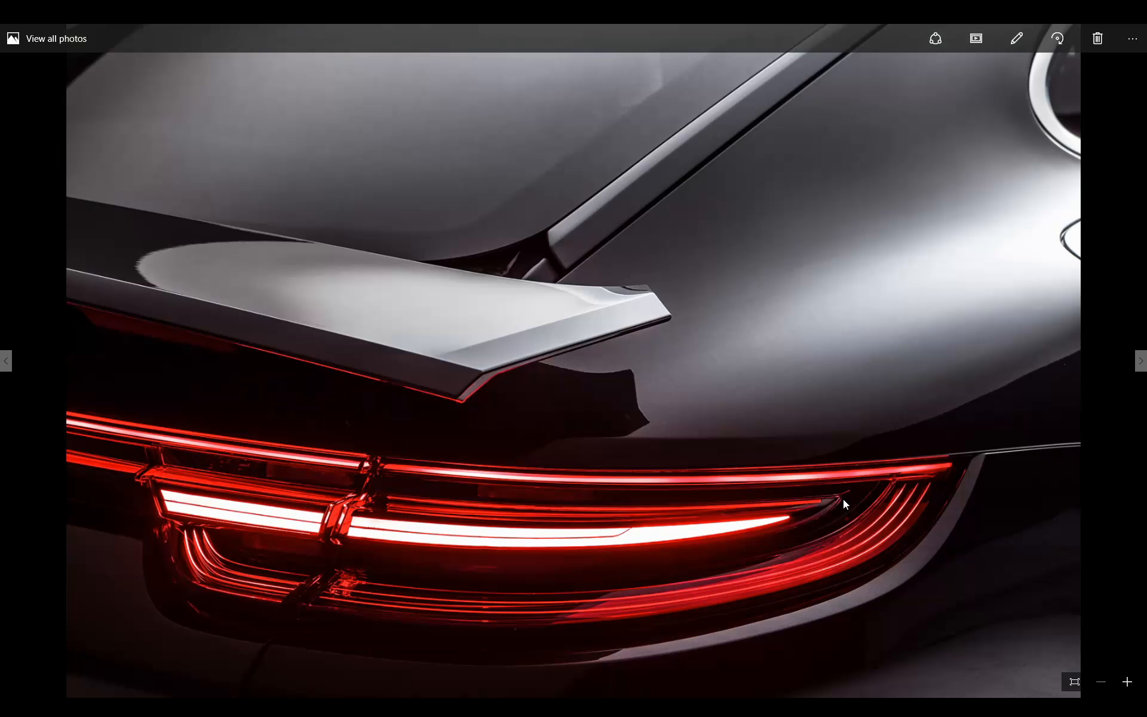
{"action": "left_click", "coordinate": [1079, 21]}
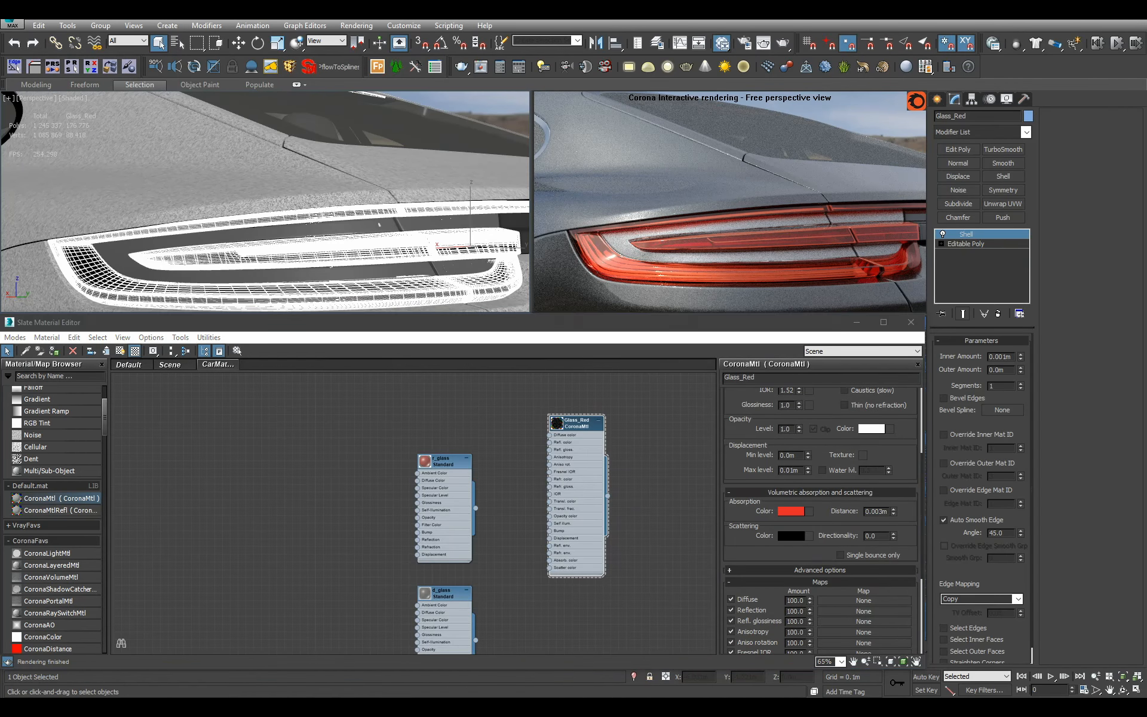
{"action": "key", "text": "alt+Tab"}
{"action": "key", "text": "alt+Tab"}
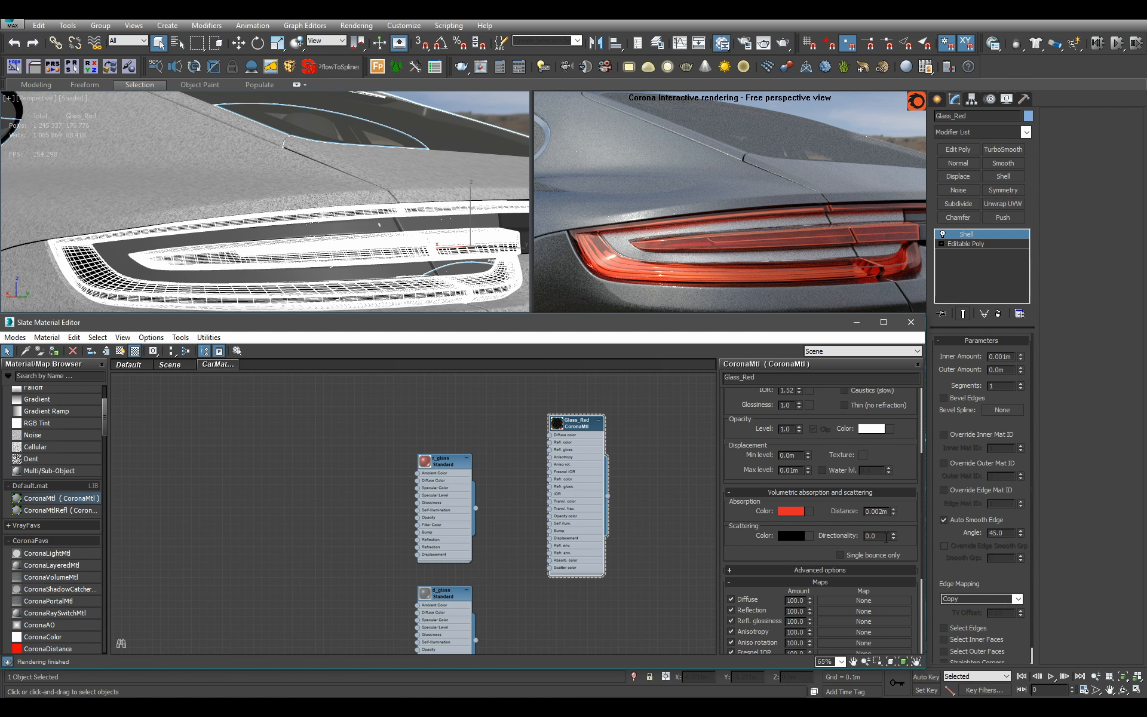
Set Glass_Red's absorption distance to 0.002 m and check the tail lights from the rear of the car
{"action": "key", "text": "Return"}
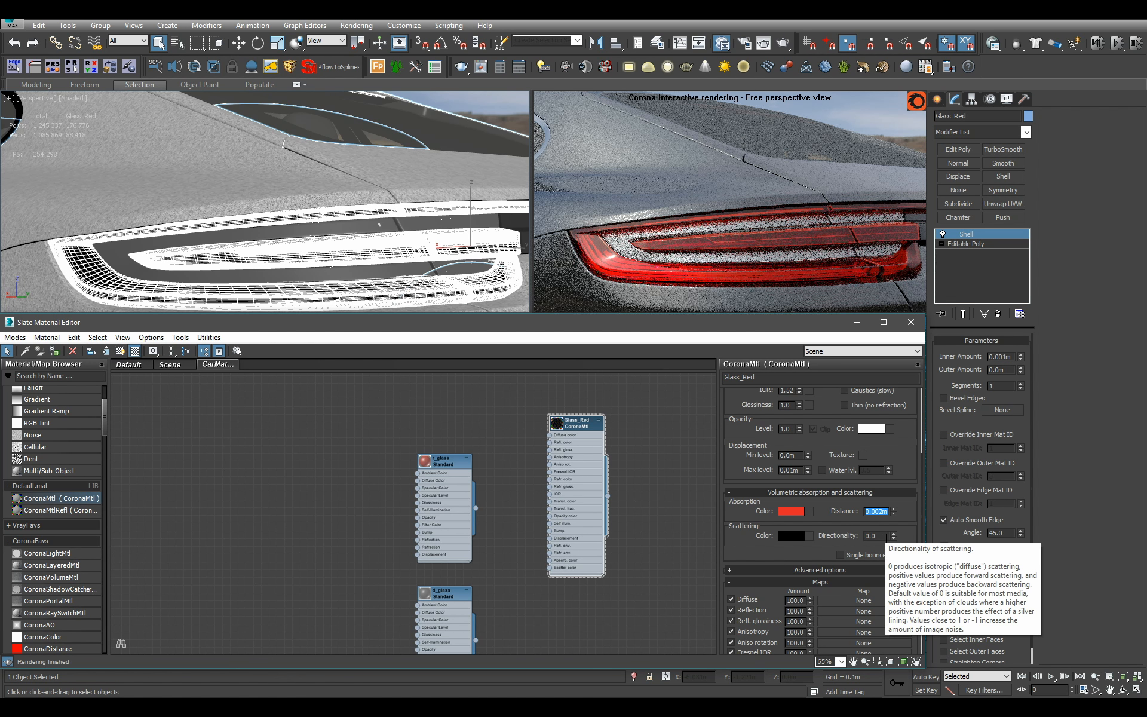
{"action": "left_click", "coordinate": [884, 513]}
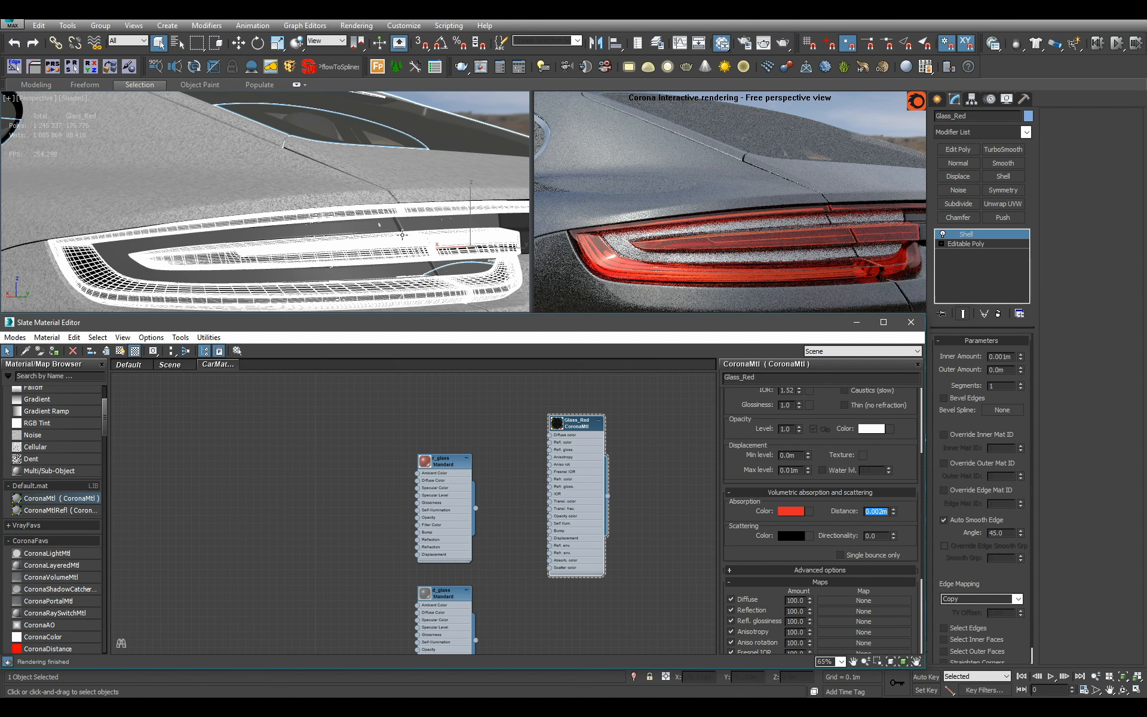
{"action": "scroll", "coordinate": [403, 235], "scroll_direction": "down", "scroll_amount": 4}
{"action": "middle_click_drag", "start_coordinate": [402, 234], "coordinate": [358, 224], "text": "alt"}
{"action": "scroll", "coordinate": [329, 214], "scroll_direction": "down", "scroll_amount": 3}
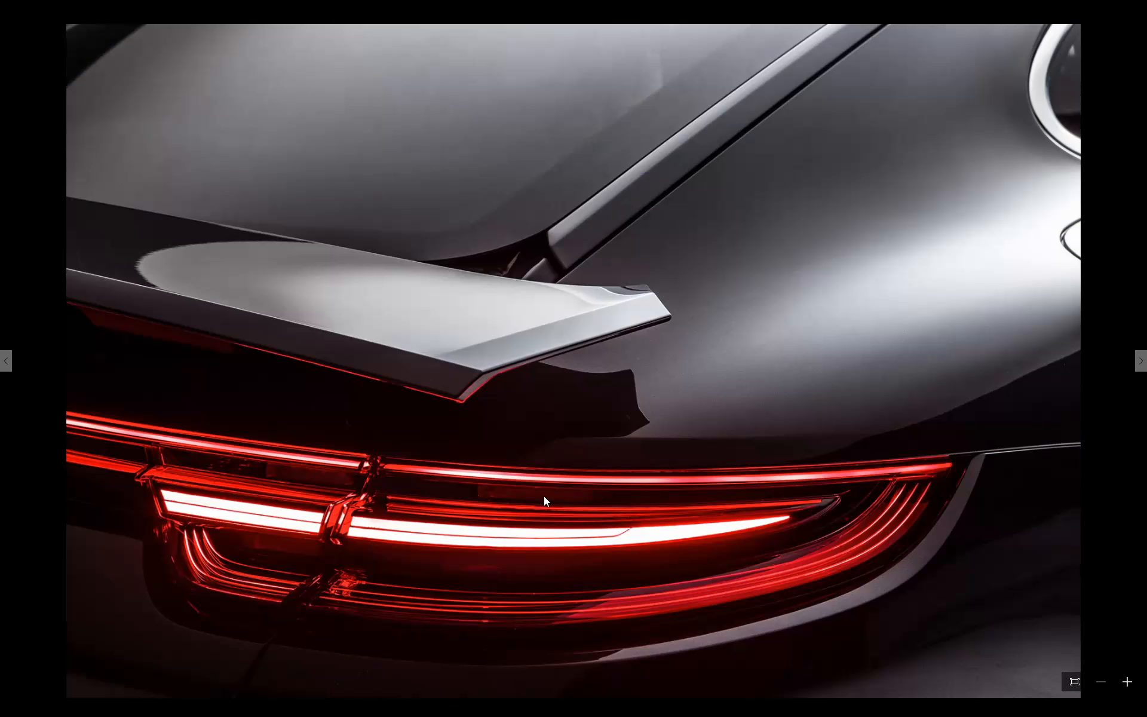
Browse the Panamera reference photos and examine the tail light color in the daylight rear shot on the road
{"action": "key", "text": "Right"}
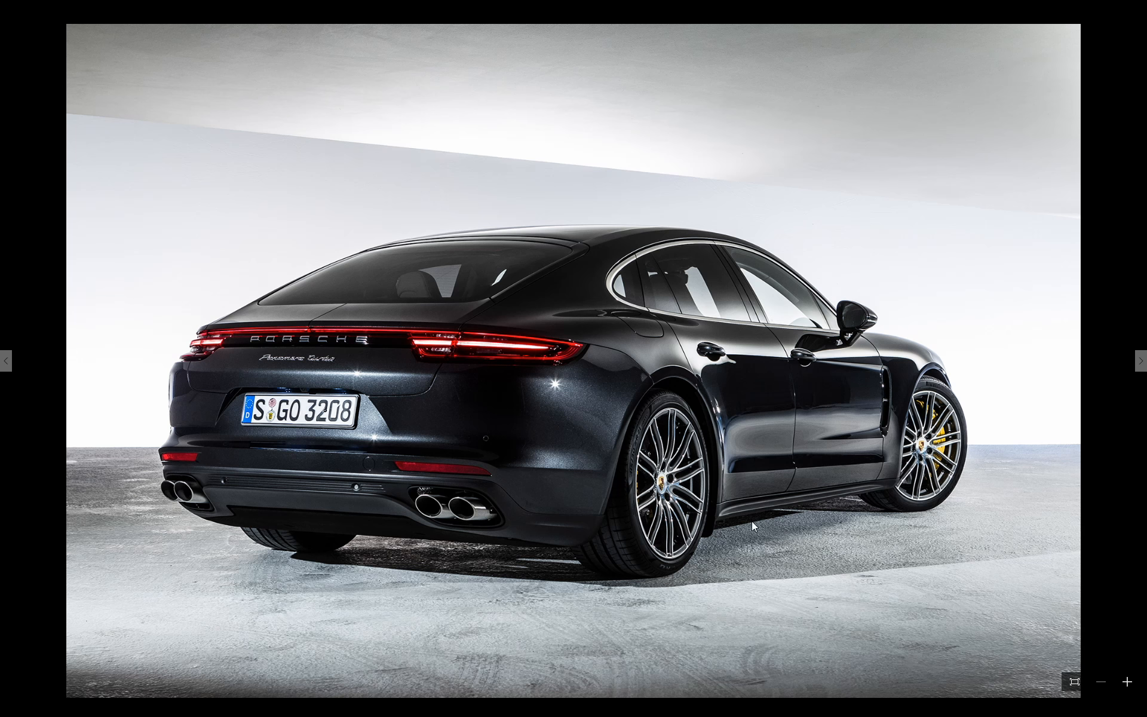
{"action": "left_click", "coordinate": [1074, 681]}
{"action": "left_click_drag", "start_coordinate": [413, 299], "coordinate": [460, 427]}
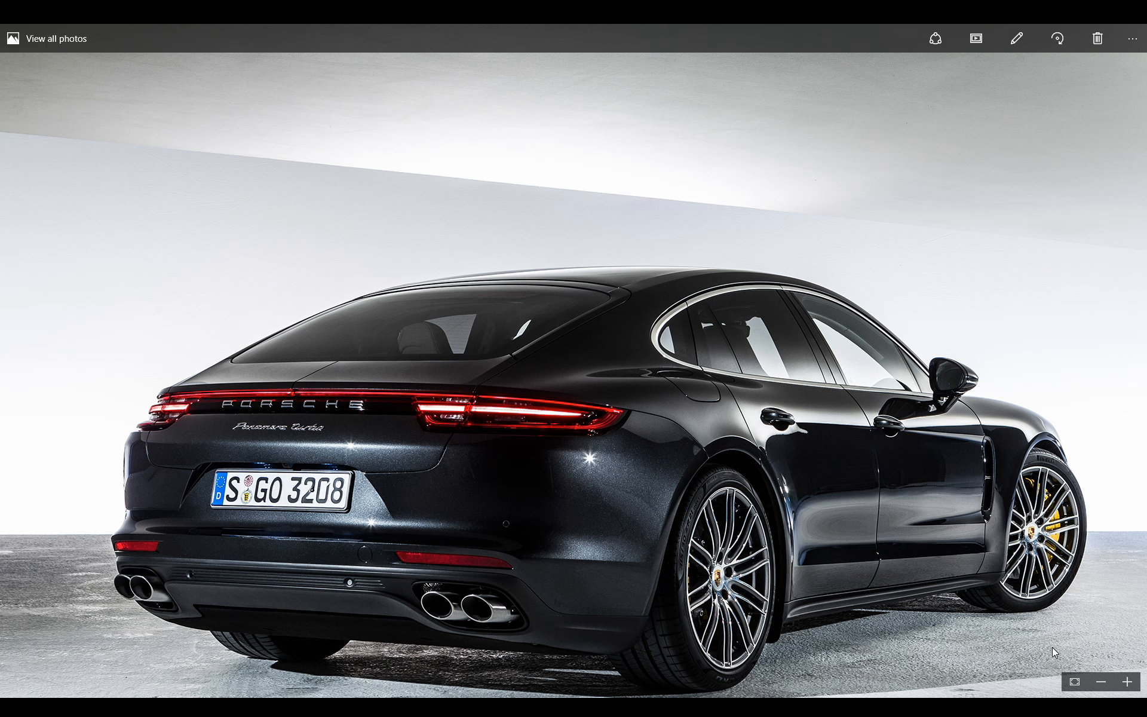
{"action": "left_click", "coordinate": [1075, 681]}
{"action": "key", "text": "Right"}
{"action": "key", "text": "Right"}
{"action": "key", "text": "Right"}
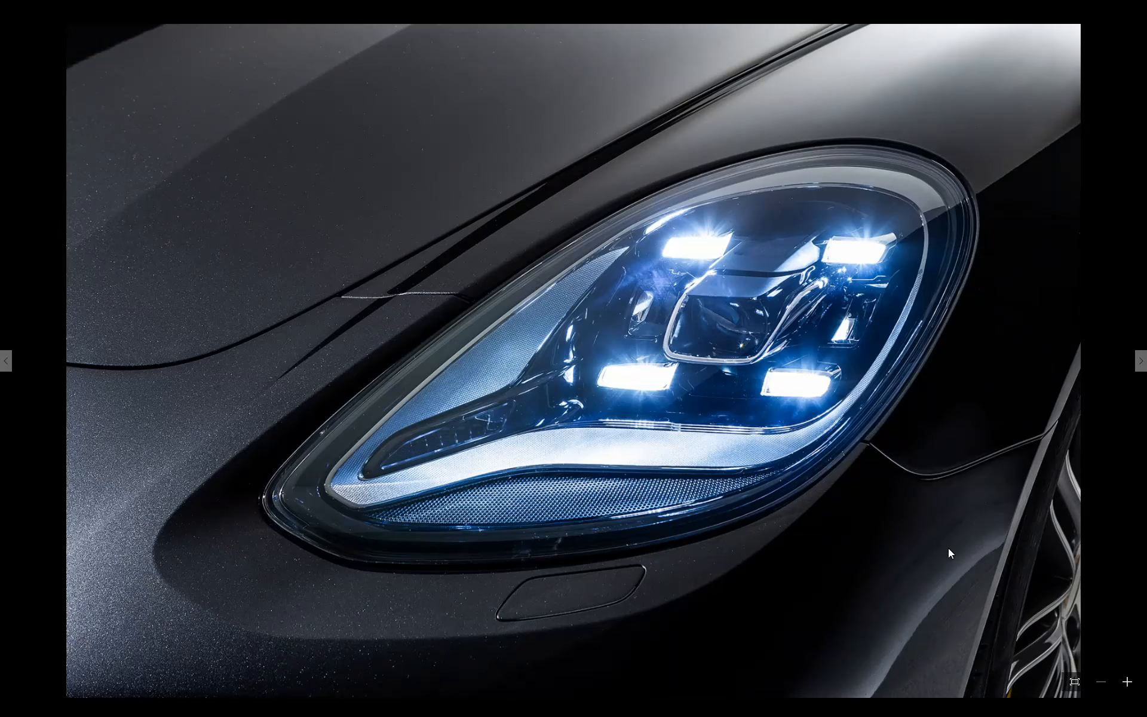
{"action": "key", "text": "Right"}
{"action": "key", "text": "Right"}
{"action": "key", "text": "Right"}
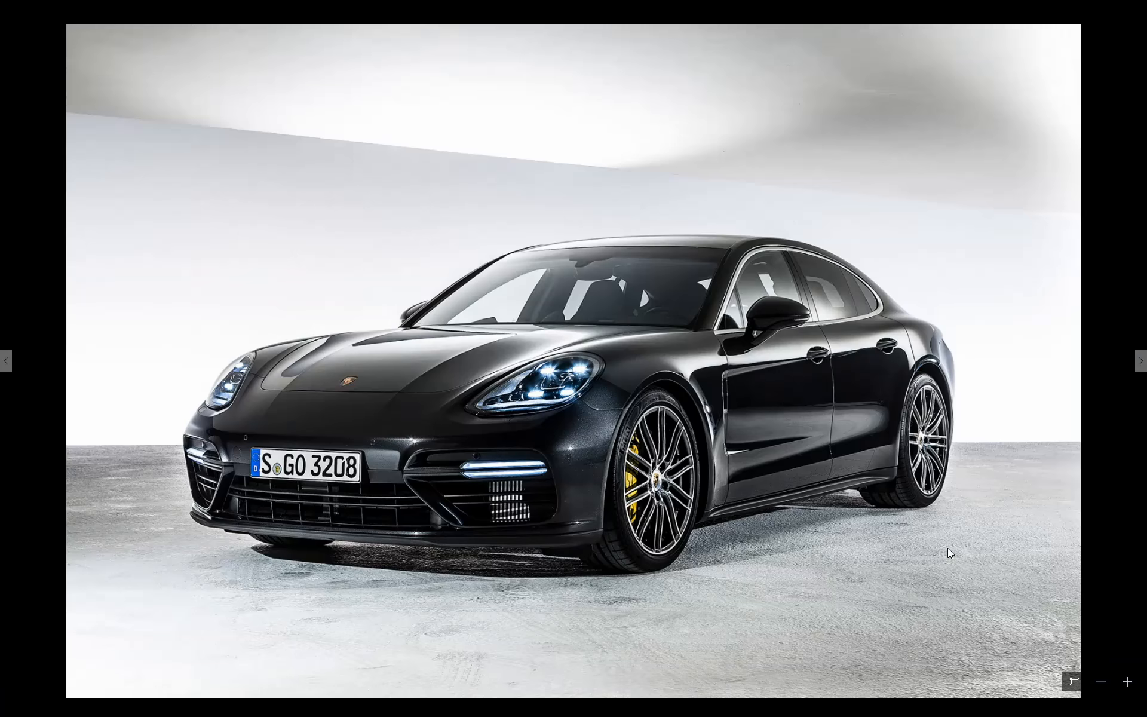
{"action": "key", "text": "Right"}
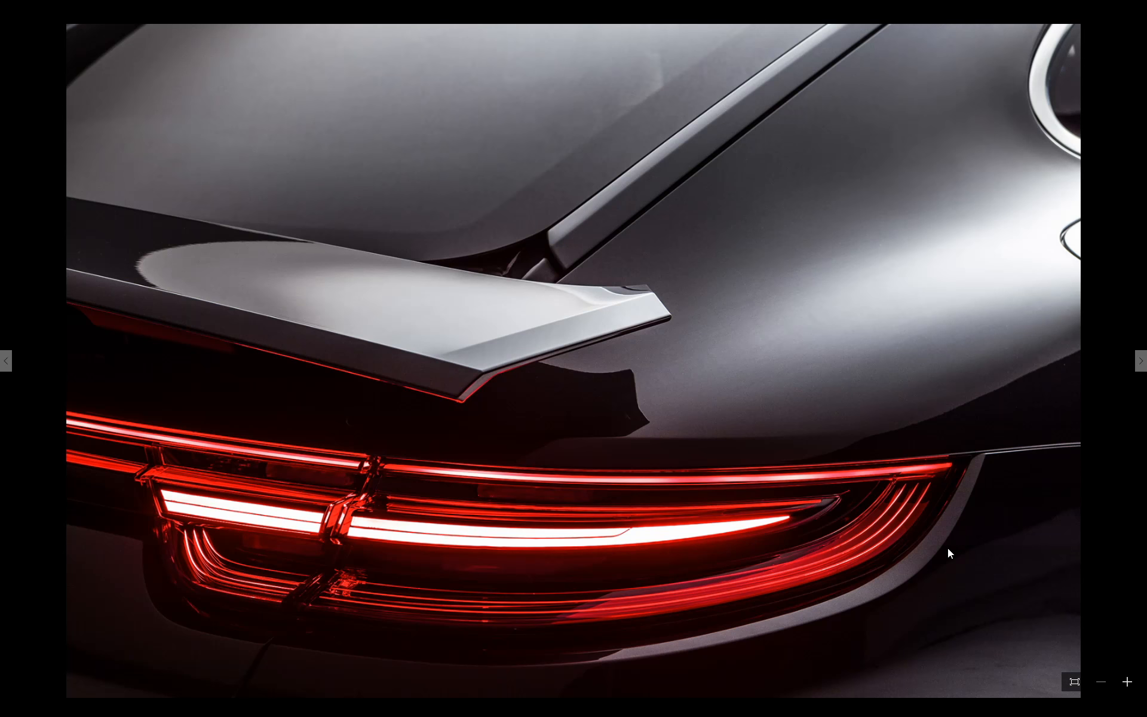
{"action": "key", "text": "Right"}
{"action": "key", "text": "Right"}
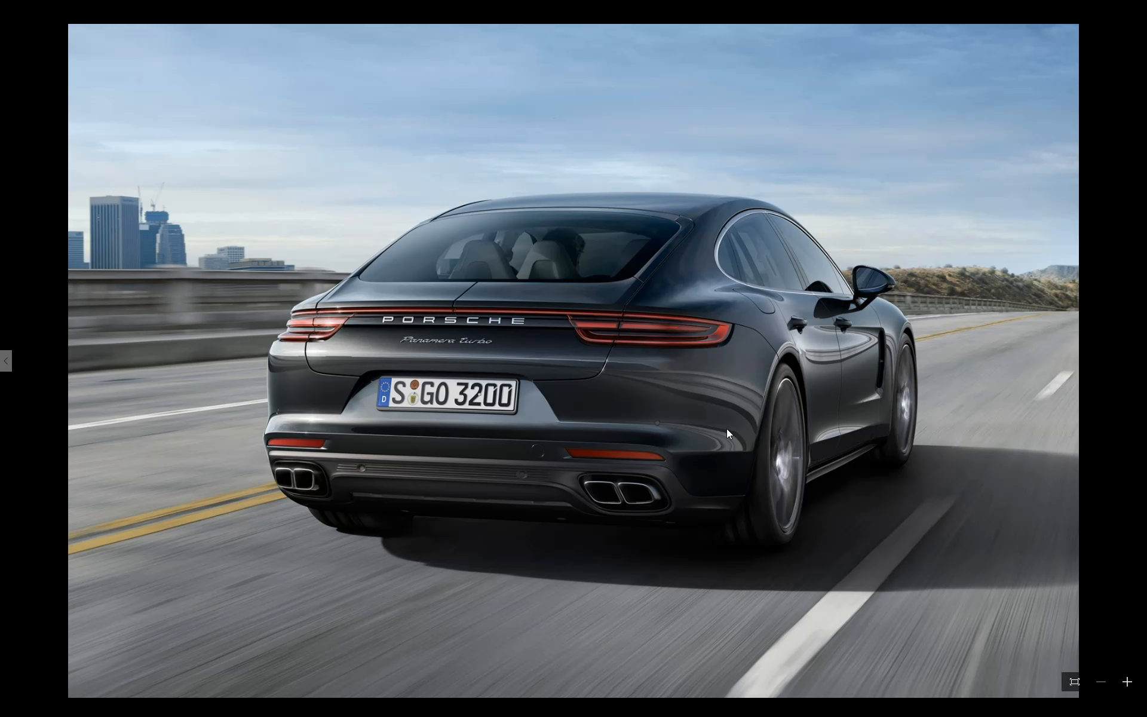
{"action": "left_click", "coordinate": [1064, 676]}
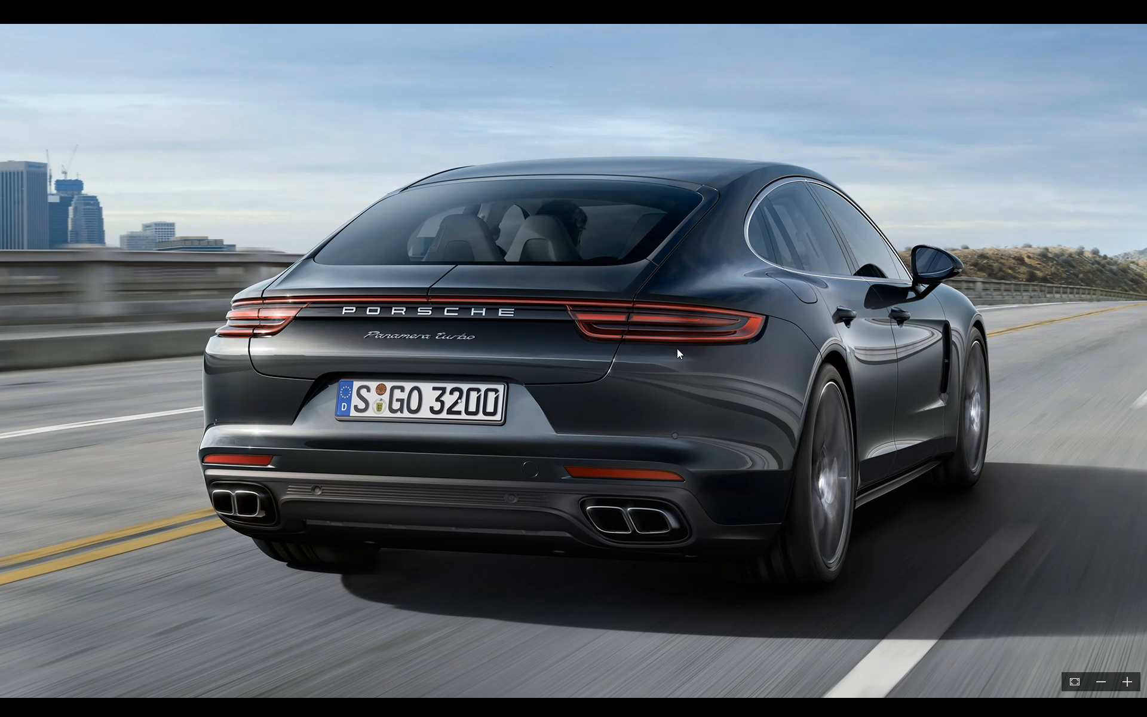
{"action": "left_click_drag", "start_coordinate": [677, 349], "coordinate": [711, 357]}
Move the Glass_Red node up to the finished Corona materials and line it up with the neighboring material node
{"action": "scroll", "coordinate": [697, 346], "scroll_direction": "up", "scroll_amount": 1}
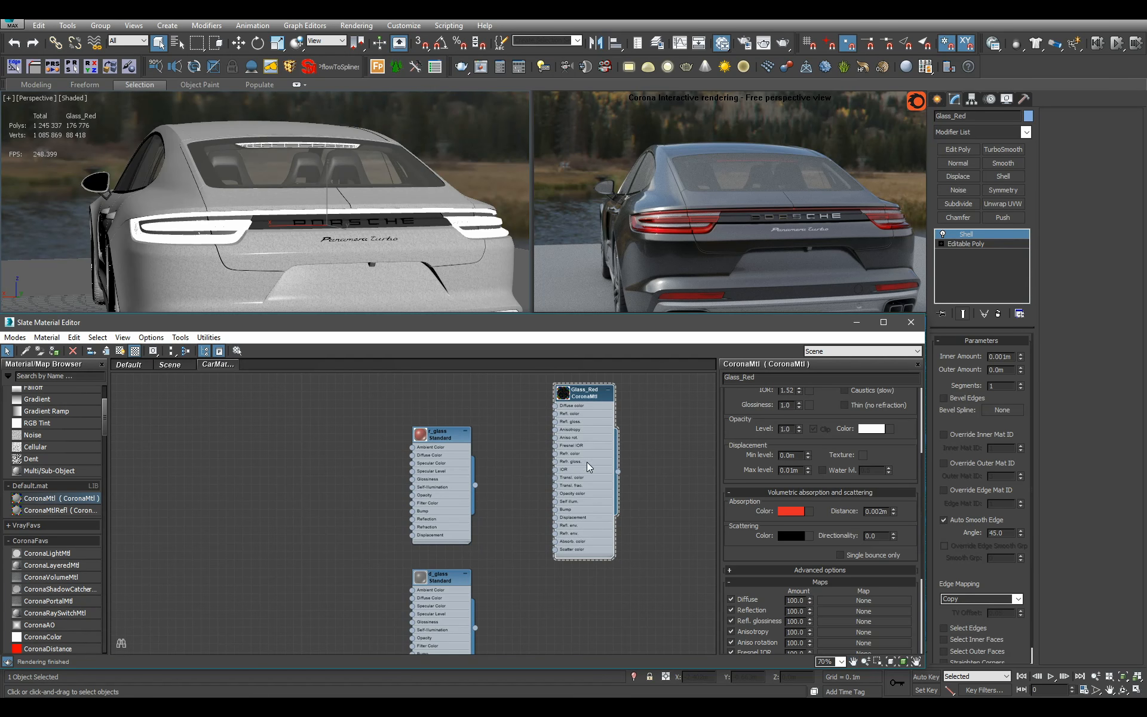
{"action": "scroll", "coordinate": [589, 487], "scroll_direction": "down", "scroll_amount": 8}
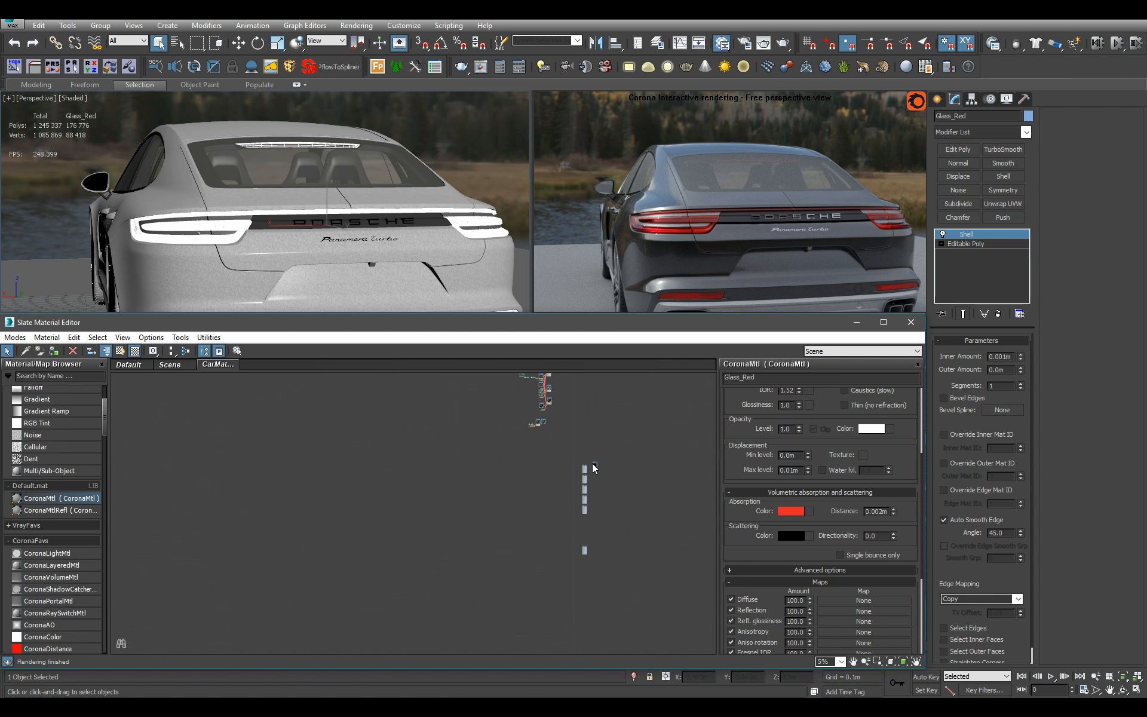
{"action": "left_click_drag", "start_coordinate": [594, 505], "coordinate": [481, 394]}
{"action": "middle_click_drag", "start_coordinate": [480, 394], "coordinate": [510, 586]}
{"action": "scroll", "coordinate": [515, 532], "scroll_direction": "up", "scroll_amount": 3}
{"action": "scroll", "coordinate": [510, 511], "scroll_direction": "down", "scroll_amount": 5}
{"action": "scroll", "coordinate": [504, 545], "scroll_direction": "up", "scroll_amount": 2}
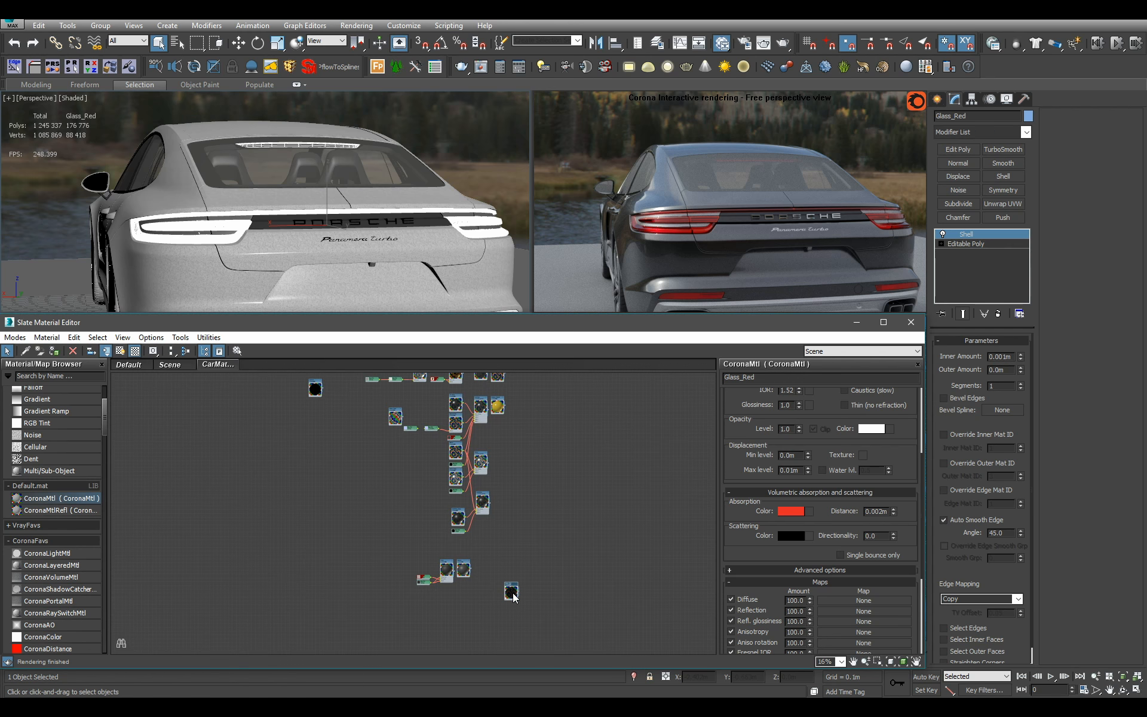
{"action": "left_click_drag", "start_coordinate": [513, 593], "coordinate": [360, 435]}
{"action": "scroll", "coordinate": [360, 436], "scroll_direction": "up", "scroll_amount": 3}
{"action": "left_click_drag", "start_coordinate": [429, 394], "coordinate": [391, 425]}
{"action": "left_click", "coordinate": [479, 525]}
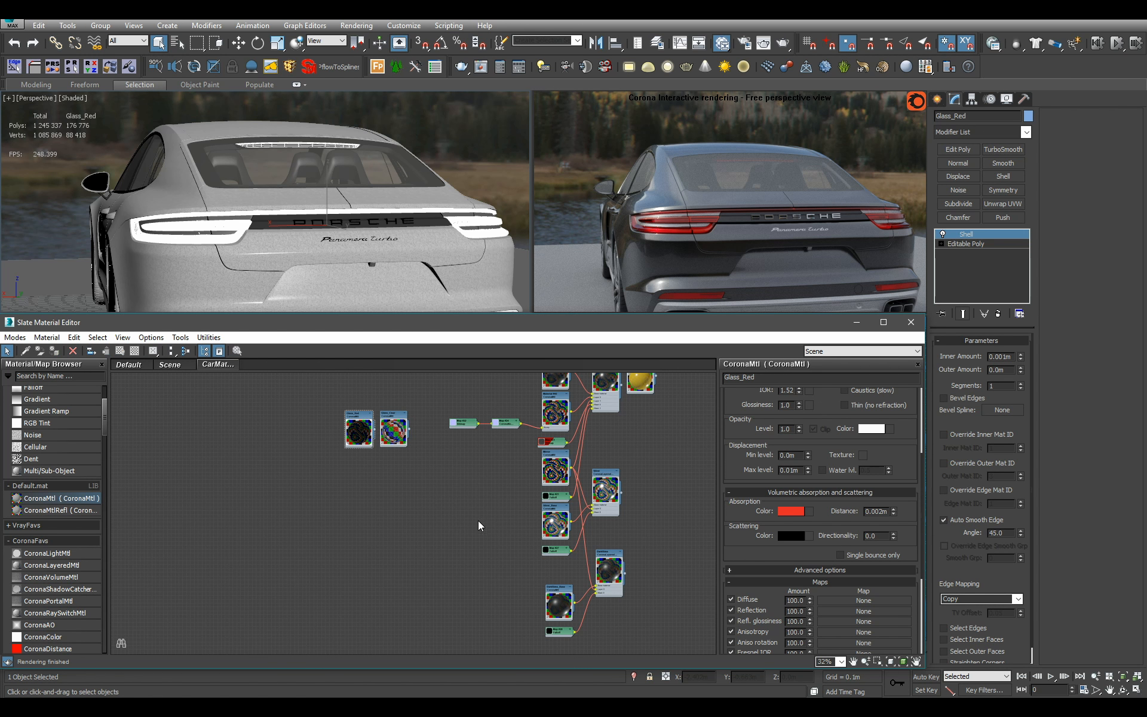
Check the old r_glass Standard material's parameters and delete its node from the CarMaterials view
{"action": "scroll", "coordinate": [488, 529], "scroll_direction": "down", "scroll_amount": 7}
{"action": "middle_click_drag", "start_coordinate": [593, 616], "coordinate": [682, 579]}
{"action": "scroll", "coordinate": [472, 489], "scroll_direction": "up", "scroll_amount": 6}
{"action": "scroll", "coordinate": [681, 579], "scroll_direction": "up", "scroll_amount": 2}
{"action": "left_click", "coordinate": [328, 452]}
{"action": "scroll", "coordinate": [377, 492], "scroll_direction": "up", "scroll_amount": 2}
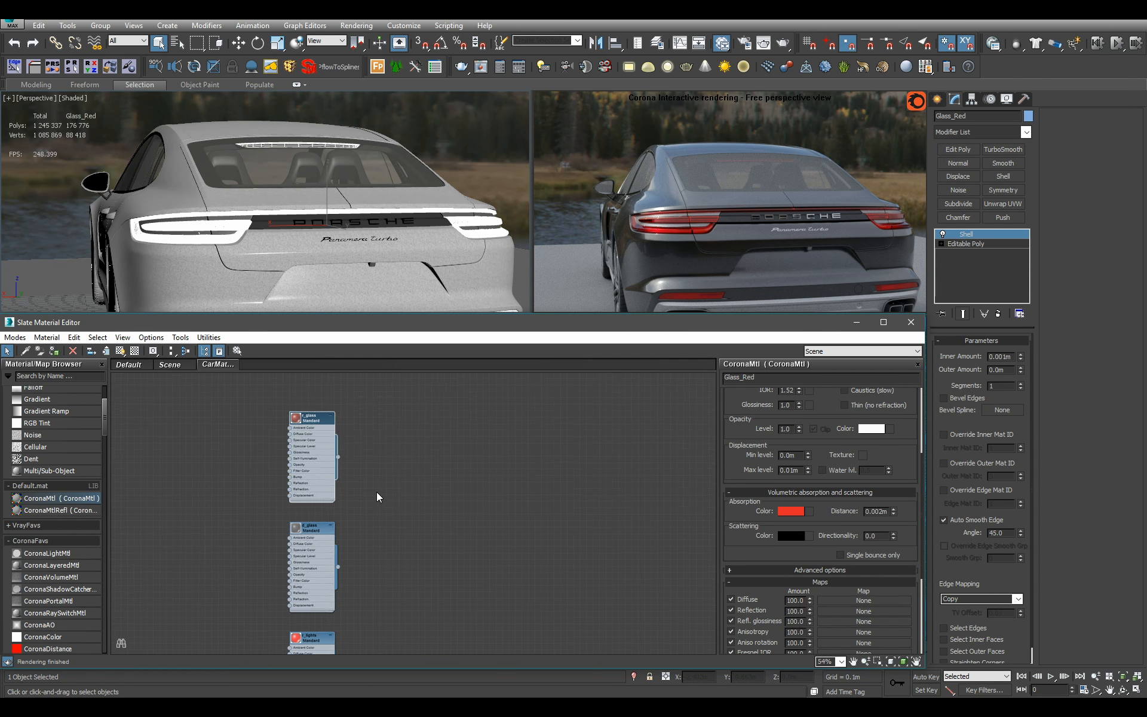
{"action": "middle_click_drag", "start_coordinate": [377, 492], "coordinate": [466, 479]}
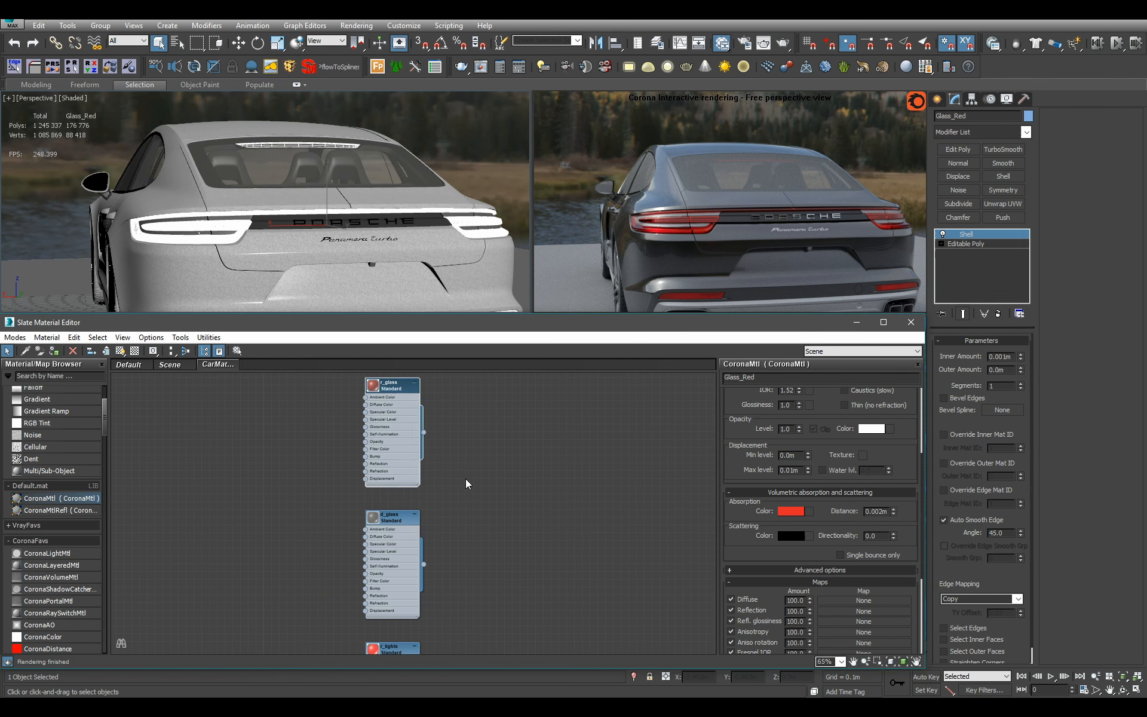
{"action": "double_click", "coordinate": [399, 440]}
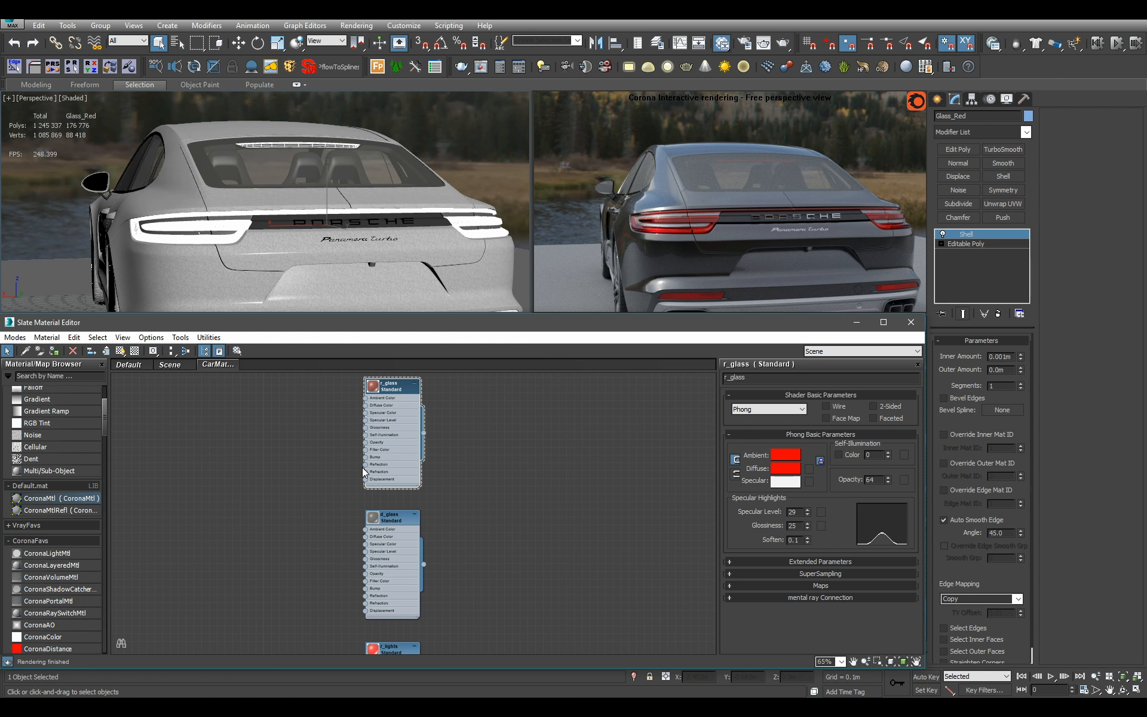
{"action": "scroll", "coordinate": [84, 564], "scroll_direction": "down", "scroll_amount": 12}
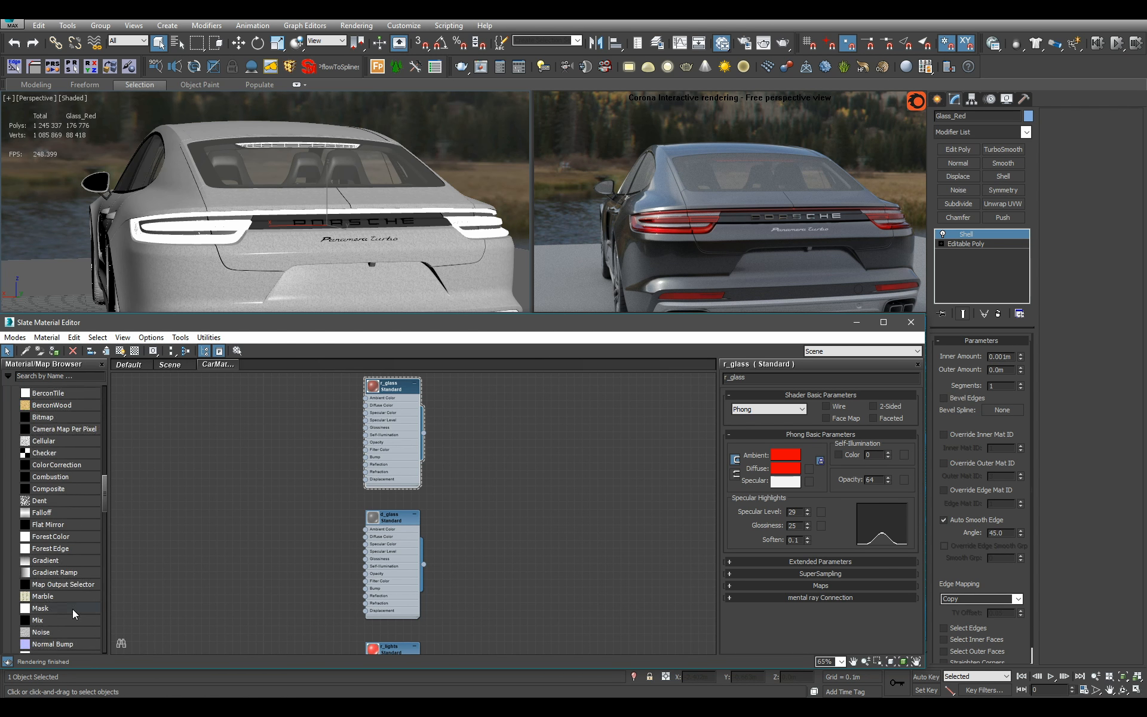
{"action": "scroll", "coordinate": [71, 549], "scroll_direction": "up", "scroll_amount": 2}
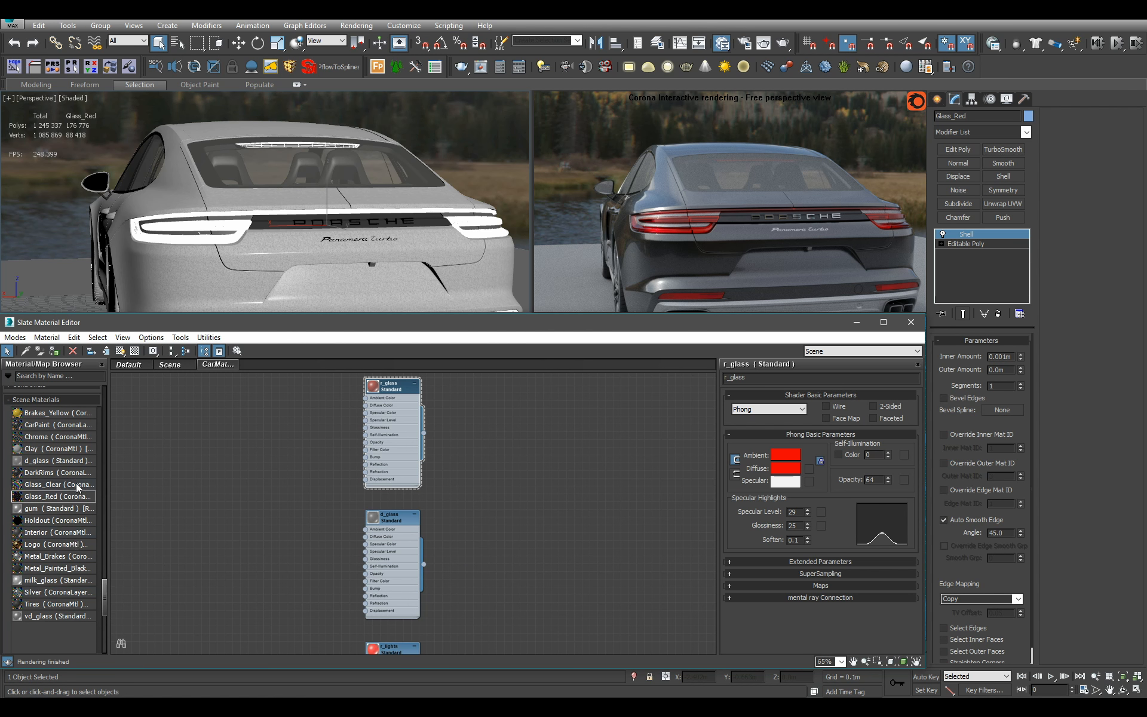
{"action": "key", "text": "Delete"}
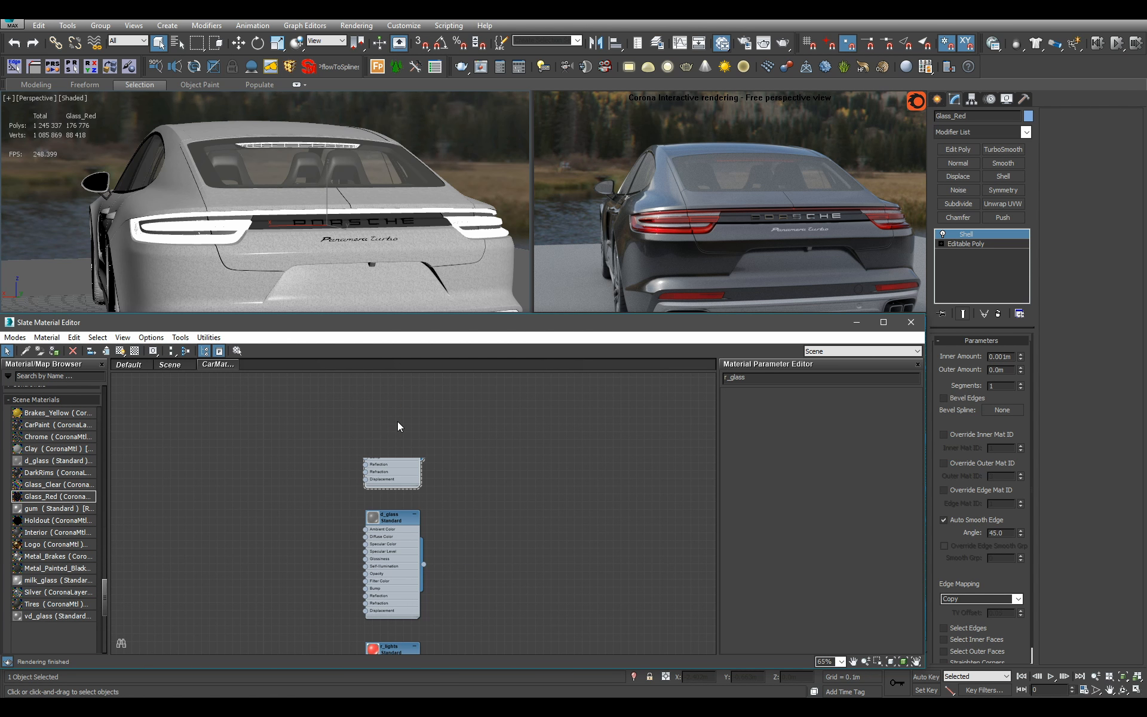
Open the d_glass material's parameters and inspect the red glass in isolation, returning to the full car
{"action": "double_click", "coordinate": [415, 467]}
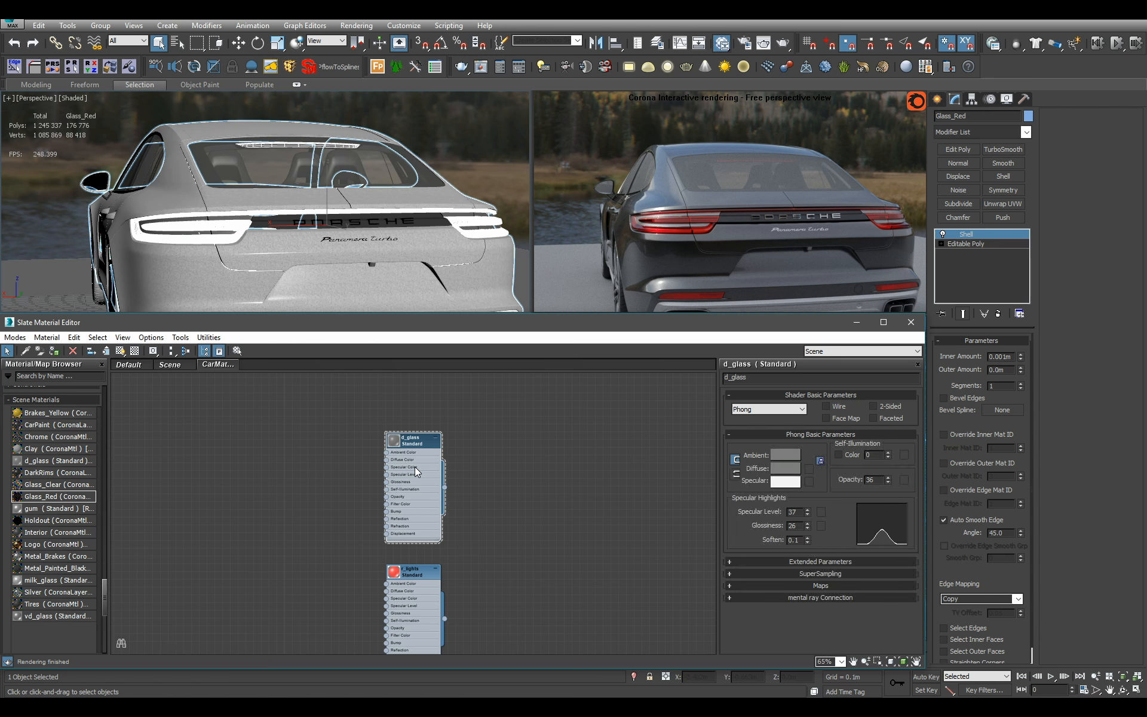
{"action": "key", "text": "alt+q"}
{"action": "middle_click_drag", "start_coordinate": [352, 268], "coordinate": [372, 249], "text": "alt"}
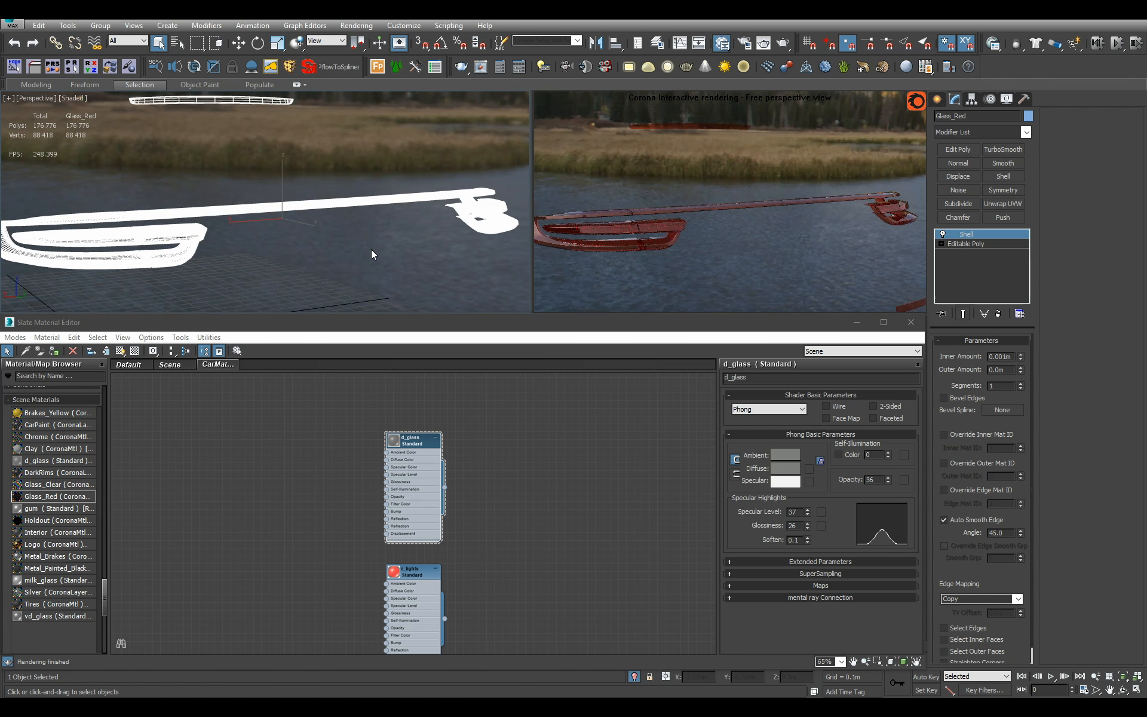
{"action": "left_click", "coordinate": [371, 249]}
{"action": "left_click", "coordinate": [634, 677]}
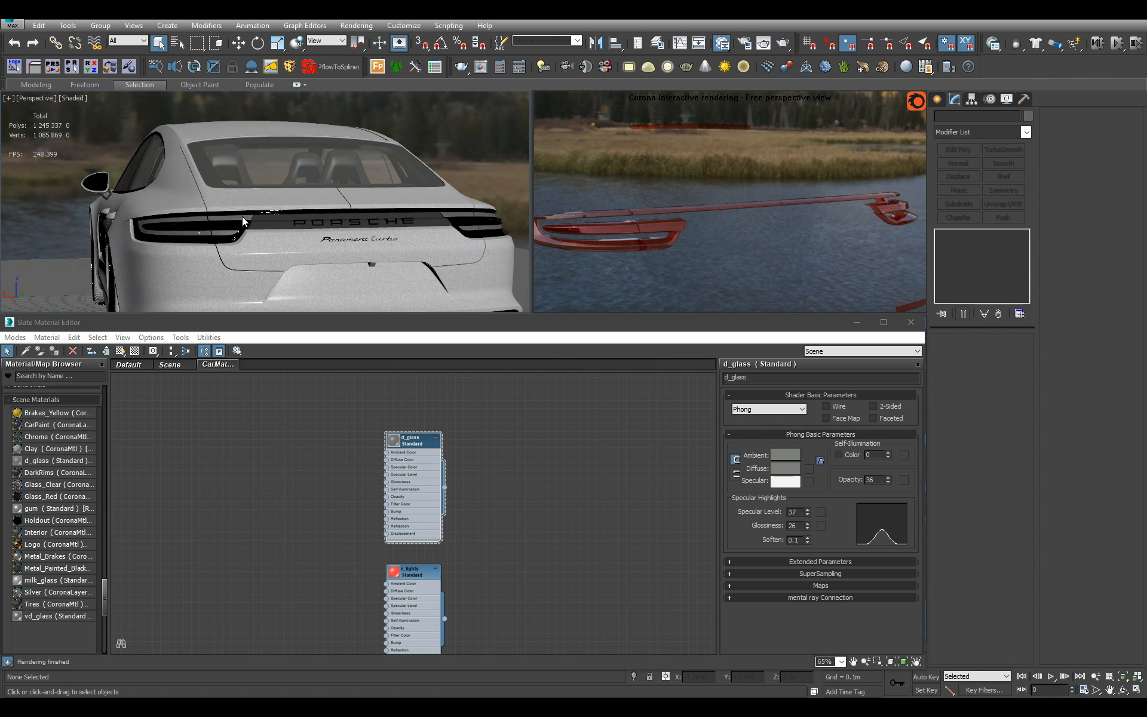
Select the Glass_Rear_Lights object and open the parameters of its vd_glass material
{"action": "left_click", "coordinate": [224, 233]}
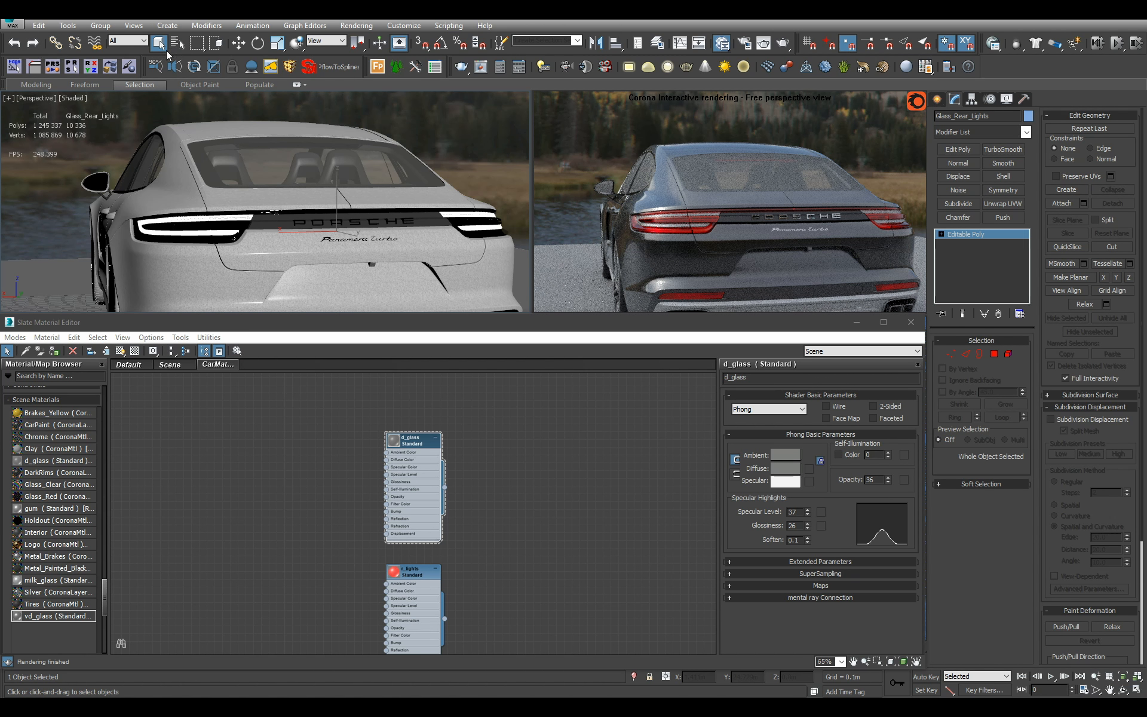
{"action": "key", "text": "w"}
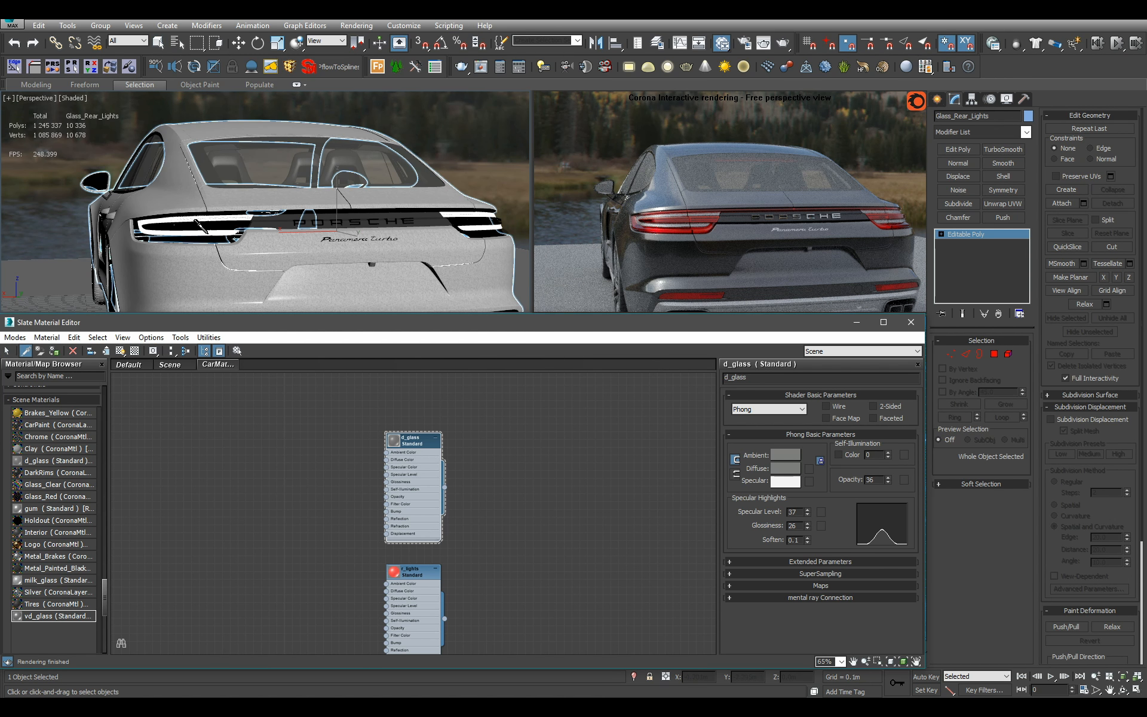
{"action": "left_click", "coordinate": [411, 485]}
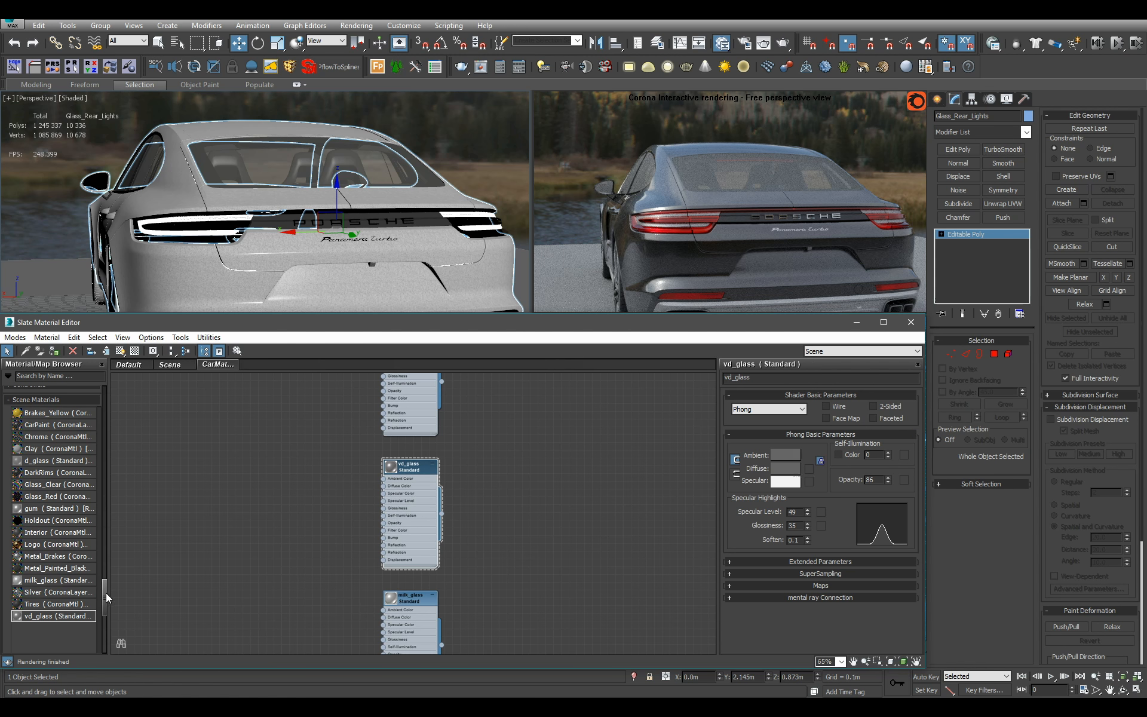
Move the vd_glass node up beside the Corona materials, placing it just below the Glass_Red and Glass_Clear nodes
{"action": "left_click_drag", "start_coordinate": [105, 593], "coordinate": [121, 425]}
{"action": "middle_click_drag", "start_coordinate": [381, 508], "coordinate": [397, 553]}
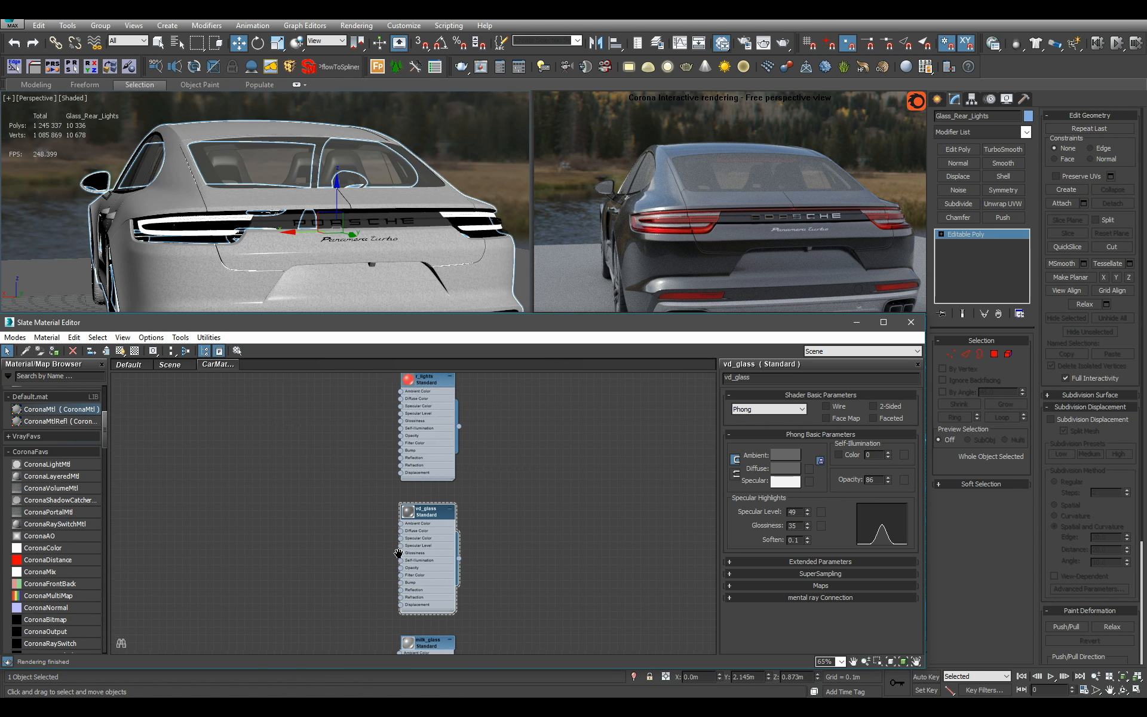
{"action": "scroll", "coordinate": [439, 554], "scroll_direction": "down", "scroll_amount": 5}
{"action": "middle_click_drag", "start_coordinate": [270, 447], "coordinate": [415, 667]}
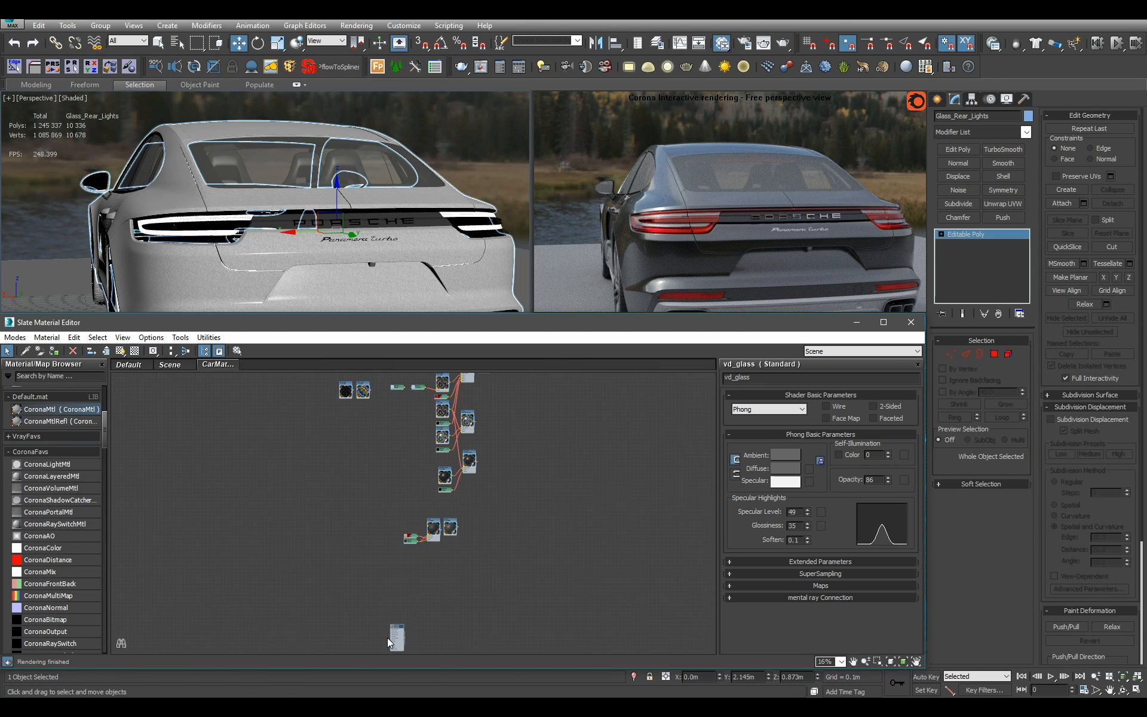
{"action": "left_click_drag", "start_coordinate": [400, 649], "coordinate": [390, 428]}
{"action": "middle_click_drag", "start_coordinate": [389, 428], "coordinate": [393, 572]}
{"action": "scroll", "coordinate": [393, 572], "scroll_direction": "up", "scroll_amount": 2}
{"action": "left_click_drag", "start_coordinate": [391, 572], "coordinate": [392, 577]}
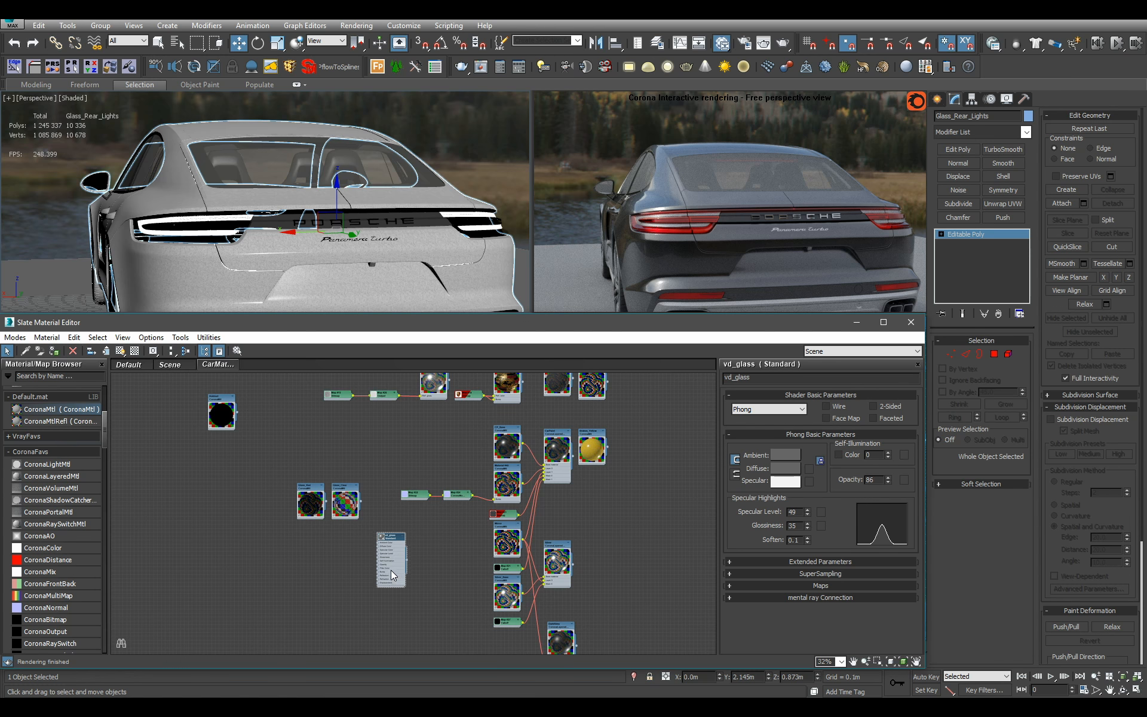
{"action": "middle_click_drag", "start_coordinate": [392, 577], "coordinate": [352, 483]}
{"action": "scroll", "coordinate": [340, 624], "scroll_direction": "down", "scroll_amount": 2}
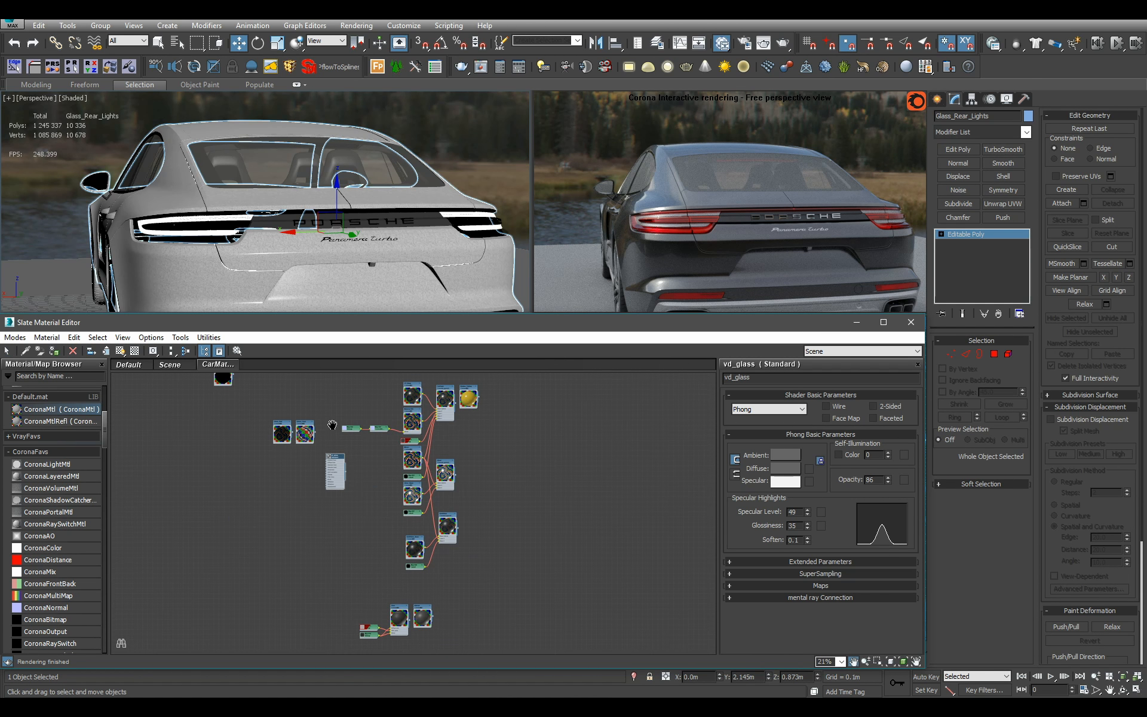
{"action": "left_click_drag", "start_coordinate": [341, 486], "coordinate": [366, 520]}
{"action": "middle_click_drag", "start_coordinate": [366, 520], "coordinate": [419, 546]}
{"action": "scroll", "coordinate": [422, 543], "scroll_direction": "up", "scroll_amount": 2}
{"action": "left_click_drag", "start_coordinate": [406, 536], "coordinate": [234, 480]}
{"action": "middle_click_drag", "start_coordinate": [234, 480], "coordinate": [436, 559]}
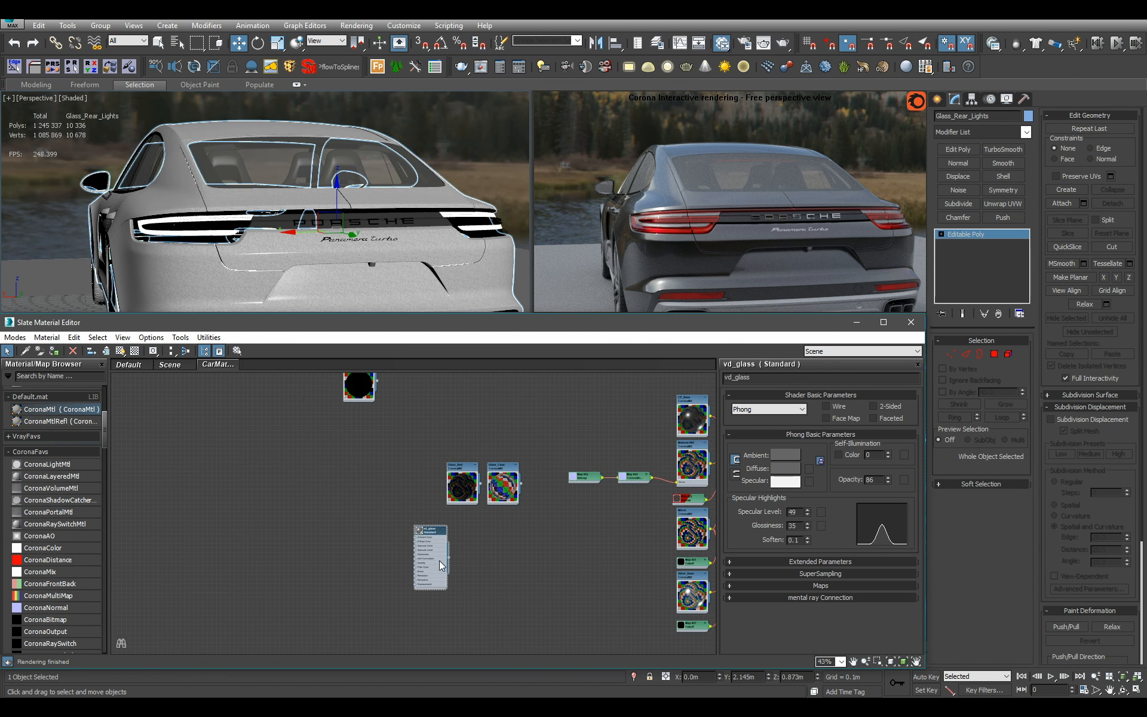
Isolate the Glass_Rear_Lights object and add a Shell modifier to it
{"action": "scroll", "coordinate": [434, 556], "scroll_direction": "up", "scroll_amount": 2}
{"action": "mouse_move", "coordinate": [351, 236]}
{"action": "middle_mouse_down"}
{"action": "mouse_move", "coordinate": [267, 254]}
{"action": "mouse_move", "coordinate": [239, 237]}
{"action": "mouse_move", "coordinate": [355, 239]}
{"action": "mouse_move", "coordinate": [351, 230]}
{"action": "middle_mouse_up"}
{"action": "key", "text": "alt+q"}
{"action": "scroll", "coordinate": [267, 254], "scroll_direction": "up", "scroll_amount": 2}
{"action": "scroll", "coordinate": [355, 239], "scroll_direction": "up", "scroll_amount": 3}
{"action": "left_click", "coordinate": [1016, 176]}
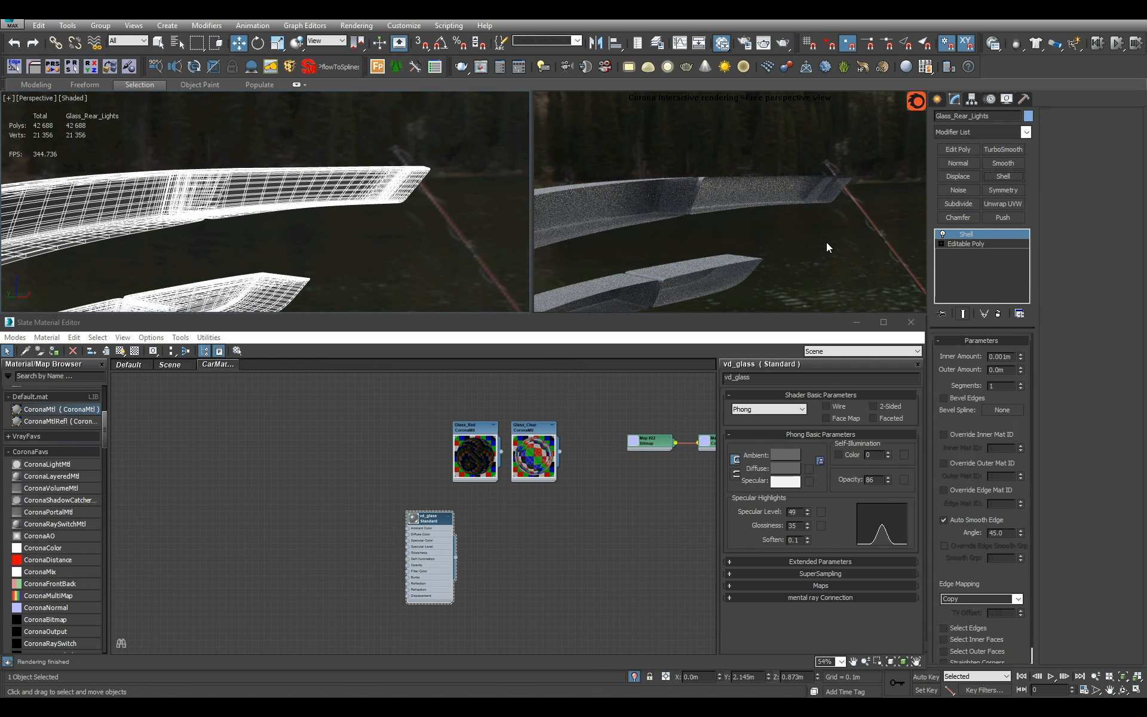
Duplicate the Glass_Red material next to vd_glass and rename the copy Glass_VeryDark
{"action": "scroll", "coordinate": [530, 515], "scroll_direction": "up", "scroll_amount": 2}
{"action": "scroll", "coordinate": [453, 458], "scroll_direction": "up", "scroll_amount": 1}
{"action": "mouse_move", "coordinate": [453, 493]}
{"action": "middle_mouse_down"}
{"action": "mouse_move", "coordinate": [453, 457]}
{"action": "mouse_move", "coordinate": [441, 516]}
{"action": "middle_mouse_up"}
{"action": "left_click_drag", "start_coordinate": [427, 457], "coordinate": [487, 583], "text": "shift"}
{"action": "double_click", "coordinate": [486, 583]}
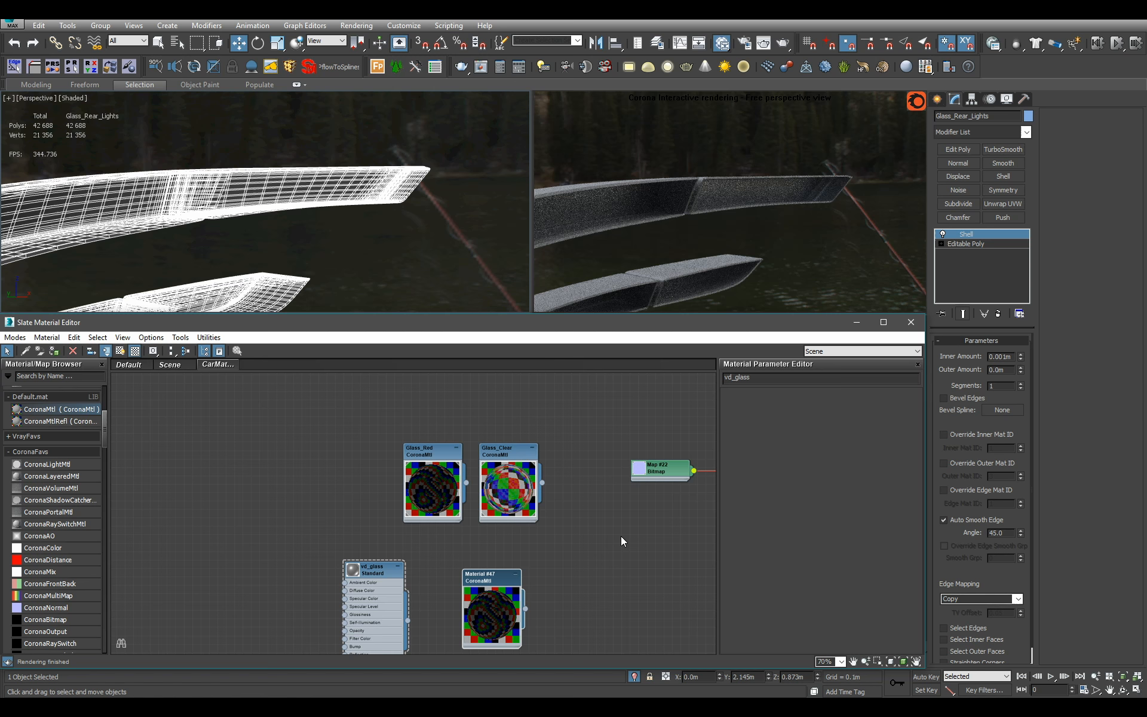
{"action": "left_click", "coordinate": [776, 377]}
{"action": "type", "text": "G"}
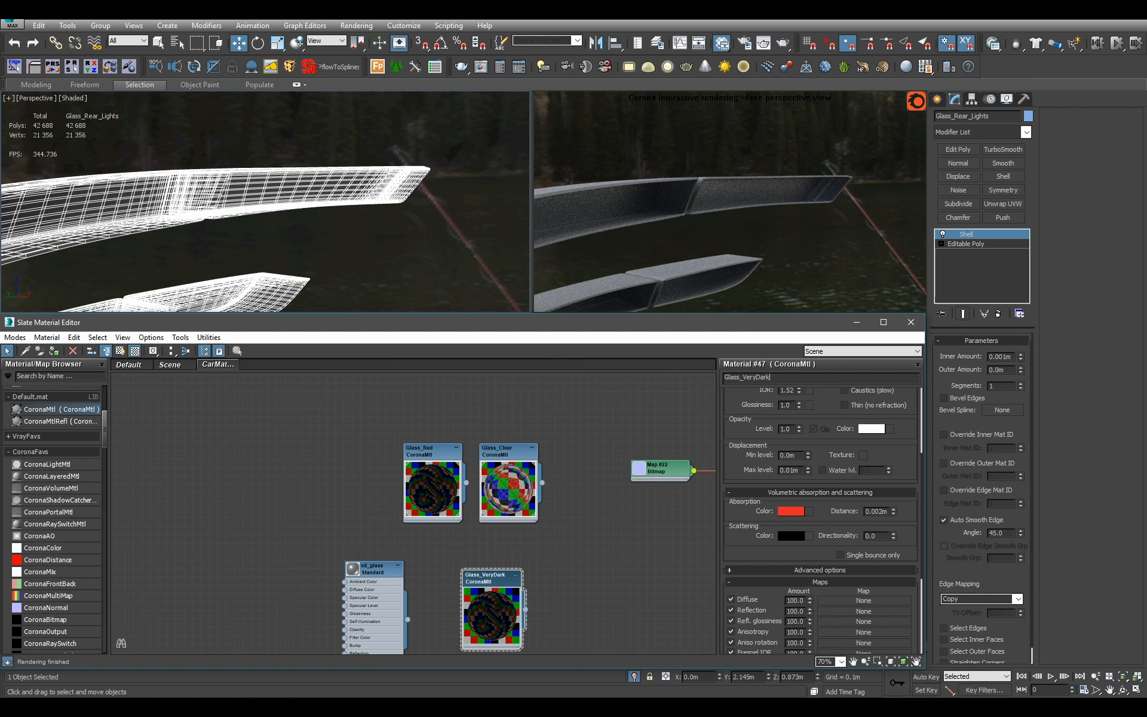
{"action": "key", "text": "Return"}
Assign Glass_VeryDark to the rear light glass and view the strips against the daylight background
{"action": "left_click", "coordinate": [496, 575]}
{"action": "key", "text": "a"}
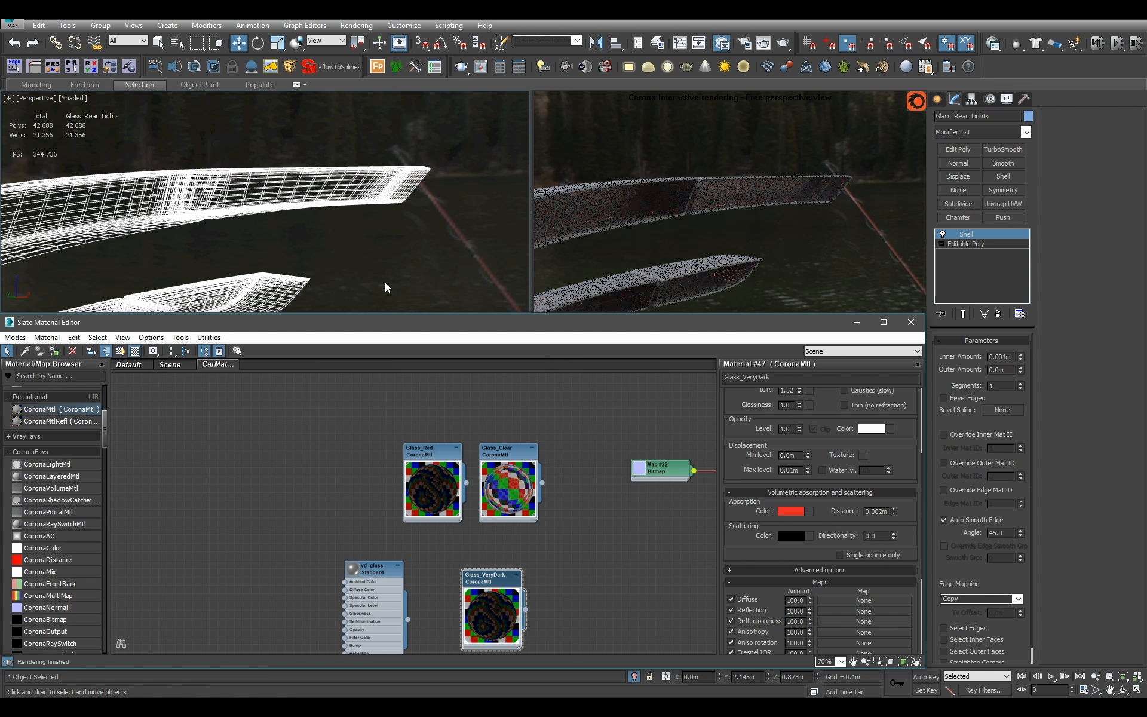
{"action": "middle_click_drag", "start_coordinate": [385, 282], "coordinate": [412, 239], "text": "alt"}
{"action": "middle_click_drag", "start_coordinate": [412, 239], "coordinate": [389, 248]}
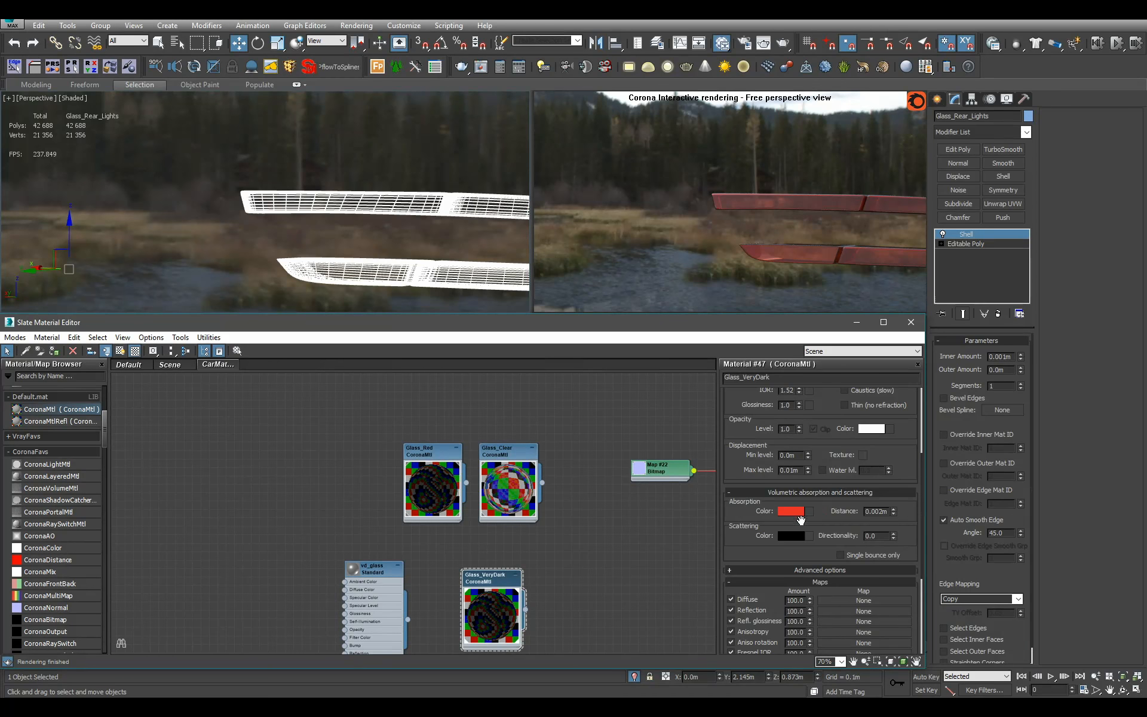
Set Glass_VeryDark's absorption color to hue 250 and saturation 240
{"action": "left_click", "coordinate": [792, 512]}
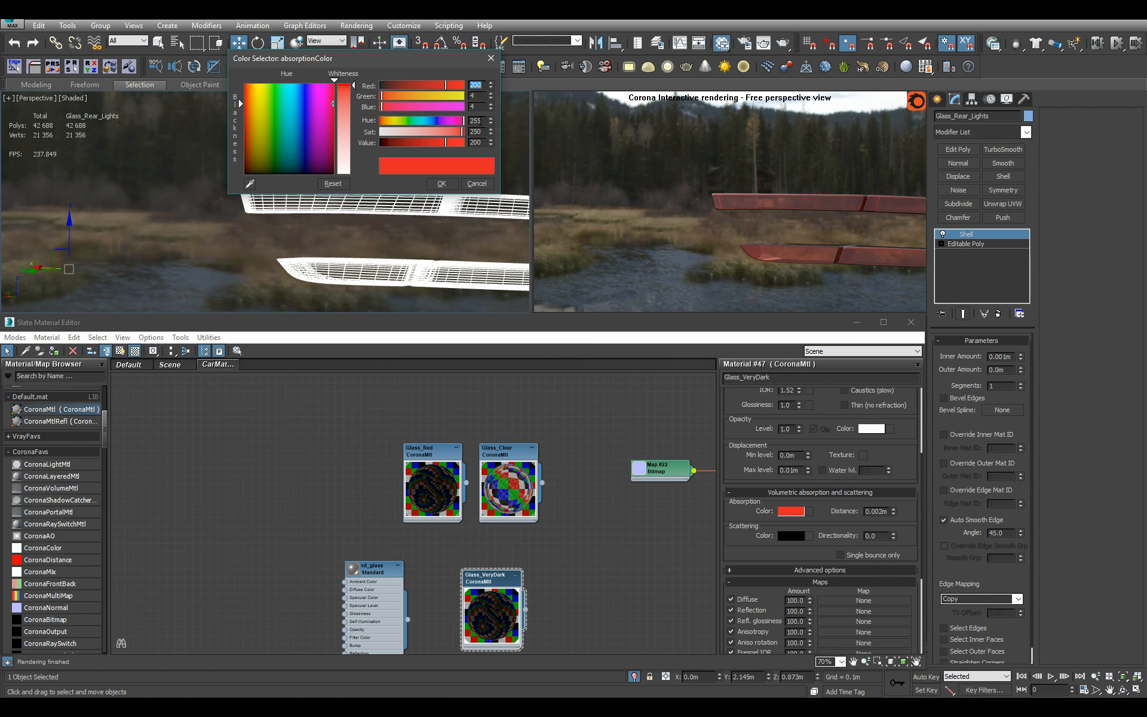
{"action": "double_click", "coordinate": [481, 121]}
{"action": "type", "text": "250"}
{"action": "key", "text": "Return"}
{"action": "left_click", "coordinate": [441, 184]}
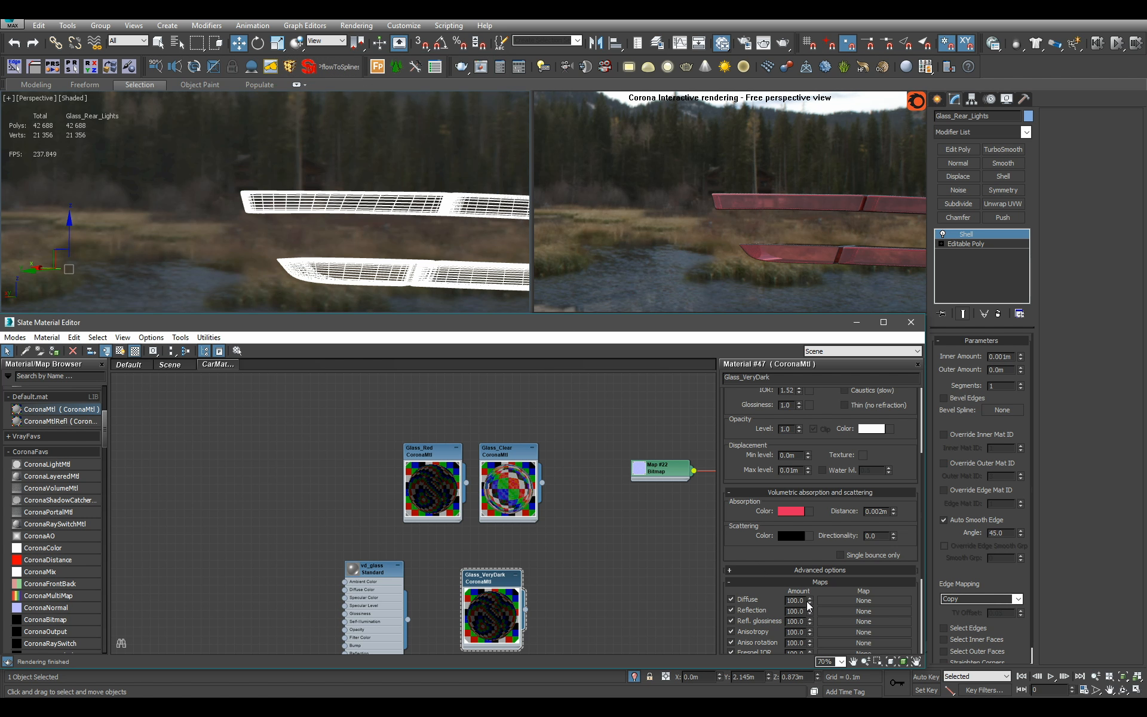
{"action": "left_click", "coordinate": [791, 508]}
{"action": "double_click", "coordinate": [476, 131]}
{"action": "type", "text": "240"}
{"action": "key", "text": "Return"}
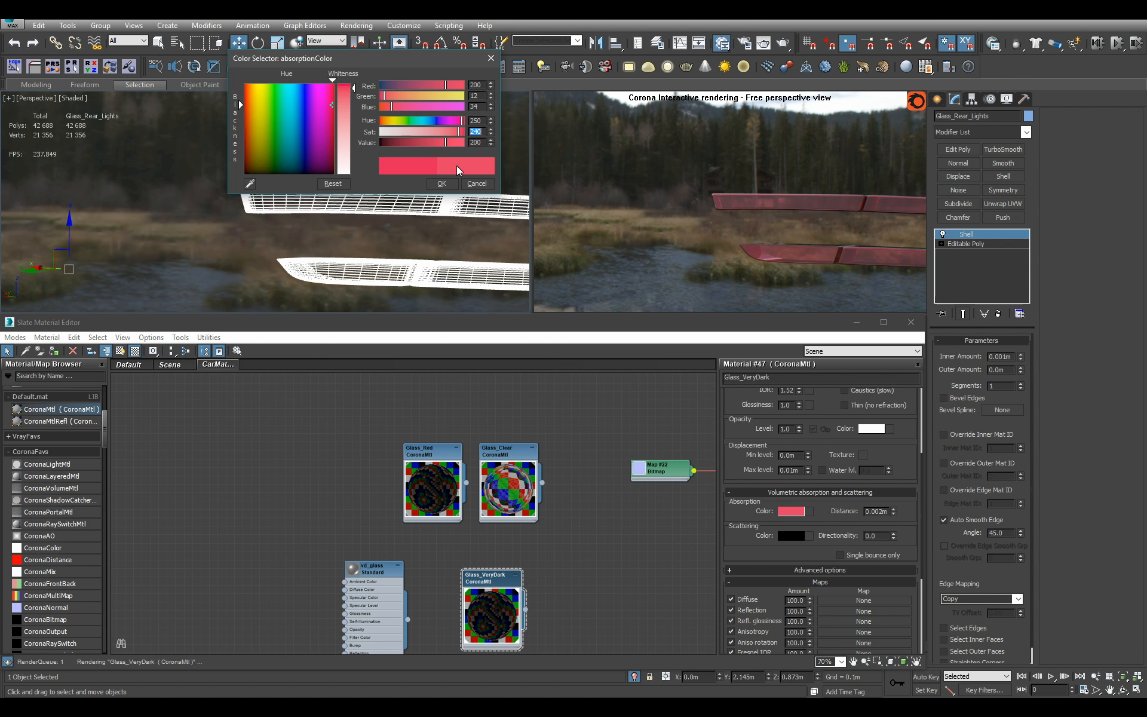
{"action": "left_click", "coordinate": [454, 183]}
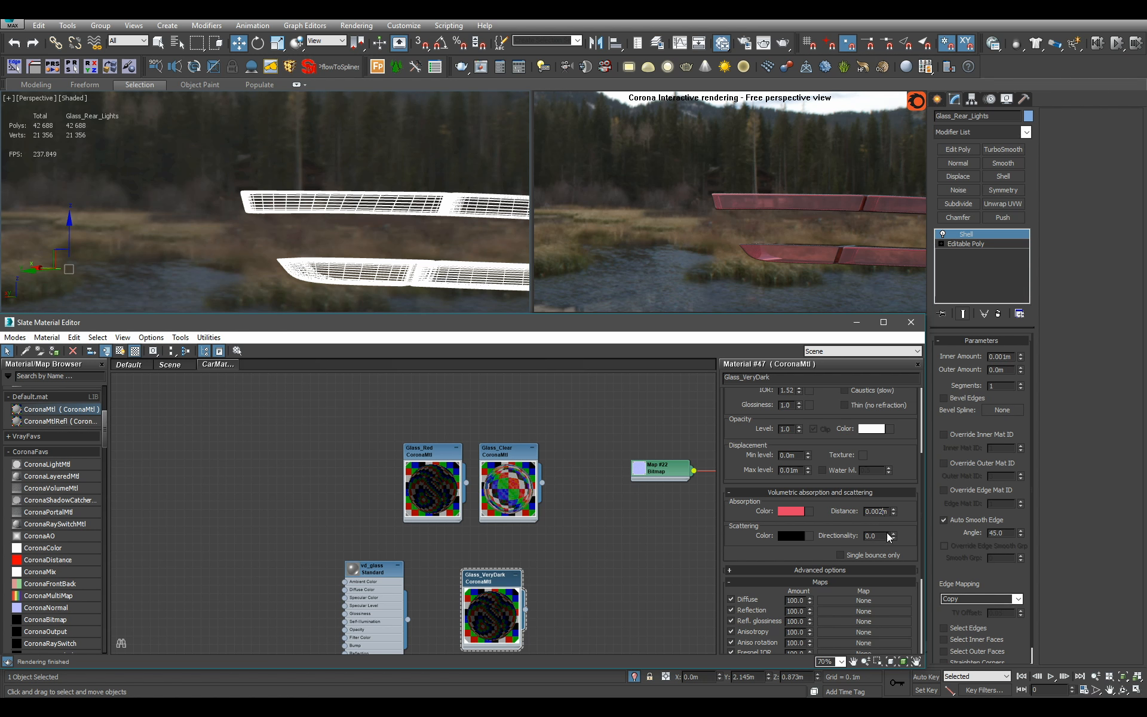
Try absorption distances of 0.005 m and 0.001 m on Glass_VeryDark and compare the glass from another angle
{"action": "type", "text": "5"}
{"action": "key", "text": "Return"}
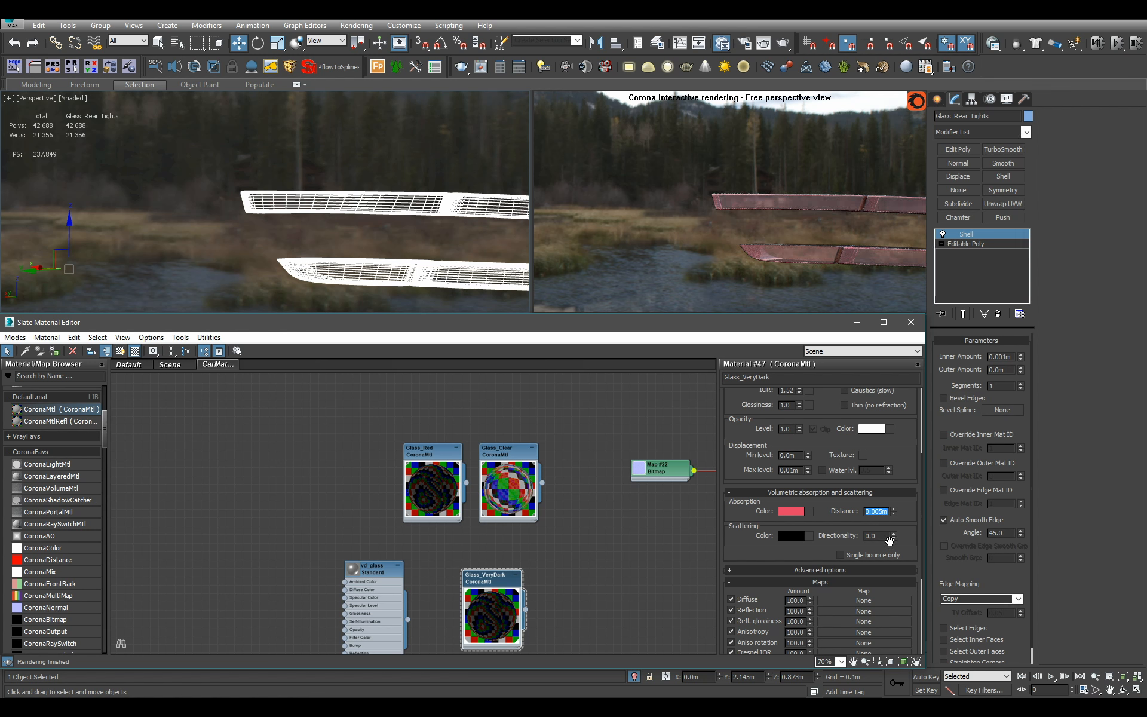
{"action": "type", "text": "0.001"}
{"action": "key", "text": "Return"}
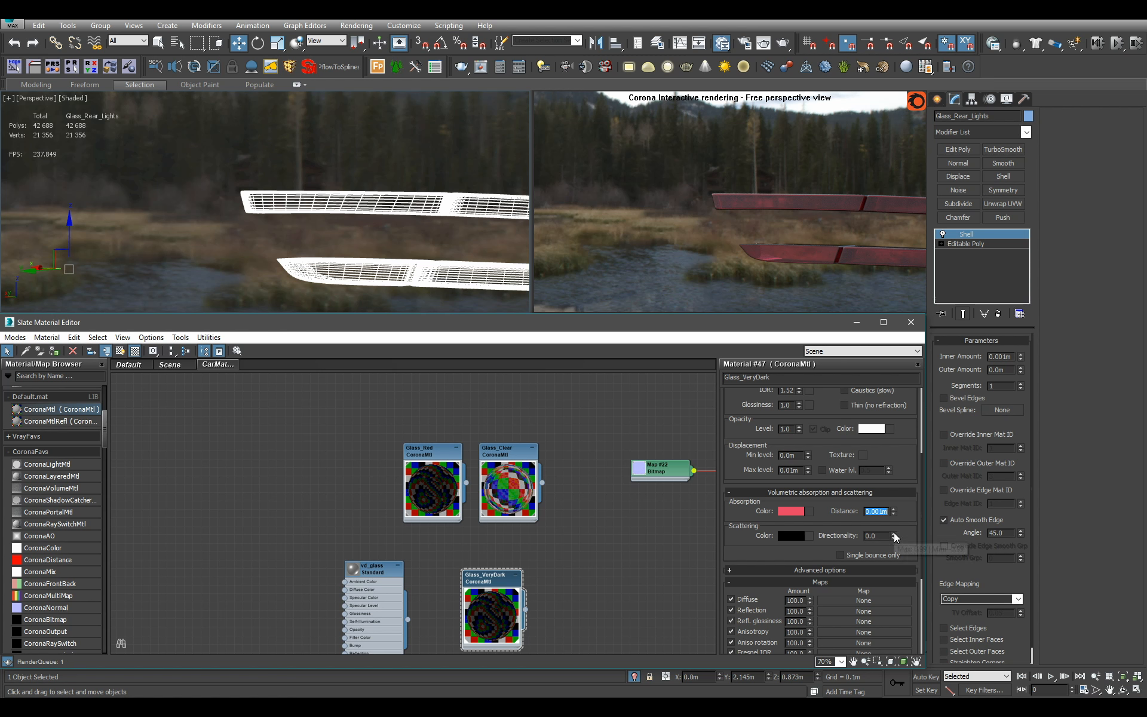
{"action": "double_click", "coordinate": [877, 511]}
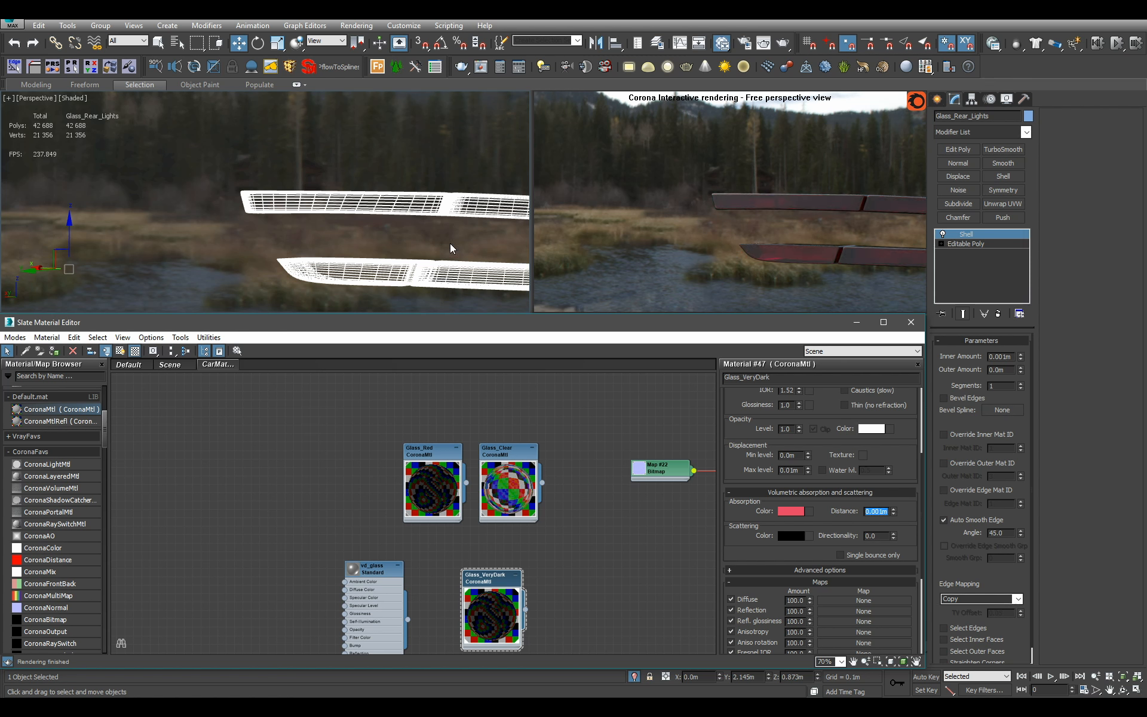
{"action": "middle_click_drag", "start_coordinate": [450, 243], "coordinate": [572, 413], "text": "alt"}
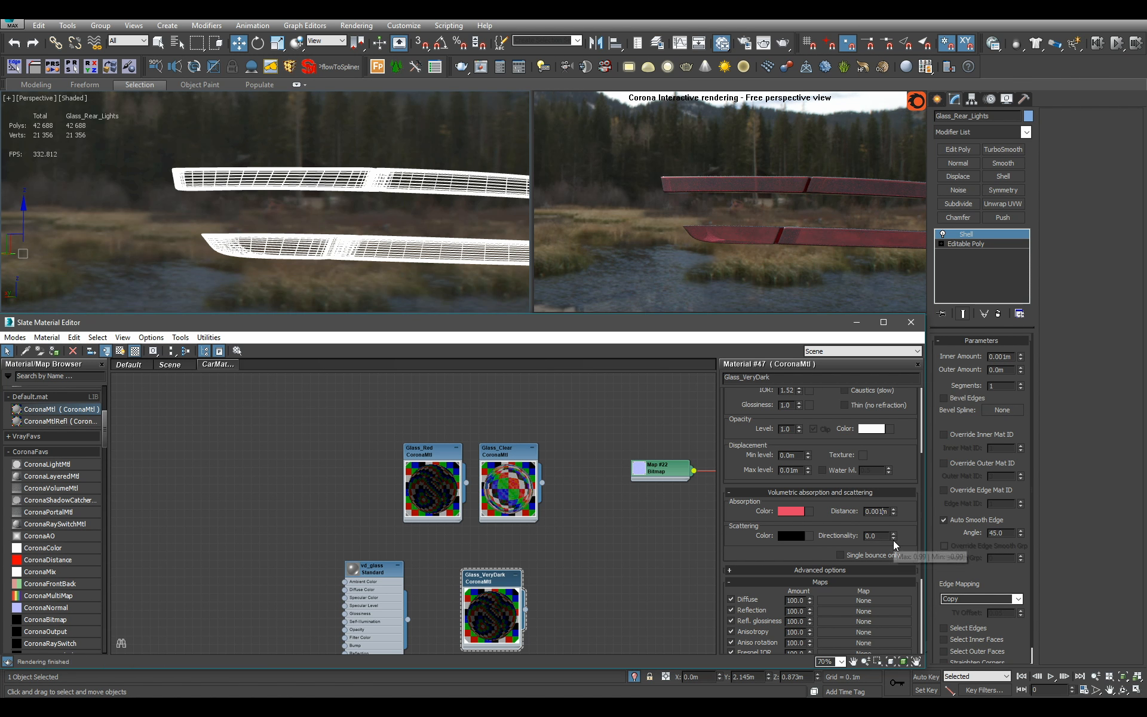
Set Glass_VeryDark's absorption distance to 0.01 m and darken its absorption color to a value of 64
{"action": "type", "text": "0.01"}
{"action": "key", "text": "Return"}
{"action": "left_click", "coordinate": [796, 511]}
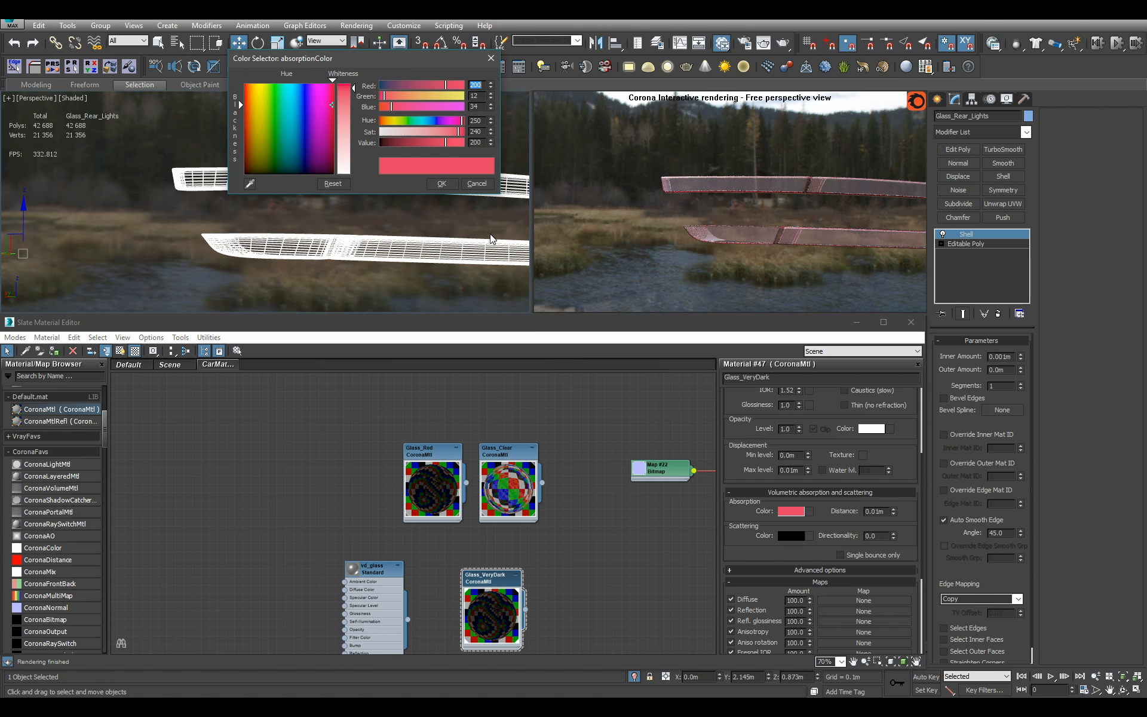
{"action": "double_click", "coordinate": [475, 142]}
{"action": "type", "text": "64"}
{"action": "key", "text": "Return"}
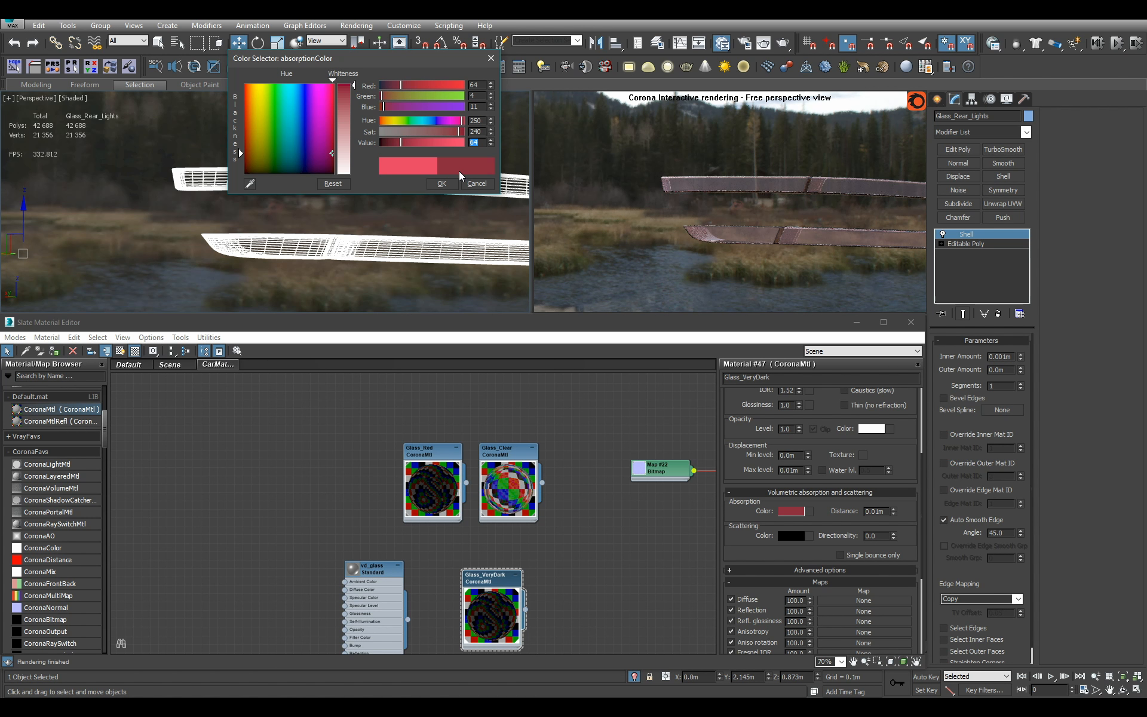
{"action": "left_click", "coordinate": [456, 183]}
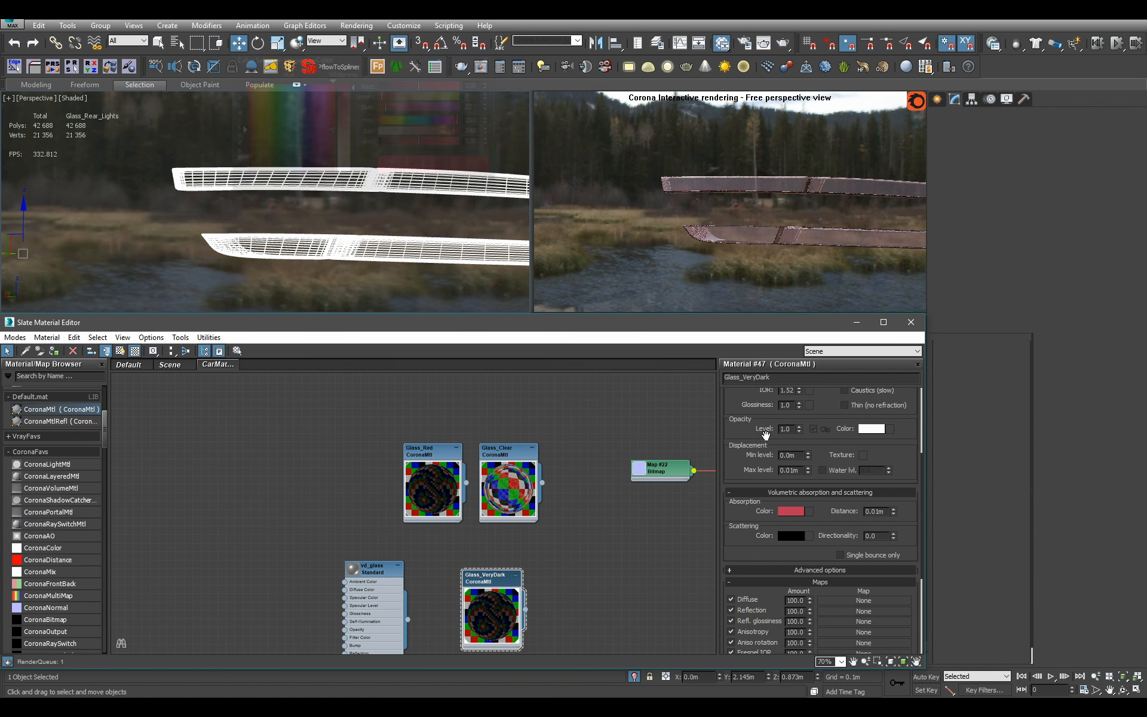
Try an absorption distance of 0 m on Glass_VeryDark and change it to 0.001 m
{"action": "double_click", "coordinate": [878, 511]}
{"action": "type", "text": "0"}
{"action": "key", "text": "Return"}
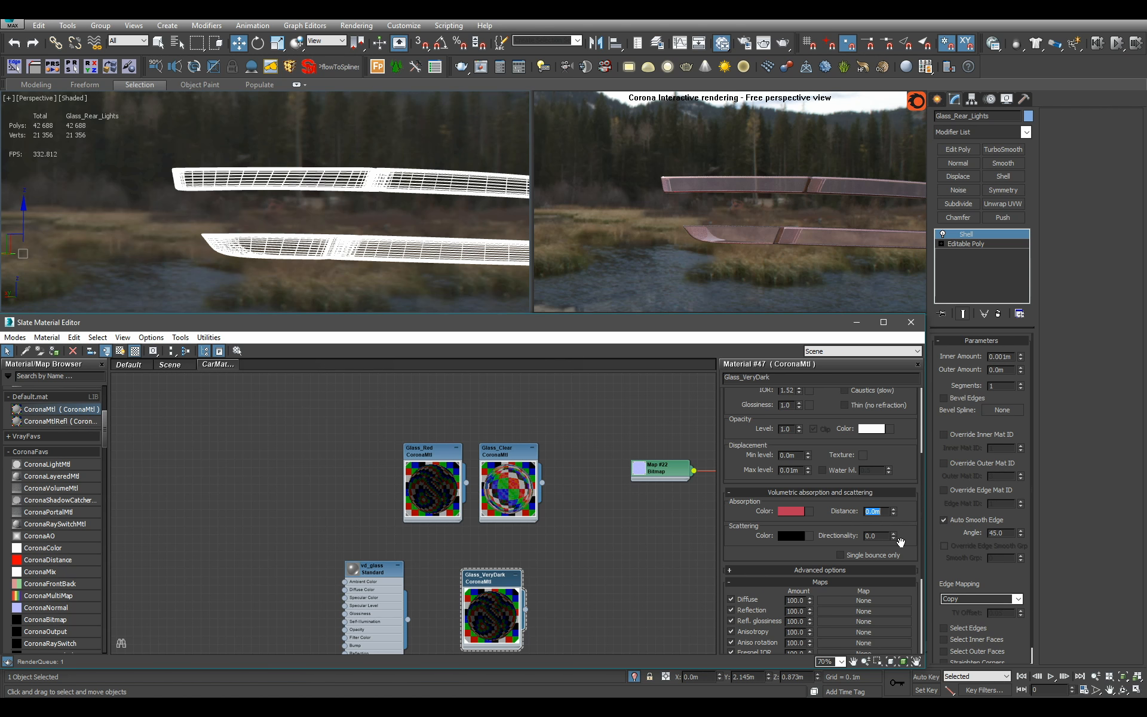
{"action": "key", "text": "ctrl+z"}
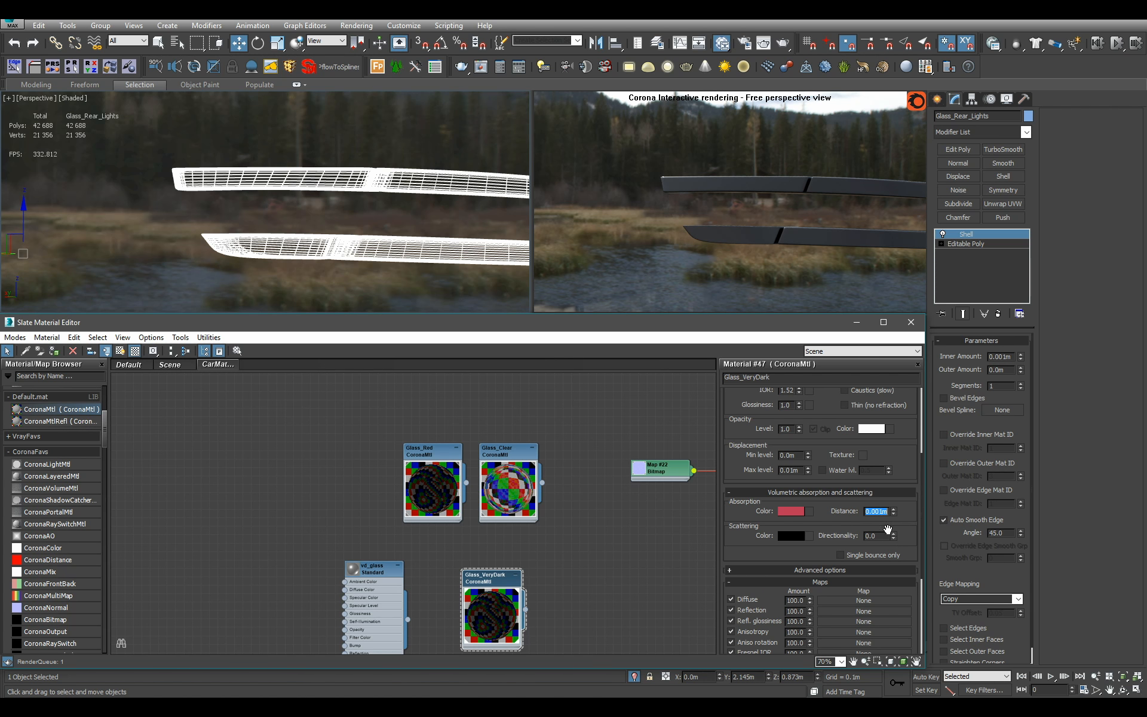
End the isolation of the rear light glass to bring back the whole car
{"action": "middle_click_drag", "start_coordinate": [359, 227], "coordinate": [434, 244], "text": "alt"}
{"action": "left_click", "coordinate": [635, 676]}
{"action": "scroll", "coordinate": [411, 235], "scroll_direction": "up", "scroll_amount": 2}
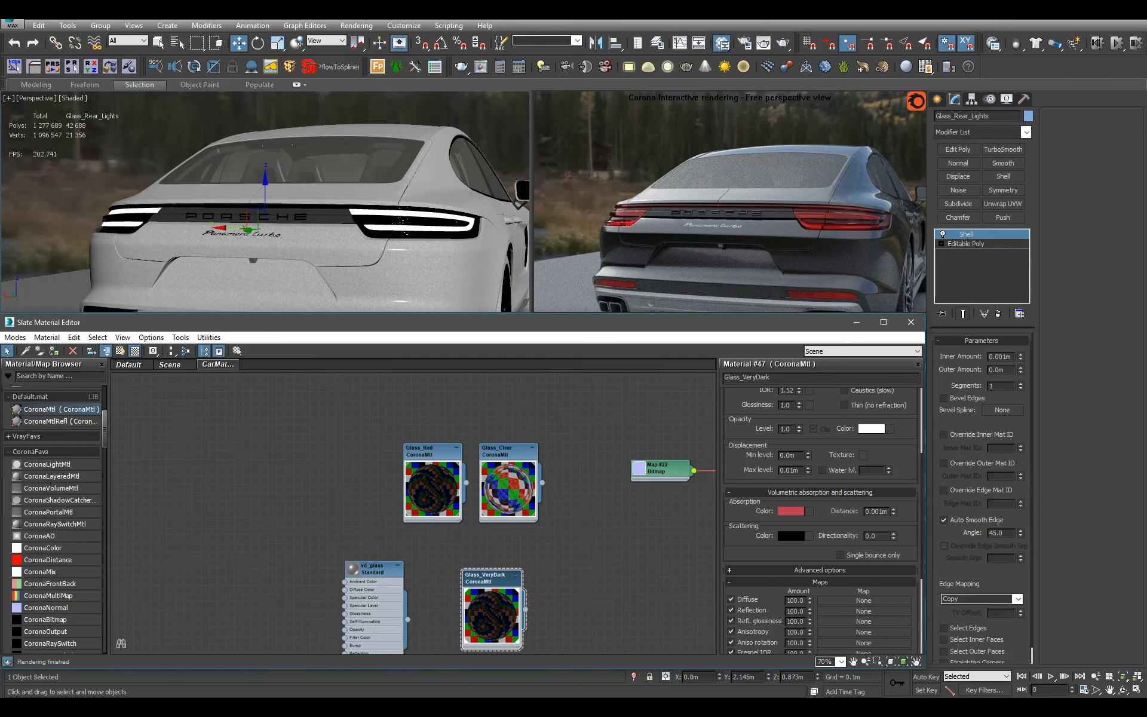
Examine the rear lights and the chrome lettering on the car's rear in the interactive render, both close up and from farther away
{"action": "scroll", "coordinate": [321, 228], "scroll_direction": "up", "scroll_amount": 6}
{"action": "key", "text": "q"}
{"action": "left_click", "coordinate": [321, 228]}
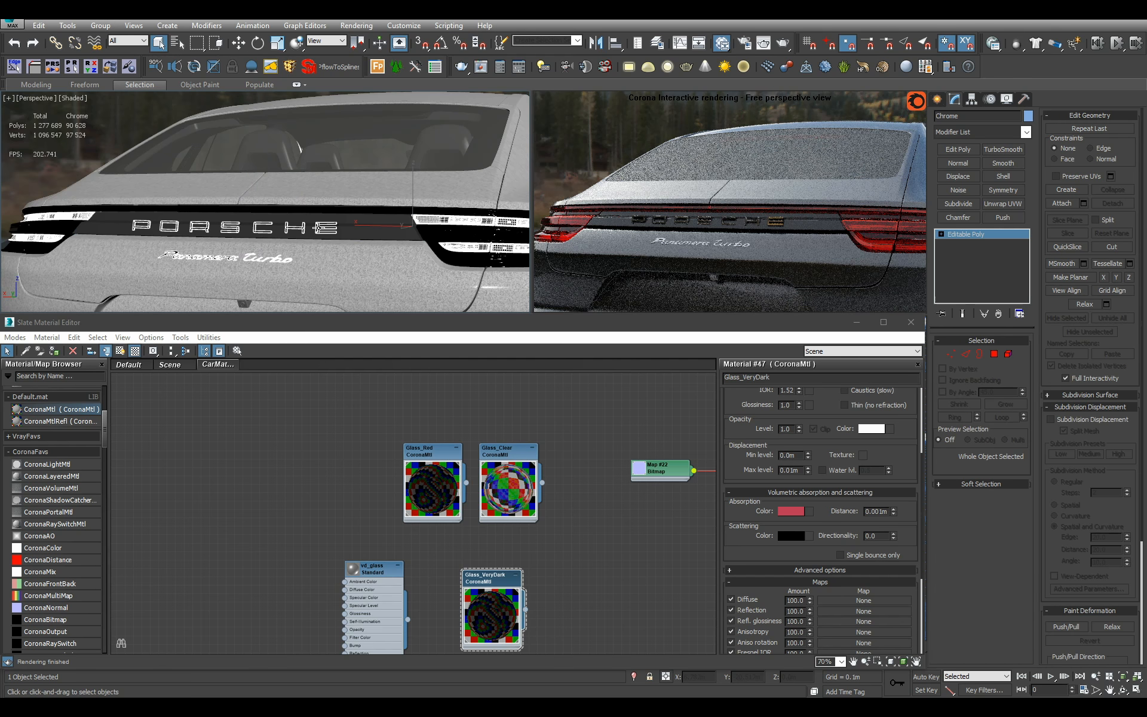
{"action": "scroll", "coordinate": [321, 228], "scroll_direction": "down", "scroll_amount": 6}
{"action": "scroll", "coordinate": [297, 207], "scroll_direction": "up", "scroll_amount": 5}
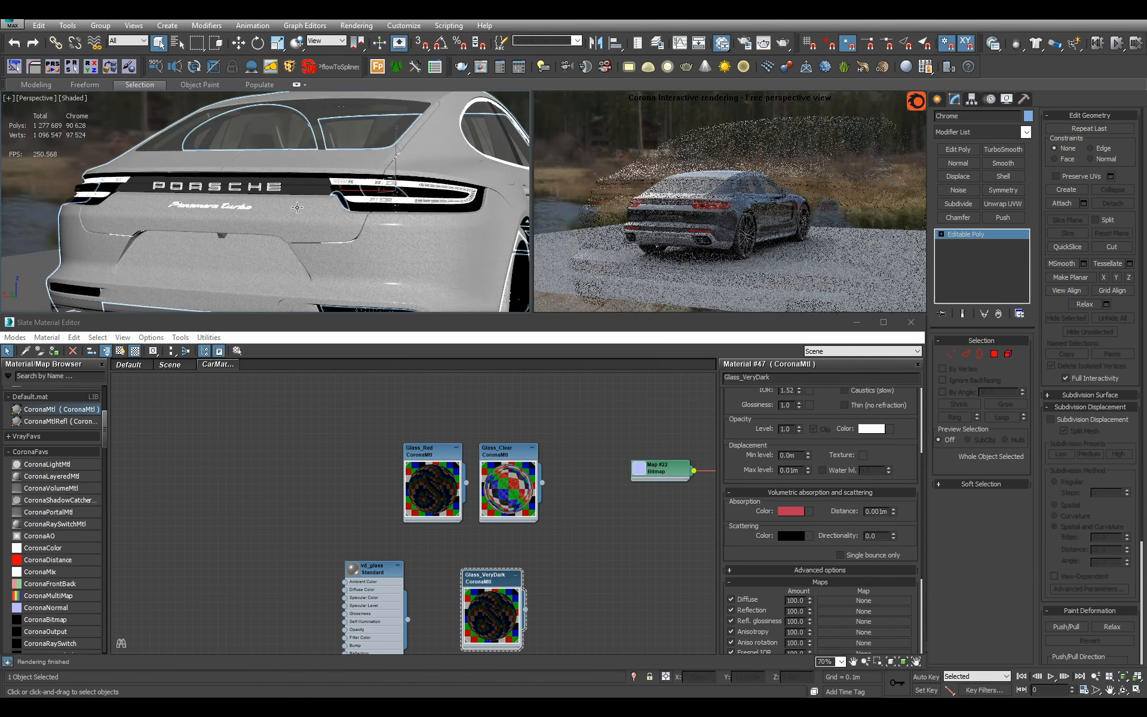
{"action": "scroll", "coordinate": [297, 207], "scroll_direction": "up", "scroll_amount": 4}
{"action": "scroll", "coordinate": [299, 212], "scroll_direction": "down", "scroll_amount": 3}
{"action": "scroll", "coordinate": [302, 220], "scroll_direction": "up", "scroll_amount": 4}
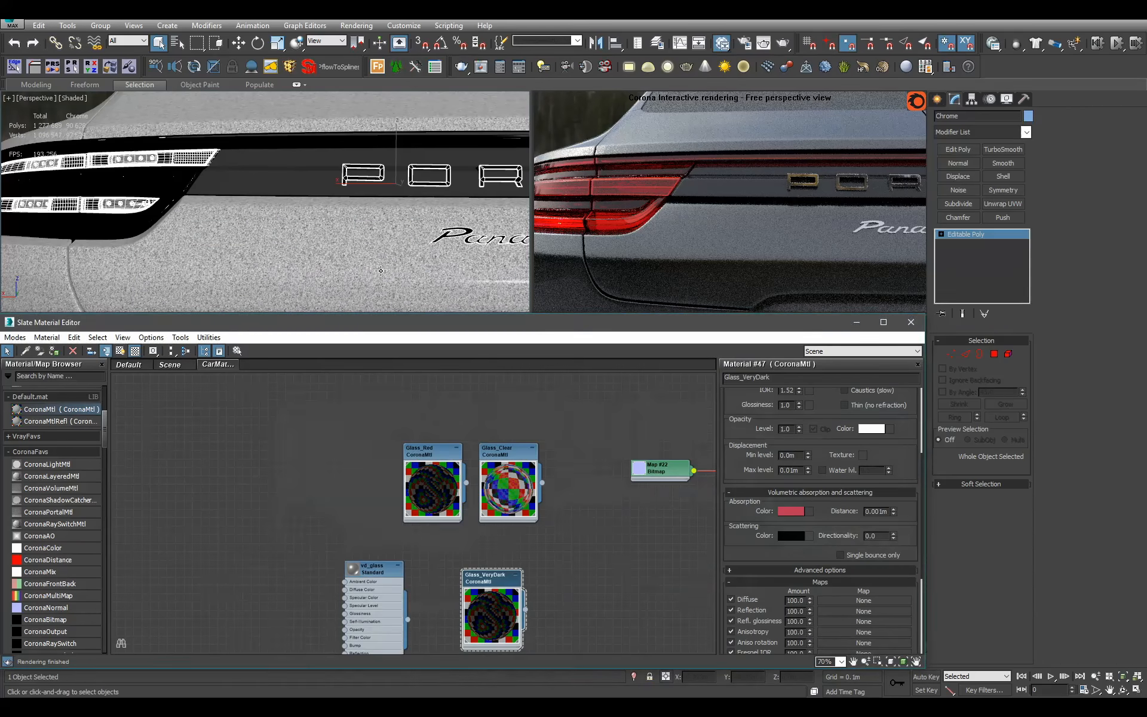
{"action": "scroll", "coordinate": [400, 240], "scroll_direction": "down", "scroll_amount": 8}
{"action": "middle_click_drag", "start_coordinate": [400, 241], "coordinate": [389, 239], "text": "alt"}
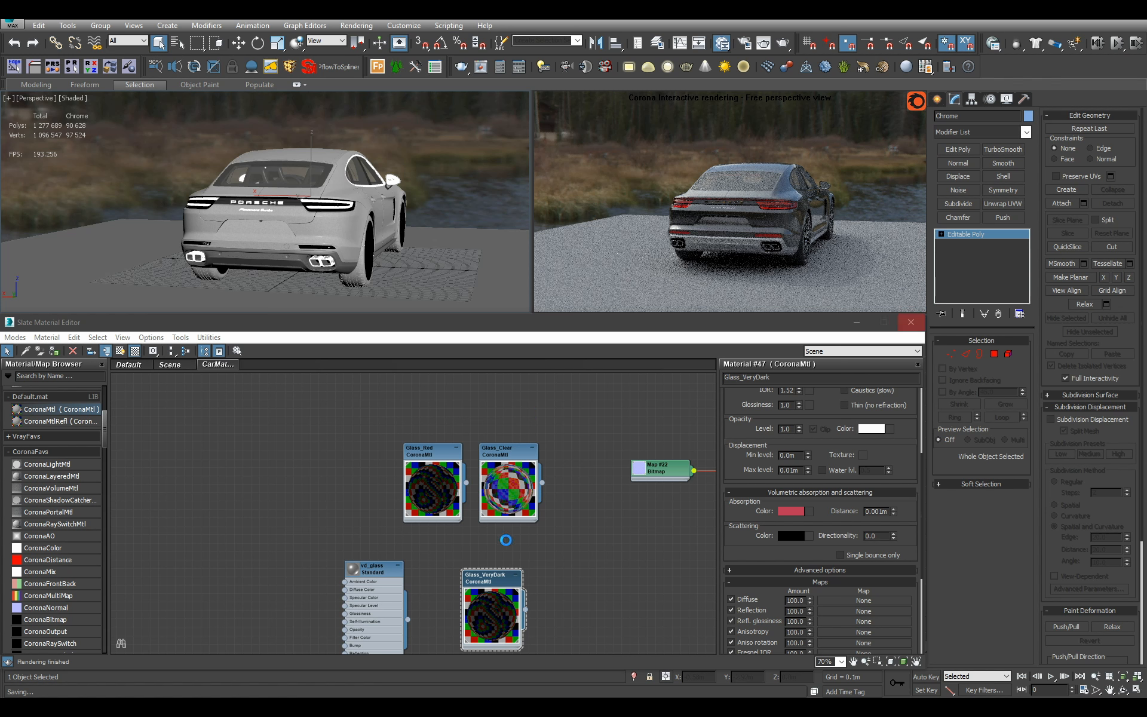
Delete the old vd_glass Standard material node and place the Glass_VeryDark node directly below Glass_Clear
{"action": "scroll", "coordinate": [388, 591], "scroll_direction": "up", "scroll_amount": 1}
{"action": "middle_click_drag", "start_coordinate": [389, 591], "coordinate": [385, 520]}
{"action": "left_click", "coordinate": [385, 519]}
{"action": "key", "text": "Delete"}
{"action": "left_click_drag", "start_coordinate": [495, 530], "coordinate": [514, 485]}
{"action": "scroll", "coordinate": [348, 190], "scroll_direction": "down", "scroll_amount": 3}
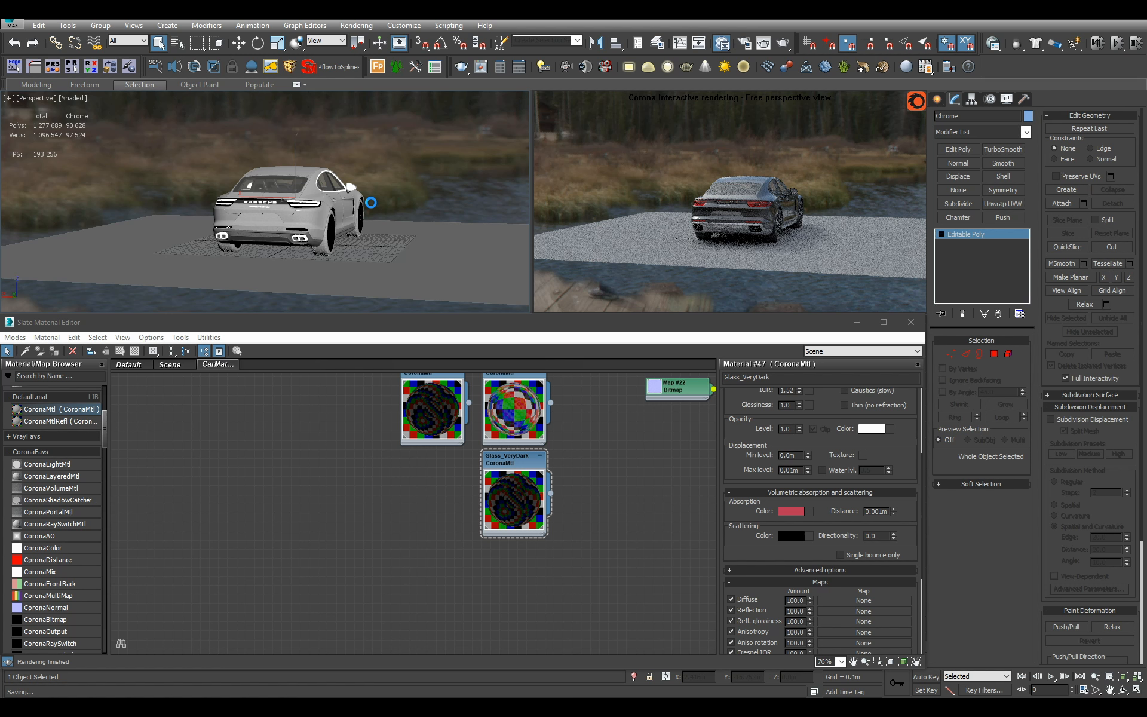
{"action": "key", "text": "m"}
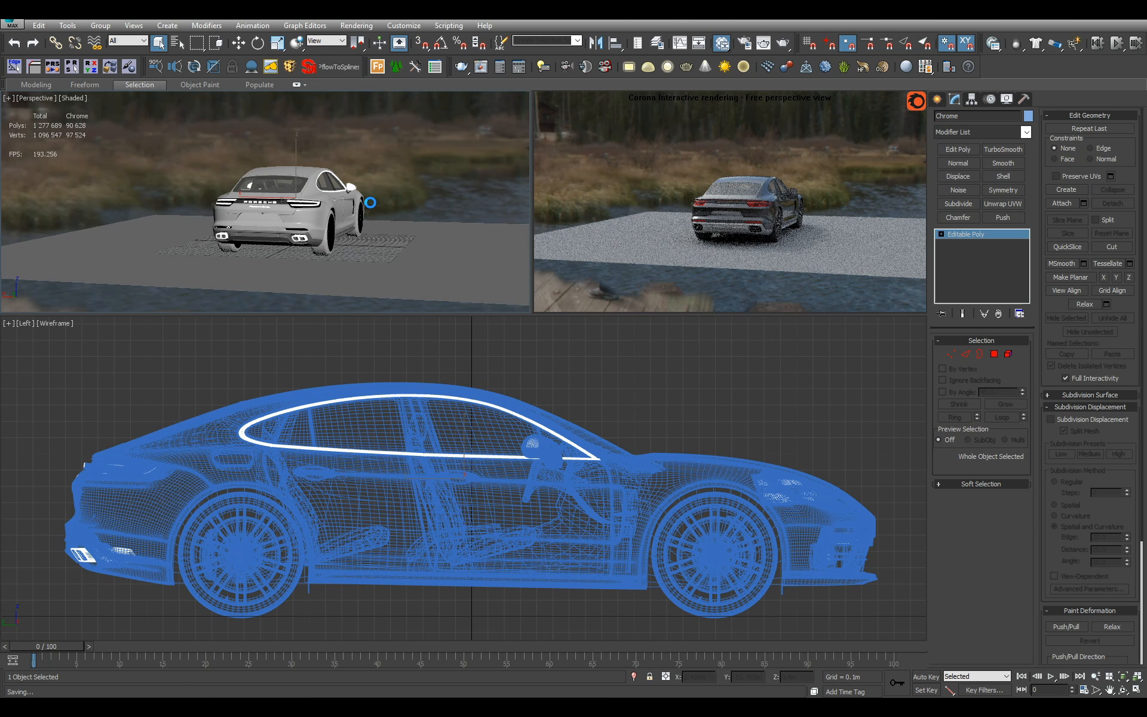
{"action": "key", "text": "m"}
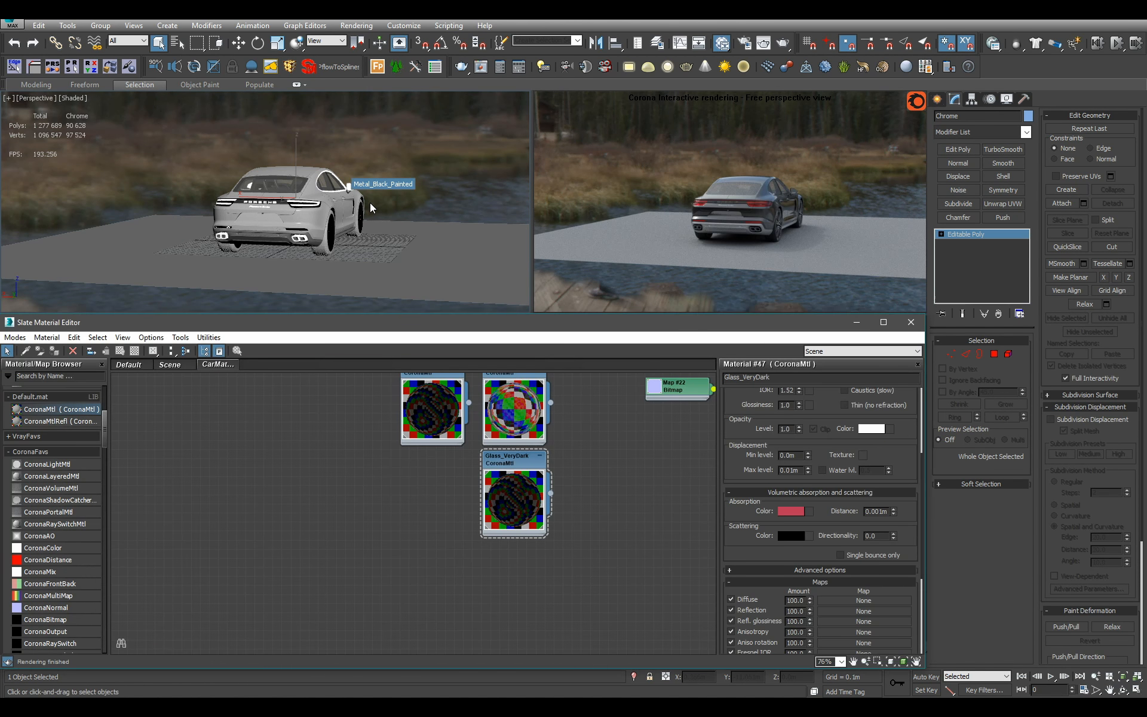
Clear the object selection and open the parameters of the d_glass Standard material among the remaining unconverted materials
{"action": "scroll", "coordinate": [364, 202], "scroll_direction": "down", "scroll_amount": 1}
{"action": "left_click", "coordinate": [433, 210]}
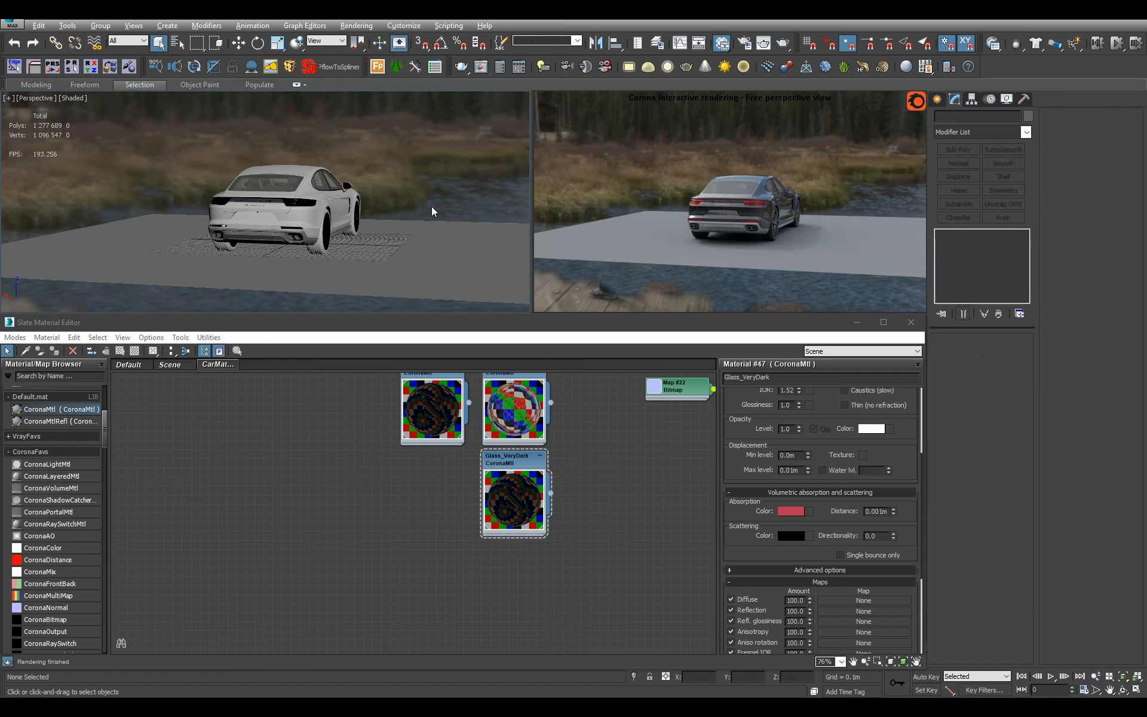
{"action": "middle_click_drag", "start_coordinate": [432, 213], "coordinate": [366, 206], "text": "alt"}
{"action": "scroll", "coordinate": [572, 525], "scroll_direction": "down", "scroll_amount": 8}
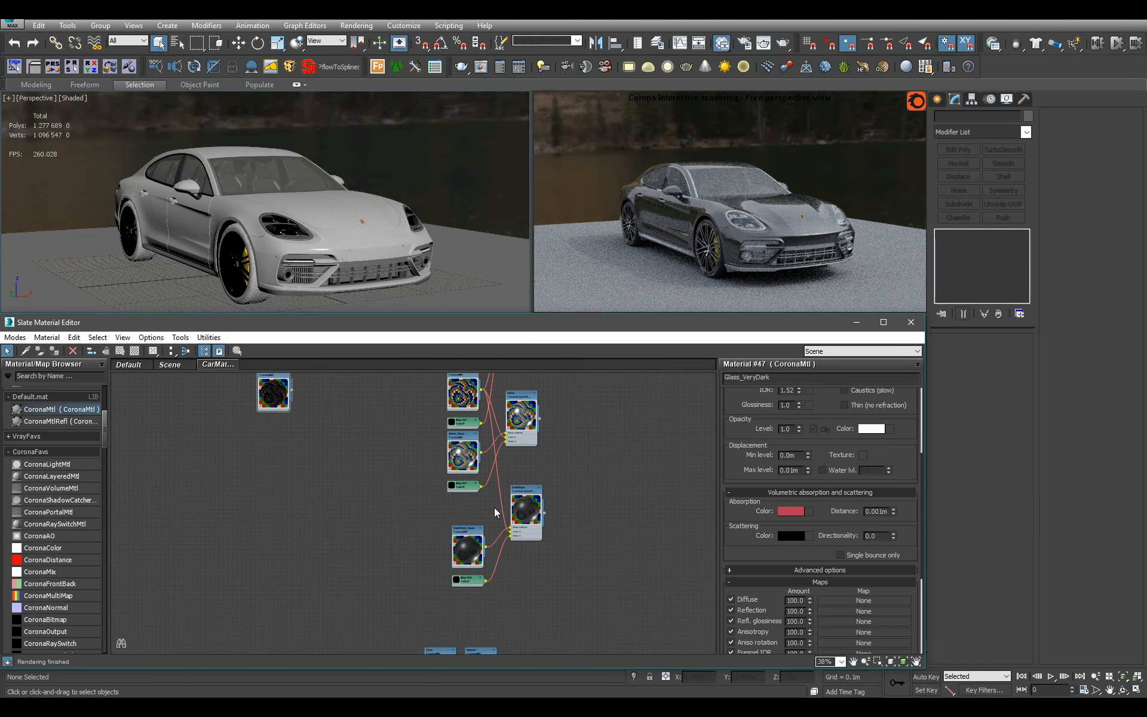
{"action": "scroll", "coordinate": [482, 479], "scroll_direction": "down", "scroll_amount": 6}
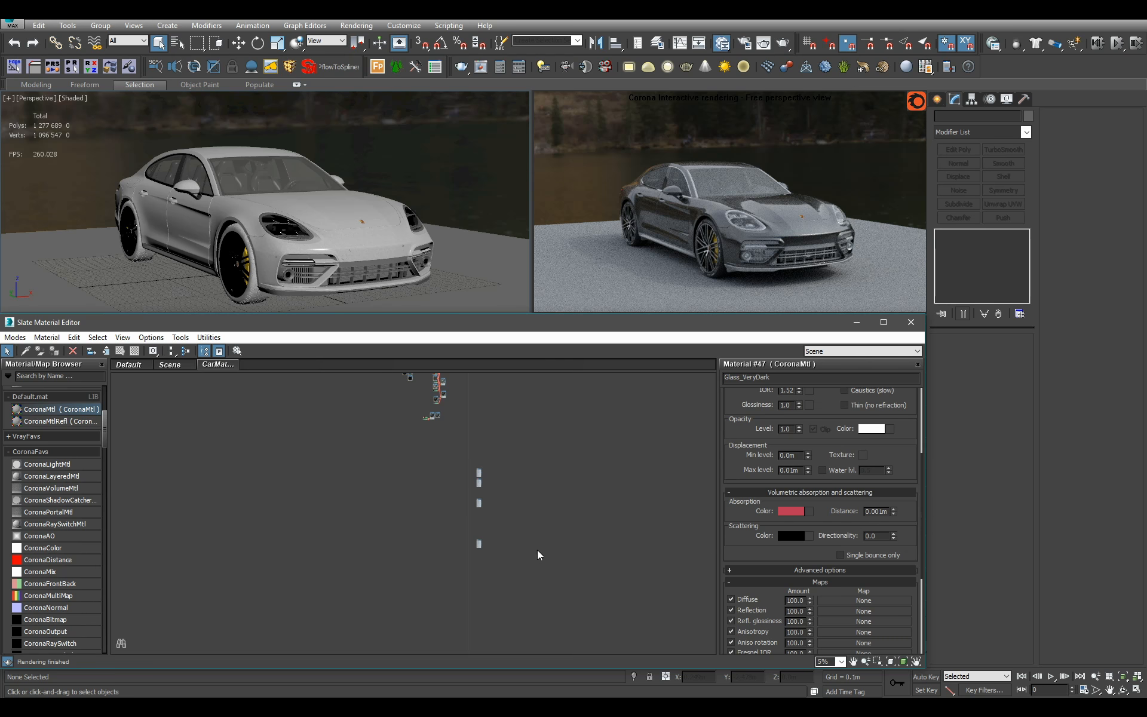
{"action": "scroll", "coordinate": [508, 528], "scroll_direction": "up", "scroll_amount": 6}
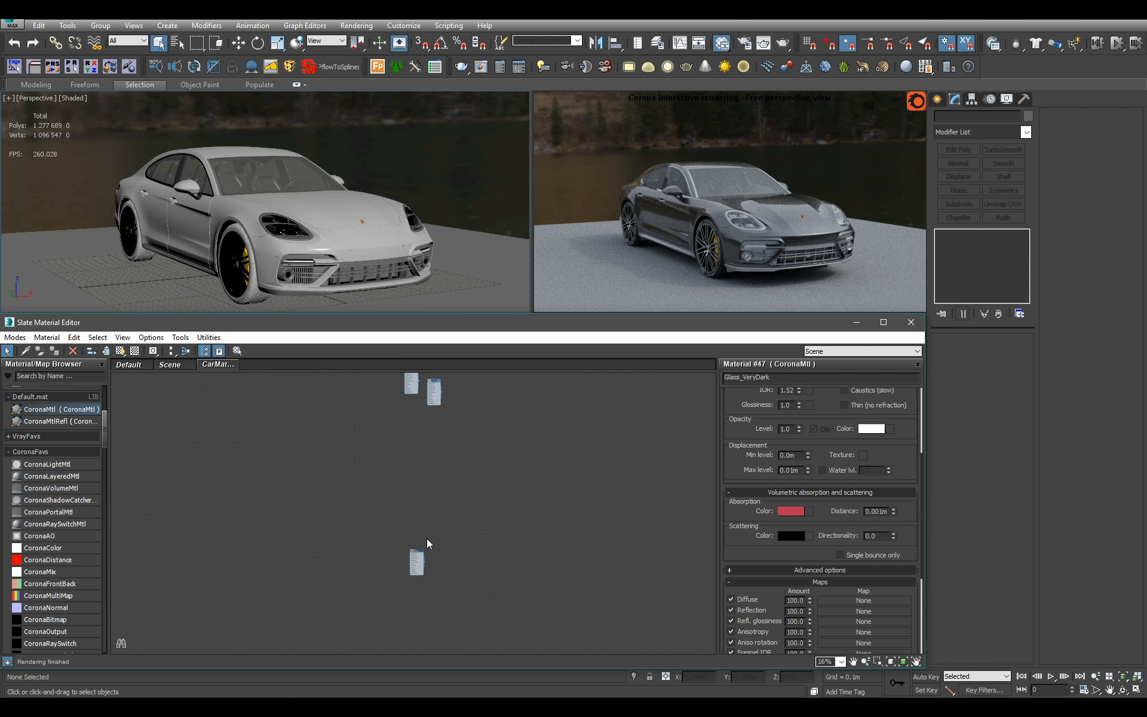
{"action": "scroll", "coordinate": [506, 515], "scroll_direction": "up", "scroll_amount": 6}
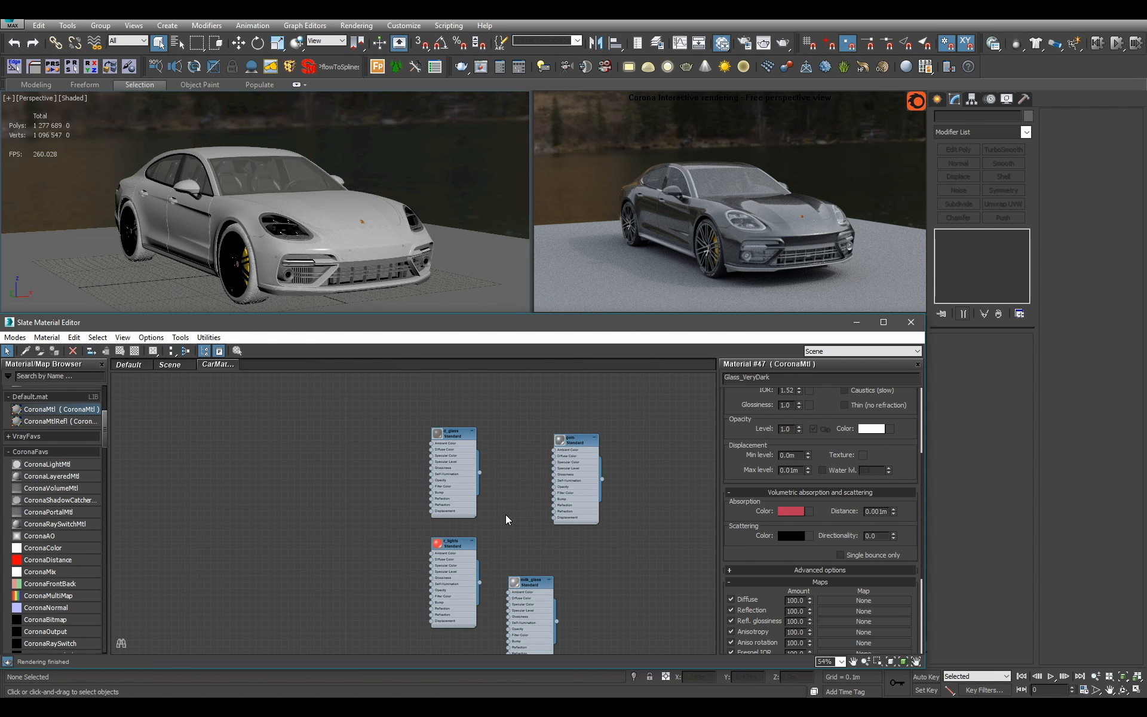
{"action": "scroll", "coordinate": [505, 514], "scroll_direction": "up", "scroll_amount": 2}
{"action": "double_click", "coordinate": [444, 465]}
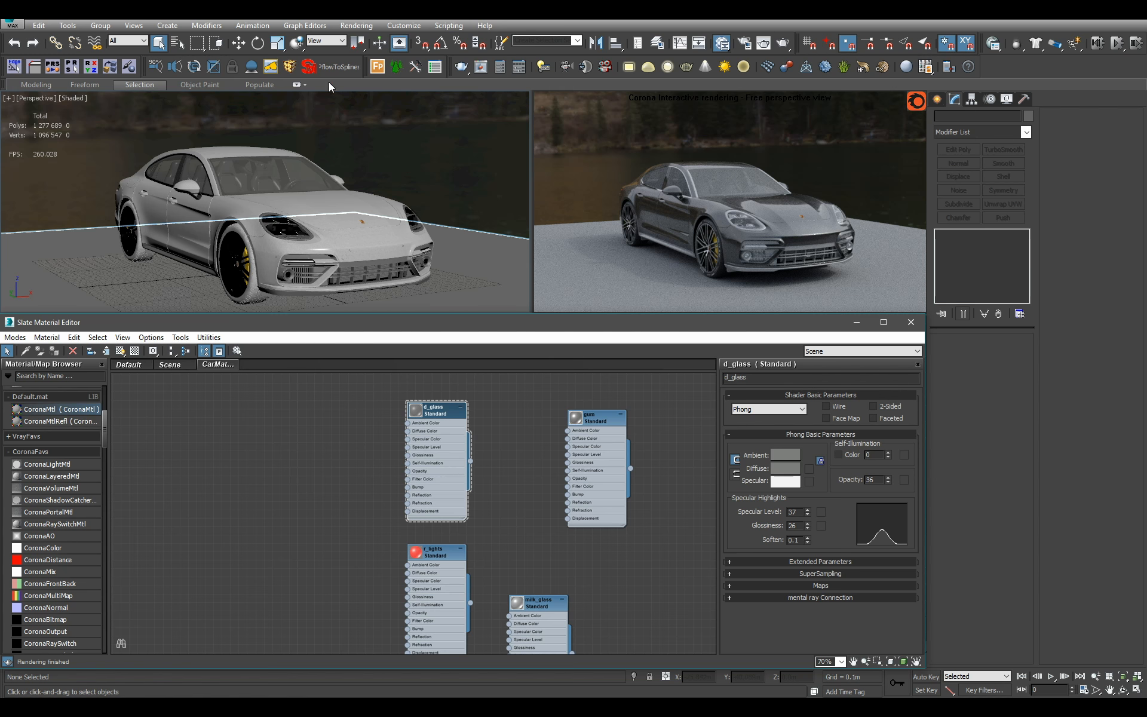
Isolate the car's Glass_Windows object and add a Shell modifier to it
{"action": "left_click", "coordinate": [408, 181]}
{"action": "key", "text": "alt+q"}
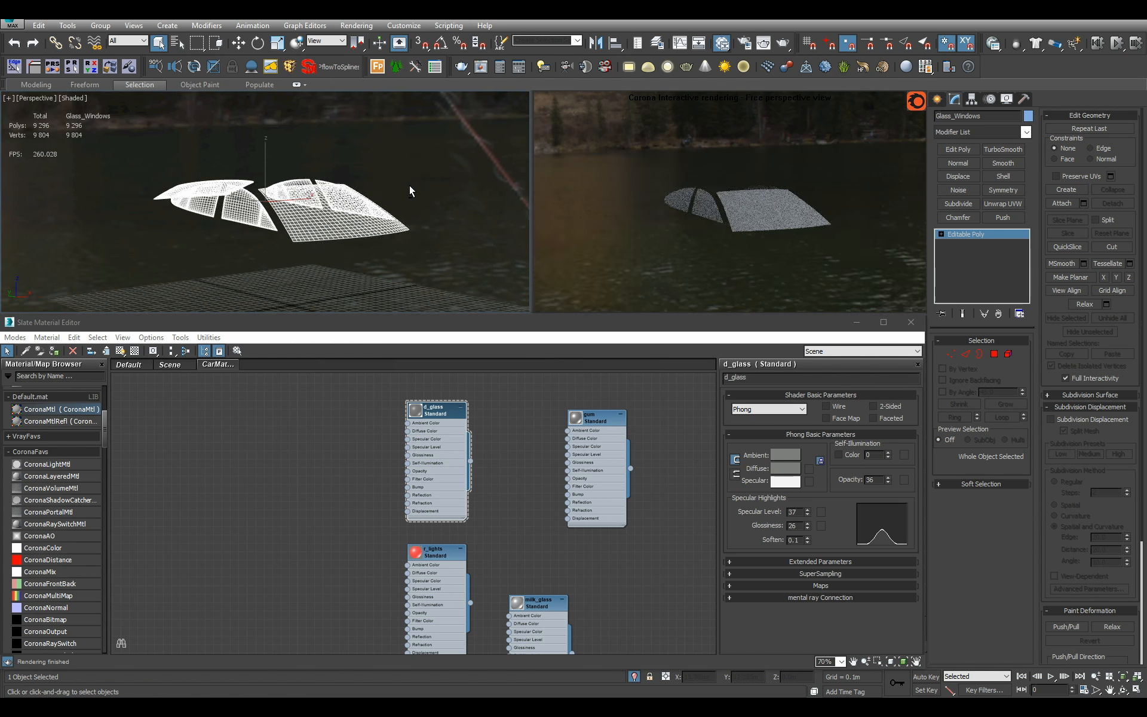
{"action": "middle_click_drag", "start_coordinate": [463, 469], "coordinate": [455, 514]}
{"action": "scroll", "coordinate": [317, 224], "scroll_direction": "up", "scroll_amount": 6}
{"action": "middle_click_drag", "start_coordinate": [317, 224], "coordinate": [412, 269], "text": "alt"}
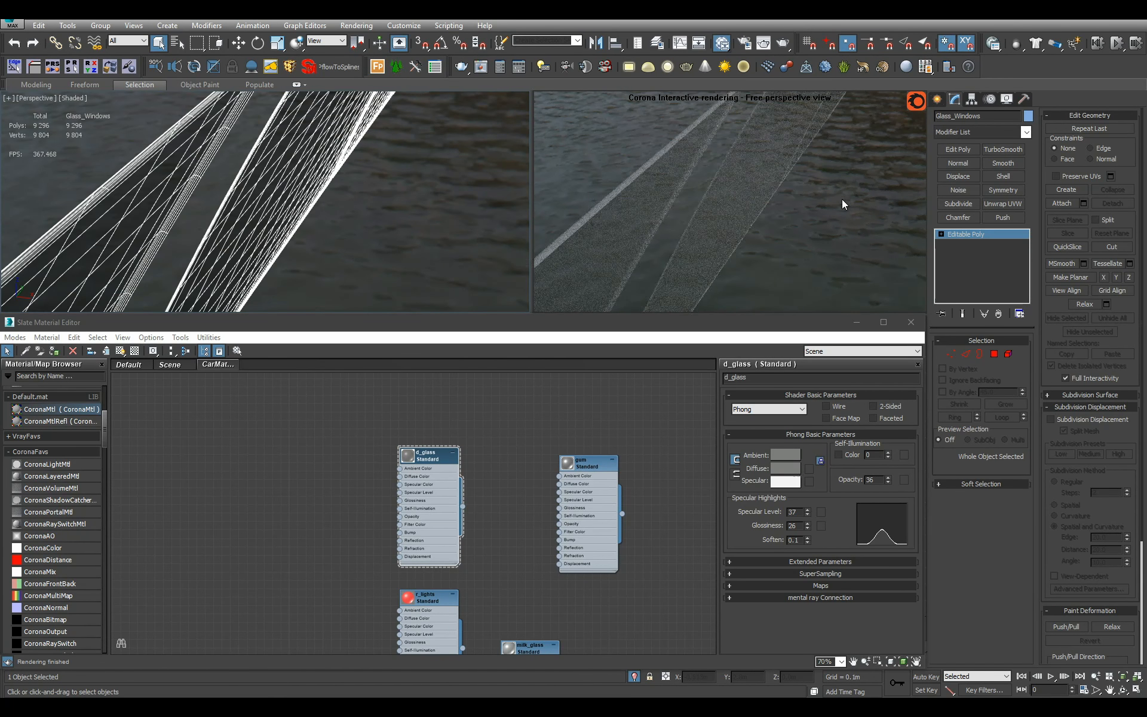
{"action": "left_click", "coordinate": [1013, 178]}
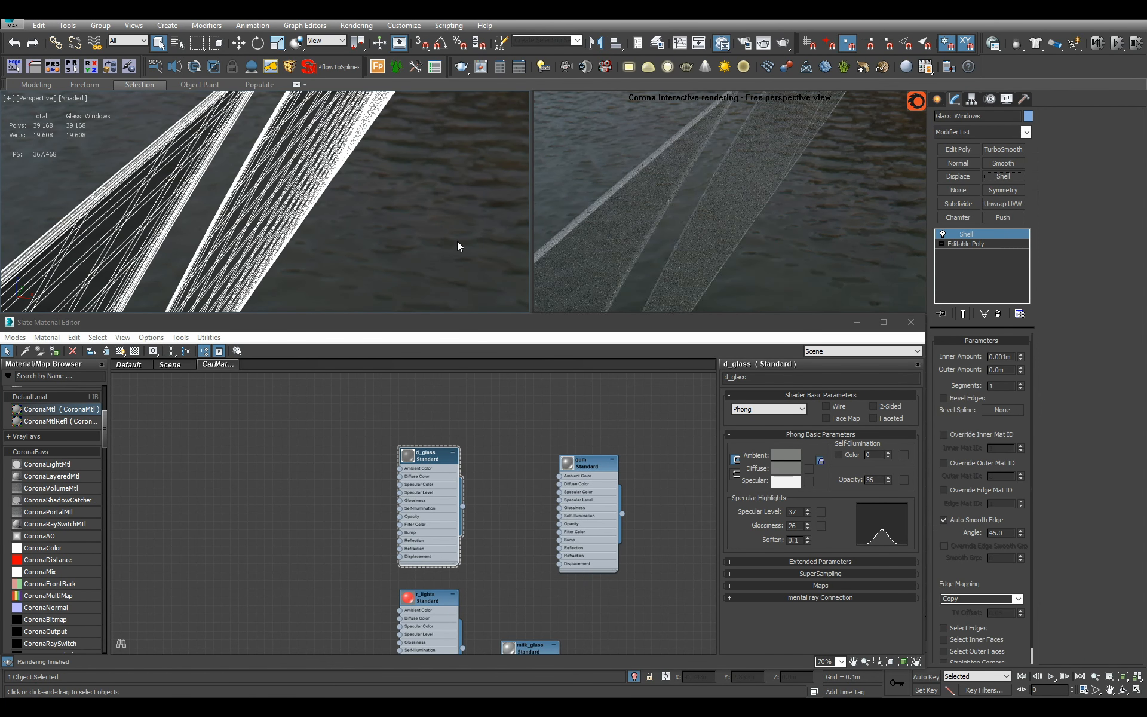
{"action": "scroll", "coordinate": [456, 238], "scroll_direction": "up", "scroll_amount": 5}
{"action": "scroll", "coordinate": [539, 502], "scroll_direction": "down", "scroll_amount": 4}
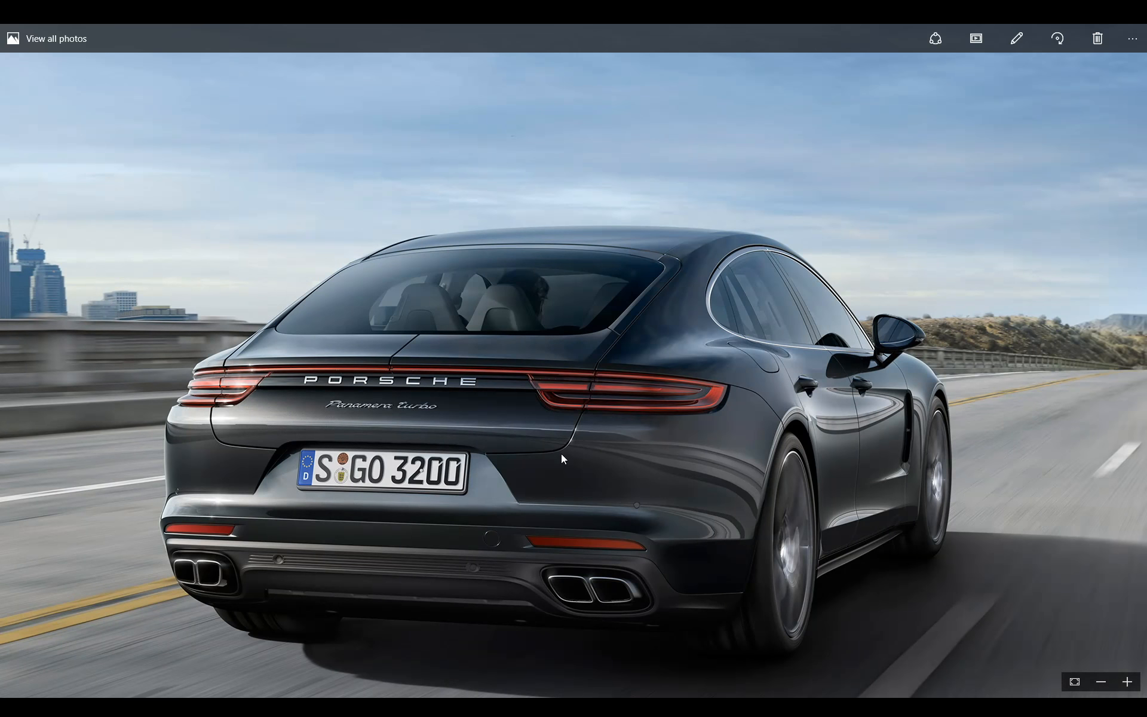
Compare the window tint in the front and rear reference photos of the Porsche Panamera, then return to the 3D scene
{"action": "left_click", "coordinate": [1074, 683]}
{"action": "key", "text": "Left"}
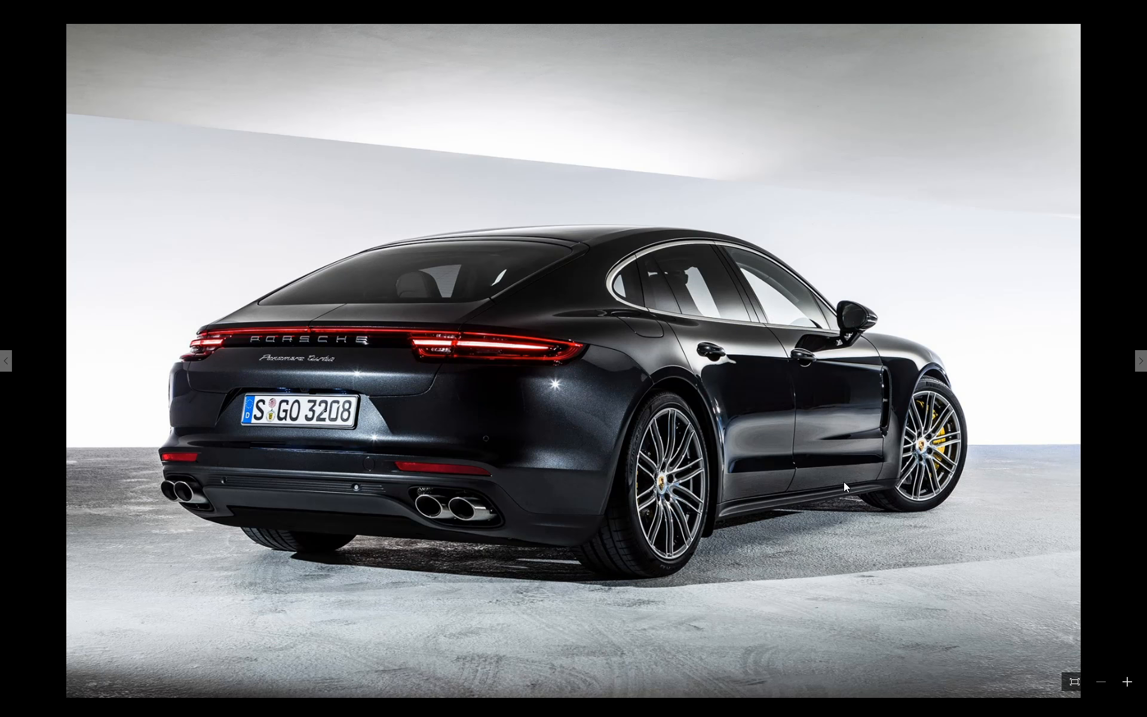
{"action": "key", "text": "Left"}
{"action": "key", "text": "Right"}
{"action": "key", "text": "Left"}
{"action": "key", "text": "Right"}
{"action": "key", "text": "Right"}
{"action": "key", "text": "Left"}
{"action": "key", "text": "Left"}
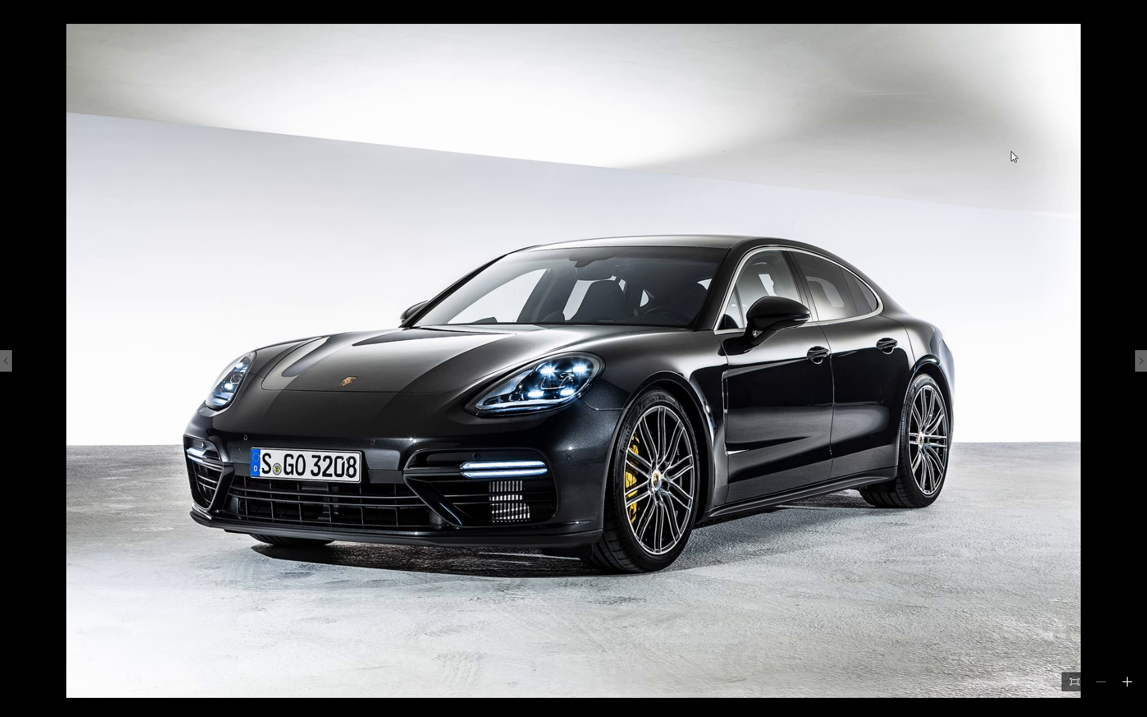
{"action": "left_click", "coordinate": [1083, 19]}
Add a new CoronaMtl to the material view and name it Glass_Windows
{"action": "middle_click_drag", "start_coordinate": [614, 479], "coordinate": [501, 582]}
{"action": "scroll", "coordinate": [538, 508], "scroll_direction": "down", "scroll_amount": 5}
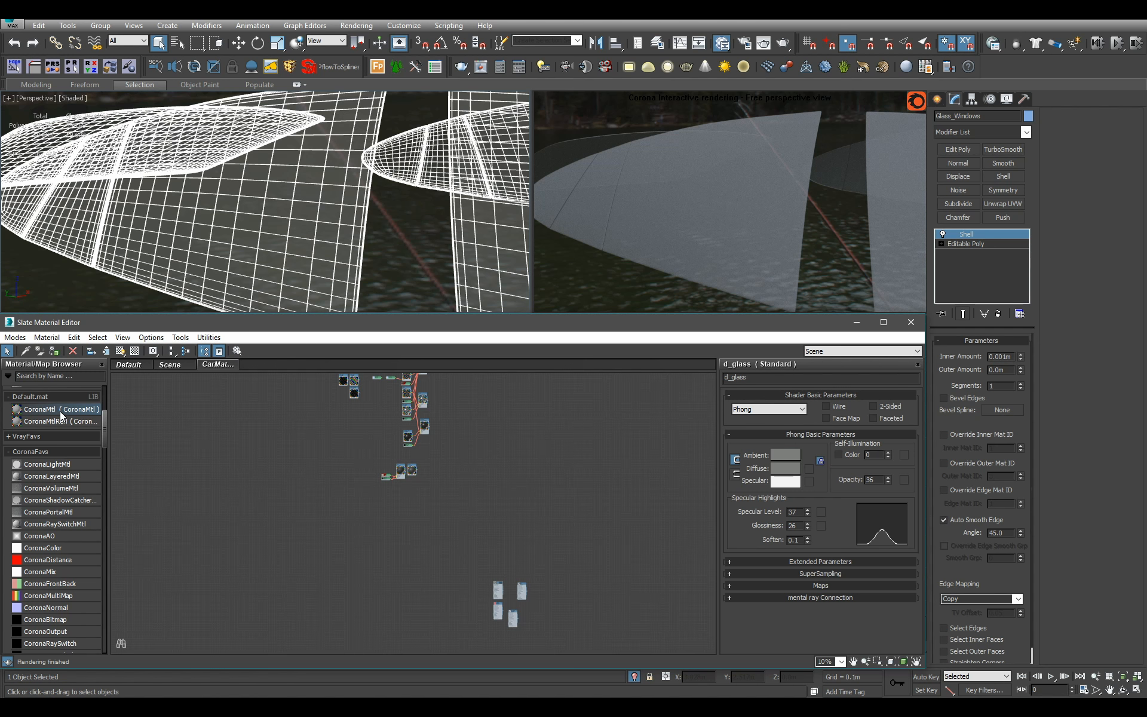
{"action": "left_click_drag", "start_coordinate": [61, 412], "coordinate": [463, 449]}
{"action": "scroll", "coordinate": [463, 485], "scroll_direction": "up", "scroll_amount": 8}
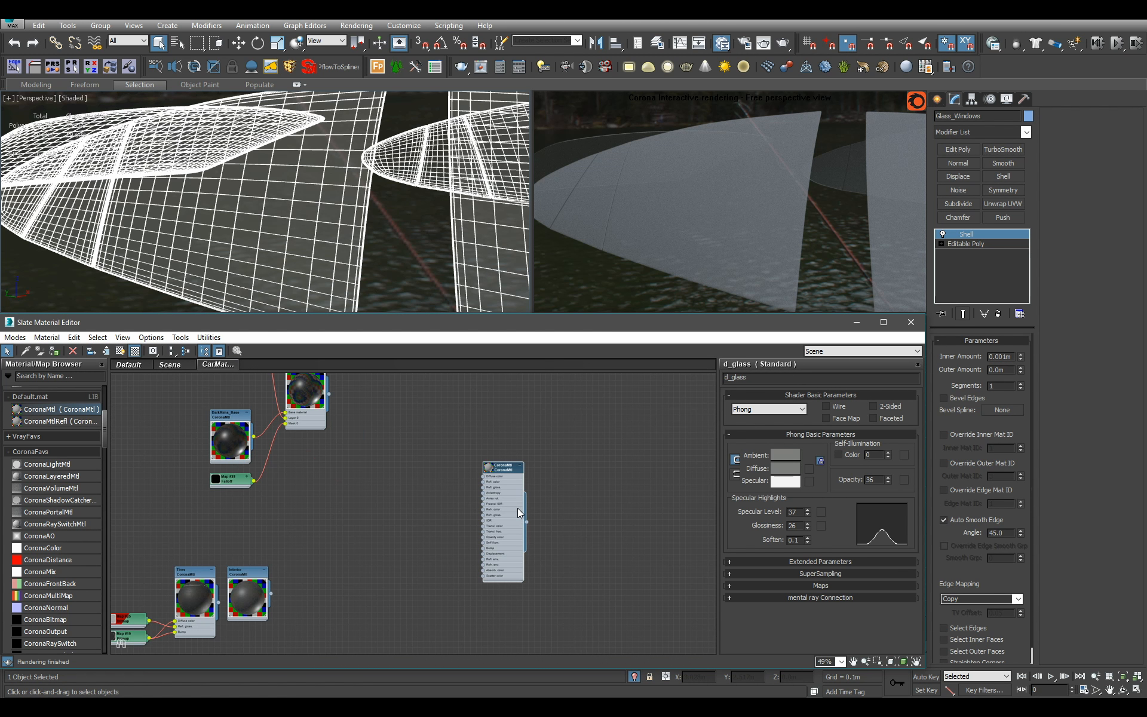
{"action": "double_click", "coordinate": [517, 508]}
{"action": "double_click", "coordinate": [768, 377]}
{"action": "type", "text": "Gla"}
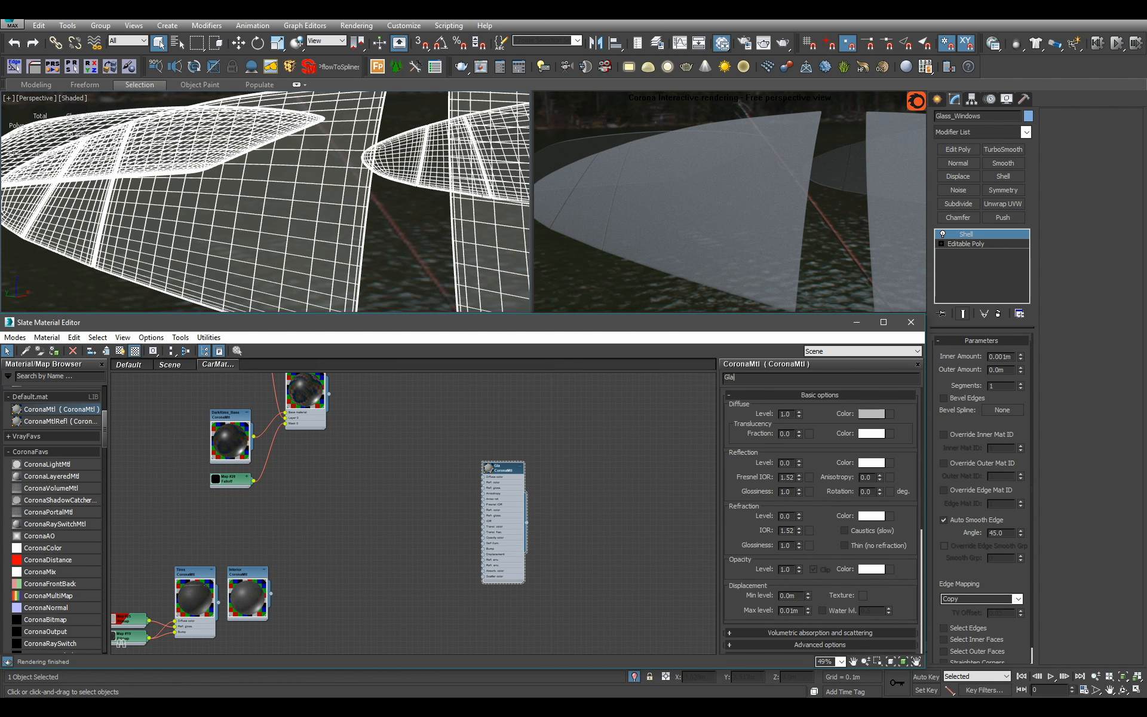
{"action": "type", "text": "ss_Windows"}
{"action": "key", "text": "Return"}
Set Glass_Windows' diffuse level to 0 and its reflection and refraction levels to 1
{"action": "right_click", "coordinate": [800, 414]}
{"action": "left_click", "coordinate": [790, 464]}
{"action": "type", "text": "1"}
{"action": "key", "text": "Return"}
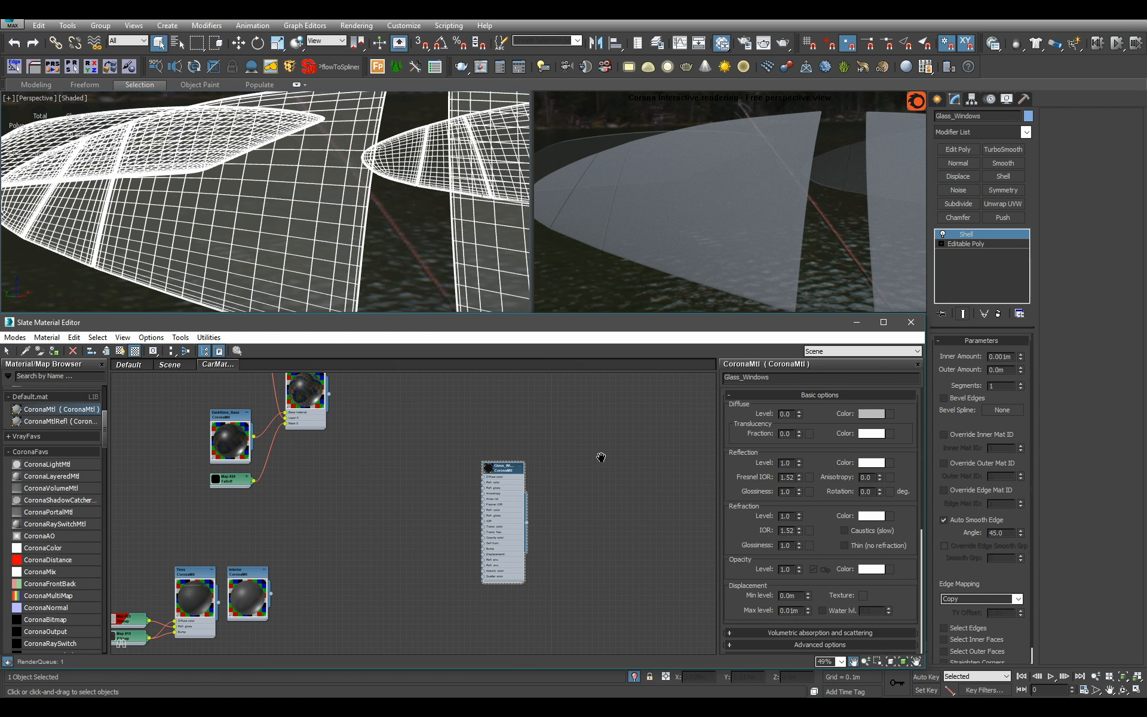
Assign Glass_Windows to the isolated window glass and place its node above Glass_Clear
{"action": "middle_click_drag", "start_coordinate": [602, 458], "coordinate": [609, 471]}
{"action": "scroll", "coordinate": [532, 492], "scroll_direction": "down", "scroll_amount": 5}
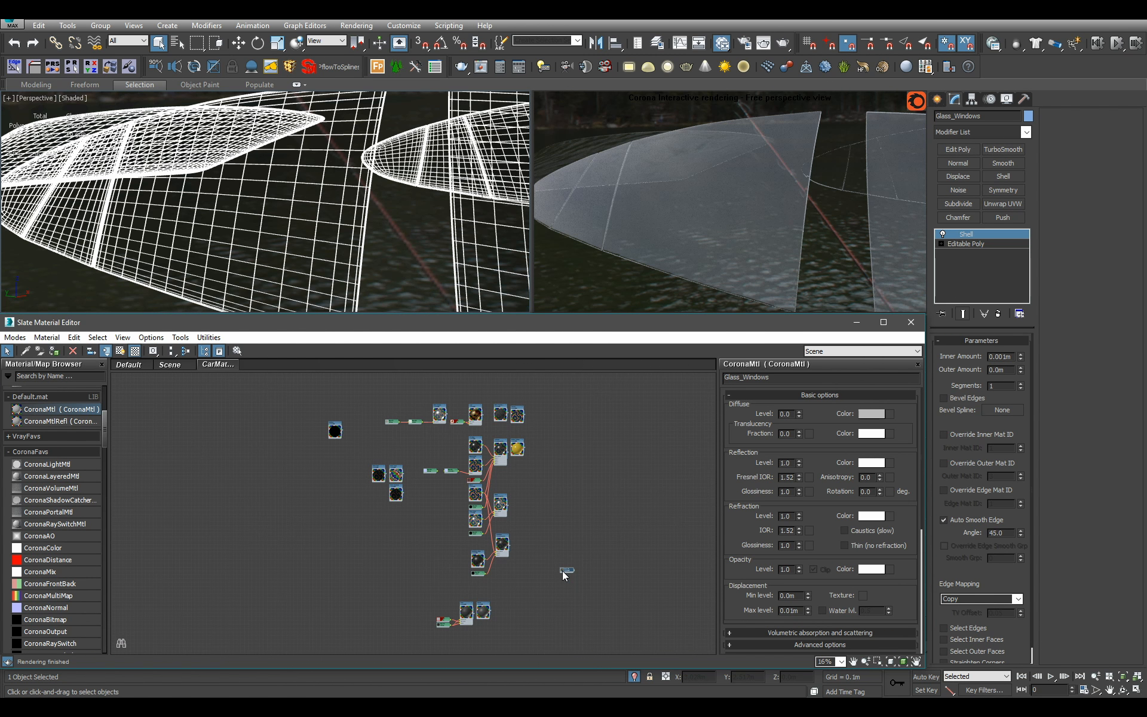
{"action": "left_click_drag", "start_coordinate": [566, 575], "coordinate": [346, 485]}
{"action": "scroll", "coordinate": [449, 437], "scroll_direction": "up", "scroll_amount": 3}
{"action": "scroll", "coordinate": [450, 436], "scroll_direction": "up", "scroll_amount": 2}
{"action": "scroll", "coordinate": [340, 470], "scroll_direction": "up", "scroll_amount": 2}
{"action": "middle_click_drag", "start_coordinate": [340, 471], "coordinate": [457, 424]}
{"action": "left_click_drag", "start_coordinate": [459, 427], "coordinate": [414, 403]}
End the isolation of the windows and check the side window glass on the whole car
{"action": "scroll", "coordinate": [399, 287], "scroll_direction": "down", "scroll_amount": 10}
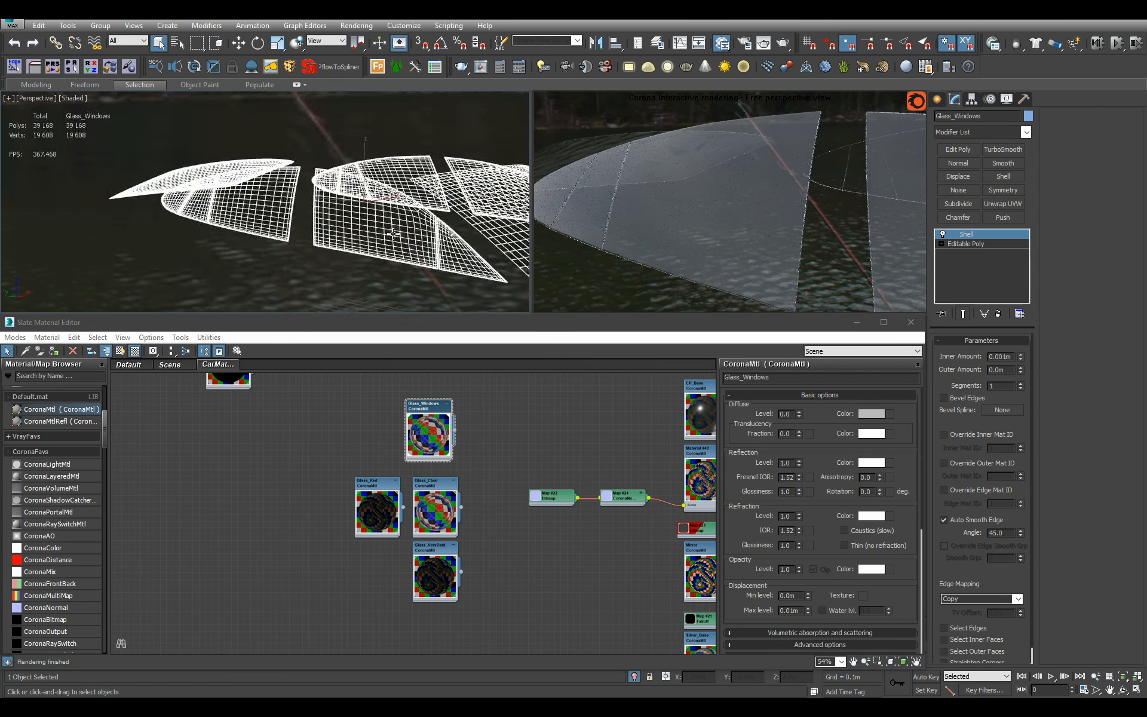
{"action": "left_click", "coordinate": [634, 676]}
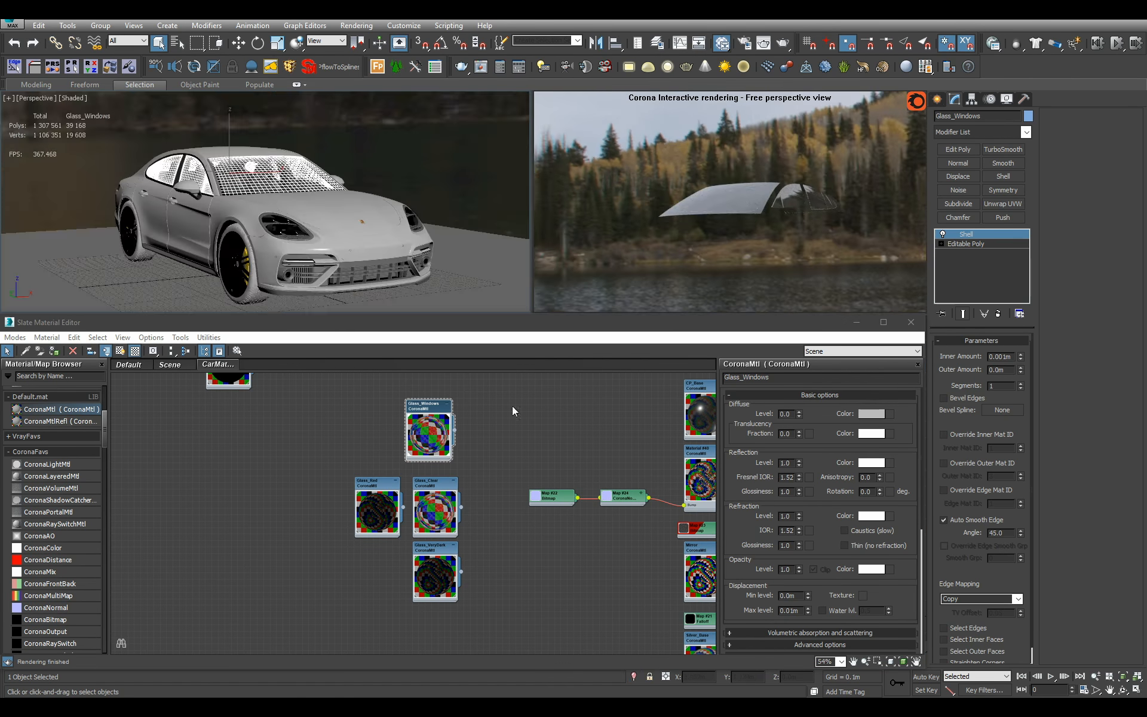
{"action": "middle_click_drag", "start_coordinate": [402, 278], "coordinate": [320, 221], "text": "alt"}
{"action": "scroll", "coordinate": [336, 209], "scroll_direction": "up", "scroll_amount": 4}
{"action": "scroll", "coordinate": [346, 240], "scroll_direction": "up", "scroll_amount": 2}
{"action": "scroll", "coordinate": [553, 507], "scroll_direction": "up", "scroll_amount": 3}
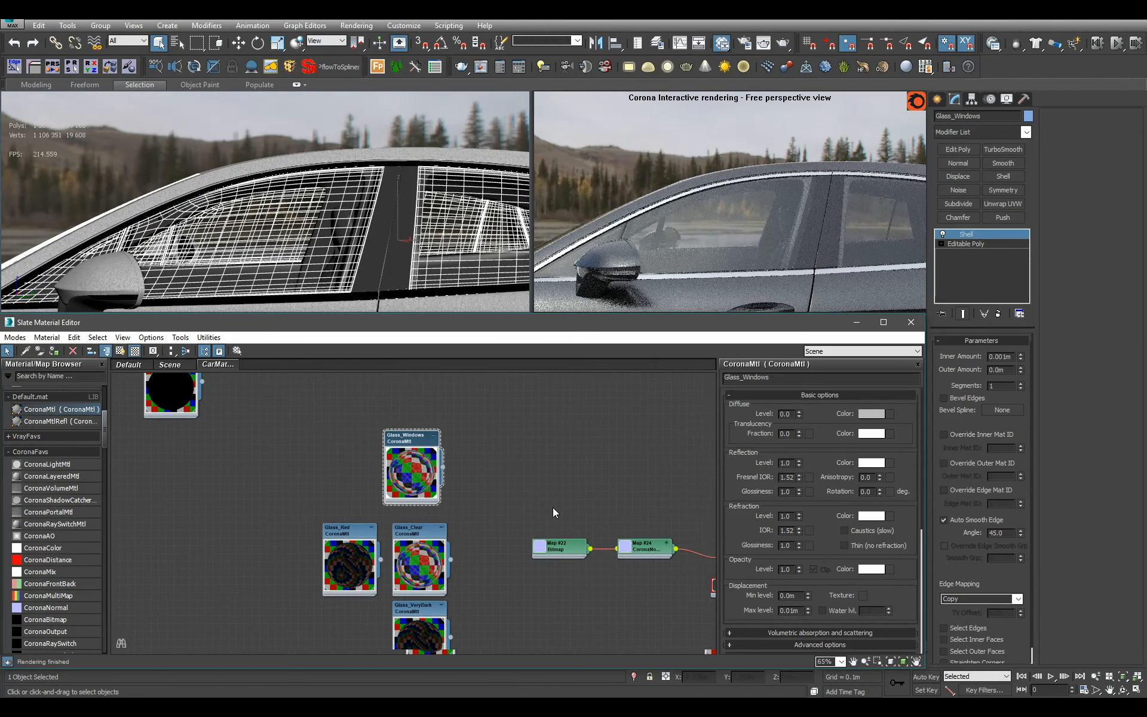
Try a reflection color value of 180 on Glass_Windows and restore it to 255
{"action": "left_click", "coordinate": [870, 463]}
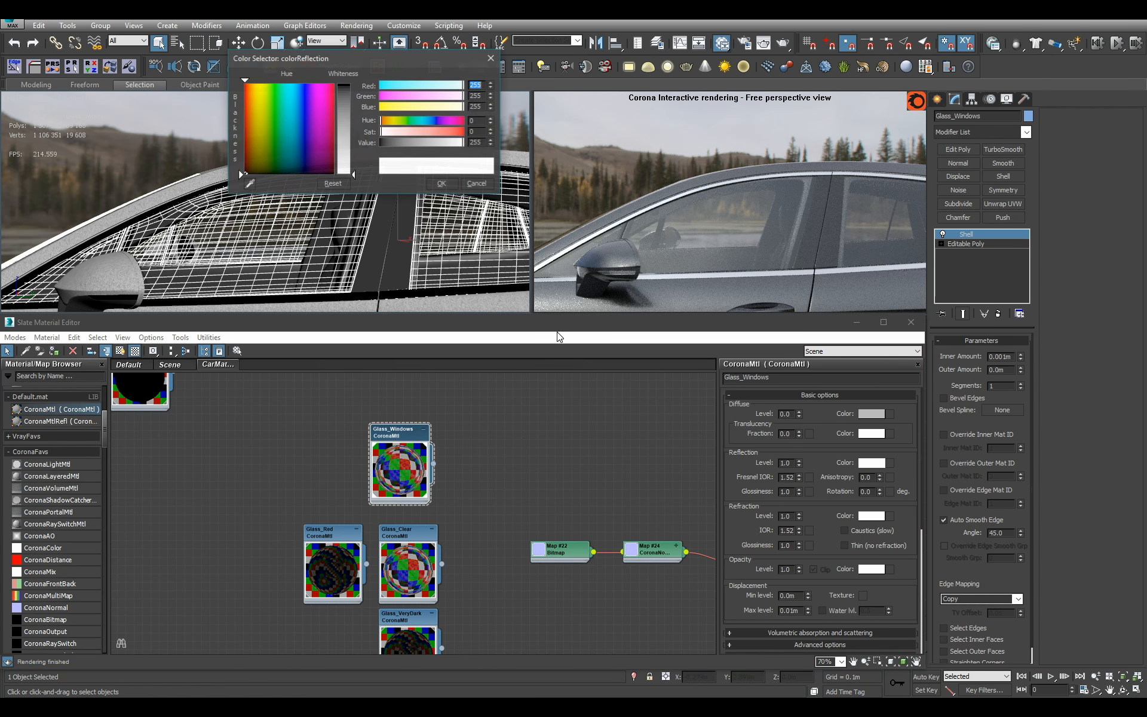
{"action": "left_click", "coordinate": [473, 142]}
{"action": "type", "text": "180"}
{"action": "key", "text": "Return"}
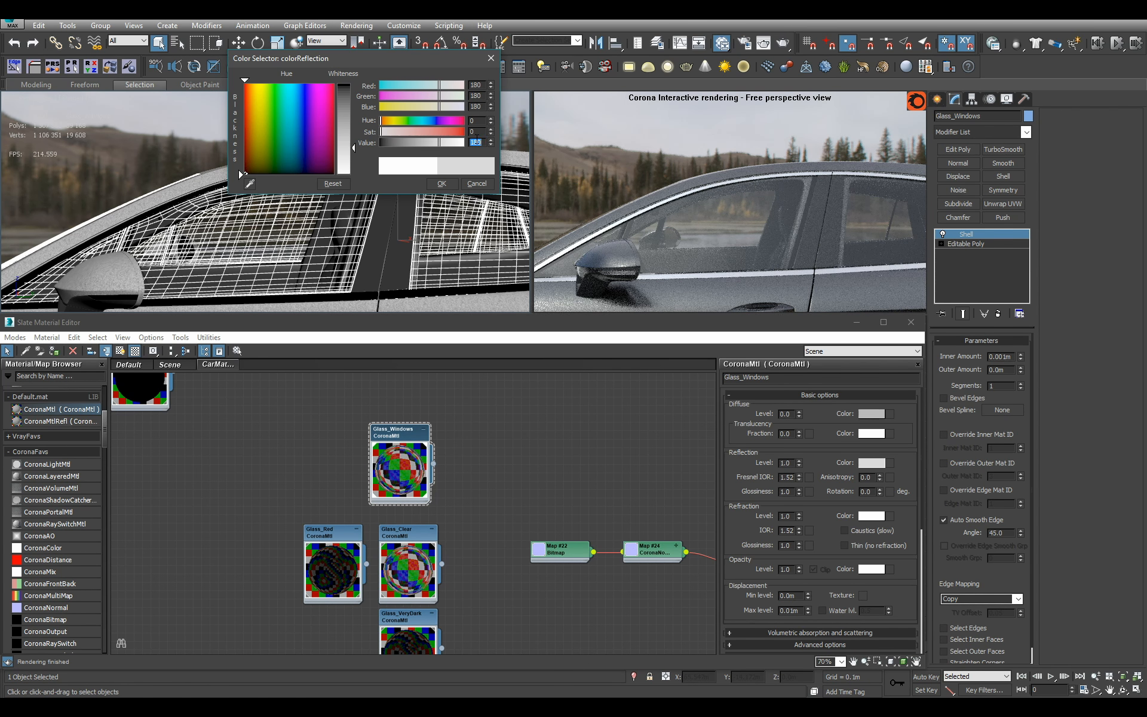
{"action": "type", "text": "255"}
{"action": "key", "text": "Return"}
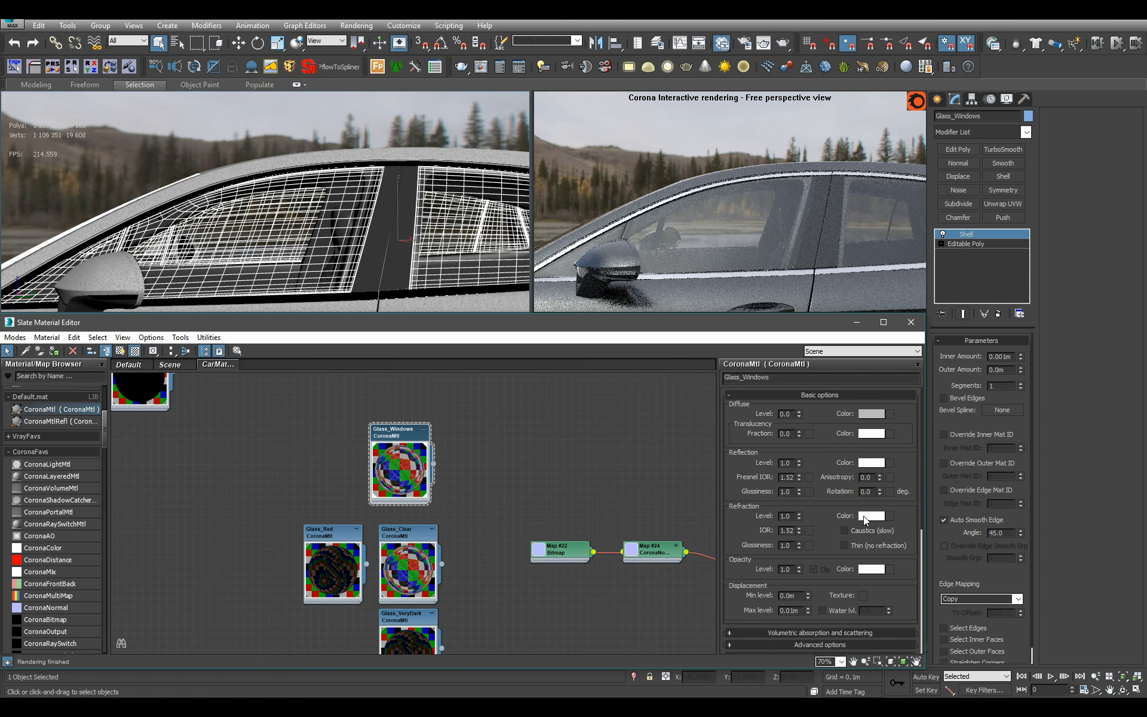
Set Glass_Windows' refraction color to a value of 180 and check the windshield and side windows from the front
{"action": "left_click", "coordinate": [872, 516]}
{"action": "type", "text": "180"}
{"action": "key", "text": "Return"}
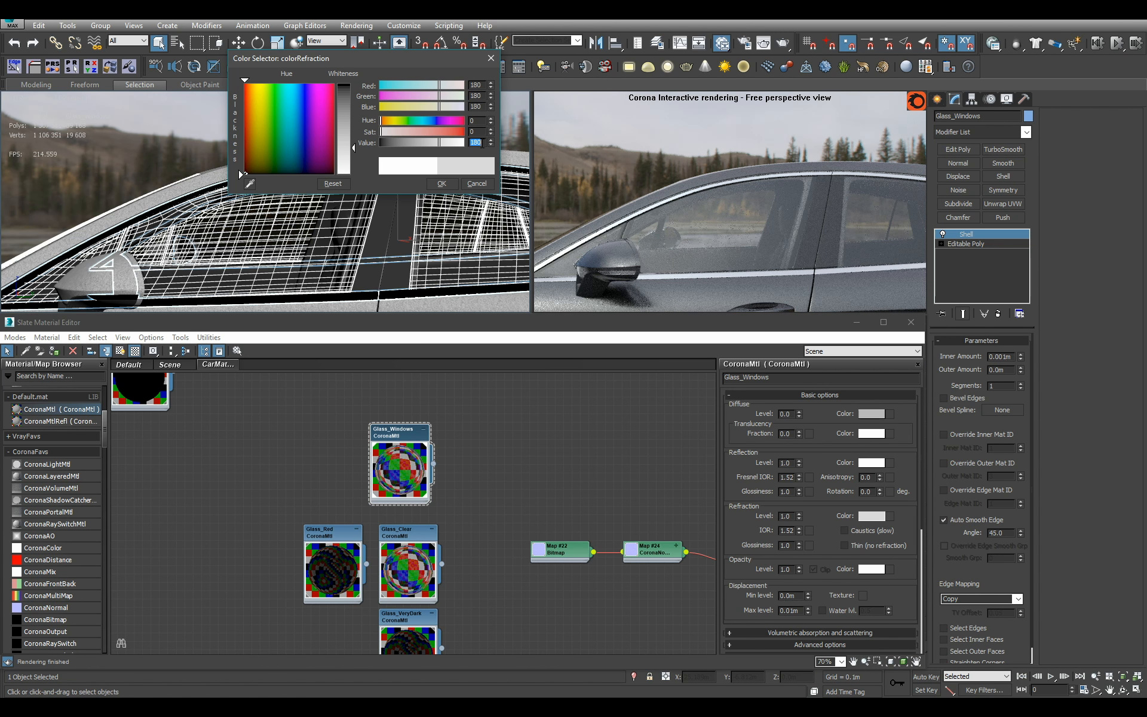
{"action": "left_click", "coordinate": [441, 187]}
{"action": "scroll", "coordinate": [415, 190], "scroll_direction": "down", "scroll_amount": 5}
{"action": "mouse_move", "coordinate": [414, 189]}
{"action": "middle_mouse_down", "text": "alt"}
{"action": "mouse_move", "coordinate": [435, 185]}
{"action": "mouse_move", "coordinate": [358, 198]}
{"action": "mouse_move", "coordinate": [306, 181]}
{"action": "mouse_move", "coordinate": [421, 210]}
{"action": "middle_mouse_up", "text": "alt"}
{"action": "scroll", "coordinate": [284, 189], "scroll_direction": "up", "scroll_amount": 5}
{"action": "scroll", "coordinate": [285, 189], "scroll_direction": "down", "scroll_amount": 3}
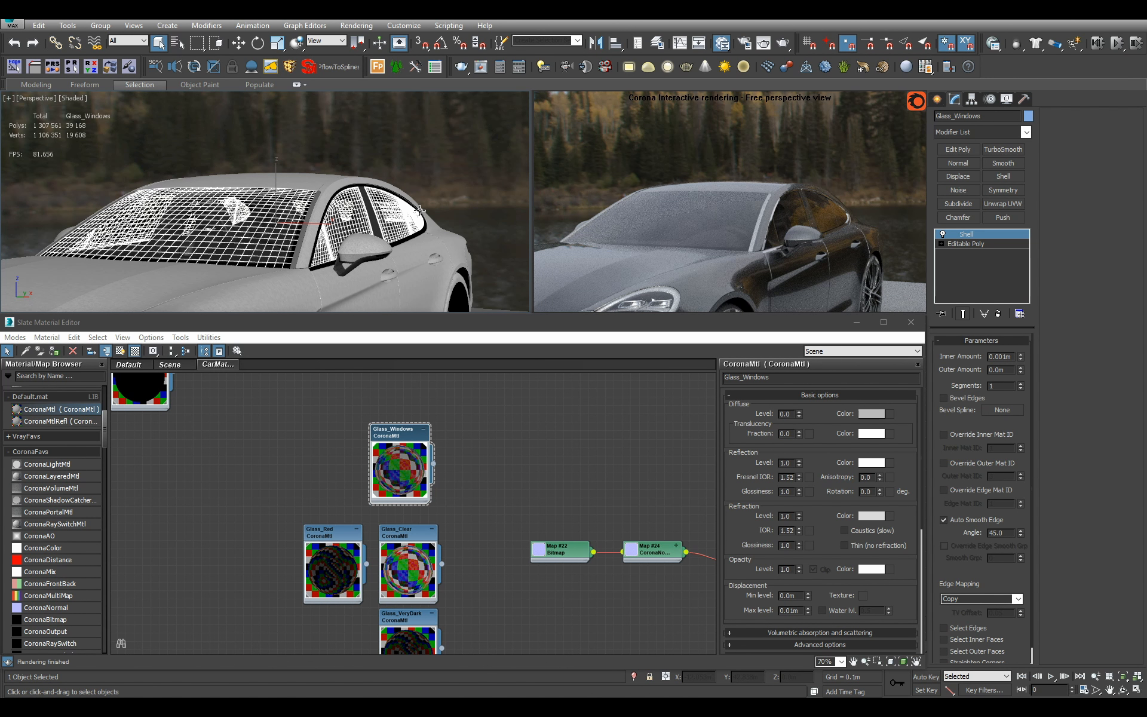
{"action": "middle_click_drag", "start_coordinate": [375, 145], "coordinate": [393, 184], "text": "alt"}
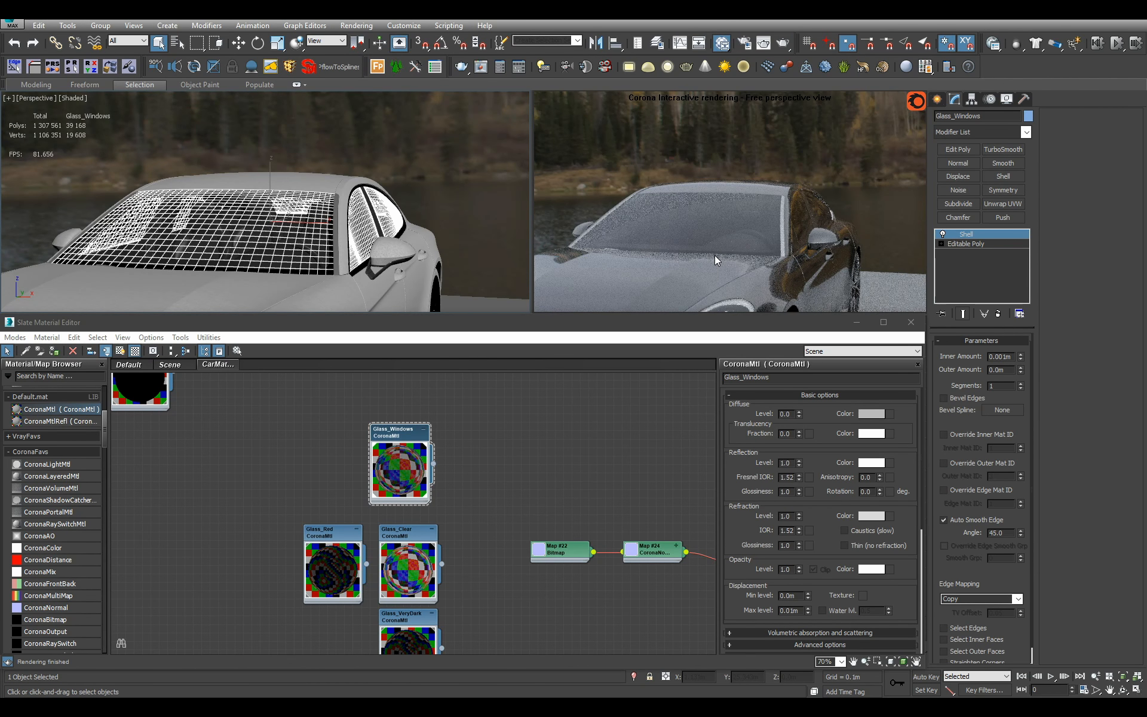
Create a Standard material and try it on the Glass_Windows object
{"action": "left_click", "coordinate": [53, 376]}
{"action": "type", "text": "sta"}
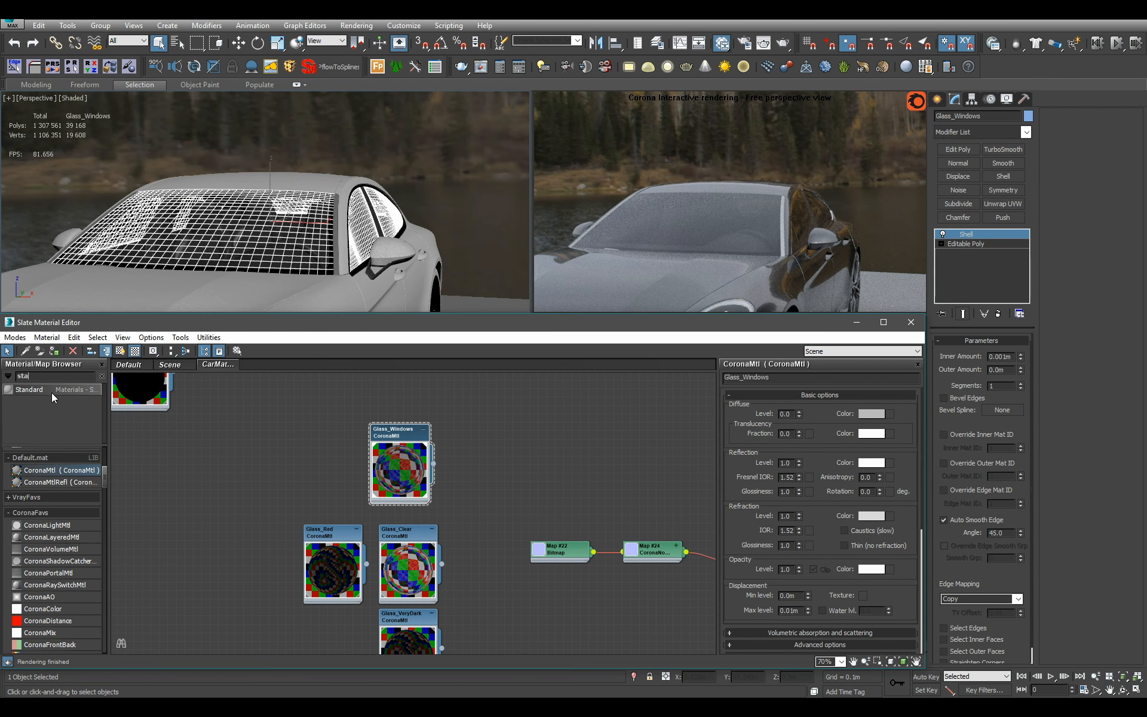
{"action": "left_click_drag", "start_coordinate": [30, 390], "coordinate": [203, 422]}
{"action": "left_click_drag", "start_coordinate": [248, 473], "coordinate": [329, 280]}
{"action": "middle_click_drag", "start_coordinate": [330, 280], "coordinate": [233, 259], "text": "alt"}
{"action": "scroll", "coordinate": [285, 245], "scroll_direction": "up", "scroll_amount": 4}
{"action": "scroll", "coordinate": [285, 245], "scroll_direction": "up", "scroll_amount": 3}
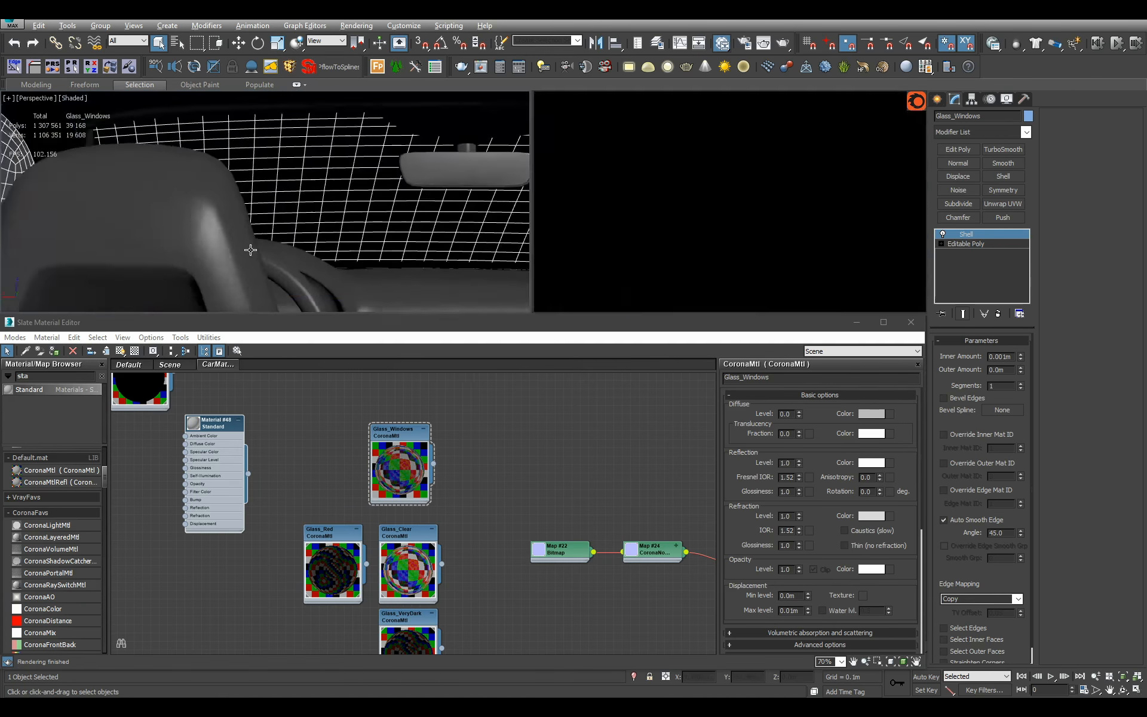
Isolate the window glass and check the viewport's visual style and appearance settings
{"action": "key", "text": "alt+q"}
{"action": "left_click", "coordinate": [303, 290]}
{"action": "middle_click_drag", "start_coordinate": [303, 290], "coordinate": [302, 226], "text": "alt"}
{"action": "left_click", "coordinate": [313, 253]}
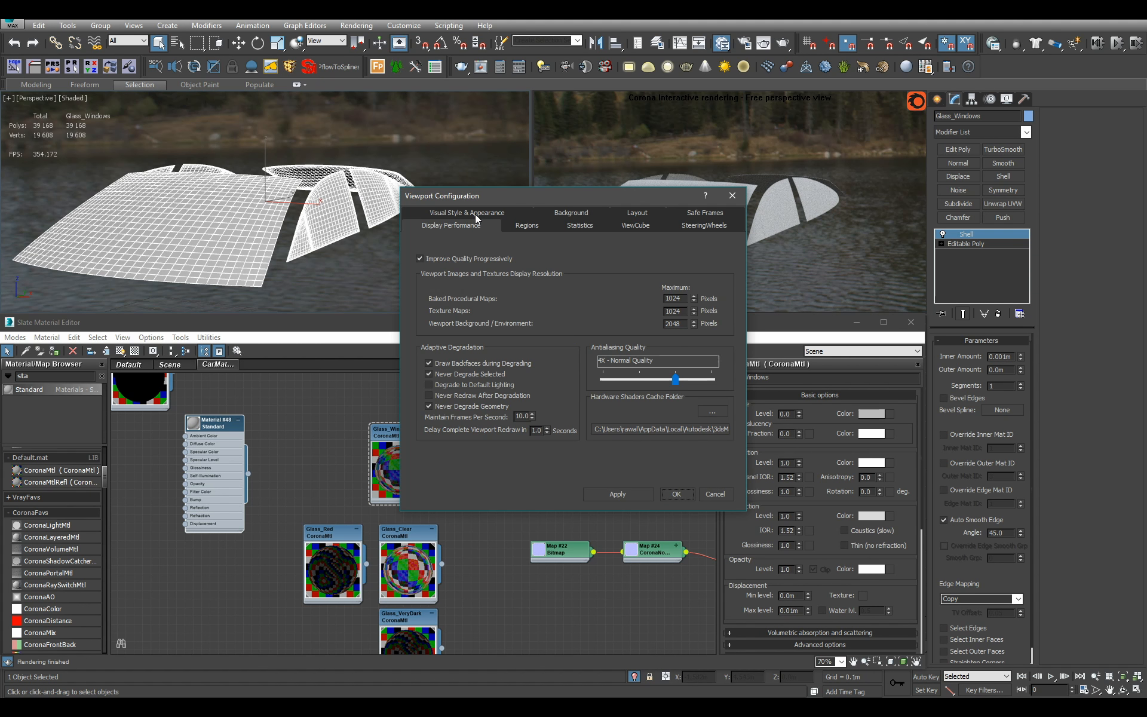
{"action": "left_click", "coordinate": [475, 214]}
{"action": "left_click", "coordinate": [675, 494]}
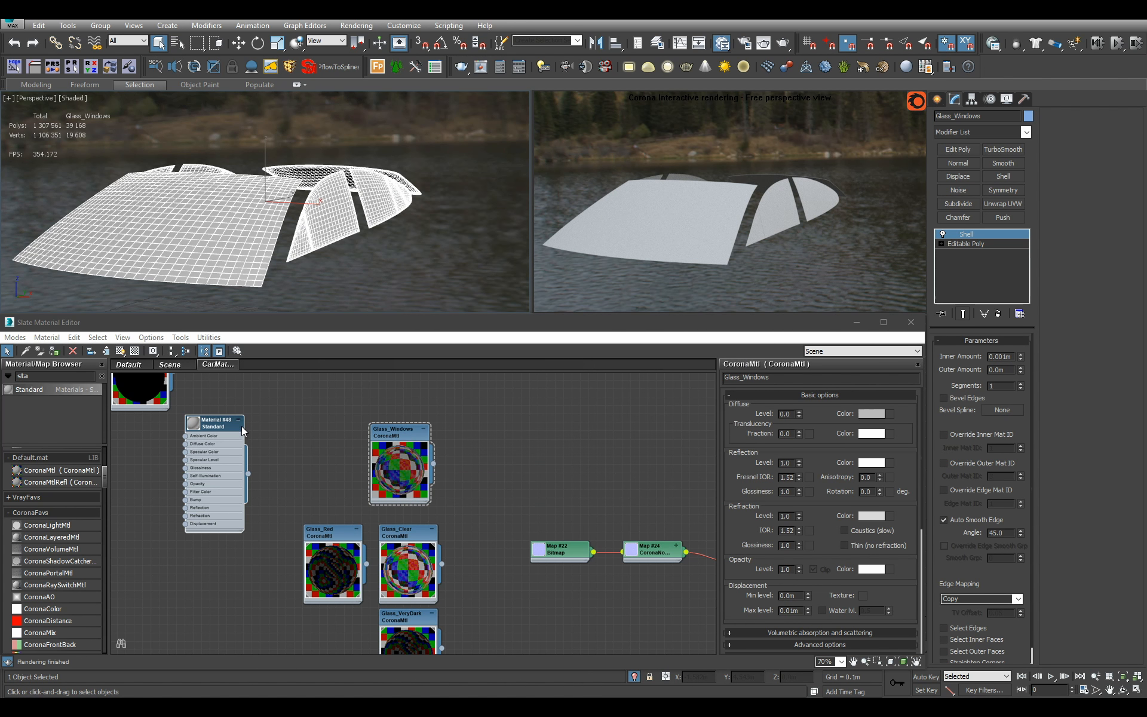
Undo the Standard material's assignment to the window glass and delete its node
{"action": "key", "text": "a"}
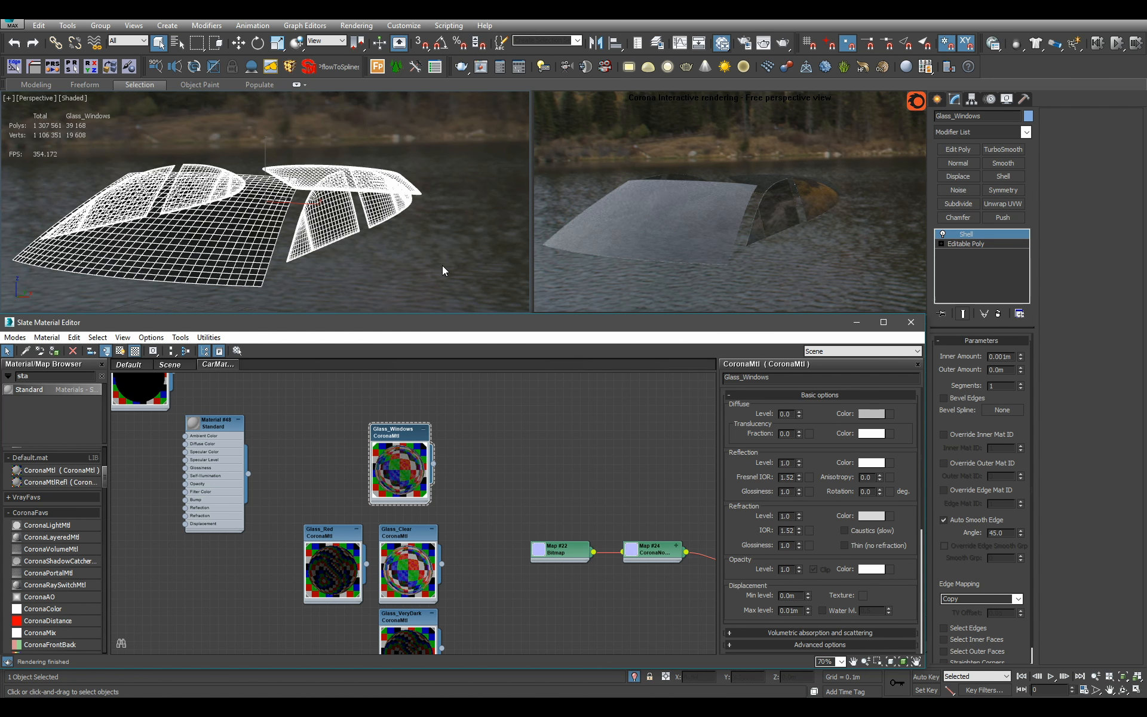
{"action": "middle_click_drag", "start_coordinate": [442, 265], "coordinate": [308, 235], "text": "alt"}
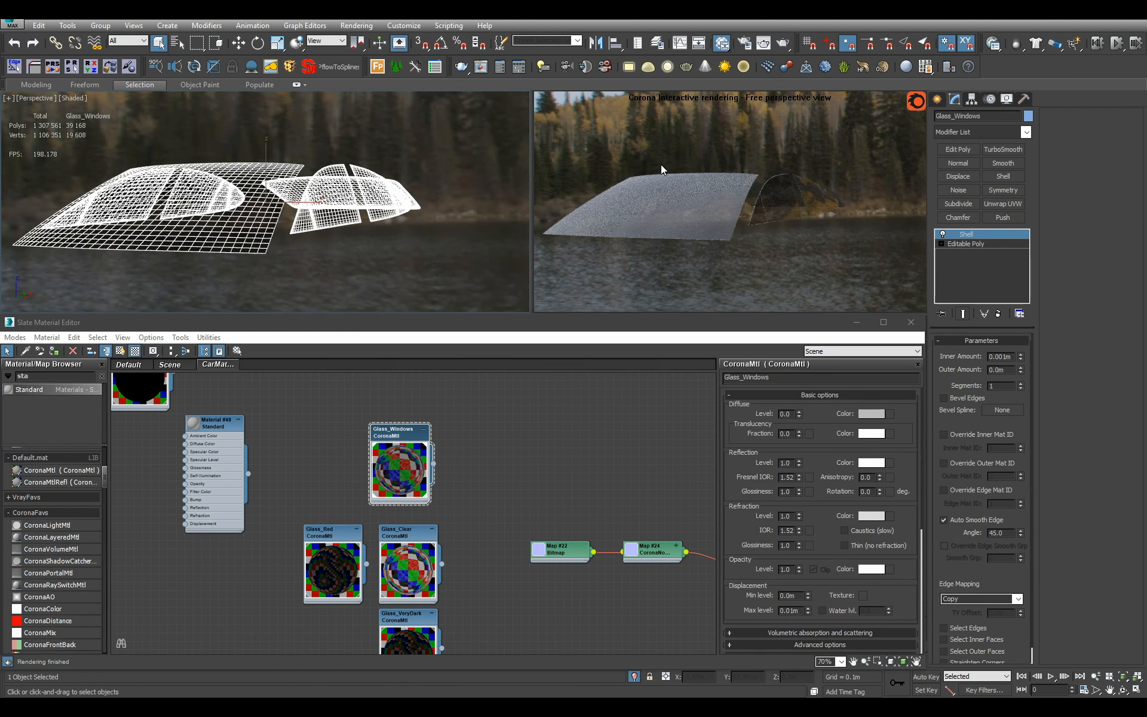
{"action": "left_click", "coordinate": [224, 442]}
{"action": "key", "text": "Delete"}
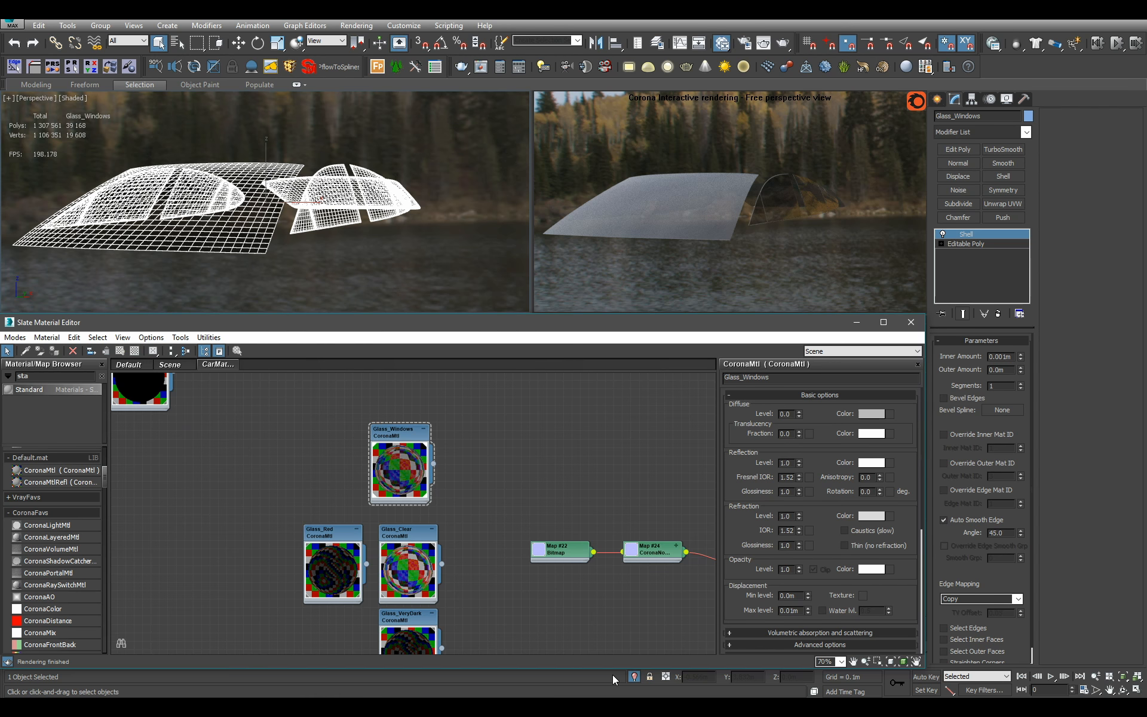
View the windshield from the car's interior, and isolate the window glass again to examine its transparency and reflections from the side
{"action": "left_click", "coordinate": [634, 676]}
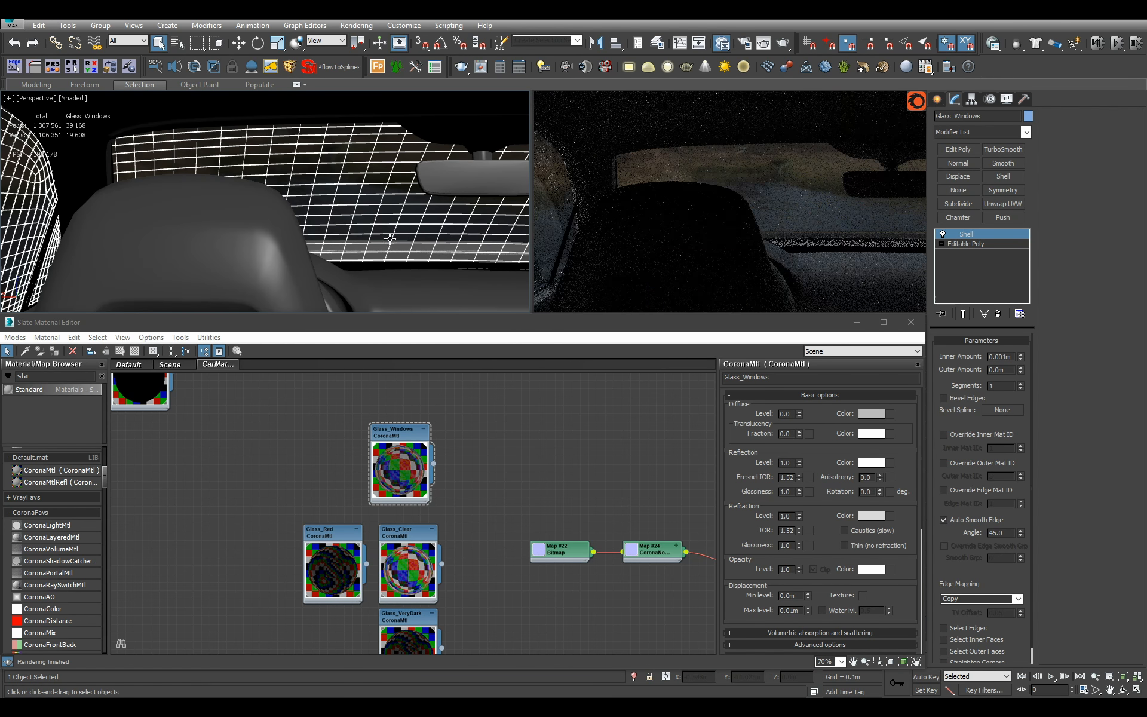
{"action": "scroll", "coordinate": [392, 236], "scroll_direction": "down", "scroll_amount": 5}
{"action": "middle_click_drag", "start_coordinate": [398, 229], "coordinate": [250, 233], "text": "alt"}
{"action": "key", "text": "alt+q"}
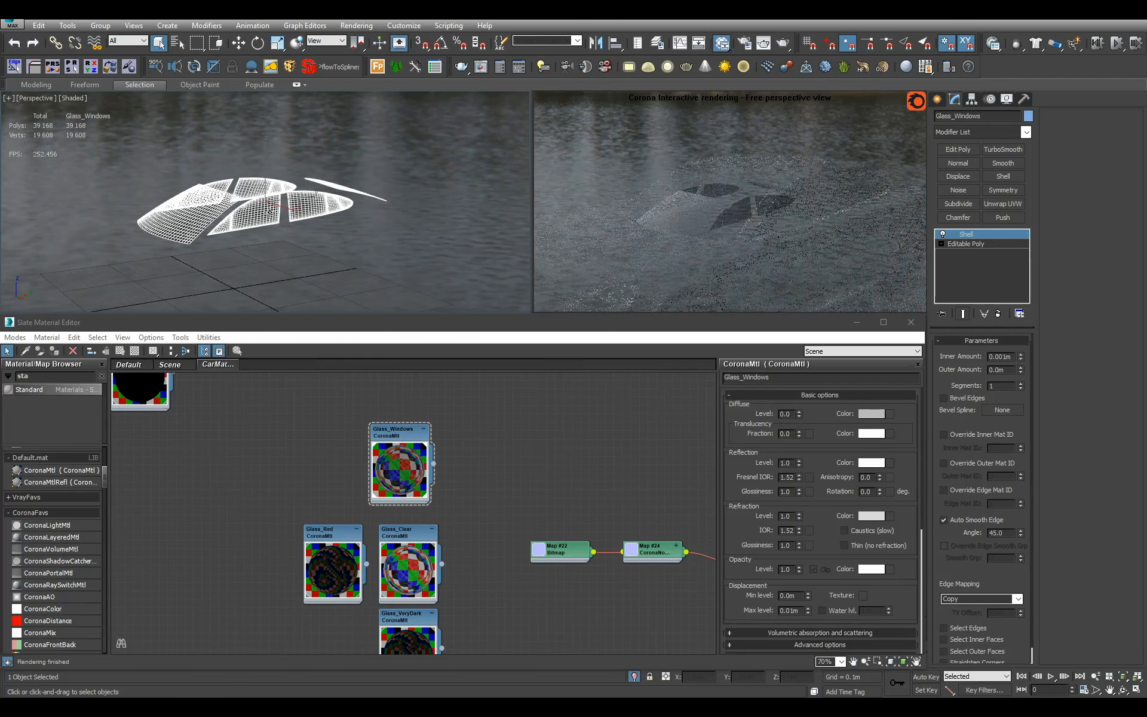
{"action": "scroll", "coordinate": [281, 223], "scroll_direction": "up", "scroll_amount": 5}
{"action": "scroll", "coordinate": [280, 223], "scroll_direction": "down", "scroll_amount": 5}
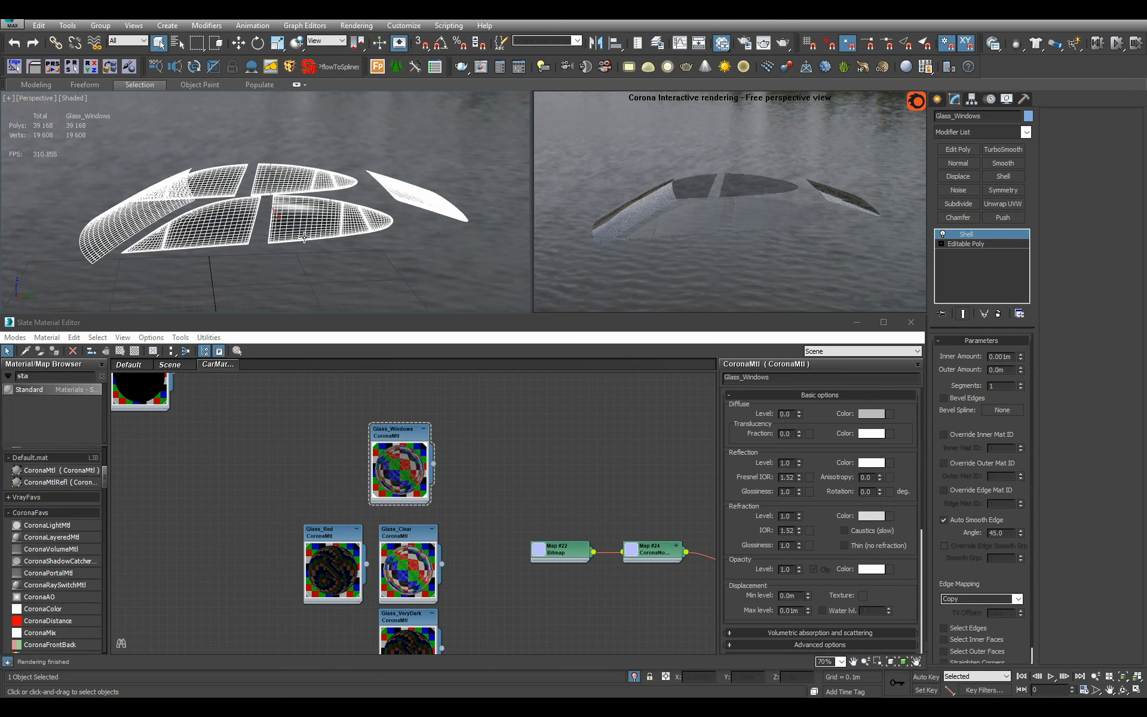
{"action": "middle_click_drag", "start_coordinate": [304, 237], "coordinate": [281, 238], "text": "alt"}
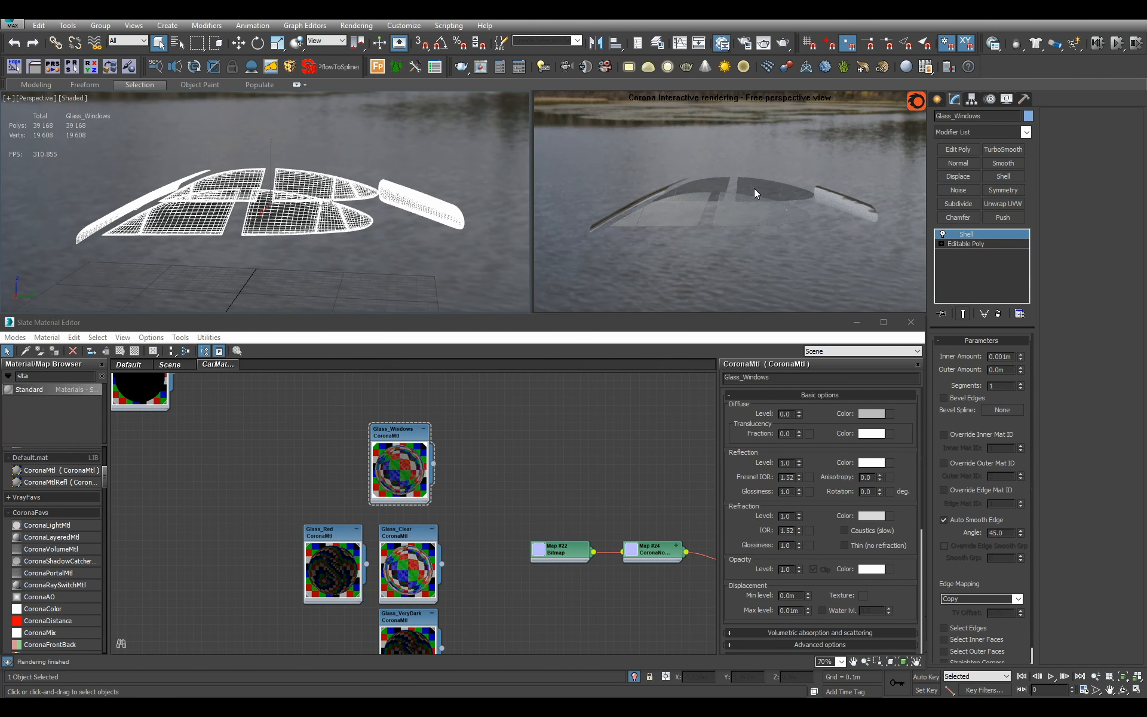
{"action": "middle_click_drag", "start_coordinate": [757, 196], "coordinate": [791, 215], "text": "alt"}
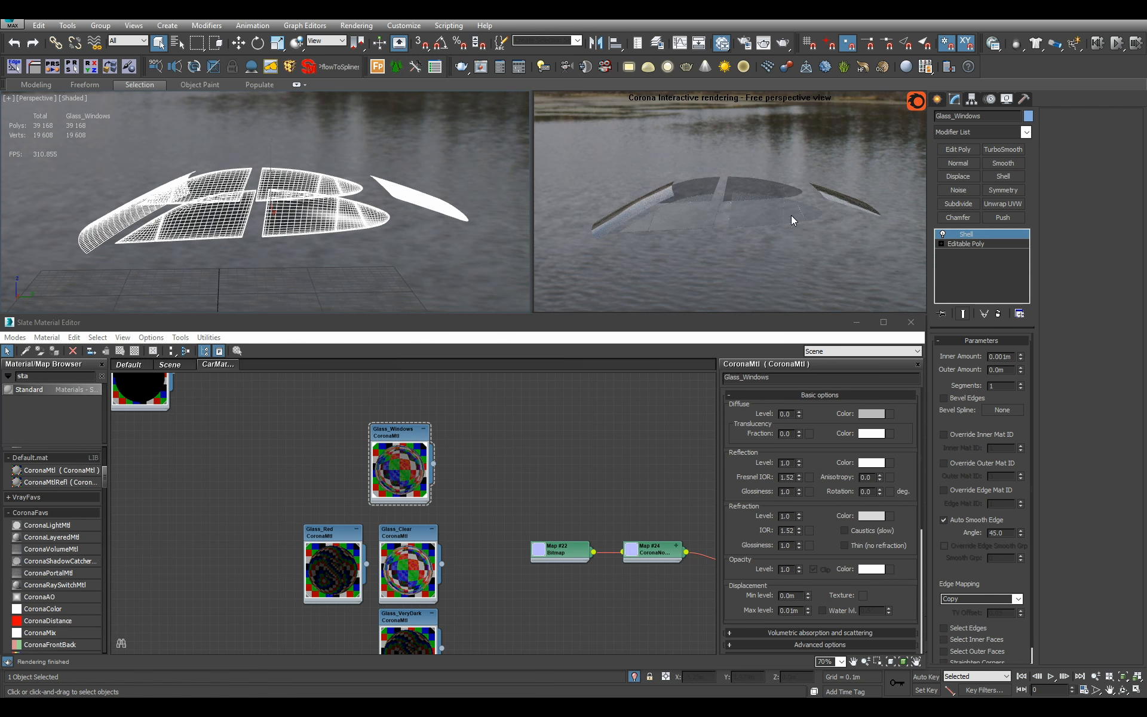
{"action": "middle_click_drag", "start_coordinate": [252, 207], "coordinate": [301, 200]}
{"action": "middle_click_drag", "start_coordinate": [302, 201], "coordinate": [301, 178], "text": "alt"}
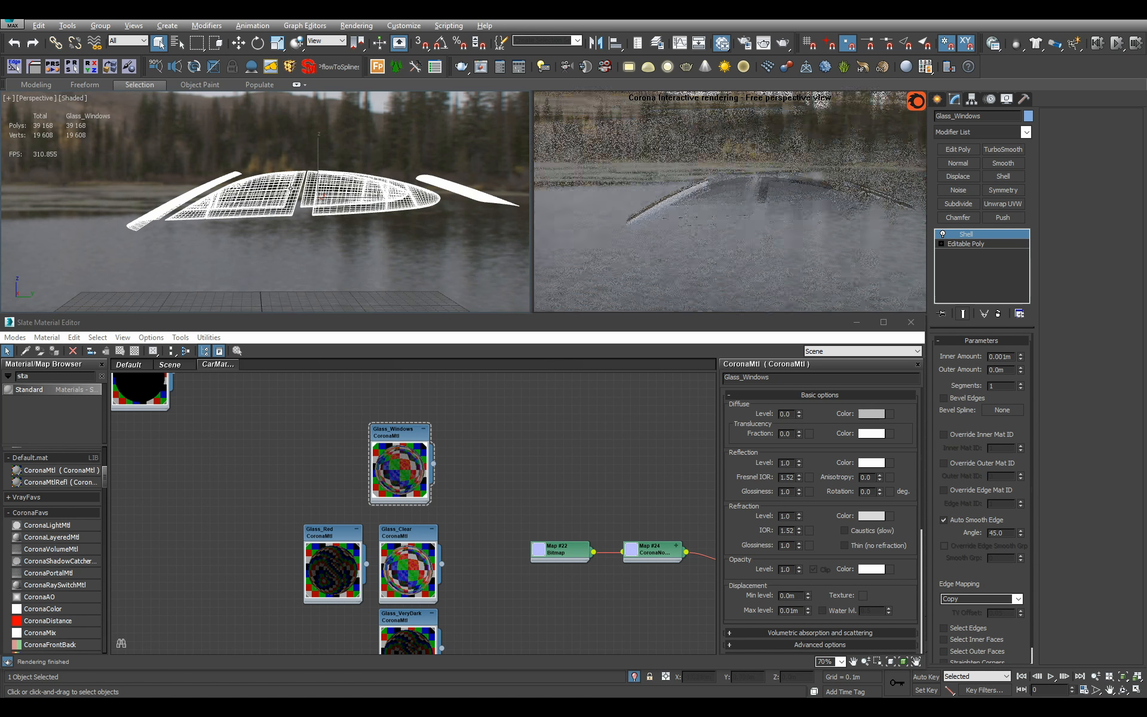
{"action": "middle_click_drag", "start_coordinate": [429, 196], "coordinate": [441, 229], "text": "alt"}
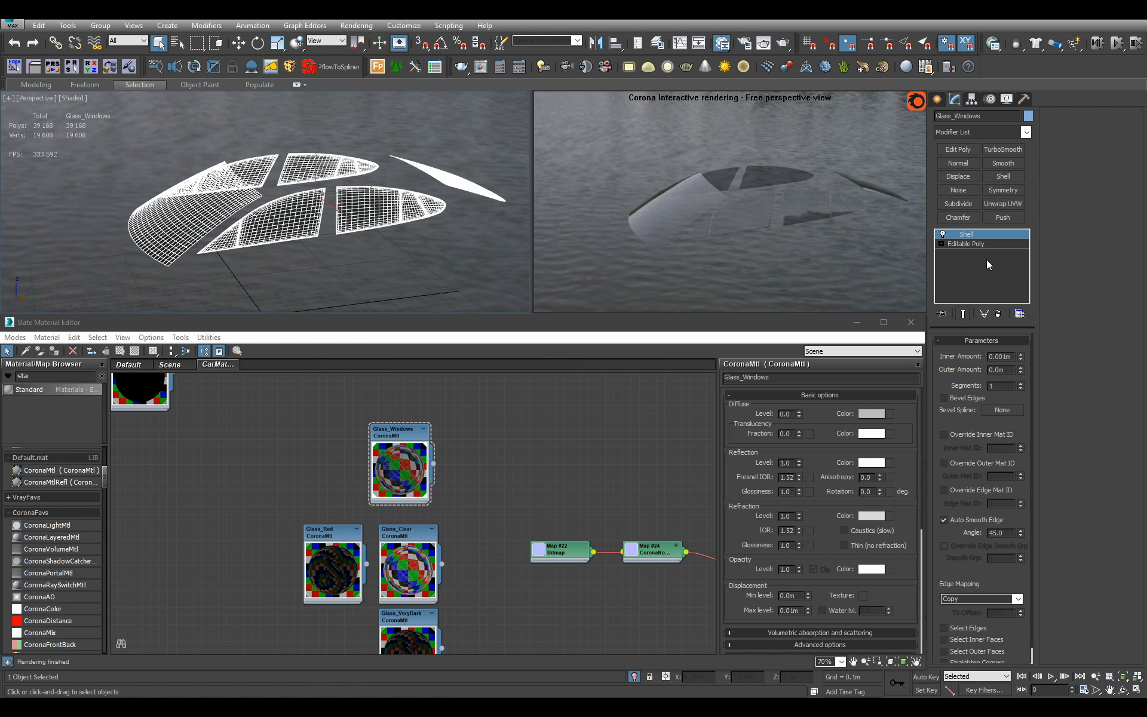
Give the rear side windows and rear glass their own material ID, and the windshield and front side windows ID 1
{"action": "left_click", "coordinate": [980, 243]}
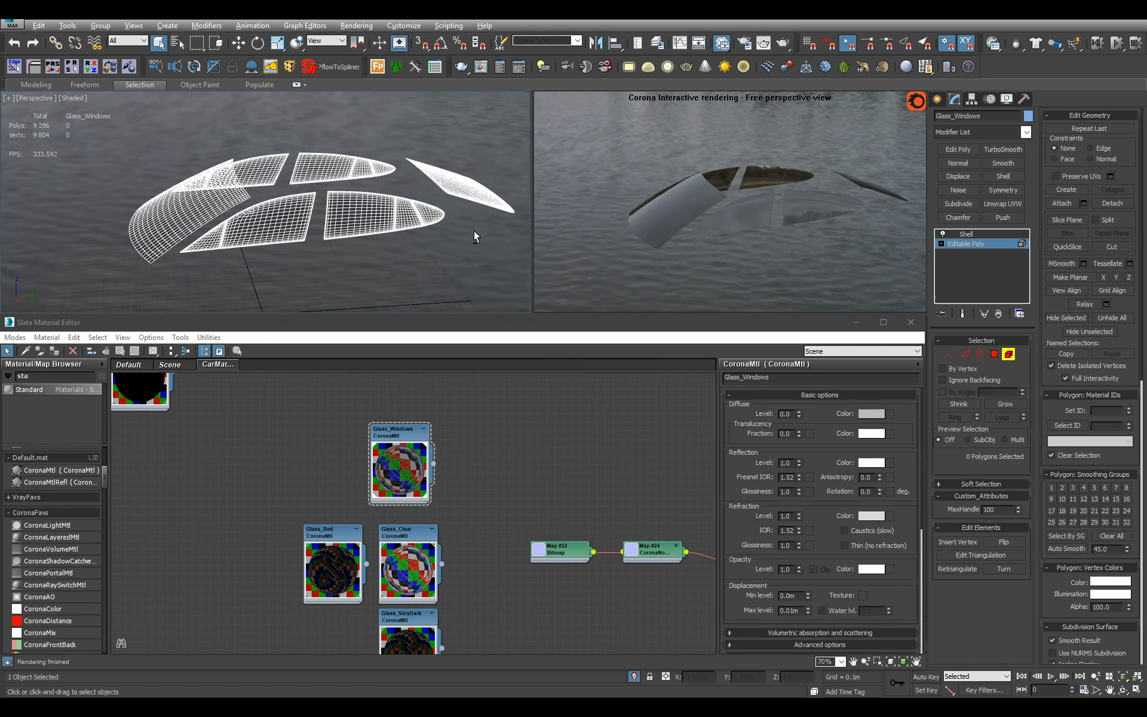
{"action": "middle_click_drag", "start_coordinate": [475, 232], "coordinate": [453, 229], "text": "alt"}
{"action": "left_click_drag", "start_coordinate": [325, 128], "coordinate": [555, 323]}
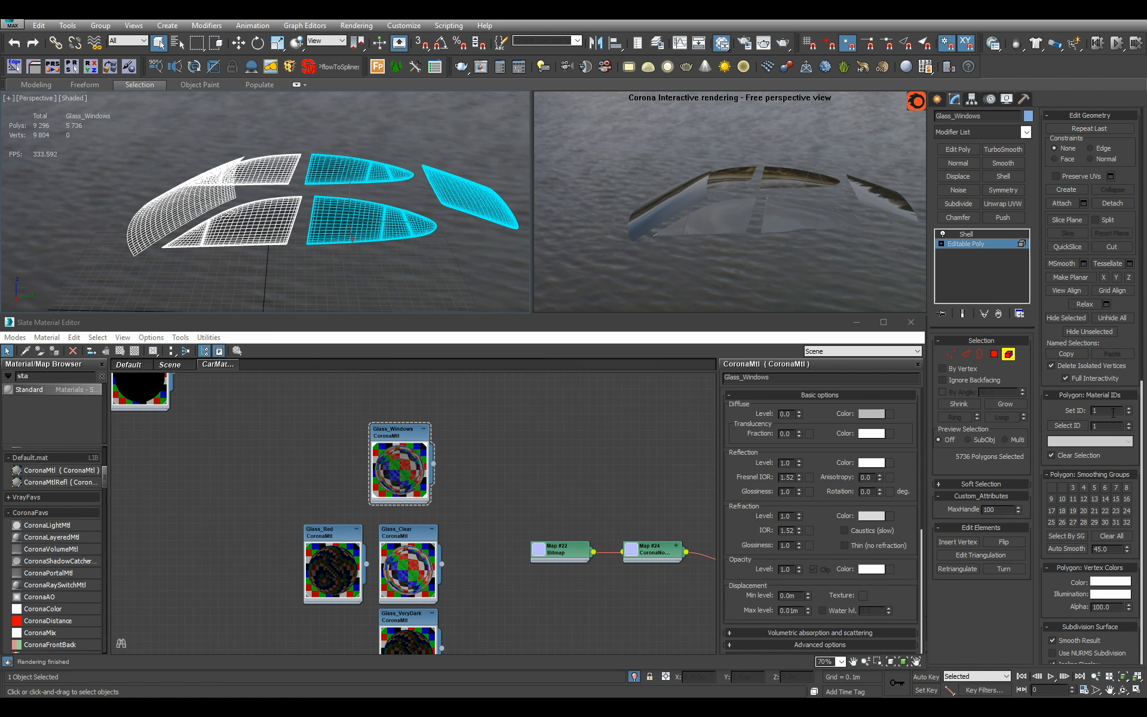
{"action": "left_click_drag", "start_coordinate": [111, 146], "coordinate": [277, 281]}
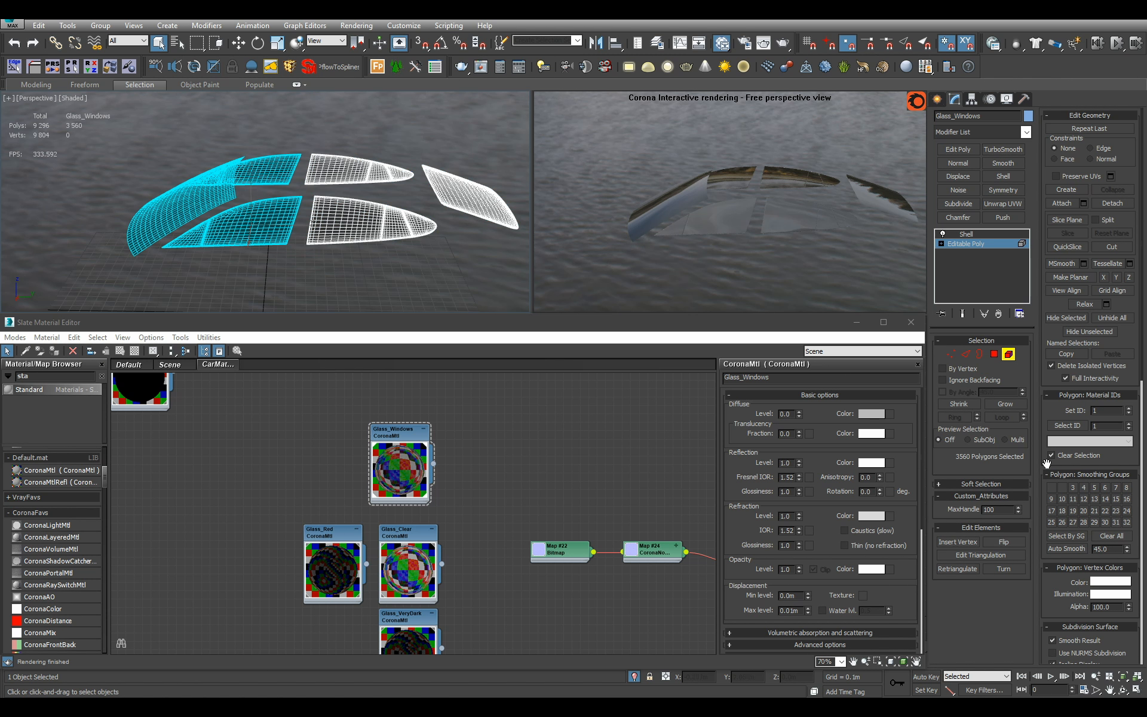
{"action": "left_click", "coordinate": [986, 245]}
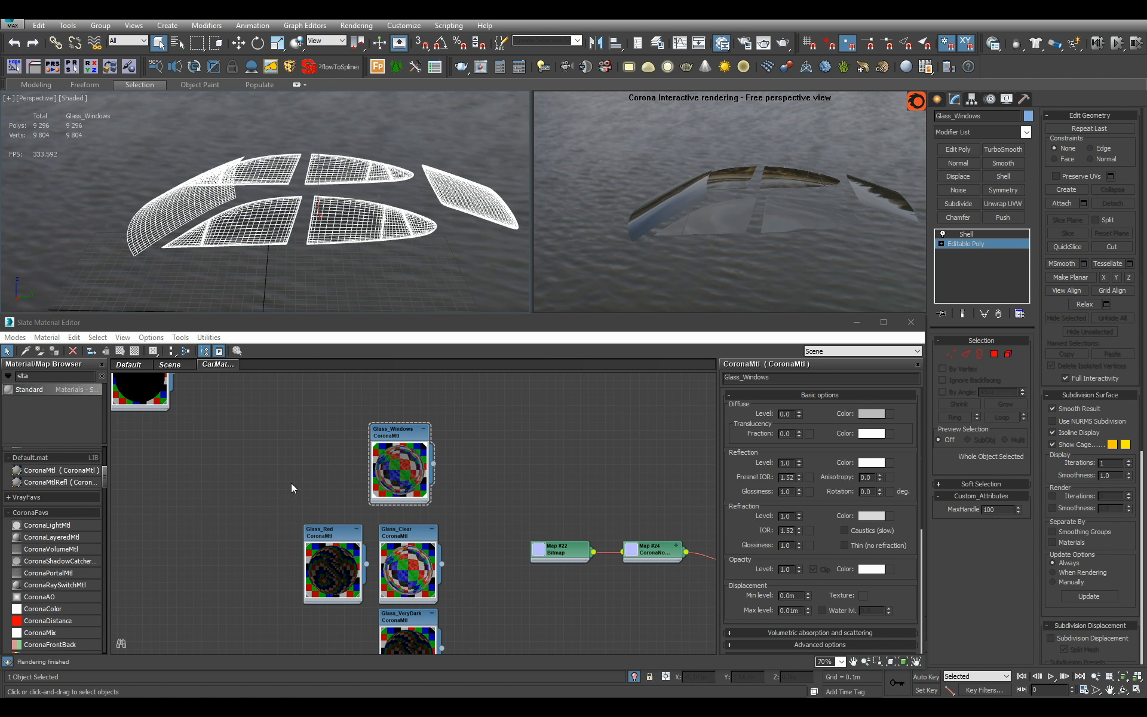
Add a CoronaMultiMap beside Glass_Windows in Material ID mode with an item count of 2
{"action": "left_click", "coordinate": [73, 378]}
{"action": "type", "text": "c"}
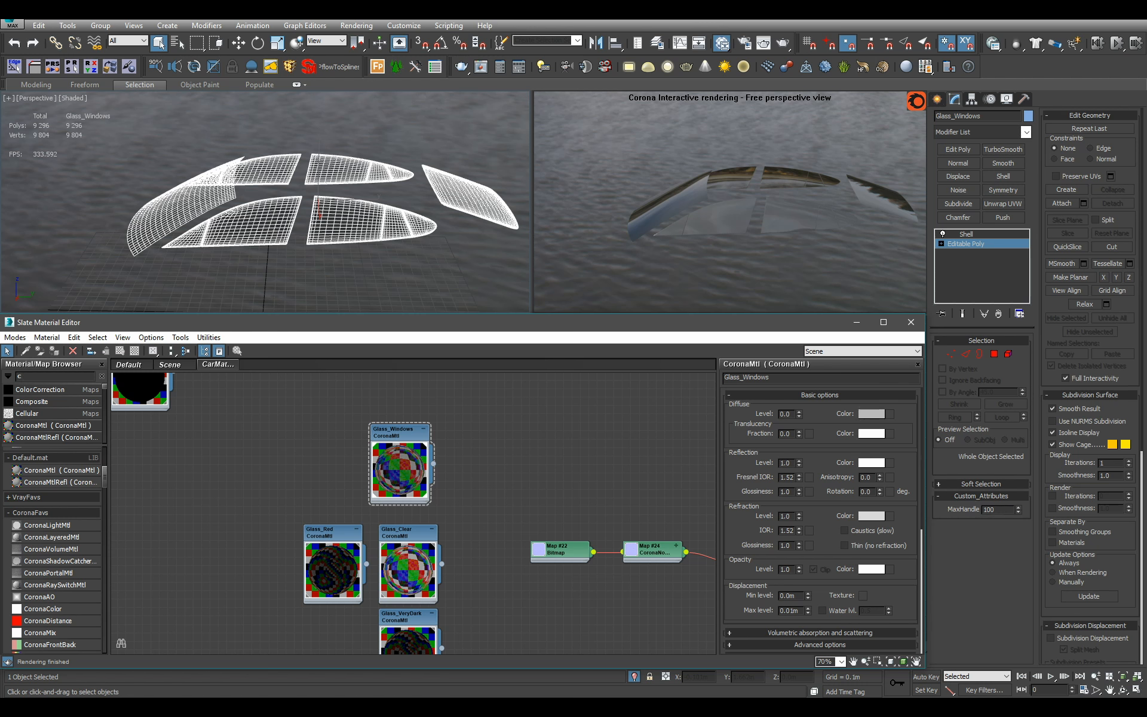
{"action": "type", "text": "oronamu"}
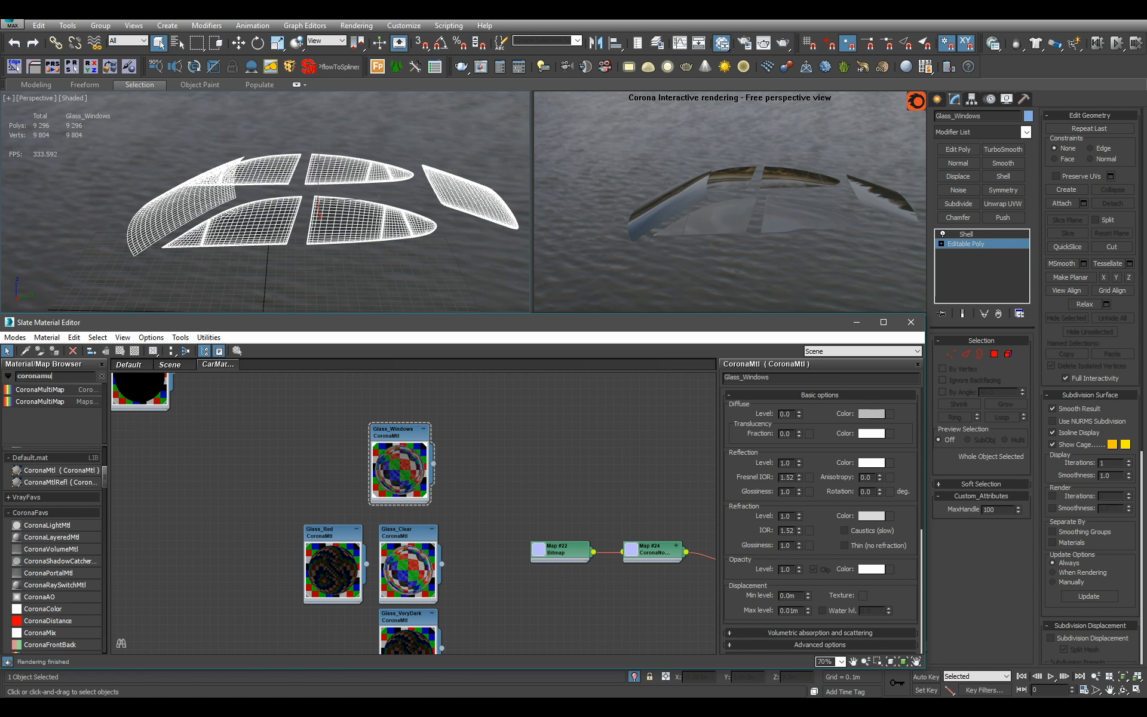
{"action": "left_click_drag", "start_coordinate": [113, 382], "coordinate": [221, 415]}
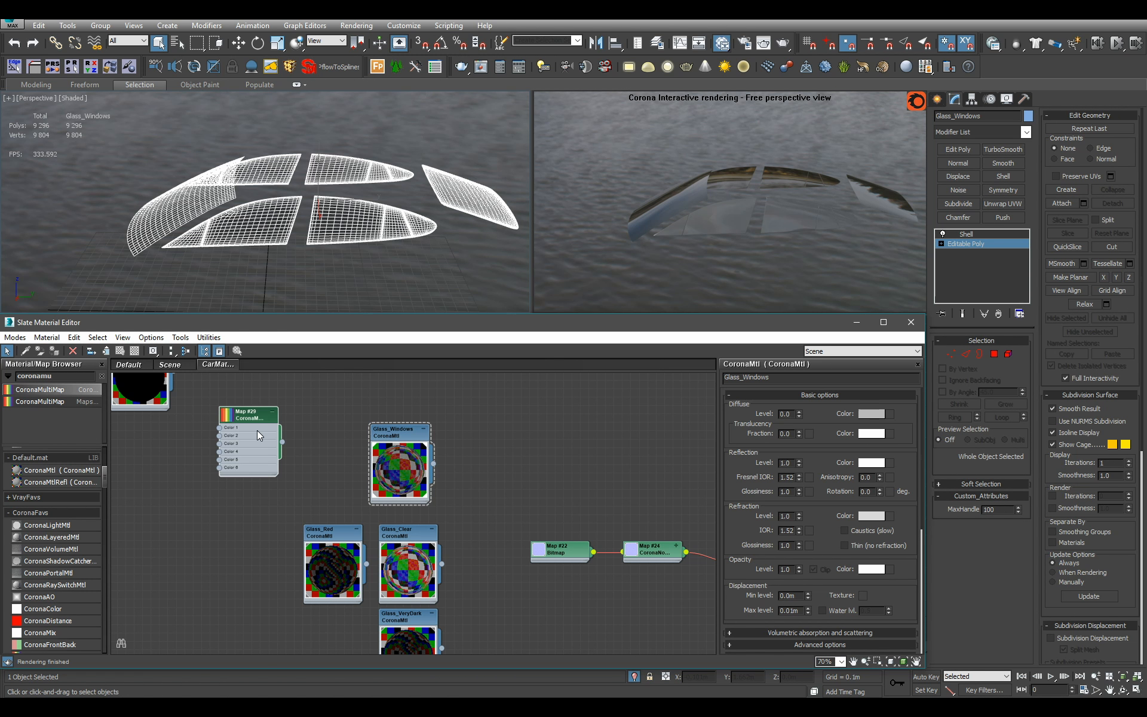
{"action": "double_click", "coordinate": [257, 430]}
{"action": "type", "text": "2"}
{"action": "key", "text": "Return"}
{"action": "scroll", "coordinate": [299, 454], "scroll_direction": "up", "scroll_amount": 3}
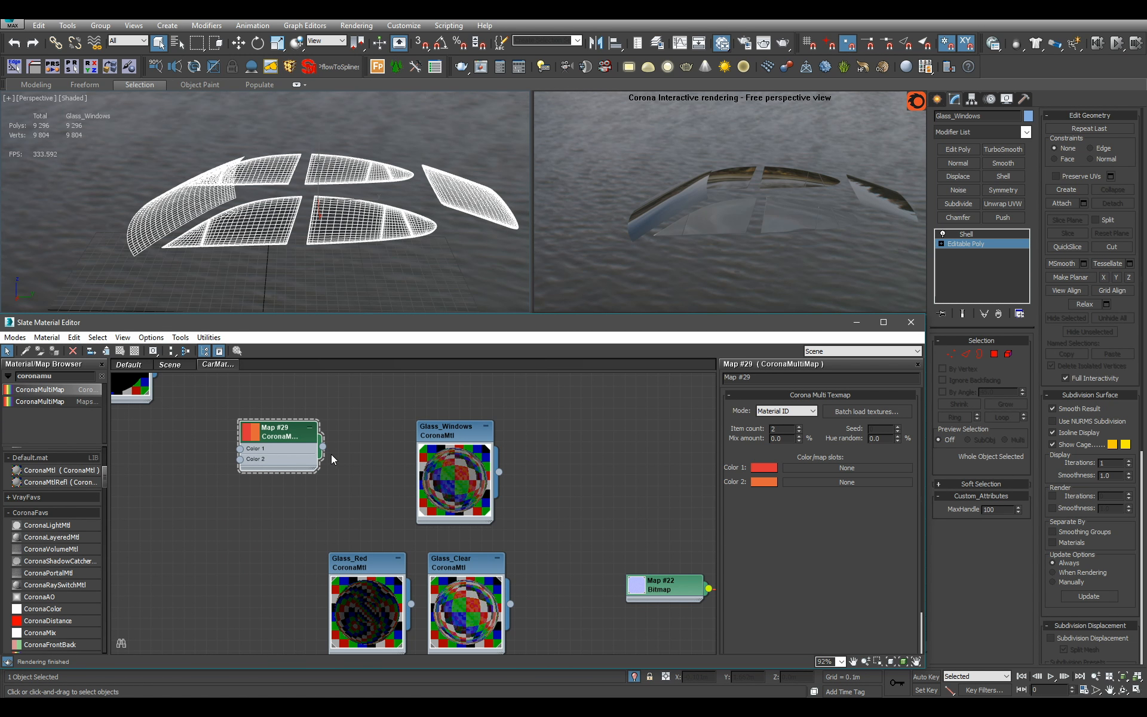
Connect the CoronaMultiMap to Glass_Windows' refraction color and check the colors on the isolated glass
{"action": "left_click_drag", "start_coordinate": [323, 446], "coordinate": [425, 585]}
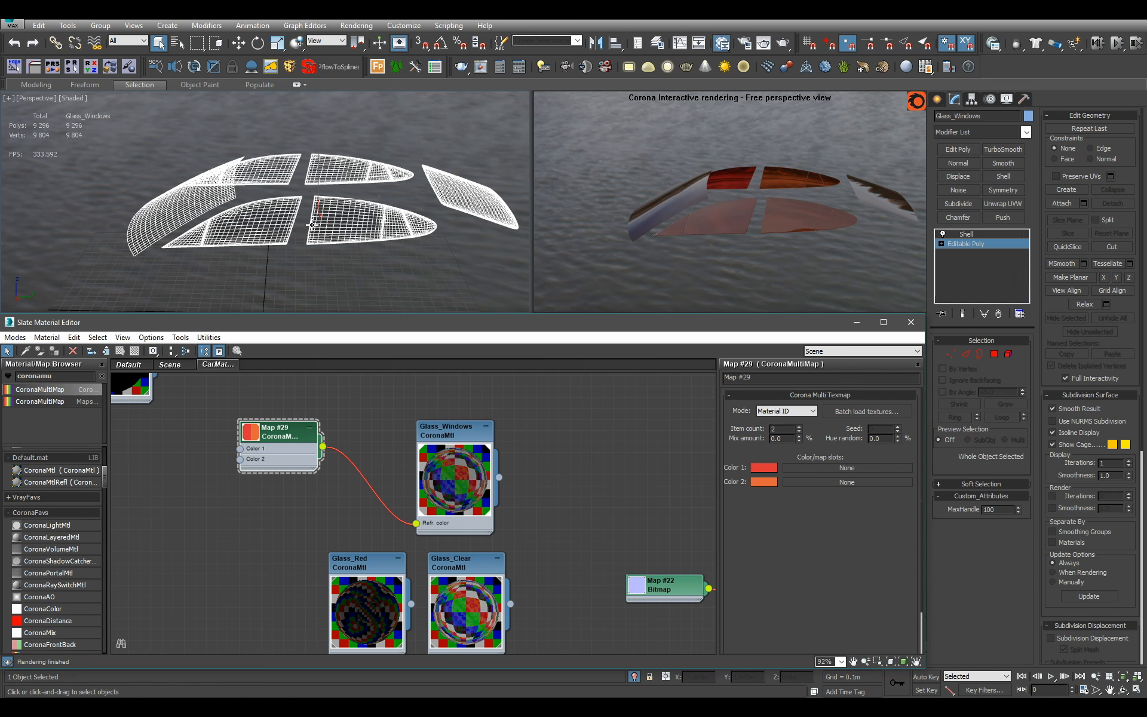
{"action": "middle_click_drag", "start_coordinate": [311, 224], "coordinate": [372, 223], "text": "alt"}
{"action": "left_click", "coordinate": [317, 463]}
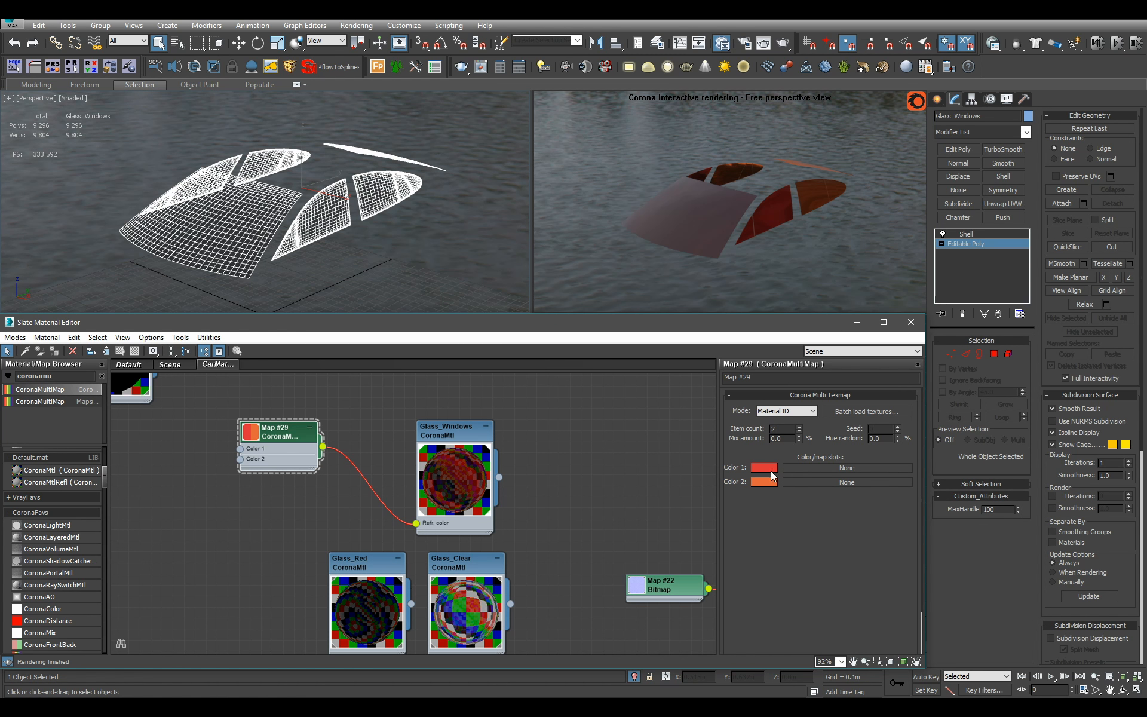
Set the CoronaMultiMap's Color 1 to a neutral grey with saturation 0 and value 200
{"action": "left_click", "coordinate": [774, 469]}
{"action": "left_click_drag", "start_coordinate": [463, 130], "coordinate": [381, 131]}
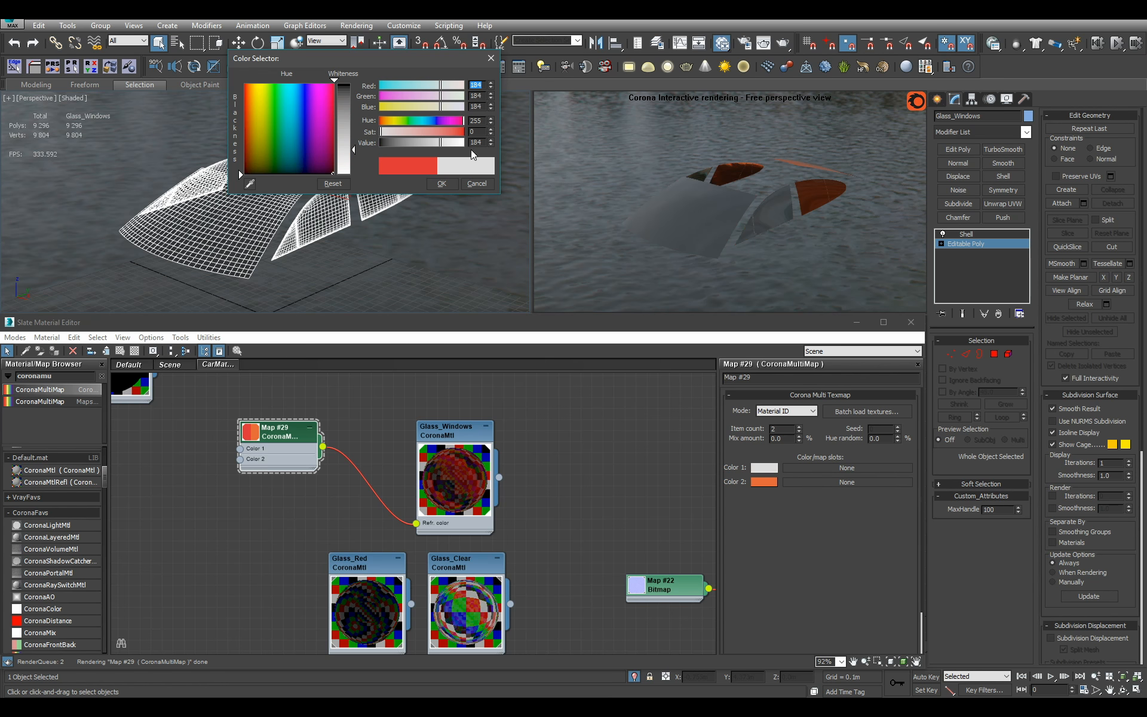
{"action": "double_click", "coordinate": [477, 142]}
{"action": "type", "text": "200"}
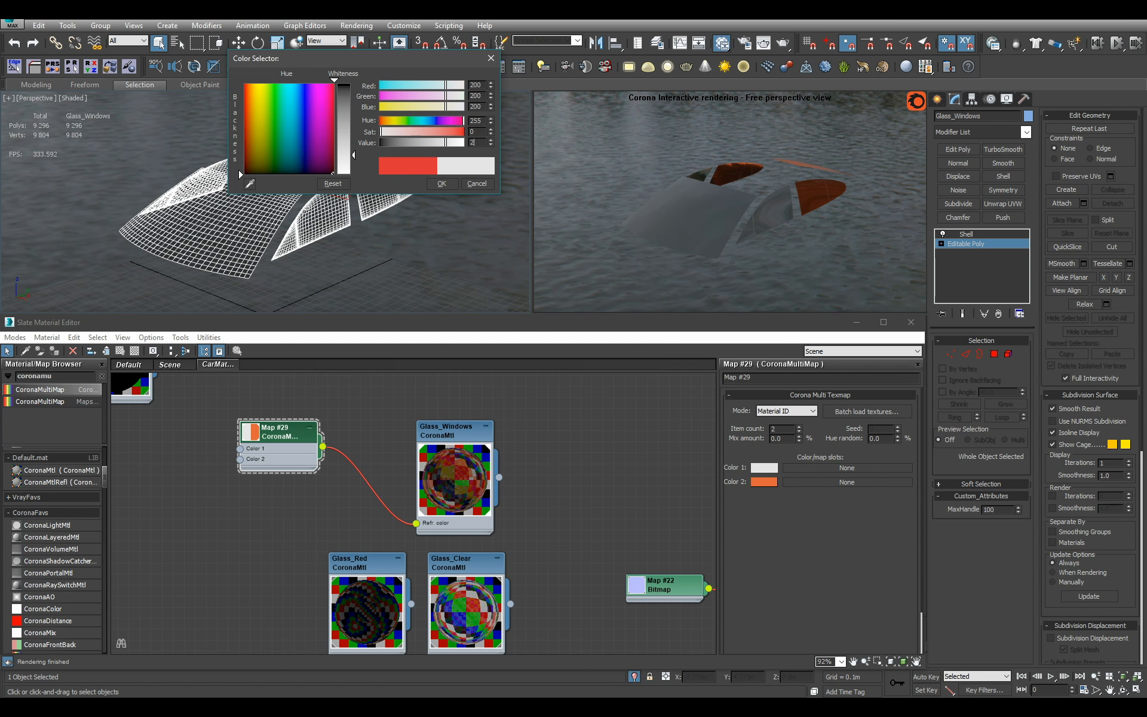
{"action": "left_click", "coordinate": [446, 184]}
{"action": "mouse_move", "coordinate": [401, 224]}
{"action": "middle_mouse_down", "text": "alt"}
{"action": "mouse_move", "coordinate": [385, 210]}
{"action": "mouse_move", "coordinate": [413, 224]}
{"action": "middle_mouse_up", "text": "alt"}
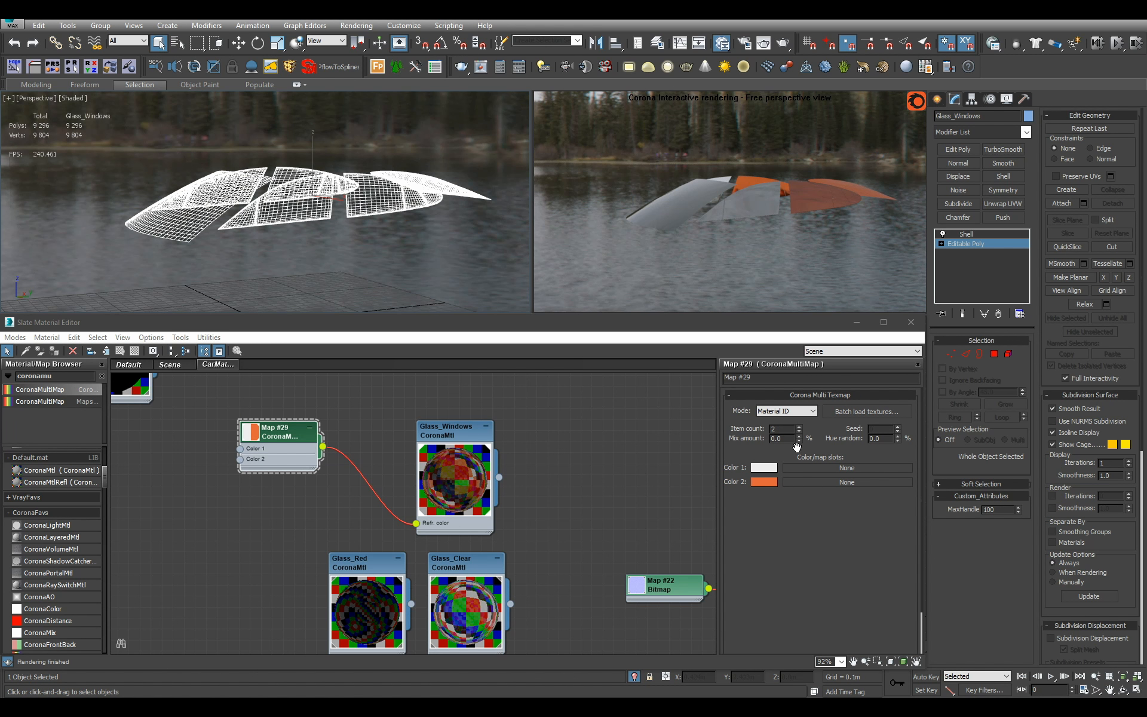
Set the CoronaMultiMap's Color 2 to a neutral grey with saturation 0 and value 180
{"action": "left_click", "coordinate": [765, 481]}
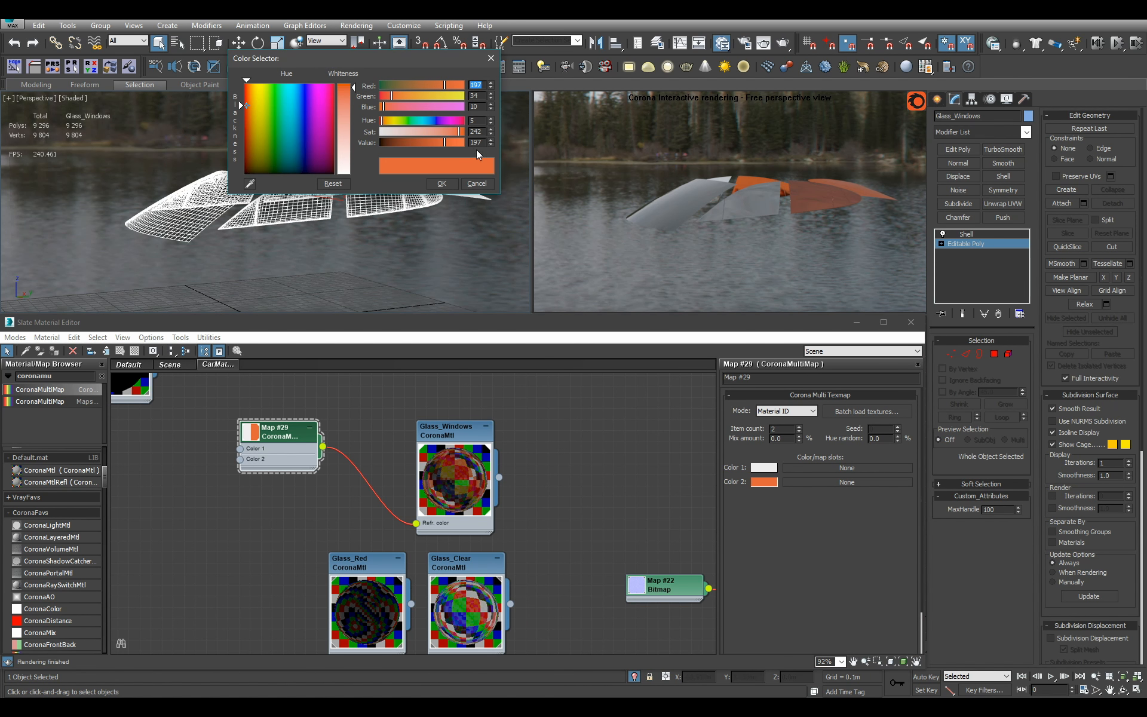
{"action": "key", "text": "BackSpace"}
{"action": "type", "text": "0"}
{"action": "key", "text": "Return"}
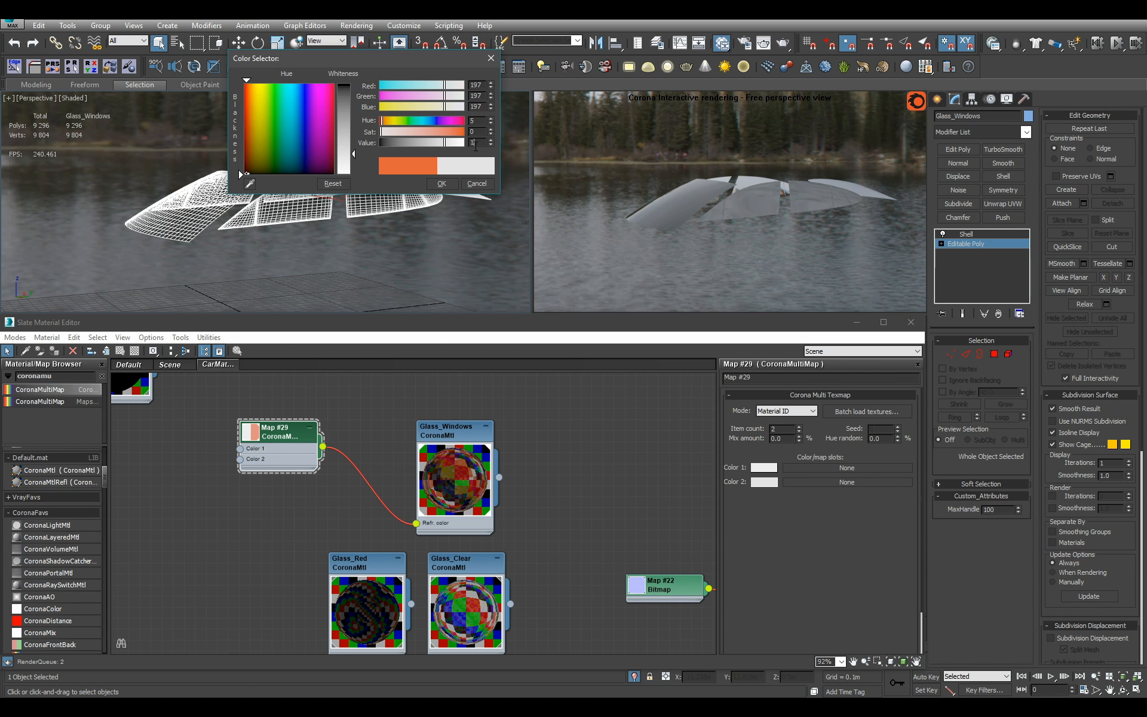
{"action": "left_click", "coordinate": [443, 184]}
Return to the Shell level of the window glass and compare the front and rear tints from the side
{"action": "middle_click_drag", "start_coordinate": [443, 198], "coordinate": [374, 209], "text": "alt"}
{"action": "left_click_drag", "start_coordinate": [414, 514], "coordinate": [367, 511]}
{"action": "middle_click_drag", "start_coordinate": [369, 243], "coordinate": [400, 338], "text": "alt"}
{"action": "left_click_drag", "start_coordinate": [323, 446], "coordinate": [421, 589]}
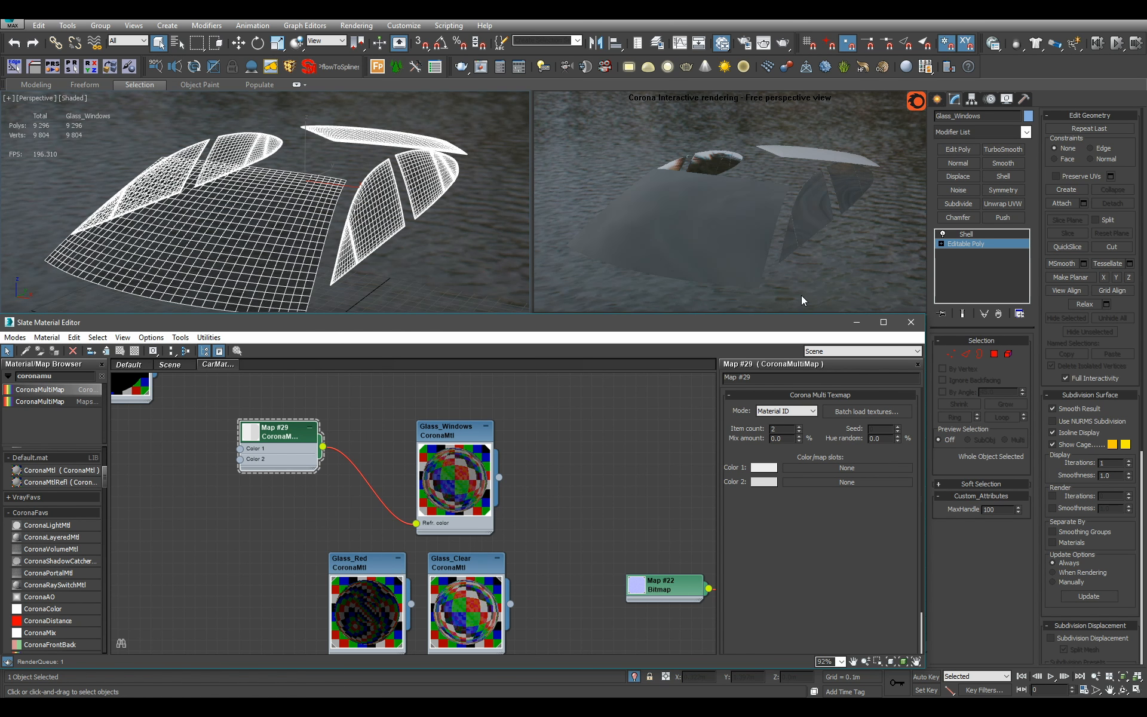
{"action": "left_click", "coordinate": [966, 235]}
{"action": "mouse_move", "coordinate": [448, 191]}
{"action": "middle_mouse_down", "text": "alt"}
{"action": "mouse_move", "coordinate": [307, 173]}
{"action": "mouse_move", "coordinate": [435, 201]}
{"action": "middle_mouse_up", "text": "alt"}
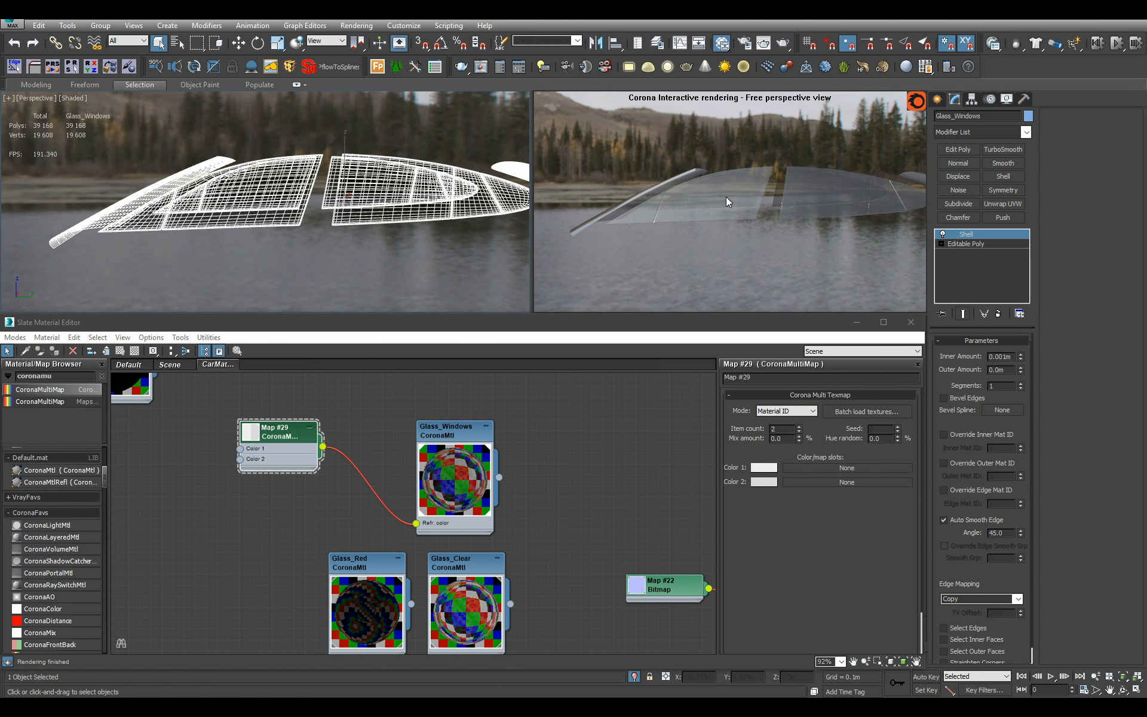
Set the CoronaMultiMap's Color 2 to a value of 160 and check the window tint on the whole, un-isolated car
{"action": "left_click", "coordinate": [770, 481]}
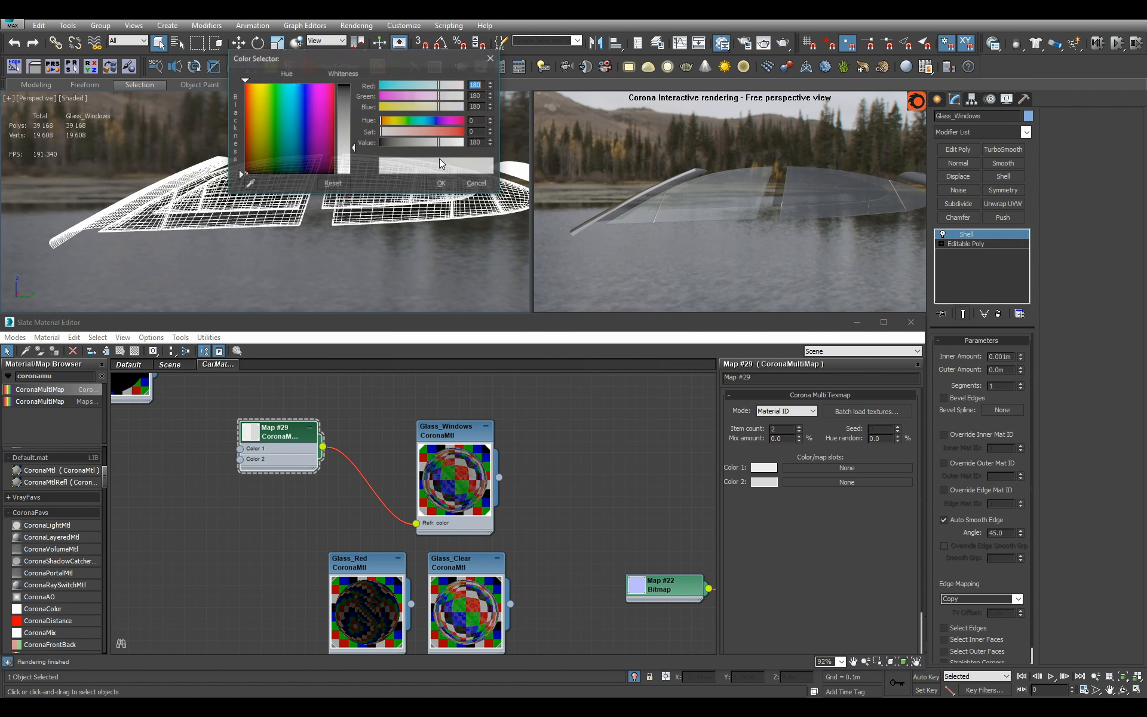
{"action": "type", "text": "160"}
{"action": "key", "text": "Return"}
{"action": "left_click", "coordinate": [442, 184]}
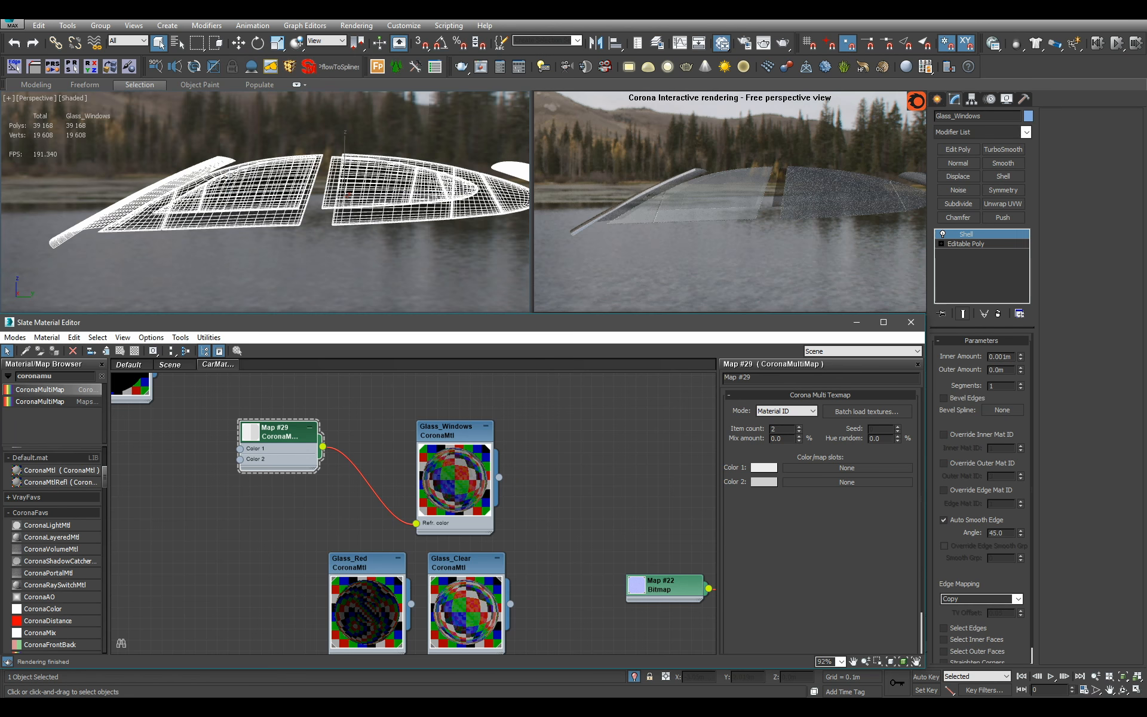
{"action": "left_click", "coordinate": [634, 677]}
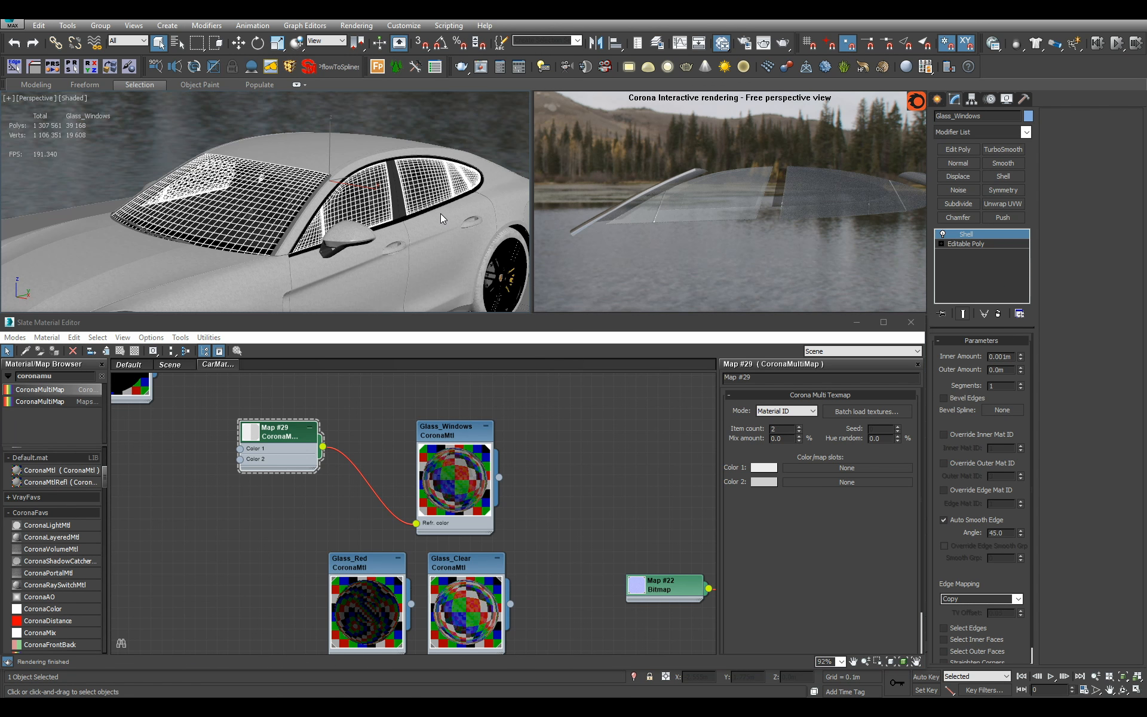
{"action": "middle_click_drag", "start_coordinate": [426, 190], "coordinate": [373, 192], "text": "alt"}
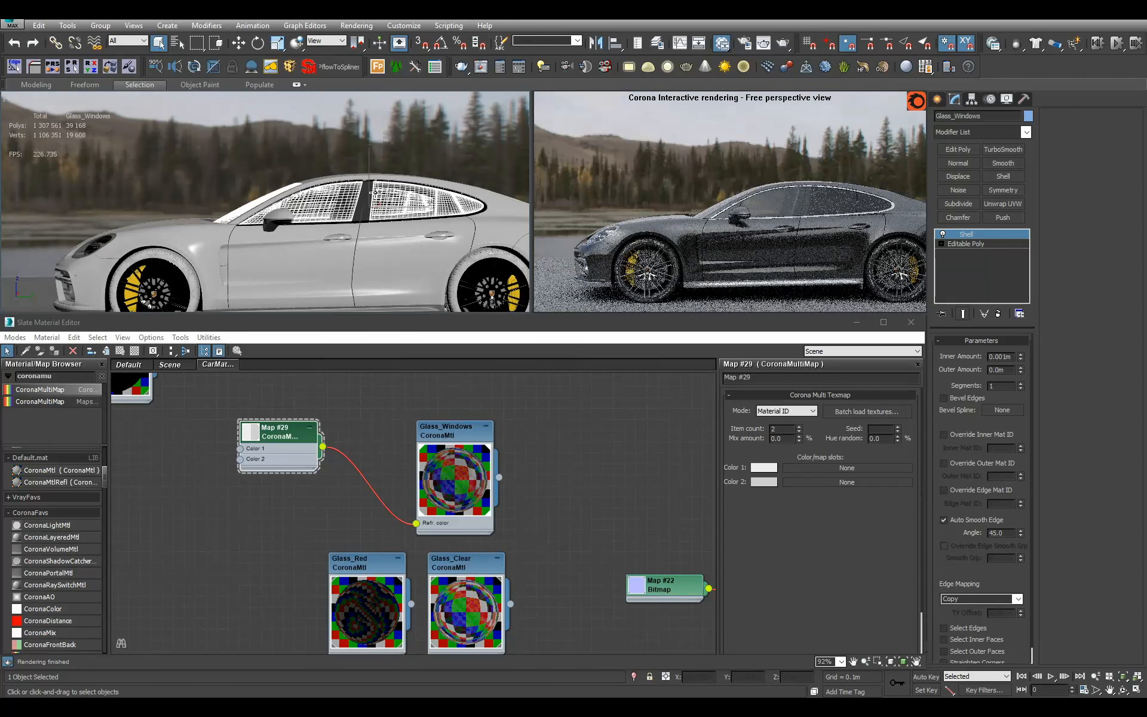
Set the CoronaMultiMap's Color 2 to a value of 180 and check the window tint from the front three-quarter view
{"action": "left_click", "coordinate": [764, 467]}
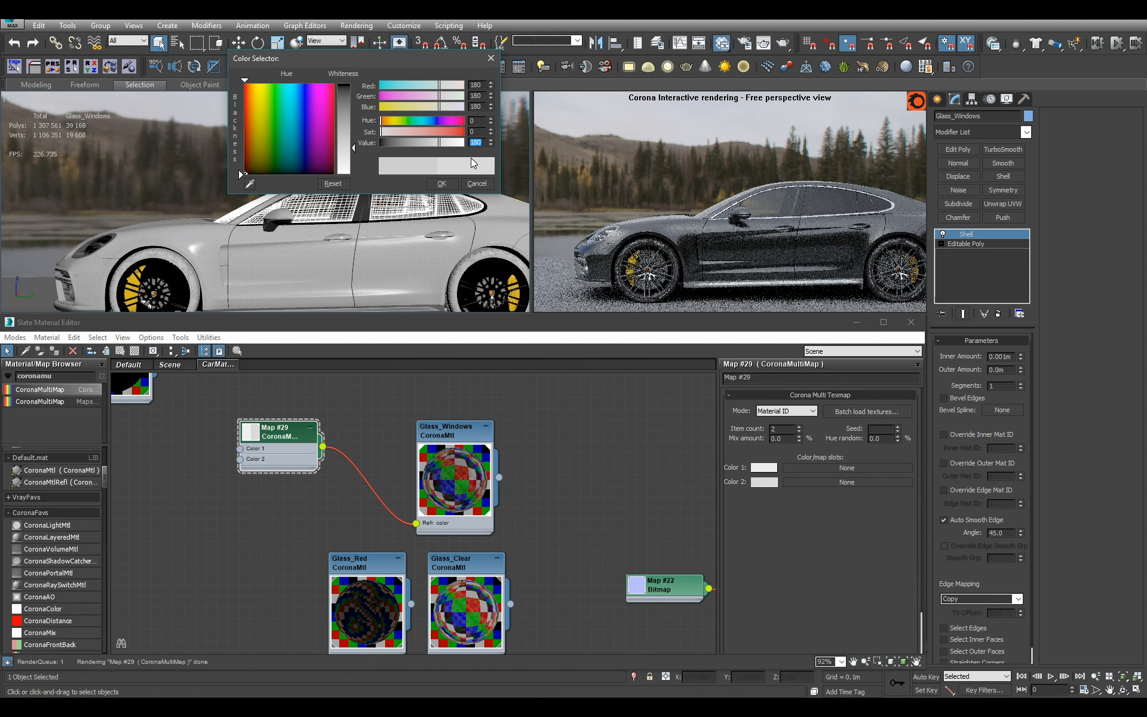
{"action": "left_click", "coordinate": [445, 182]}
{"action": "middle_click_drag", "start_coordinate": [351, 220], "coordinate": [442, 219], "text": "alt"}
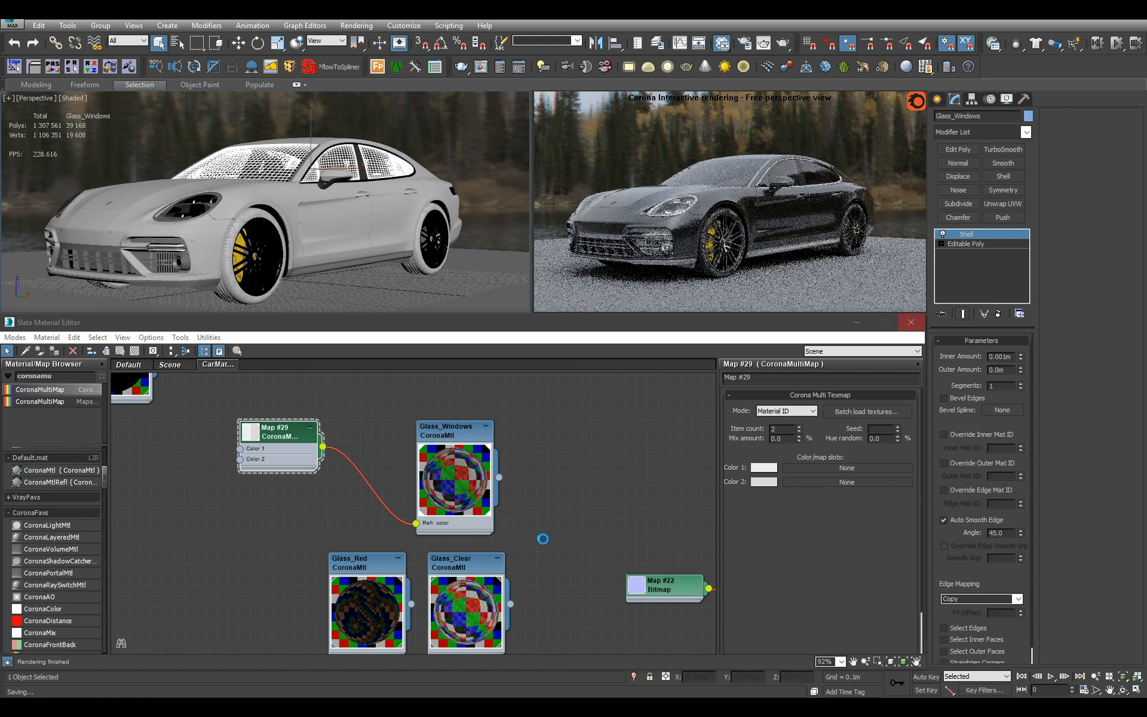
Find the remaining Standard materials in the node view and line up gum beside d_glass and milk_glass beside r_lights
{"action": "middle_click_drag", "start_coordinate": [544, 539], "coordinate": [358, 400]}
{"action": "scroll", "coordinate": [502, 561], "scroll_direction": "down", "scroll_amount": 6}
{"action": "middle_click_drag", "start_coordinate": [502, 561], "coordinate": [320, 444]}
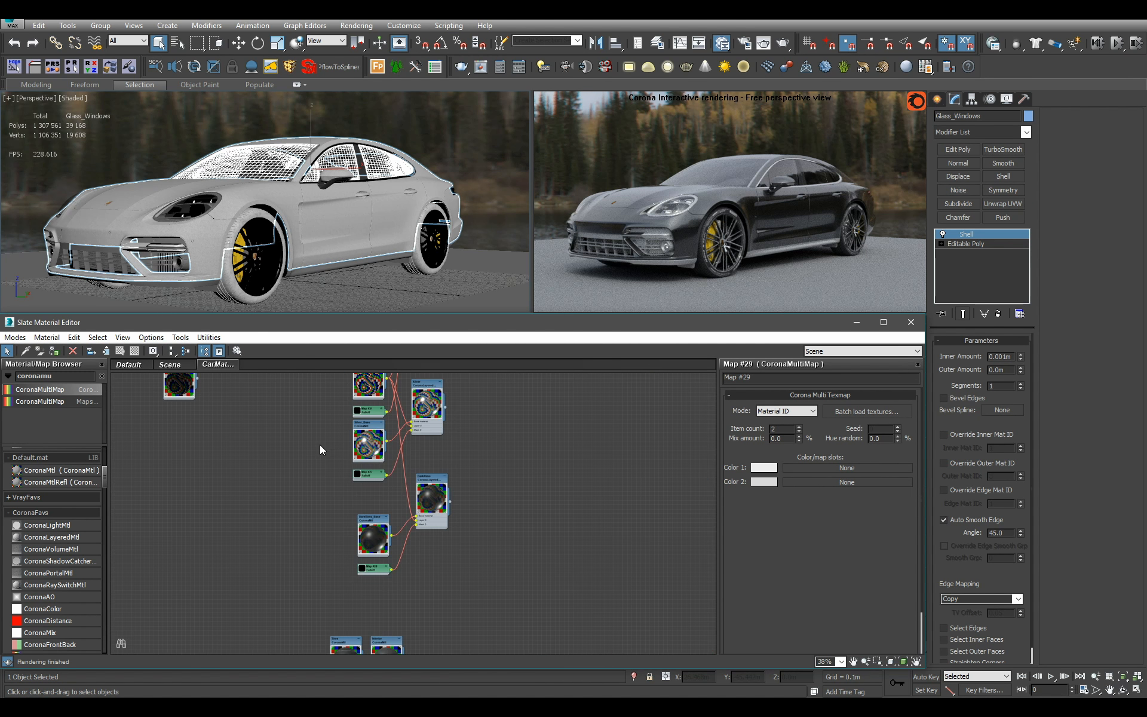
{"action": "scroll", "coordinate": [446, 529], "scroll_direction": "down", "scroll_amount": 2}
{"action": "middle_click_drag", "start_coordinate": [449, 561], "coordinate": [428, 428]}
{"action": "scroll", "coordinate": [406, 445], "scroll_direction": "down", "scroll_amount": 2}
{"action": "middle_click_drag", "start_coordinate": [497, 581], "coordinate": [451, 494]}
{"action": "scroll", "coordinate": [451, 495], "scroll_direction": "up", "scroll_amount": 2}
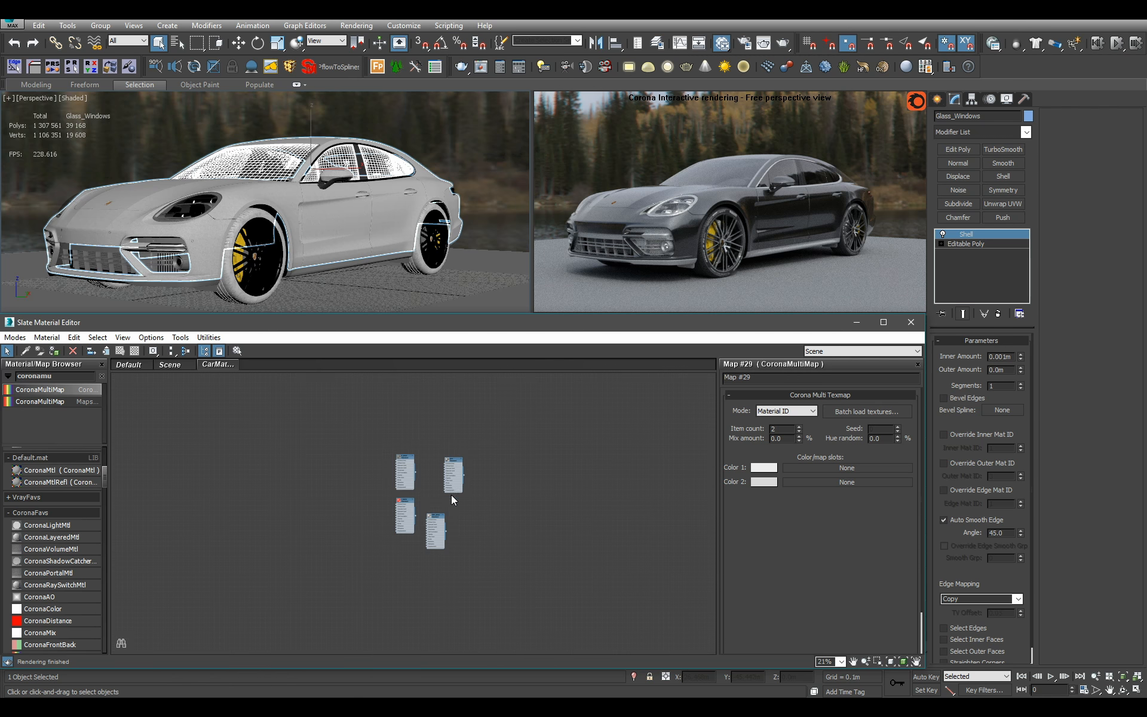
{"action": "scroll", "coordinate": [452, 489], "scroll_direction": "up", "scroll_amount": 4}
{"action": "left_click_drag", "start_coordinate": [508, 503], "coordinate": [435, 478]}
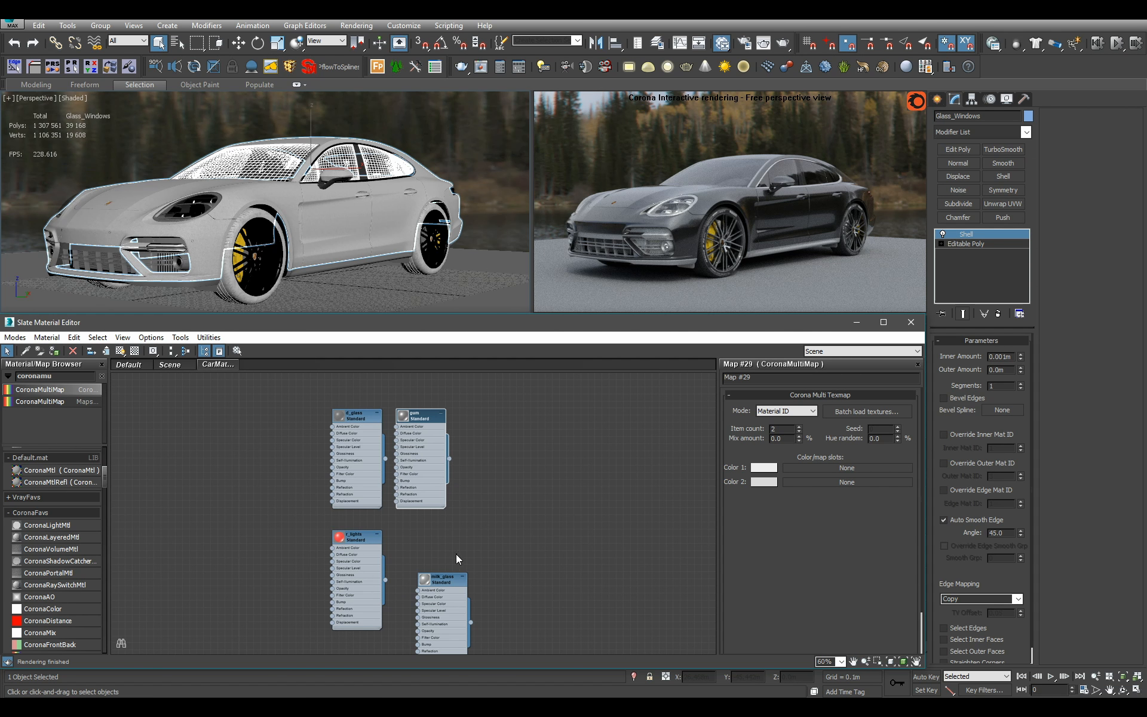
{"action": "left_click_drag", "start_coordinate": [468, 587], "coordinate": [443, 536]}
{"action": "scroll", "coordinate": [505, 575], "scroll_direction": "up", "scroll_amount": 1}
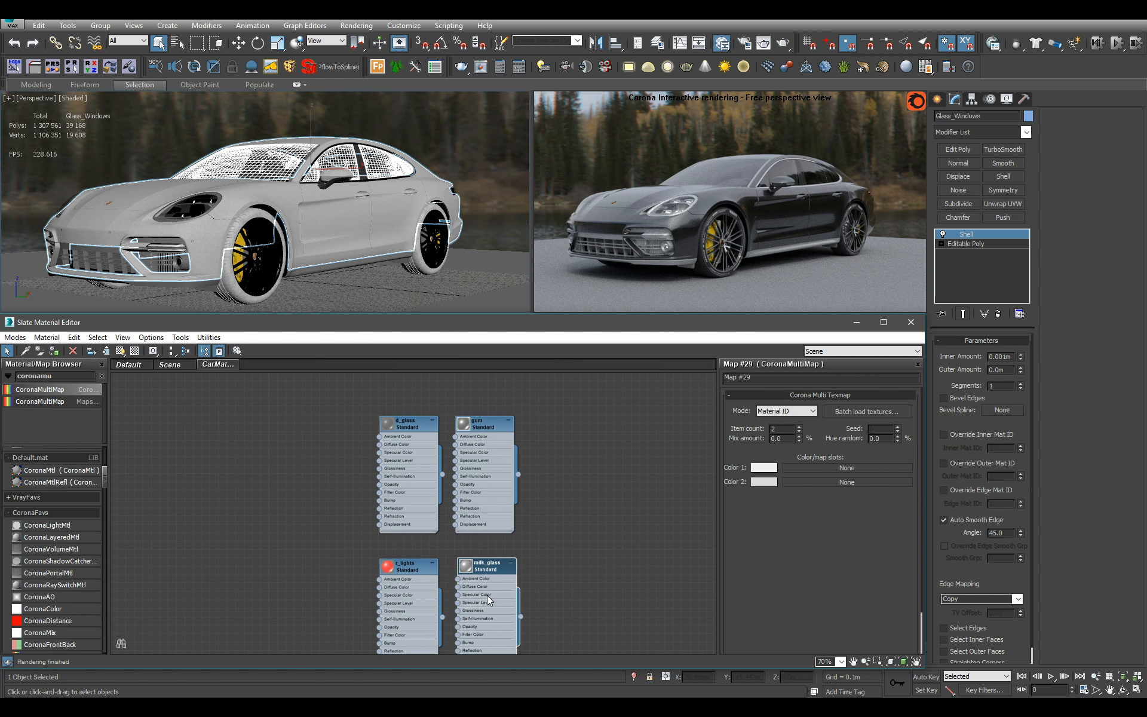
{"action": "left_click_drag", "start_coordinate": [486, 595], "coordinate": [484, 595]}
Delete the leftover Standard materials d_glass and r_lights
{"action": "double_click", "coordinate": [434, 471]}
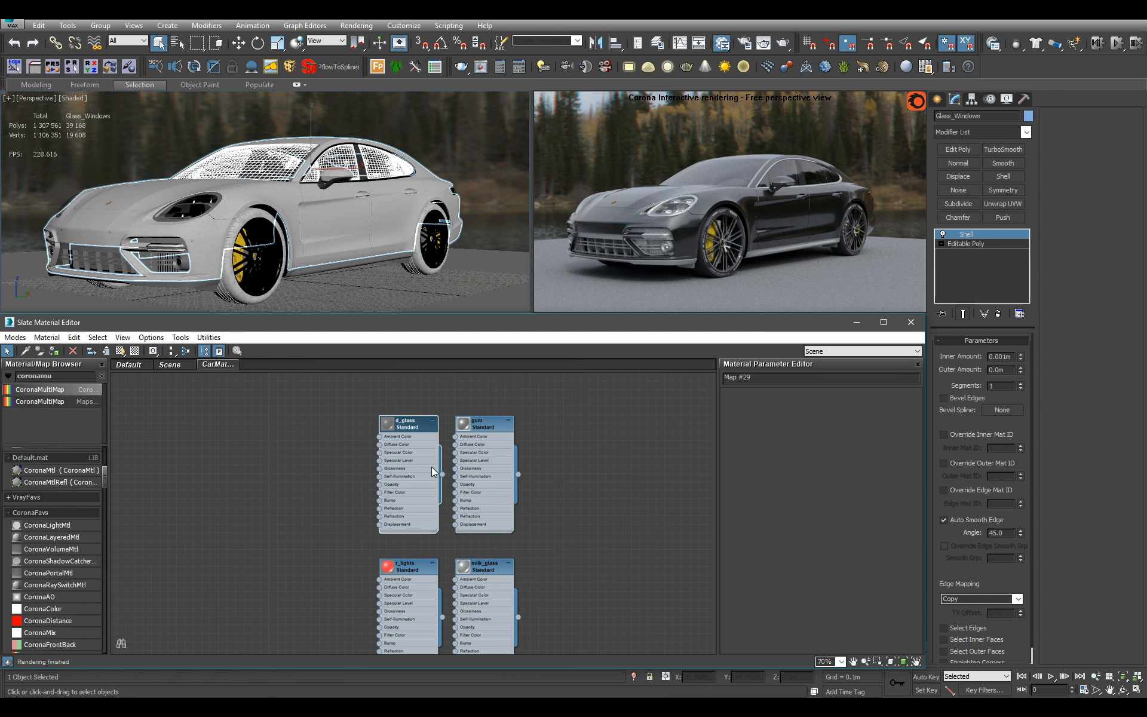
{"action": "scroll", "coordinate": [530, 478], "scroll_direction": "up", "scroll_amount": 1}
{"action": "left_click", "coordinate": [411, 472]}
{"action": "key", "text": "Delete"}
{"action": "middle_click_drag", "start_coordinate": [449, 535], "coordinate": [464, 442]}
{"action": "scroll", "coordinate": [463, 442], "scroll_direction": "up", "scroll_amount": 1}
{"action": "left_click", "coordinate": [424, 500]}
{"action": "double_click", "coordinate": [427, 504]}
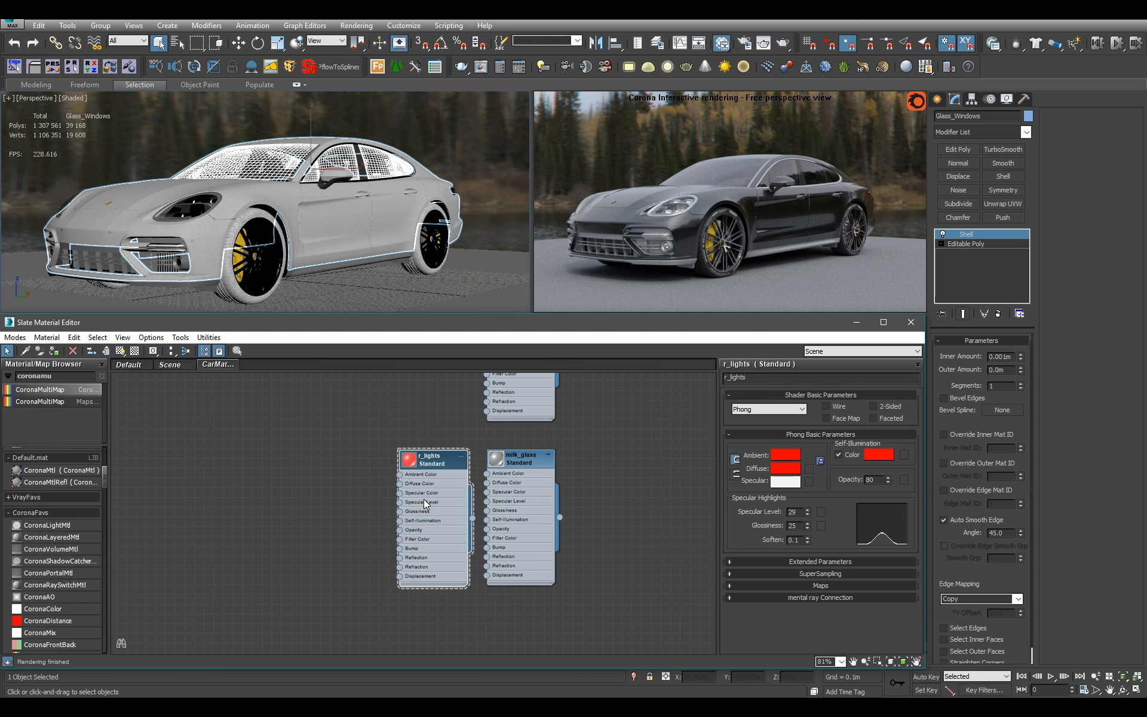
{"action": "key", "text": "Delete"}
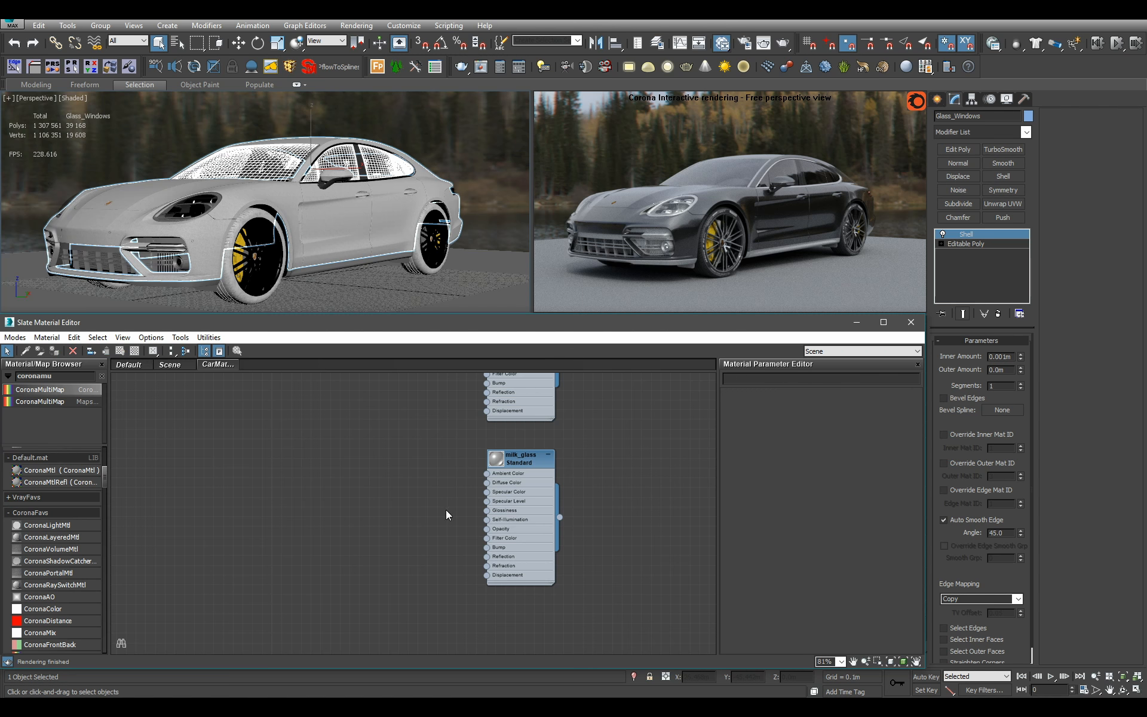
Select all objects that use the gum Standard material and isolate them for a close view
{"action": "middle_click_drag", "start_coordinate": [528, 458], "coordinate": [503, 530]}
{"action": "double_click", "coordinate": [504, 428]}
{"action": "middle_click_drag", "start_coordinate": [503, 428], "coordinate": [502, 486]}
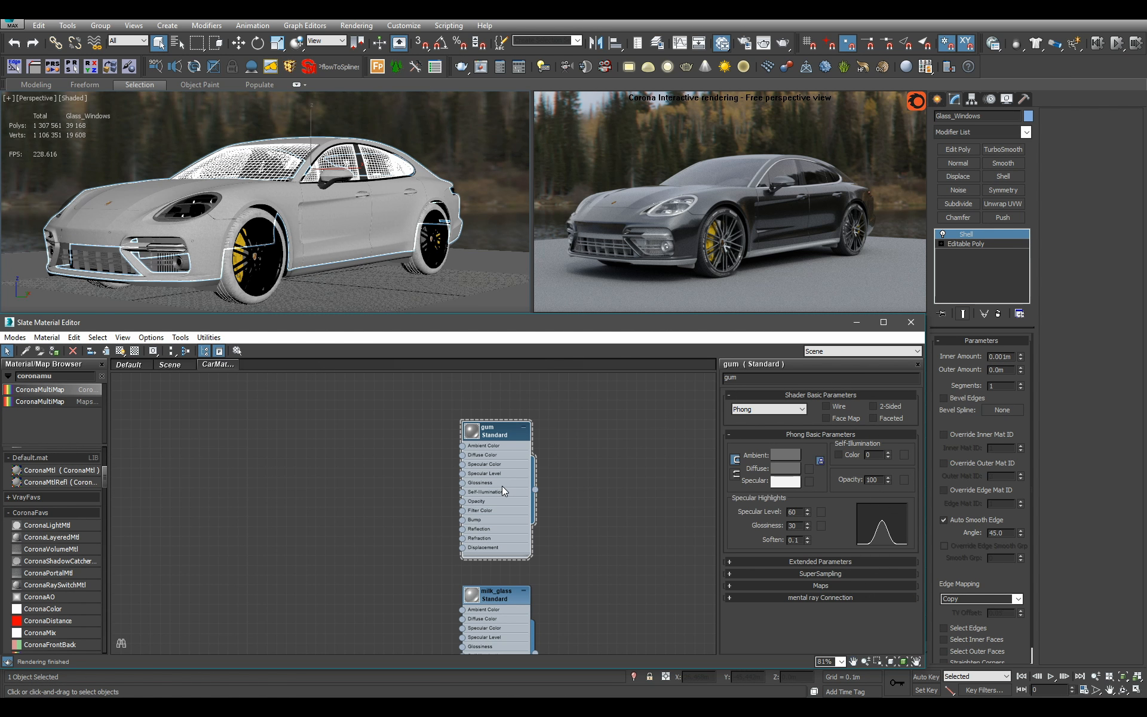
{"action": "left_click", "coordinate": [352, 177]}
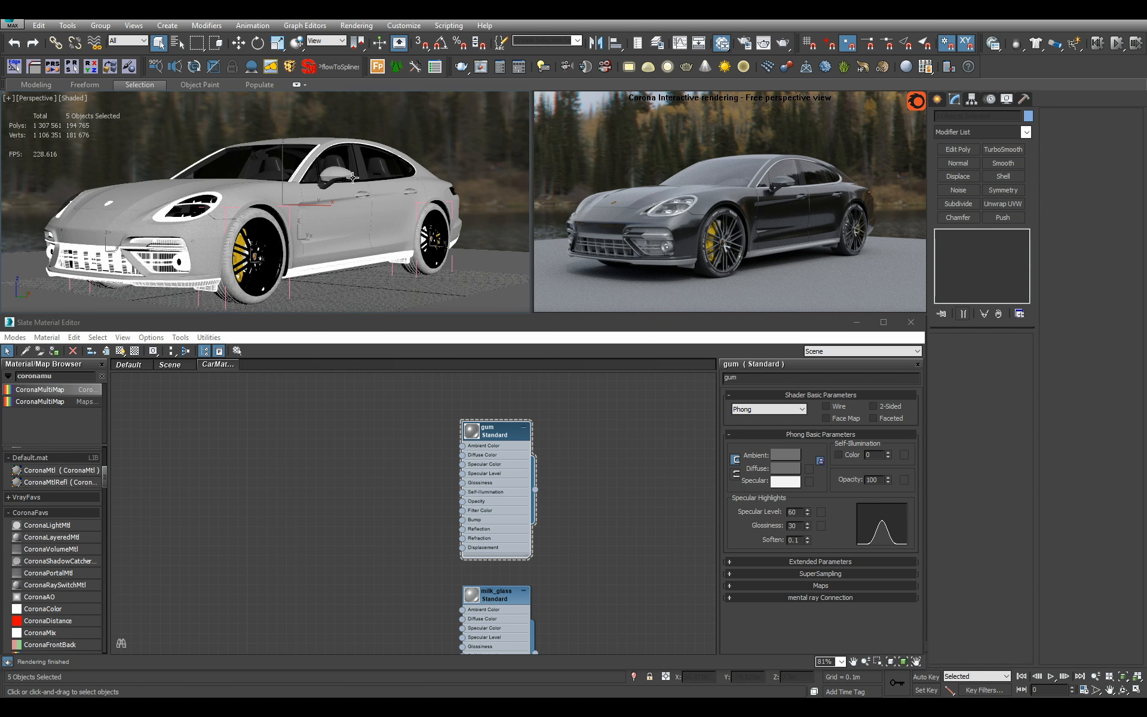
{"action": "key", "text": "alt+q"}
{"action": "scroll", "coordinate": [382, 215], "scroll_direction": "up", "scroll_amount": 4}
{"action": "middle_click_drag", "start_coordinate": [364, 217], "coordinate": [310, 197], "text": "alt"}
{"action": "scroll", "coordinate": [310, 203], "scroll_direction": "up", "scroll_amount": 6}
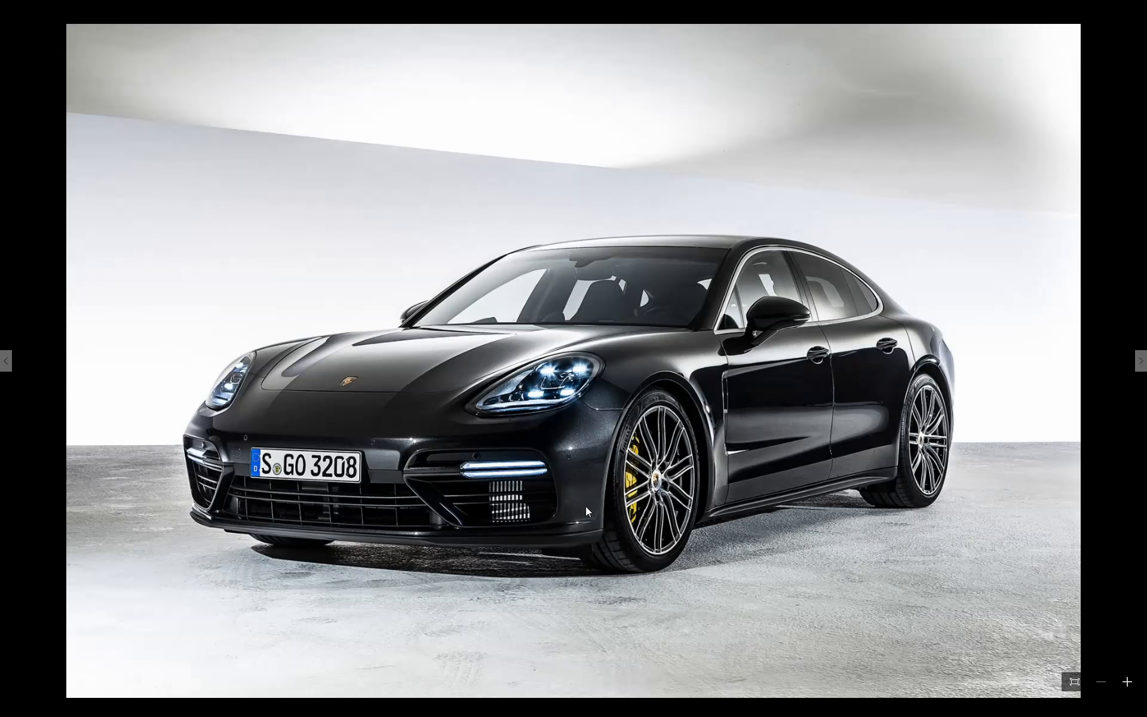
Switch to the reference photos and examine the lower bumper trim and rear of the real Panamera
{"action": "key", "text": "Right"}
{"action": "key", "text": "Right"}
{"action": "key", "text": "Right"}
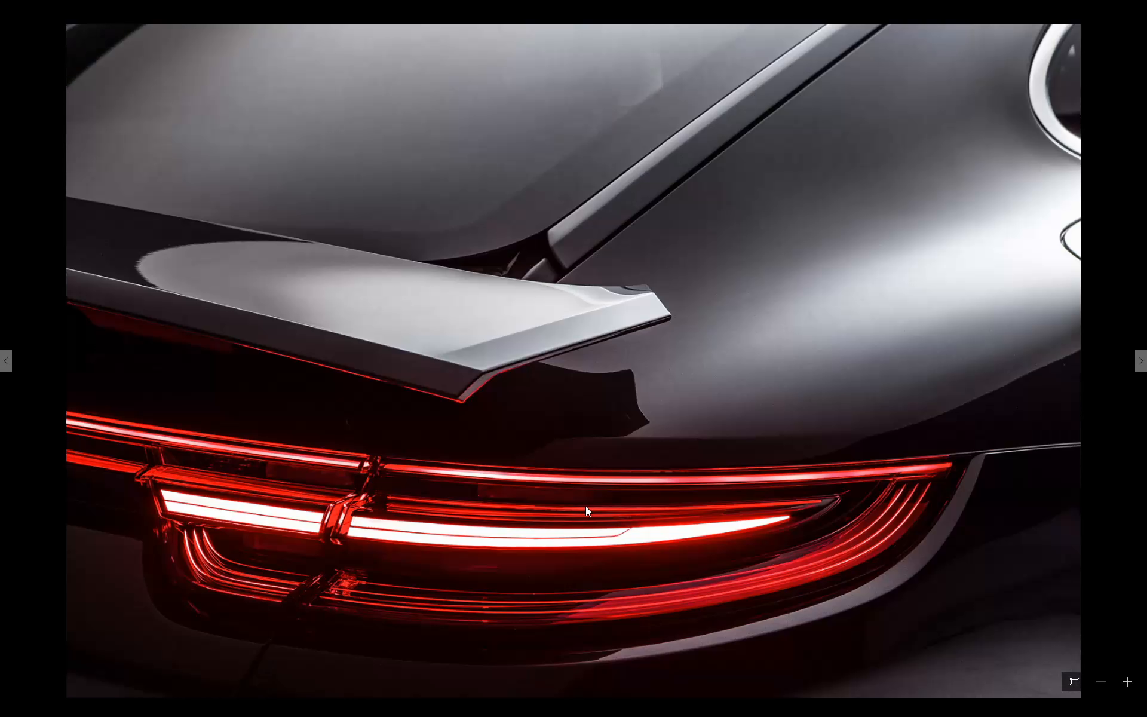
{"action": "key", "text": "Left"}
{"action": "key", "text": "Right"}
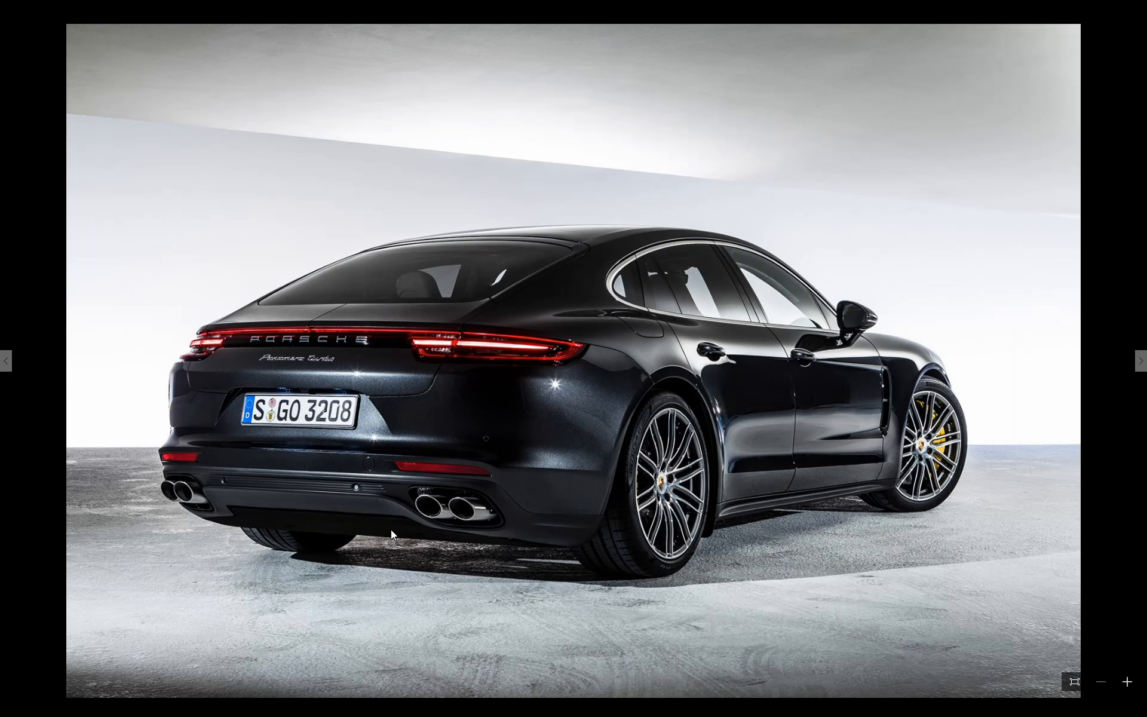
{"action": "left_click", "coordinate": [1063, 689]}
{"action": "left_click_drag", "start_coordinate": [503, 509], "coordinate": [551, 492]}
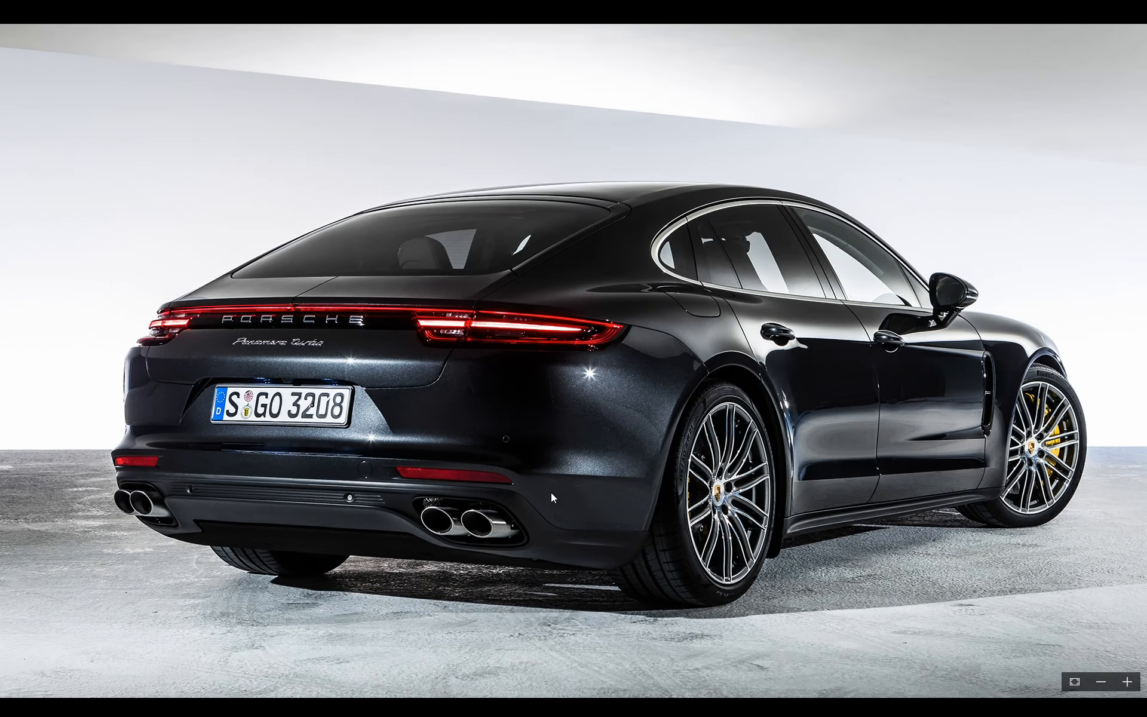
{"action": "left_click", "coordinate": [1075, 682]}
{"action": "key", "text": "Right"}
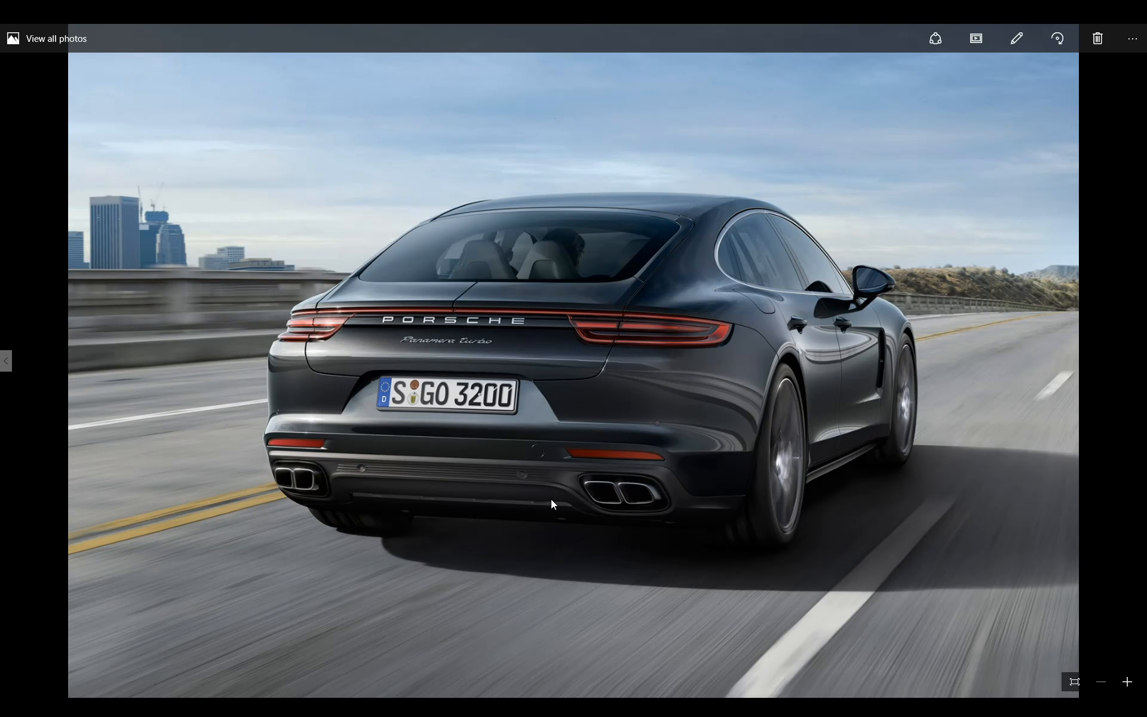
{"action": "left_click", "coordinate": [1070, 680]}
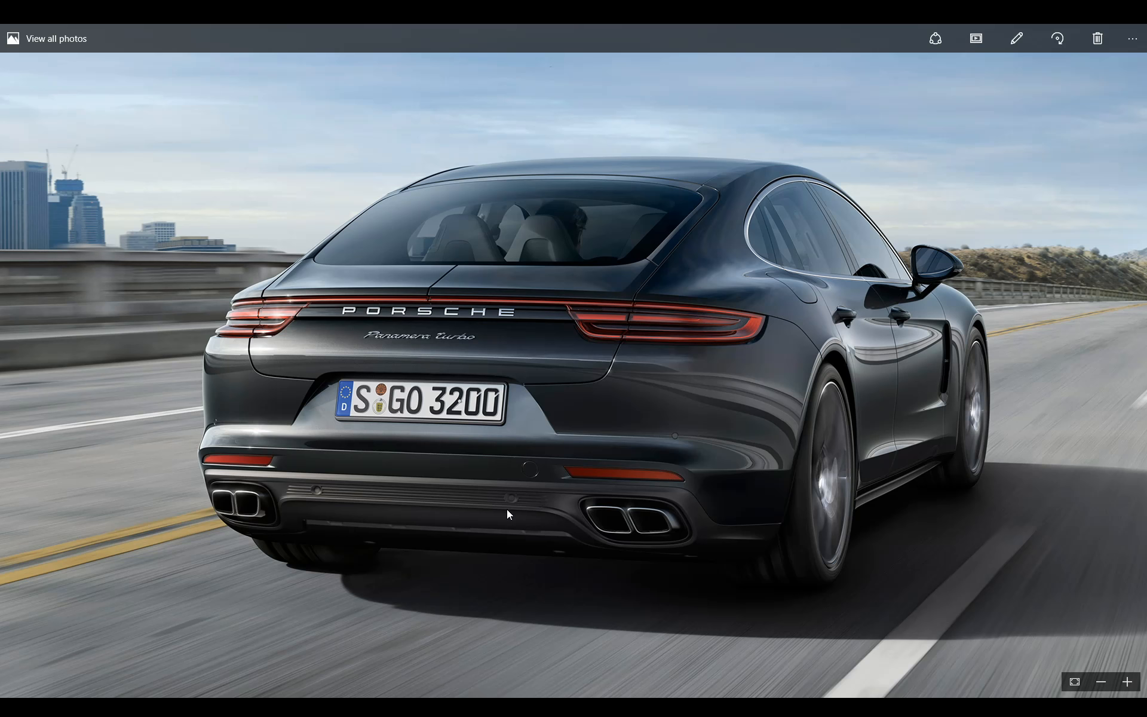
{"action": "left_click", "coordinate": [1076, 681]}
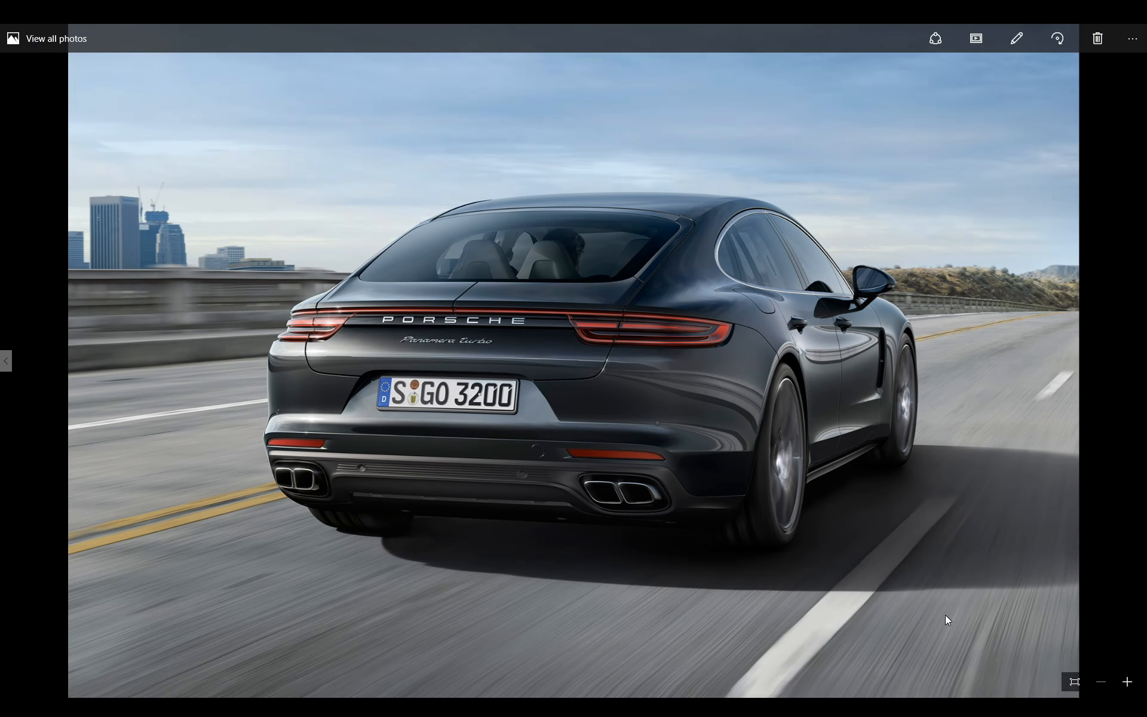
{"action": "key", "text": "Right"}
{"action": "left_click", "coordinate": [1078, 9]}
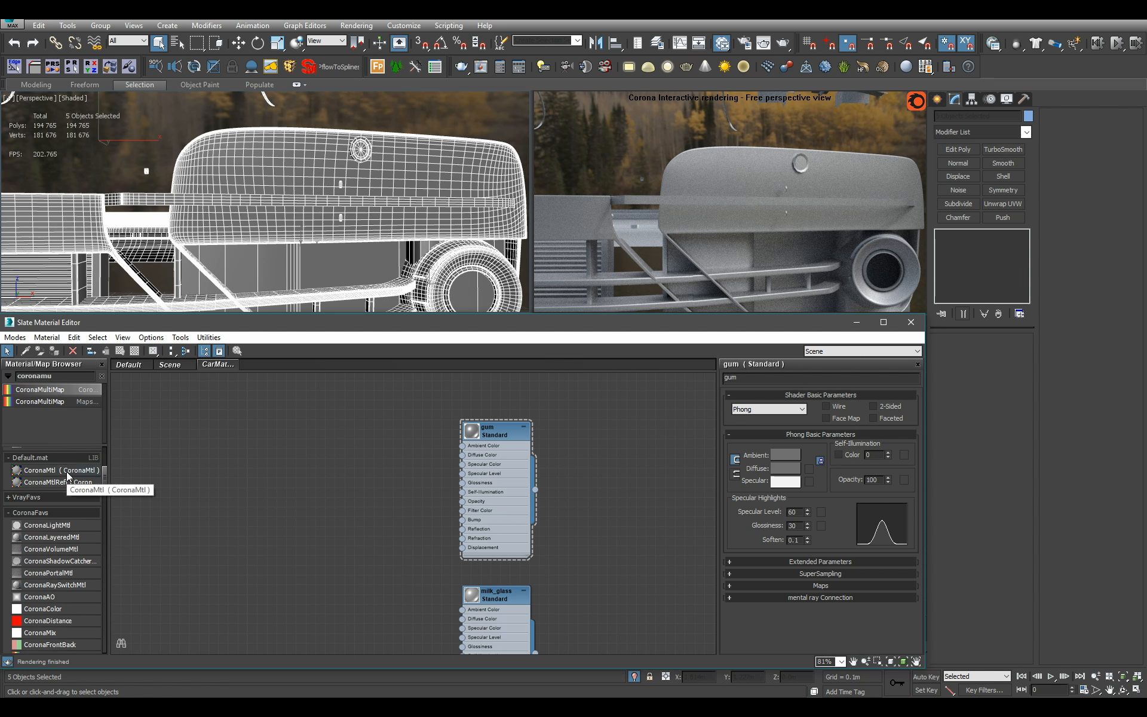
Add a CoronaMtl named Plastic_Dark with a dark grey diffuse color and assign it to the isolated parts
{"action": "left_click_drag", "start_coordinate": [66, 471], "coordinate": [573, 457]}
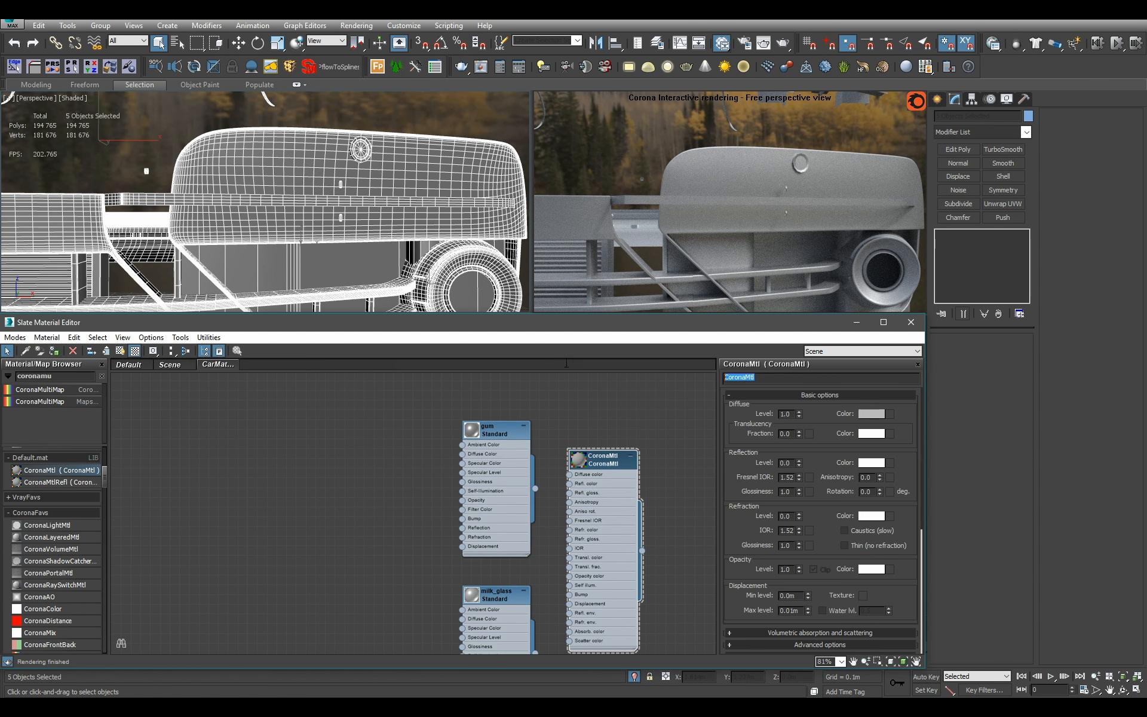
{"action": "type", "text": "Plastic_Dark"}
{"action": "left_click", "coordinate": [872, 415]}
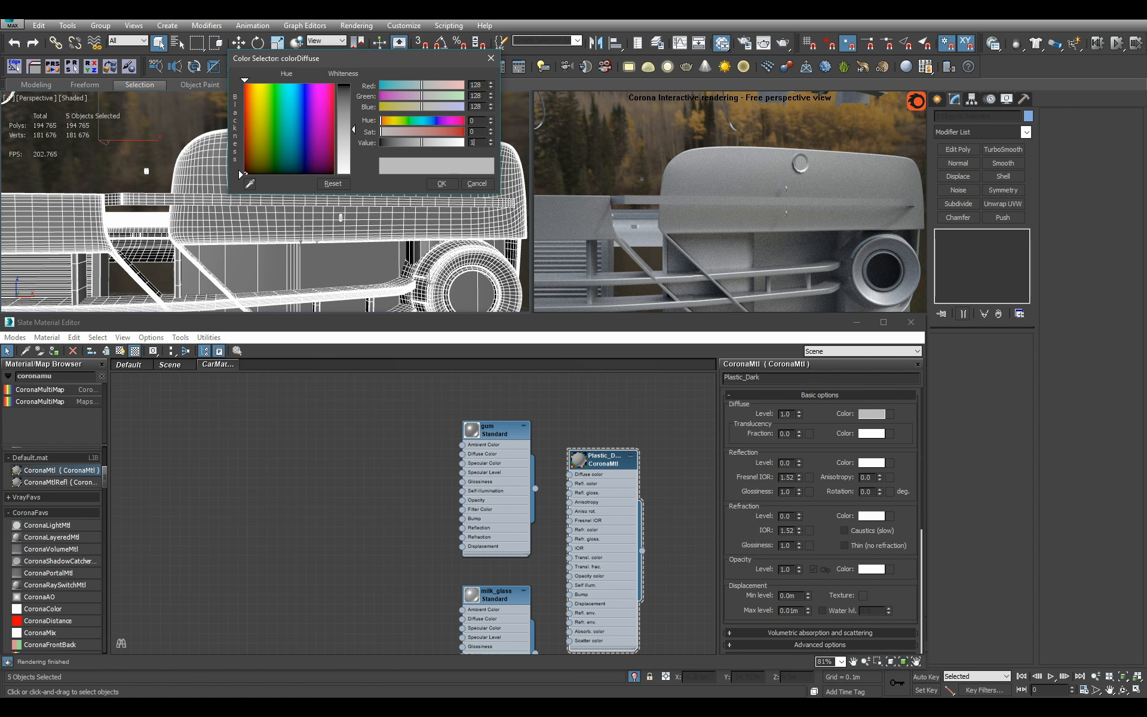
{"action": "left_click", "coordinate": [442, 183]}
{"action": "key", "text": "a"}
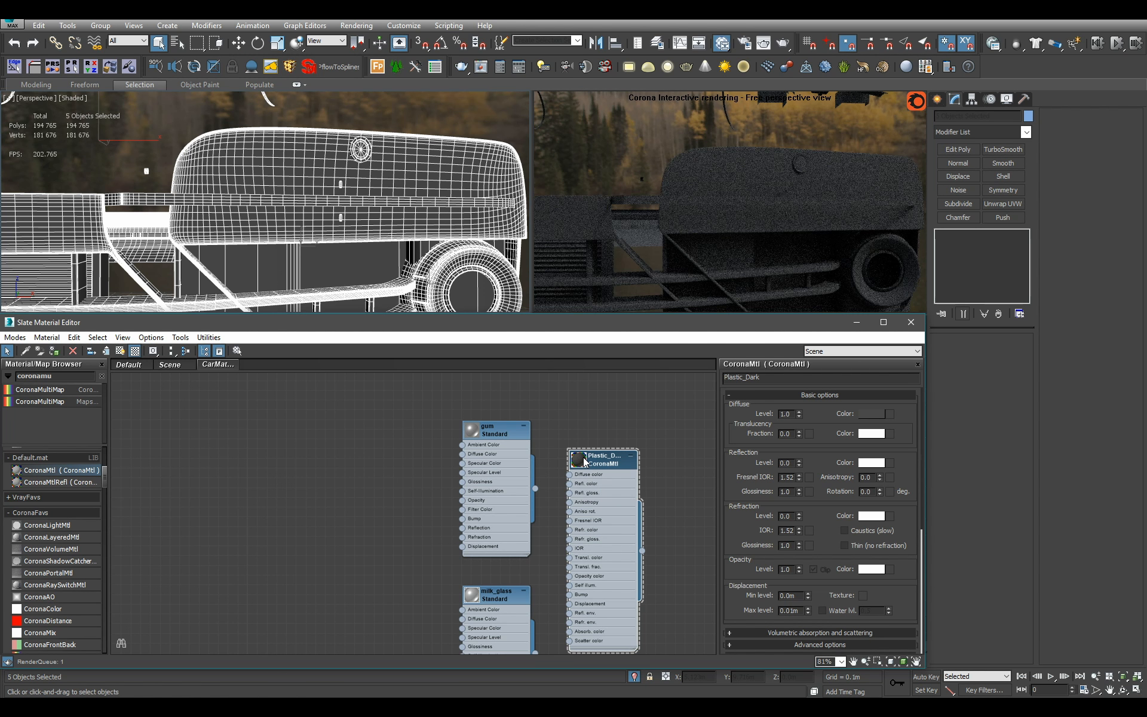
{"action": "double_click", "coordinate": [584, 460]}
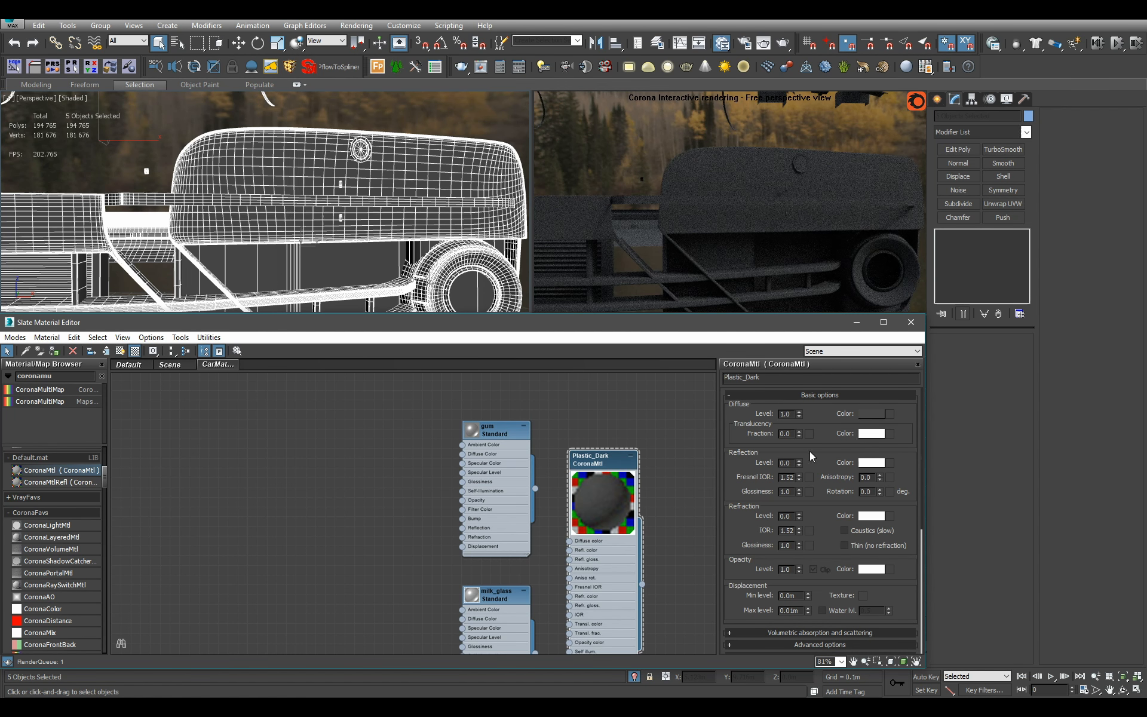
Set Plastic_Dark's reflection level to 1.0, Fresnel IOR to 1.6 and glossiness to 0.7, and check the finish from several angles
{"action": "double_click", "coordinate": [791, 478]}
{"action": "type", "text": "1."}
{"action": "double_click", "coordinate": [786, 491]}
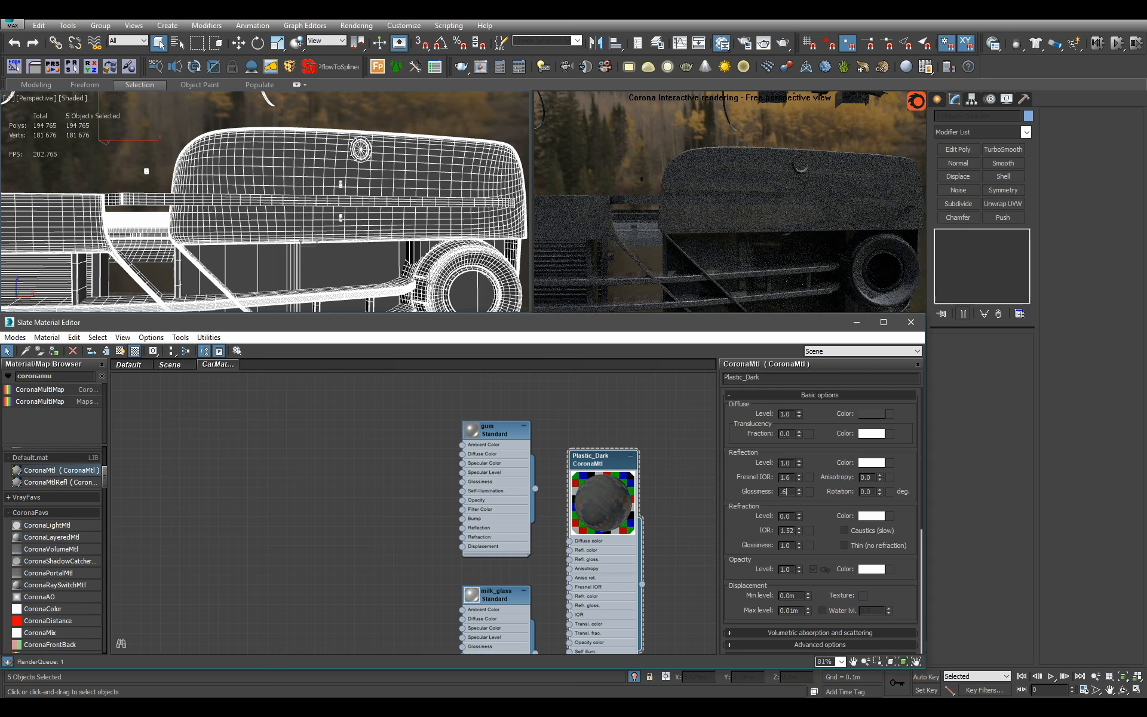
{"action": "type", "text": "0.6"}
{"action": "middle_click_drag", "start_coordinate": [311, 209], "coordinate": [374, 249], "text": "alt"}
{"action": "double_click", "coordinate": [787, 491]}
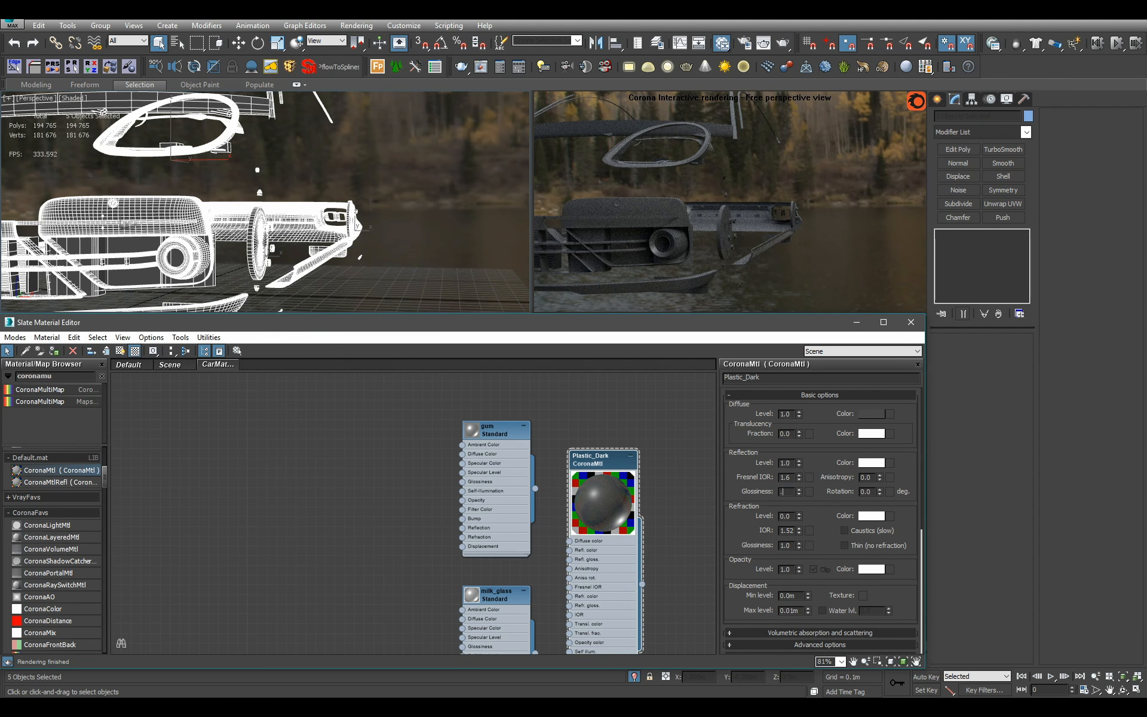
{"action": "type", "text": "0.7"}
{"action": "key", "text": "Return"}
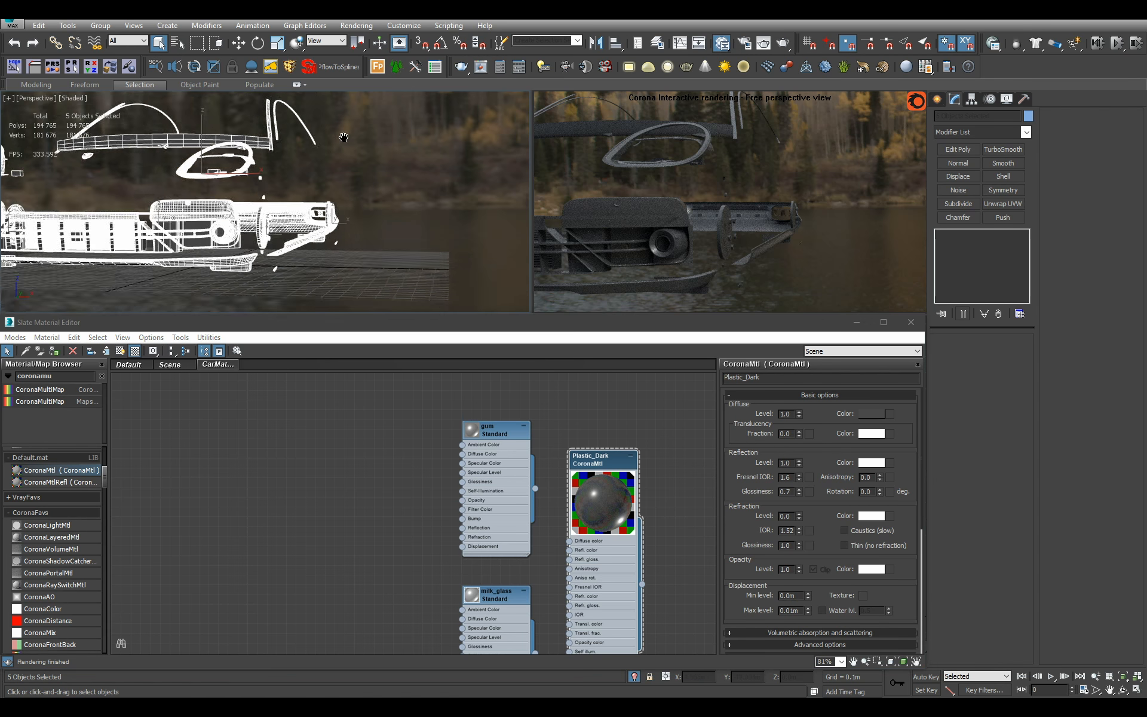
{"action": "middle_click_drag", "start_coordinate": [358, 215], "coordinate": [242, 217], "text": "alt"}
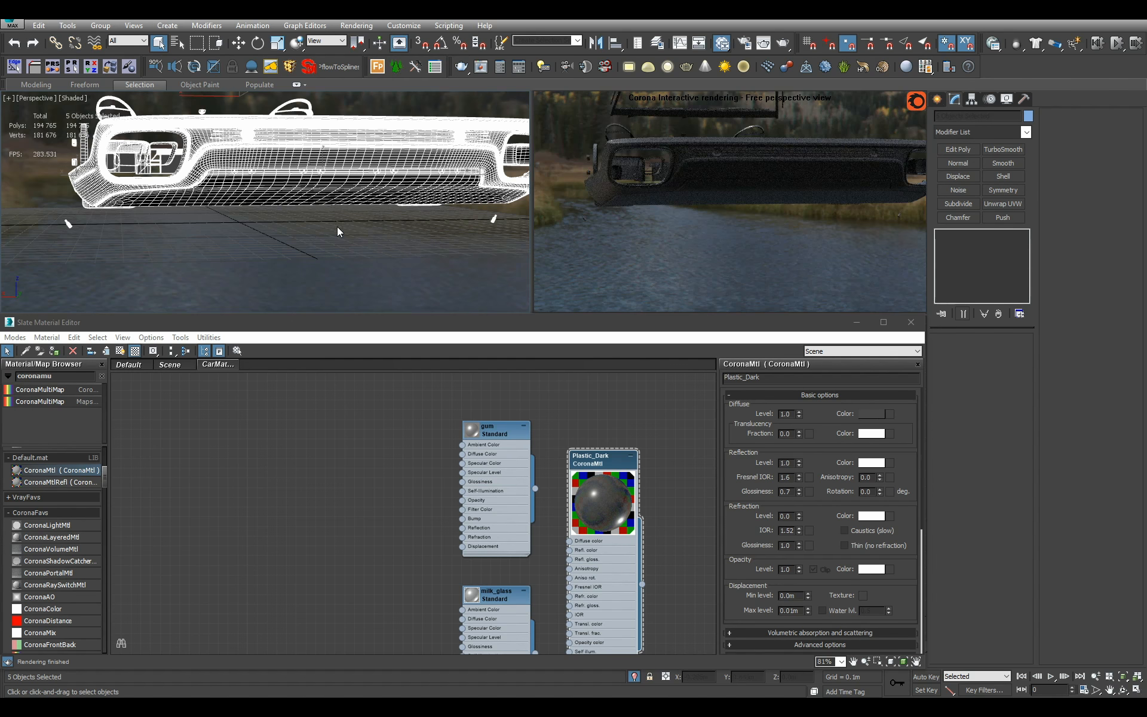
{"action": "middle_click_drag", "start_coordinate": [337, 227], "coordinate": [399, 230], "text": "alt"}
{"action": "scroll", "coordinate": [399, 230], "scroll_direction": "up", "scroll_amount": 2}
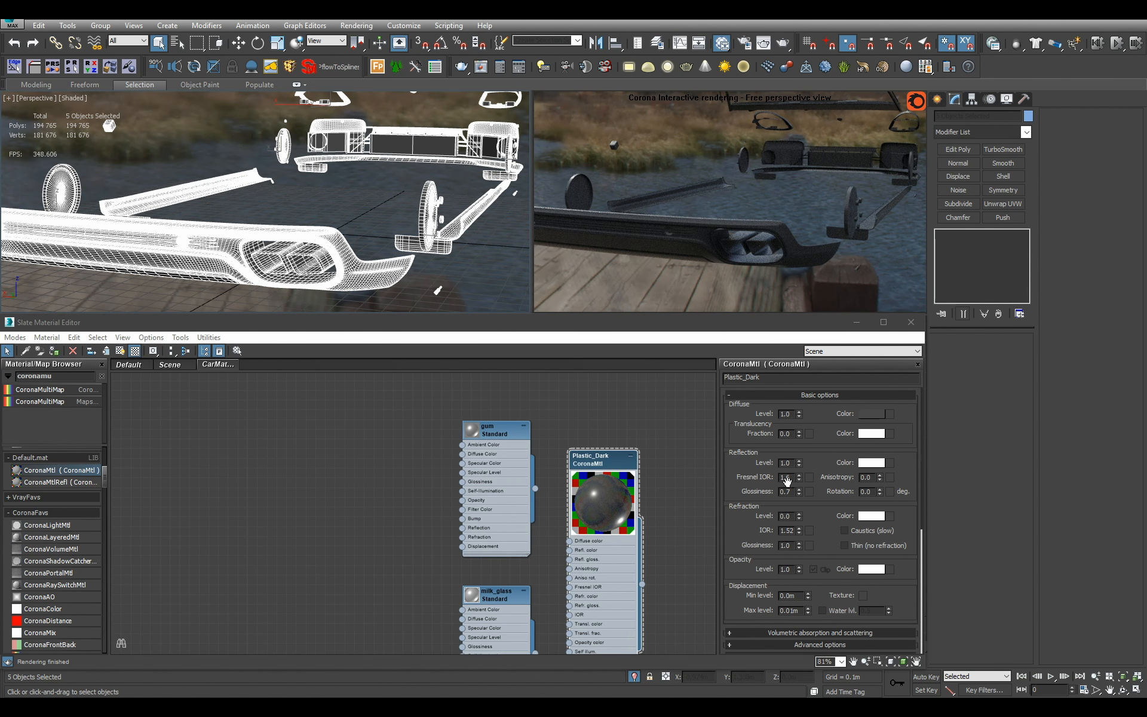
{"action": "left_click", "coordinate": [797, 495]}
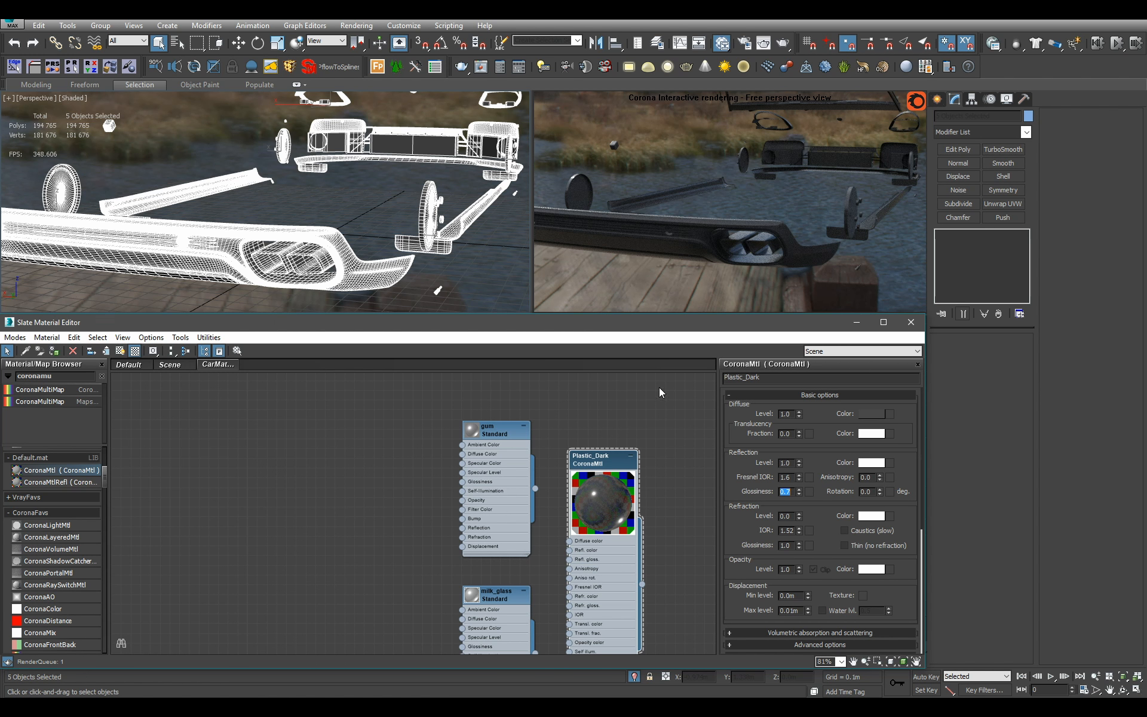
{"action": "middle_click_drag", "start_coordinate": [367, 212], "coordinate": [487, 239], "text": "alt"}
Delete the old gum Standard material and move the Plastic_Dark node over to the other finished Corona materials
{"action": "left_click", "coordinate": [509, 472]}
{"action": "key", "text": "Delete"}
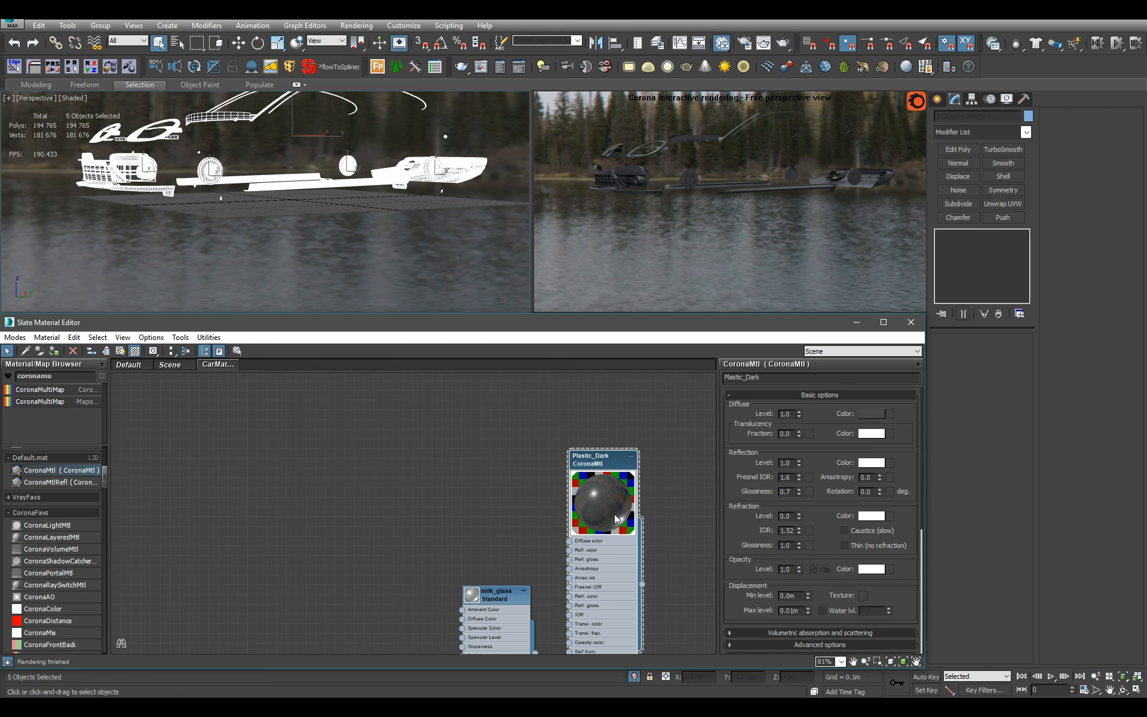
{"action": "scroll", "coordinate": [614, 514], "scroll_direction": "down", "scroll_amount": 7}
{"action": "left_click_drag", "start_coordinate": [595, 563], "coordinate": [380, 417]}
{"action": "middle_click_drag", "start_coordinate": [387, 430], "coordinate": [524, 559]}
{"action": "scroll", "coordinate": [523, 555], "scroll_direction": "up", "scroll_amount": 1}
{"action": "left_click_drag", "start_coordinate": [502, 567], "coordinate": [504, 458]}
{"action": "scroll", "coordinate": [528, 443], "scroll_direction": "up", "scroll_amount": 5}
{"action": "scroll", "coordinate": [535, 420], "scroll_direction": "down", "scroll_amount": 4}
{"action": "middle_click_drag", "start_coordinate": [556, 394], "coordinate": [512, 479]}
{"action": "scroll", "coordinate": [512, 478], "scroll_direction": "down", "scroll_amount": 3}
{"action": "left_click_drag", "start_coordinate": [400, 505], "coordinate": [507, 574]}
{"action": "left_click_drag", "start_coordinate": [489, 530], "coordinate": [472, 515]}
{"action": "left_click", "coordinate": [544, 526]}
Exit isolation, select the object that uses the milk_glass Standard material and frame it in the viewport
{"action": "scroll", "coordinate": [547, 530], "scroll_direction": "down", "scroll_amount": 7}
{"action": "middle_click_drag", "start_coordinate": [549, 536], "coordinate": [412, 393]}
{"action": "scroll", "coordinate": [545, 562], "scroll_direction": "up", "scroll_amount": 7}
{"action": "scroll", "coordinate": [464, 509], "scroll_direction": "up", "scroll_amount": 5}
{"action": "left_click", "coordinate": [636, 679]}
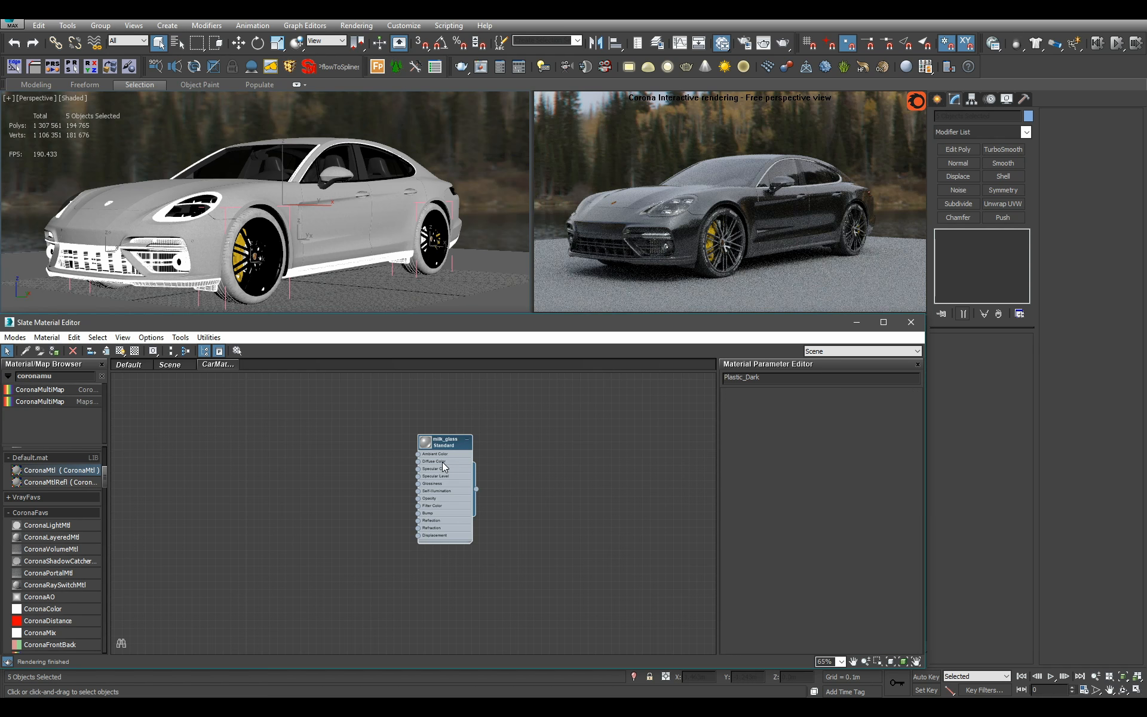
{"action": "double_click", "coordinate": [442, 461]}
{"action": "left_click", "coordinate": [311, 66]}
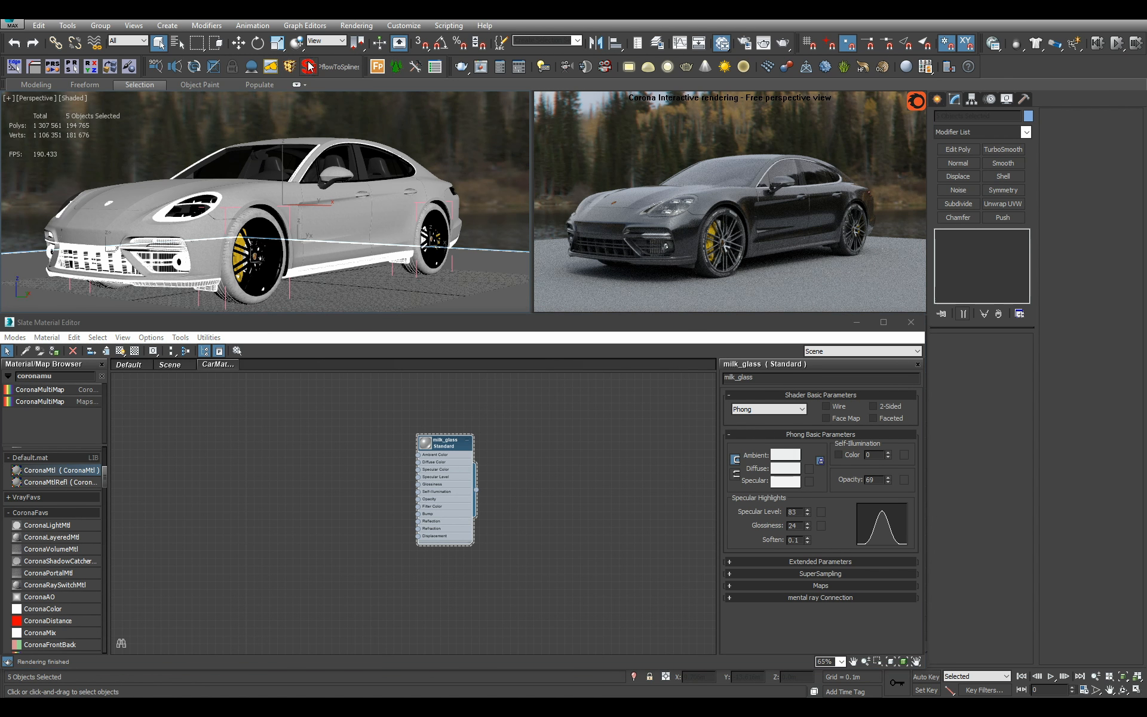
{"action": "key", "text": "z"}
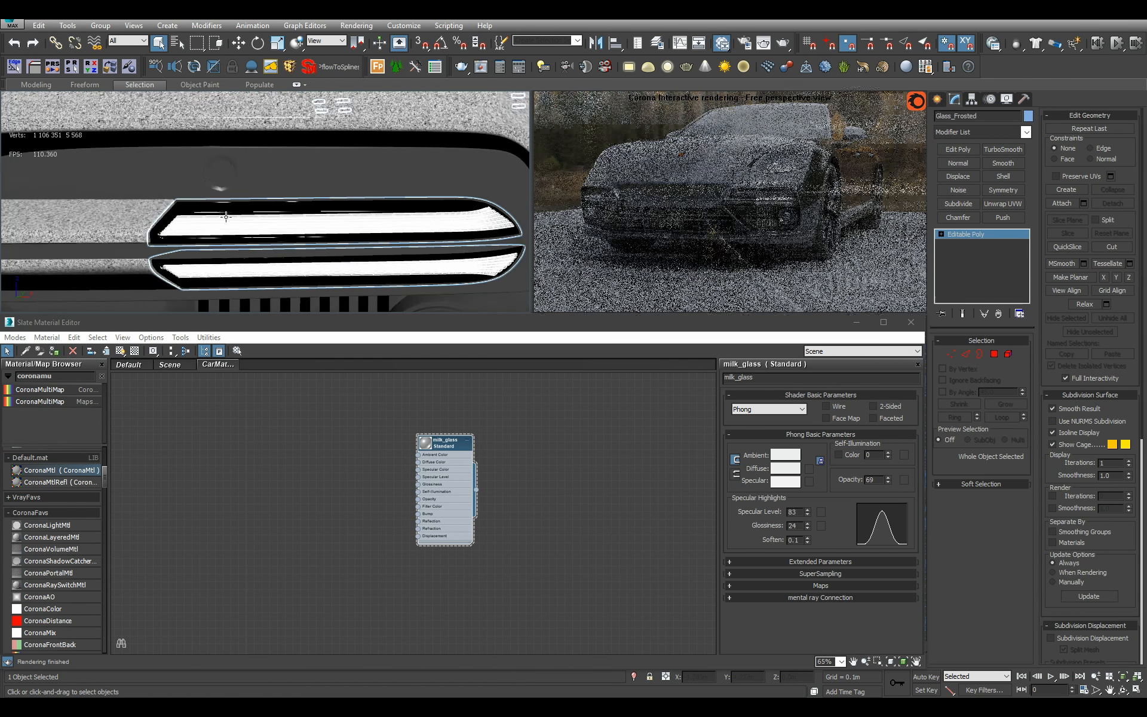
Switch to the photo viewer and examine the Porsche reference photos for how the front light strips look
{"action": "key", "text": "alt+Tab"}
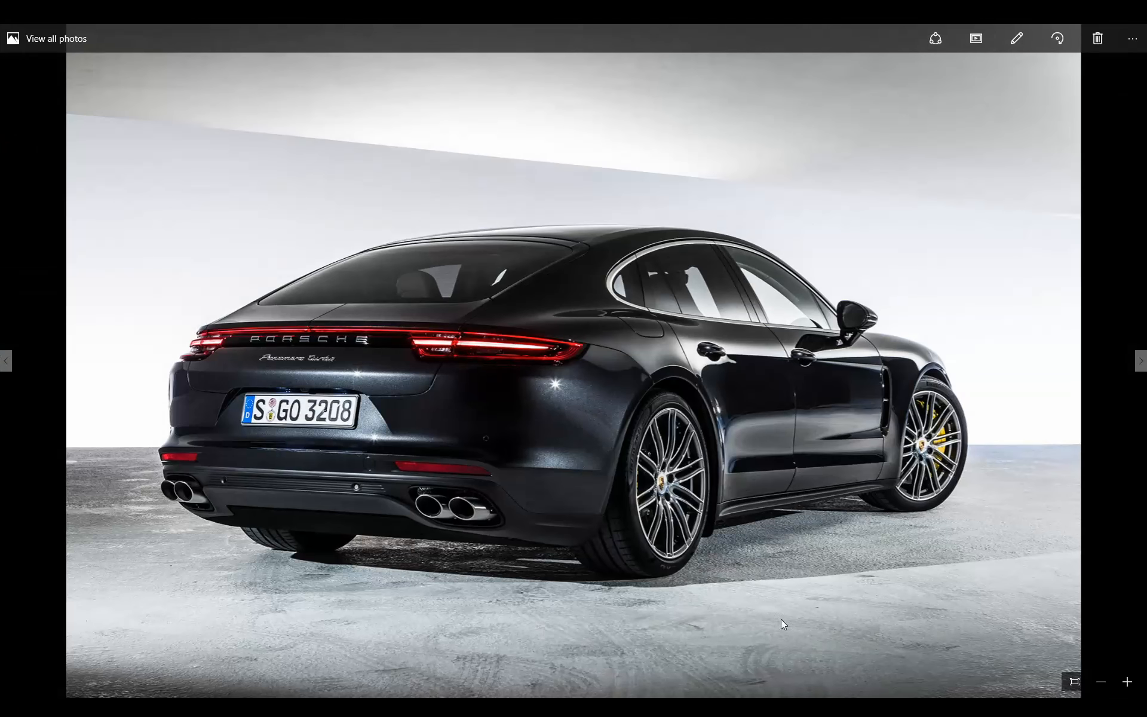
{"action": "scroll", "coordinate": [918, 562], "scroll_direction": "down", "scroll_amount": 4}
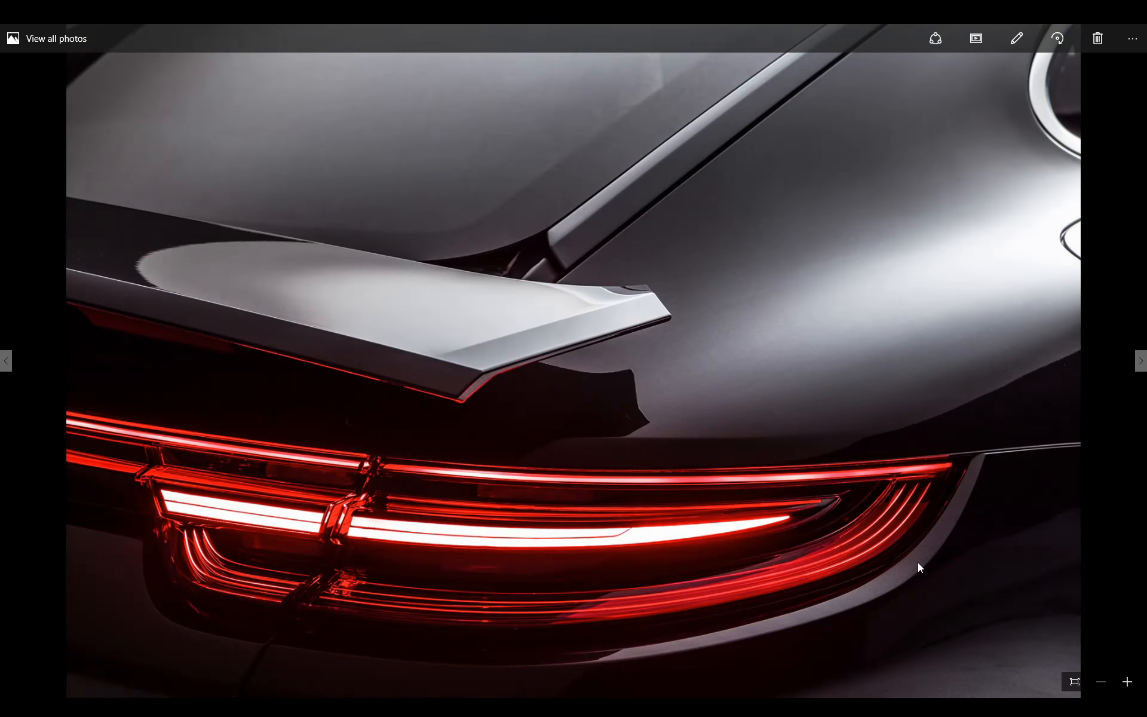
{"action": "scroll", "coordinate": [919, 567], "scroll_direction": "down", "scroll_amount": 1}
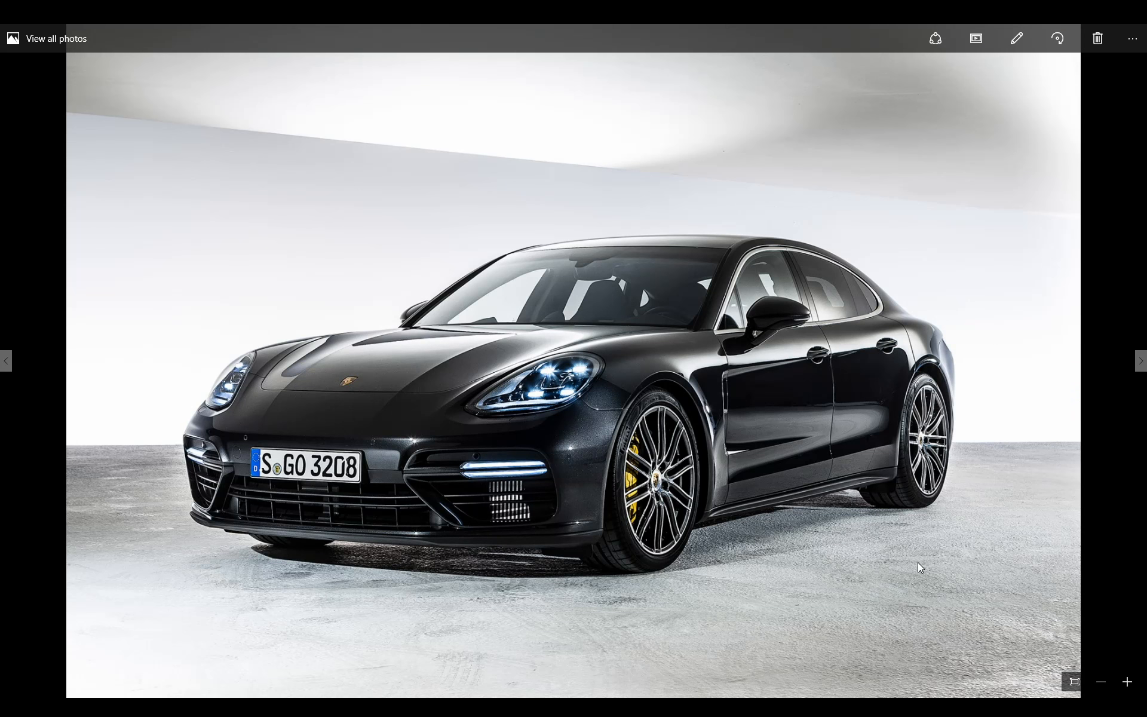
{"action": "left_click", "coordinate": [1074, 682]}
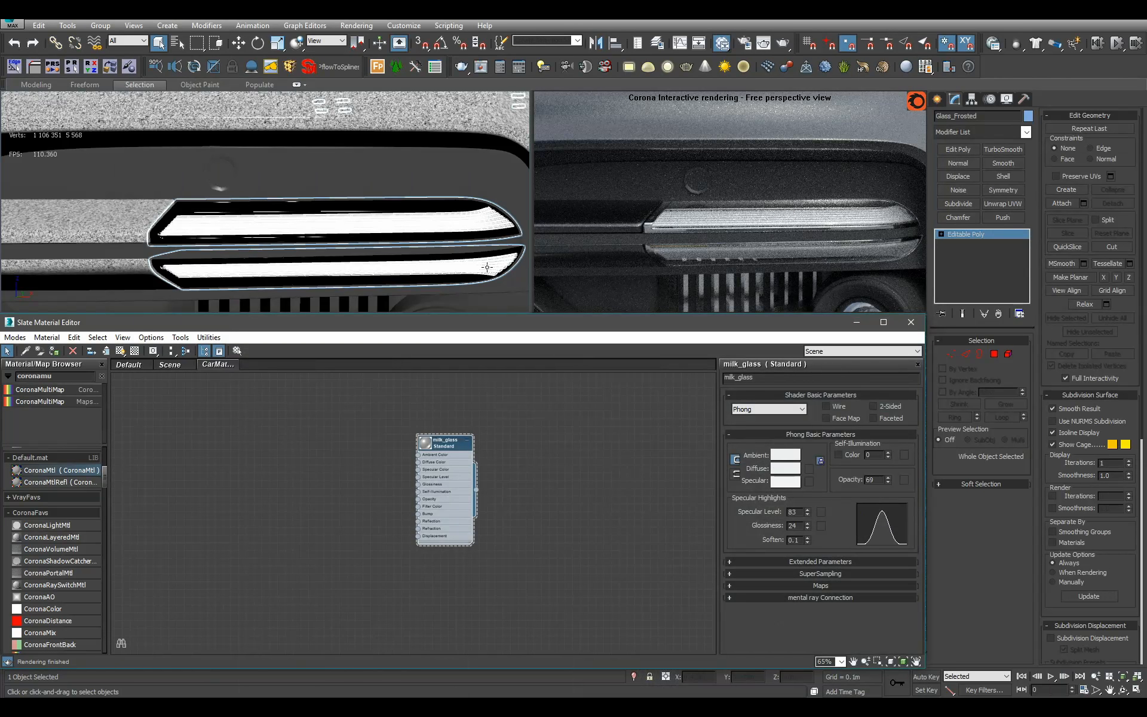
Move the milk_glass node up beside the finished Corona glass materials, leaving free space next to it
{"action": "middle_click_drag", "start_coordinate": [518, 466], "coordinate": [514, 515]}
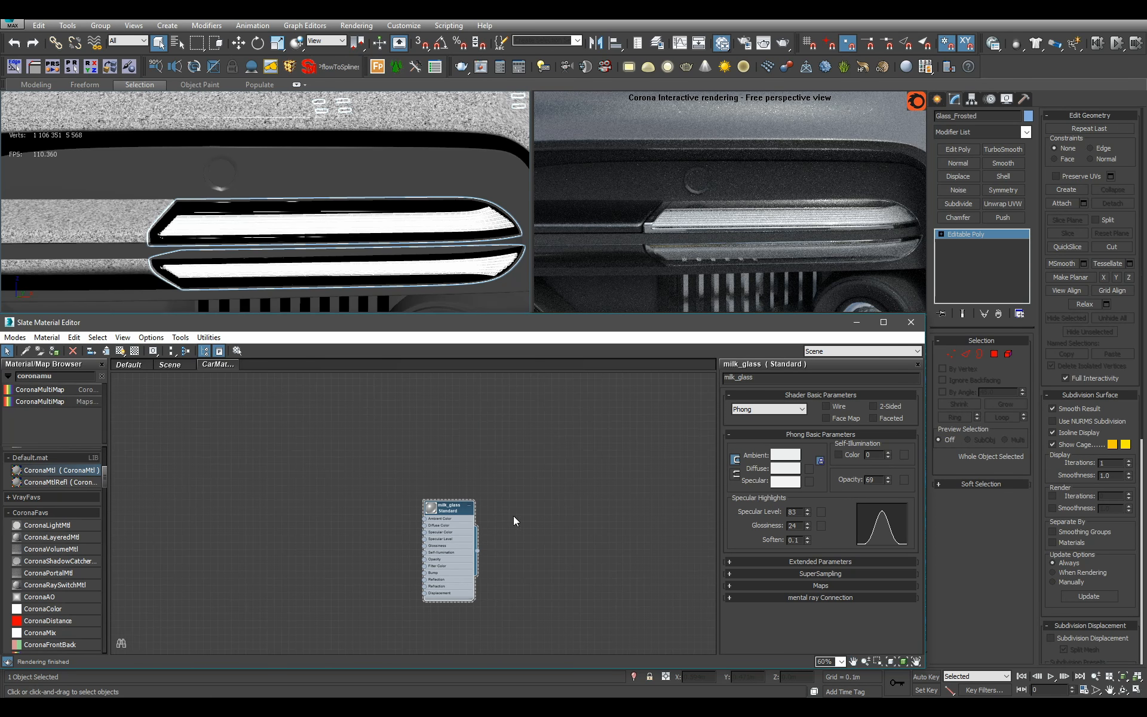
{"action": "scroll", "coordinate": [514, 515], "scroll_direction": "down", "scroll_amount": 5}
{"action": "scroll", "coordinate": [511, 598], "scroll_direction": "up", "scroll_amount": 3}
{"action": "left_click_drag", "start_coordinate": [496, 627], "coordinate": [419, 447]}
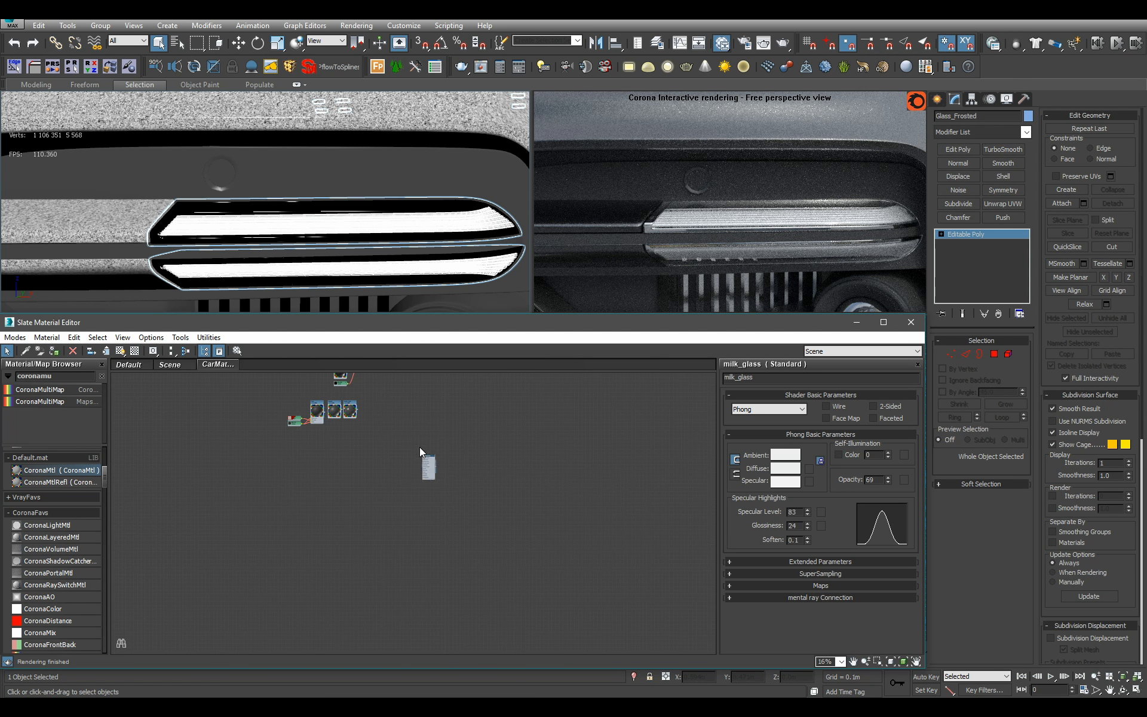
{"action": "scroll", "coordinate": [472, 554], "scroll_direction": "up", "scroll_amount": 2}
{"action": "left_click_drag", "start_coordinate": [471, 565], "coordinate": [449, 529]}
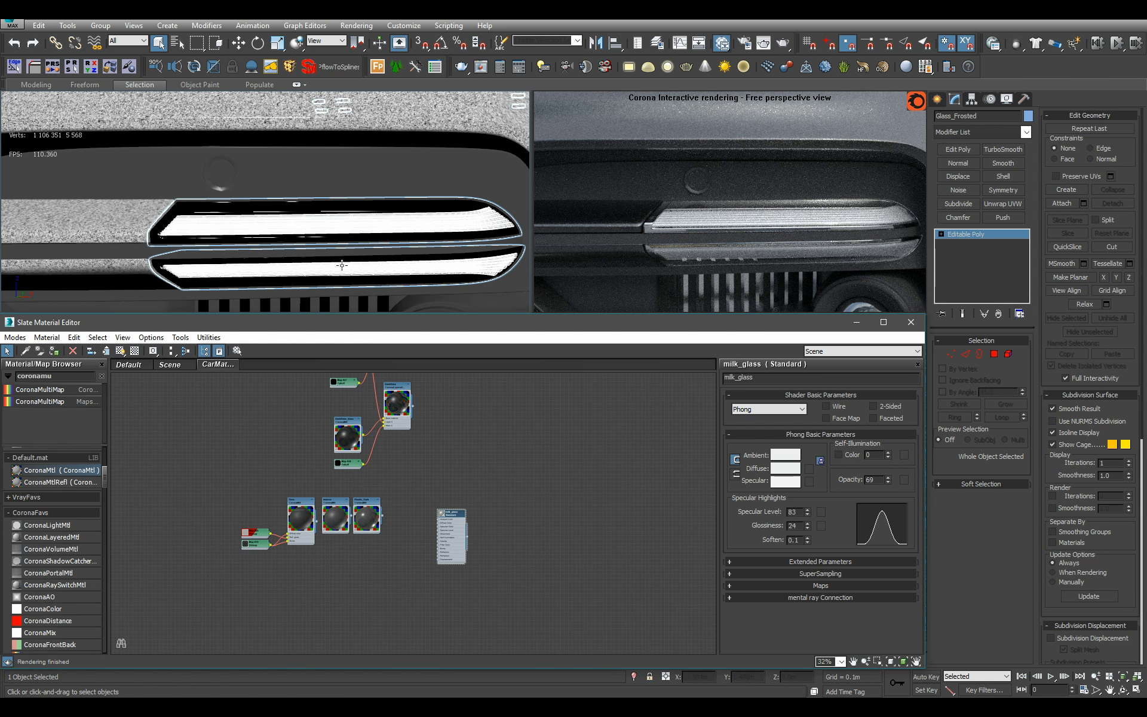
{"action": "middle_click_drag", "start_coordinate": [350, 252], "coordinate": [294, 225], "text": "alt"}
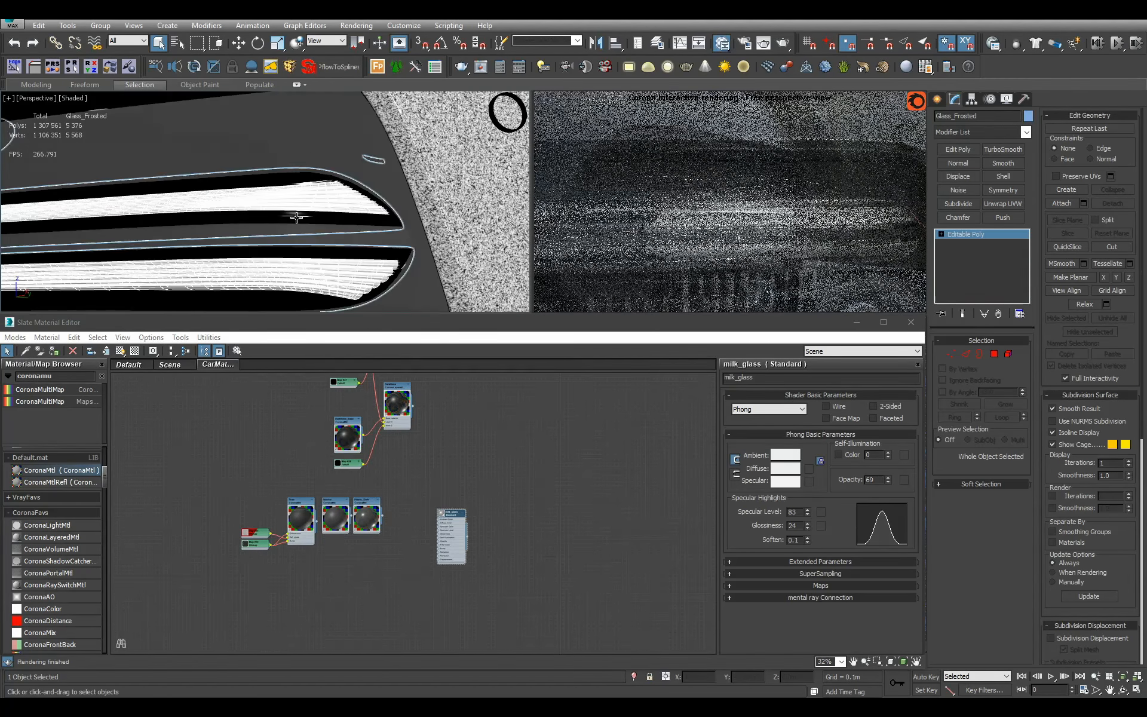
{"action": "middle_click_drag", "start_coordinate": [463, 493], "coordinate": [476, 625]}
{"action": "scroll", "coordinate": [478, 550], "scroll_direction": "down", "scroll_amount": 2}
{"action": "scroll", "coordinate": [332, 439], "scroll_direction": "up", "scroll_amount": 5}
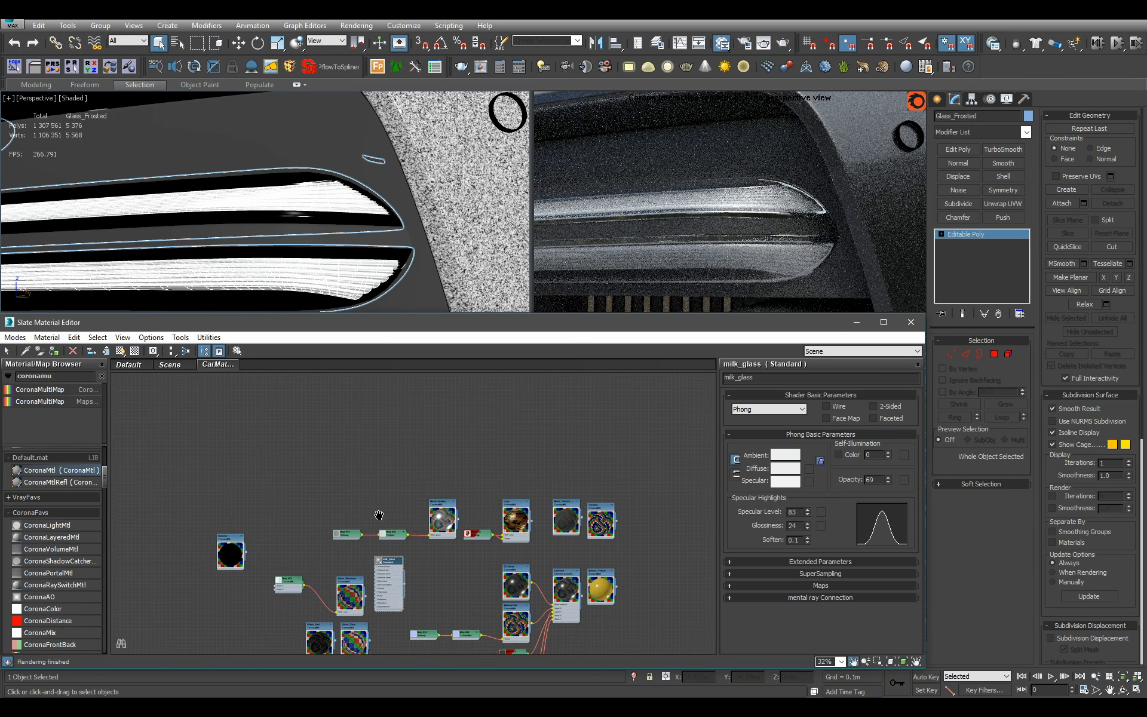
{"action": "middle_click_drag", "start_coordinate": [400, 523], "coordinate": [445, 502]}
{"action": "scroll", "coordinate": [235, 524], "scroll_direction": "up", "scroll_amount": 1}
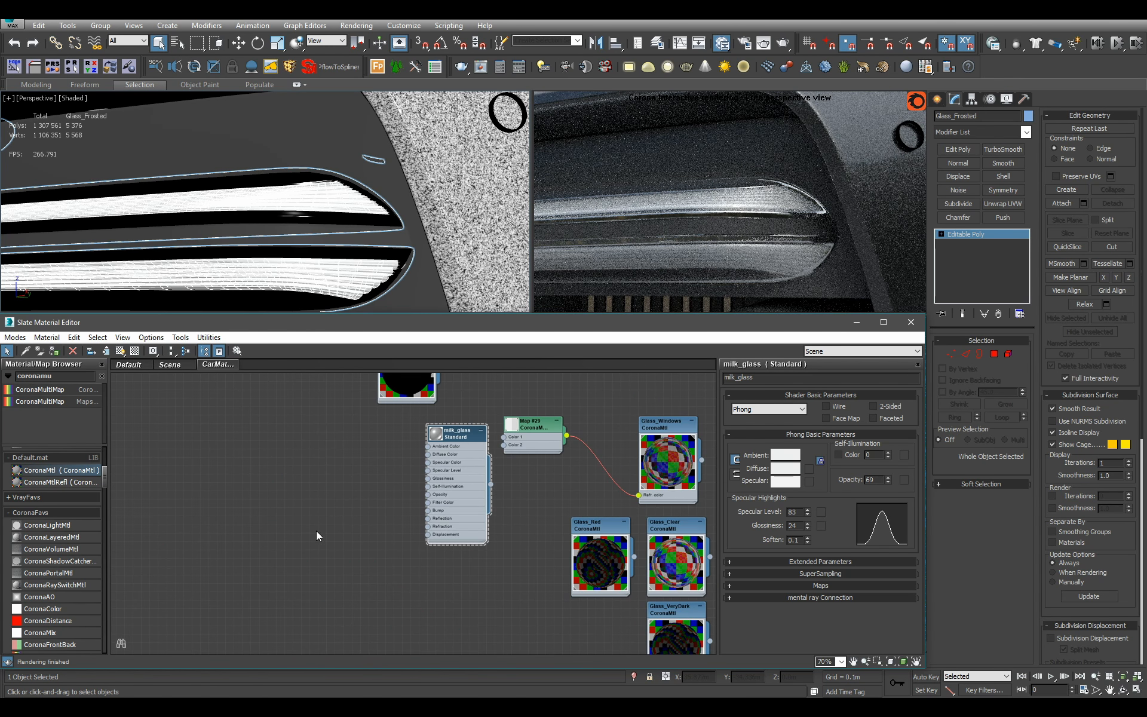
{"action": "left_click_drag", "start_coordinate": [457, 467], "coordinate": [274, 482]}
Add a new CoronaMtl beside milk_glass and name it Glass_Frosted
{"action": "left_click_drag", "start_coordinate": [69, 472], "coordinate": [423, 515]}
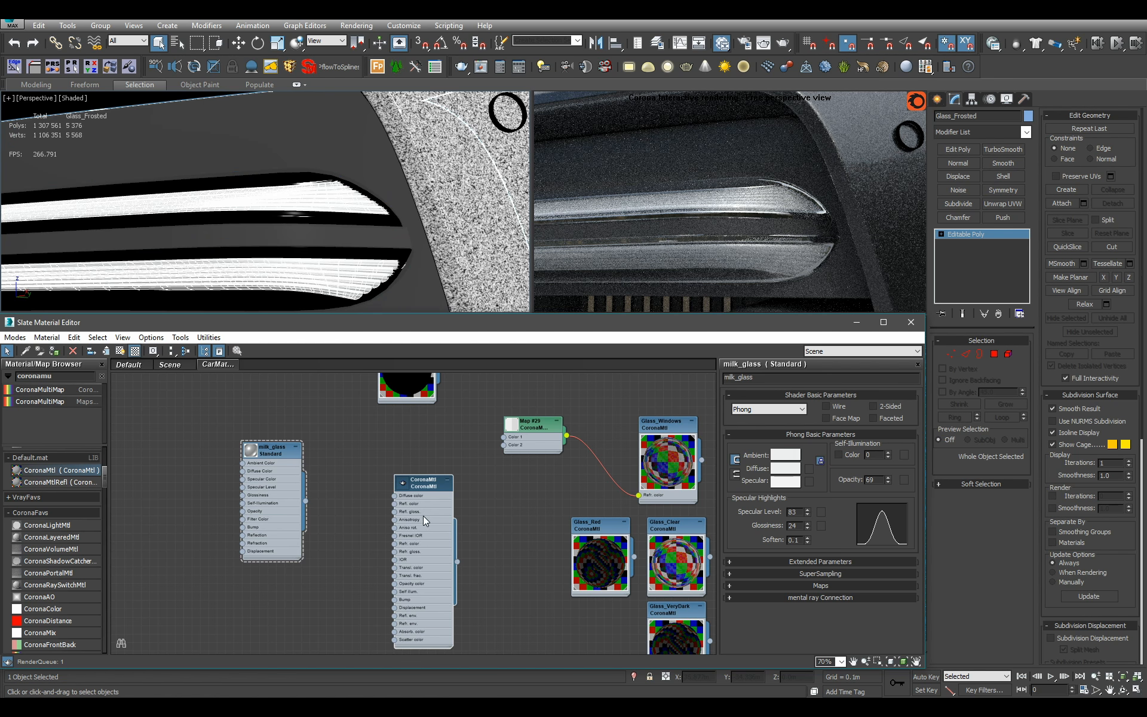
{"action": "double_click", "coordinate": [424, 516]}
{"action": "left_click", "coordinate": [823, 377]}
{"action": "type", "text": "Glass_Frosted"}
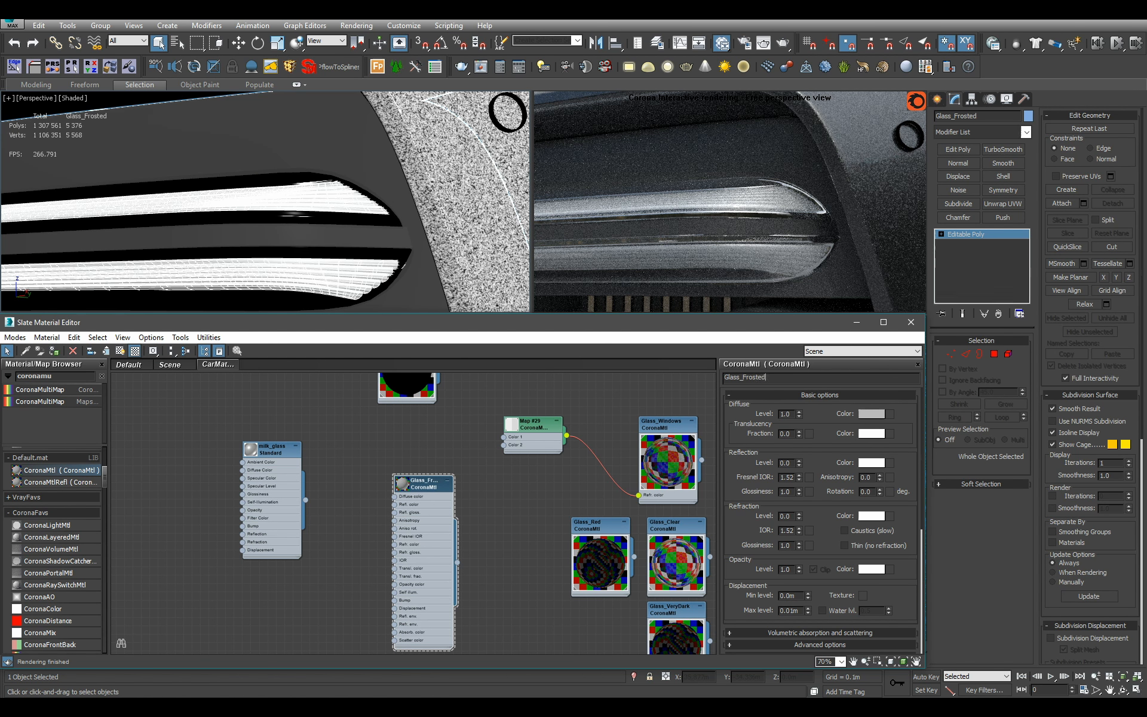
{"action": "key", "text": "Return"}
Set Glass_Frosted to diffuse 0.0, reflection 1.0, refraction 1.0 and refraction glossiness 0.5, assign it to the light strips and check the look
{"action": "right_click", "coordinate": [799, 416]}
{"action": "double_click", "coordinate": [784, 462]}
{"action": "type", "text": "1"}
{"action": "double_click", "coordinate": [785, 515]}
{"action": "type", "text": "1"}
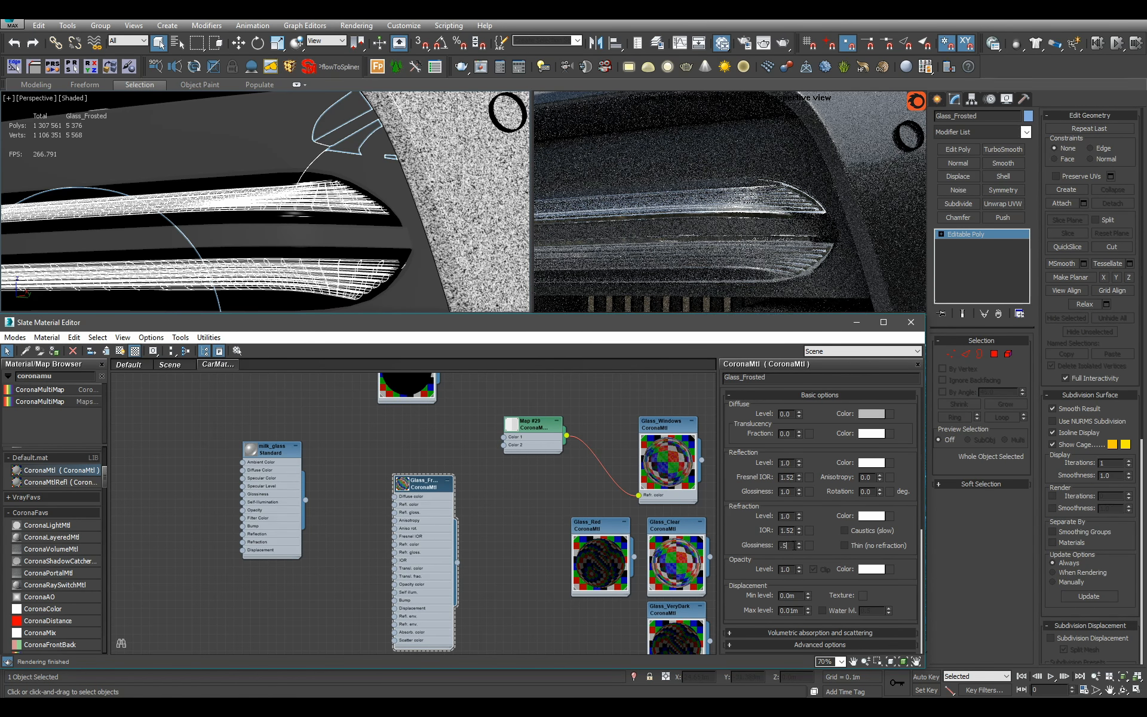
{"action": "key", "text": "Return"}
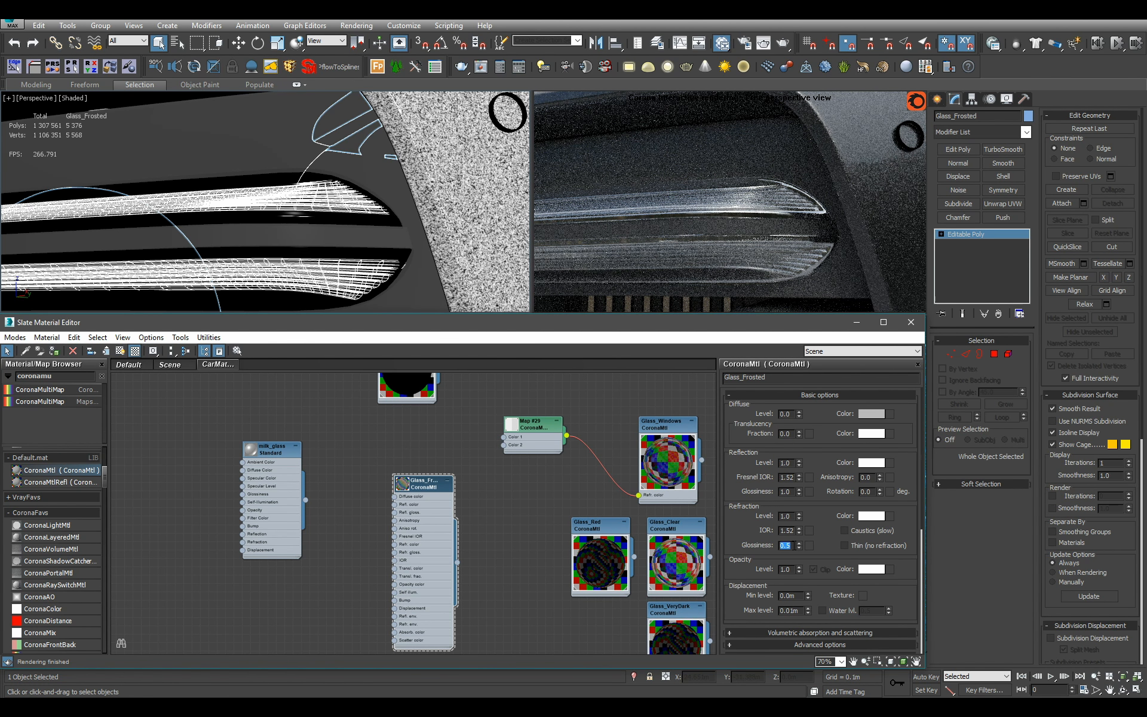
{"action": "scroll", "coordinate": [347, 195], "scroll_direction": "down", "scroll_amount": 10}
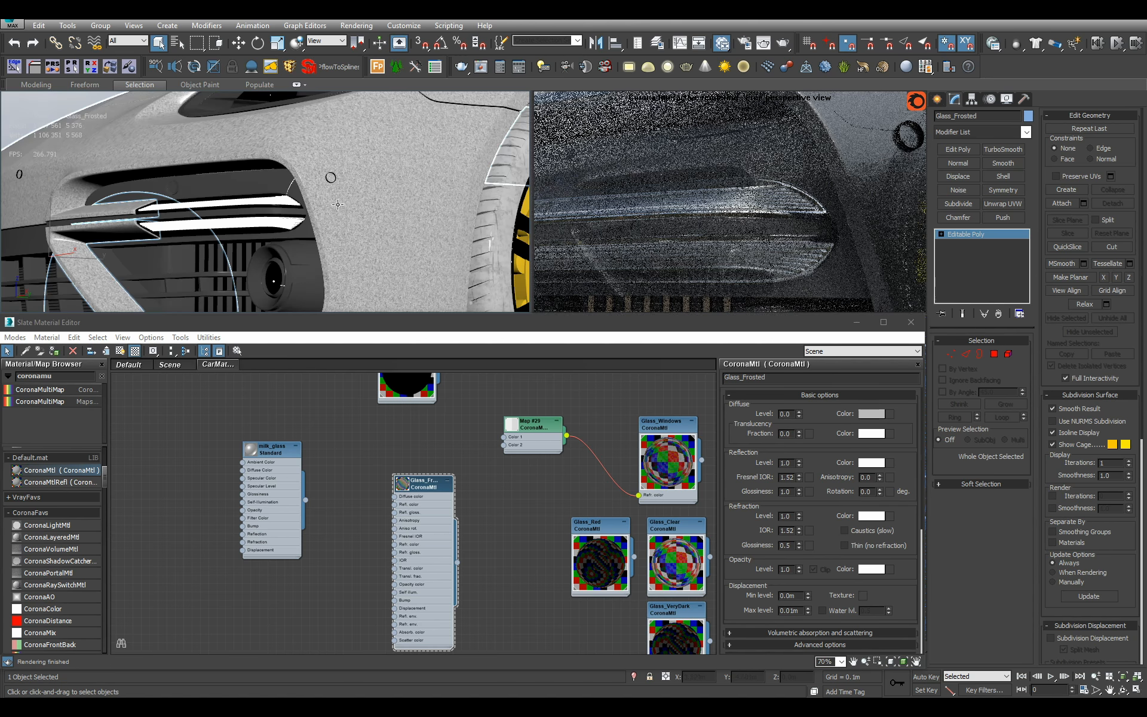
{"action": "middle_click_drag", "start_coordinate": [360, 212], "coordinate": [374, 222], "text": "alt"}
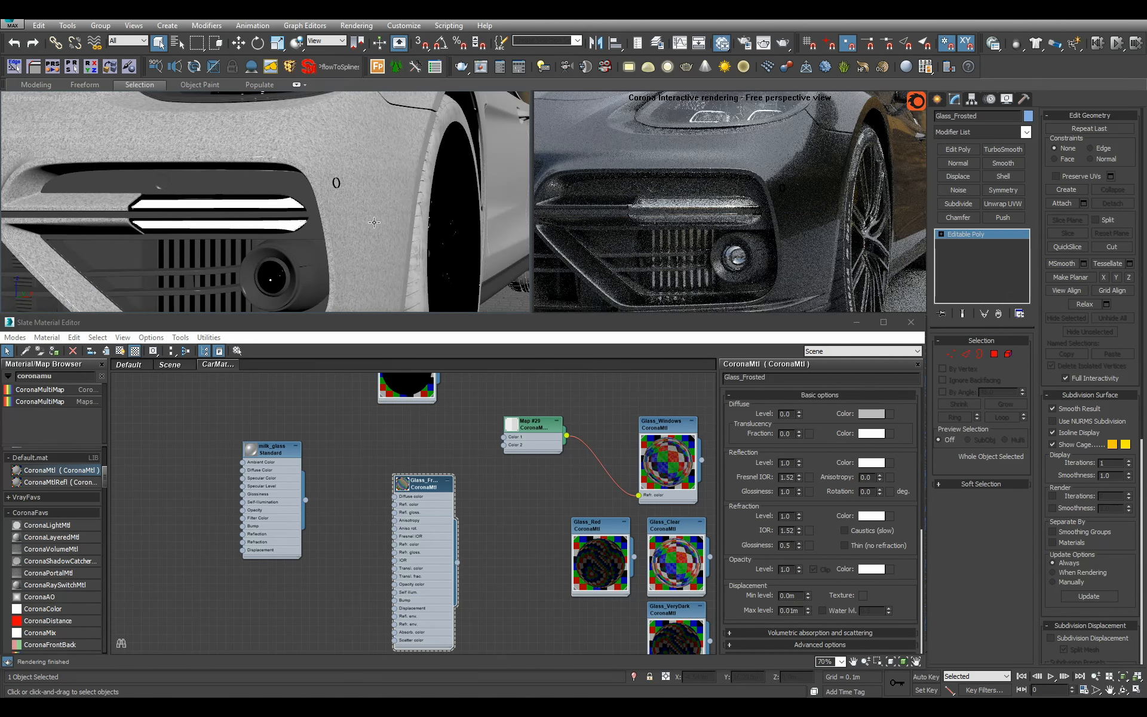
{"action": "middle_click_drag", "start_coordinate": [374, 223], "coordinate": [349, 230], "text": "alt"}
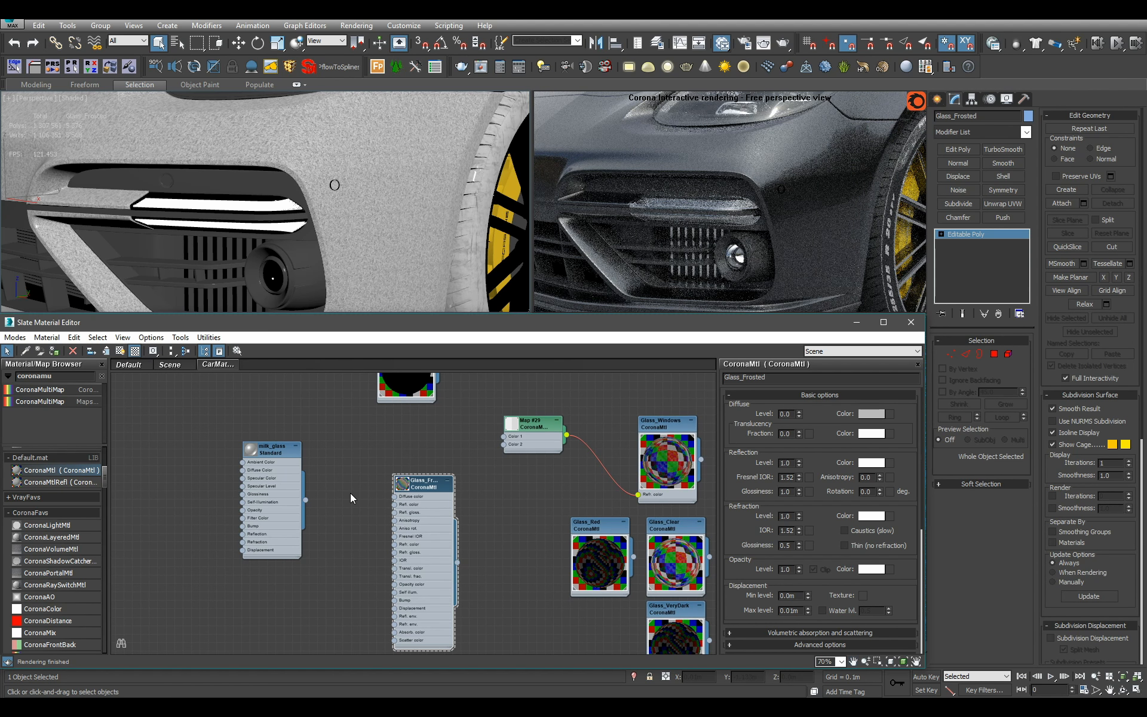
Delete the old milk_glass Standard material and enlarge the Glass_Frosted node's preview
{"action": "left_click", "coordinate": [279, 477]}
{"action": "key", "text": "Delete"}
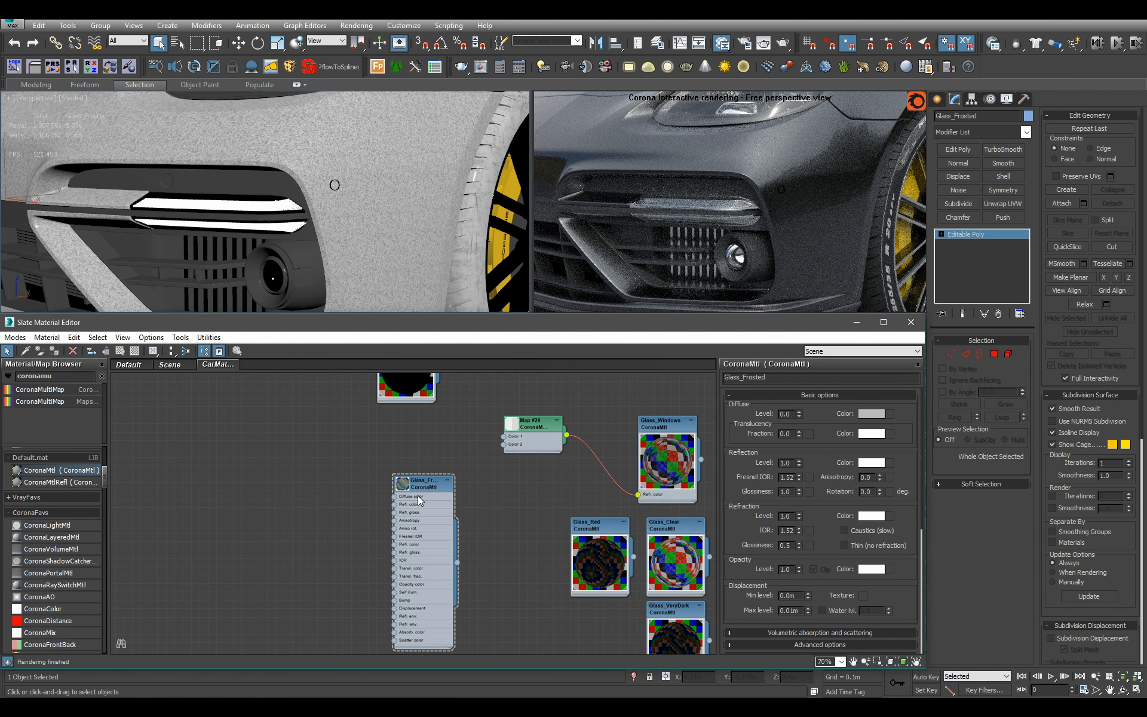
{"action": "double_click", "coordinate": [401, 486]}
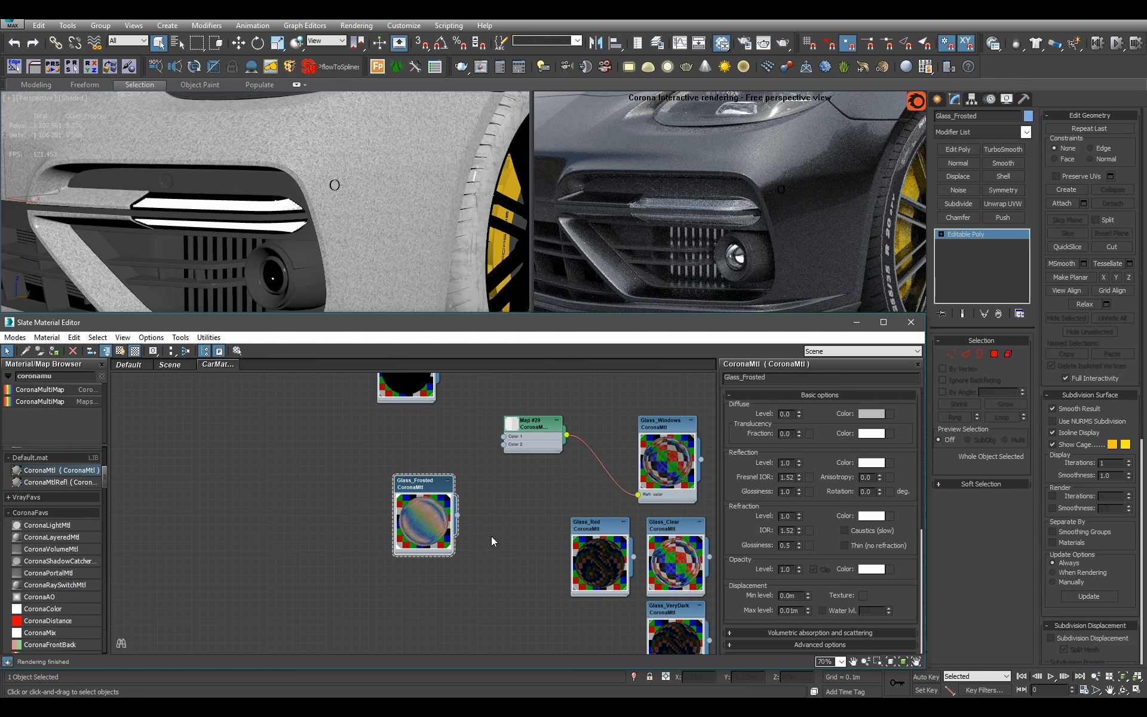
View the car's rear lights from behind and open the parameters of the Glass_Red material
{"action": "scroll", "coordinate": [404, 227], "scroll_direction": "down", "scroll_amount": 10}
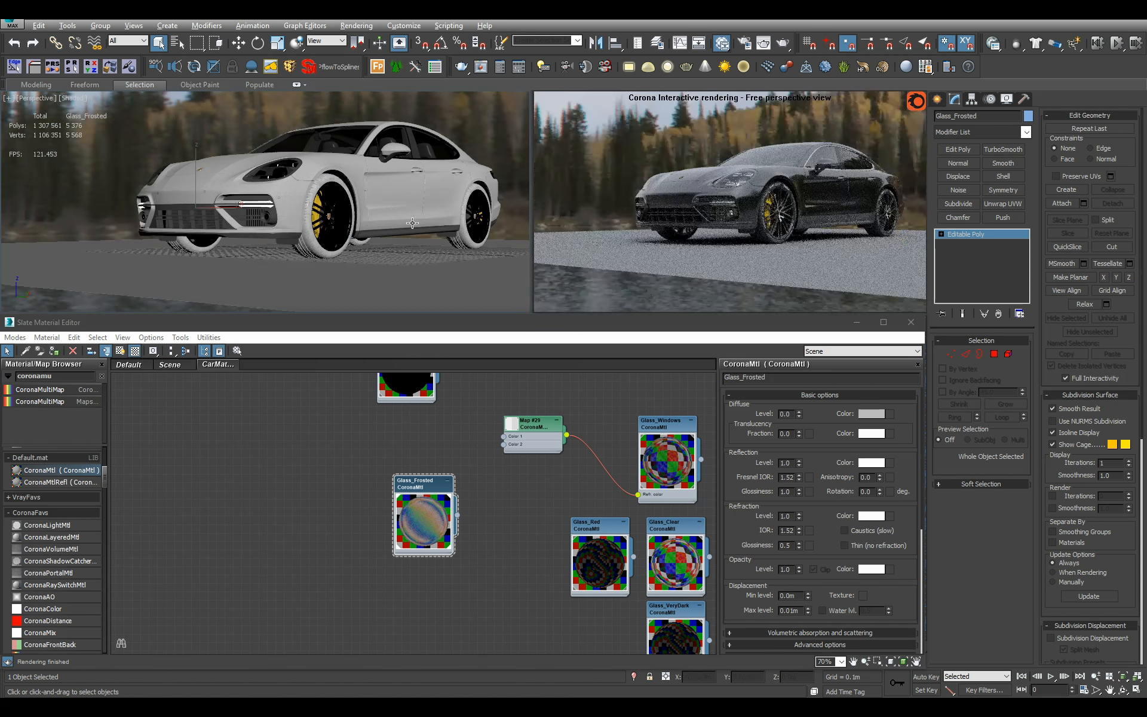
{"action": "middle_click_drag", "start_coordinate": [409, 223], "coordinate": [272, 224], "text": "alt"}
{"action": "middle_click_drag", "start_coordinate": [506, 477], "coordinate": [436, 486]}
{"action": "scroll", "coordinate": [472, 499], "scroll_direction": "down", "scroll_amount": 5}
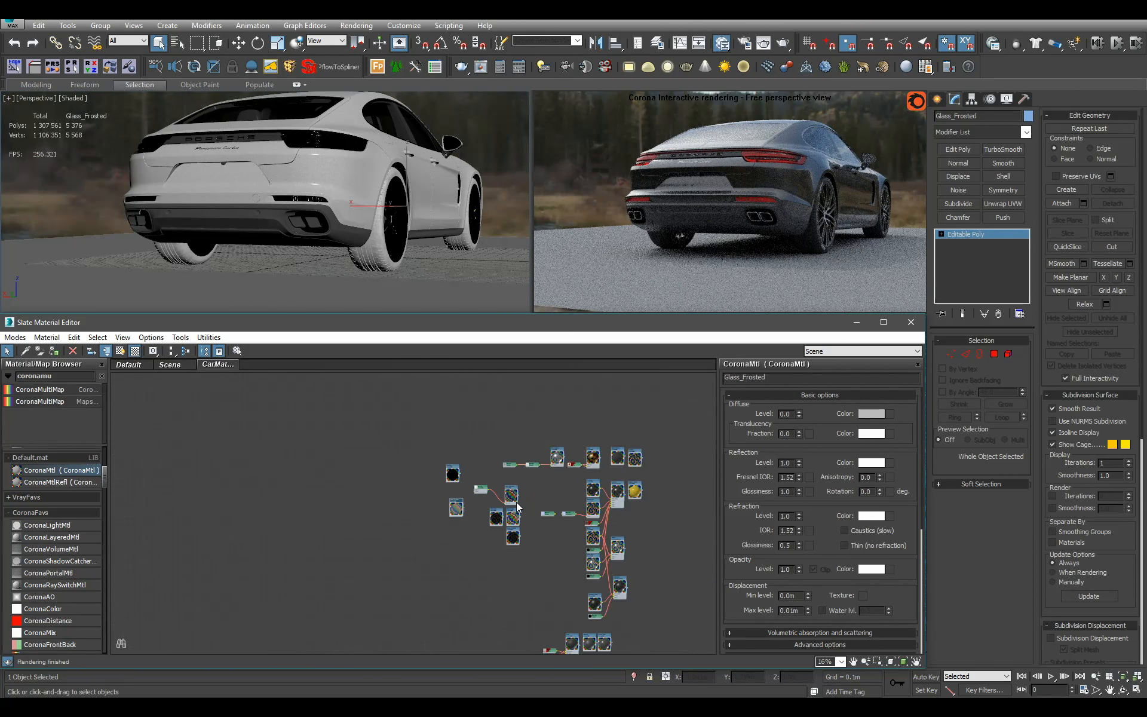
{"action": "middle_click_drag", "start_coordinate": [653, 523], "coordinate": [522, 493]}
{"action": "scroll", "coordinate": [524, 494], "scroll_direction": "up", "scroll_amount": 3}
{"action": "middle_click_drag", "start_coordinate": [524, 410], "coordinate": [775, 496]}
{"action": "scroll", "coordinate": [407, 546], "scroll_direction": "up", "scroll_amount": 4}
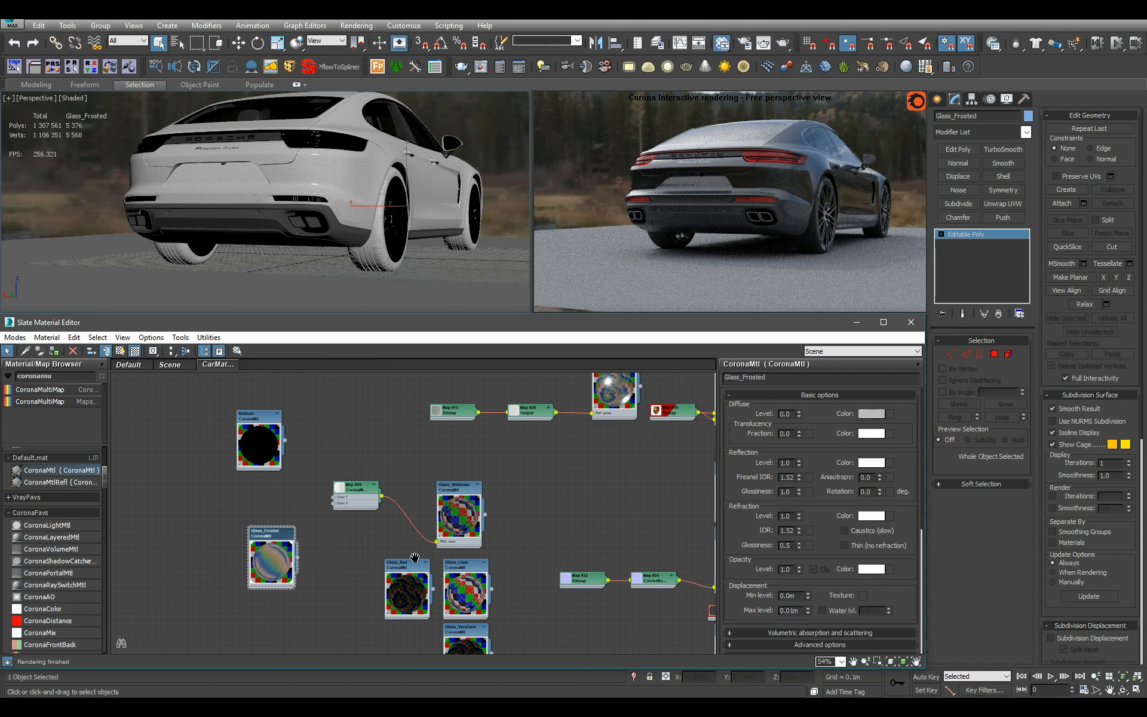
{"action": "middle_click_drag", "start_coordinate": [408, 573], "coordinate": [425, 496]}
{"action": "double_click", "coordinate": [424, 494]}
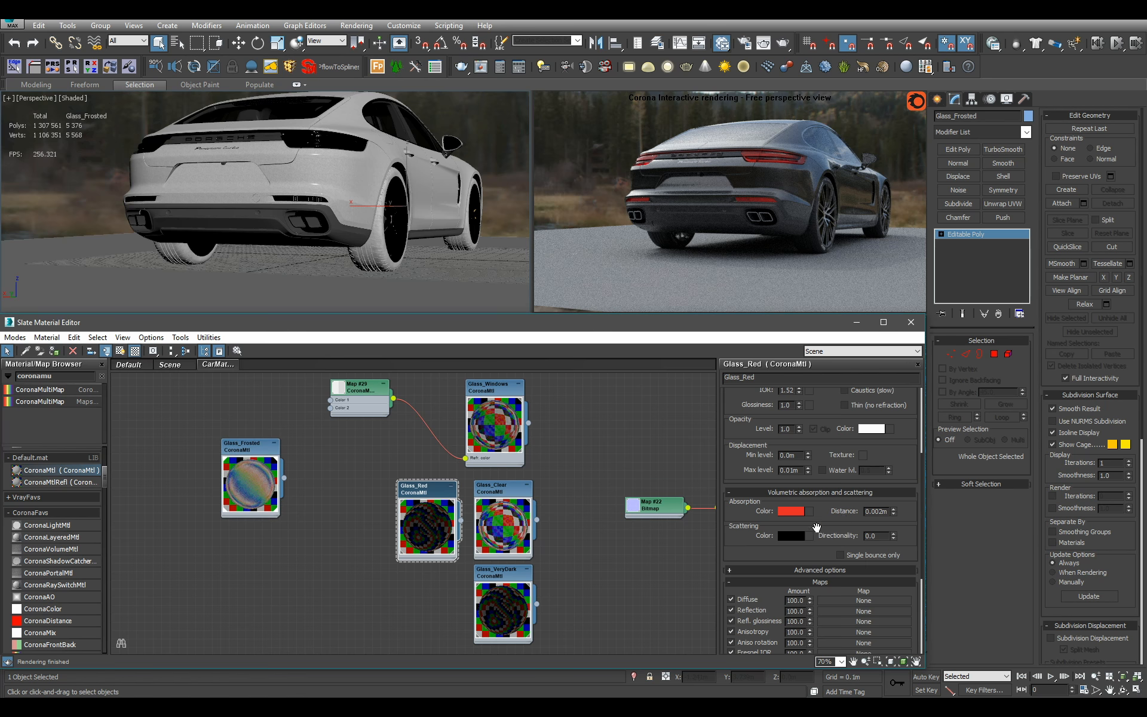
Try saturations of 245, 200 and 230 for Glass_Red's absorption color and settle on 220
{"action": "left_click", "coordinate": [791, 511]}
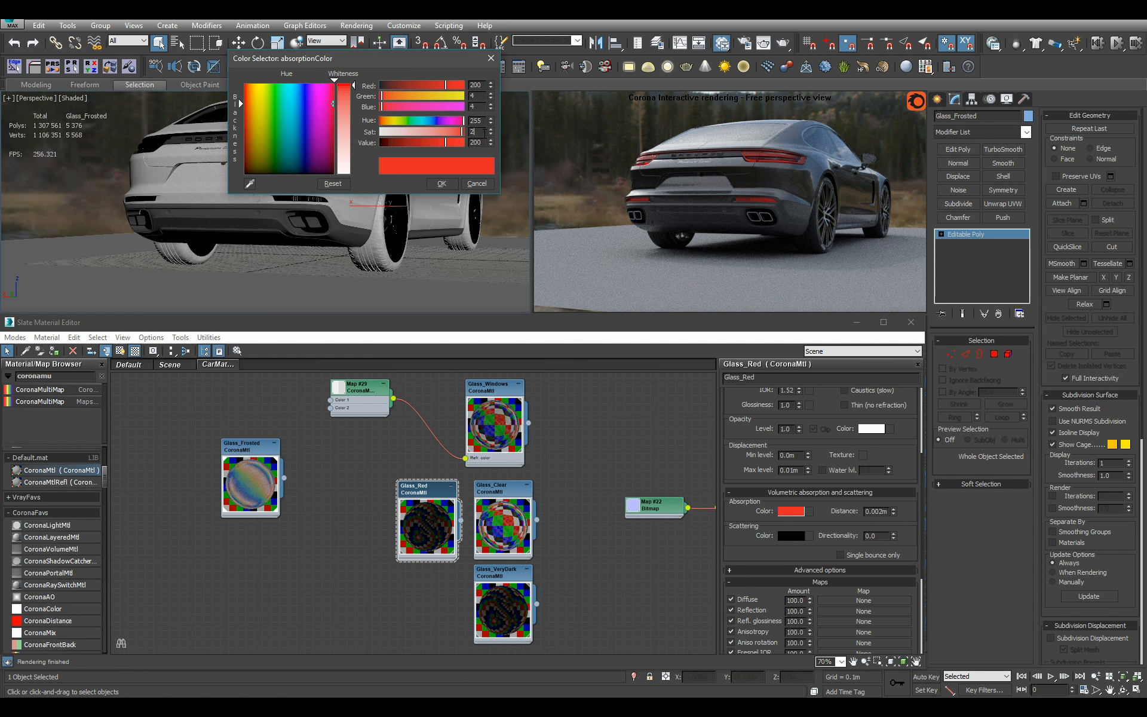
{"action": "type", "text": "245"}
{"action": "key", "text": "Return"}
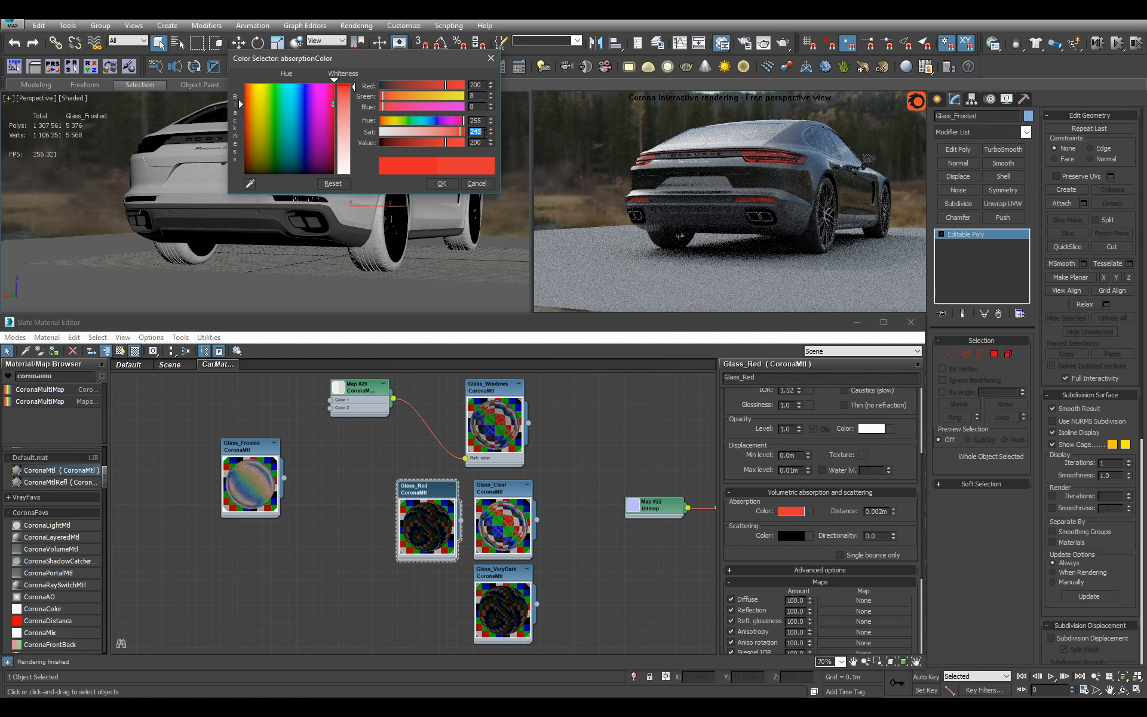
{"action": "type", "text": "200"}
{"action": "key", "text": "Return"}
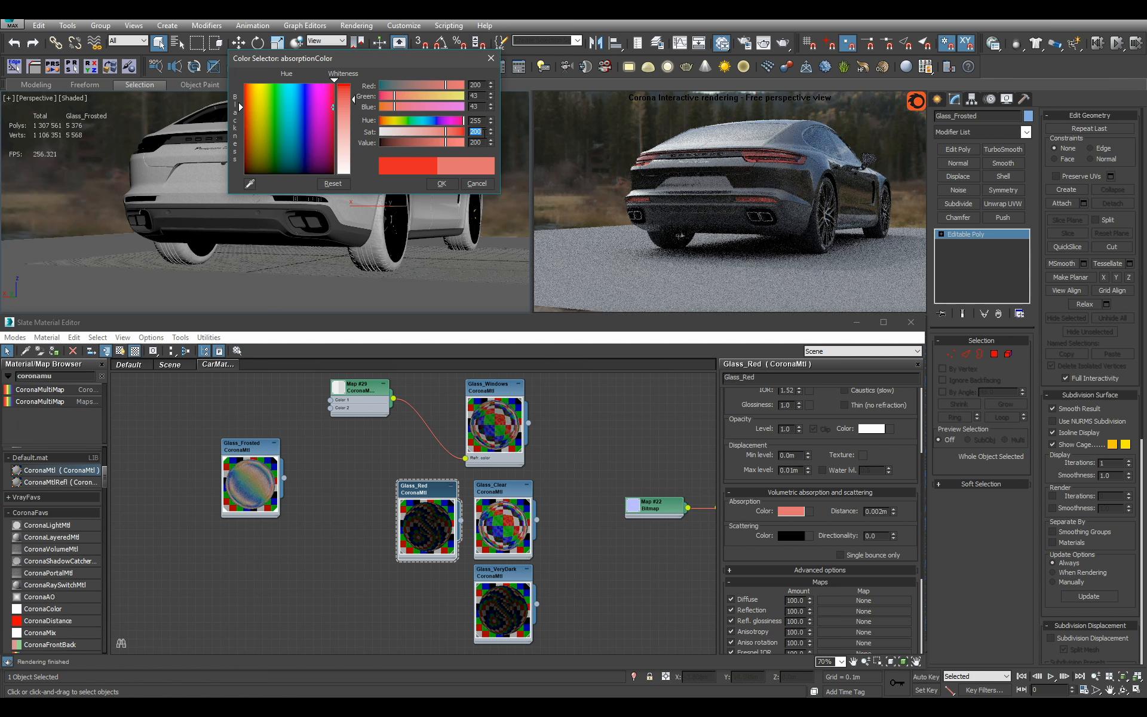
{"action": "type", "text": "230"}
{"action": "key", "text": "Return"}
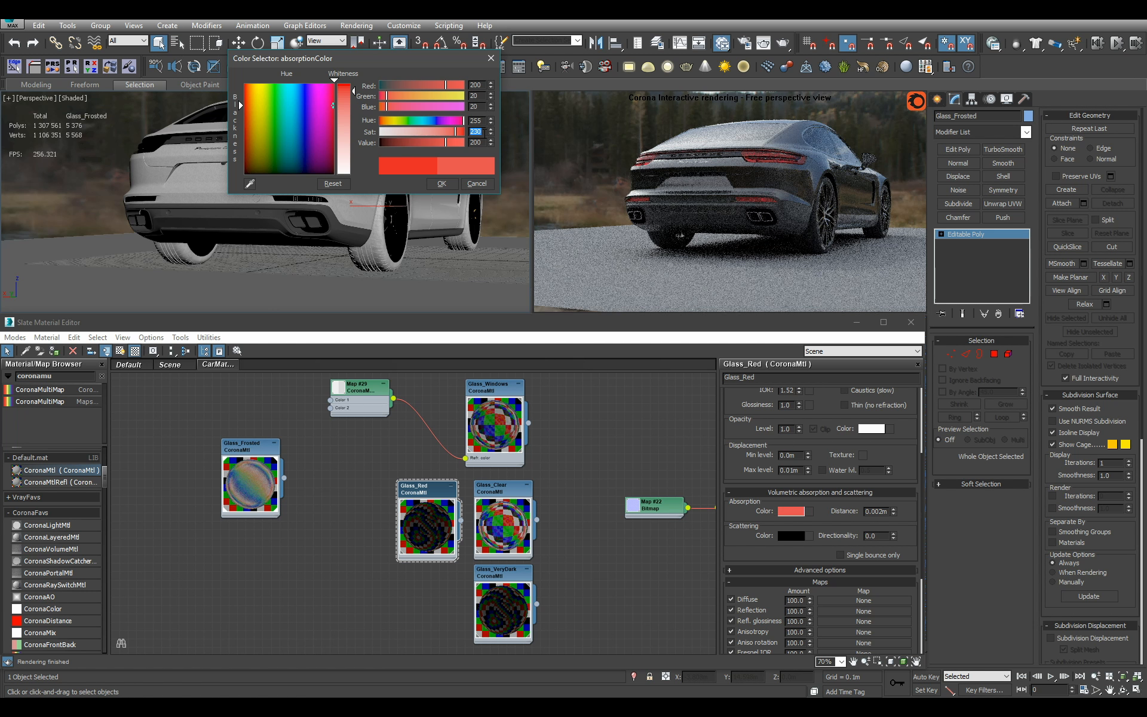
{"action": "type", "text": "220"}
{"action": "key", "text": "Return"}
{"action": "left_click", "coordinate": [448, 186]}
Save the scene and delete the ground plane under the car
{"action": "middle_click_drag", "start_coordinate": [200, 182], "coordinate": [392, 223], "text": "alt"}
{"action": "scroll", "coordinate": [392, 223], "scroll_direction": "down", "scroll_amount": 4}
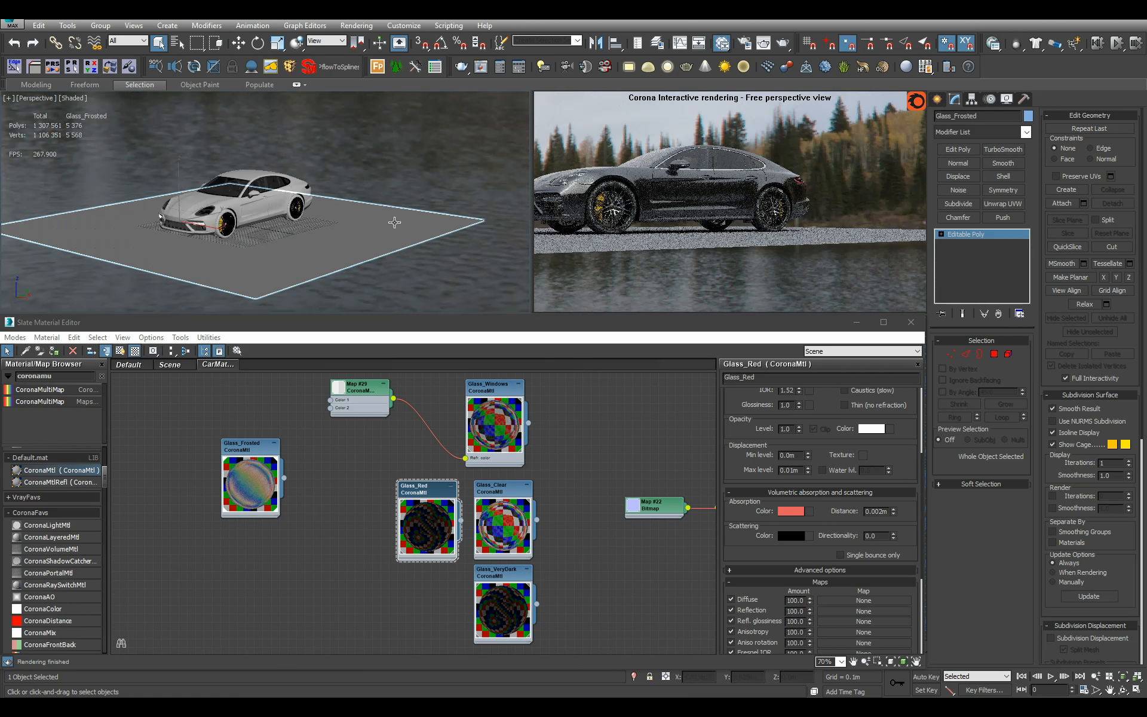
{"action": "key", "text": "ctrl+s"}
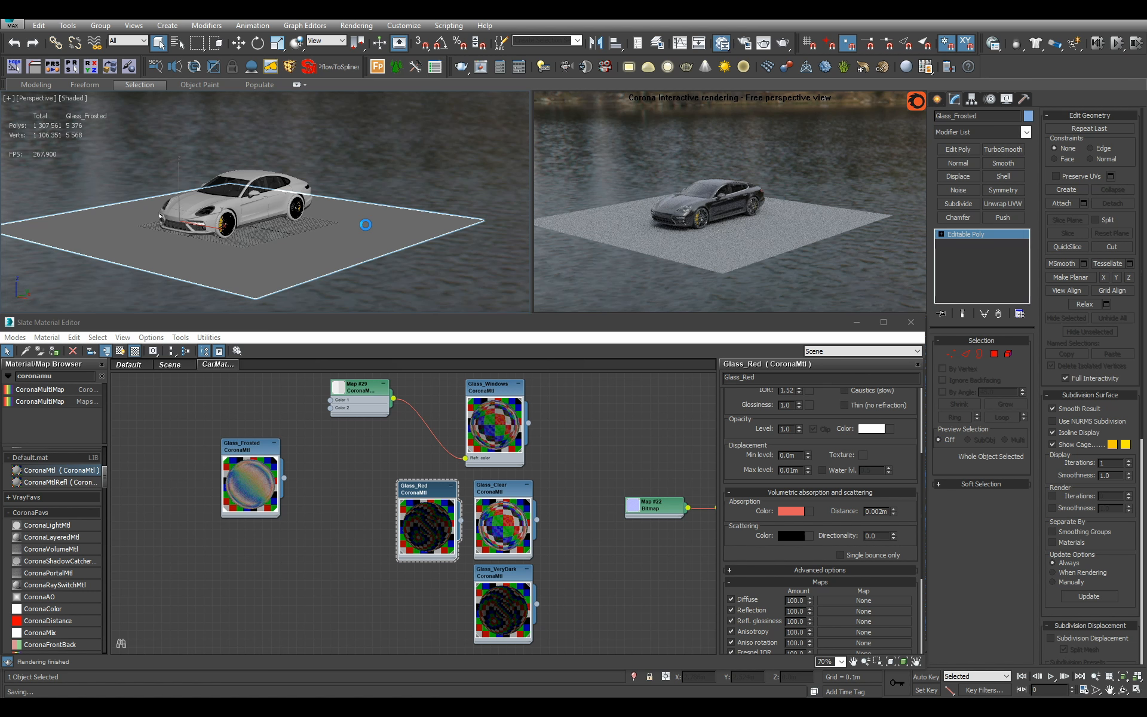
{"action": "left_click", "coordinate": [392, 241]}
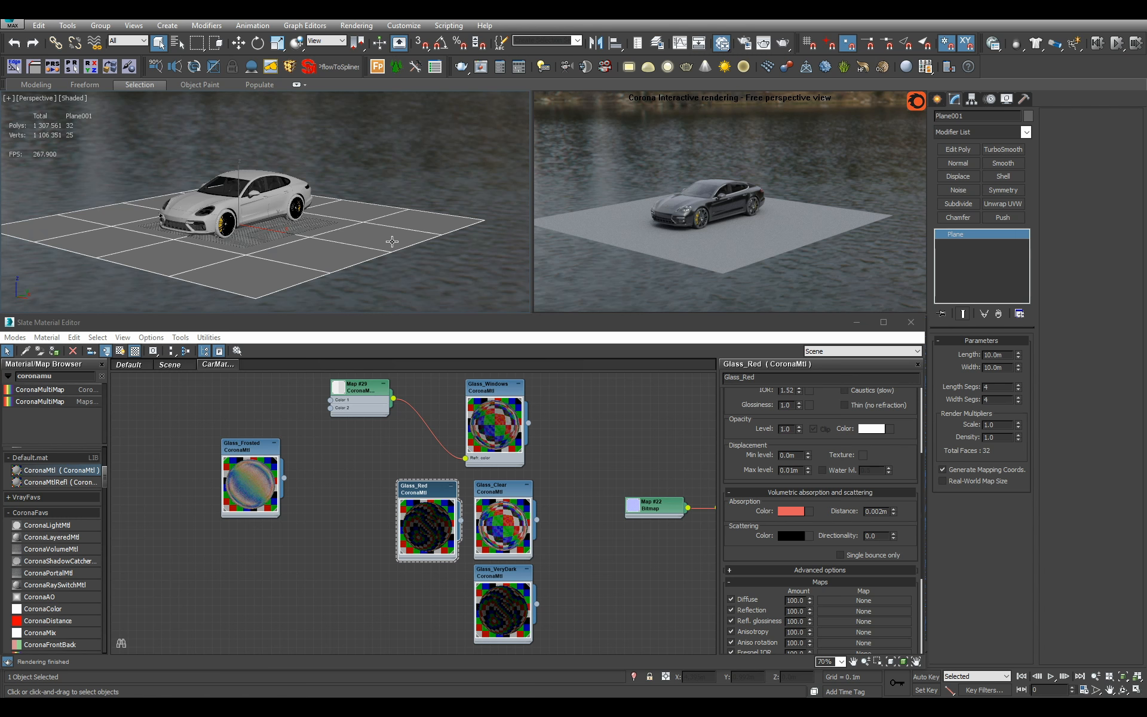
{"action": "key", "text": "Delete"}
Render a close-up of the rear wheel arch and restrict the rendering to a region on the fender beside the wheel
{"action": "scroll", "coordinate": [384, 225], "scroll_direction": "up", "scroll_amount": 5}
{"action": "middle_click_drag", "start_coordinate": [384, 226], "coordinate": [411, 220], "text": "alt"}
{"action": "scroll", "coordinate": [389, 210], "scroll_direction": "down", "scroll_amount": 1}
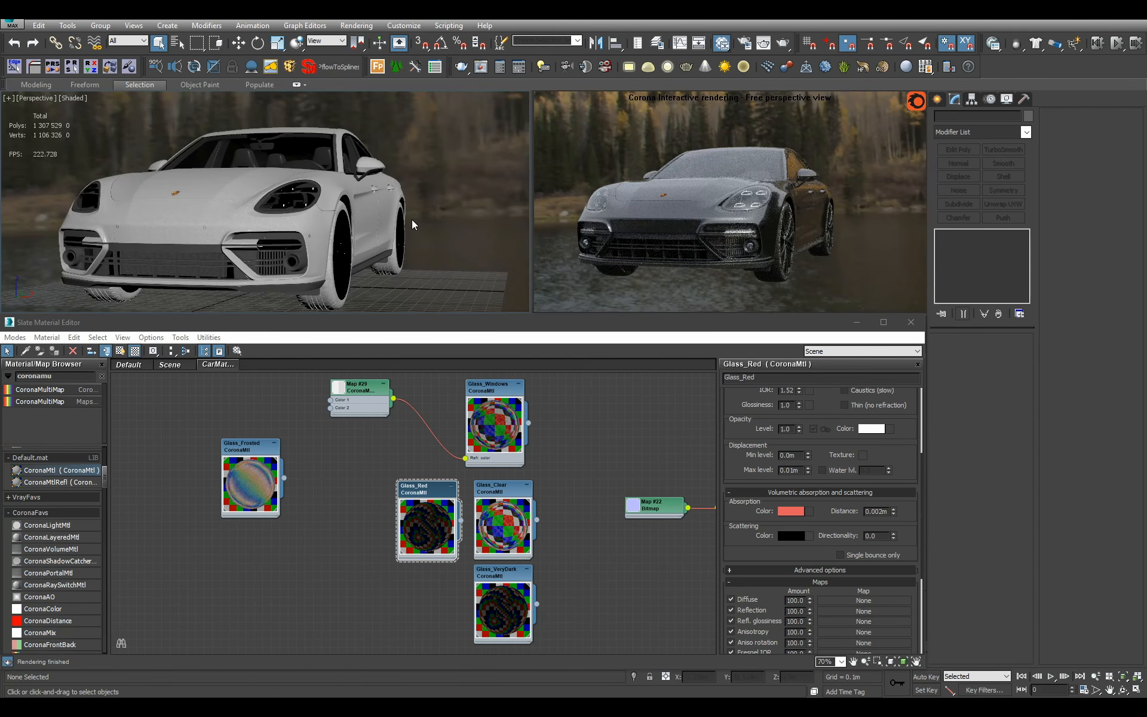
{"action": "middle_click_drag", "start_coordinate": [411, 220], "coordinate": [258, 218], "text": "alt"}
{"action": "scroll", "coordinate": [258, 218], "scroll_direction": "up", "scroll_amount": 6}
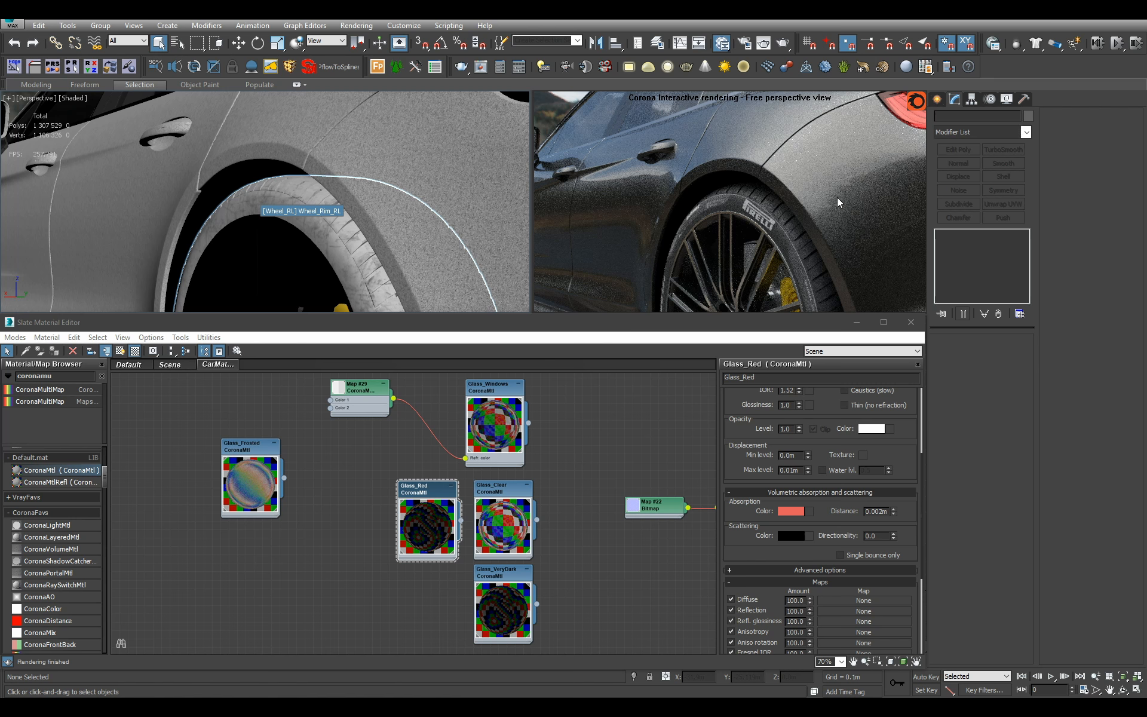
{"action": "key", "text": "shift+q"}
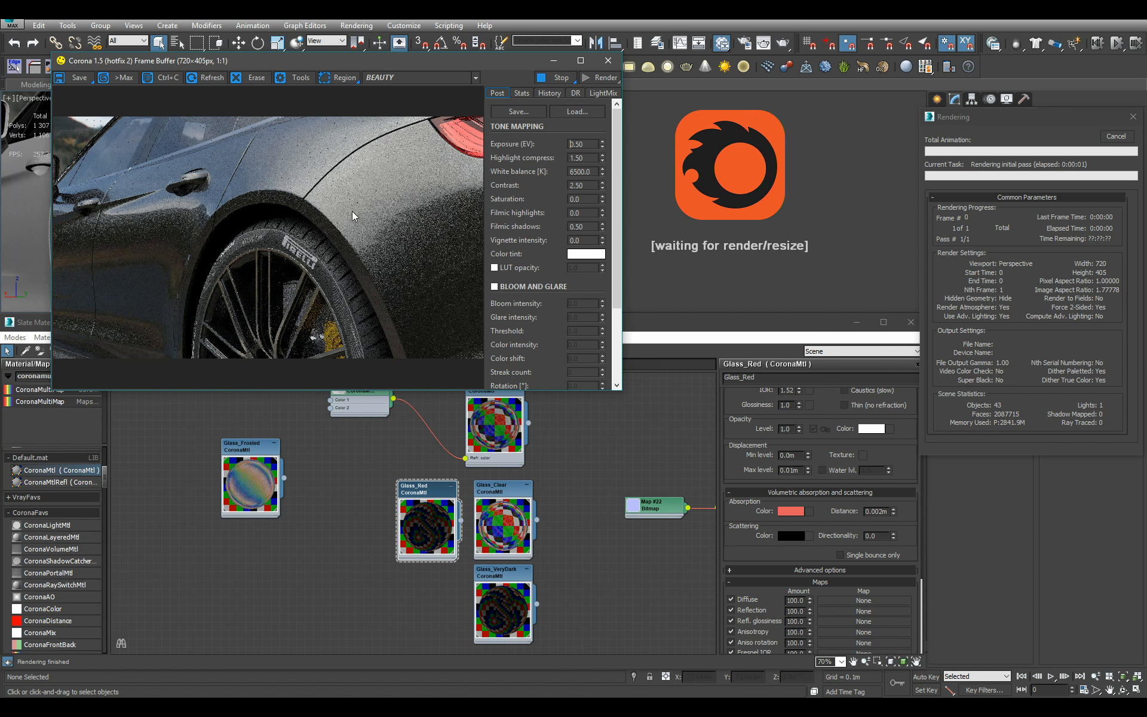
{"action": "left_click_drag", "start_coordinate": [314, 178], "coordinate": [442, 294]}
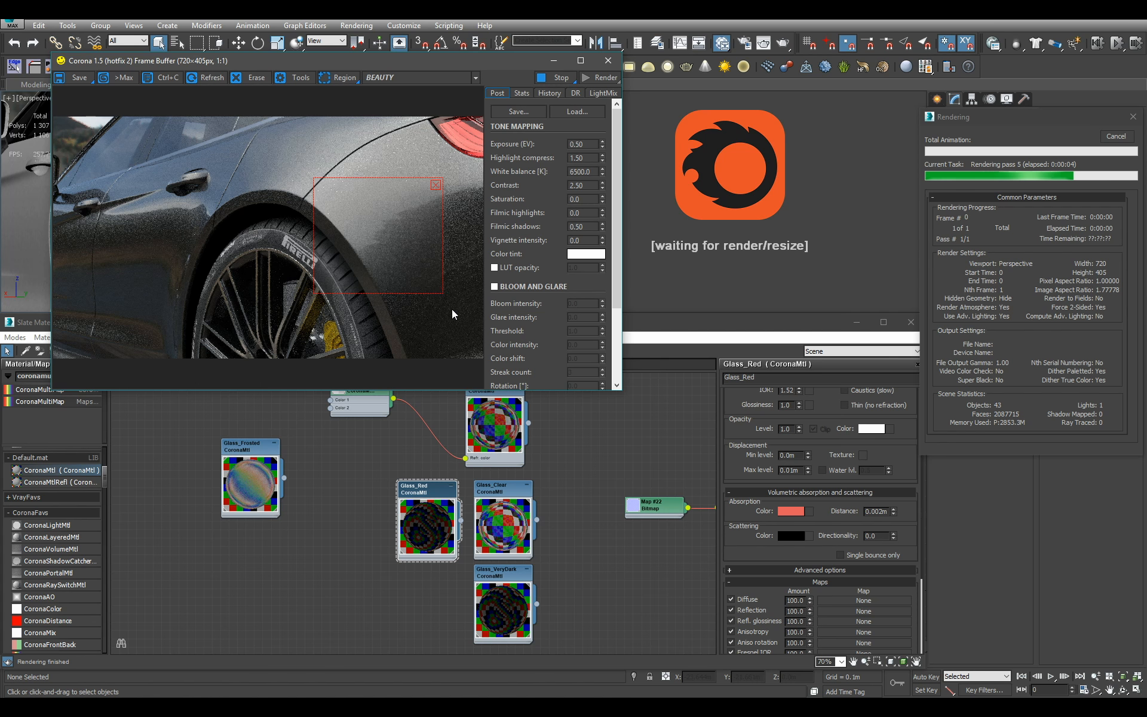
{"action": "scroll", "coordinate": [465, 254], "scroll_direction": "up", "scroll_amount": 1}
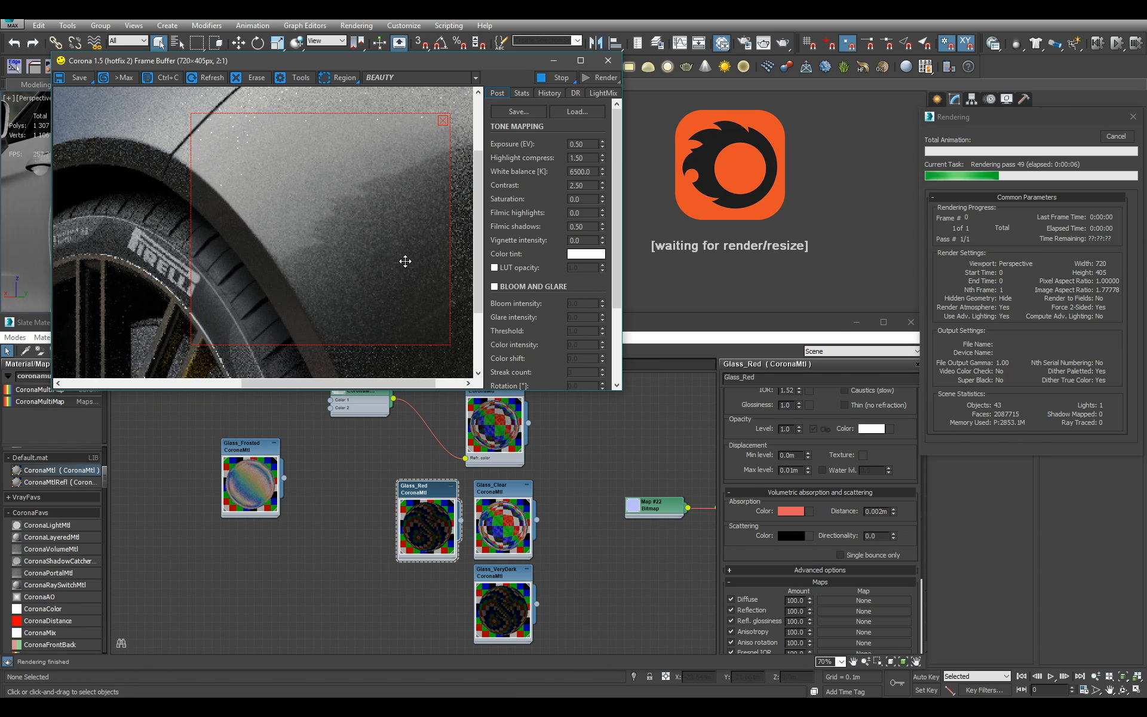
Examine the fender paint at different zoom levels, shift the render region along the fender toward the rear light, and stop the render
{"action": "scroll", "coordinate": [405, 262], "scroll_direction": "down", "scroll_amount": 1}
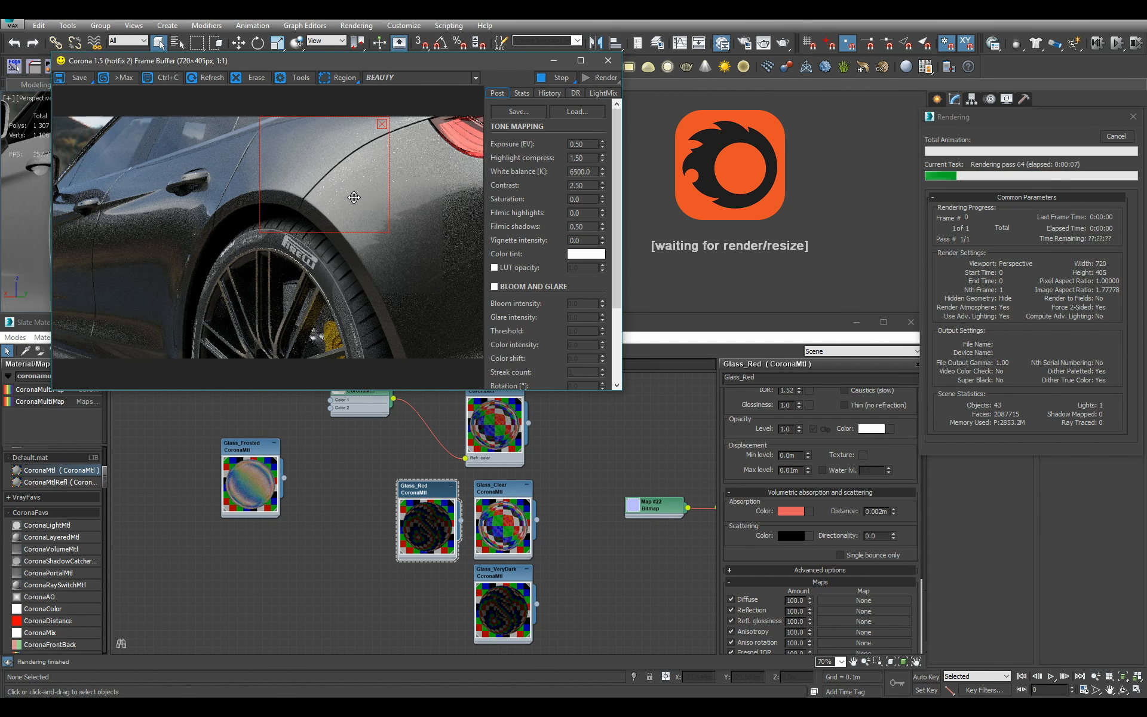
{"action": "scroll", "coordinate": [356, 165], "scroll_direction": "up", "scroll_amount": 1}
{"action": "left_click_drag", "start_coordinate": [356, 163], "coordinate": [363, 225]}
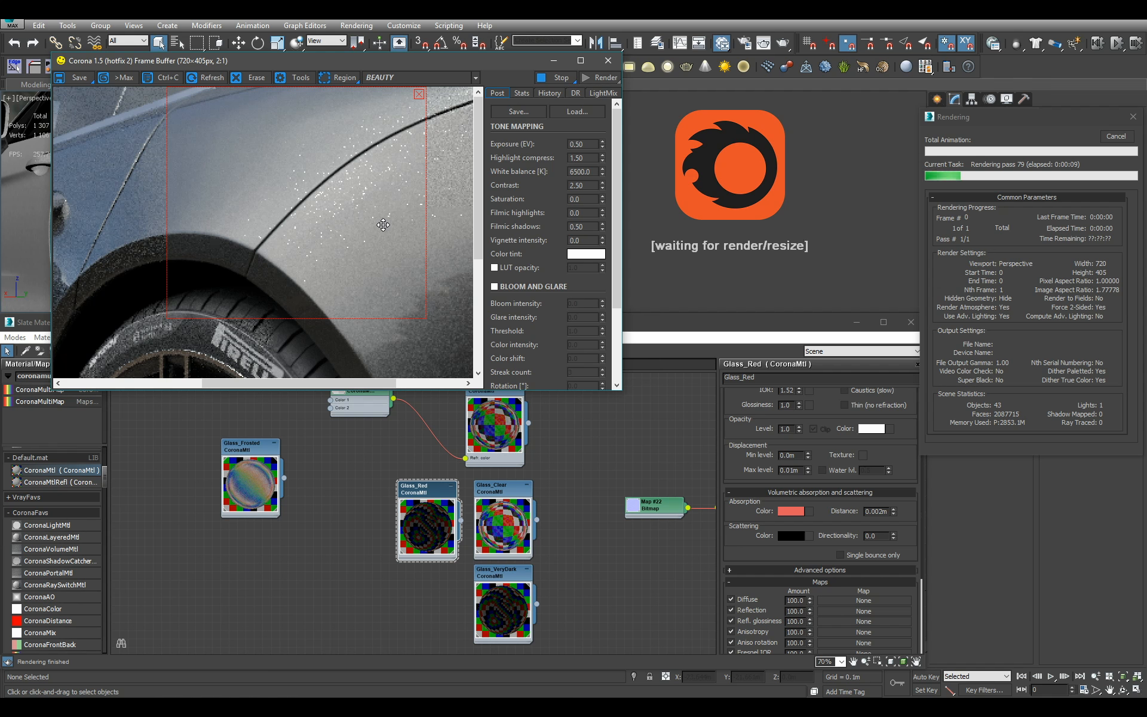
{"action": "scroll", "coordinate": [383, 225], "scroll_direction": "down", "scroll_amount": 1}
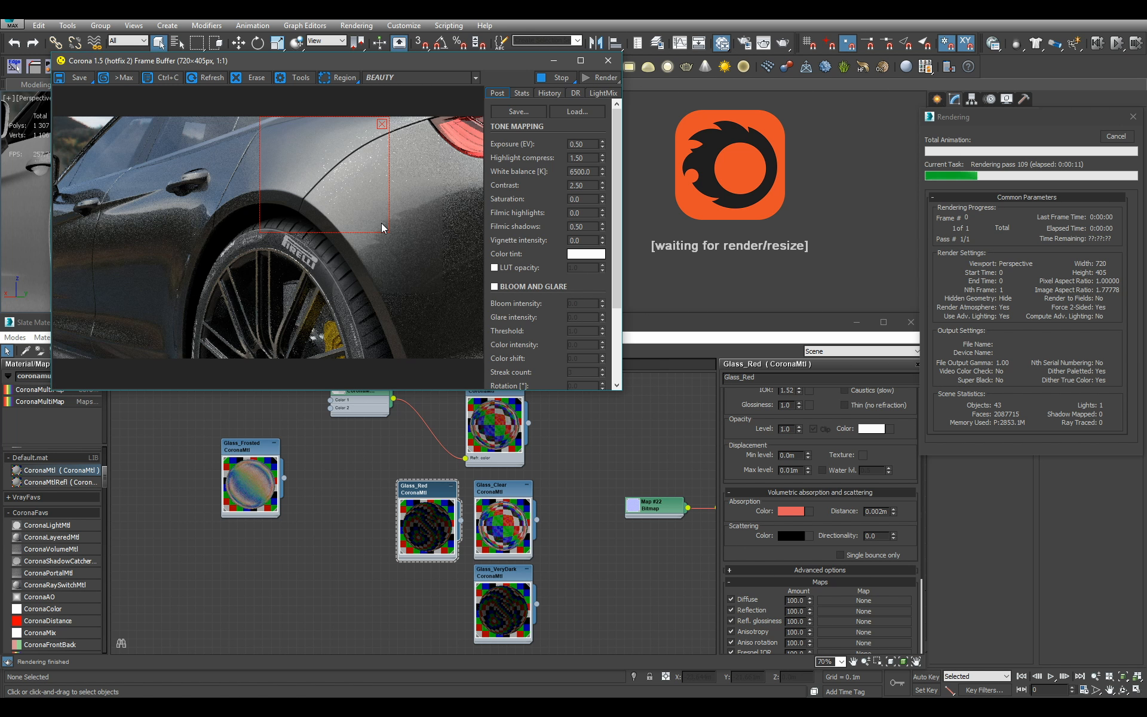
{"action": "left_click_drag", "start_coordinate": [364, 215], "coordinate": [403, 192]}
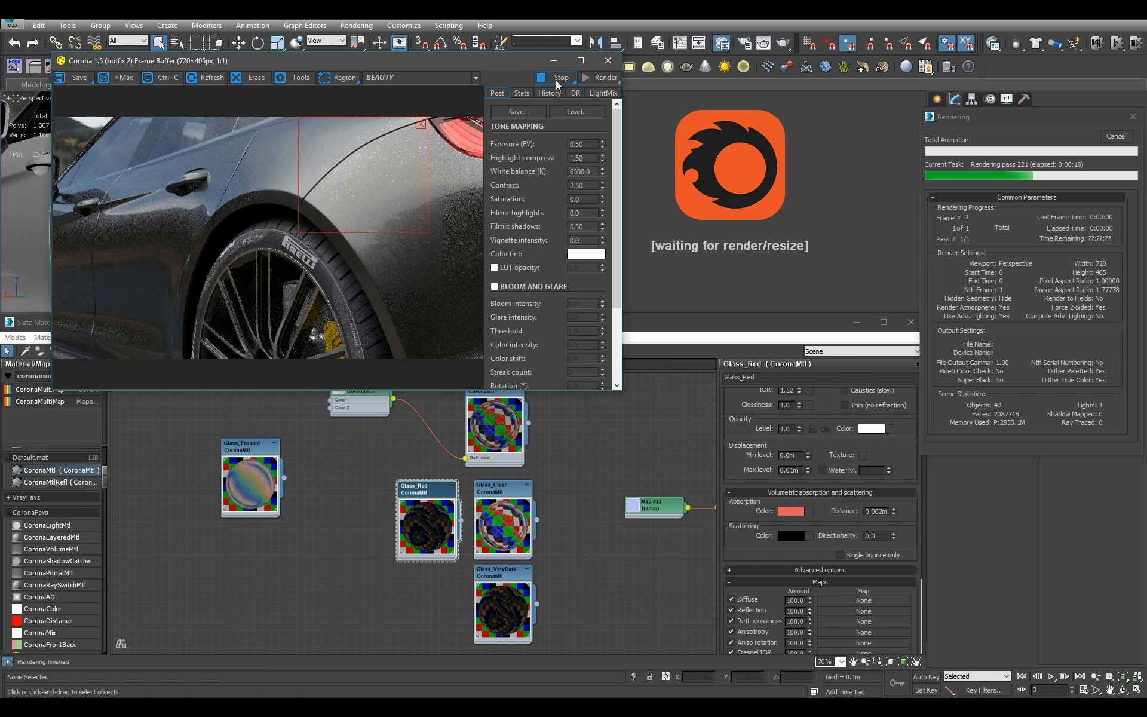
{"action": "left_click", "coordinate": [556, 80]}
Adjust the blur of the CarPaintFlakes_Normal.png and CarPaintFlakes_Mask.png bitmaps and open the parameters of Material #40
{"action": "middle_click_drag", "start_coordinate": [428, 456], "coordinate": [384, 449]}
{"action": "scroll", "coordinate": [429, 572], "scroll_direction": "down", "scroll_amount": 5}
{"action": "scroll", "coordinate": [480, 528], "scroll_direction": "up", "scroll_amount": 2}
{"action": "middle_click_drag", "start_coordinate": [480, 528], "coordinate": [473, 625]}
{"action": "scroll", "coordinate": [448, 538], "scroll_direction": "down", "scroll_amount": 4}
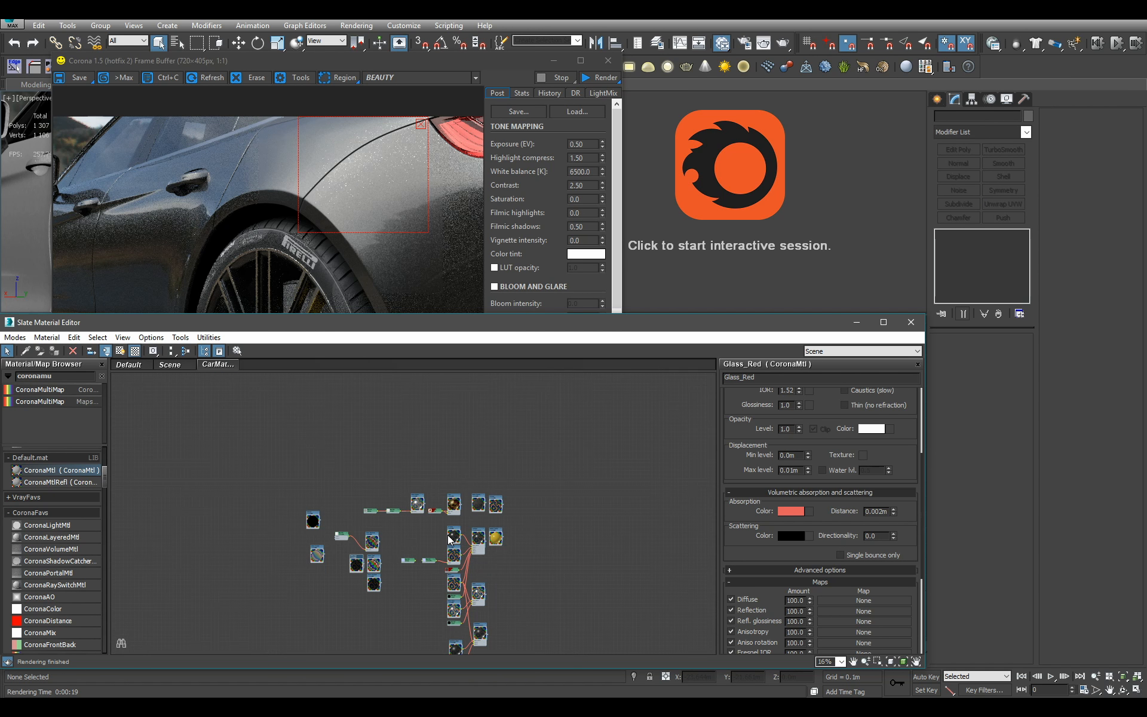
{"action": "scroll", "coordinate": [464, 566], "scroll_direction": "up", "scroll_amount": 10}
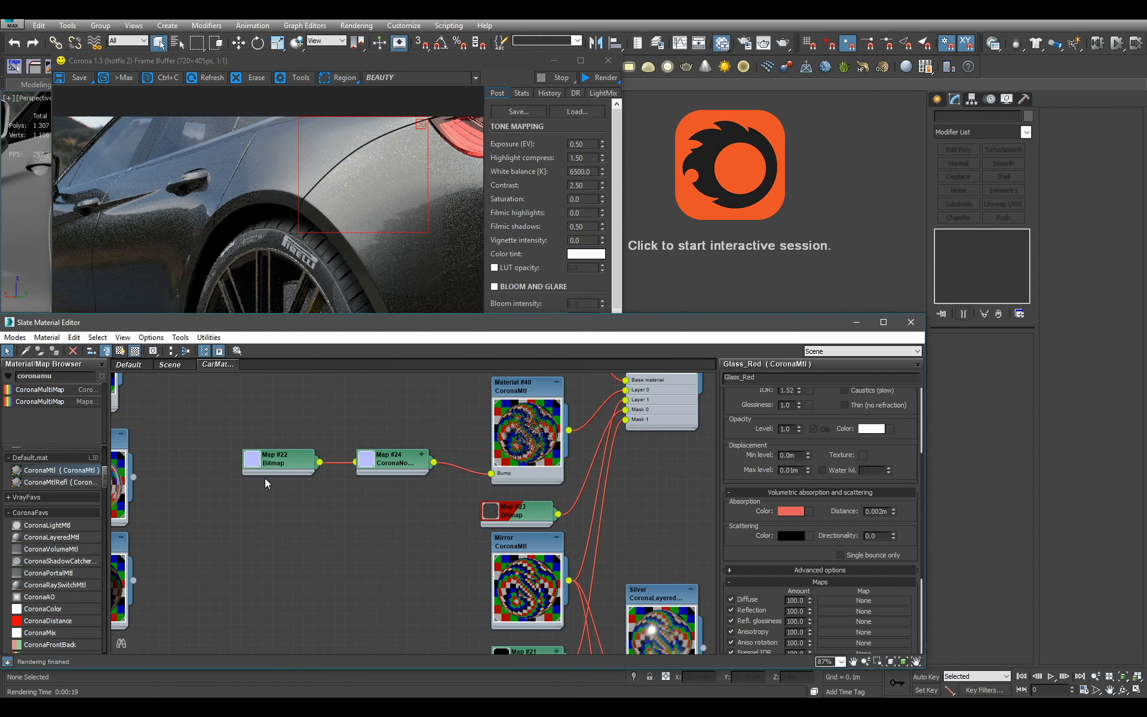
{"action": "double_click", "coordinate": [311, 465]}
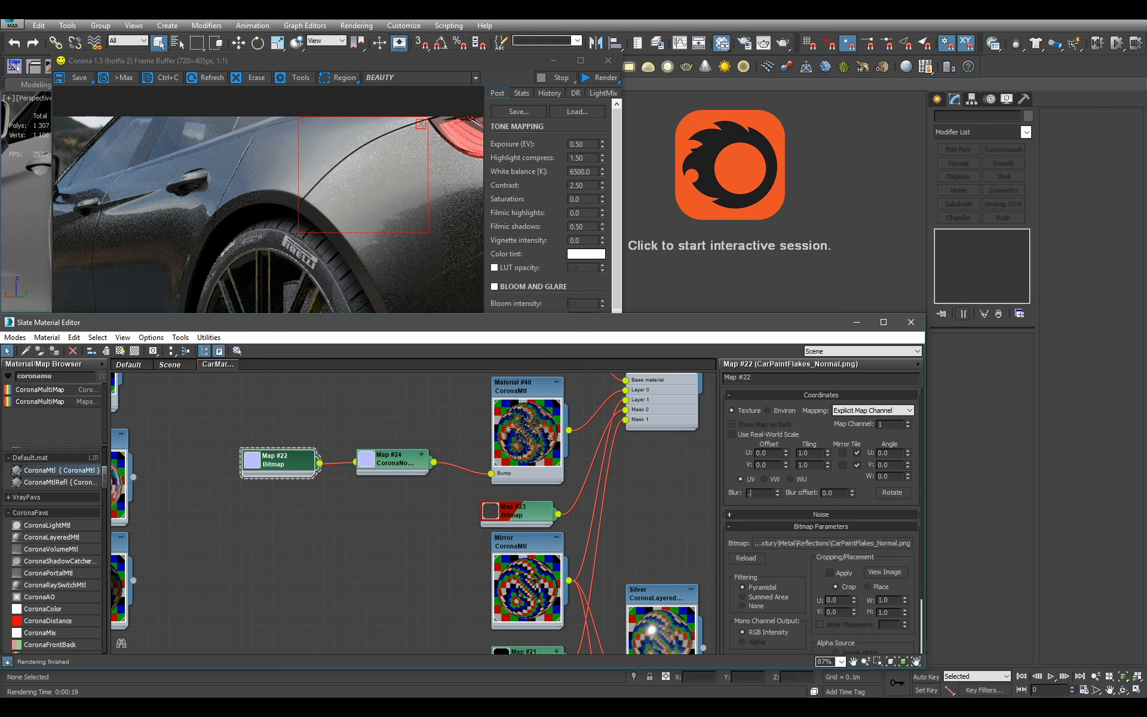
{"action": "double_click", "coordinate": [515, 511]}
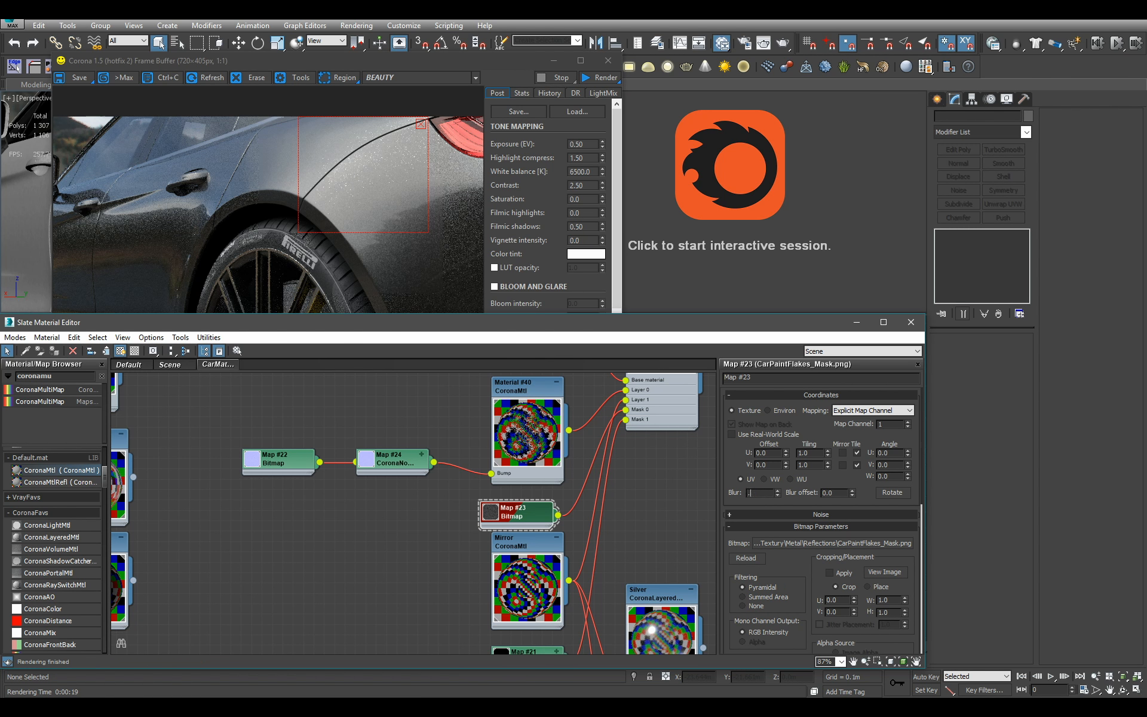
{"action": "double_click", "coordinate": [509, 460]}
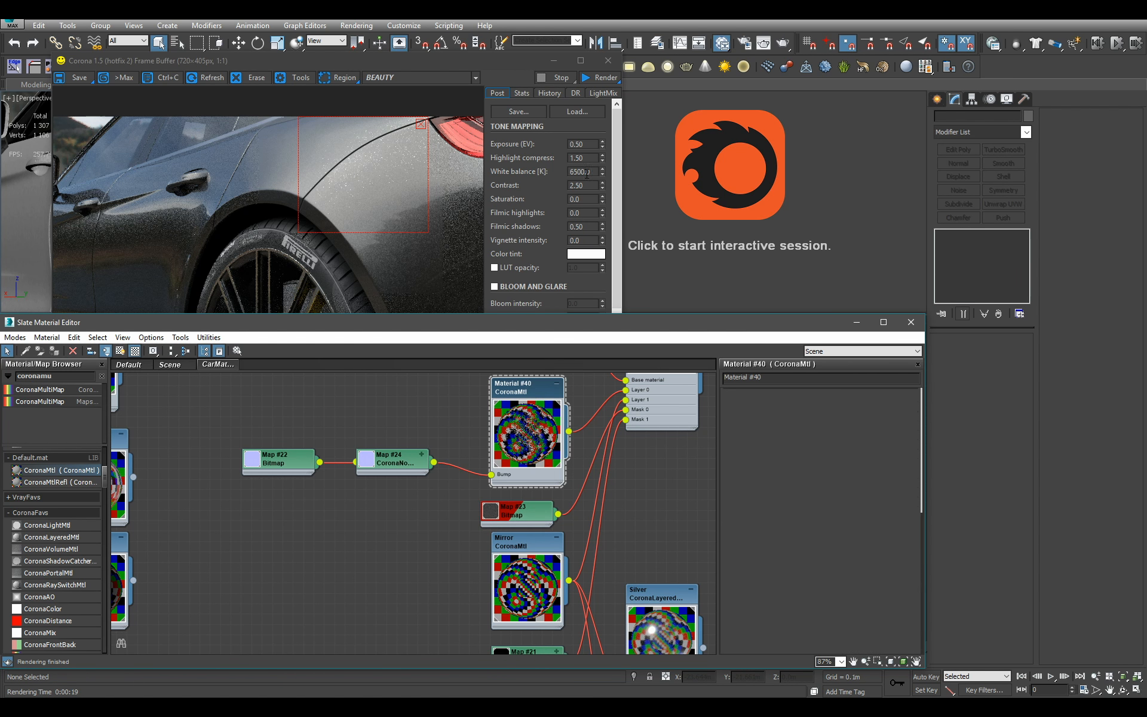
Render the fender region again to check the paint flakes, cancel the render and close the frame buffer
{"action": "key", "text": "shift+q"}
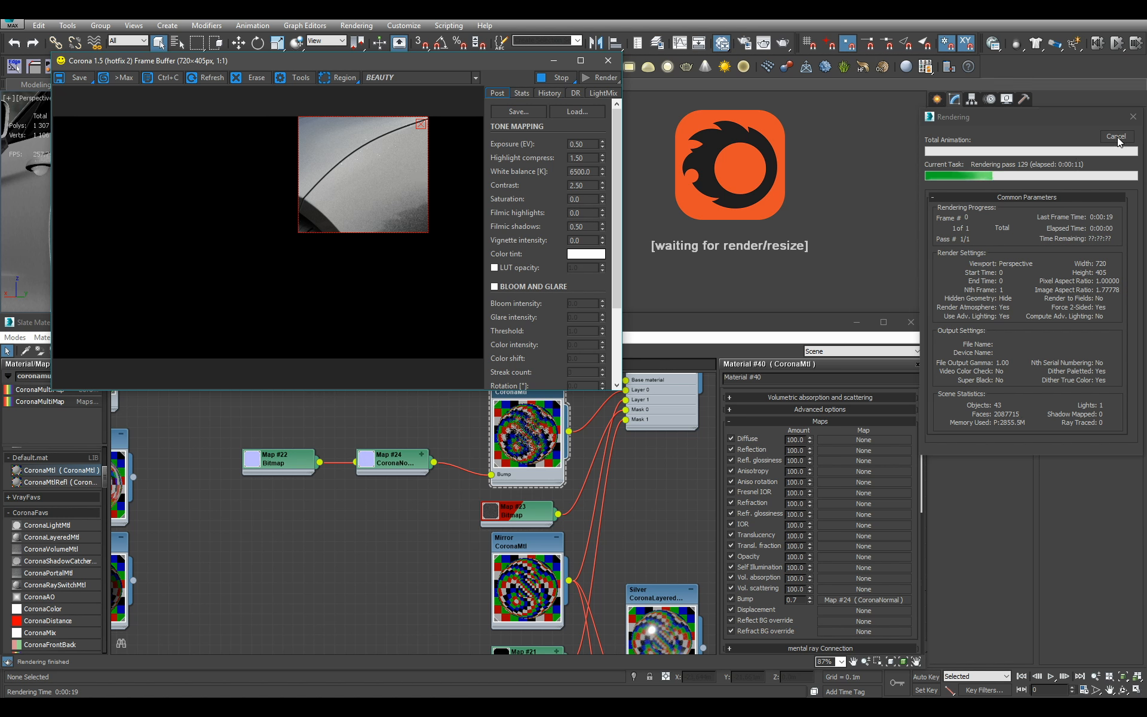
{"action": "left_click", "coordinate": [1116, 137]}
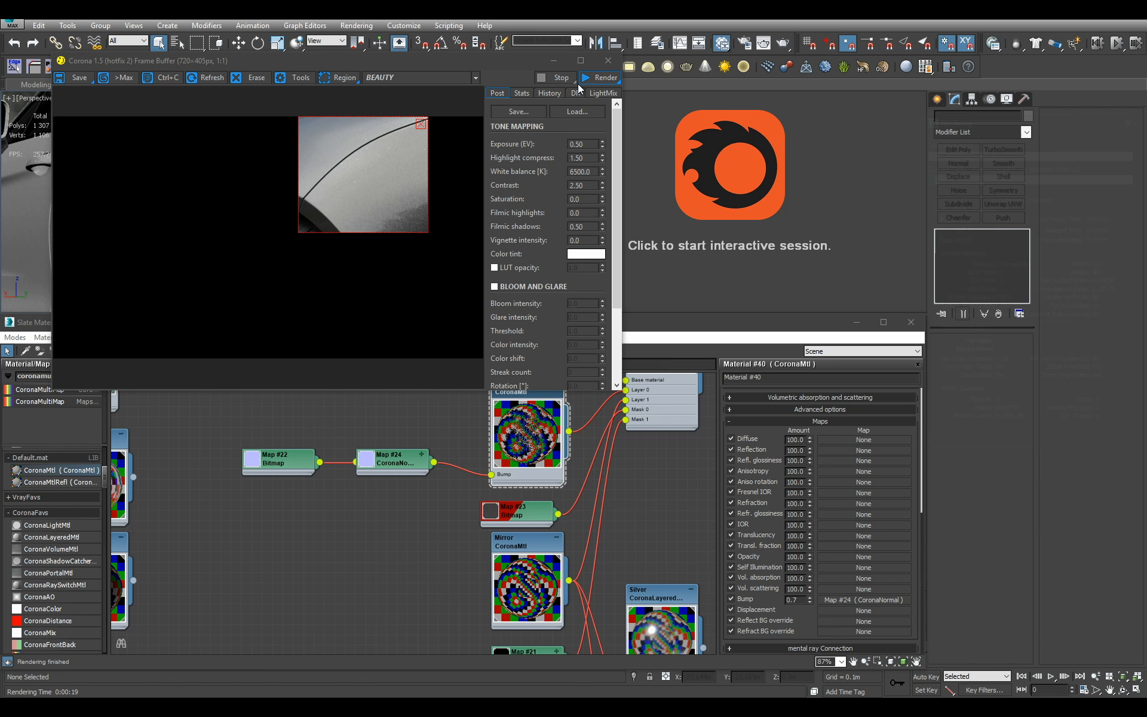
{"action": "left_click", "coordinate": [608, 61]}
Start an interactive rendering session and bring the whole car into view from the front three-quarter angle
{"action": "left_click", "coordinate": [709, 185]}
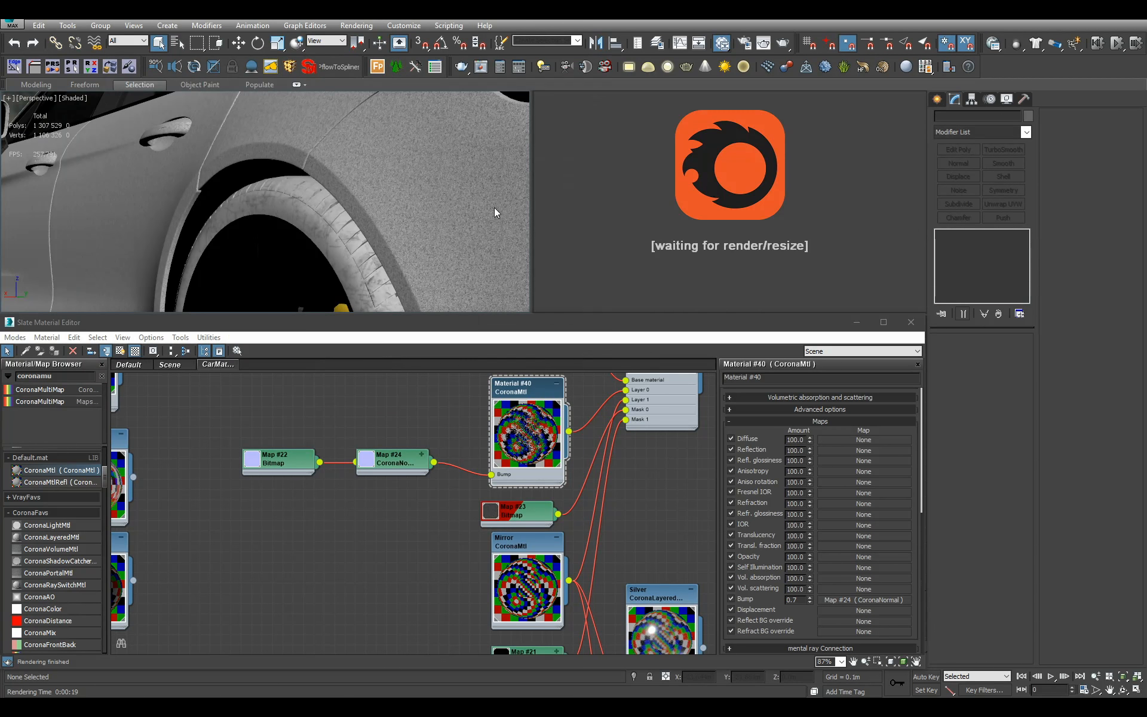
{"action": "scroll", "coordinate": [354, 179], "scroll_direction": "down", "scroll_amount": 8}
{"action": "middle_click_drag", "start_coordinate": [301, 213], "coordinate": [383, 219], "text": "alt"}
{"action": "scroll", "coordinate": [458, 225], "scroll_direction": "up", "scroll_amount": 4}
{"action": "middle_click_drag", "start_coordinate": [383, 219], "coordinate": [456, 233]}
{"action": "middle_click_drag", "start_coordinate": [457, 233], "coordinate": [468, 234], "text": "alt"}
{"action": "middle_click_drag", "start_coordinate": [366, 223], "coordinate": [441, 267], "text": "alt"}
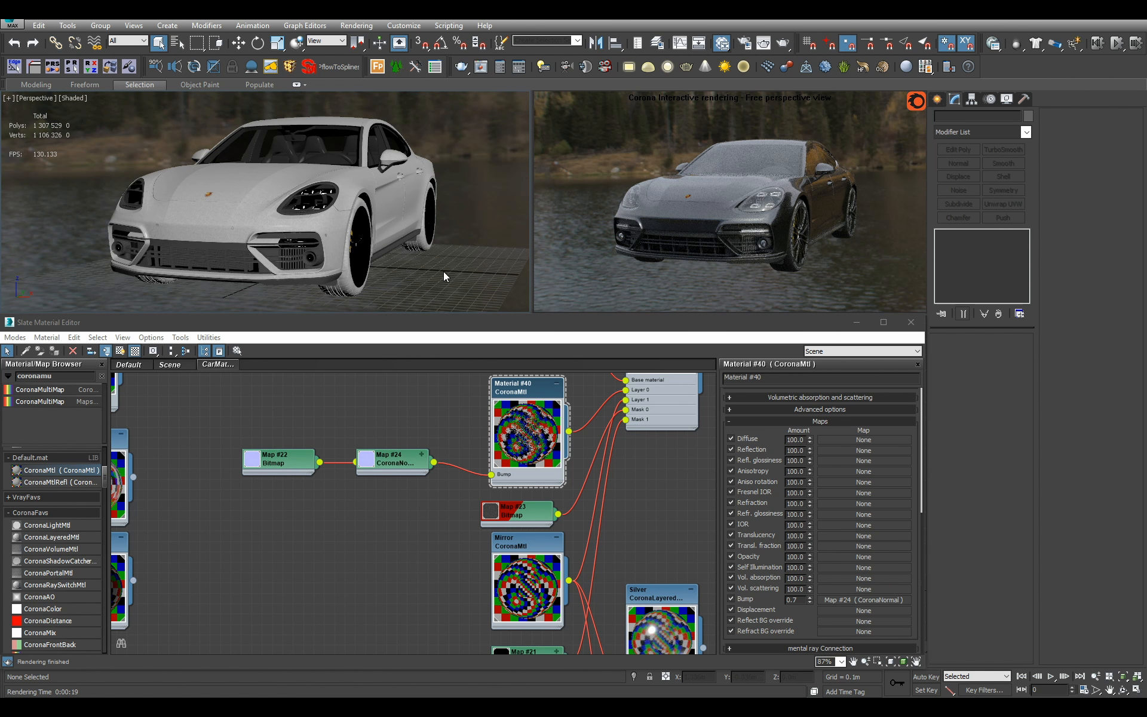